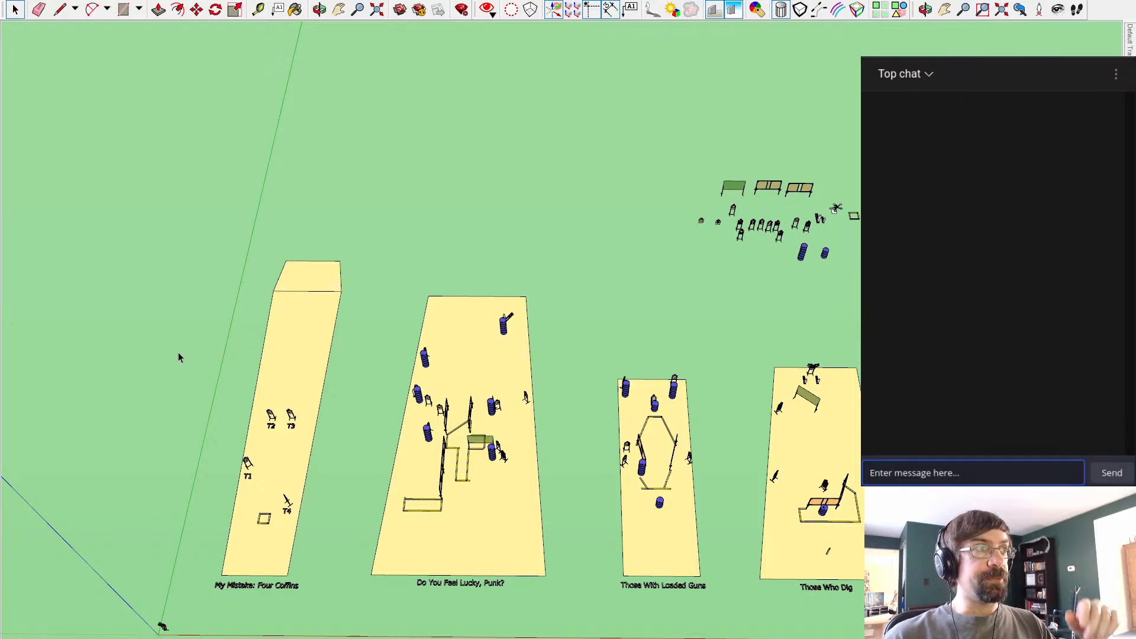
Step: Delete the targets, labels and shooting box from the first bay, along with its "My Mistake: Four Coffins" title
drag(178, 352, 345, 556)
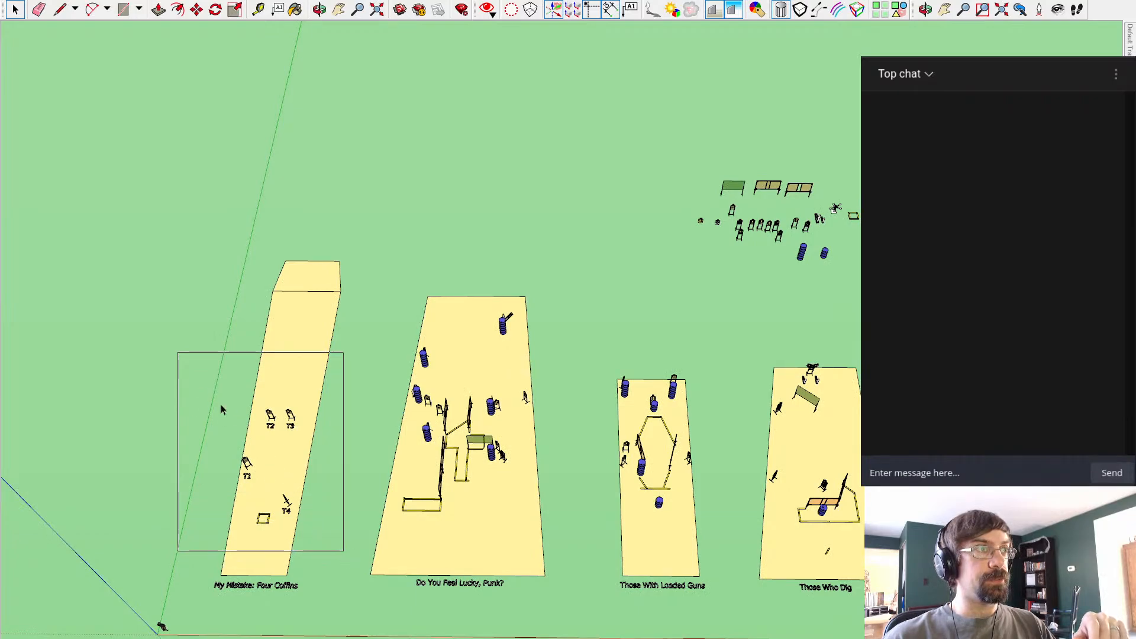
scroll(220, 421, up, 2)
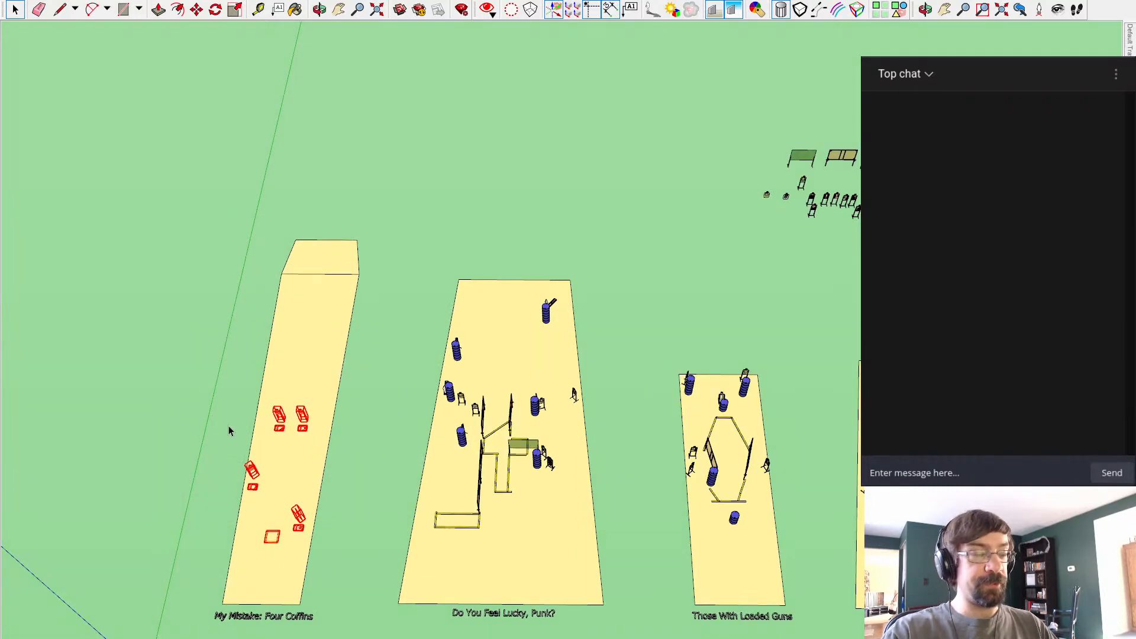
key(Delete)
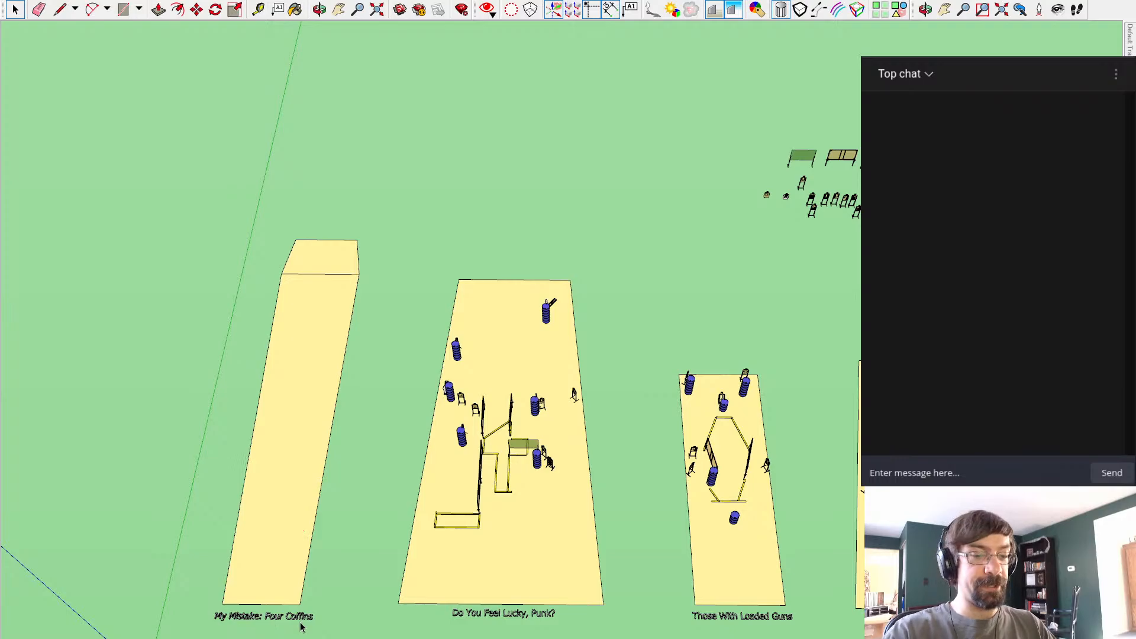
click(301, 623)
key(Delete)
Step: Delete all the props from the second bay, along with its "Do You Feel Lucky, Punk?" title
drag(412, 275, 625, 546)
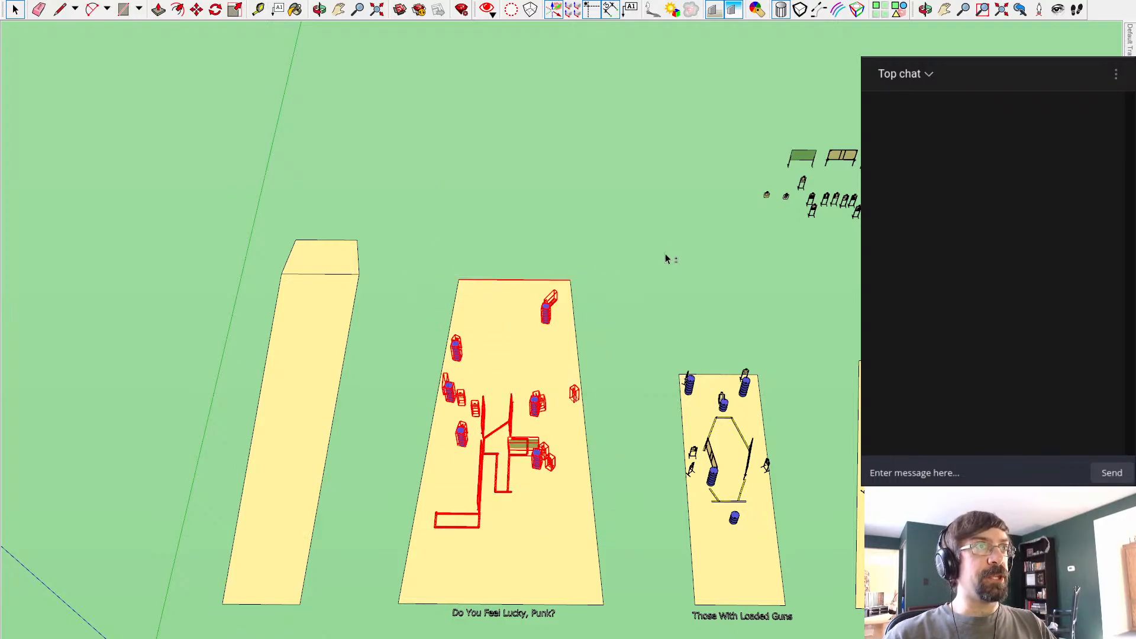
scroll(482, 286, up, 2)
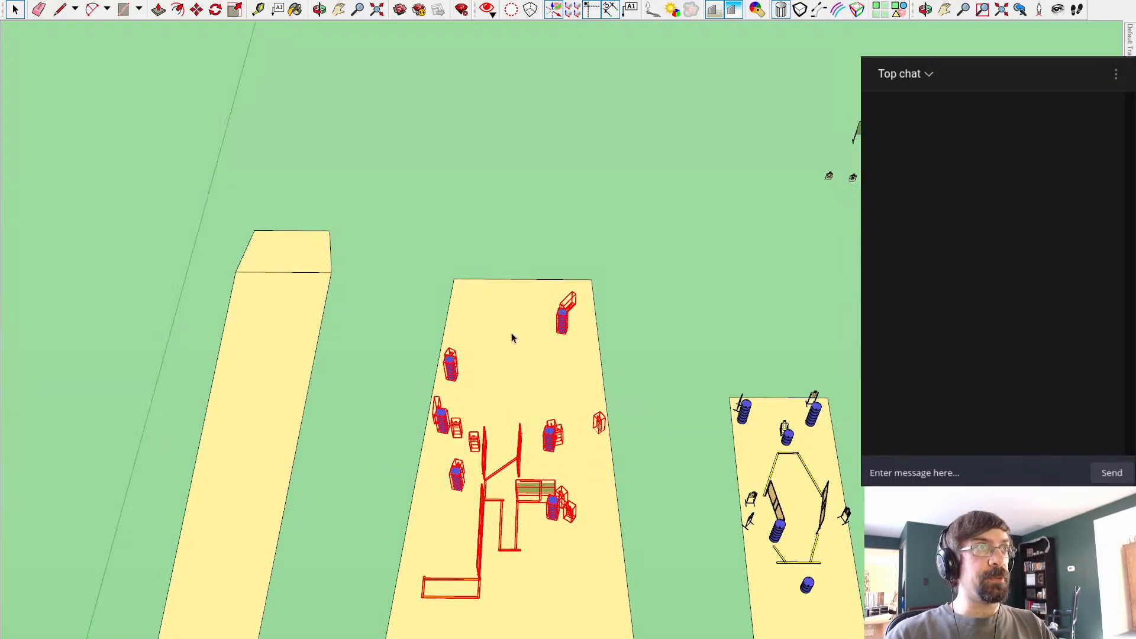
key(Delete)
scroll(596, 425, down, 1)
shift+middle_drag(595, 425, 482, 257)
click(369, 465)
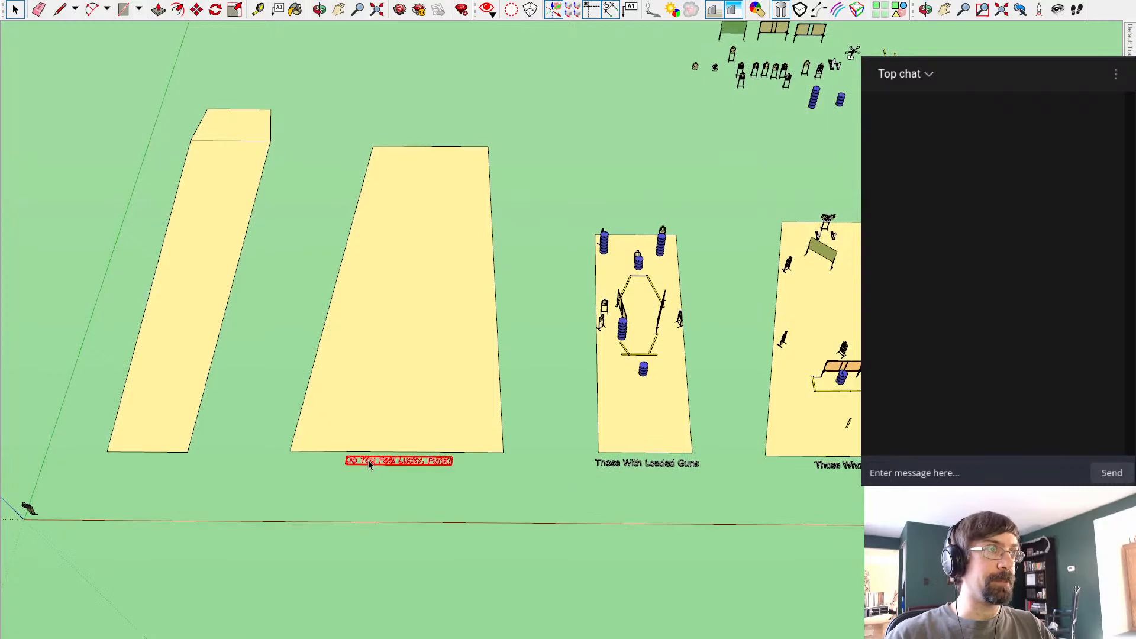
key(Delete)
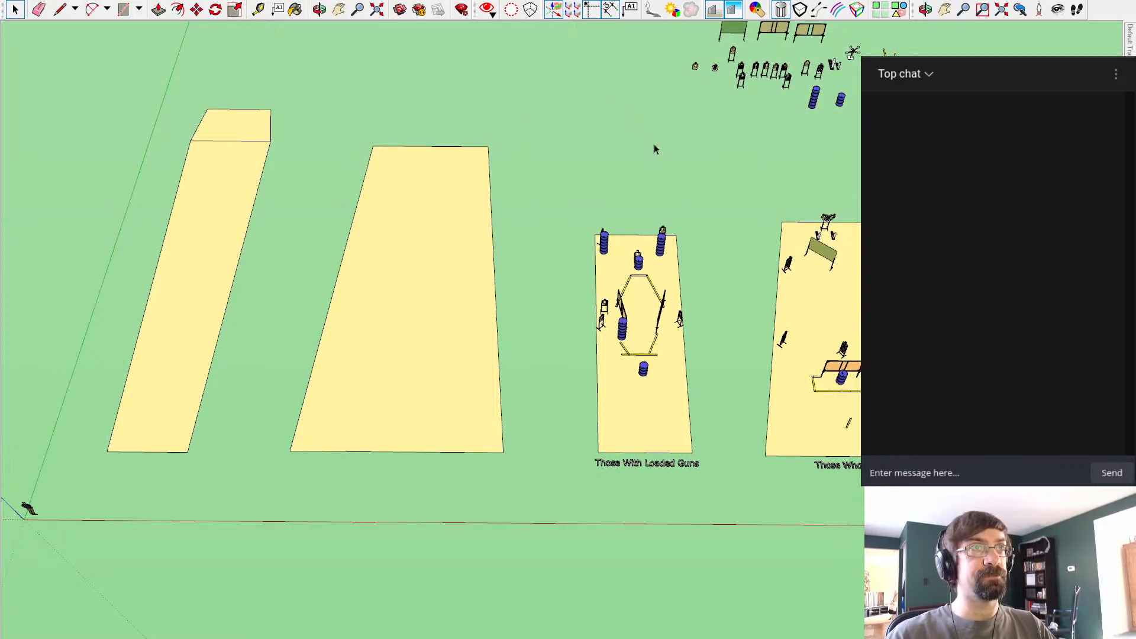
Step: Delete all the props from the third bay, along with its "Those With Loaded Guns" title
shift+middle_drag(654, 147, 497, 352)
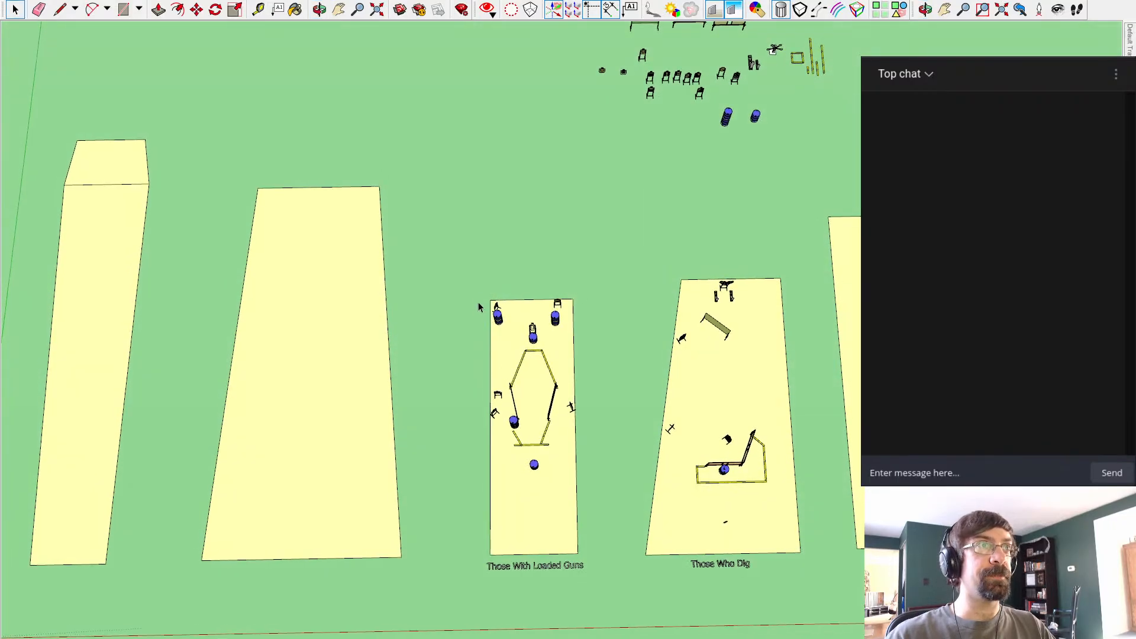
drag(479, 302, 622, 471)
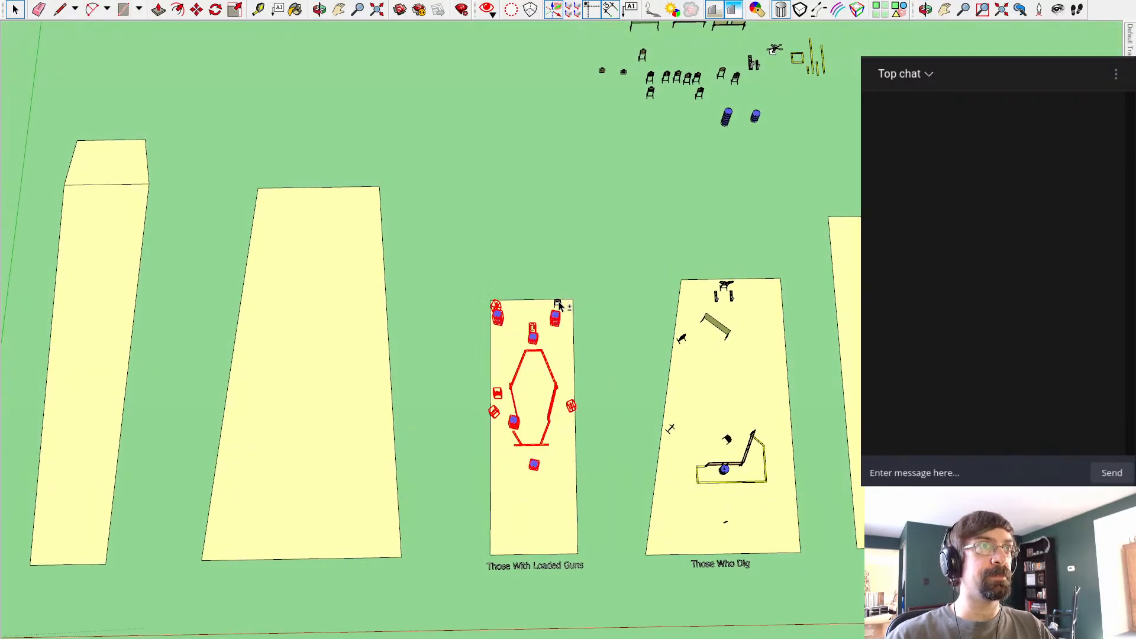
key(Delete)
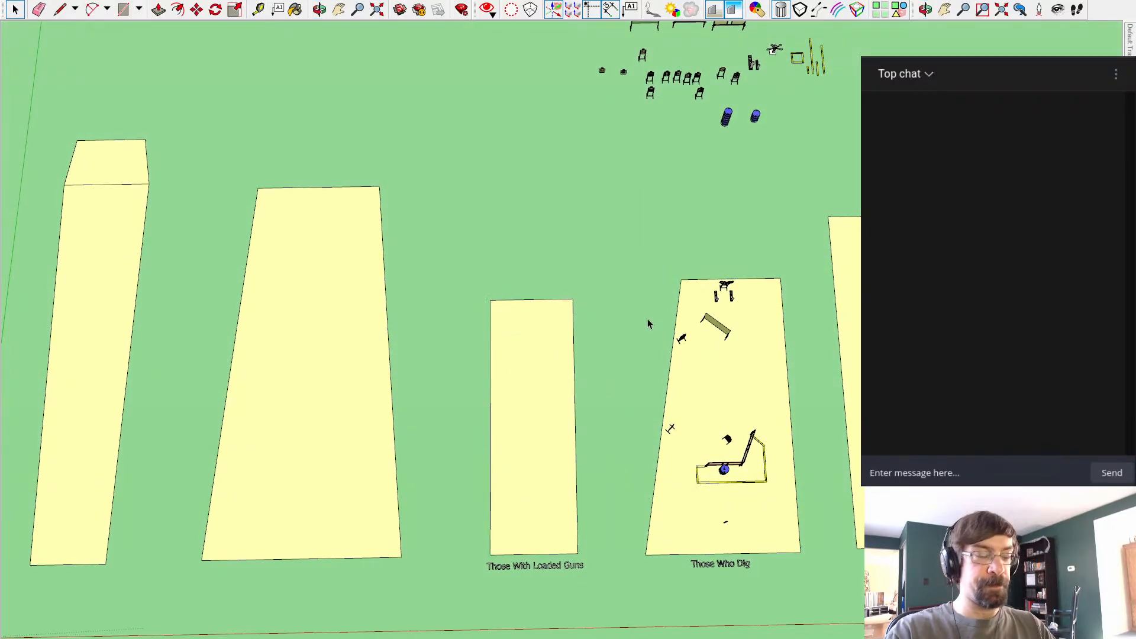
click(526, 567)
key(Delete)
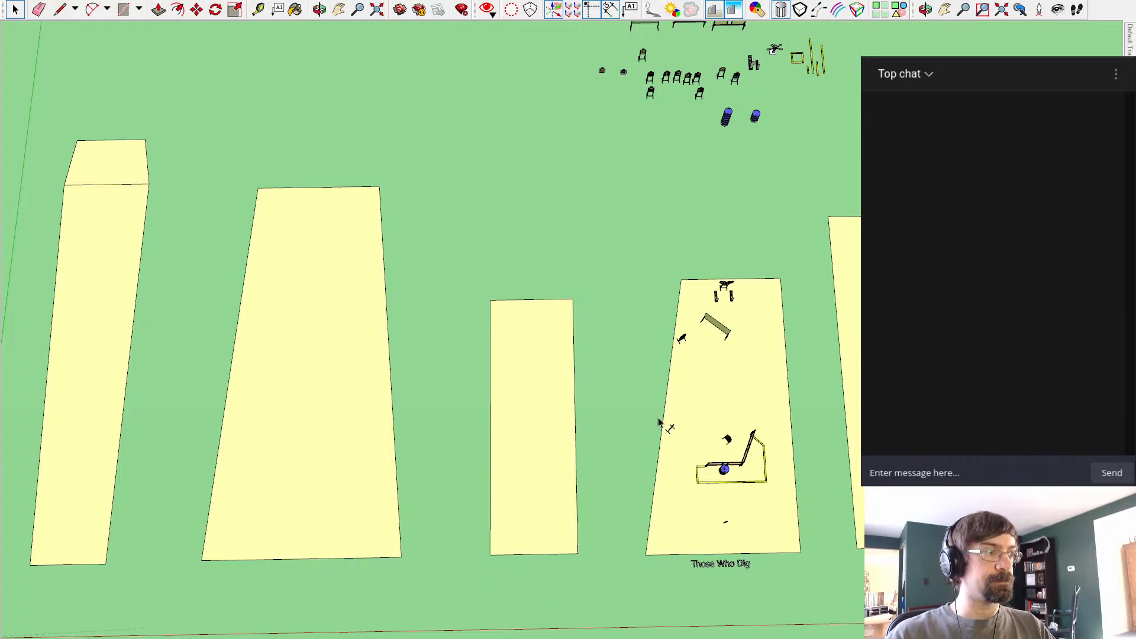
Step: Delete all the props from the "Those Who Dig" bay
scroll(589, 229, down, 2)
scroll(615, 234, up, 2)
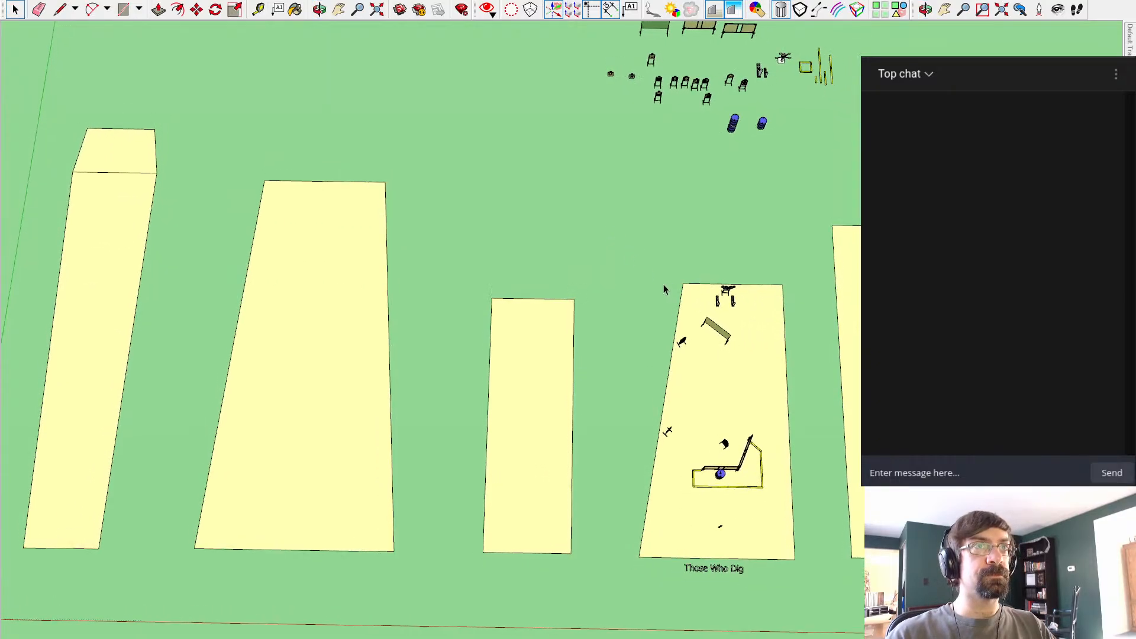
drag(661, 284, 840, 545)
scroll(763, 285, up, 2)
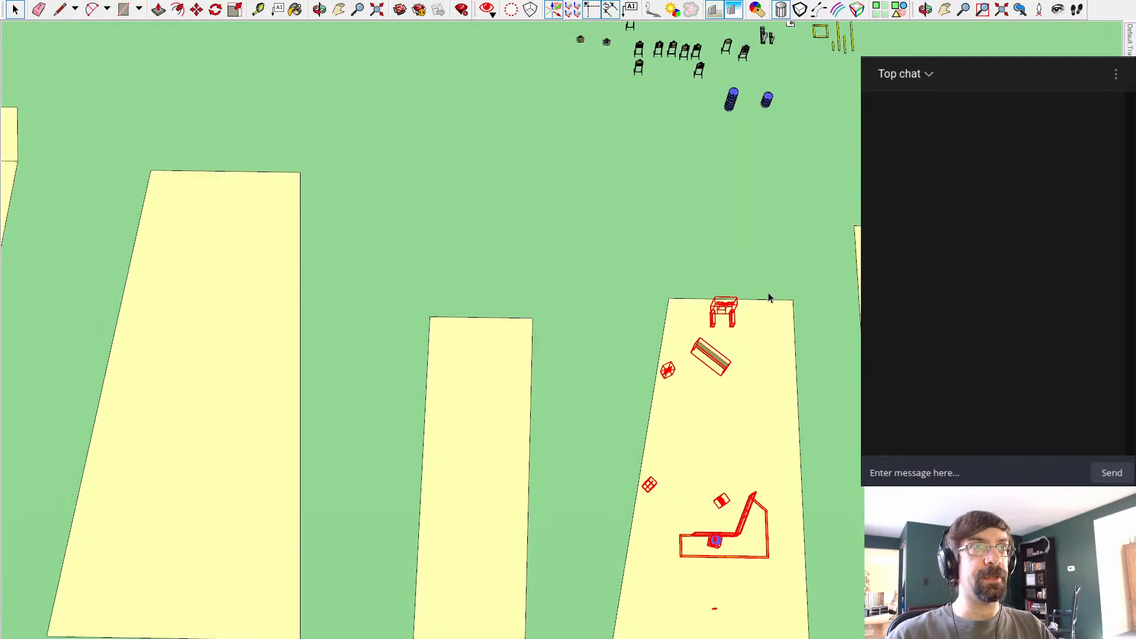
shift+middle_drag(818, 421, 700, 277)
key(Delete)
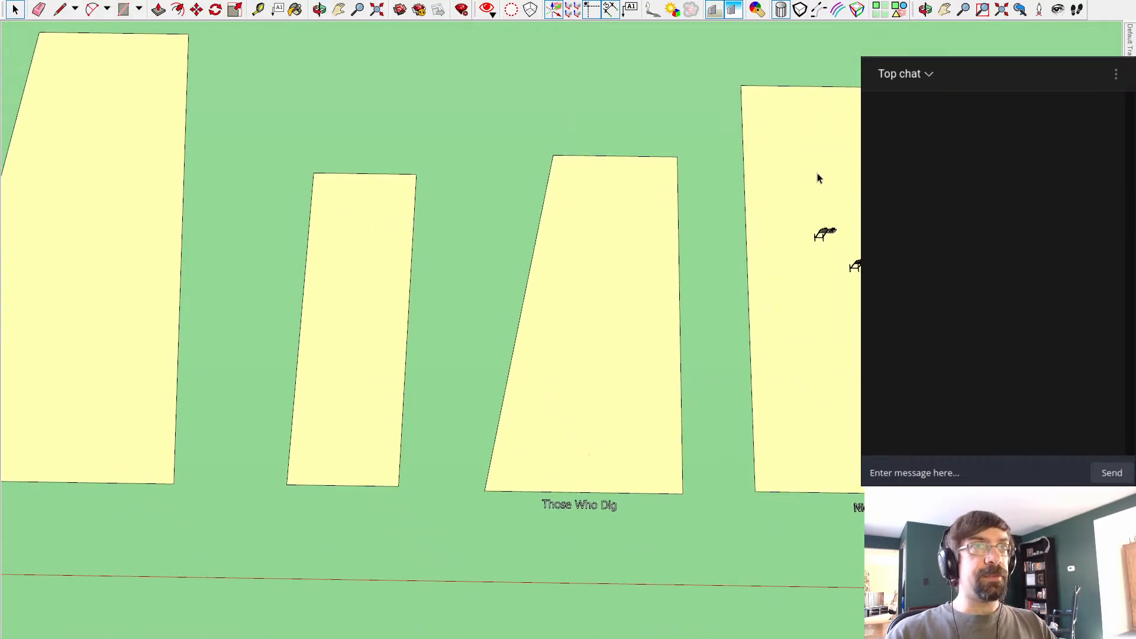
Step: Delete all the props from the "Night Moves" and "We Named The Dog Indiana" bays
shift+middle_drag(819, 178, 488, 153)
drag(401, 164, 718, 425)
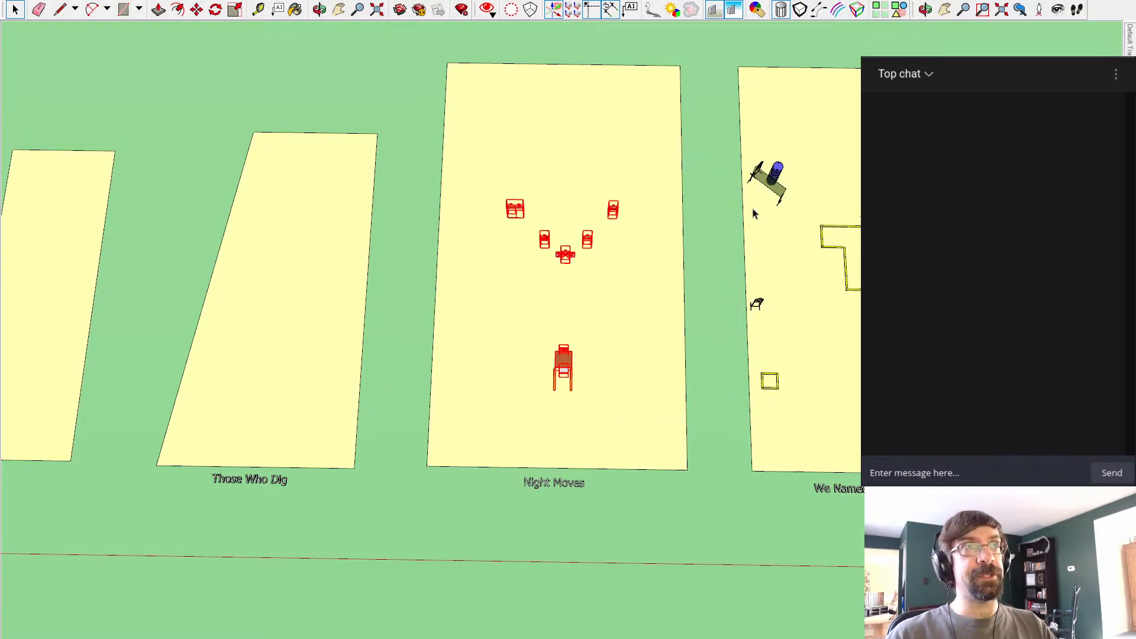
key(Delete)
shift+middle_drag(706, 190, 603, 203)
drag(627, 84, 929, 403)
key(Delete)
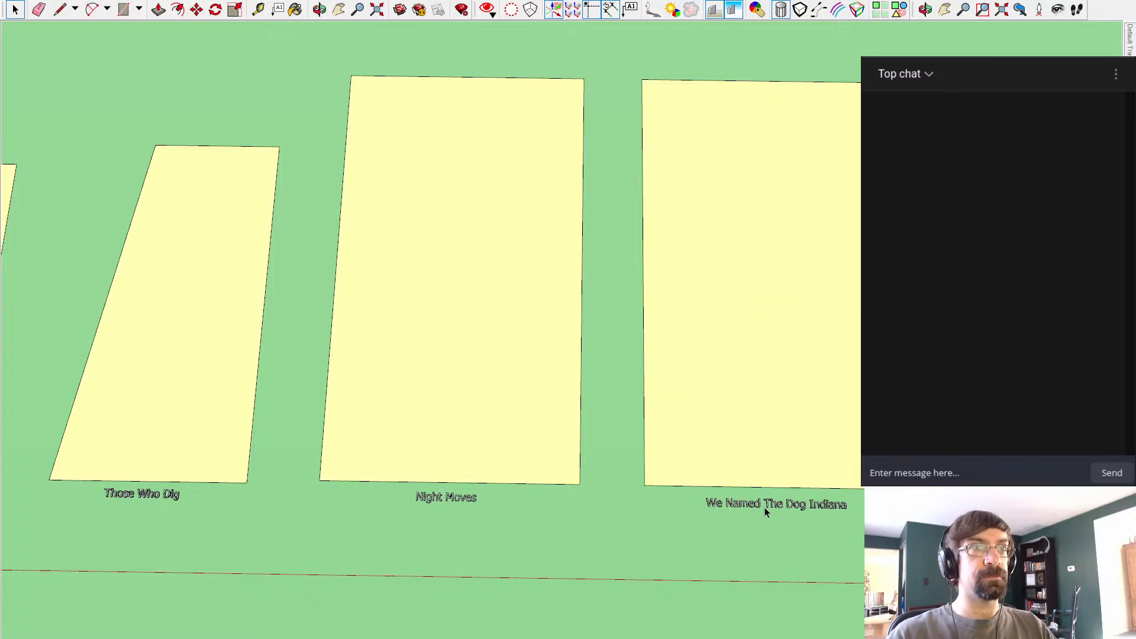
Step: Delete the "Night Moves", "Those Who Dig" and "We Named The Dog Indiana" titles
click(443, 498)
key(Delete)
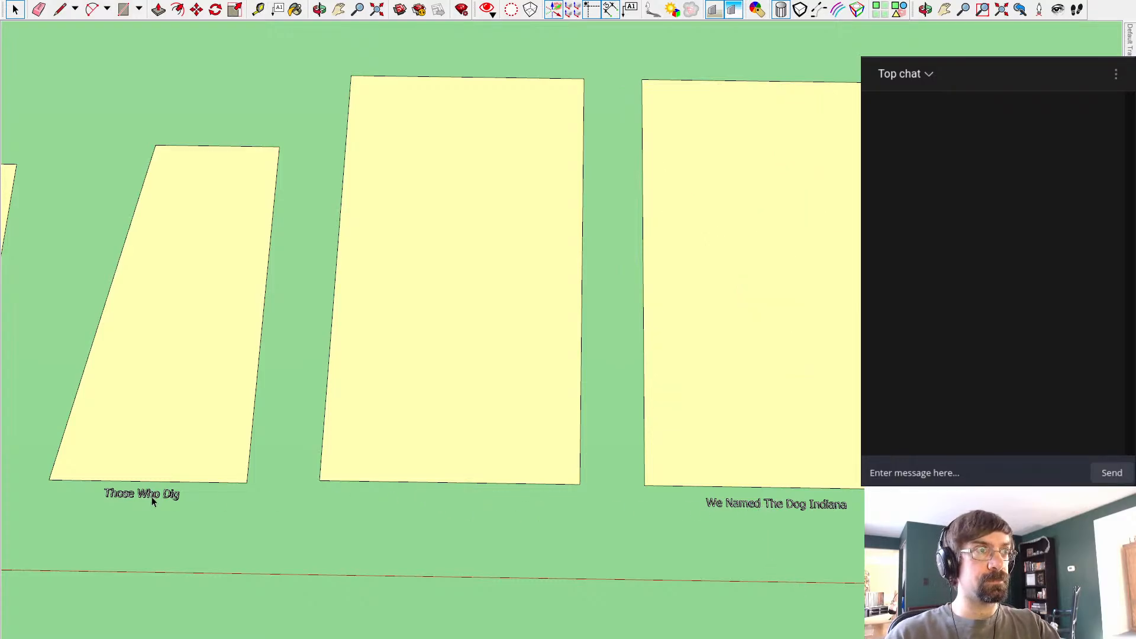
click(148, 497)
key(Delete)
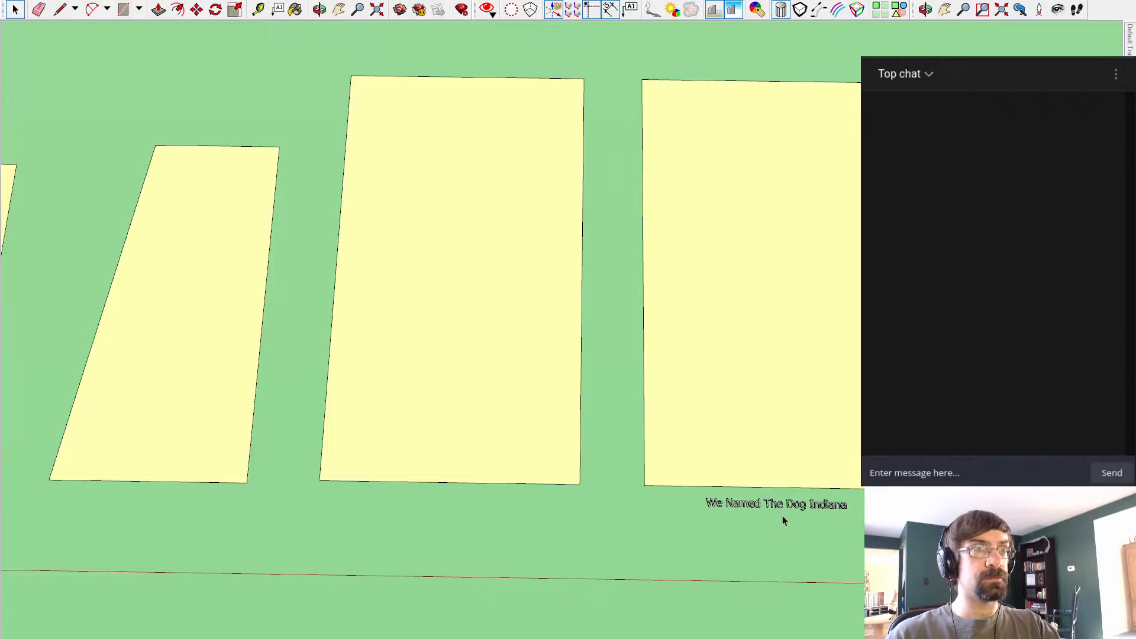
click(773, 504)
key(Delete)
Step: Place the title text "... To Z" centered below the front edge of the second bay
shift+middle_drag(113, 518, 774, 622)
scroll(403, 392, down, 2)
middle_drag(403, 392, 663, 386)
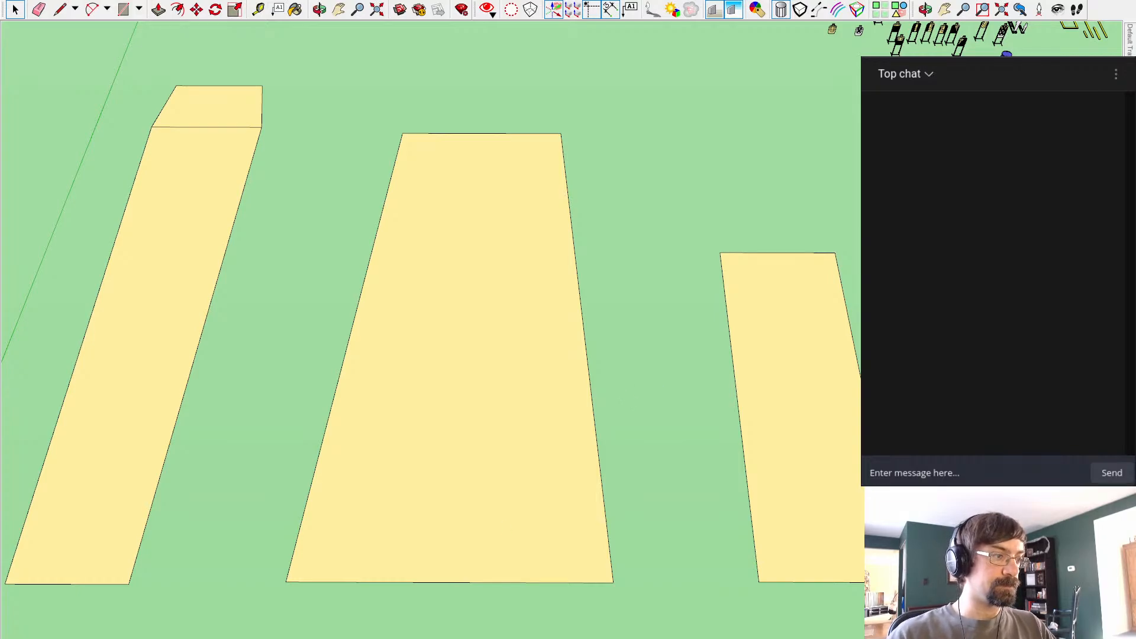
key(m)
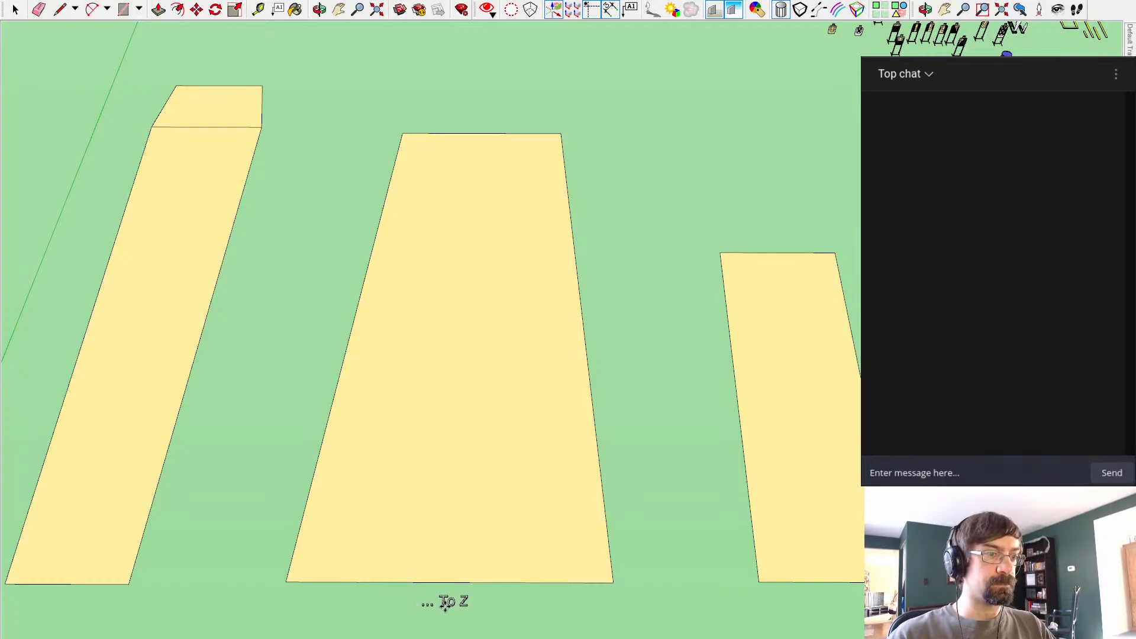
shift+middle_drag(710, 390, 444, 370)
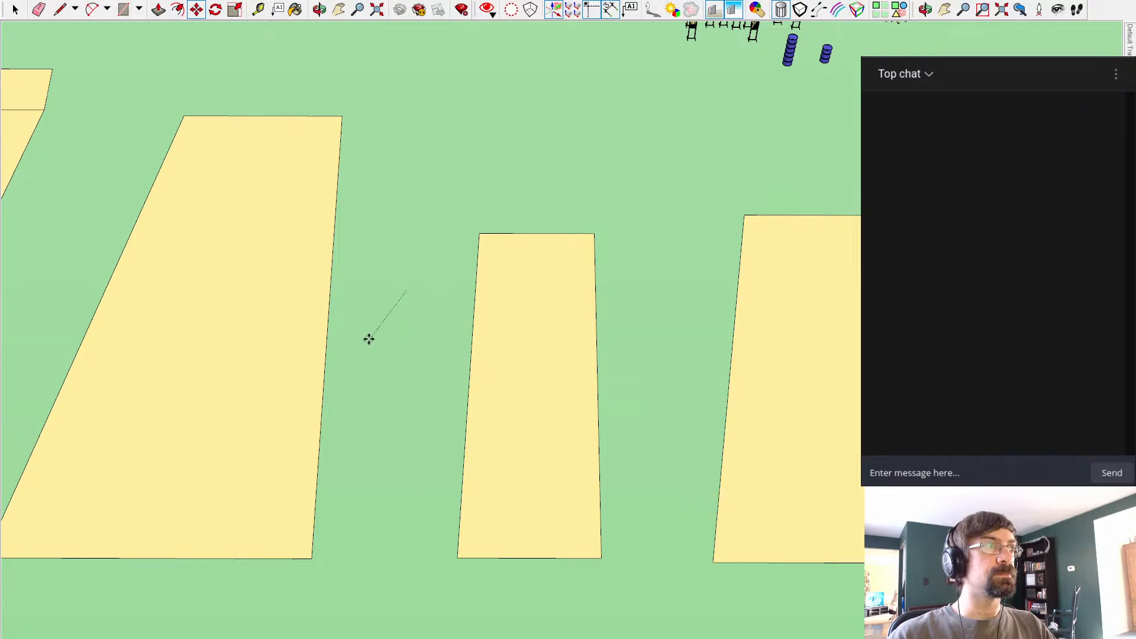
key(space)
Step: Place the title text "... To End" and move it just below the front edge of the third bay
shift+middle_drag(442, 381, 456, 362)
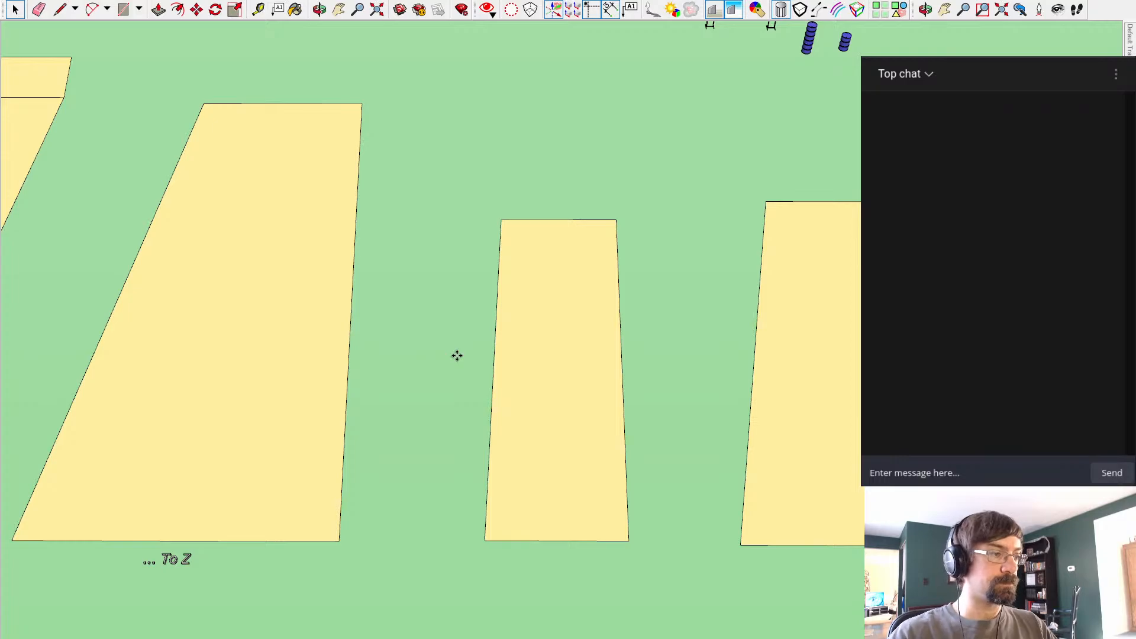
click(551, 525)
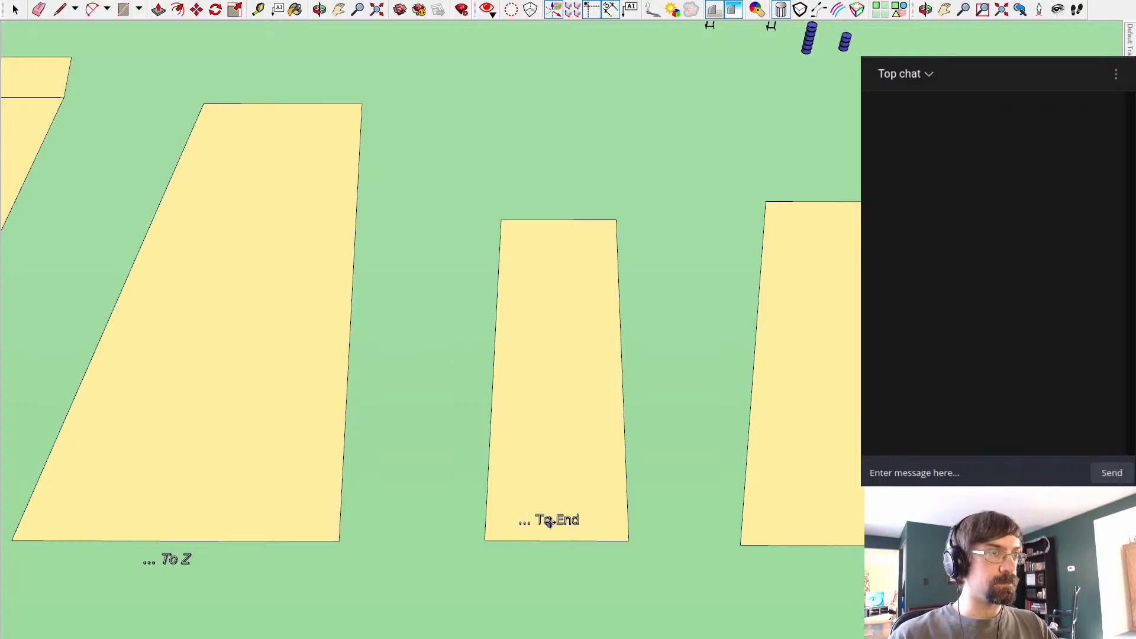
click(552, 561)
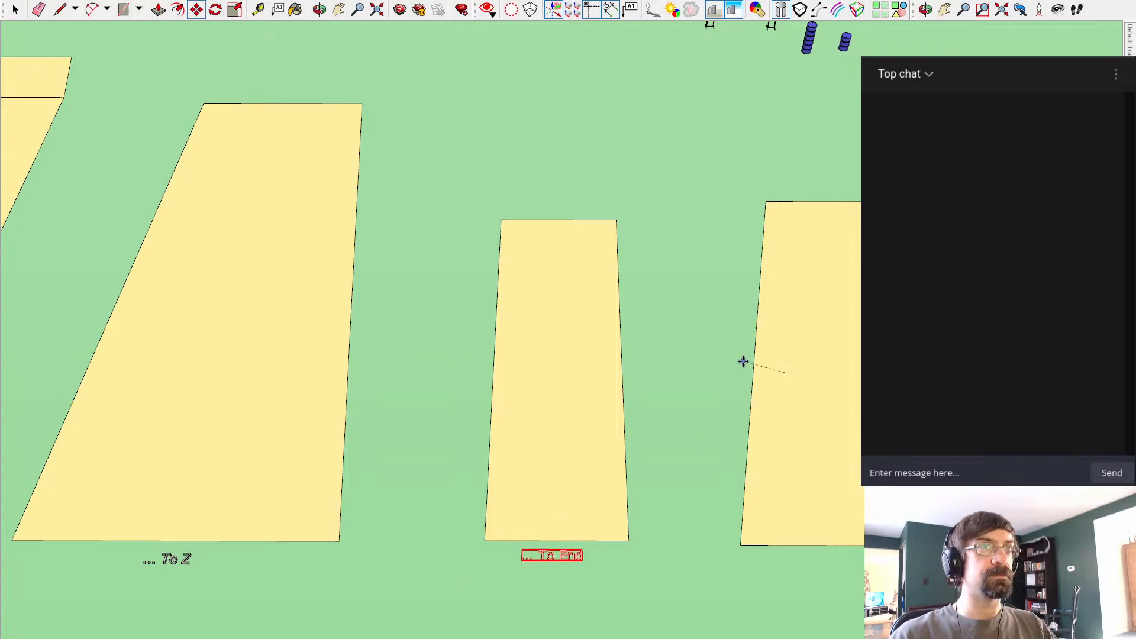
key(space)
Step: Copy the orange two-panel wall from the parts collection and paste five copies across the middle of the "... To Z" bay
middle_drag(722, 338, 362, 310)
scroll(364, 304, down, 4)
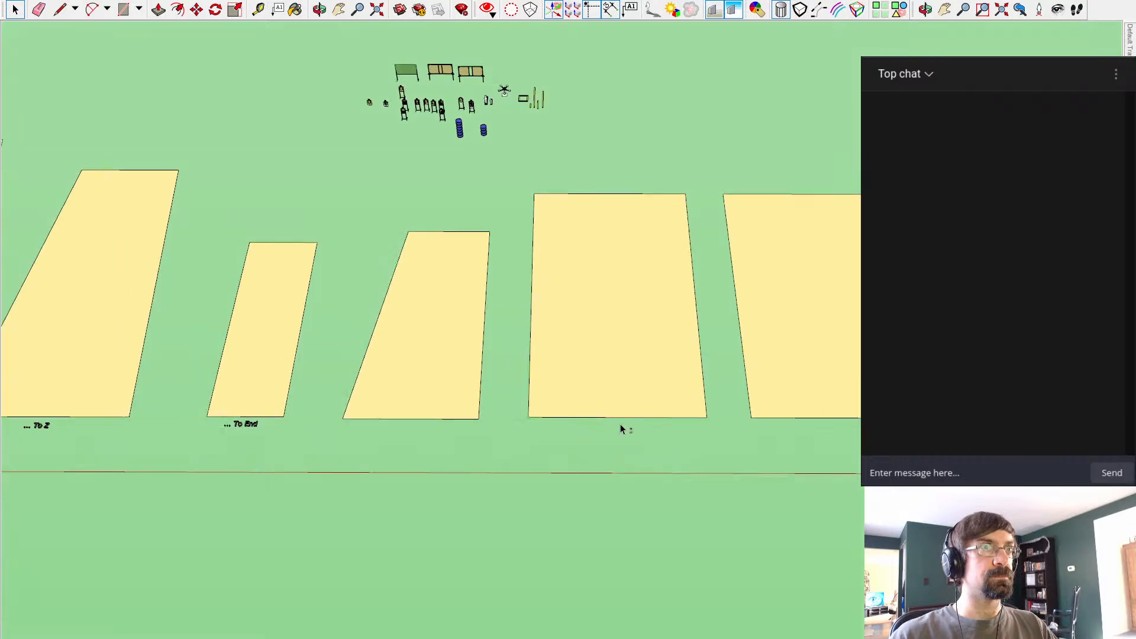
shift+middle_drag(620, 429, 560, 495)
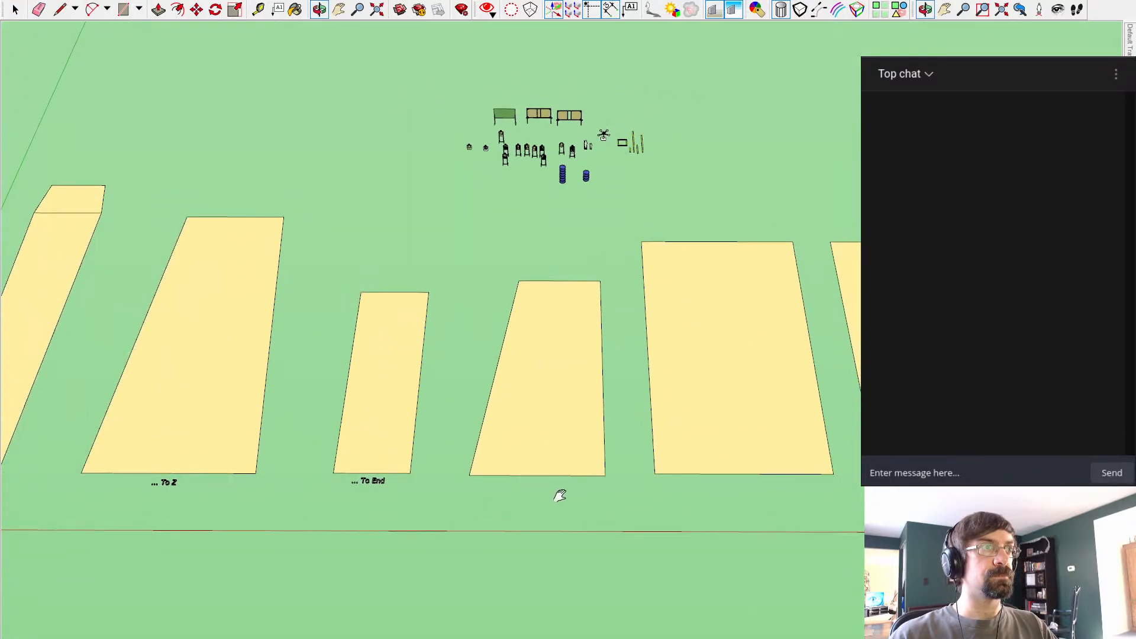
scroll(600, 512, up, 1)
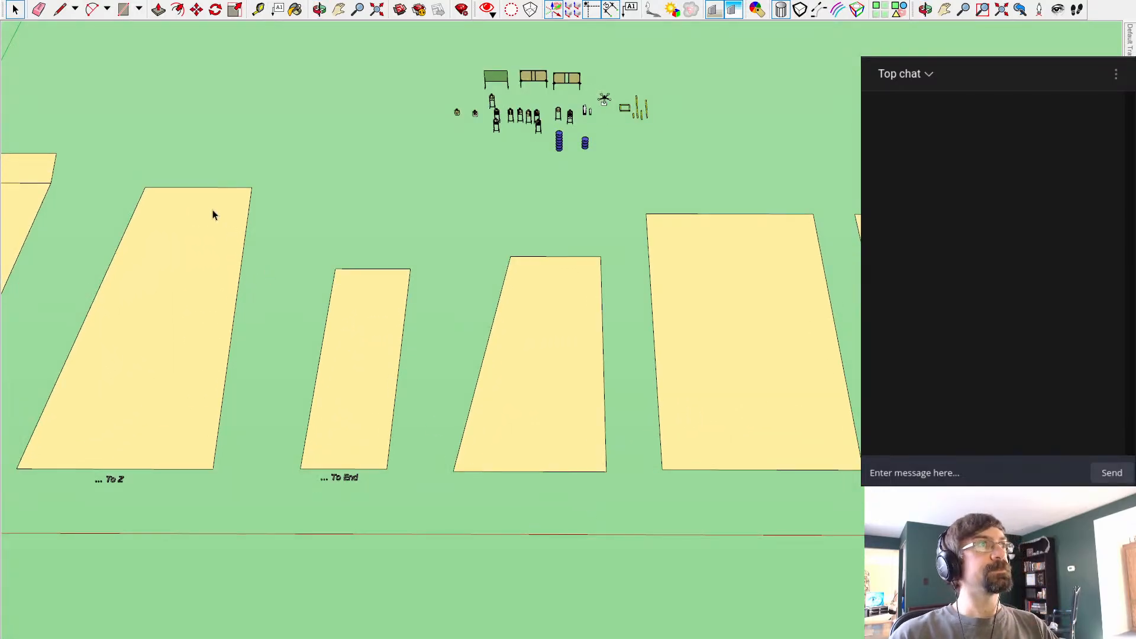
shift+middle_drag(296, 160, 459, 181)
scroll(438, 282, up, 3)
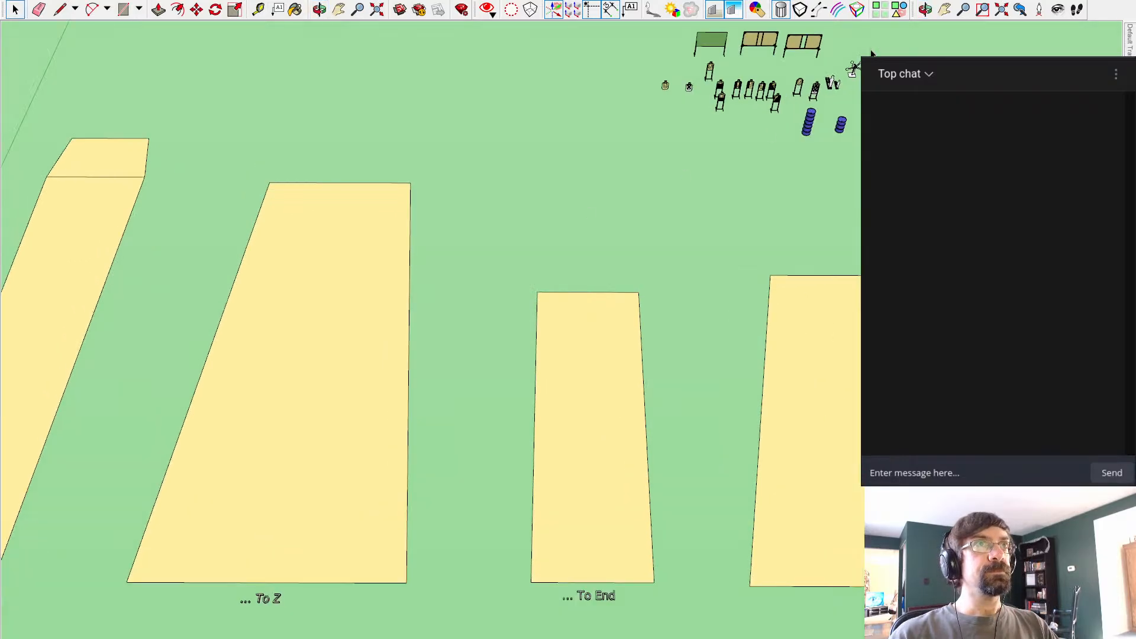
click(764, 41)
key(ctrl+c)
key(ctrl+v)
click(229, 417)
key(ctrl+v)
click(324, 421)
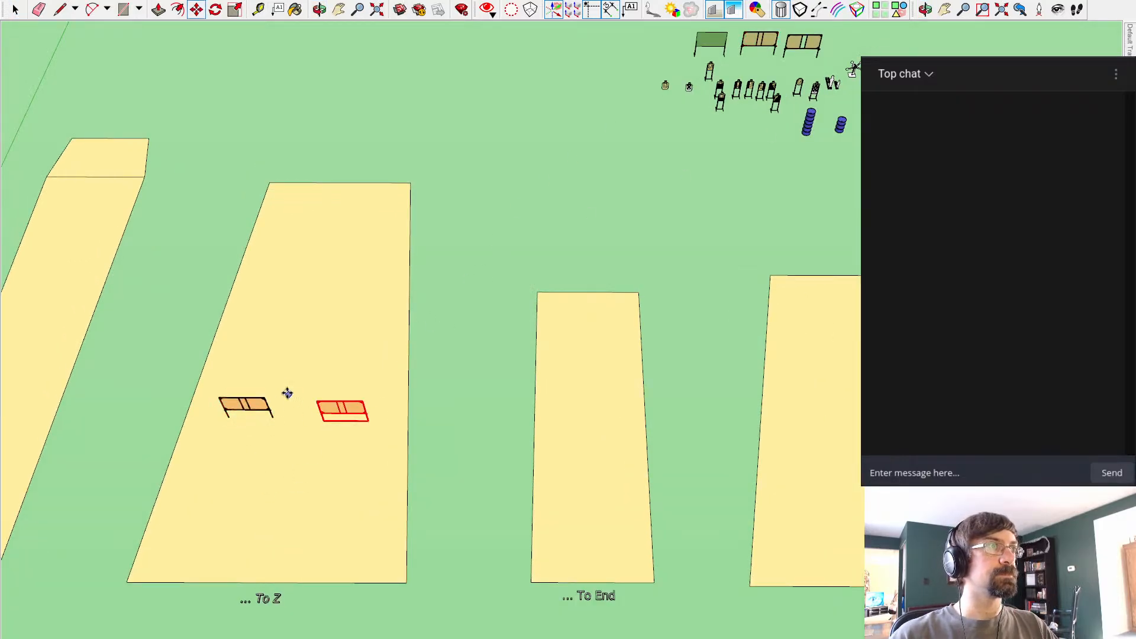
key(ctrl+v)
click(264, 364)
key(ctrl+v)
click(331, 336)
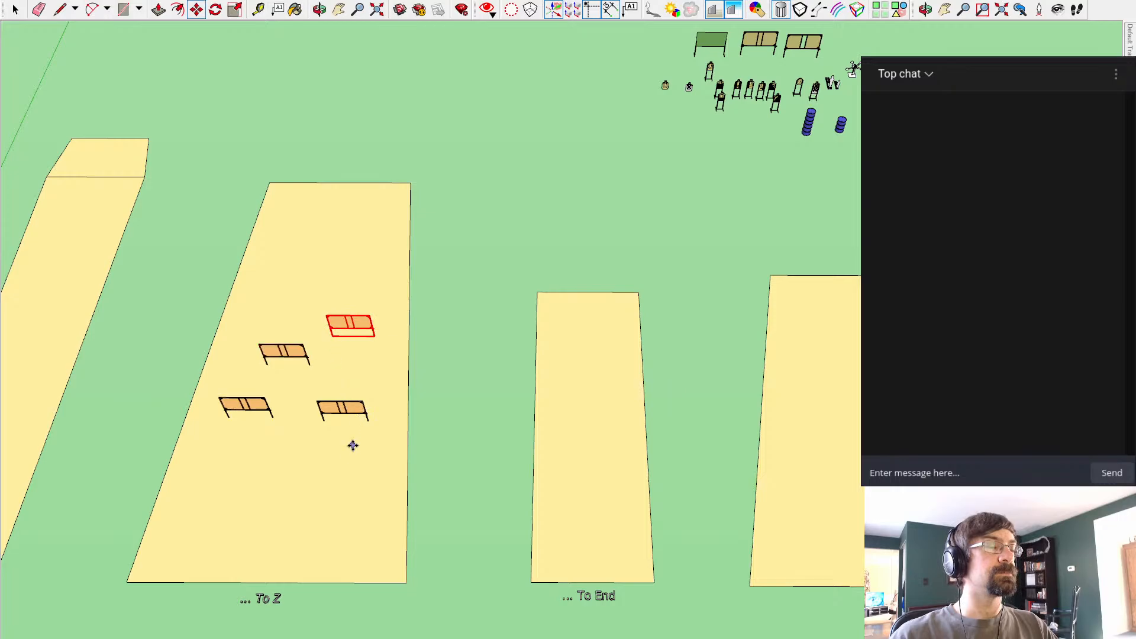
key(ctrl+v)
click(330, 373)
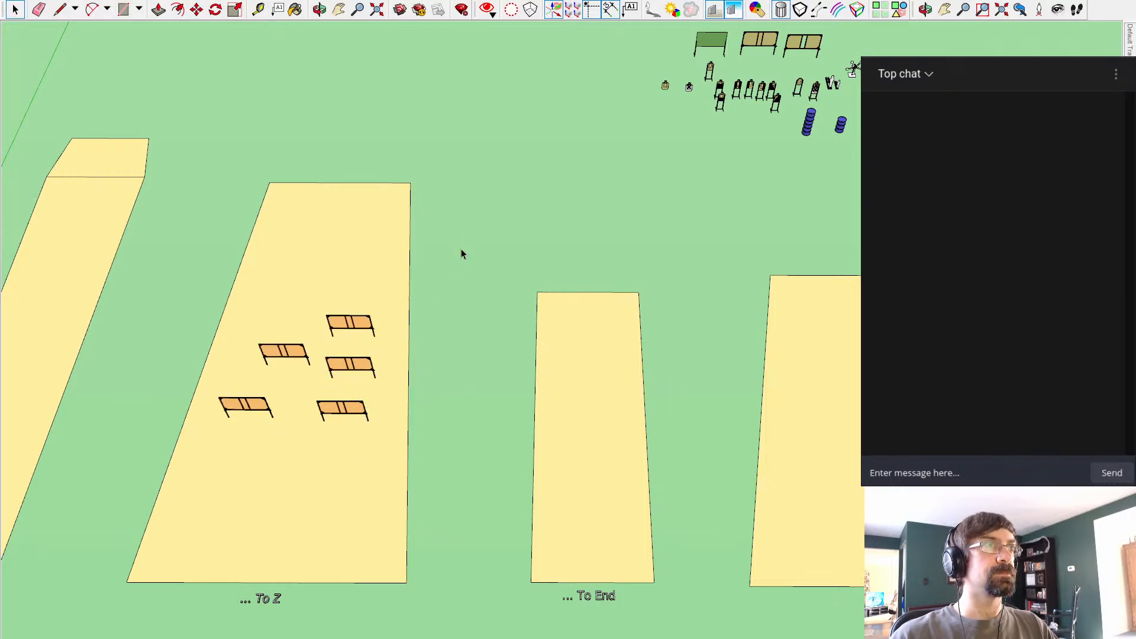
shift+middle_drag(462, 250, 549, 233)
scroll(512, 274, up, 4)
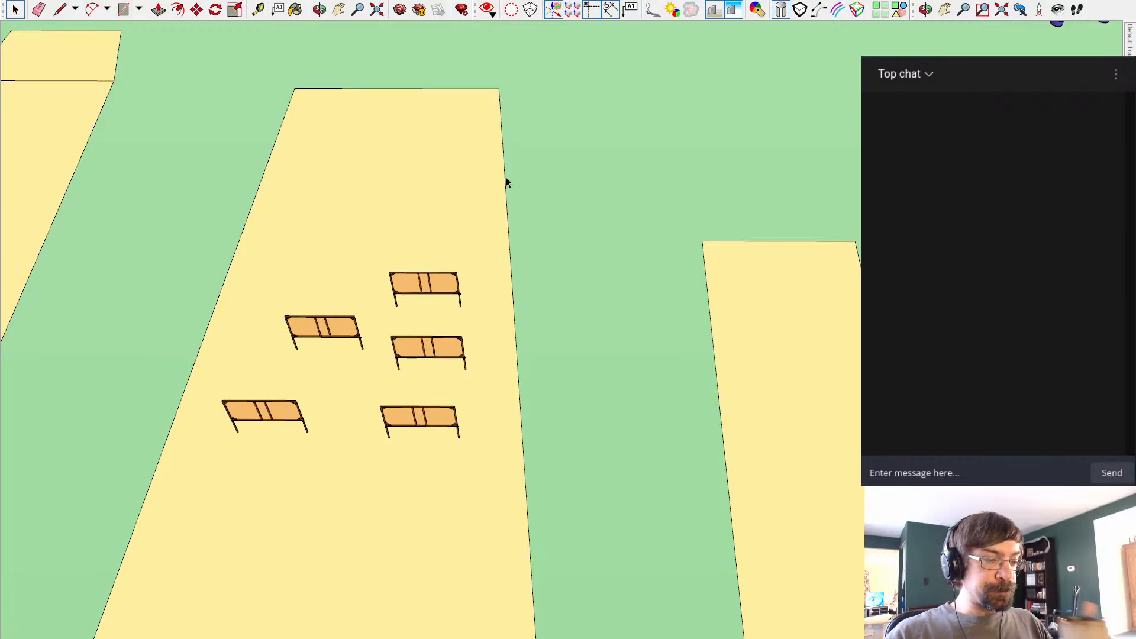
click(267, 413)
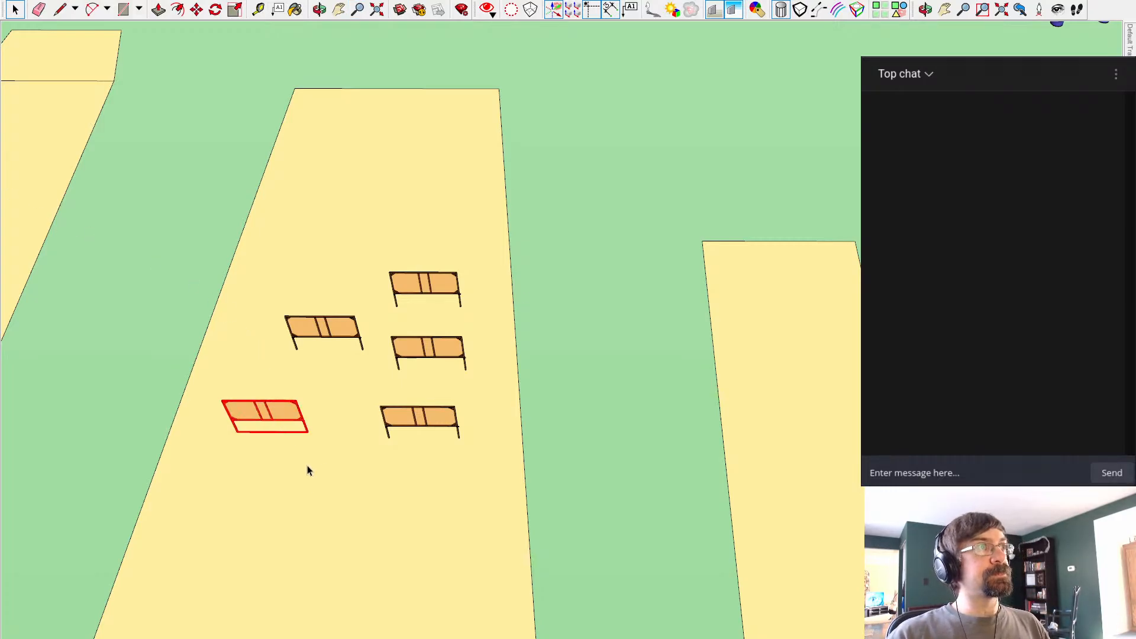
Step: Copy the two longer yellow strips from the parts collection and paste them side by side in the gap between the second and third bays
scroll(498, 344, down, 3)
shift+middle_drag(561, 255, 337, 547)
shift+middle_drag(809, 425, 713, 241)
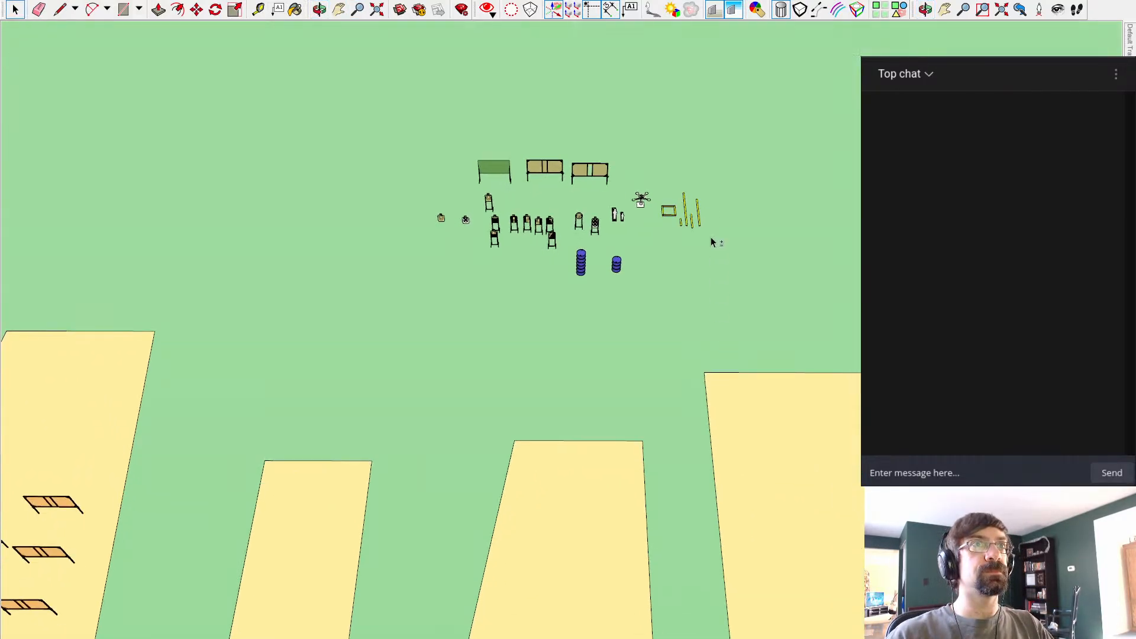
shift+middle_drag(317, 392, 619, 286)
key(ctrl+v)
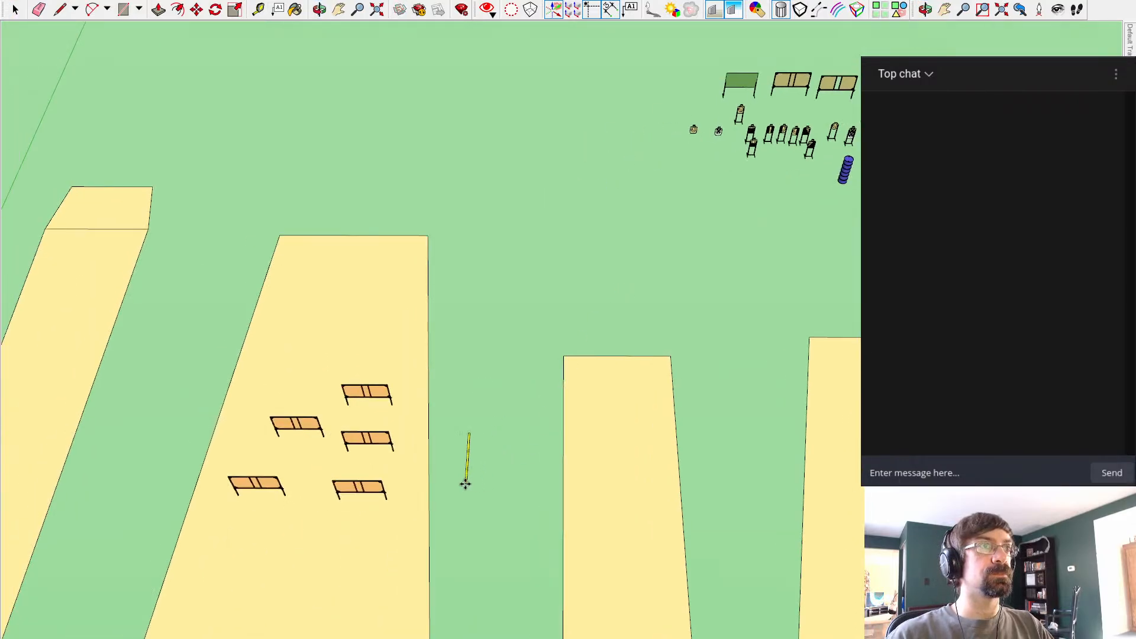
click(467, 484)
key(space)
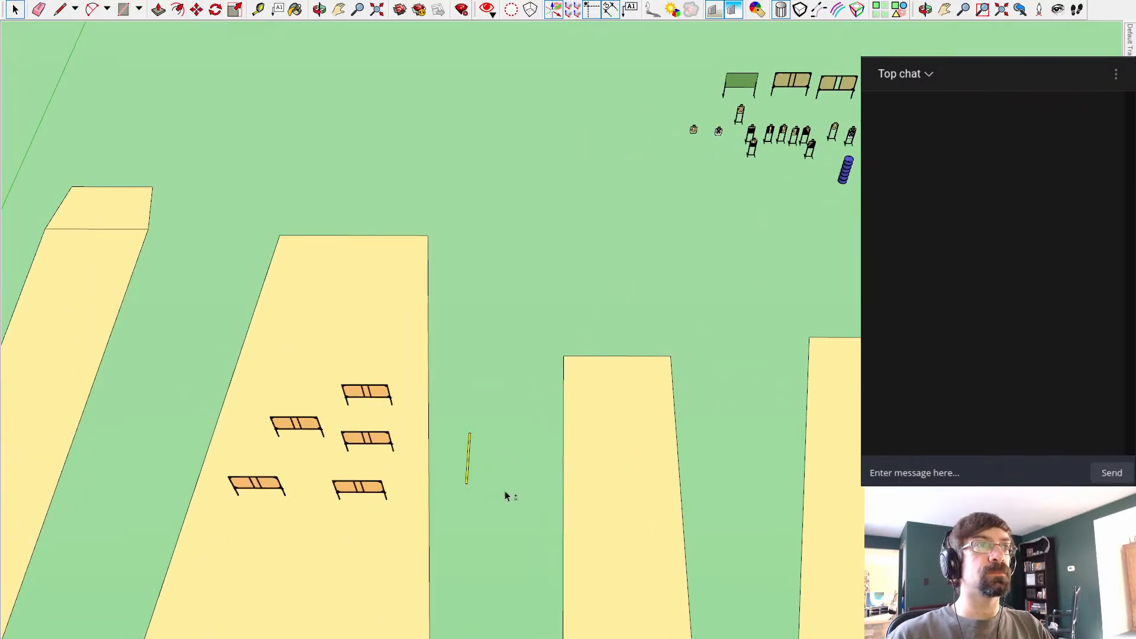
key(ctrl+v)
click(484, 480)
Step: Copy the short yellow strip from the parts collection and paste it beside the two longer strips next to the "... To Z" bay
shift+middle_drag(969, 99, 844, 103)
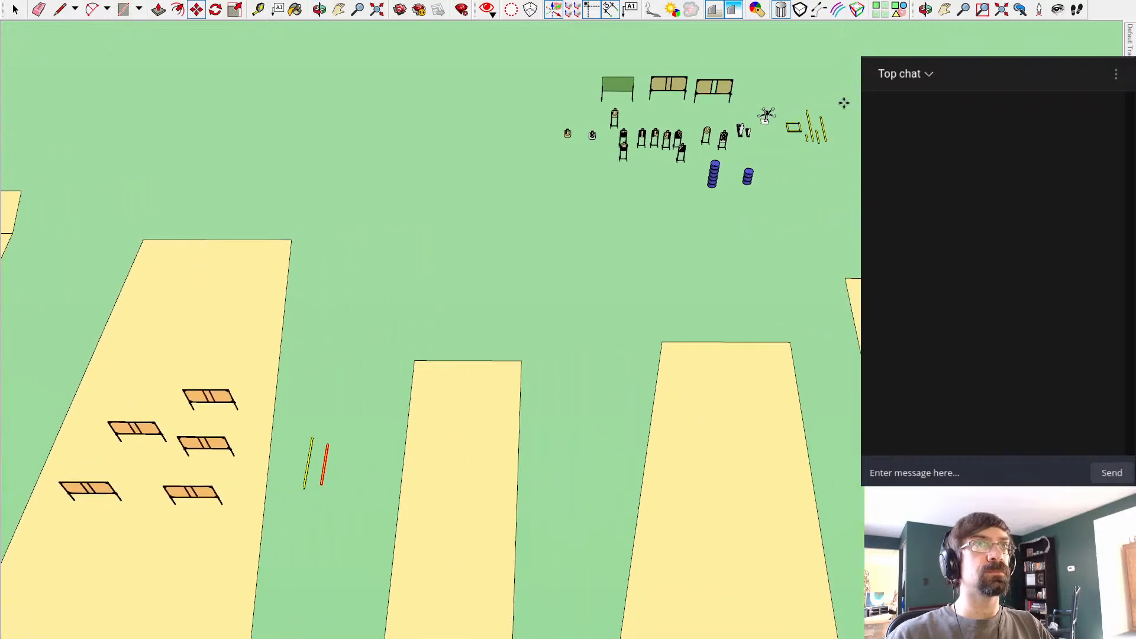
key(space)
click(817, 139)
key(ctrl+v)
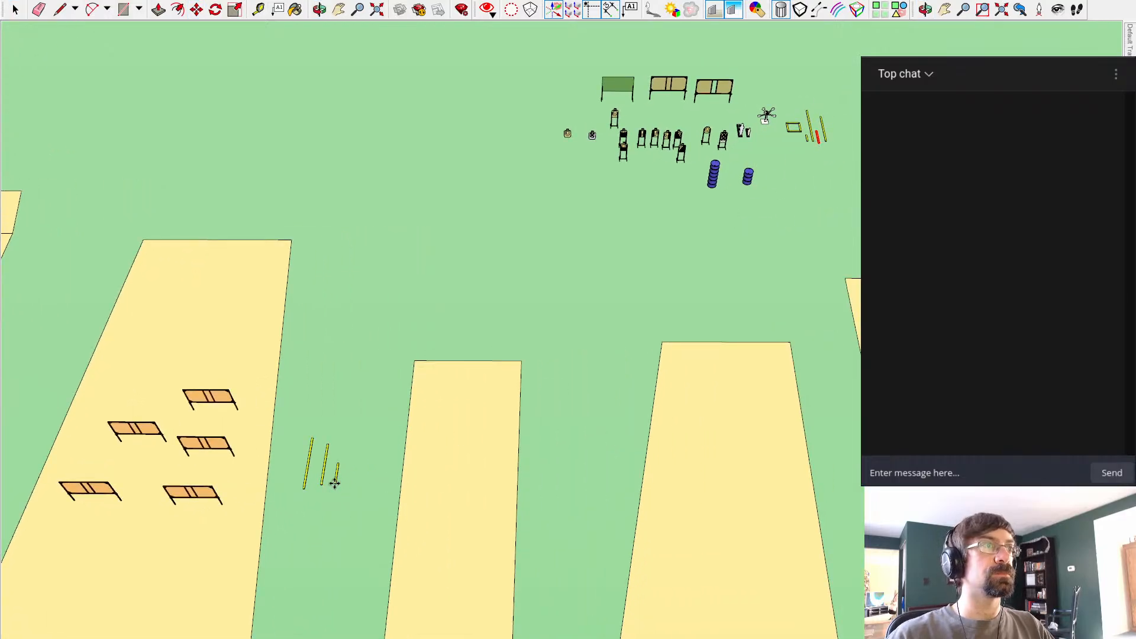
click(335, 483)
Step: Try to measure the length of the longest pasted yellow strip with the Tape Measure
shift+middle_drag(211, 452, 360, 355)
scroll(414, 399, up, 5)
key(space)
click(510, 249)
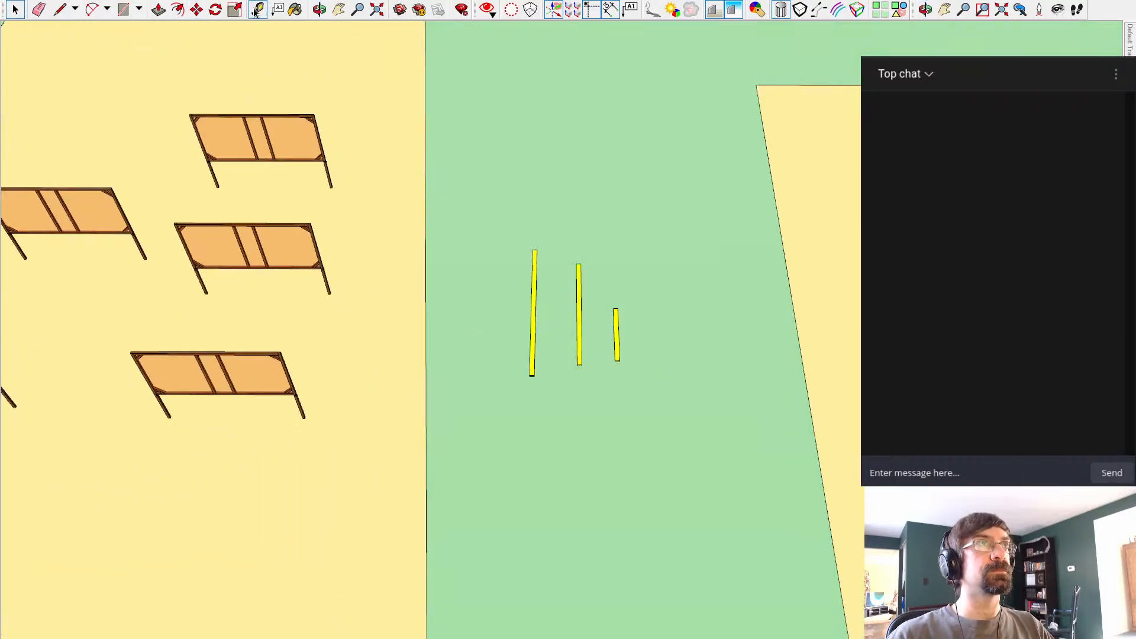
click(258, 10)
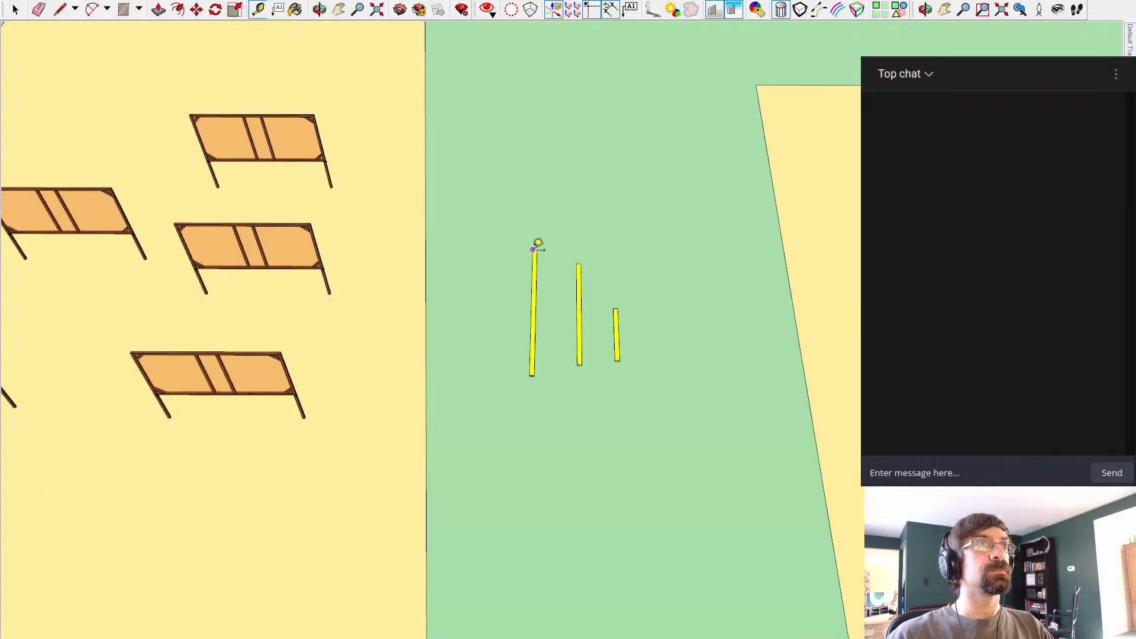
click(532, 250)
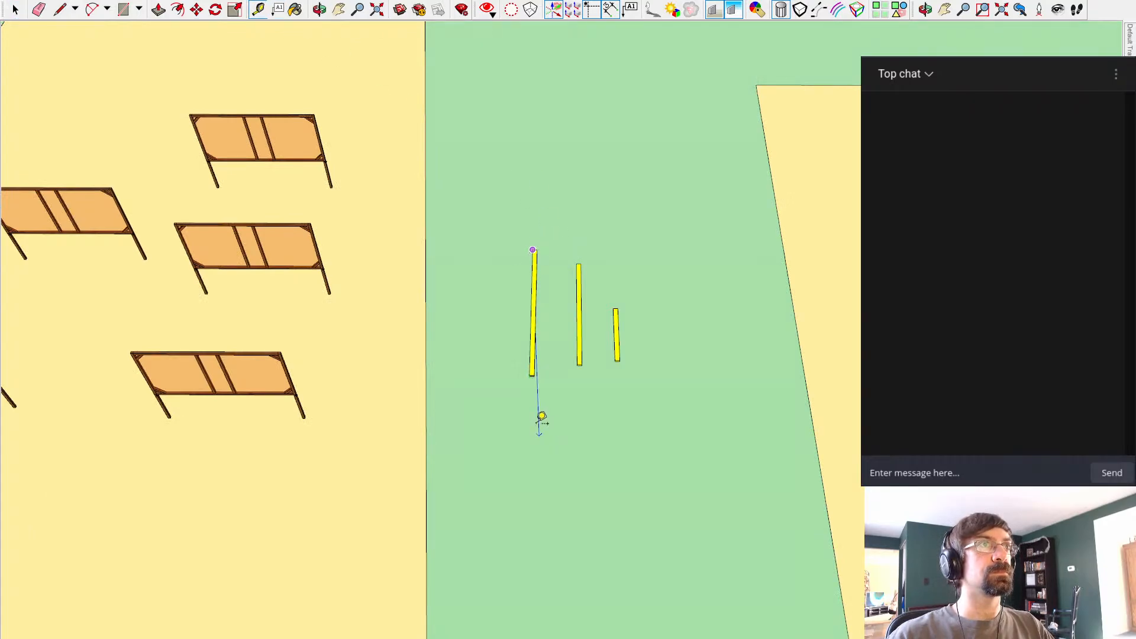
key(space)
Step: Rotate the front-left wall in the "... To Z" bay about its left foot until it runs steeply toward the back of the bay
scroll(478, 425, down, 2)
mouse_move(477, 425)
middle_down()
mouse_move(569, 318)
mouse_move(472, 335)
mouse_move(294, 507)
mouse_move(595, 372)
mouse_move(548, 357)
mouse_move(561, 419)
middle_up()
click(401, 289)
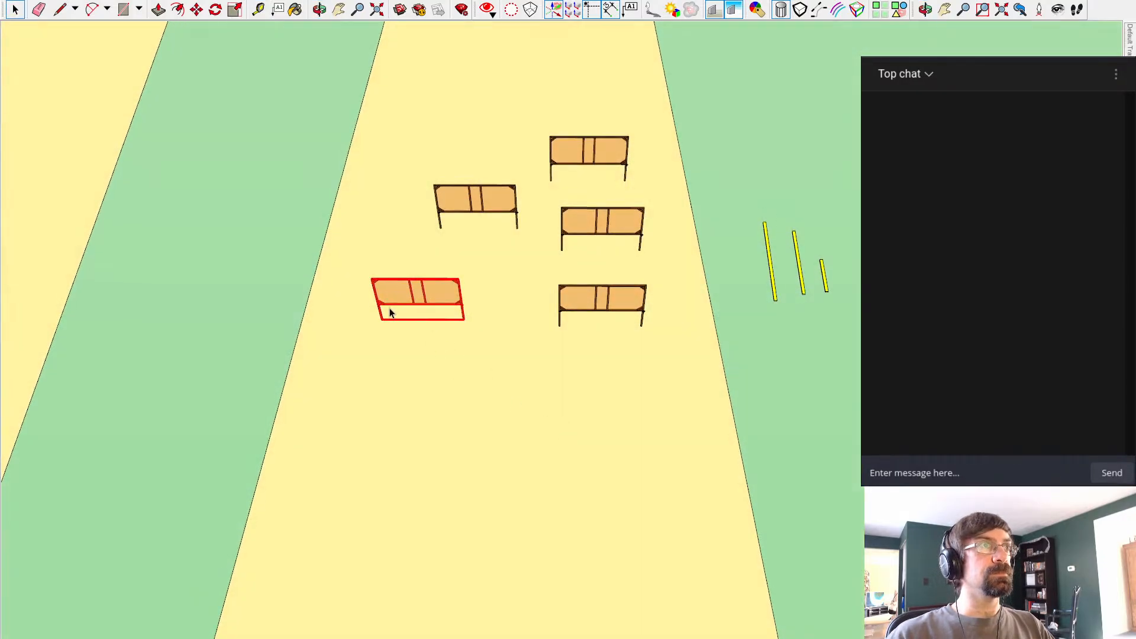
key(q)
click(382, 320)
click(828, 315)
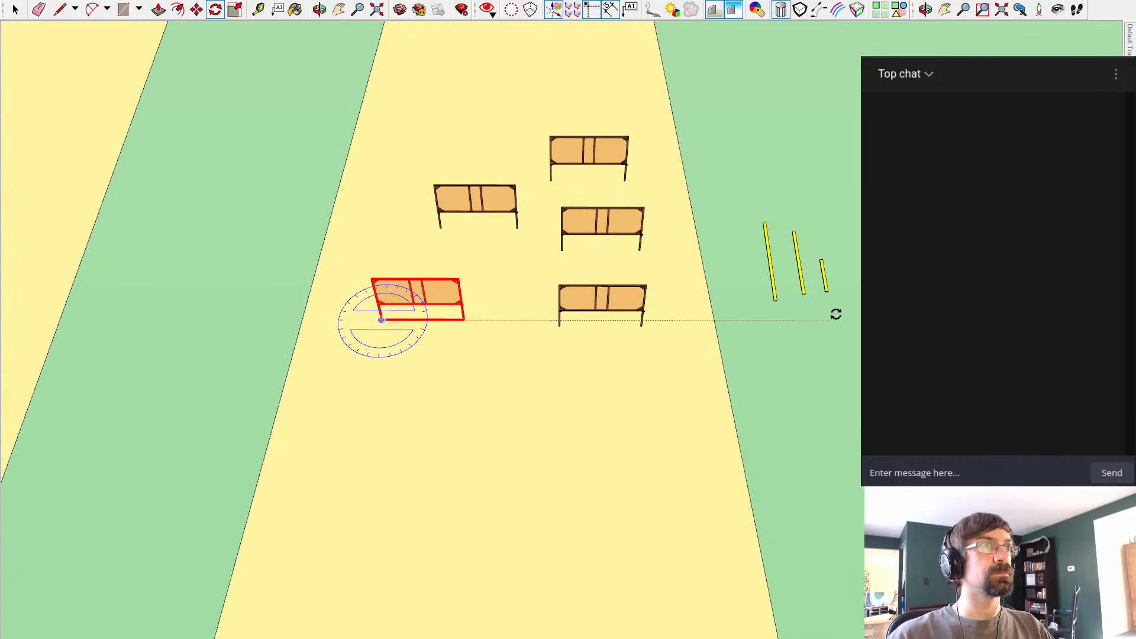
click(523, 59)
key(space)
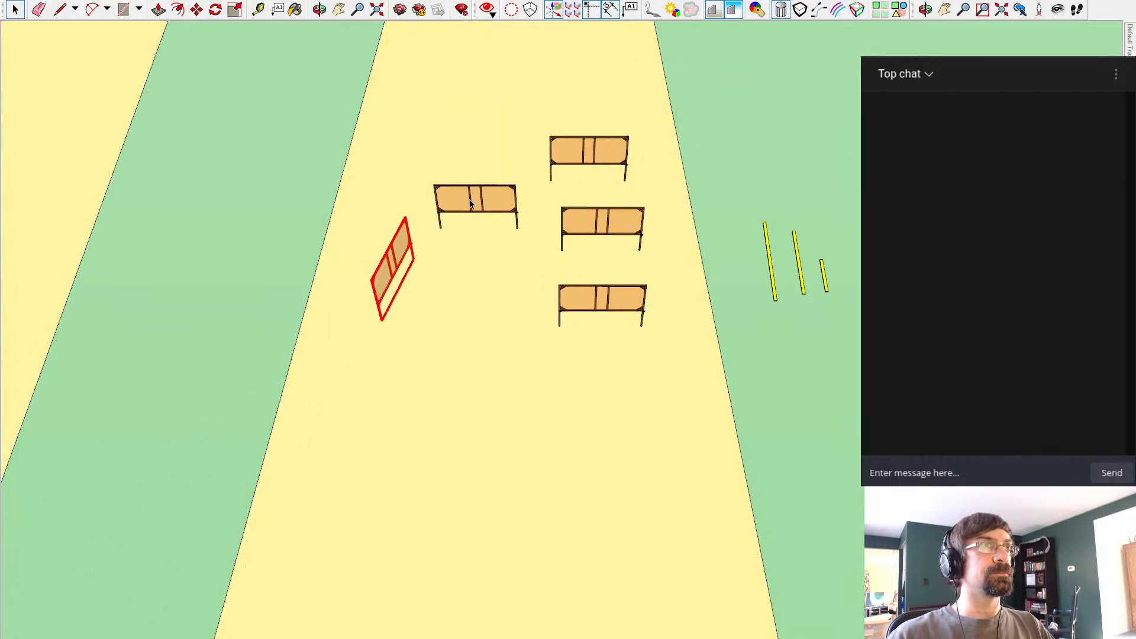
Step: Rotate the rear-left wall horizontally about its left foot so it runs roughly parallel to the front-left wall
click(472, 203)
key(q)
click(440, 229)
click(870, 229)
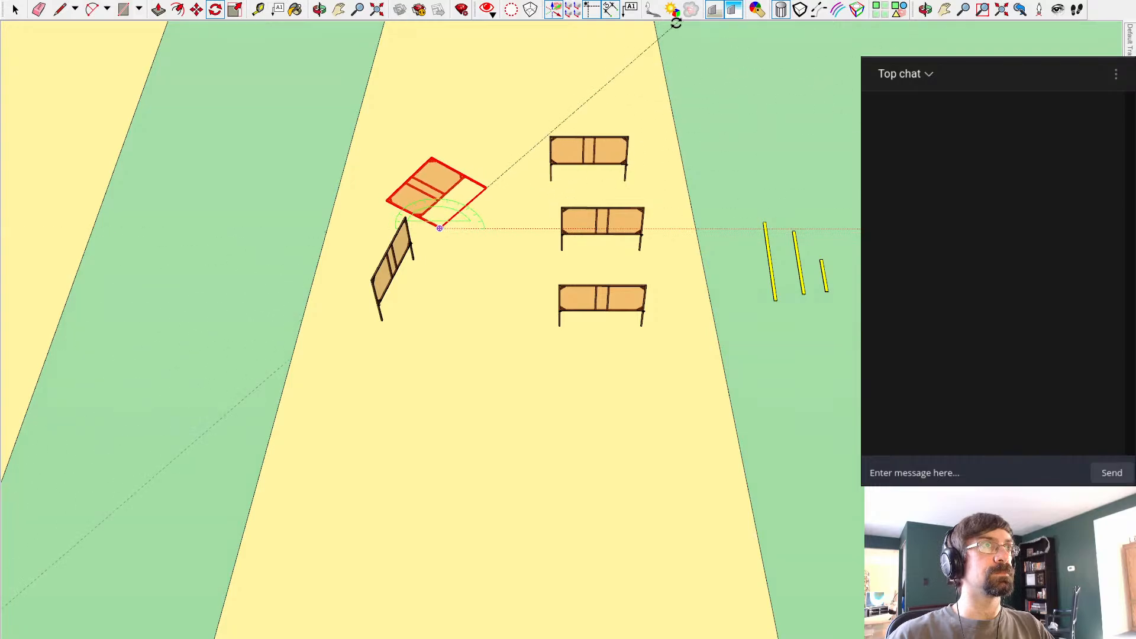
key(space)
key(q)
click(439, 229)
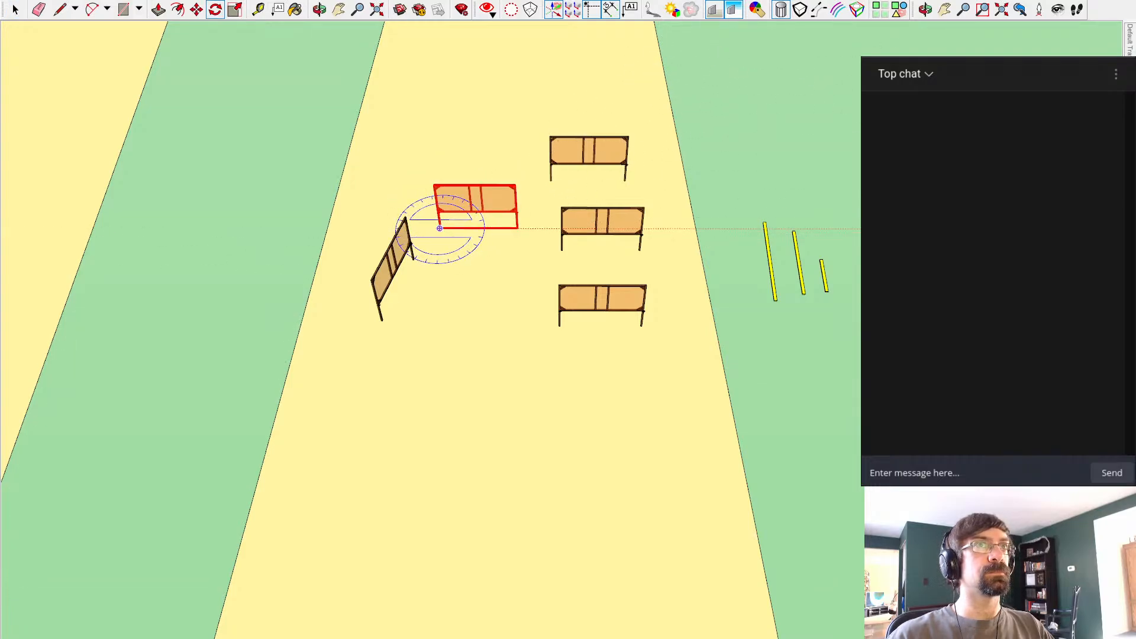
click(852, 229)
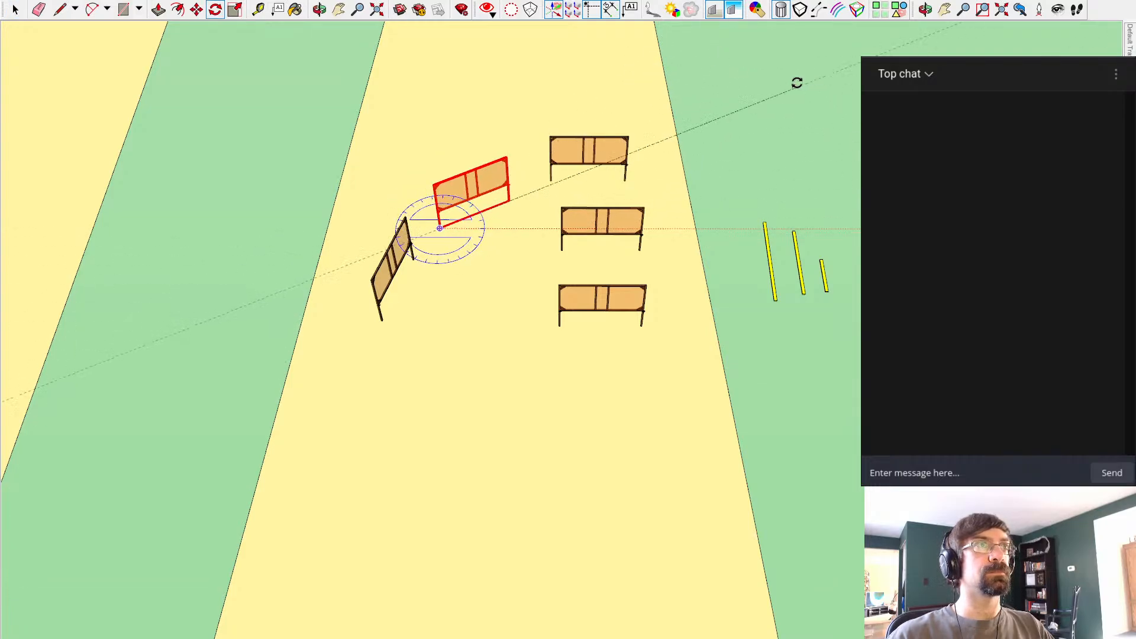
click(515, 79)
key(space)
Step: Move the middle wall on the right side straight left, toward the center of the bay
click(570, 148)
click(584, 231)
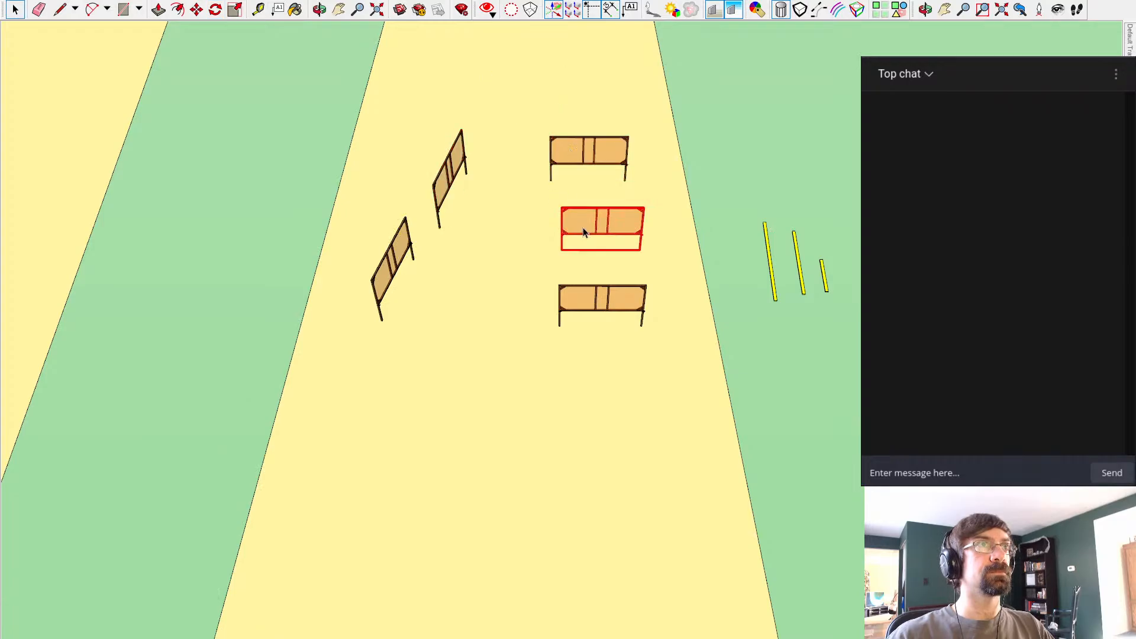
key(m)
click(579, 222)
click(501, 223)
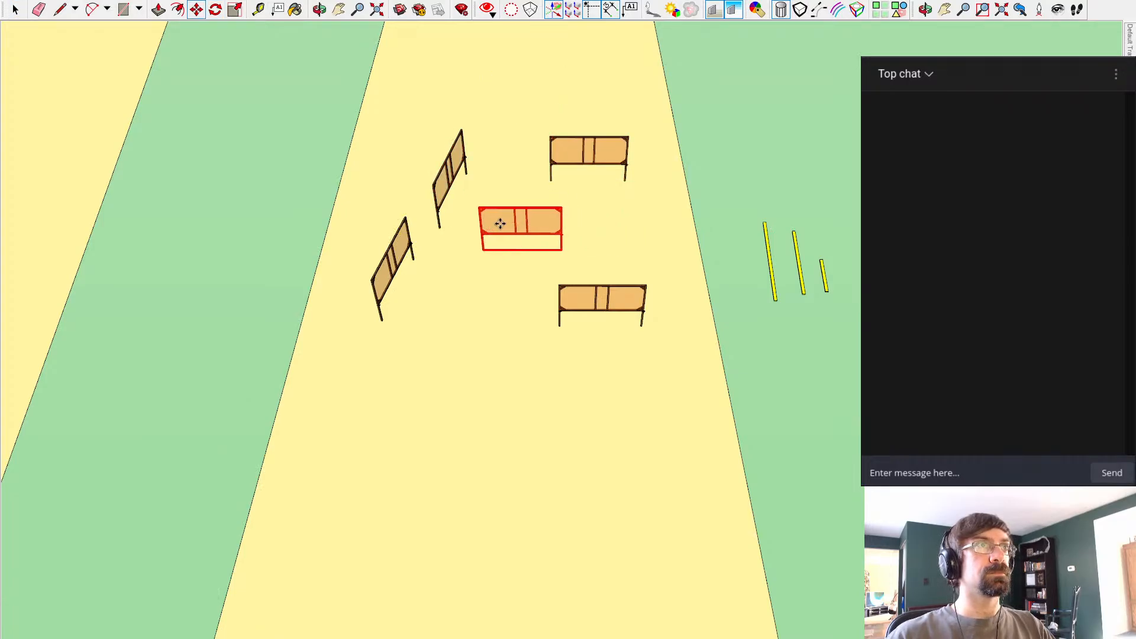
key(space)
click(724, 218)
Step: Rotate the rear-right wall clockwise about its left foot so it slants toward the front right of the bay
middle_drag(760, 206, 685, 258)
click(519, 204)
key(q)
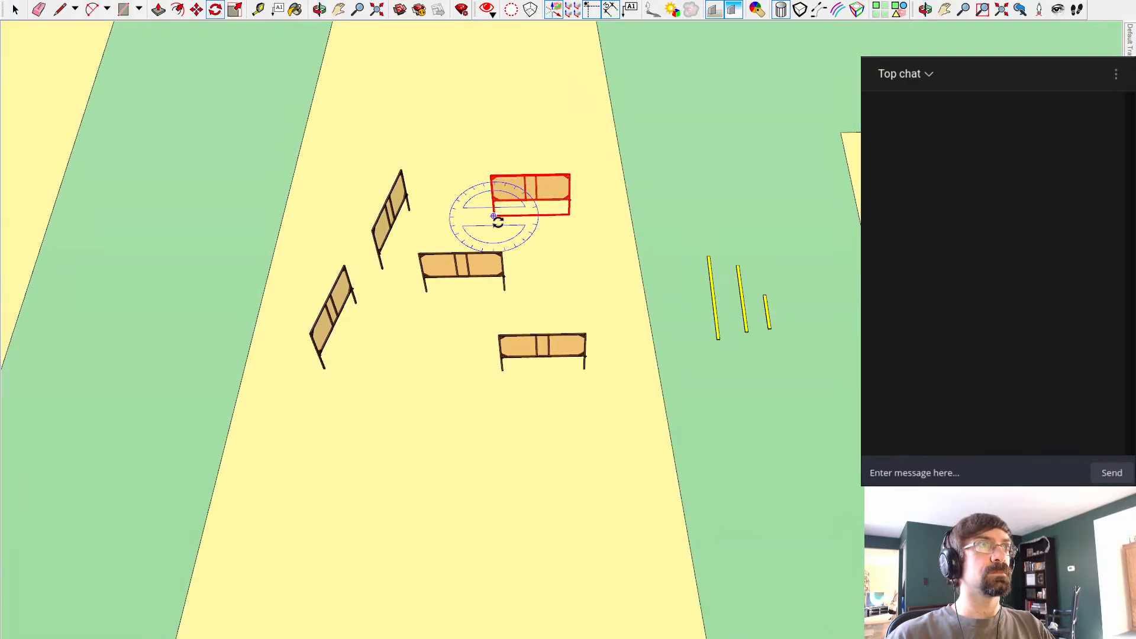
click(494, 217)
click(685, 205)
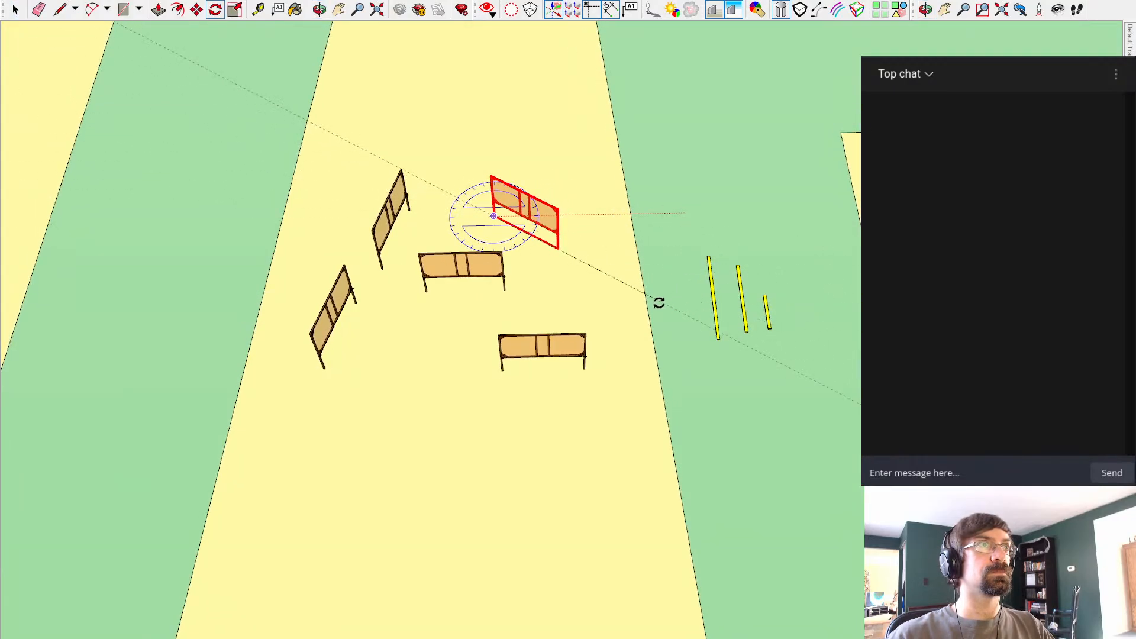
click(550, 333)
key(space)
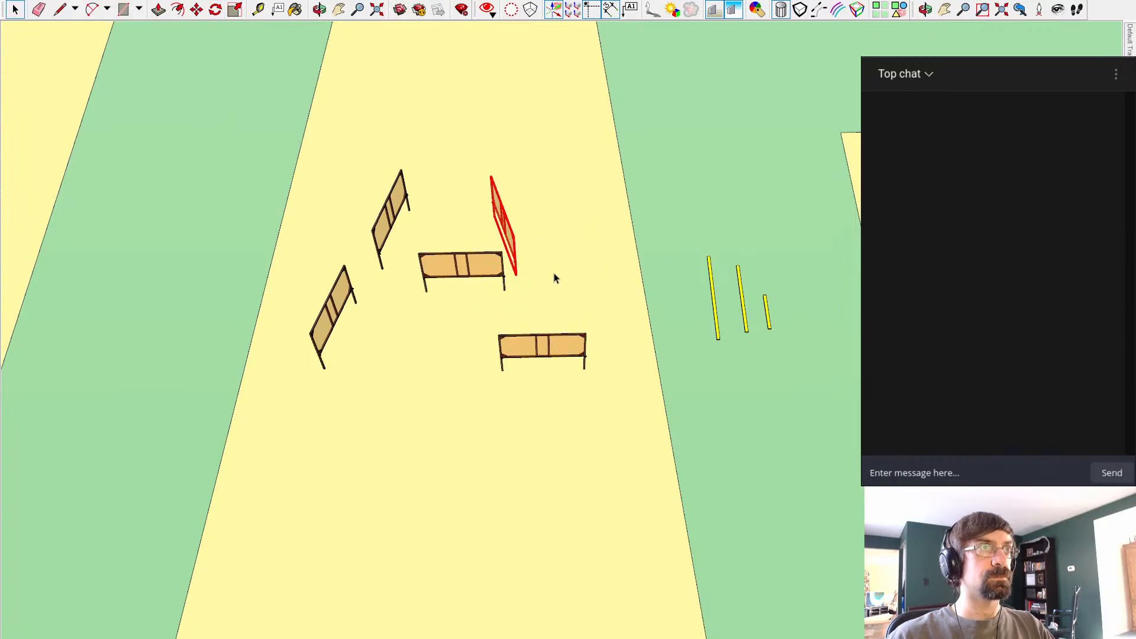
key(q)
key(m)
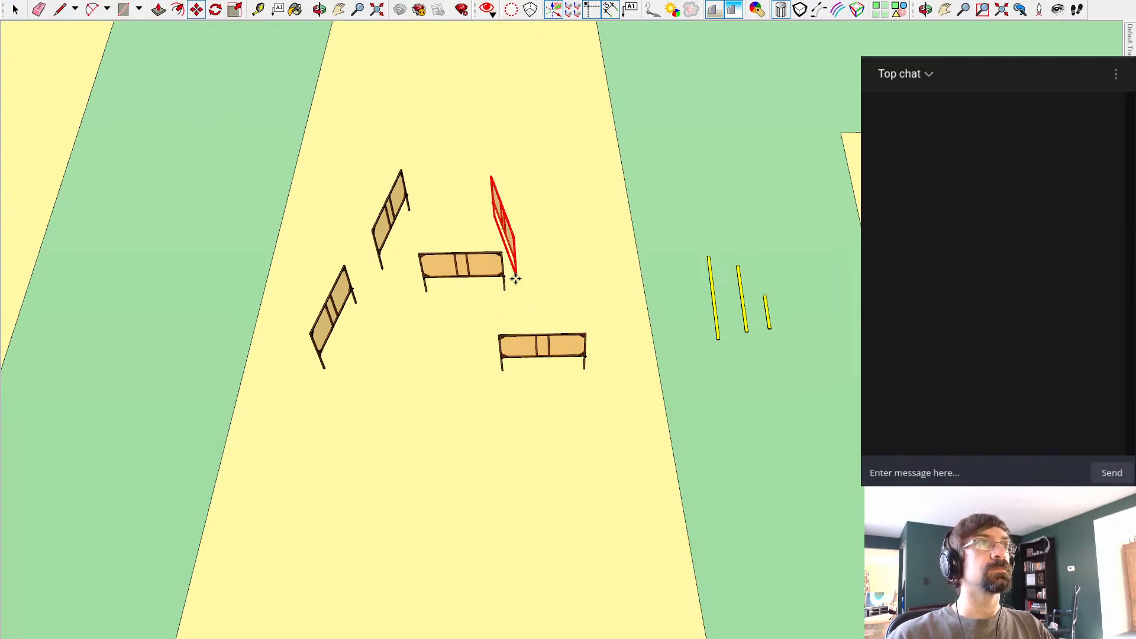
click(516, 275)
middle_drag(538, 269, 573, 360)
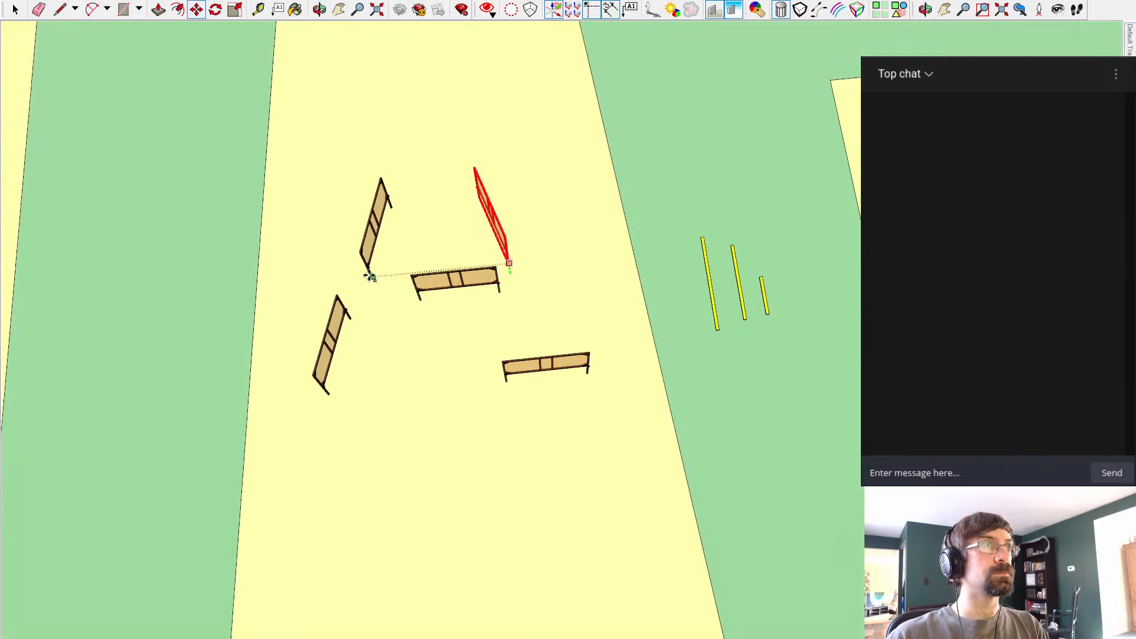
key(Escape)
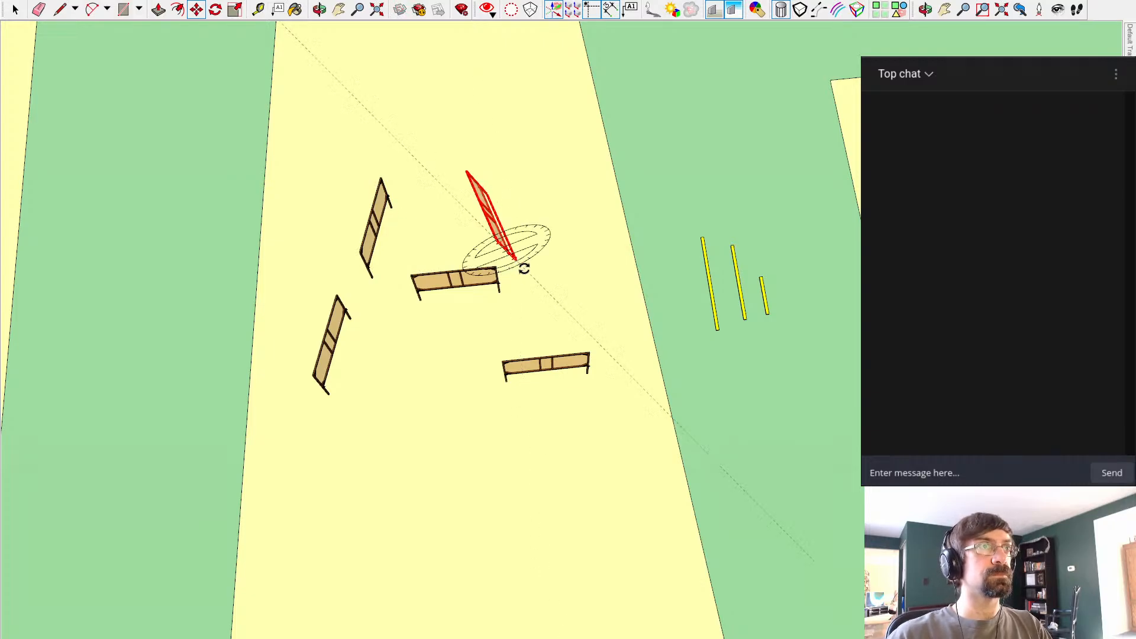
key(space)
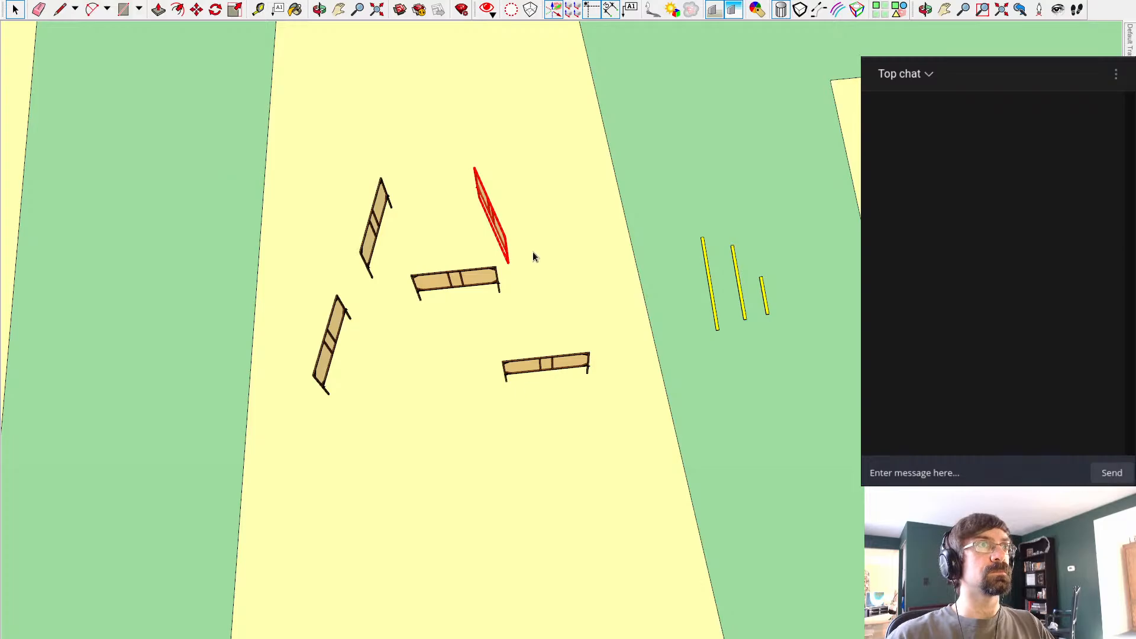
Step: Move the rear-right wall a short distance to the right, away from the end of the center wall
click(526, 299)
middle_drag(525, 299, 590, 197)
key(ctrl+t)
click(500, 244)
key(q)
key(space)
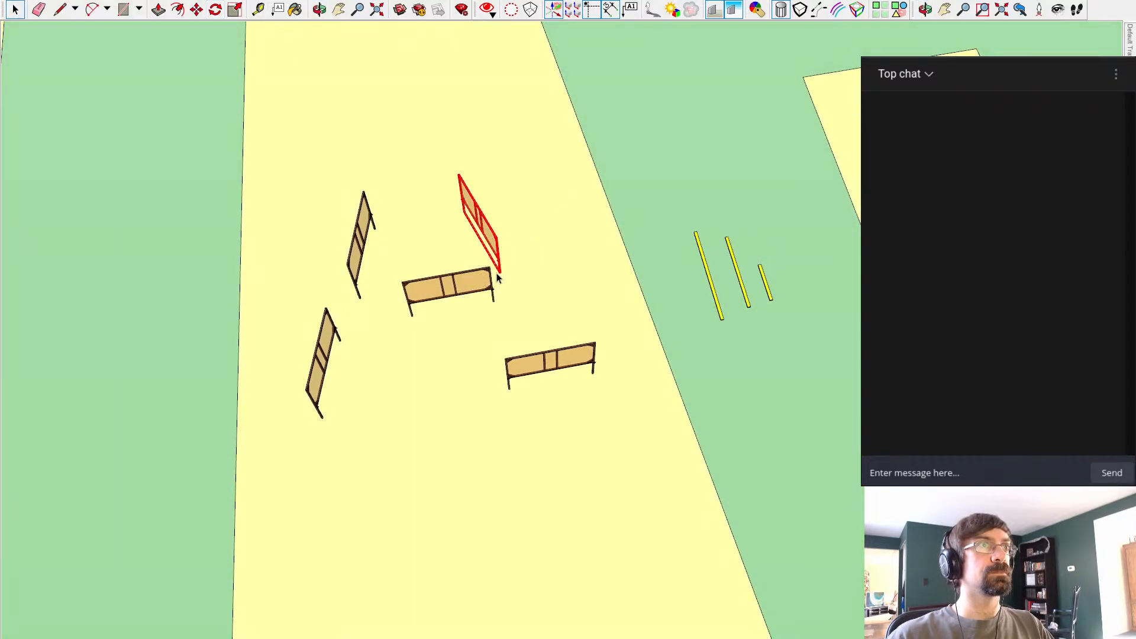
key(m)
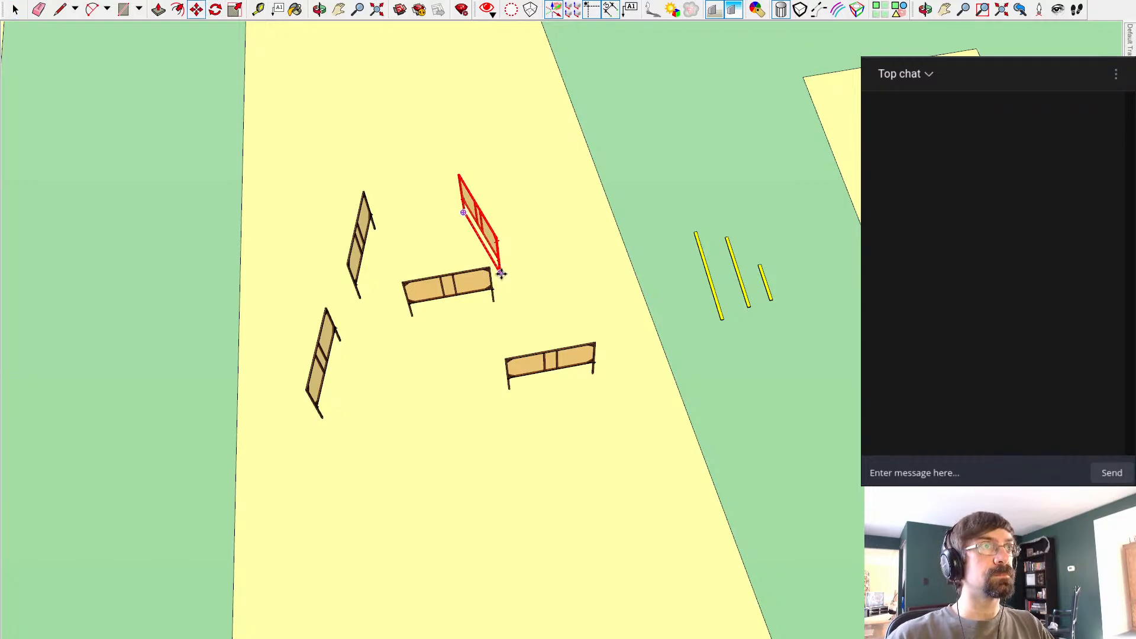
click(500, 275)
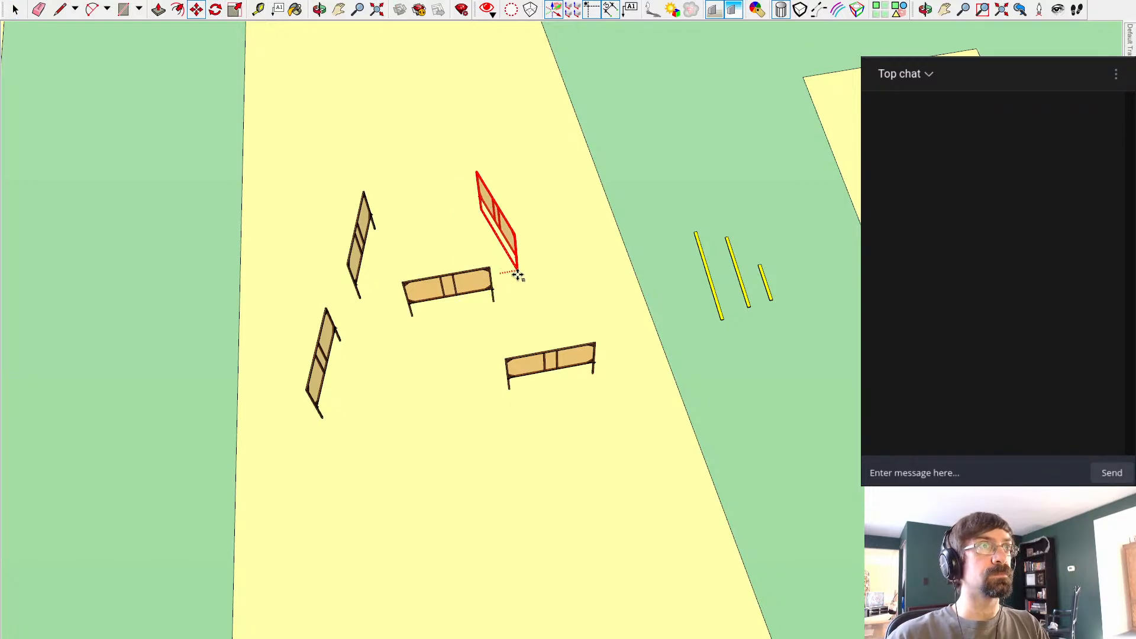
click(518, 266)
key(space)
Step: Rotate the front-right wall counterclockwise about its left foot until it slants inward toward the back of the bay
click(533, 370)
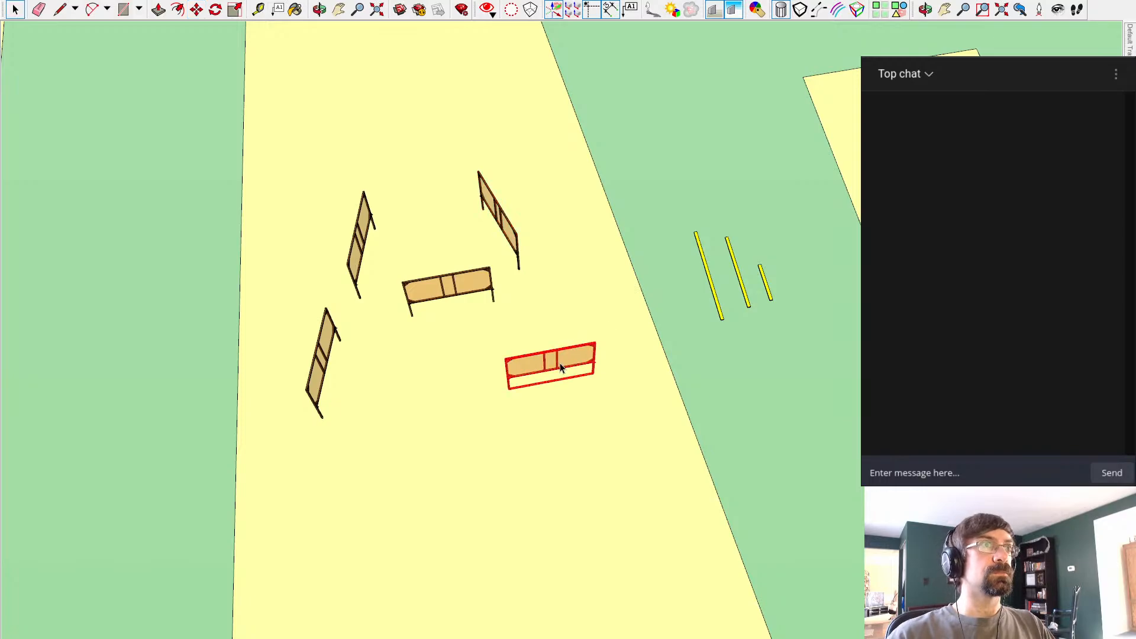
key(q)
click(509, 389)
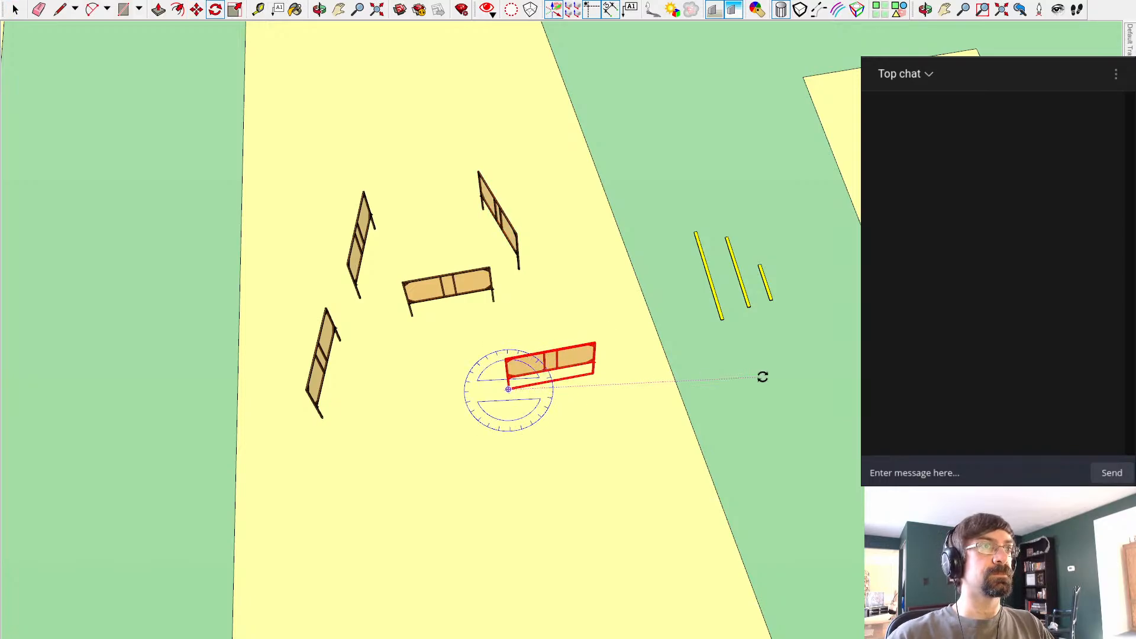
click(799, 335)
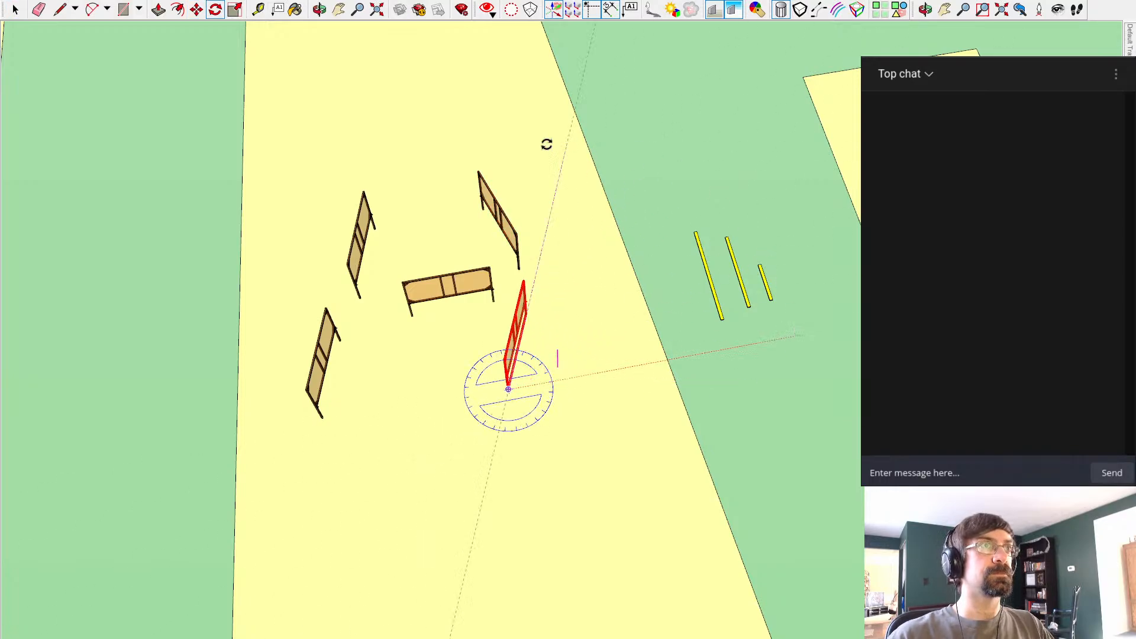
click(365, 182)
Step: Move the front-right wall to the right so it sits opposite the front-left wall
key(m)
click(509, 389)
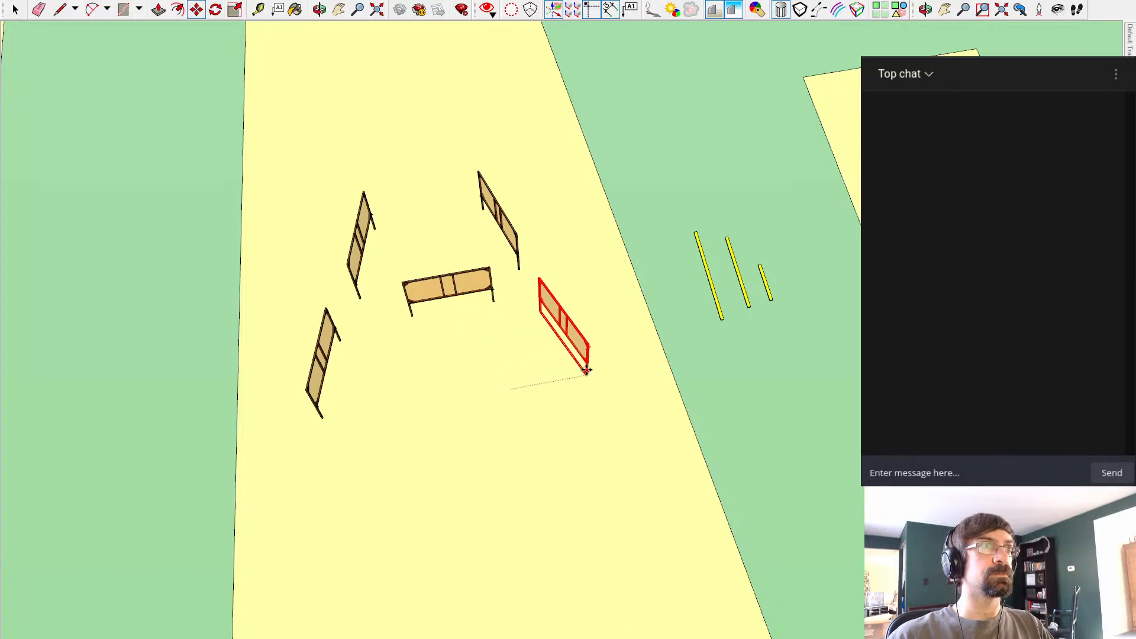
click(594, 372)
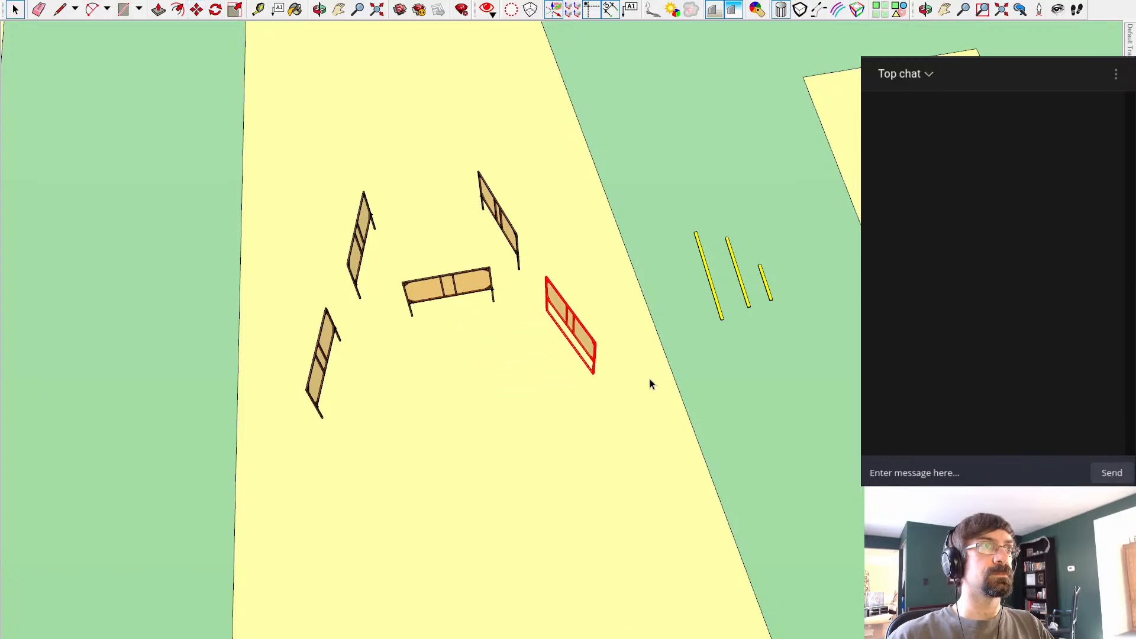
key(space)
Step: Move the front-left and rear-left walls together a short distance right, toward the center wall
scroll(834, 407, down, 3)
mouse_move(797, 395)
middle_down()
mouse_move(716, 345)
mouse_move(727, 354)
middle_up()
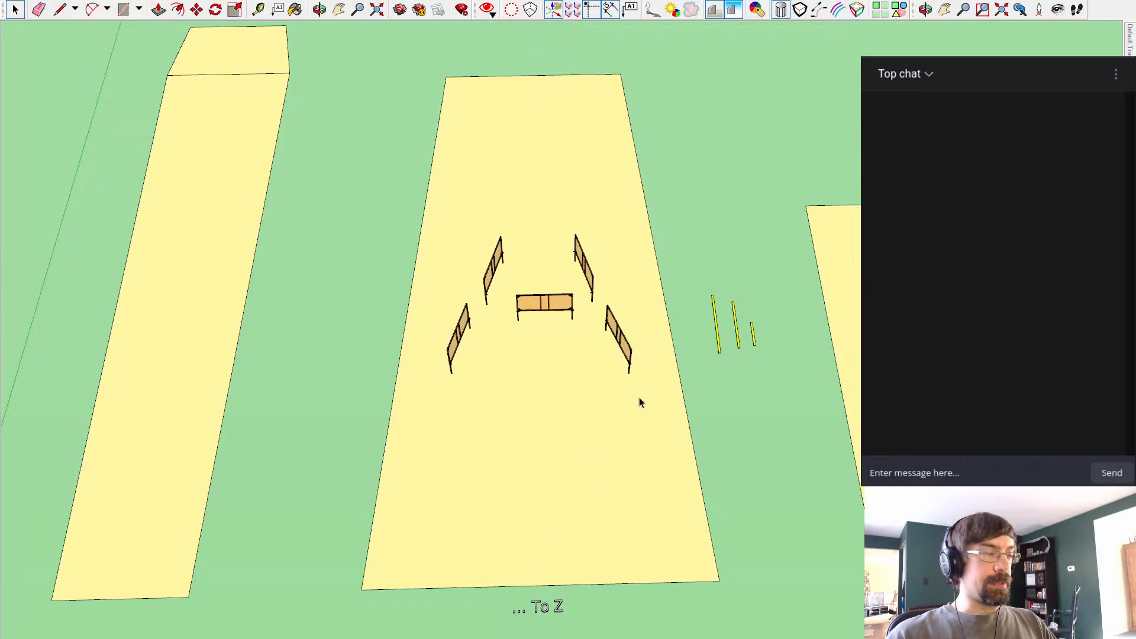
mouse_move(640, 403)
shift+middle_down()
mouse_move(652, 332)
mouse_move(525, 368)
mouse_move(598, 388)
mouse_move(635, 347)
mouse_move(678, 364)
mouse_move(658, 413)
shift+middle_up()
scroll(414, 367, up, 5)
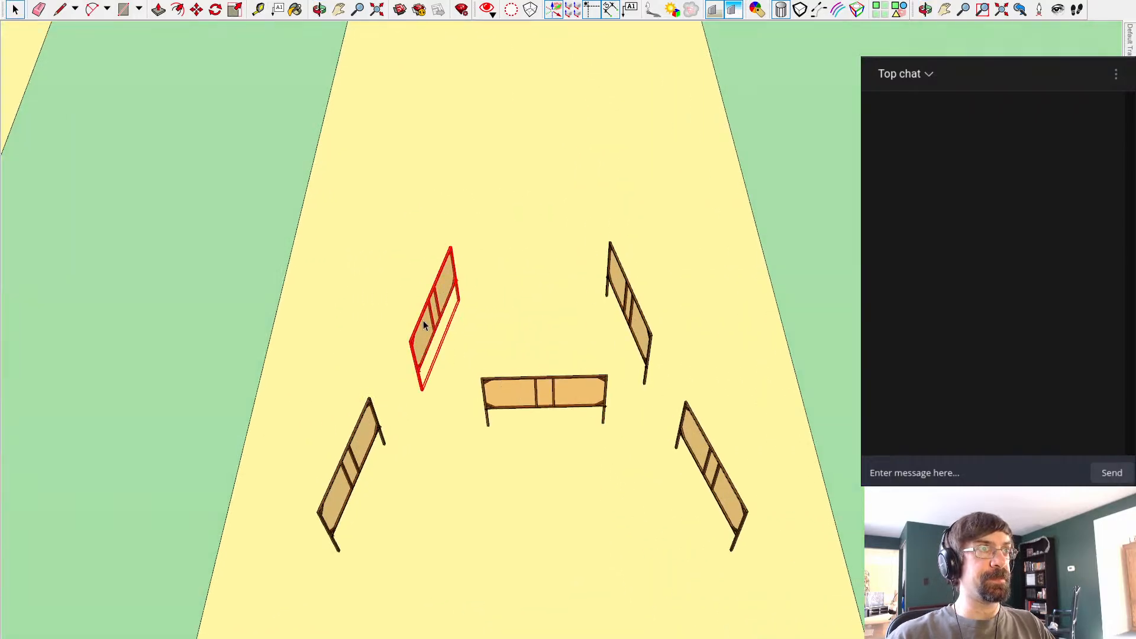
ctrl+click(333, 501)
key(m)
click(339, 552)
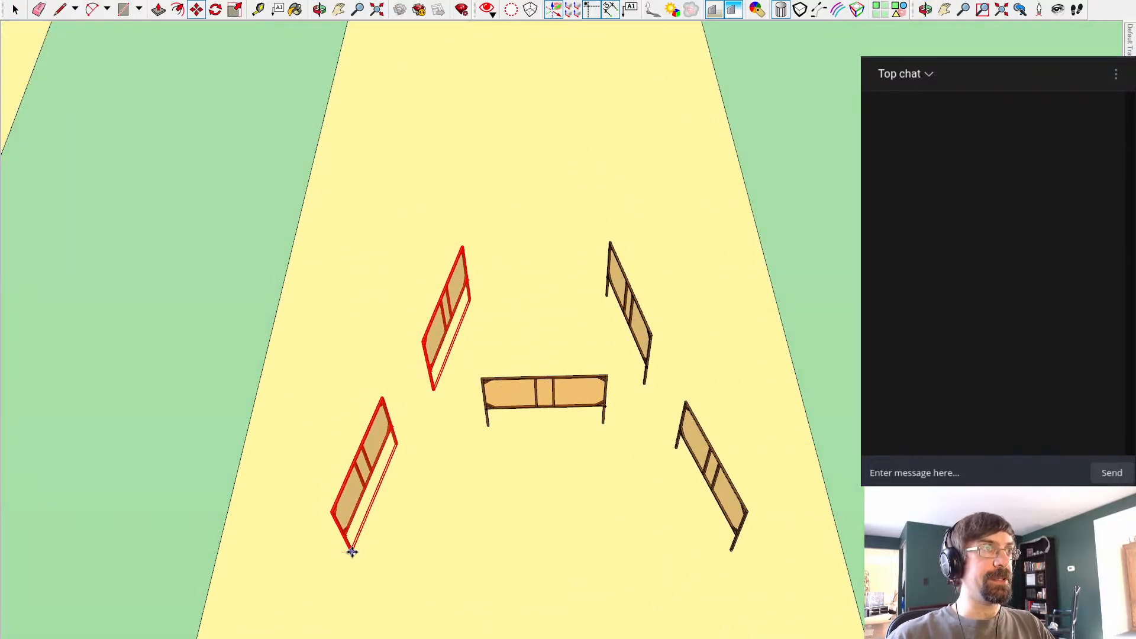
click(498, 407)
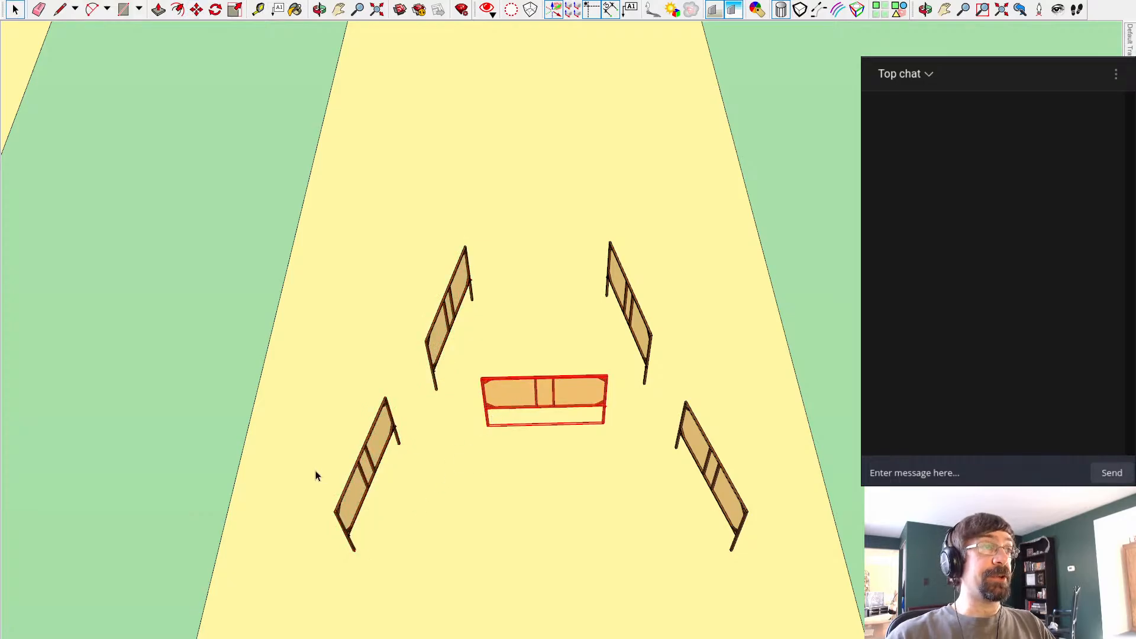
Step: Move the front-left wall alone a little farther right toward the middle of the bay
click(350, 486)
key(m)
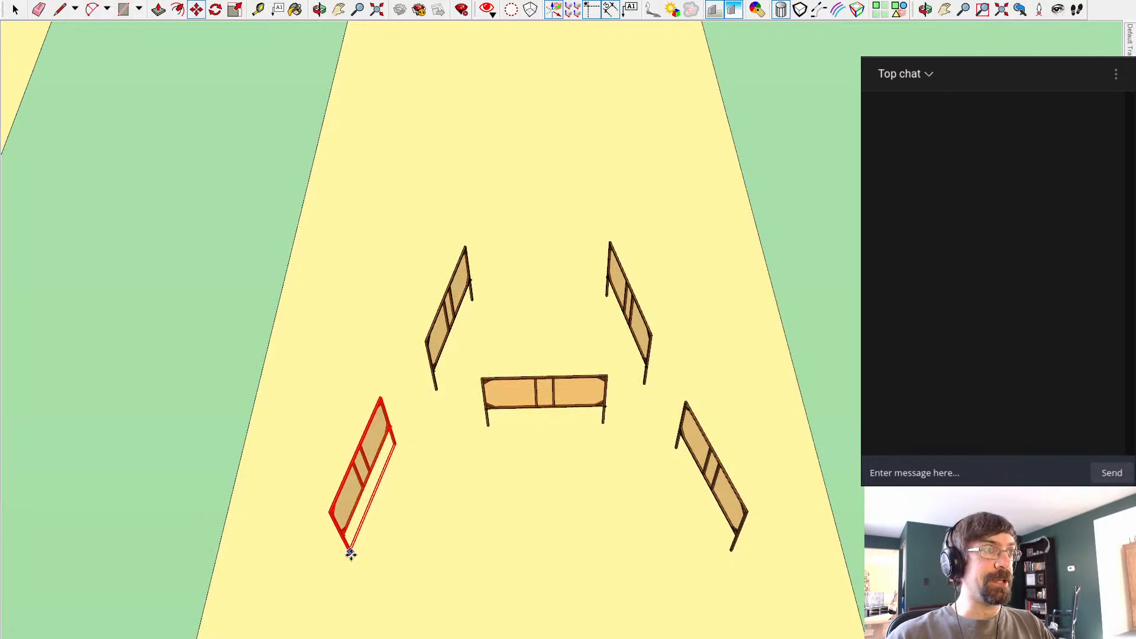
click(350, 553)
Step: Move the center wall slightly toward the front of the bay and clear the selection
click(522, 383)
key(m)
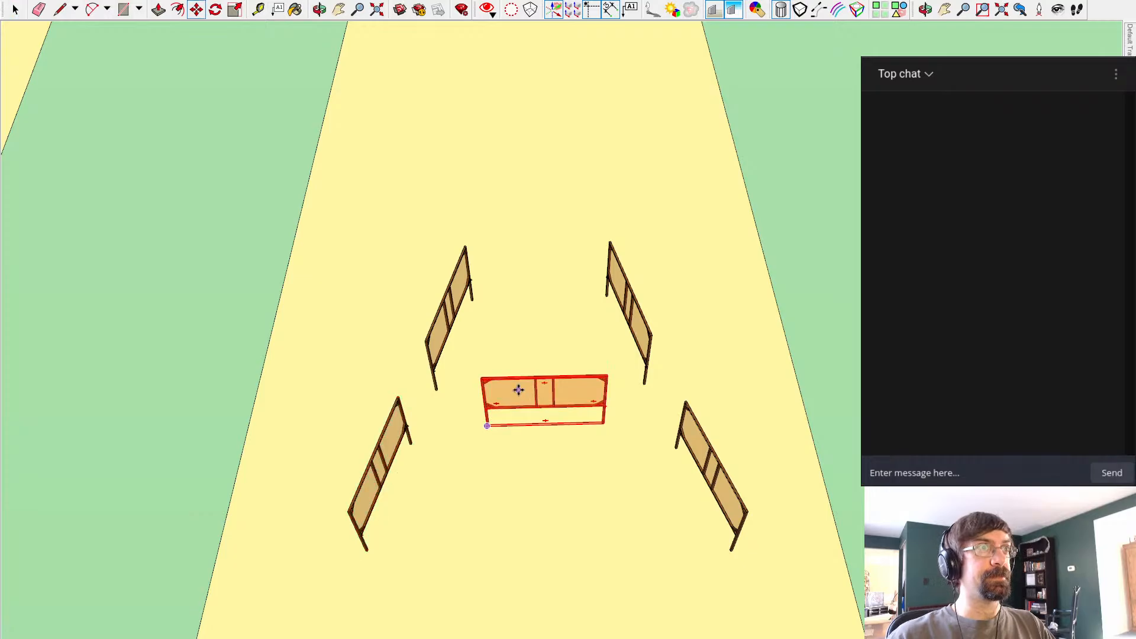
click(518, 389)
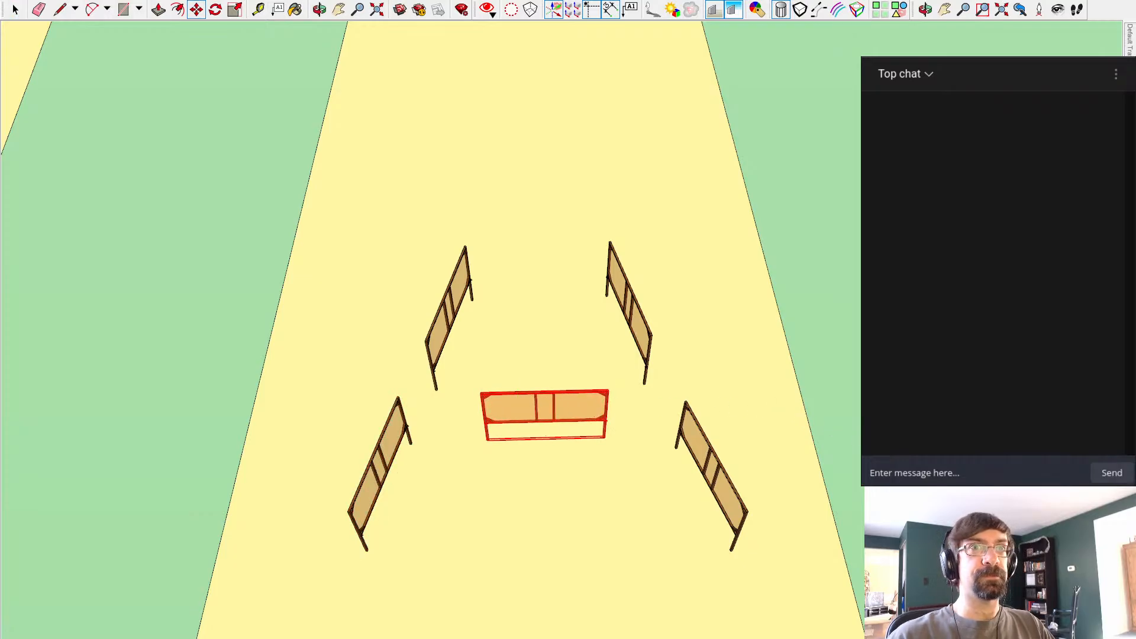
key(ctrl+t)
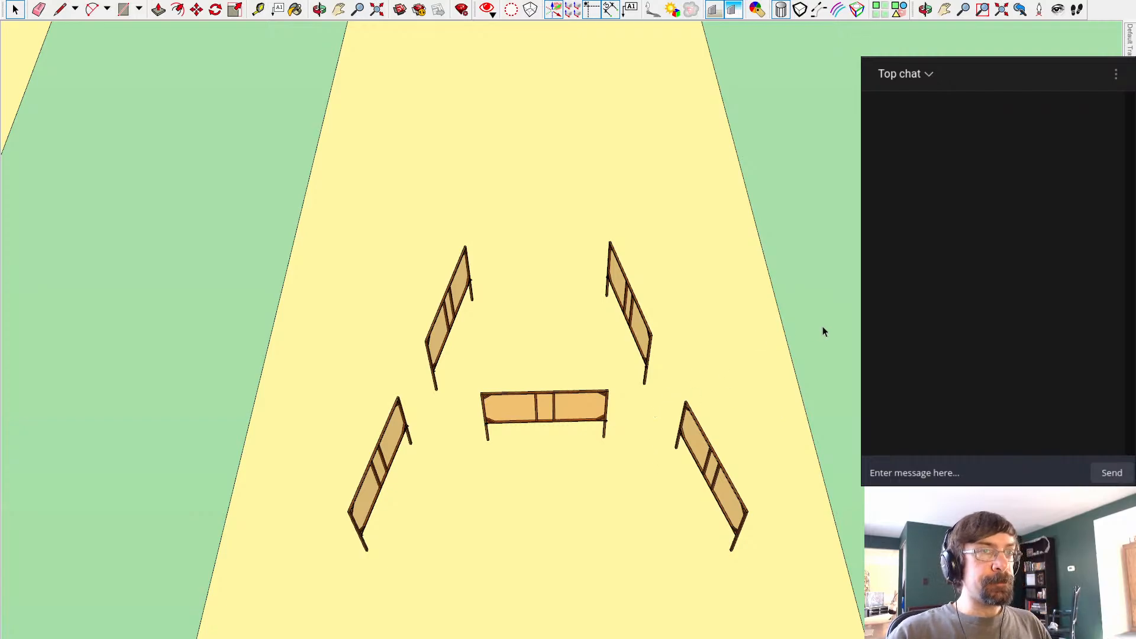
Step: Copy the shortest yellow strip from beside the bay into the gap between the two right-hand walls
shift+middle_drag(929, 474, 855, 403)
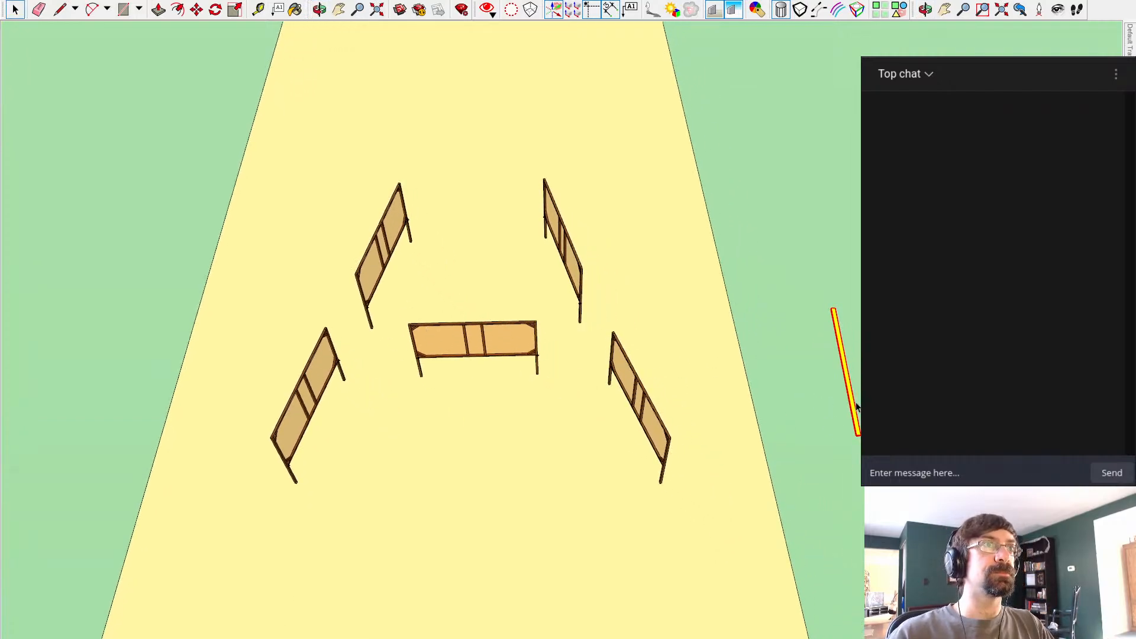
key(m)
click(831, 364)
key(ctrl)
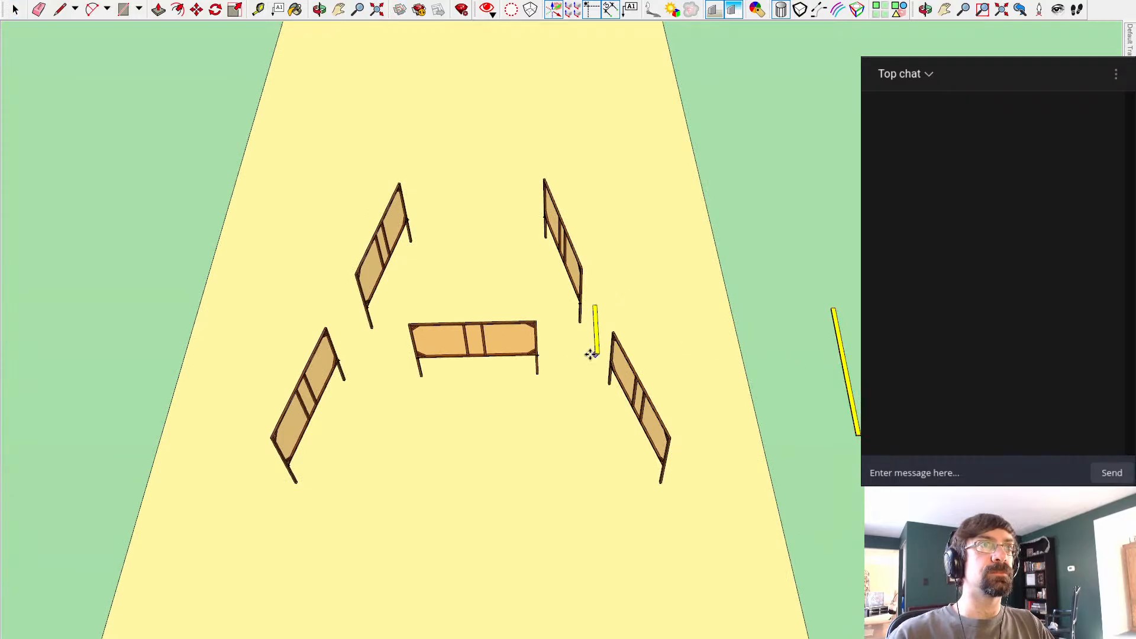
click(605, 397)
Step: Rotate the copied short strip counterclockwise about its front end until it follows the slant of the right-hand walls
key(q)
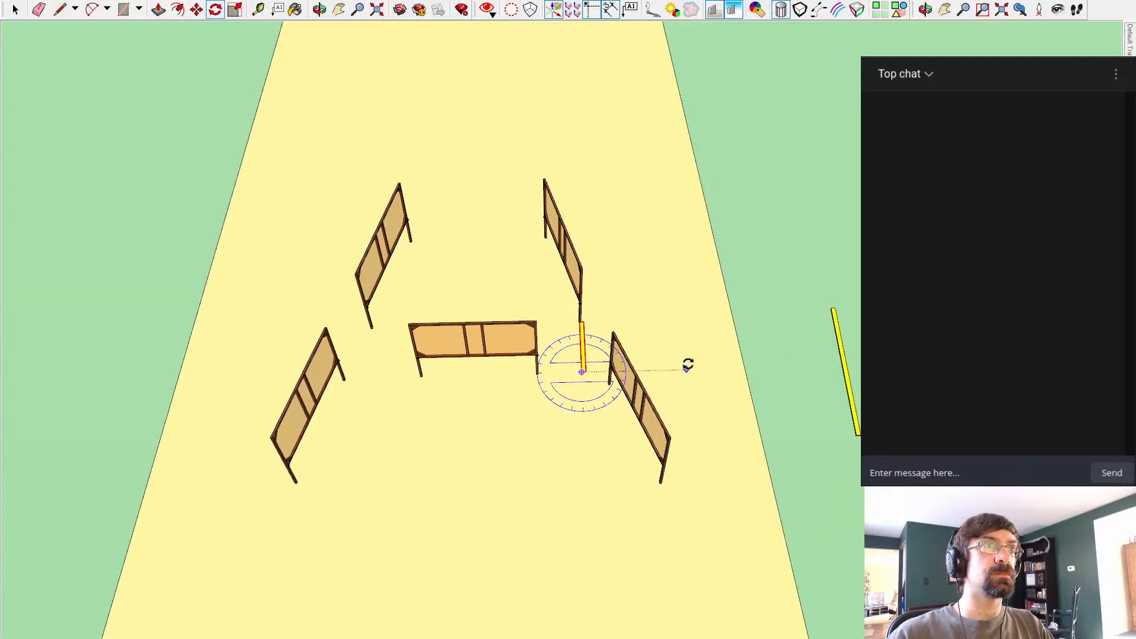
click(748, 375)
click(789, 319)
key(space)
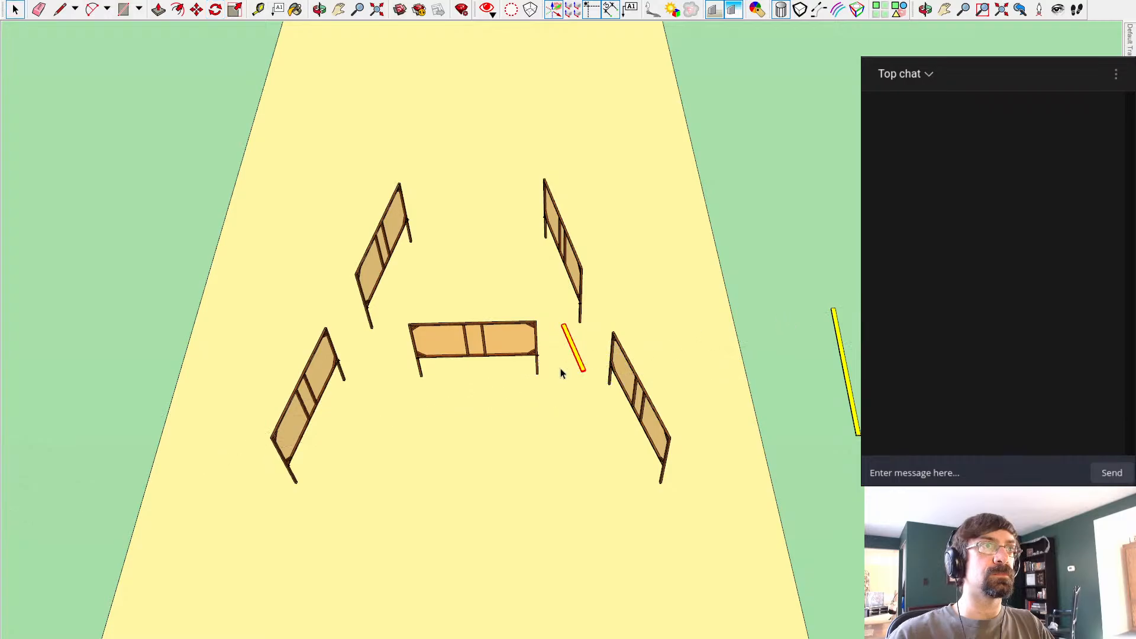
Step: Move the short strip to the rear-right wall's front foot, and bring the front-right wall's rear foot to the strip's other end
click(580, 375)
click(596, 374)
key(space)
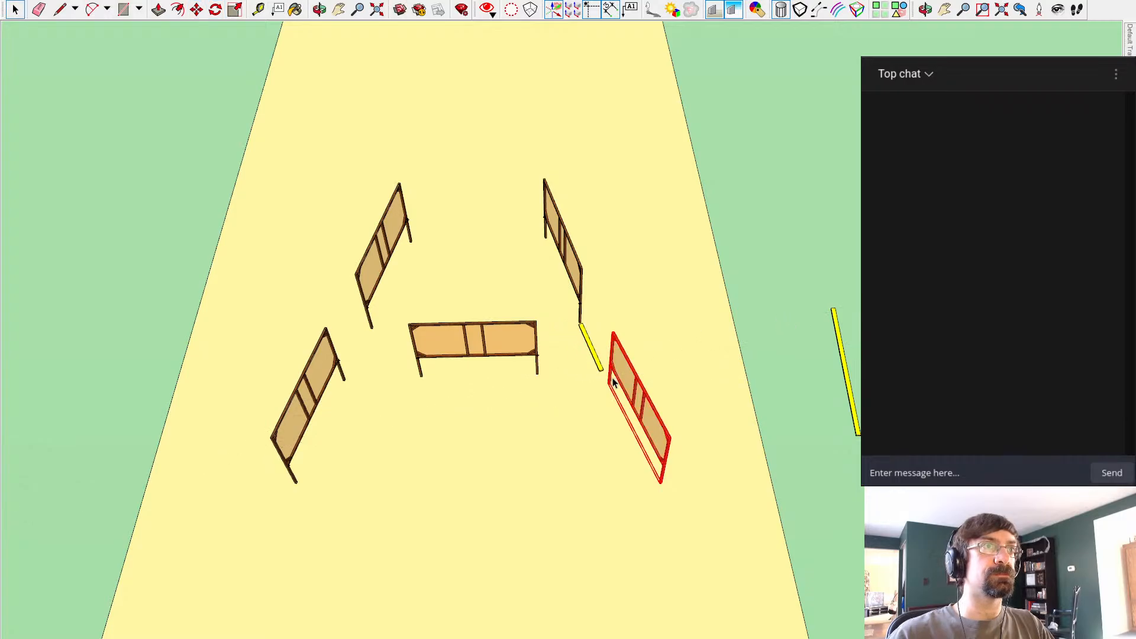
click(599, 369)
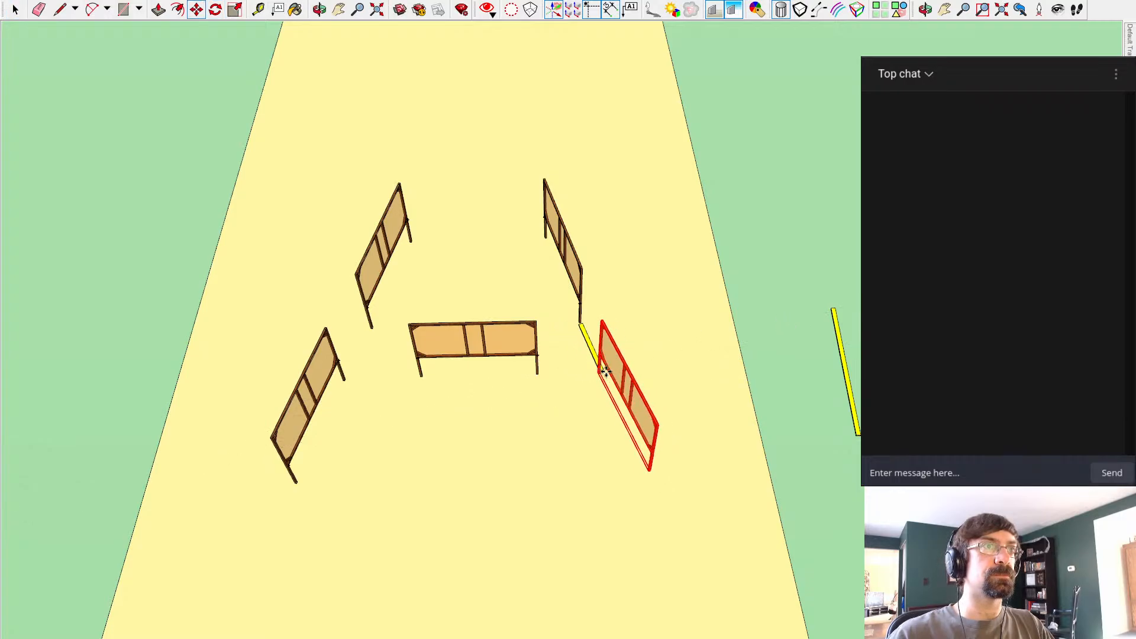
key(space)
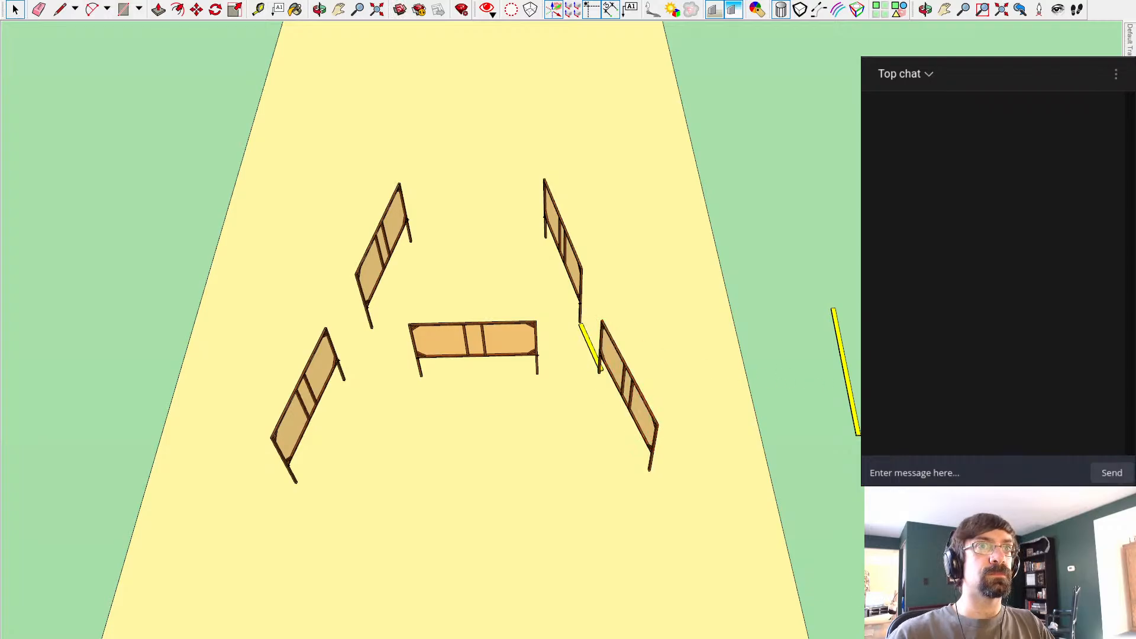
Step: Paste a short strip at the rear-left wall's front foot and rotate it clockwise to bridge the gap to the front-left wall
key(ctrl+v)
click(367, 381)
key(q)
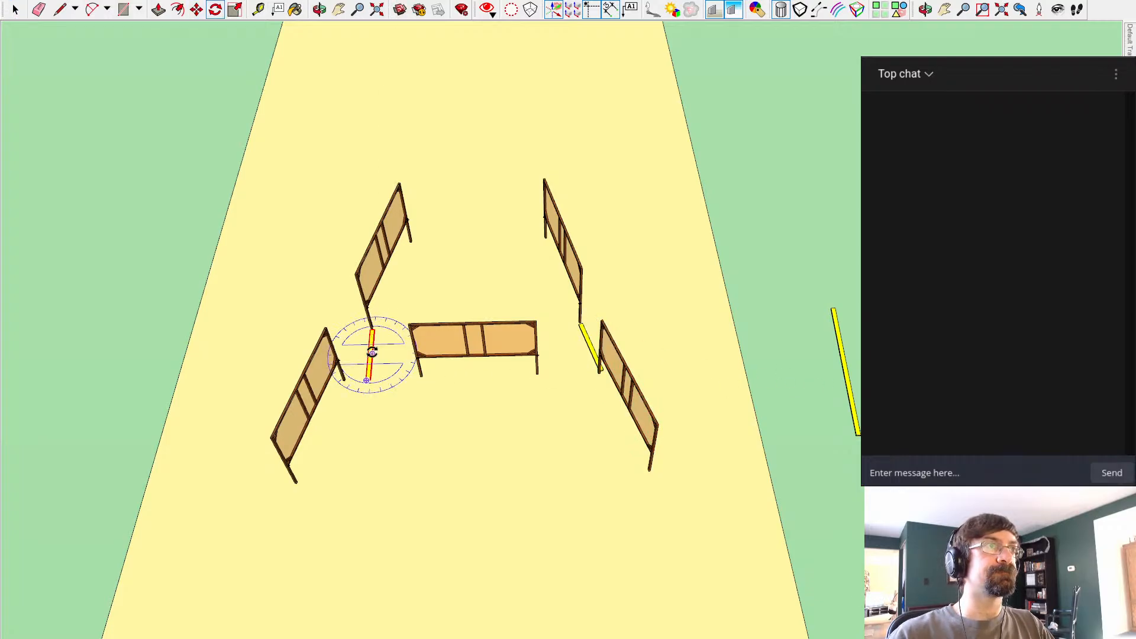
click(825, 318)
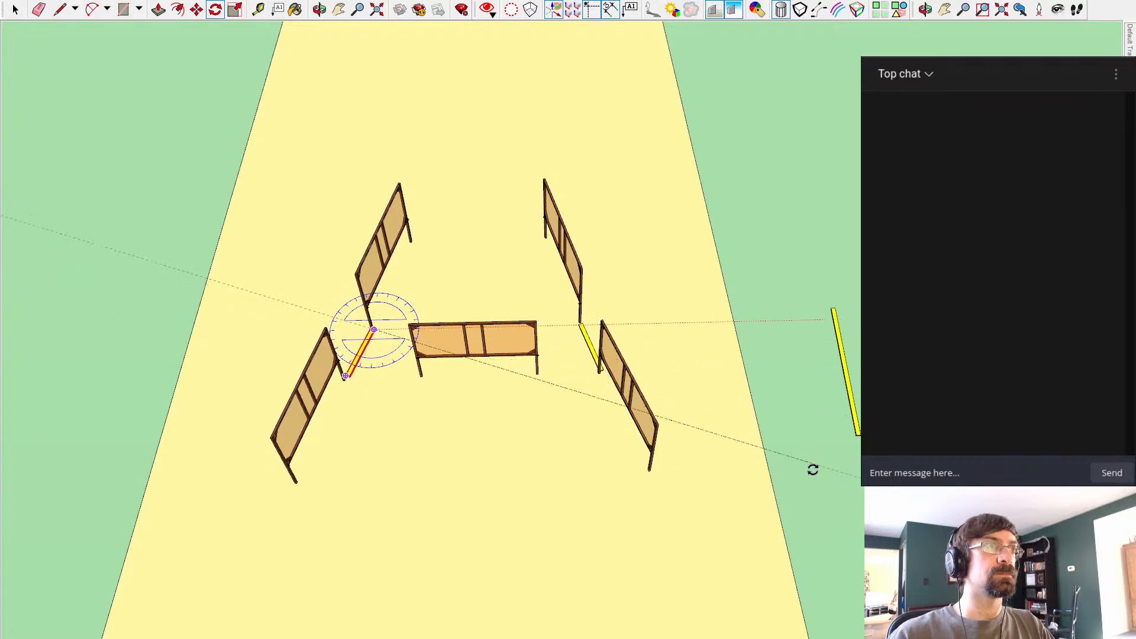
click(813, 470)
key(space)
click(744, 254)
Step: Examine the stage from a low viewpoint looking over the center wall toward the back of the bay
middle_drag(571, 503, 566, 133)
scroll(503, 249, up, 7)
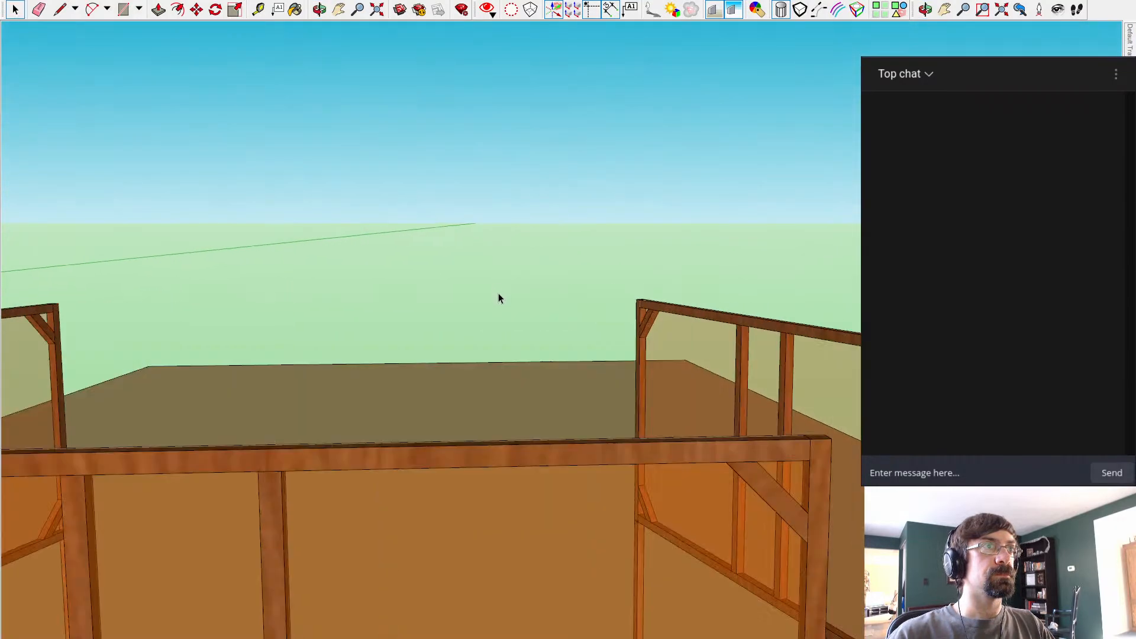
scroll(498, 296, down, 7)
middle_drag(493, 274, 459, 511)
click(434, 368)
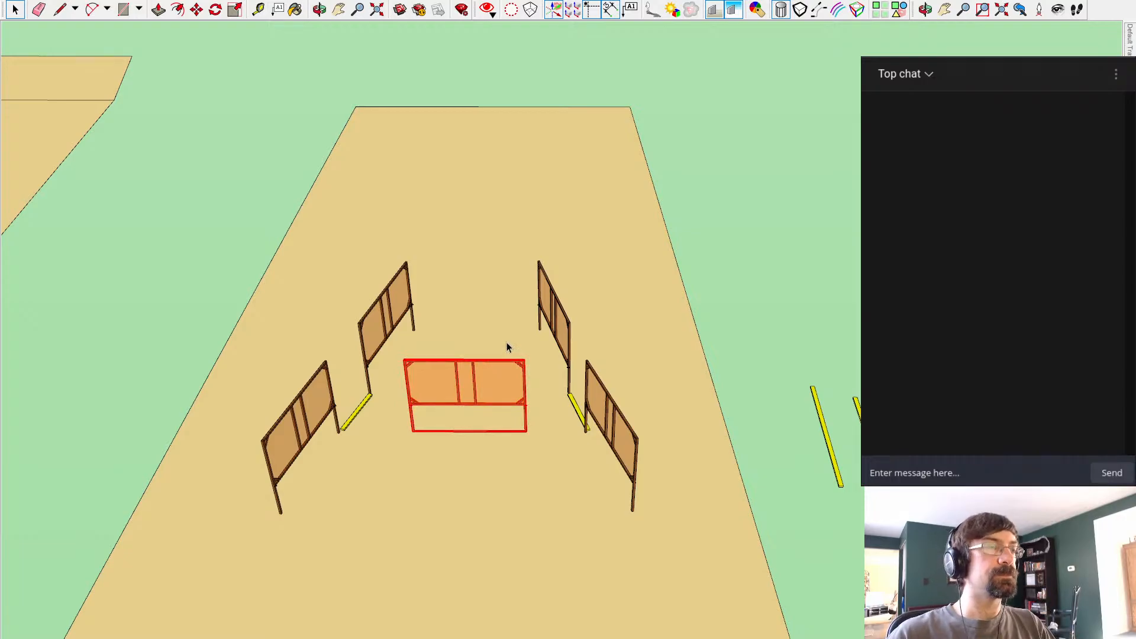
middle_drag(722, 251, 798, 381)
Step: Copy the medium-length yellow strip and place it in front of the center wall's left foot
click(874, 445)
key(ctrl+c)
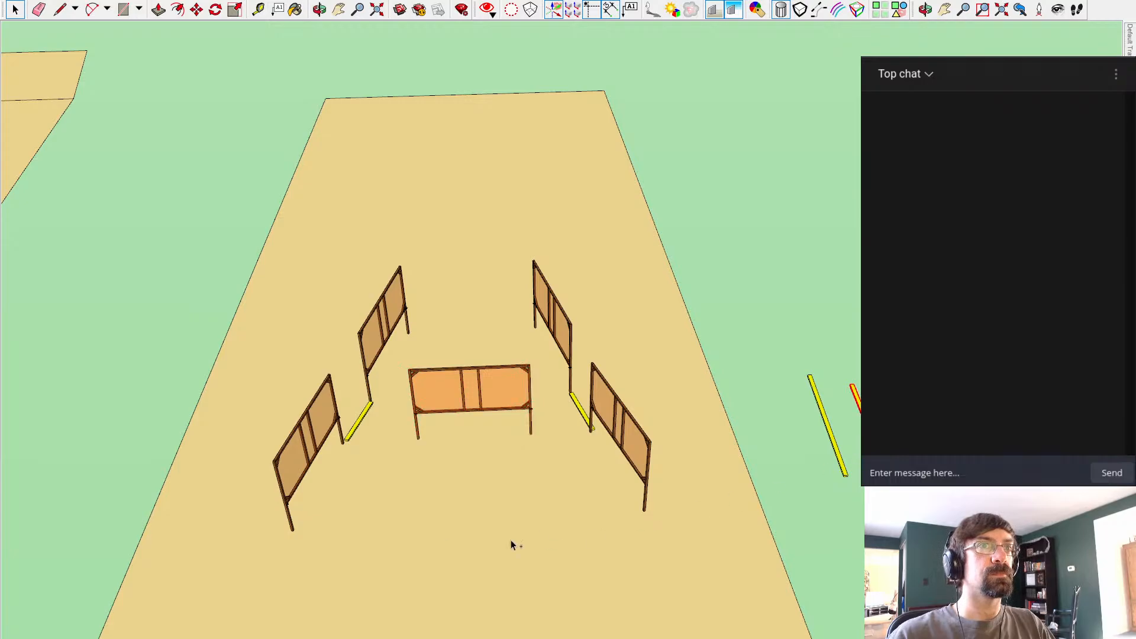
key(ctrl+v)
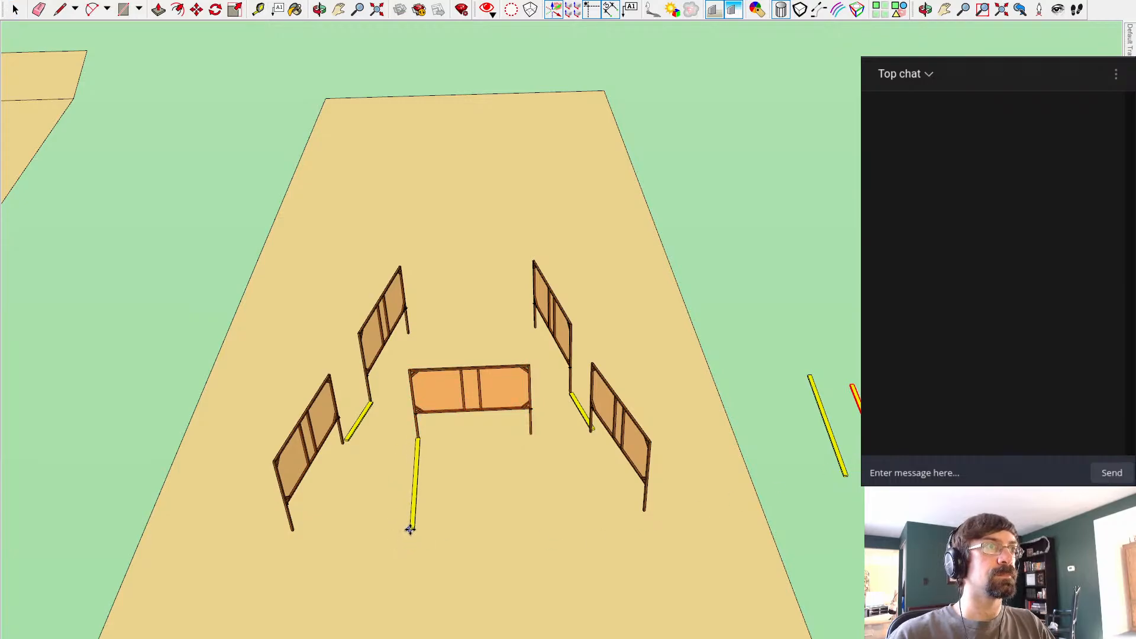
click(410, 529)
Step: Rotate the medium strip clockwise about its front end and move it left so its rear end meets the center wall's left foot
key(q)
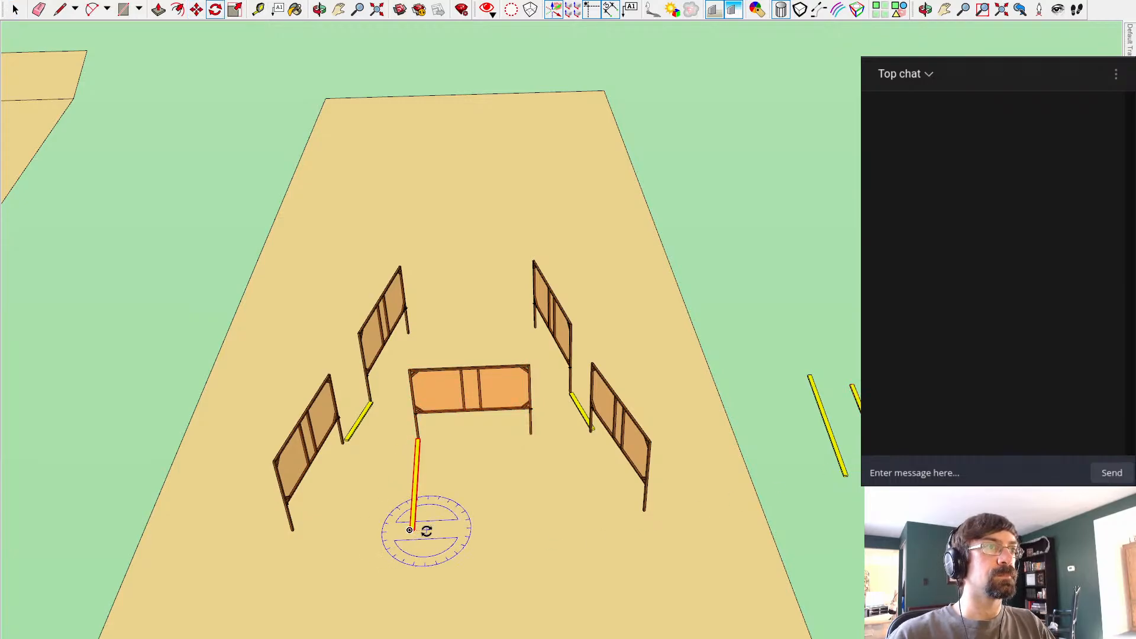
click(529, 521)
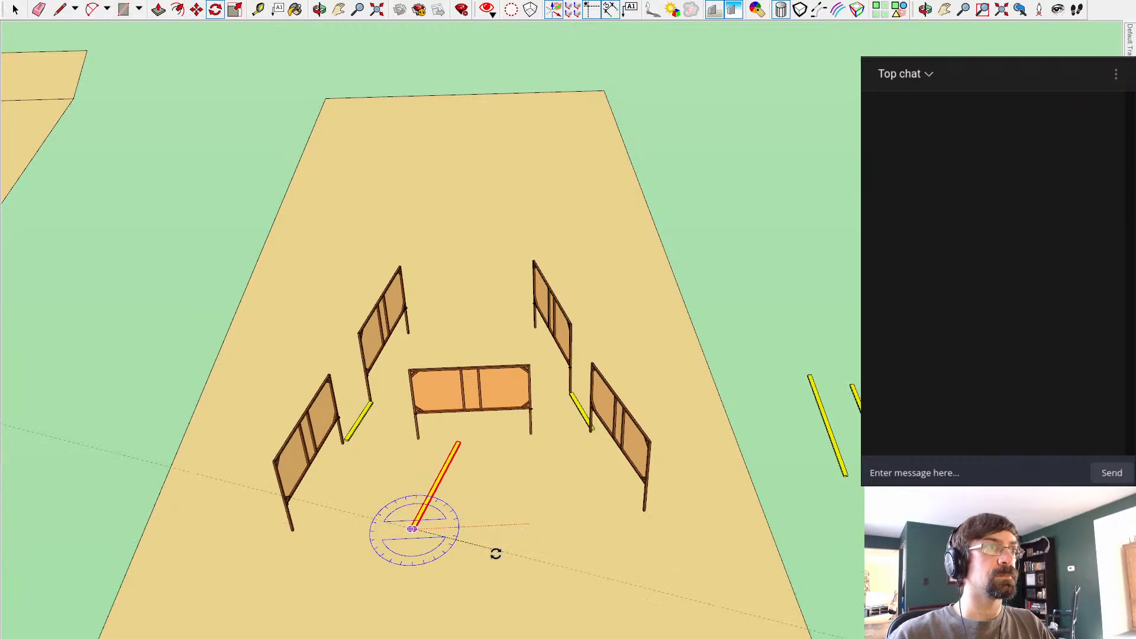
click(492, 549)
key(m)
click(413, 531)
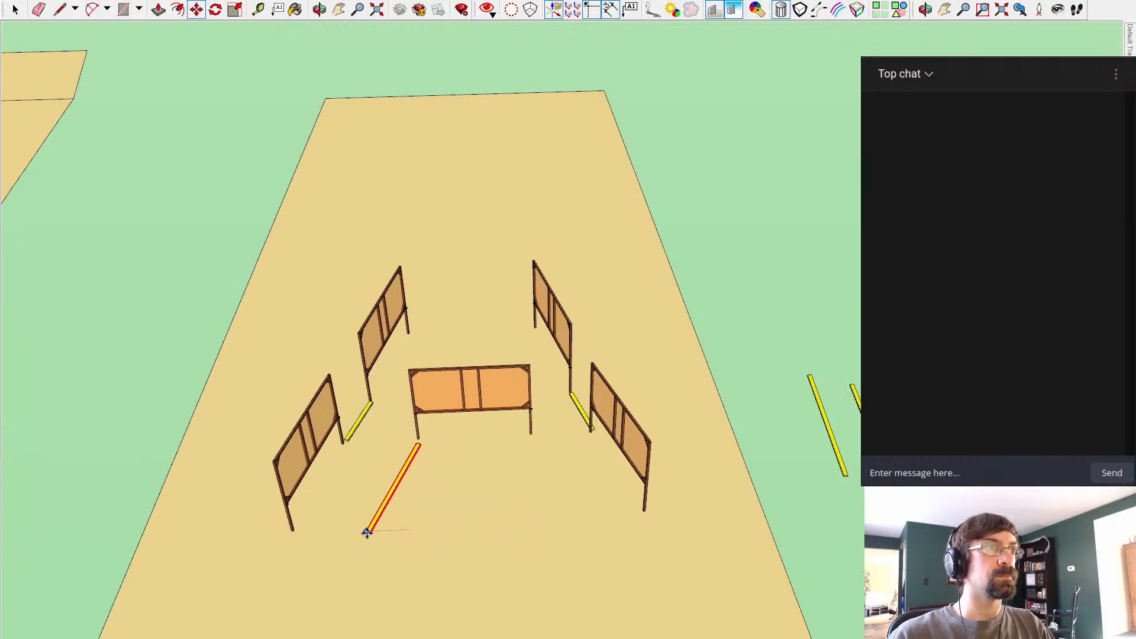
click(368, 530)
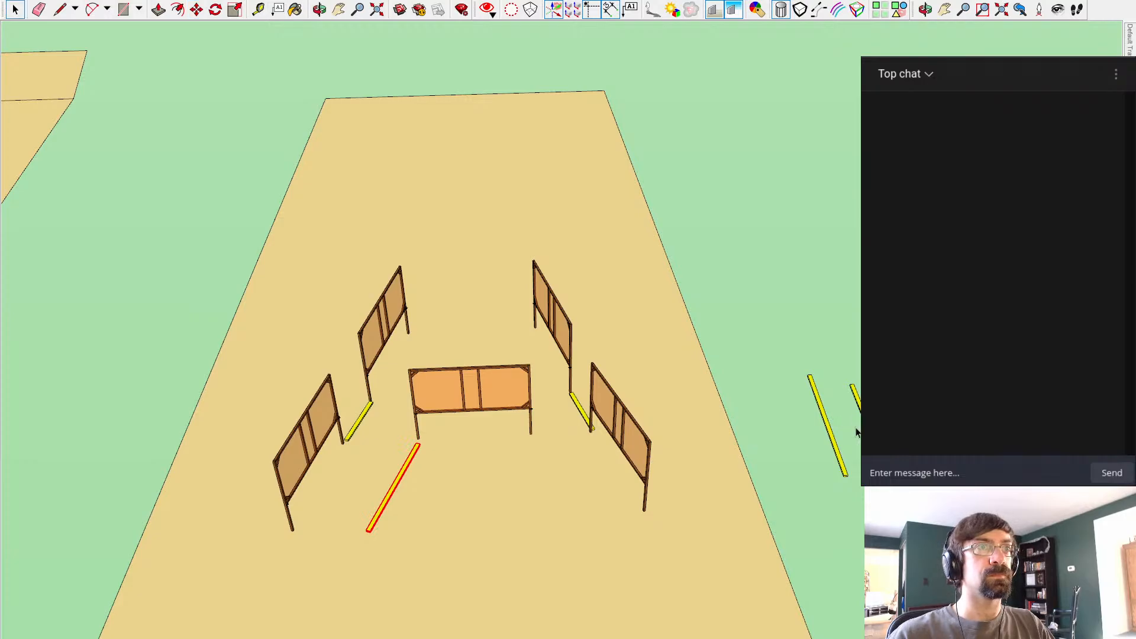
Step: Paste a medium strip at the center wall's right foot and rotate it counterclockwise so it slants outward, mirroring the left one
key(ctrl+v)
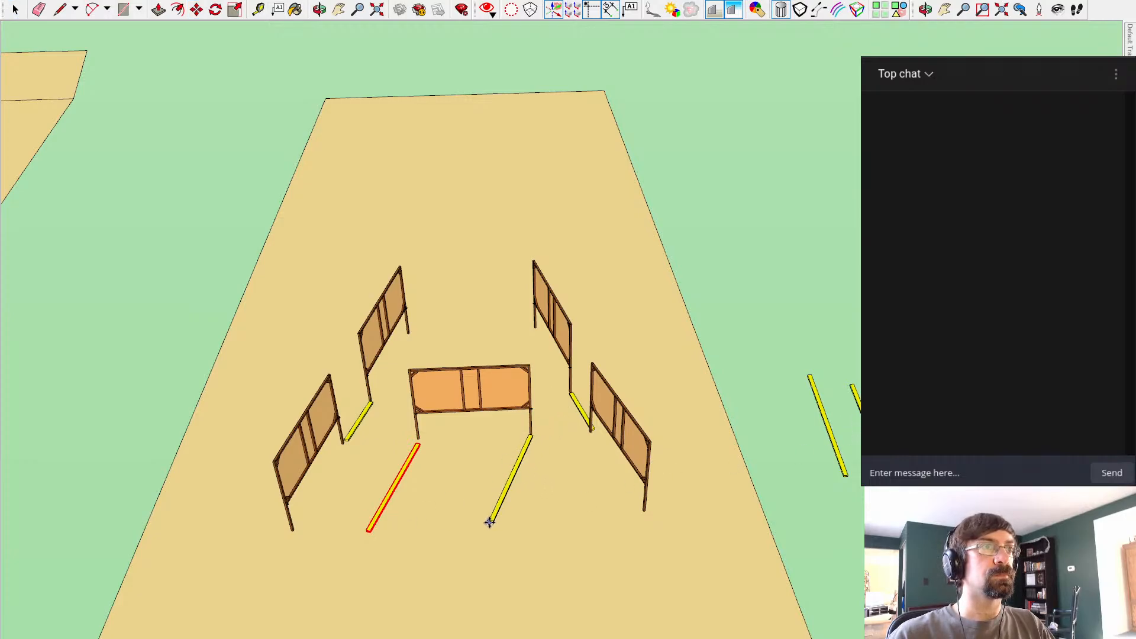
click(489, 521)
key(q)
click(532, 437)
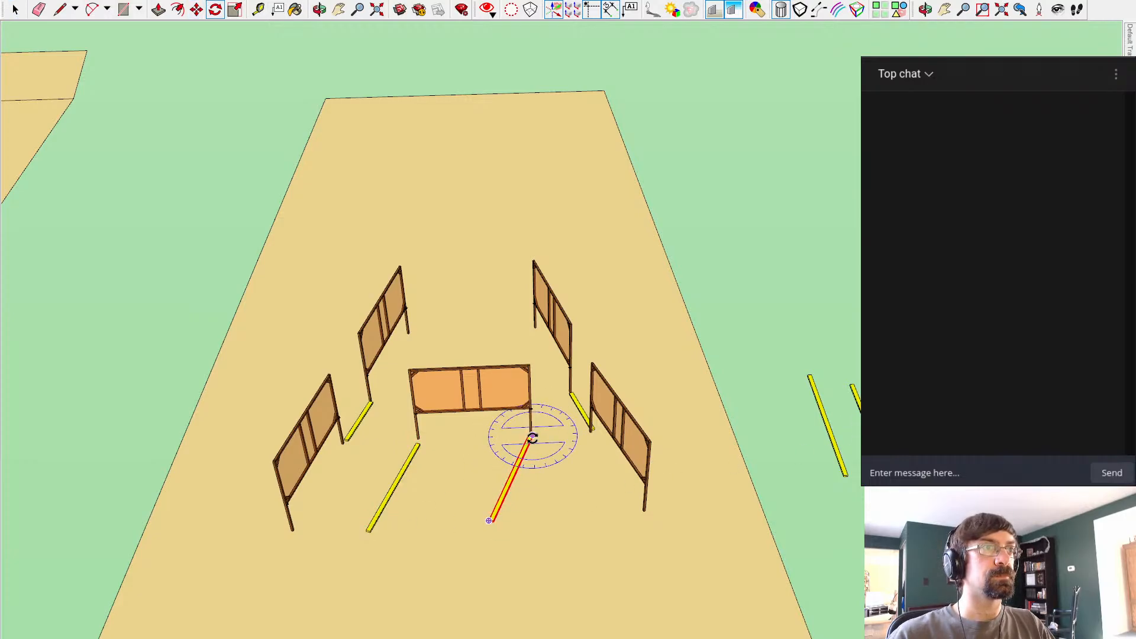
click(811, 482)
click(822, 316)
key(space)
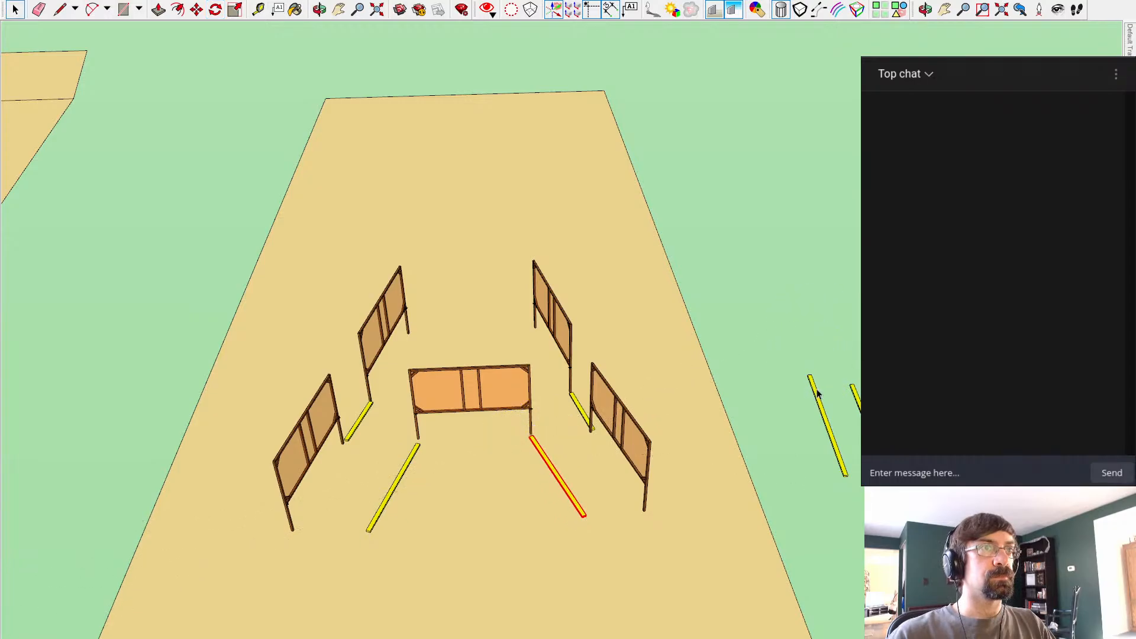
Step: Paste another copy of the medium strip between the rear walls' back feet and rotate it to run crosswise
click(870, 438)
key(ctrl+c)
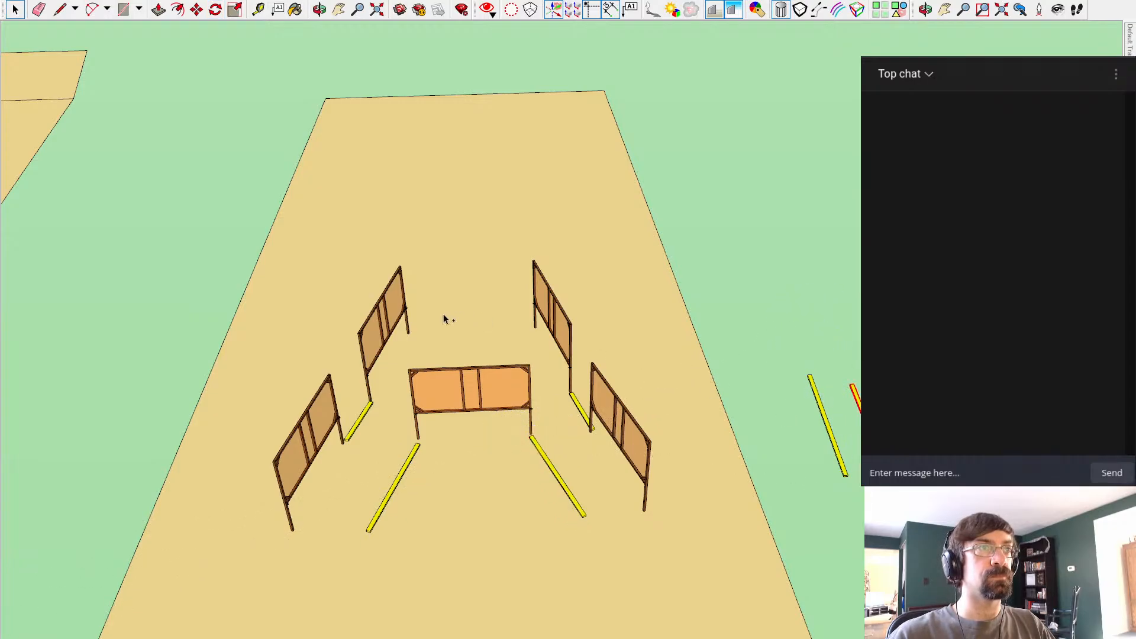
key(ctrl+v)
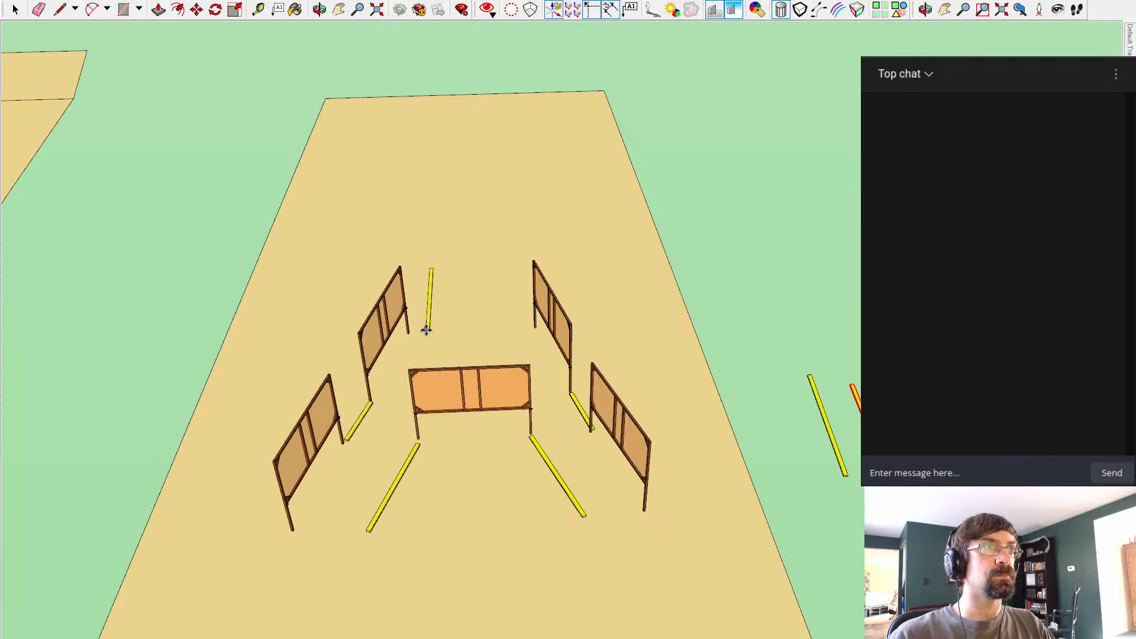
click(427, 327)
key(q)
click(781, 305)
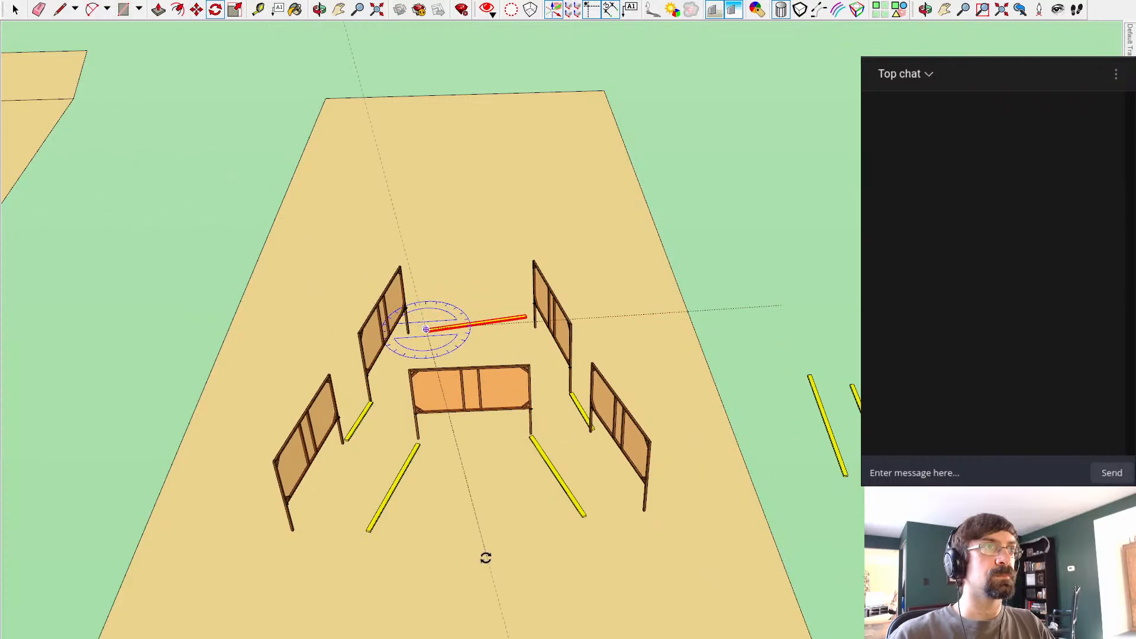
click(408, 559)
Step: Move the two left walls and their connecting strip right until the rear-left wall's back foot meets the crosswise strip's left end
scroll(490, 296, up, 3)
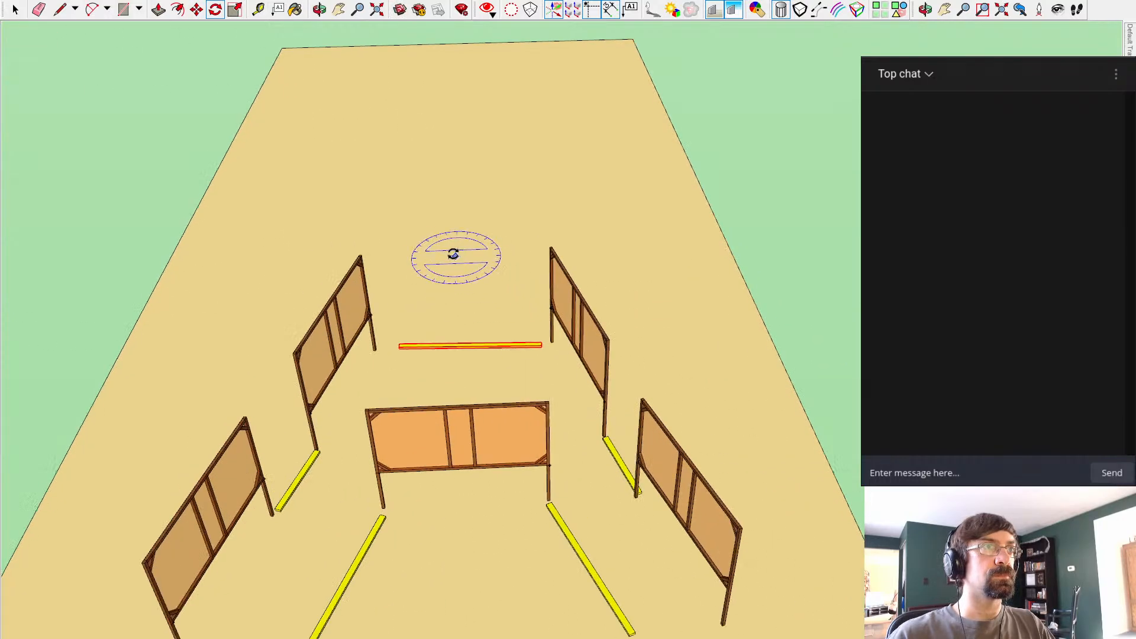
shift+middle_drag(453, 248, 483, 411)
middle_drag(453, 309, 441, 393)
key(space)
click(345, 470)
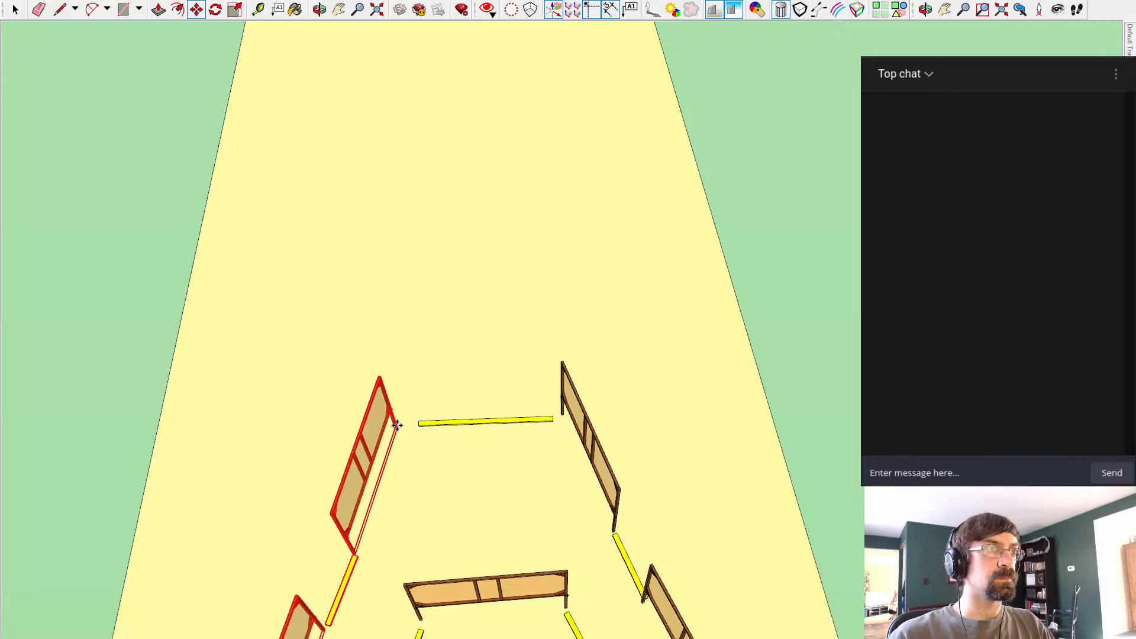
click(418, 425)
Step: Move the two right walls and their connecting strip left until the rear-right wall's back foot meets the crosswise strip's right end
click(586, 424)
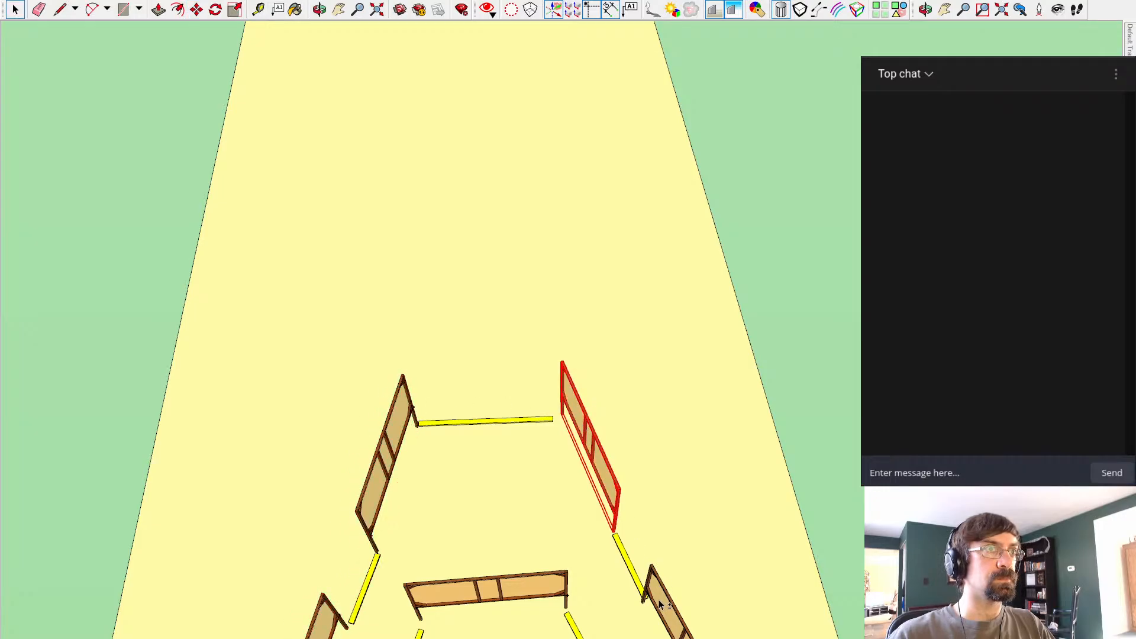
shift+click(639, 586)
key(m)
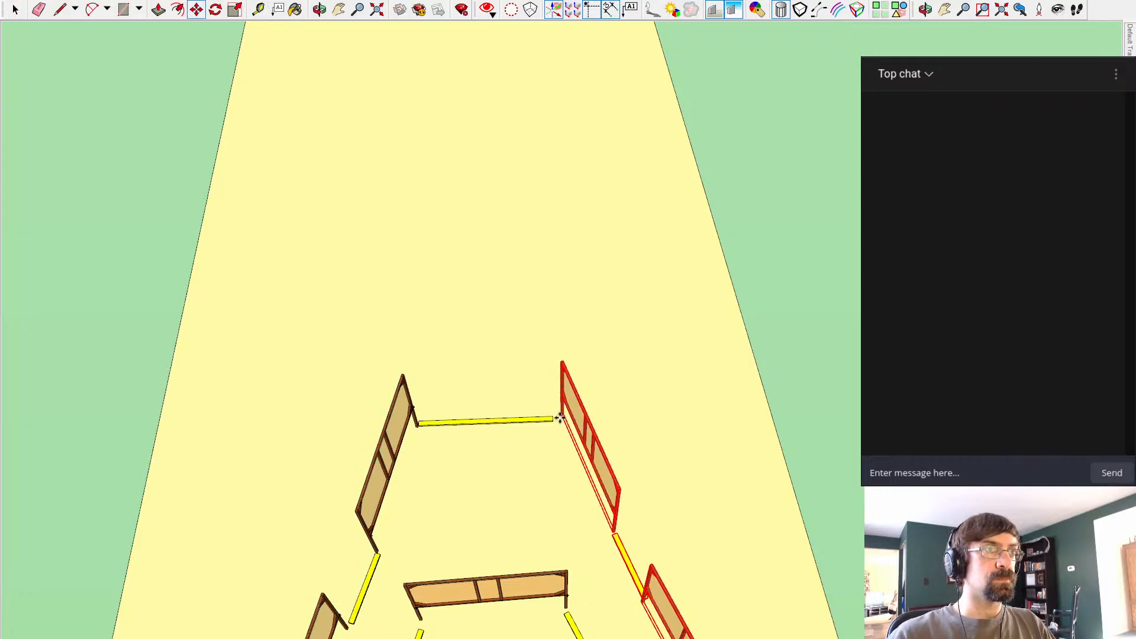
click(560, 417)
middle_drag(695, 367, 555, 133)
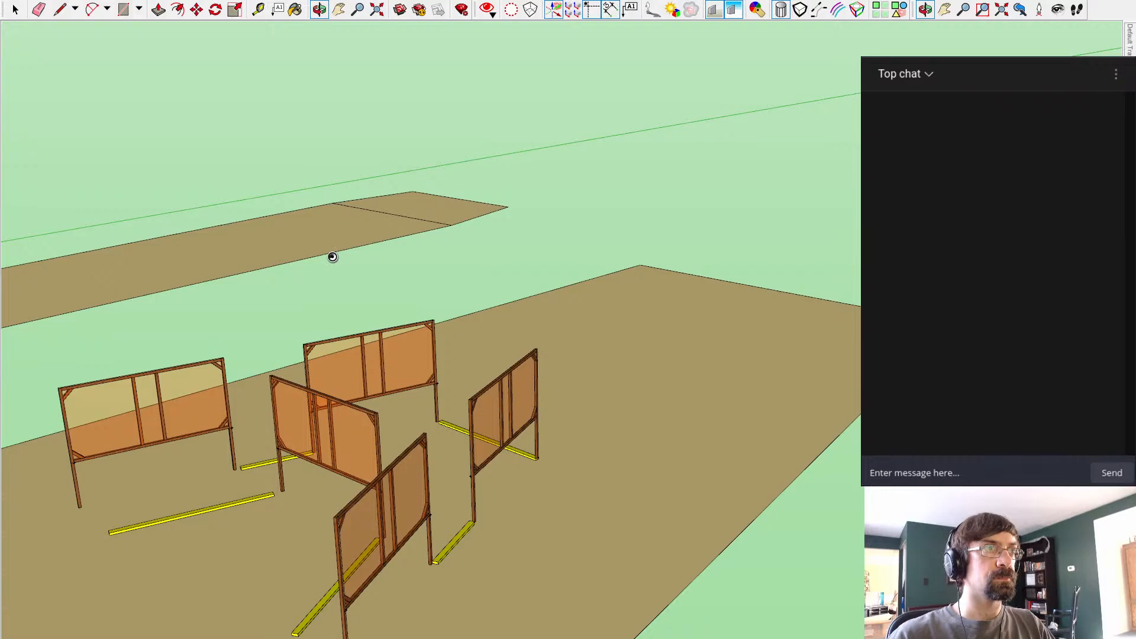
Step: Rotate the center wall slightly clockwise about its left foot so it runs parallel to the rear crosswise strip
middle_drag(293, 284, 548, 444)
scroll(549, 444, down, 3)
middle_drag(552, 403, 480, 207)
scroll(431, 335, up, 3)
middle_drag(450, 318, 540, 487)
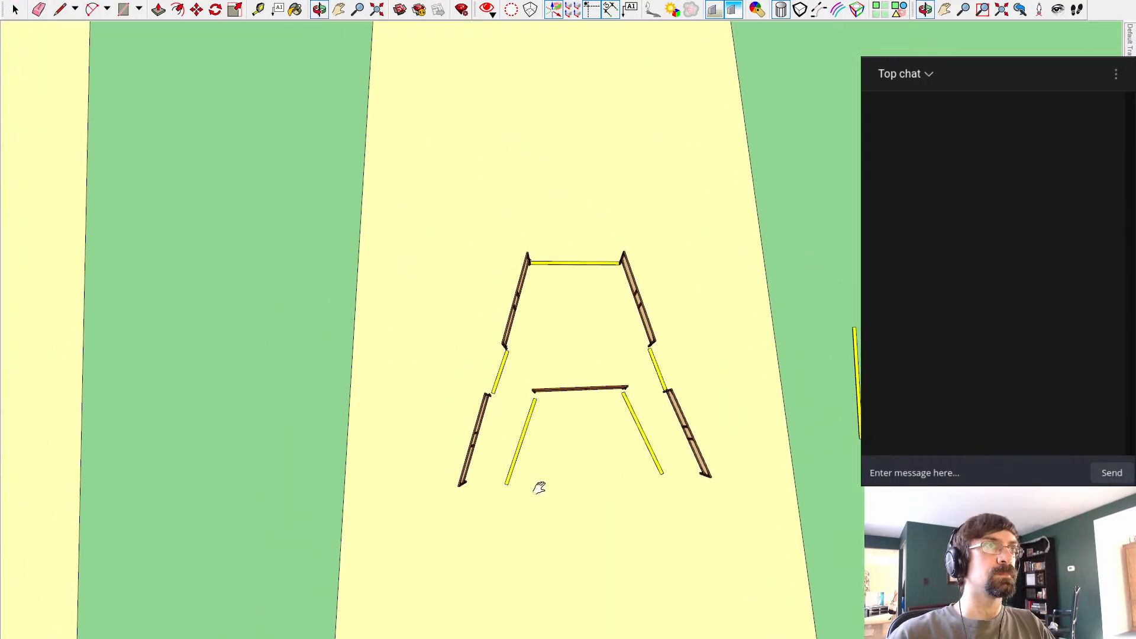
scroll(583, 346, up, 1)
click(527, 396)
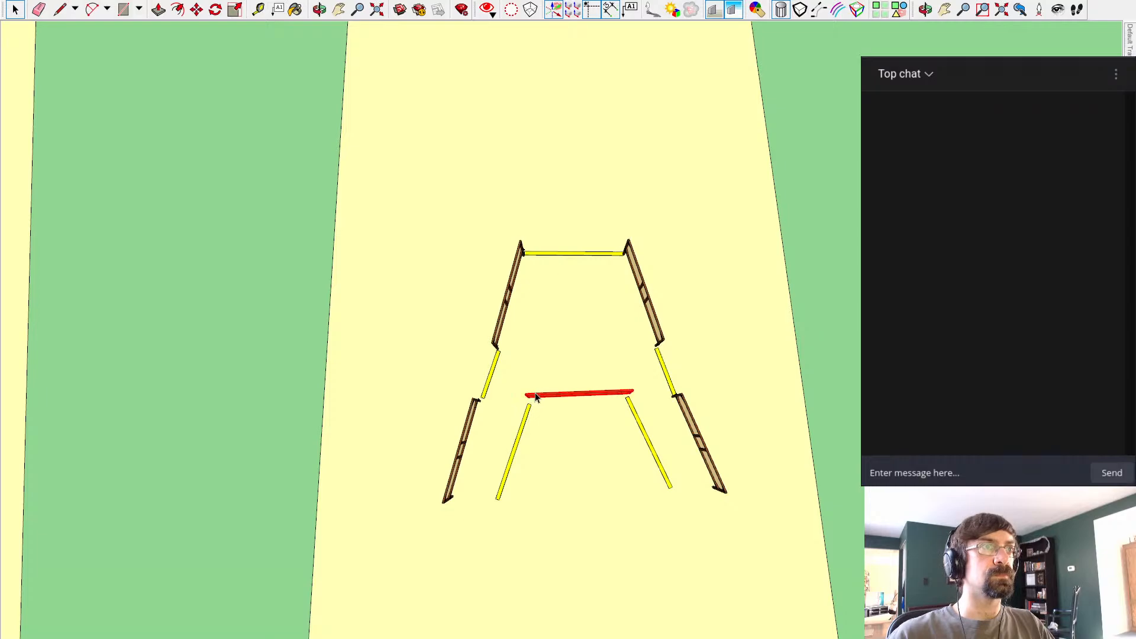
key(q)
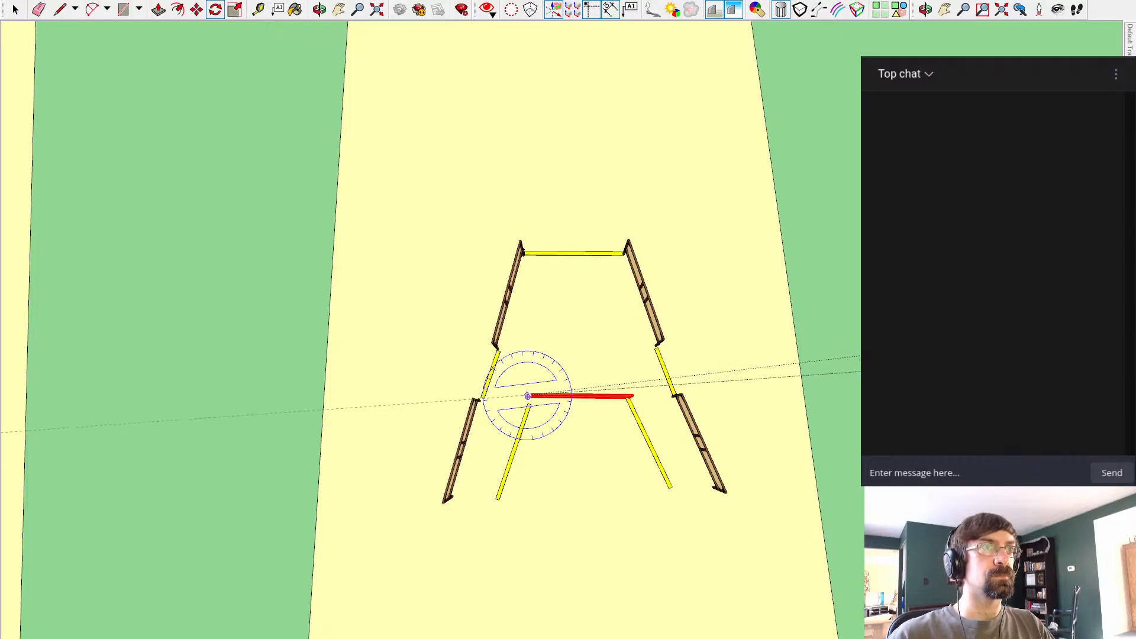
key(space)
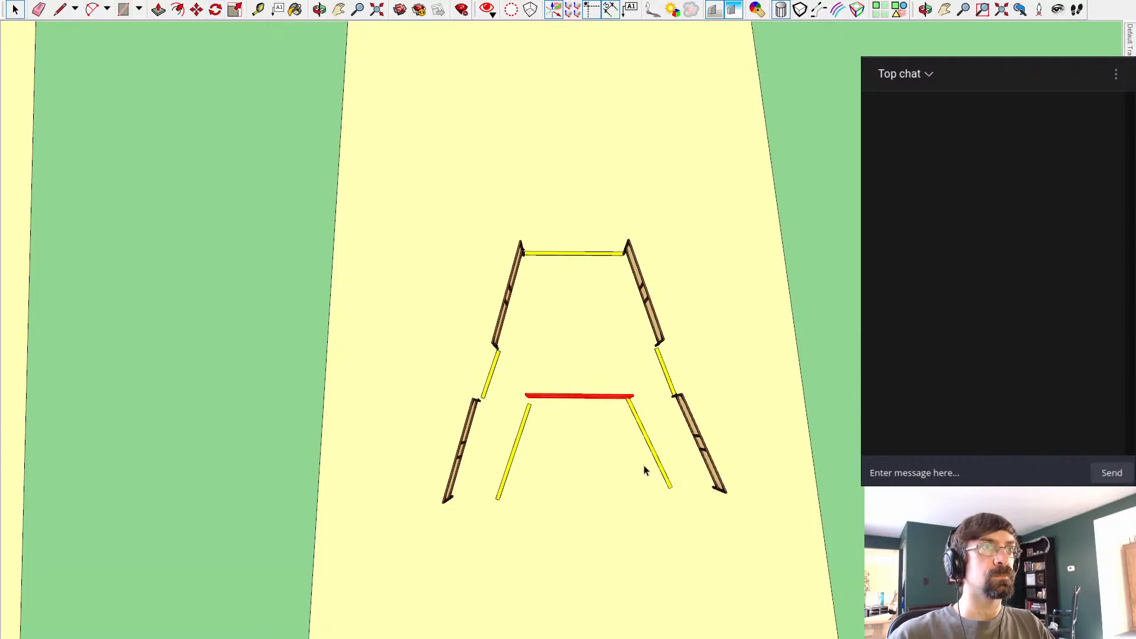
Step: Move the left medium strip's rear end onto the center wall's left foot and rotate it slightly counterclockwise about that end
click(517, 445)
key(m)
click(521, 440)
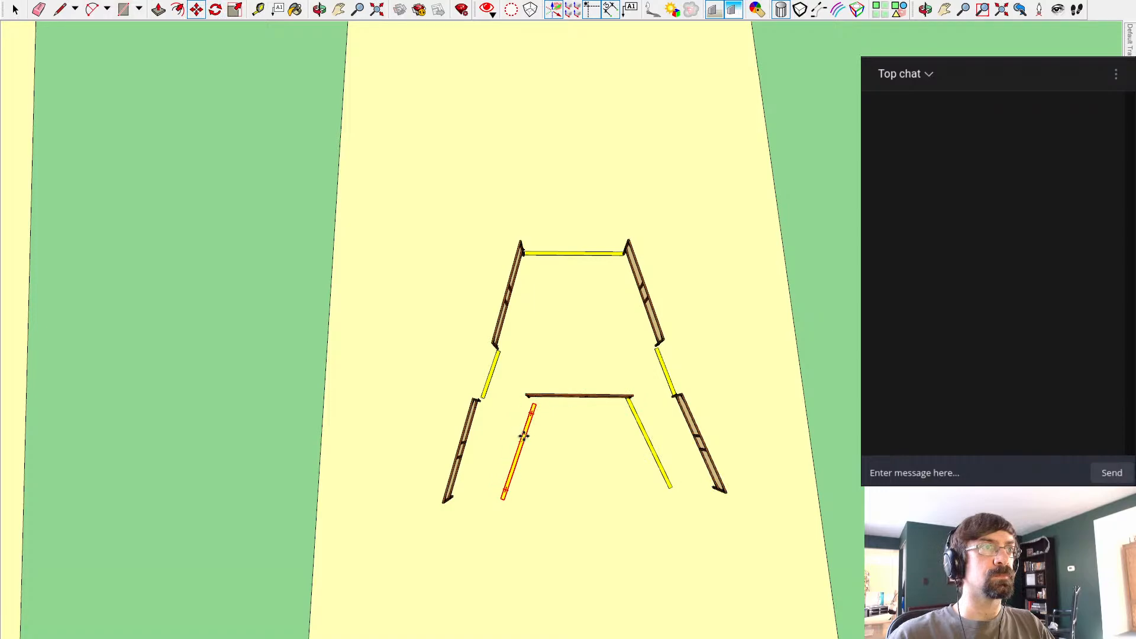
click(516, 463)
key(q)
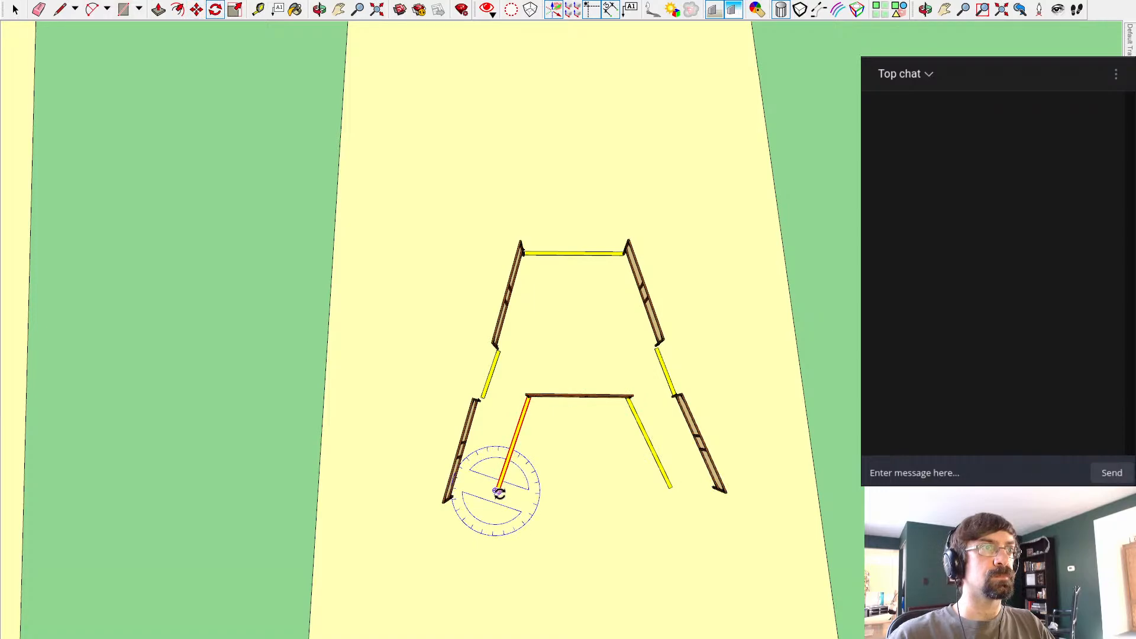
click(527, 395)
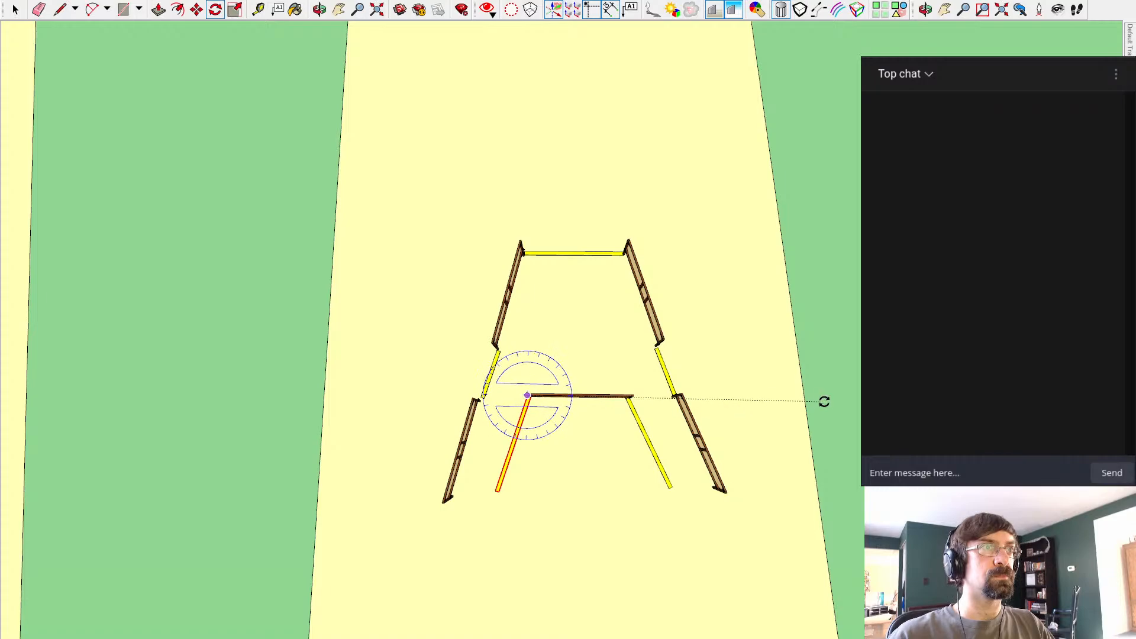
click(832, 424)
key(space)
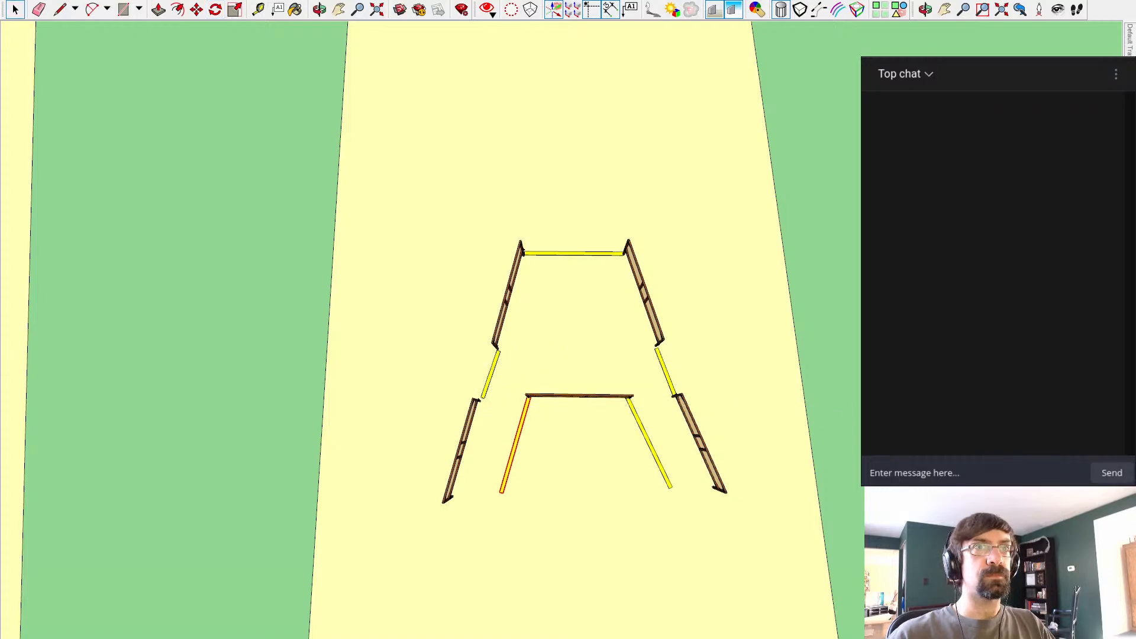
Step: Rotate a short strip crosswise and move it to join the right medium strip's front end to the front-right wall's foot
key(q)
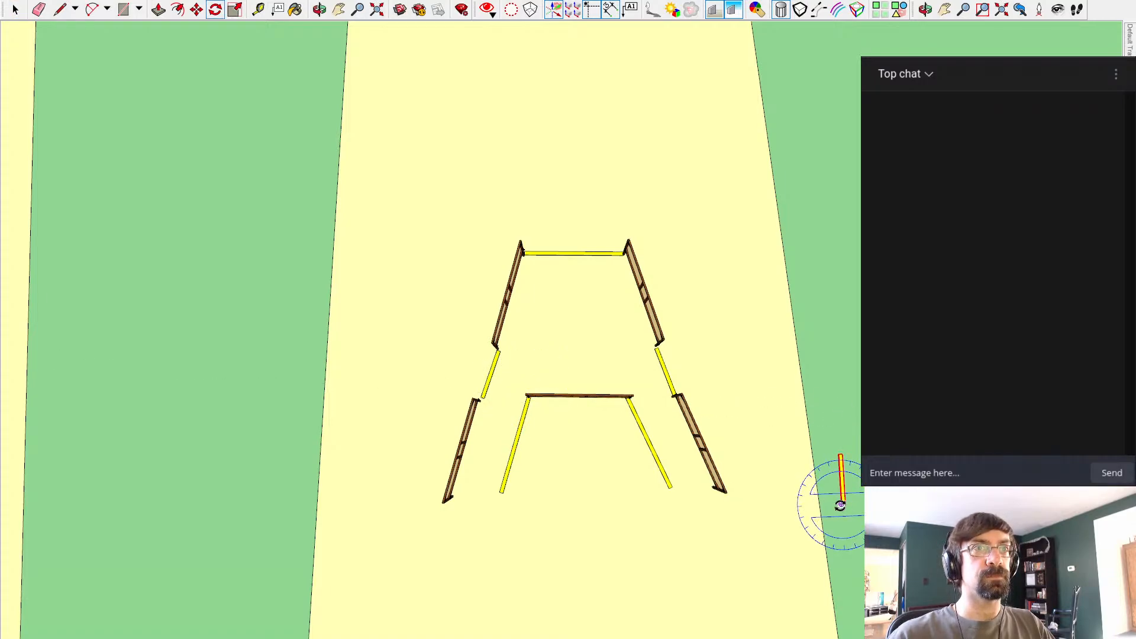
click(841, 504)
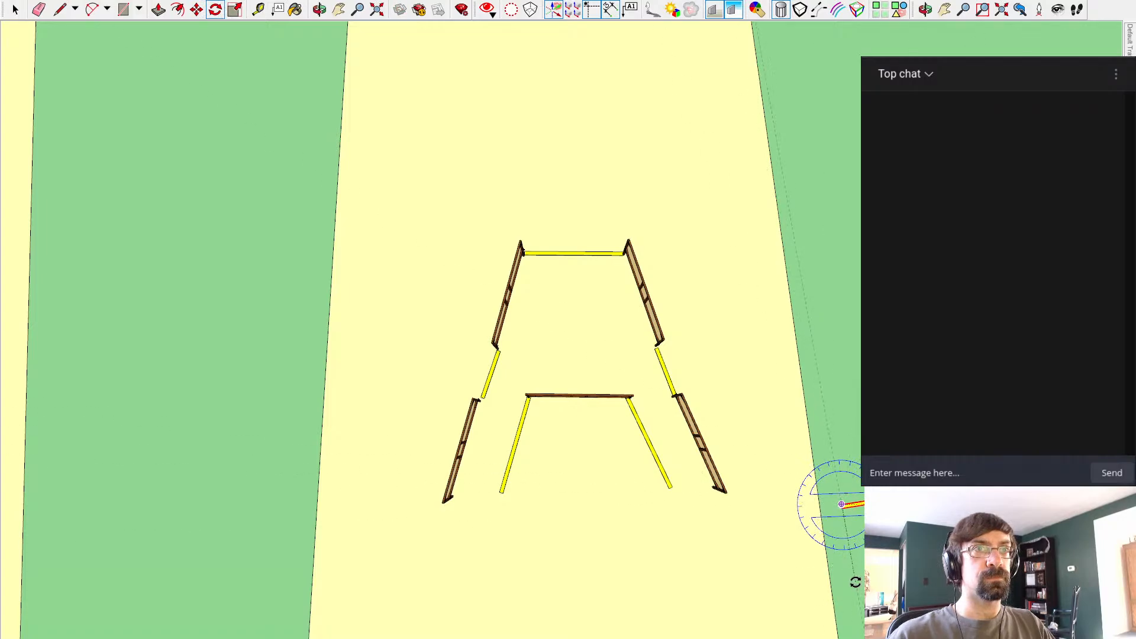
key(m)
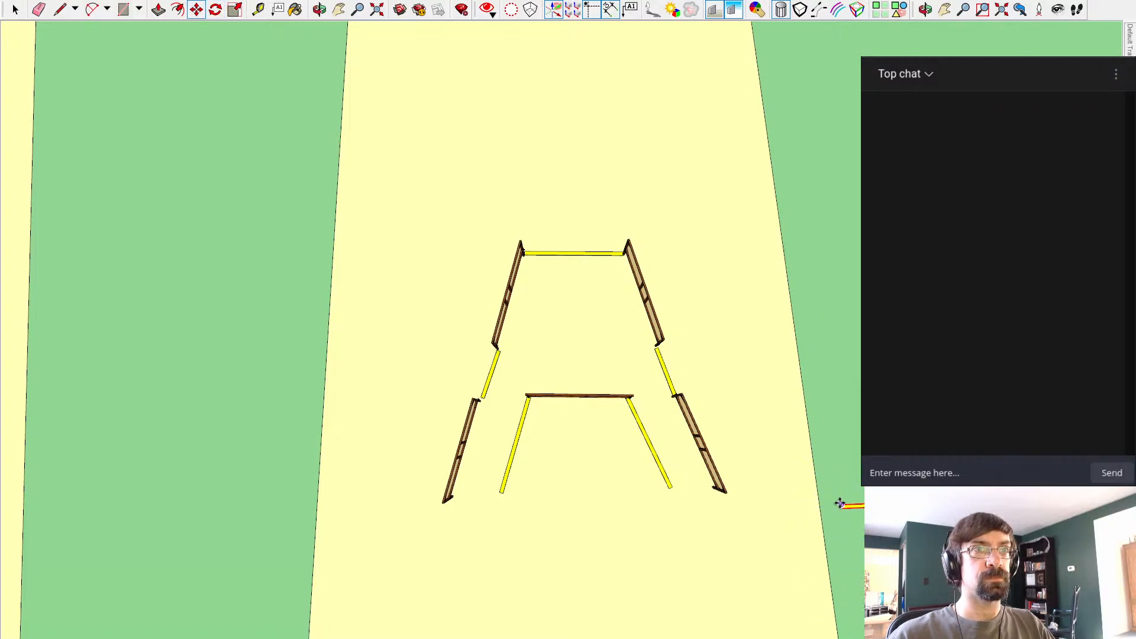
click(833, 502)
click(669, 488)
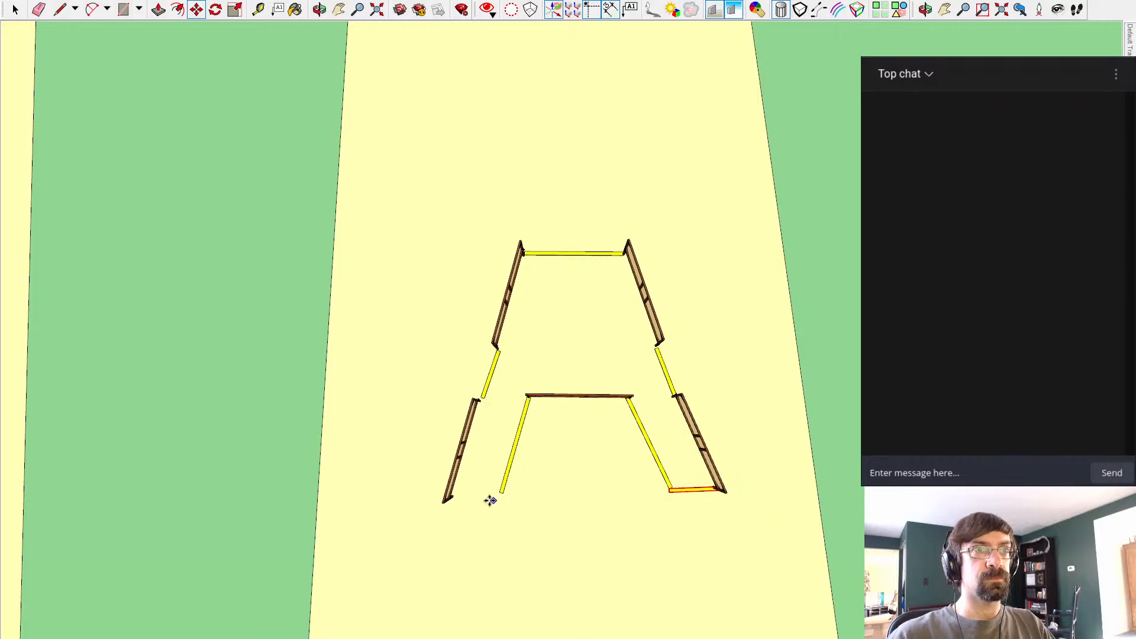
Step: Copy the short crosswise strip to join the left medium strip's front end to the front-left wall's foot
key(ctrl)
click(670, 489)
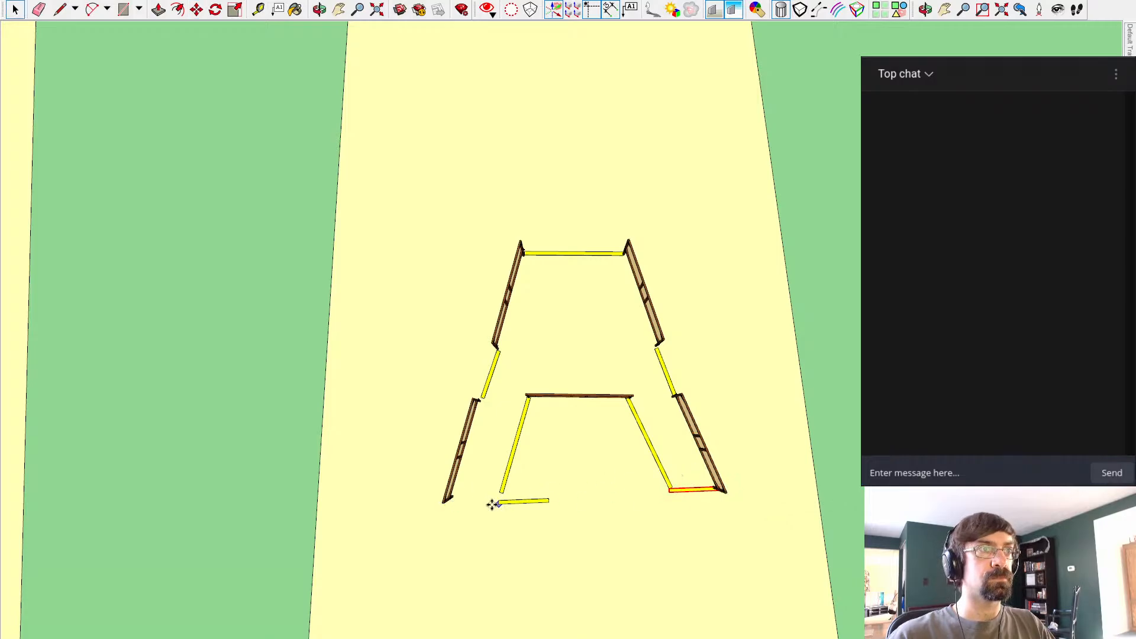
click(451, 496)
Step: Paste four paper targets in the "... To Z" bay, two along the left side and two along the right side of the walls
key(o)
drag(828, 364, 831, 156)
key(space)
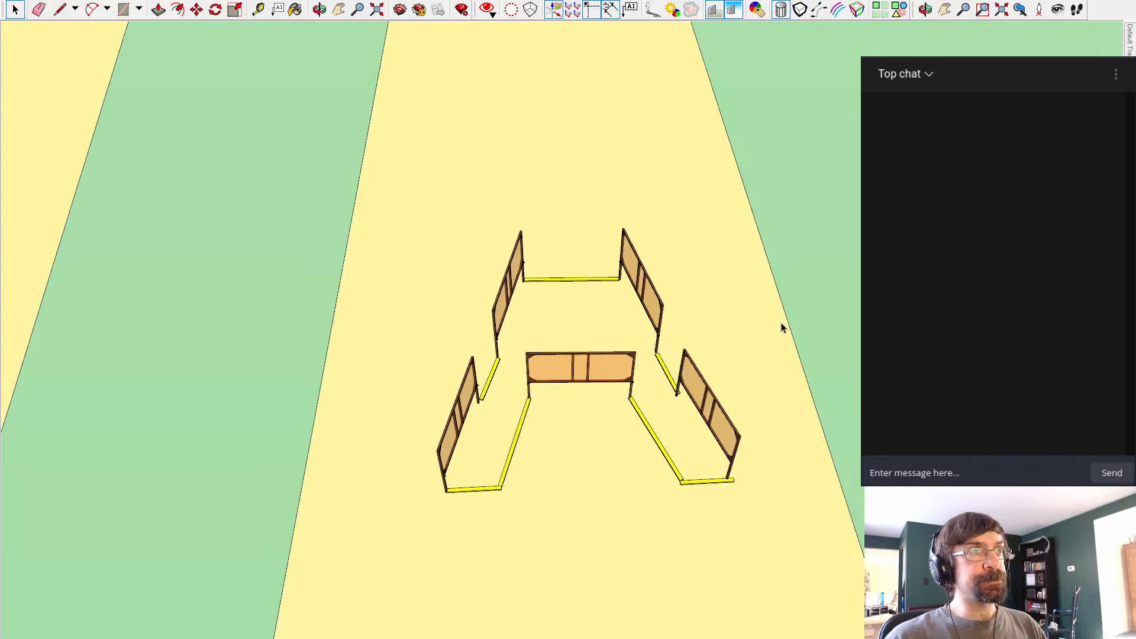
middle_drag(781, 329, 430, 406)
key(space)
shift+middle_drag(358, 307, 610, 221)
key(ctrl+v)
click(334, 358)
key(ctrl+v)
click(484, 358)
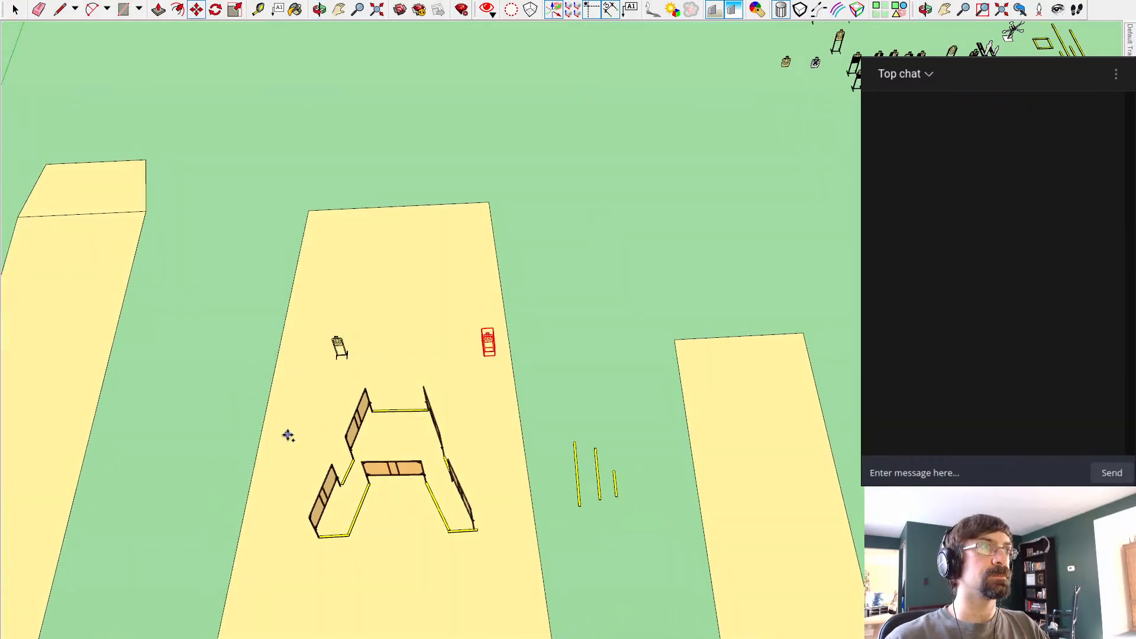
key(ctrl+v)
click(293, 436)
key(ctrl+v)
click(502, 412)
Step: Paste six more paper targets downrange: two behind the rear strip, two in mid-bay and two near the back edge
key(ctrl+v)
click(358, 317)
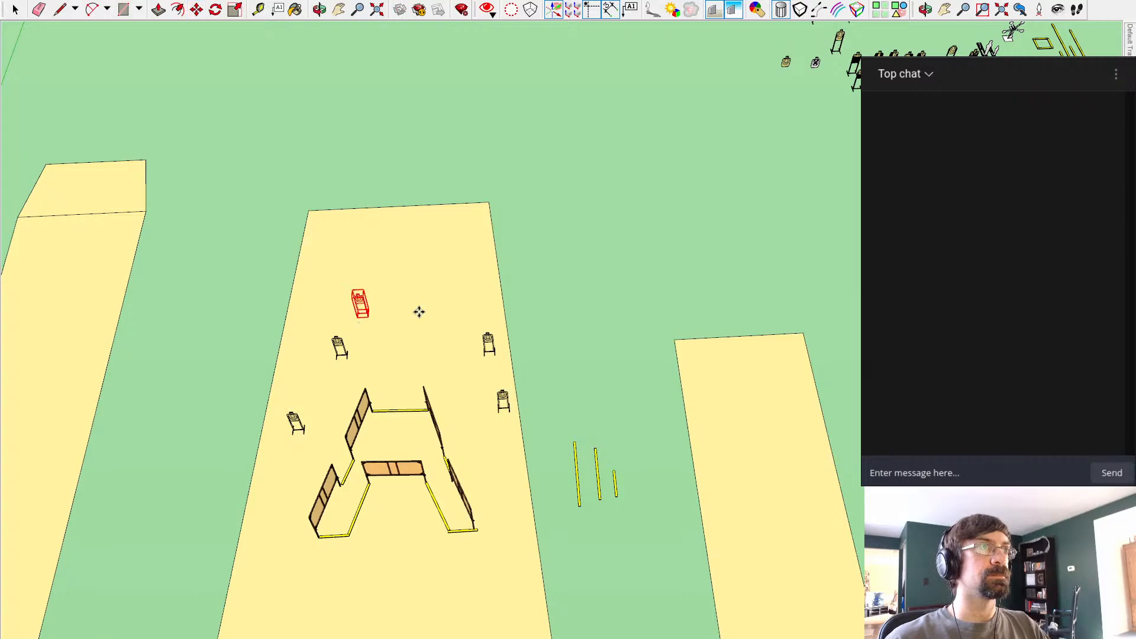
key(ctrl+v)
click(420, 310)
key(ctrl+v)
click(380, 264)
key(ctrl+v)
click(432, 252)
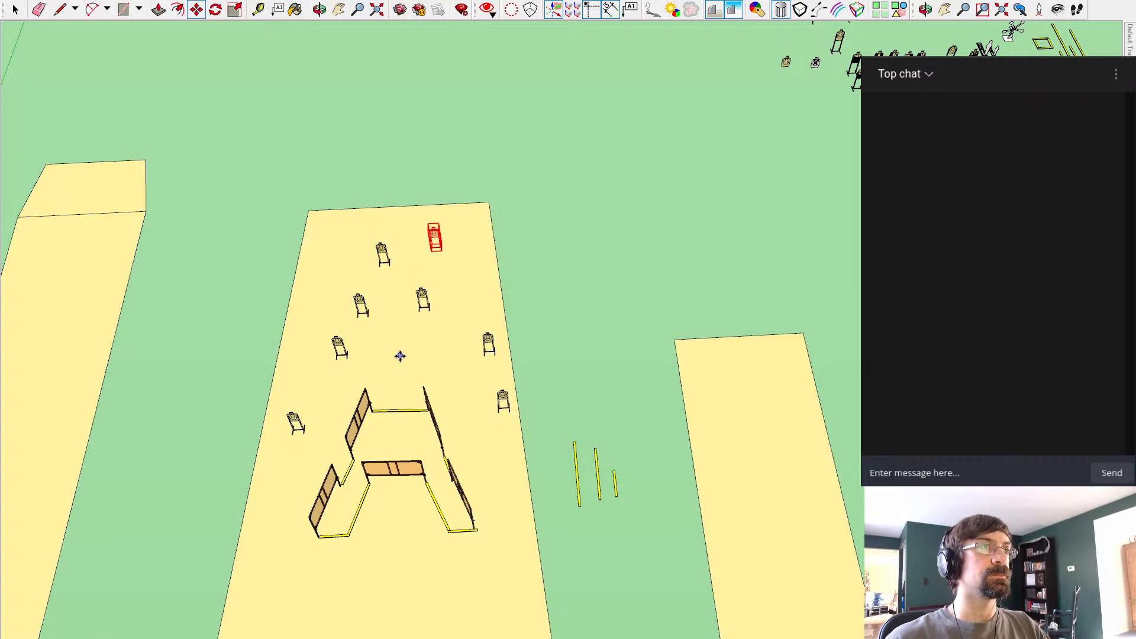
key(ctrl+v)
click(401, 357)
key(ctrl+v)
click(435, 349)
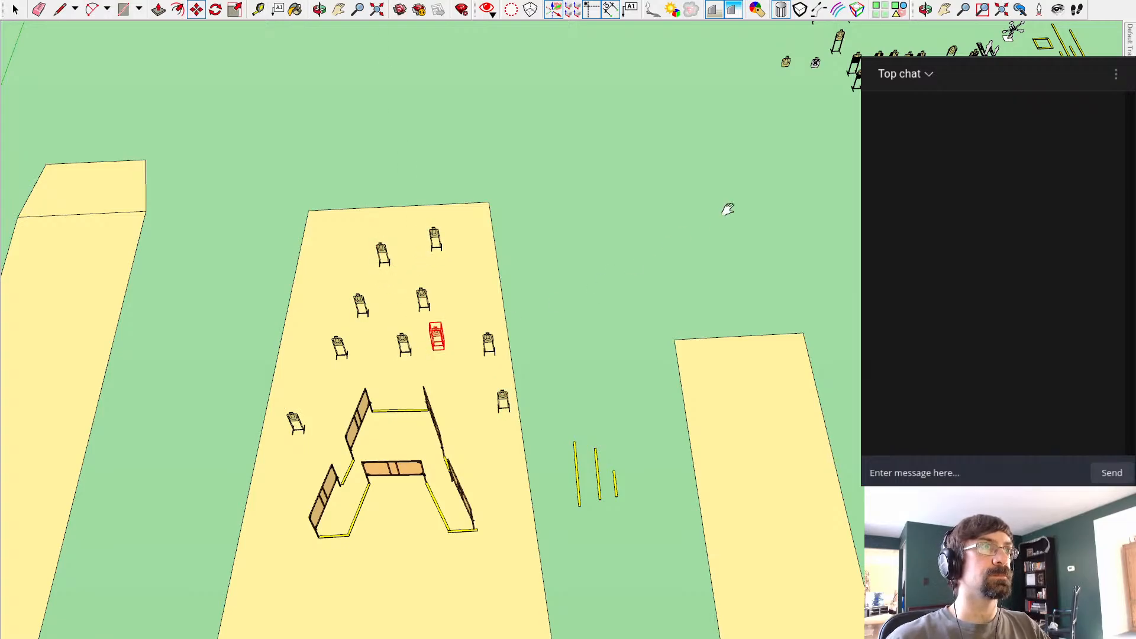
Step: Copy the white steel popper from the prop collection and paste one near each side of the bay among the rear targets
shift+middle_drag(728, 209, 548, 322)
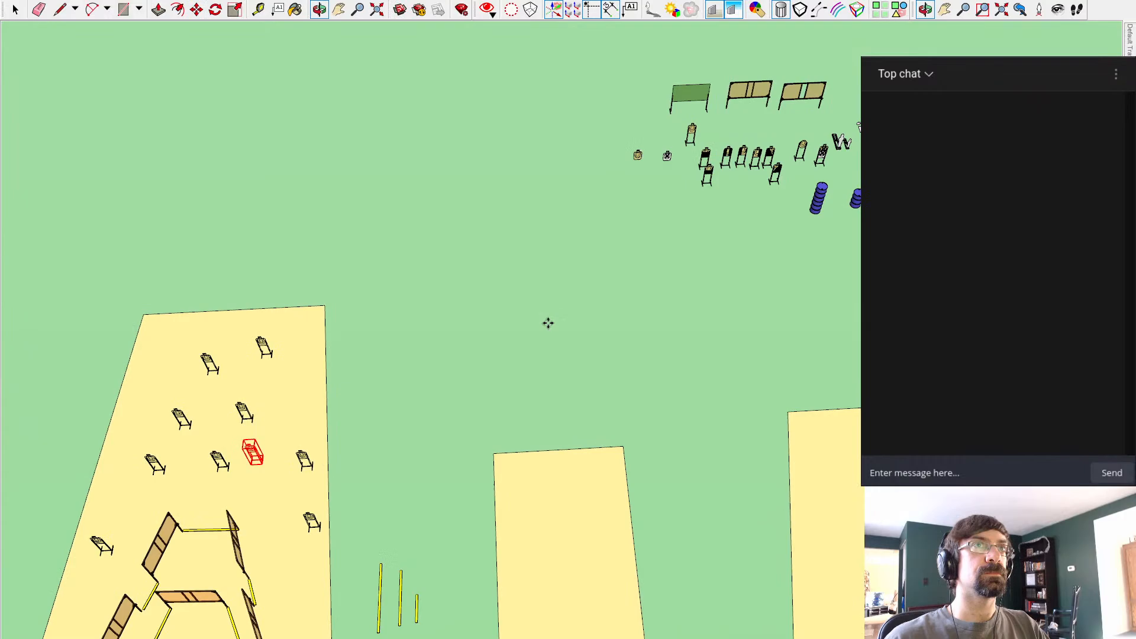
click(851, 146)
key(ctrl+v)
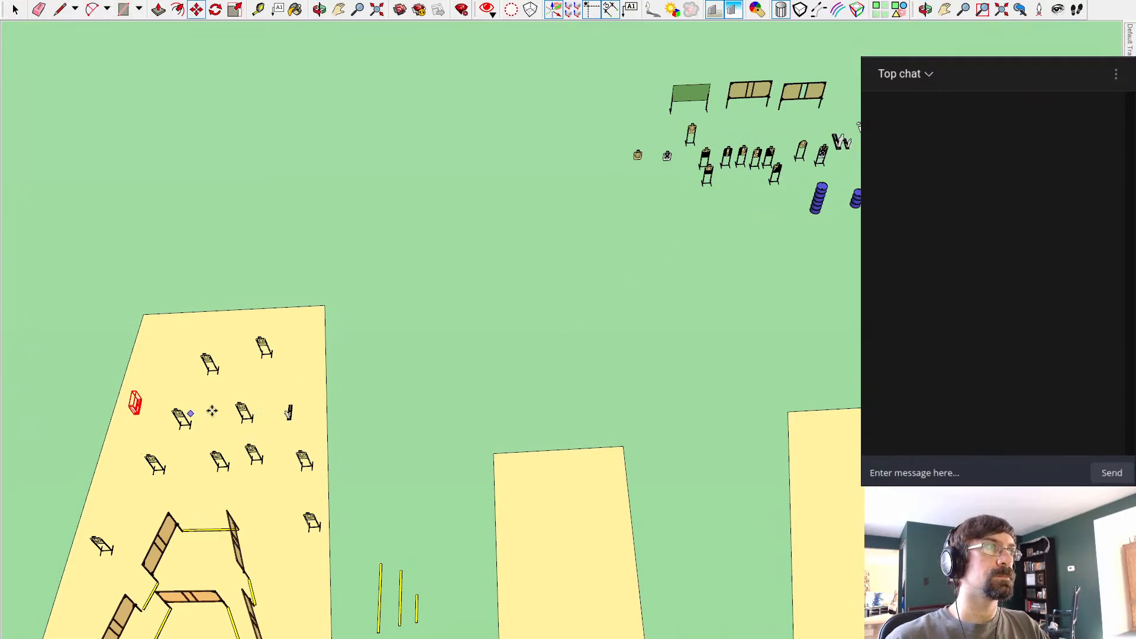
middle_drag(431, 354, 373, 271)
key(space)
click(371, 260)
Step: Examine the "... To Z" stage from several angles, checking how the targets and poppers line up with the walls and openings
scroll(509, 349, up, 3)
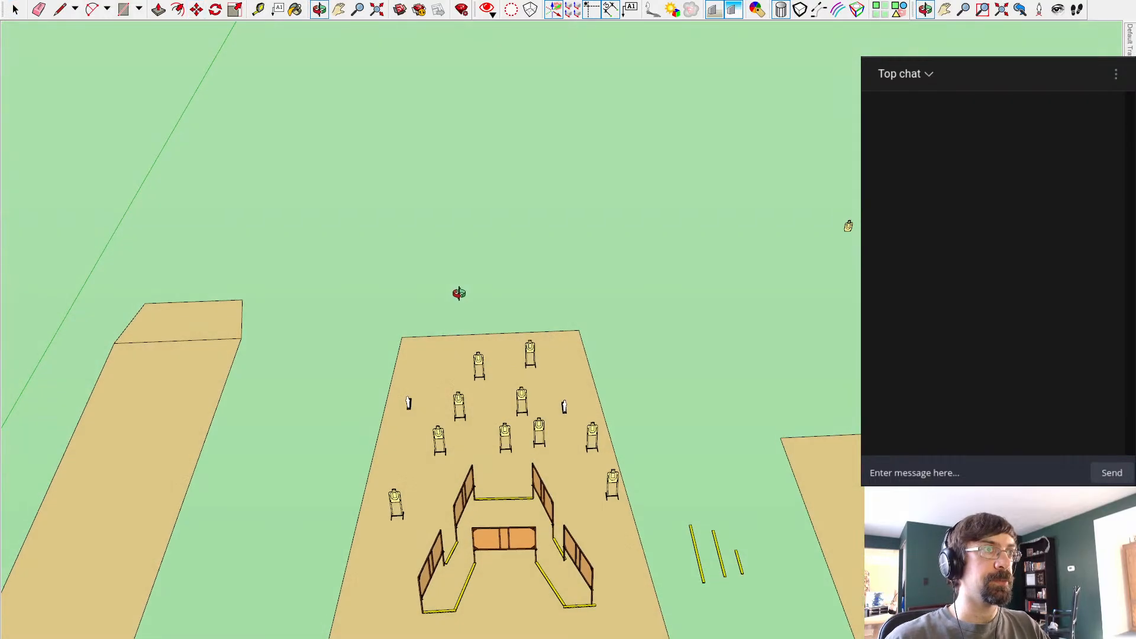
scroll(543, 485, up, 5)
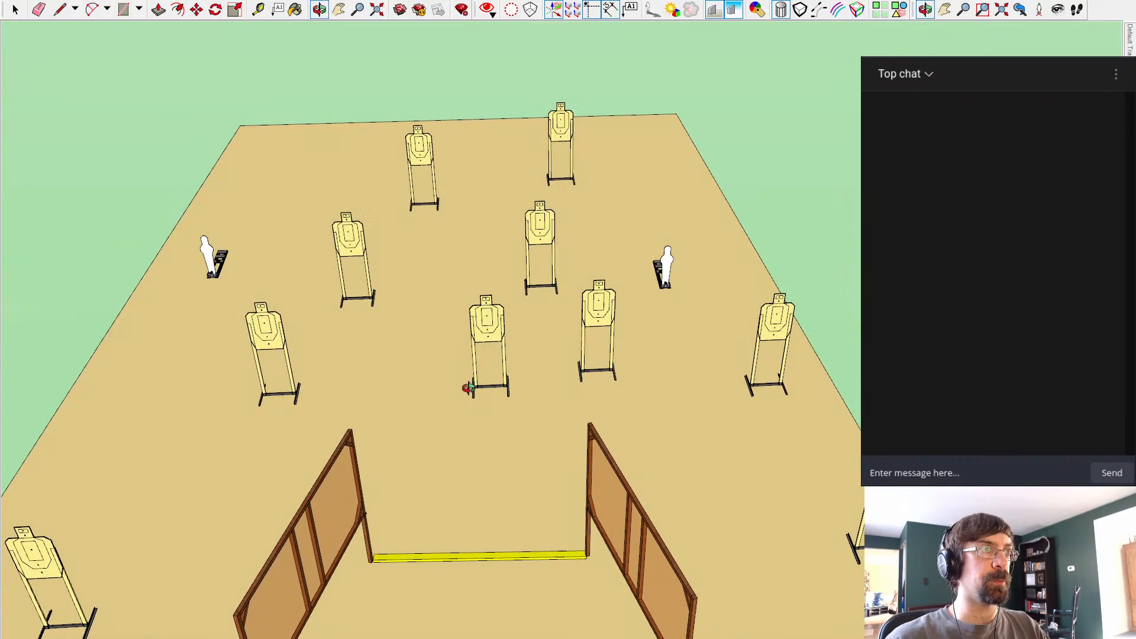
middle_drag(555, 488, 413, 487)
scroll(413, 487, down, 10)
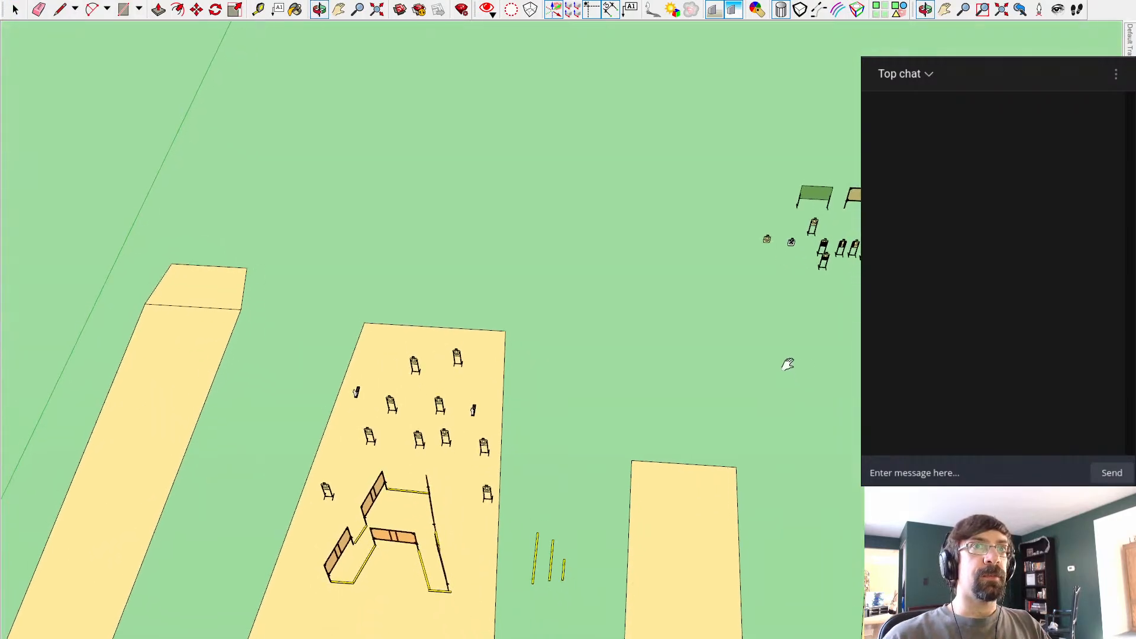
key(space)
scroll(523, 446, up, 6)
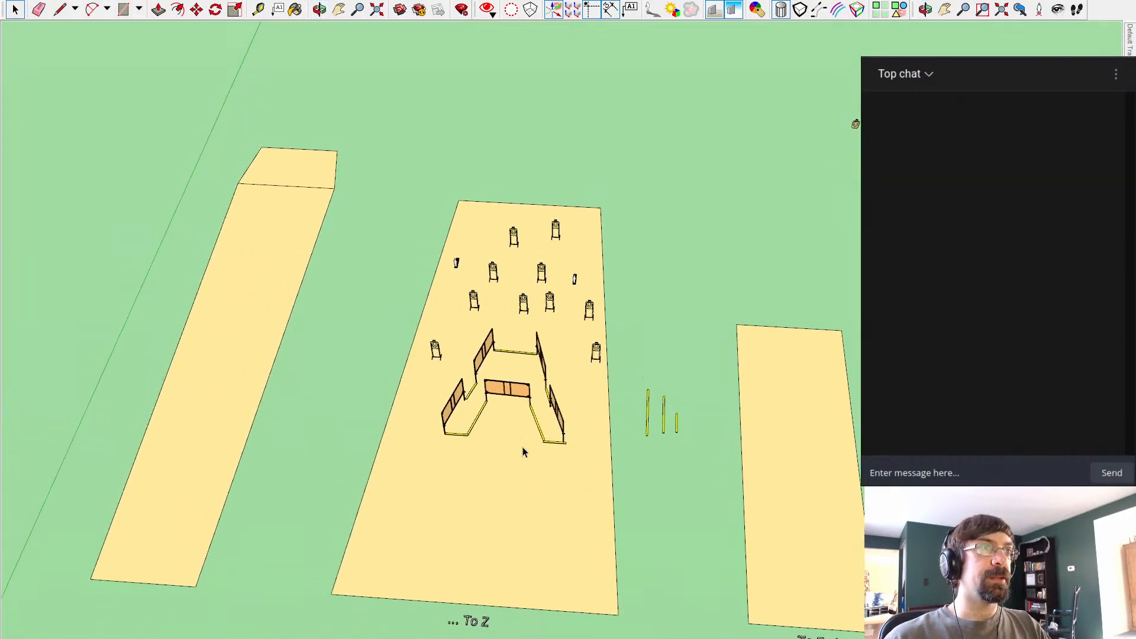
middle_drag(519, 441, 761, 236)
scroll(464, 368, up, 3)
middle_drag(464, 367, 489, 456)
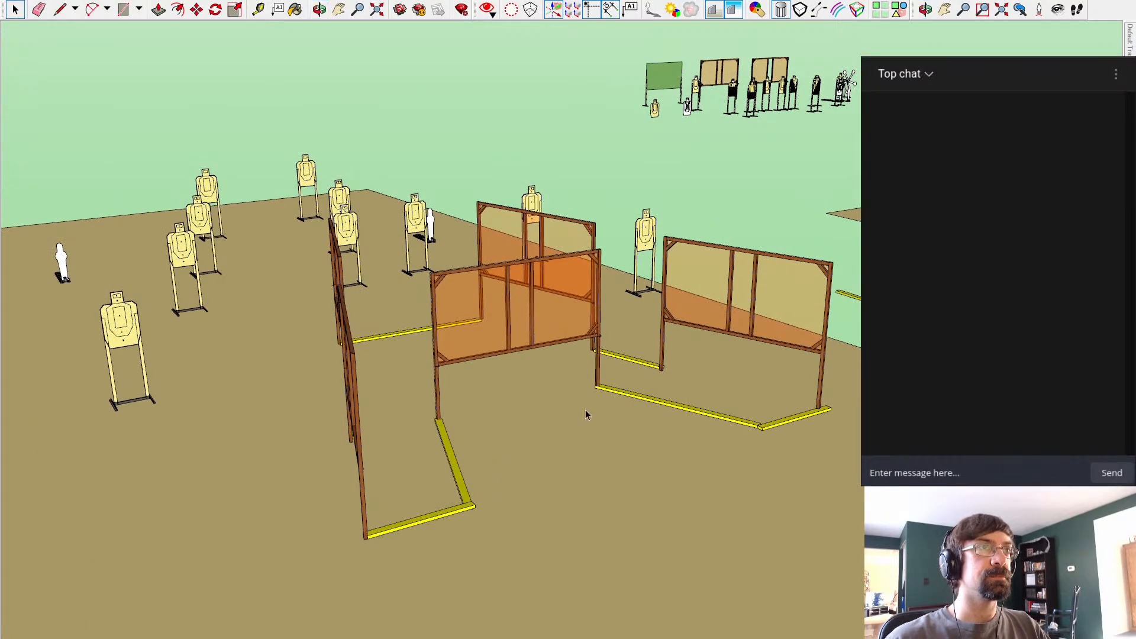
middle_drag(588, 414, 558, 565)
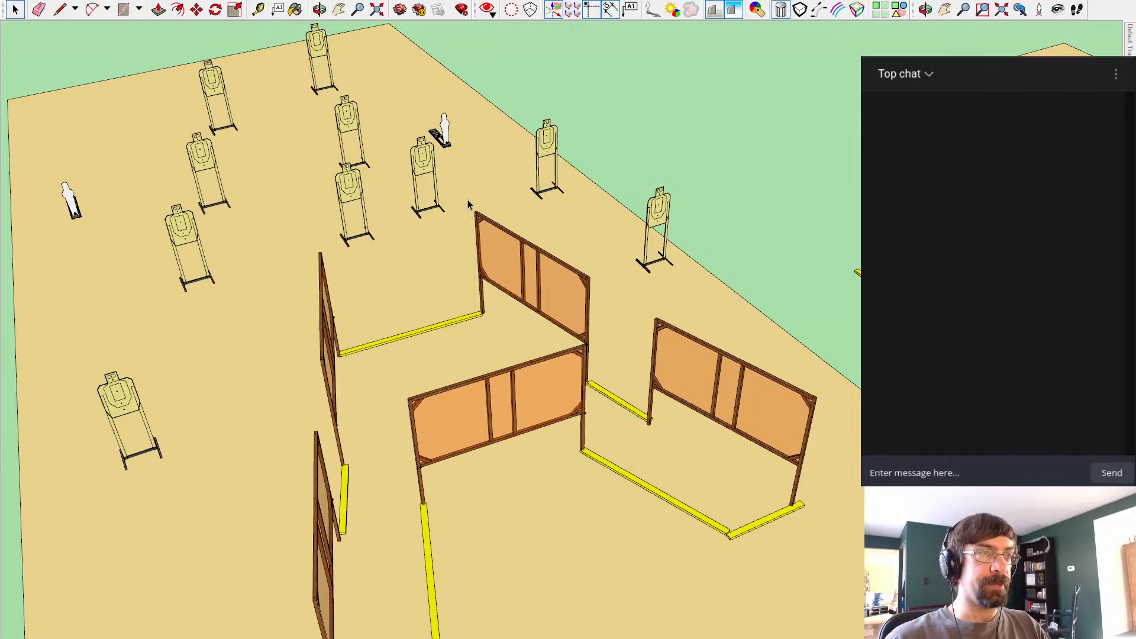
mouse_move(850, 273)
shift+middle_down()
mouse_move(804, 170)
mouse_move(827, 191)
shift+middle_up()
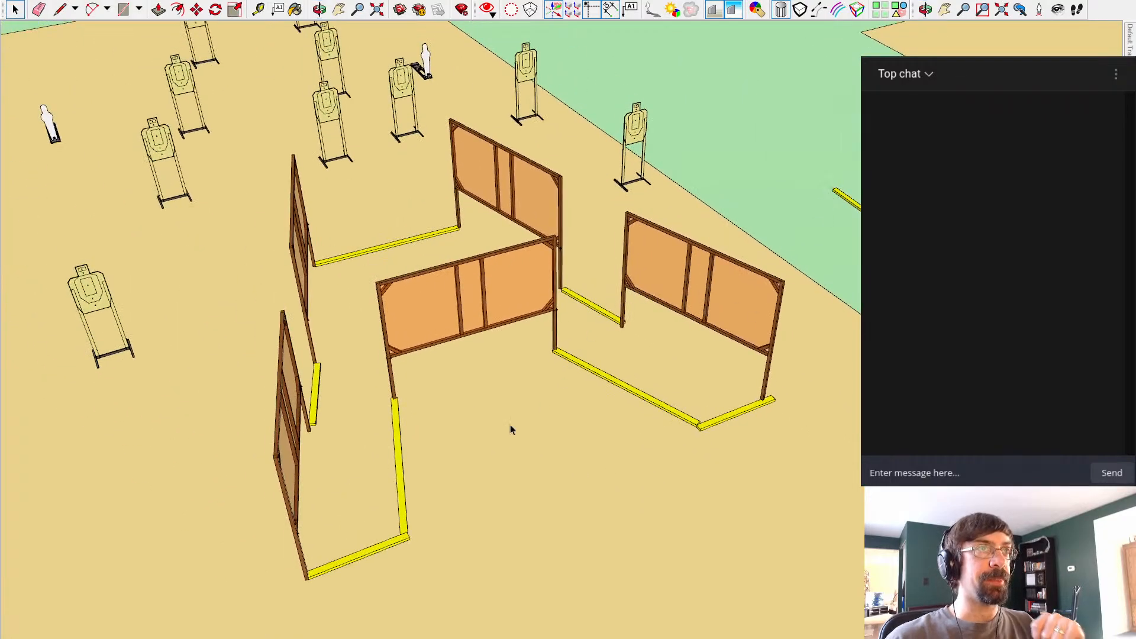
mouse_move(732, 233)
middle_down()
mouse_move(525, 214)
mouse_move(723, 283)
mouse_move(408, 217)
mouse_move(574, 251)
mouse_move(502, 188)
mouse_move(421, 304)
mouse_move(563, 349)
mouse_move(555, 392)
middle_up()
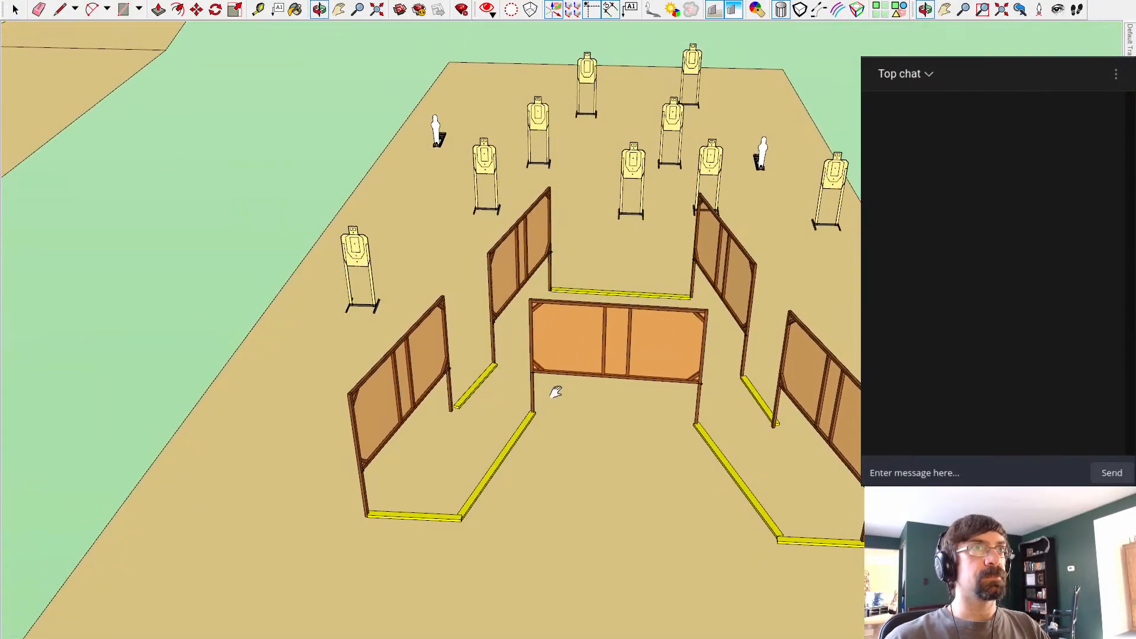
mouse_move(365, 234)
middle_down()
mouse_move(363, 327)
mouse_move(279, 312)
mouse_move(285, 333)
middle_up()
scroll(346, 372, down, 4)
scroll(346, 373, down, 3)
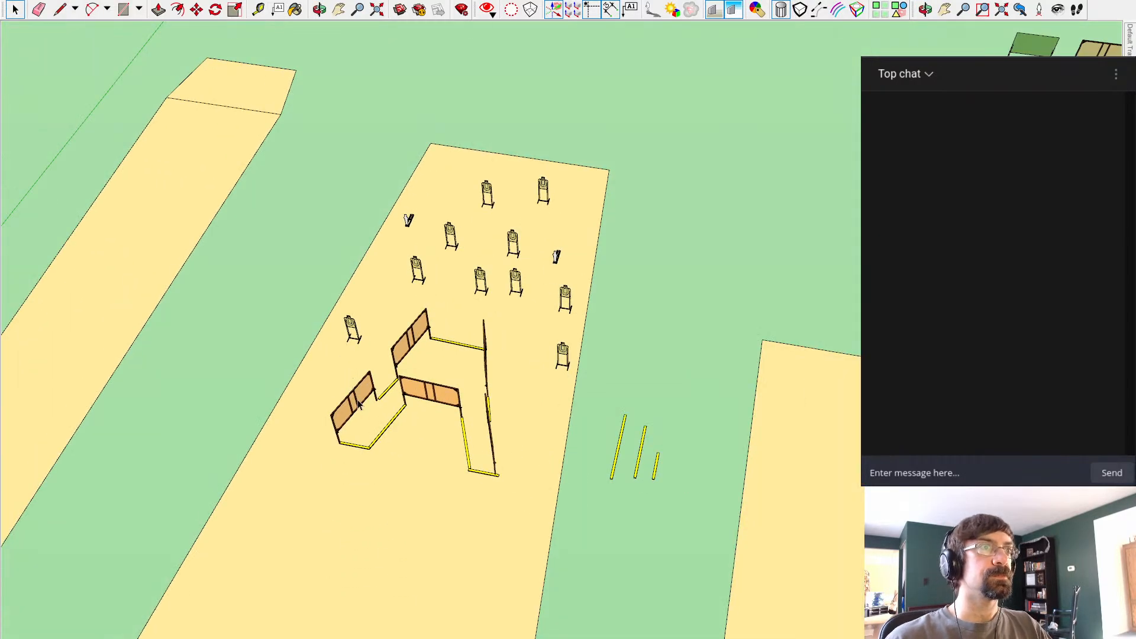
Step: Paste two blue barrel stacks side by side on the grass beside the bay's right edge
scroll(359, 404, up, 2)
middle_drag(368, 413, 504, 406)
key(ctrl+v)
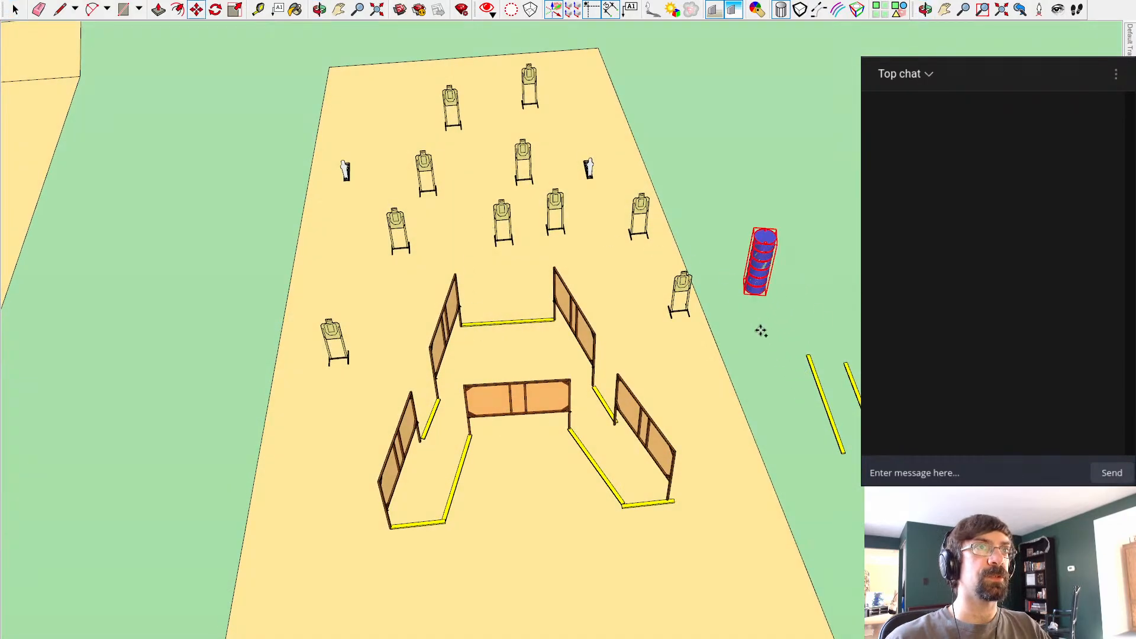
key(ctrl+v)
click(761, 331)
Step: Paste a blue barrel stack inside the bay in front of the right-edge paper target and copy it beside the first
middle_drag(673, 164, 639, 258)
scroll(661, 310, up, 2)
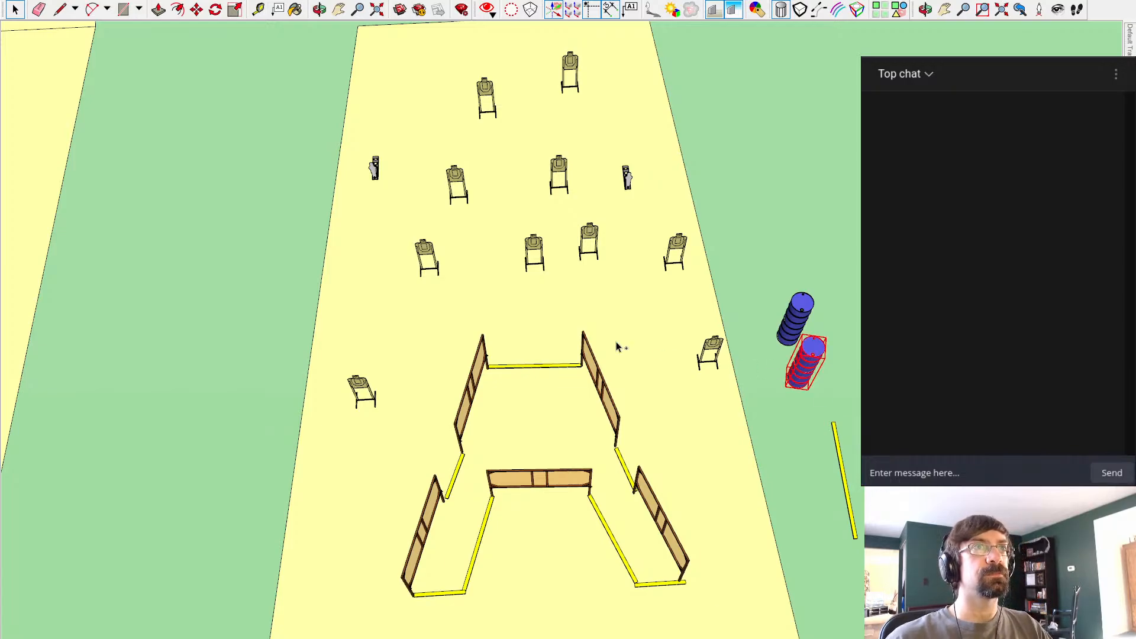
middle_drag(382, 389, 430, 395)
middle_drag(401, 505, 465, 454)
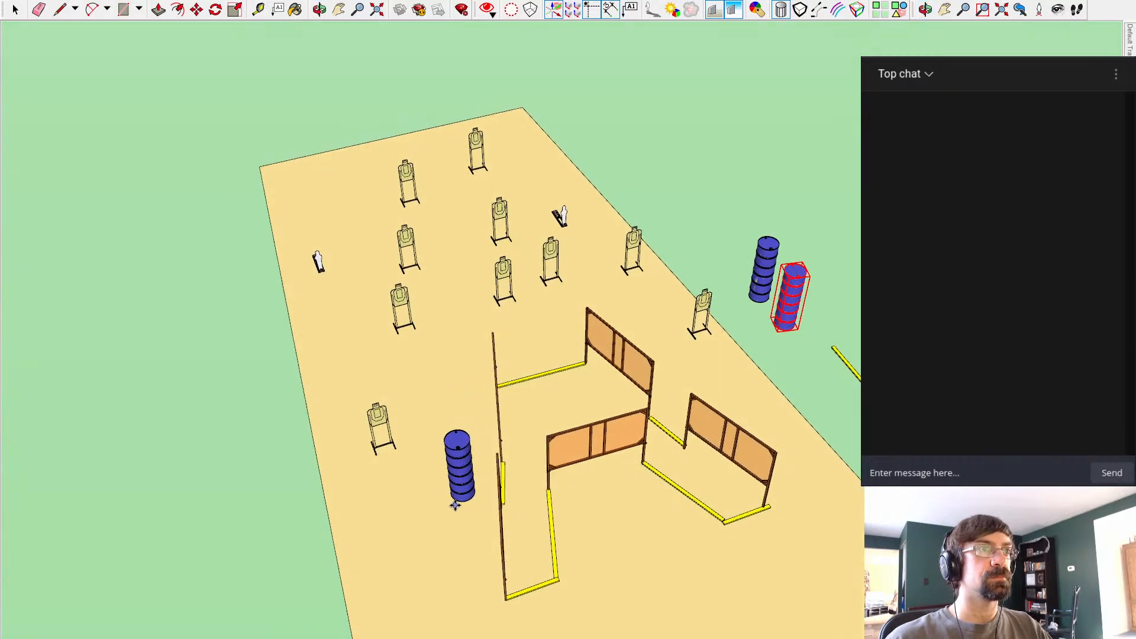
key(o)
drag(728, 400, 792, 302)
middle_drag(792, 302, 929, 317)
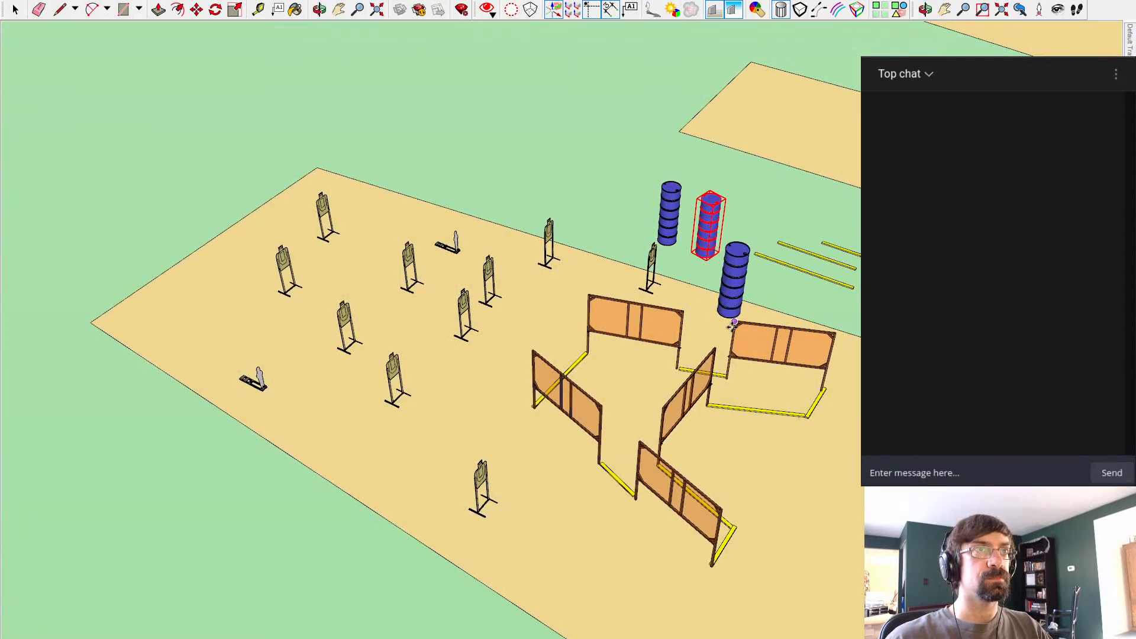
shift+middle_drag(720, 325, 540, 502)
scroll(540, 502, up, 8)
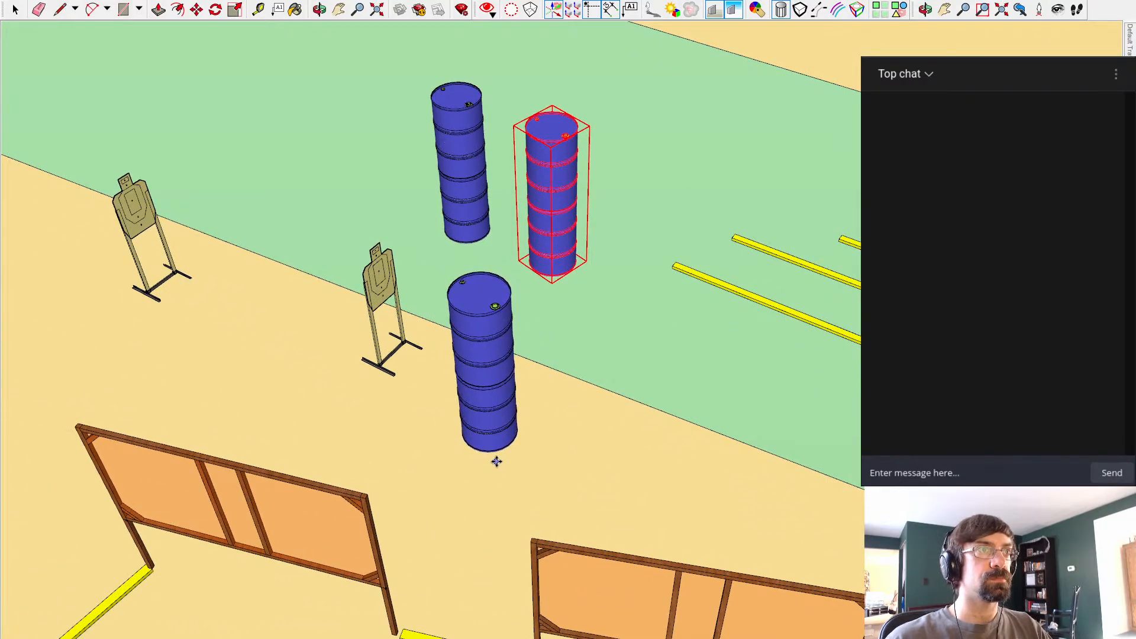
click(497, 461)
click(496, 461)
key(ctrl)
click(633, 460)
middle_drag(633, 461, 497, 344)
Step: Move the right-edge paper target between the two barrel stacks and rotate it to face the shooting area
click(502, 342)
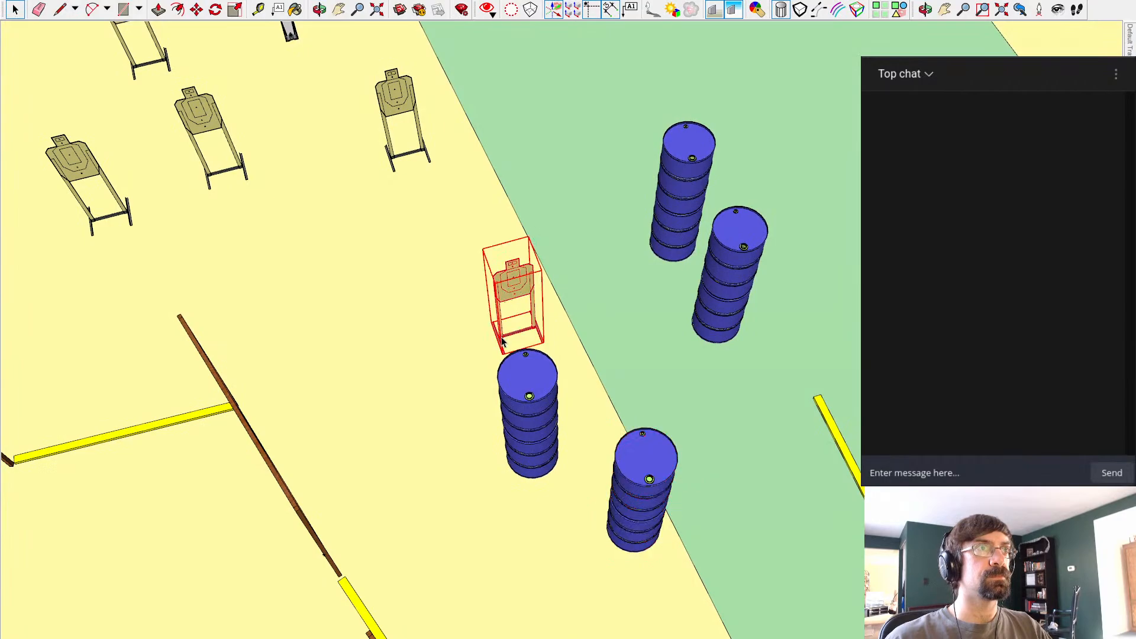
click(504, 352)
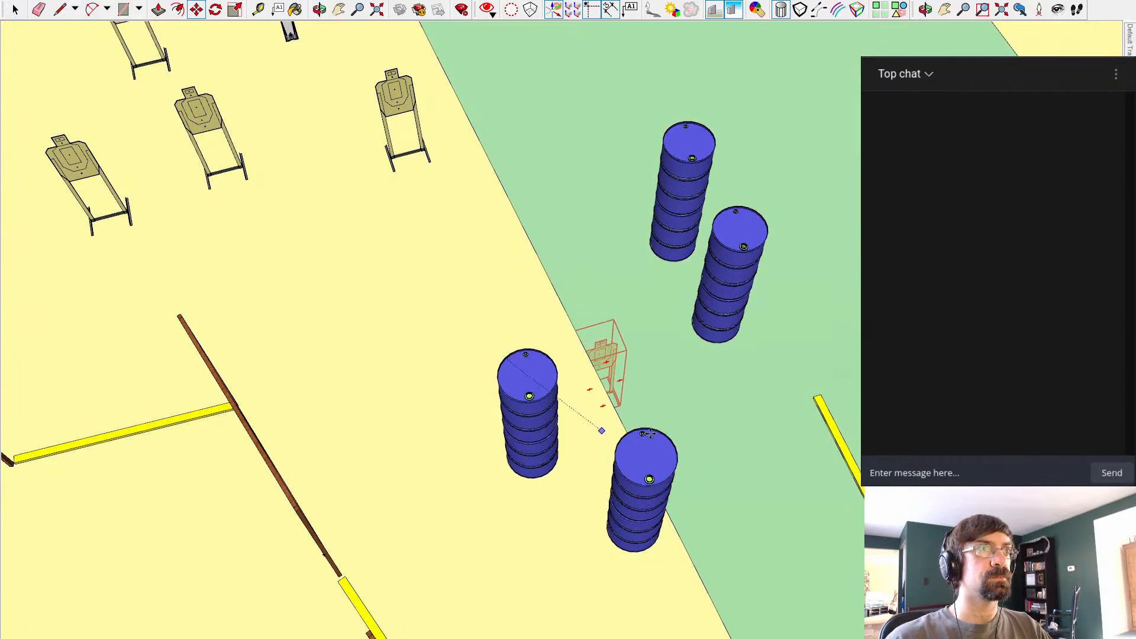
key(space)
click(497, 351)
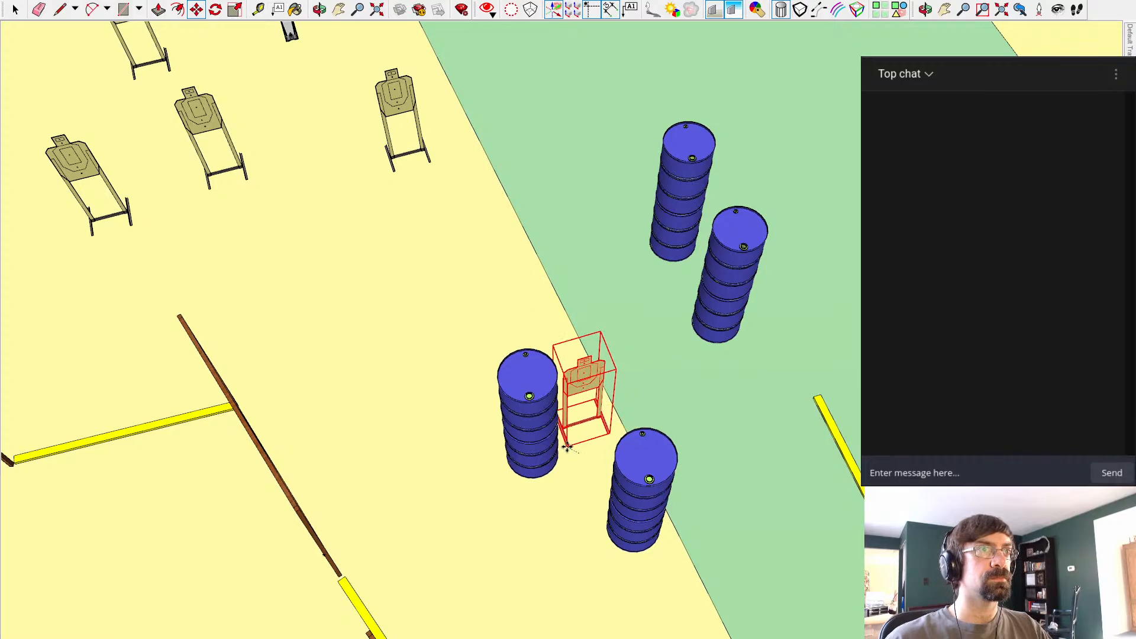
middle_drag(583, 451, 611, 455)
key(q)
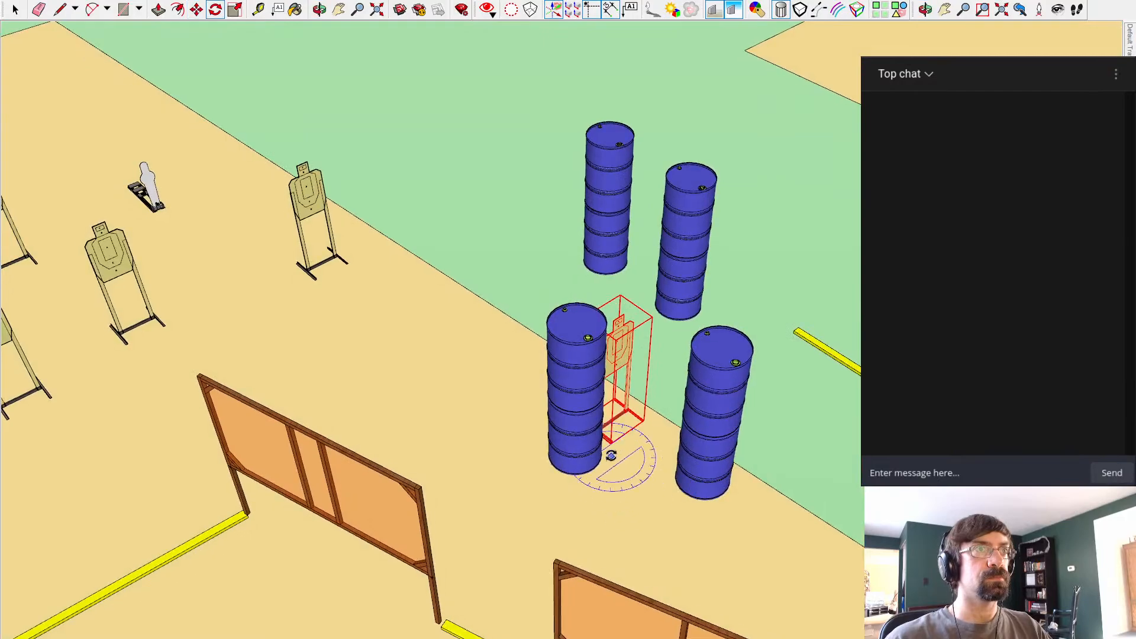
click(793, 308)
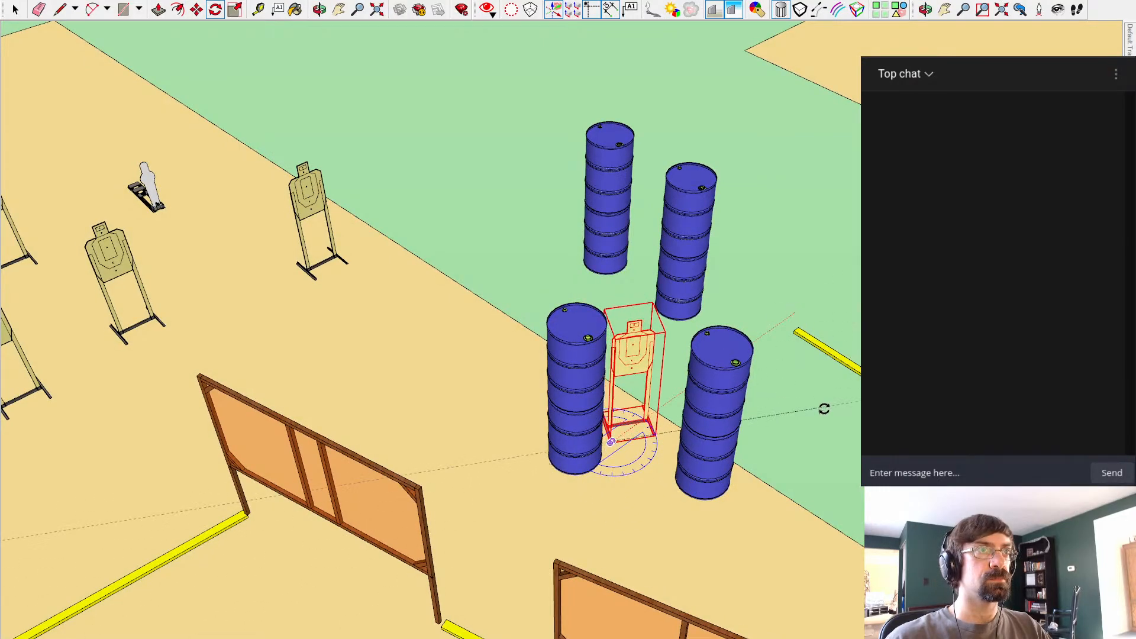
click(823, 422)
Step: Delete the barrel stack between the right-edge paper target and the rear wall panel
shift+middle_drag(703, 553, 686, 456)
click(653, 198)
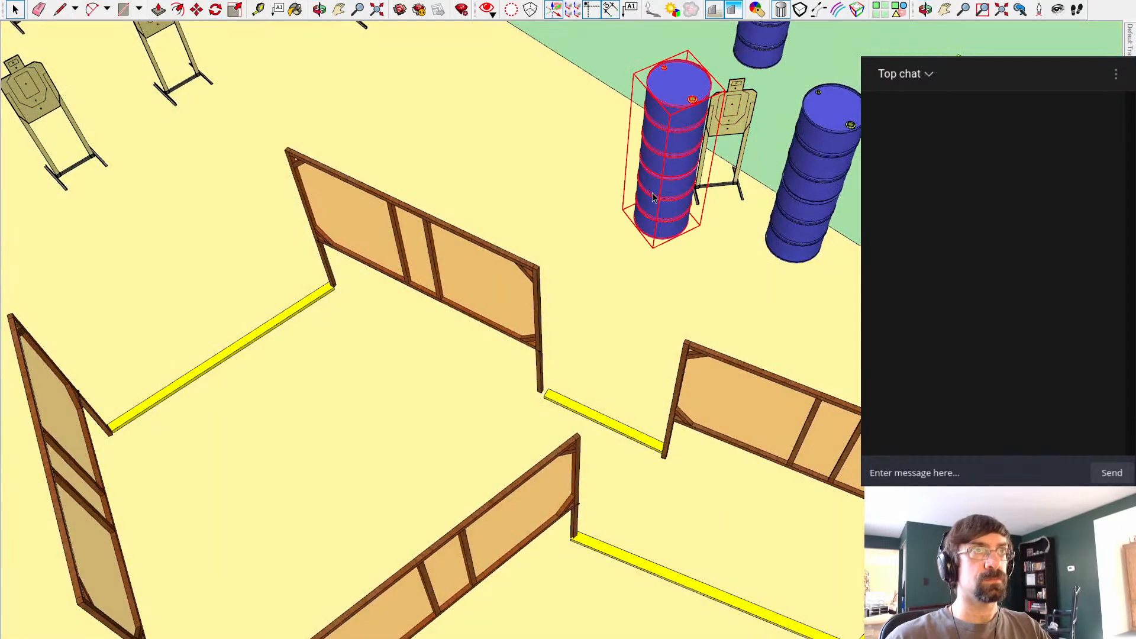
key(Delete)
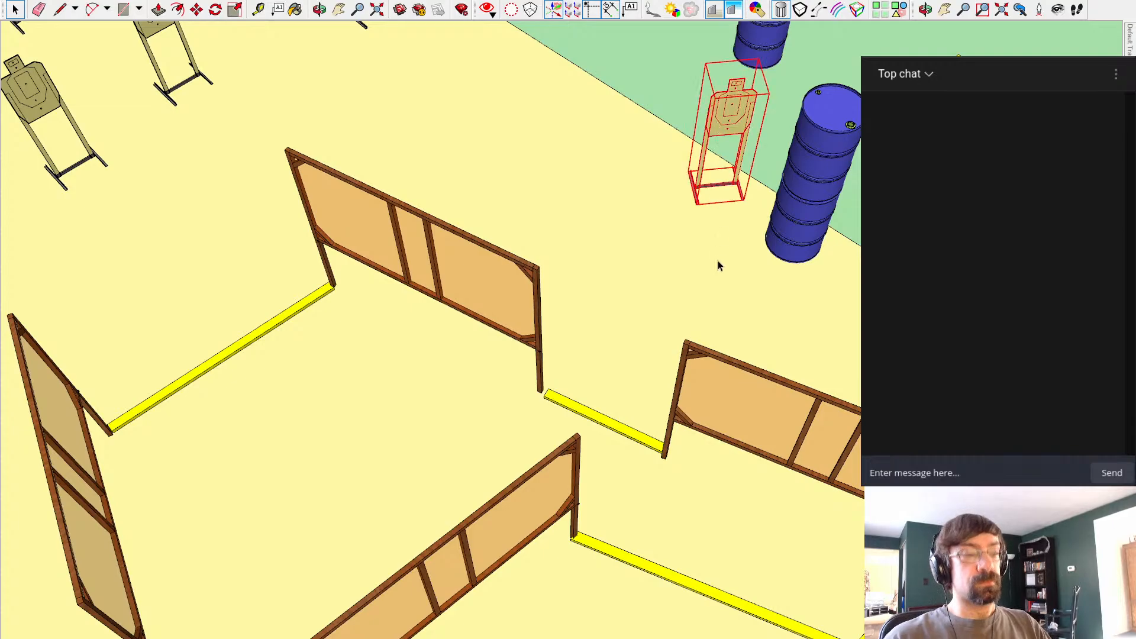
Step: Shift the right-edge paper target slightly downrange and move the remaining barrel stack partly in front of it
click(698, 204)
click(658, 174)
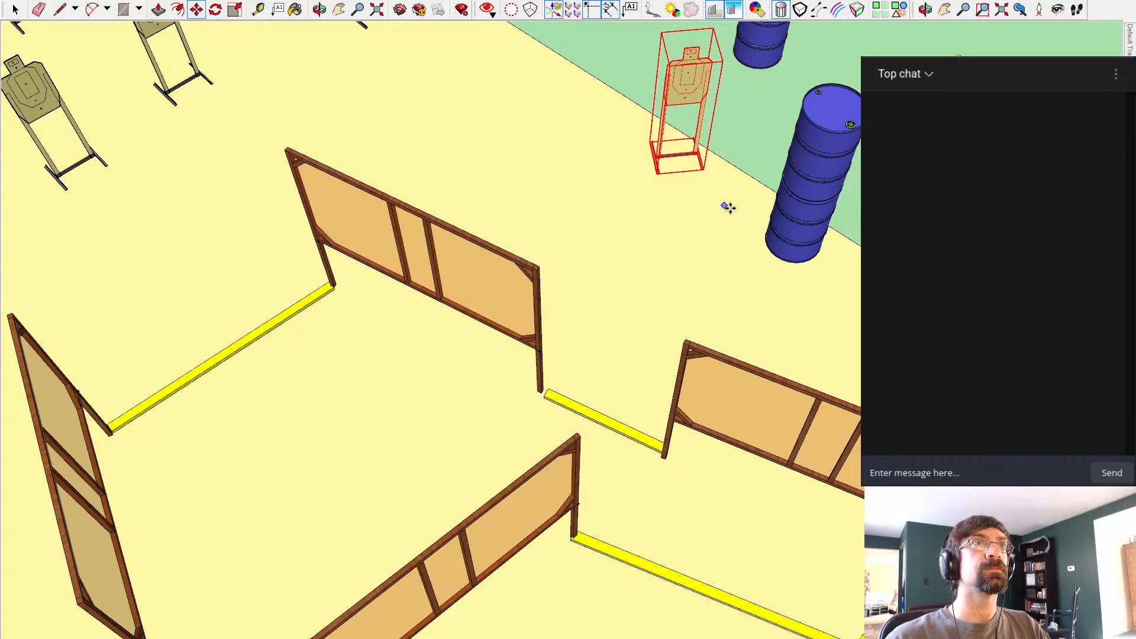
key(space)
click(796, 234)
key(m)
click(797, 232)
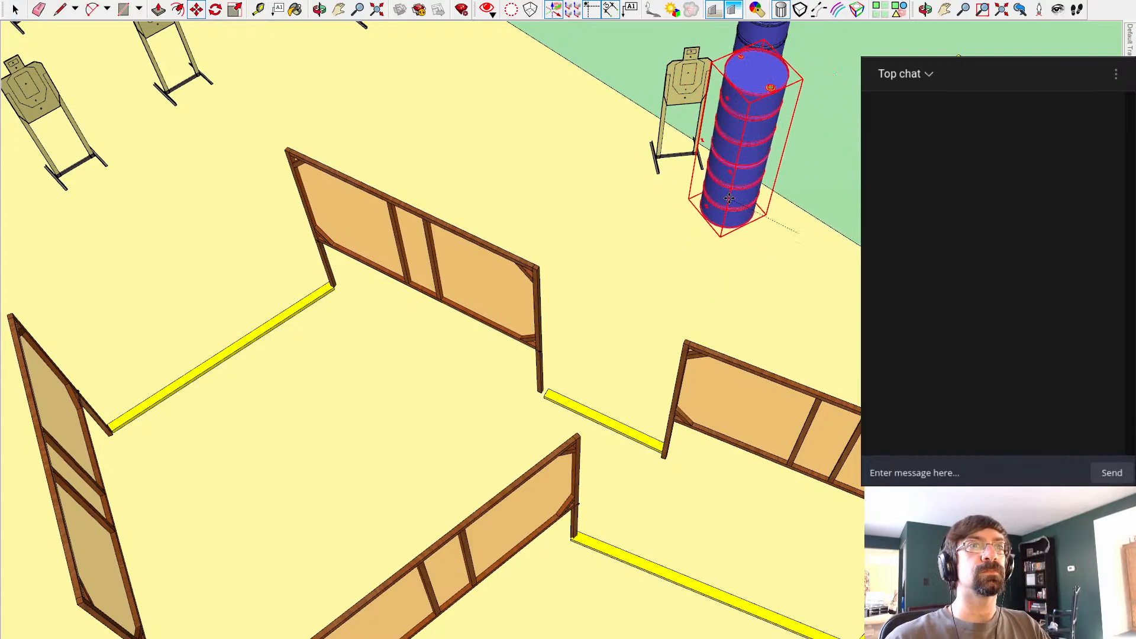
middle_drag(726, 228, 700, 149)
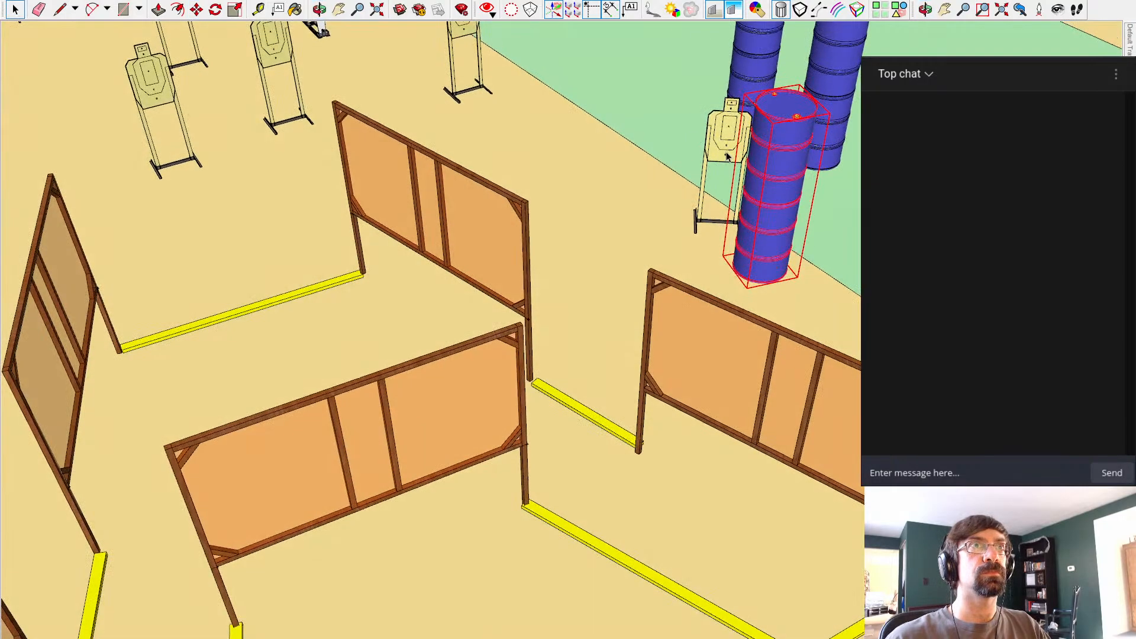
Step: Copy the right-edge paper target, paste it beside the front right wall near the bay edge and rotate it slightly
click(727, 156)
key(ctrl+c)
shift+middle_drag(851, 314, 504, 224)
key(ctrl+v)
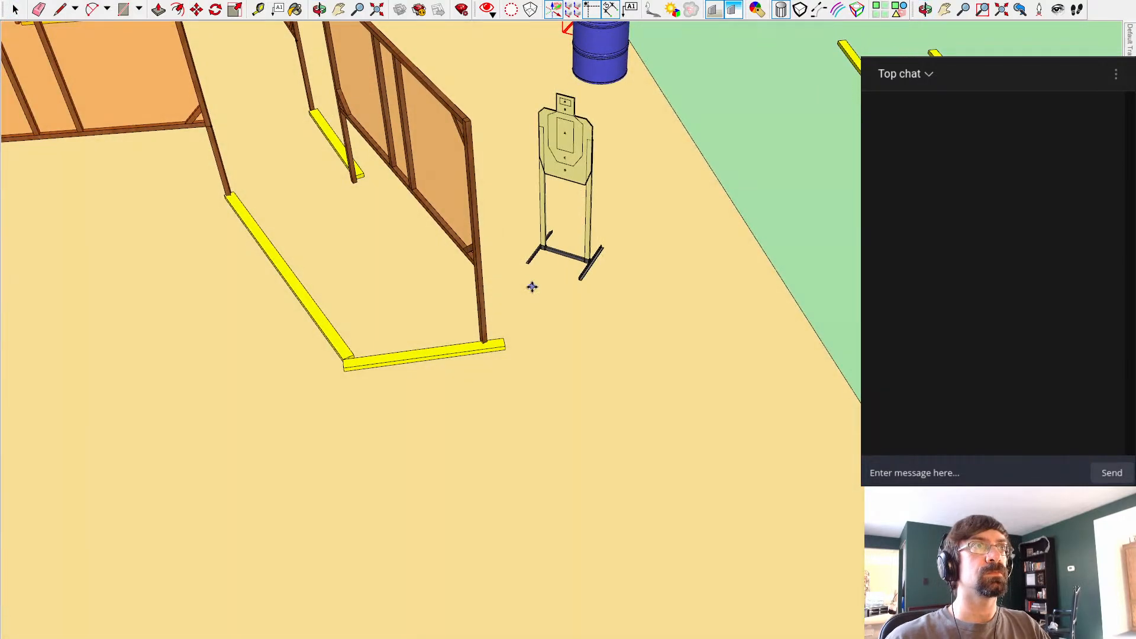
click(665, 299)
key(q)
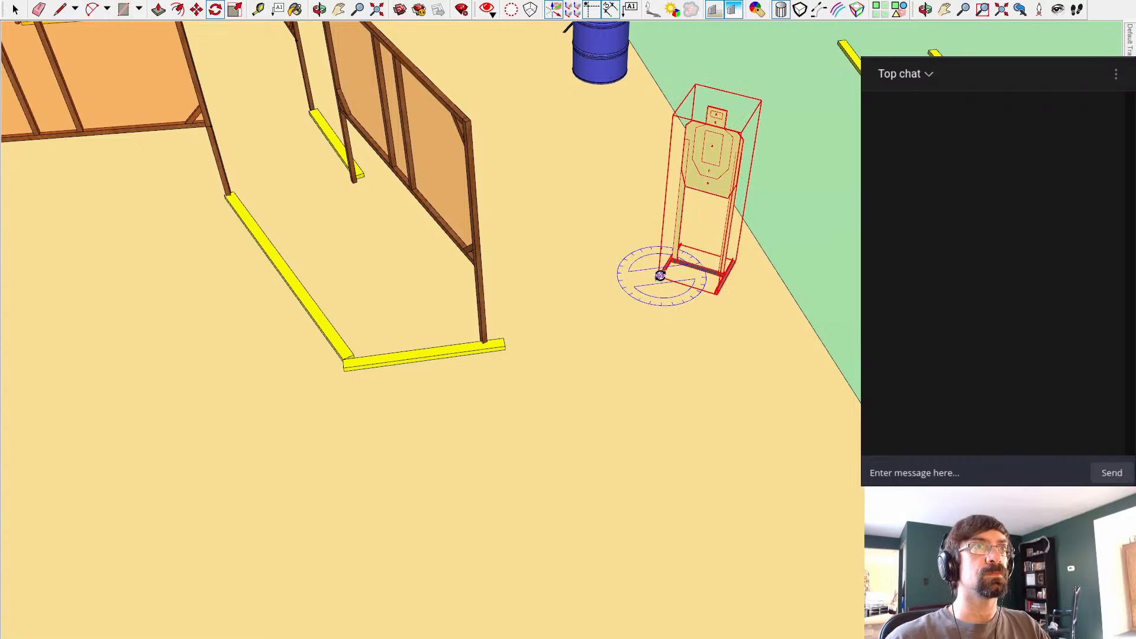
click(832, 359)
click(877, 305)
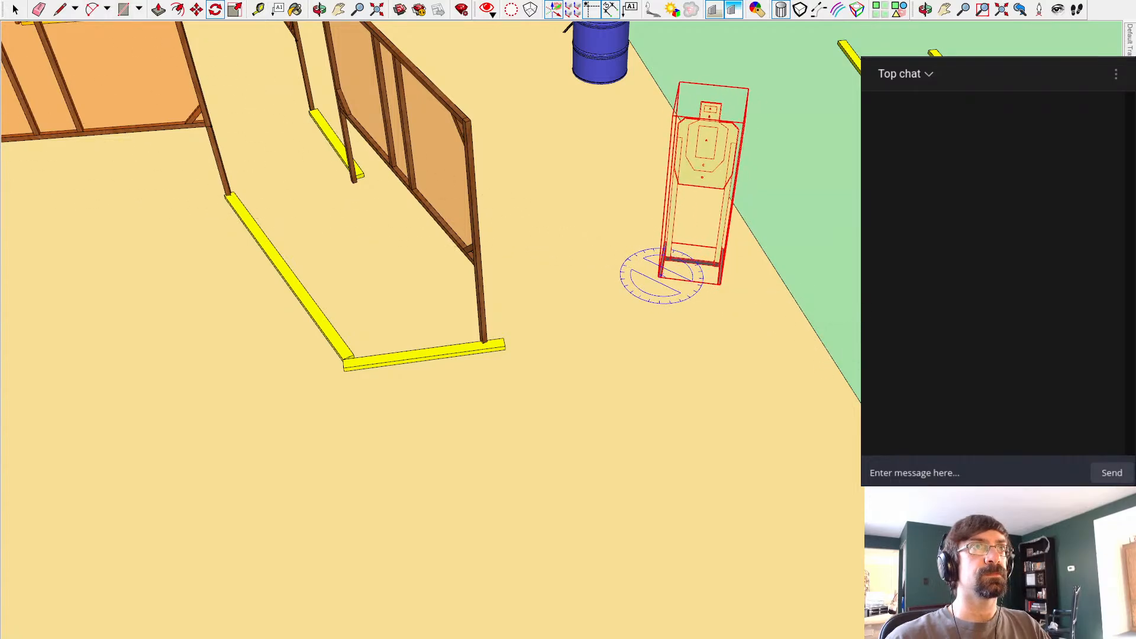
Step: Place another paper target near the bay's left edge beside the front left wall and rotate it toward the shooting area
scroll(498, 360, down, 5)
shift+middle_drag(302, 321, 668, 361)
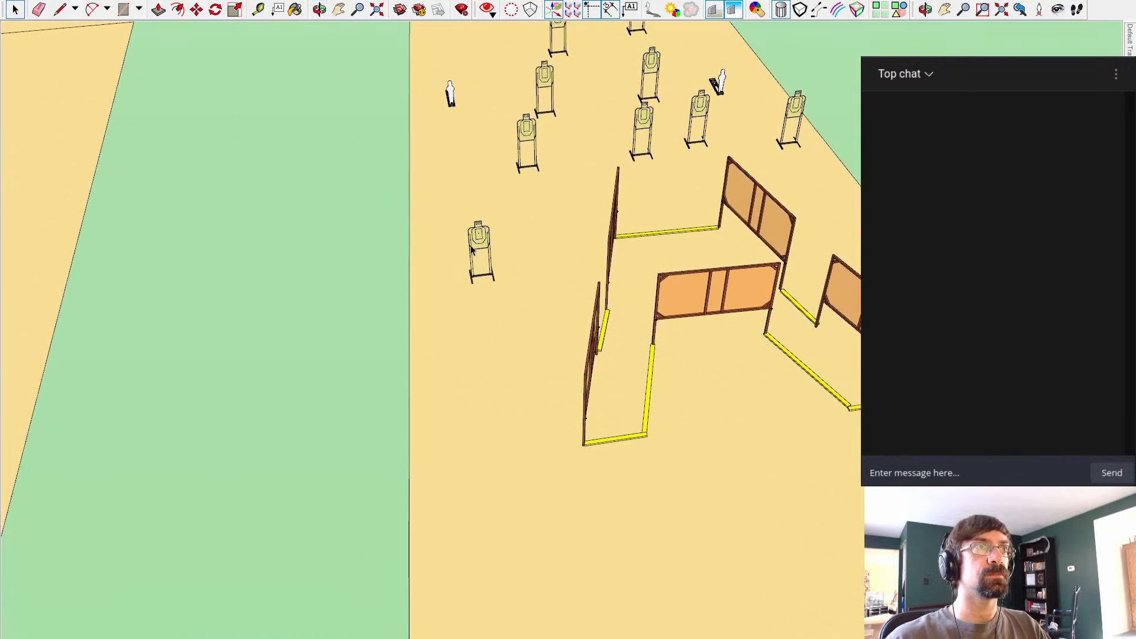
click(451, 443)
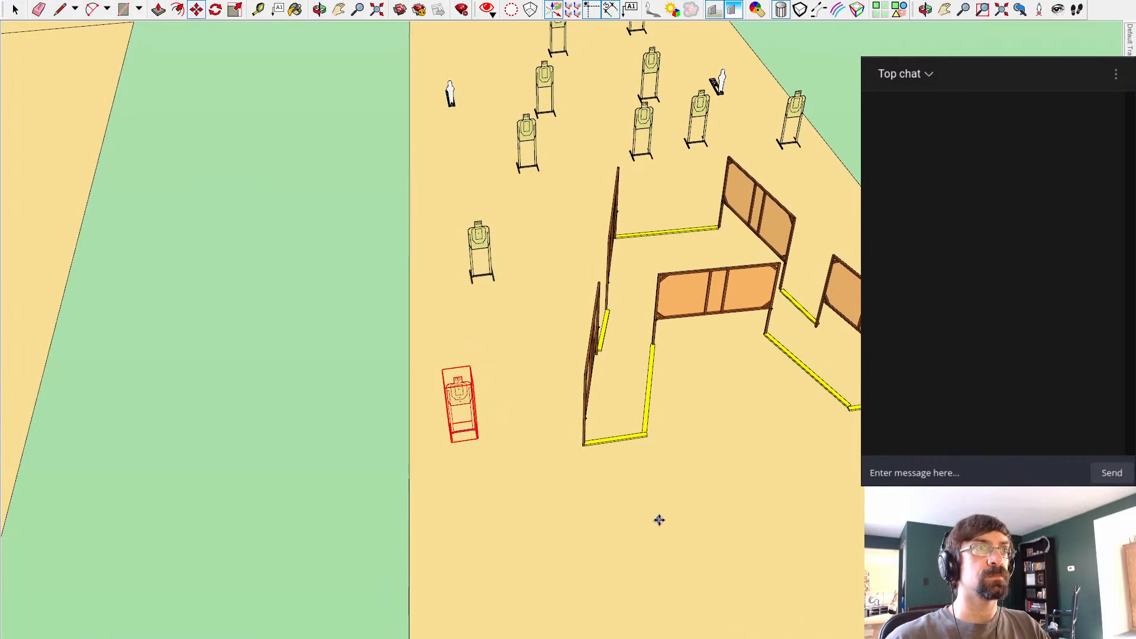
click(735, 416)
click(748, 330)
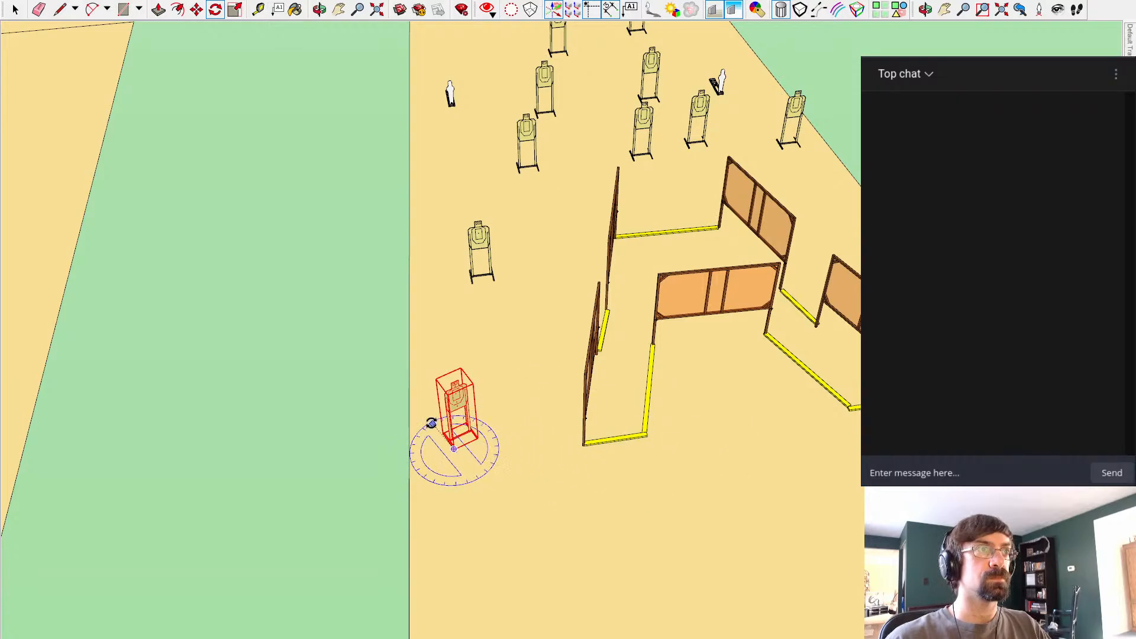
click(455, 448)
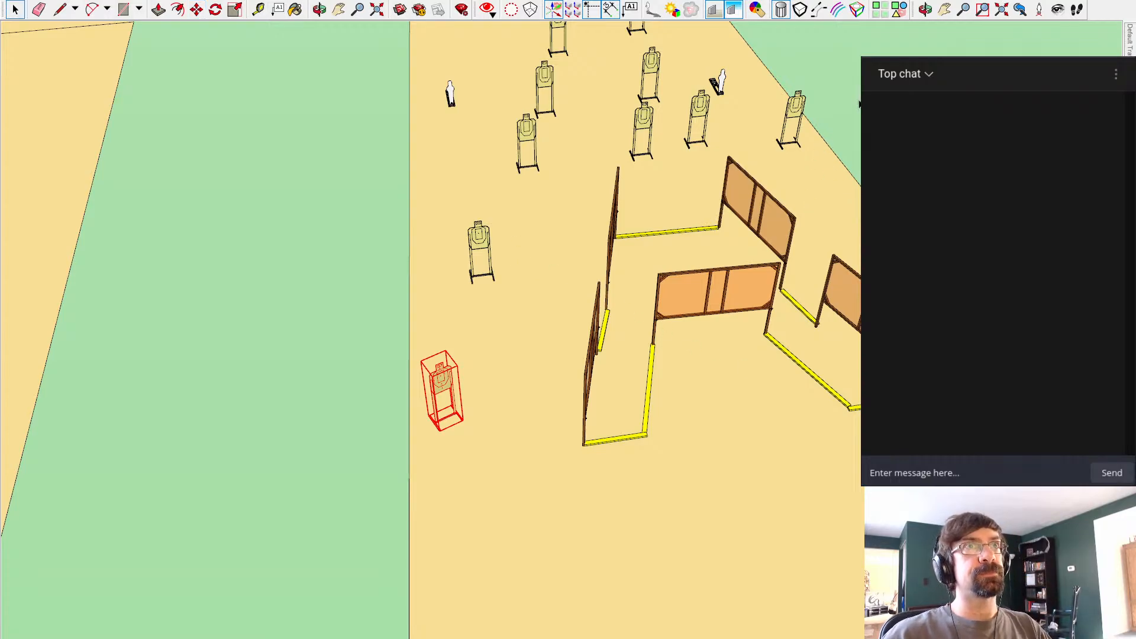
Step: Rotate the mid-bay paper target nearest the right edge to adjust its facing toward the shooting area
click(859, 101)
shift+middle_drag(860, 102, 751, 426)
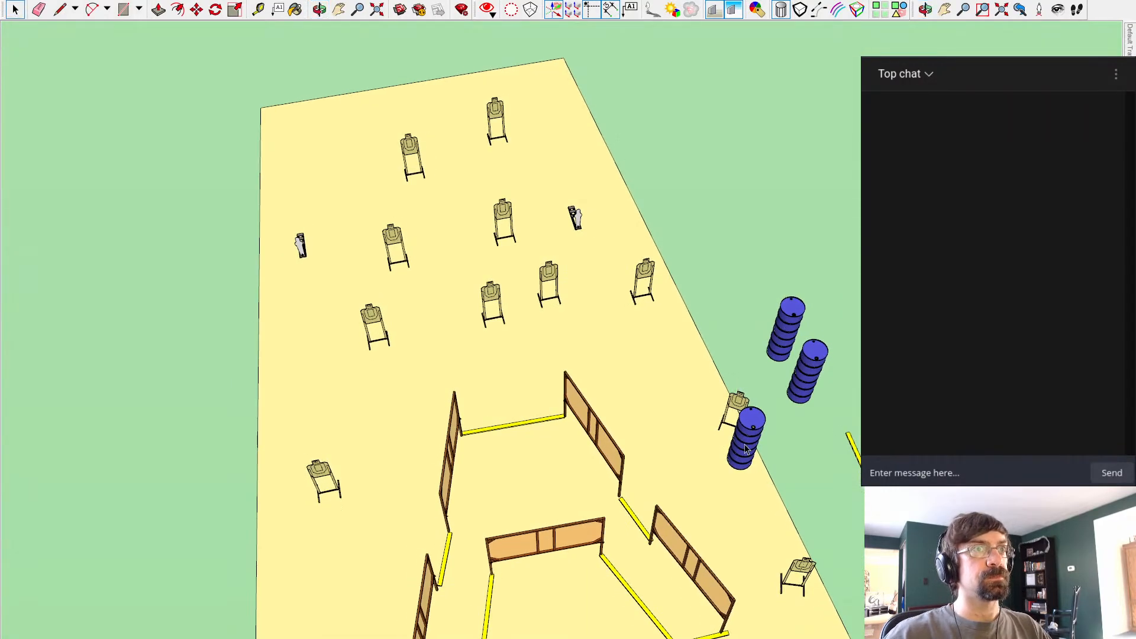
middle_drag(777, 388, 595, 451)
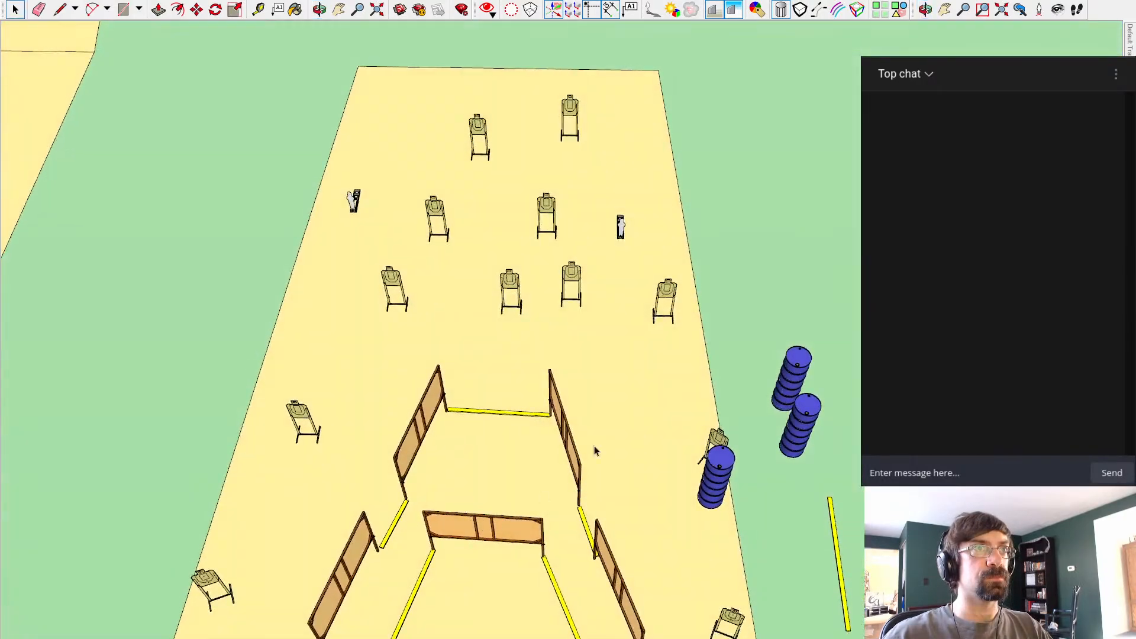
click(674, 319)
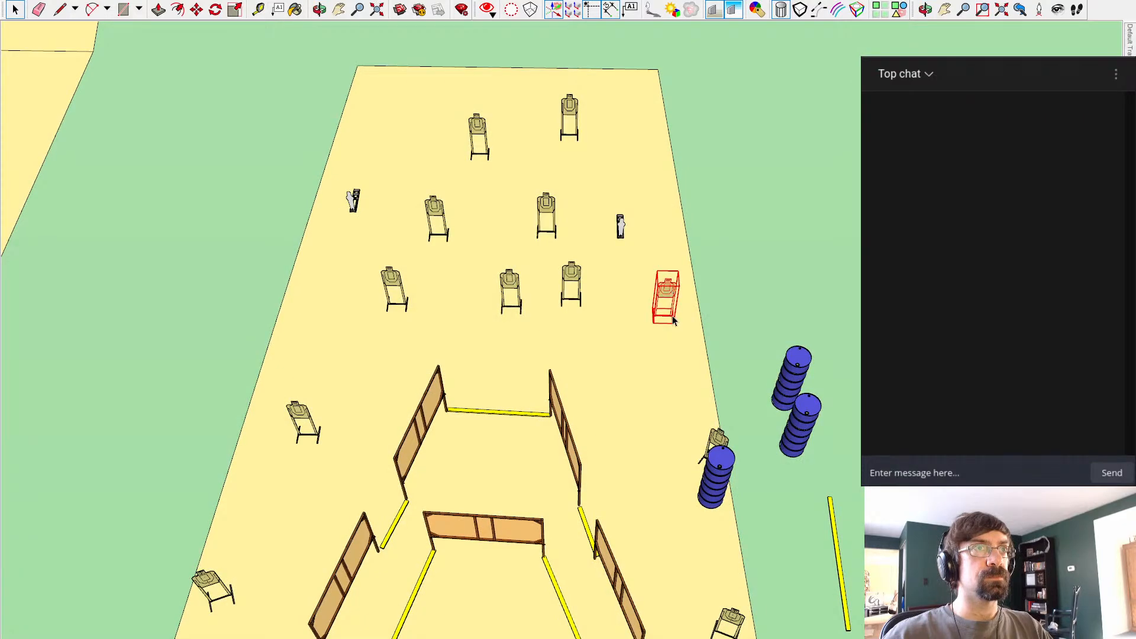
click(819, 320)
click(844, 350)
middle_drag(844, 350, 595, 207)
scroll(748, 535, up, 3)
middle_drag(656, 497, 509, 349)
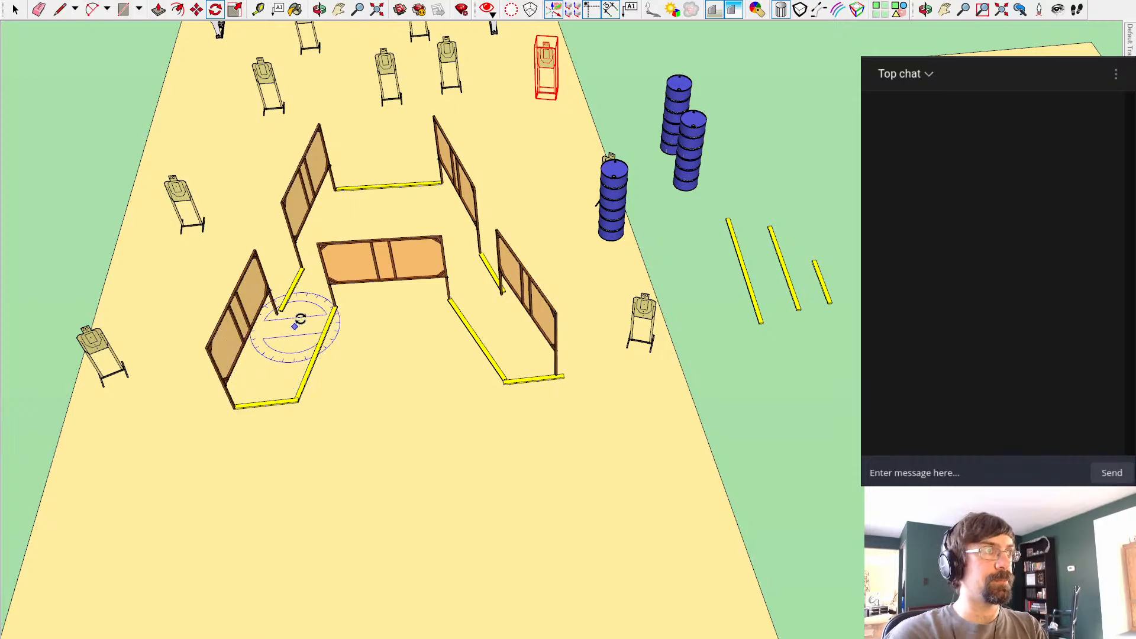
Step: Move the left popper to the bay's back left corner and paste a barrel stack in front of the left rear-wall target
middle_drag(246, 168, 495, 428)
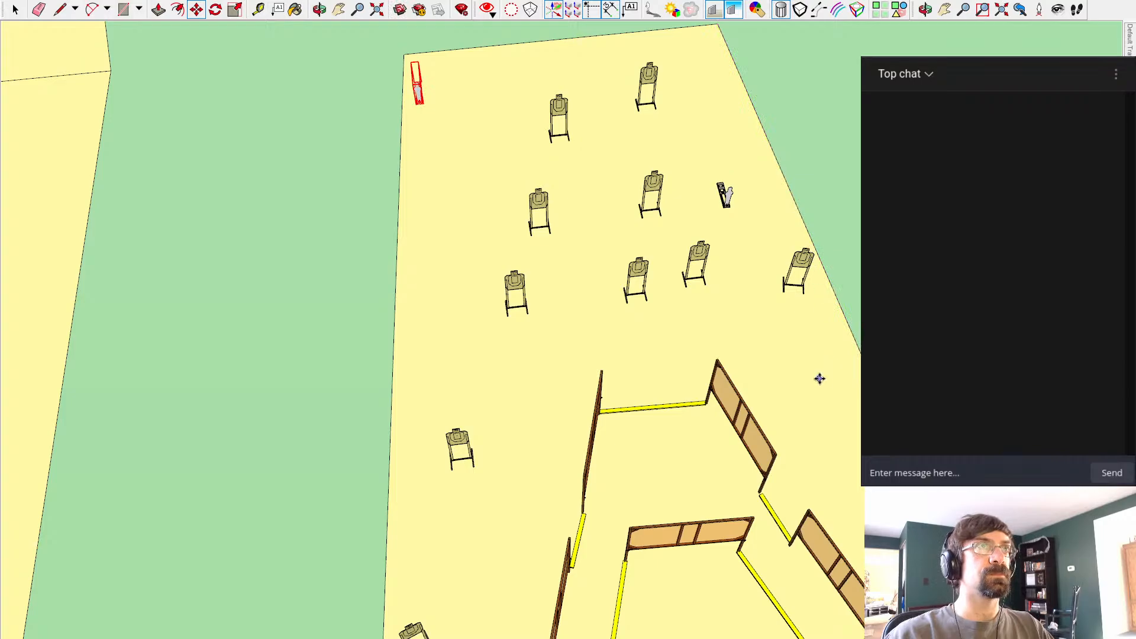
middle_drag(819, 379, 373, 325)
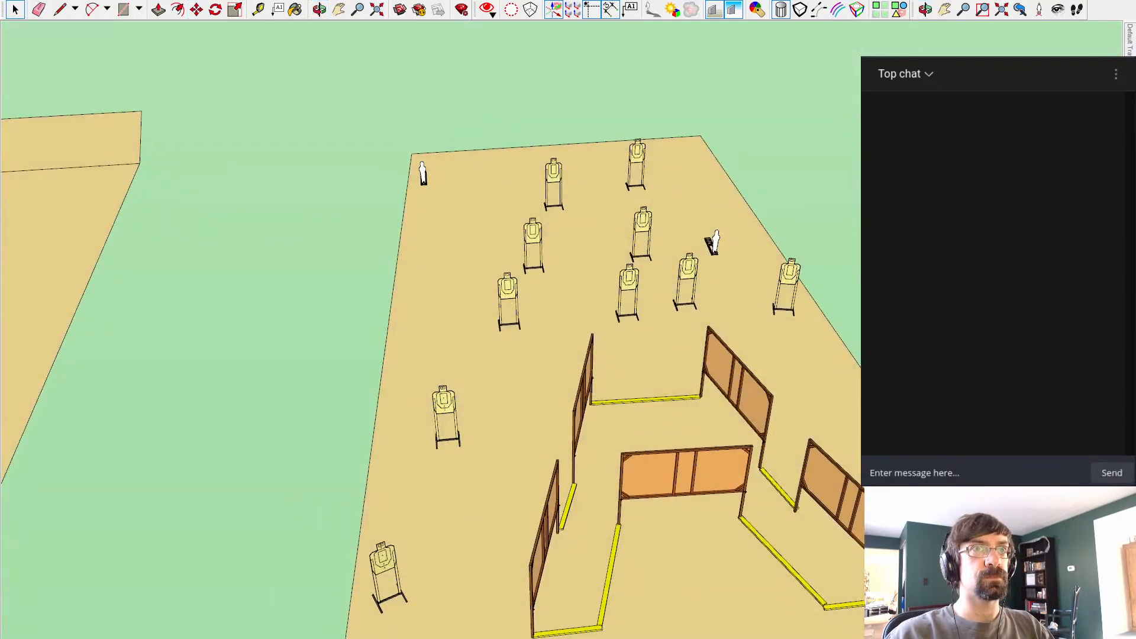
click(424, 479)
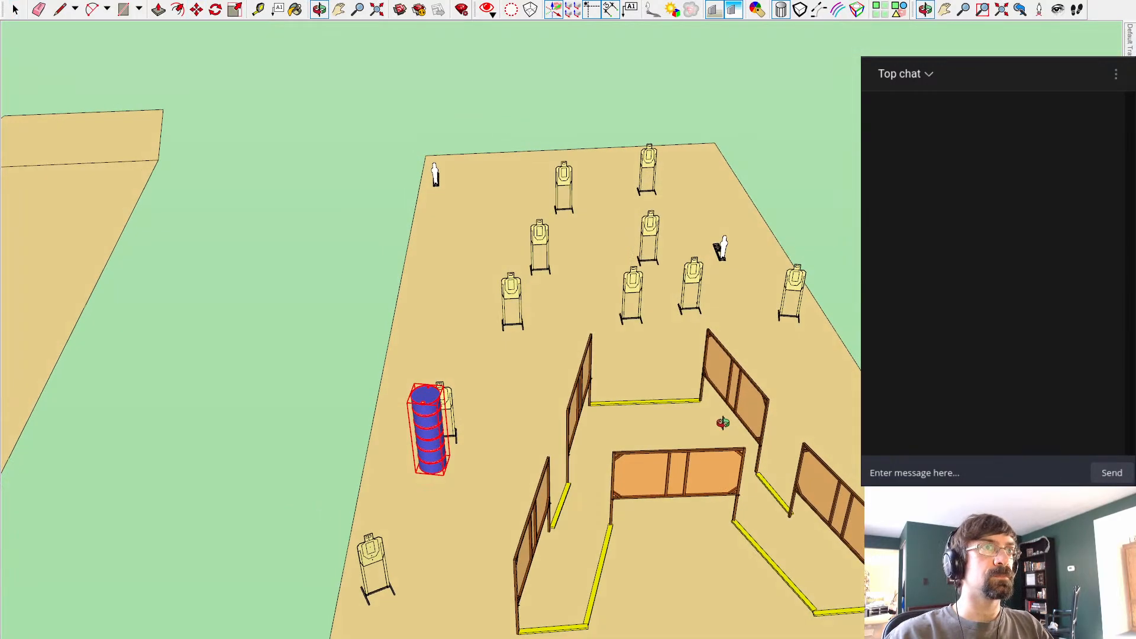
middle_drag(723, 423, 631, 273)
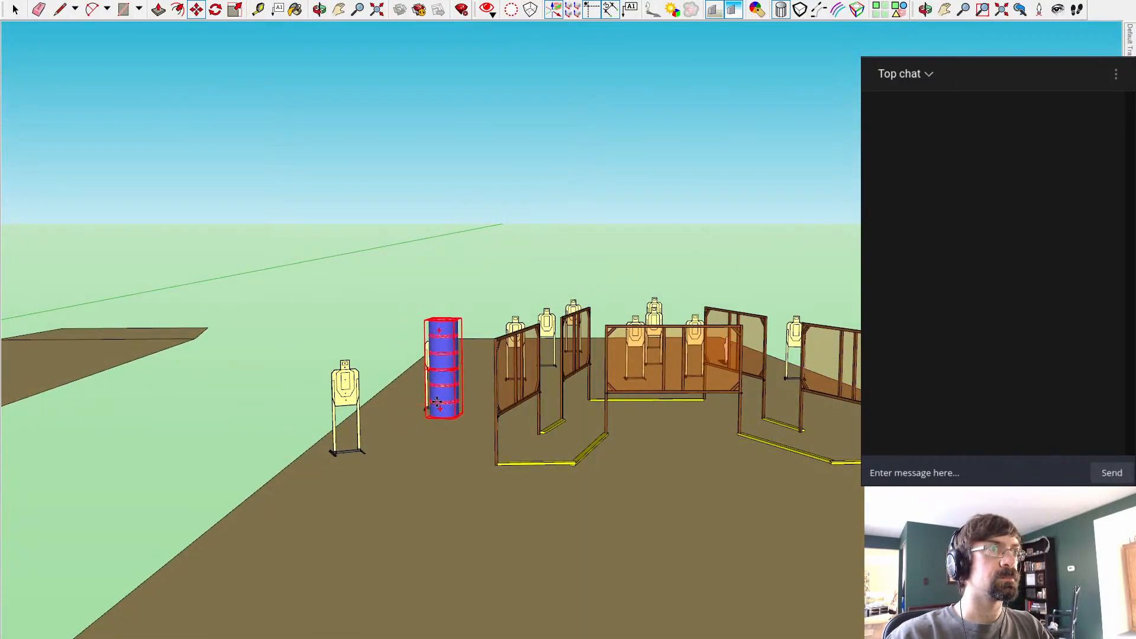
middle_drag(574, 281, 322, 325)
key(space)
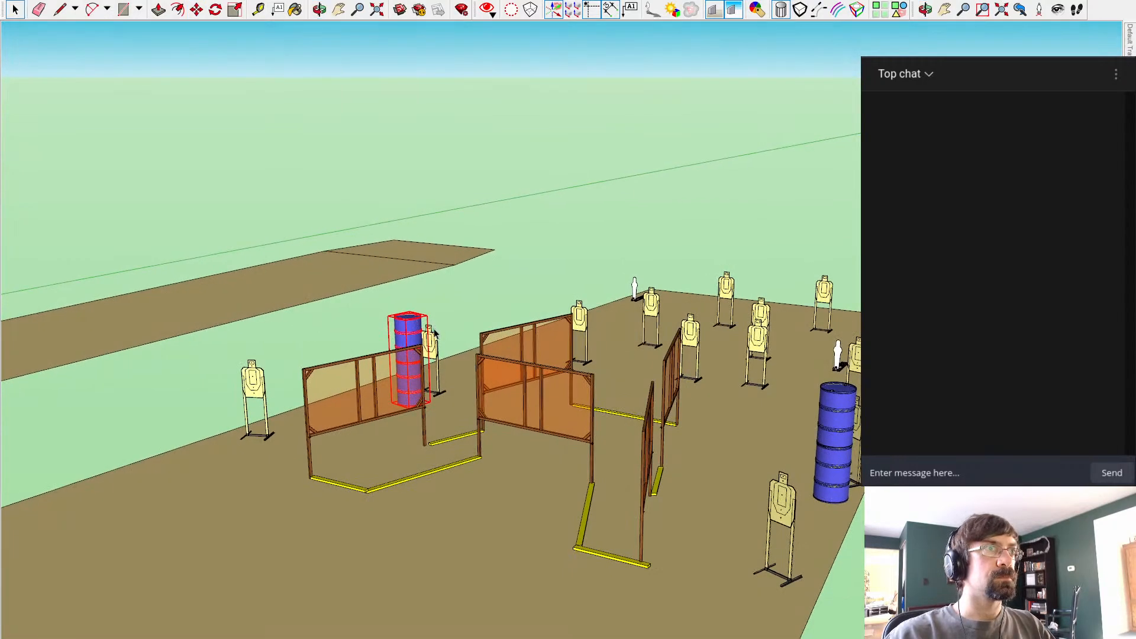
Step: Rotate and shift the paper target behind the left barrel stack so the barrels partly cover it
middle_drag(419, 317, 440, 342)
key(q)
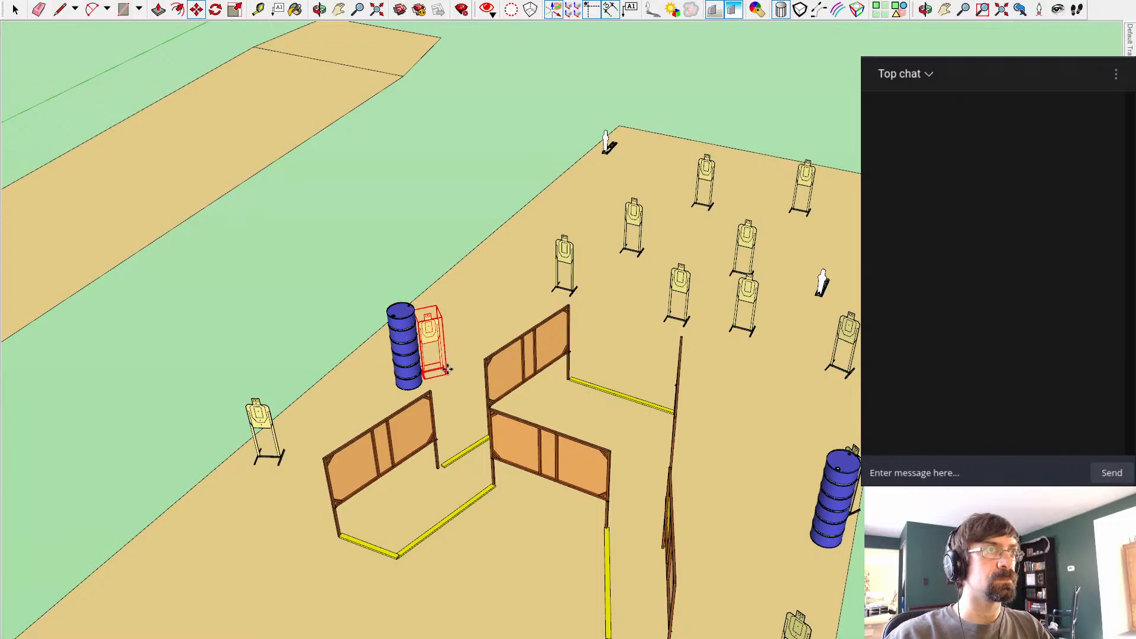
middle_drag(448, 369, 924, 343)
scroll(325, 312, up, 5)
scroll(923, 344, down, 4)
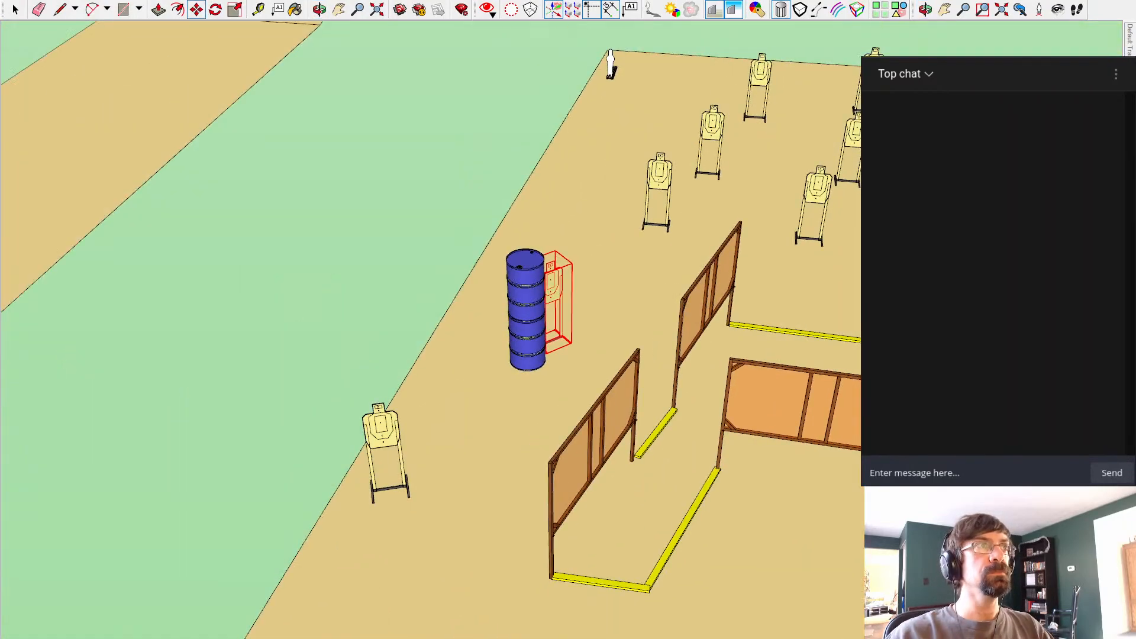
scroll(870, 334, down, 4)
shift+middle_drag(807, 393, 687, 557)
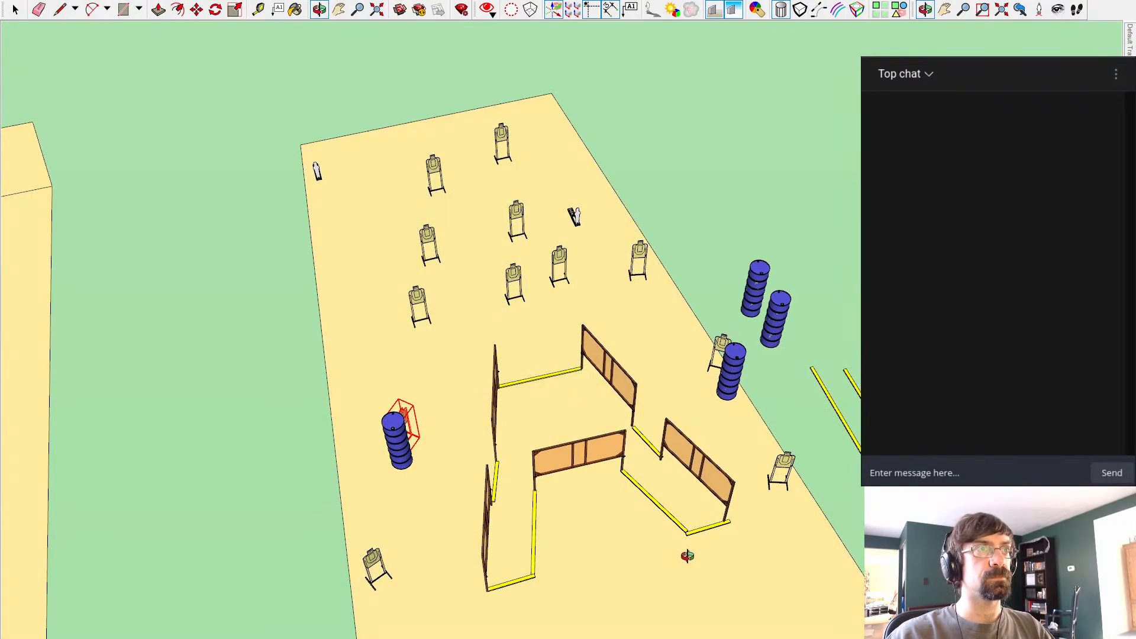
Step: Place a rotated paper target just downrange of the rear right wall's far post
middle_drag(635, 431, 600, 382)
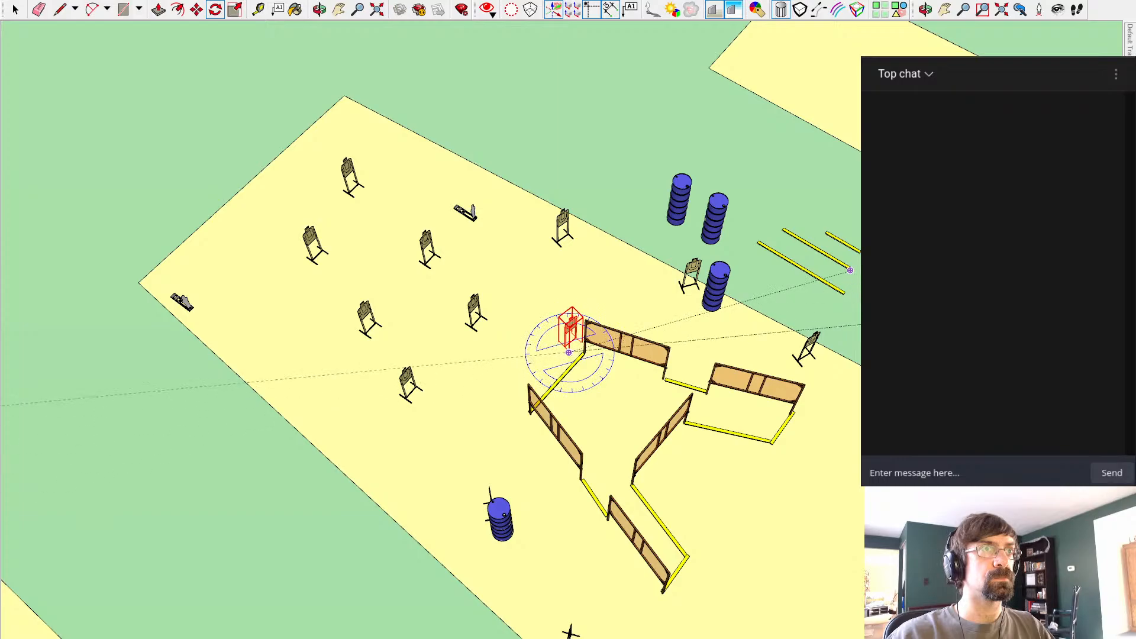
key(m)
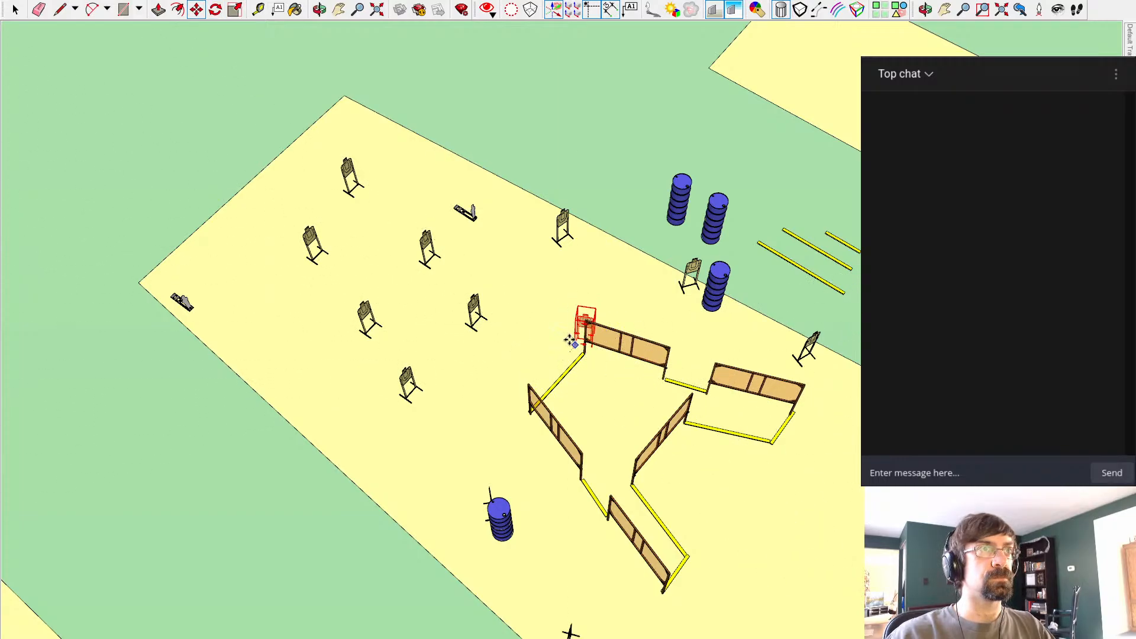
middle_drag(567, 339, 535, 317)
scroll(533, 316, up, 5)
click(525, 300)
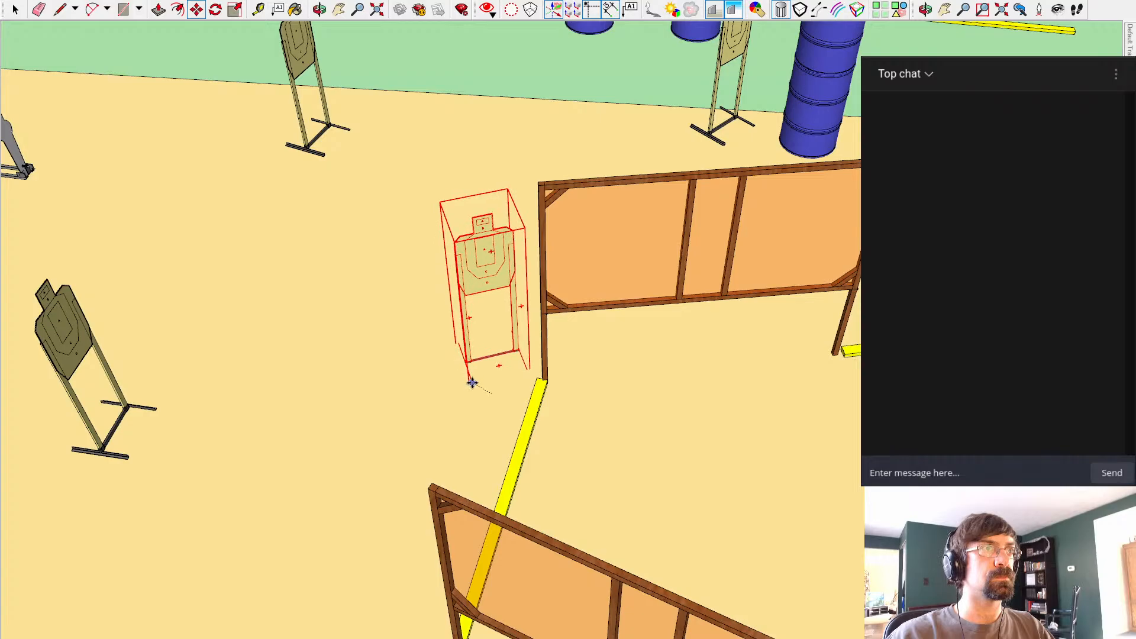
Step: Move the rotated paper target from the rear right wall to the bay's right edge beside the target already standing there
mouse_move(472, 383)
middle_down()
mouse_move(728, 469)
mouse_move(431, 271)
mouse_move(430, 235)
mouse_move(460, 229)
mouse_move(588, 285)
mouse_move(545, 261)
mouse_move(603, 352)
mouse_move(426, 340)
mouse_move(468, 525)
middle_up()
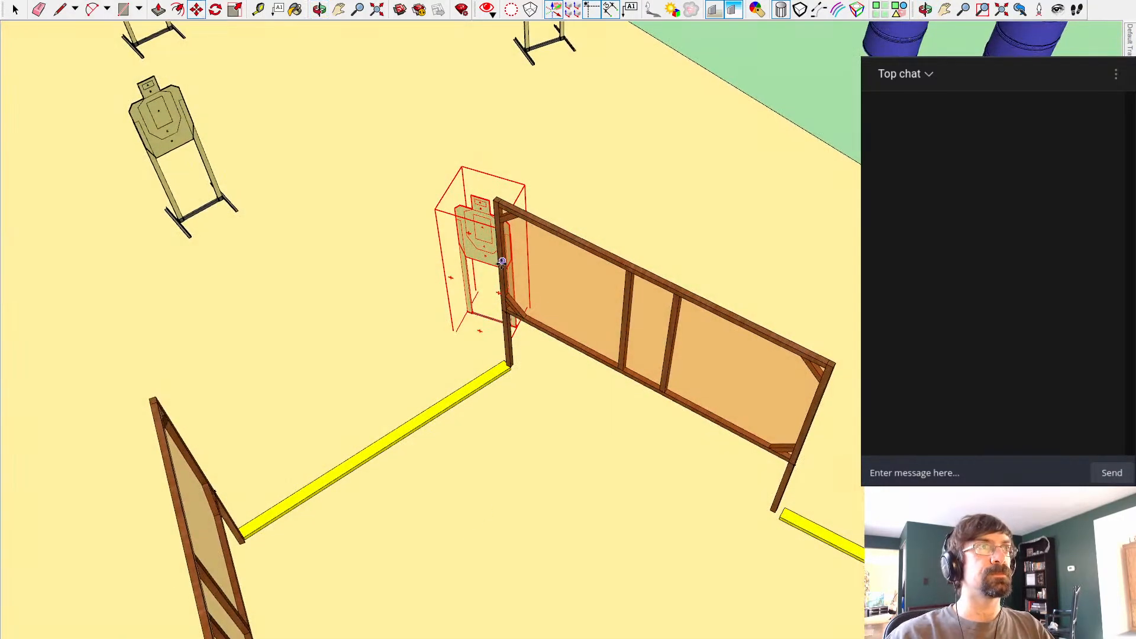
middle_drag(501, 261, 570, 368)
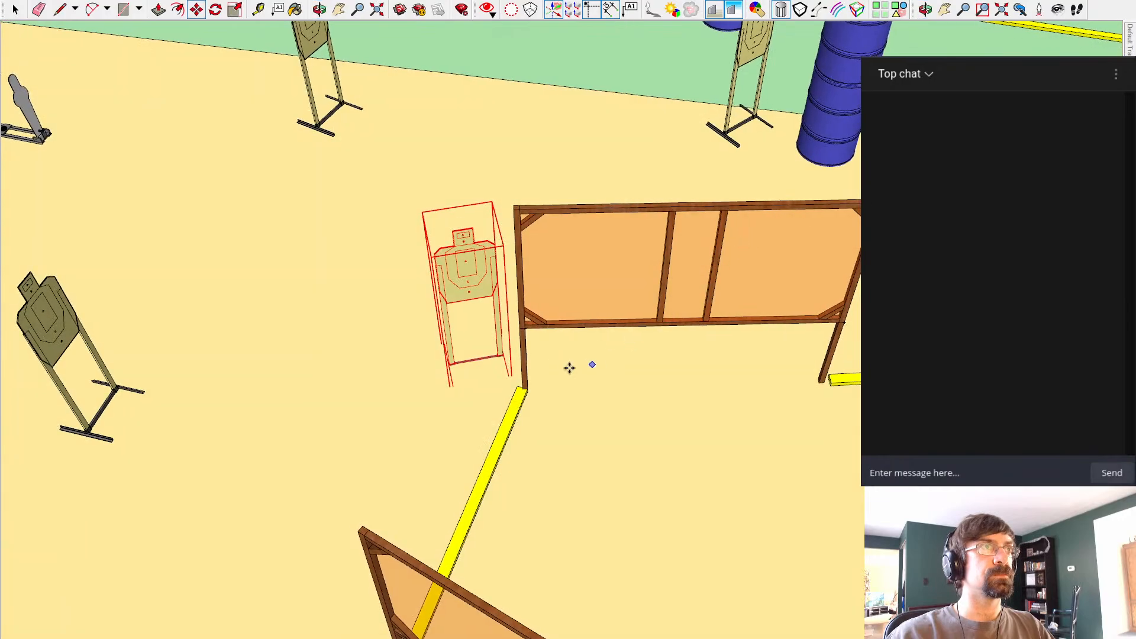
drag(451, 384, 413, 115)
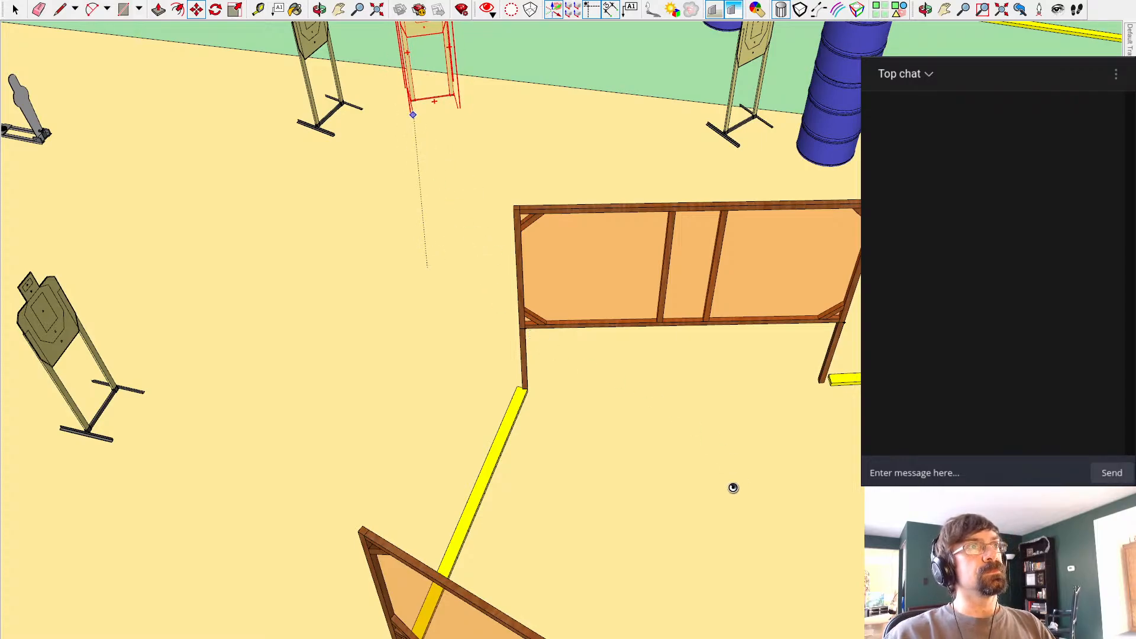
middle_drag(807, 515, 462, 556)
scroll(546, 438, down, 7)
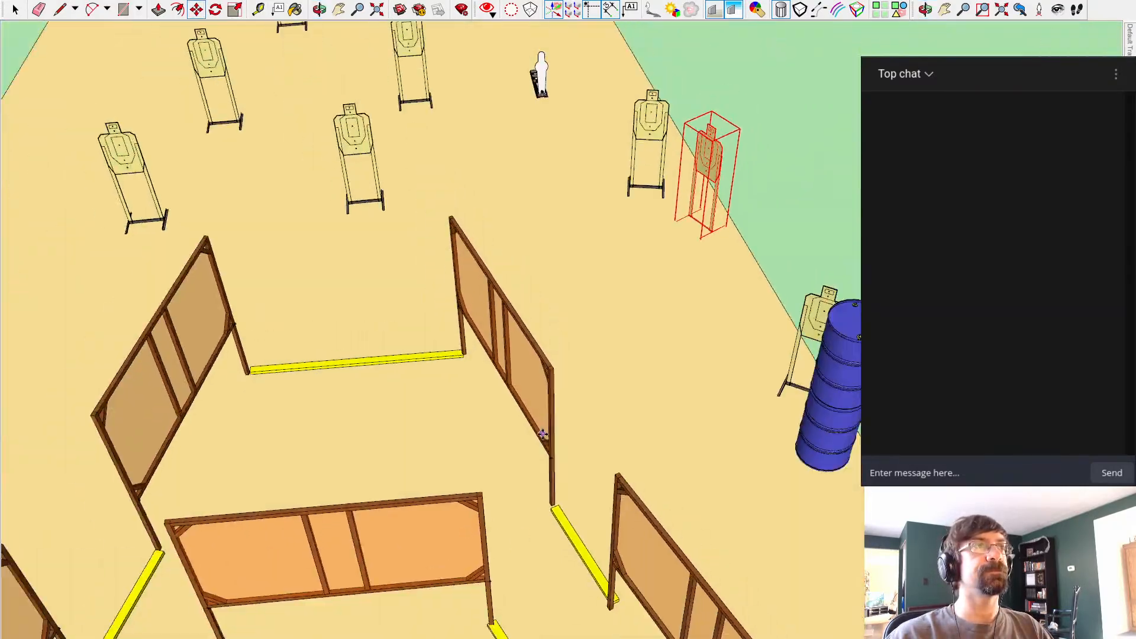
Step: Paste copies of the spare barrel stack in front of the back left paper target and beside the paper target near the bay's center
shift+middle_drag(530, 184, 421, 313)
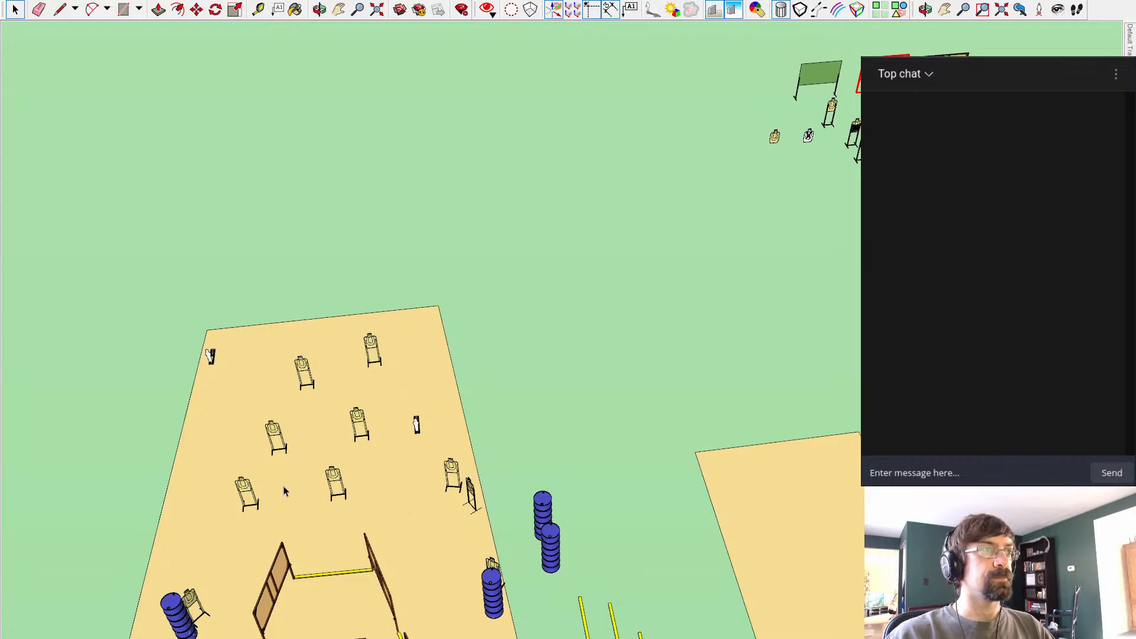
middle_drag(310, 523, 326, 441)
shift+middle_drag(487, 354, 551, 245)
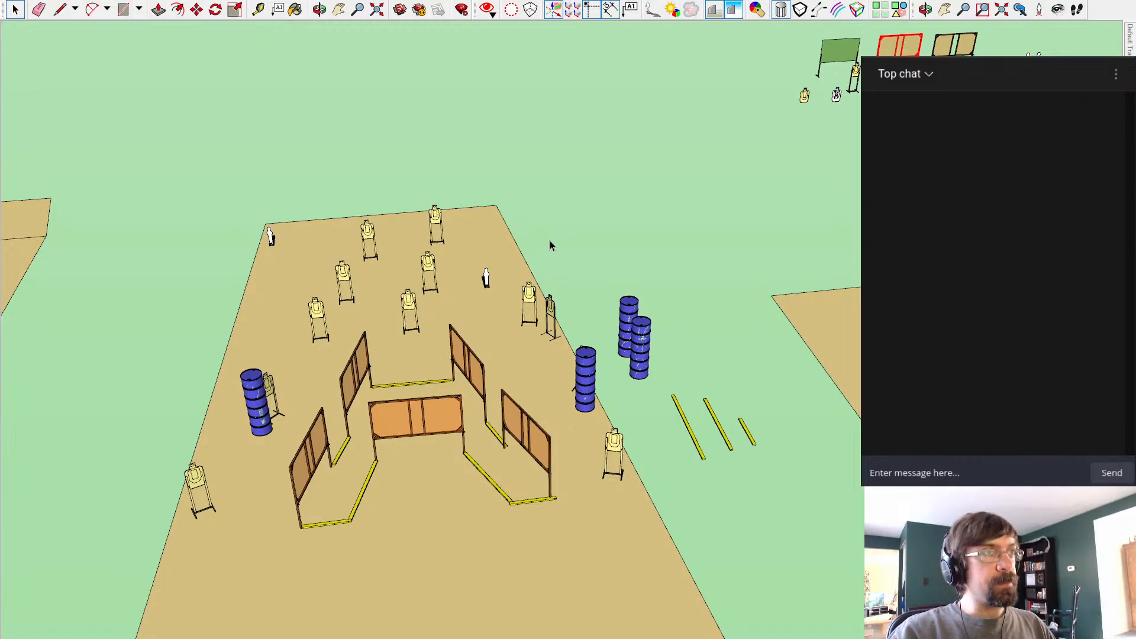
click(623, 340)
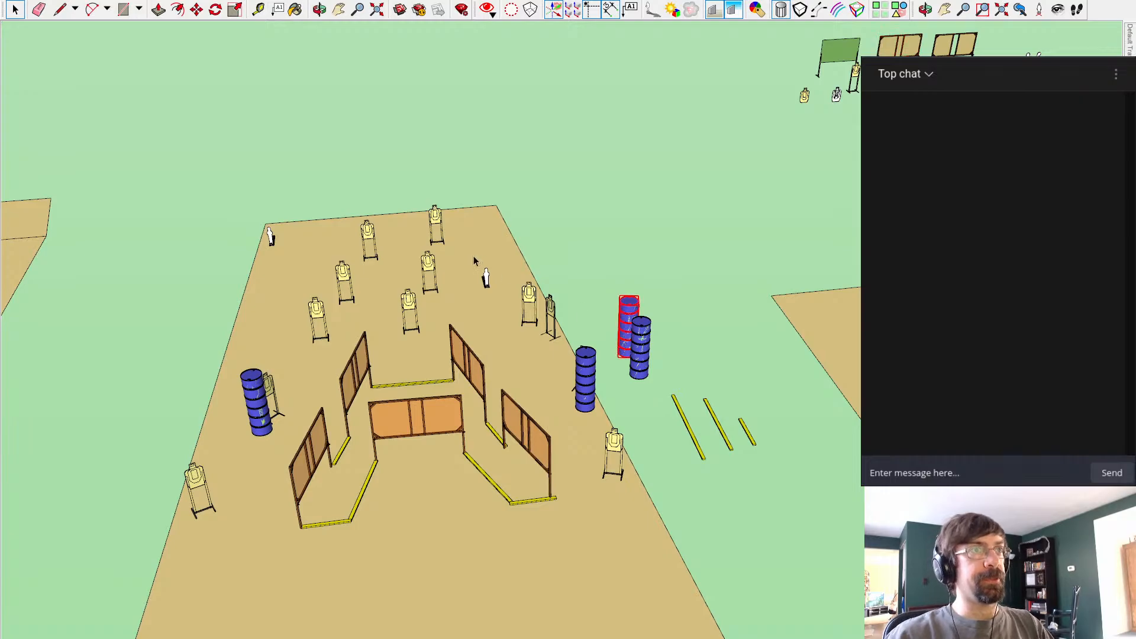
shift+middle_drag(416, 248, 444, 348)
scroll(430, 411, up, 5)
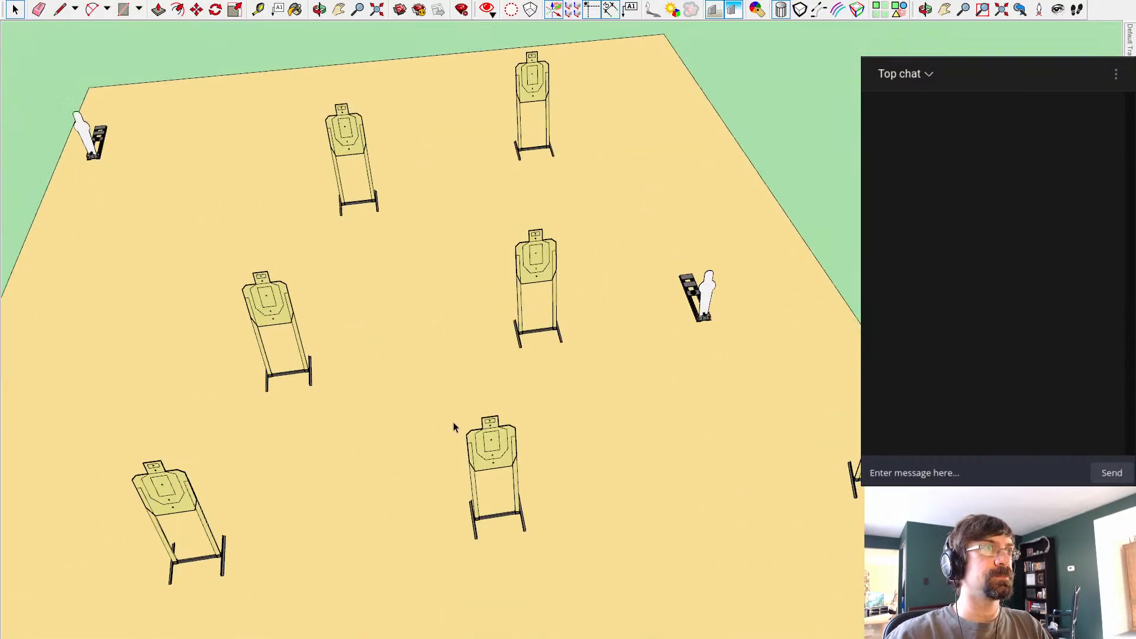
scroll(410, 380, down, 5)
key(ctrl+v)
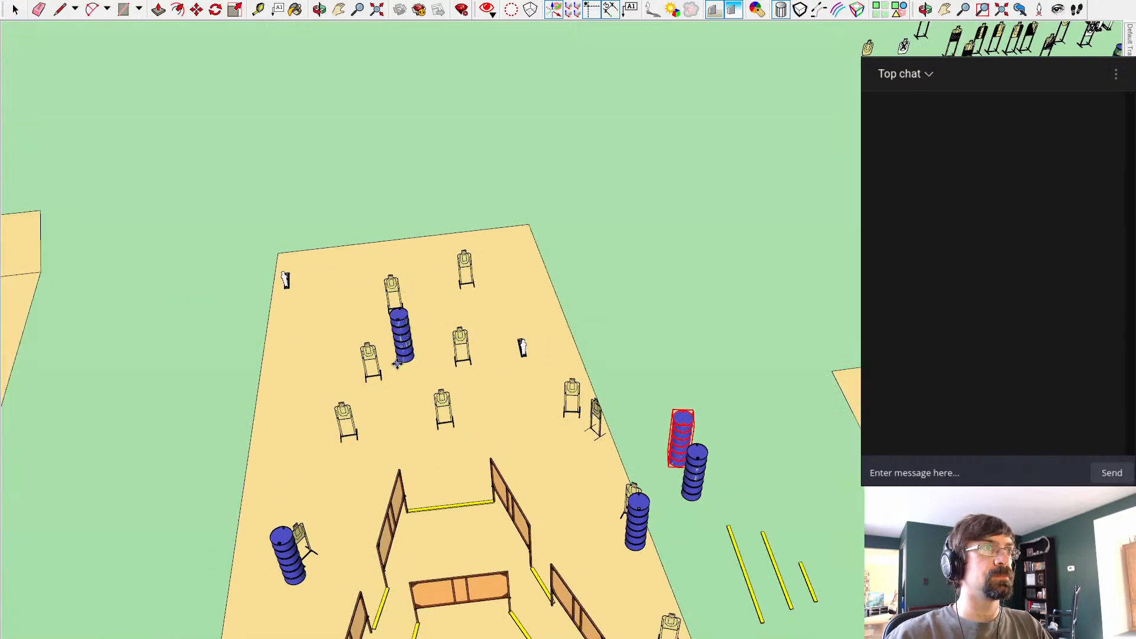
click(471, 392)
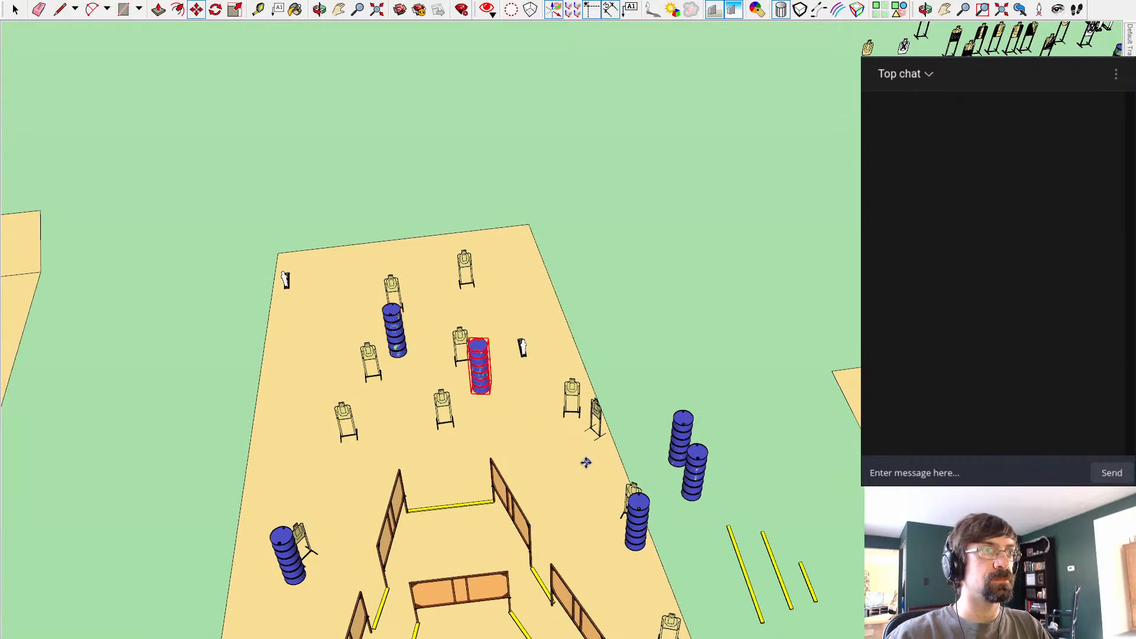
Step: Paste another barrel stack in front of the angled paper target on the bay's right edge
middle_drag(585, 462, 635, 430)
key(ctrl+v)
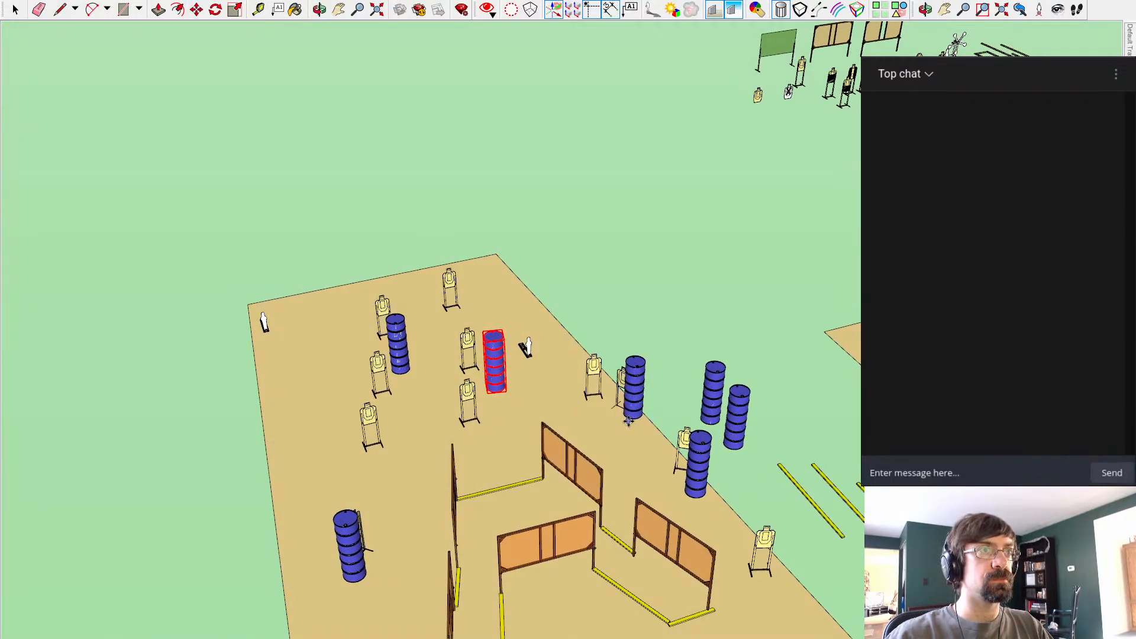
click(626, 432)
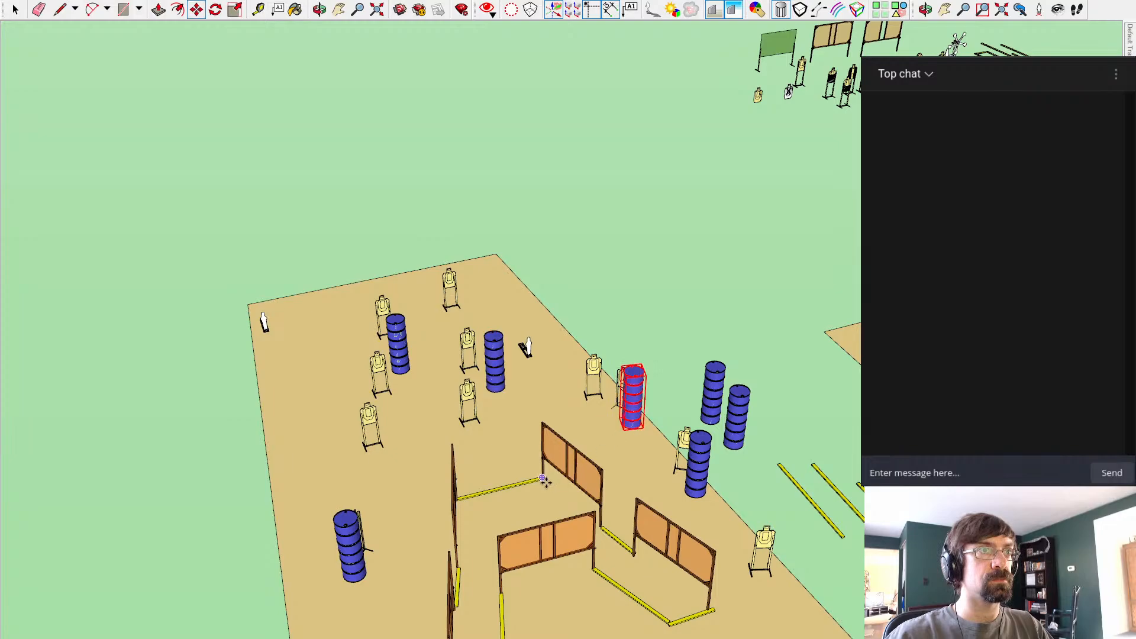
Step: Examine how the barrel stacks and walls screen the targets, viewing the bay from low, side and shooting-area angles
middle_drag(627, 431, 552, 314)
scroll(676, 255, up, 5)
scroll(675, 255, down, 10)
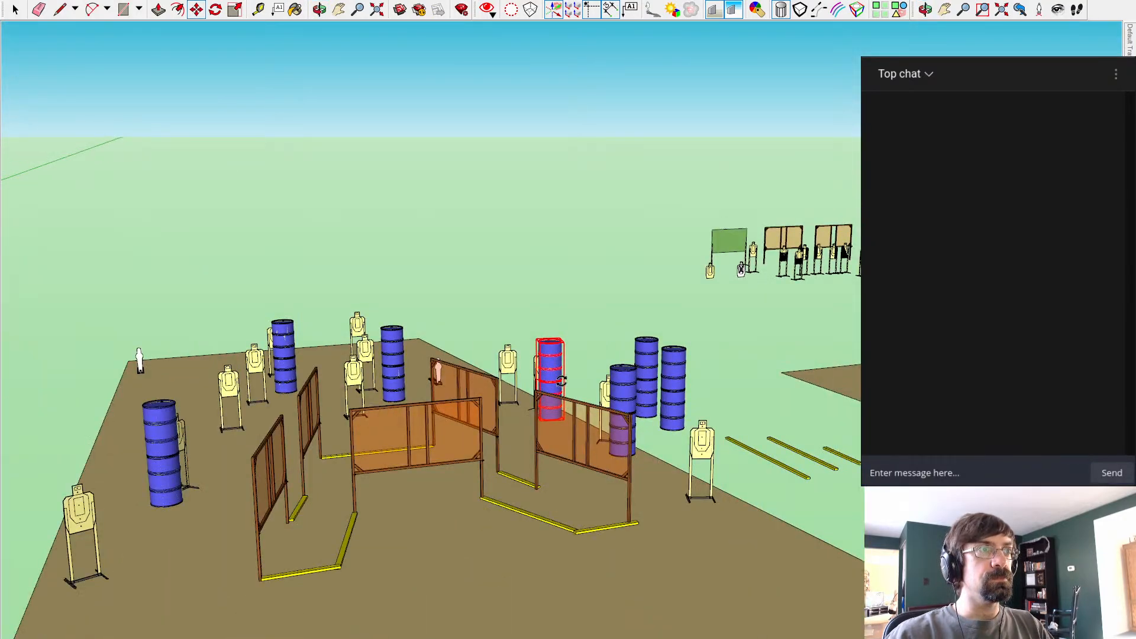
scroll(538, 444, up, 8)
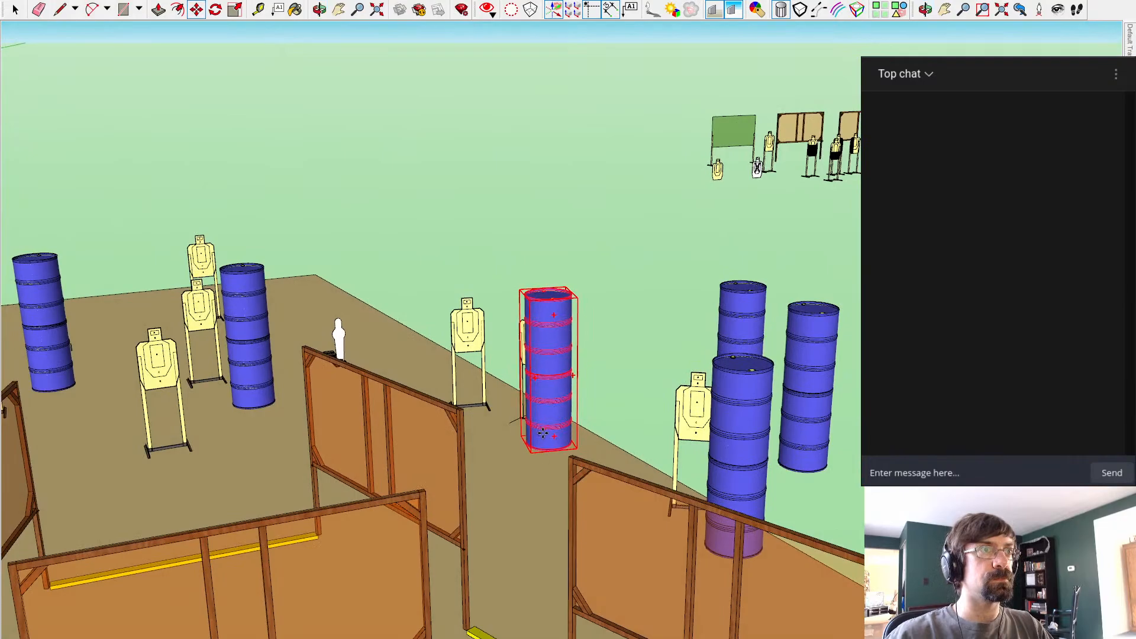
mouse_move(539, 433)
middle_down()
mouse_move(584, 375)
mouse_move(663, 389)
mouse_move(585, 484)
mouse_move(414, 477)
mouse_move(330, 599)
middle_up()
scroll(332, 598, down, 3)
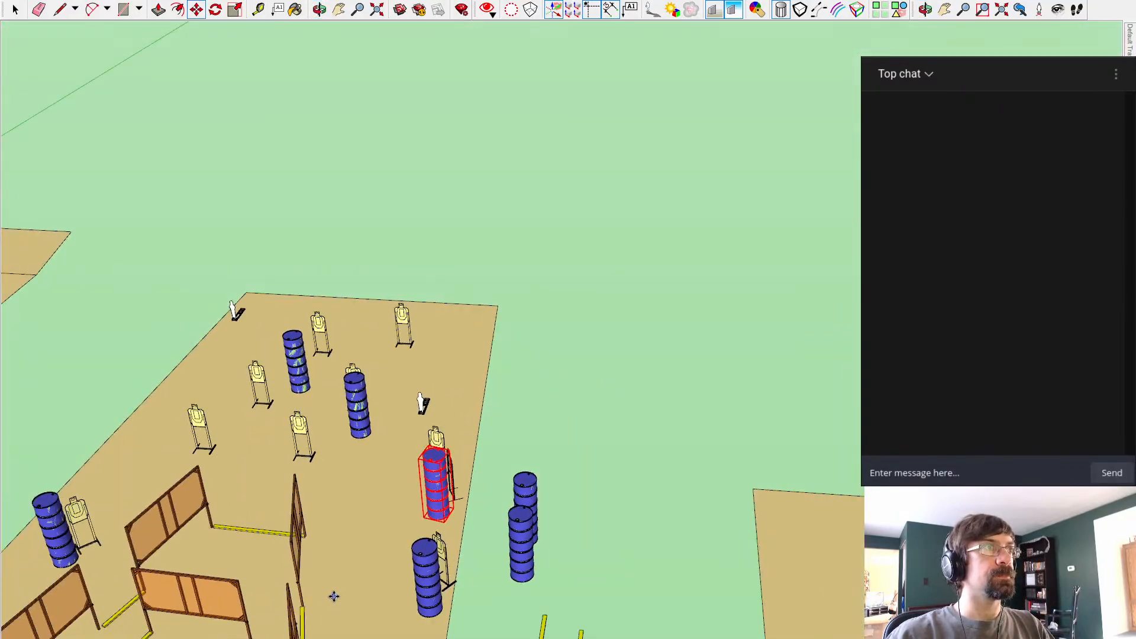
mouse_move(171, 411)
middle_down()
mouse_move(385, 363)
mouse_move(454, 376)
mouse_move(454, 334)
mouse_move(457, 398)
mouse_move(521, 385)
mouse_move(583, 312)
mouse_move(649, 304)
mouse_move(503, 449)
mouse_move(470, 457)
middle_up()
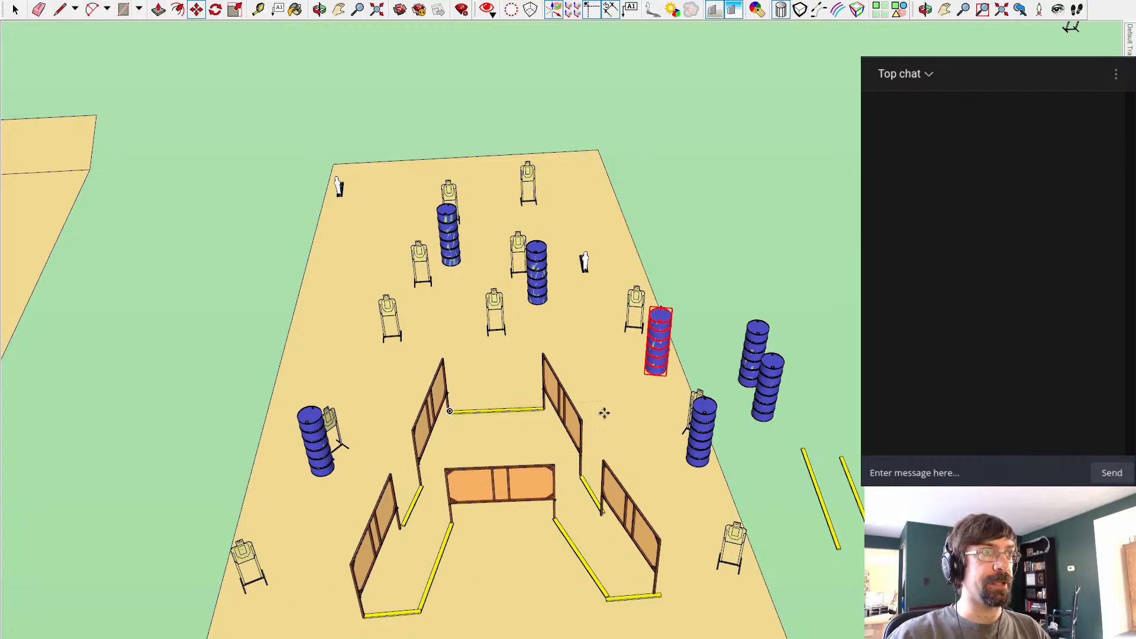
middle_drag(663, 547, 266, 355)
scroll(272, 358, up, 6)
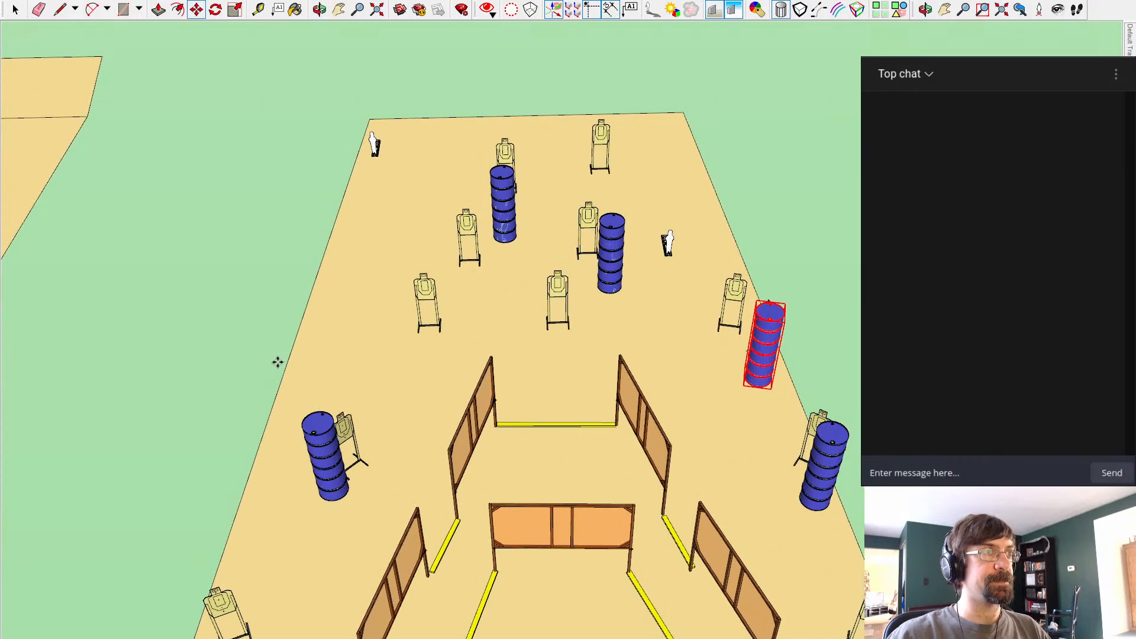
scroll(408, 430, down, 5)
middle_drag(409, 439, 465, 274)
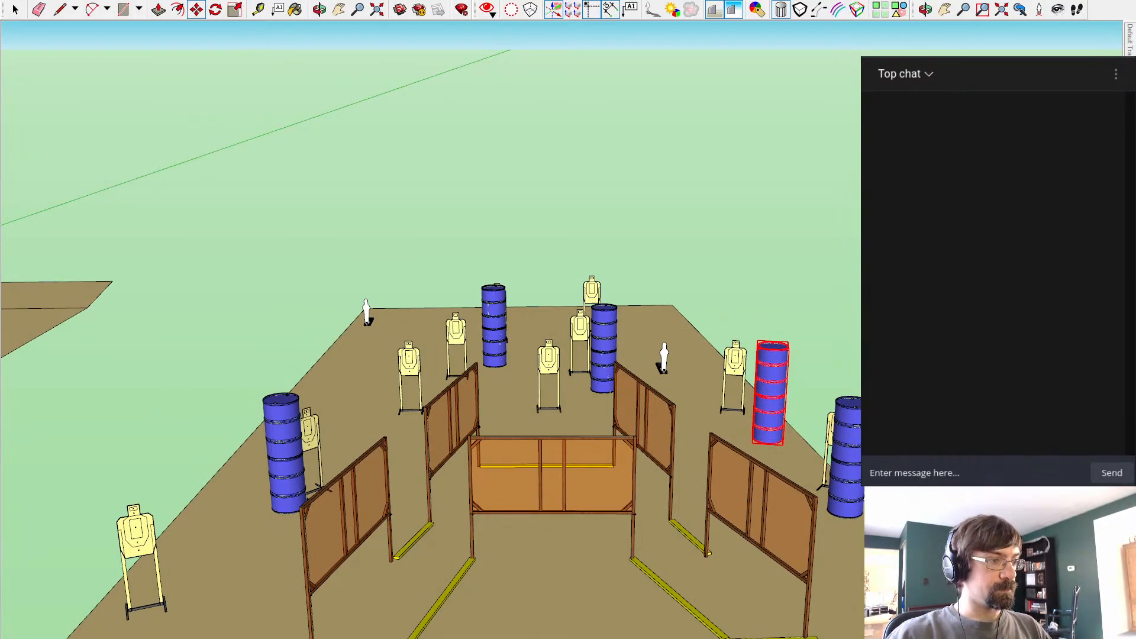
middle_drag(438, 348, 393, 467)
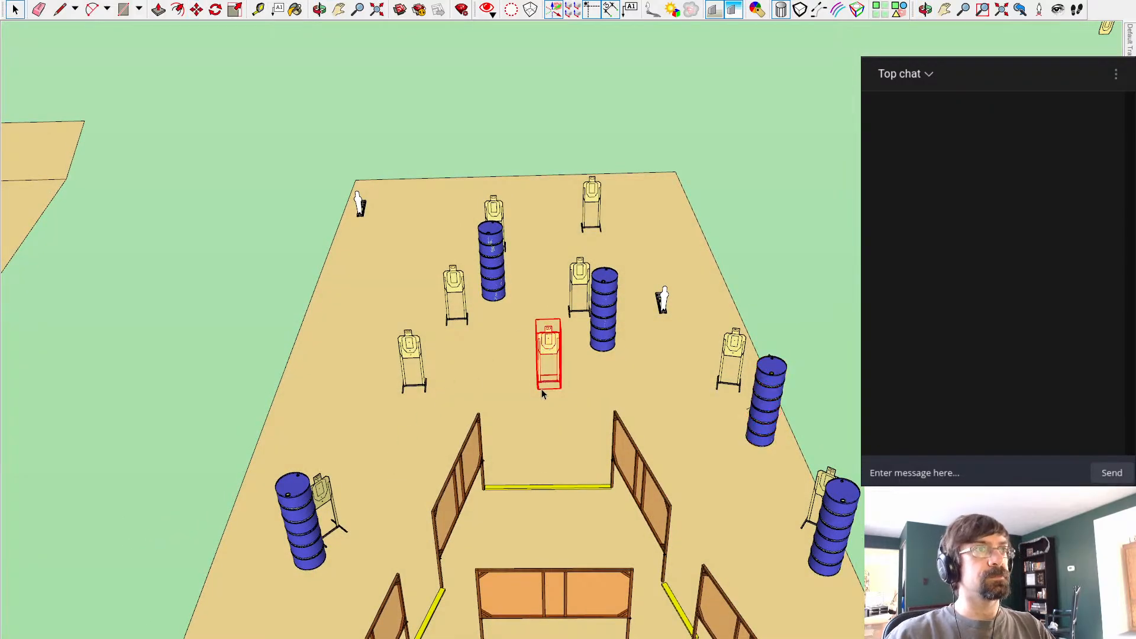
Step: Measure from the right popper to the rear yellow strip and move the popper farther back in the bay
middle_drag(527, 389, 637, 449)
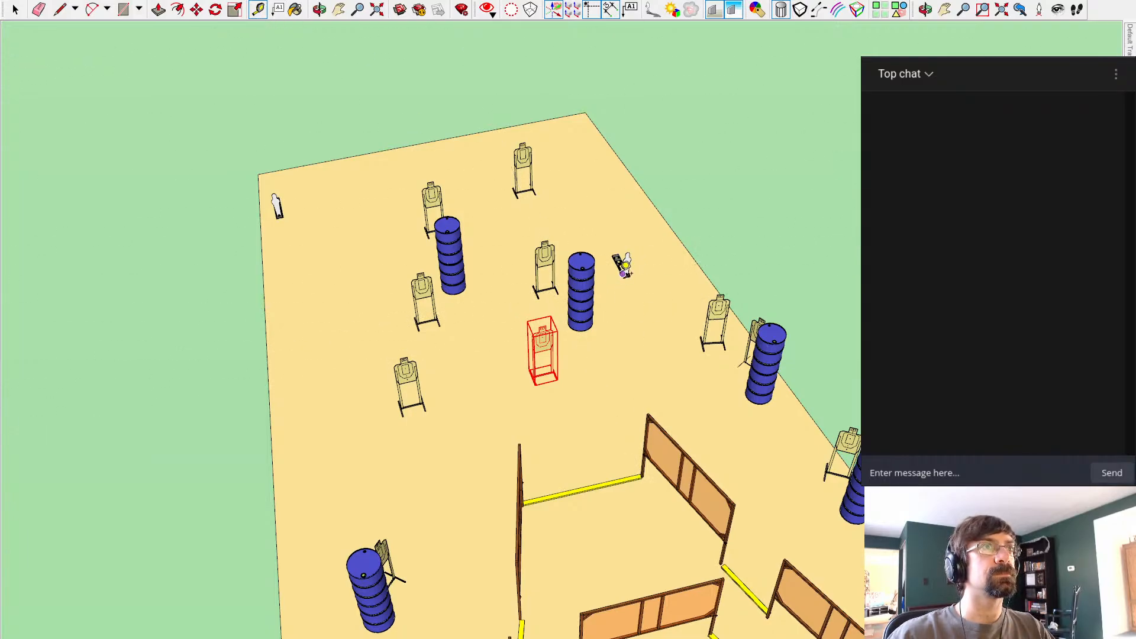
click(624, 278)
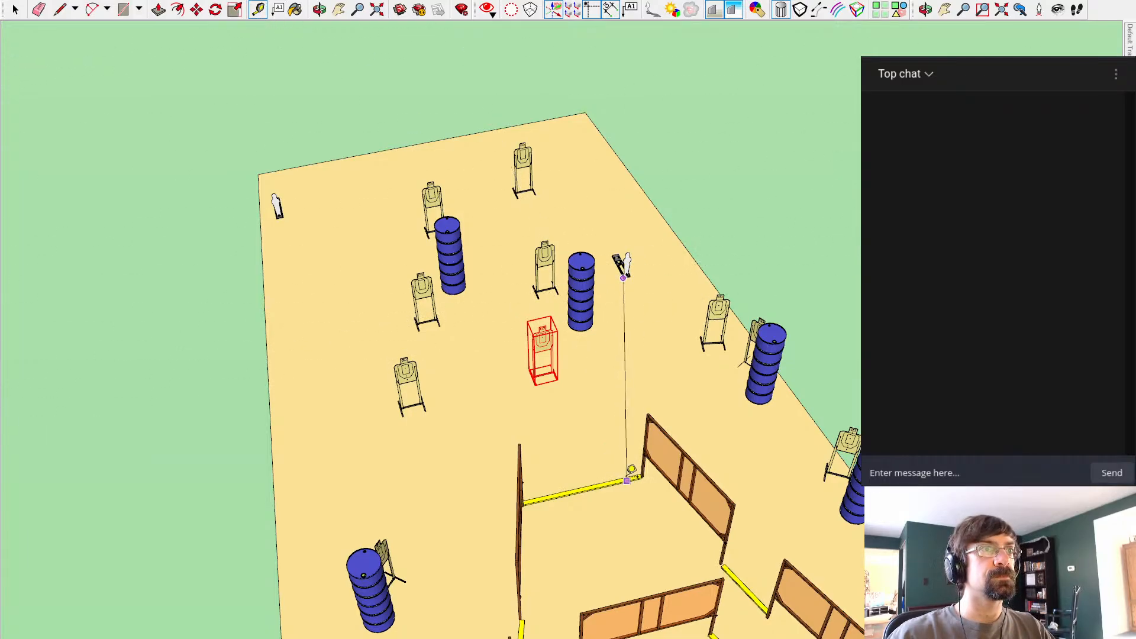
click(627, 276)
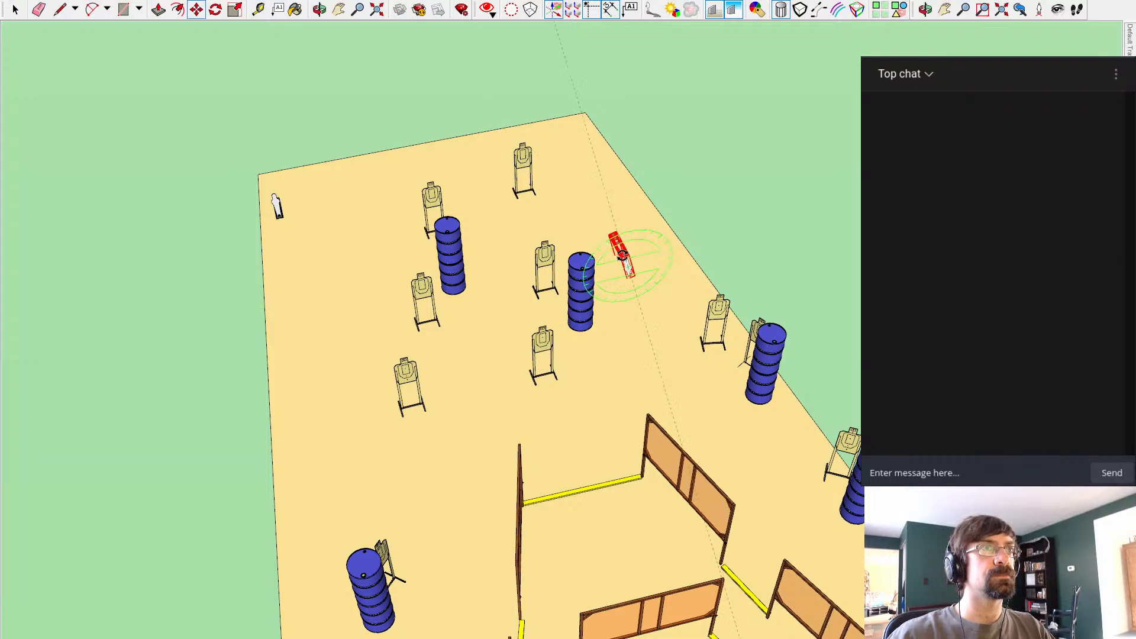
key(space)
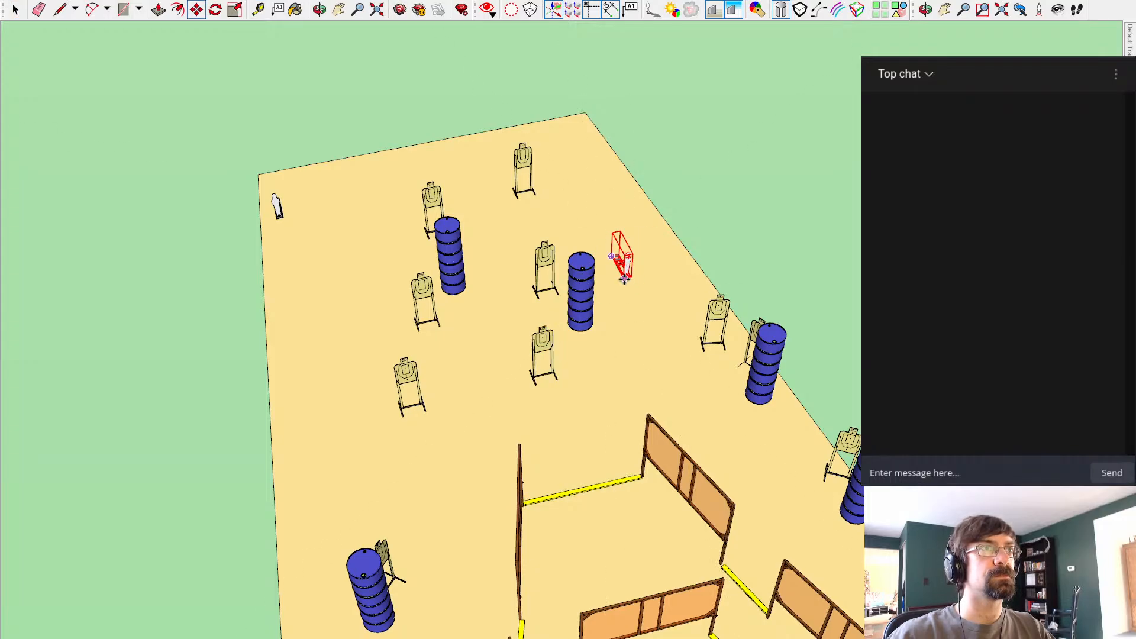
drag(625, 278, 617, 230)
middle_drag(617, 231, 593, 509)
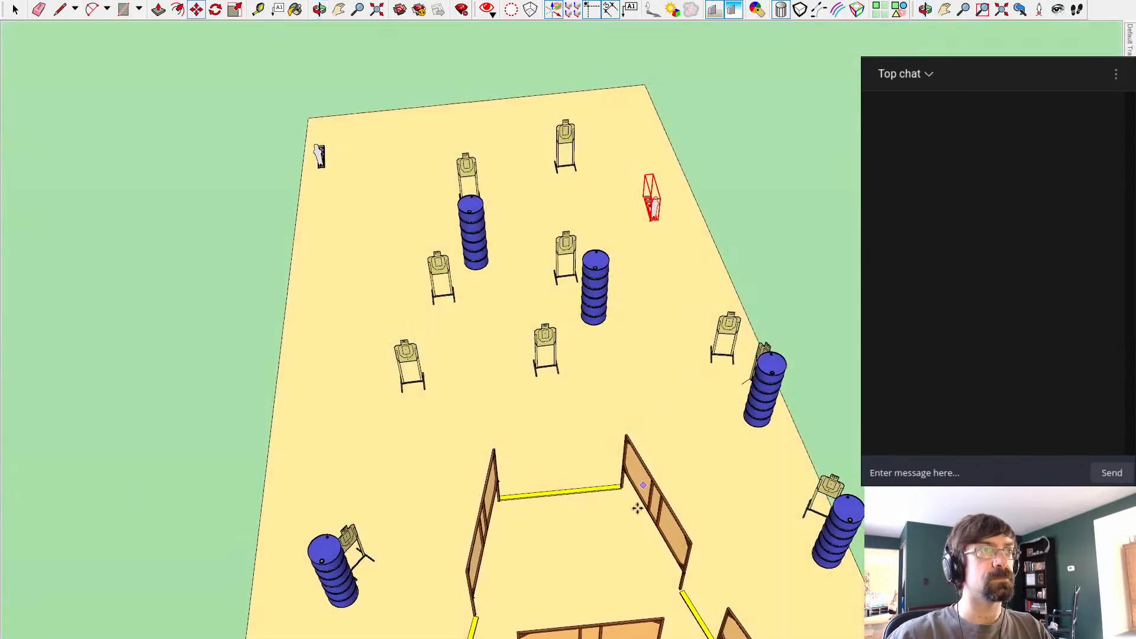
Step: Move the barrel stack beside the bay's central target to just downrange of the rear yellow strip between the walls
scroll(593, 510, up, 3)
shift+middle_drag(511, 353, 509, 461)
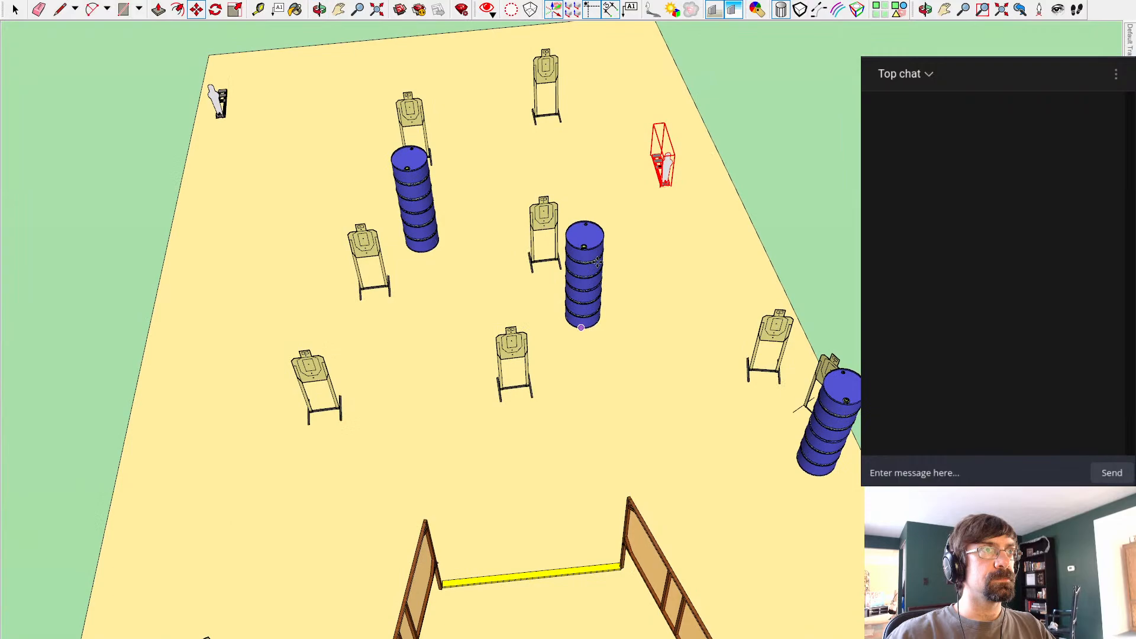
click(579, 296)
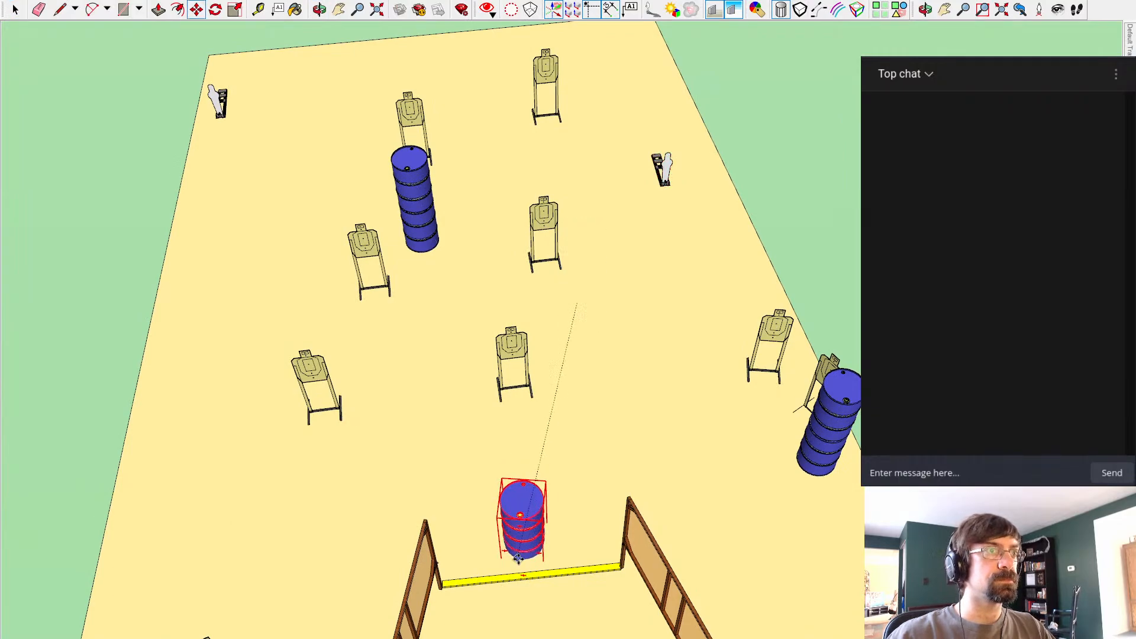
click(525, 566)
Step: Try placing a copy of the nearest central paper target behind the barrels at the rear yellow strip, and undo it
key(space)
click(510, 382)
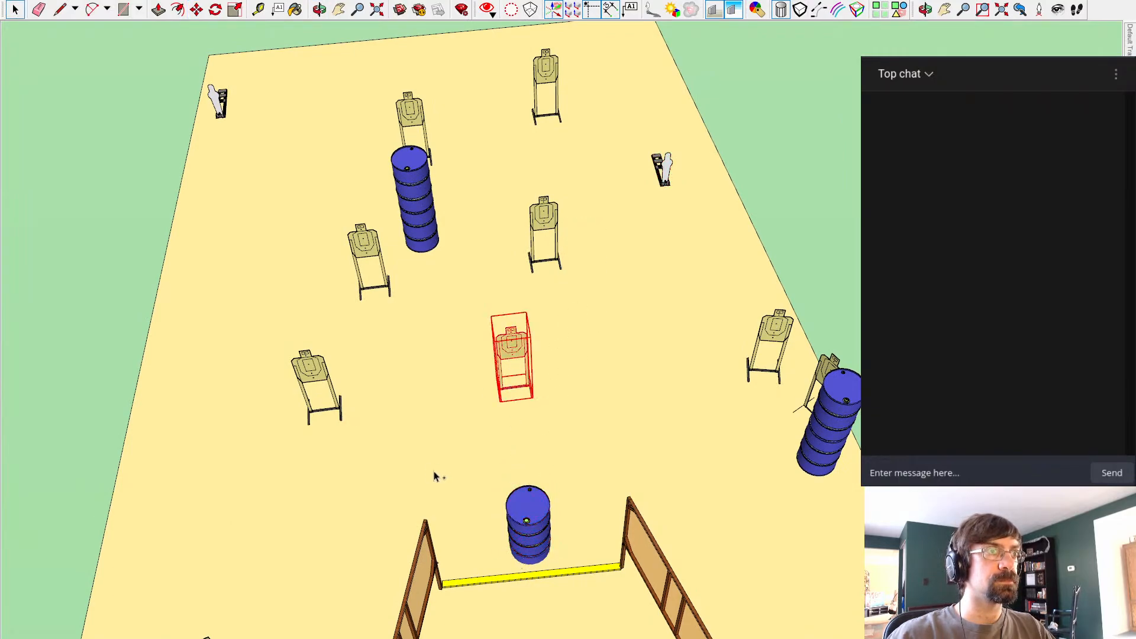
key(ctrl+c)
middle_drag(504, 453, 681, 438)
key(ctrl+v)
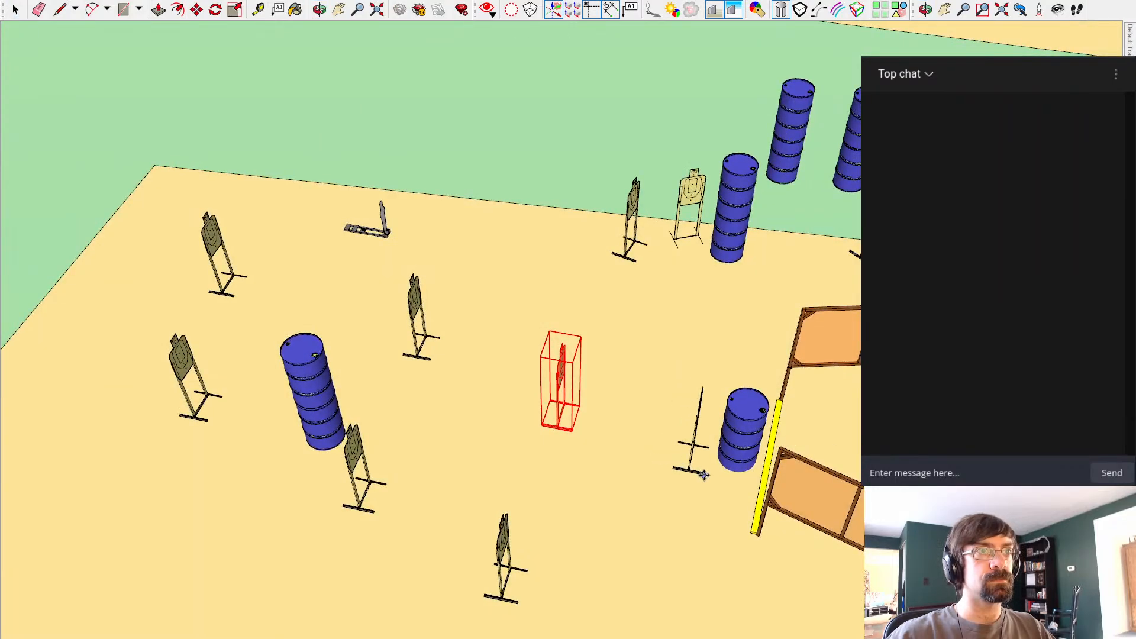
click(658, 434)
key(ctrl+z)
Step: Review the spread of paper targets, poppers and barrel stacks across the bay from above and from the side
click(647, 392)
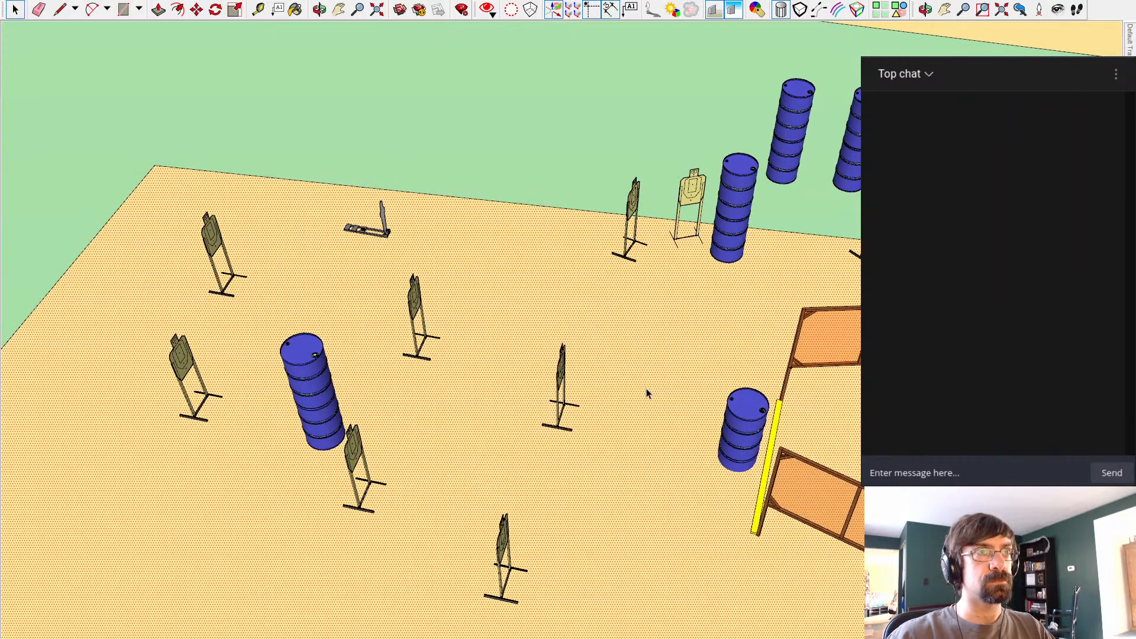
click(565, 375)
scroll(740, 414, down, 4)
mouse_move(741, 416)
shift+middle_down()
mouse_move(580, 376)
mouse_move(404, 361)
mouse_move(357, 400)
mouse_move(457, 630)
shift+middle_up()
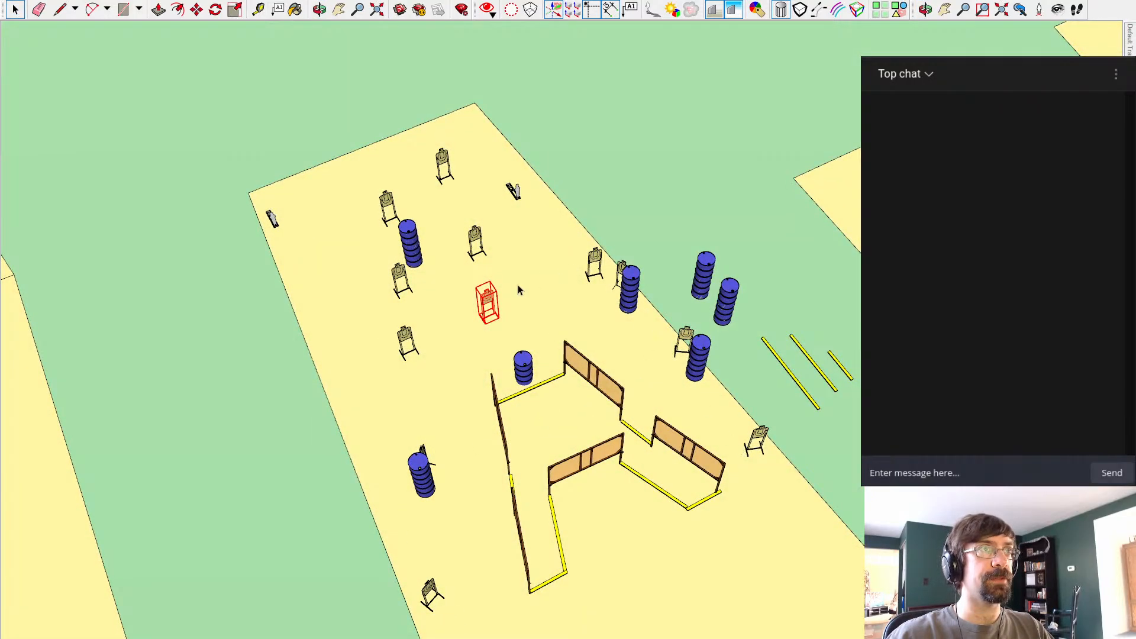
click(442, 170)
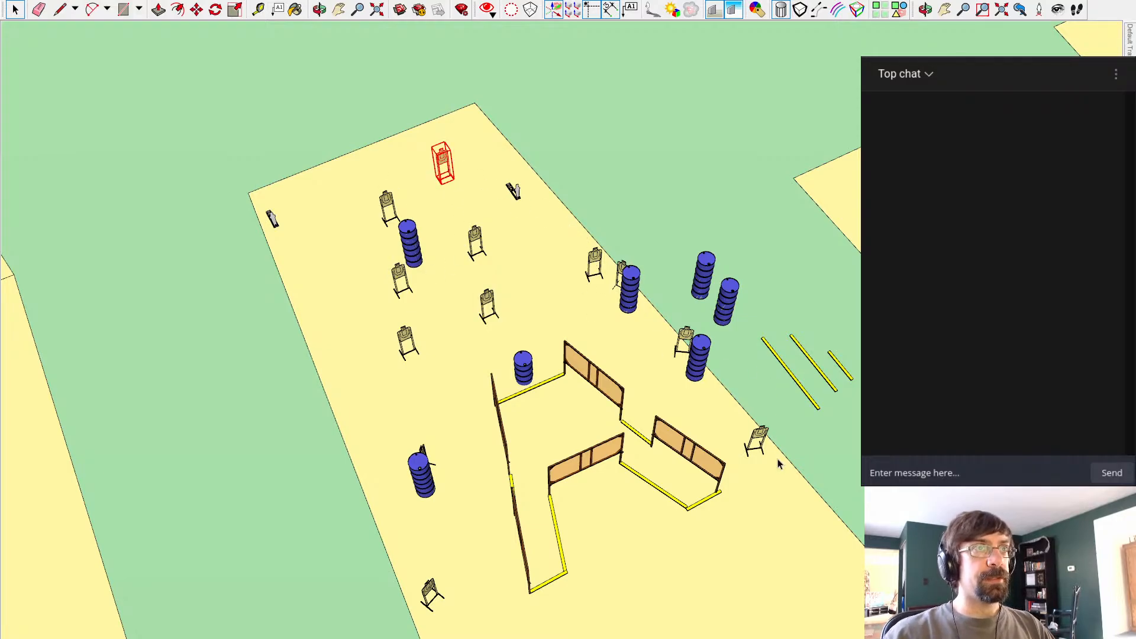
middle_drag(481, 277, 639, 240)
click(472, 337)
mouse_move(472, 337)
middle_down()
mouse_move(516, 364)
mouse_move(730, 336)
middle_up()
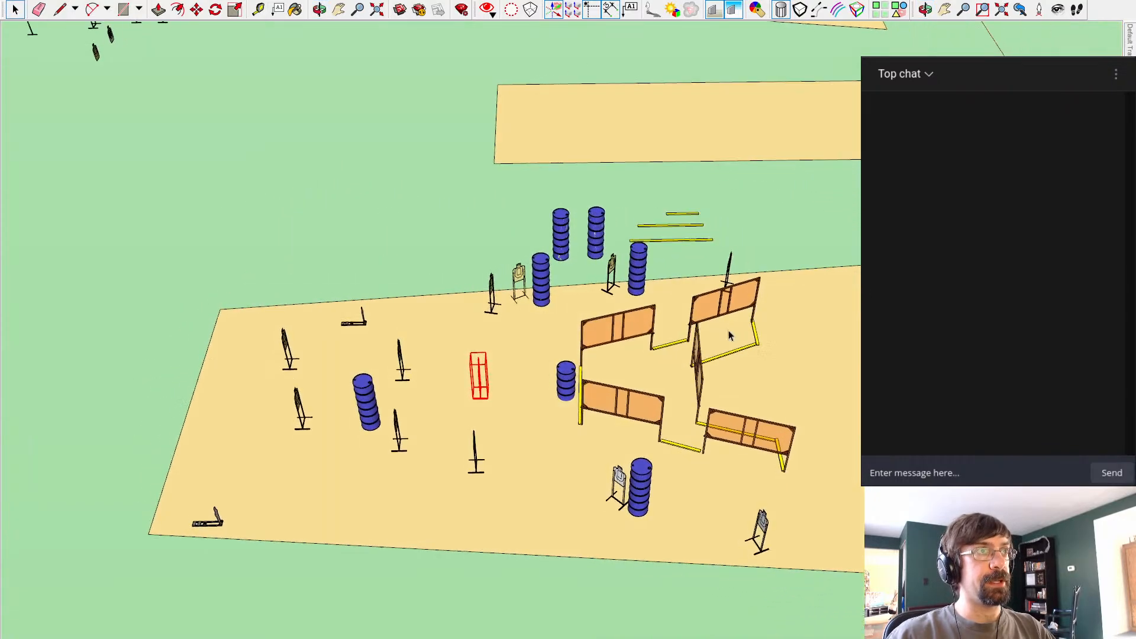
Step: Relocate the nearest central paper target to just downrange of the barrel stack at the rear yellow strip and rotate it to an angle
scroll(549, 407, up, 2)
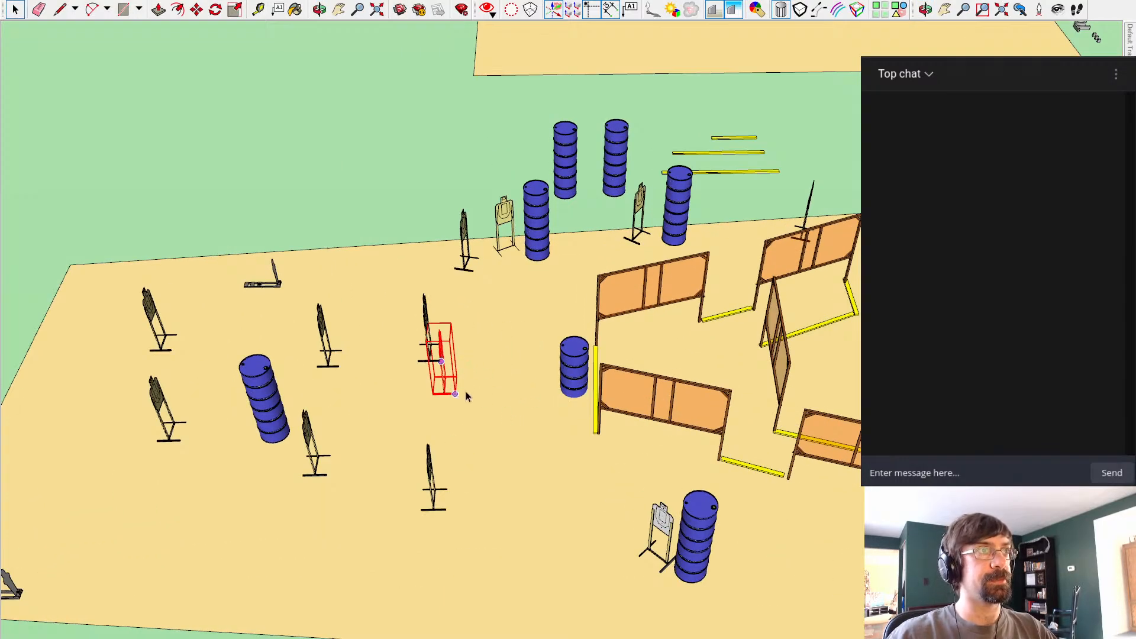
key(Delete)
click(324, 322)
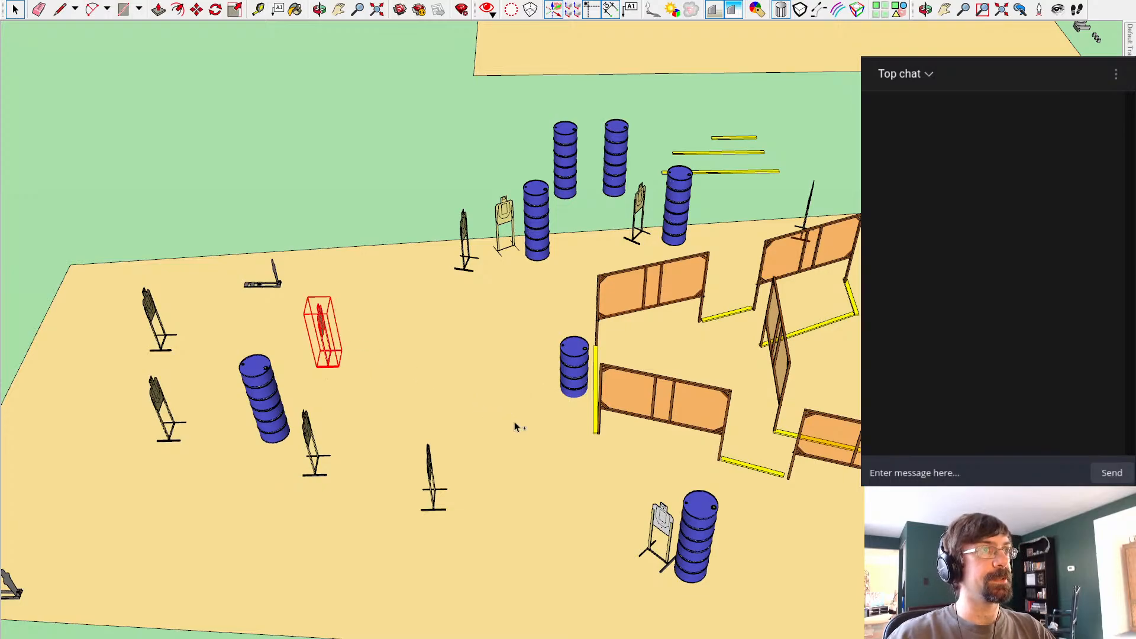
key(ctrl+v)
click(562, 407)
key(q)
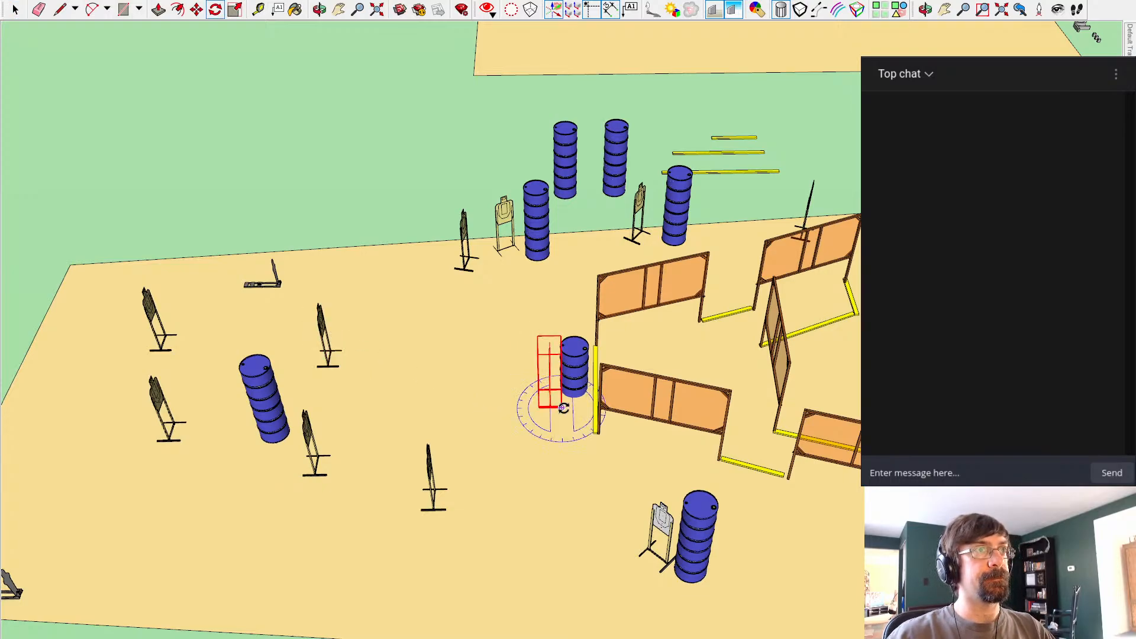
click(906, 402)
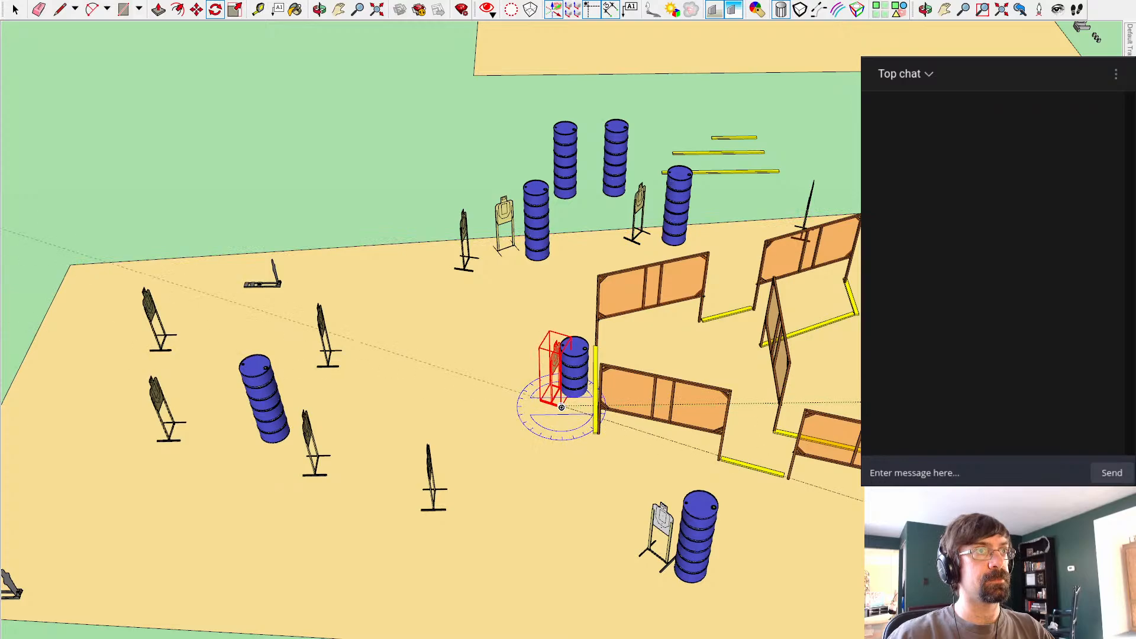
click(724, 611)
Step: Raise the partly sunken barrel stack at the rear yellow strip so it stands on the ground at full height
scroll(575, 405, up, 5)
middle_drag(569, 435, 531, 264)
key(space)
click(568, 204)
key(m)
click(573, 224)
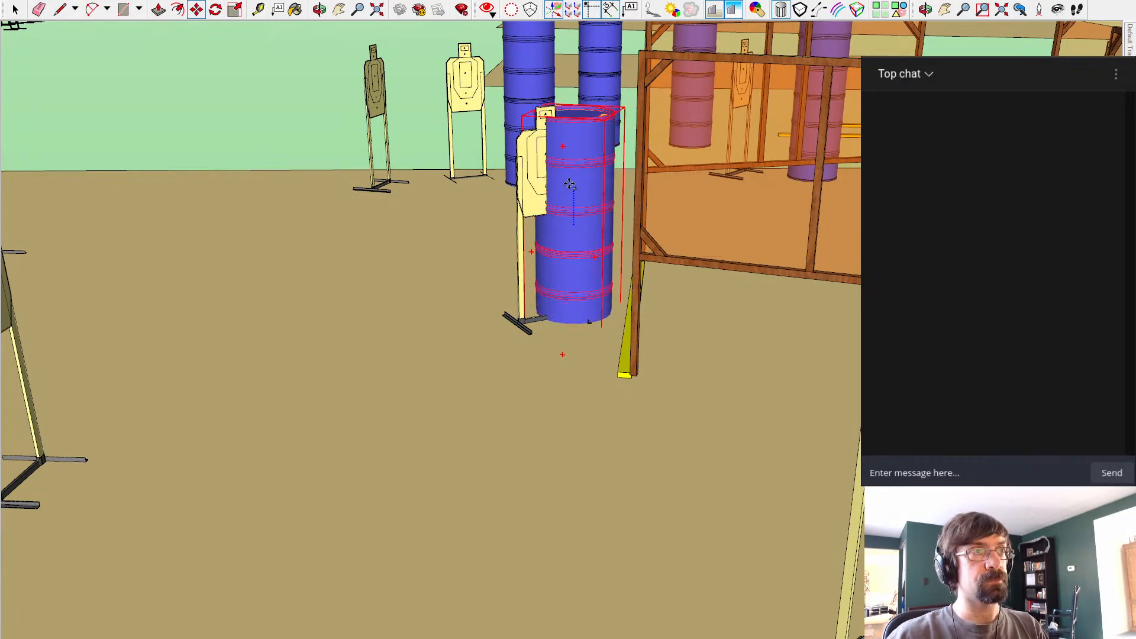
click(569, 125)
Step: Shift the angled paper target sideways so it stands beside and slightly downrange of the barrel stack at the rear yellow strip
click(534, 232)
key(m)
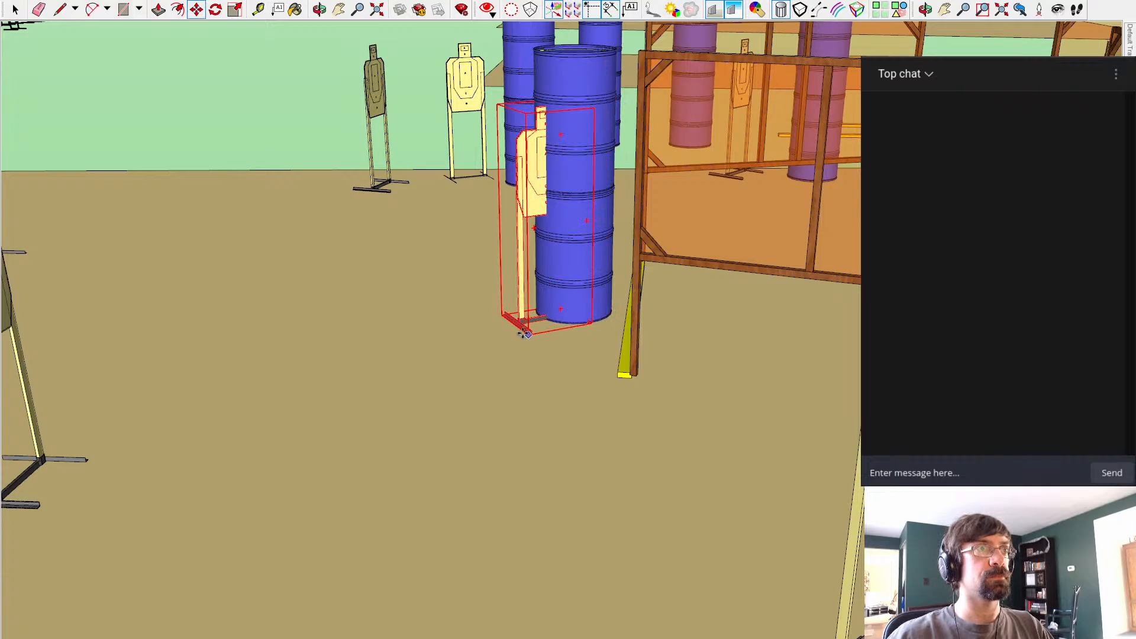
click(526, 333)
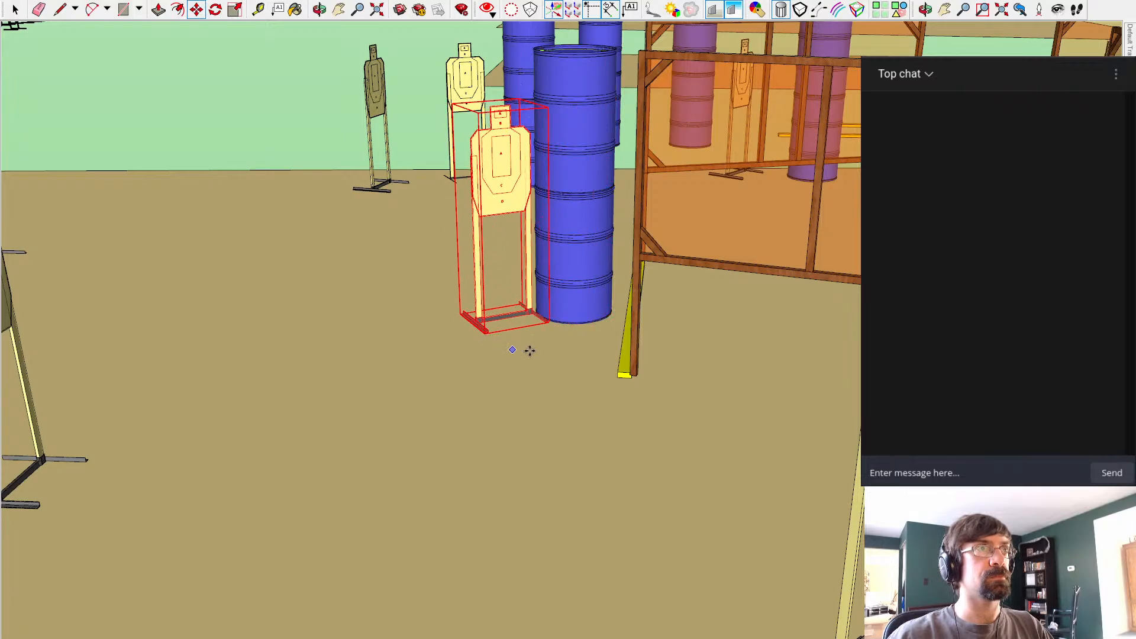
middle_drag(427, 361, 575, 551)
click(459, 482)
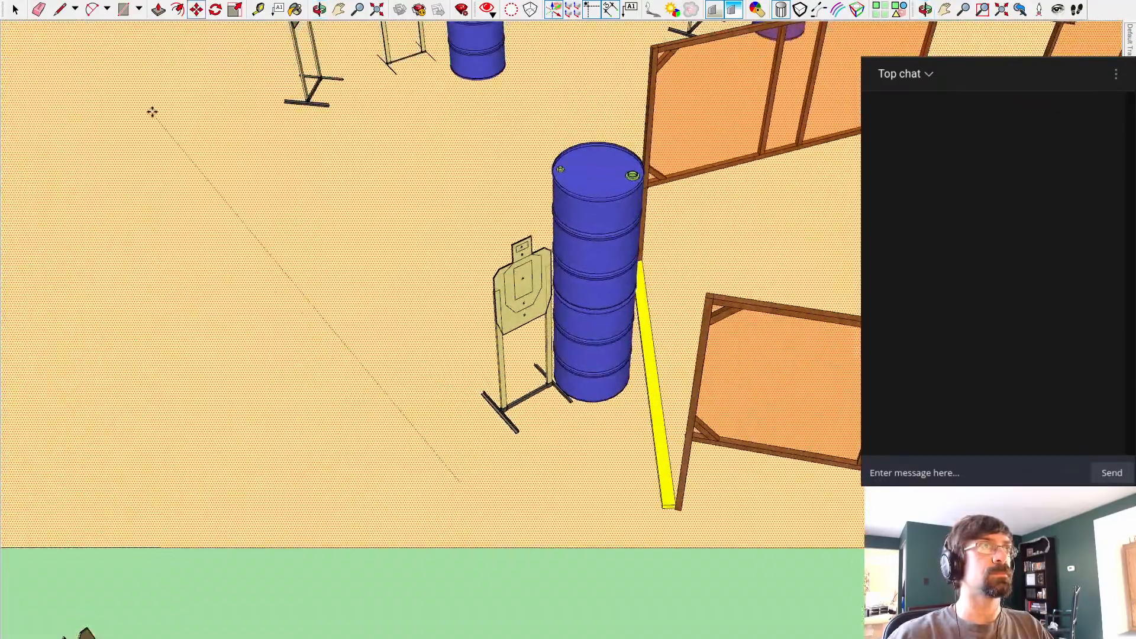
key(space)
Step: Move the remaining central paper target to the other side of the barrel stack at the rear yellow strip and angle it
scroll(214, 187, down, 5)
middle_drag(318, 281, 564, 610)
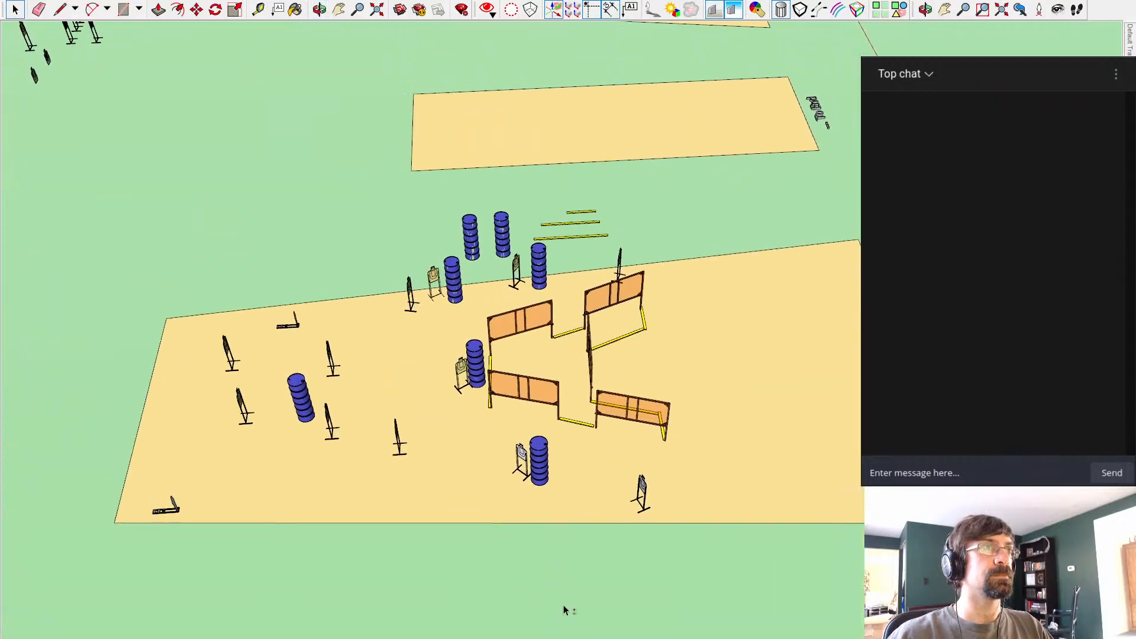
middle_drag(218, 329, 751, 464)
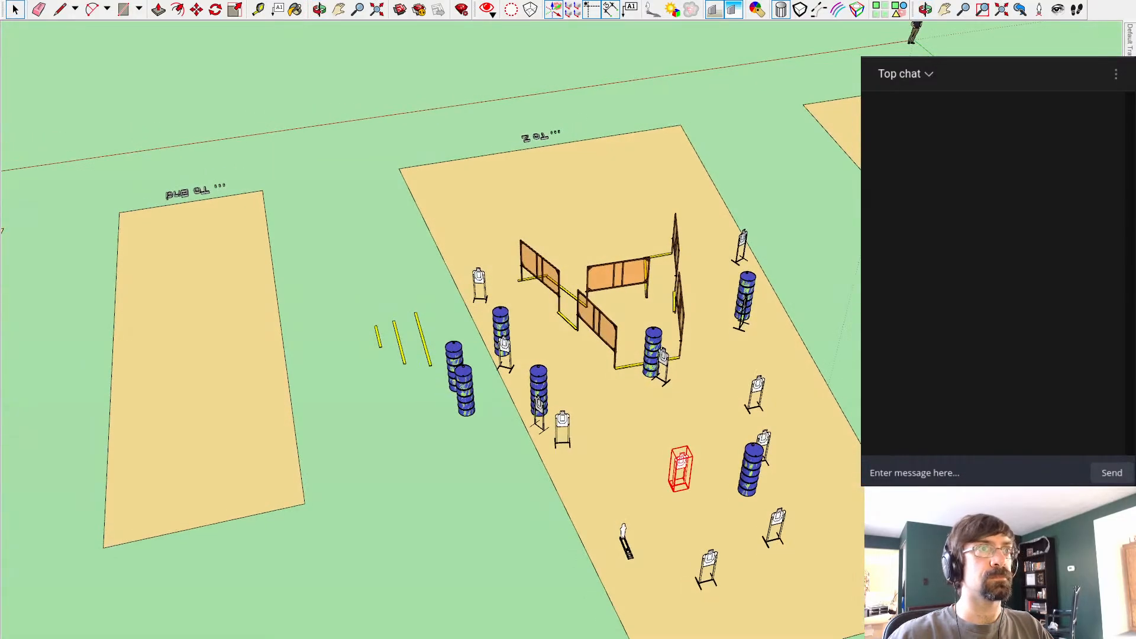
scroll(751, 465, up, 4)
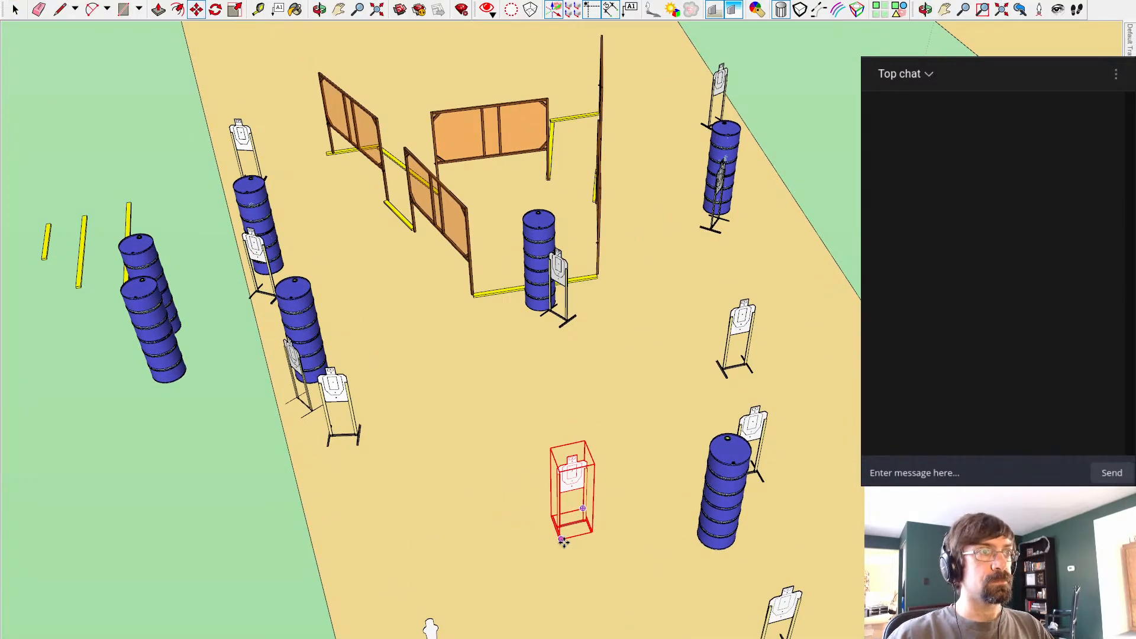
click(562, 539)
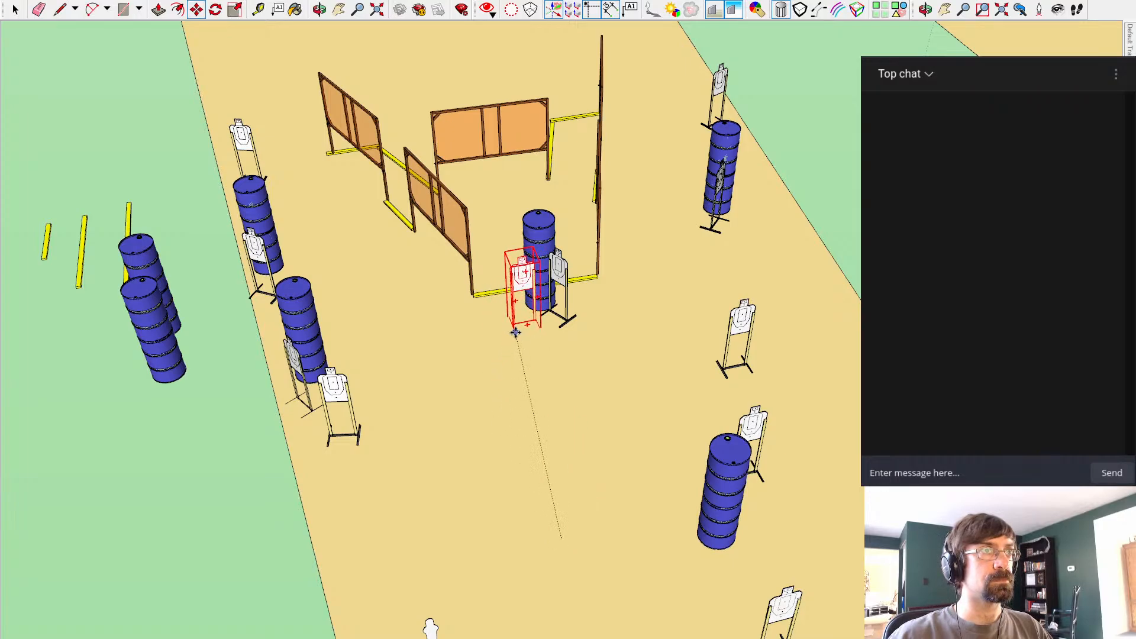
click(523, 332)
key(q)
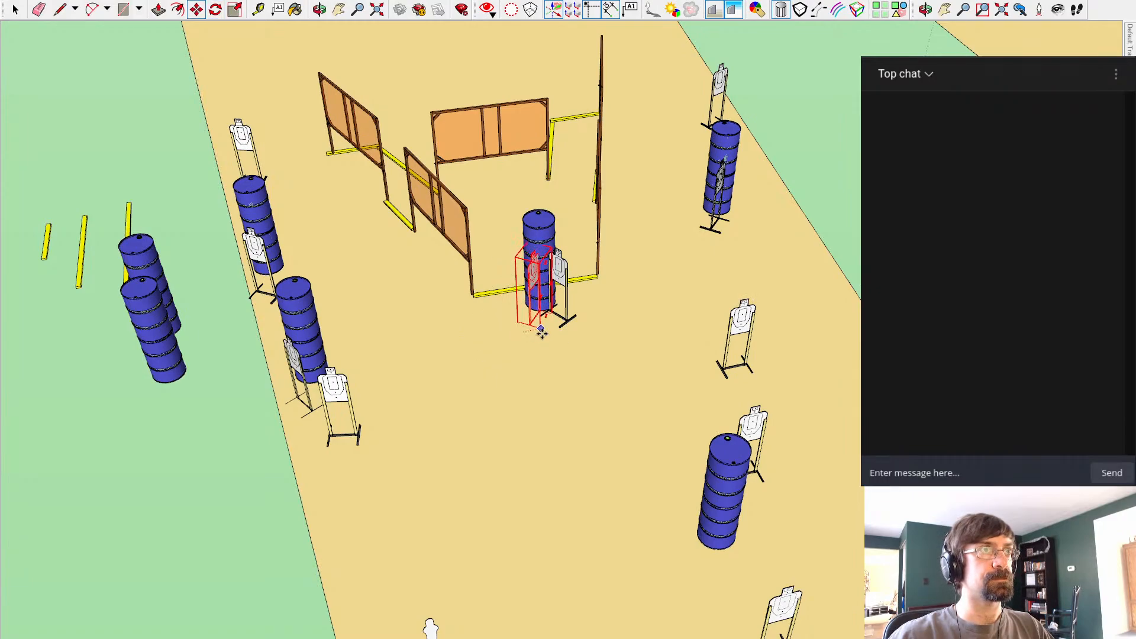
middle_drag(542, 333, 559, 255)
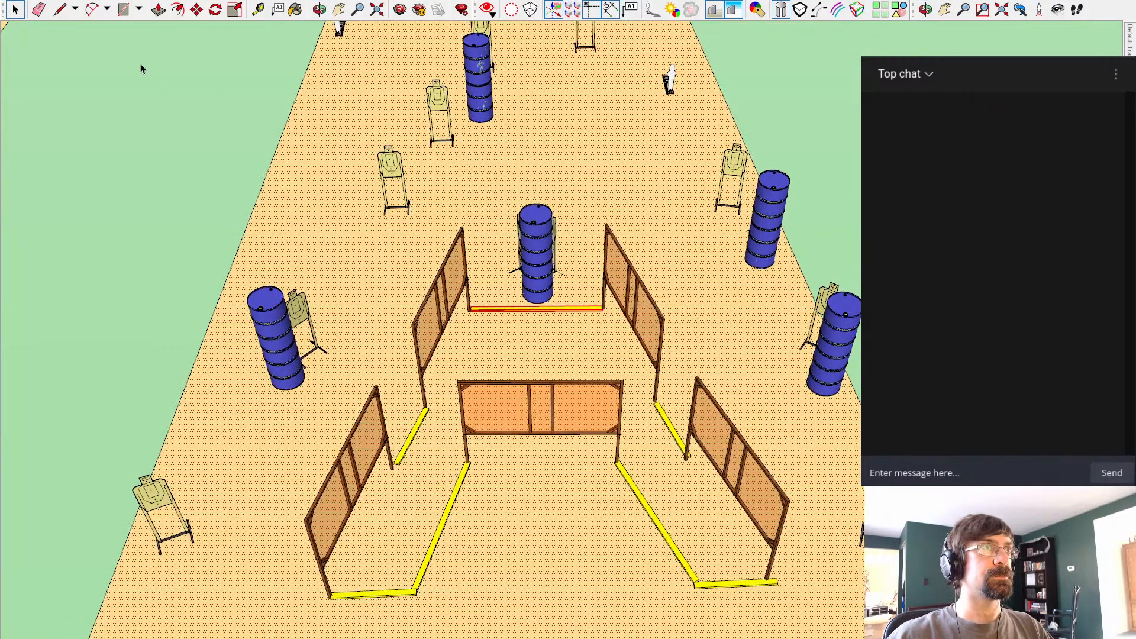
Step: Move the paper target downrange of the left walls out to the bay's left side edge and rotate it to an angle
click(140, 63)
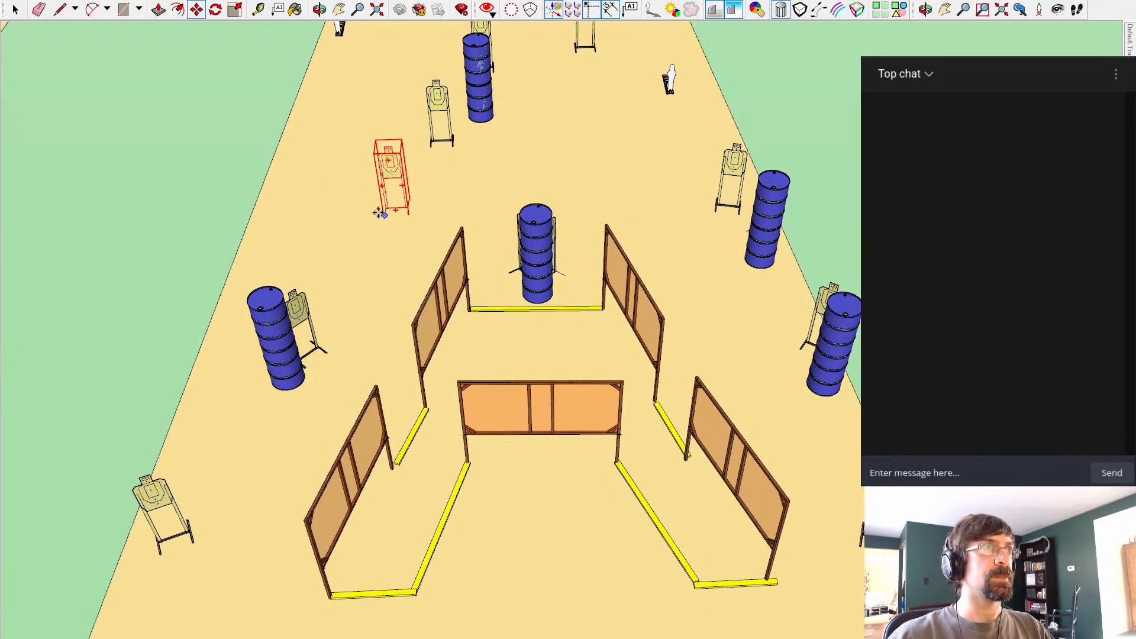
drag(379, 213, 301, 166)
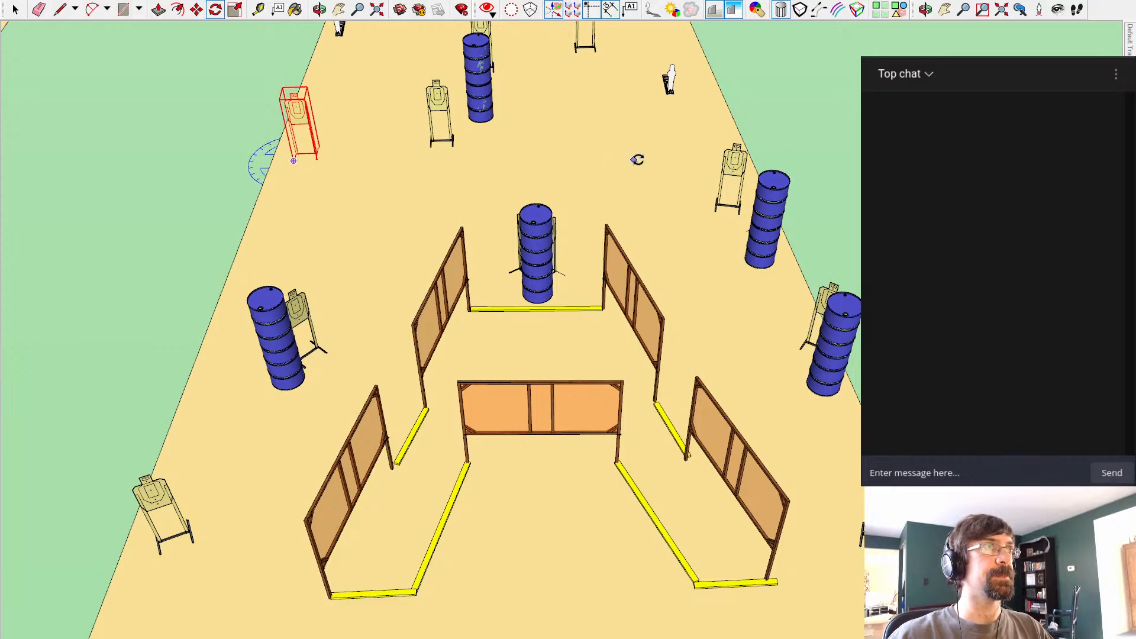
middle_drag(294, 160, 598, 50)
key(q)
middle_drag(242, 274, 287, 331)
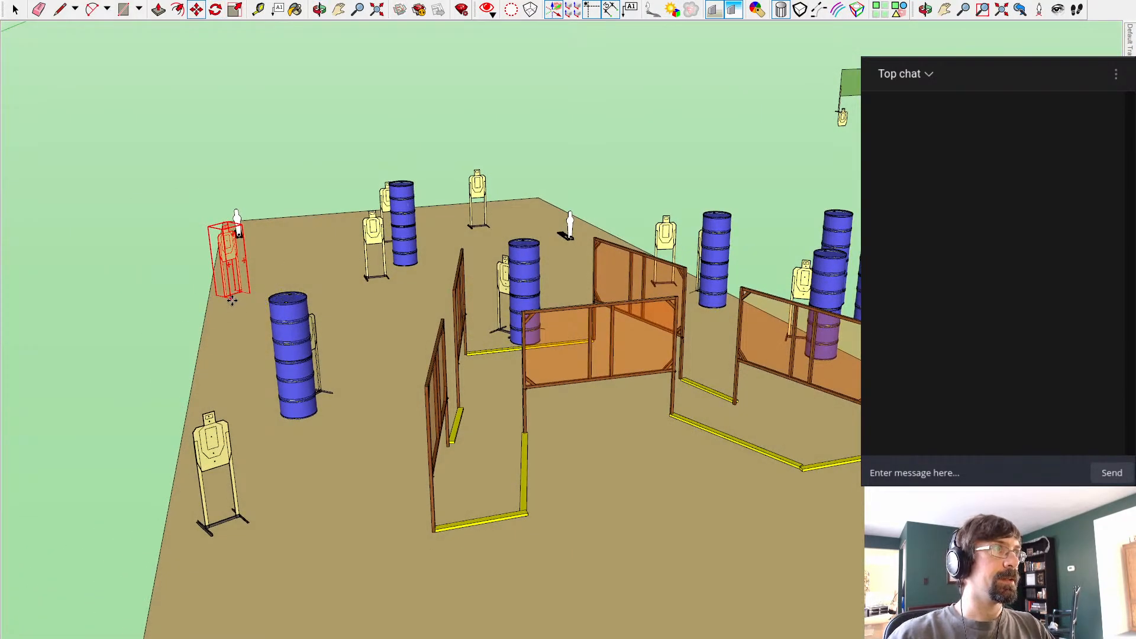
middle_drag(225, 302, 267, 348)
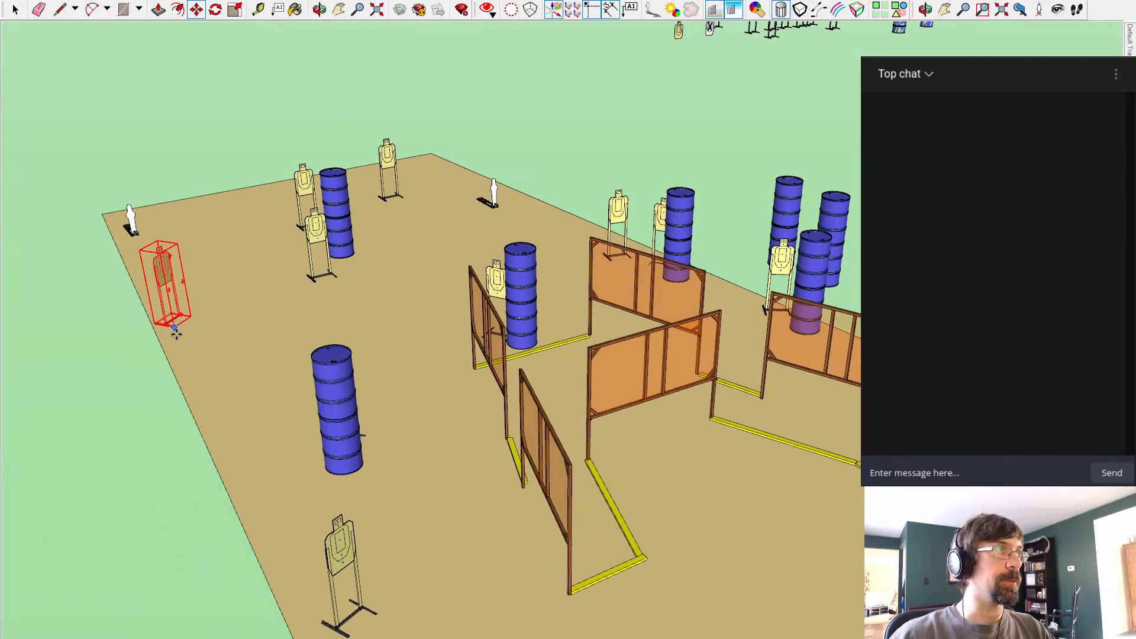
drag(176, 334, 182, 338)
Step: Examine the side-edge target's placement relative to the nearby barrel stack and walls from low and high angles
middle_drag(375, 395, 224, 247)
scroll(230, 261, up, 5)
middle_drag(348, 333, 263, 342)
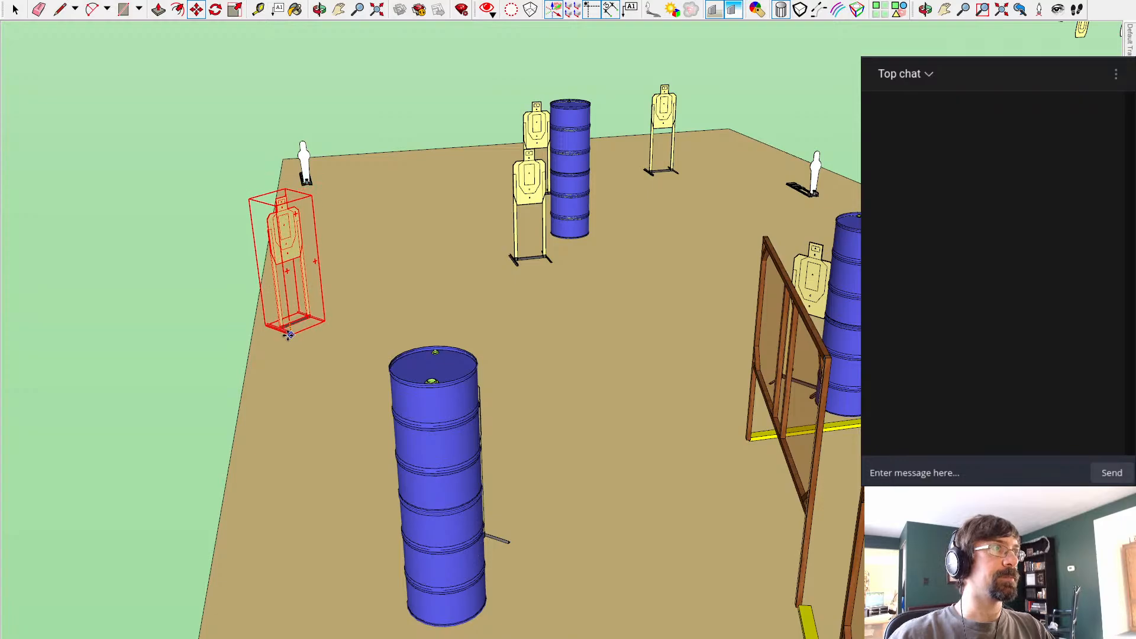
middle_drag(604, 456, 398, 315)
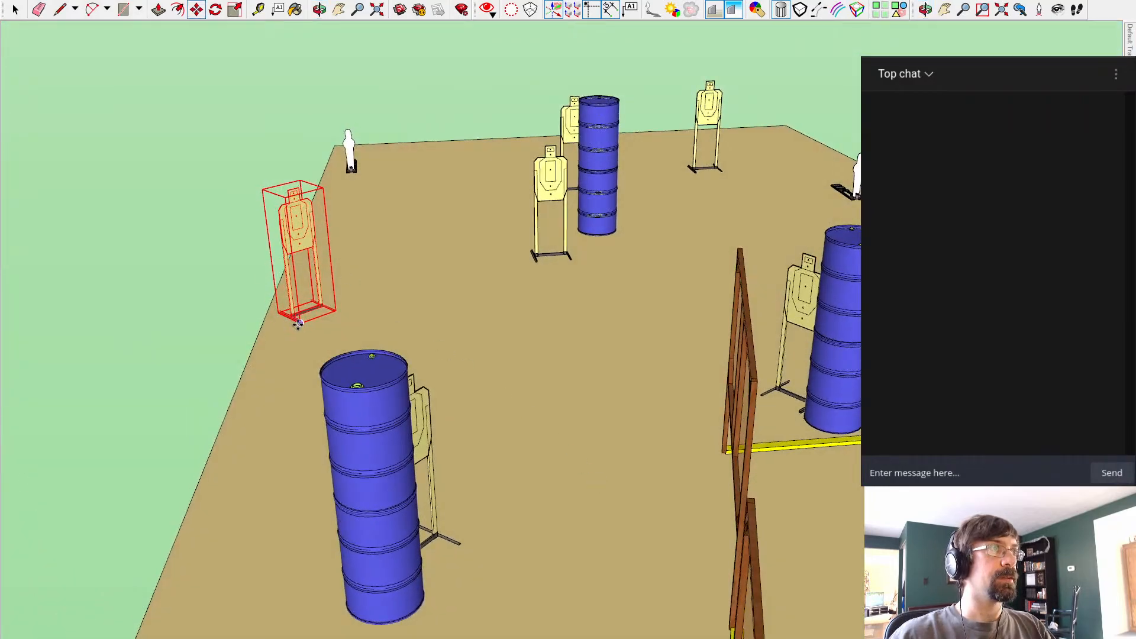
middle_drag(284, 364, 8, 347)
middle_drag(622, 301, 870, 408)
scroll(870, 408, down, 3)
shift+middle_drag(719, 285, 269, 513)
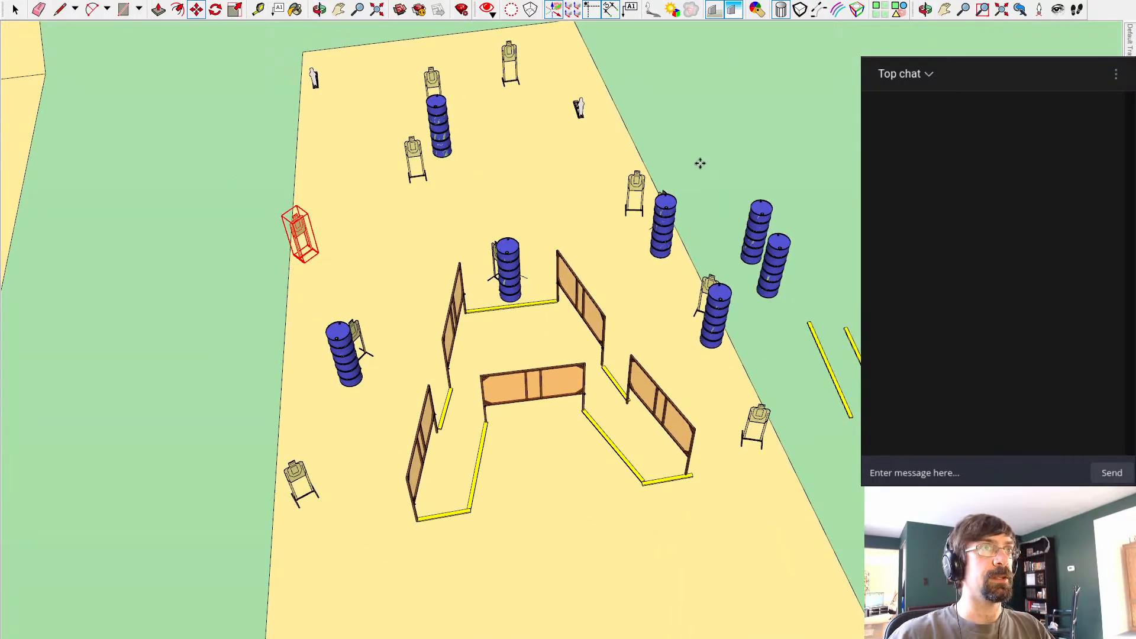
Step: Move the target in front of the rear barrel stack to the bay's rear edge and the right rear target near the rear right corner
middle_drag(426, 114, 344, 327)
key(space)
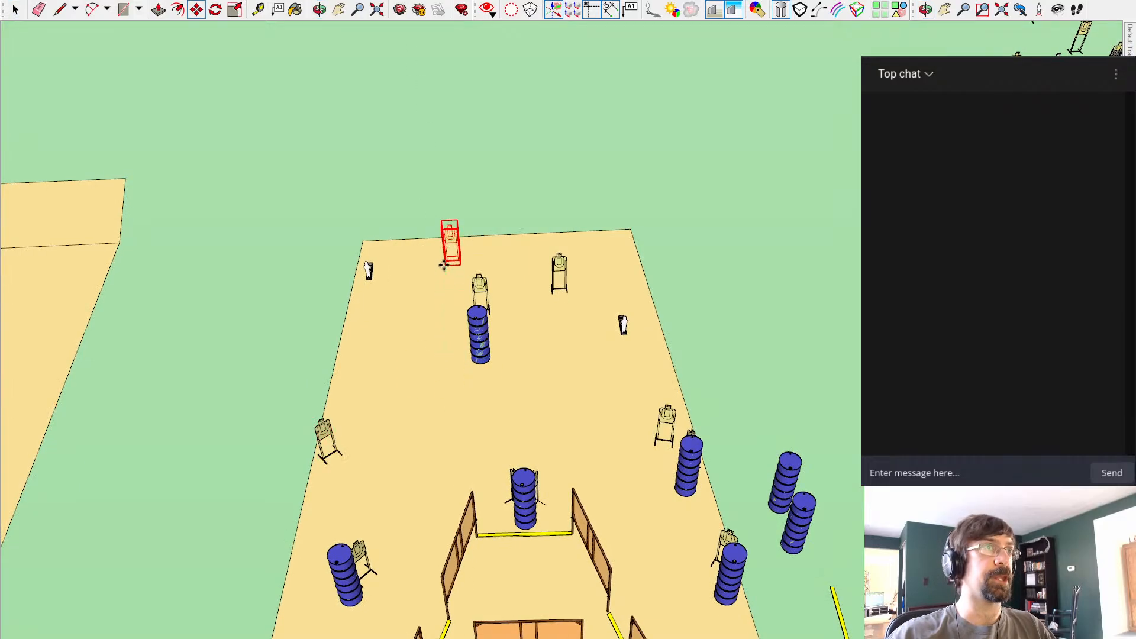
middle_drag(497, 349, 570, 335)
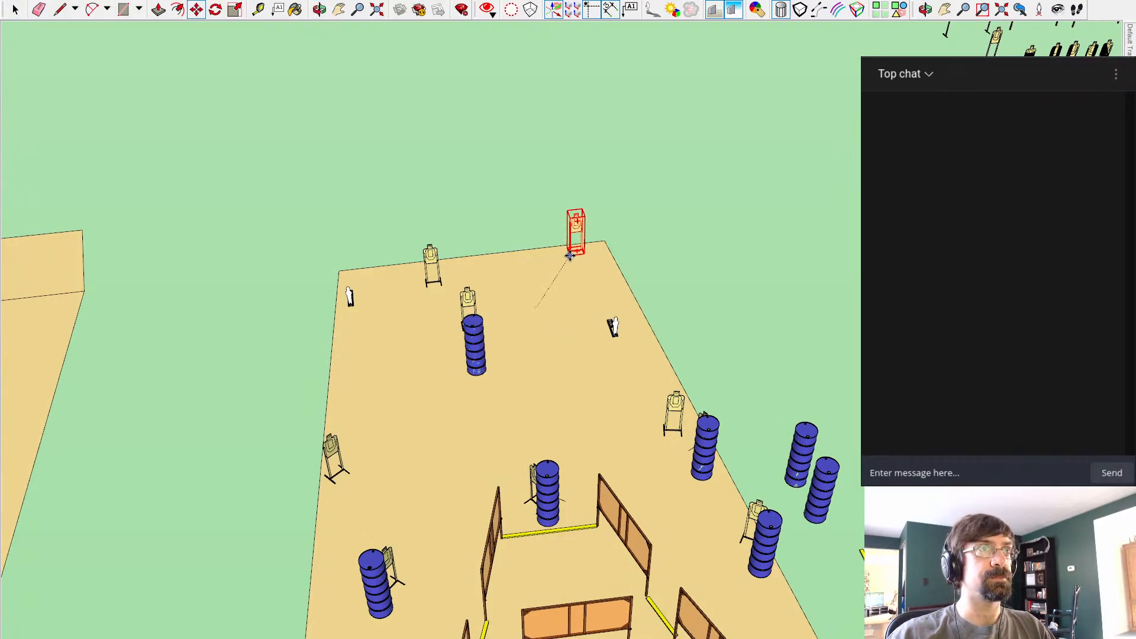
middle_drag(577, 331, 563, 199)
Step: Examine the spread of targets, poppers and barrel stacks across the bay from the shooting area and from above
middle_drag(609, 367, 604, 580)
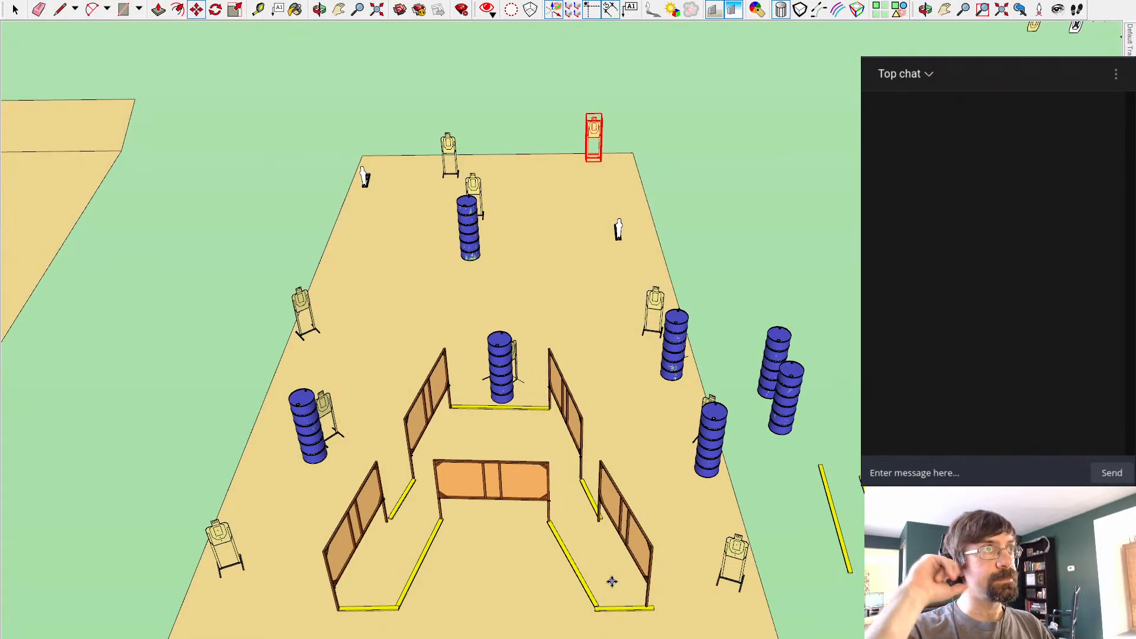
middle_drag(482, 464, 540, 503)
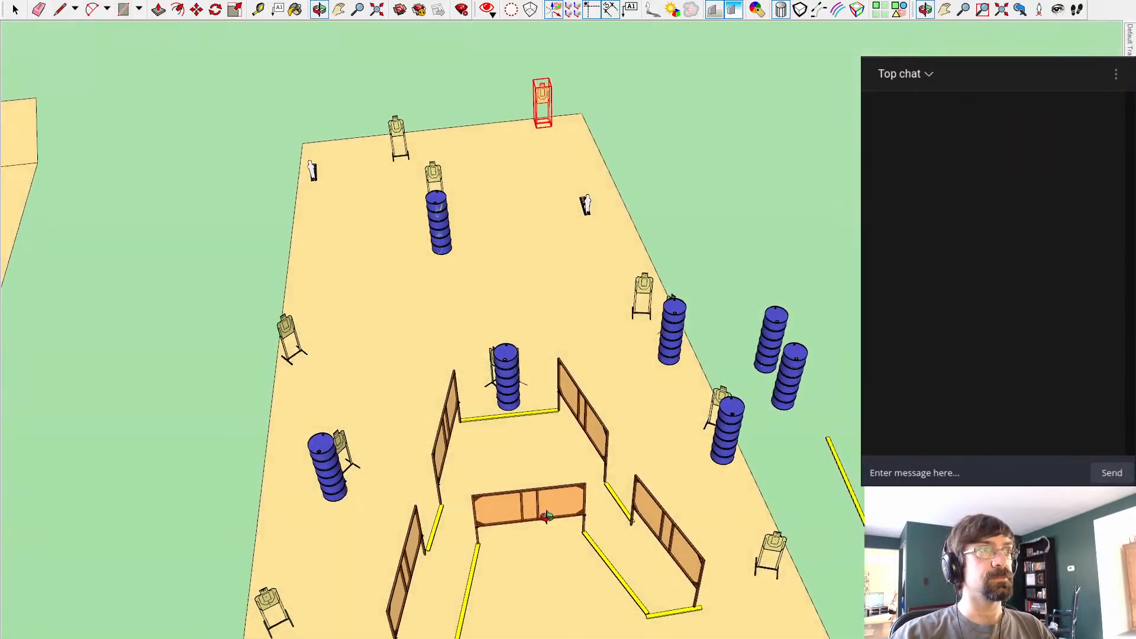
key(m)
middle_drag(320, 619, 303, 552)
key(m)
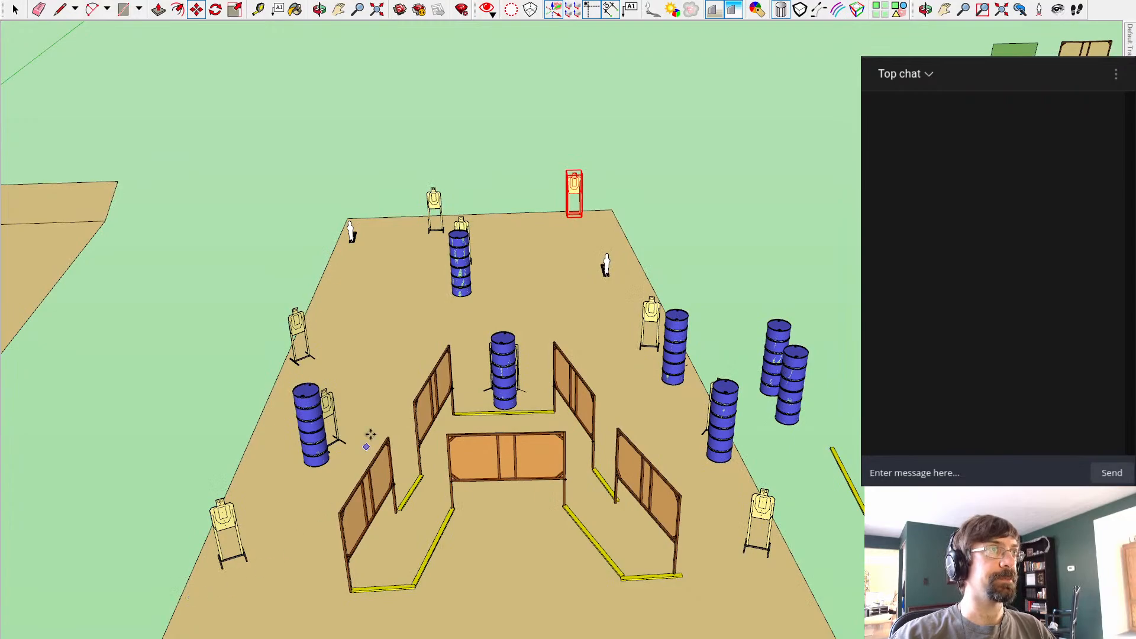
middle_drag(284, 299, 369, 373)
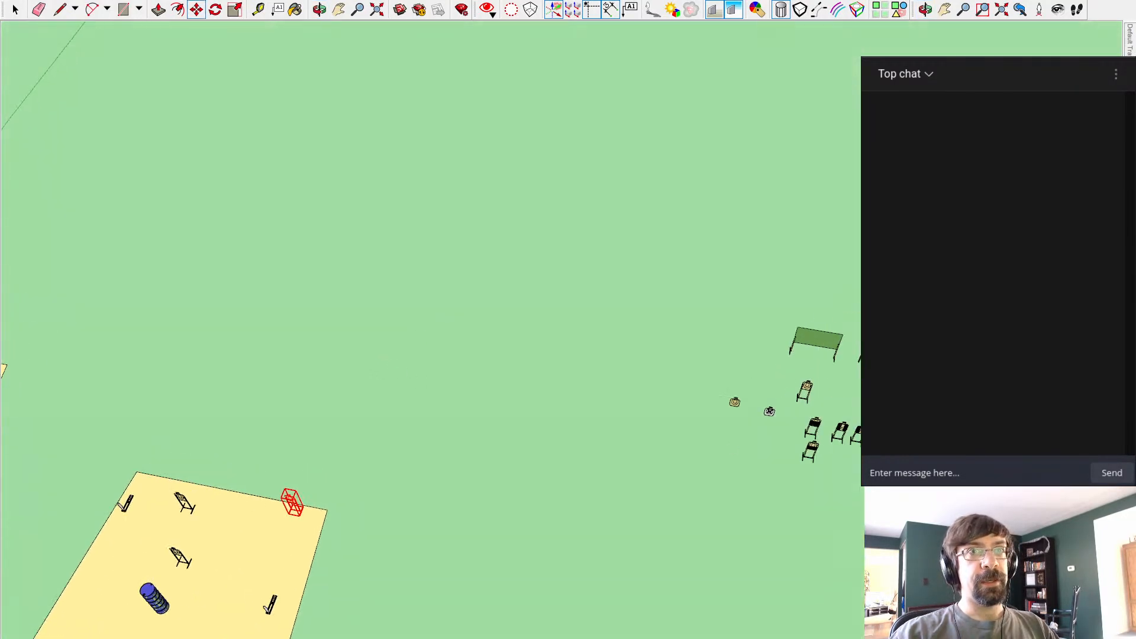
shift+middle_drag(180, 594, 530, 329)
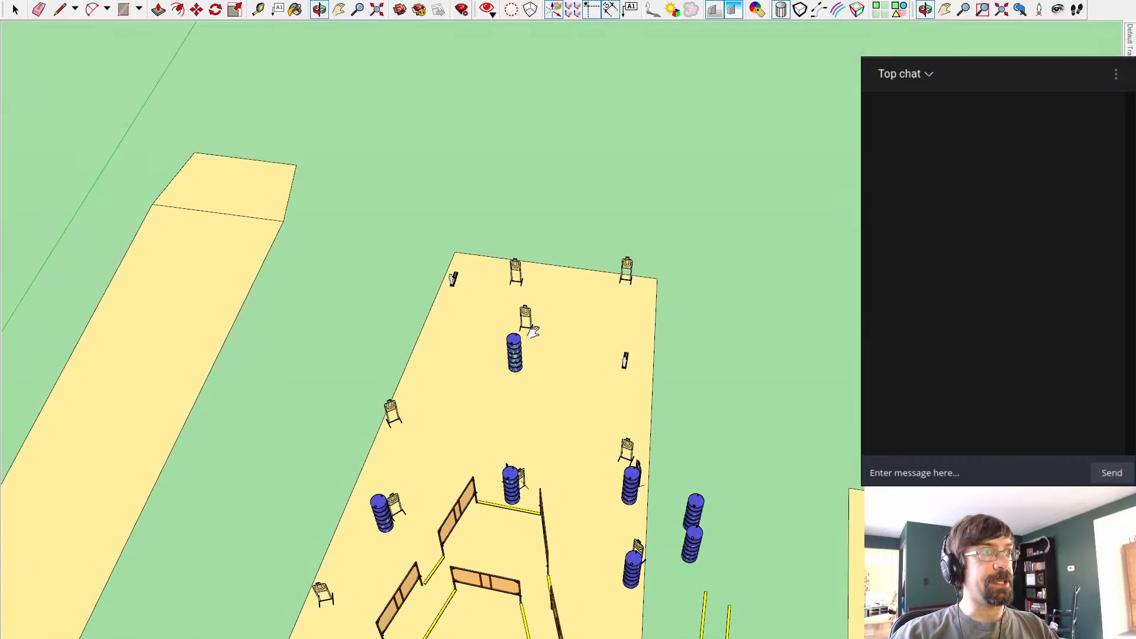
Step: Place a single barrel just outside the short yellow strip between the two left walls, deleting and re-pasting it to correct its position
scroll(386, 563, up, 5)
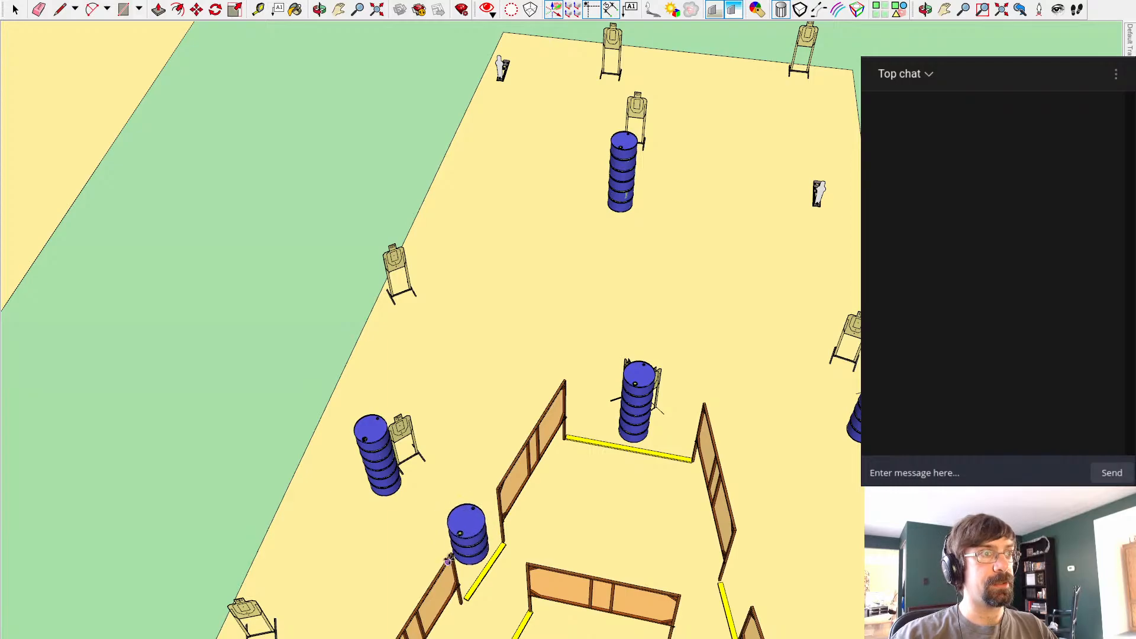
scroll(452, 557, up, 5)
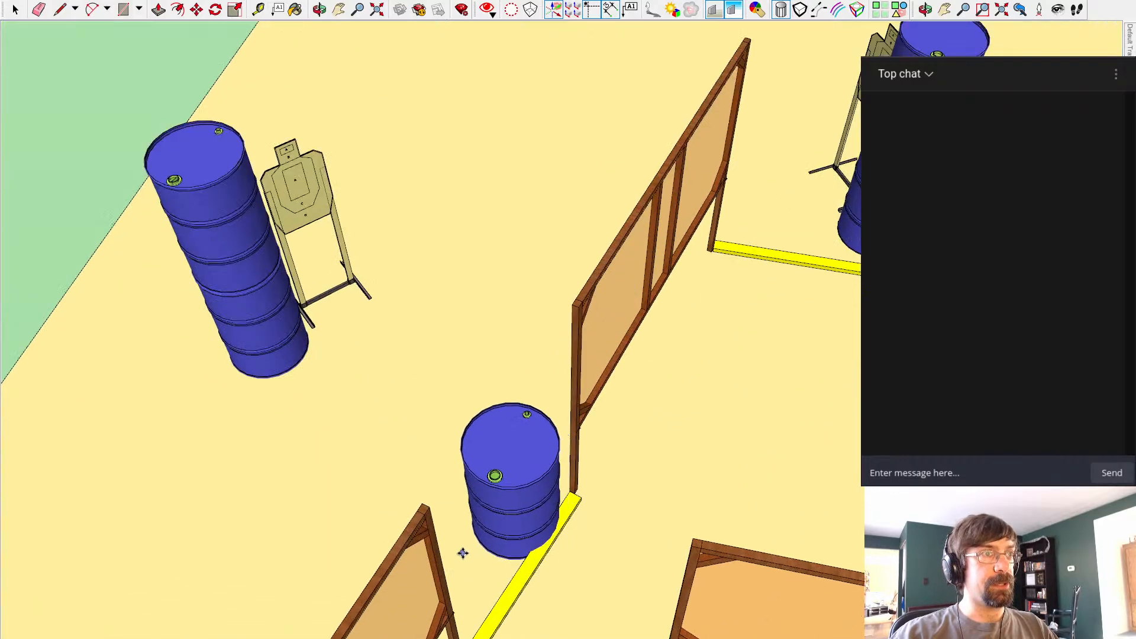
key(m)
click(456, 559)
key(Delete)
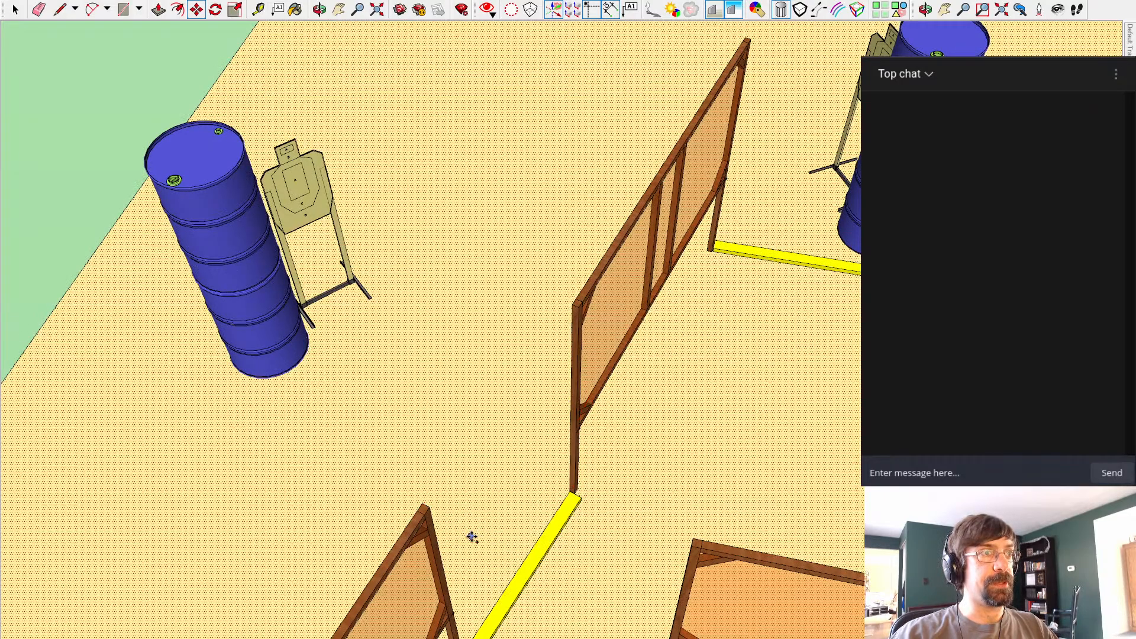
key(ctrl+v)
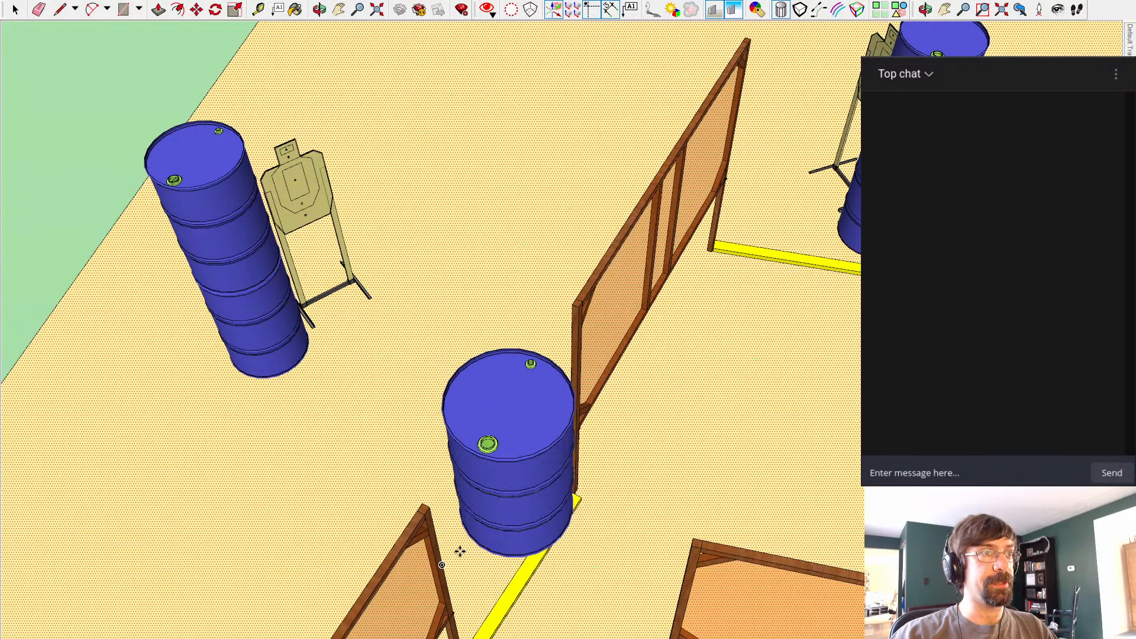
middle_drag(474, 527, 712, 525)
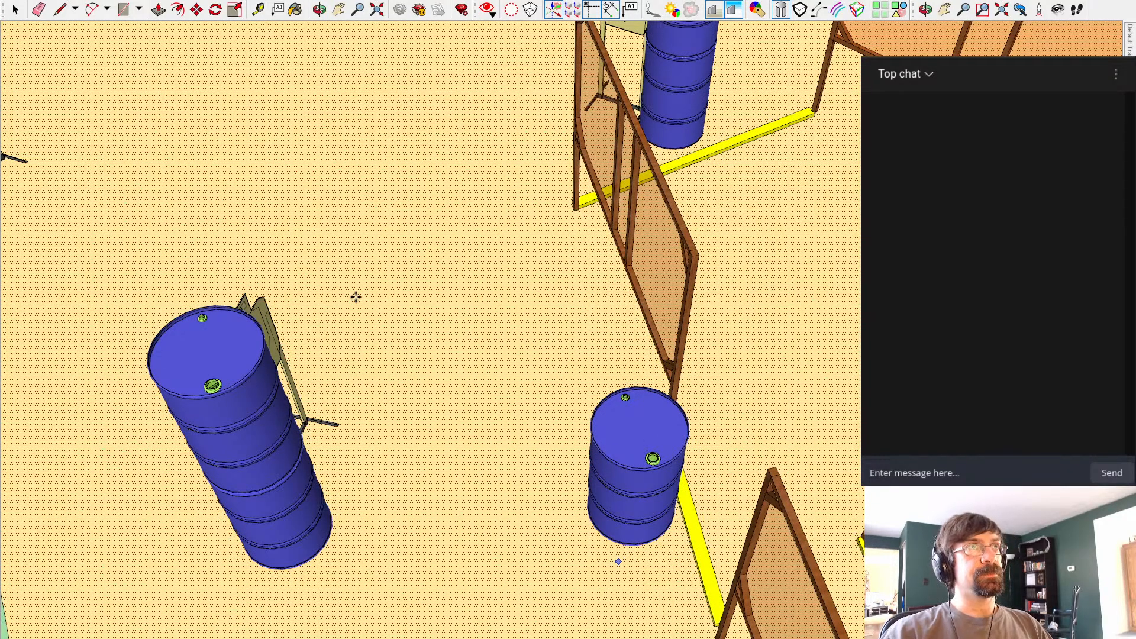
Step: Find the low tilted paper target among the rows of target props outside the bays and copy it
scroll(356, 296, down, 10)
scroll(558, 142, up, 4)
shift+middle_drag(583, 227, 308, 446)
scroll(804, 186, down, 3)
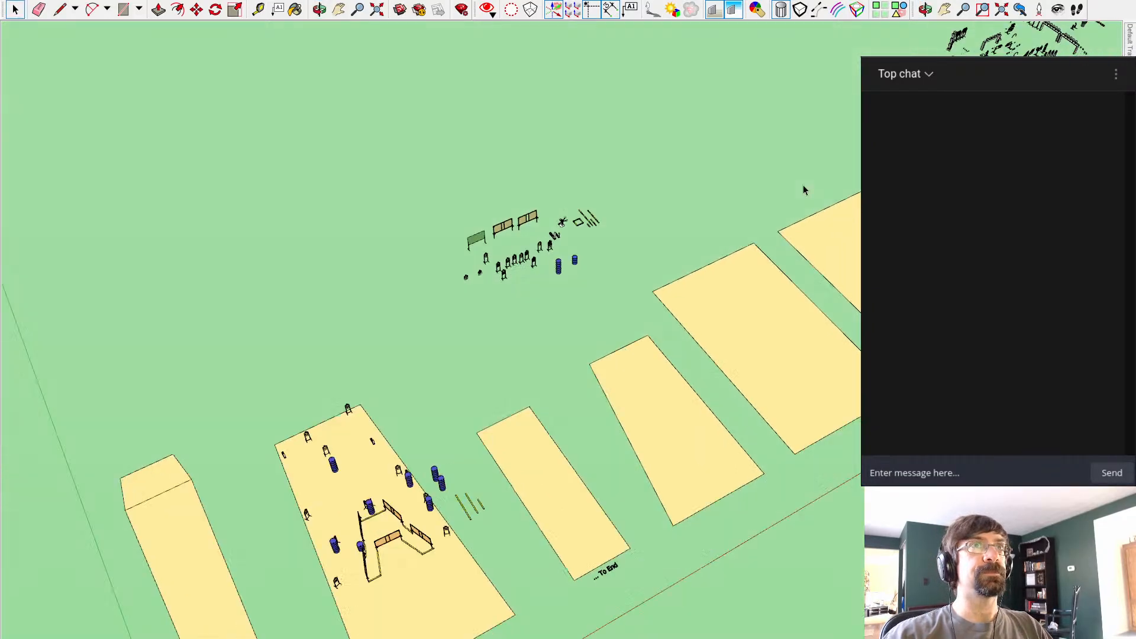
scroll(510, 362, down, 5)
scroll(573, 489, up, 6)
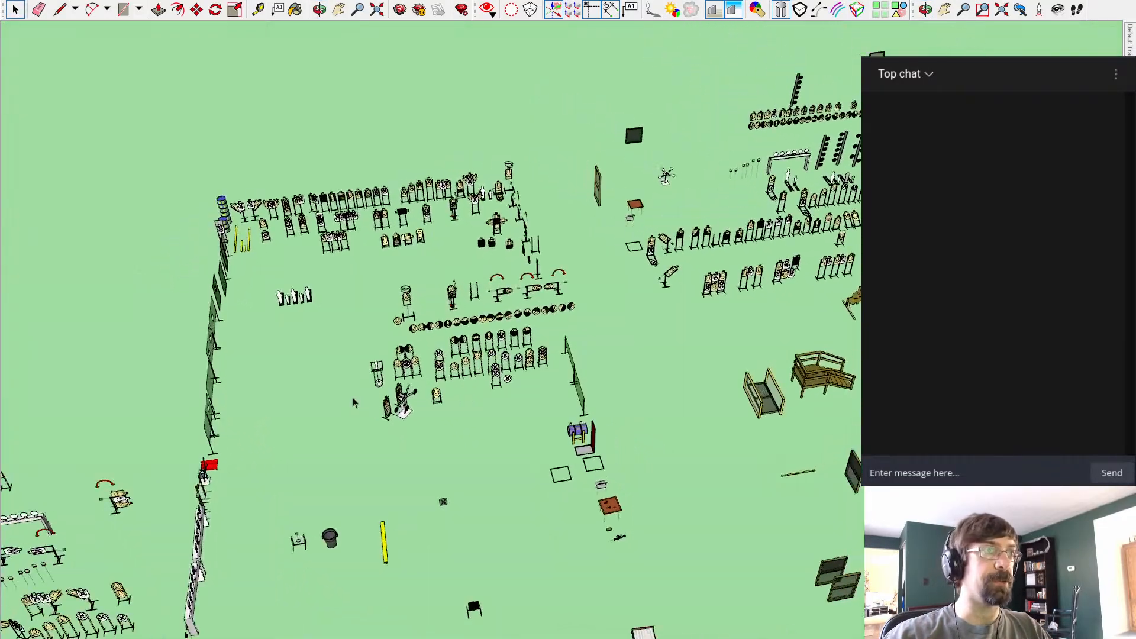
scroll(353, 402, up, 5)
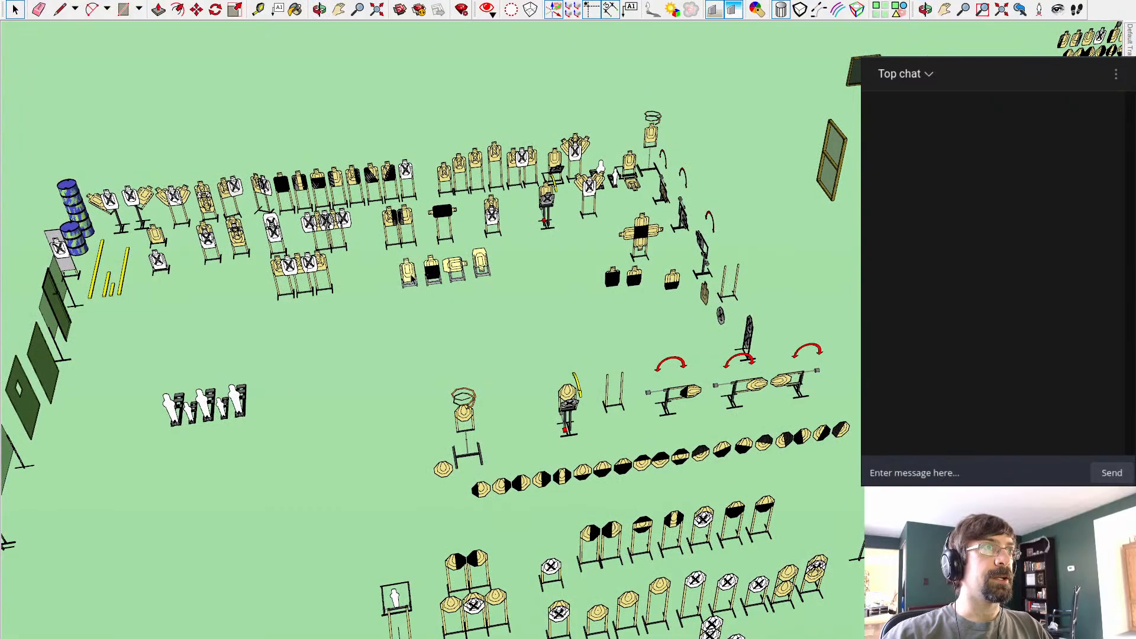
scroll(477, 401, down, 5)
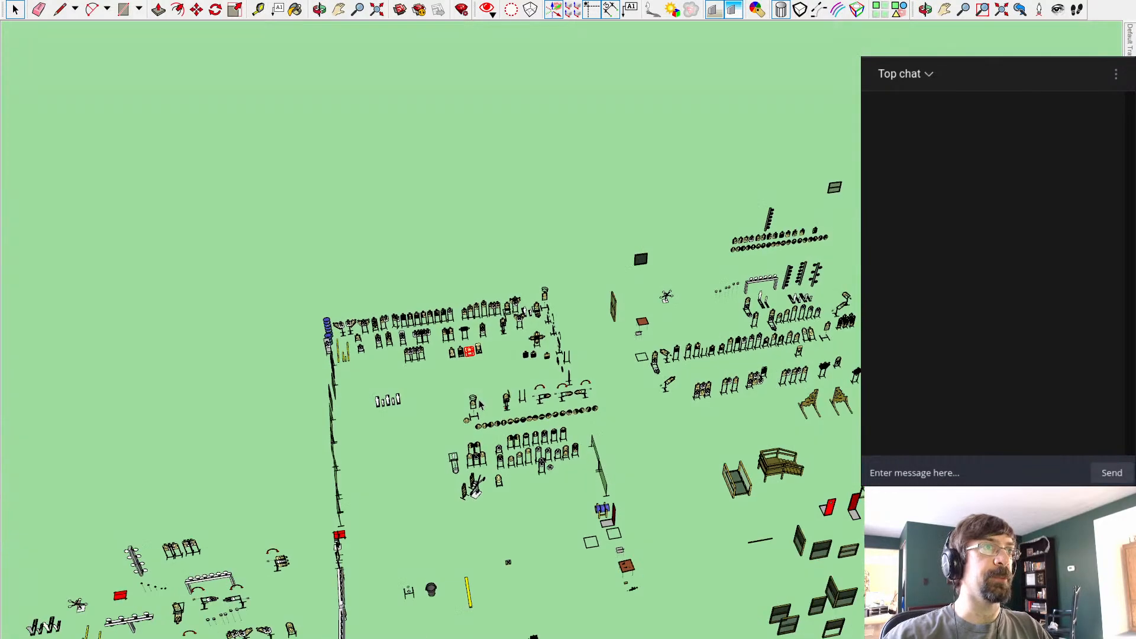
Step: Place a copy of the tilted paper target directly beside the single barrel at the gap between the two left walls
shift+middle_drag(221, 463, 690, 236)
scroll(690, 237, down, 3)
shift+middle_drag(166, 453, 752, 222)
shift+middle_drag(366, 321, 642, 386)
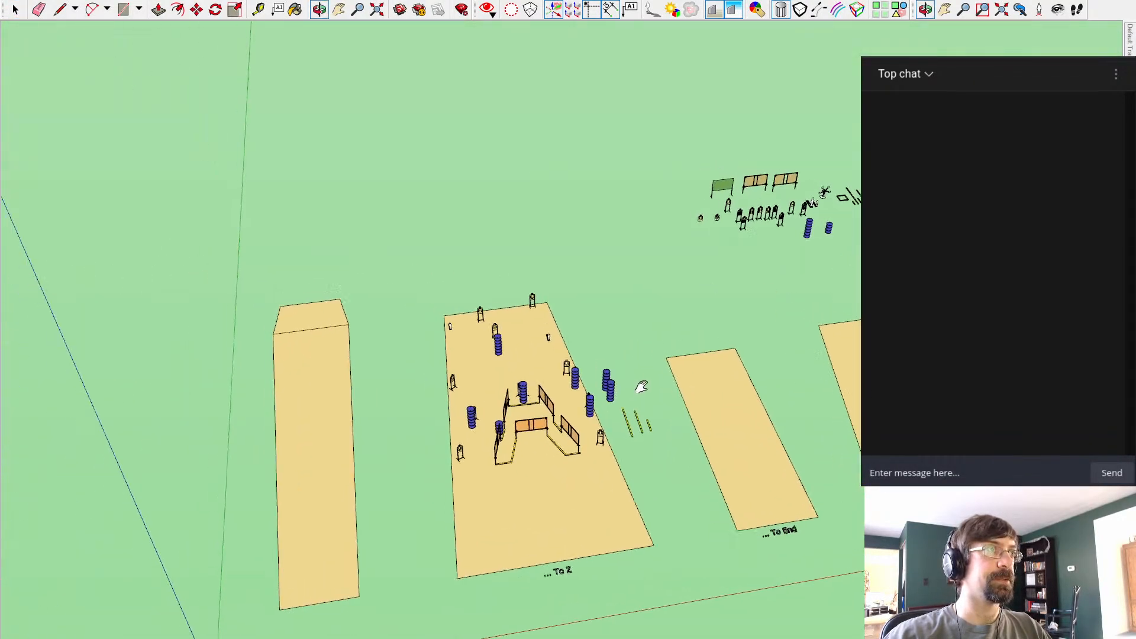
scroll(538, 355, up, 8)
middle_drag(392, 506, 603, 472)
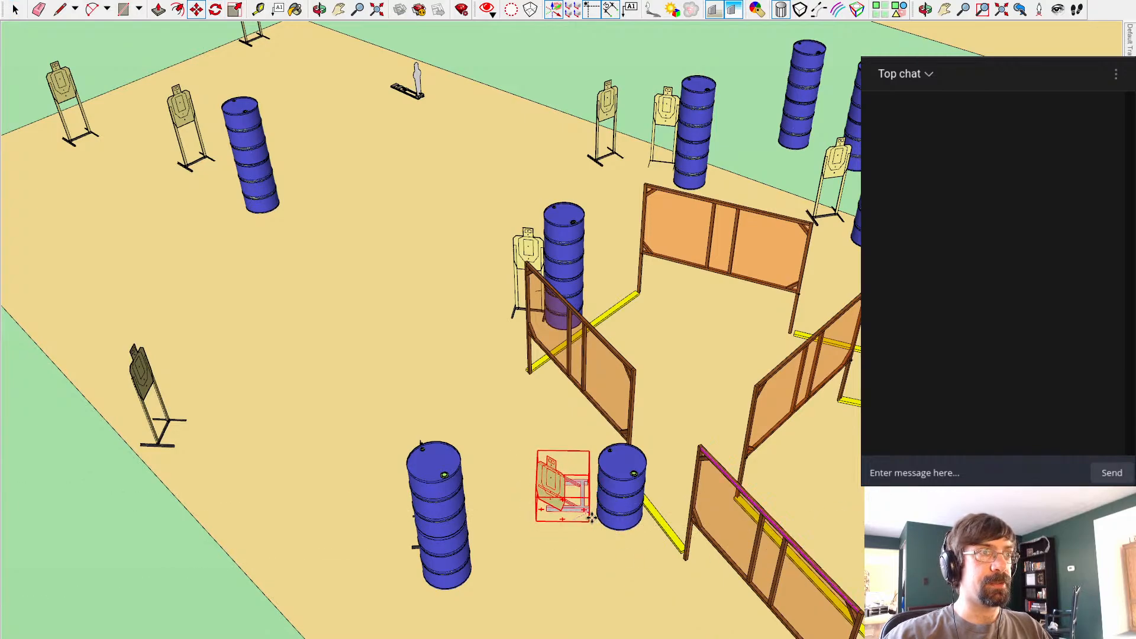
middle_drag(592, 518, 541, 352)
key(m)
Step: Examine the whole stage from the rear, both sides and the shooting area, checking how targets and poppers sit behind walls and barrels
scroll(504, 372, down, 3)
shift+middle_drag(615, 239, 516, 392)
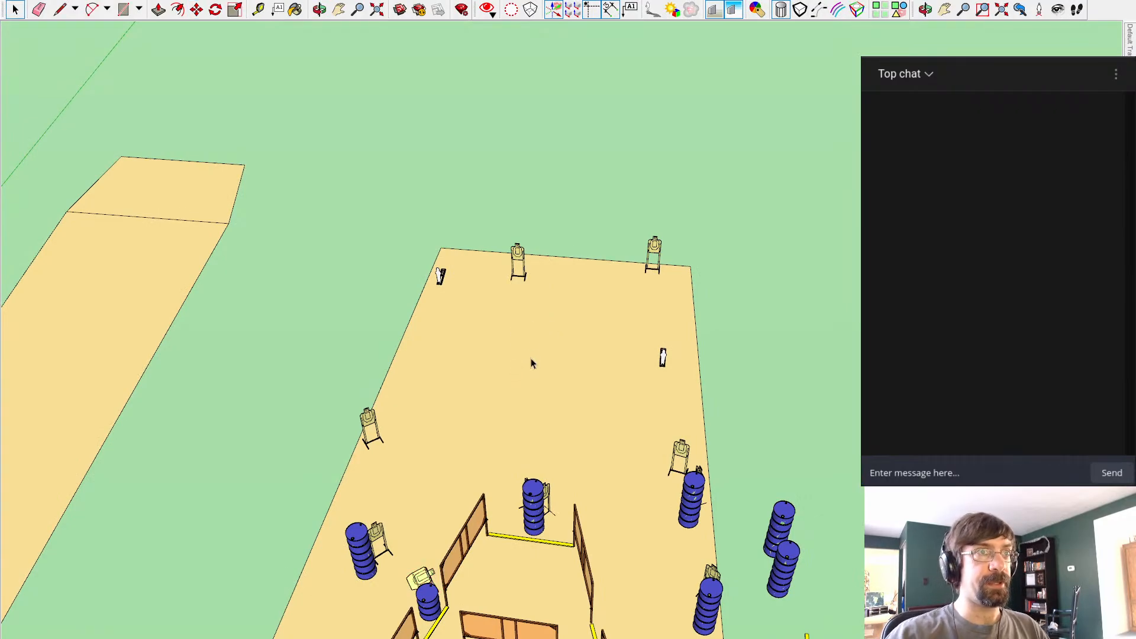
middle_drag(531, 361, 573, 402)
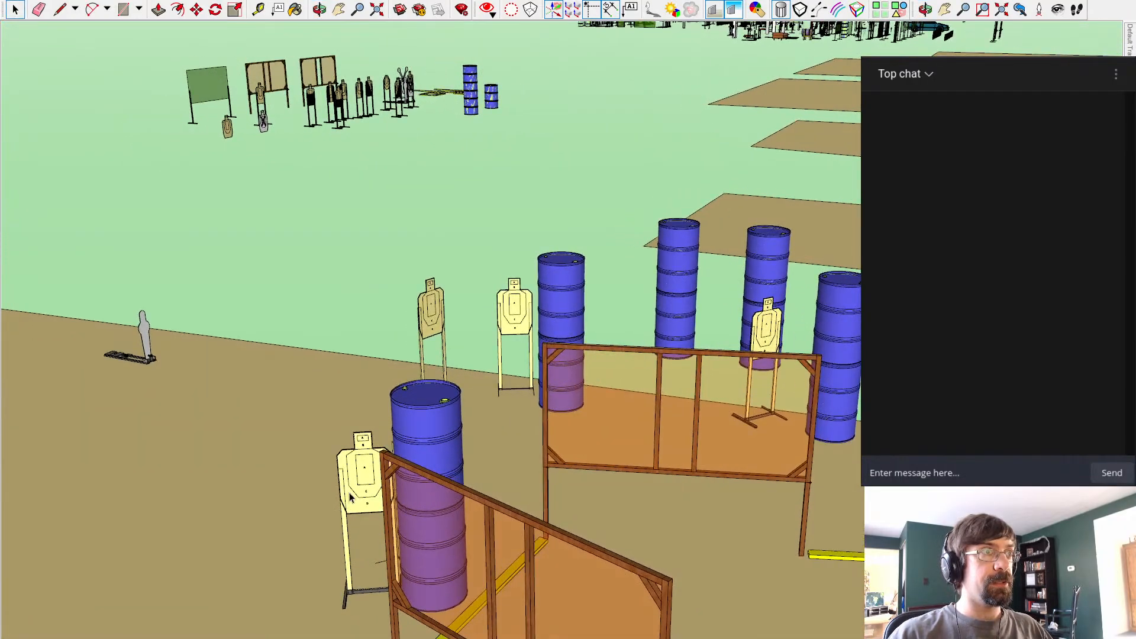
mouse_move(364, 480)
middle_down()
mouse_move(541, 481)
mouse_move(545, 525)
mouse_move(540, 436)
mouse_move(326, 448)
mouse_move(350, 449)
mouse_move(373, 411)
mouse_move(485, 502)
mouse_move(202, 449)
mouse_move(350, 507)
mouse_move(353, 538)
mouse_move(195, 520)
mouse_move(254, 550)
mouse_move(278, 586)
mouse_move(282, 381)
mouse_move(451, 524)
middle_up()
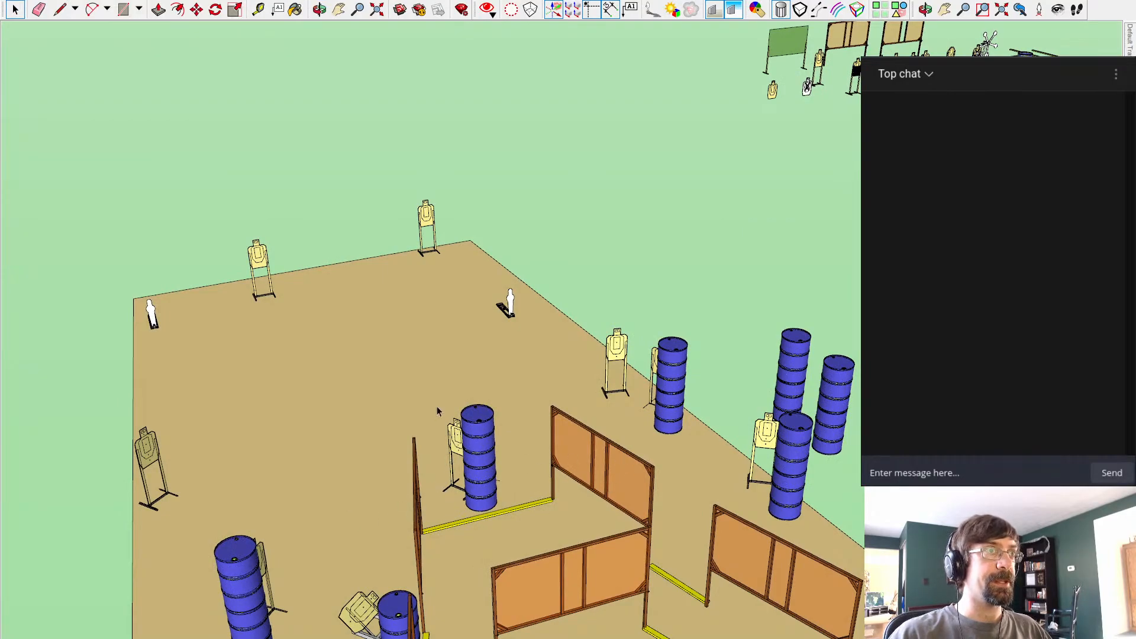
middle_drag(664, 362, 563, 430)
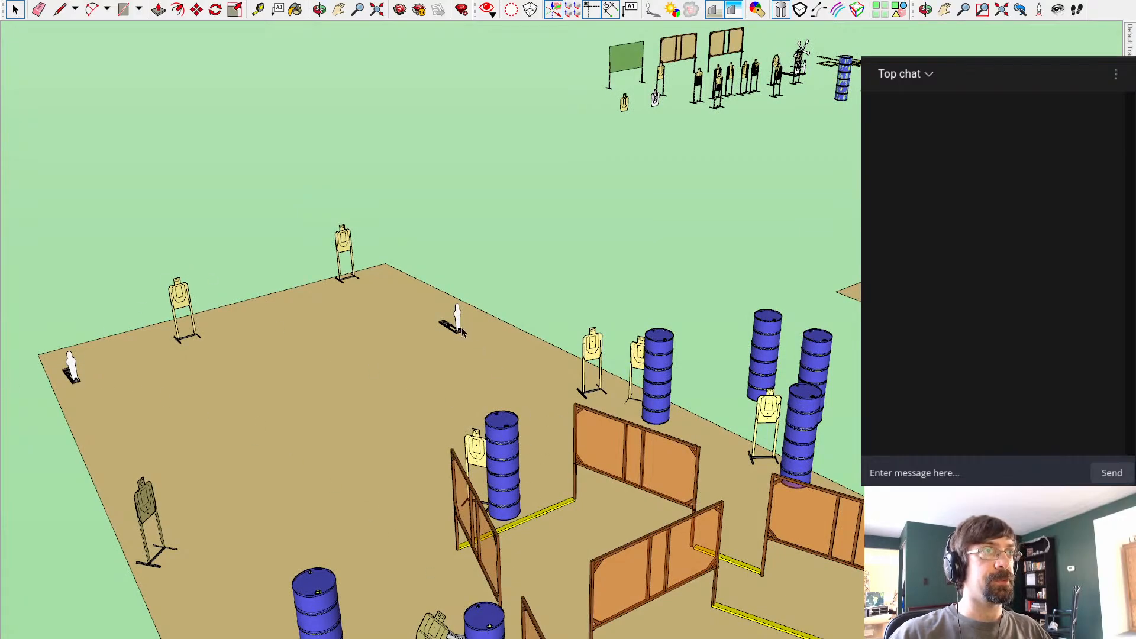
middle_drag(475, 324, 381, 303)
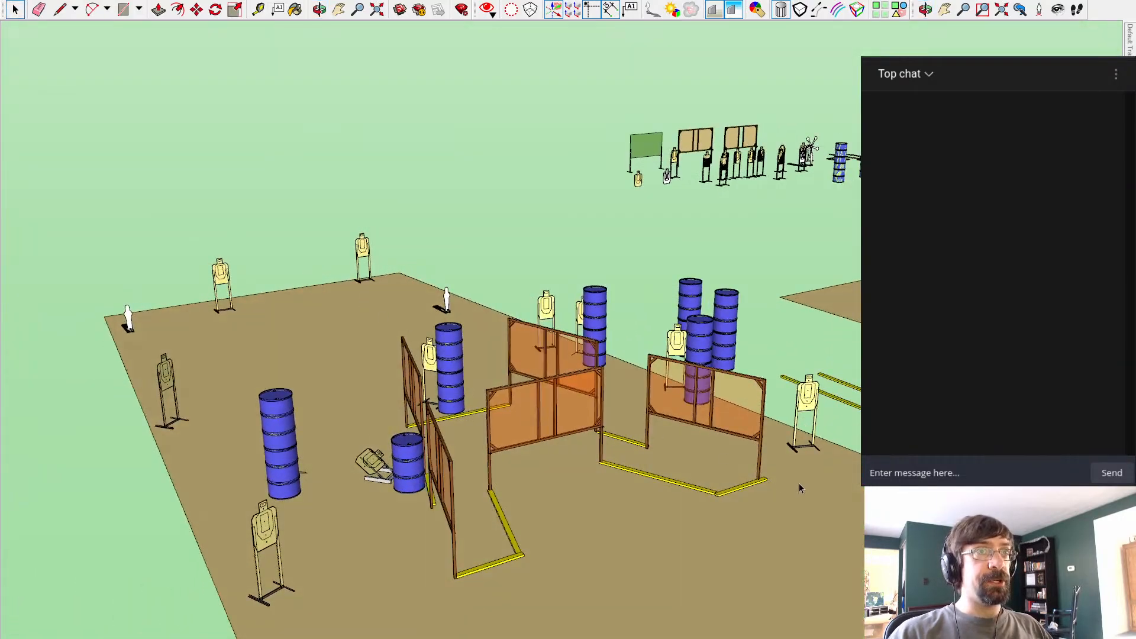
shift+middle_drag(799, 485, 633, 409)
middle_drag(628, 356, 705, 370)
double_click(723, 372)
click(854, 509)
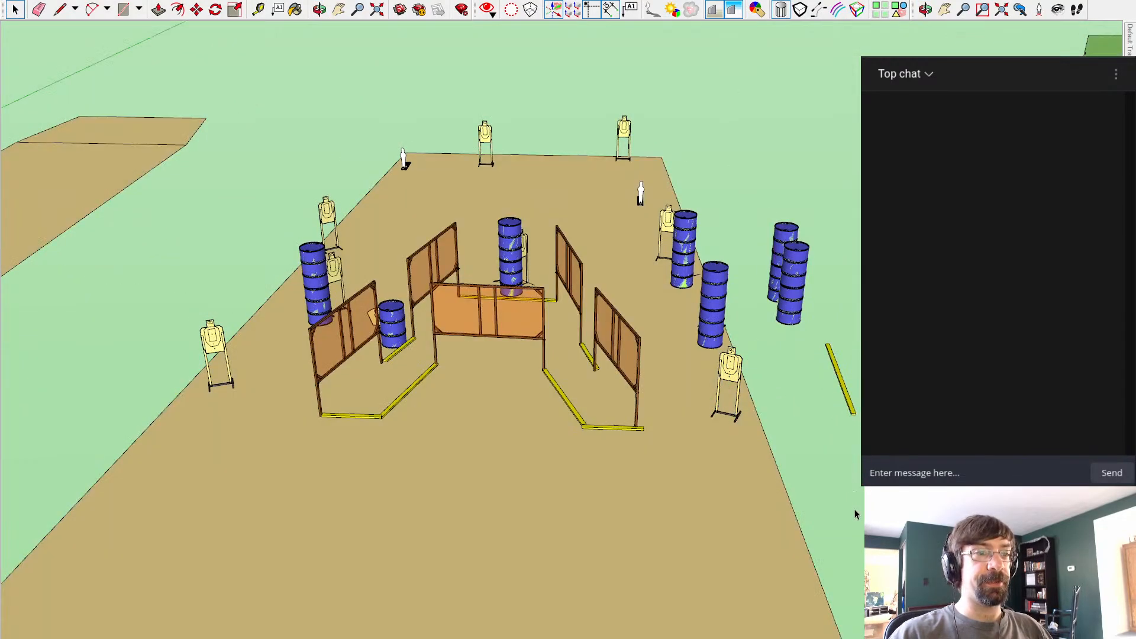
middle_drag(441, 350, 557, 565)
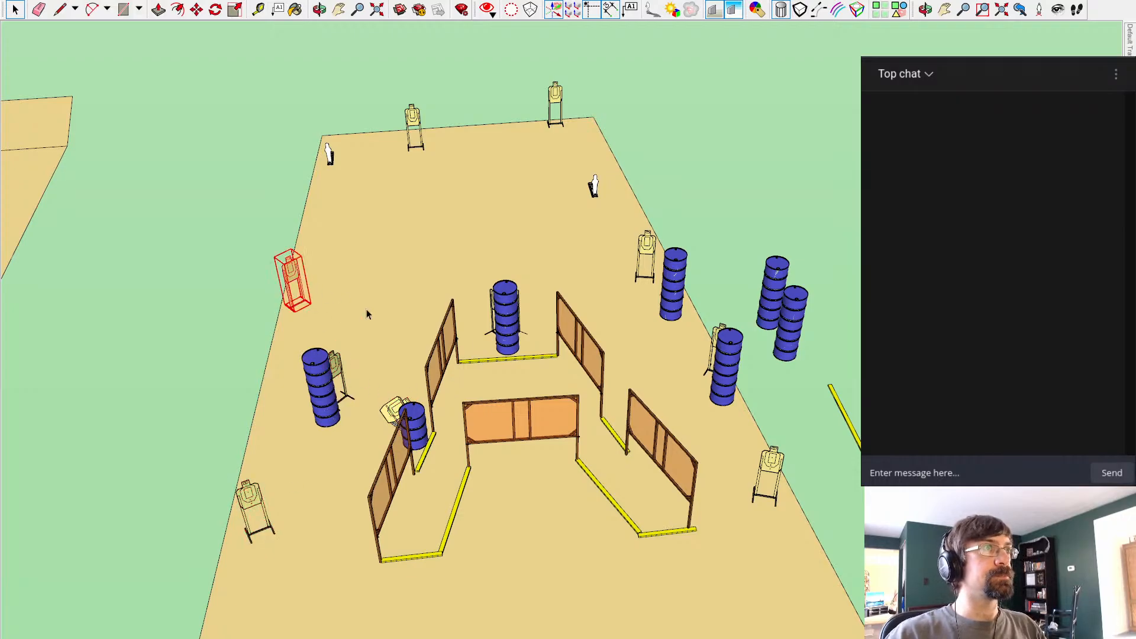
middle_drag(366, 310, 136, 239)
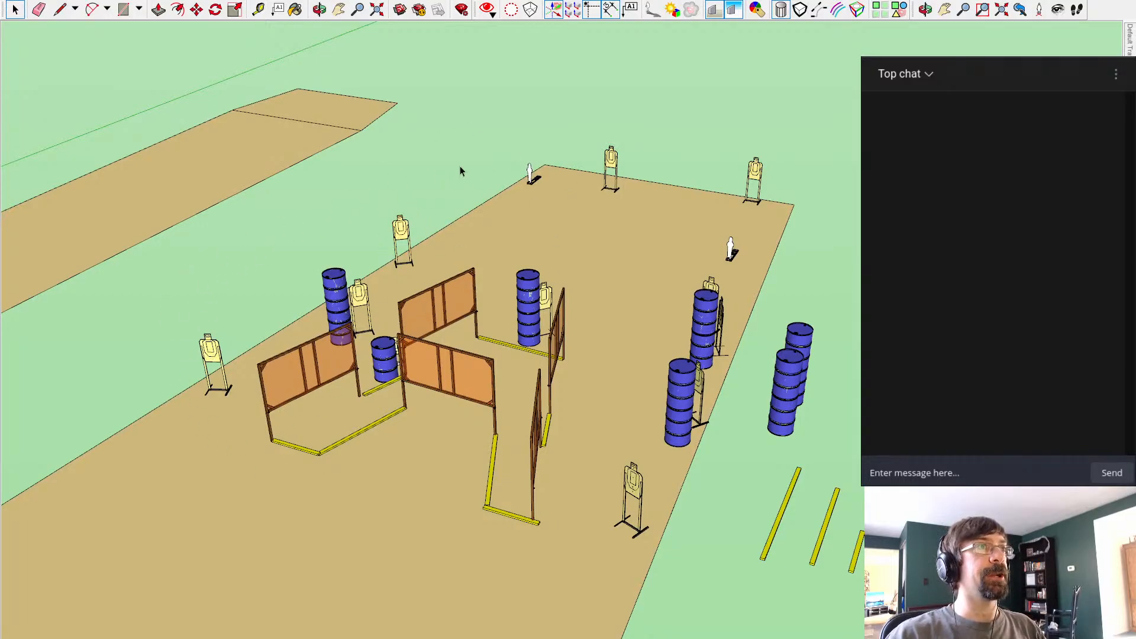
middle_drag(297, 402, 362, 308)
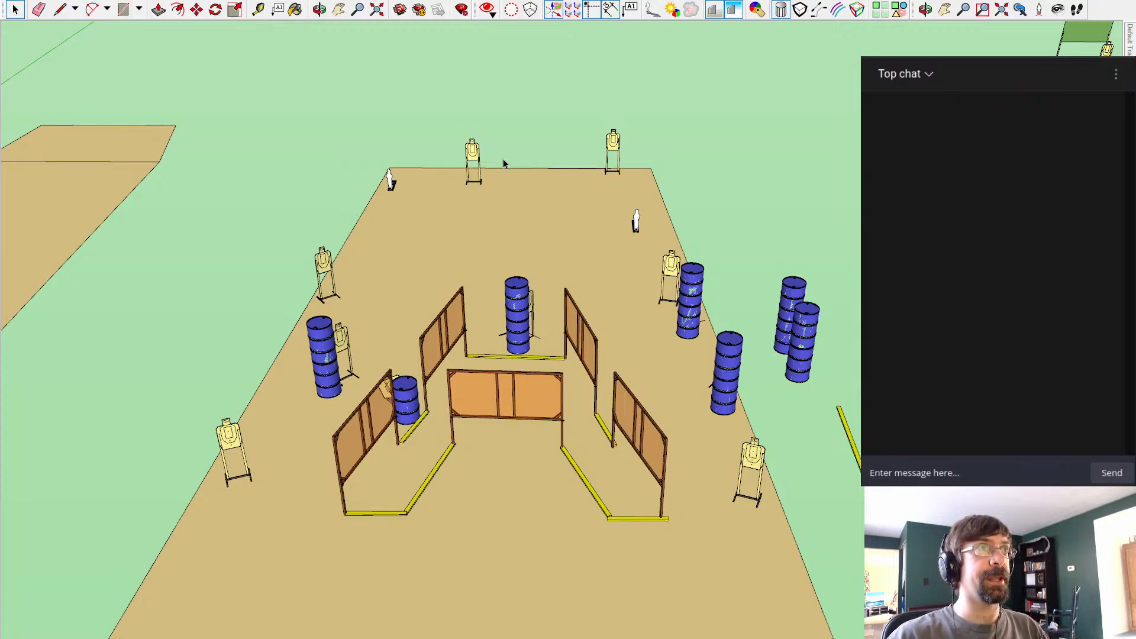
Step: Measure the distance from the shooting area to the left target at the bay's rear edge with the Tape Measure
scroll(517, 248, up, 5)
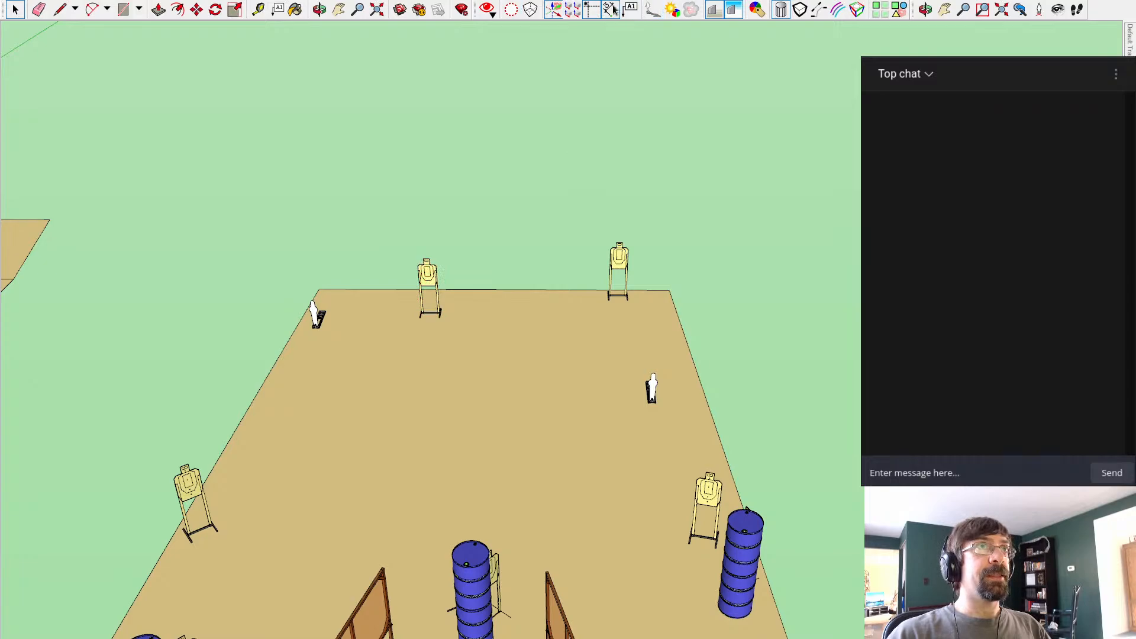
click(258, 9)
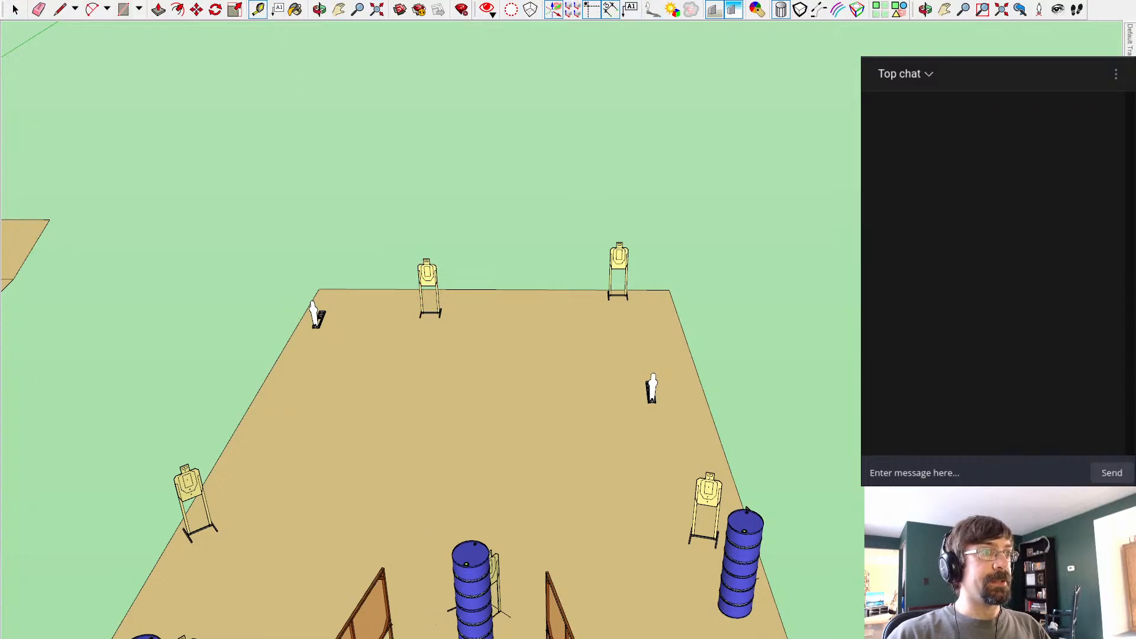
click(418, 638)
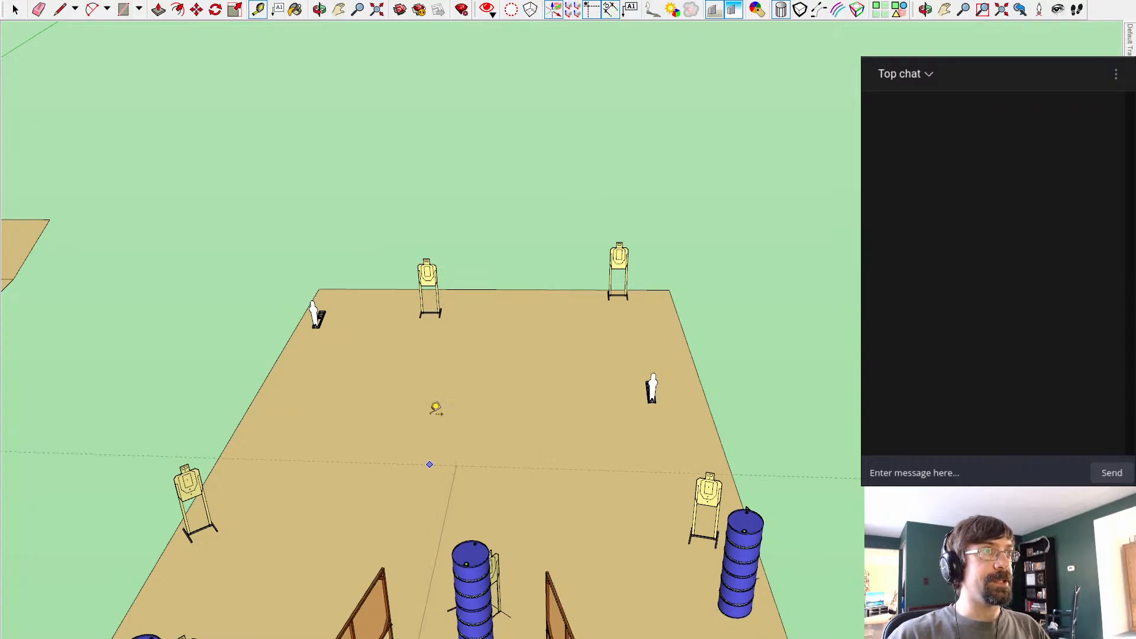
key(Escape)
click(439, 317)
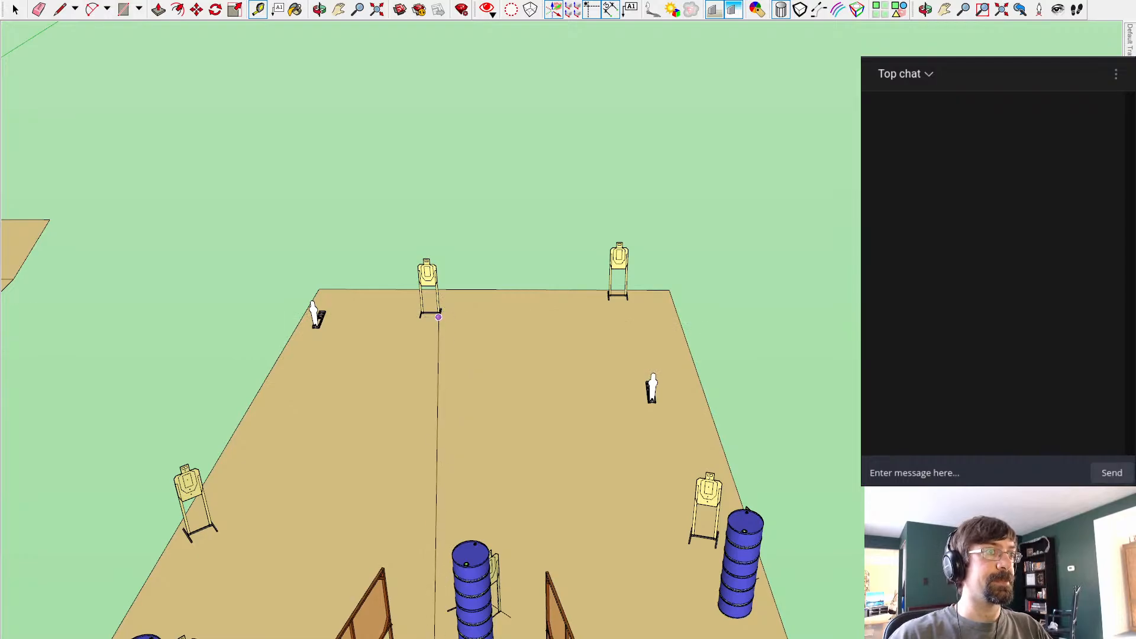
key(Escape)
scroll(802, 437, down, 5)
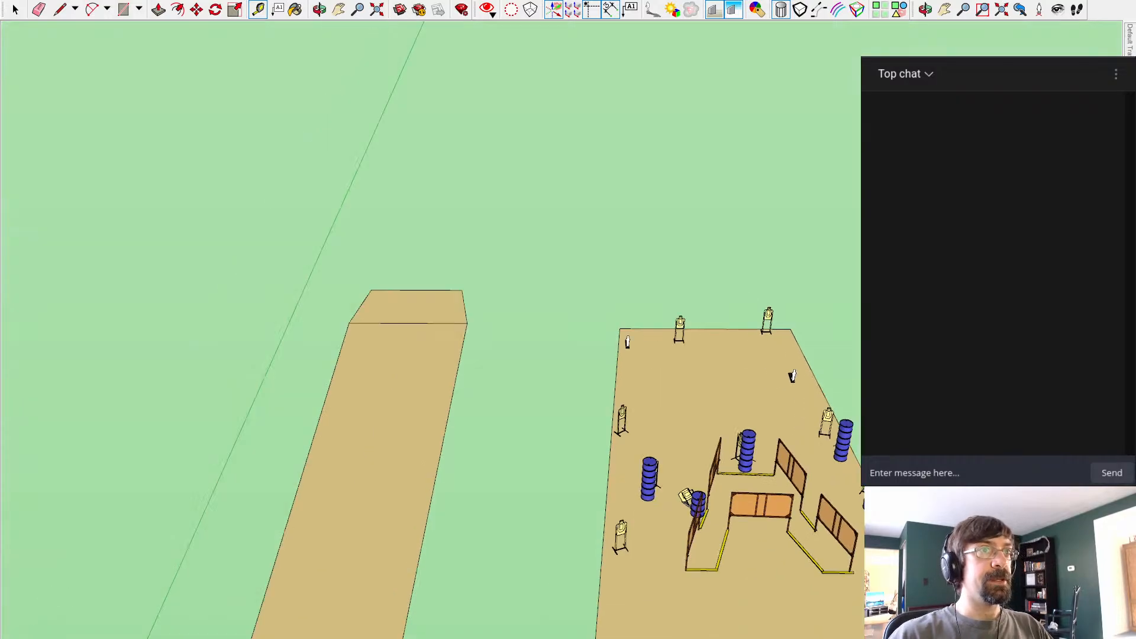
key(space)
Step: Count the paper targets in the bay from above by picking them in turn from the front pair to the rear pair
shift+middle_drag(839, 317, 643, 204)
middle_drag(643, 205, 628, 354)
middle_drag(443, 252, 470, 214)
middle_drag(813, 420, 744, 485)
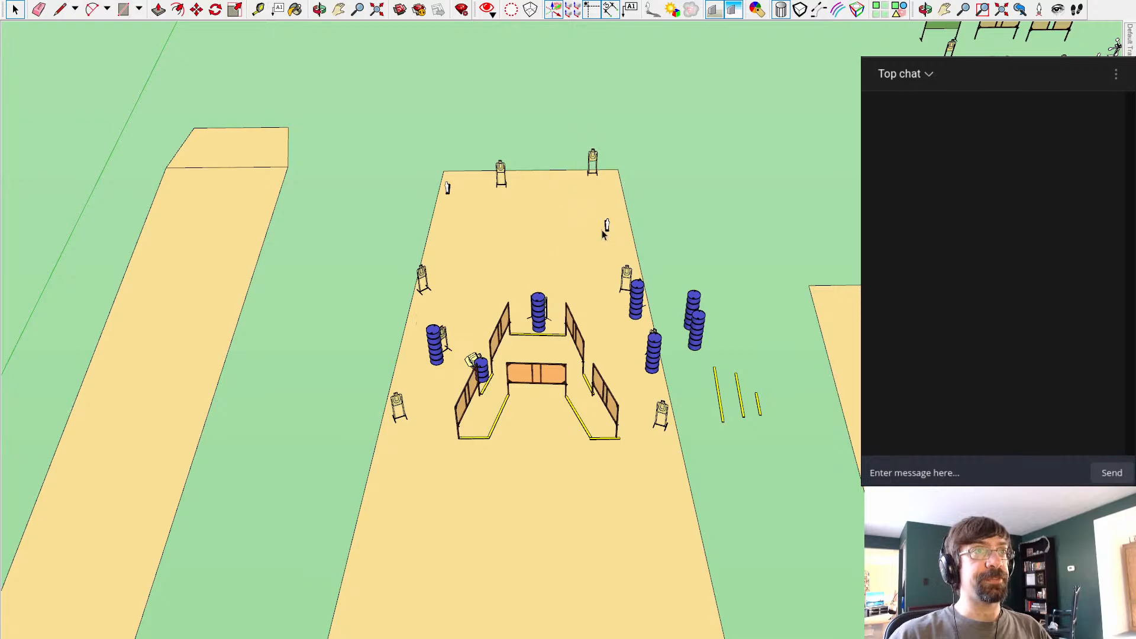
middle_drag(603, 235, 630, 363)
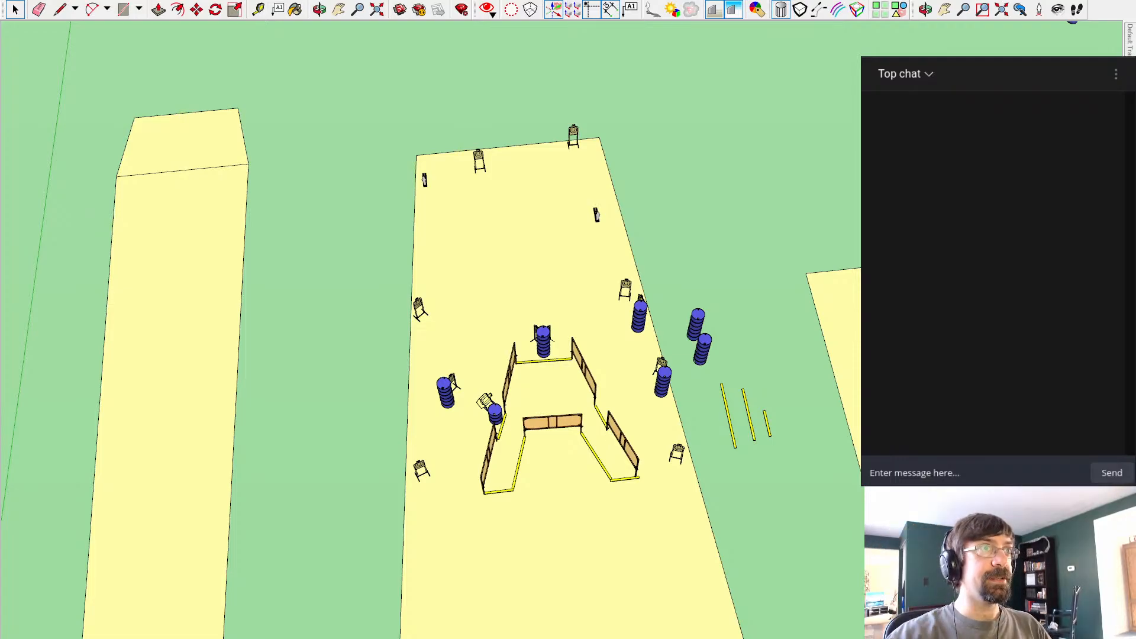
click(427, 470)
click(671, 453)
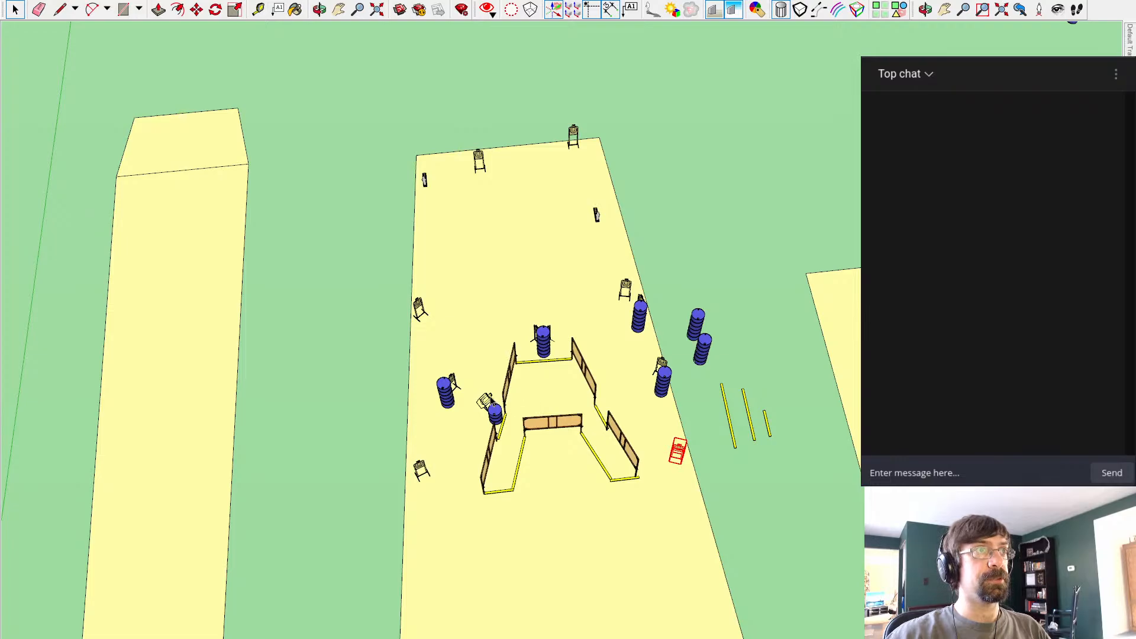
click(491, 401)
click(658, 363)
click(448, 383)
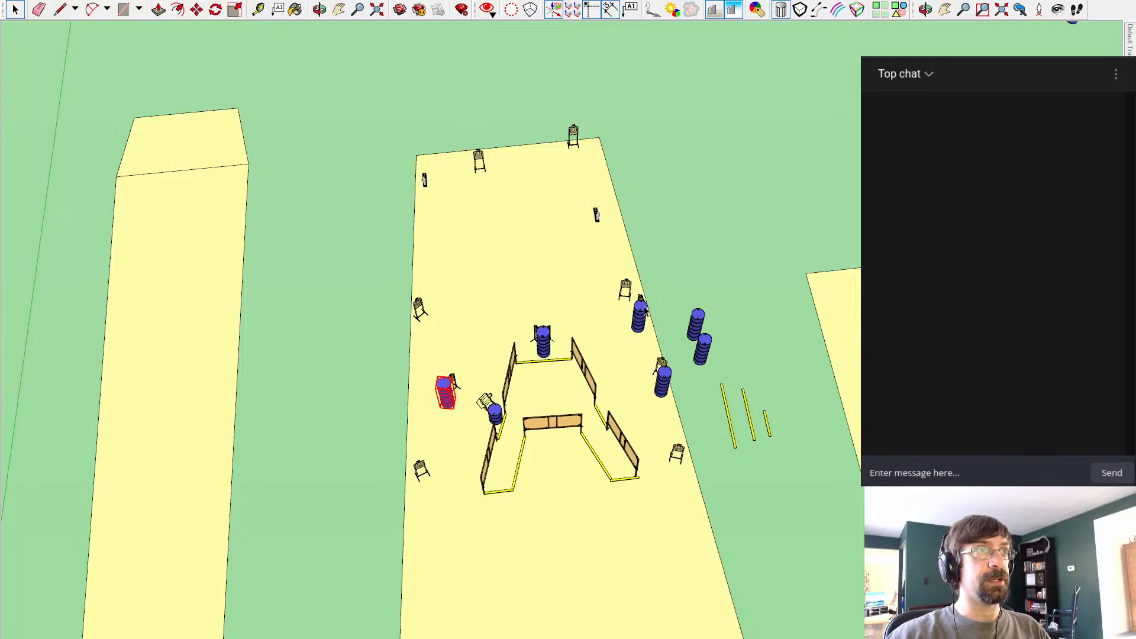
click(626, 290)
click(548, 334)
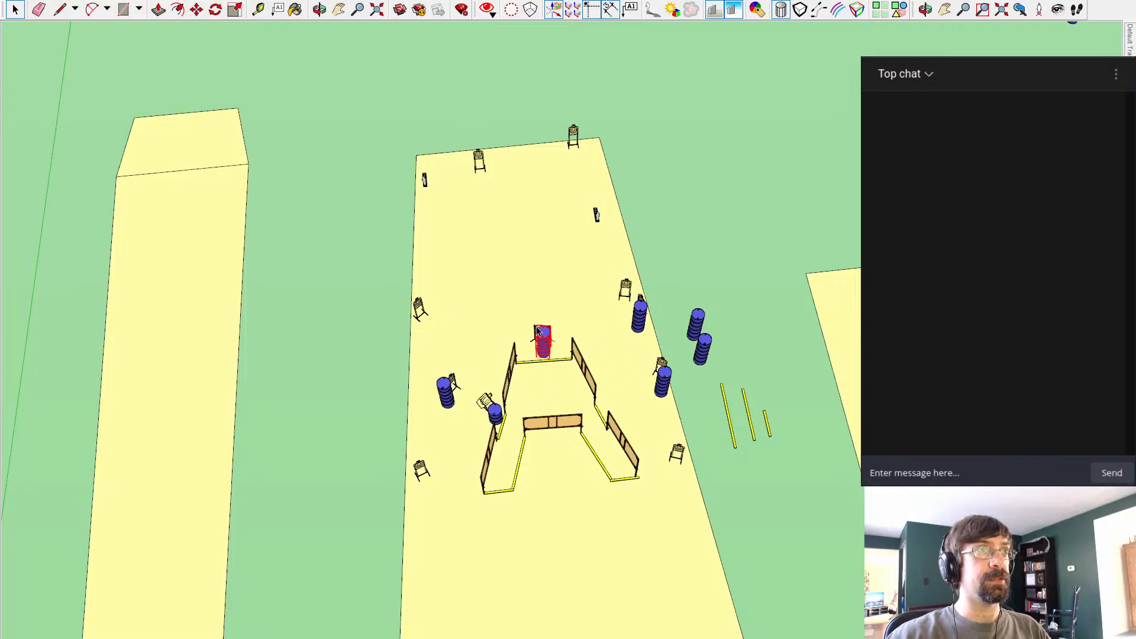
click(452, 382)
click(422, 310)
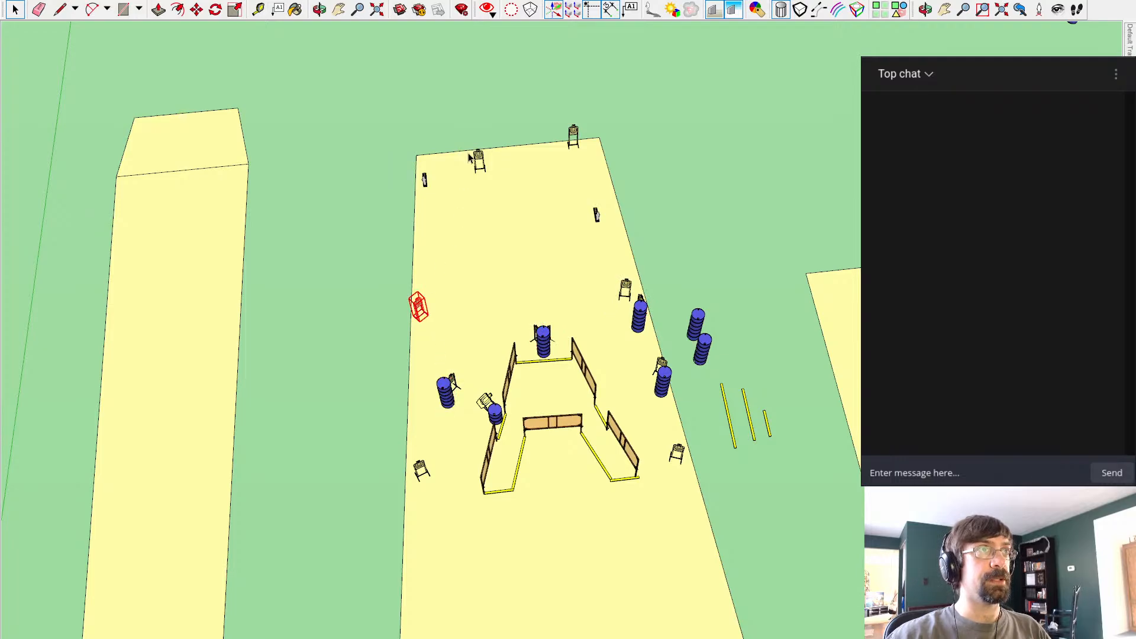
click(487, 151)
click(573, 127)
click(750, 176)
middle_drag(751, 176, 750, 218)
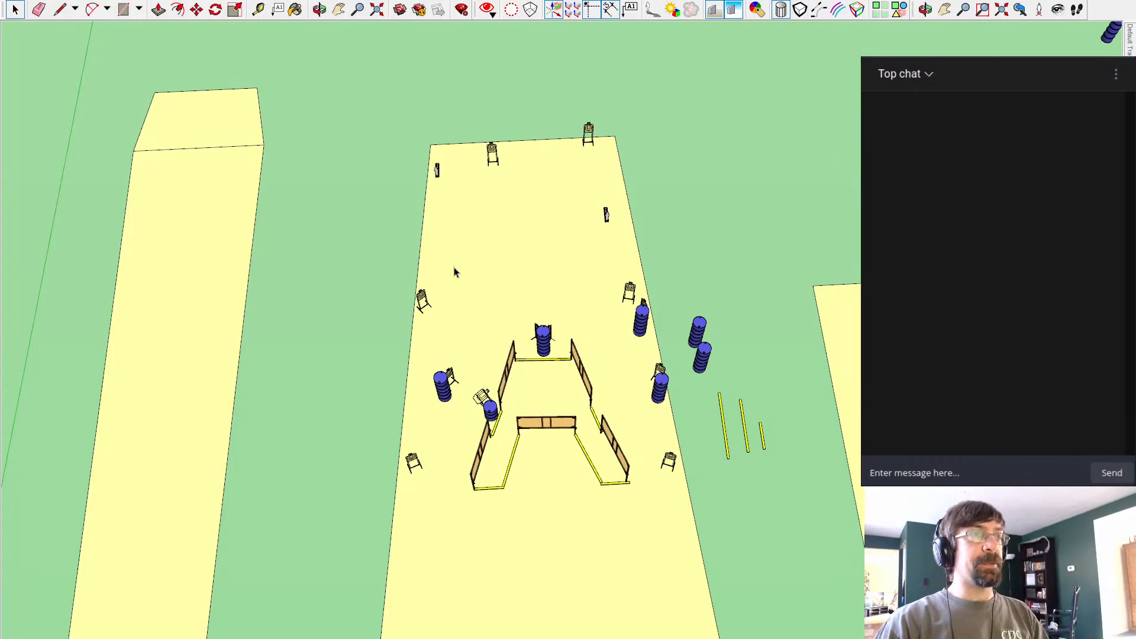
scroll(459, 301, up, 2)
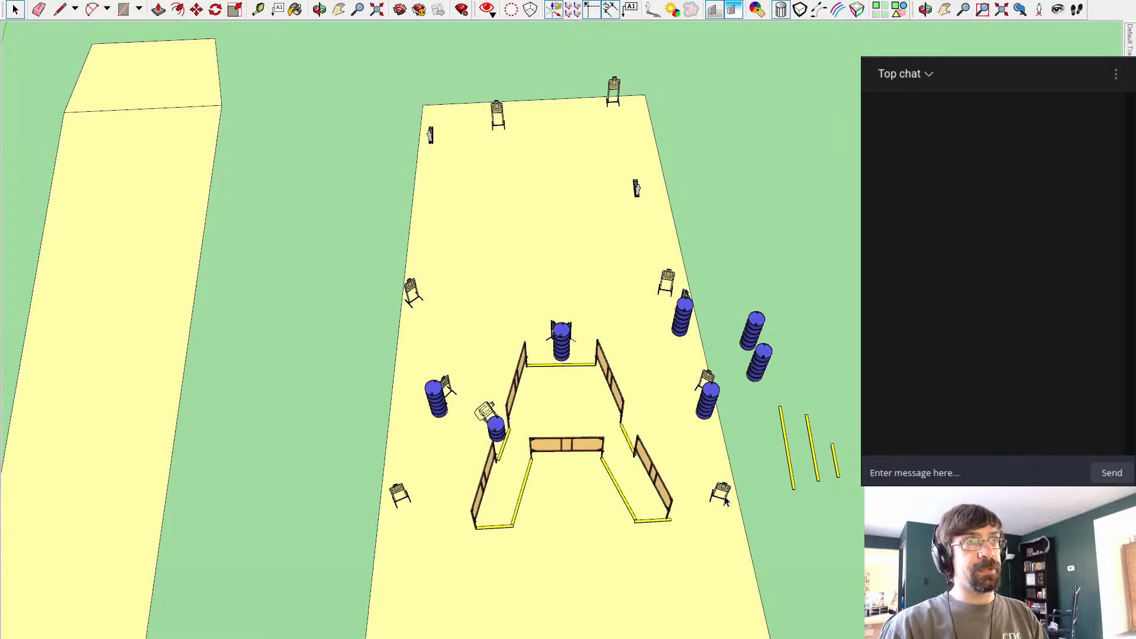
scroll(603, 190, up, 2)
mouse_move(572, 221)
middle_down()
mouse_move(573, 208)
mouse_move(565, 272)
middle_up()
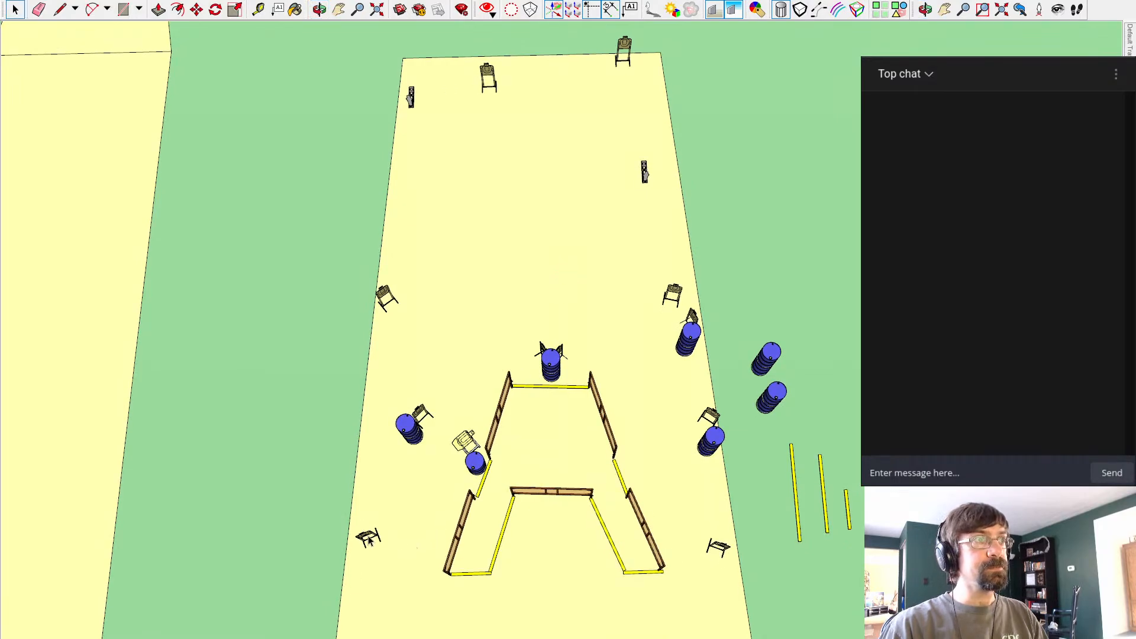
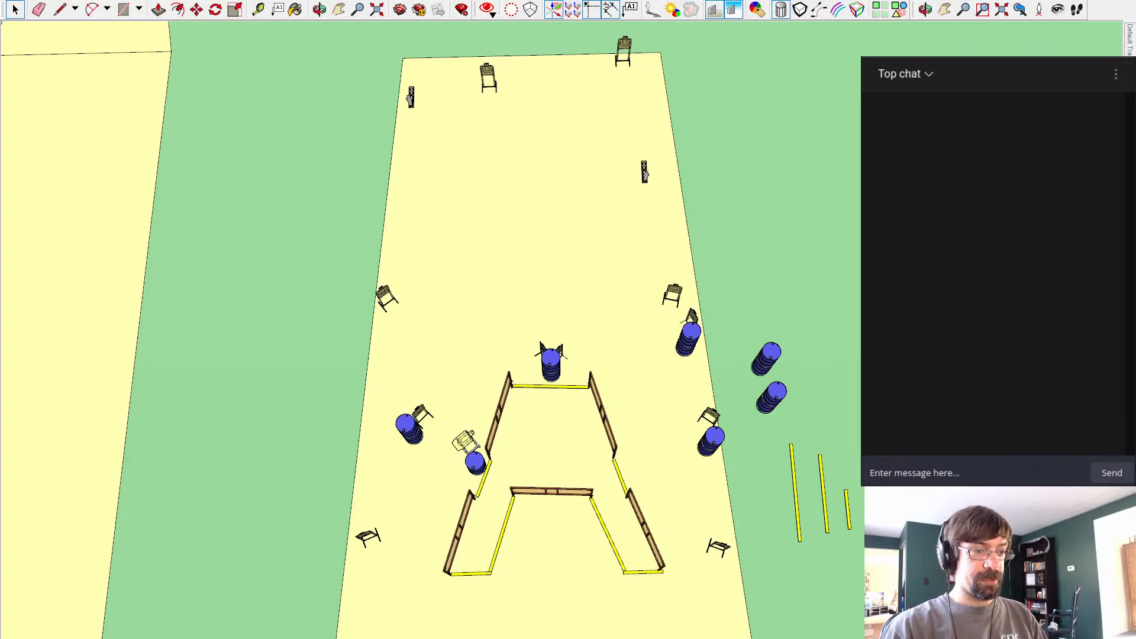
Step: Switch to the match spreadsheet and clear the stage names in C17:H17 of the Match Info sheet
key(alt+Tab)
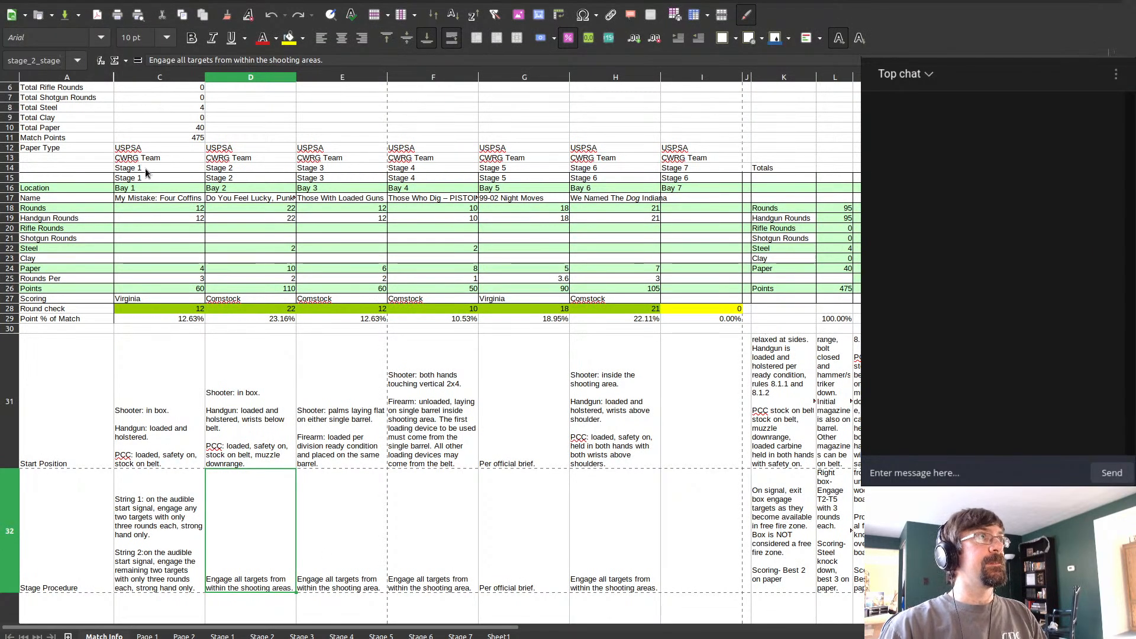
click(137, 202)
shift+click(632, 201)
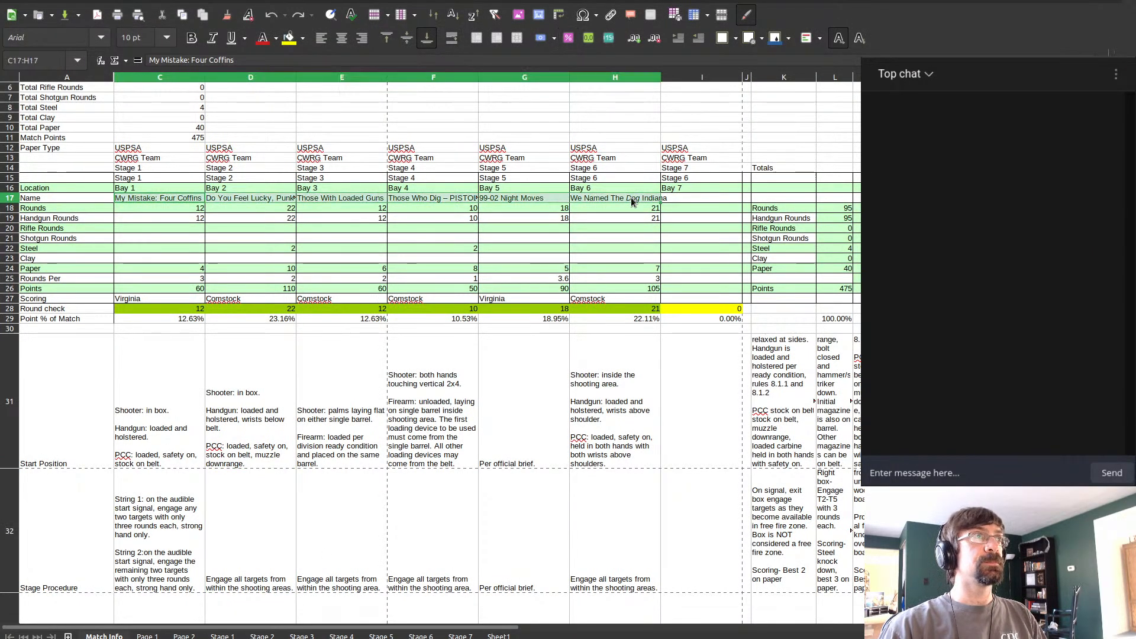
key(Delete)
Step: Clear the Stage 1 label in cell C15, above the Bay 1 location
key(Up)
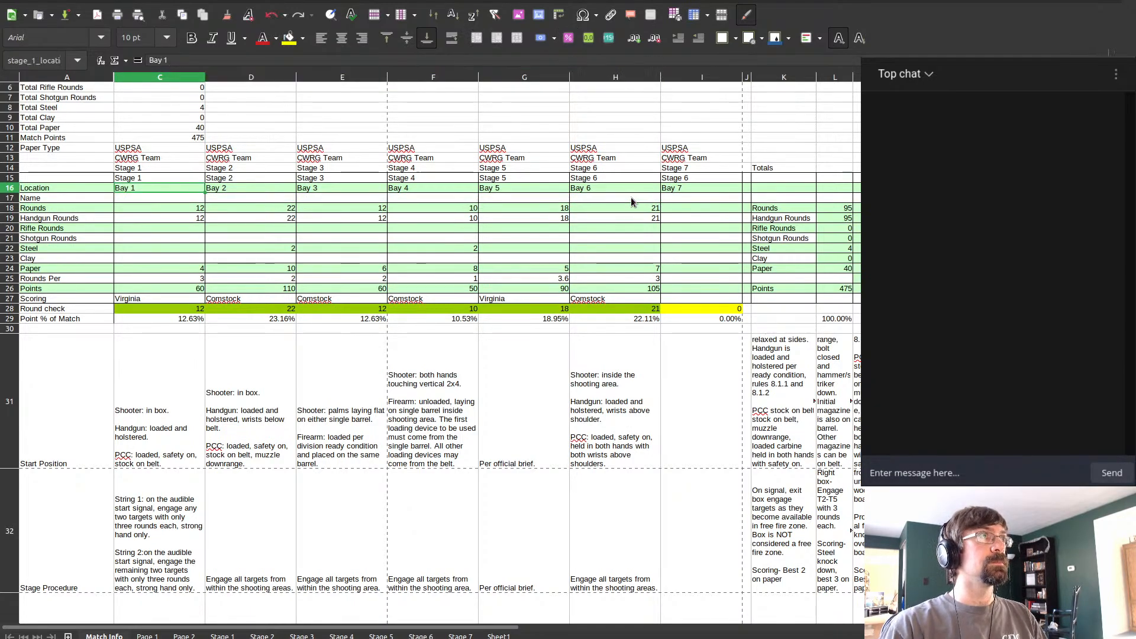
key(Right)
key(Up)
key(Left)
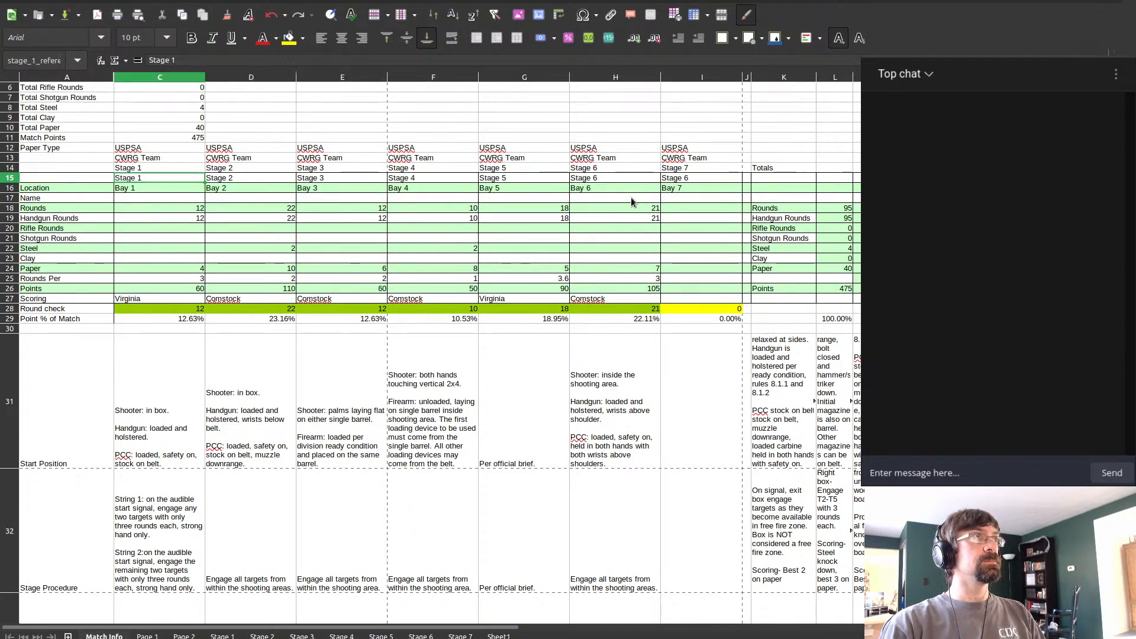
key(Right)
key(Up)
key(Down)
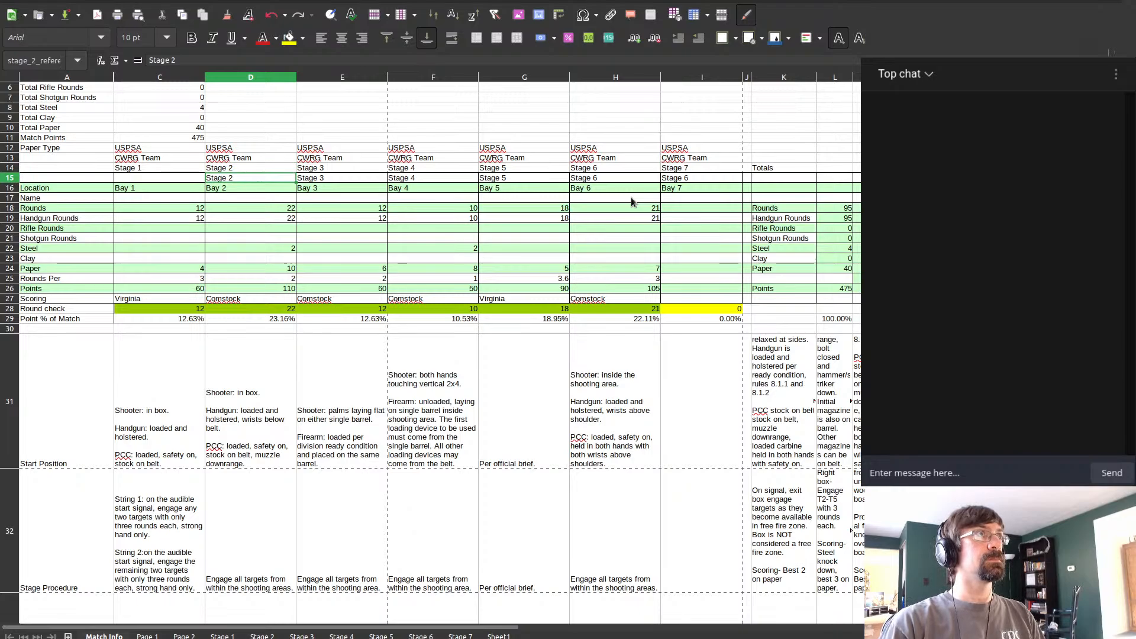
Step: Renumber the stage labels in D15:H15 as Stage 1 through Stage 5 and clear the Bay 7 label in I15
text(Stage 1)
key(Tab)
text(Stage)
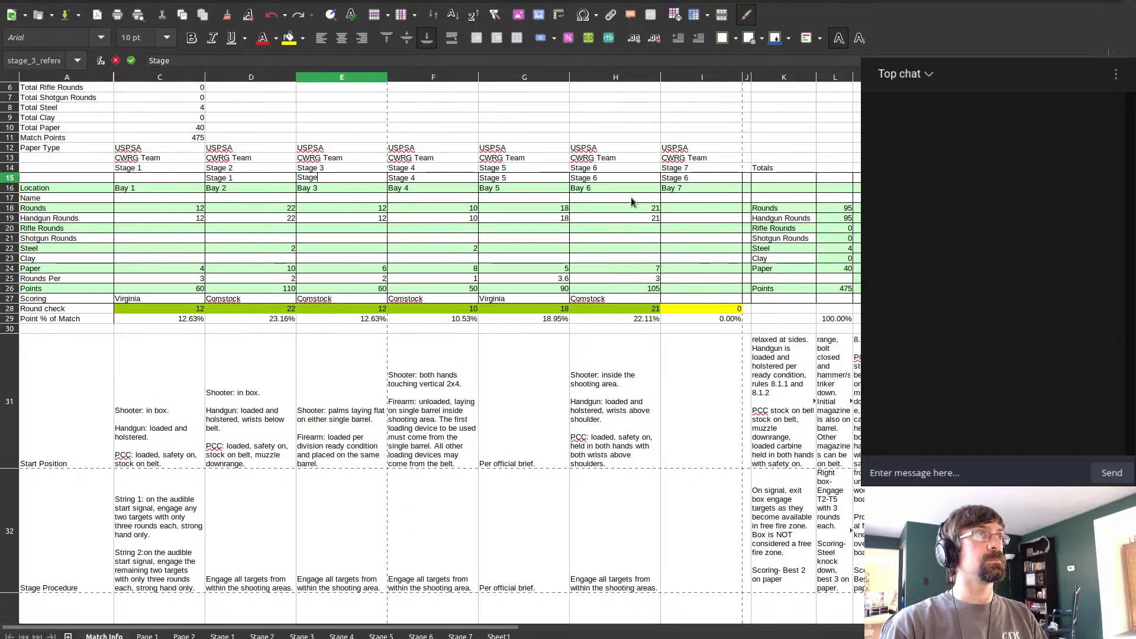
text( 2)
key(Tab)
text(Stagbe 3)
key(Tab)
key(Left)
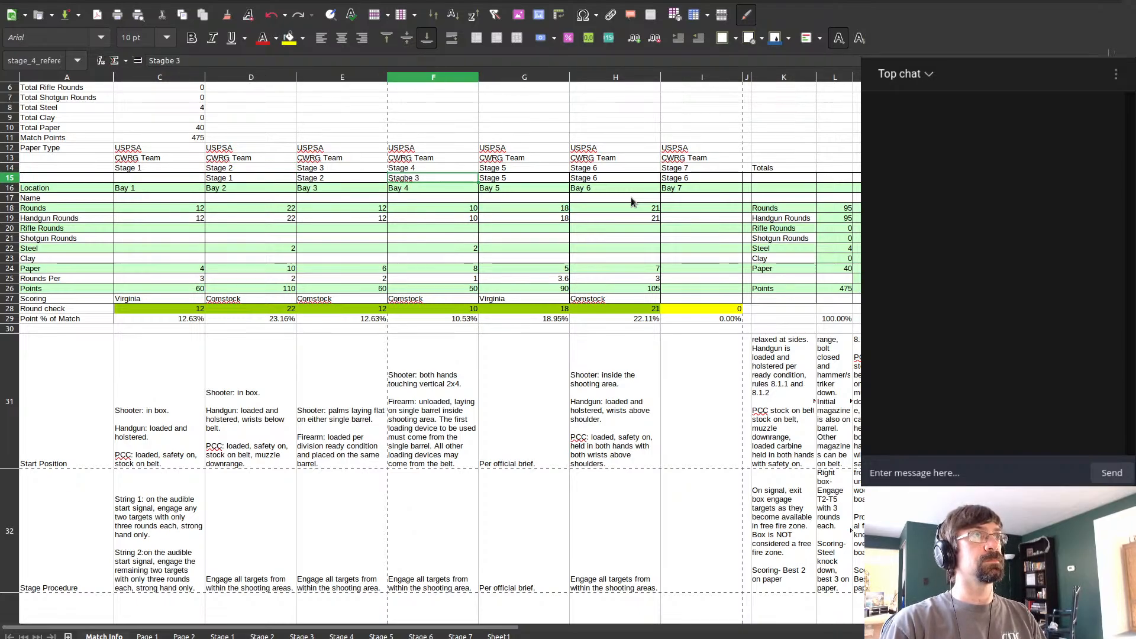
text(Stage 3)
key(Tab)
text(Stage 4)
key(Tab)
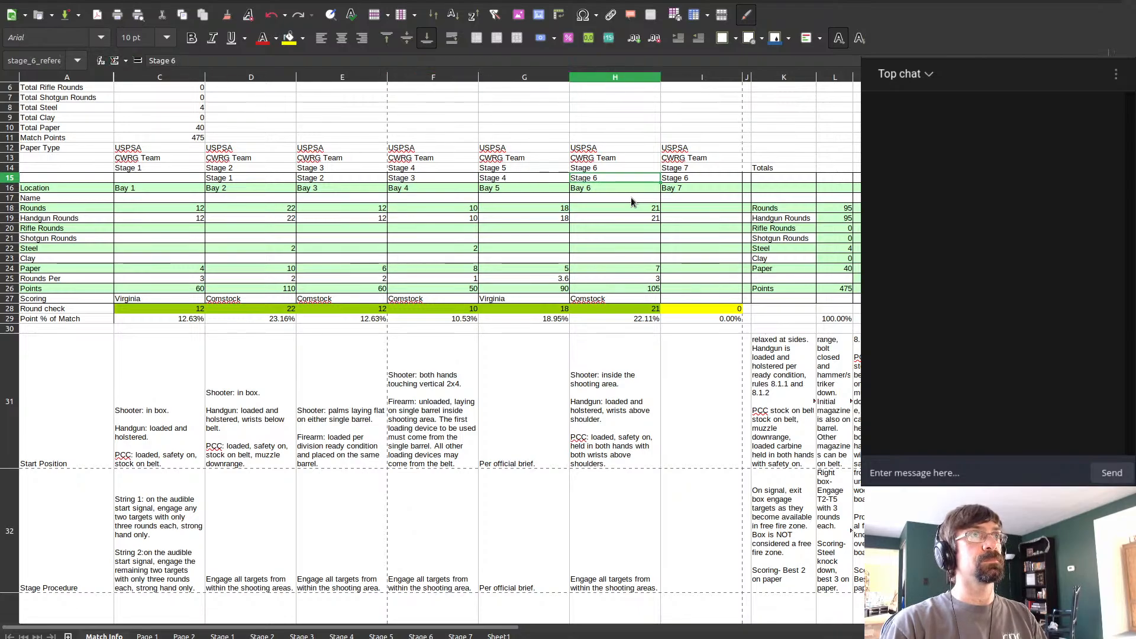
text(Stage 5)
key(Tab)
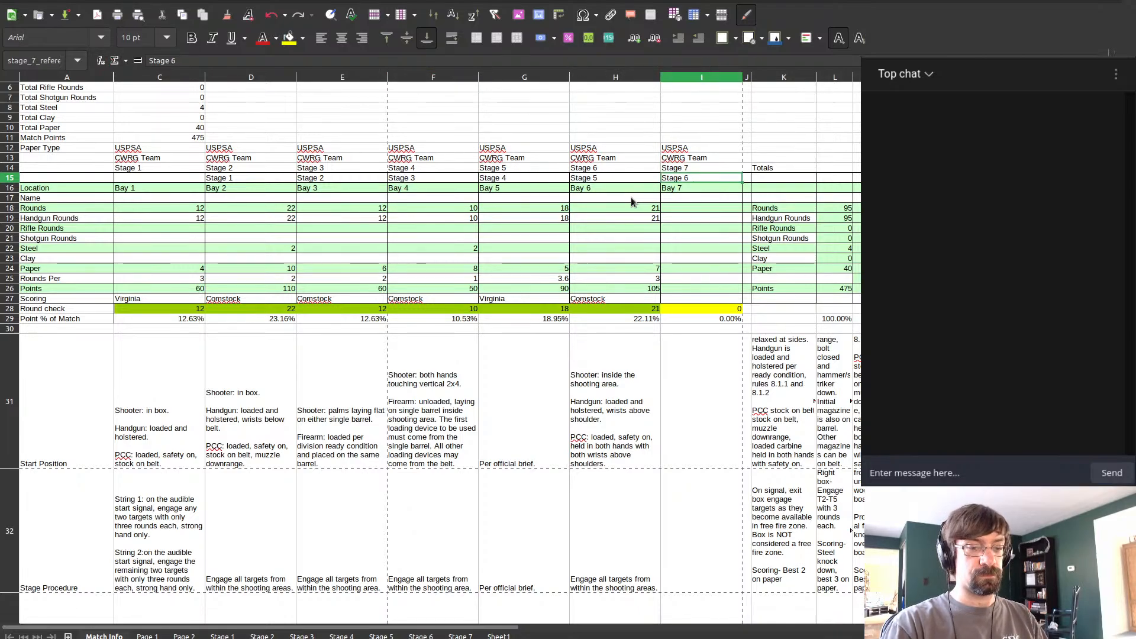
key(Escape)
key(Up)
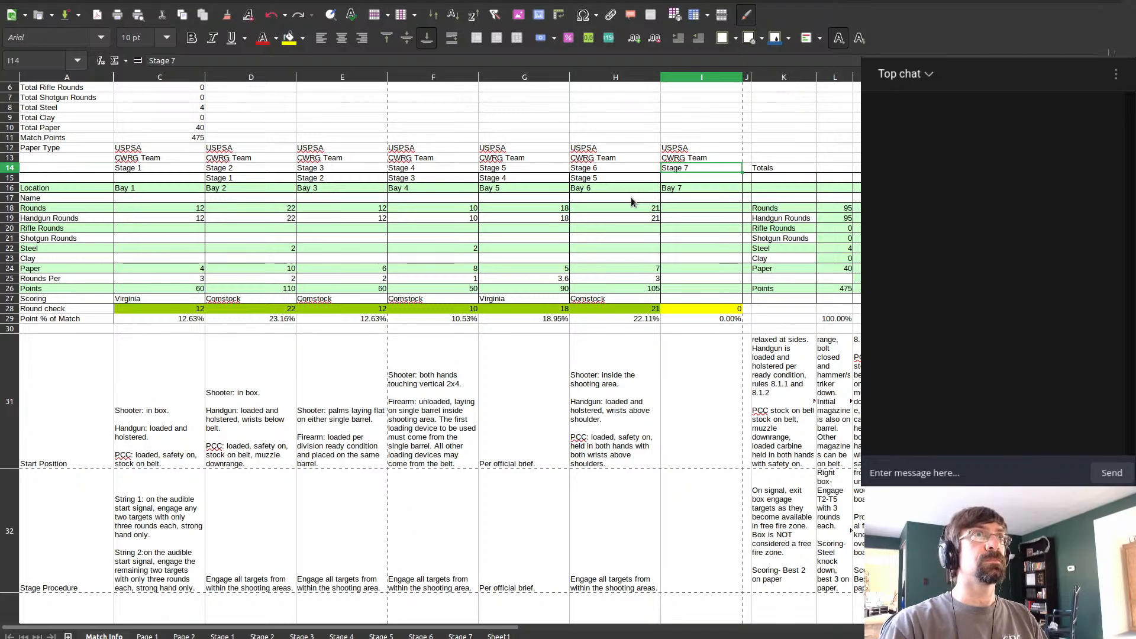
Step: Renumber the upper stage labels in D14:H14 as Stage 1 through Stage 5 and clear the one in I14
double_click(232, 167)
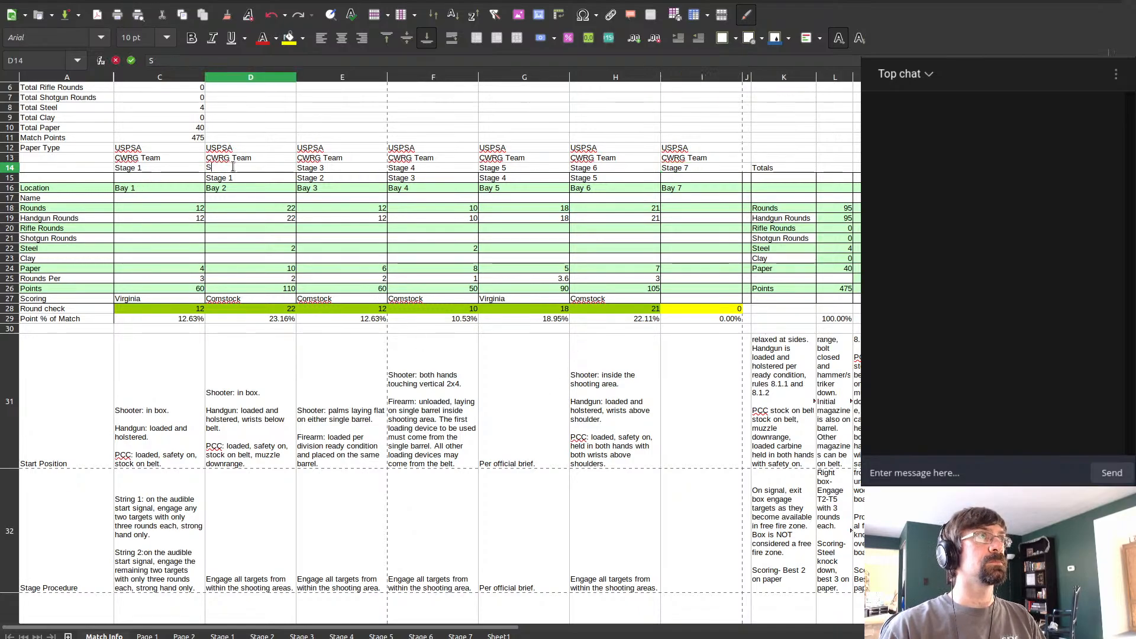
text(1)
key(Tab)
text(Stage 2)
key(Tab)
text(Stage 3)
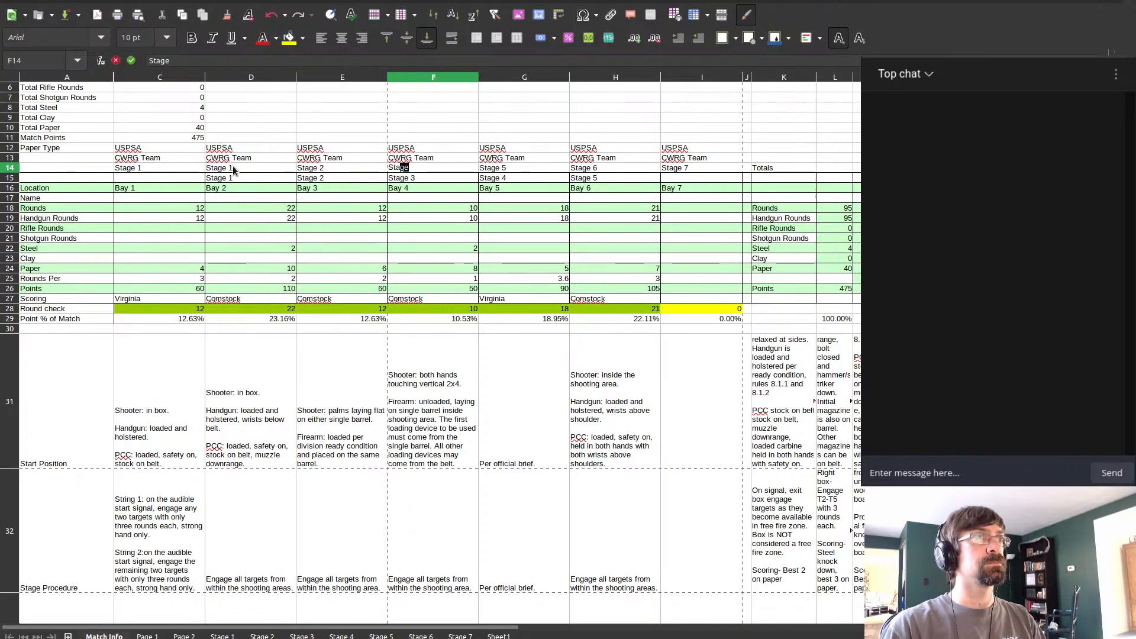
key(Tab)
text(Stage 4)
key(Tab)
text(Stage 5)
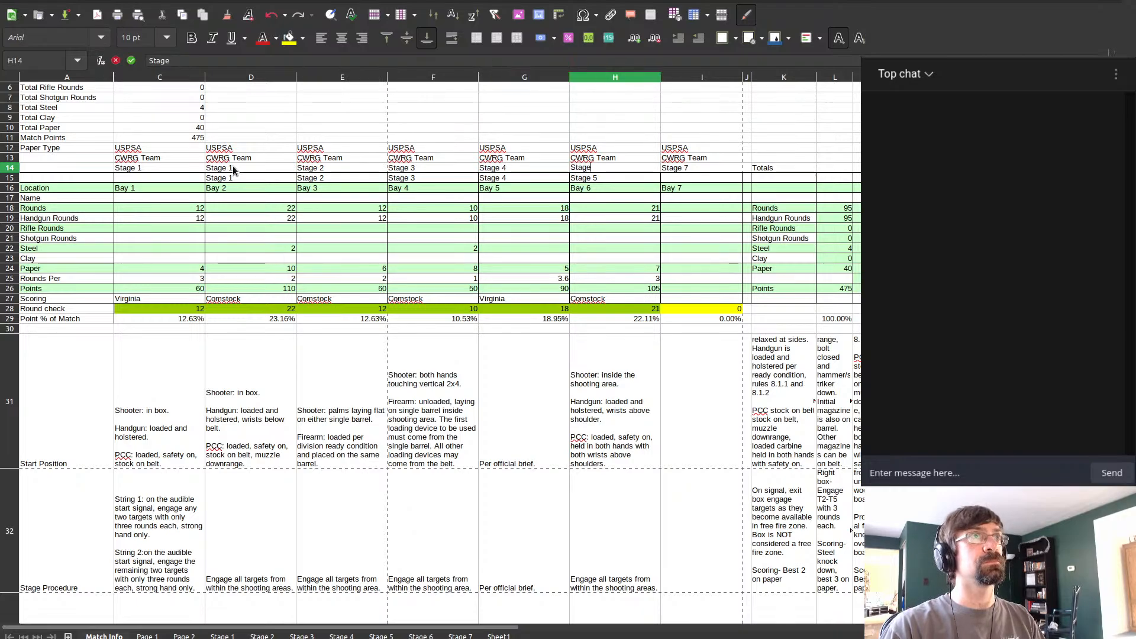
key(Tab)
text(St)
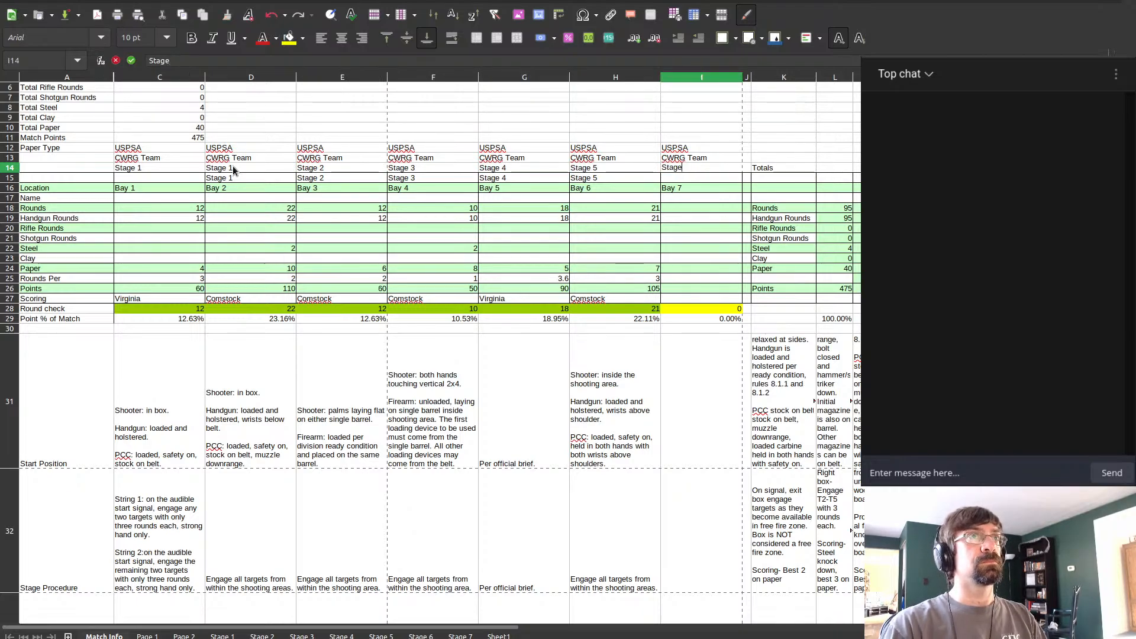
key(BackSpace)
key(BackSpace)
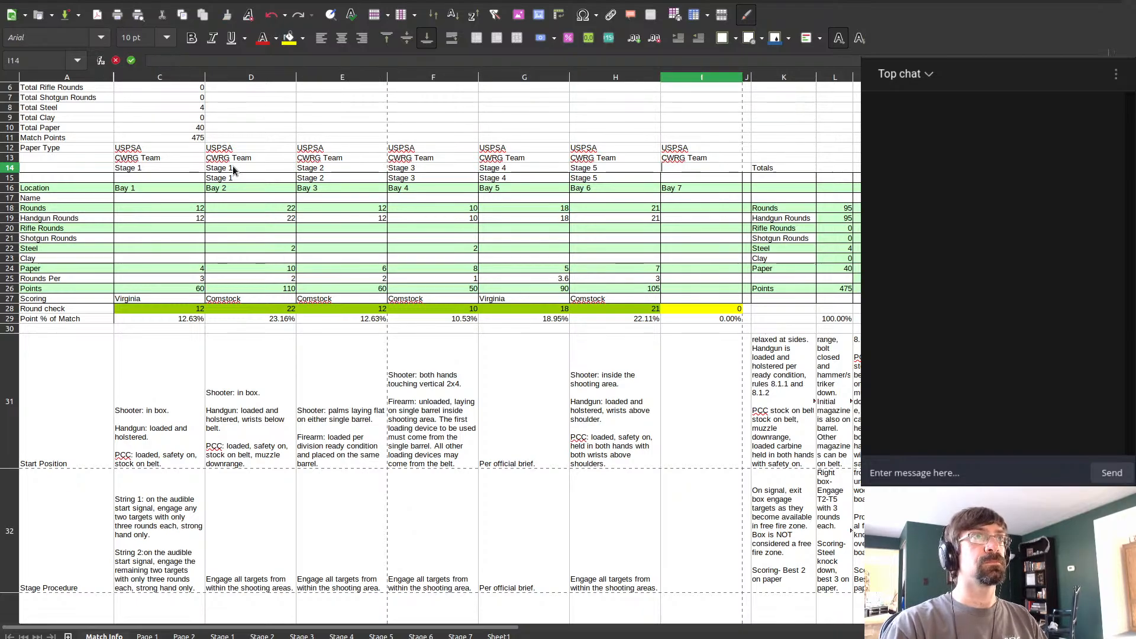
Step: Name the Bay 2 stage "... To Z" and set both its rounds and handgun rounds to 26
click(234, 199)
text(...)
text( To )
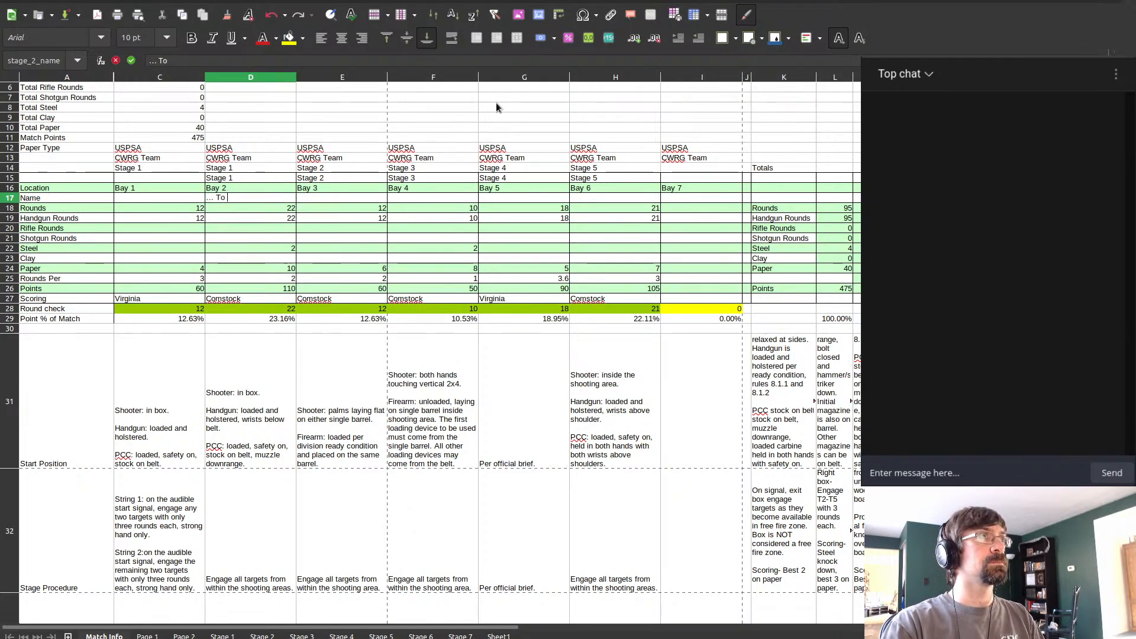
text(Z)
key(Return)
text(26)
key(Return)
text(26)
key(Return)
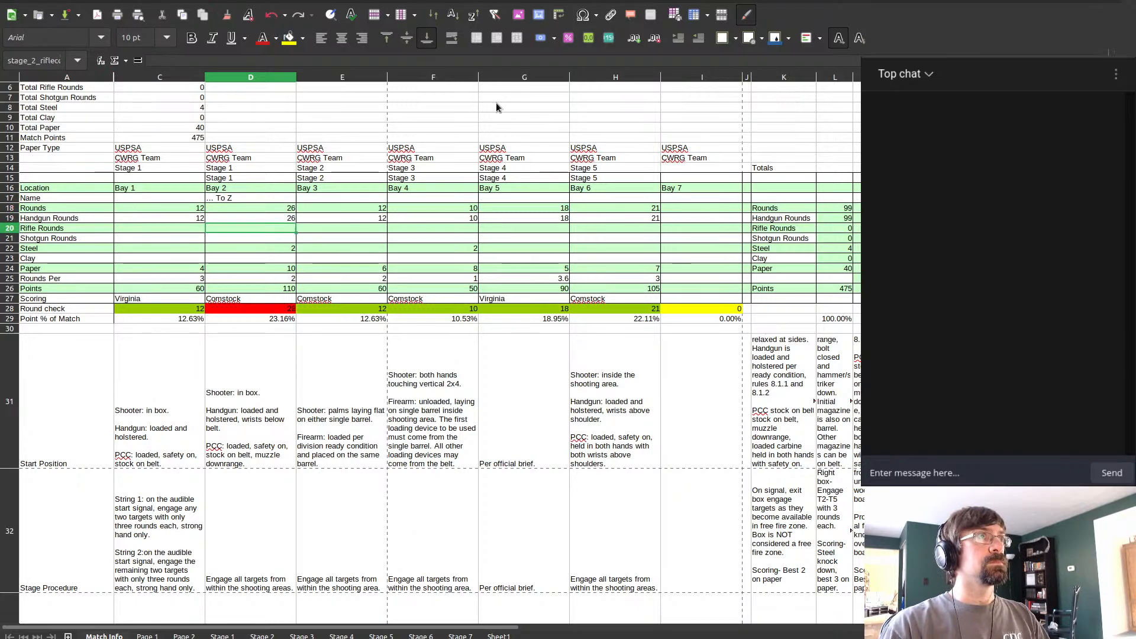
Step: Set the Bay 2 stage's paper target count to 12
key(Return)
key(Return)
key(Return)
key(Return)
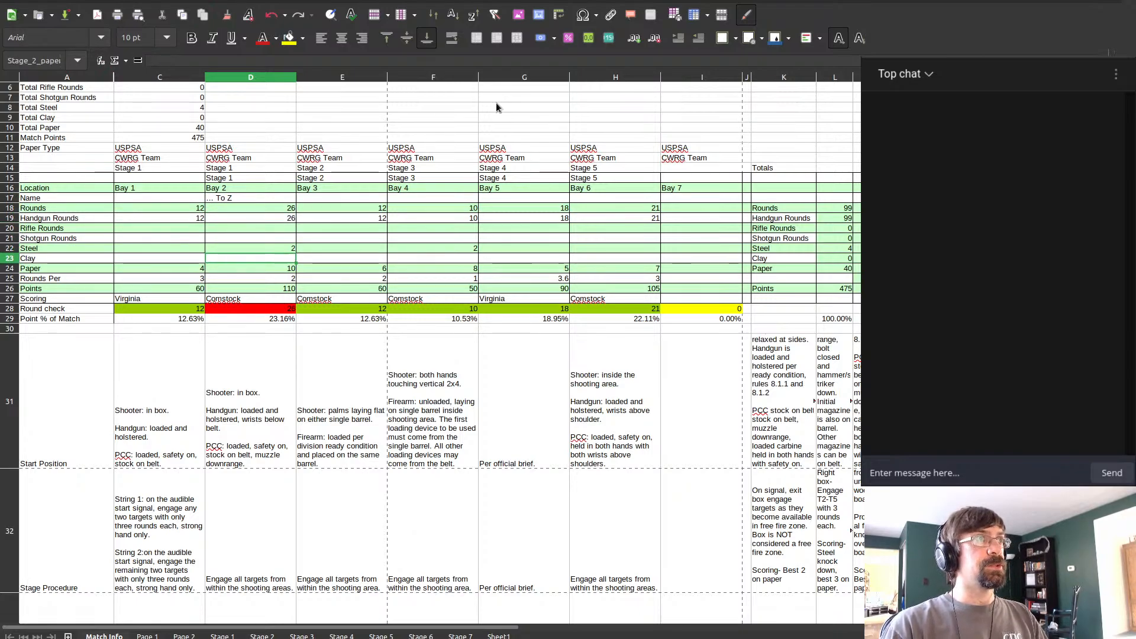
text(12)
key(Return)
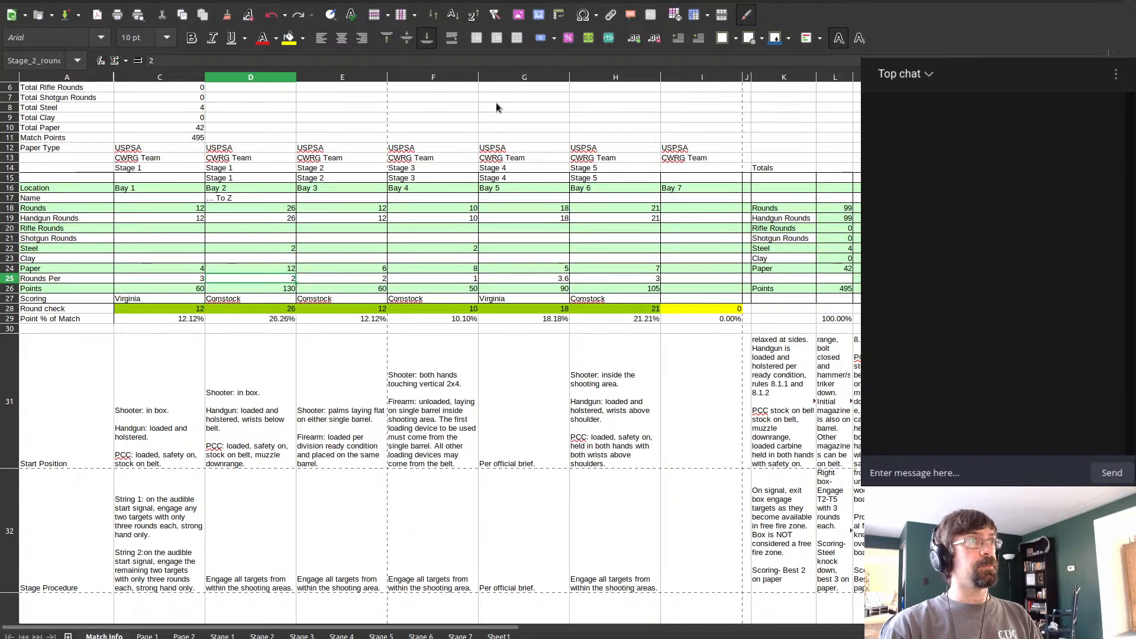
Step: Clear the Bay 1 round, target and rounds-per figures in C18:C25
key(Up)
key(Up)
key(Up)
key(Up)
key(Up)
key(Left)
key(Up)
key(Up)
key(shift+Down)
key(shift+Down)
key(shift+Down)
key(shift+Down)
key(shift+Down)
key(shift+Down)
key(shift+Down)
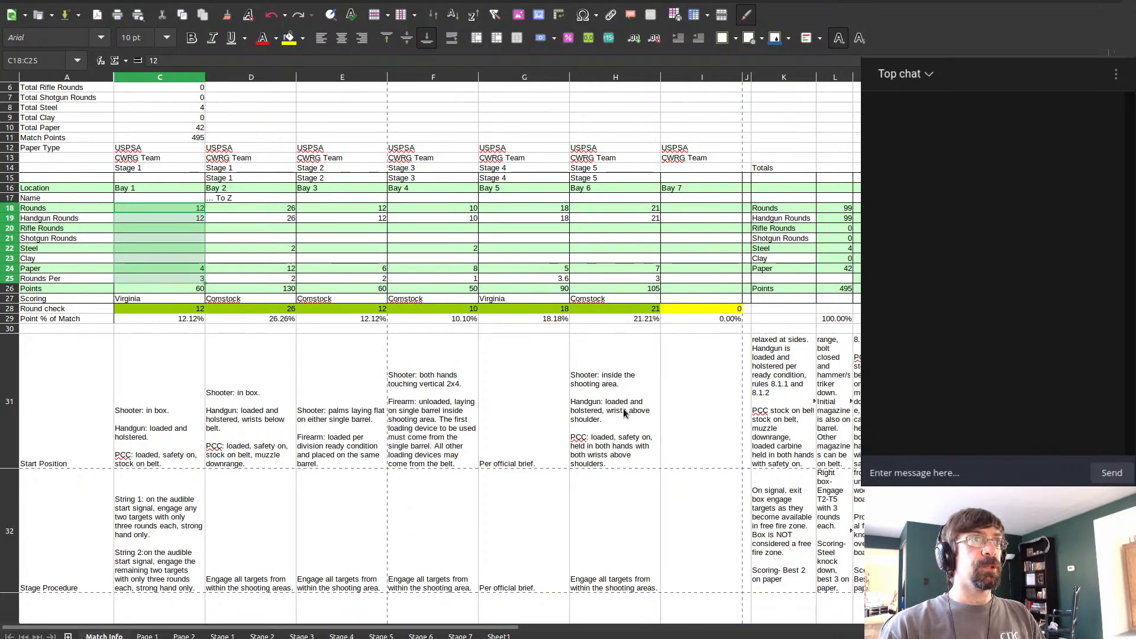
key(Delete)
click(153, 232)
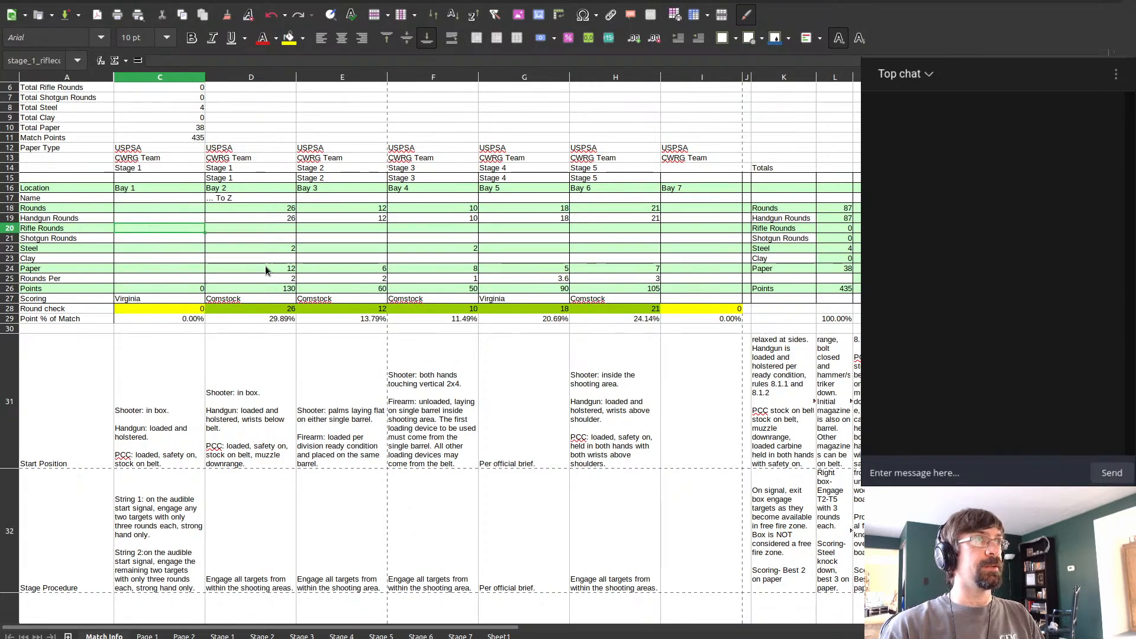
Step: Name the Bay 3 stage "... To End" in cell E17
click(371, 193)
text(... To E)
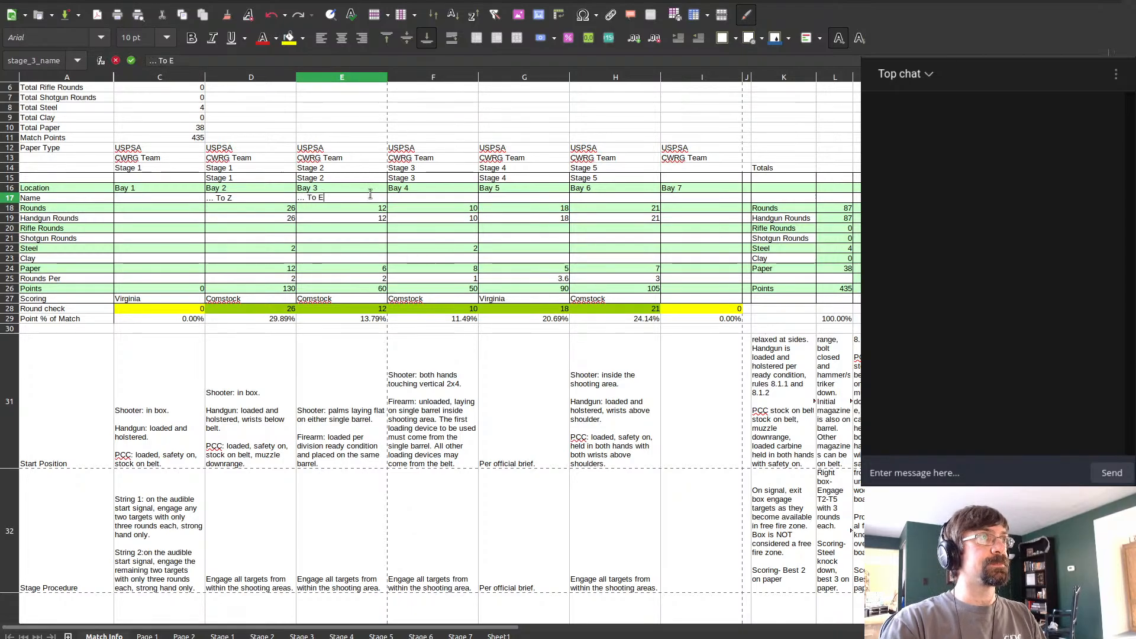
text(nd)
key(Return)
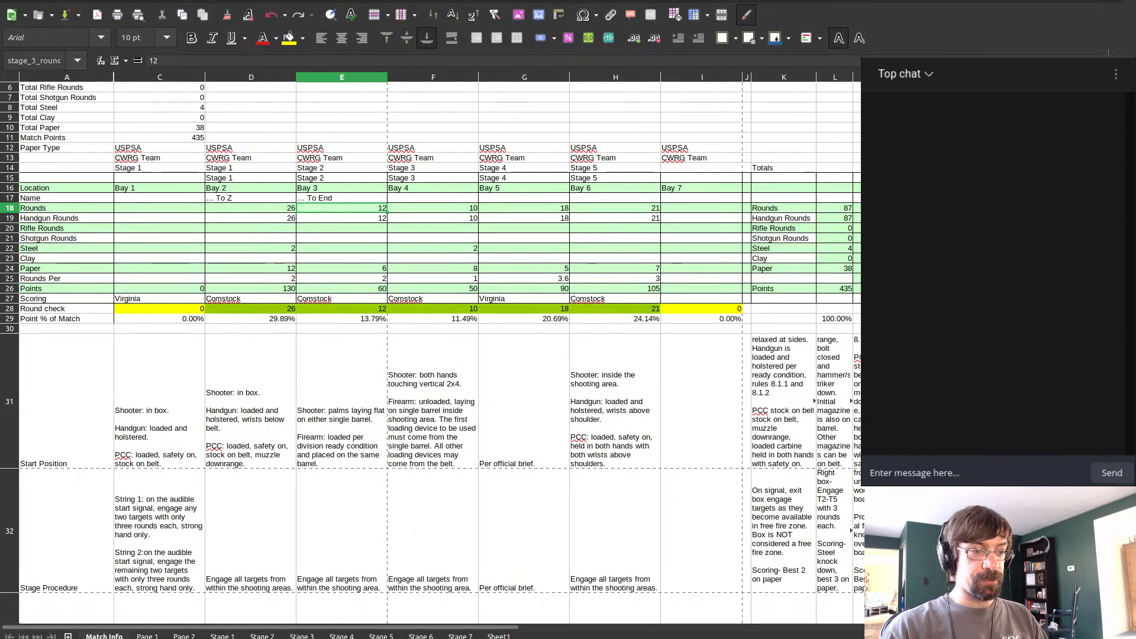
Step: Switch to the SketchUp model and view the empty bay beside the "... To Z" stage
key(alt+Tab)
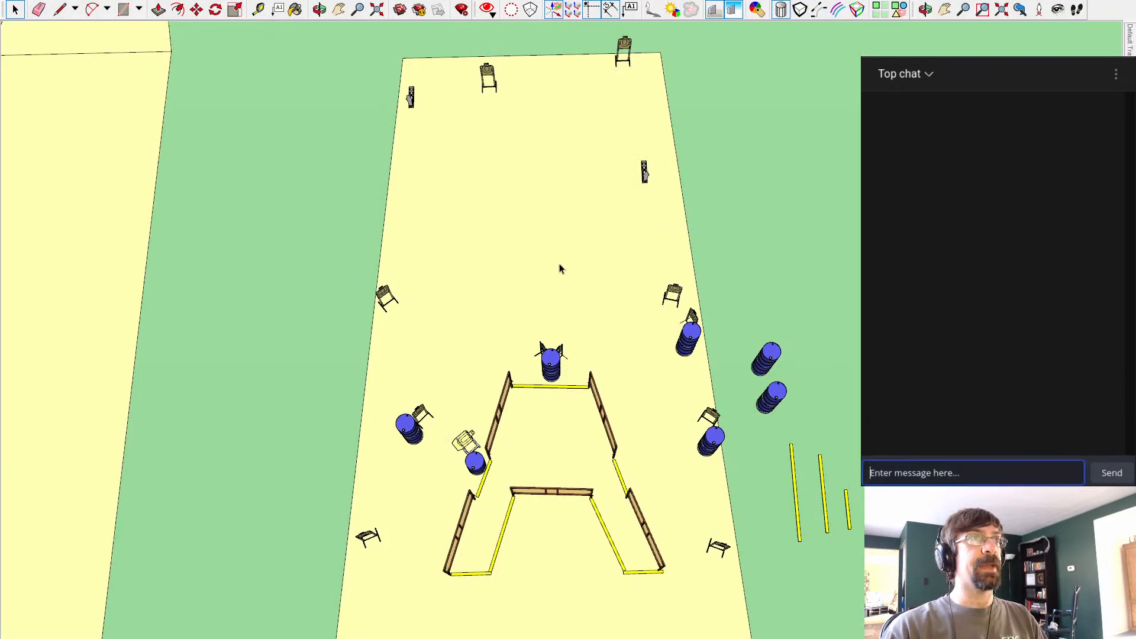
middle_drag(781, 379, 828, 230)
mouse_move(829, 231)
shift+middle_down()
mouse_move(597, 200)
mouse_move(355, 209)
mouse_move(319, 229)
shift+middle_up()
mouse_move(388, 225)
shift+middle_down()
mouse_move(348, 205)
mouse_move(535, 172)
shift+middle_up()
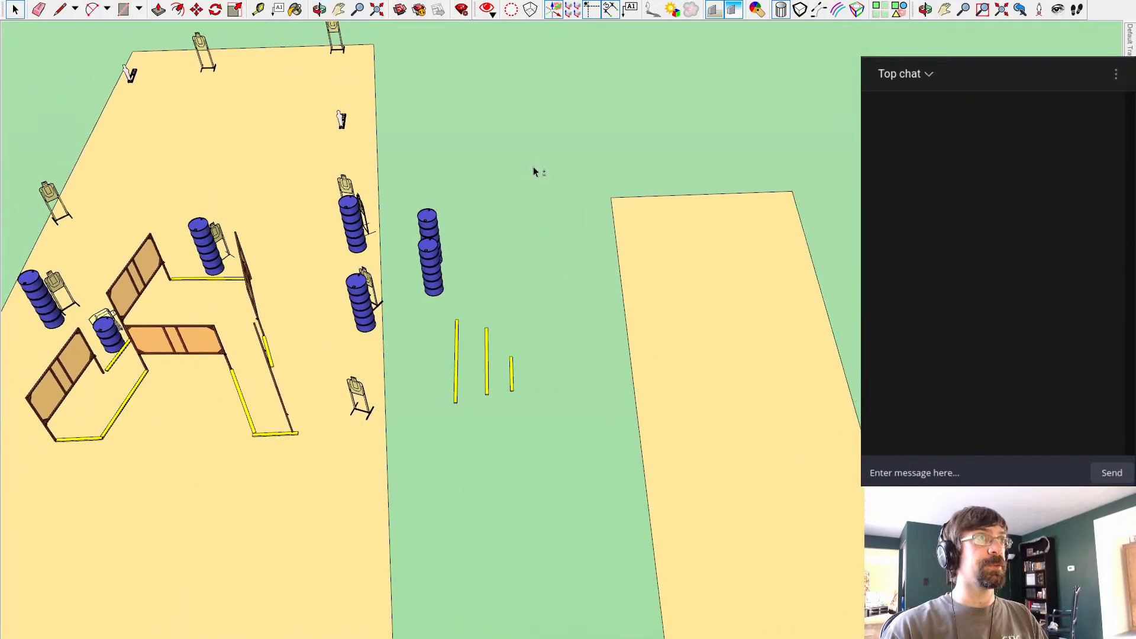
mouse_move(483, 243)
shift+middle_down()
mouse_move(490, 238)
mouse_move(474, 233)
shift+middle_up()
mouse_move(566, 241)
middle_down()
mouse_move(527, 225)
mouse_move(547, 229)
middle_up()
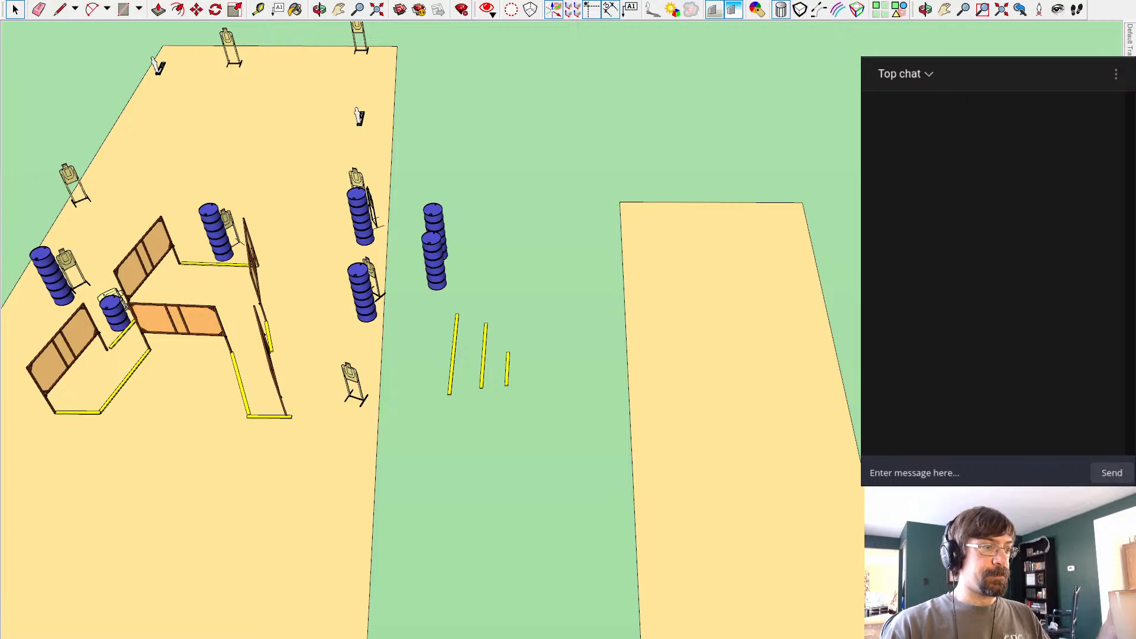
Step: Switch the stream chat's view to Live chat
click(904, 73)
click(899, 142)
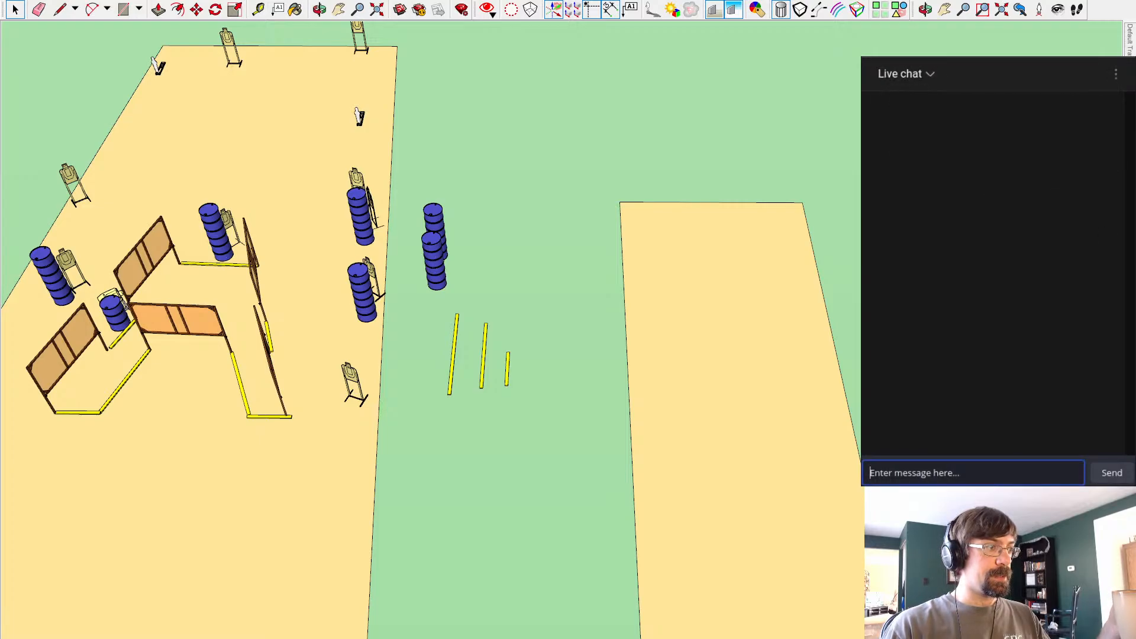
click(580, 358)
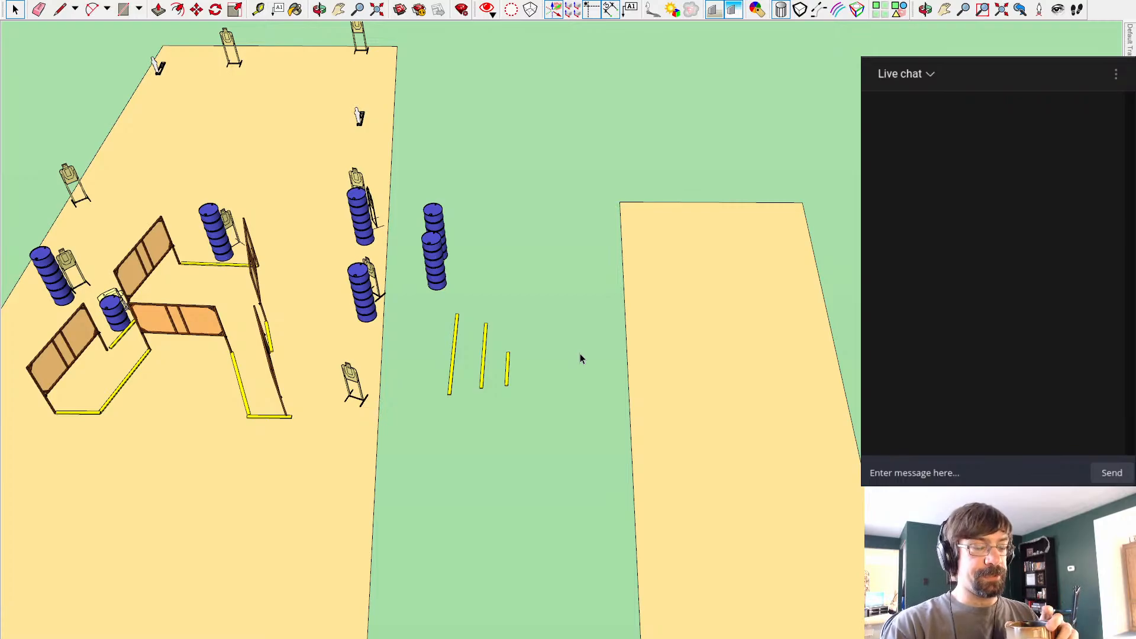
Step: Measure the width and length of the empty "... To End" bay with the Tape Measure
scroll(586, 361, down, 2)
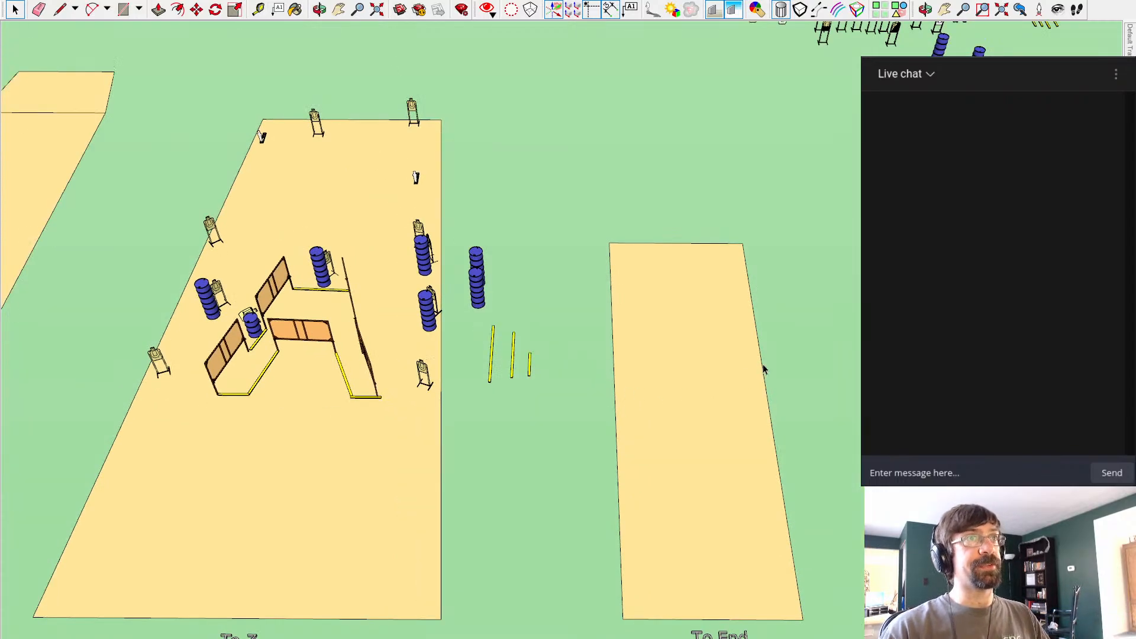
shift+middle_drag(829, 338, 661, 335)
mouse_move(768, 131)
shift+middle_down()
mouse_move(720, 135)
mouse_move(720, 124)
mouse_move(776, 113)
shift+middle_up()
key(q)
key(t)
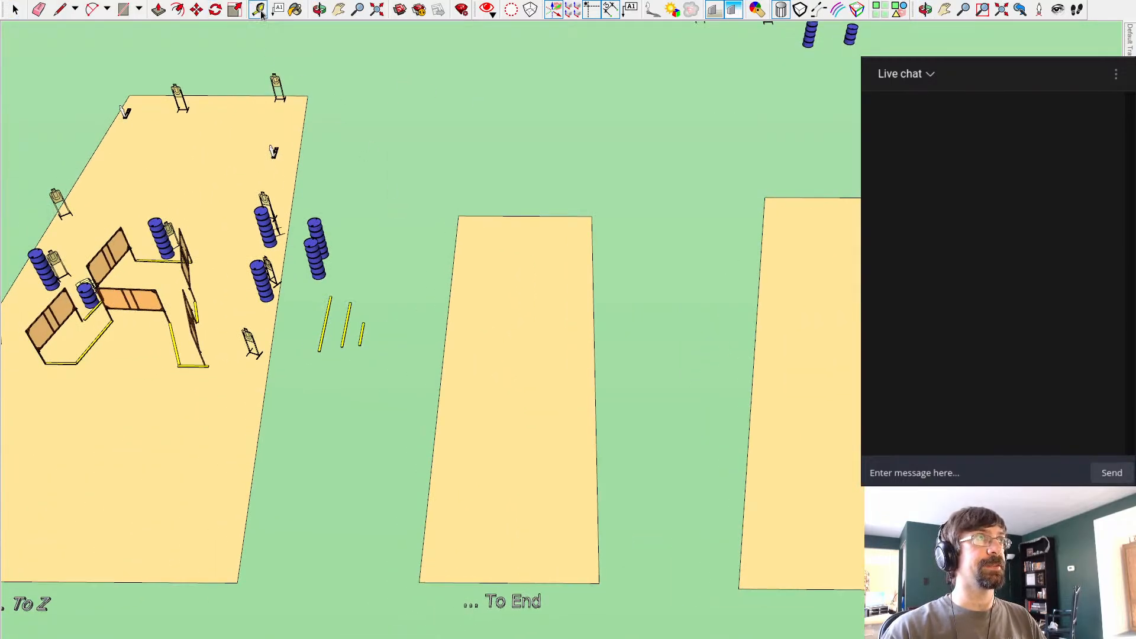
click(445, 337)
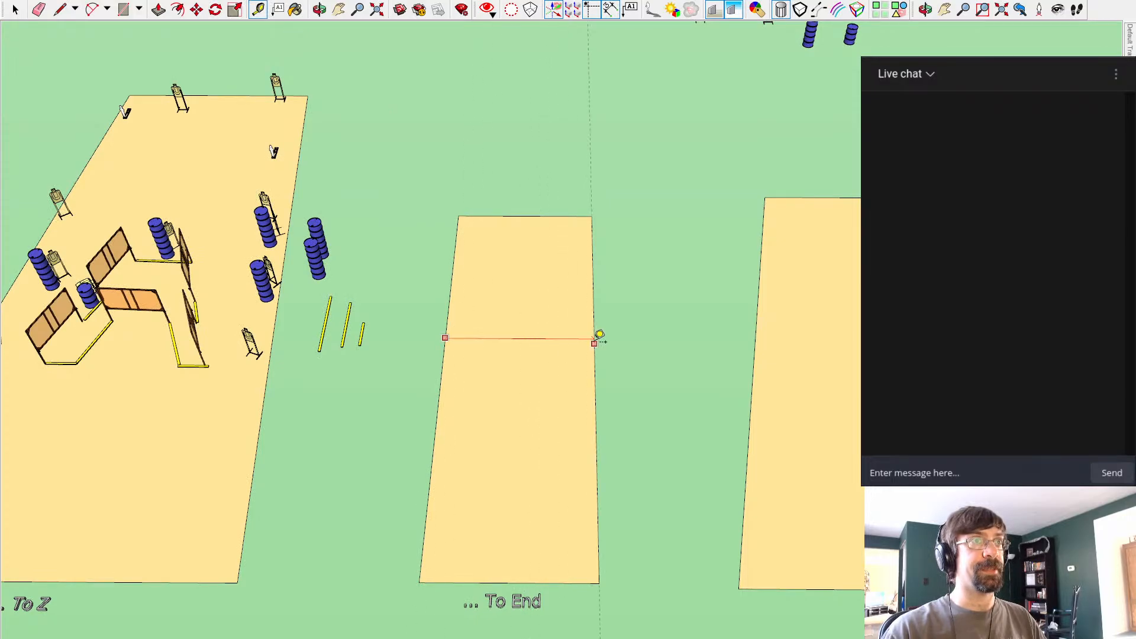
click(594, 342)
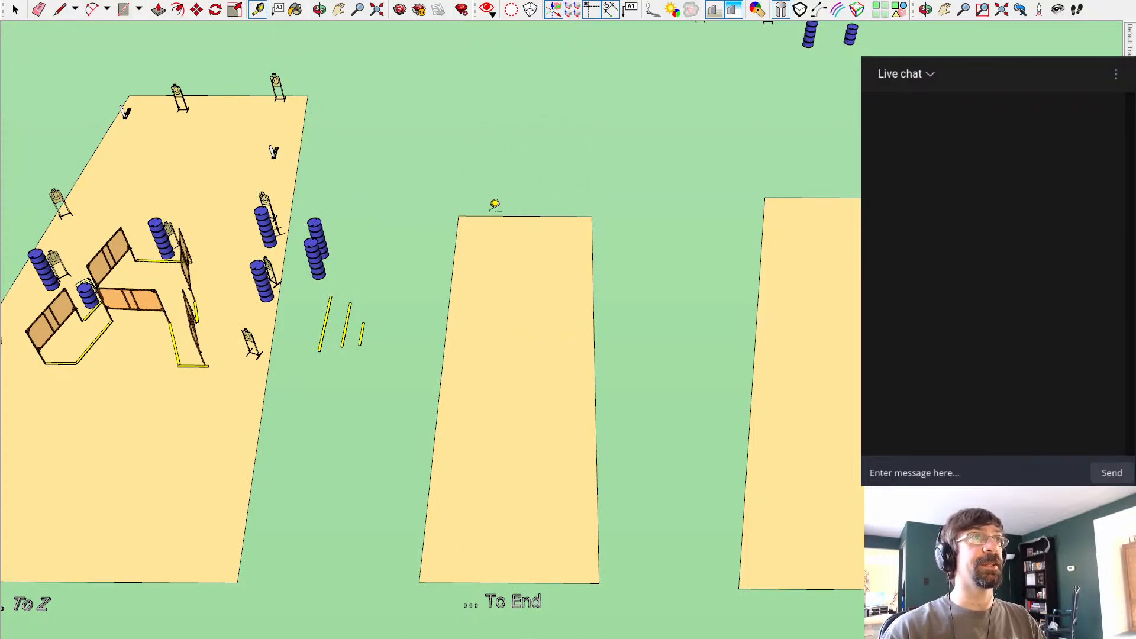
click(489, 216)
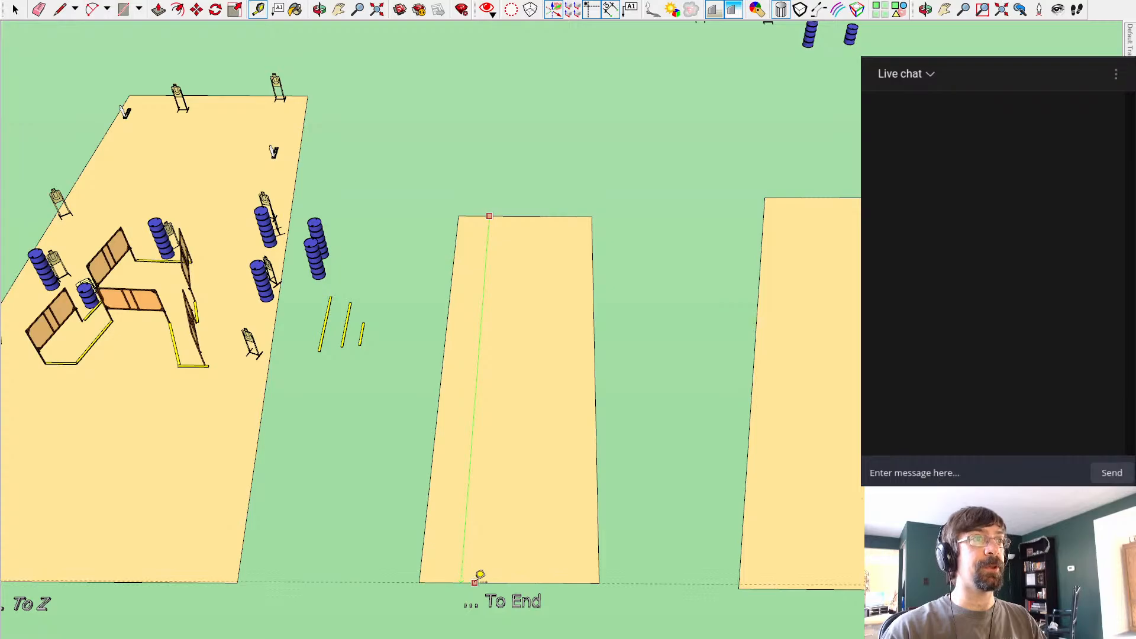
scroll(674, 270, down, 2)
key(space)
Step: Look through the prop collections beyond the bays, ending close up on the target stands beside the blue barrels
shift+middle_drag(694, 199, 290, 331)
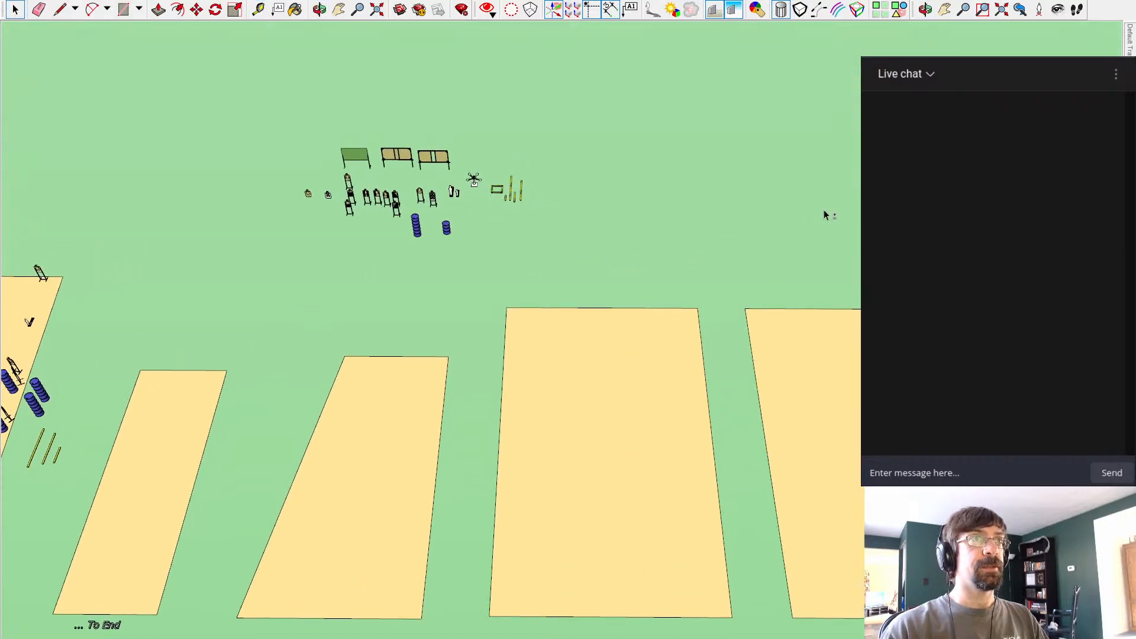
shift+middle_drag(824, 215, 419, 159)
shift+middle_drag(758, 190, 458, 221)
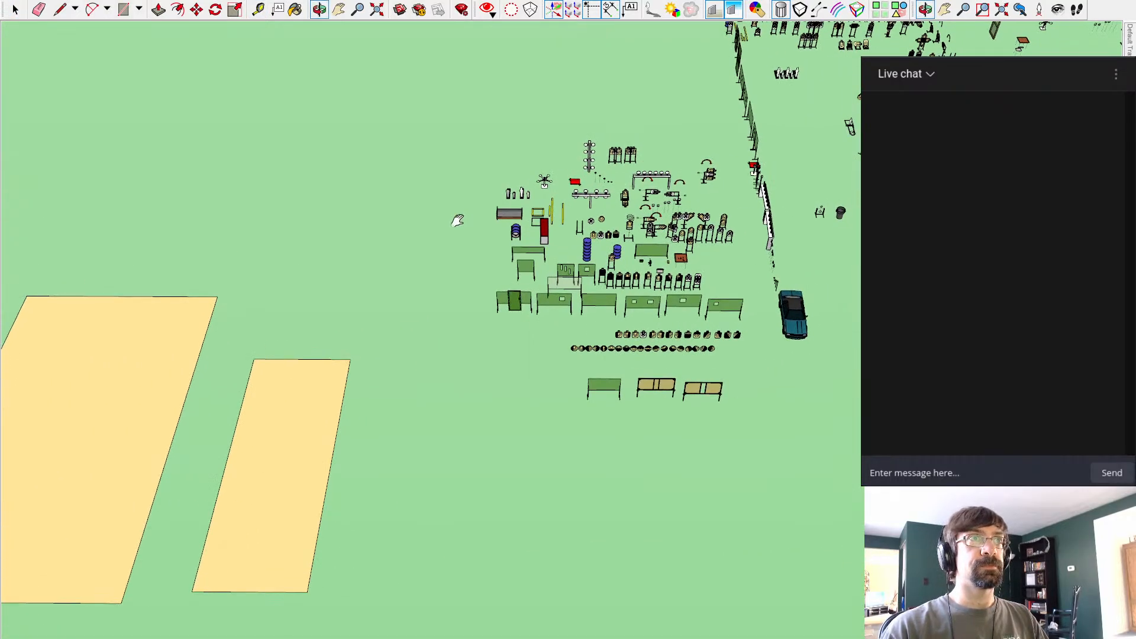
scroll(780, 177, up, 5)
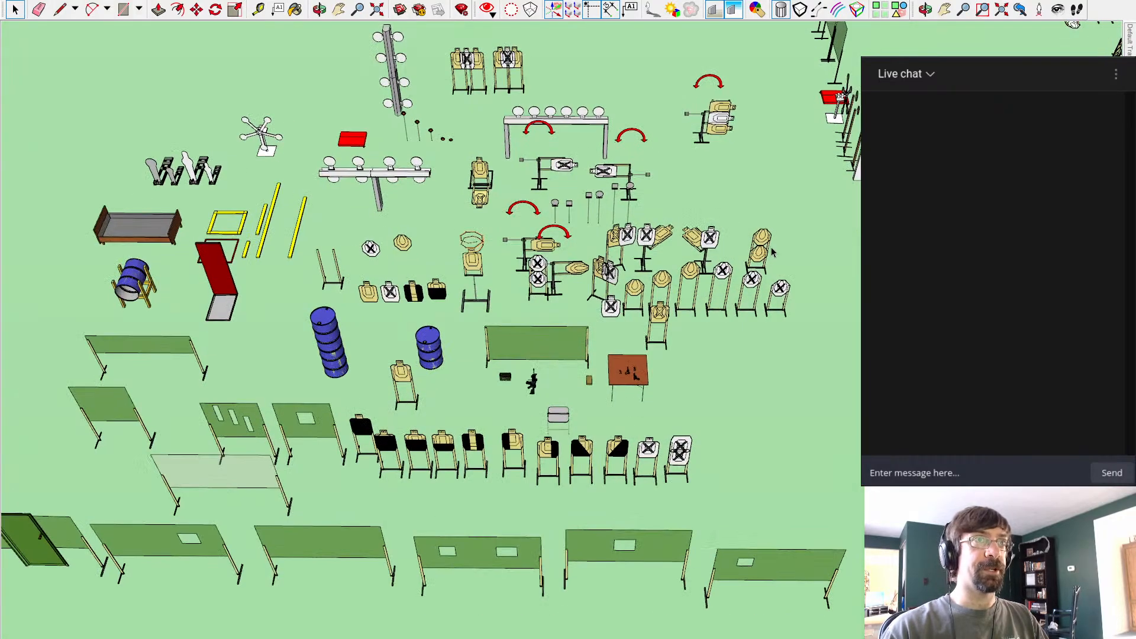
shift+middle_drag(857, 367, 456, 477)
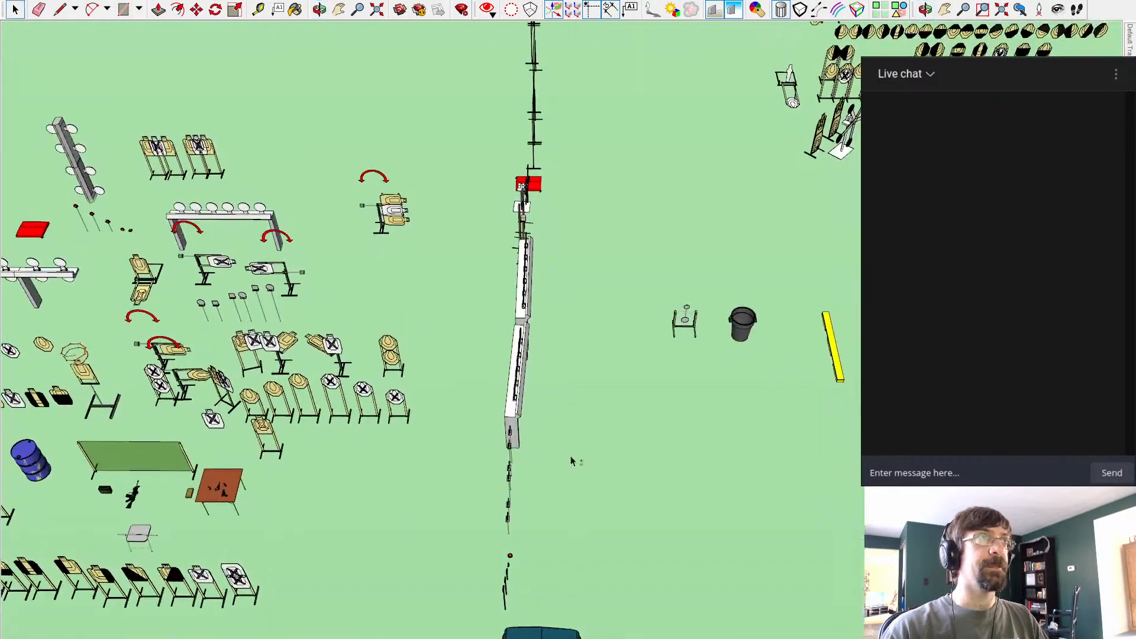
scroll(675, 408, down, 2)
shift+middle_drag(899, 255, 533, 558)
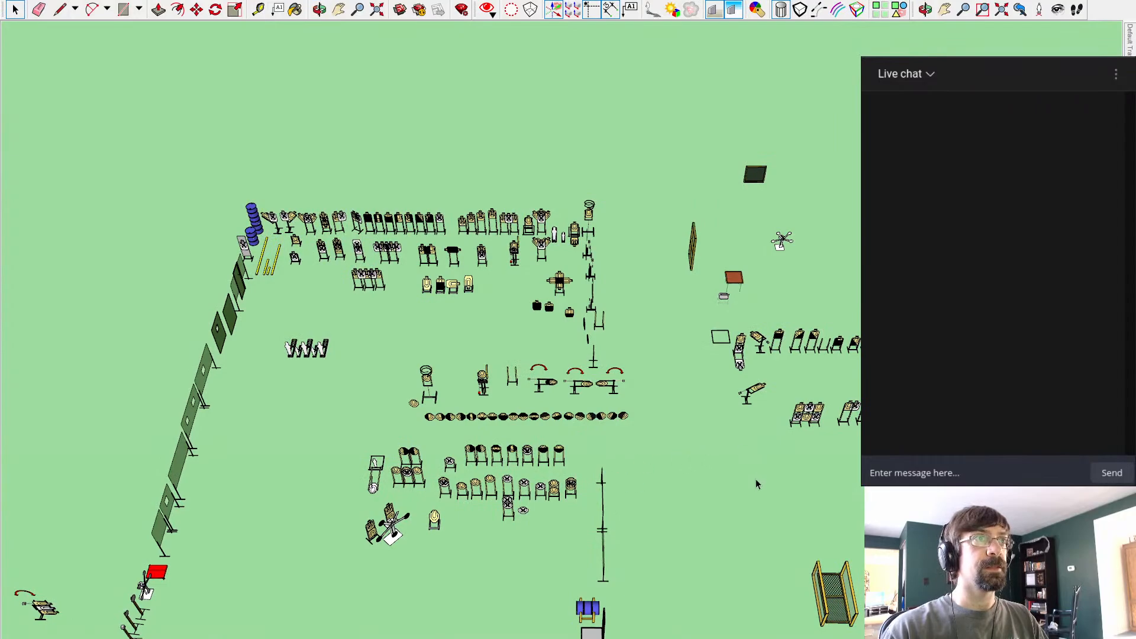
shift+middle_drag(746, 474, 610, 419)
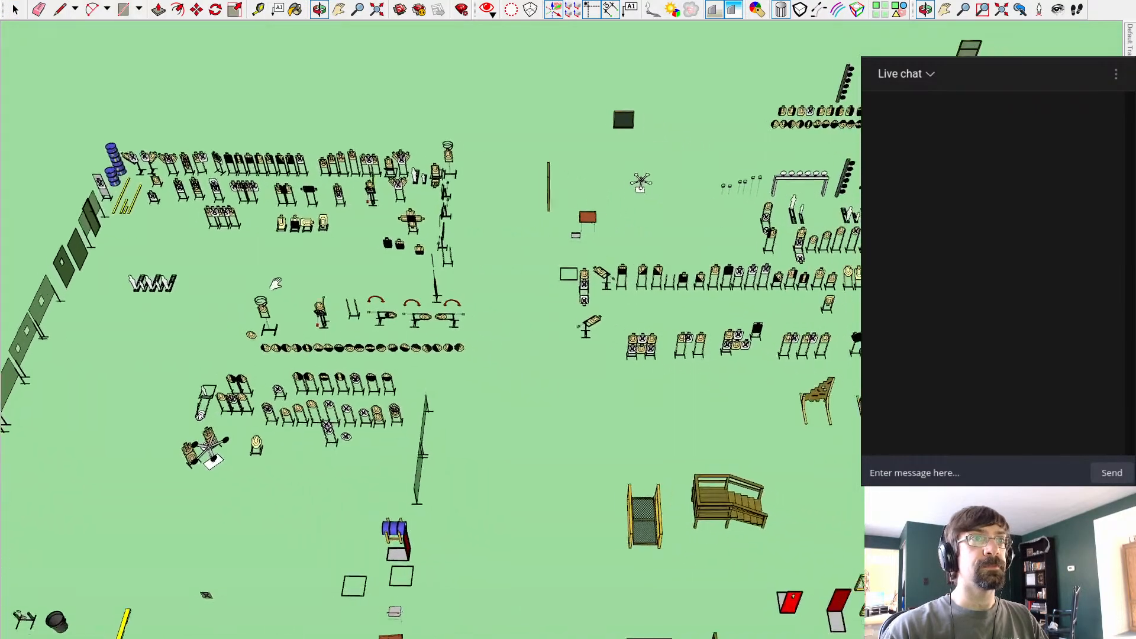
mouse_move(908, 484)
shift+middle_down()
mouse_move(555, 442)
mouse_move(606, 464)
mouse_move(563, 359)
shift+middle_up()
scroll(478, 249, up, 8)
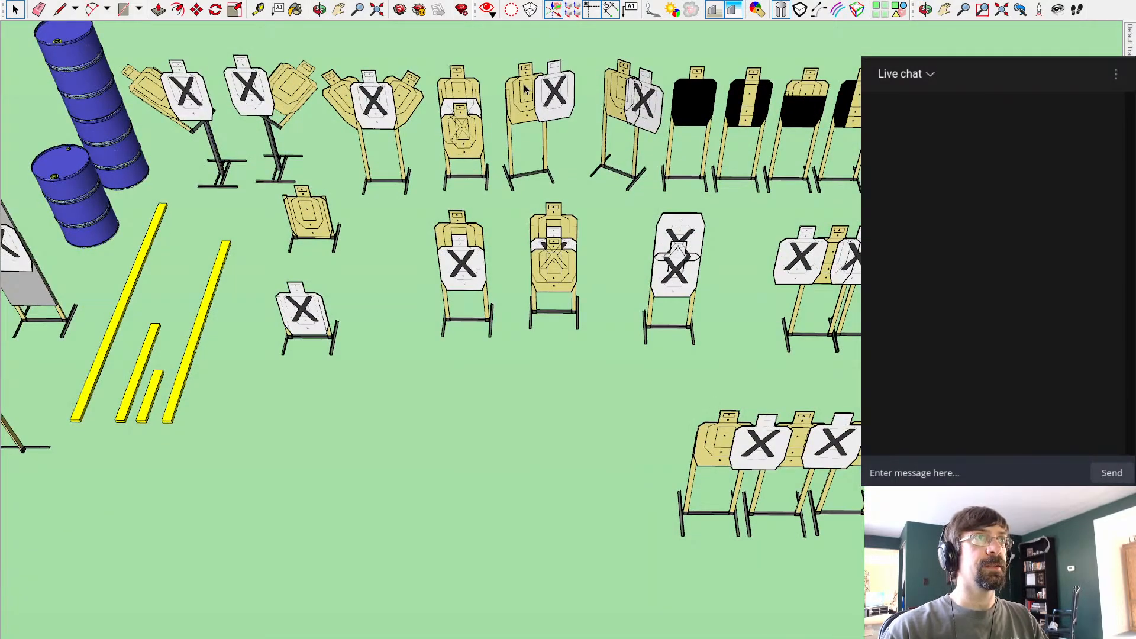
Step: Look through the target collections beyond the blue barrels, ending at the long rows of target stands by the steel plates
scroll(716, 185, down, 2)
shift+middle_drag(841, 430, 428, 347)
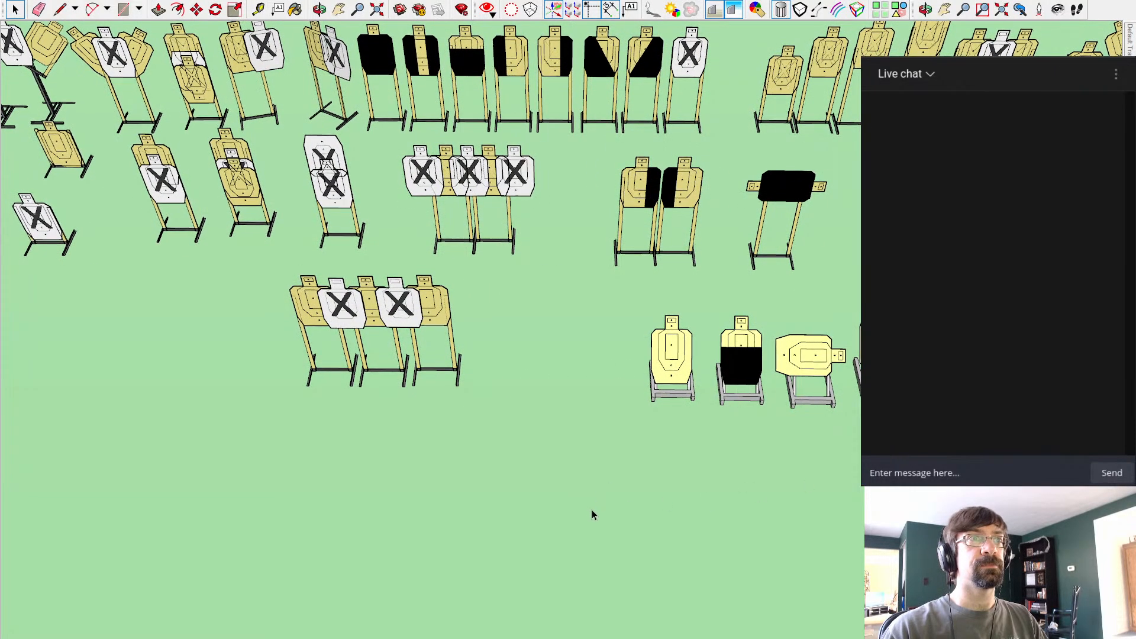
shift+middle_drag(267, 536, 682, 482)
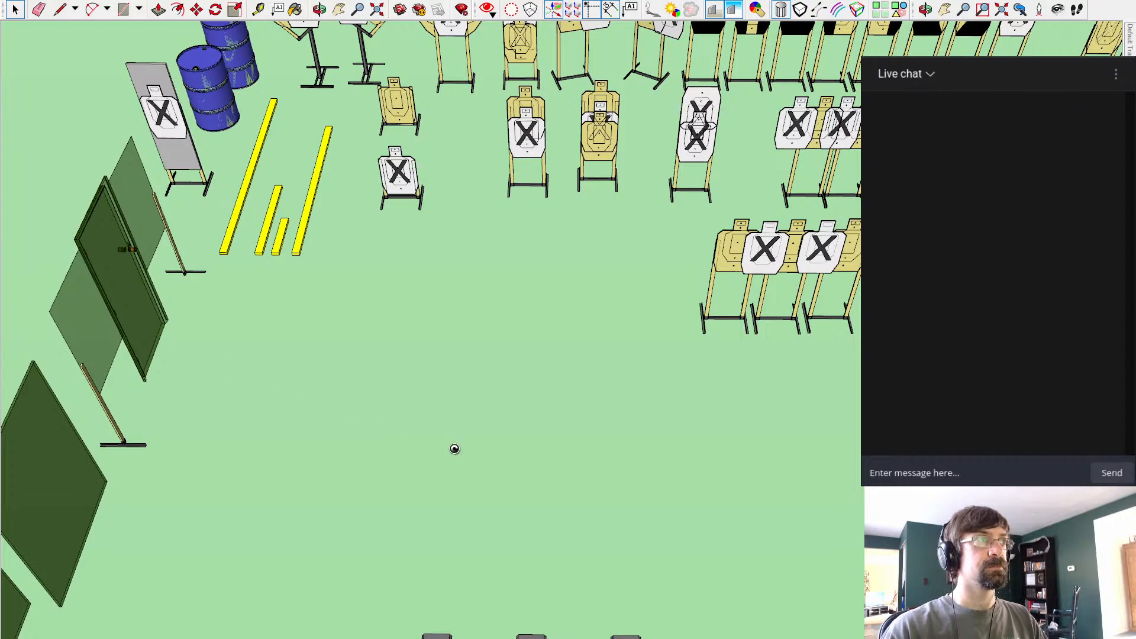
mouse_move(454, 449)
middle_down()
mouse_move(560, 470)
mouse_move(627, 520)
mouse_move(647, 509)
mouse_move(593, 521)
mouse_move(373, 497)
mouse_move(434, 537)
mouse_move(532, 547)
mouse_move(400, 336)
mouse_move(234, 314)
middle_up()
scroll(342, 462, down, 7)
scroll(438, 488, up, 1)
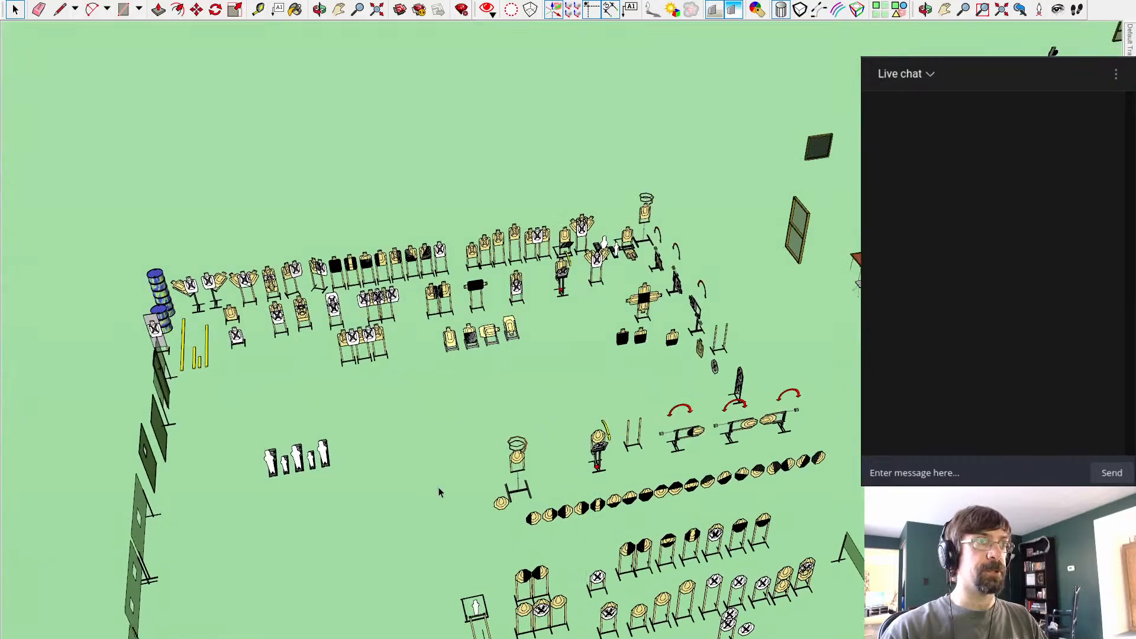
mouse_move(439, 488)
middle_down()
mouse_move(406, 453)
mouse_move(438, 558)
middle_up()
mouse_move(407, 248)
shift+middle_down()
mouse_move(442, 277)
mouse_move(164, 232)
shift+middle_up()
shift+middle_drag(825, 453, 647, 477)
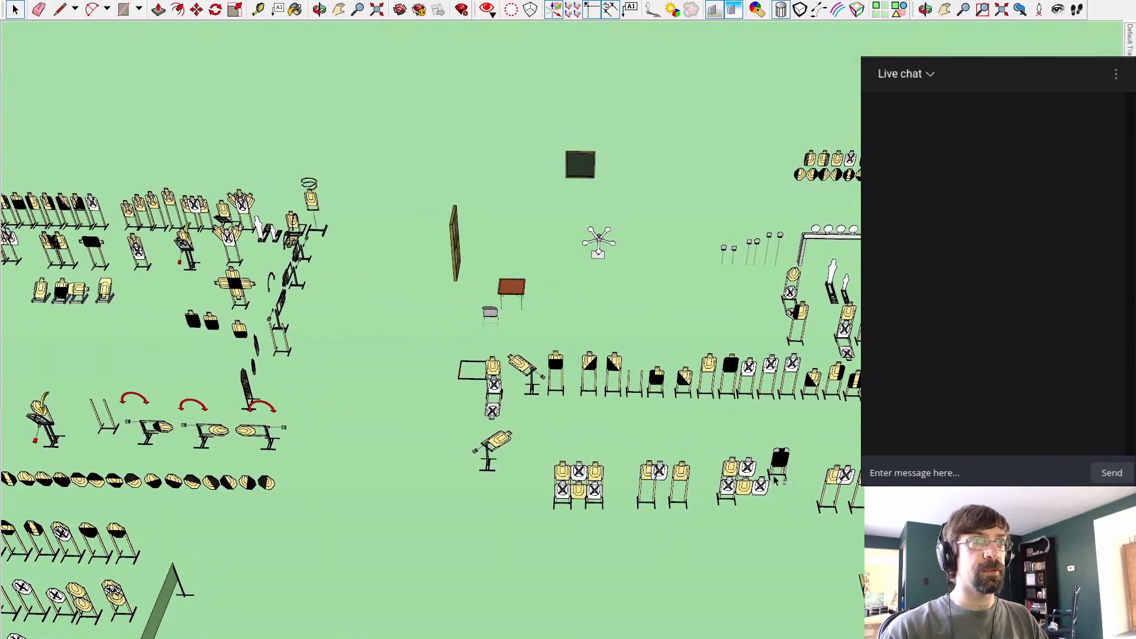
middle_drag(725, 428, 381, 452)
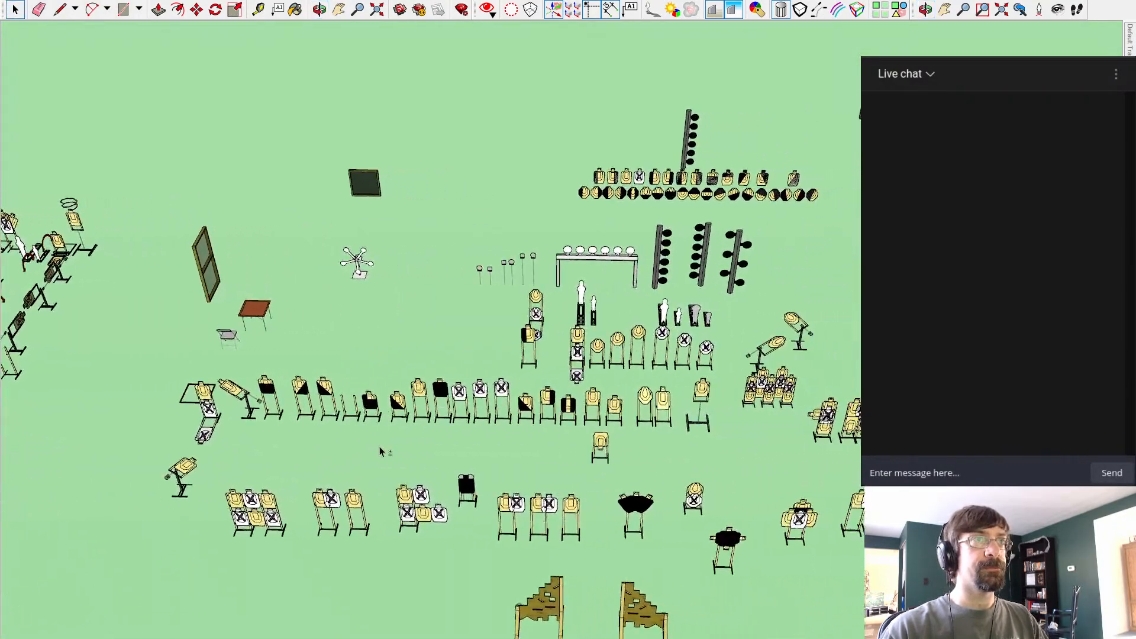
shift+middle_drag(569, 444, 532, 434)
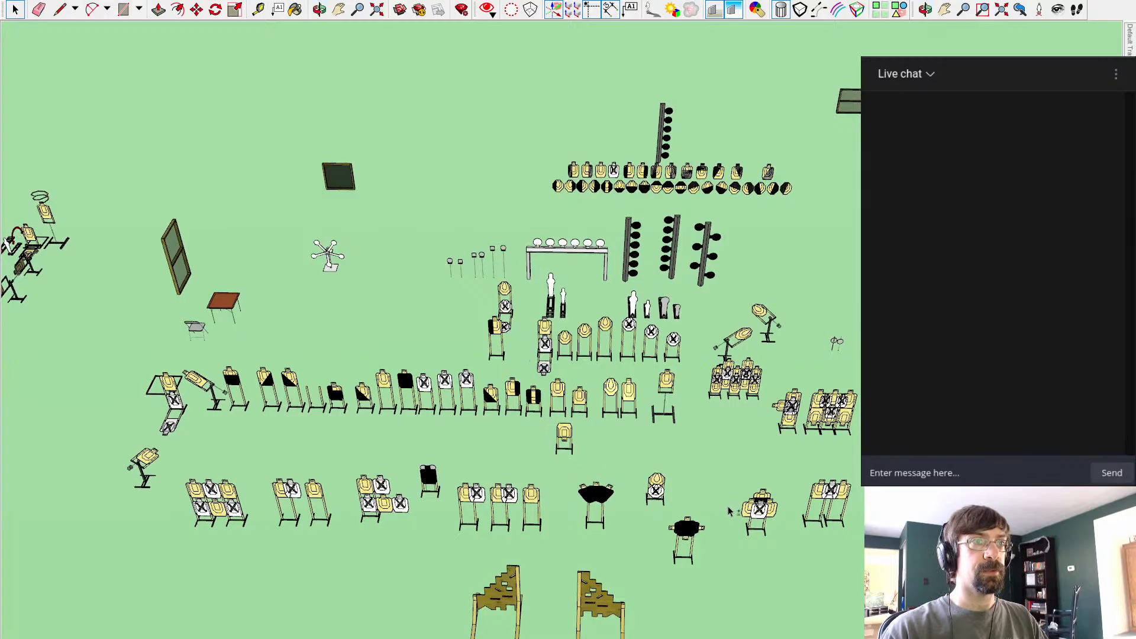
mouse_move(712, 442)
shift+middle_down()
mouse_move(361, 364)
mouse_move(582, 439)
shift+middle_up()
click(575, 390)
scroll(595, 415, up, 1)
click(636, 462)
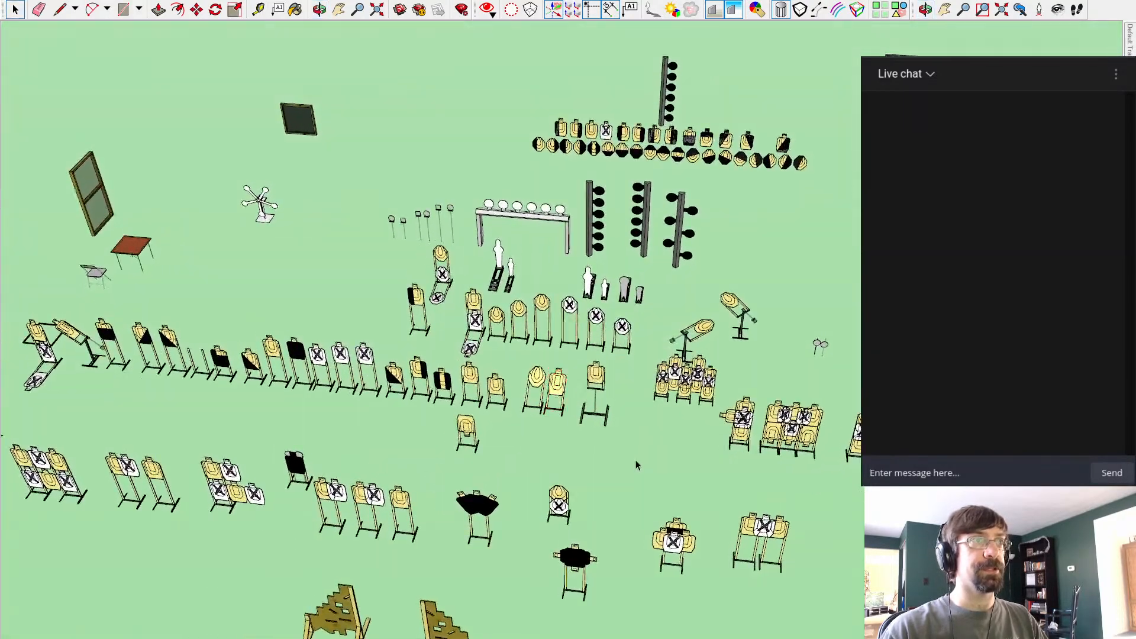
Step: Copy a single-target stand from the long row and paste it on the open ground beside the neighbouring prop collection
click(473, 370)
shift+middle_drag(220, 392, 719, 328)
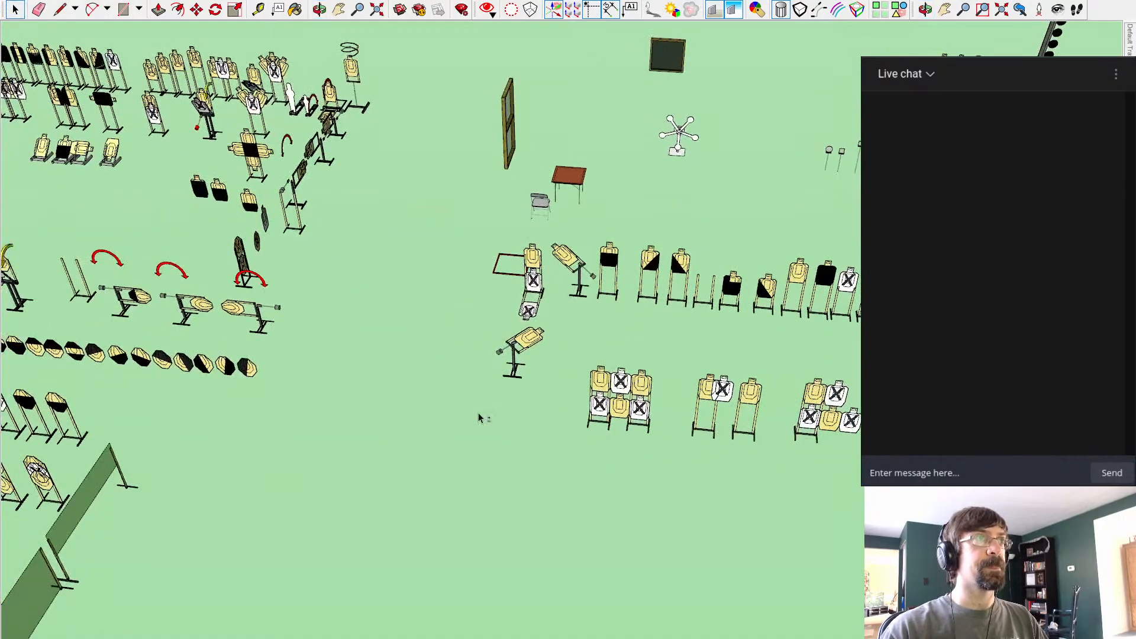
shift+middle_drag(185, 456, 731, 358)
scroll(731, 358, down, 4)
shift+middle_drag(296, 415, 416, 444)
key(ctrl+v)
click(408, 470)
scroll(365, 478, up, 7)
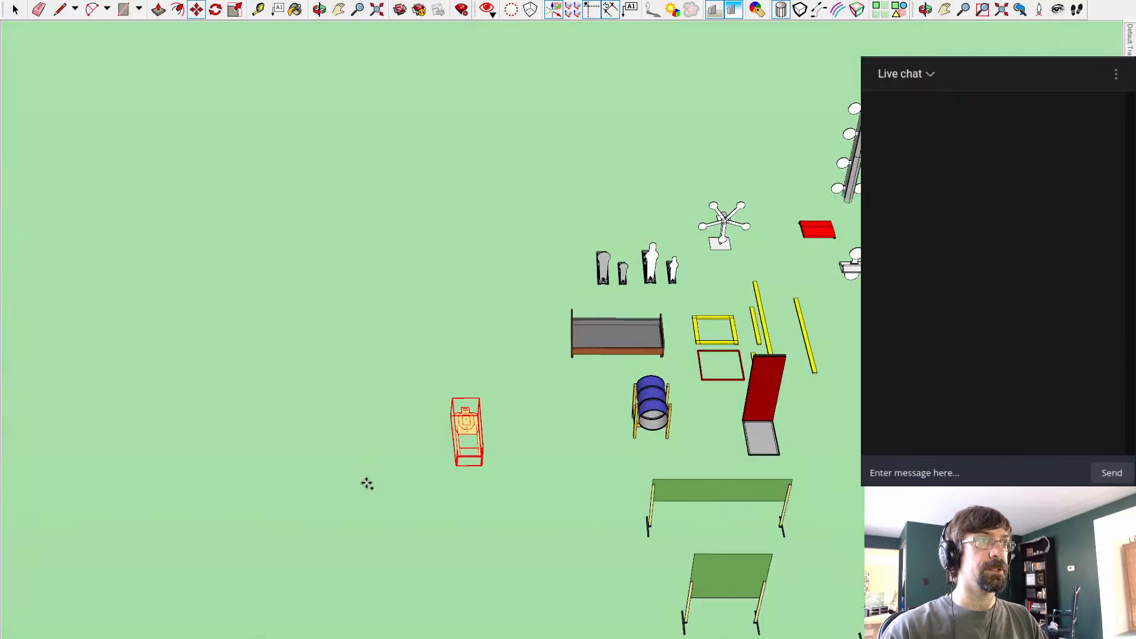
key(ctrl)
key(space)
Step: Scale the target on the pasted stand down to about half size, keeping the stand itself unscaled
double_click(659, 306)
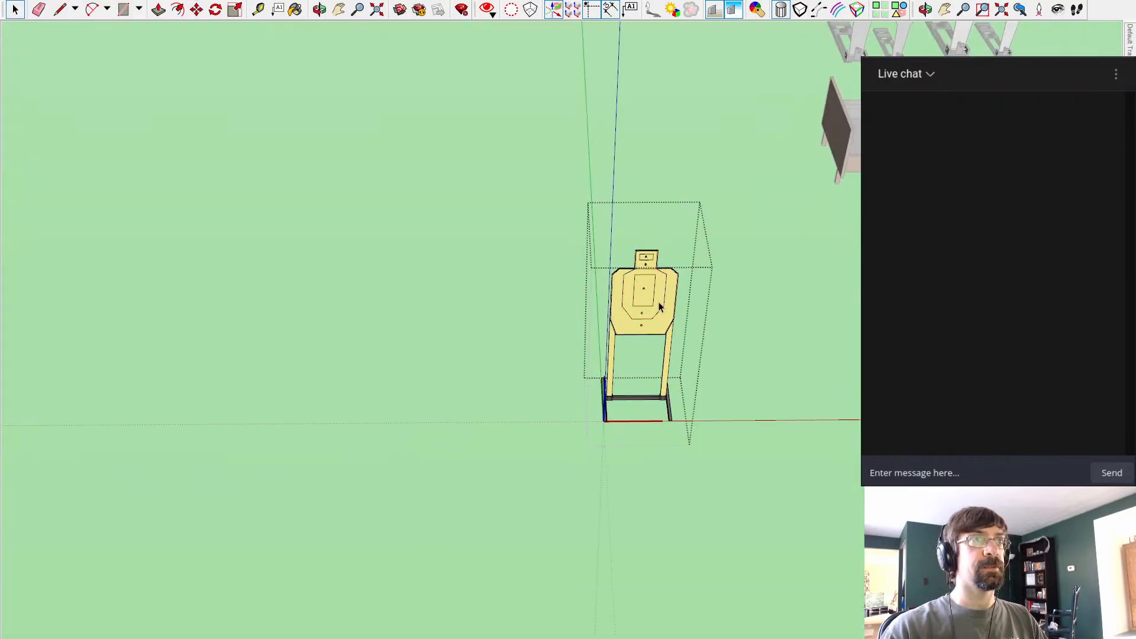
click(660, 306)
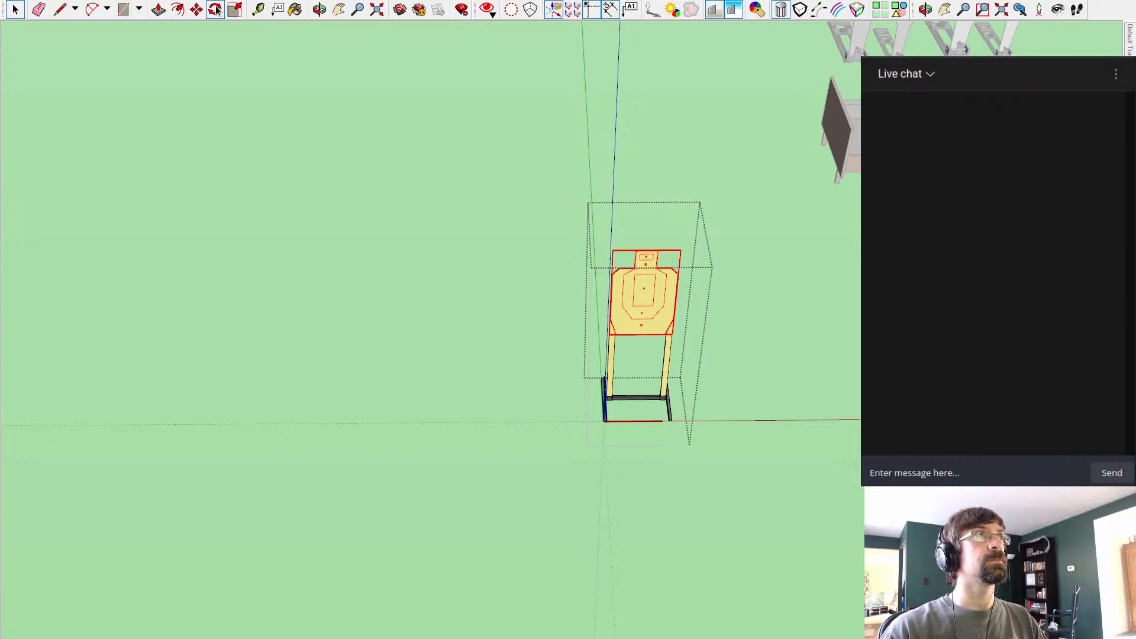
click(234, 10)
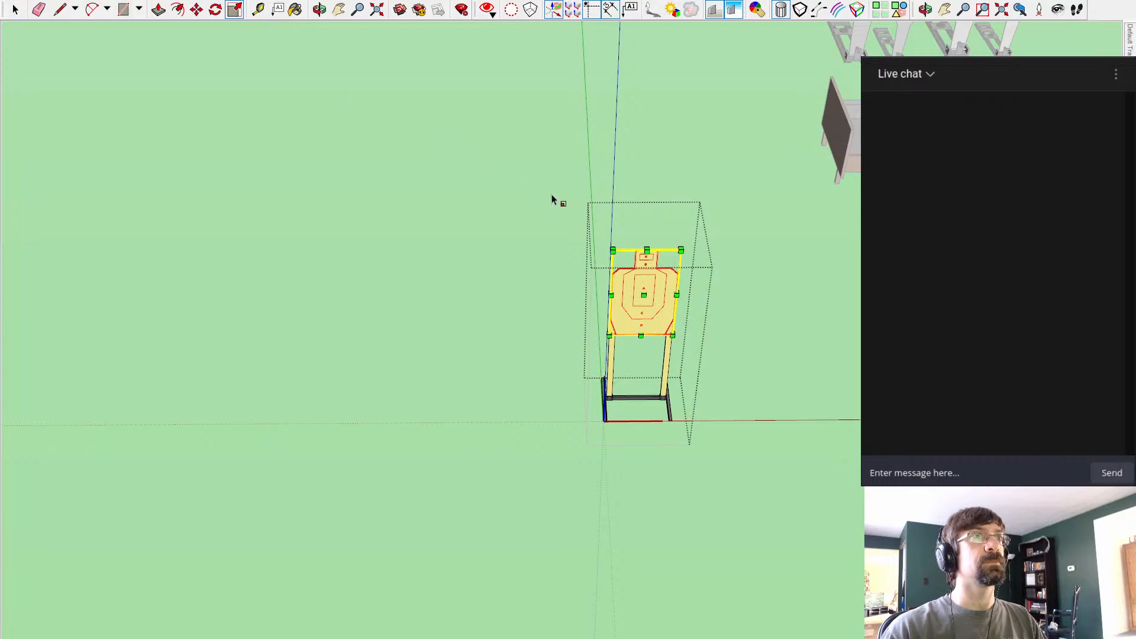
drag(614, 250, 645, 293)
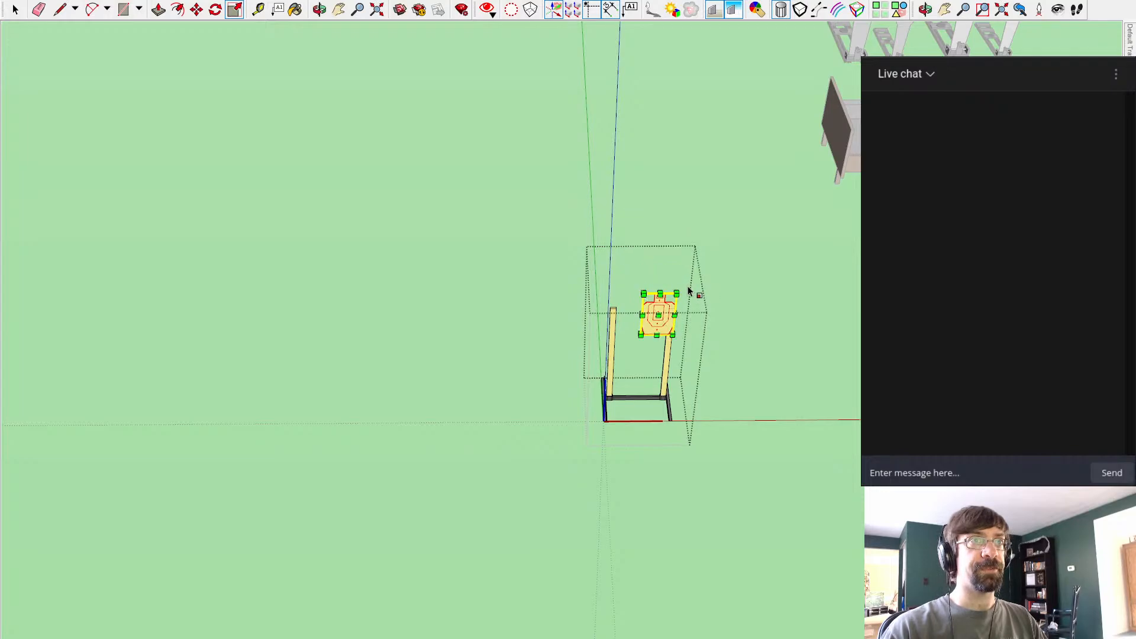
key(space)
click(628, 192)
Step: Move the reduced target inside the stand so it is centred between the two posts and sits higher
click(655, 318)
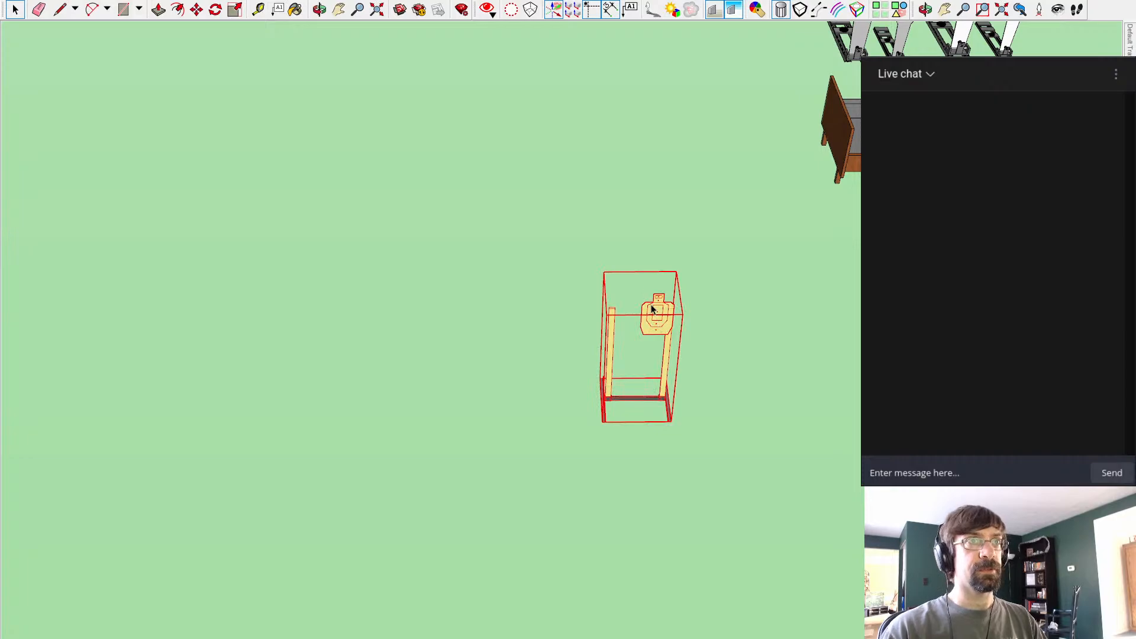
double_click(655, 318)
click(654, 317)
key(m)
click(641, 333)
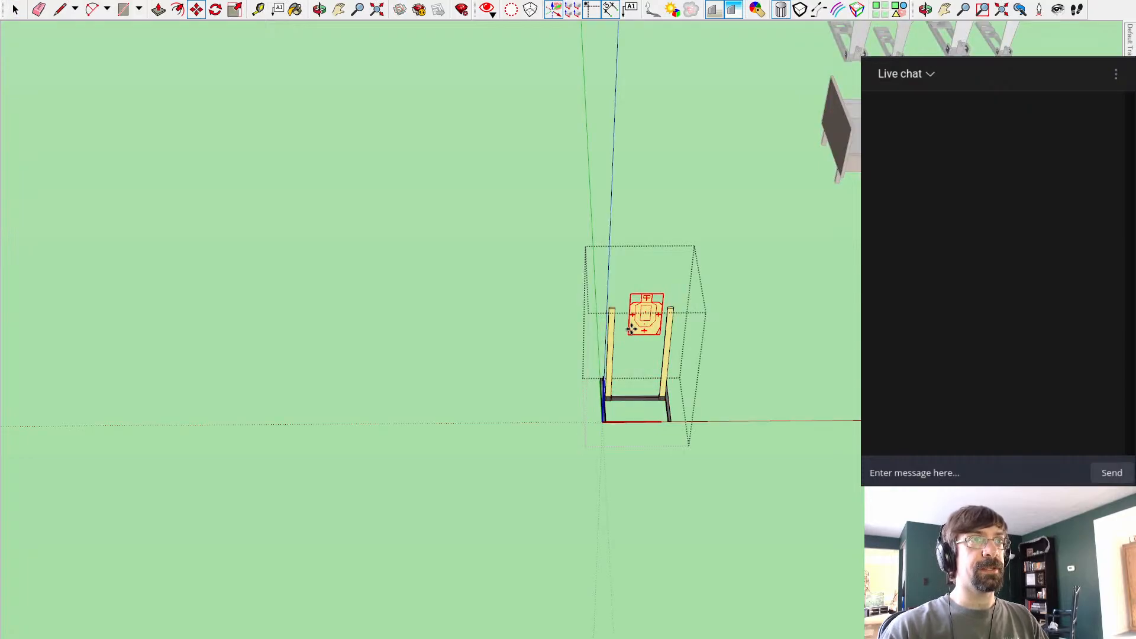
click(629, 331)
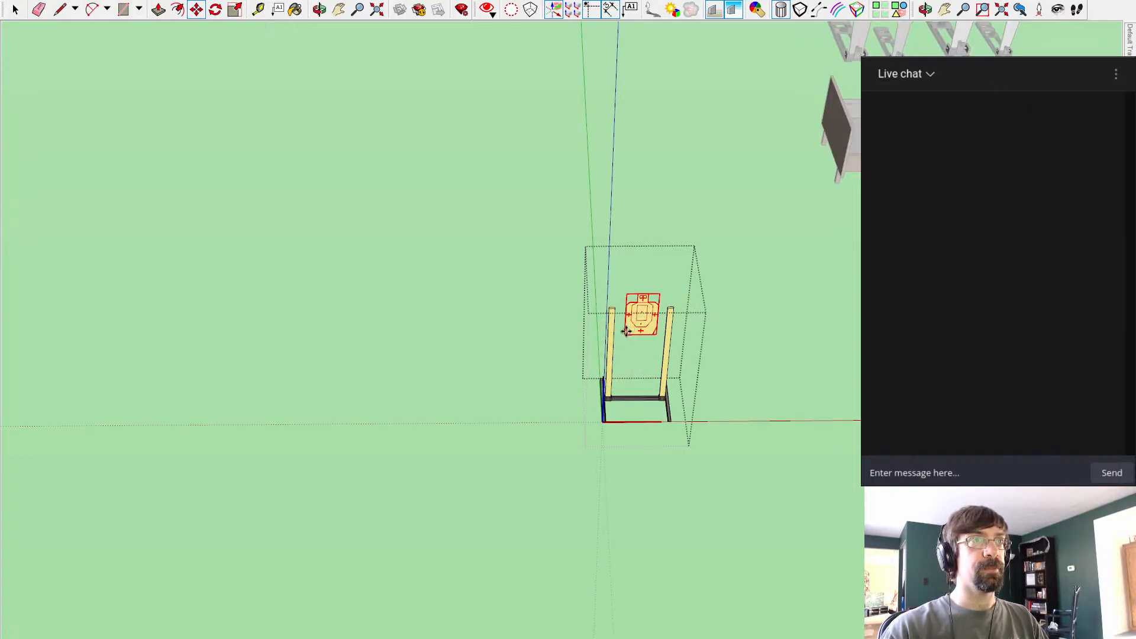
click(626, 332)
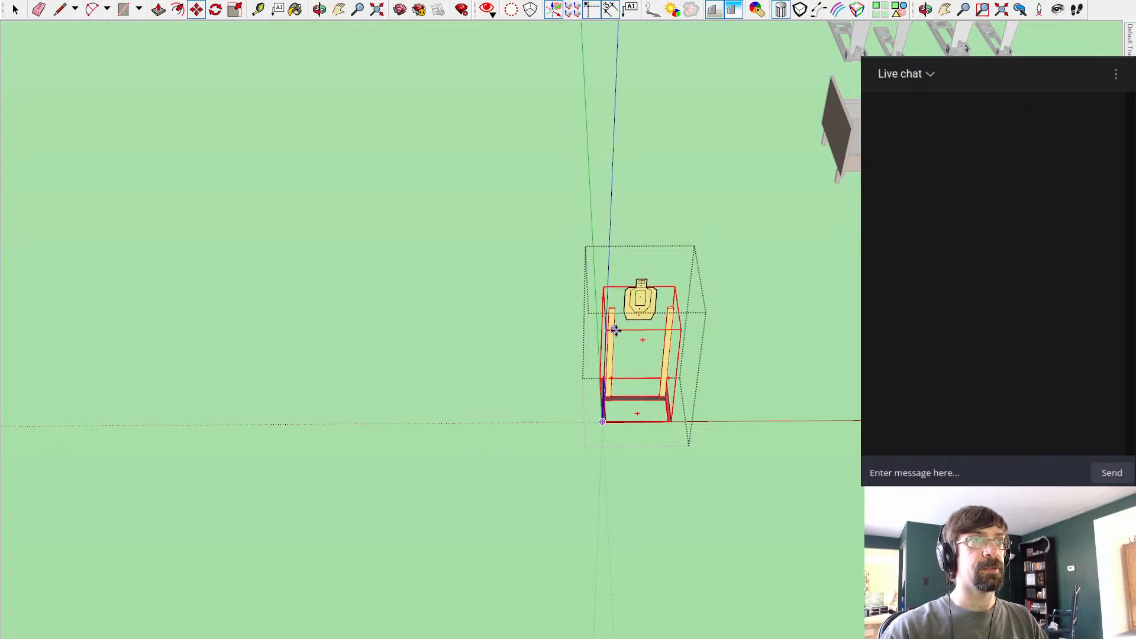
key(space)
double_click(613, 332)
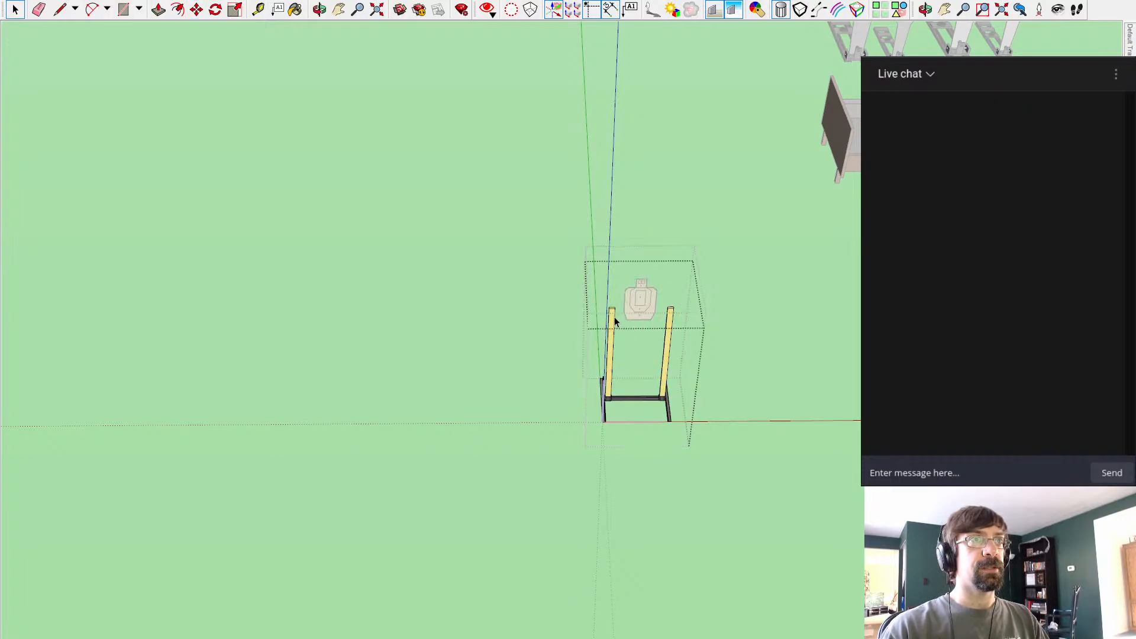
scroll(618, 322, up, 2)
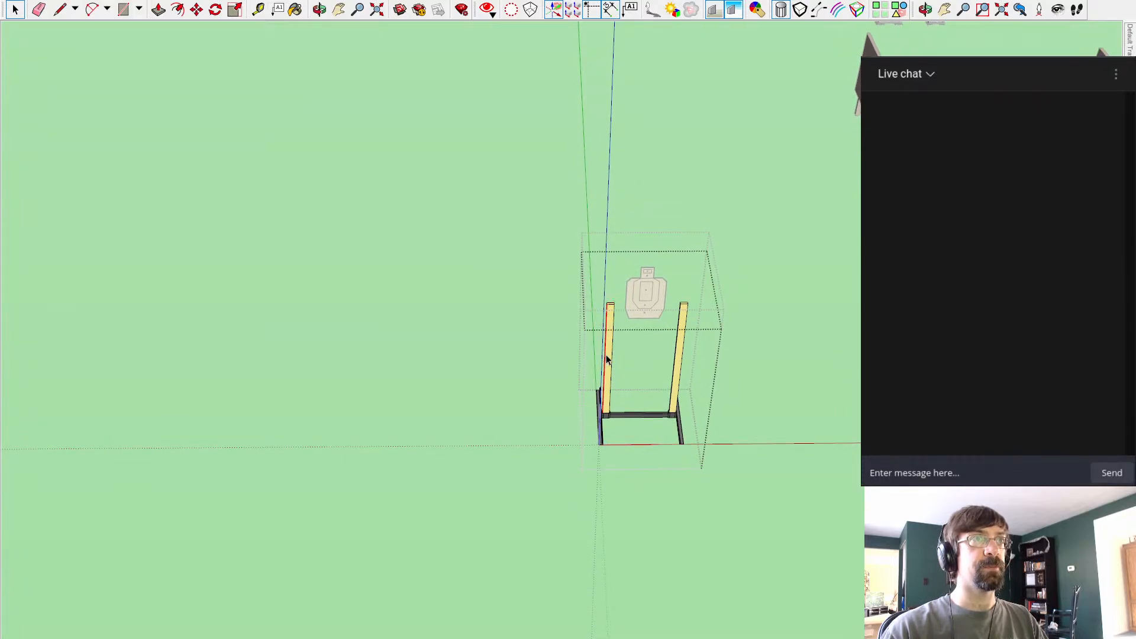
double_click(646, 295)
click(726, 305)
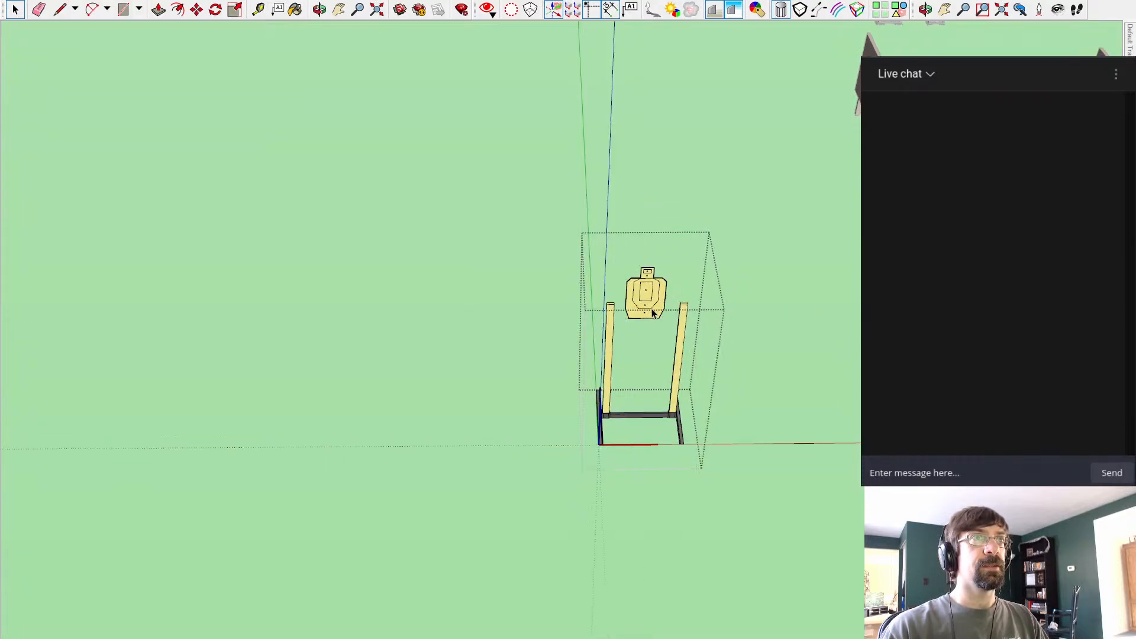
scroll(601, 266, down, 2)
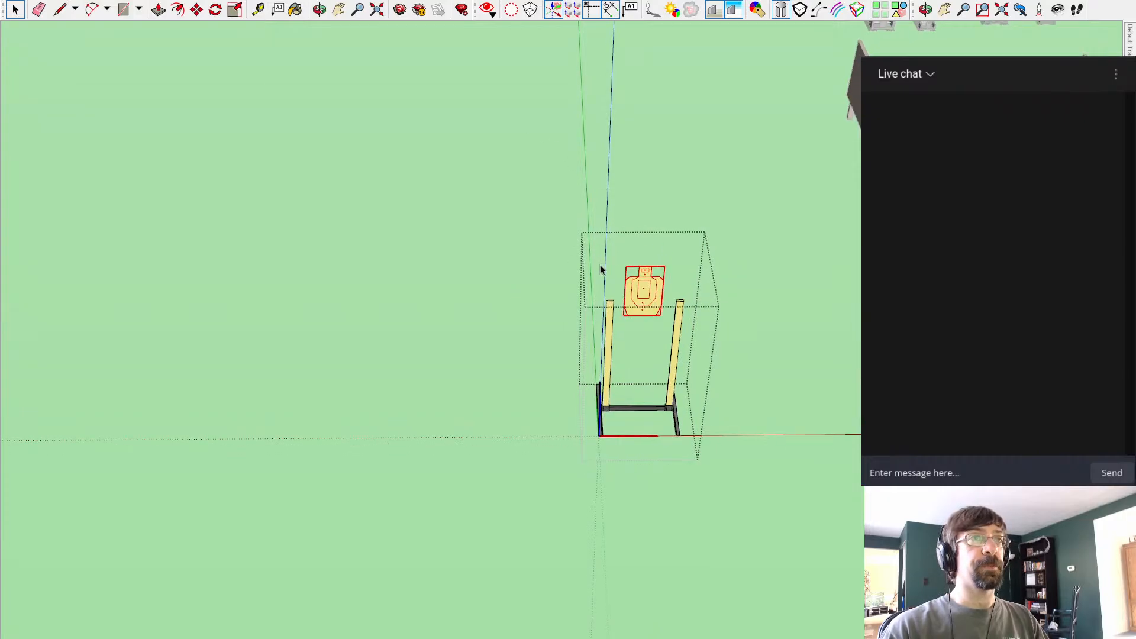
click(435, 191)
Step: Copy the small-target stand and place two copies at the far corners of the "... To End" bay
click(631, 276)
scroll(501, 328, down, 5)
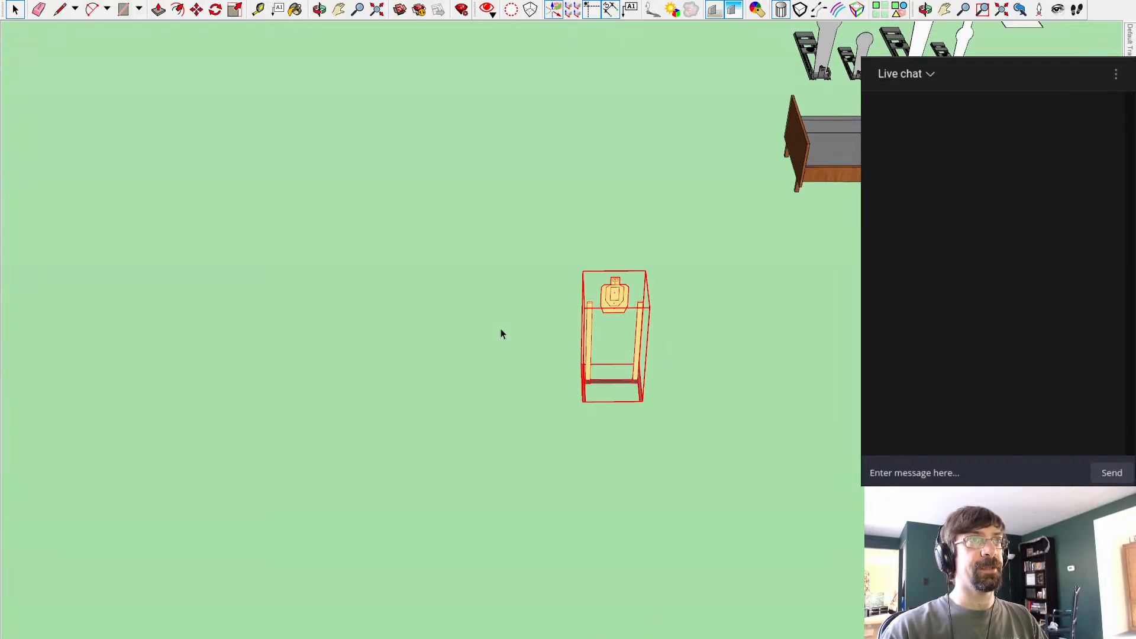
shift+middle_drag(669, 301, 735, 296)
scroll(340, 422, down, 4)
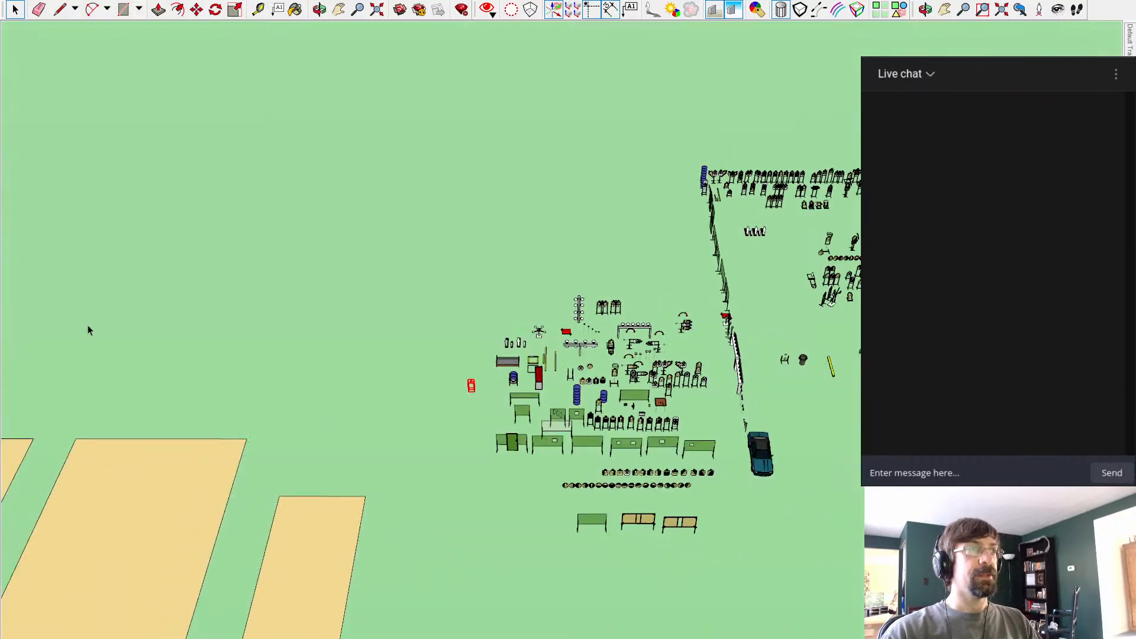
shift+middle_drag(88, 324, 627, 213)
shift+middle_drag(372, 371, 583, 361)
scroll(584, 362, up, 5)
key(ctrl+v)
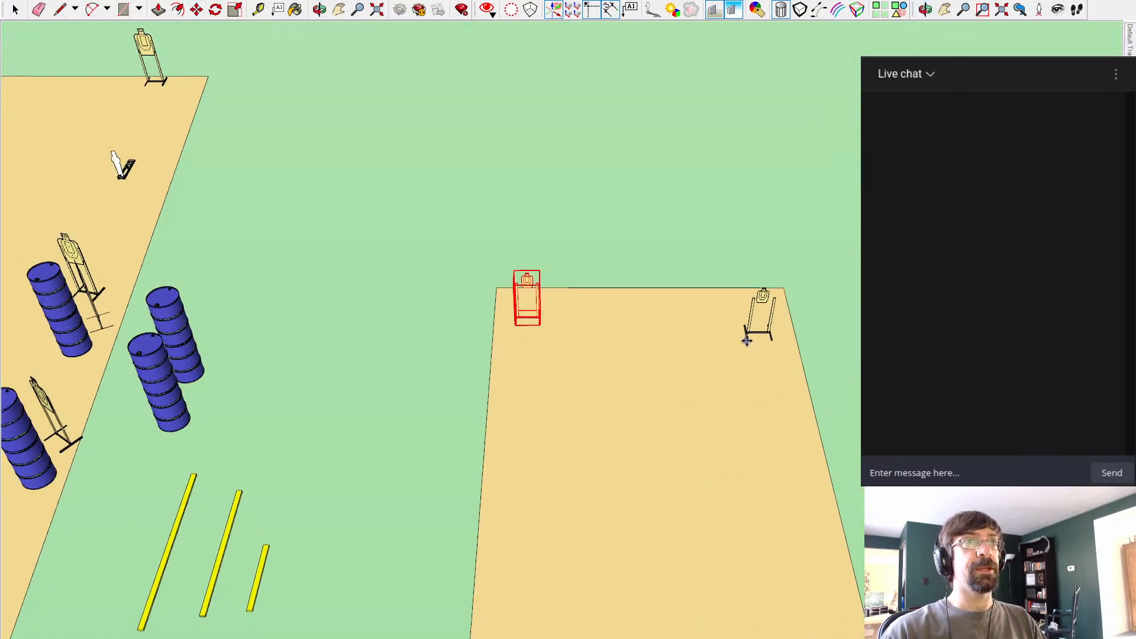
click(762, 322)
Step: Lower the small target within the stand component so it hangs between the tops of the two posts
scroll(839, 357, down, 5)
mouse_move(839, 357)
shift+middle_down()
mouse_move(758, 327)
mouse_move(712, 329)
mouse_move(305, 250)
mouse_move(681, 249)
shift+middle_up()
scroll(675, 276, up, 6)
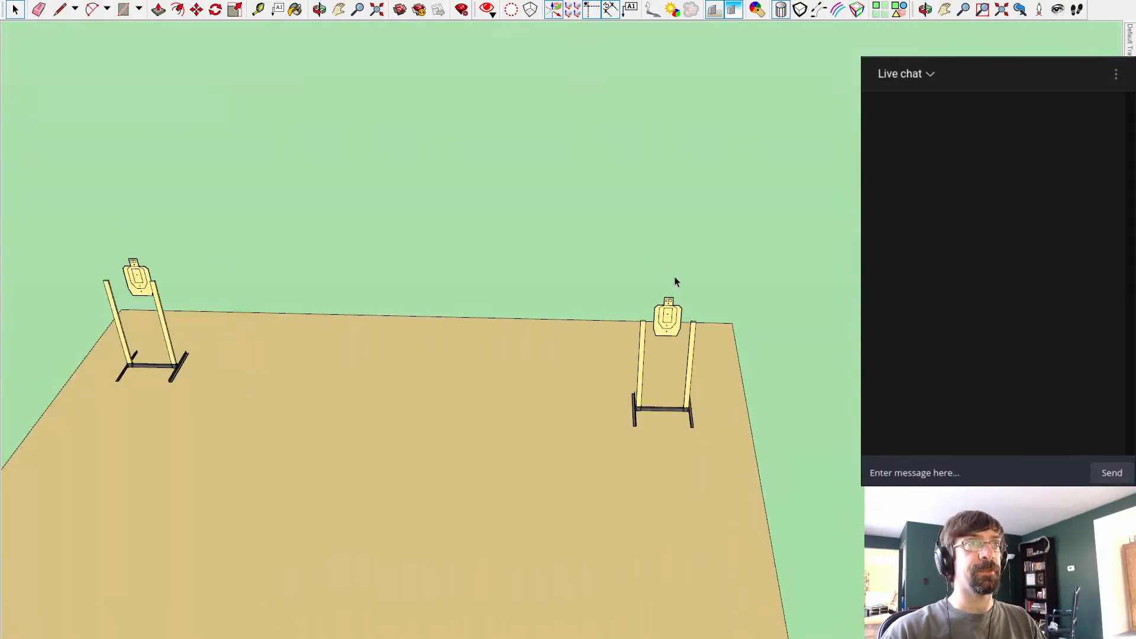
key(space)
double_click(668, 326)
click(658, 330)
key(m)
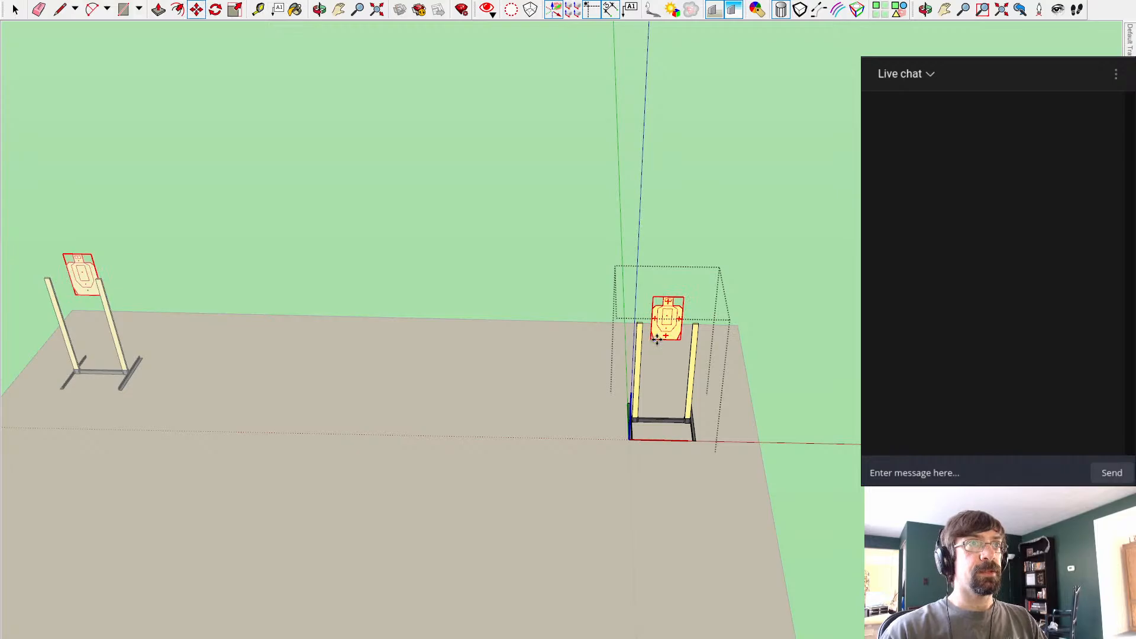
click(657, 338)
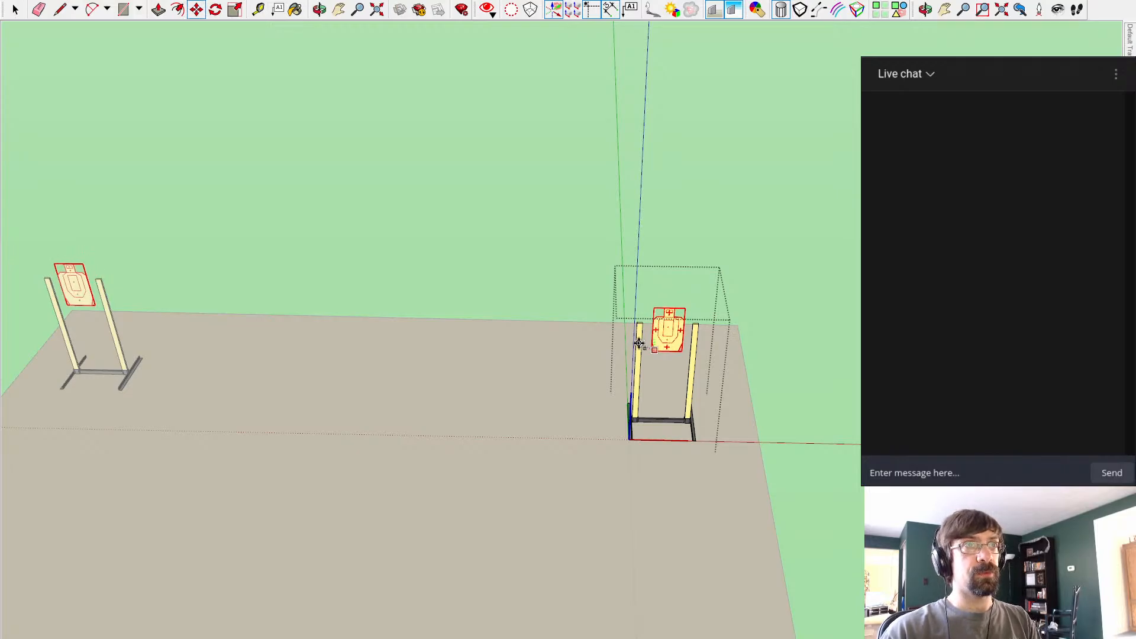
middle_drag(834, 332, 766, 234)
key(space)
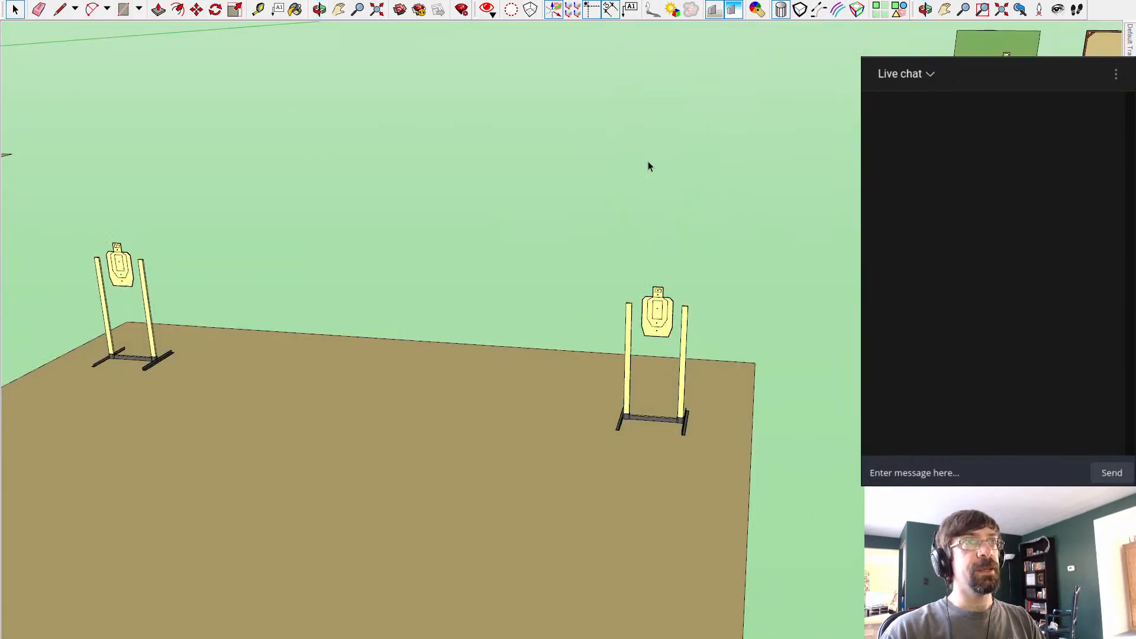
Step: Copy a full-size target stand from the props beyond the bays and place two copies partway down the "... To End" bay
middle_drag(648, 161, 451, 297)
scroll(453, 293, down, 3)
shift+middle_drag(456, 368, 521, 135)
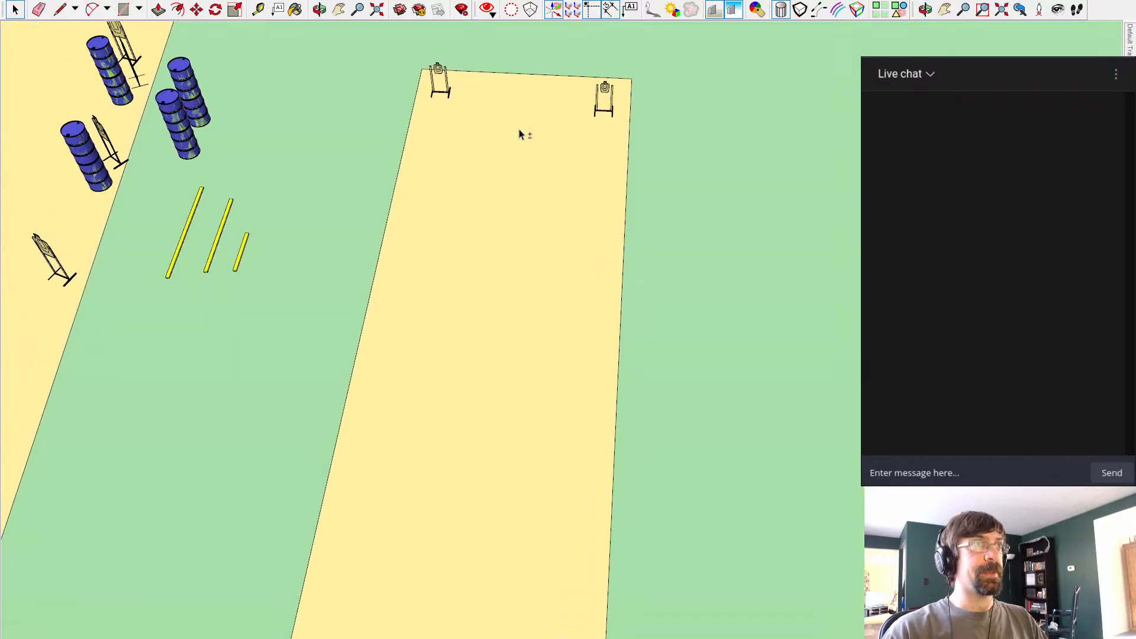
scroll(407, 293, down, 3)
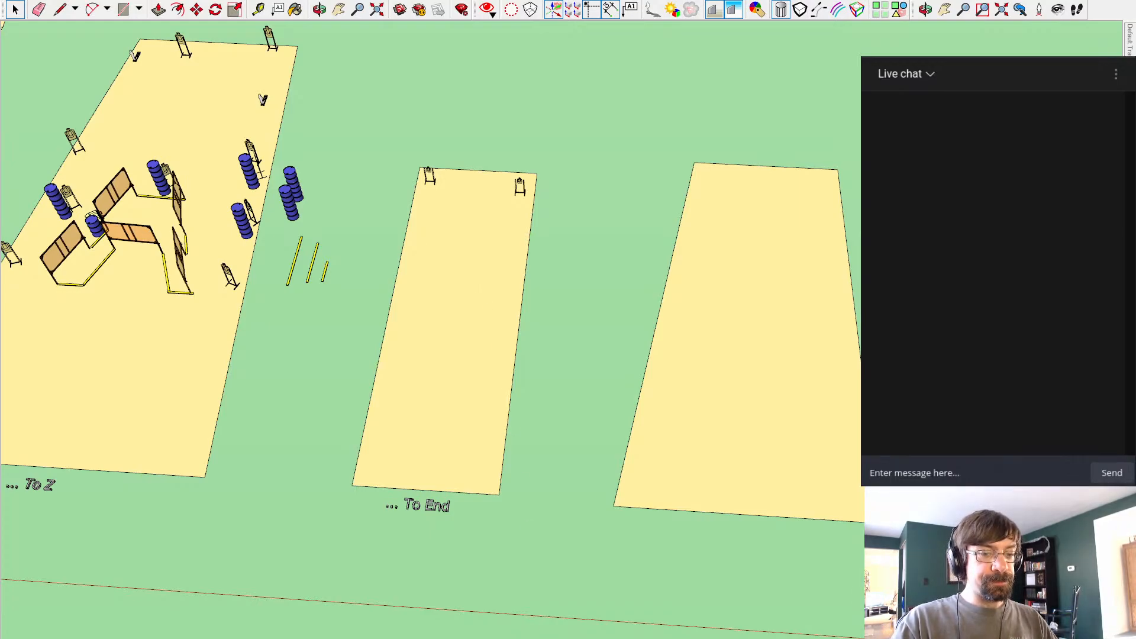
scroll(457, 218, up, 4)
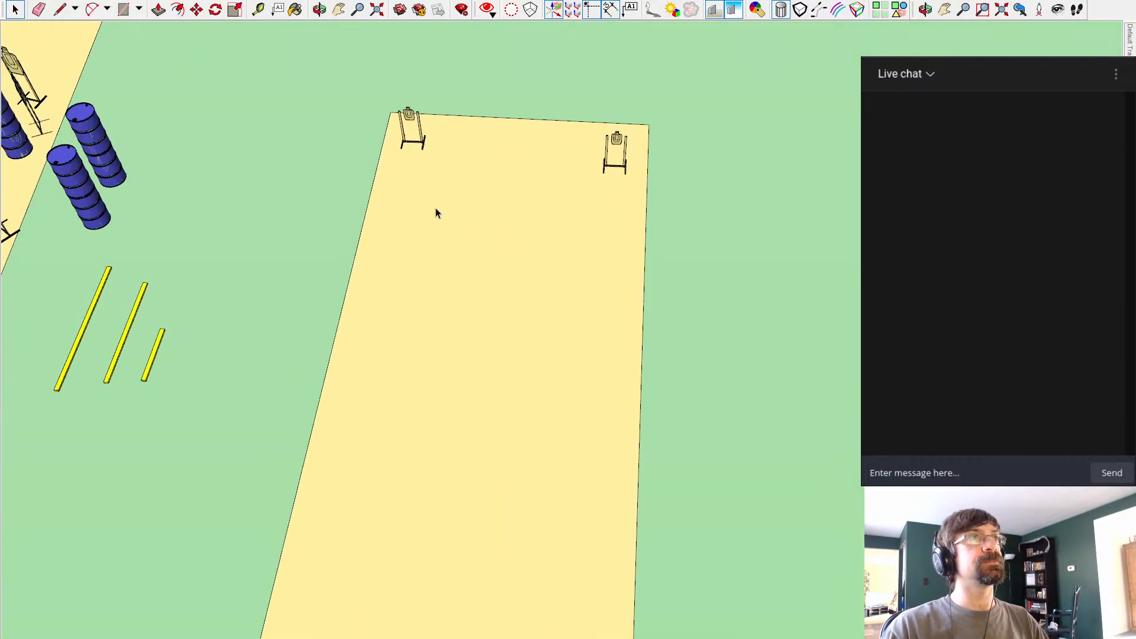
shift+middle_drag(436, 210, 492, 375)
scroll(485, 320, down, 5)
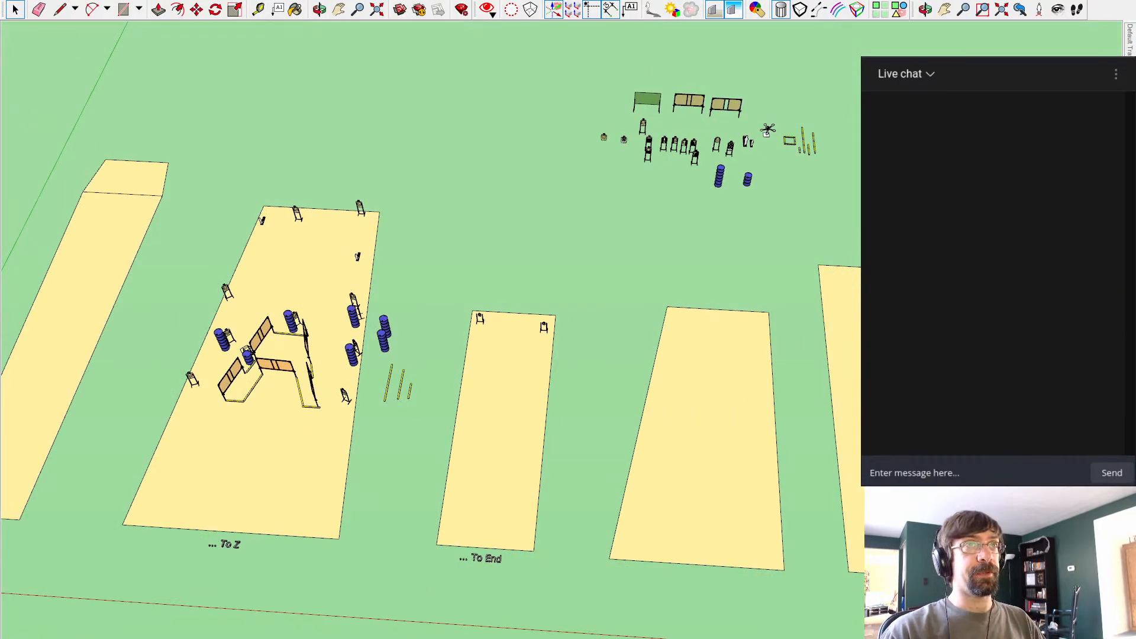
scroll(549, 218, up, 2)
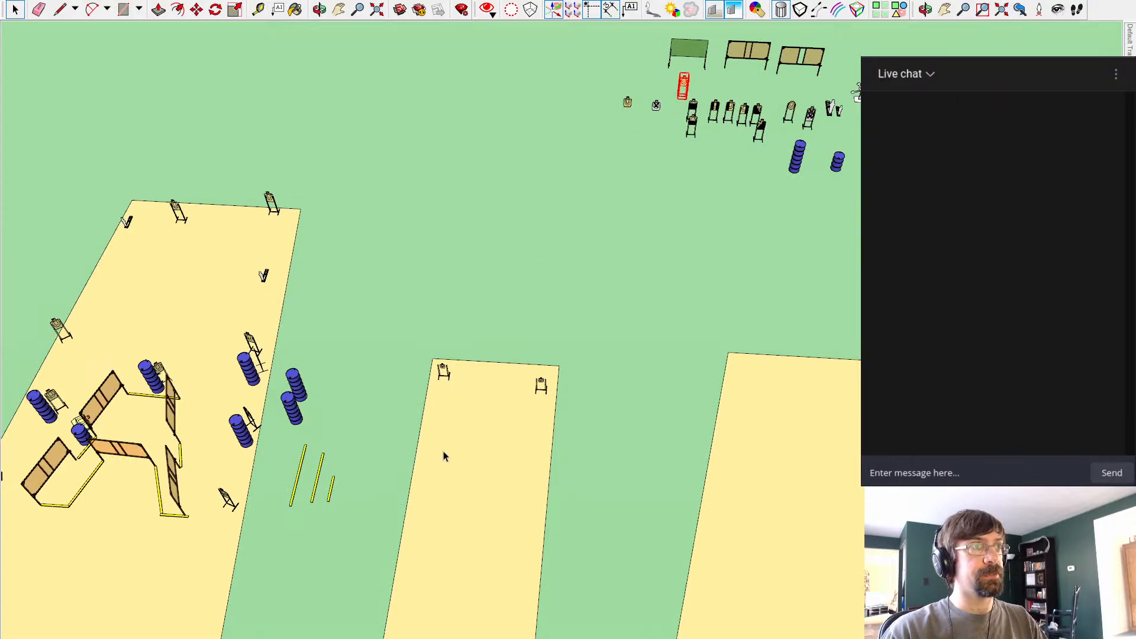
click(463, 460)
click(625, 213)
key(ctrl+v)
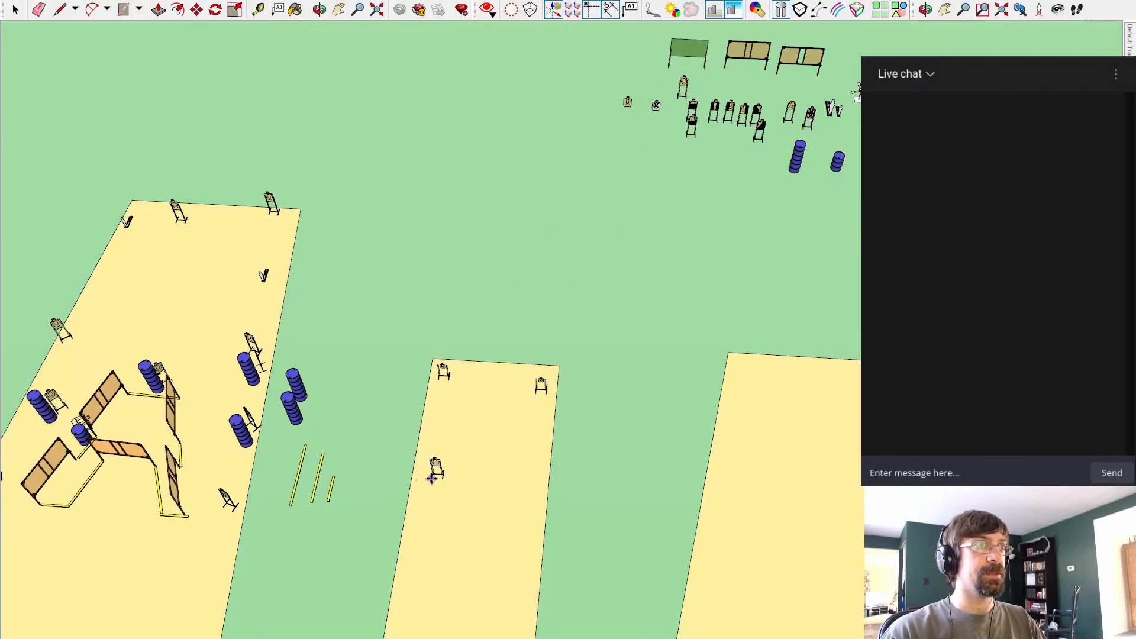
click(442, 468)
key(ctrl+v)
click(469, 507)
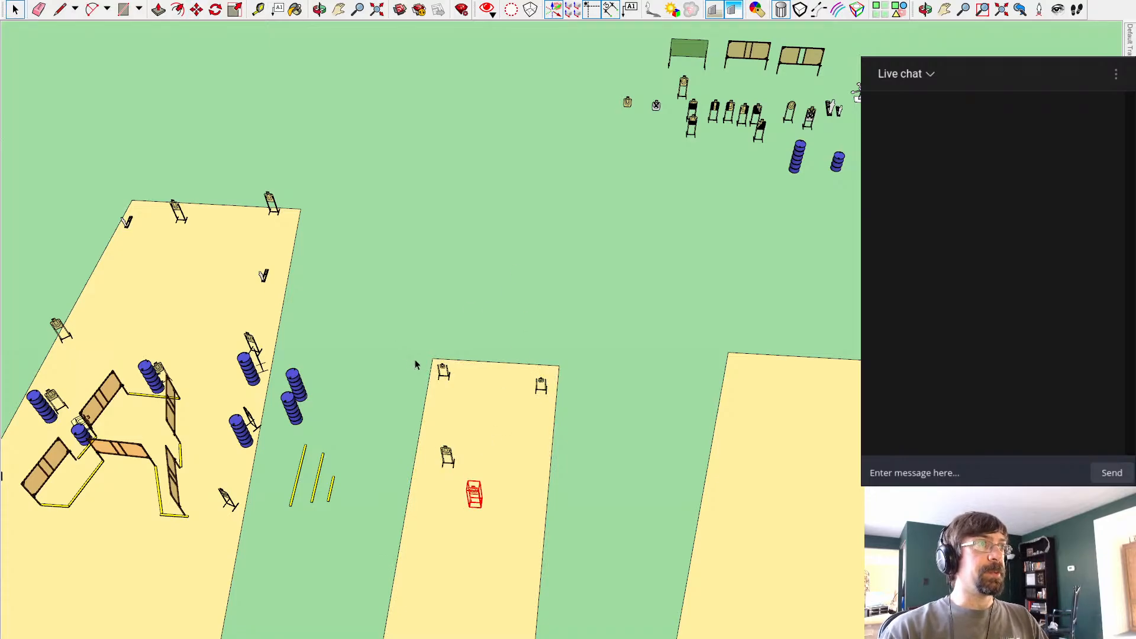
Step: Move the farther of the two mid-bay targets in the "... To End" bay toward the front, beside the bay's left edge
middle_drag(418, 363, 496, 49)
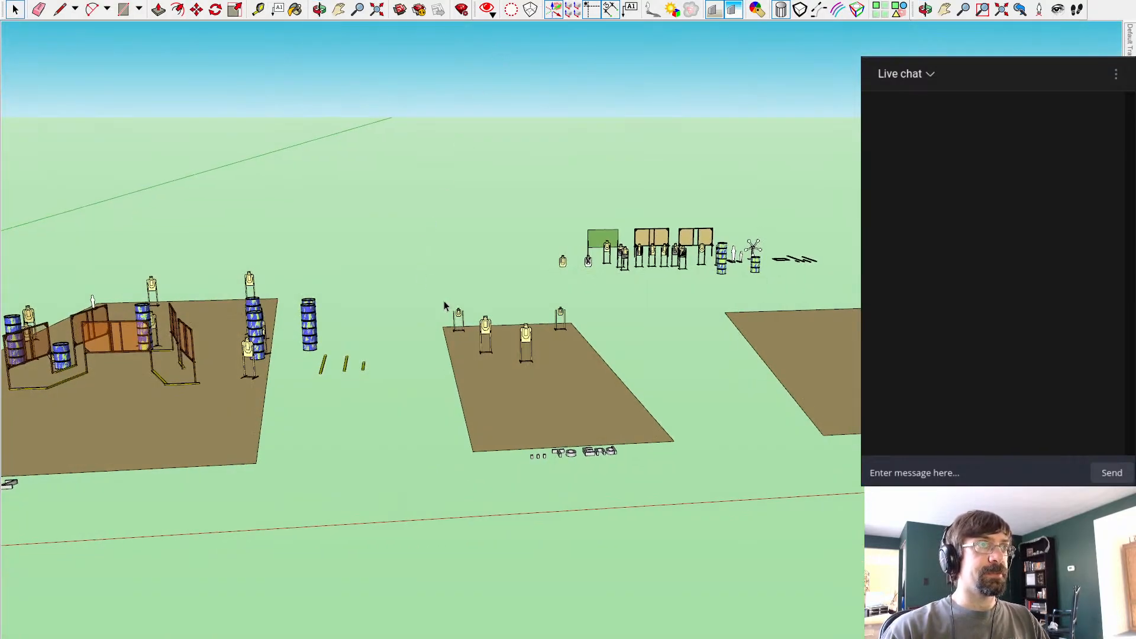
middle_drag(707, 309, 629, 533)
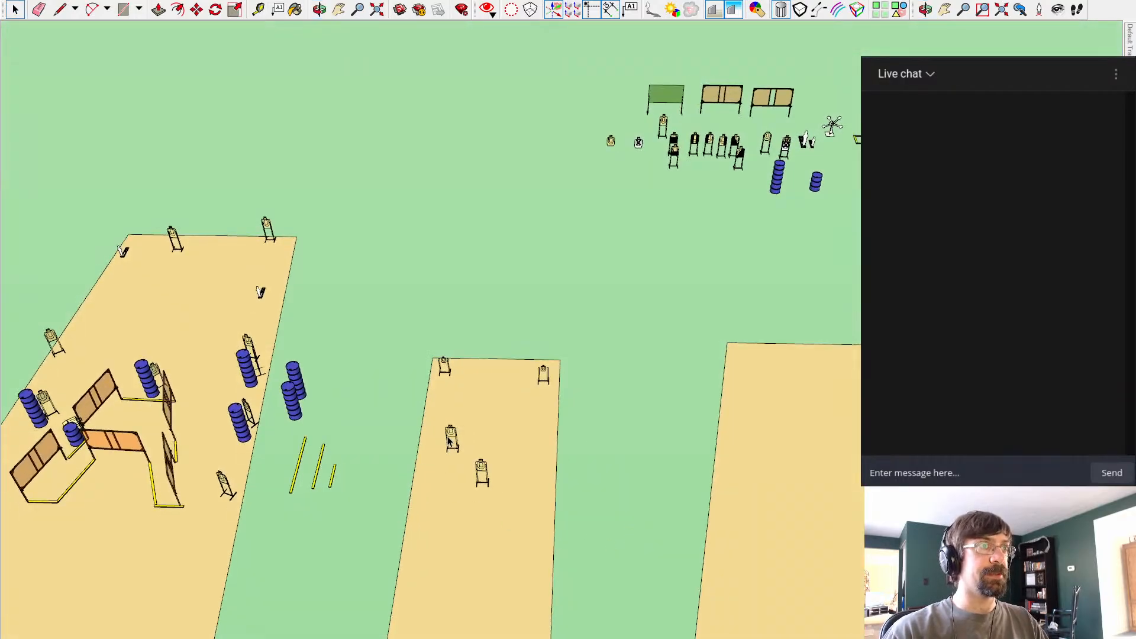
scroll(483, 436, down, 2)
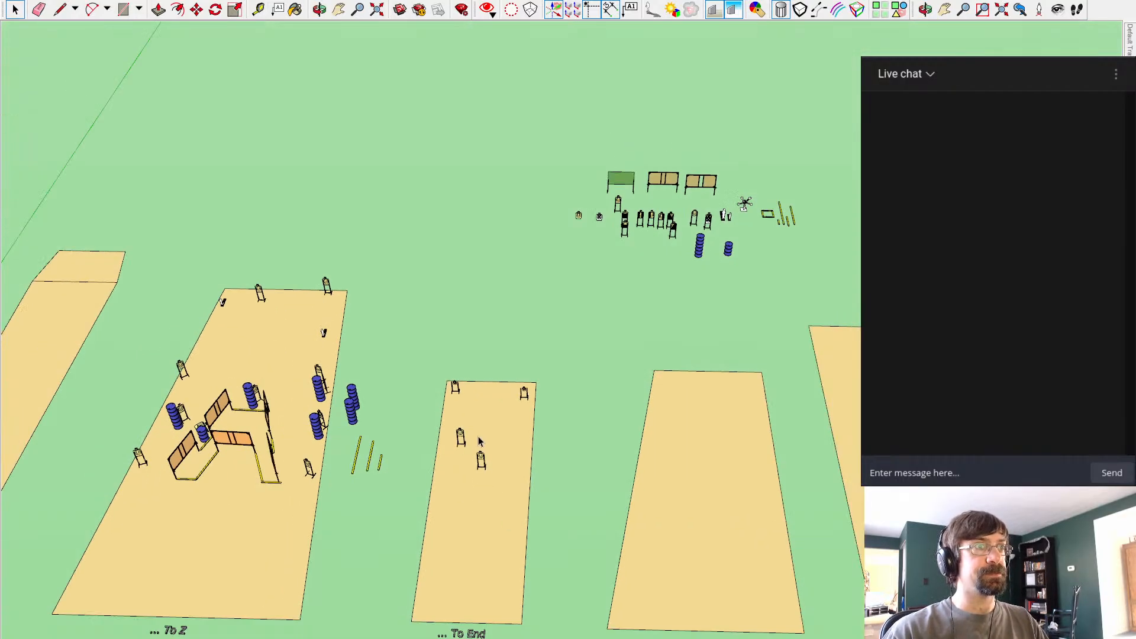
key(m)
click(459, 438)
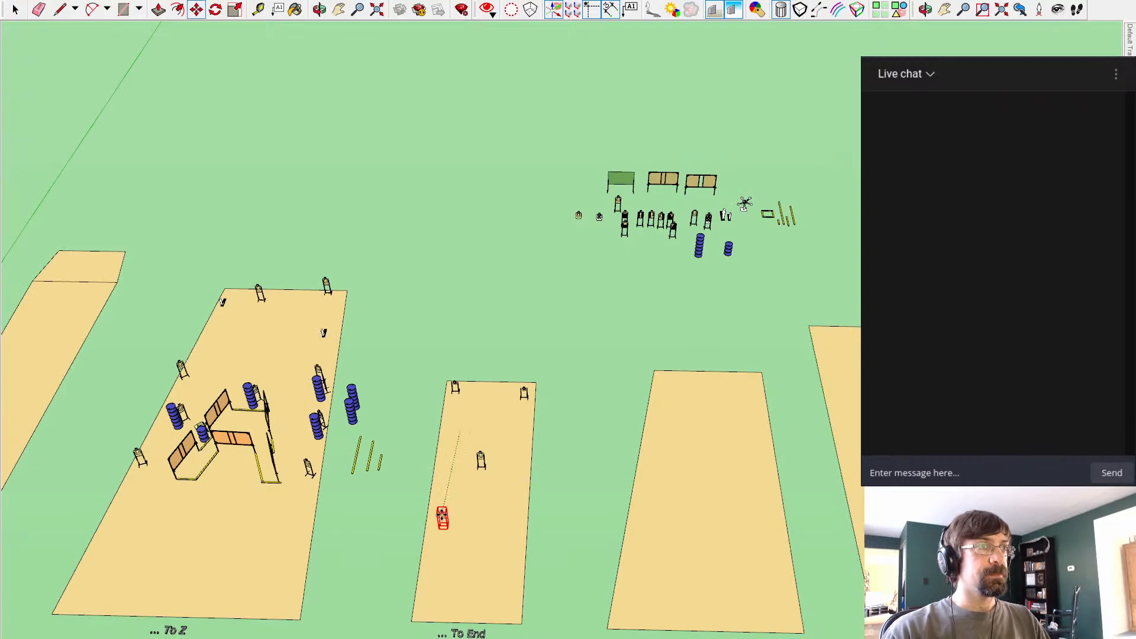
click(437, 515)
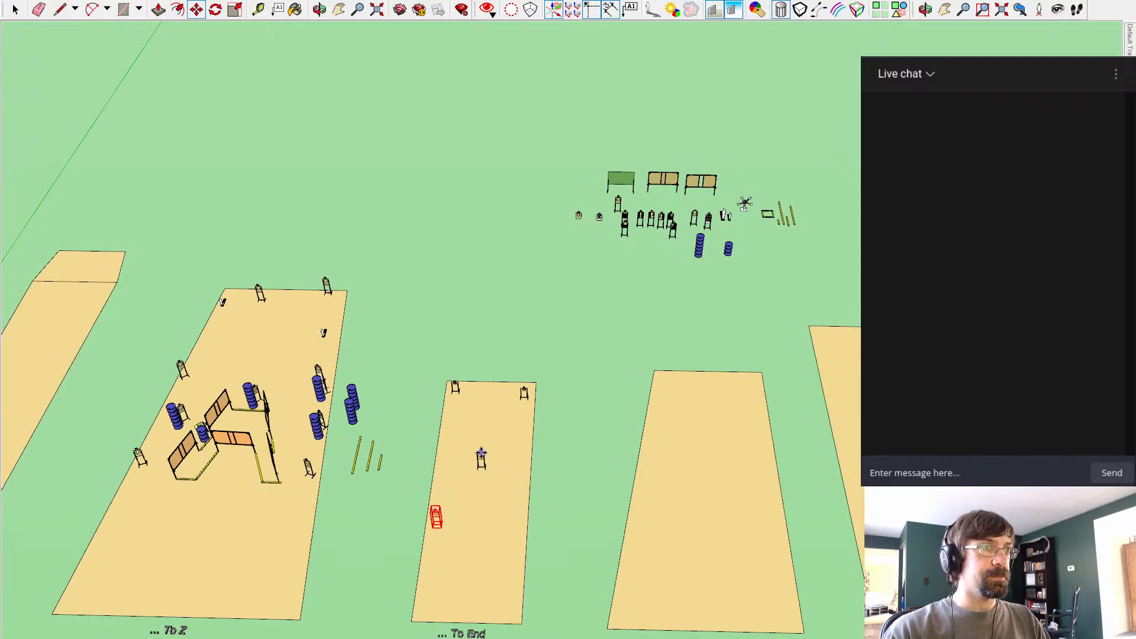
Step: Move the other mid-bay target to the bay's right edge, level with the target already placed at the left edge
key(space)
click(481, 459)
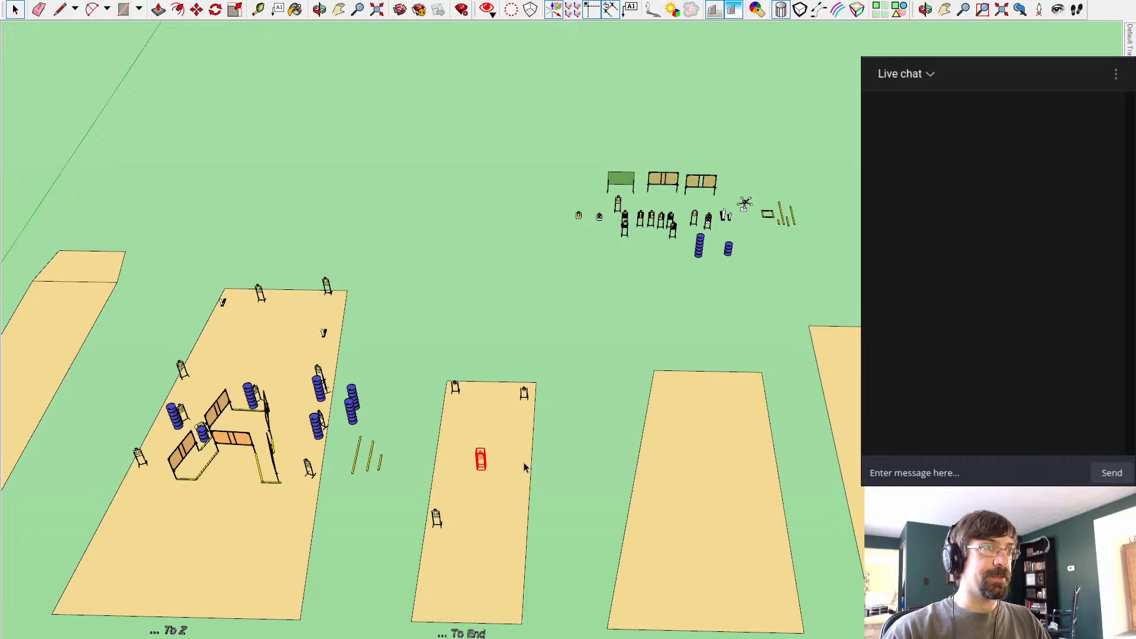
click(477, 469)
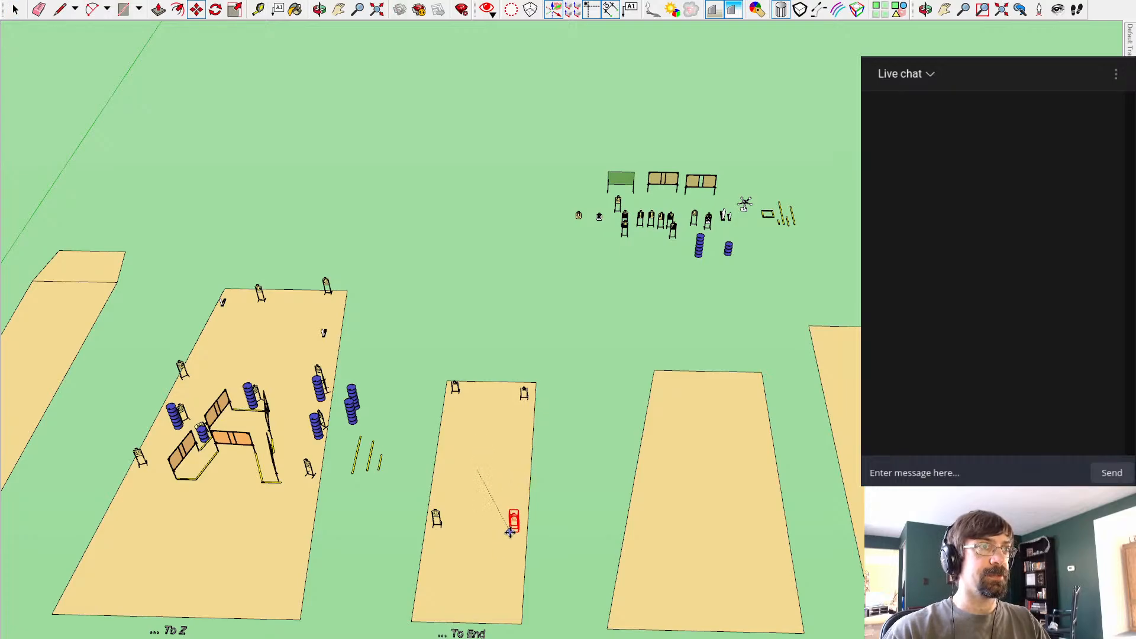
click(510, 530)
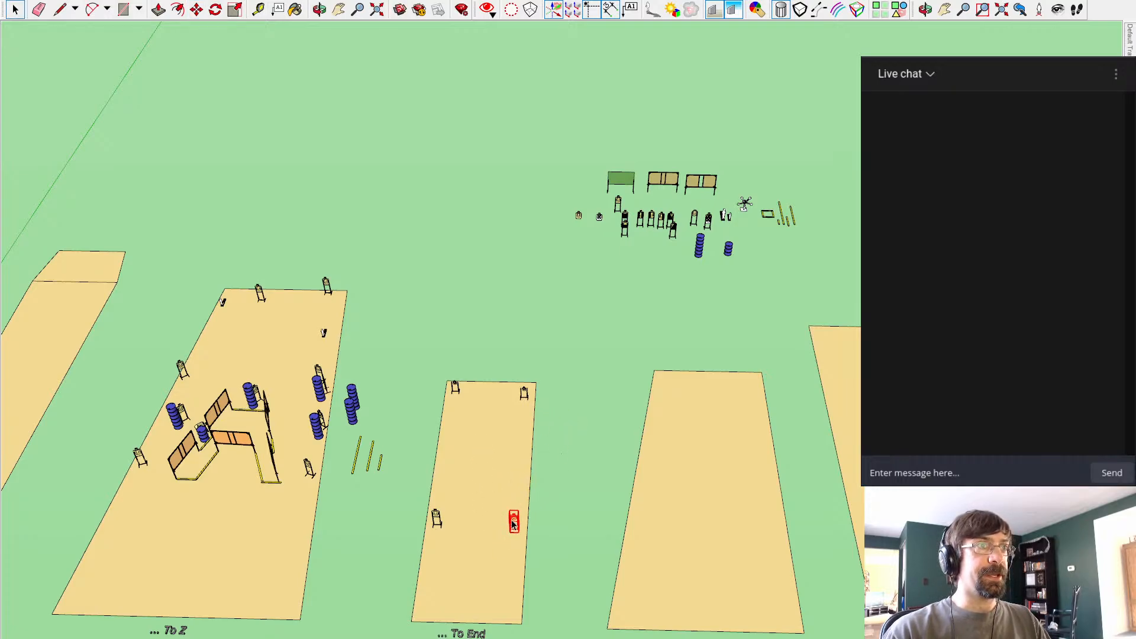
Step: Add three copies of the target to the "... To End" bay: one centred on the back edge and two staggered across the middle
click(484, 401)
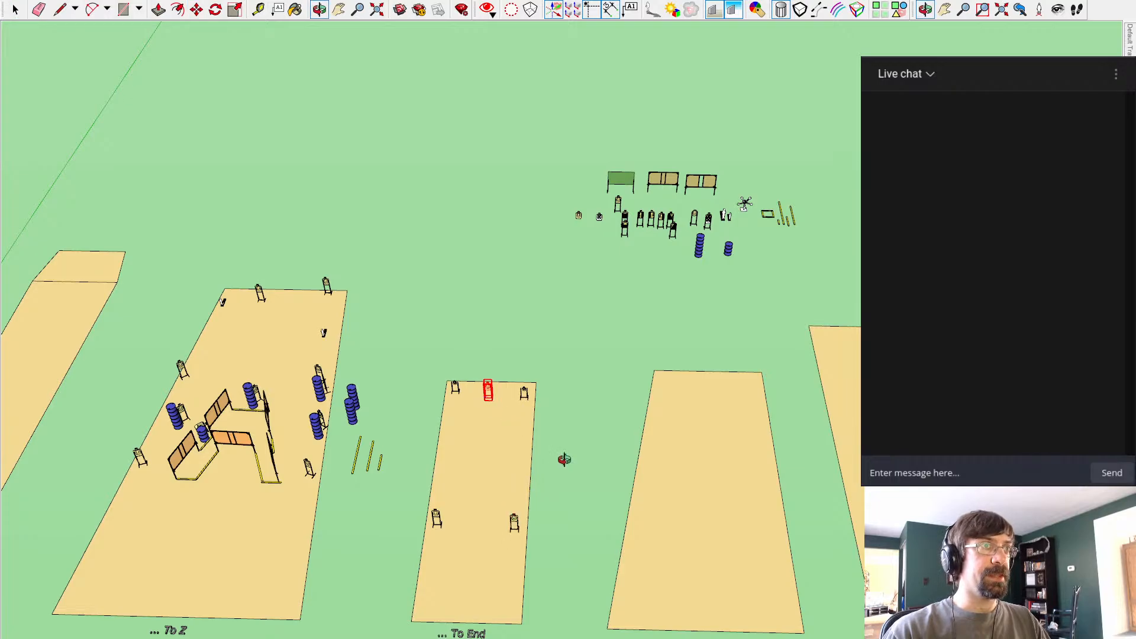
mouse_move(563, 460)
middle_down()
mouse_move(635, 294)
mouse_move(639, 376)
mouse_move(544, 465)
middle_up()
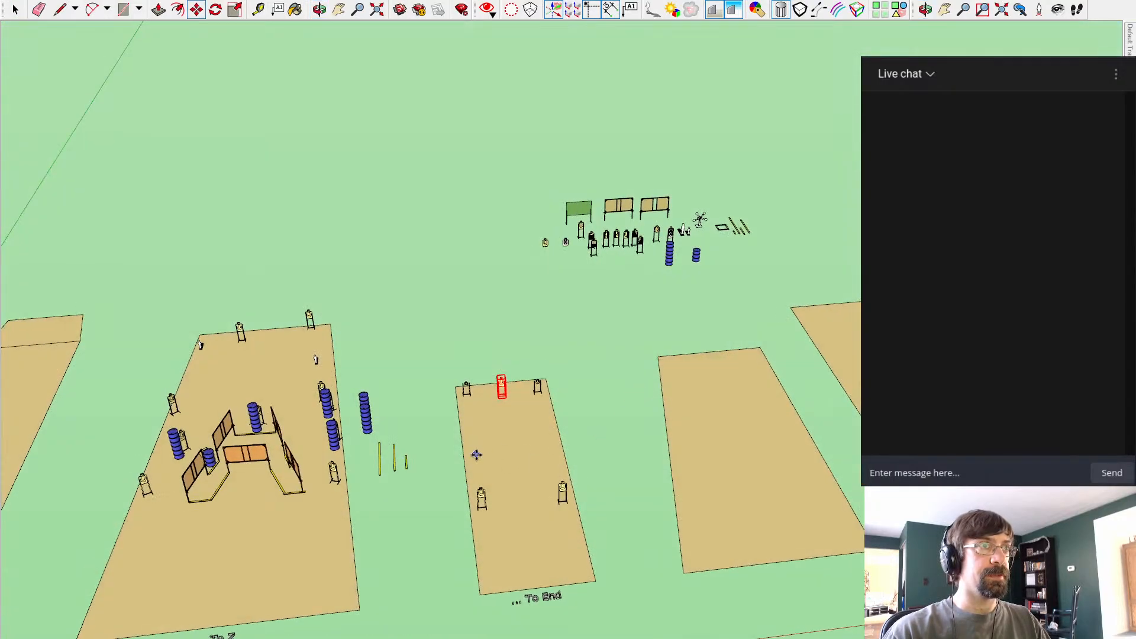
click(476, 455)
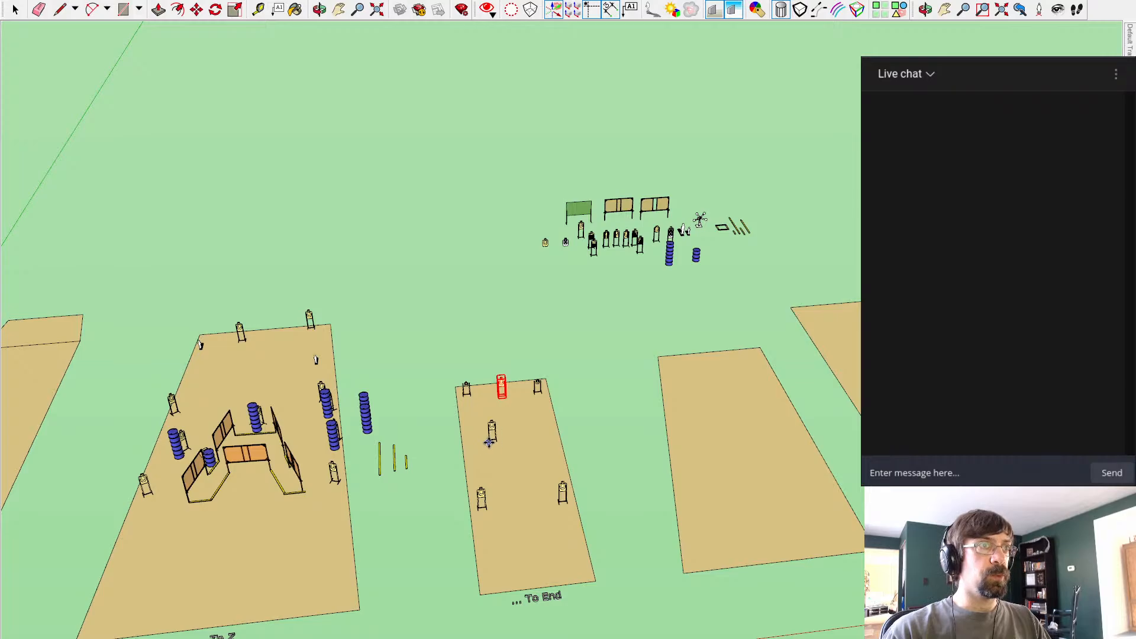
click(488, 445)
key(ctrl)
click(488, 445)
click(537, 459)
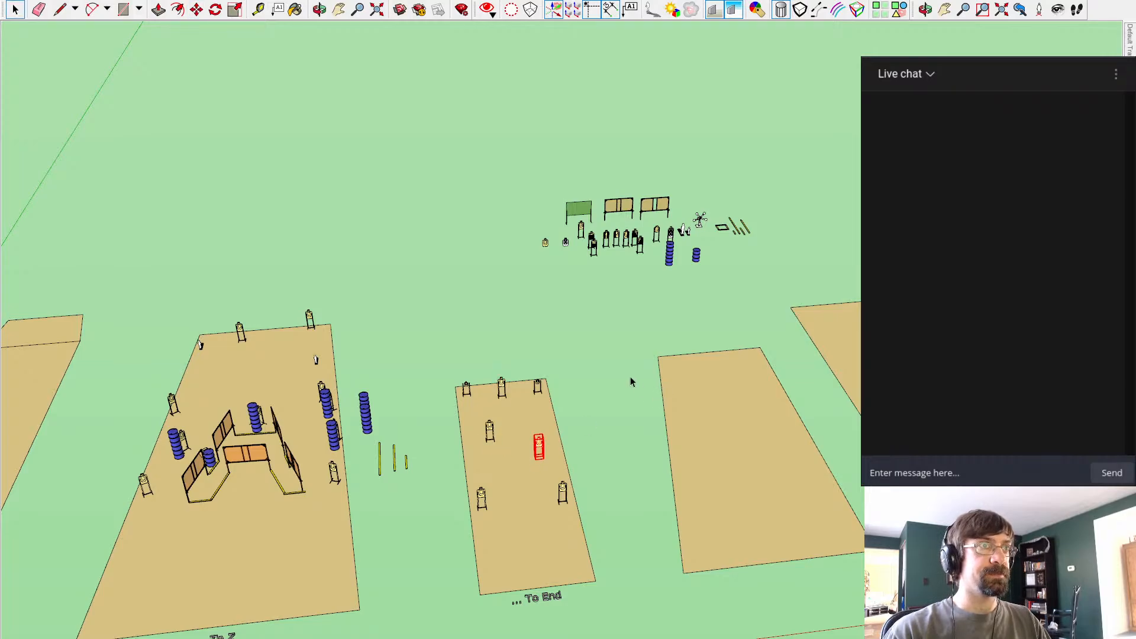
middle_drag(631, 378, 568, 401)
key(space)
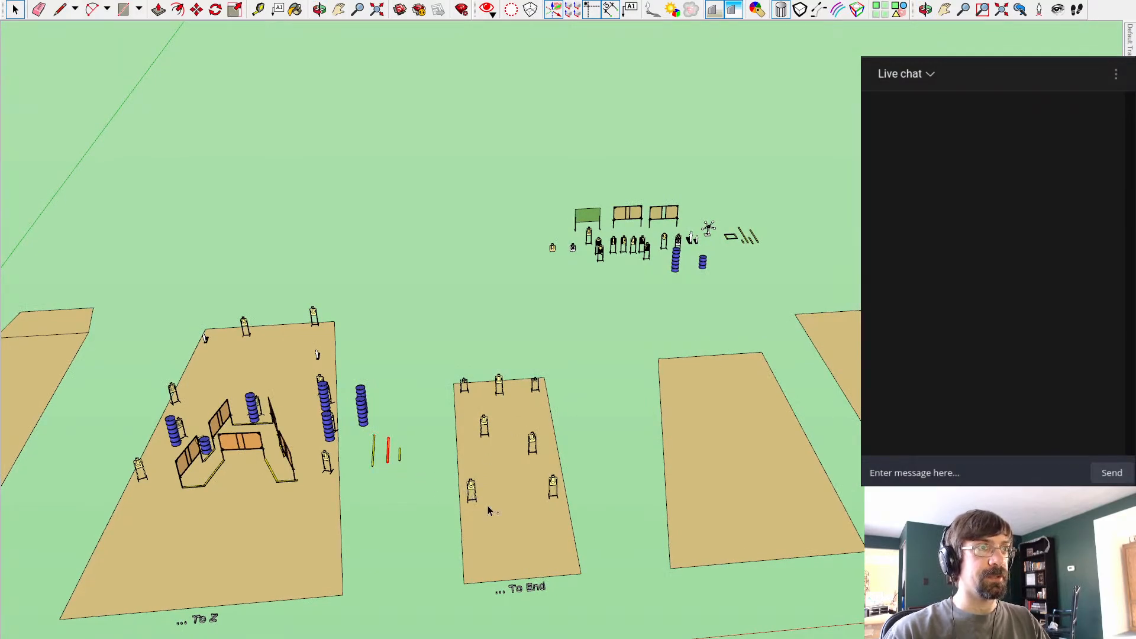
key(ctrl+v)
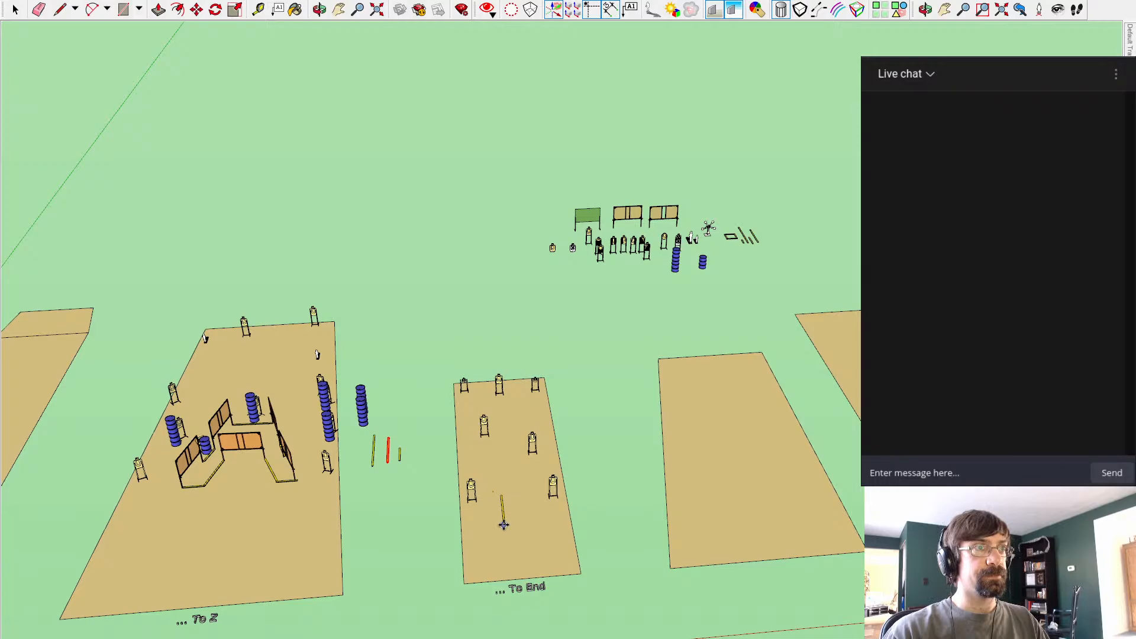
key(space)
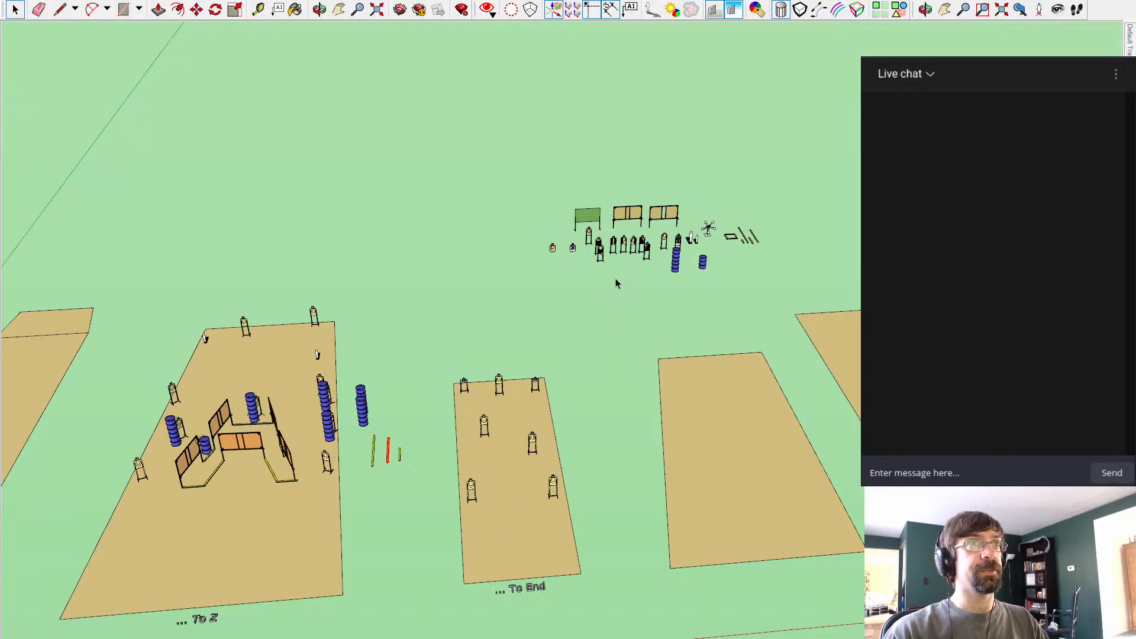
Step: Copy the rectangular shooting box from the prop collection and paste it into the "... To End" bay, in front of the targets
click(628, 299)
click(730, 235)
key(ctrl+c)
key(ctrl+v)
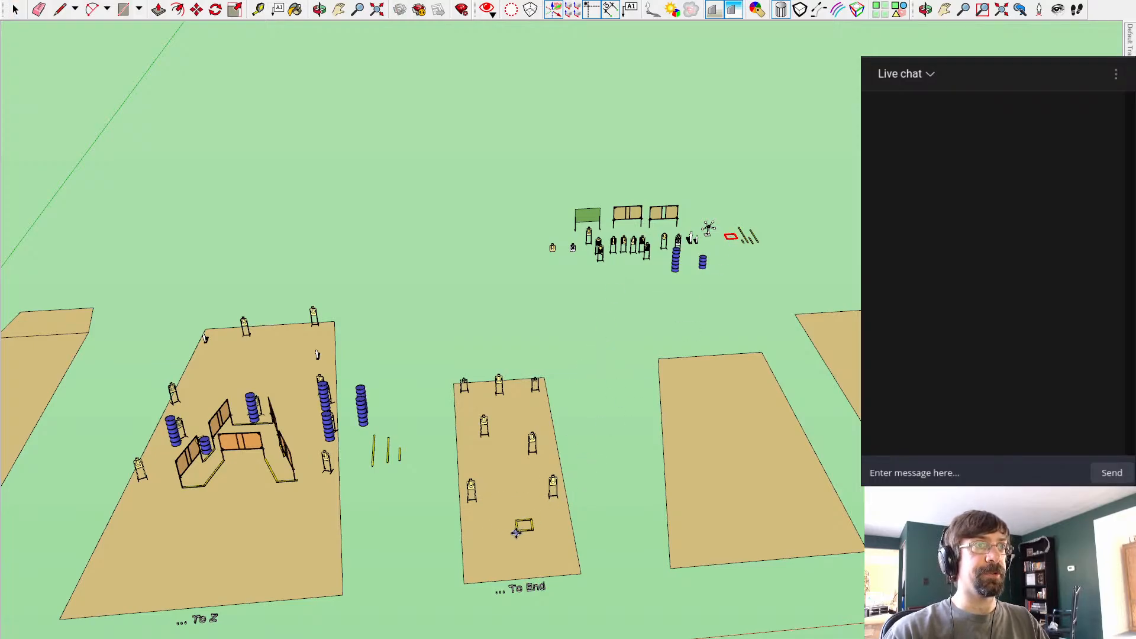
click(509, 535)
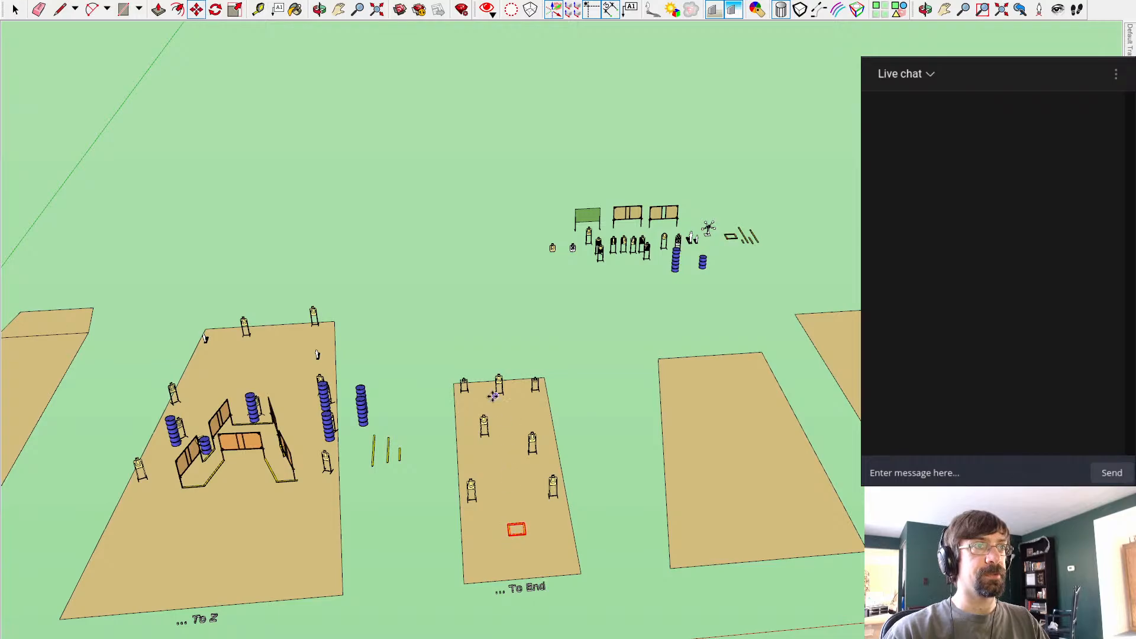
Step: Move the yellow shooting box farther up the bay, just in front of and between the two nearest targets
mouse_move(485, 419)
middle_down()
mouse_move(616, 339)
mouse_move(599, 292)
mouse_move(570, 302)
mouse_move(555, 477)
mouse_move(716, 401)
mouse_move(776, 353)
mouse_move(672, 414)
mouse_move(673, 477)
mouse_move(657, 226)
mouse_move(667, 195)
mouse_move(665, 381)
middle_up()
scroll(602, 467, up, 3)
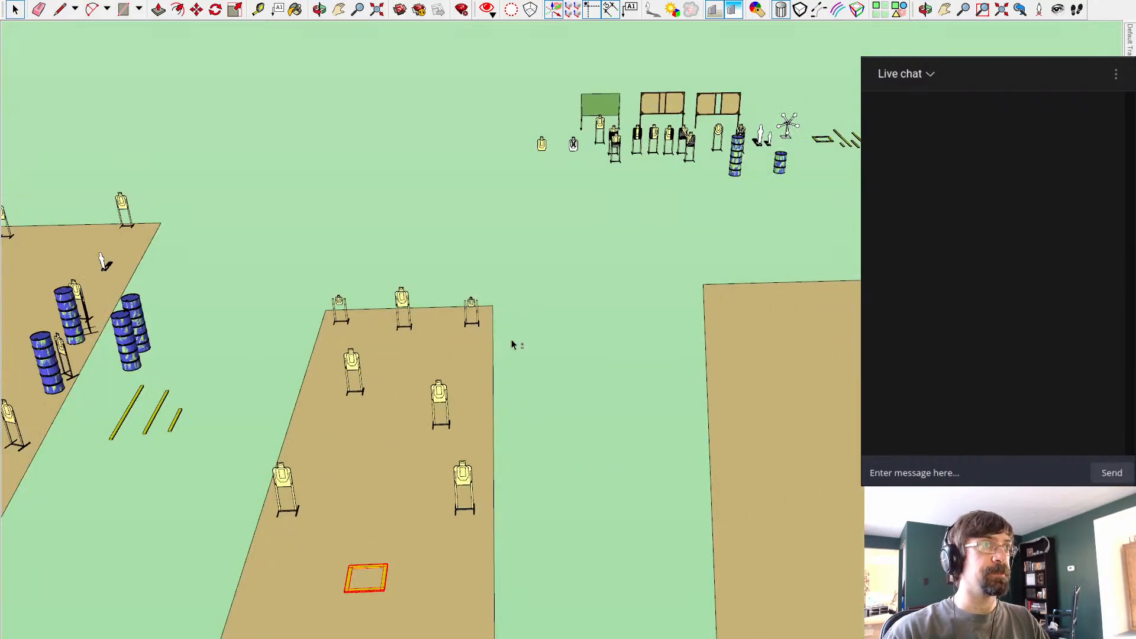
mouse_move(511, 339)
middle_down()
mouse_move(523, 350)
mouse_move(521, 441)
mouse_move(546, 218)
middle_up()
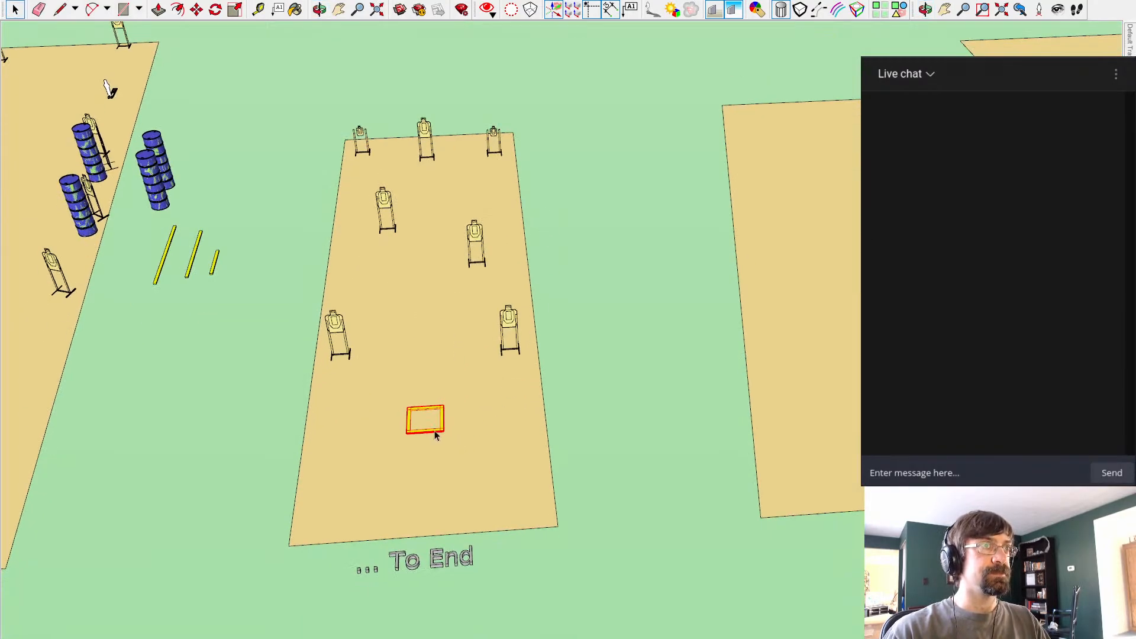
key(m)
click(408, 408)
click(409, 349)
key(space)
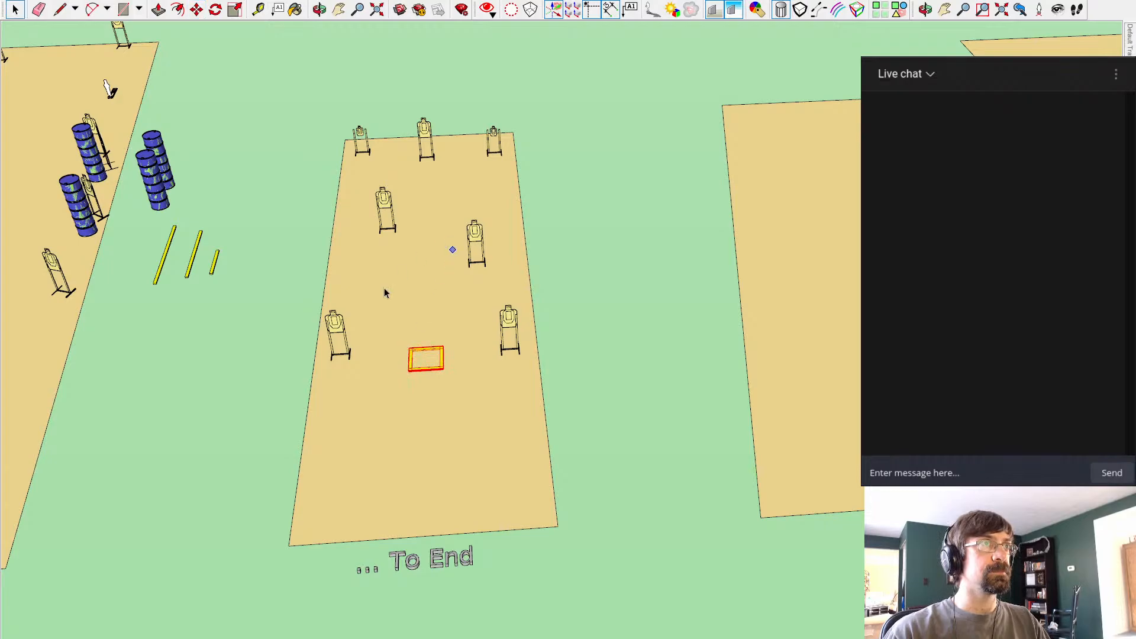
Step: Shift the two nearest targets slightly toward the back of the bay, away from the shooting box
click(333, 325)
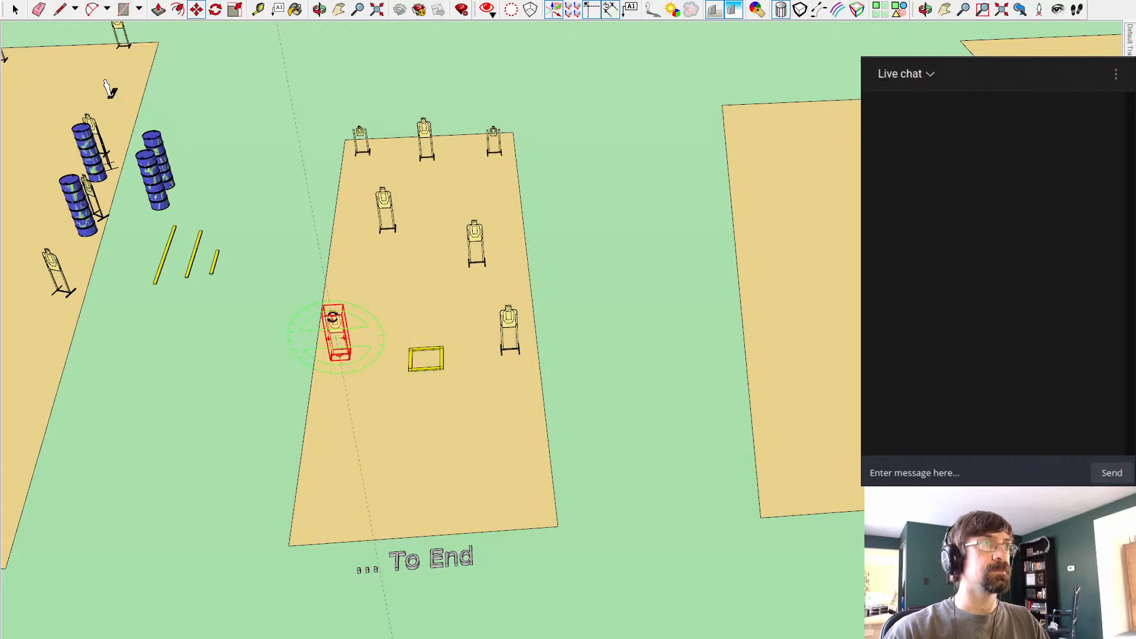
key(m)
click(333, 362)
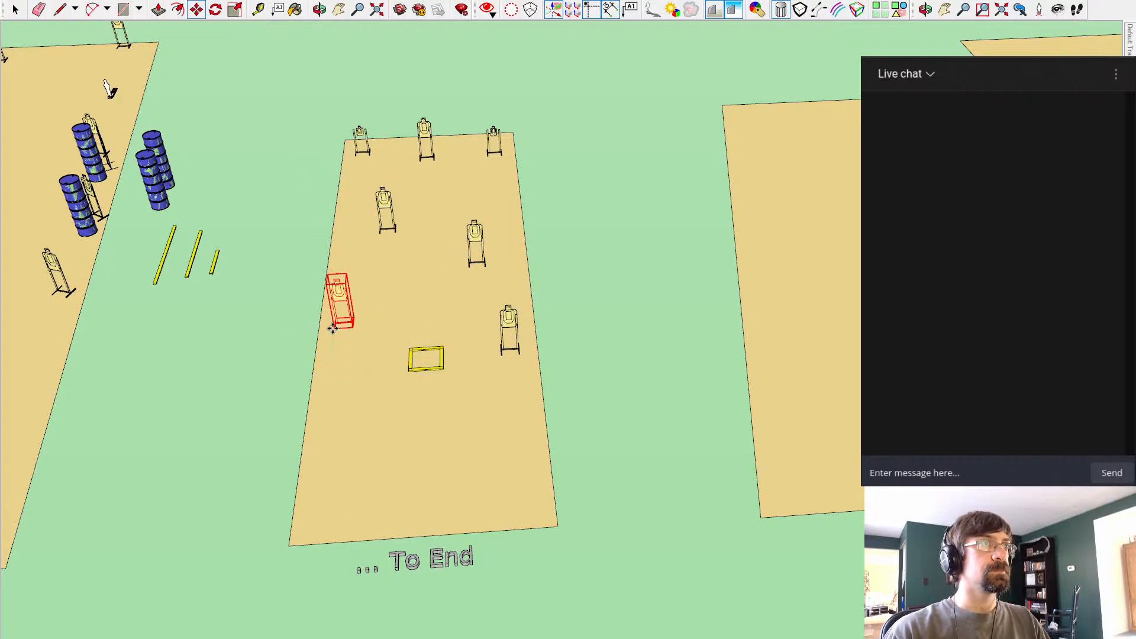
click(333, 329)
click(515, 325)
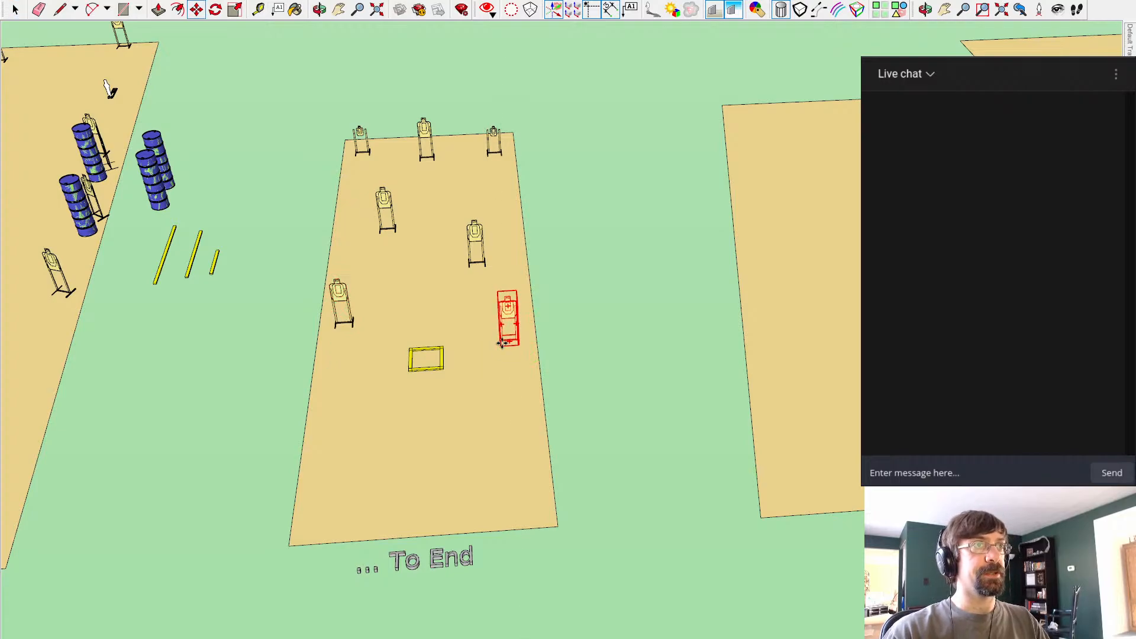
click(503, 332)
Step: Examine the target layout in the "... To End" bay and the empty bays next to it
shift+middle_drag(579, 145, 678, 267)
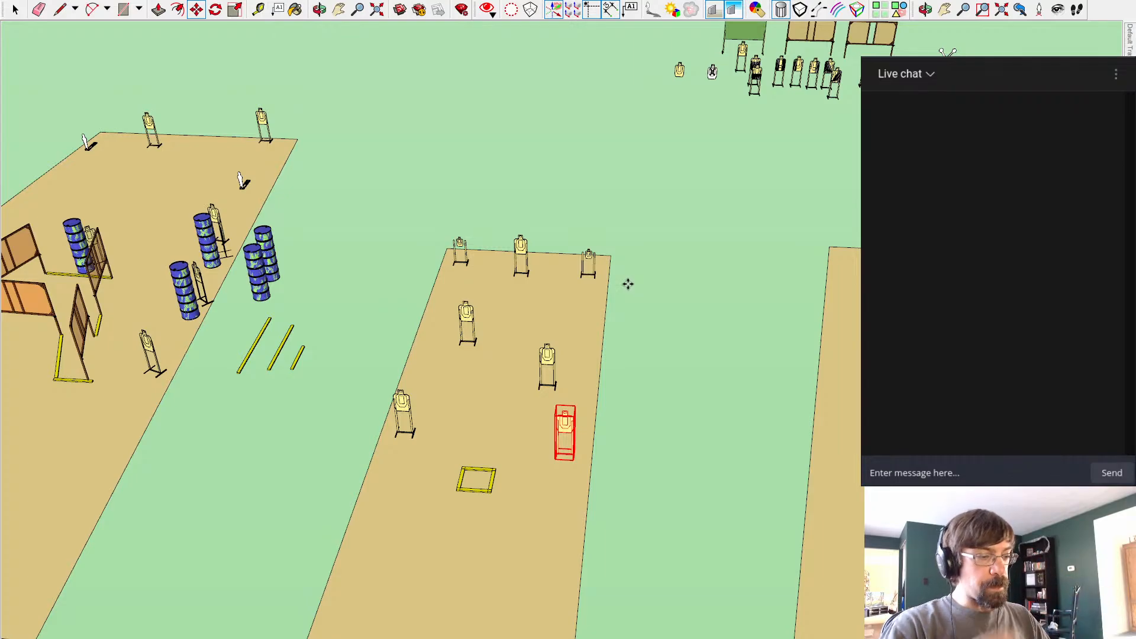
scroll(726, 204, down, 2)
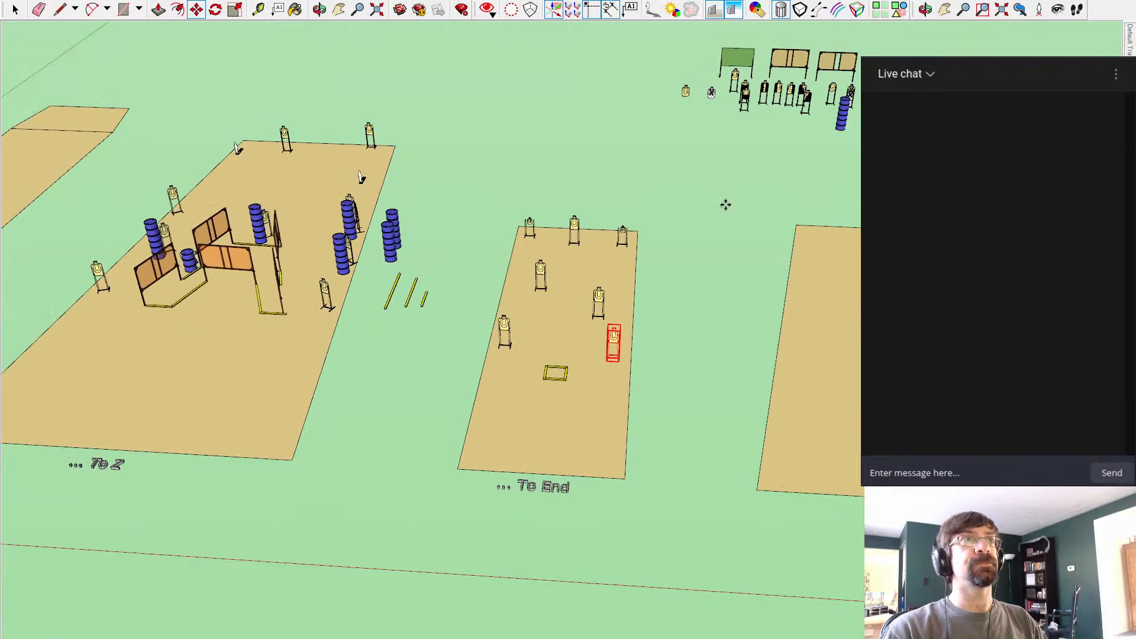
scroll(631, 307, up, 6)
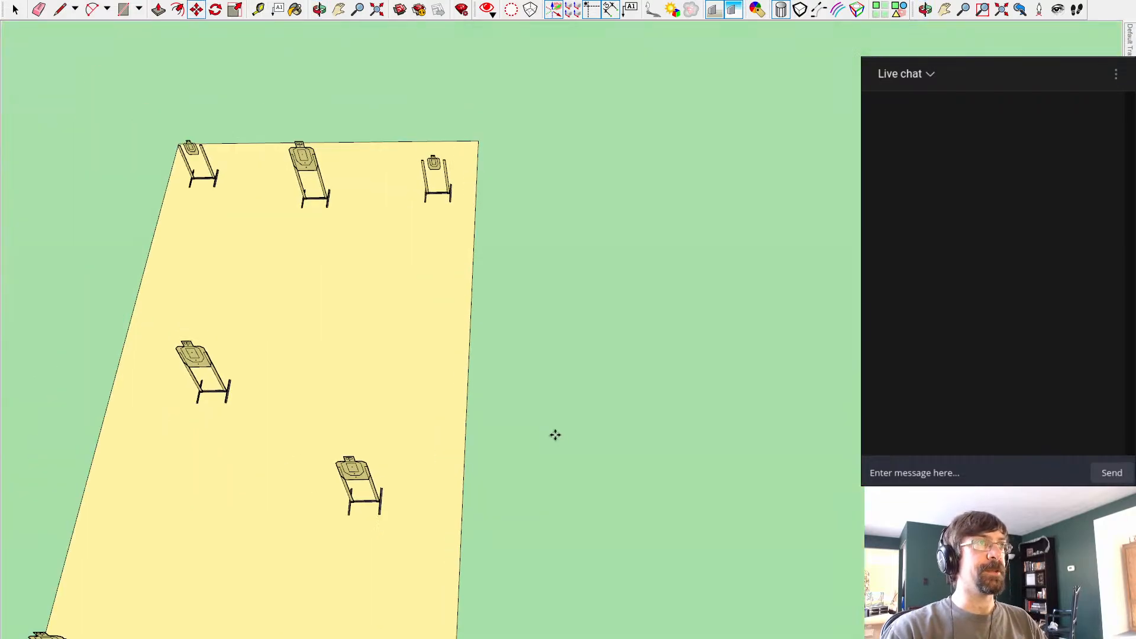
scroll(555, 435, down, 3)
mouse_move(558, 434)
shift+middle_down()
mouse_move(525, 401)
mouse_move(532, 343)
shift+middle_up()
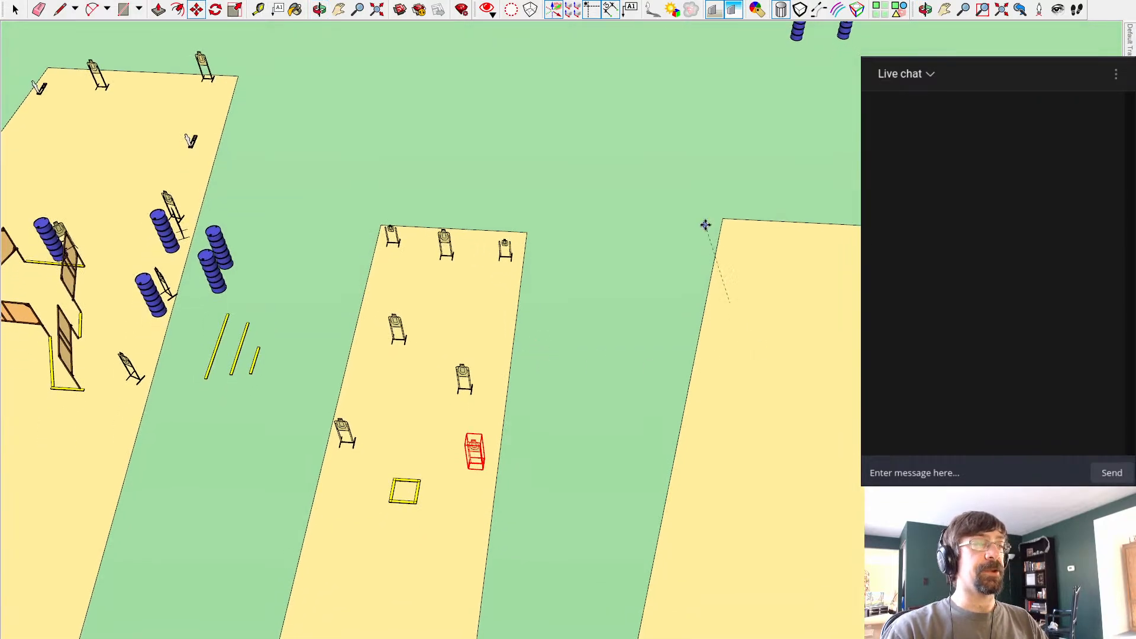
shift+middle_drag(705, 225, 555, 226)
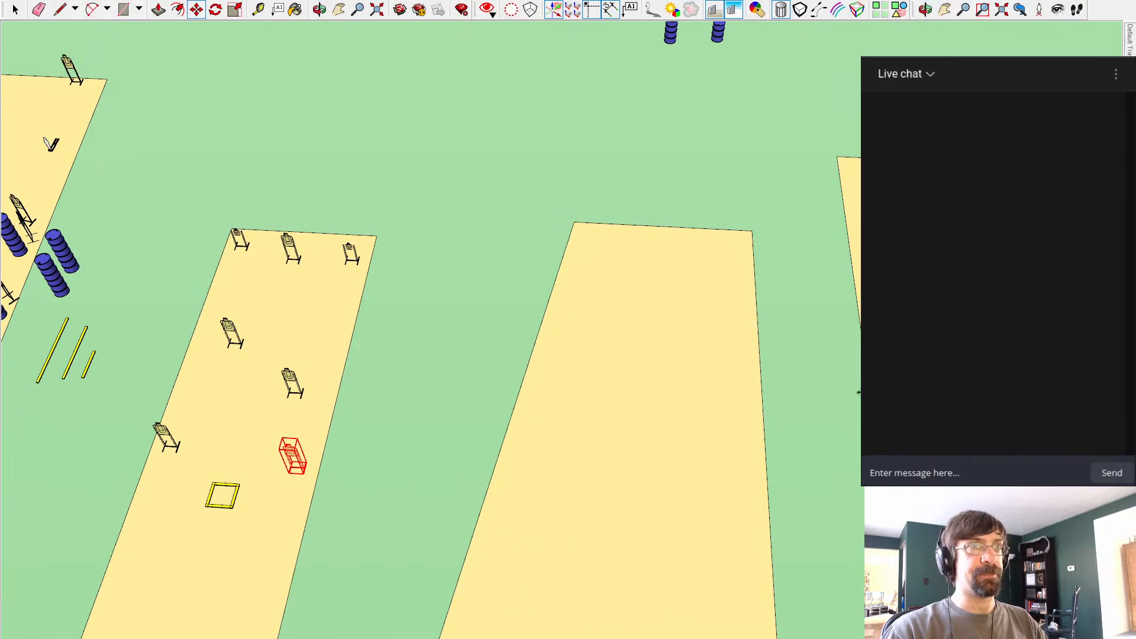
scroll(718, 261, down, 2)
scroll(591, 376, up, 2)
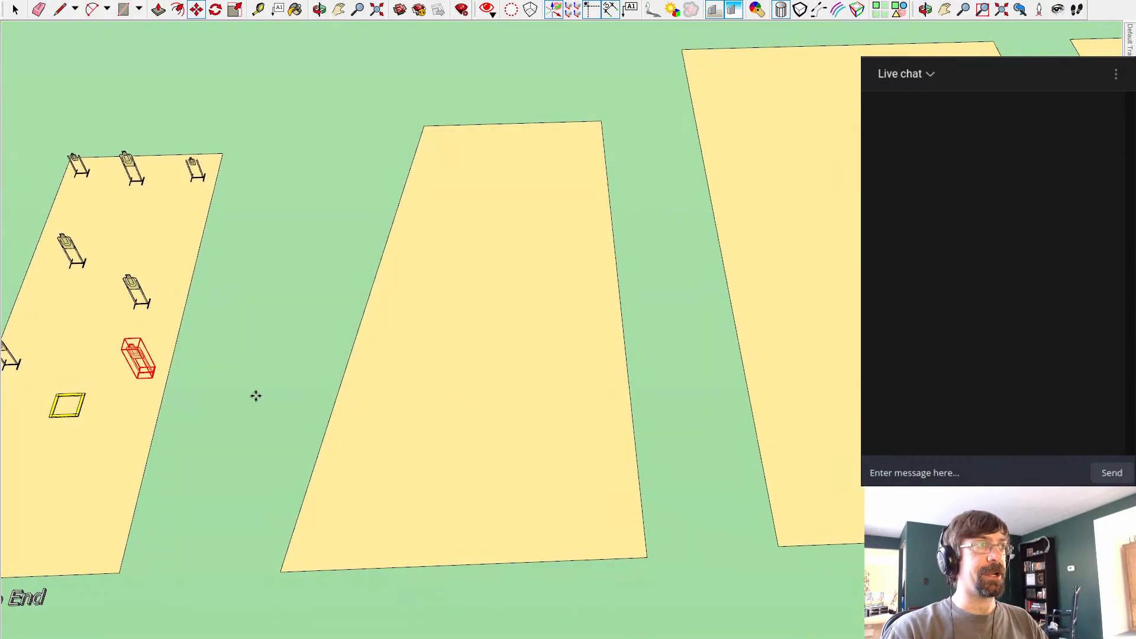
scroll(255, 396, down, 3)
scroll(254, 400, up, 2)
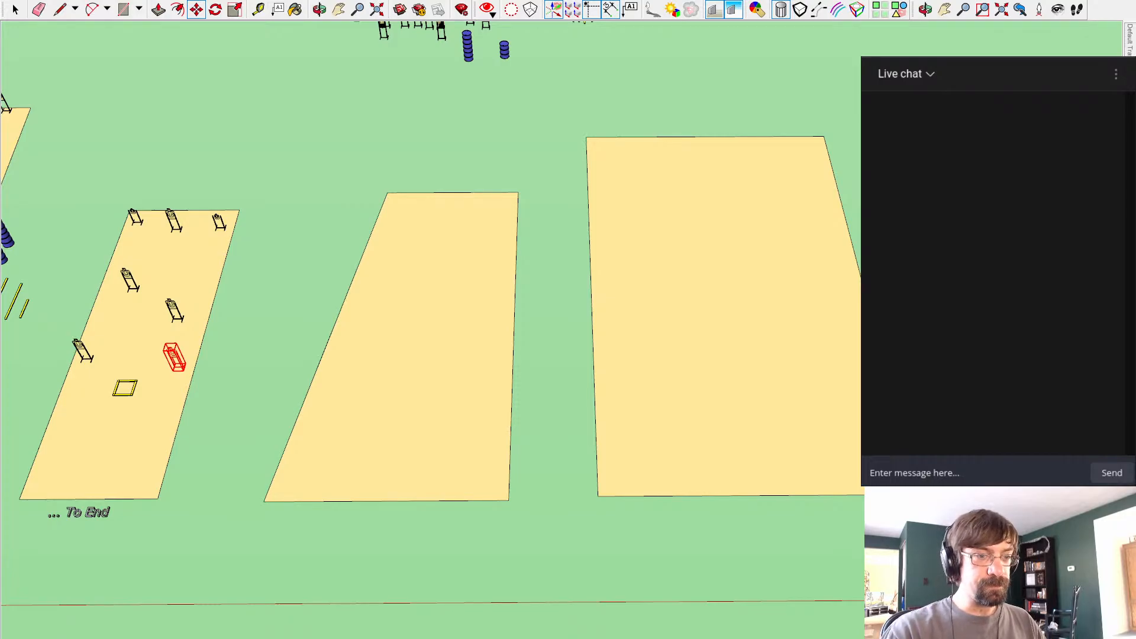
Step: Switch to the USPSA Classifiers page in the browser and look through the individual classifiers down to the 99-series
key(alt+Tab)
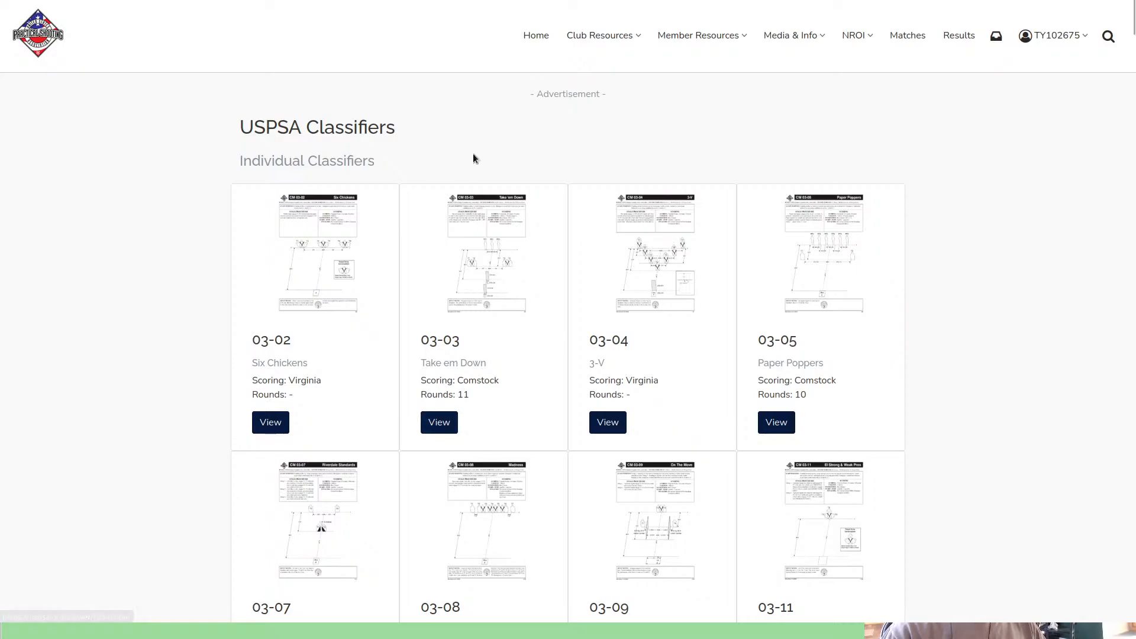
scroll(521, 223, down, 2)
scroll(1029, 207, down, 15)
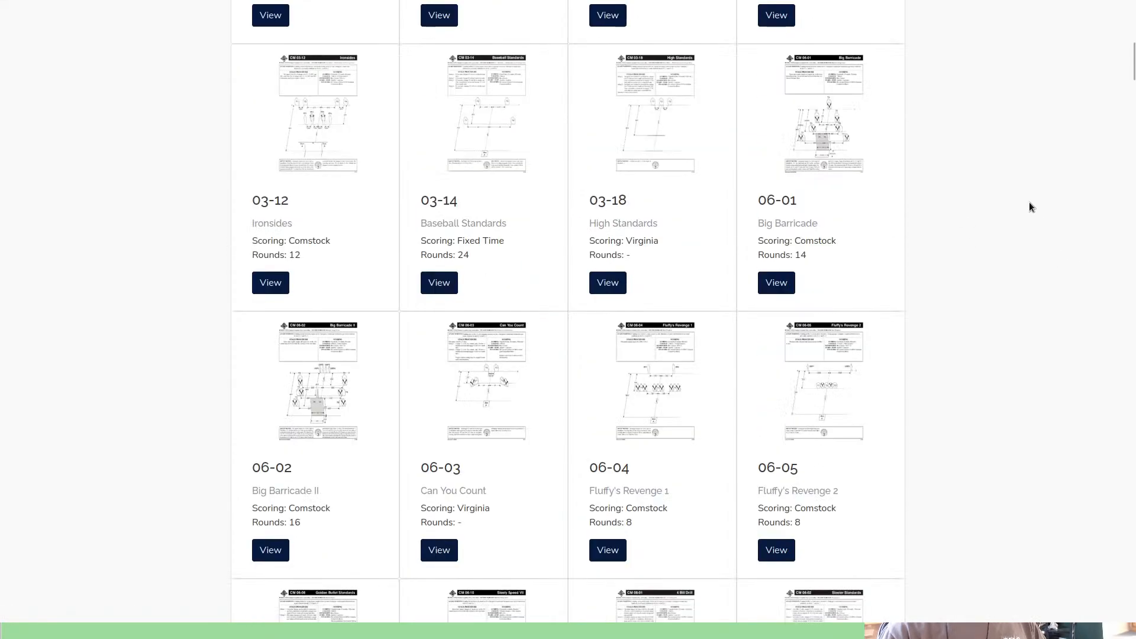
scroll(1030, 203, down, 20)
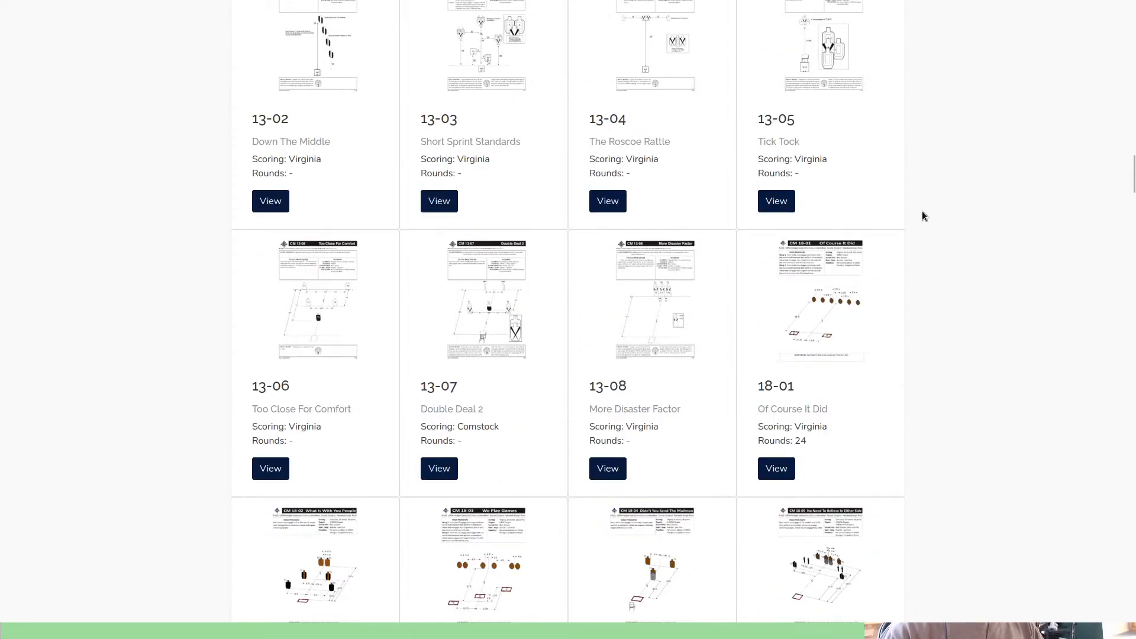
scroll(941, 173, down, 4)
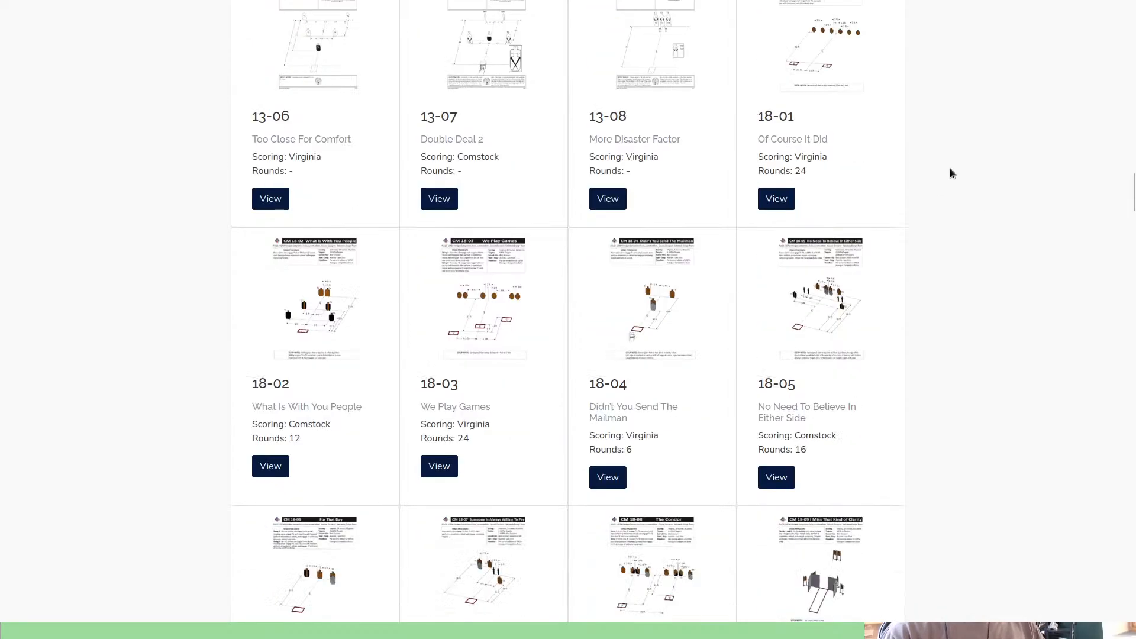
scroll(950, 173, down, 20)
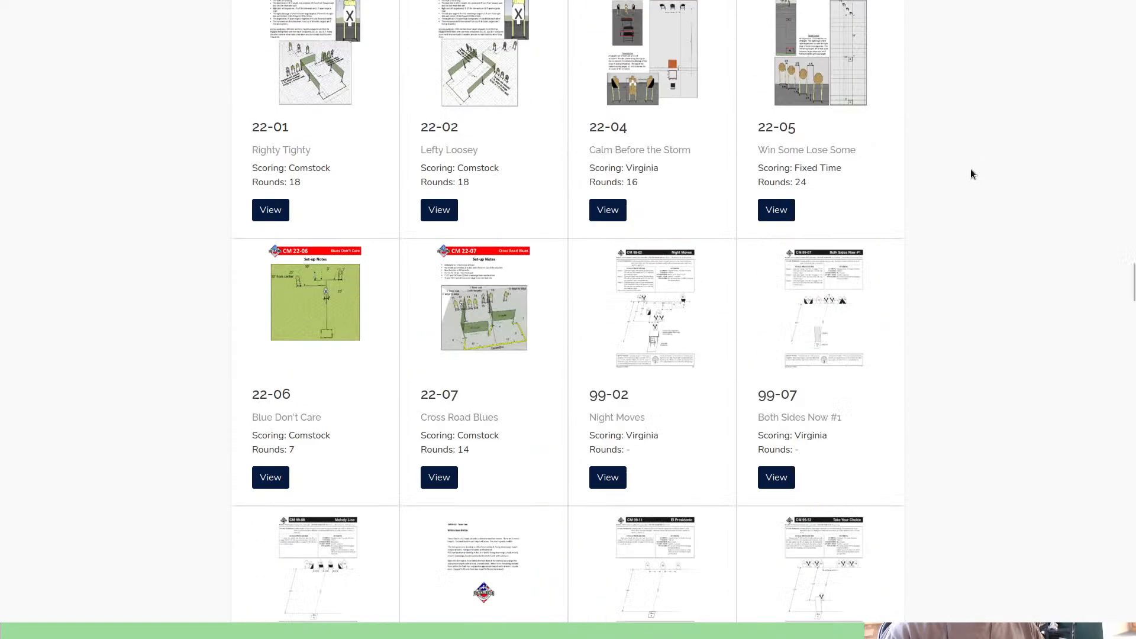
scroll(961, 169, down, 15)
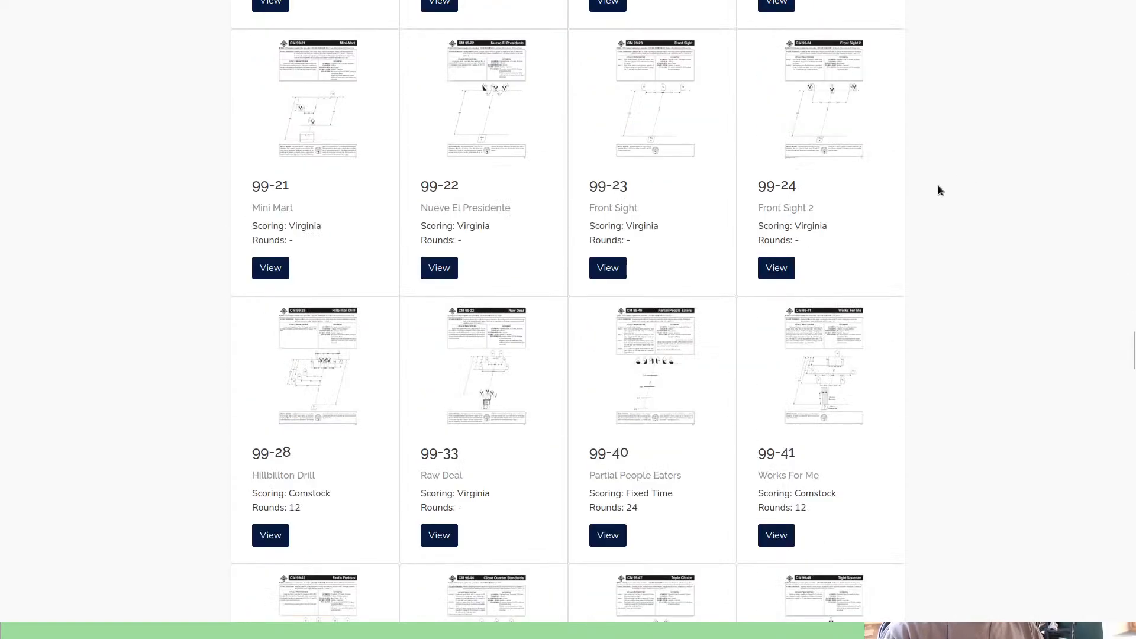
scroll(938, 177, down, 2)
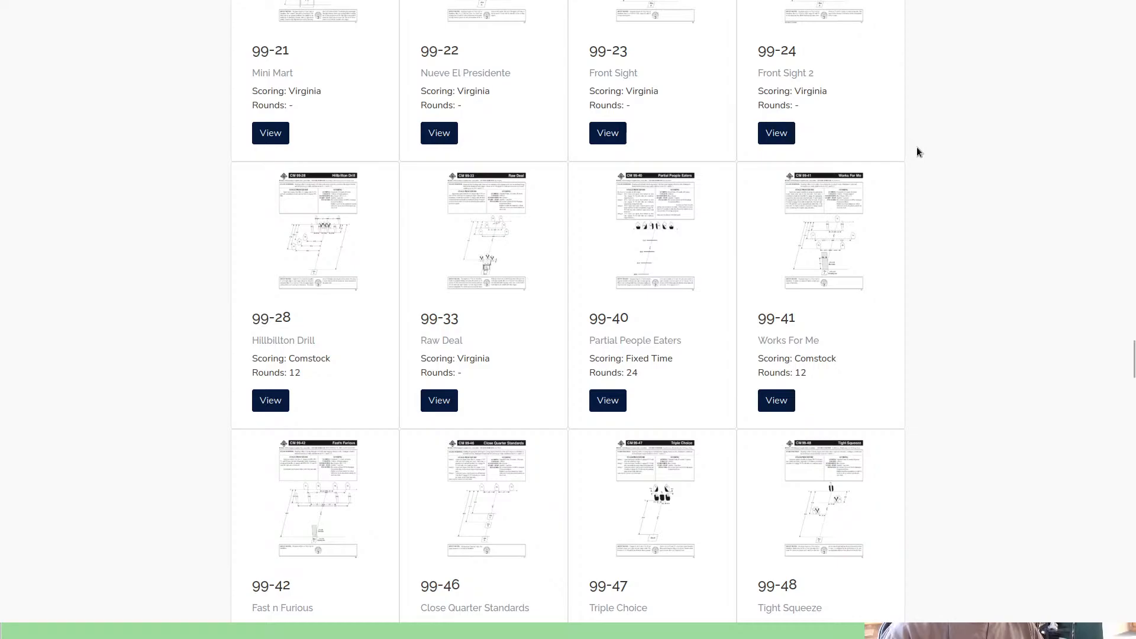
scroll(918, 148, down, 2)
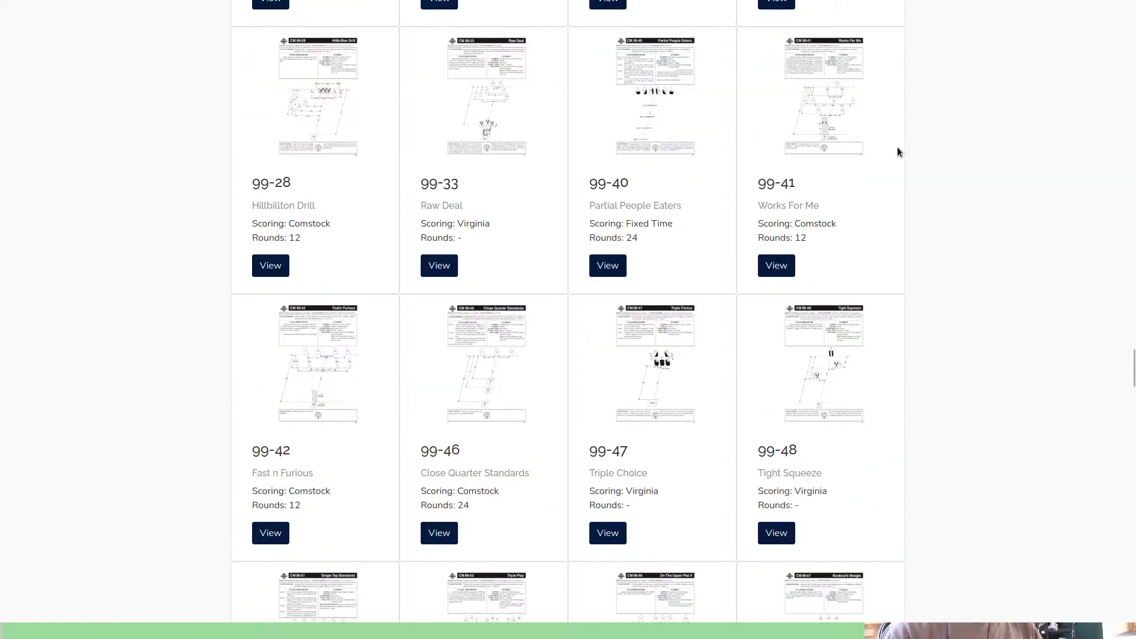
scroll(923, 195, down, 1)
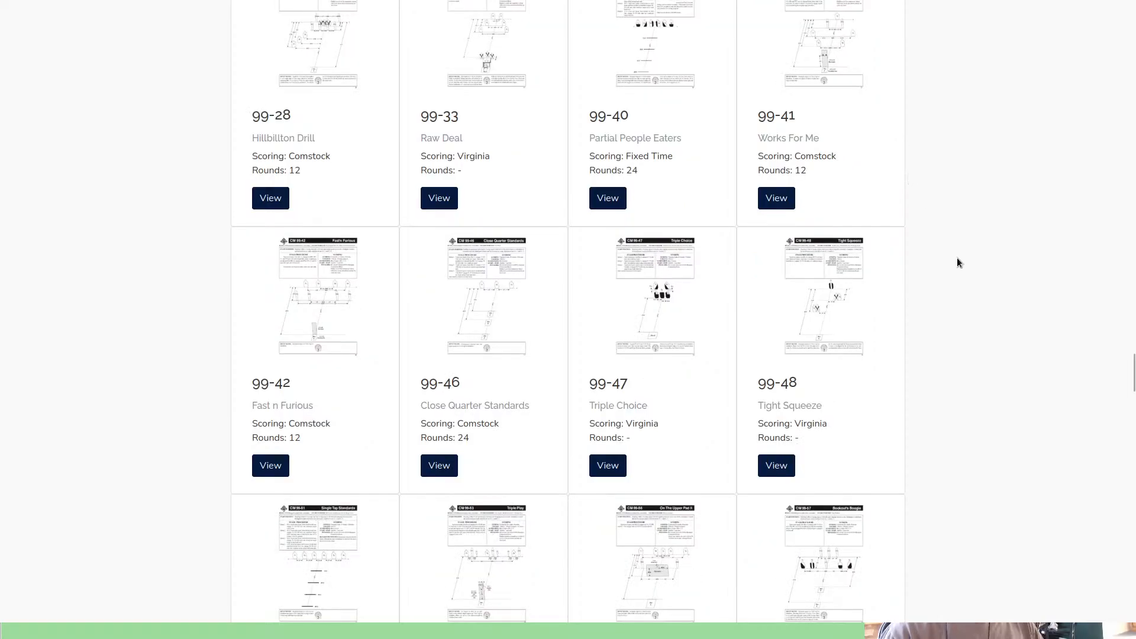
scroll(947, 265, down, 2)
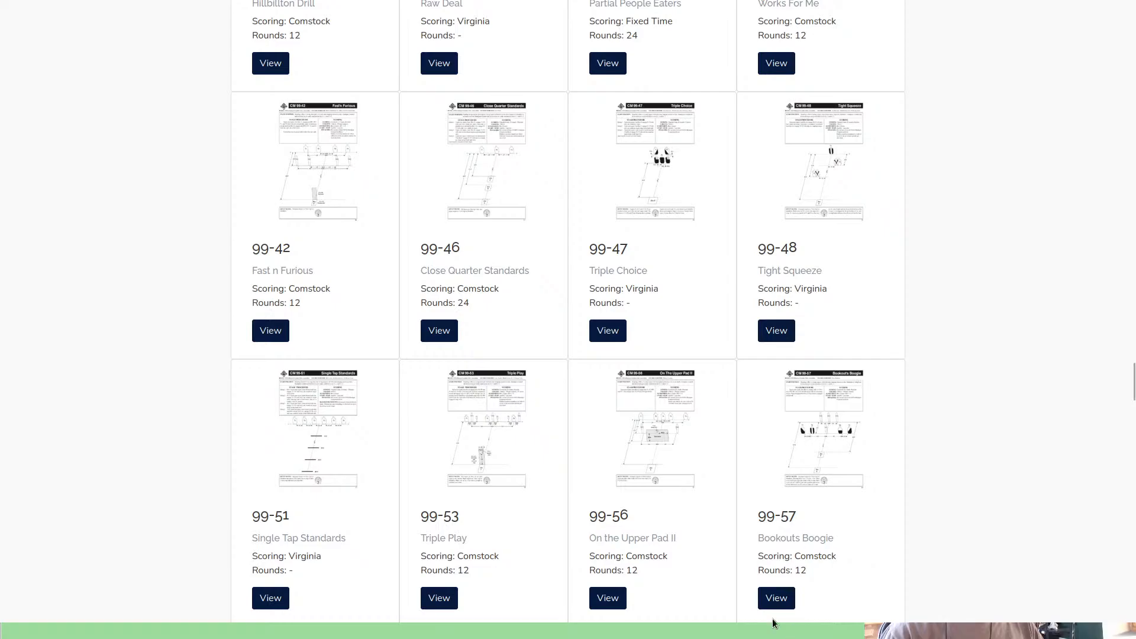
Step: Open classifier 99-57 Bookouts Boogie, read its stage procedure, layout diagram and setup notes, and return to the classifier list
click(777, 598)
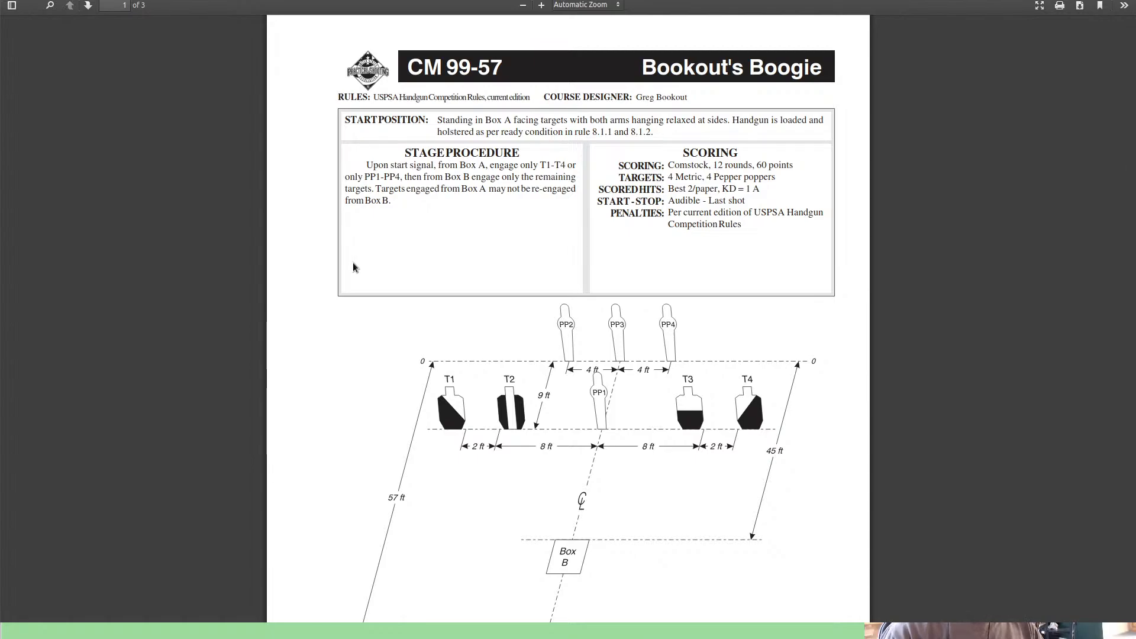
scroll(354, 262, down, 2)
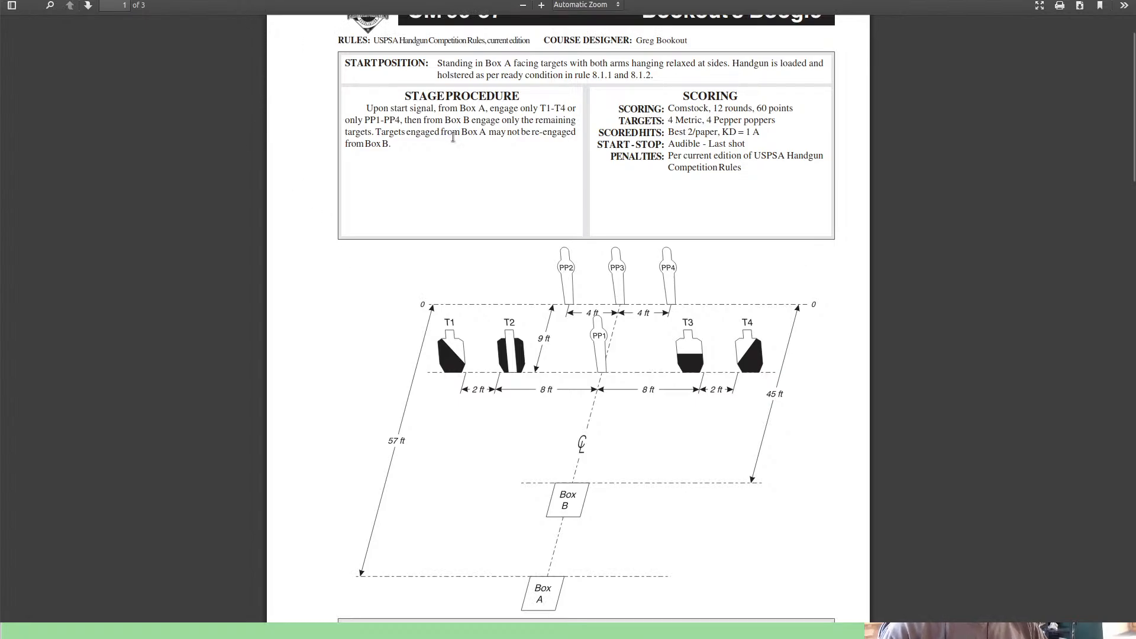
scroll(956, 128, down, 5)
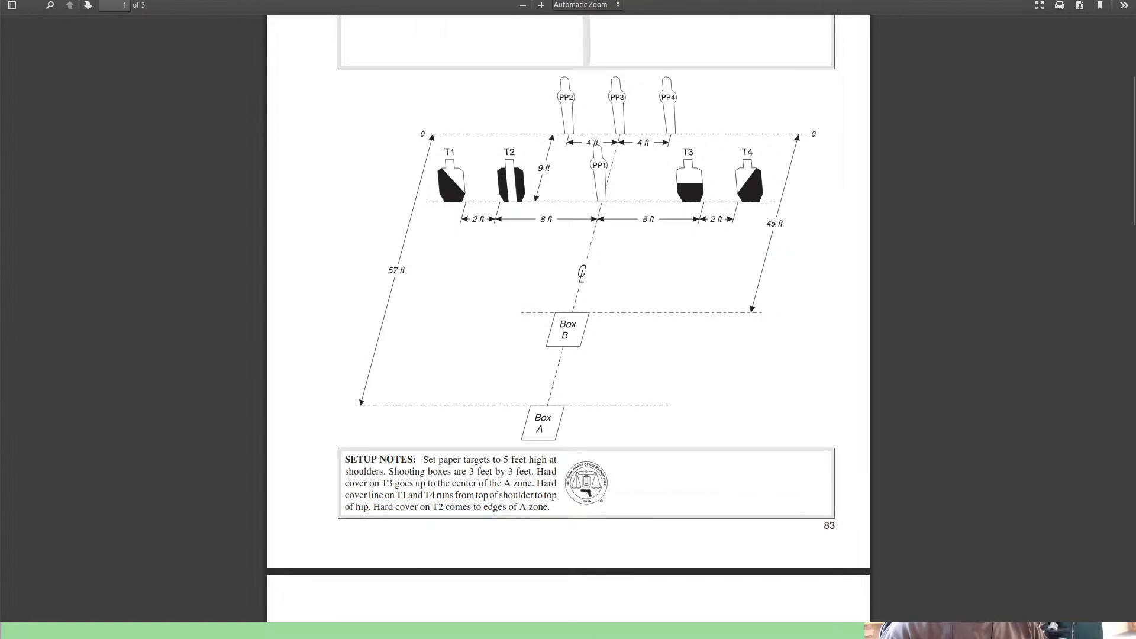
key(alt+Left)
Step: Look through the remaining 99-series and retired classifiers, and review the 06- to 13-series for a suitable stage
scroll(652, 193, down, 4)
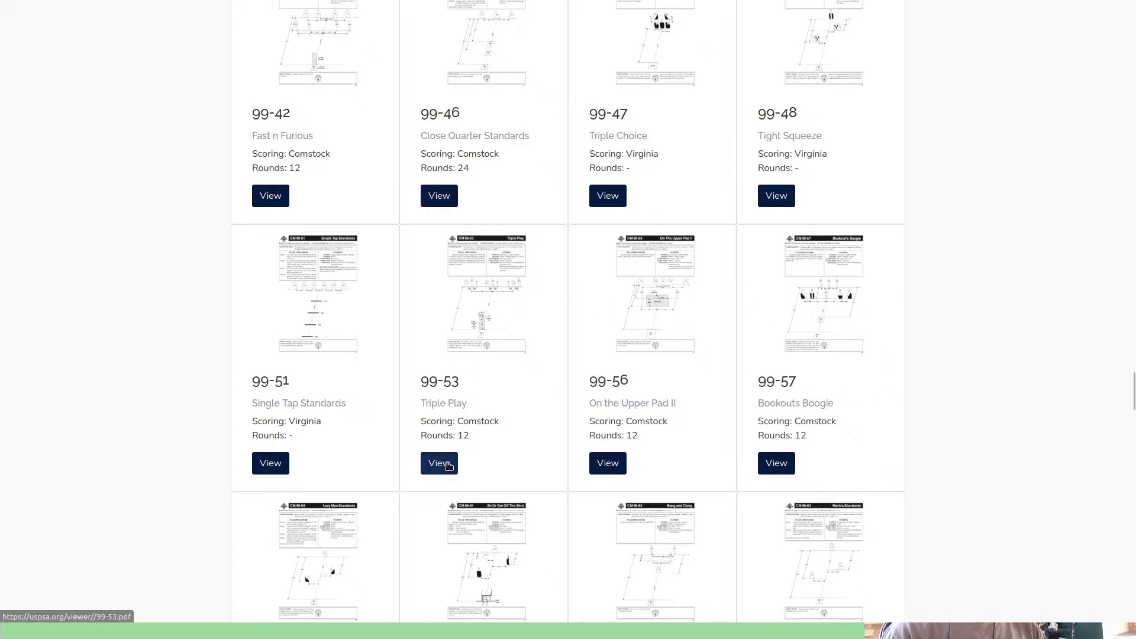
scroll(766, 315, down, 3)
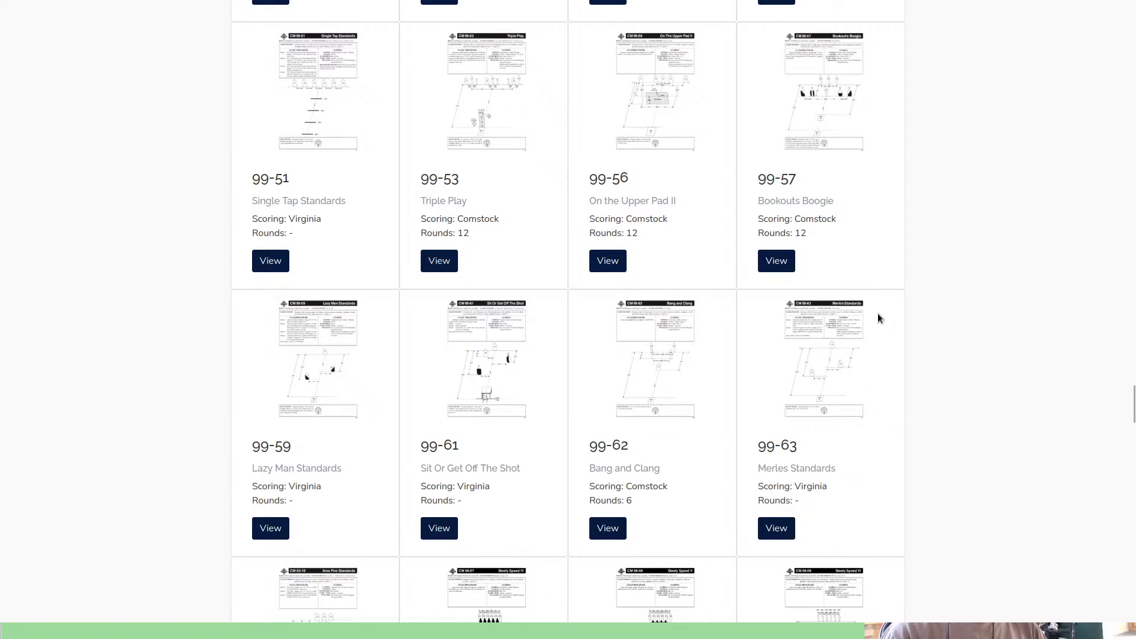
scroll(878, 318, down, 10)
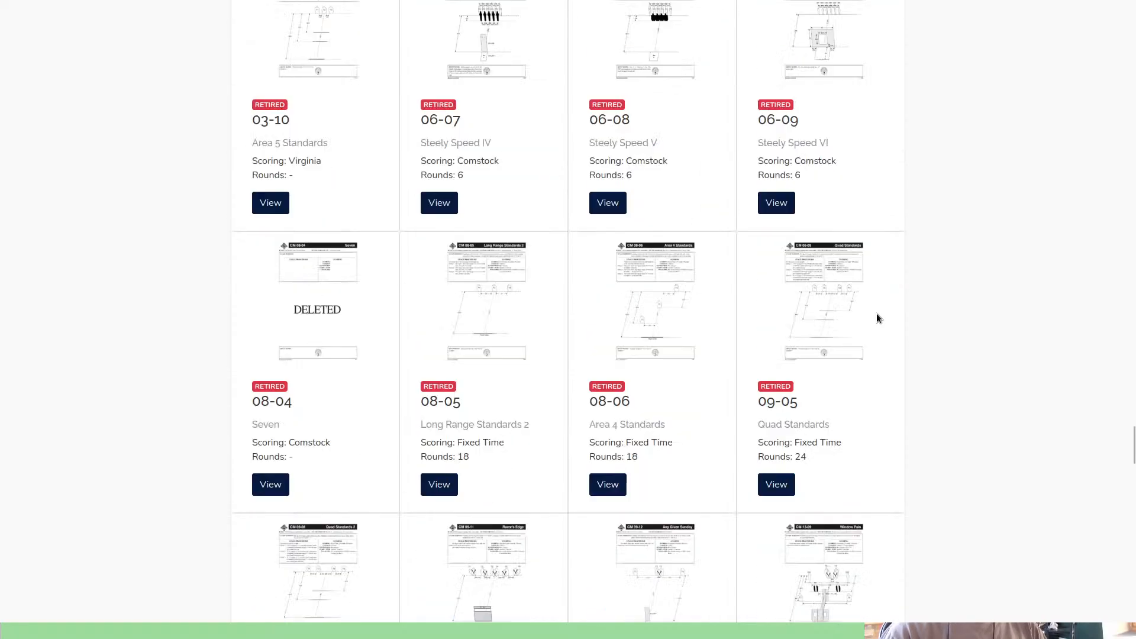
scroll(877, 318, down, 10)
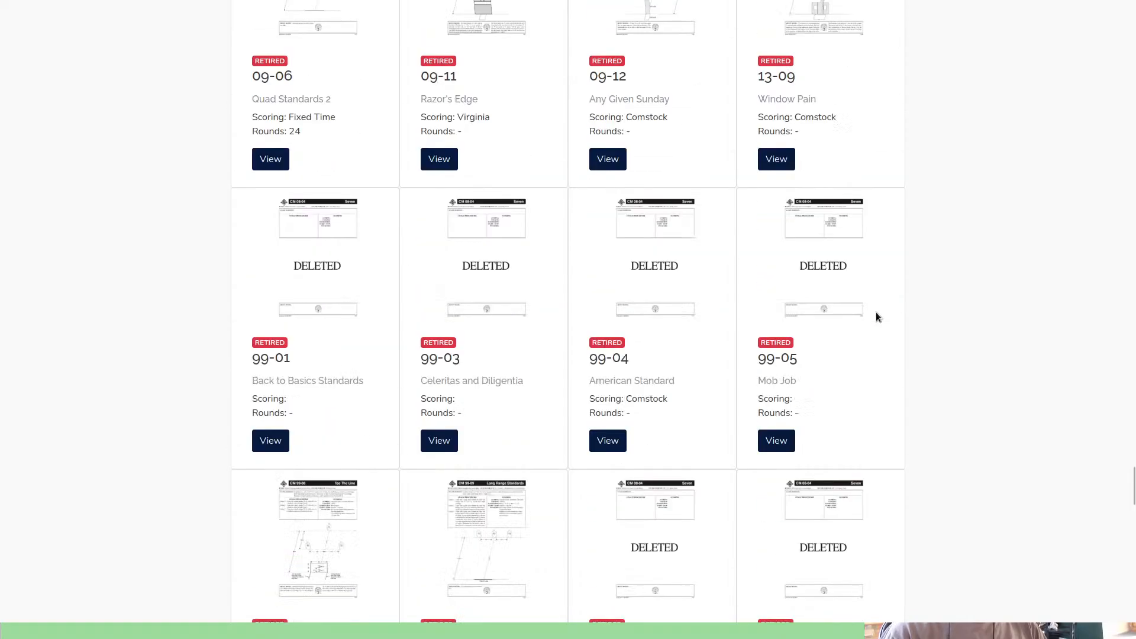
scroll(876, 317, down, 20)
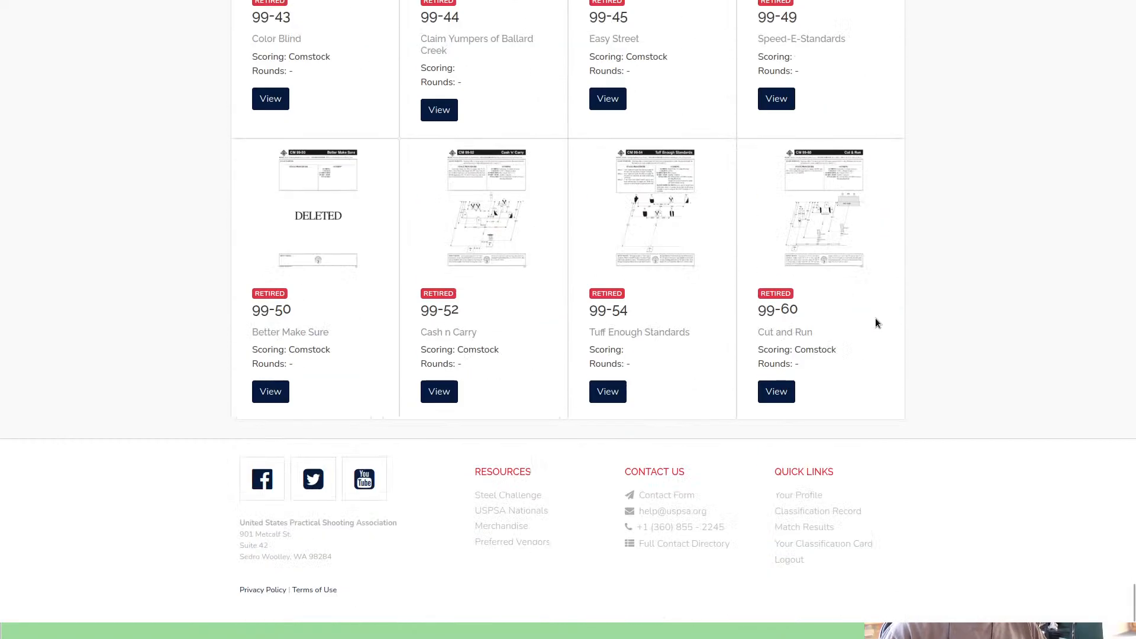
scroll(929, 339, up, 20)
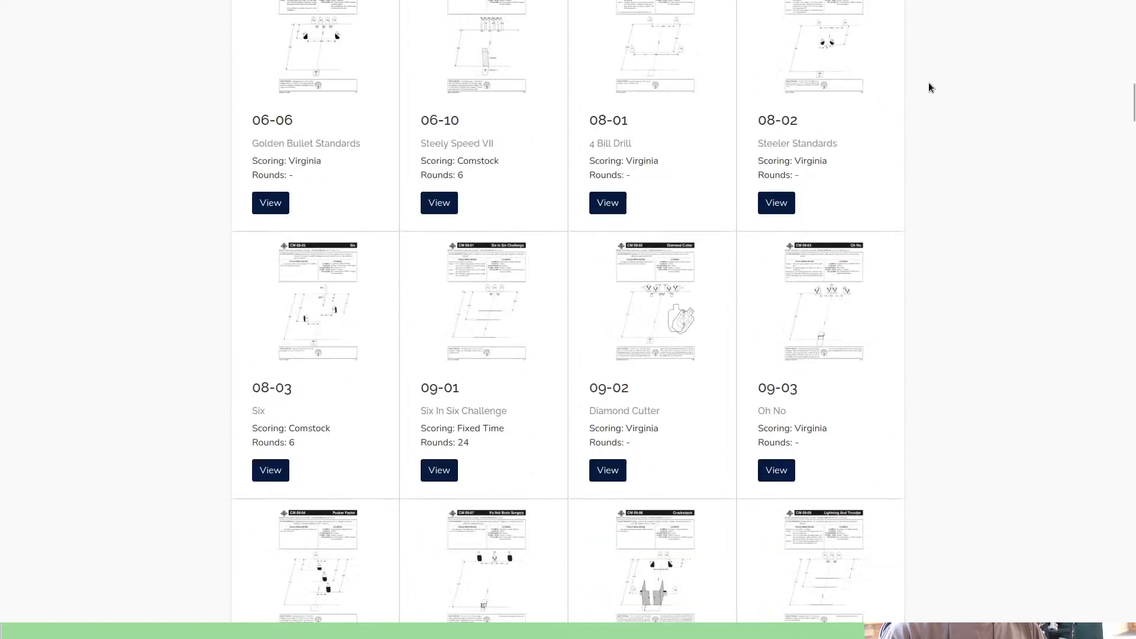
scroll(929, 91, down, 11)
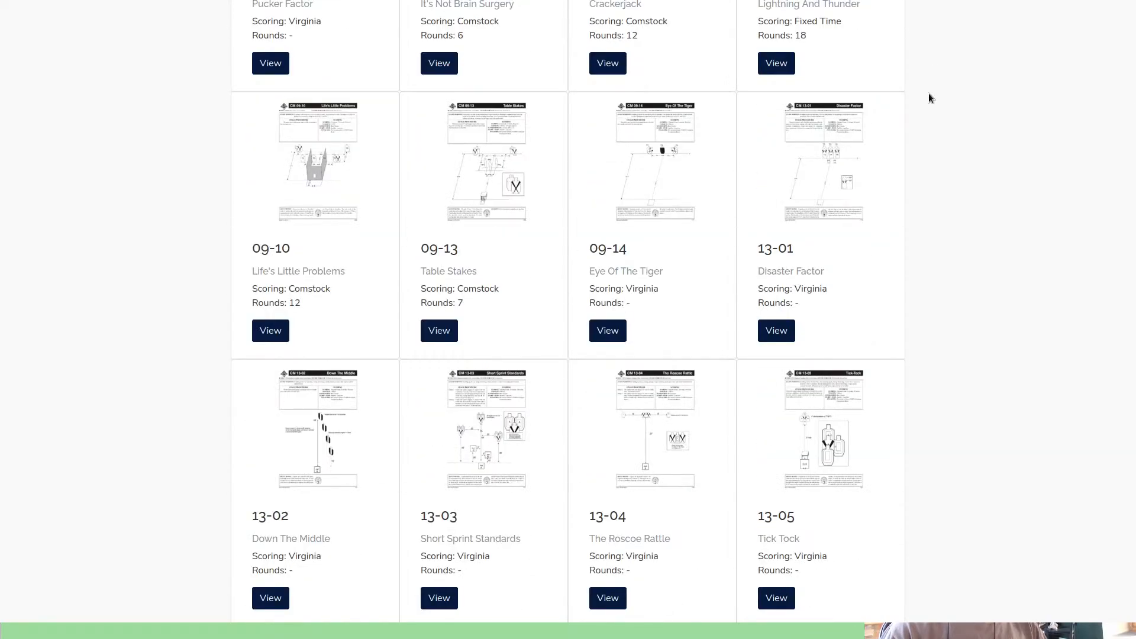
scroll(928, 95, down, 5)
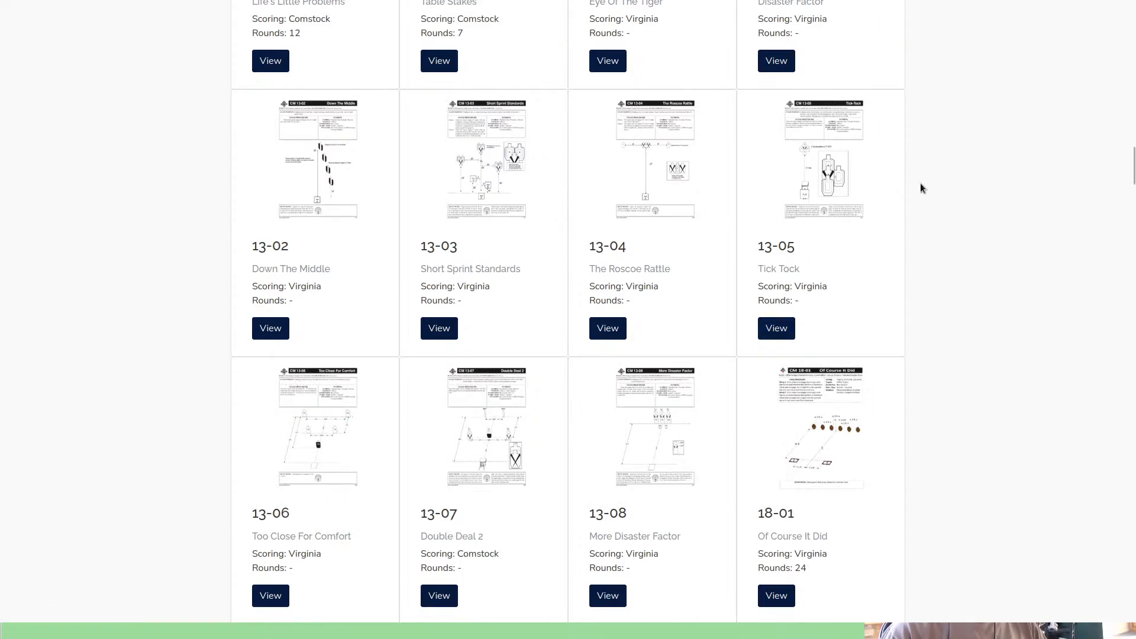
scroll(920, 185, down, 2)
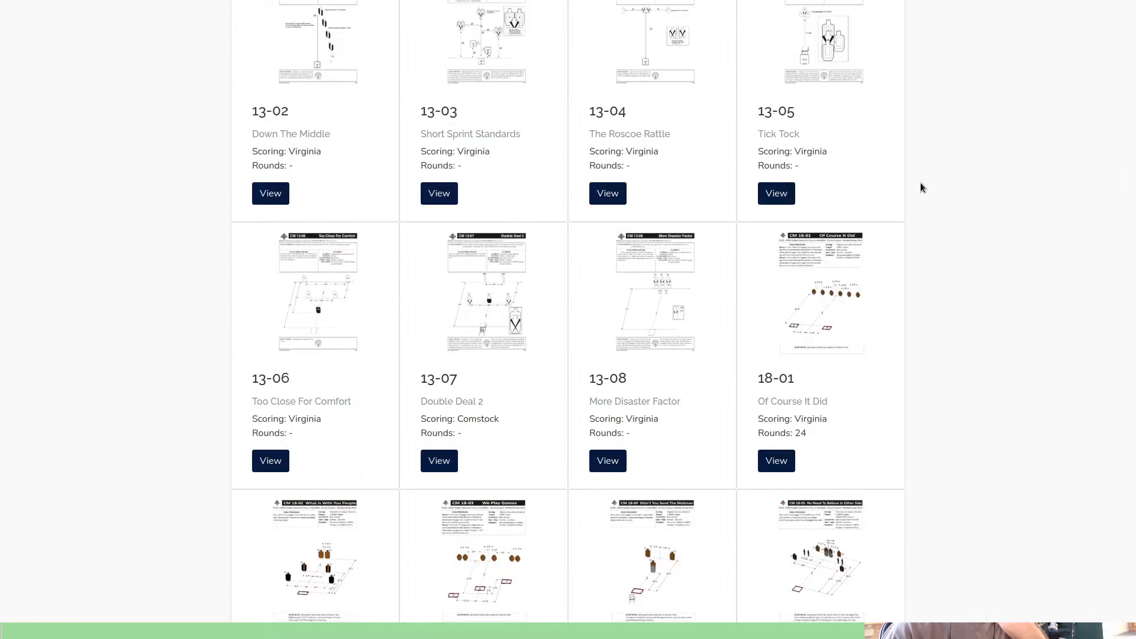
scroll(921, 185, up, 2)
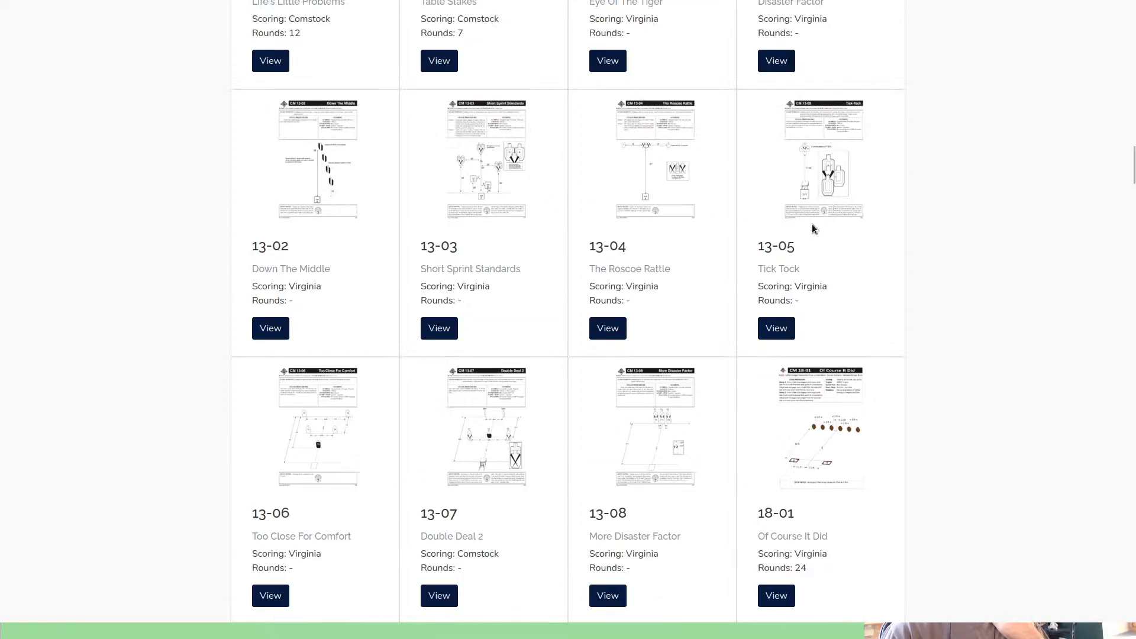
Step: Open classifier 13-05 Tick Tock, read its procedure, target diagram, setup notes and written stage briefing, and close the document
click(760, 329)
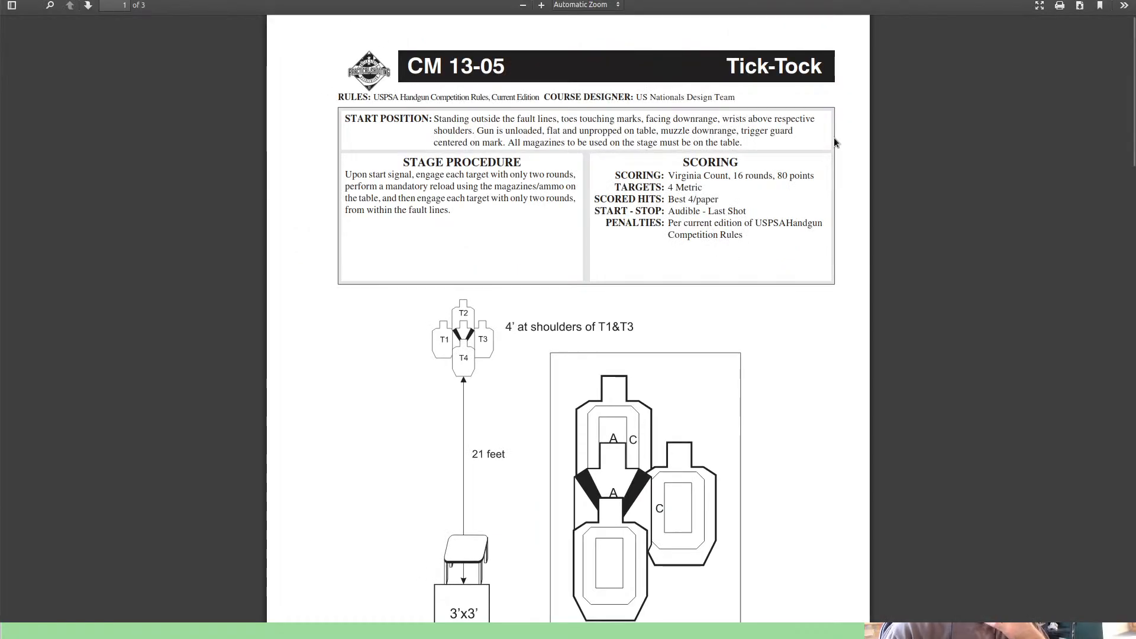
scroll(836, 142, down, 2)
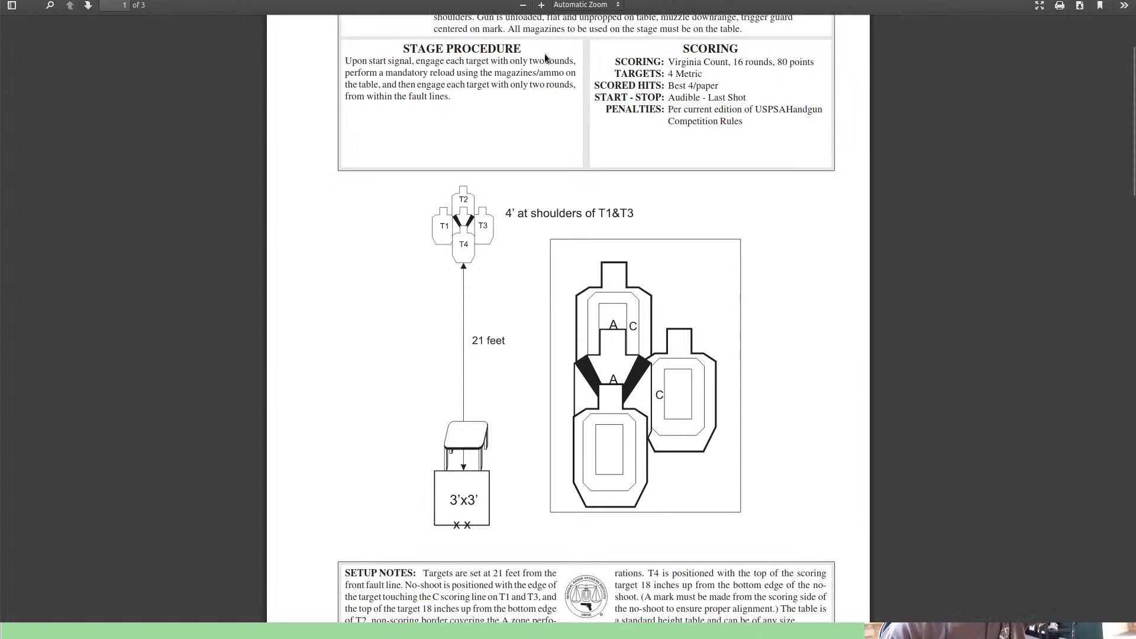
scroll(544, 57, down, 3)
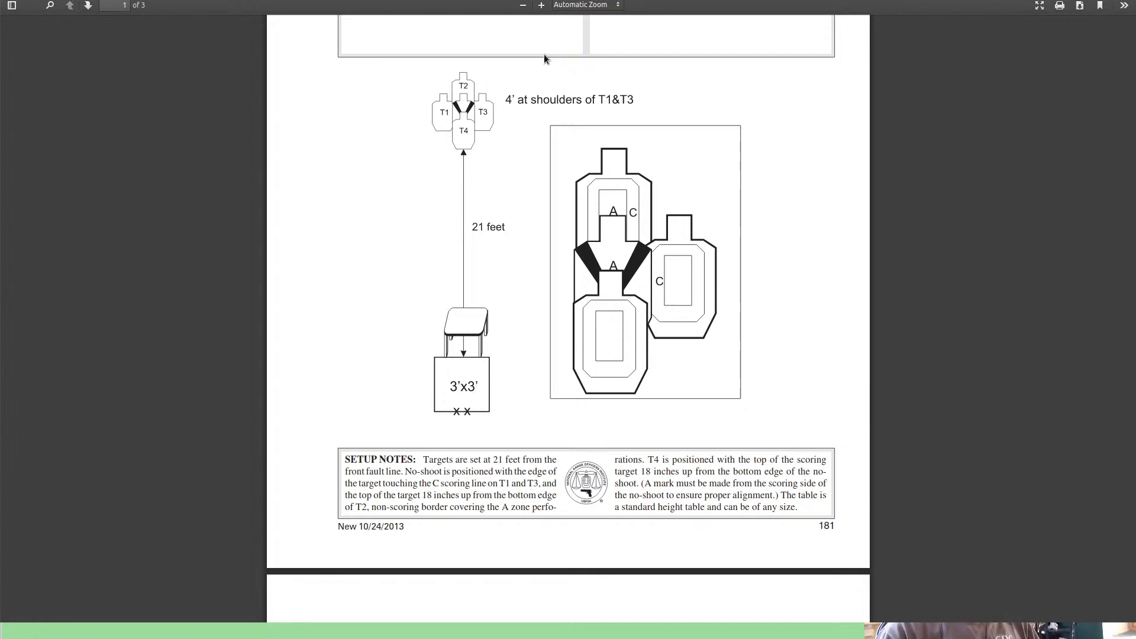
scroll(665, 283, down, 10)
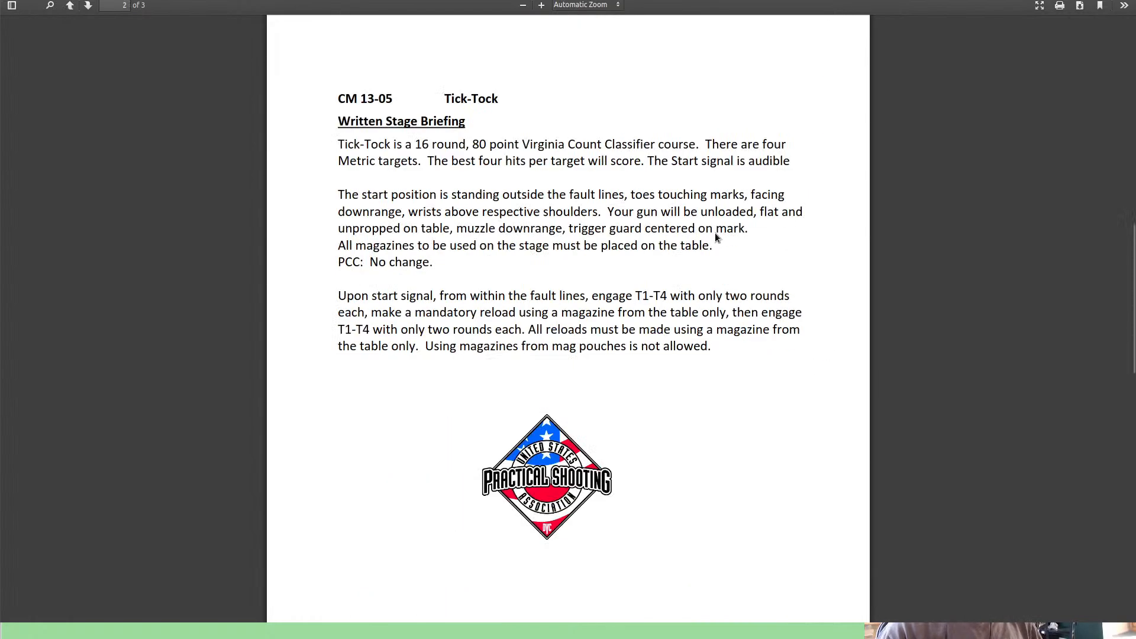
scroll(882, 170, up, 10)
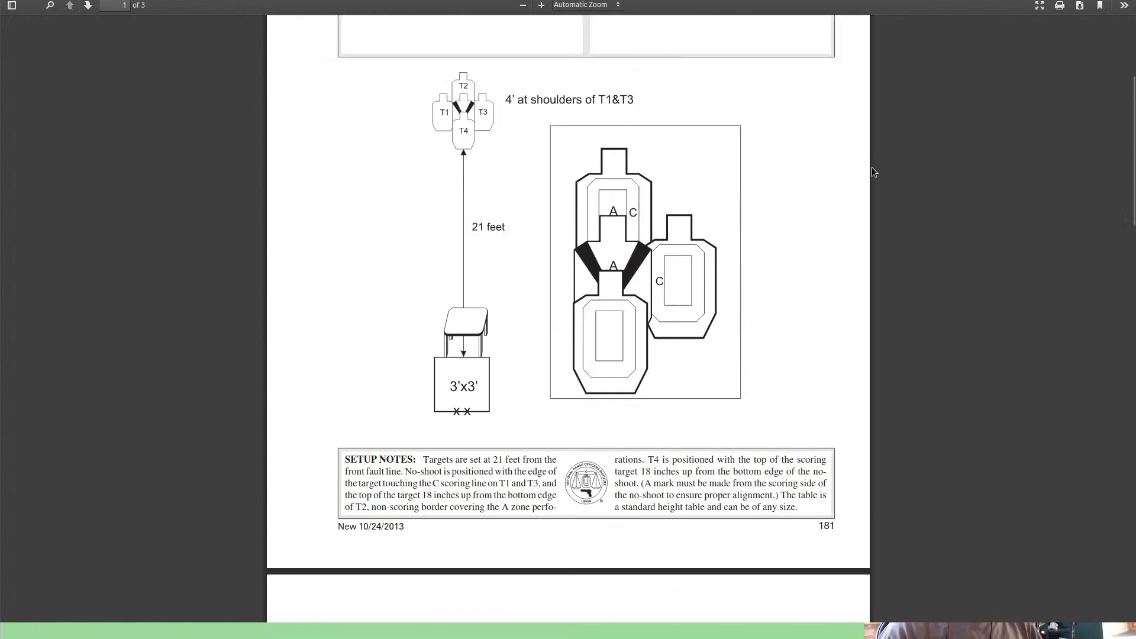
scroll(872, 172, up, 4)
key(ctrl+w)
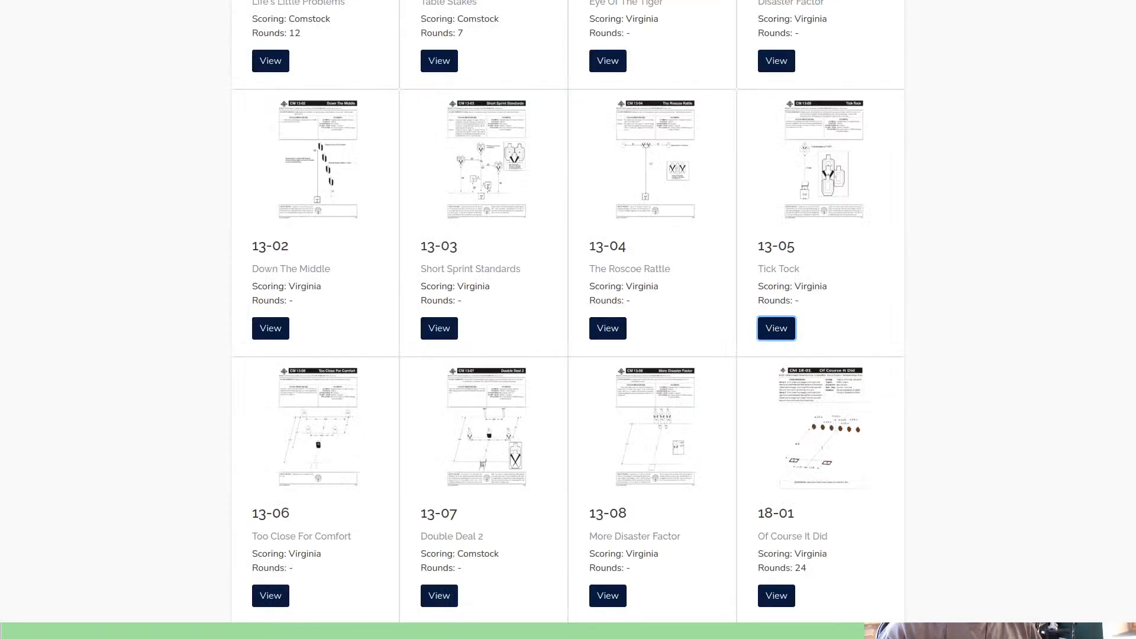
Step: Look through the 13-, 18-, 19-, 20-, 21- and 22-series classifiers for a suitable stage
scroll(1080, 137, down, 3)
scroll(1078, 139, down, 3)
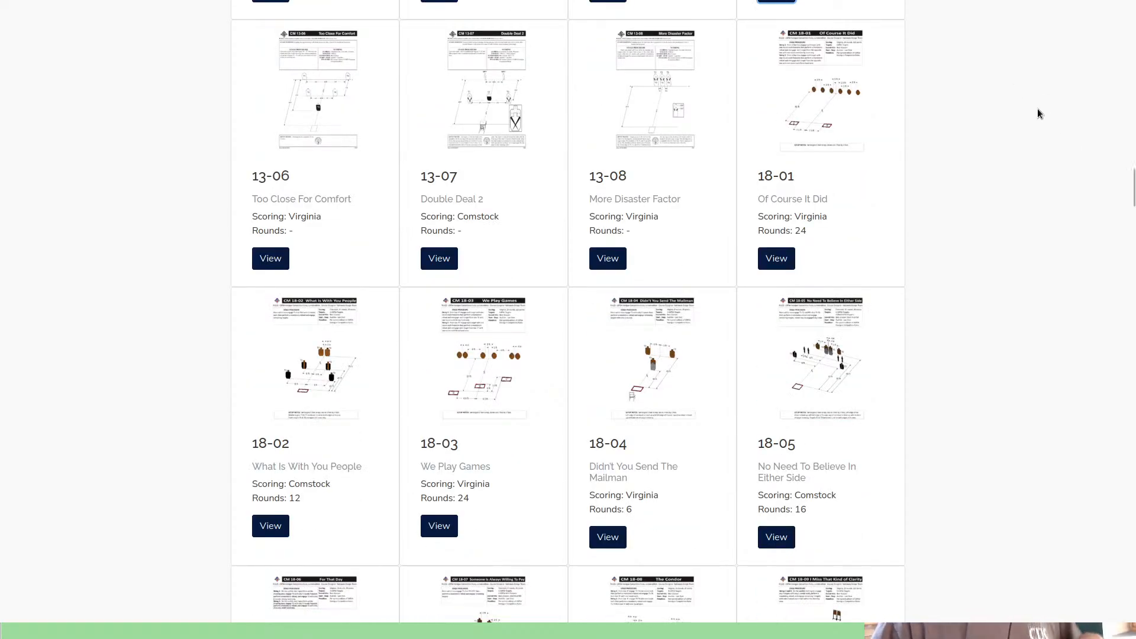
scroll(1038, 110, down, 3)
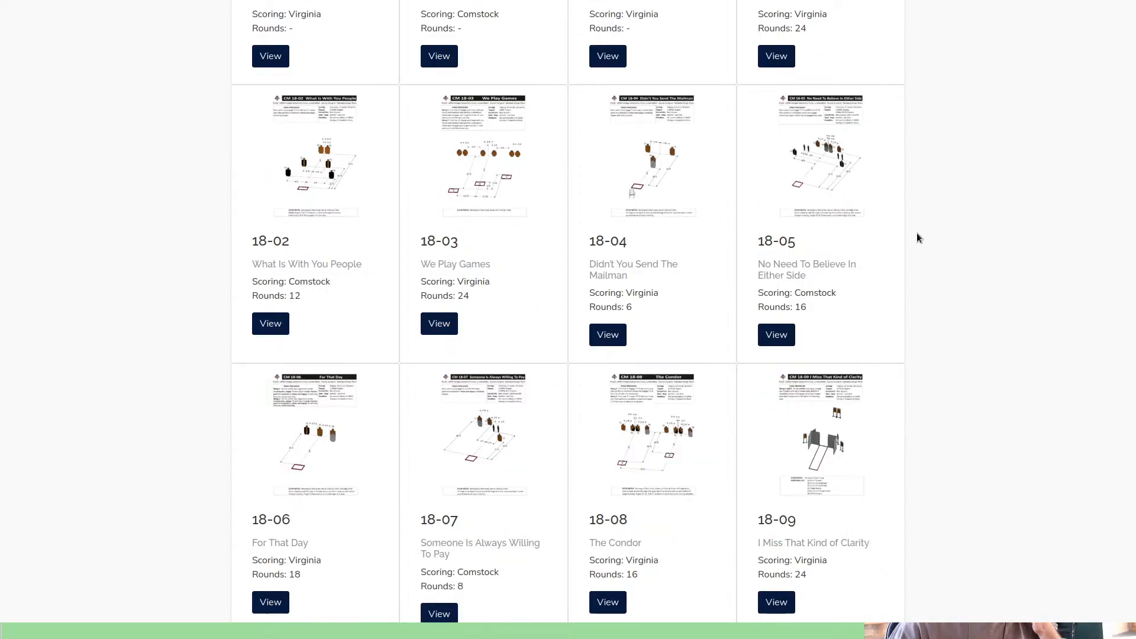
scroll(917, 236, down, 2)
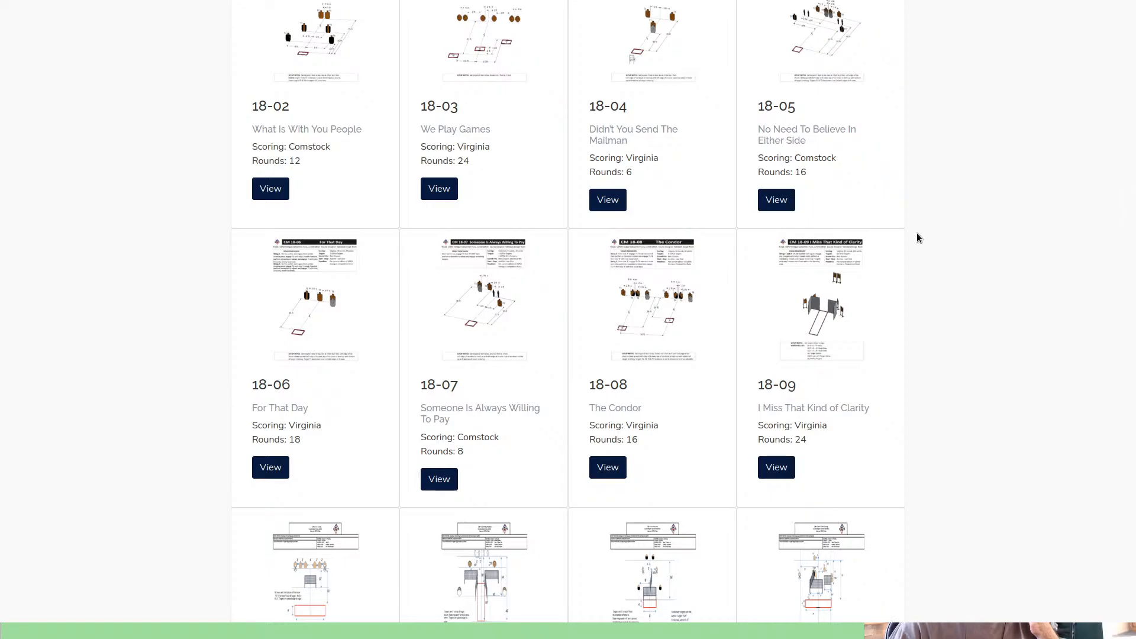
scroll(912, 254, down, 2)
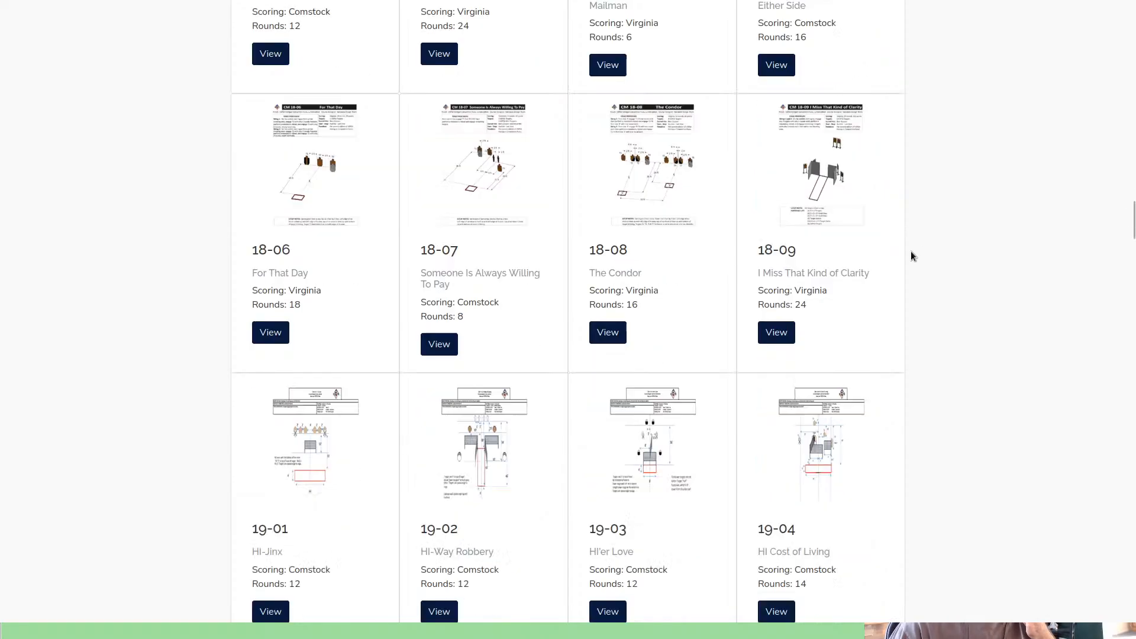
scroll(912, 255, down, 2)
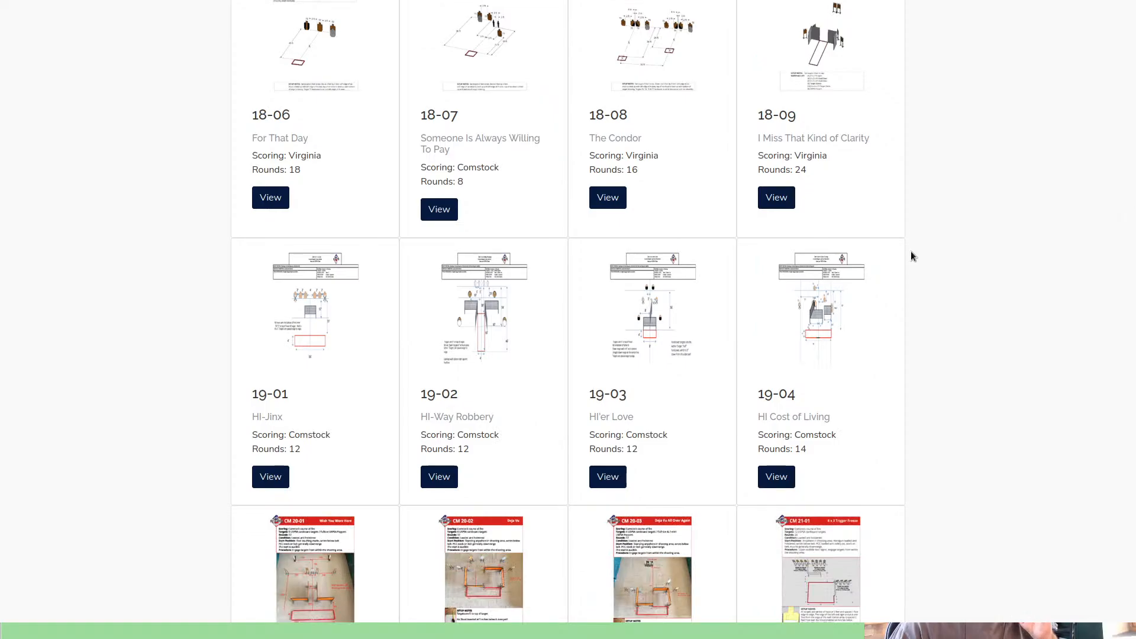
scroll(910, 256, down, 3)
scroll(911, 256, down, 1)
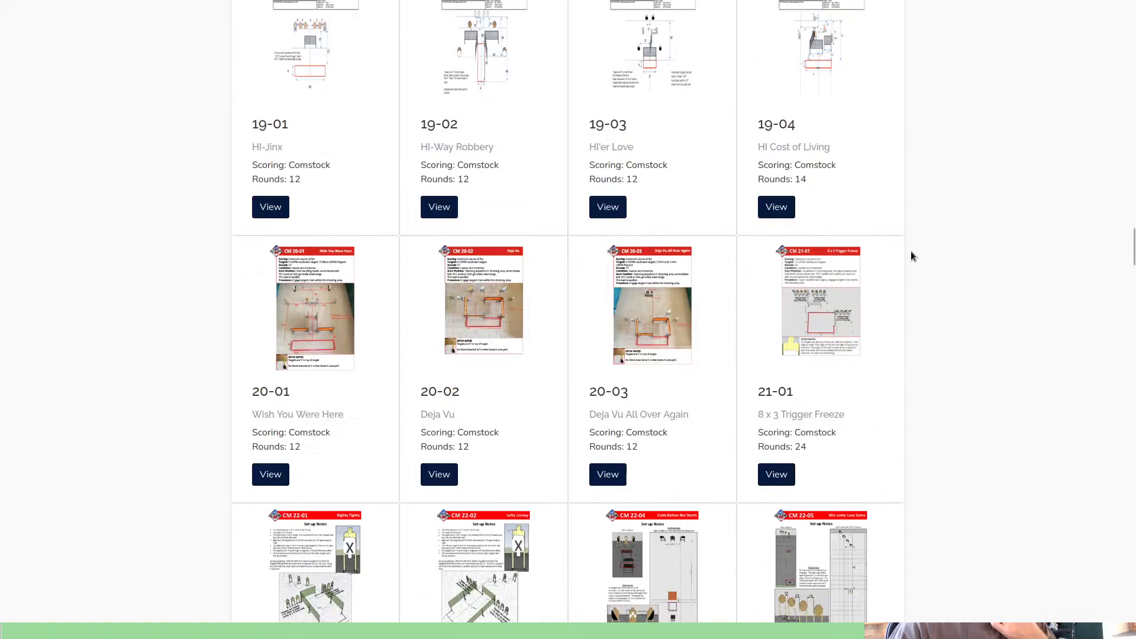
scroll(911, 256, down, 3)
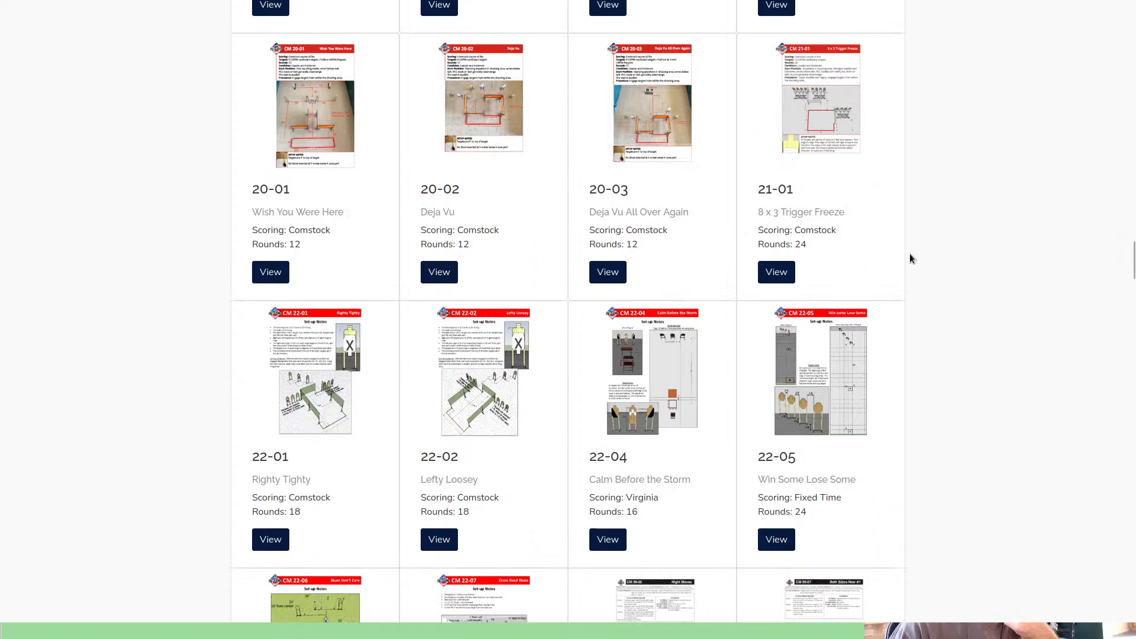
scroll(910, 259, down, 3)
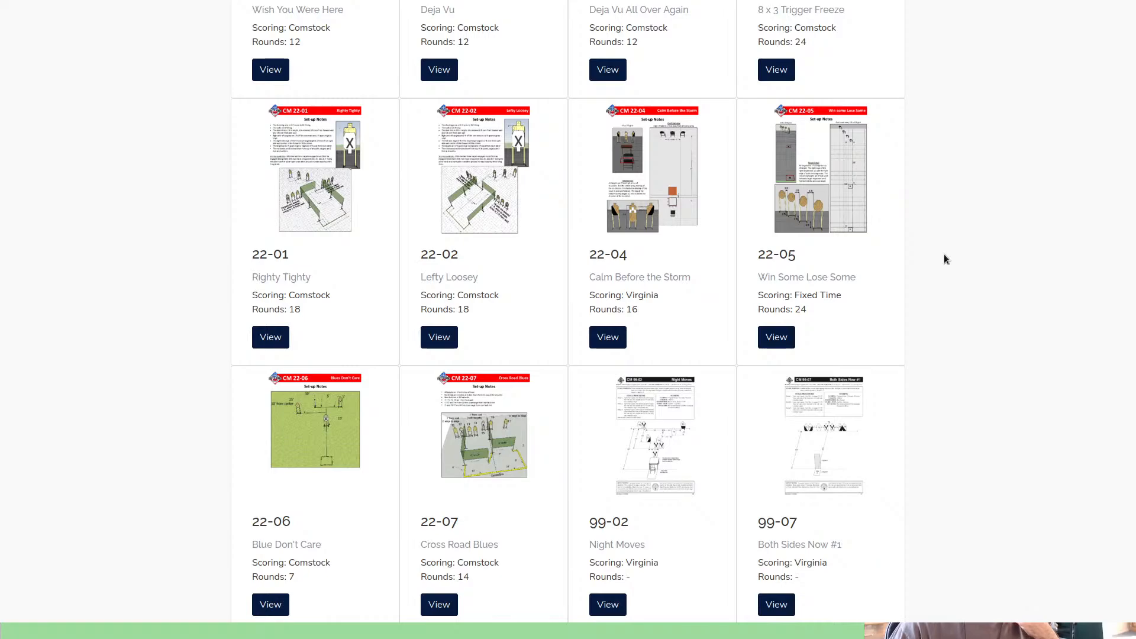
scroll(945, 259, down, 1)
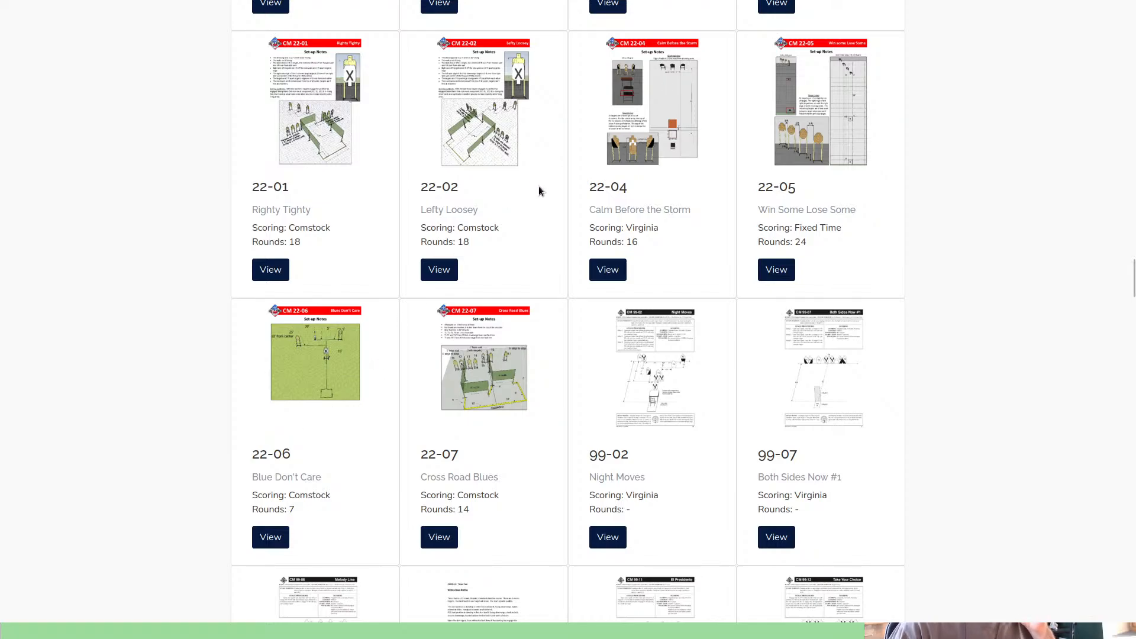
Step: Look back through the earlier classifiers from the 20-series up to the first 03-series entries
scroll(556, 273, up, 4)
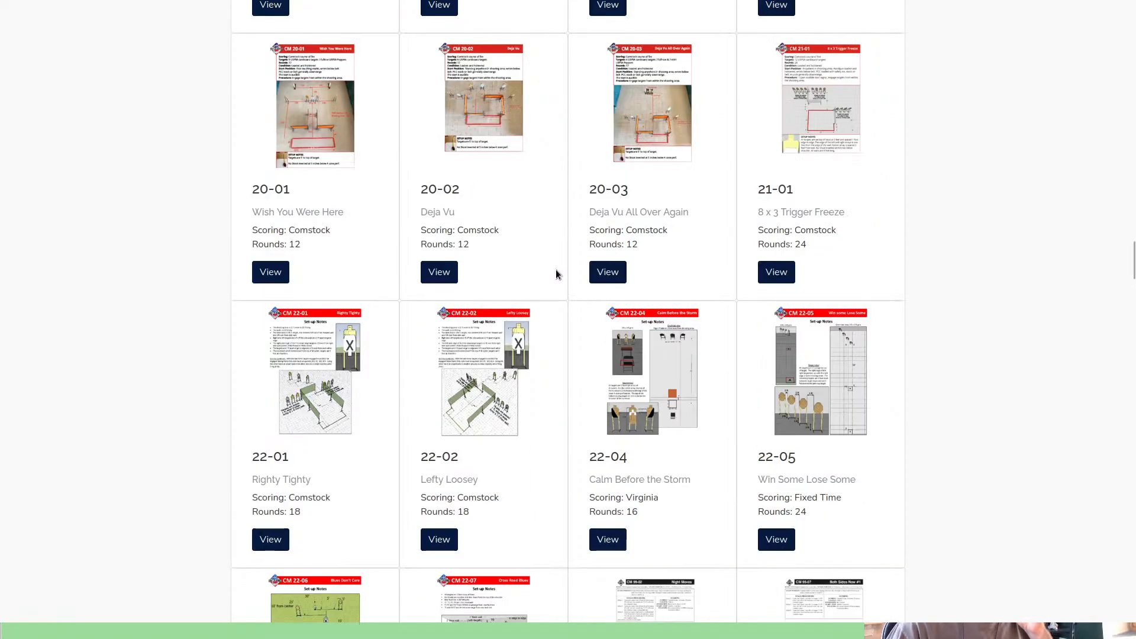
scroll(556, 269, up, 5)
scroll(556, 265, down, 1)
scroll(556, 267, up, 6)
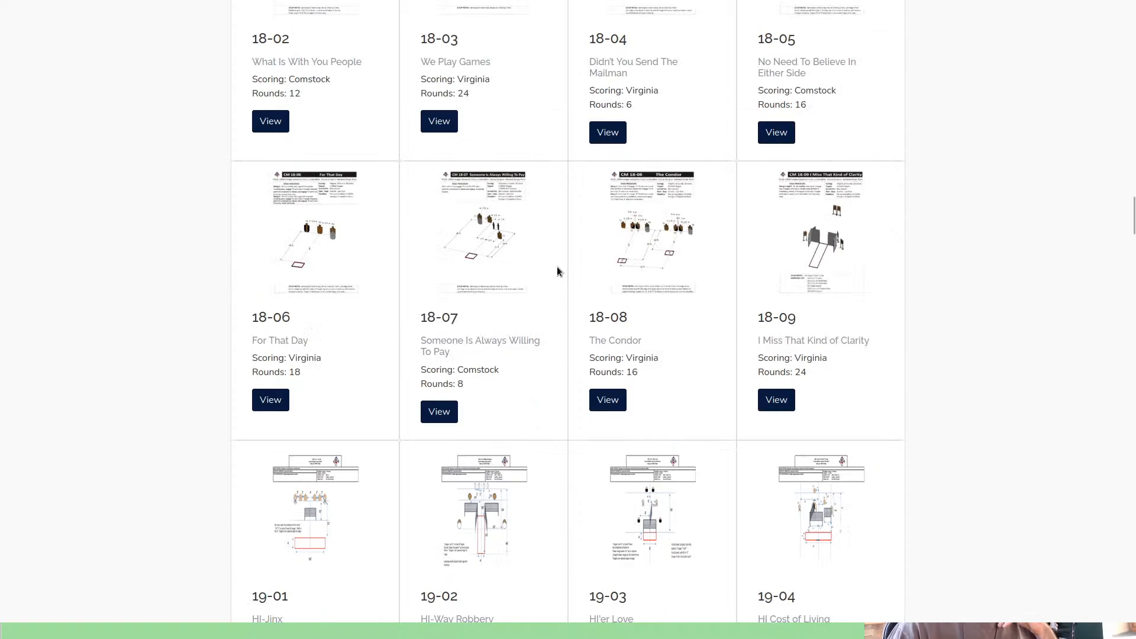
scroll(557, 271, up, 11)
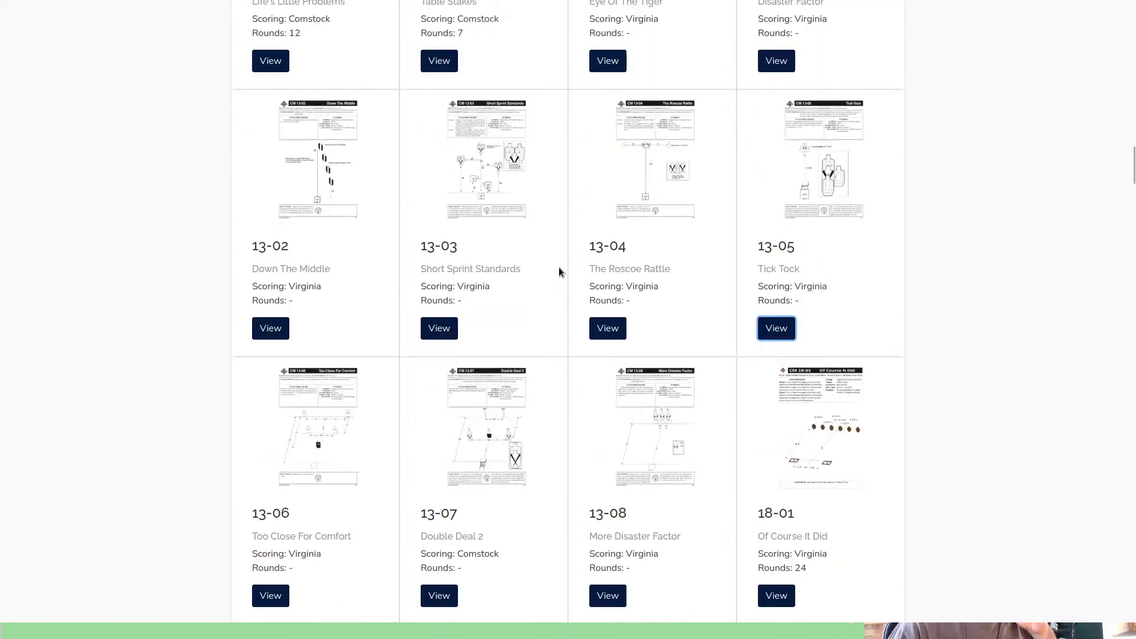
scroll(559, 272, up, 6)
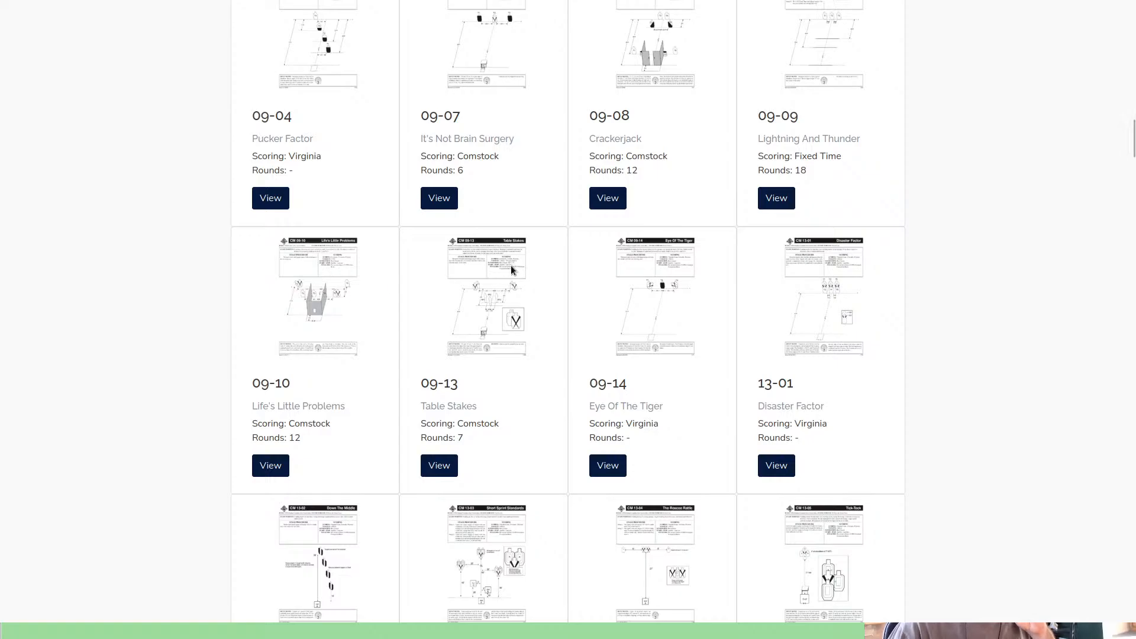
scroll(499, 283, up, 3)
scroll(499, 284, up, 10)
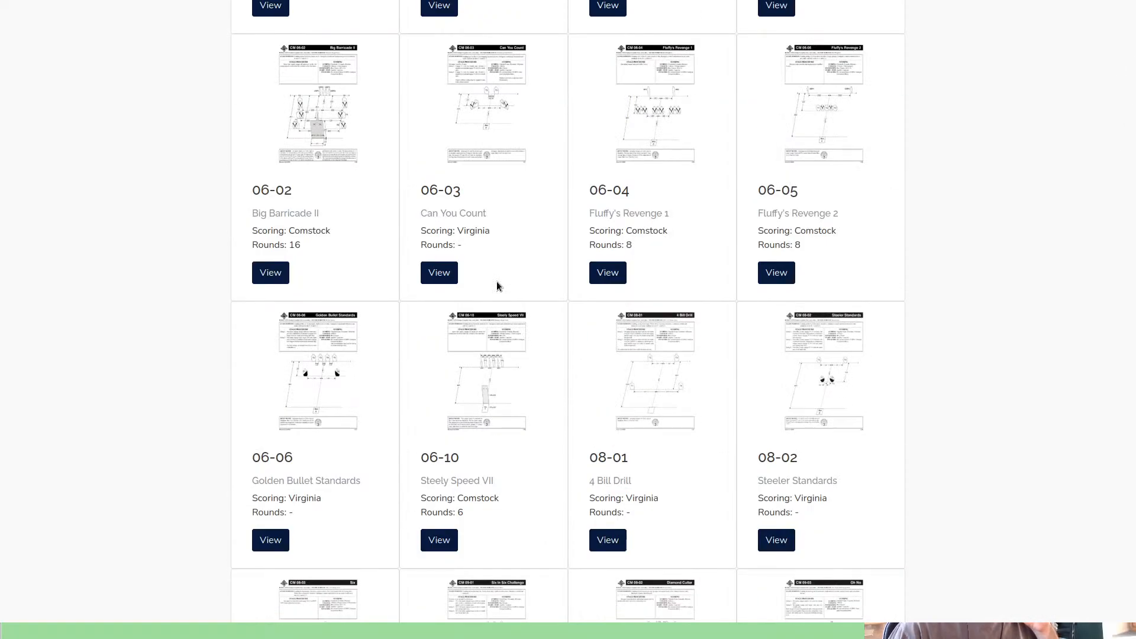
scroll(496, 284, up, 2)
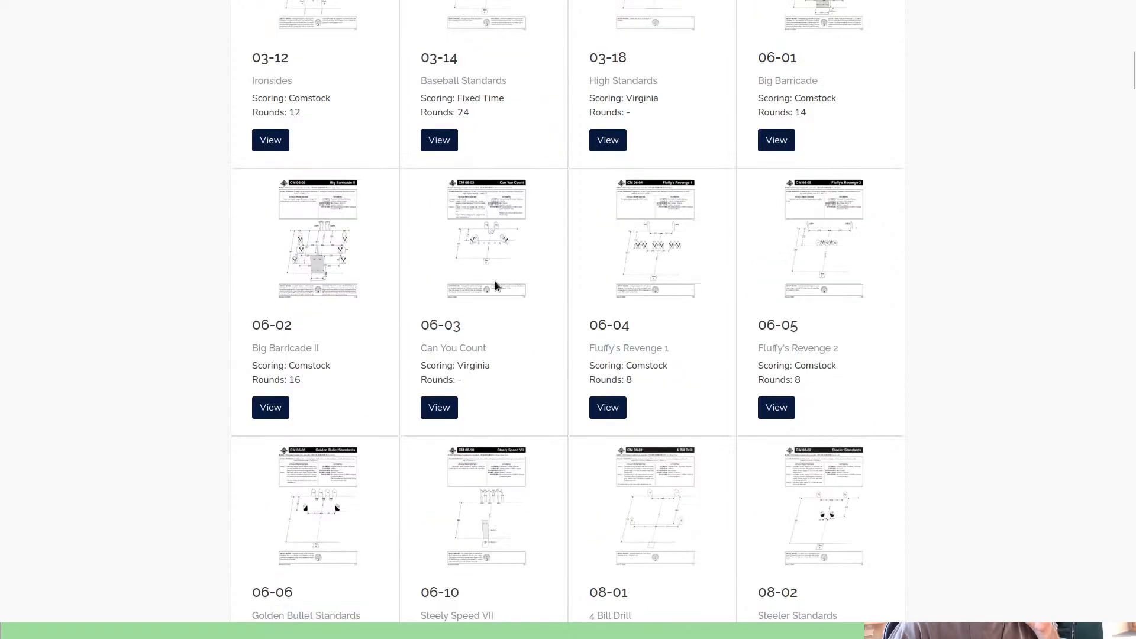
scroll(542, 271, up, 3)
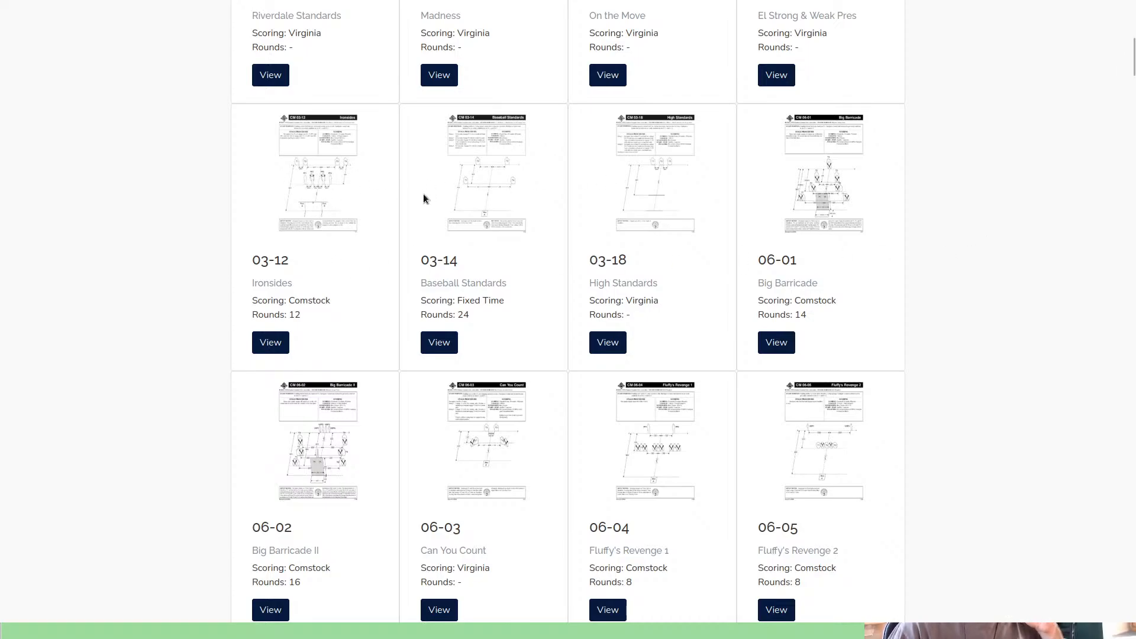
scroll(414, 197, up, 3)
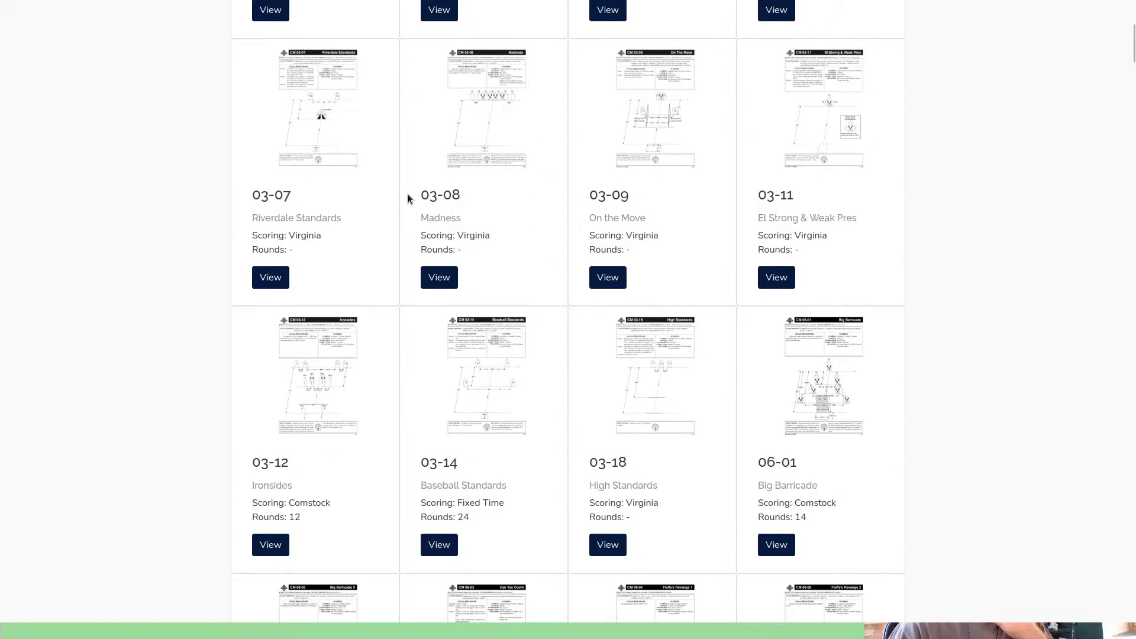
scroll(965, 172, up, 4)
scroll(964, 171, down, 4)
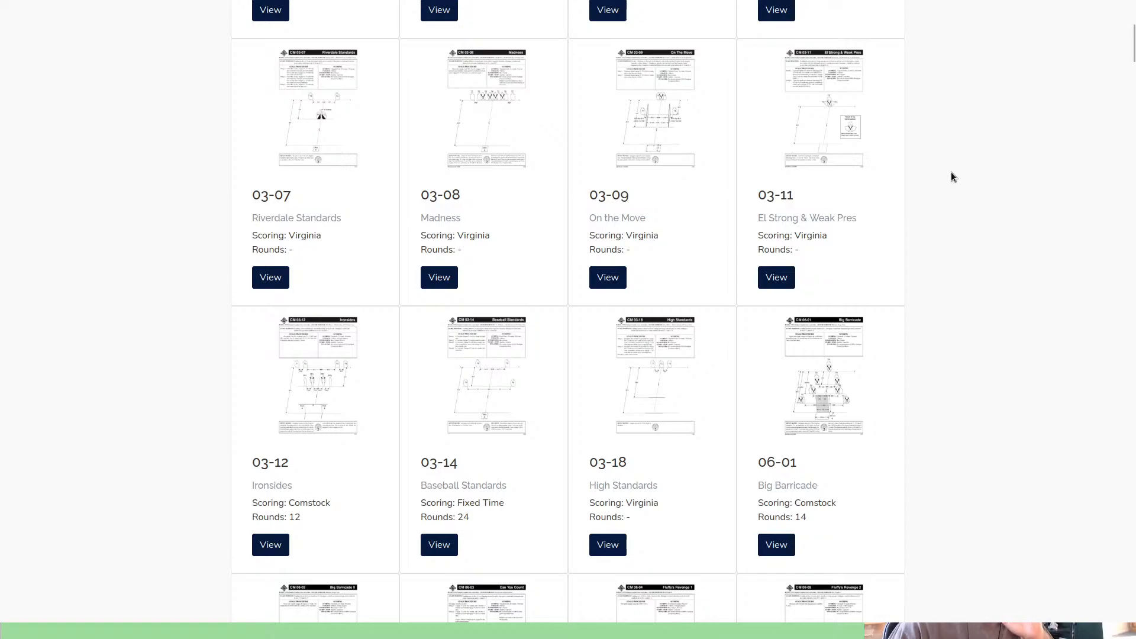
scroll(951, 172, up, 3)
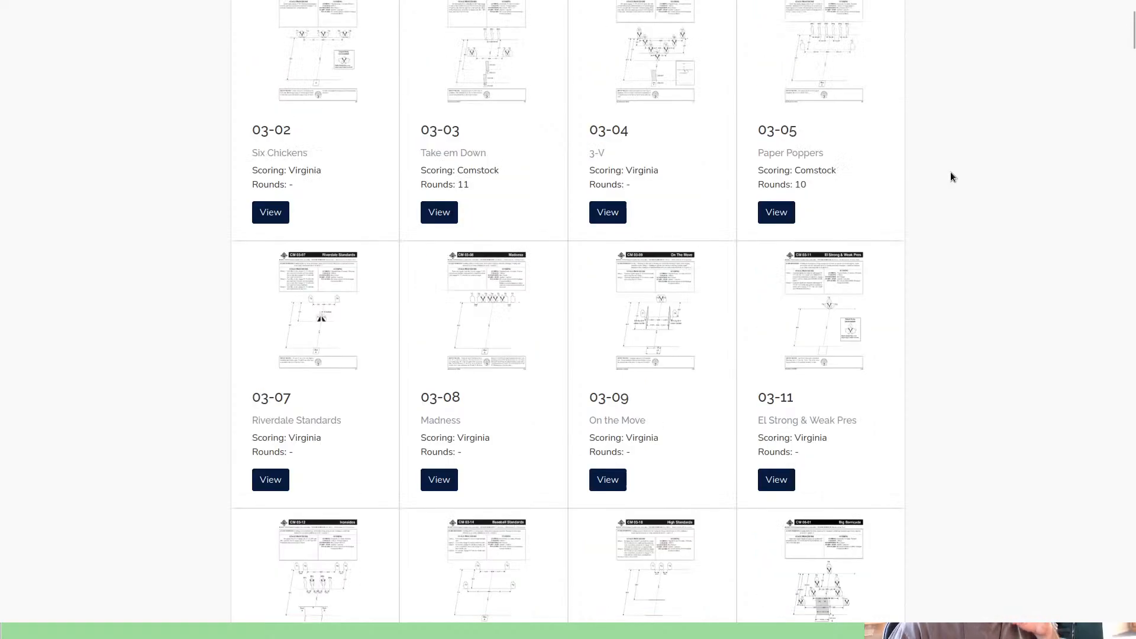
scroll(950, 177, up, 3)
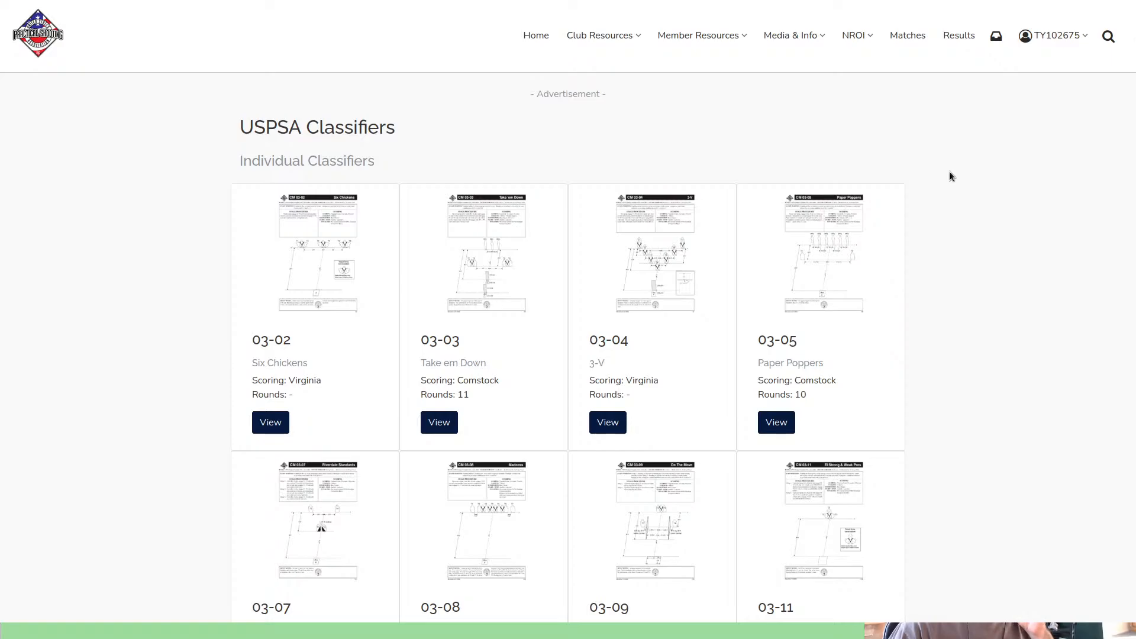
Step: Open classifier 03-04 3-V and read its stage procedure, target diagram, setup notes and written stage briefing
click(601, 423)
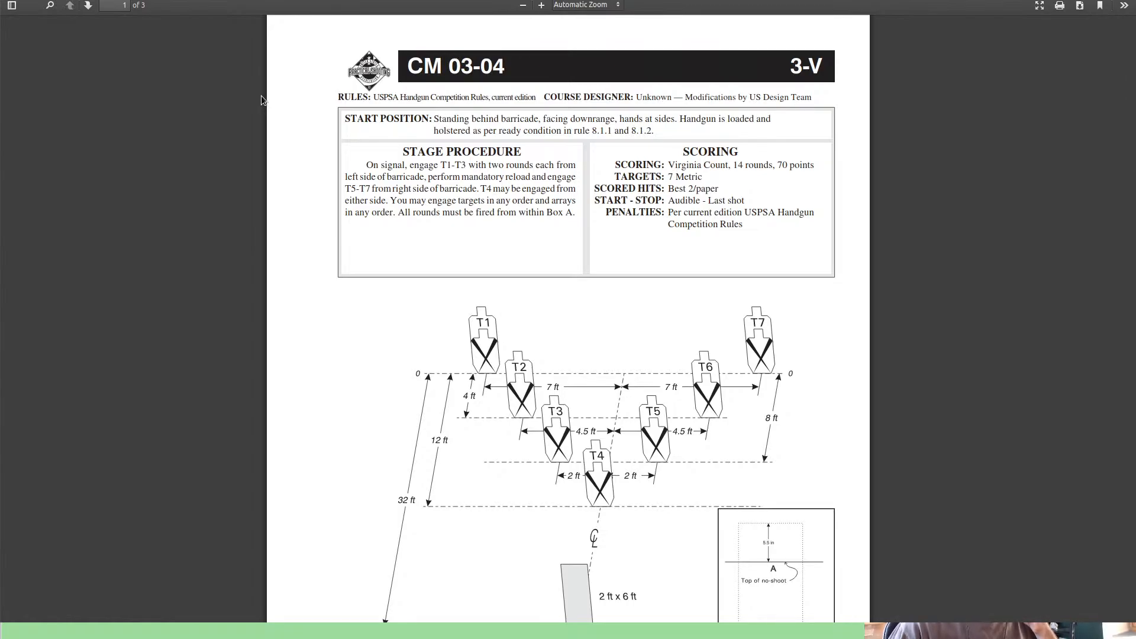
scroll(864, 203, down, 2)
scroll(864, 200, up, 2)
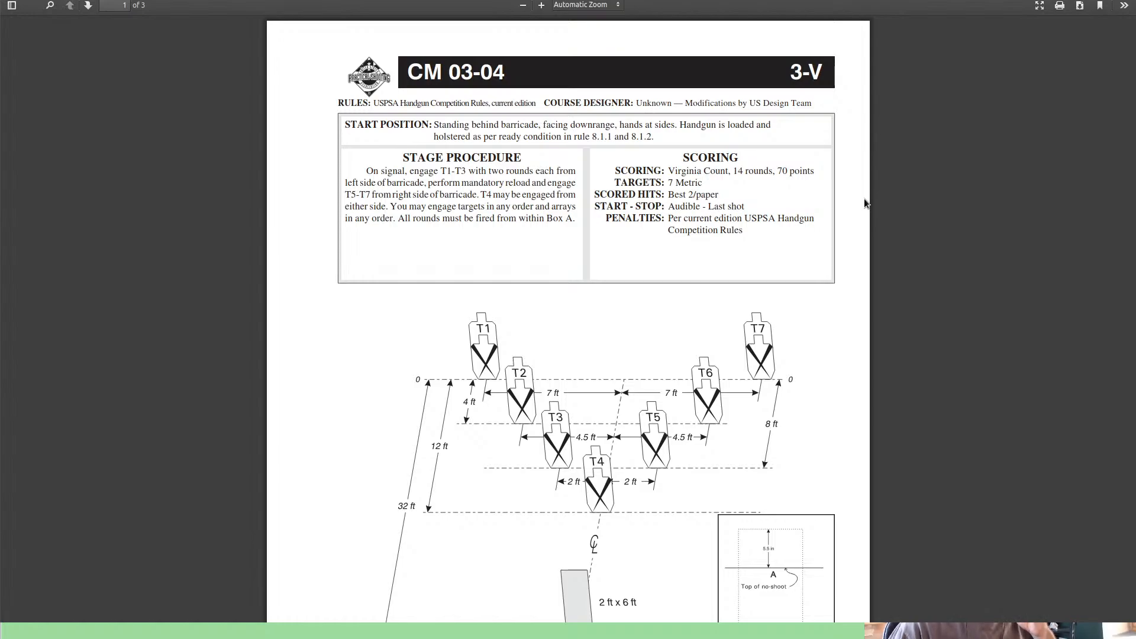
scroll(864, 198, down, 3)
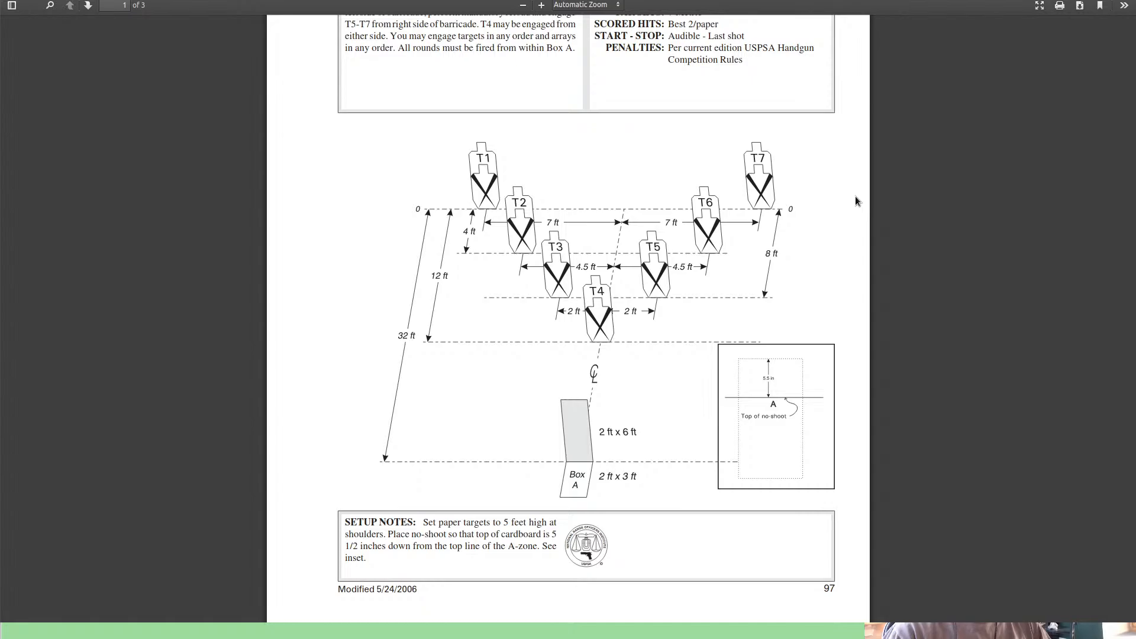
scroll(855, 197, down, 3)
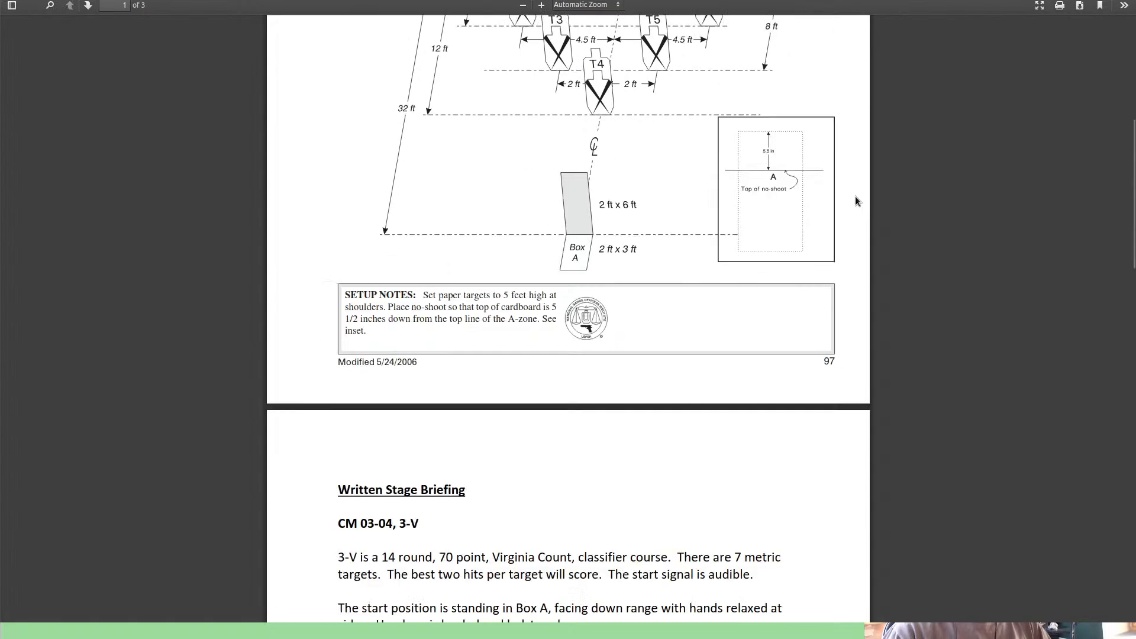
scroll(855, 198, down, 5)
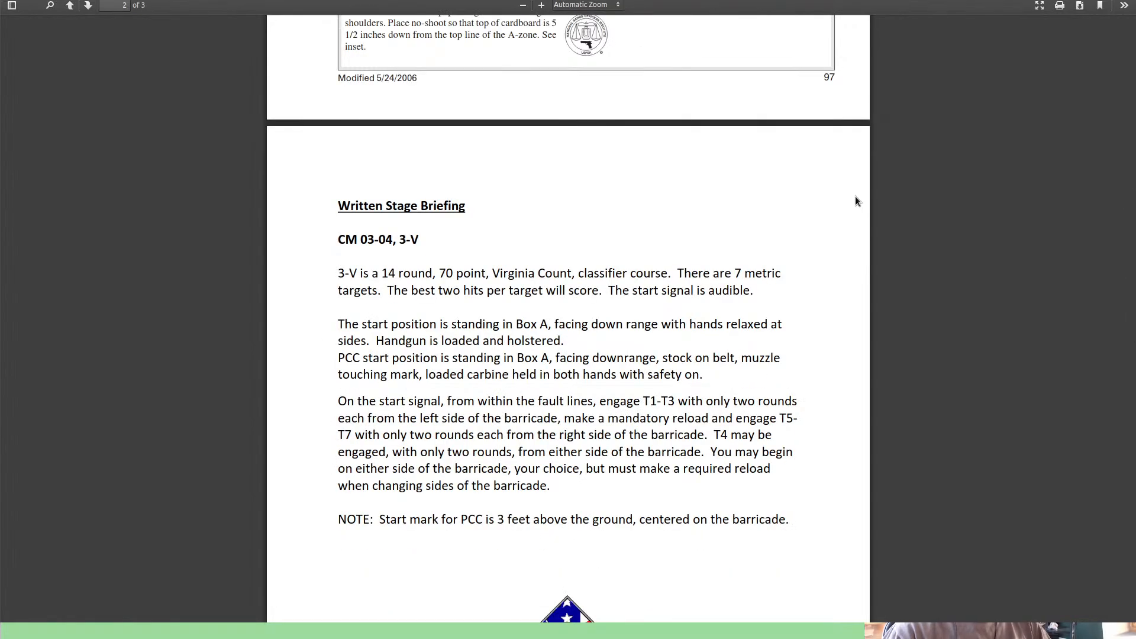
scroll(855, 197, up, 8)
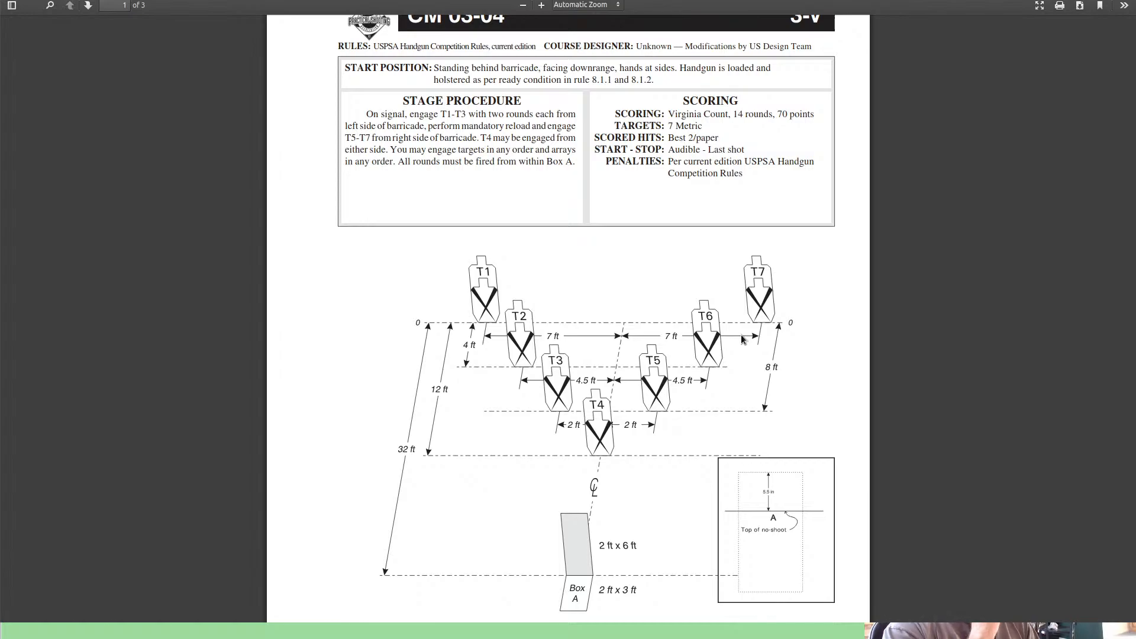
scroll(743, 339, up, 2)
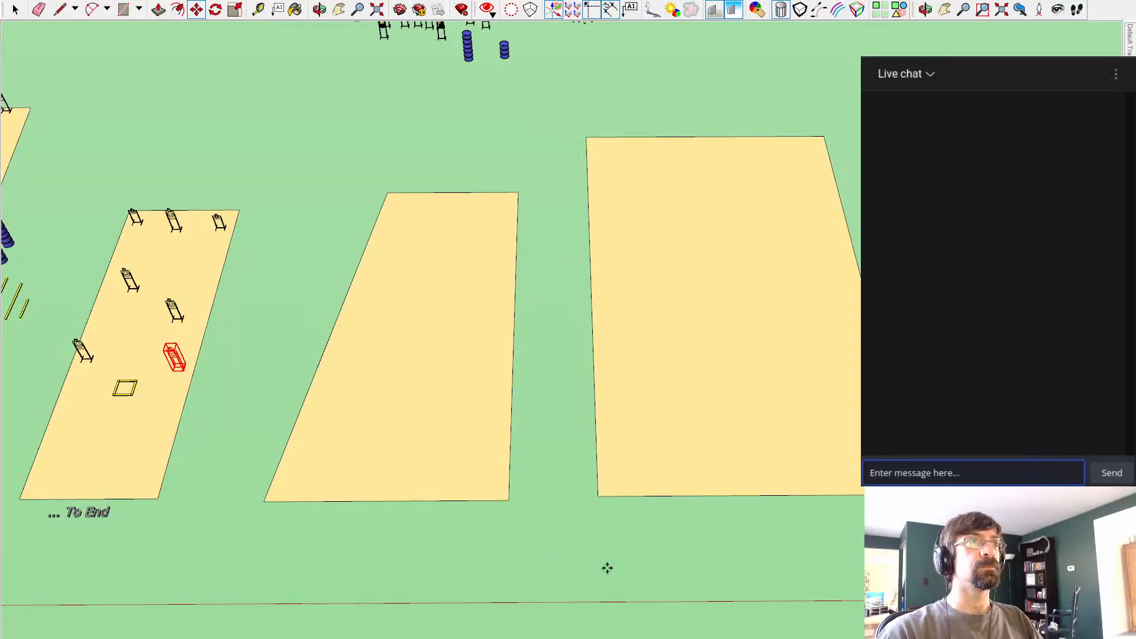
Step: Switch to SketchUp and place the stage label "03-04 3-V" in front of the empty bay beside the "... To End" stage
click(604, 567)
click(401, 543)
key(space)
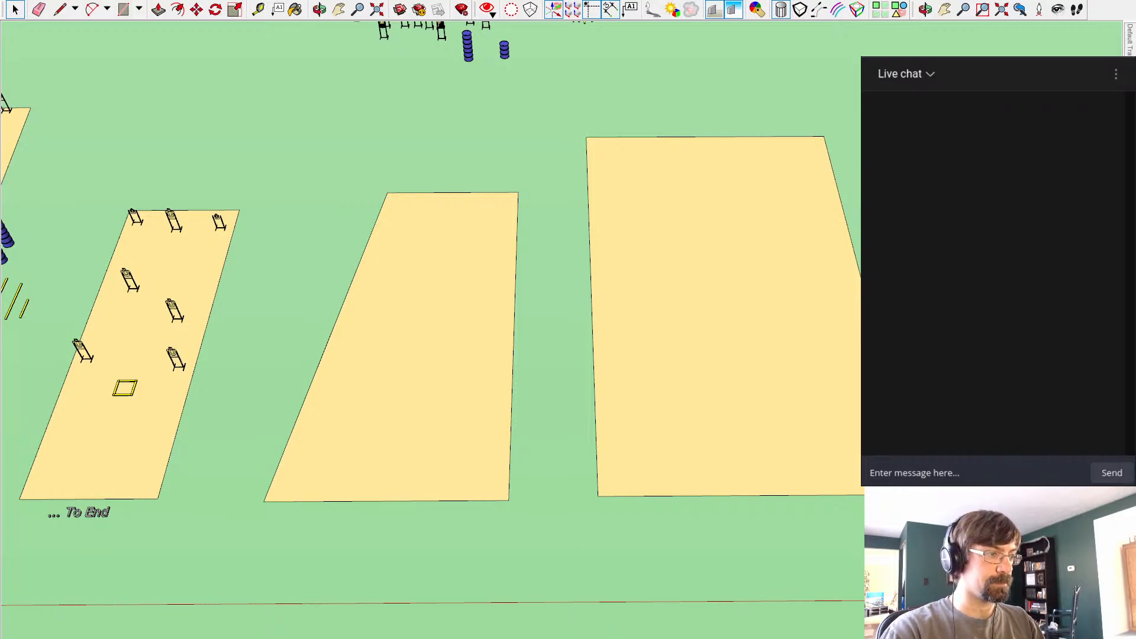
key(ctrl+v)
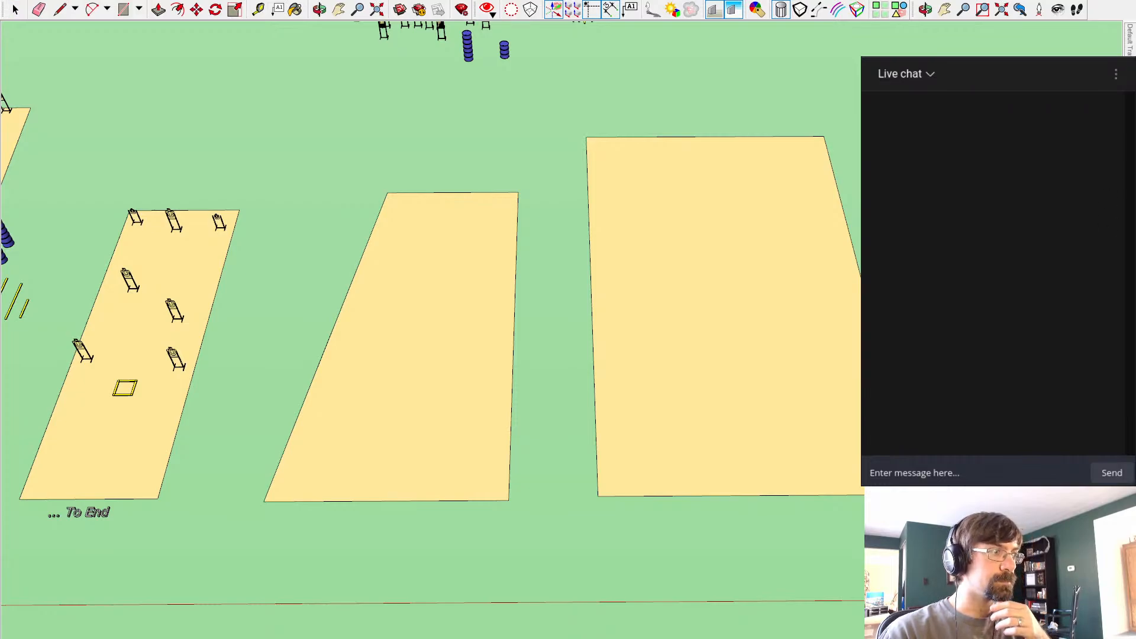
click(388, 513)
key(space)
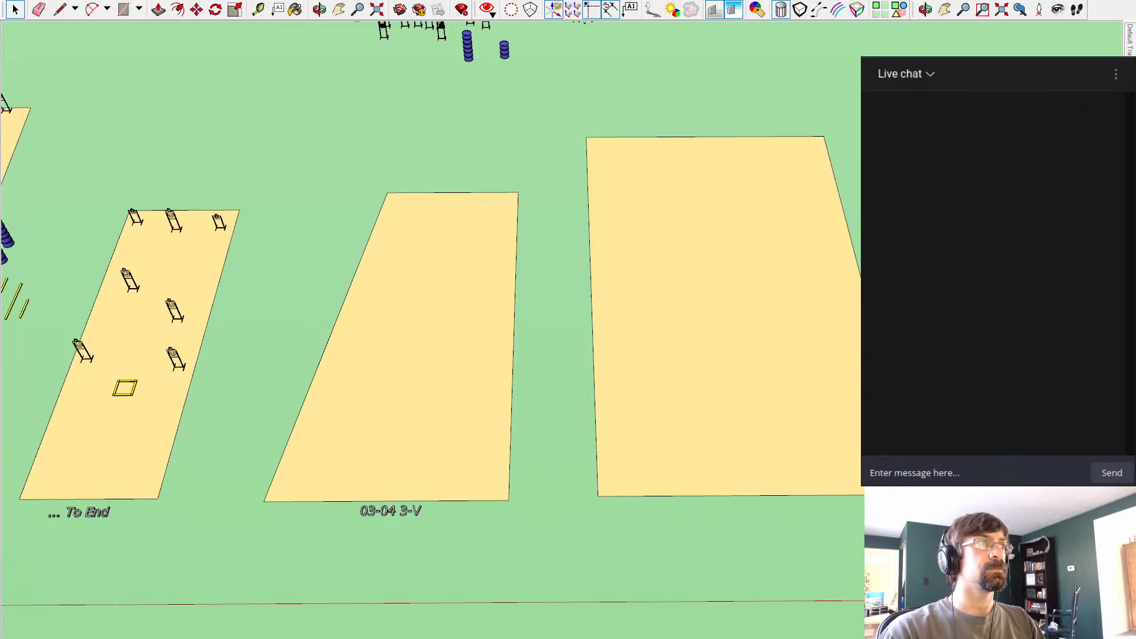
Step: Copy the yellow shooting box from the "... To End" stage into the front part of the 03-04 3-V bay
click(113, 395)
key(ctrl+c)
key(ctrl+v)
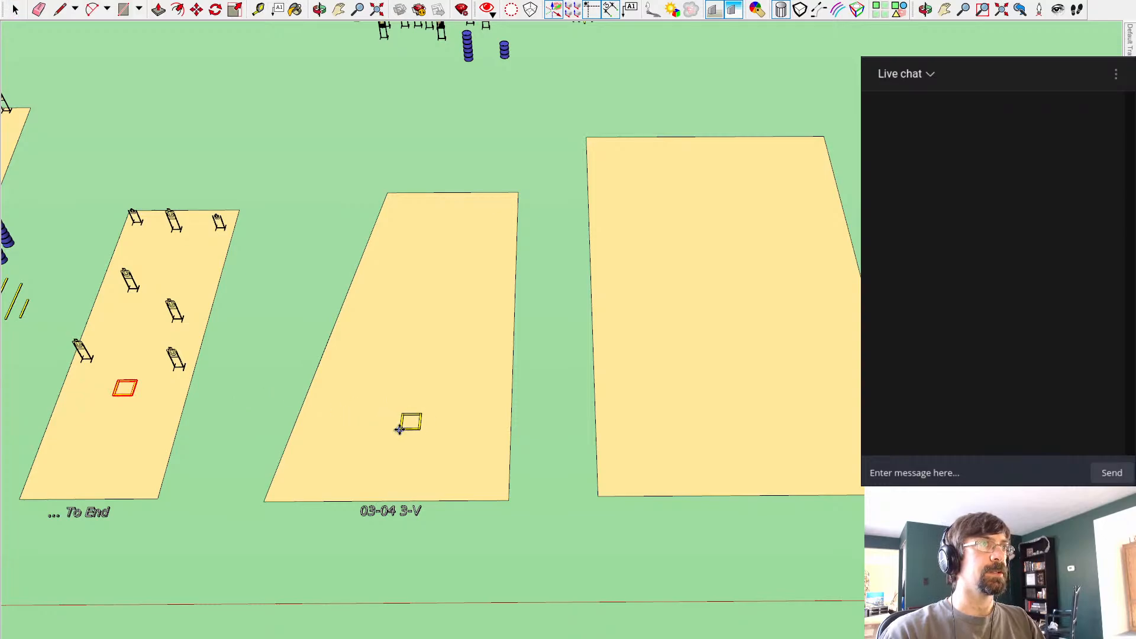
click(411, 427)
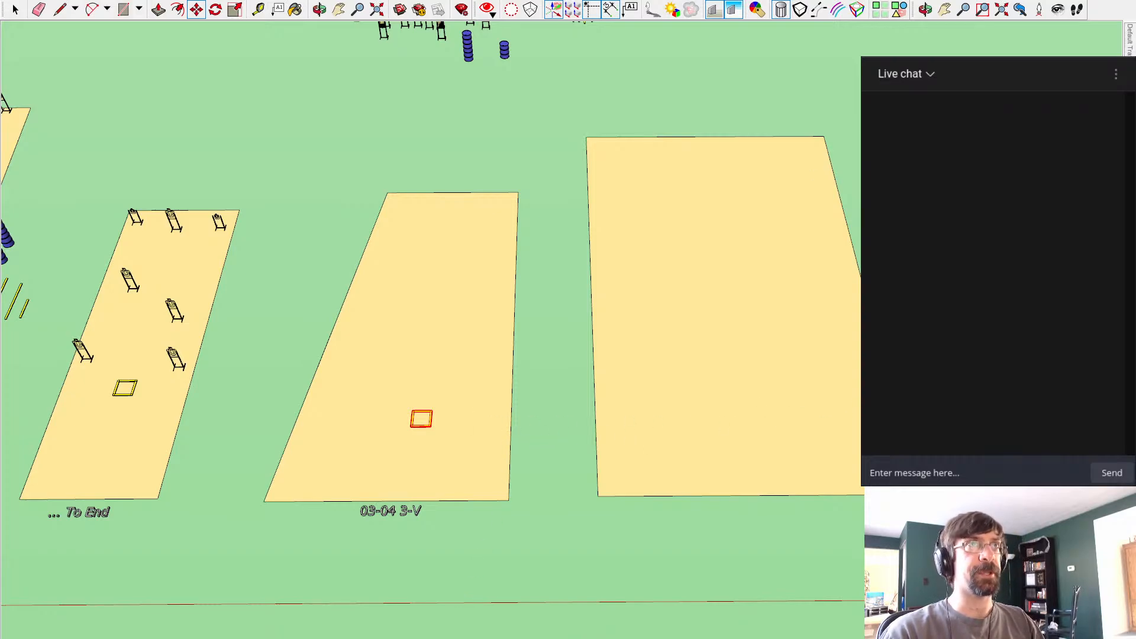
Step: Copy the paper target with the X-marked no-shoot from the nearby prop area into the 03-04 3-V bay, downrange of the shooting box
shift+middle_drag(619, 87, 487, 236)
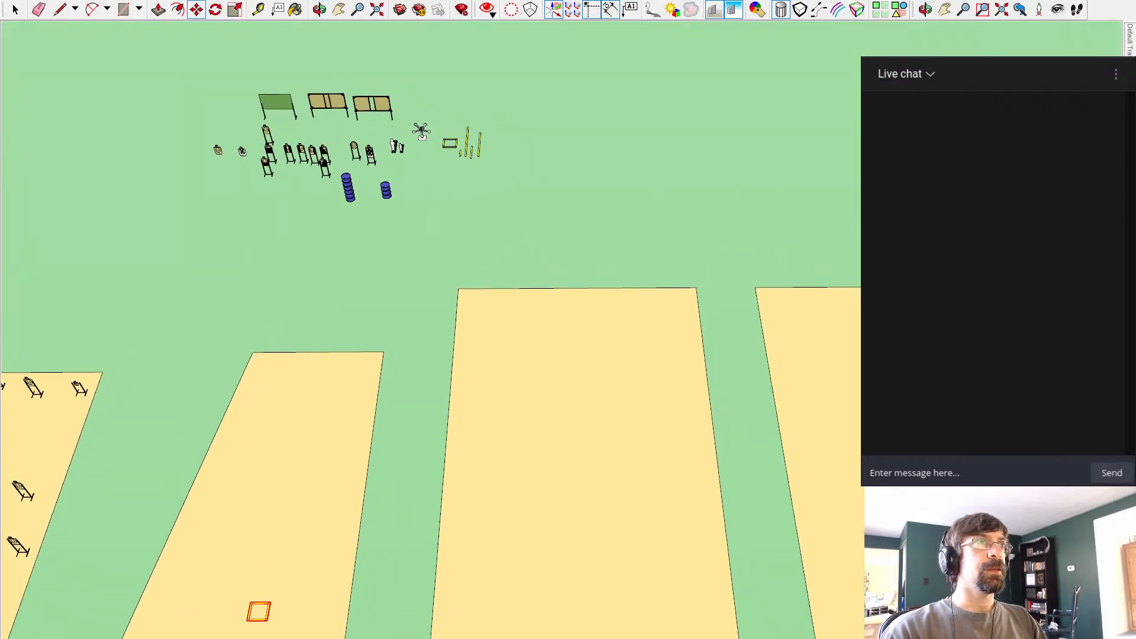
mouse_move(935, 176)
shift+middle_down()
mouse_move(116, 196)
mouse_move(269, 172)
shift+middle_up()
scroll(269, 172, up, 10)
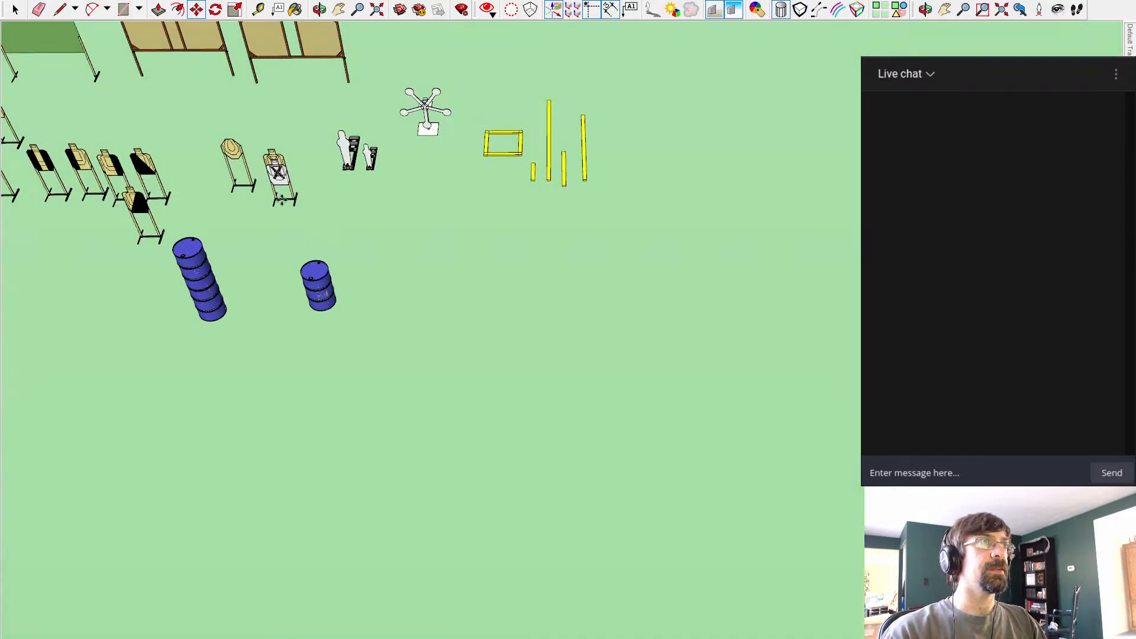
key(space)
click(275, 171)
scroll(275, 172, up, 8)
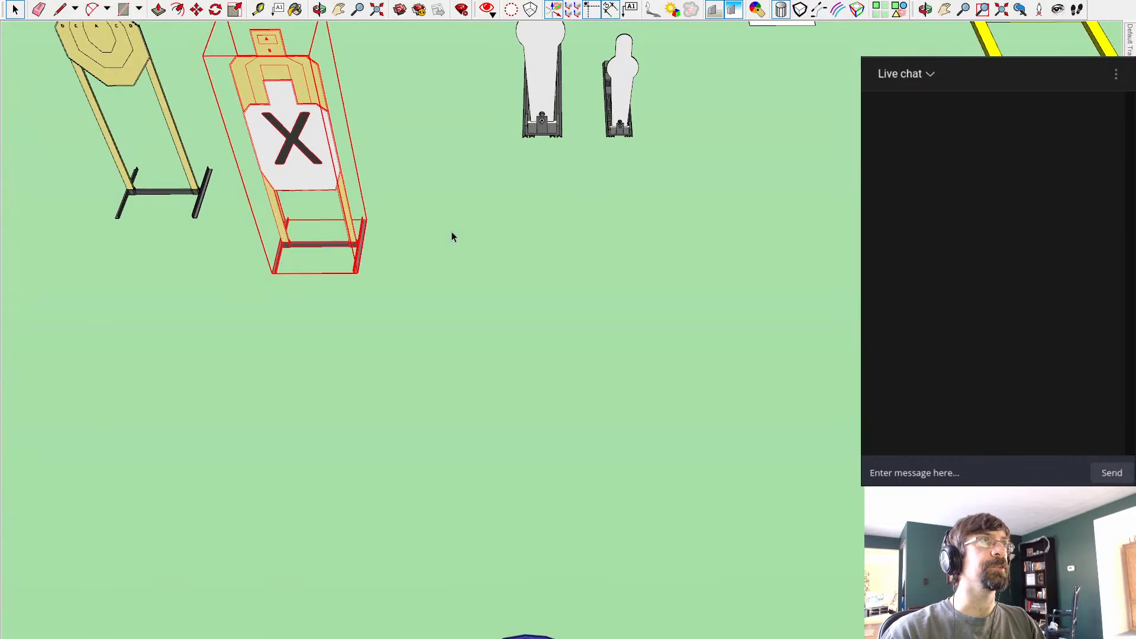
scroll(849, 556, down, 6)
shift+middle_drag(789, 527, 414, 64)
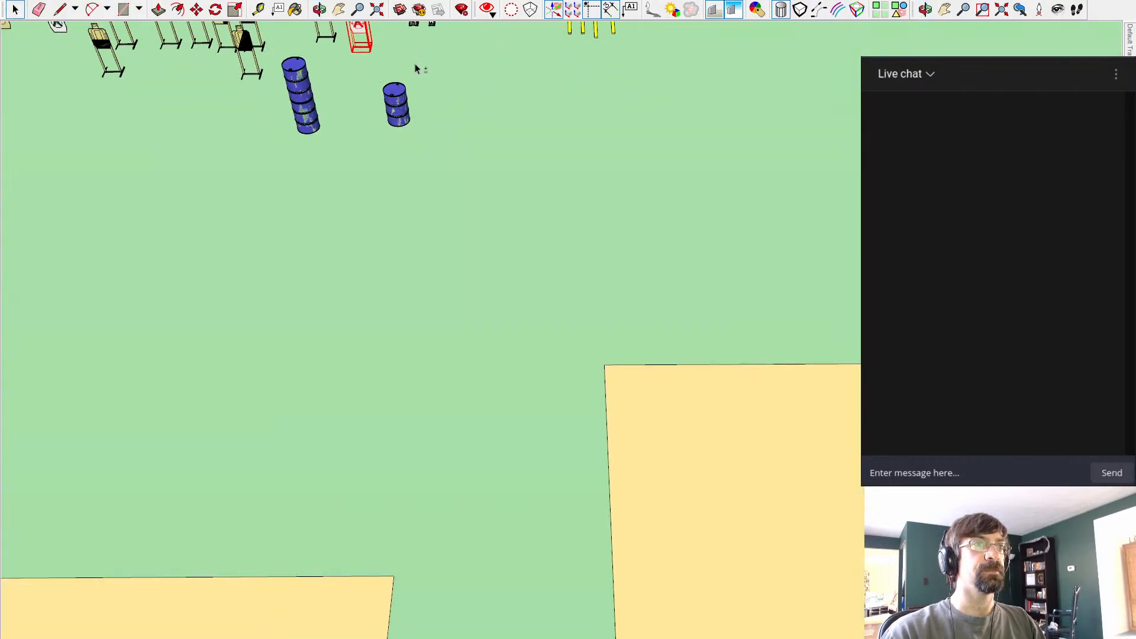
scroll(526, 374, down, 3)
shift+middle_drag(455, 462, 616, 33)
key(ctrl+v)
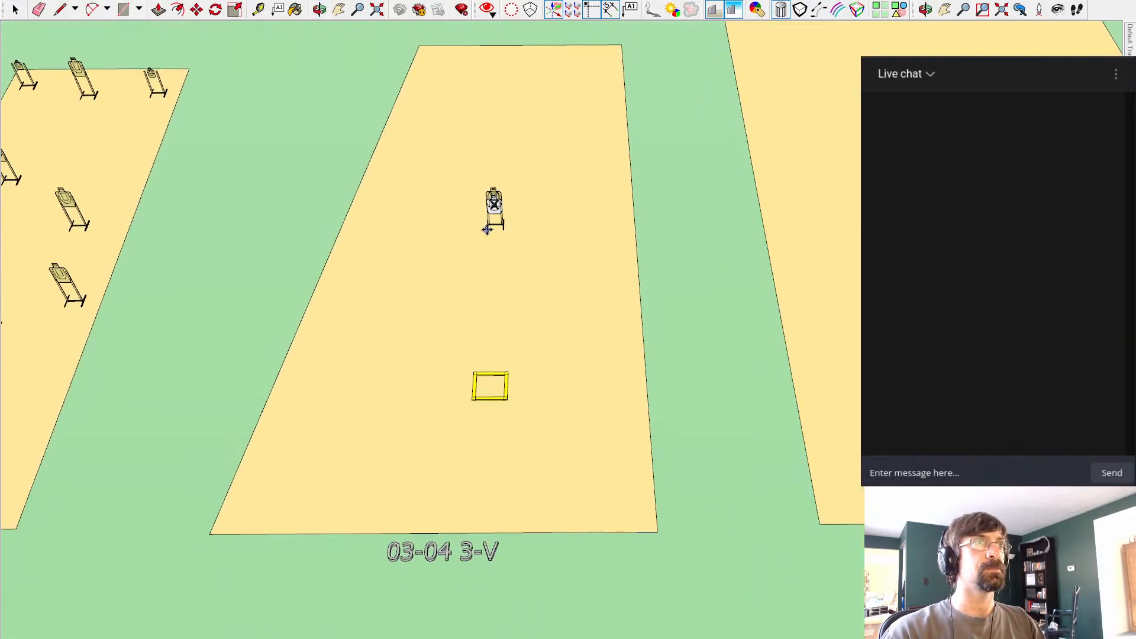
click(484, 240)
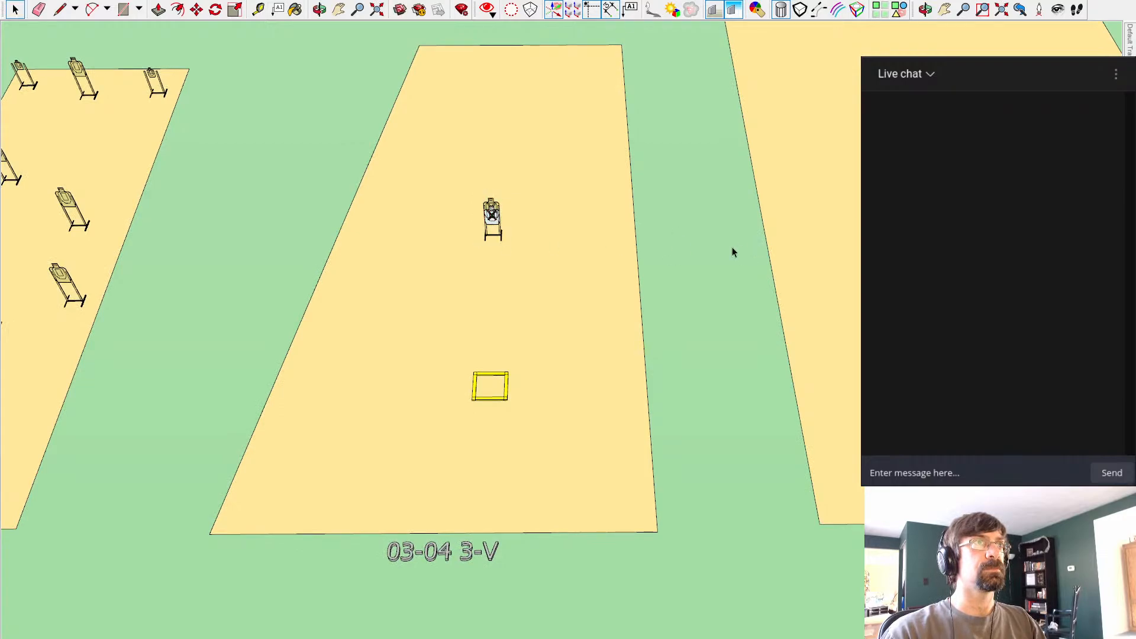
Step: Place the two farthest guide lines across the 03-04 3-V bay, measured downrange from the shooting box's front edge
click(258, 9)
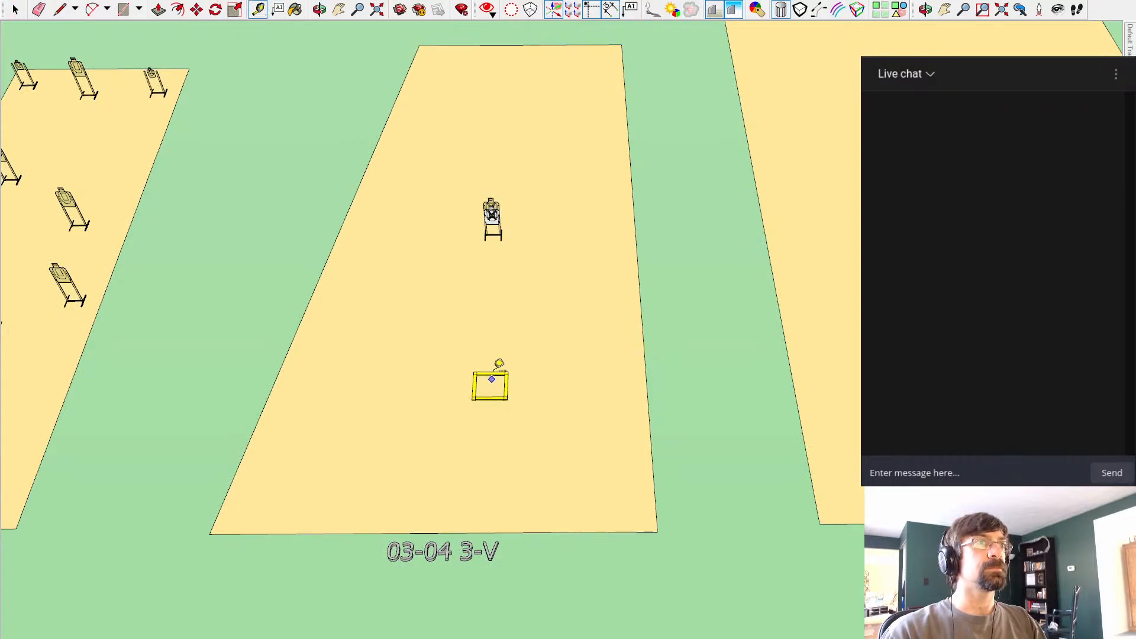
click(491, 374)
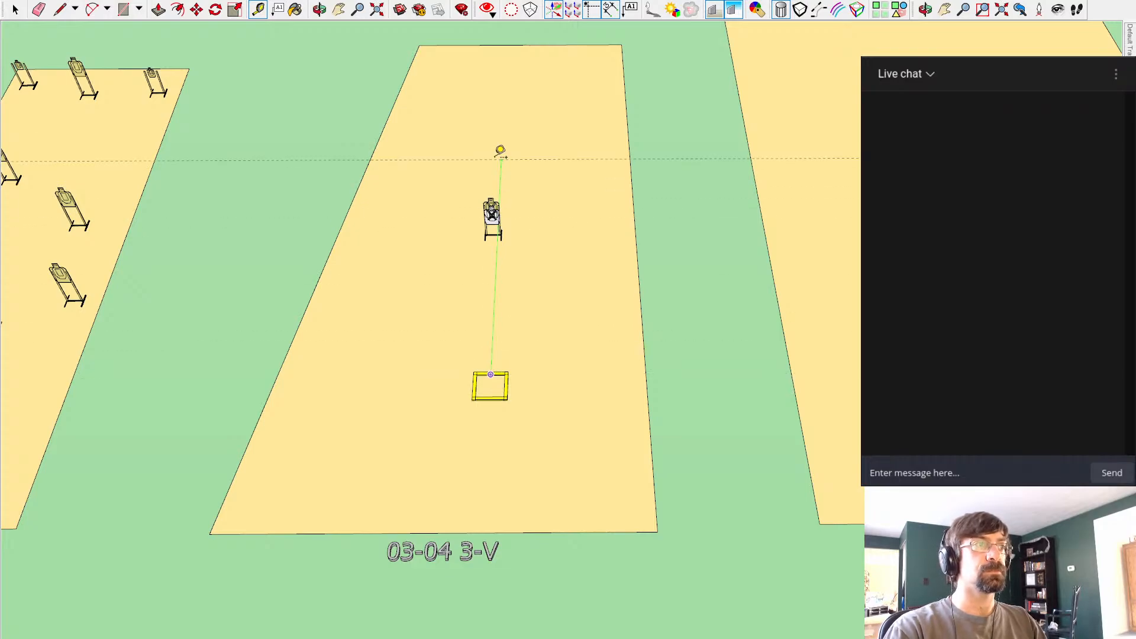
click(500, 142)
click(491, 372)
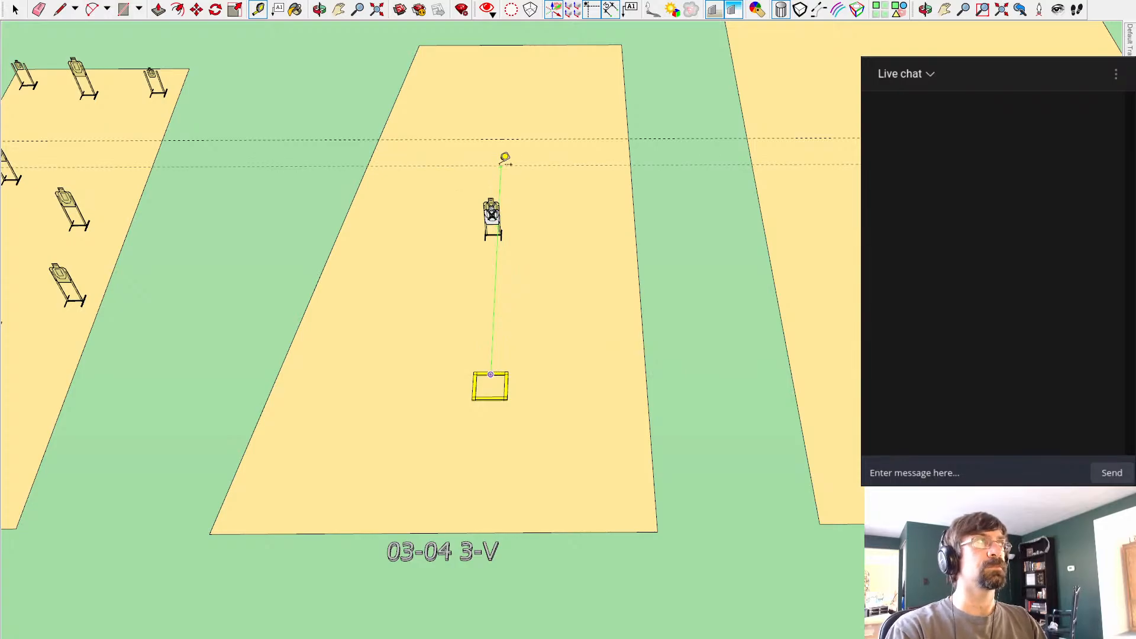
click(501, 164)
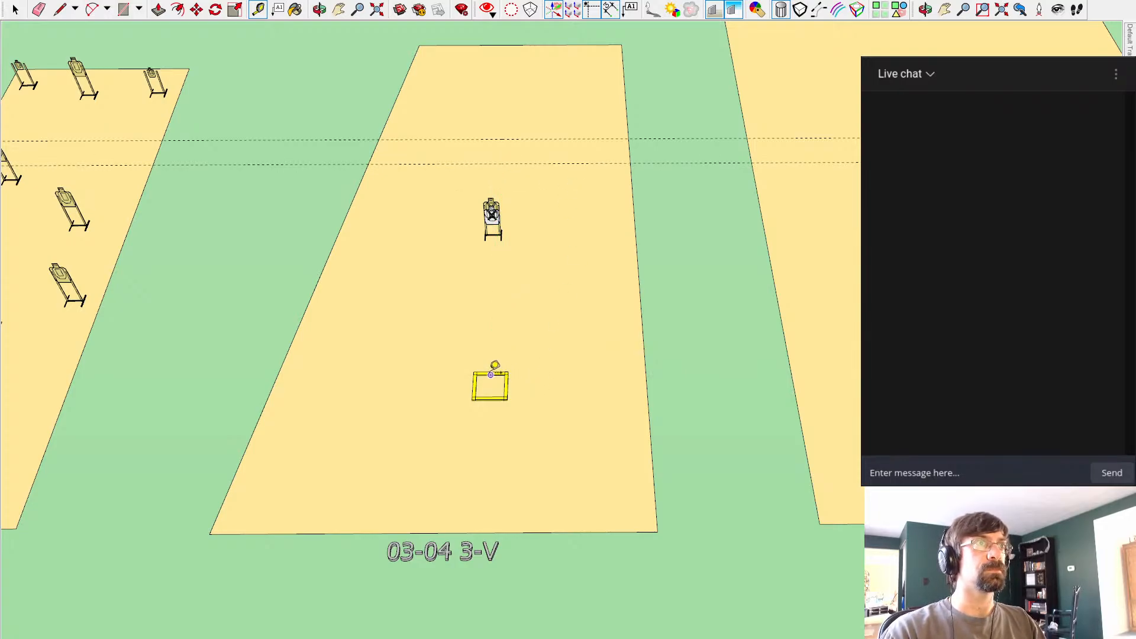
click(490, 372)
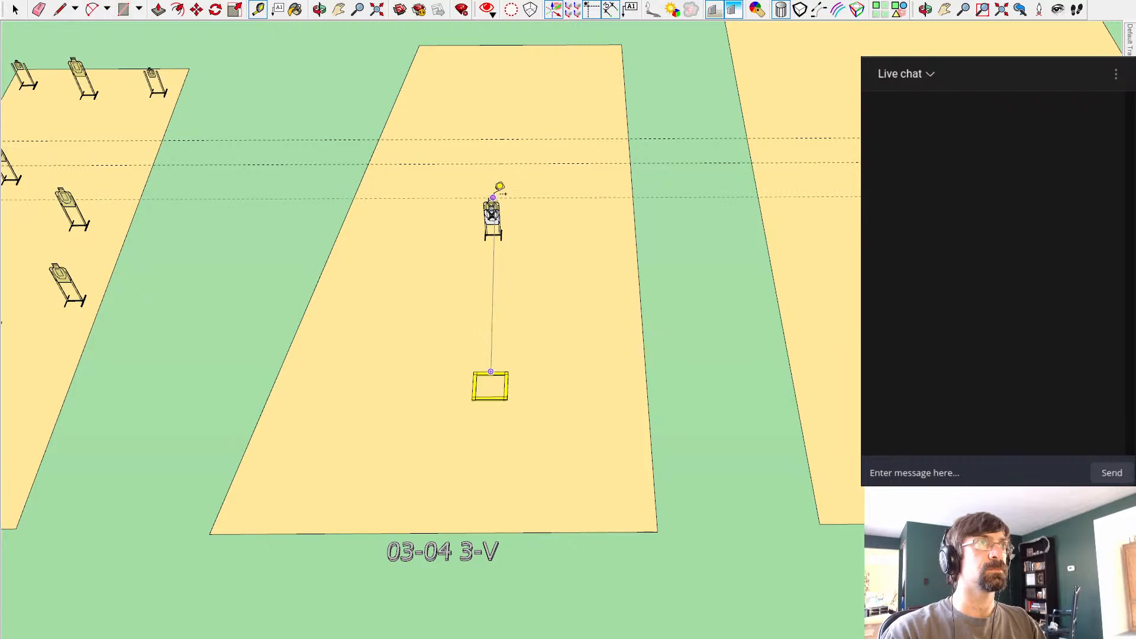
key(Escape)
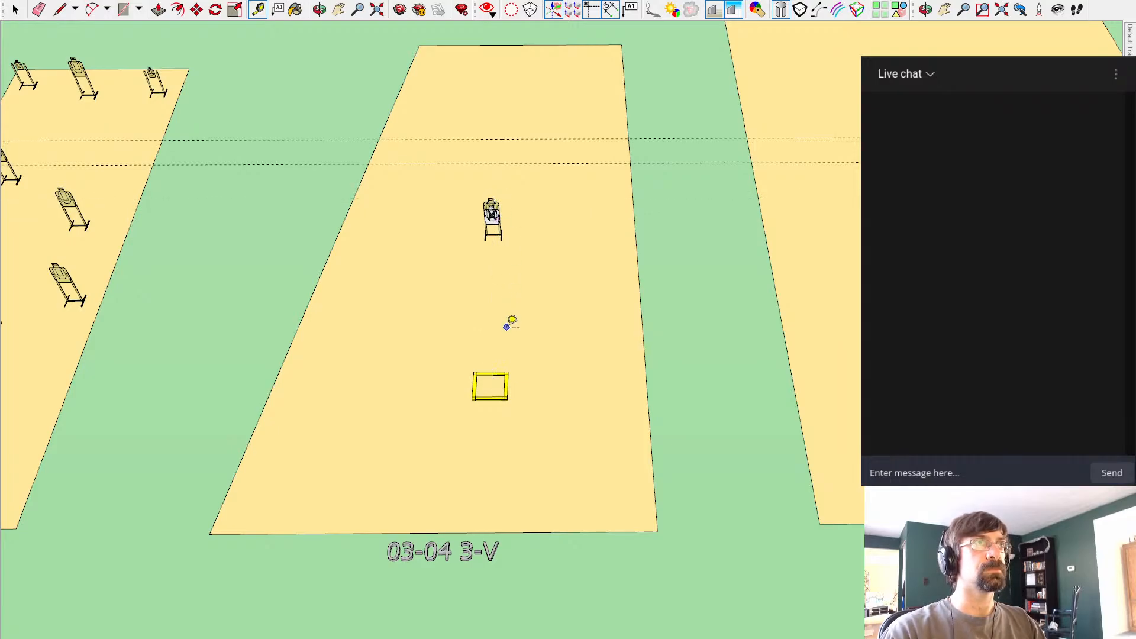
Step: Add two nearer crosswise guide lines from the shooting box's front edge, spaced between the target's base and the existing guides
click(490, 372)
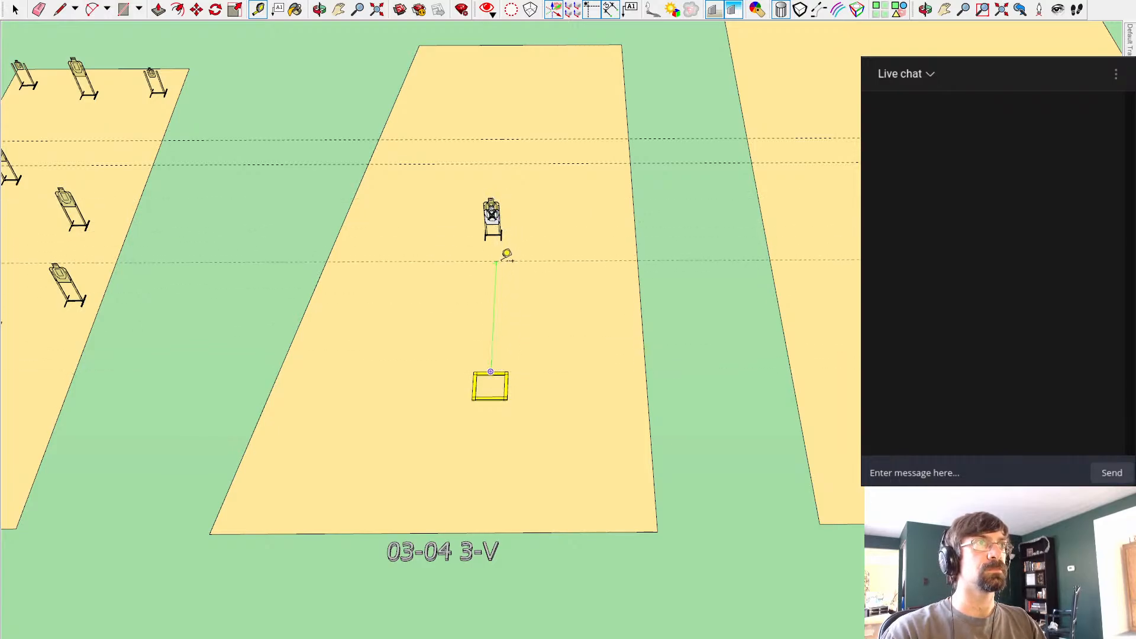
key(Return)
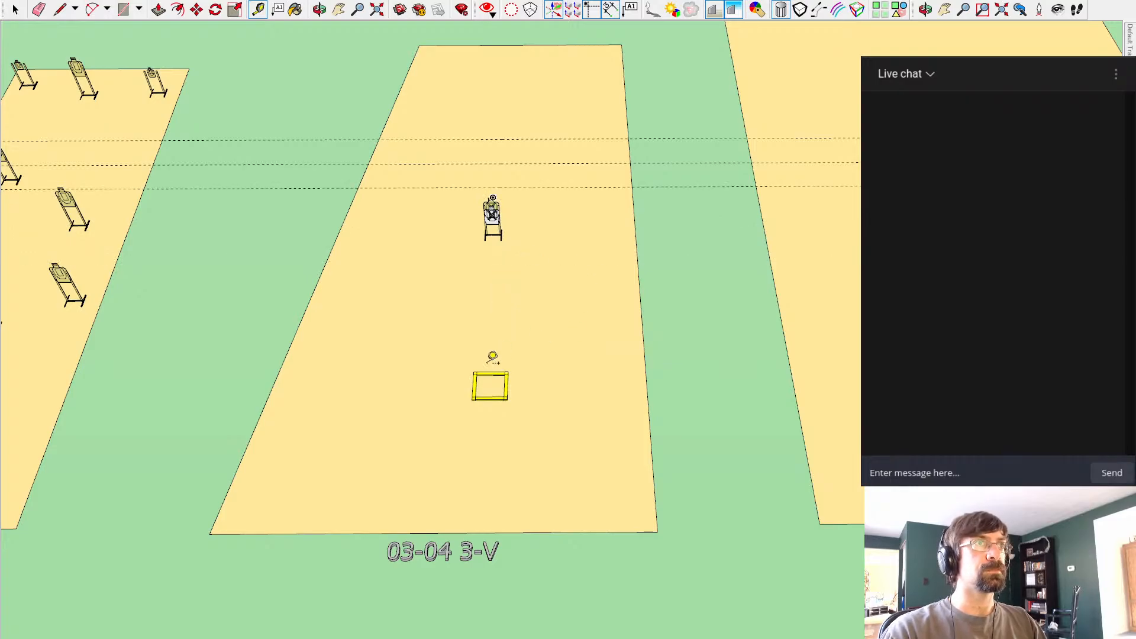
click(490, 374)
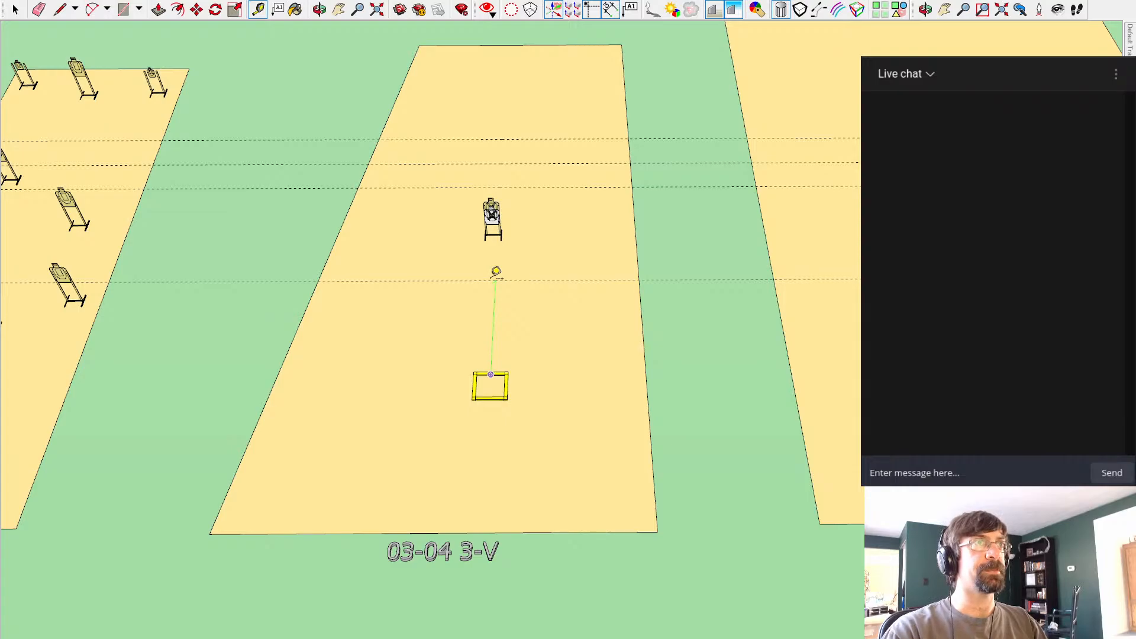
key(Escape)
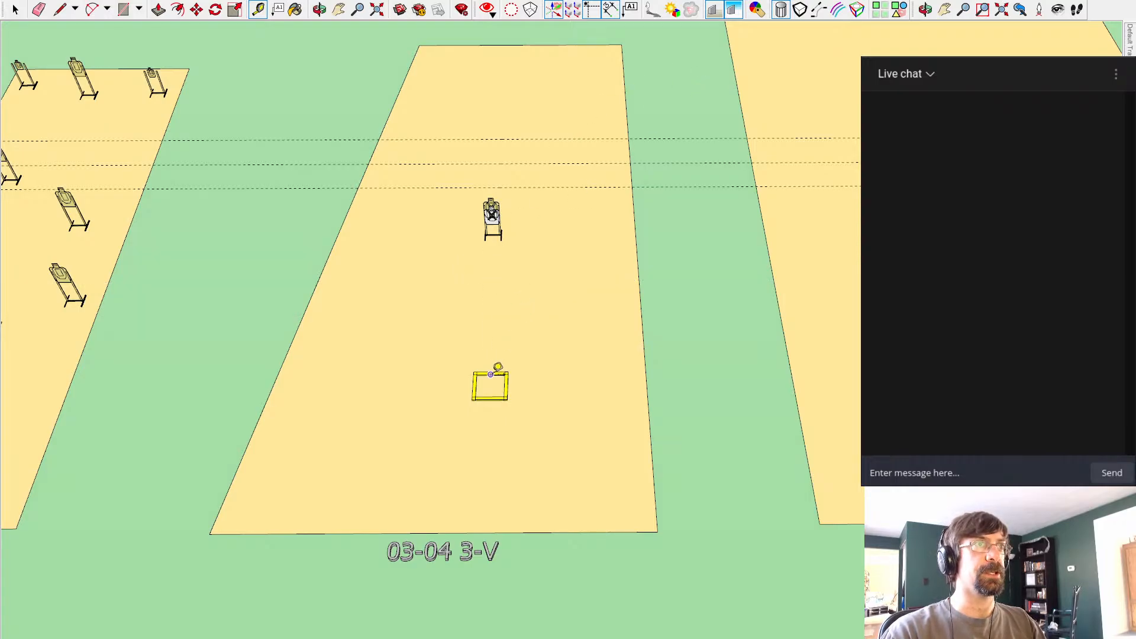
click(491, 374)
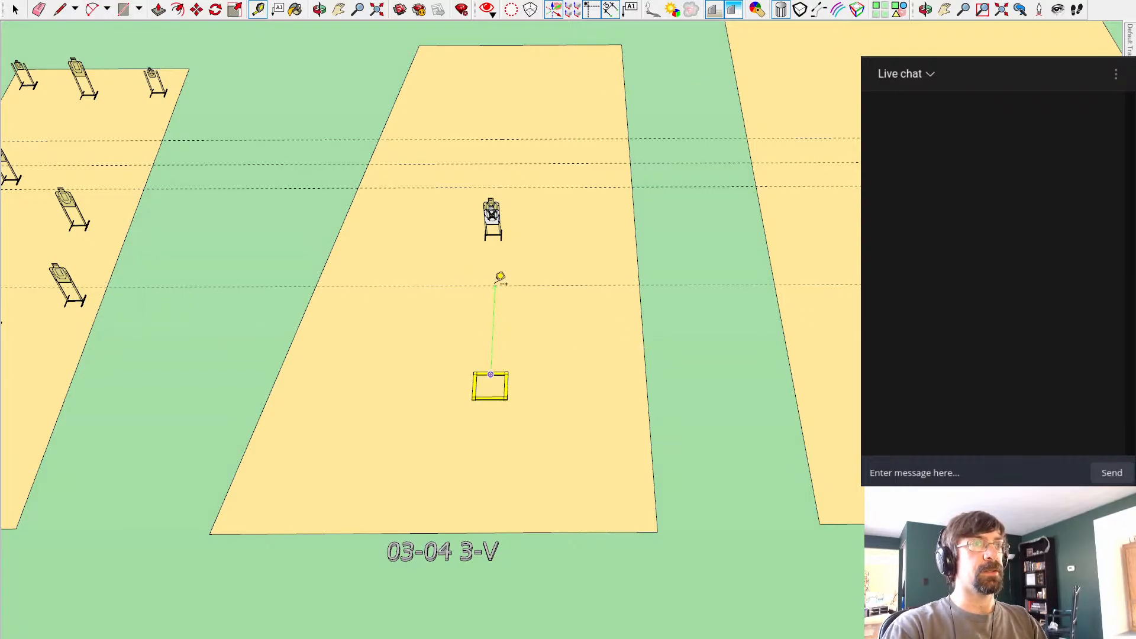
click(496, 283)
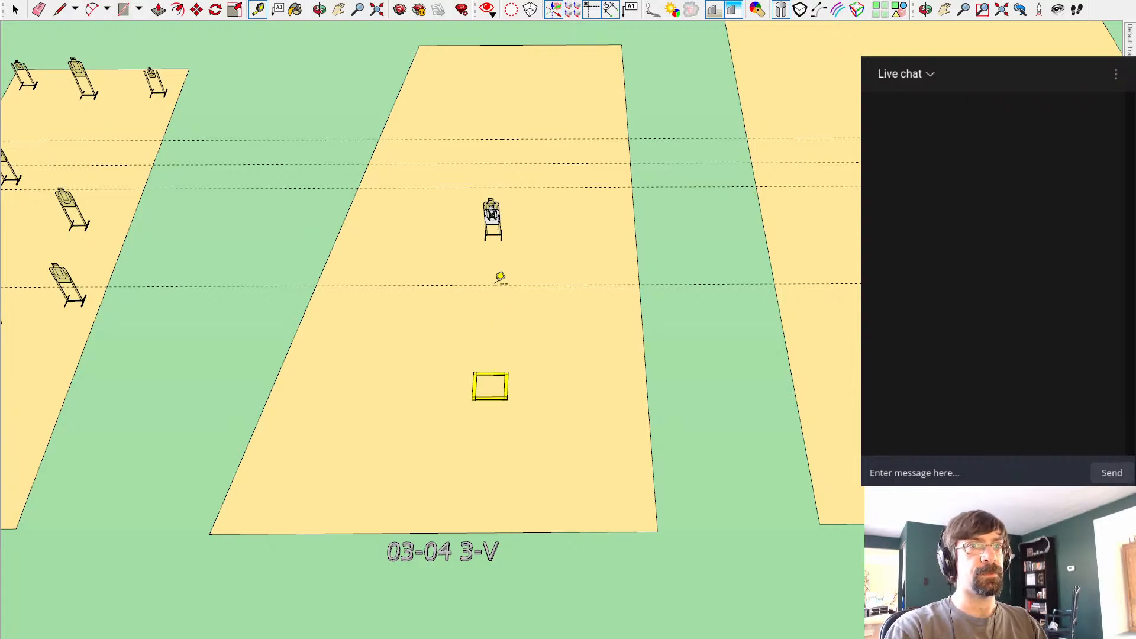
Step: Add a lengthwise guide line running downrange through the centre of the shooting box
key(space)
scroll(482, 107, up, 3)
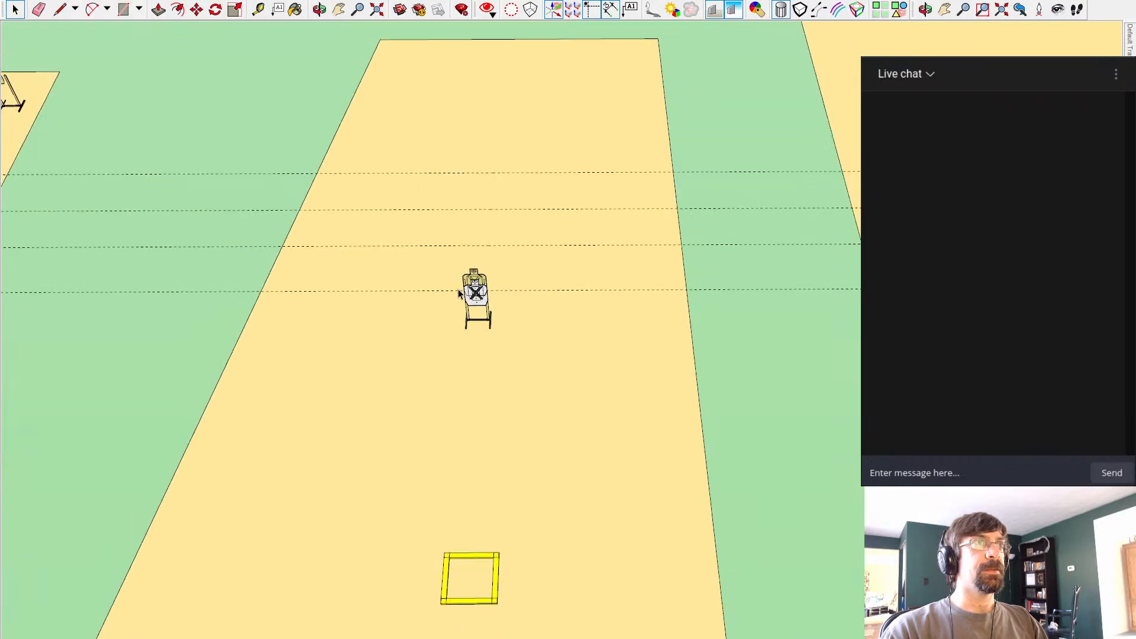
click(258, 9)
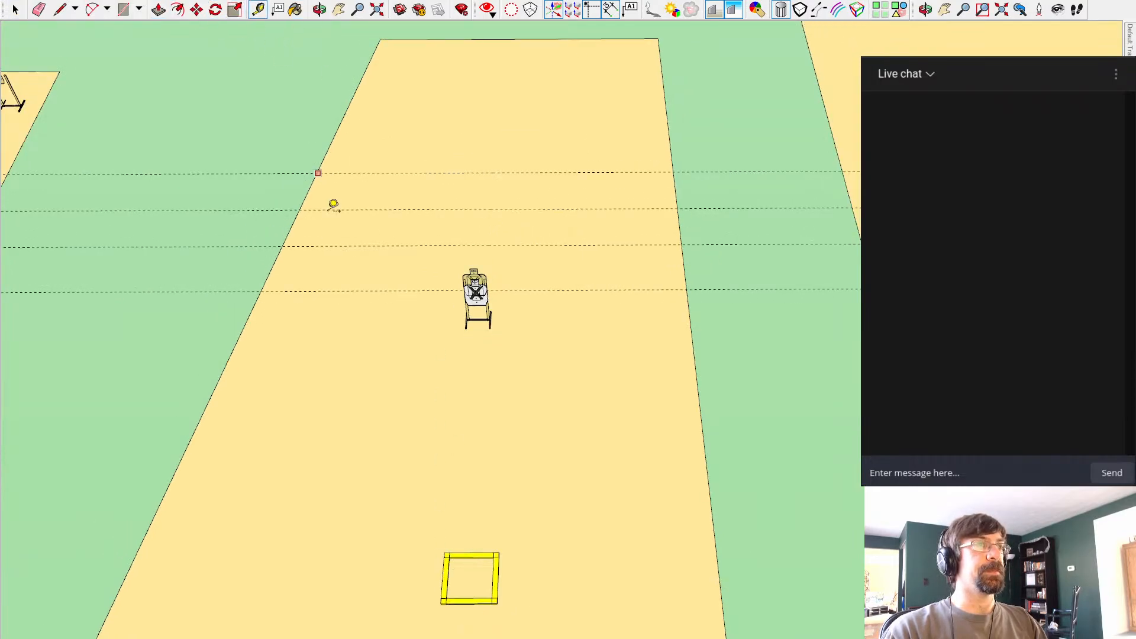
click(443, 577)
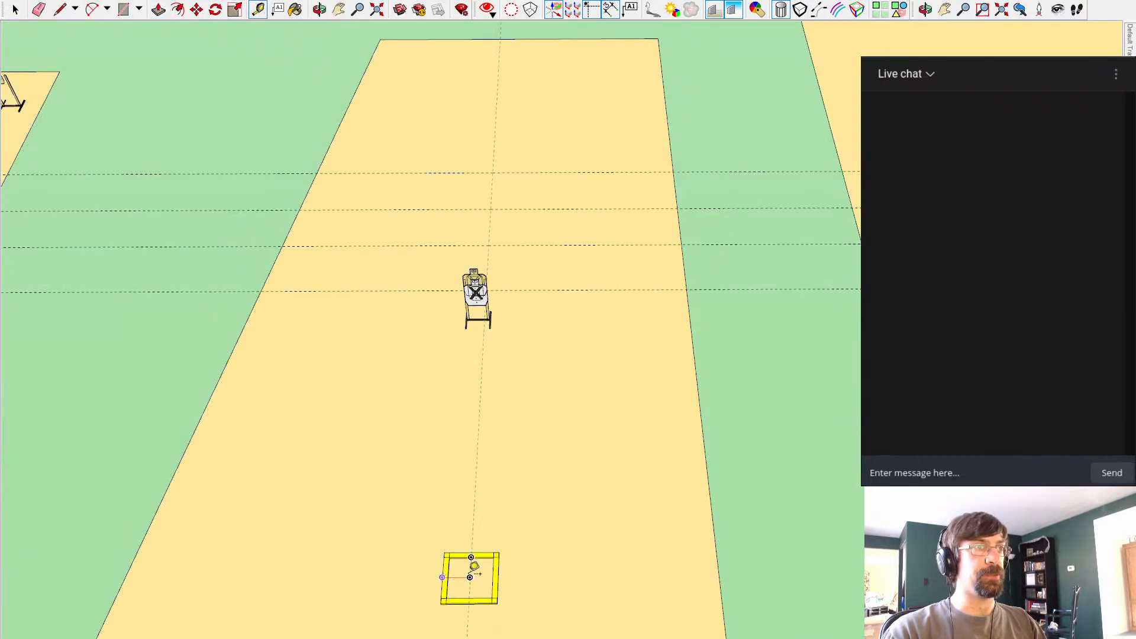
key(space)
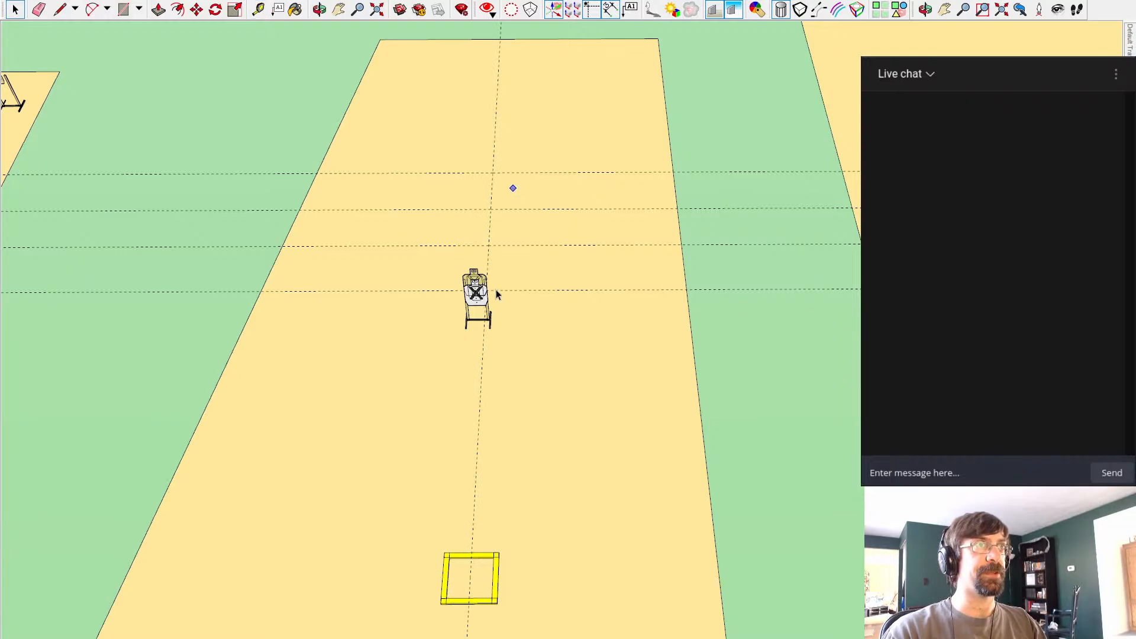
Step: Move the no-shoot target onto the nearest crosswise guide, centred on the lengthwise guide
scroll(496, 294, up, 3)
key(m)
click(448, 348)
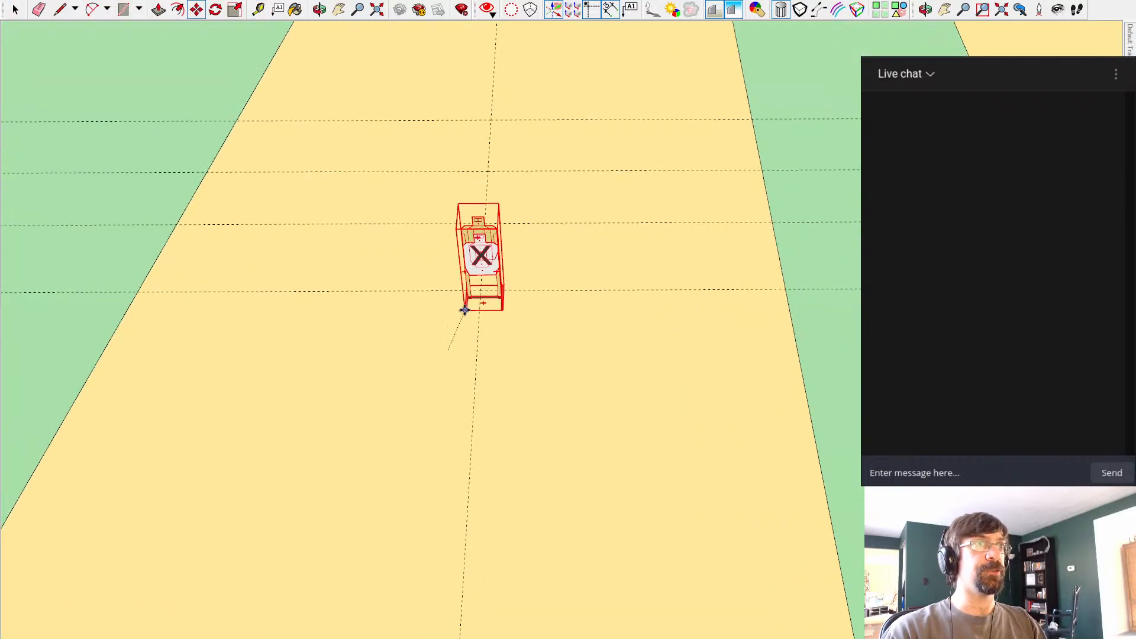
click(463, 297)
key(space)
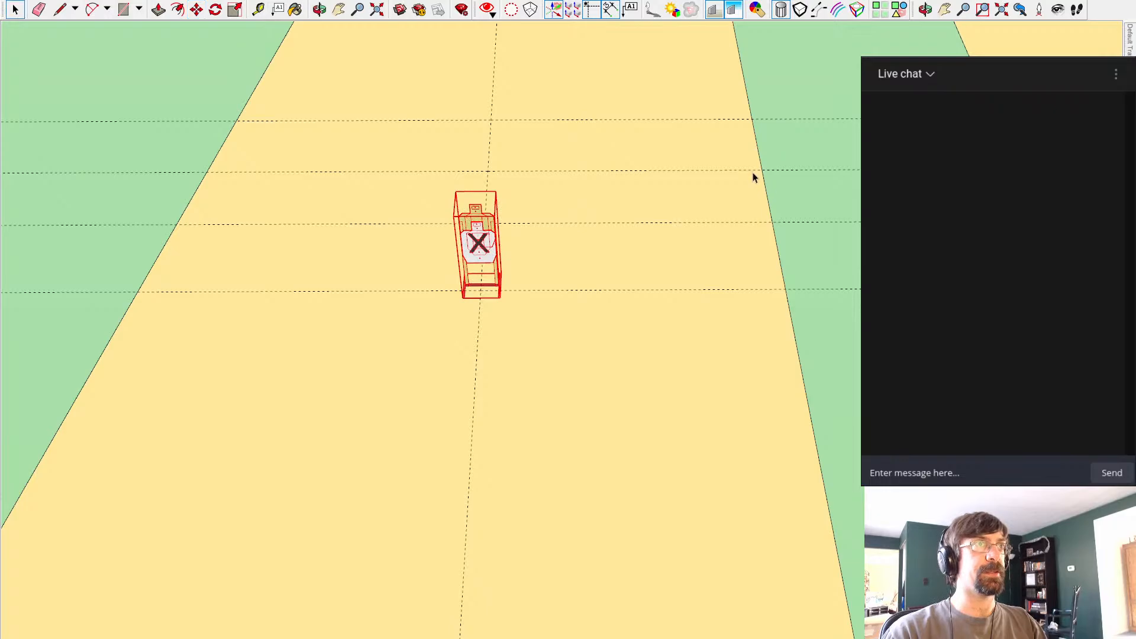
Step: Paste three more no-shoot targets on the three farther guides, stepping back and outward to form the left leg of the V
scroll(632, 171, down, 2)
shift+middle_drag(271, 103, 421, 256)
scroll(347, 281, down, 4)
scroll(347, 282, down, 4)
scroll(496, 275, up, 5)
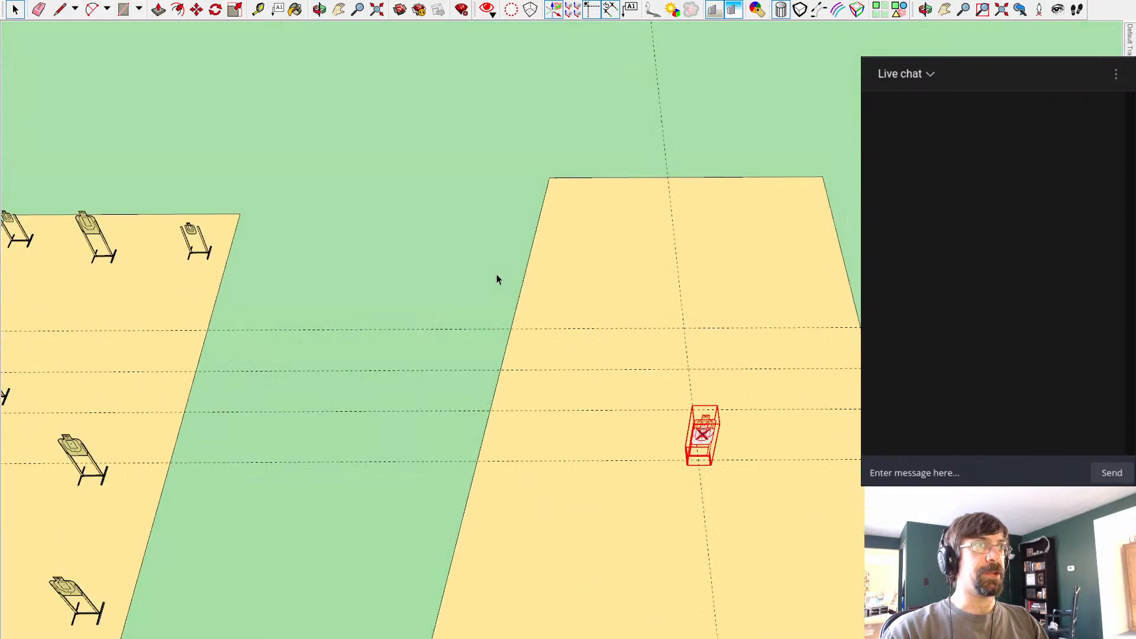
scroll(496, 274, up, 3)
scroll(735, 310, down, 2)
shift+middle_drag(735, 310, 594, 211)
key(ctrl+v)
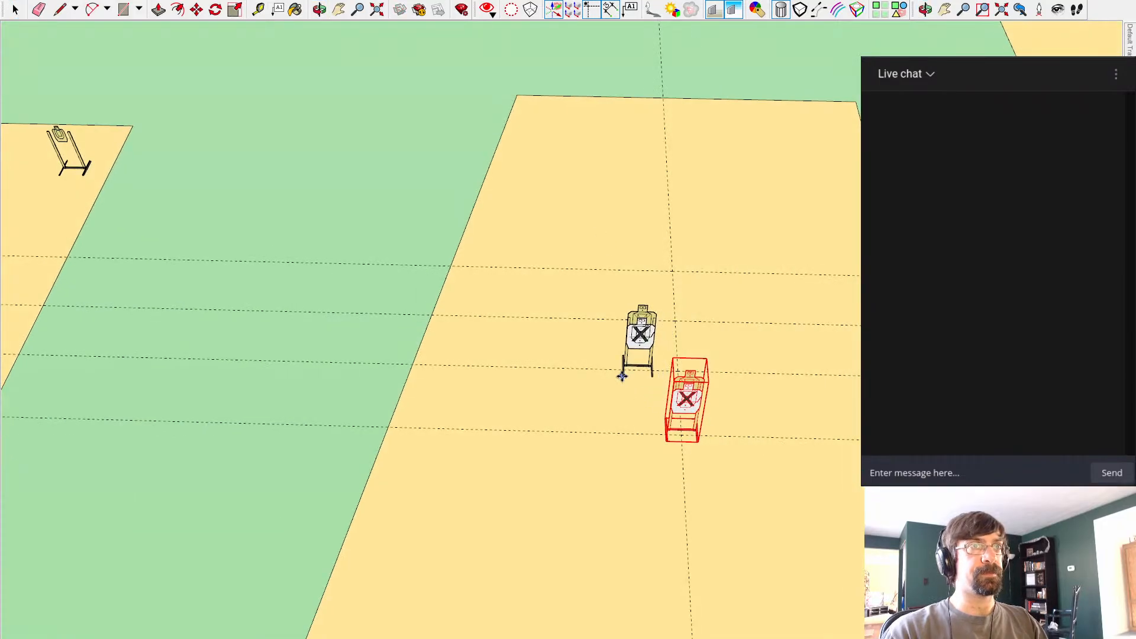
click(617, 379)
key(ctrl+v)
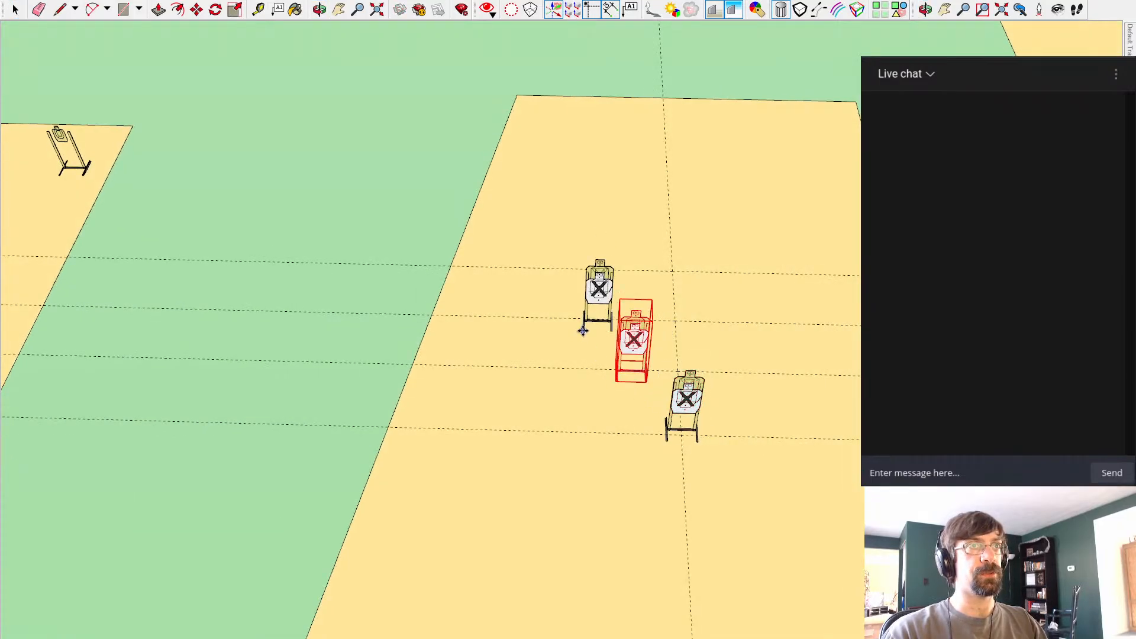
click(582, 329)
key(ctrl+v)
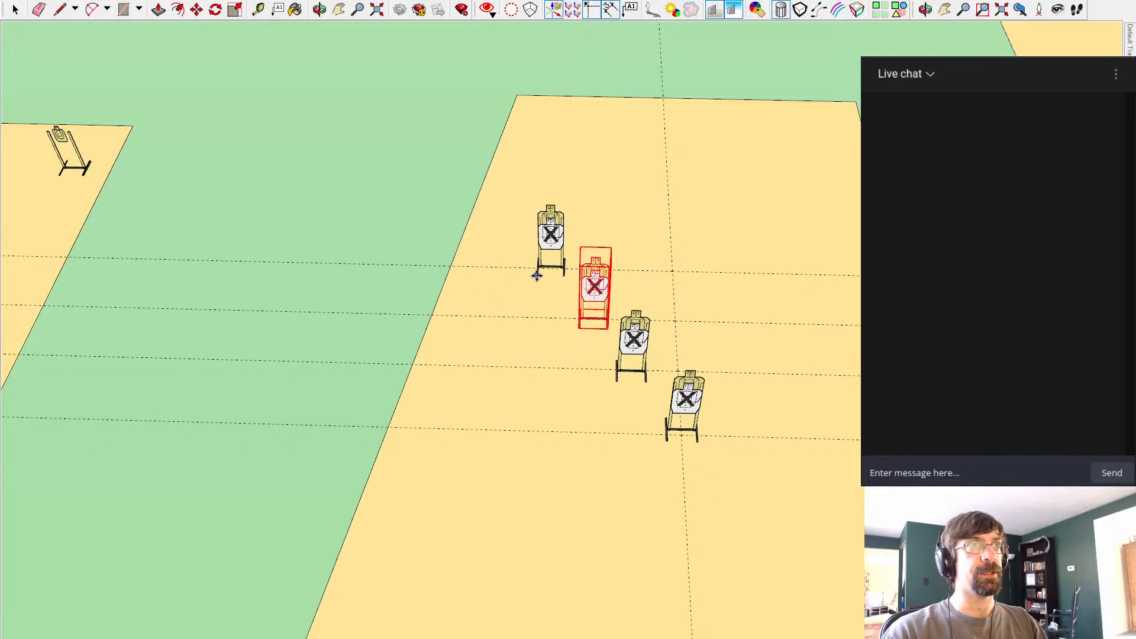
click(535, 275)
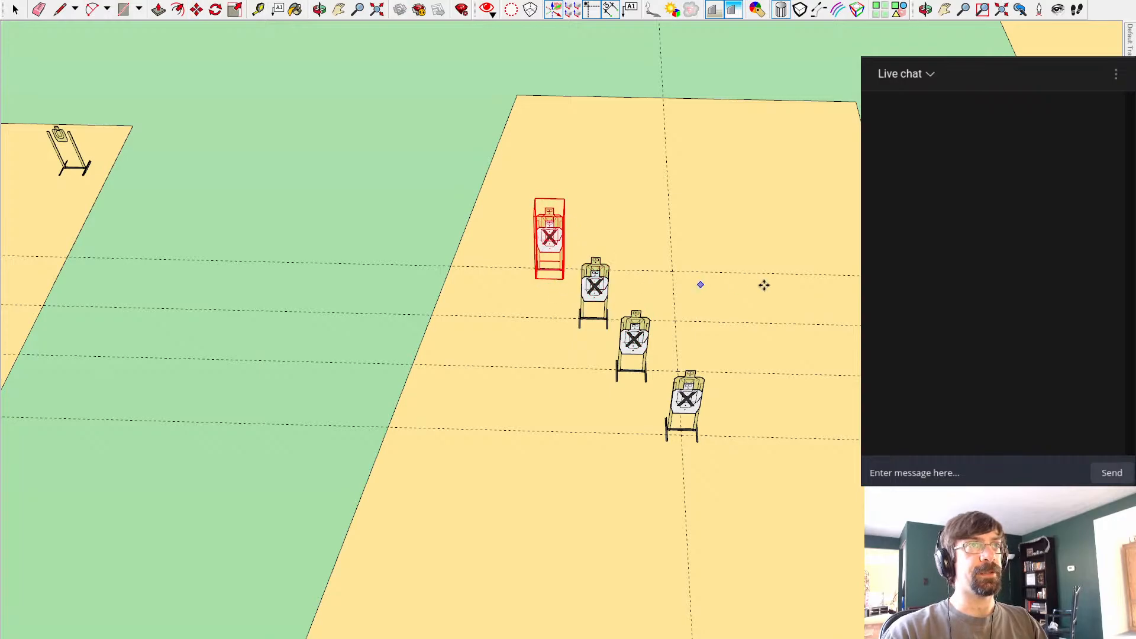
Step: Paste three no-shoot targets on the same farther guides to form the mirrored right leg of the V
key(ctrl+v)
middle_drag(836, 384, 691, 381)
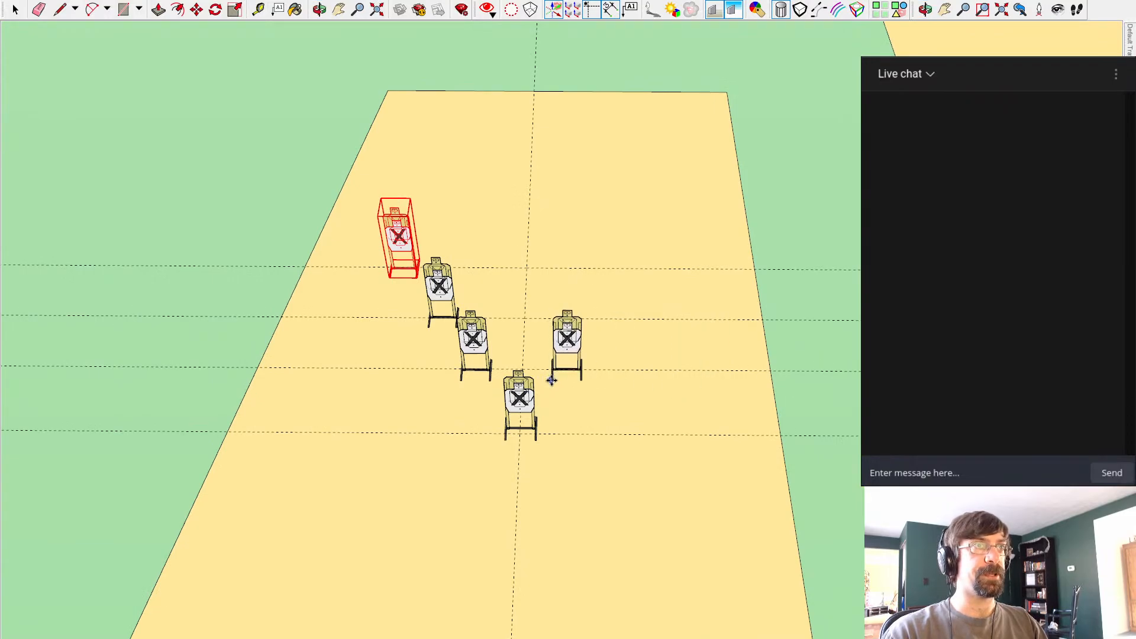
click(551, 379)
key(ctrl+v)
click(628, 284)
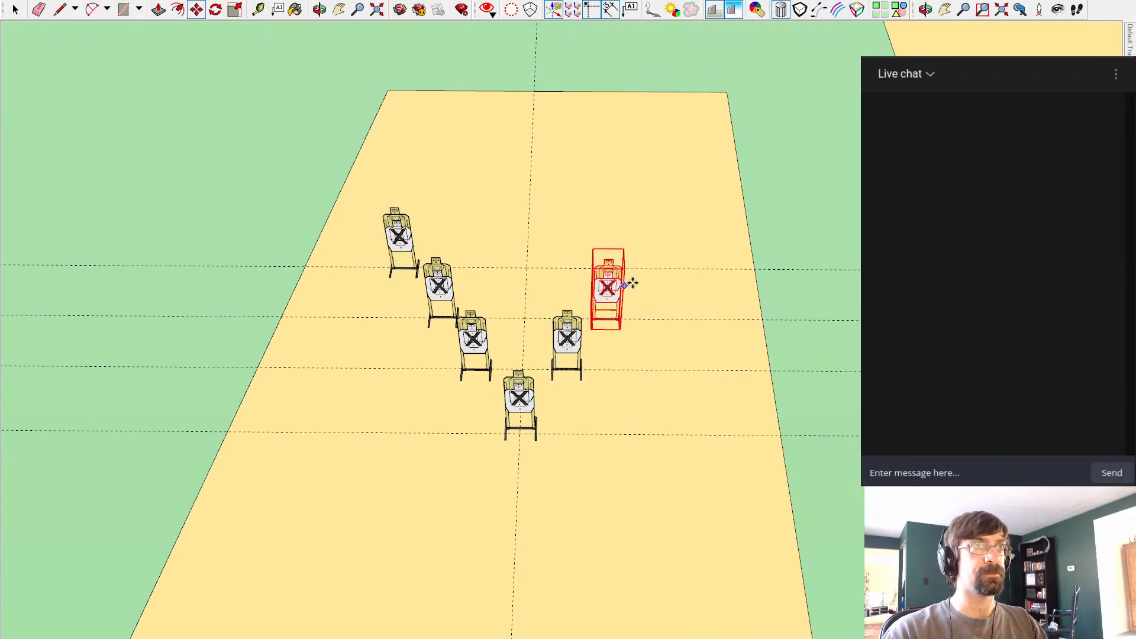
key(ctrl+v)
click(641, 278)
middle_drag(738, 308, 738, 260)
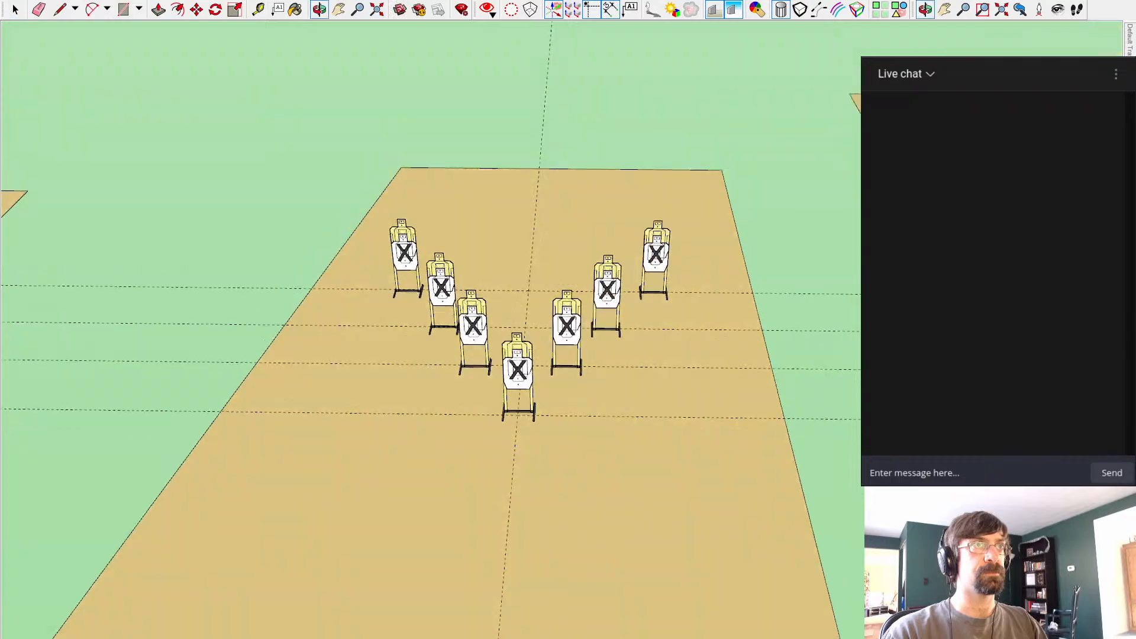
middle_drag(577, 551, 590, 395)
Step: Look over the neighbouring bays and the stored target and prop collections around the 03-04 3-V bay
scroll(597, 395, down, 6)
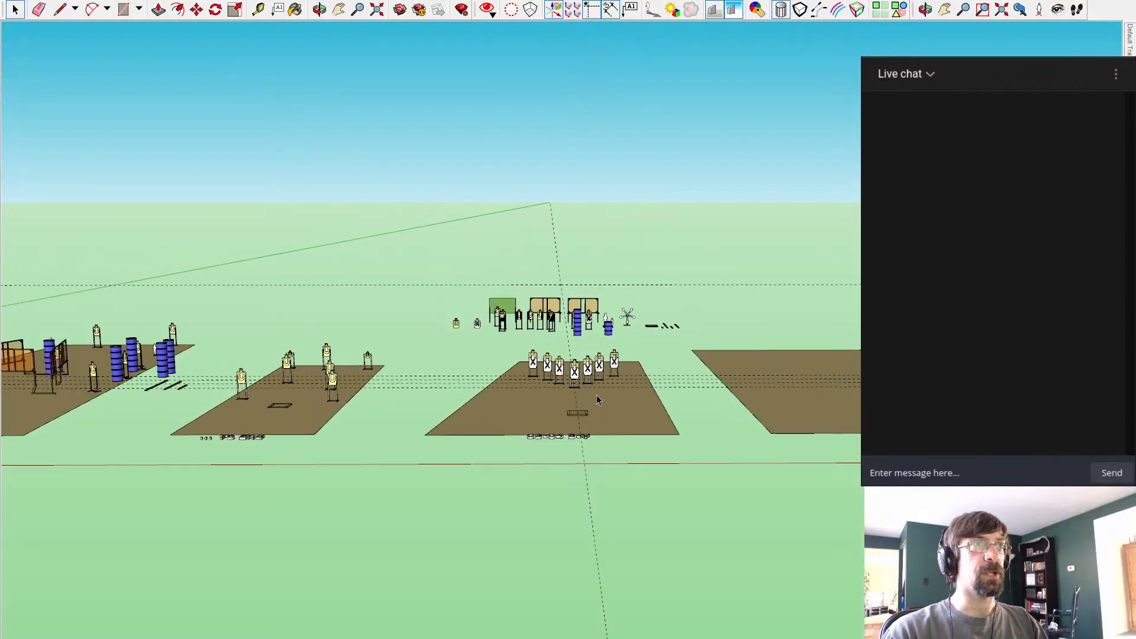
shift+middle_drag(827, 242, 421, 391)
scroll(905, 388, down, 4)
shift+middle_drag(959, 367, 888, 568)
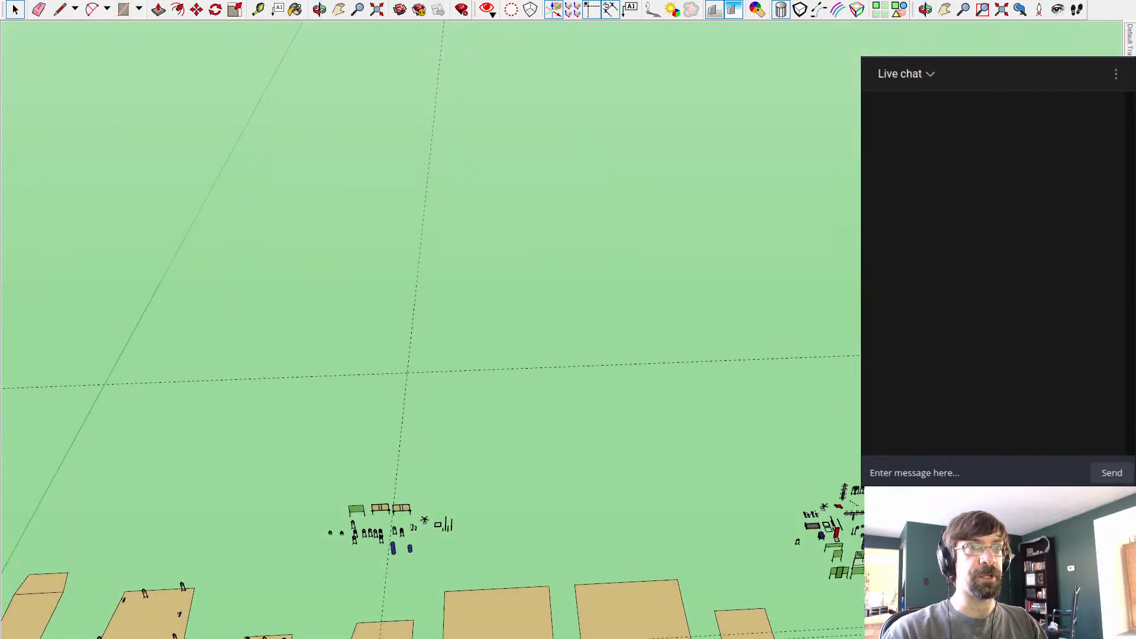
scroll(606, 479, up, 5)
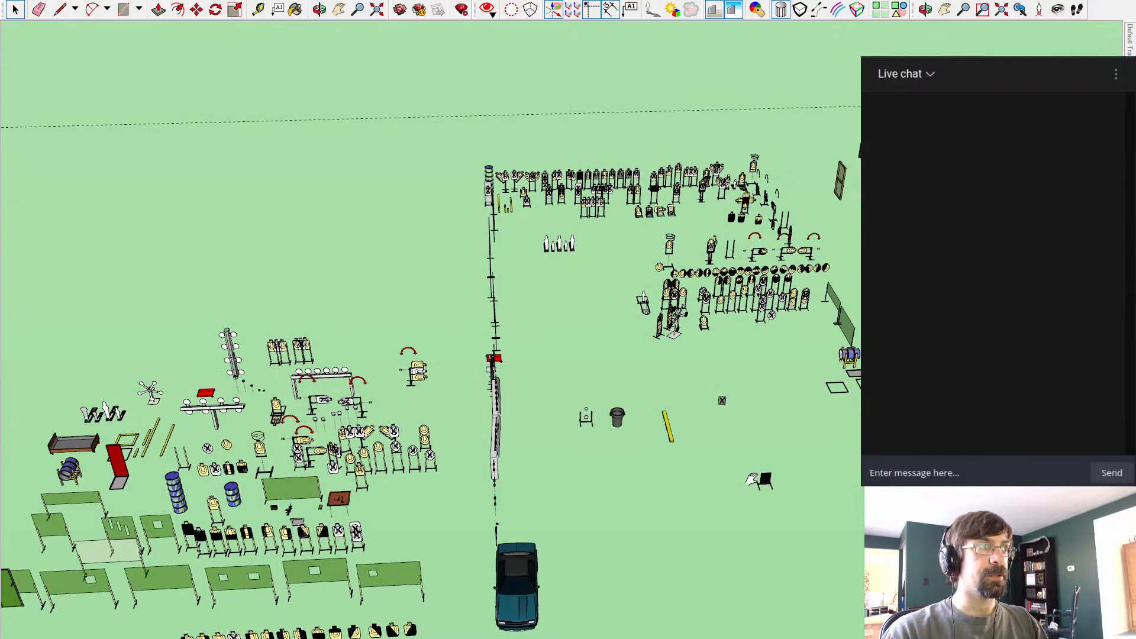
shift+middle_drag(751, 481, 746, 478)
shift+middle_drag(41, 385, 747, 208)
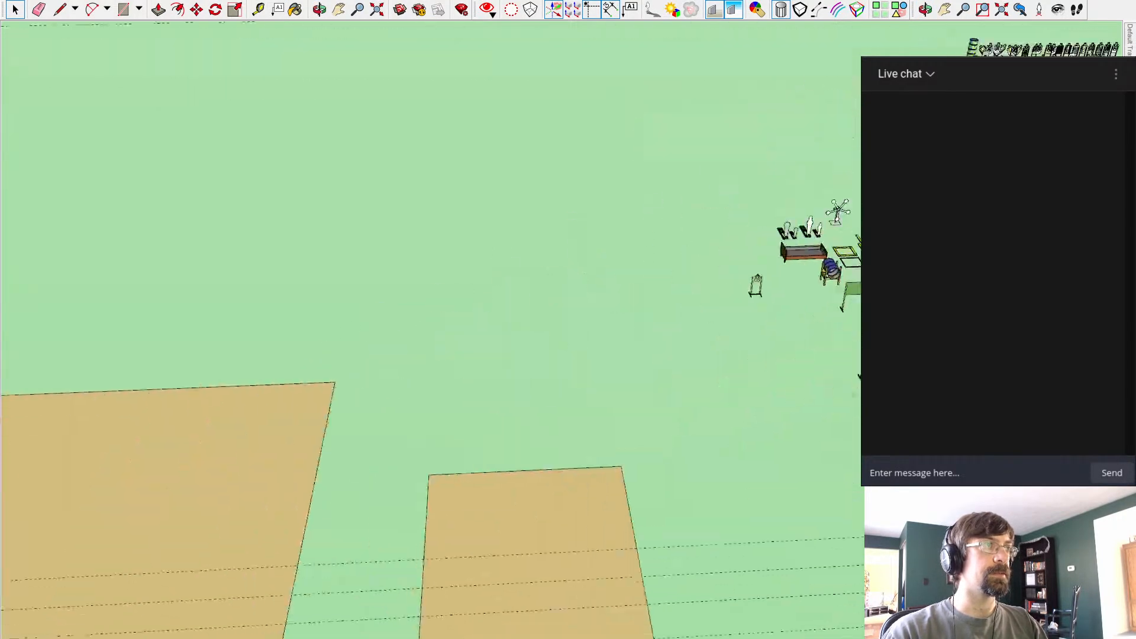
shift+middle_drag(260, 574, 810, 379)
scroll(811, 378, down, 3)
scroll(371, 453, down, 2)
scroll(481, 513, up, 8)
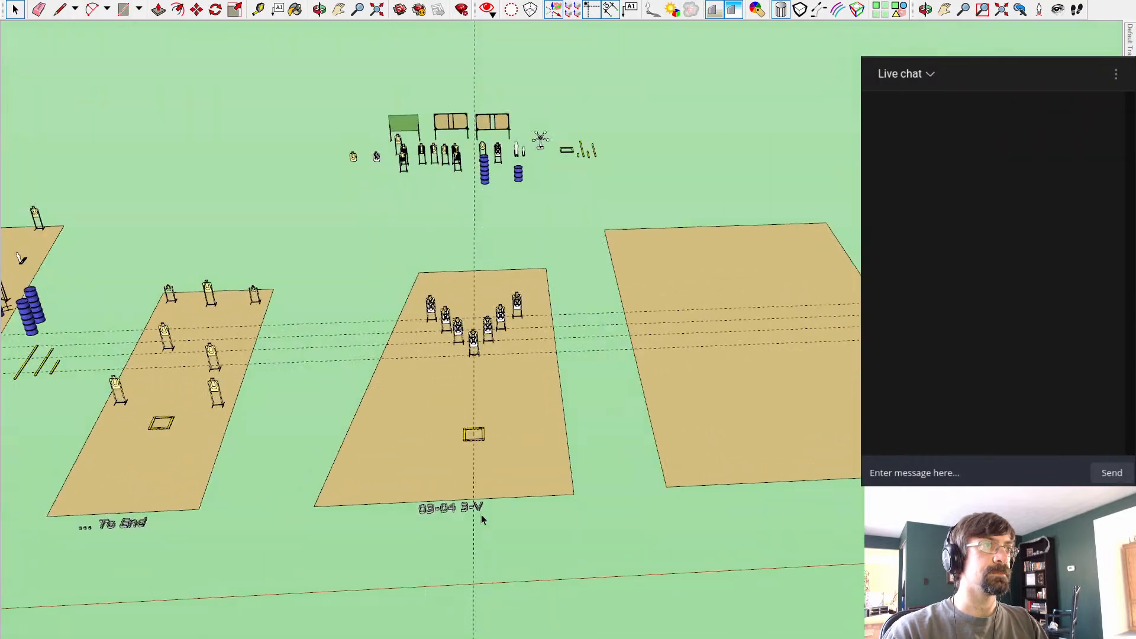
Step: Put the red and grey prop in the shooting box on the lengthwise guide and delete the yellow shooting box
drag(419, 262, 425, 223)
key(space)
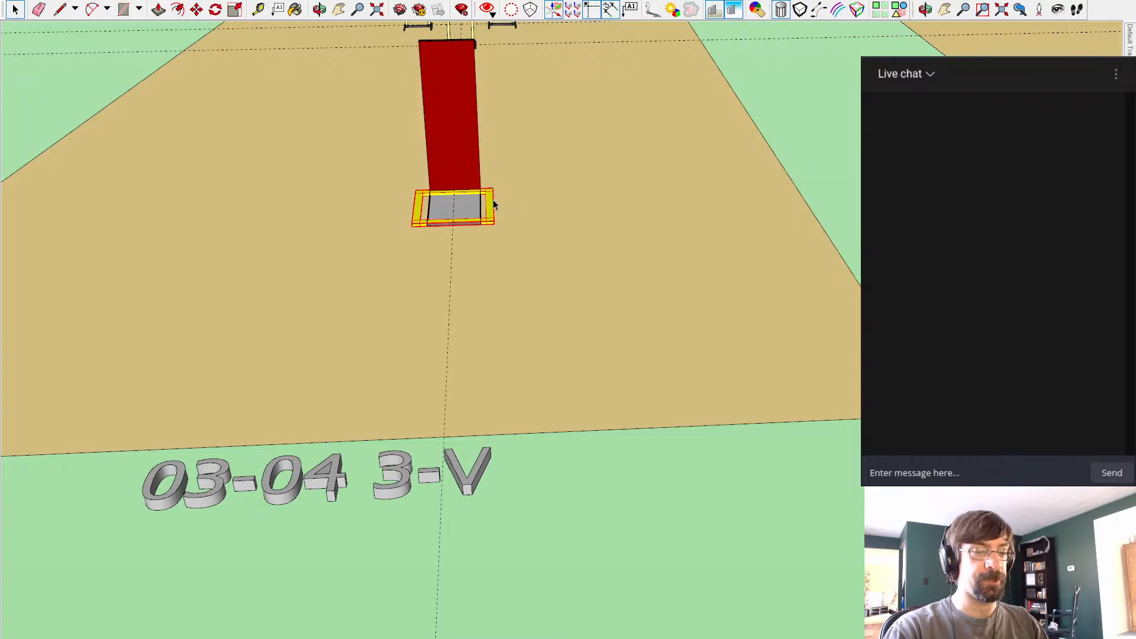
key(Delete)
Step: Delete the crosswise and lengthwise guide lines and review the V target layout from above
scroll(489, 198, down, 4)
shift+middle_drag(526, 213, 554, 478)
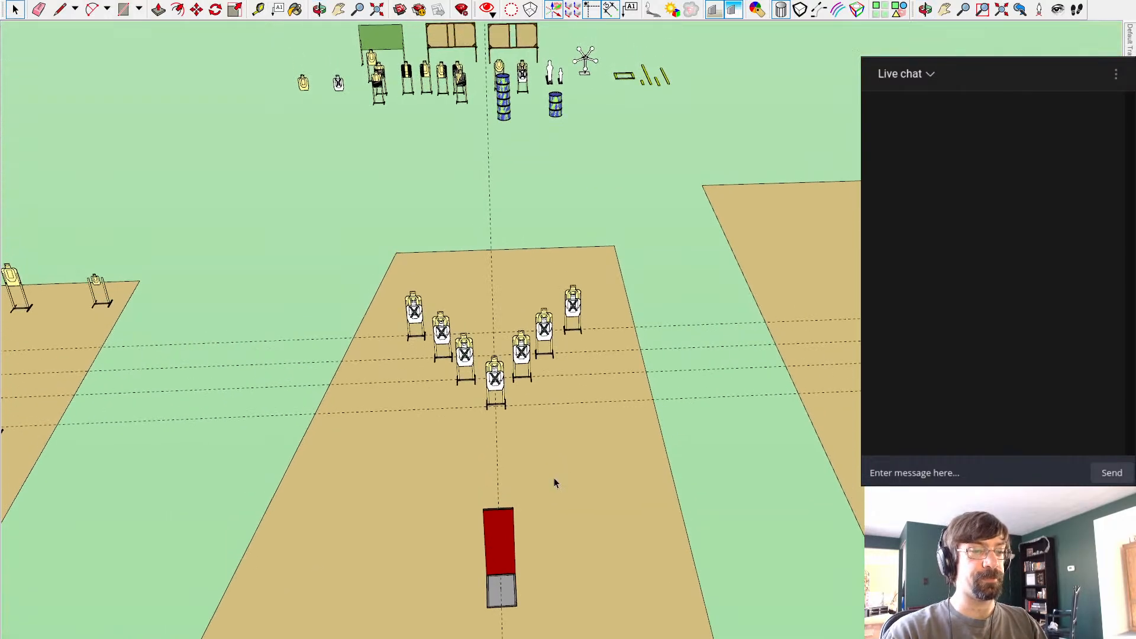
scroll(555, 480, up, 2)
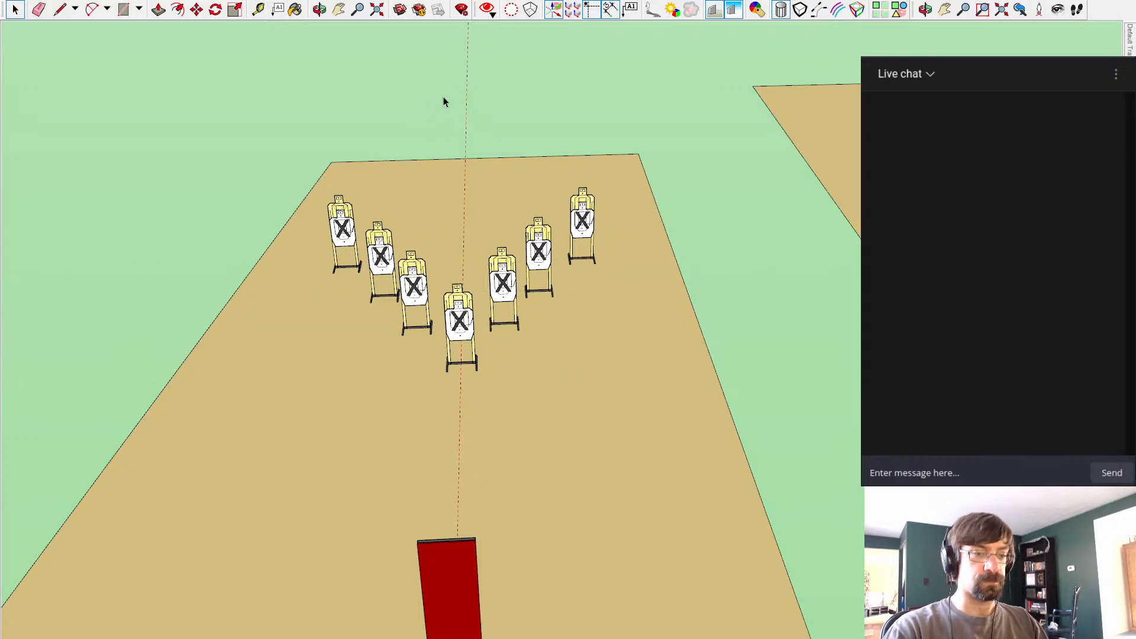
scroll(530, 306, down, 10)
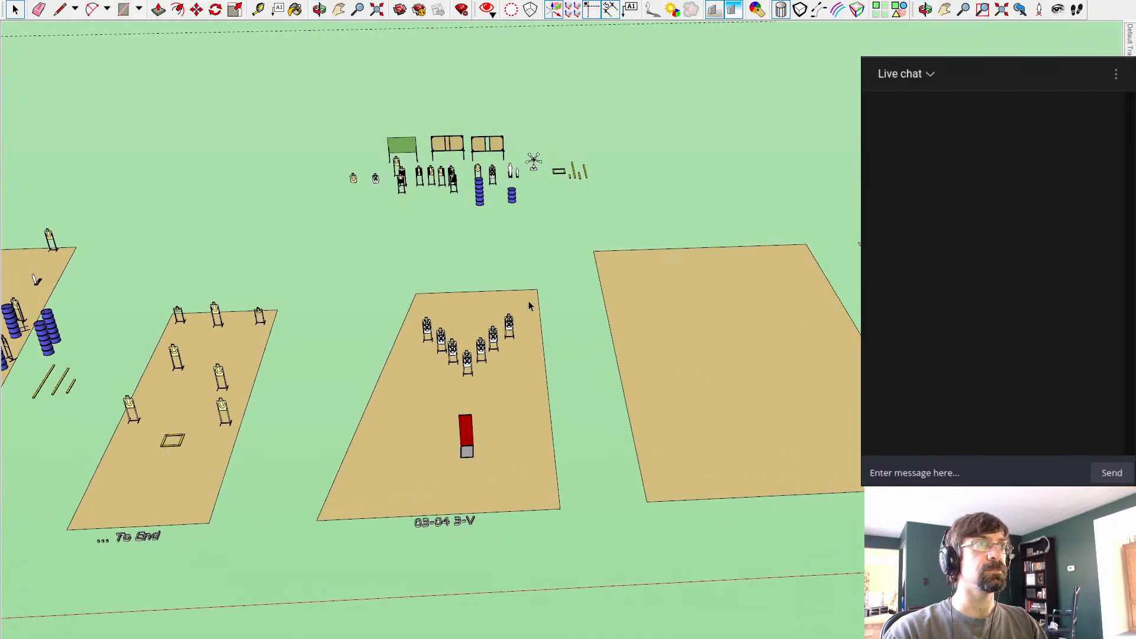
middle_drag(529, 306, 512, 444)
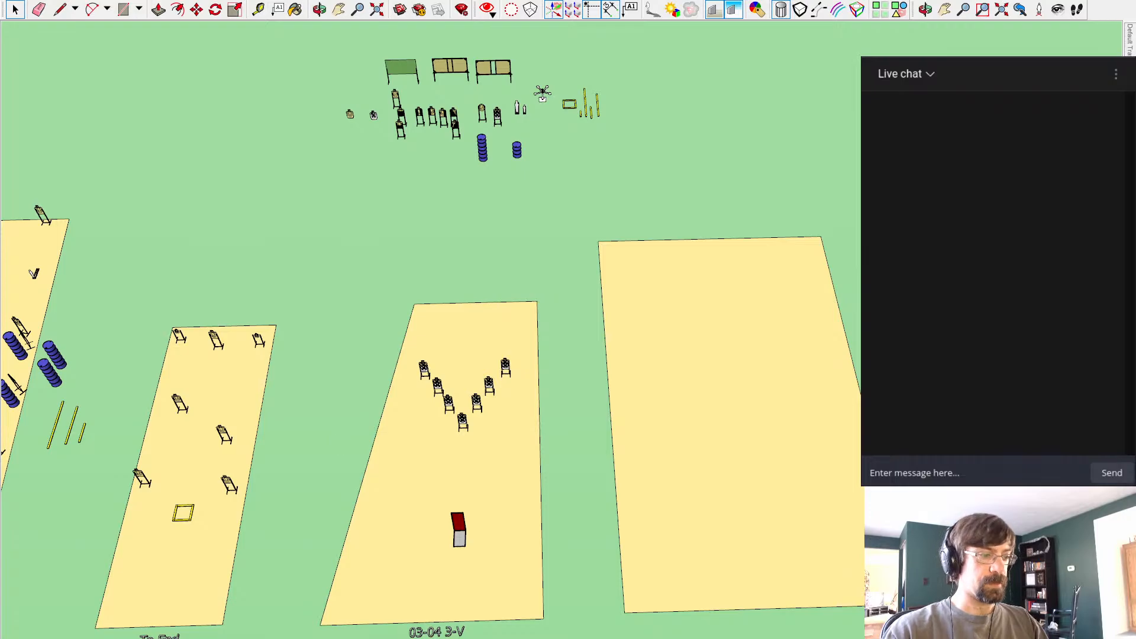
middle_drag(34, 274, 1084, 25)
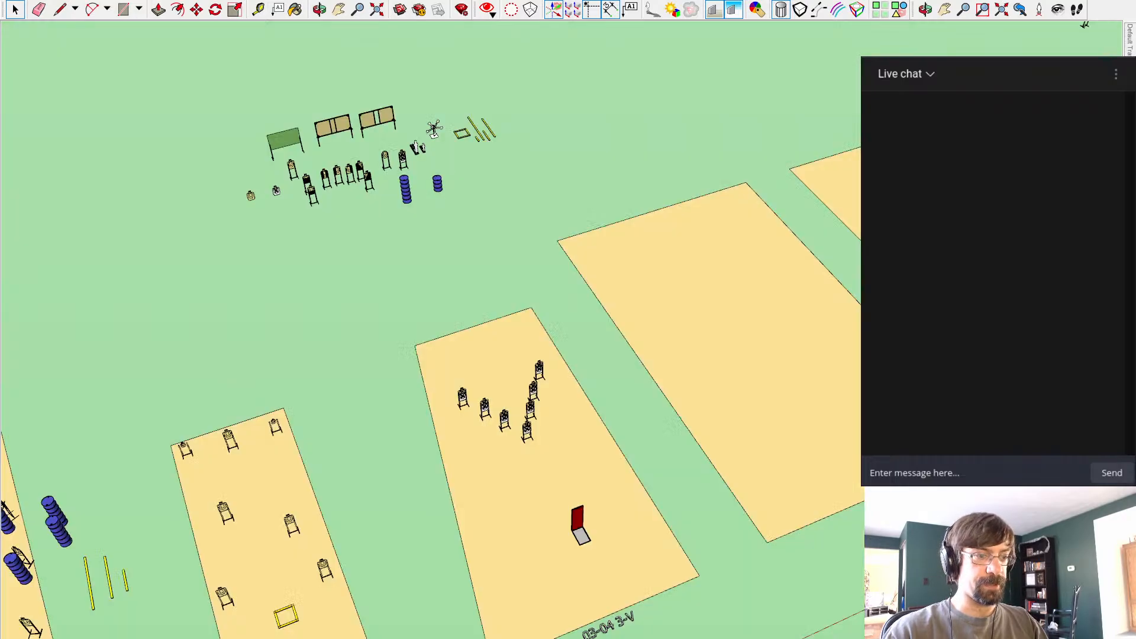
Step: Switch to the match spreadsheet in LibreOffice Calc and name the Bay 4 stage 03-04 3V
key(alt+Tab)
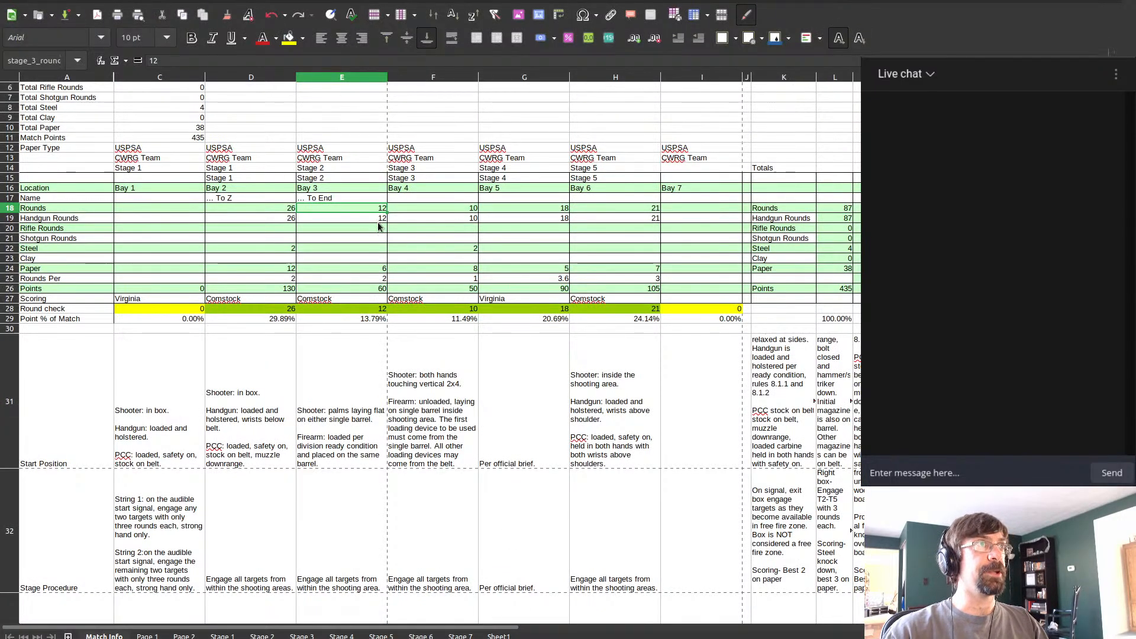
click(442, 200)
text(04)
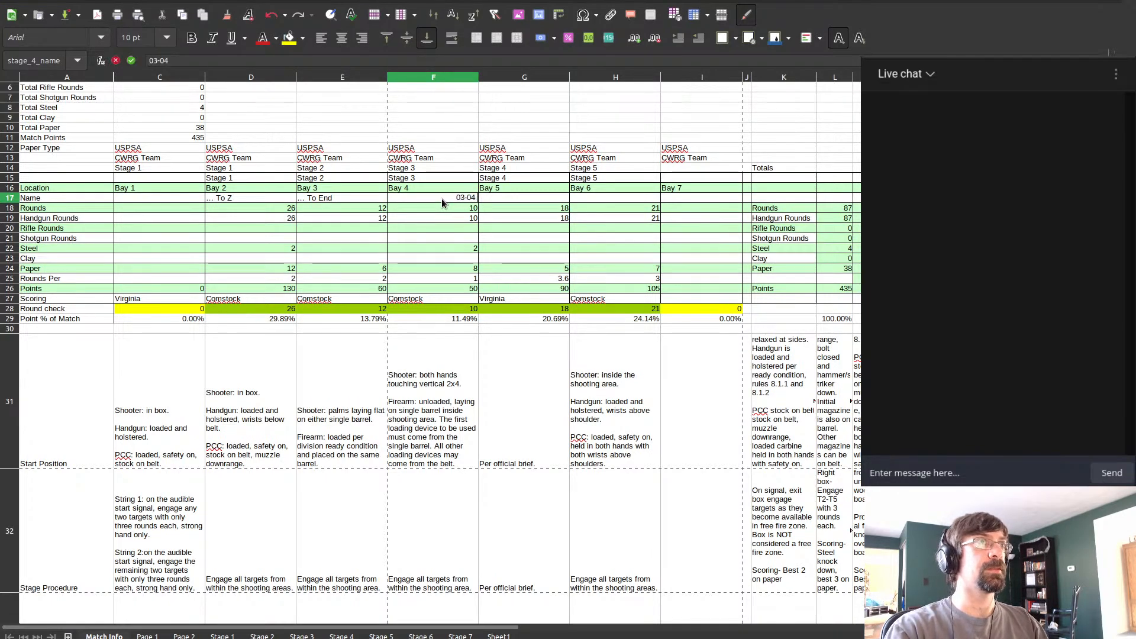
text( 3V)
Step: Replace the Bay 4 start position and stage procedure texts with "Per official brief"
click(432, 389)
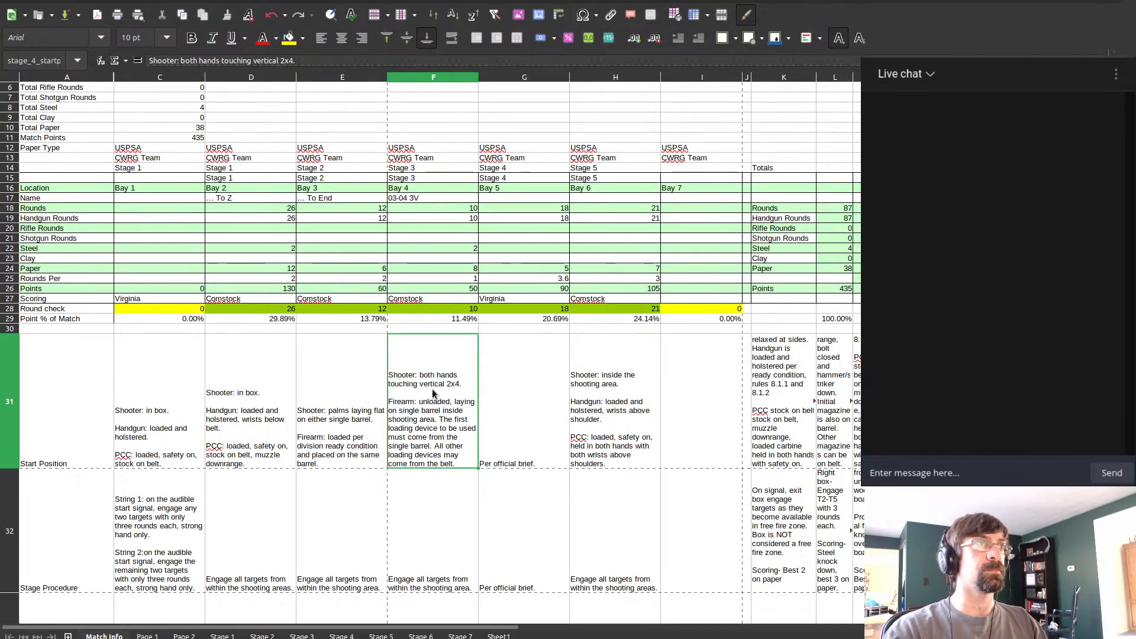
text(Per official brief)
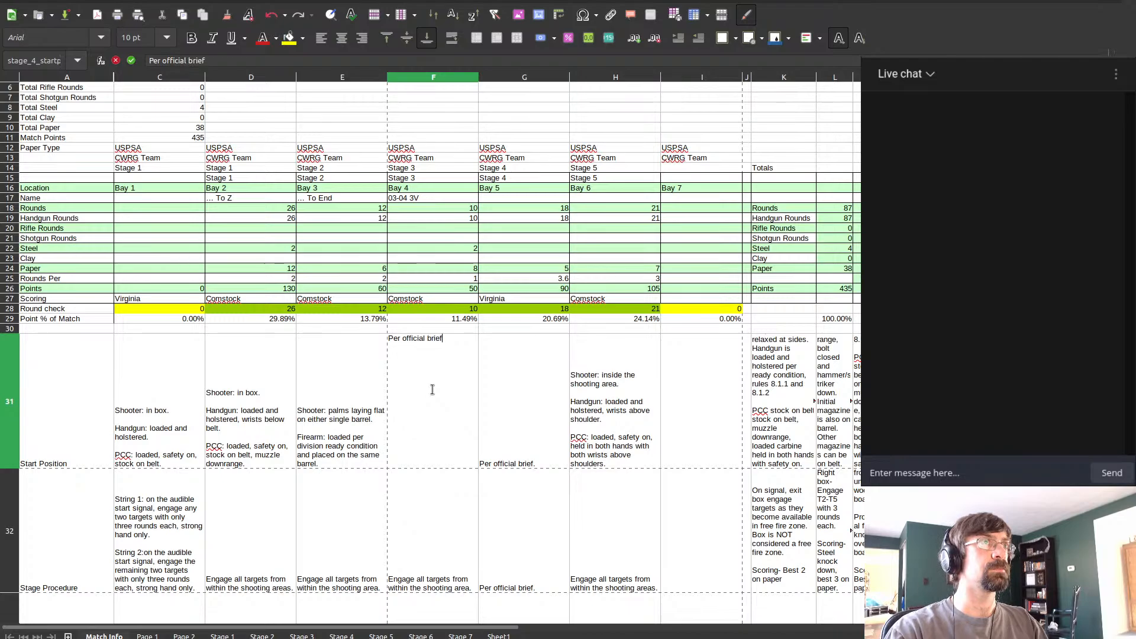
key(Return)
key(Up)
key(Left)
key(Right)
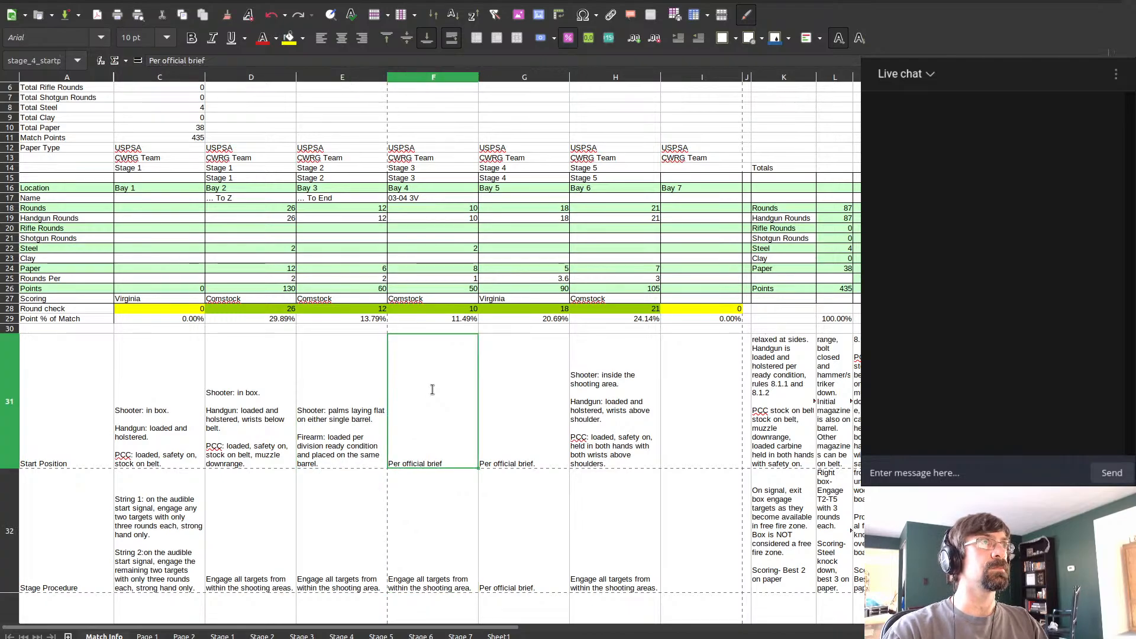
key(Down)
text(Per official brief)
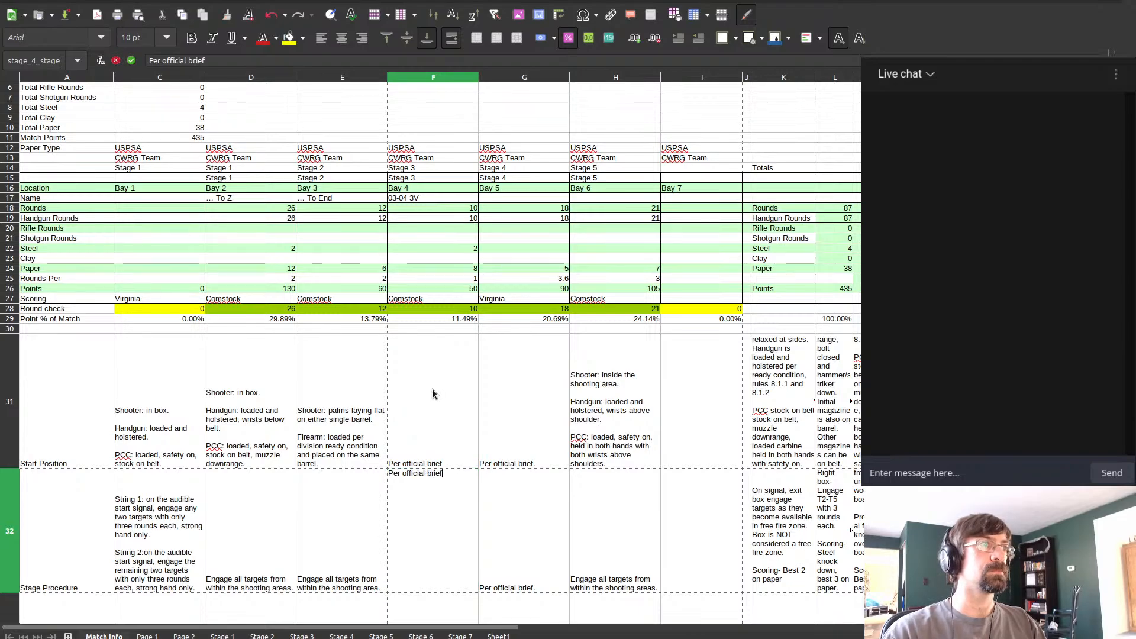
click(432, 388)
Step: Check the individual stage sheets, including the one for 03-04 3V, and return to the Match Info sheet
click(223, 637)
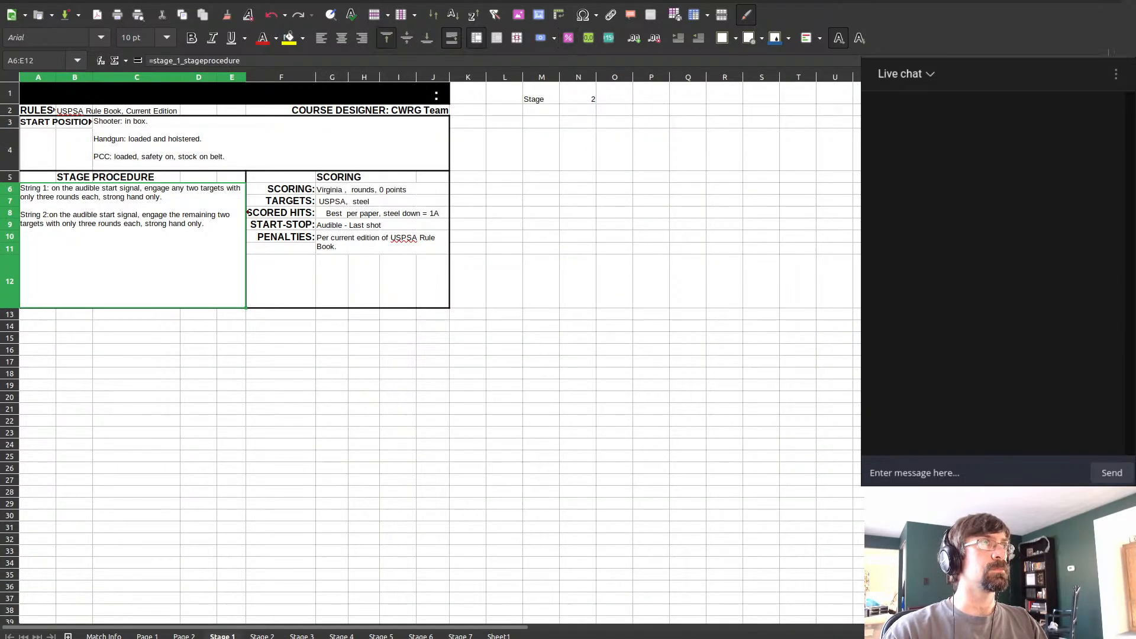
key(ctrl+Page_Down)
key(ctrl+Page_Down)
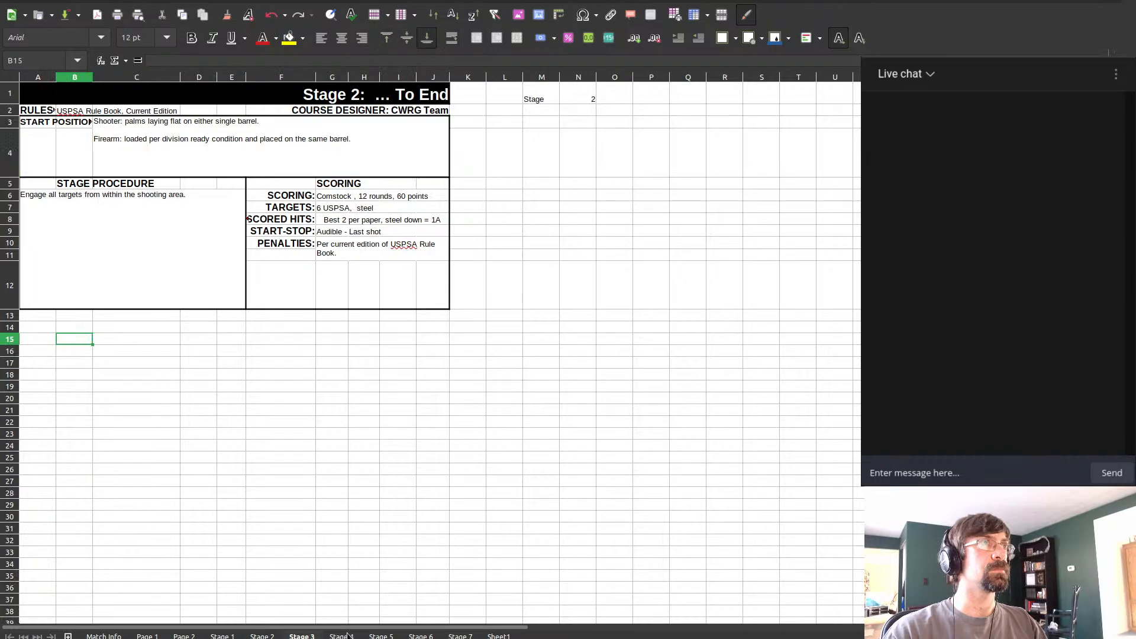
click(342, 636)
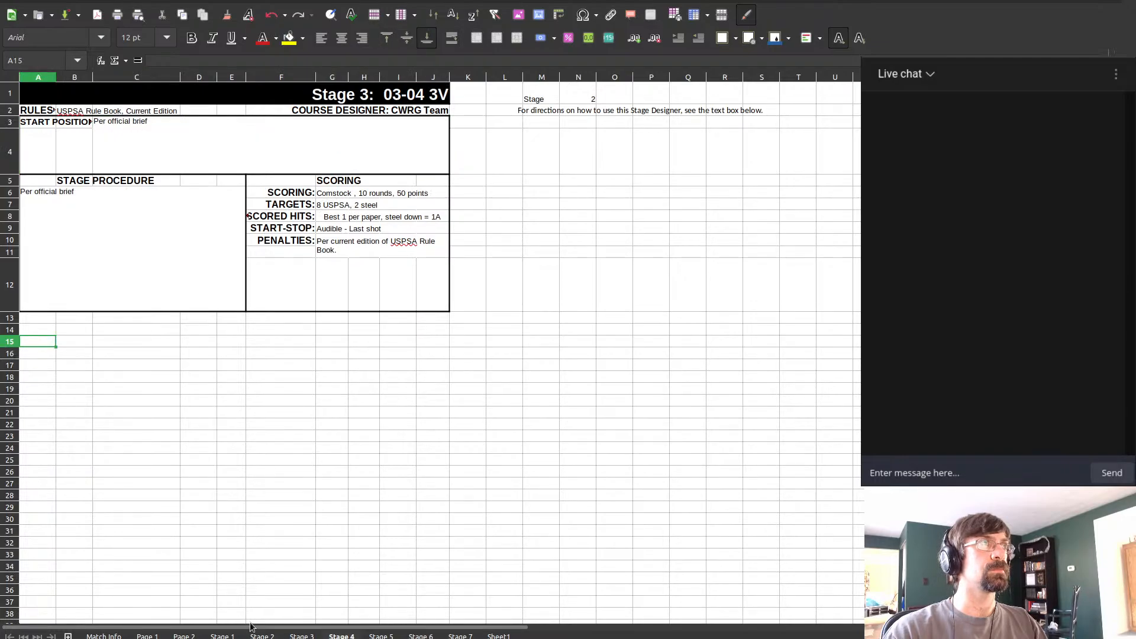
click(223, 636)
click(104, 636)
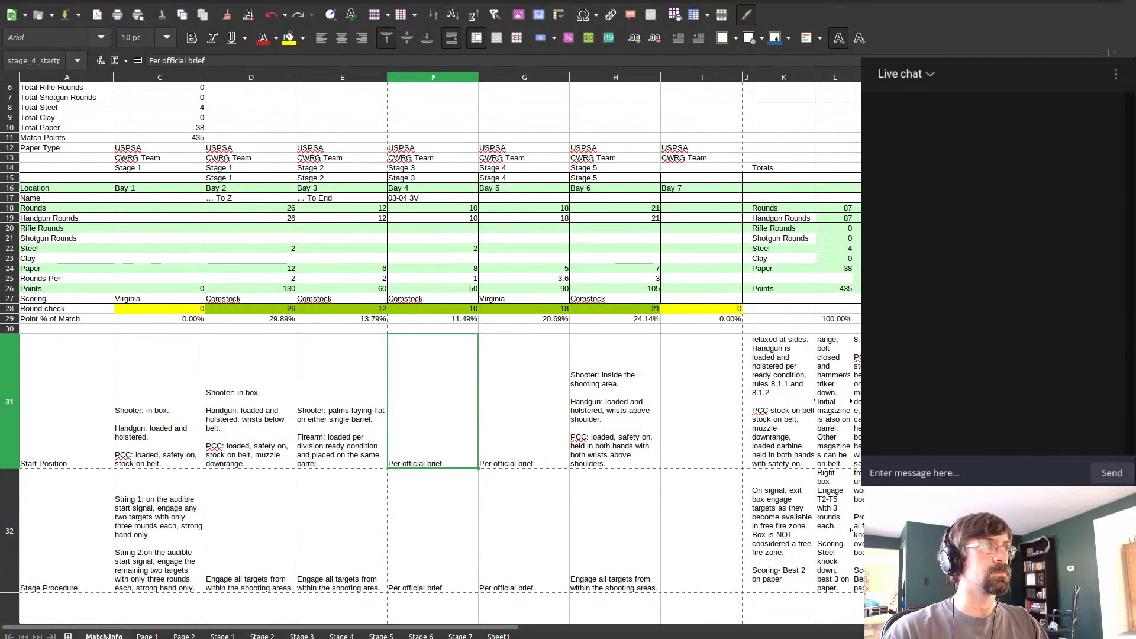
Step: Set the round count of the Bay 4 stage to 14
click(487, 352)
click(459, 211)
text(14)
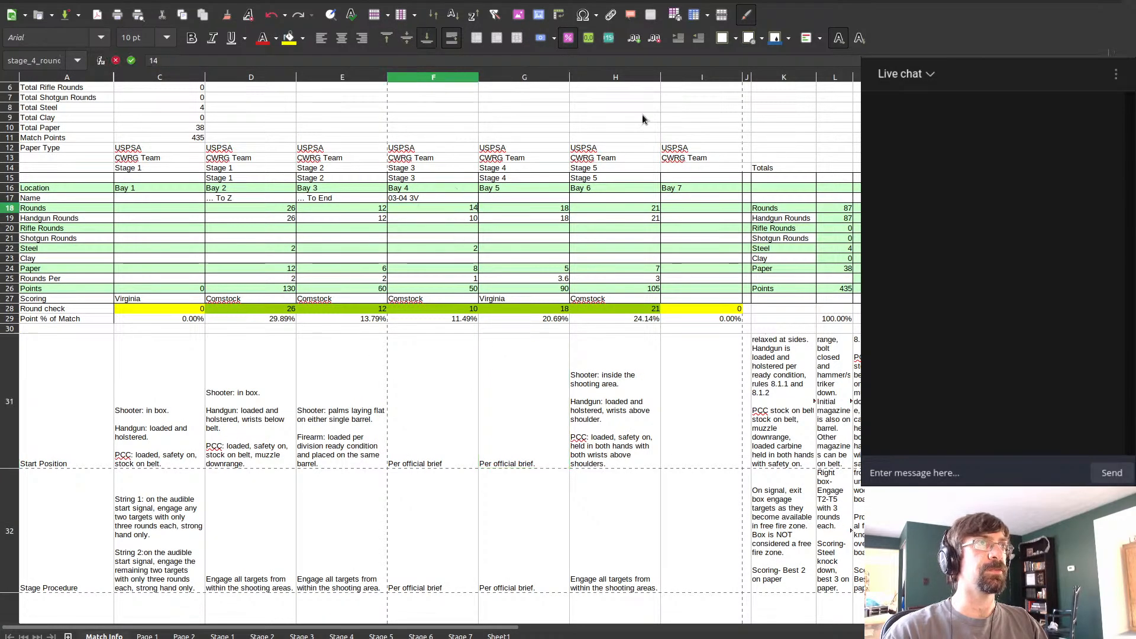
key(Return)
Step: Clear the steel target count of the Bay 4 stage
key(Down)
key(Down)
key(Down)
text(0)
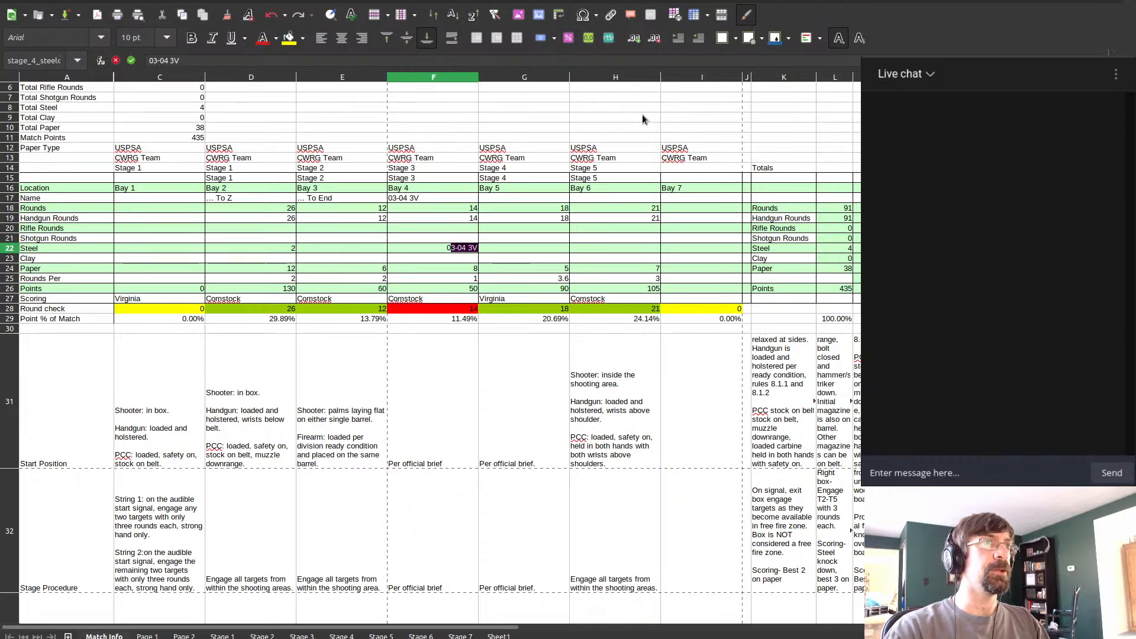
key(Return)
key(Up)
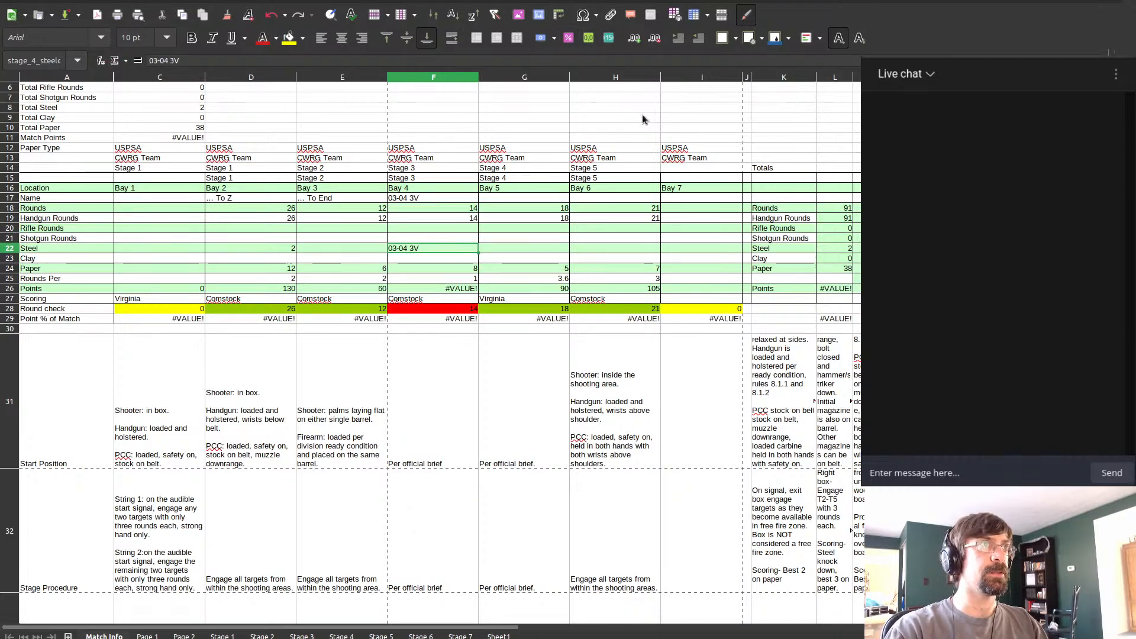
key(Delete)
Step: Set the Bay 4 stage to 7 paper targets with 2 rounds per target
key(Down)
key(Down)
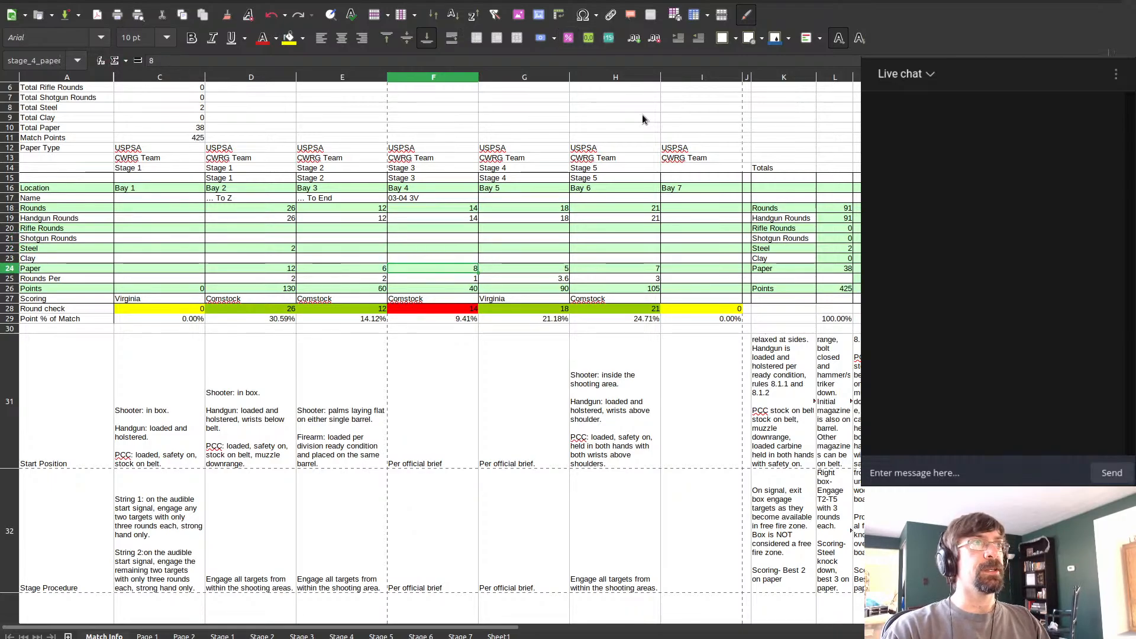
text(7)
key(Return)
text(2)
key(Tab)
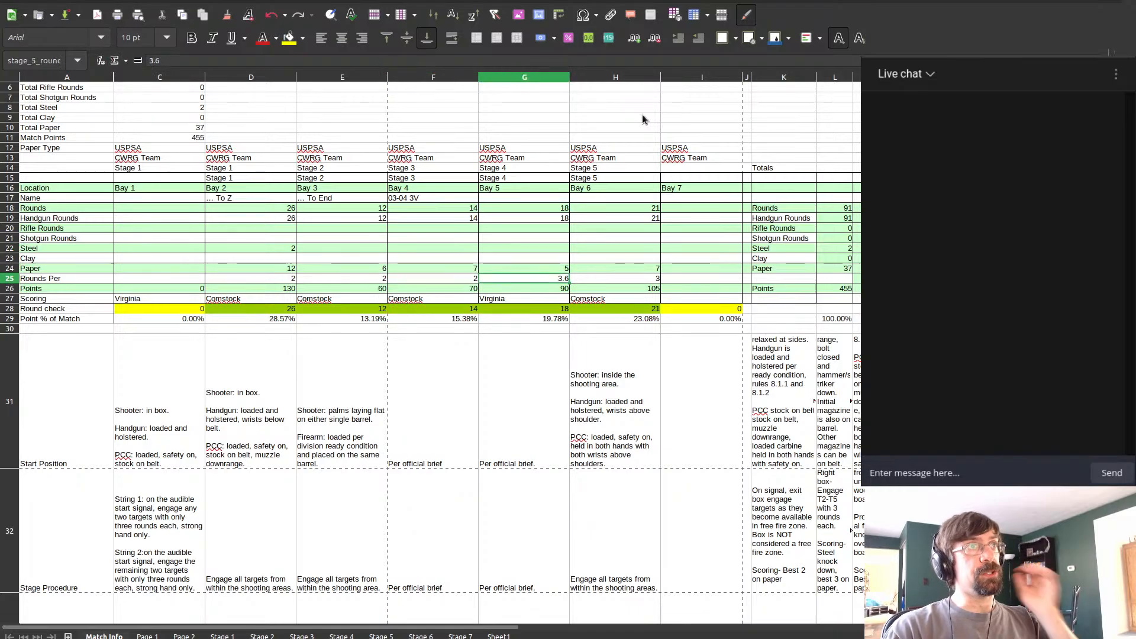
Step: Set both the rounds and the handgun rounds of the Bay 3 stage to 14
key(Left)
key(Left)
key(Up)
key(Up)
key(Up)
key(Up)
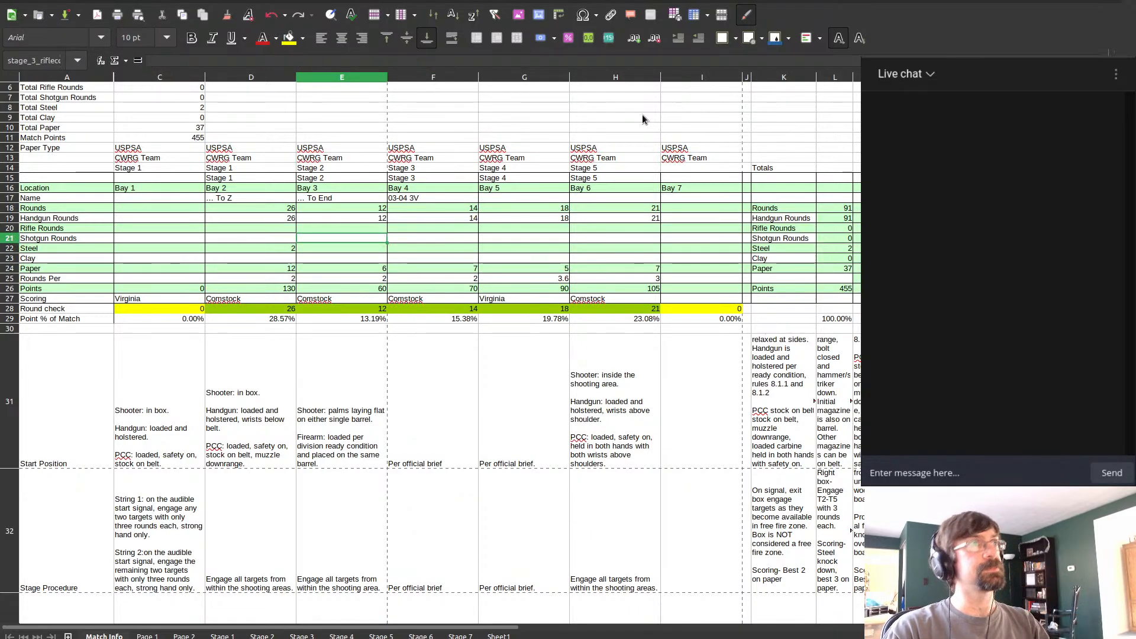
key(Up)
key(Up)
key(Up)
text(14)
key(Return)
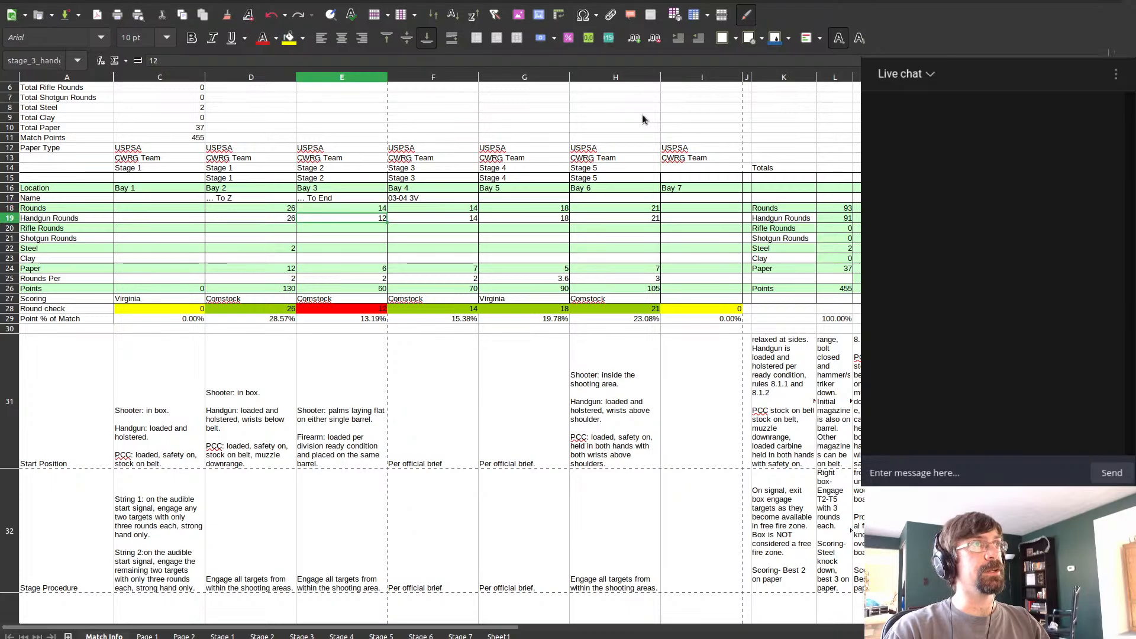
text(14)
key(Return)
Step: Set the paper target count of the Bay 3 stage to 7
key(Down)
key(Down)
key(Down)
key(Down)
text(7)
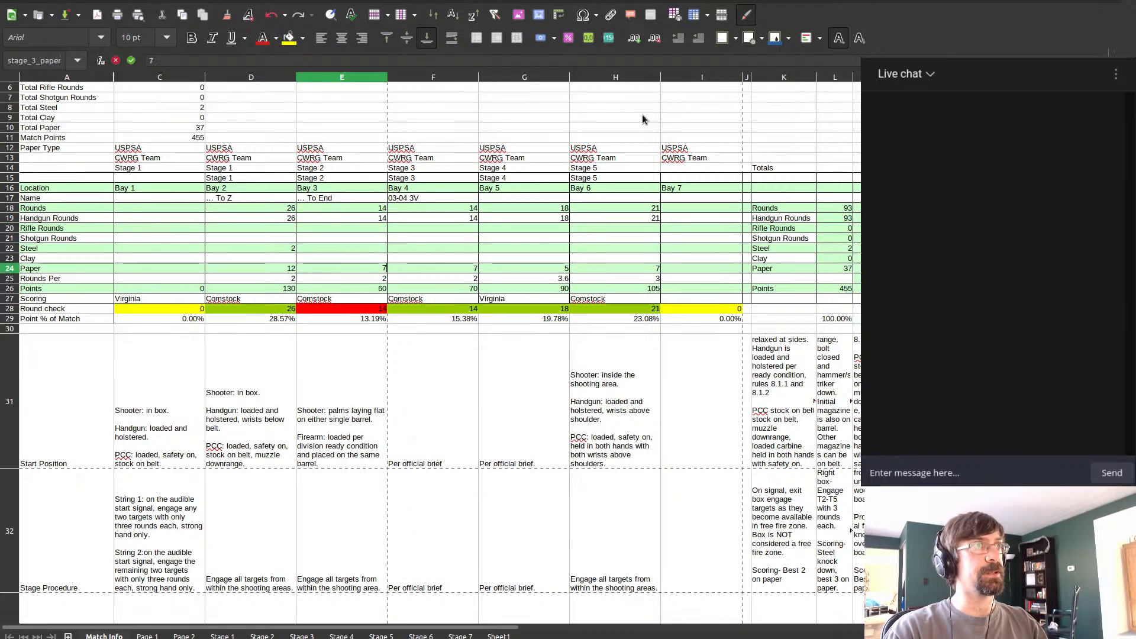
key(Right)
Step: Clear the Bay 5 and Bay 6 stage counts from Rounds through Rounds Per (G18:H25)
key(Right)
key(Right)
key(Right)
key(Left)
key(Left)
key(Left)
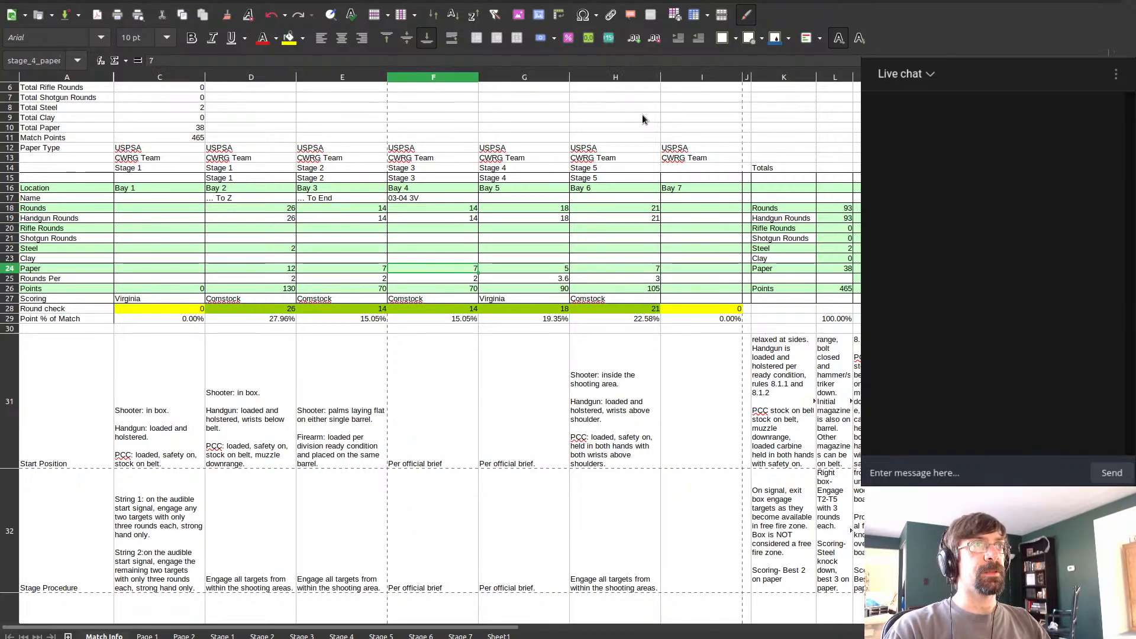
key(Up)
key(Right)
key(Right)
key(Up)
key(Up)
key(Up)
key(Left)
key(Up)
key(Up)
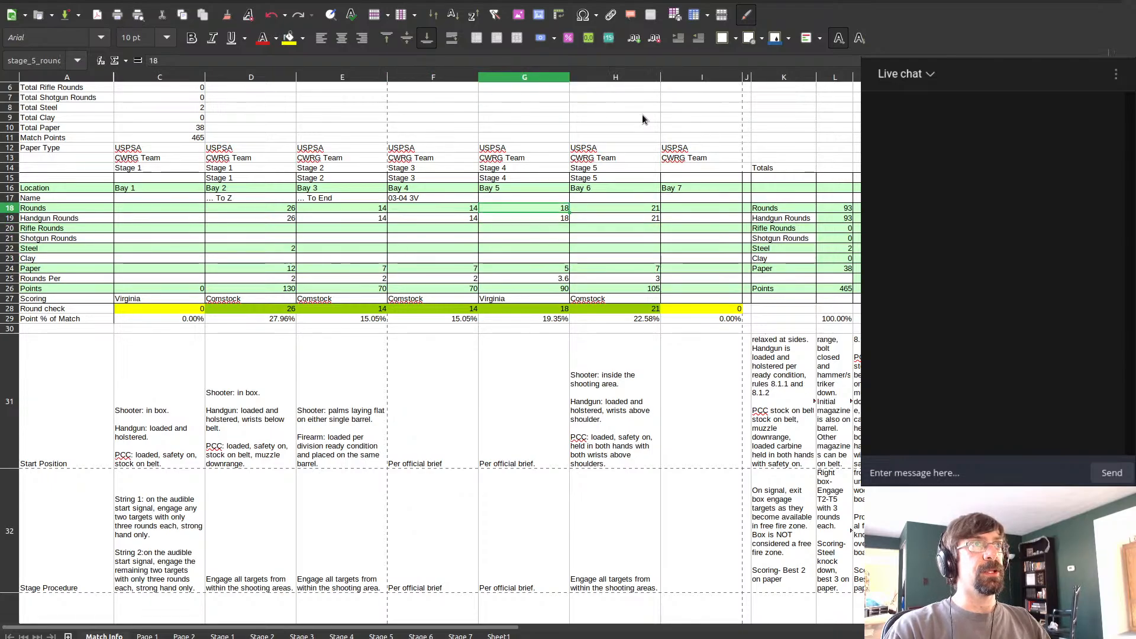
key(shift+Right)
key(shift+Down)
key(shift+Down)
key(shift+Down)
key(shift+Down)
key(shift+Down)
key(shift+Down)
key(shift+Down)
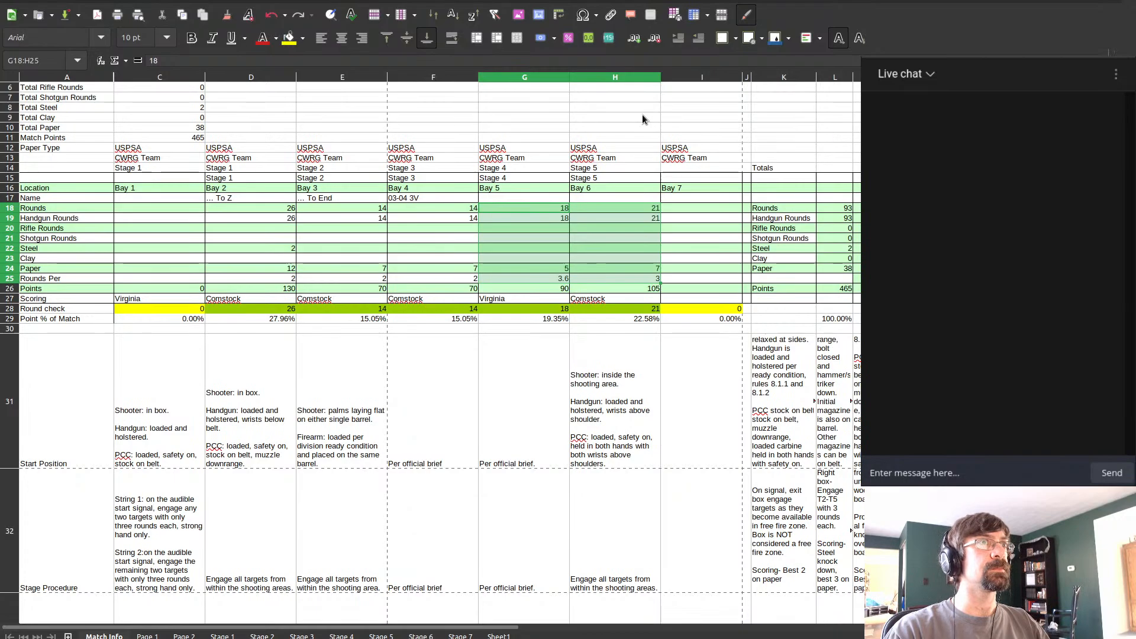
key(Delete)
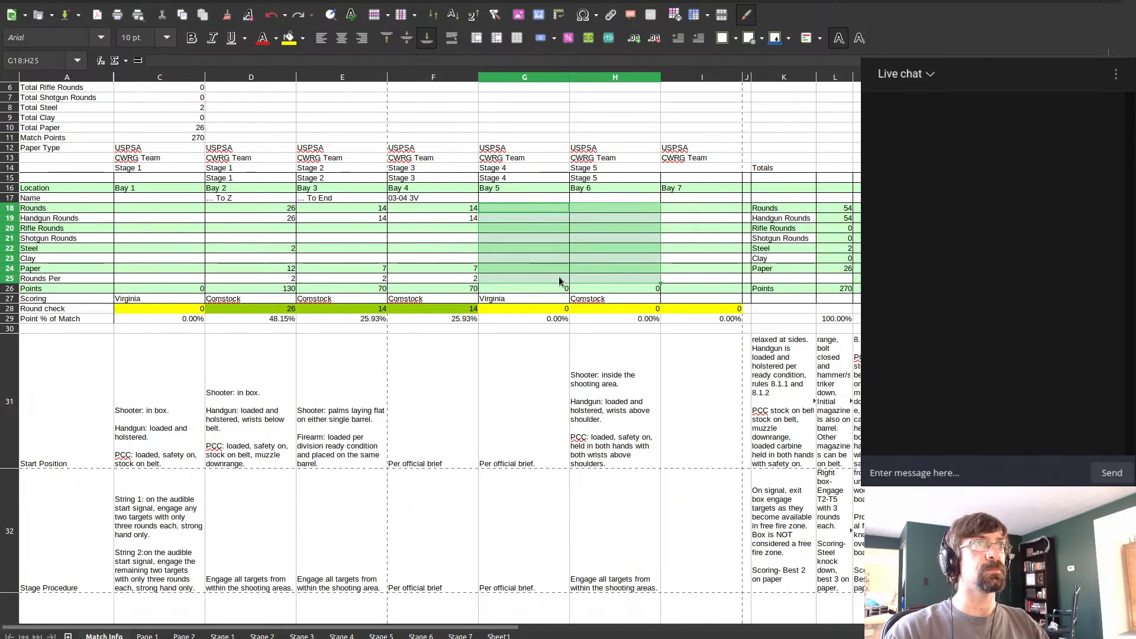
click(603, 279)
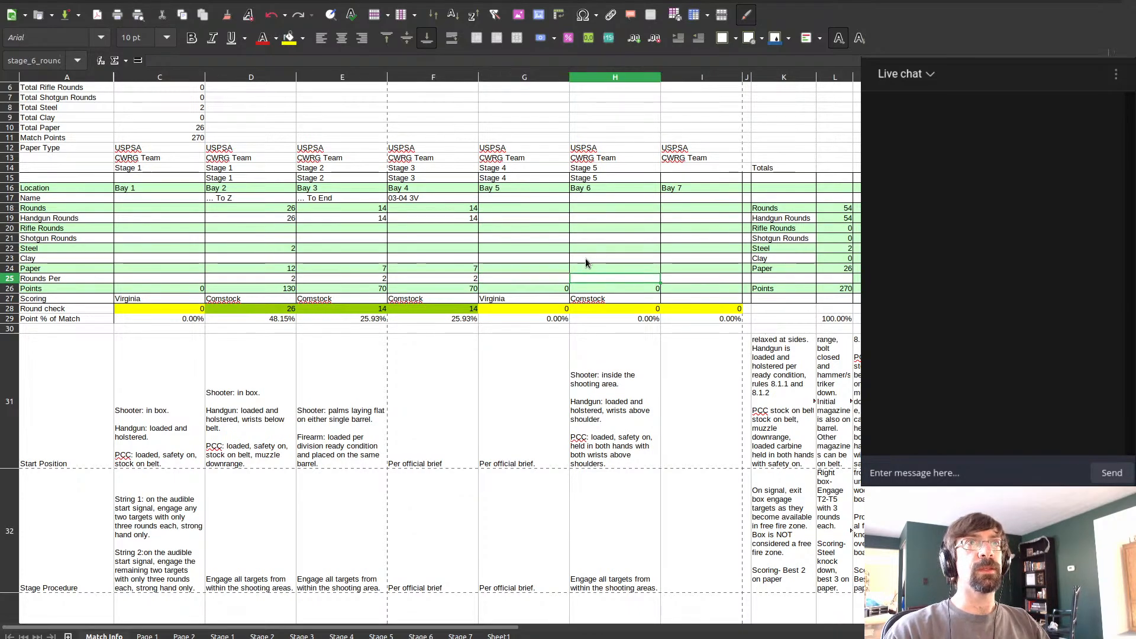
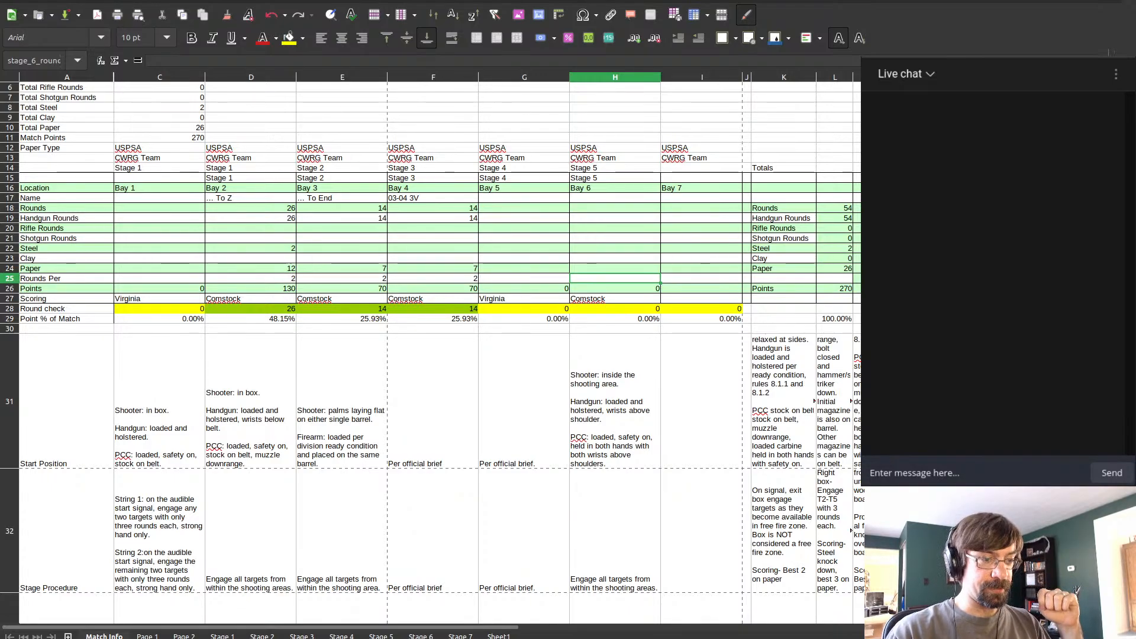
Step: Switch to the 3D range model and examine the Bay 3 stage from several angles to count its paper targets
key(alt+Tab)
mouse_move(571, 458)
middle_down()
mouse_move(353, 124)
mouse_move(347, 158)
mouse_move(404, 154)
middle_up()
scroll(405, 154, up, 2)
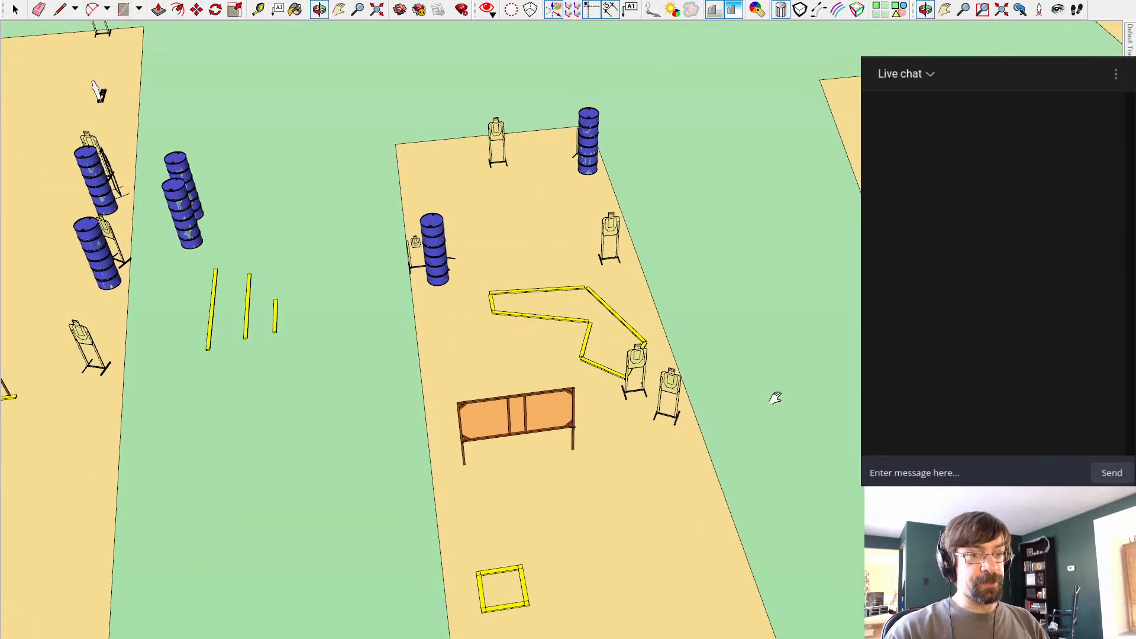
shift+middle_drag(775, 398, 696, 356)
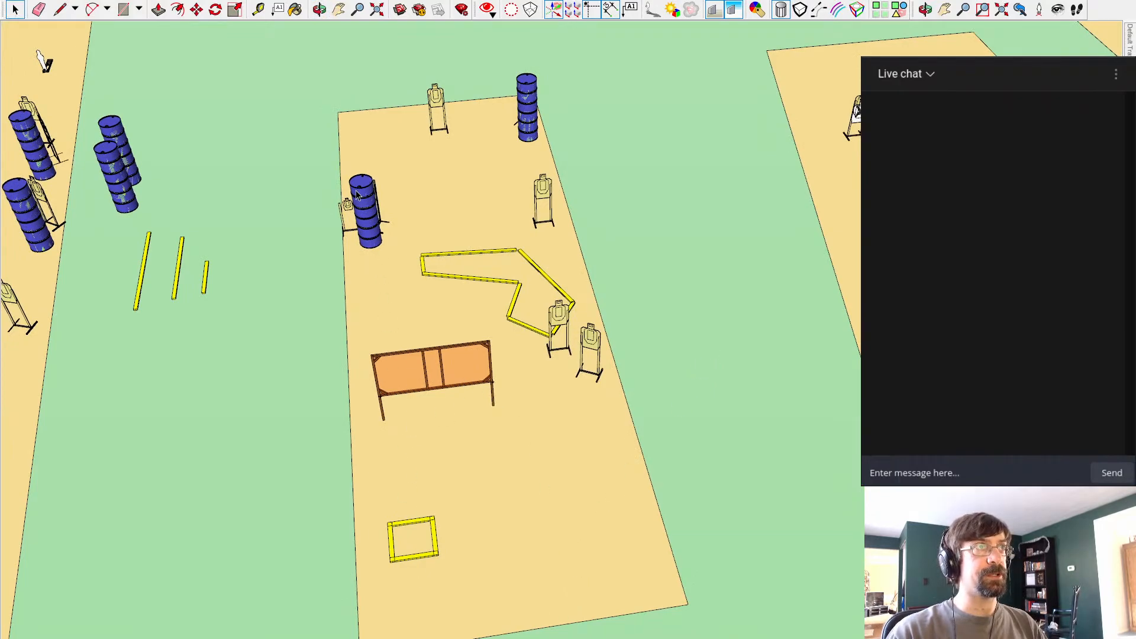
click(346, 220)
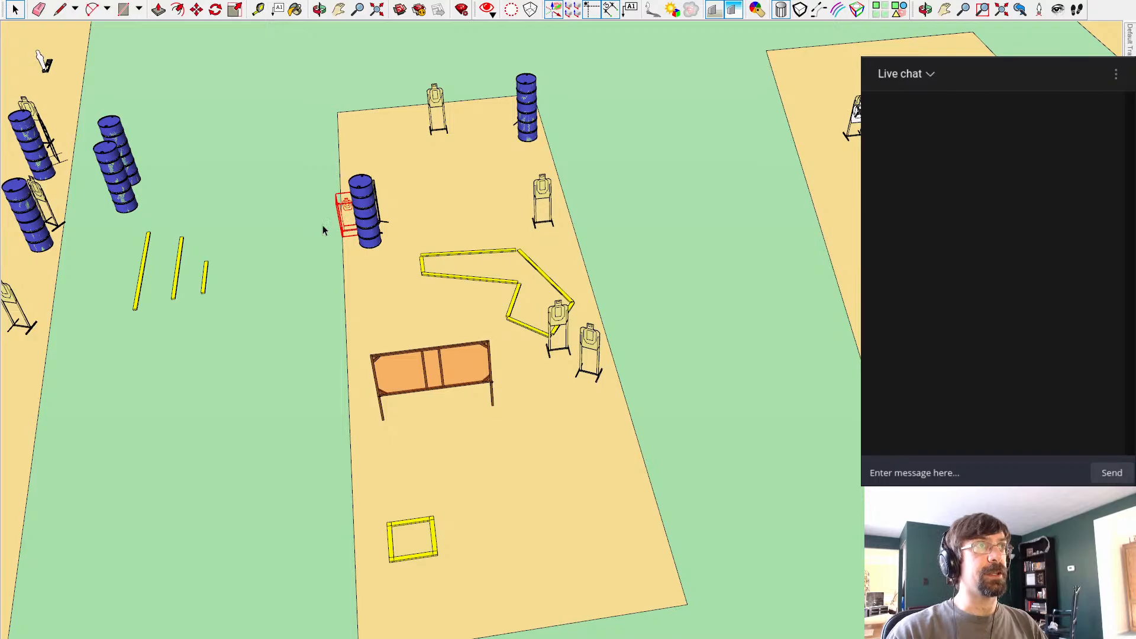
click(322, 225)
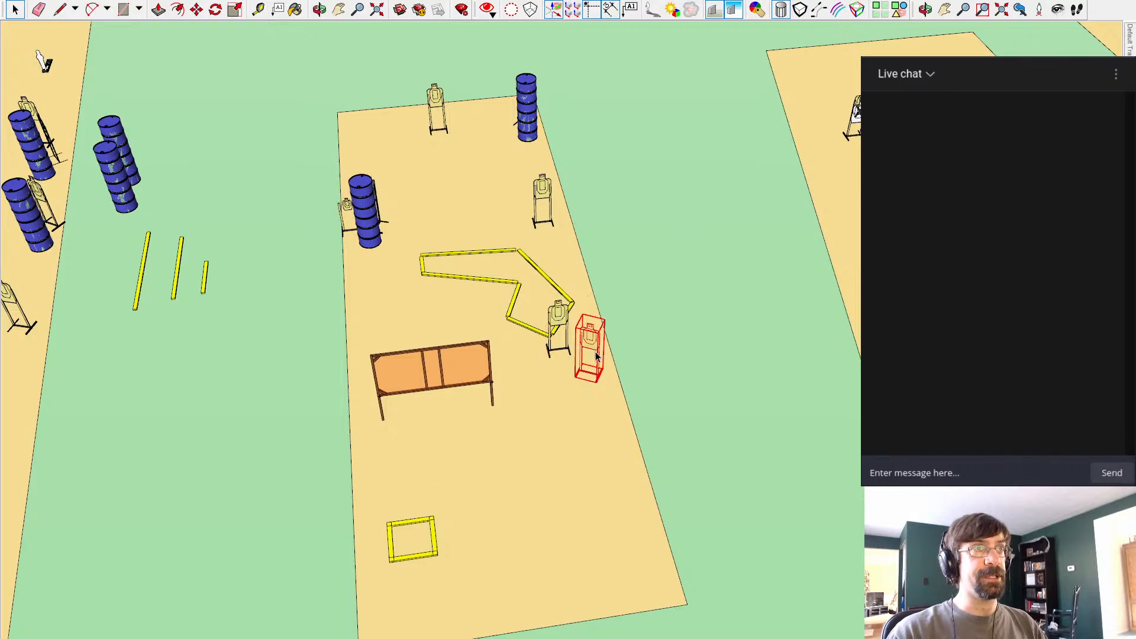
mouse_move(657, 211)
shift+middle_down()
mouse_move(675, 385)
mouse_move(642, 386)
shift+middle_up()
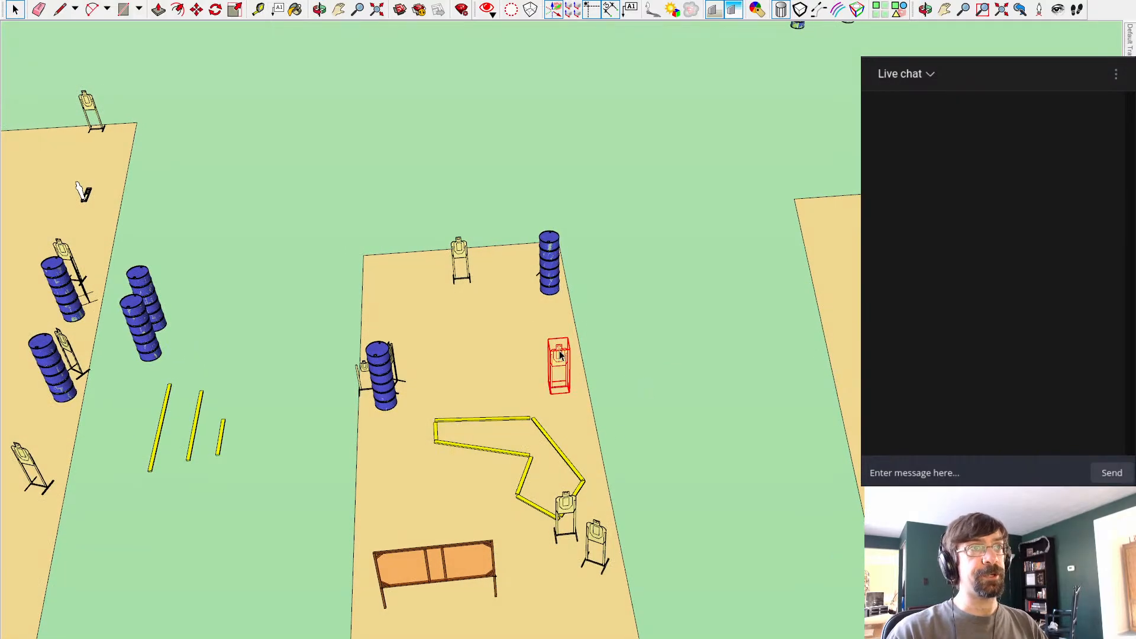
middle_drag(717, 389, 361, 352)
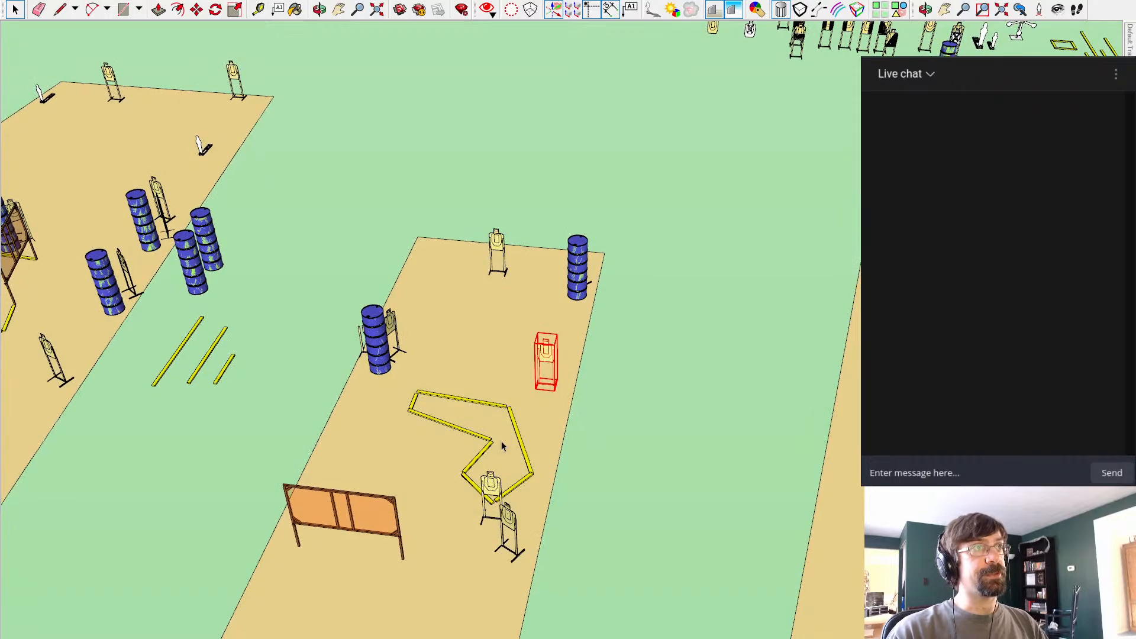
mouse_move(469, 265)
middle_down()
mouse_move(464, 213)
mouse_move(678, 256)
middle_up()
click(508, 267)
click(581, 256)
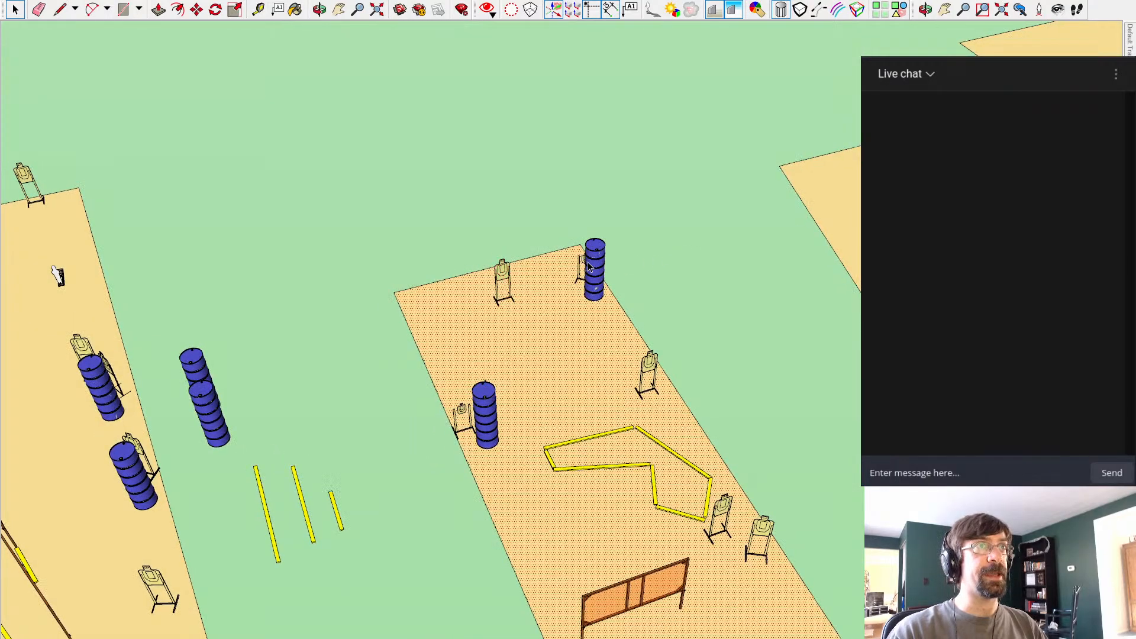
middle_drag(589, 262, 959, 271)
click(565, 255)
key(Delete)
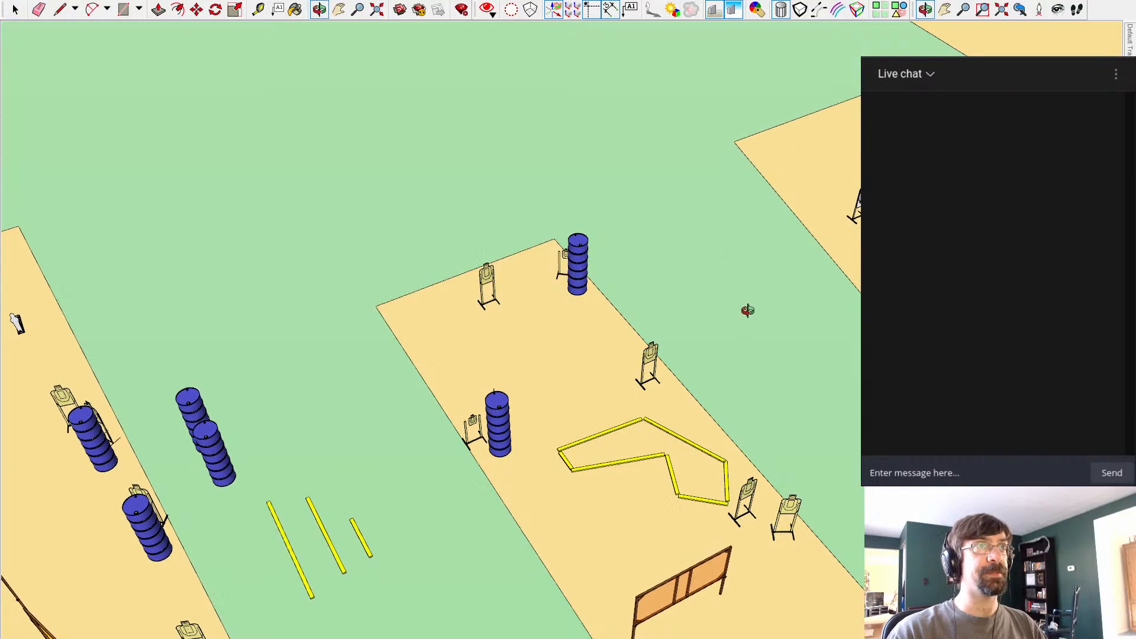
middle_drag(746, 310, 517, 266)
scroll(526, 344, down, 2)
mouse_move(659, 490)
shift+middle_down()
mouse_move(551, 360)
mouse_move(598, 411)
mouse_move(610, 497)
shift+middle_up()
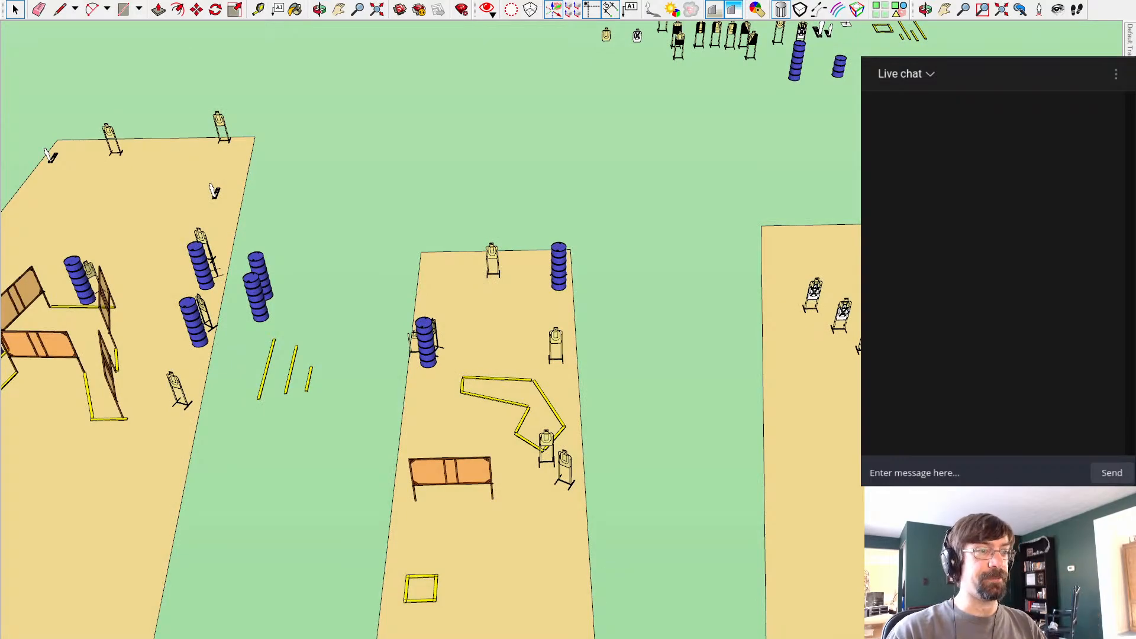
Step: Back in the match spreadsheet, set both the rounds and the handgun rounds of the Bay 3 stage to 12
key(alt+Tab)
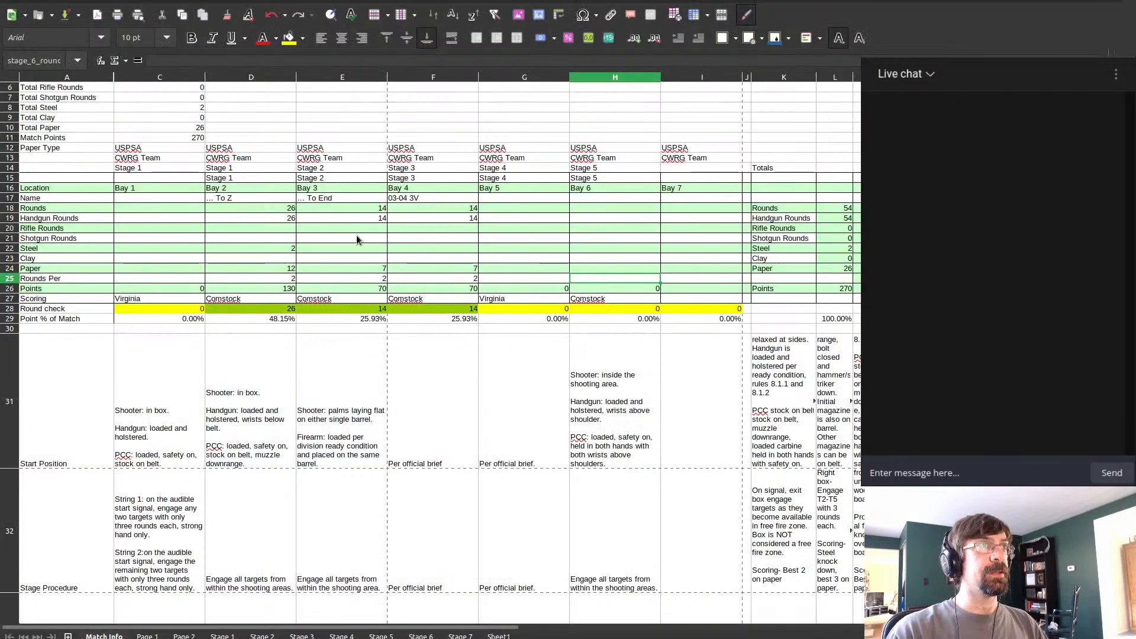
click(343, 200)
key(Down)
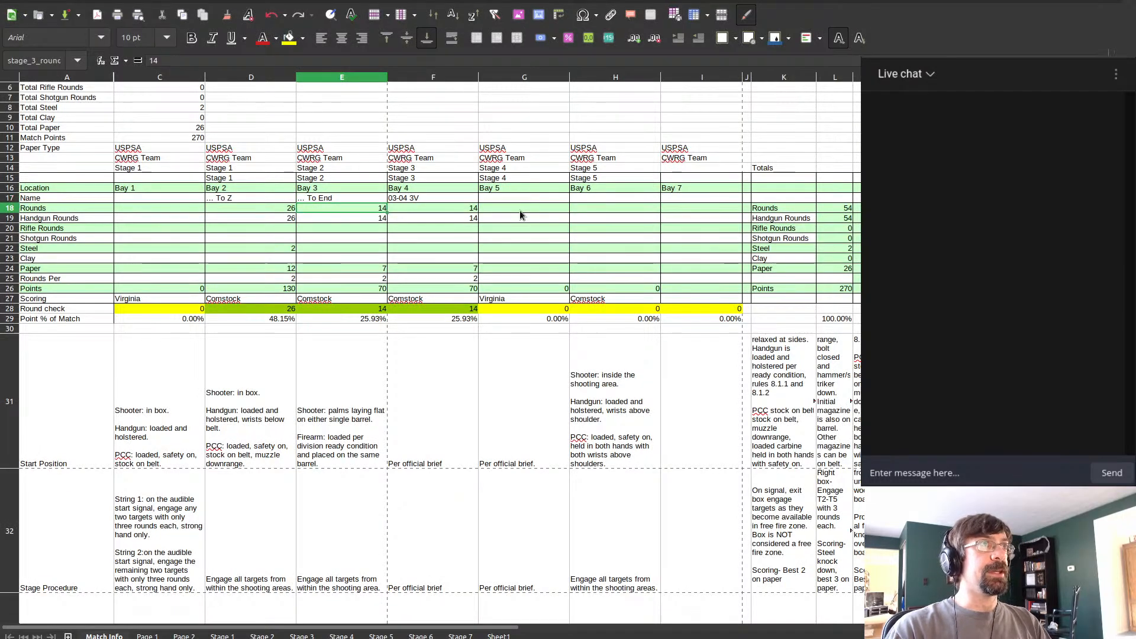
text(12)
key(Return)
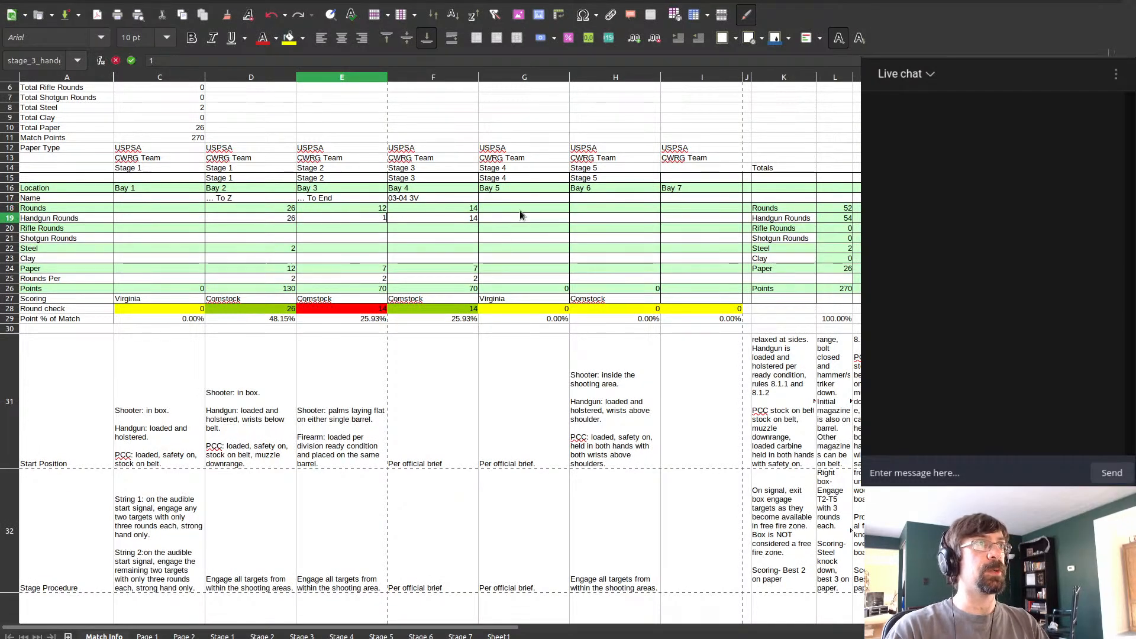
key(Down)
Step: Set the Bay 3 stage's number of paper targets to 6
key(Down)
key(Down)
key(Down)
key(Down)
text(6)
key(Tab)
key(Tab)
key(Tab)
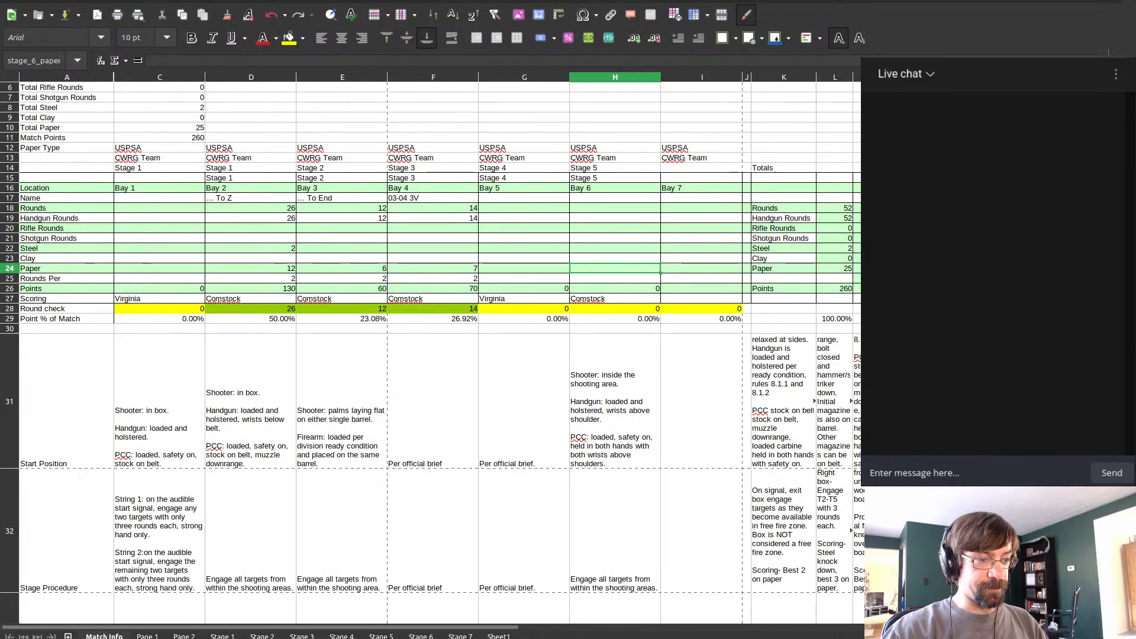
Step: Return to the 3D range model and look over the laid-out stages in Bays 2 to 4 and the empty bays beside them
key(alt+Tab)
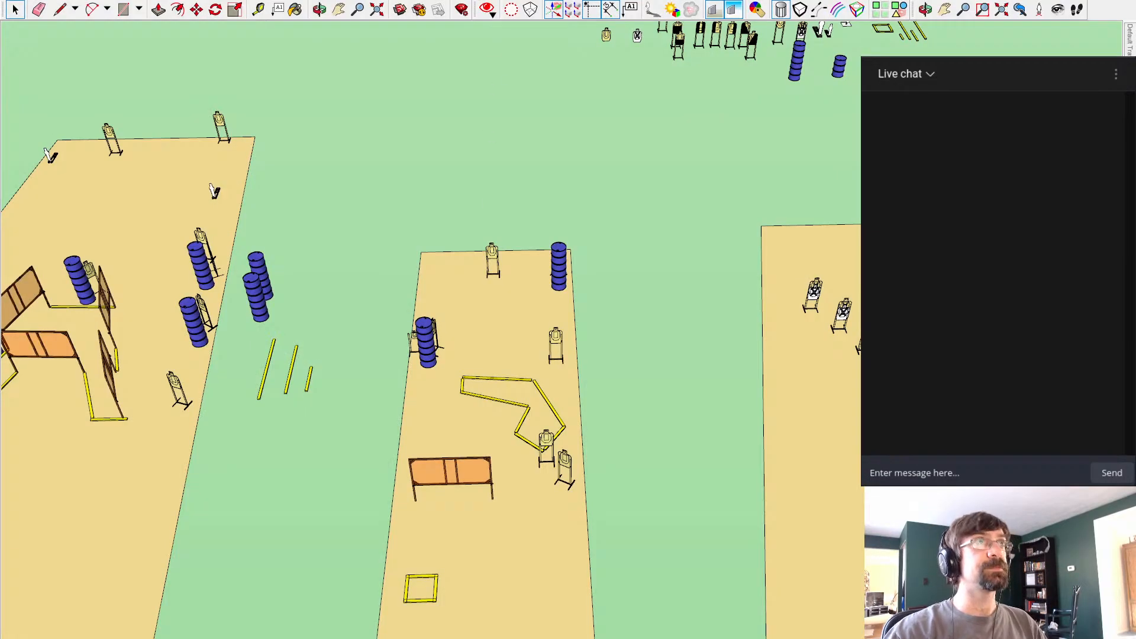
click(973, 473)
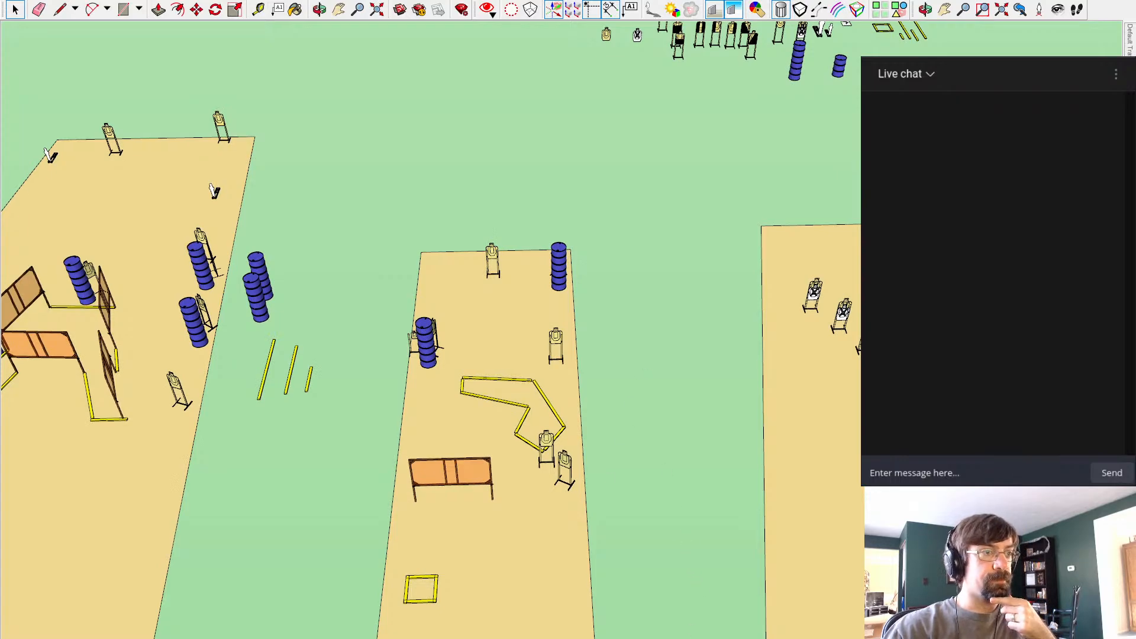
mouse_move(602, 411)
shift+middle_down()
mouse_move(660, 398)
mouse_move(692, 406)
shift+middle_up()
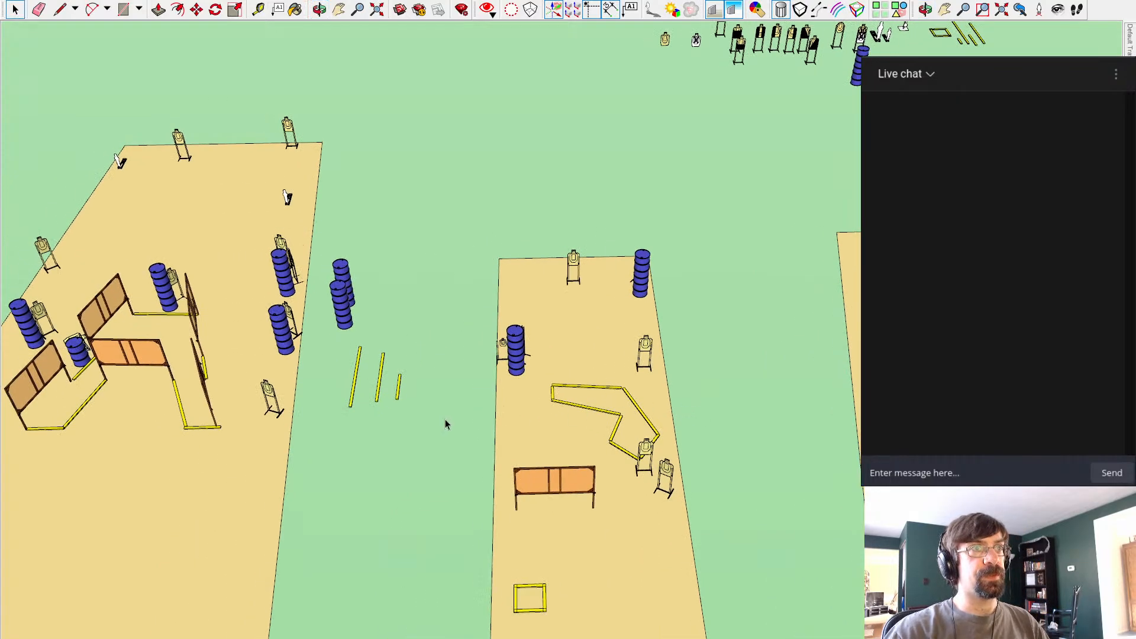
mouse_move(445, 425)
middle_down()
mouse_move(578, 337)
mouse_move(533, 323)
mouse_move(408, 467)
mouse_move(455, 419)
middle_up()
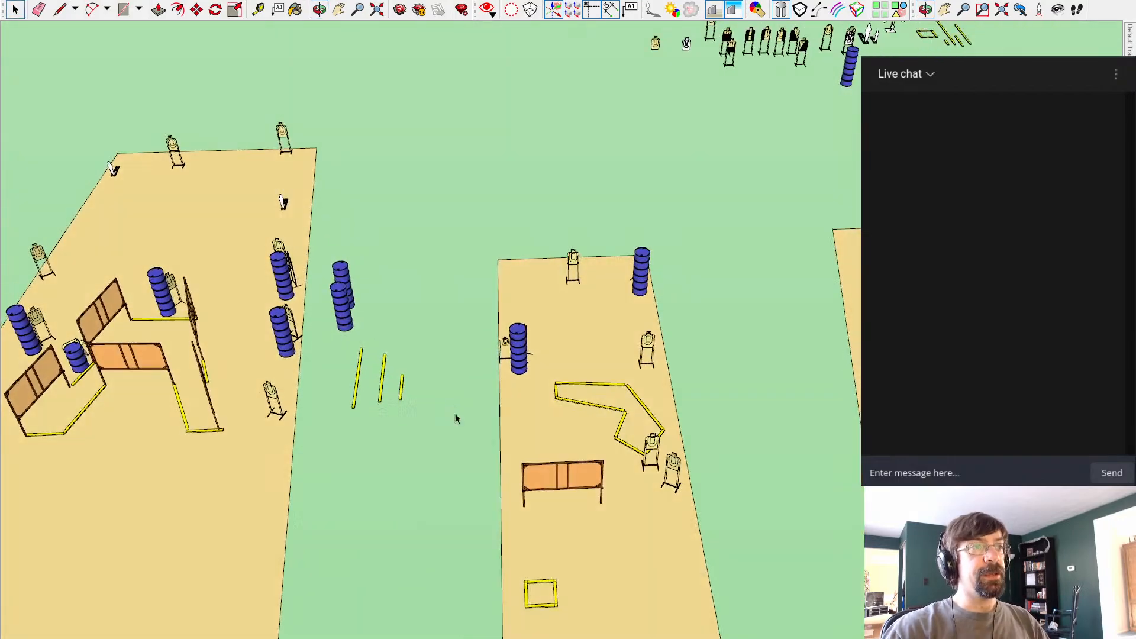
mouse_move(641, 456)
shift+middle_down()
mouse_move(514, 389)
mouse_move(524, 417)
shift+middle_up()
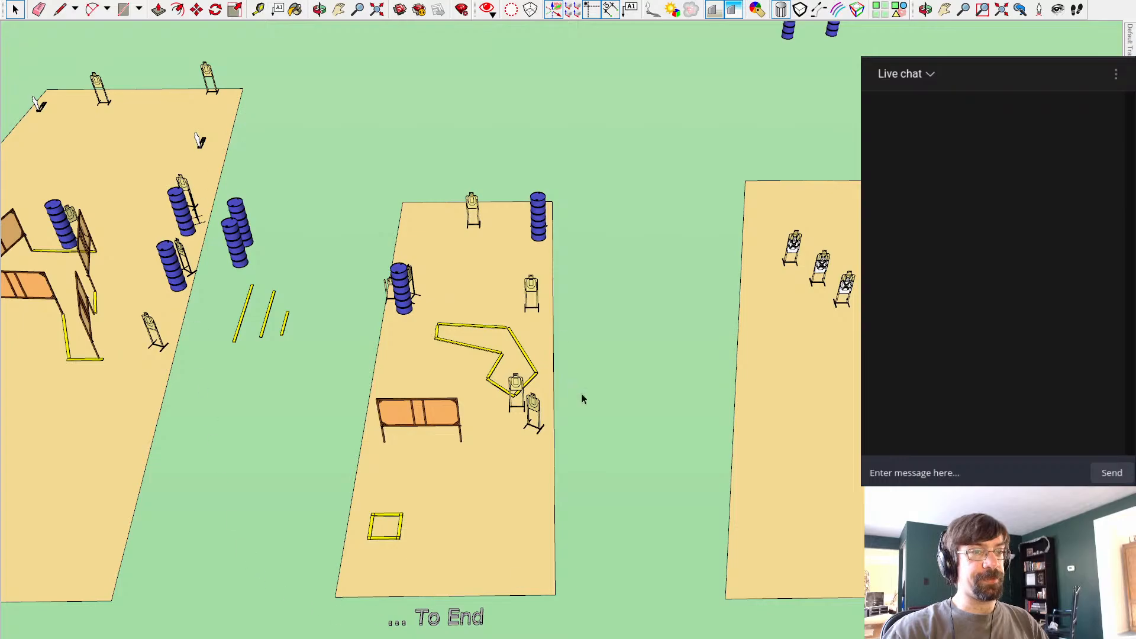
mouse_move(636, 167)
shift+middle_down()
mouse_move(482, 170)
mouse_move(436, 190)
mouse_move(494, 215)
mouse_move(733, 175)
mouse_move(678, 175)
mouse_move(643, 210)
shift+middle_up()
scroll(644, 211, down, 3)
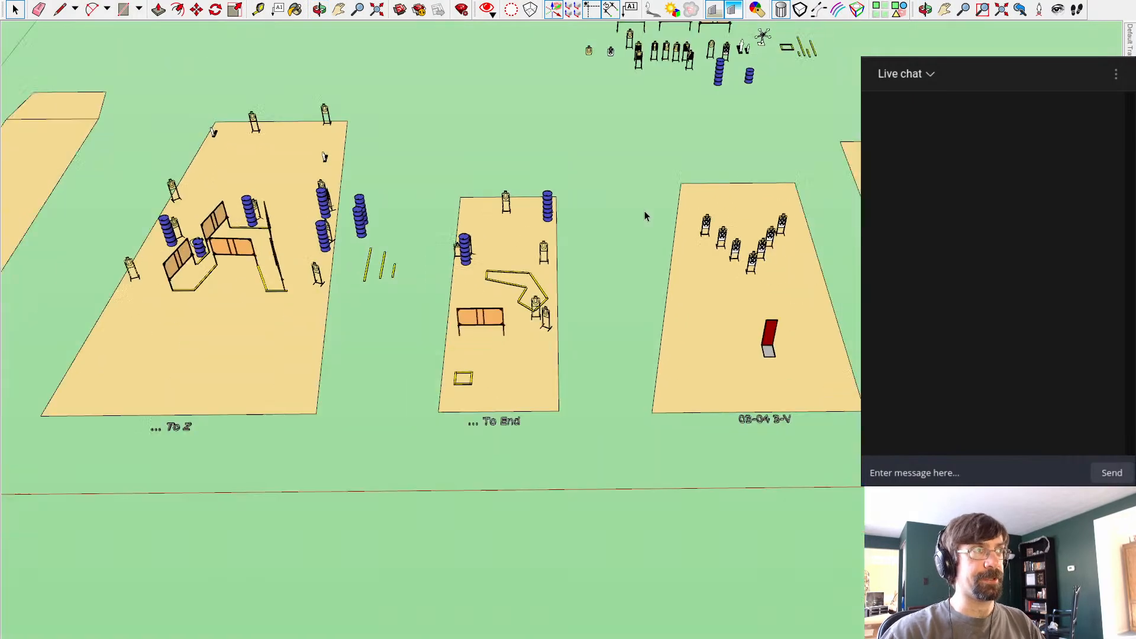
scroll(644, 211, down, 1)
shift+middle_drag(663, 158, 383, 264)
shift+middle_drag(667, 221, 509, 226)
Step: Copy the two-panel wall from the nearby prop set and place three copies staggered across Bay 5
click(305, 131)
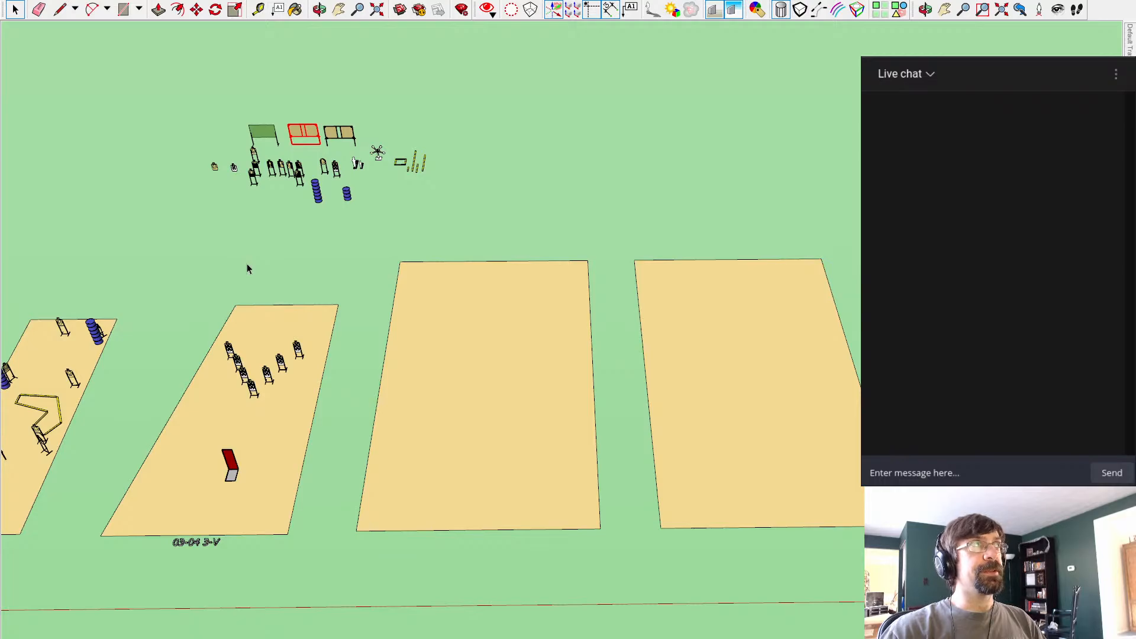
key(ctrl+v)
click(451, 336)
key(ctrl+v)
click(440, 435)
key(ctrl+v)
click(513, 381)
Step: Place three more copies of the two-panel wall staggered across the rear half of Bay 6
key(ctrl+v)
click(688, 318)
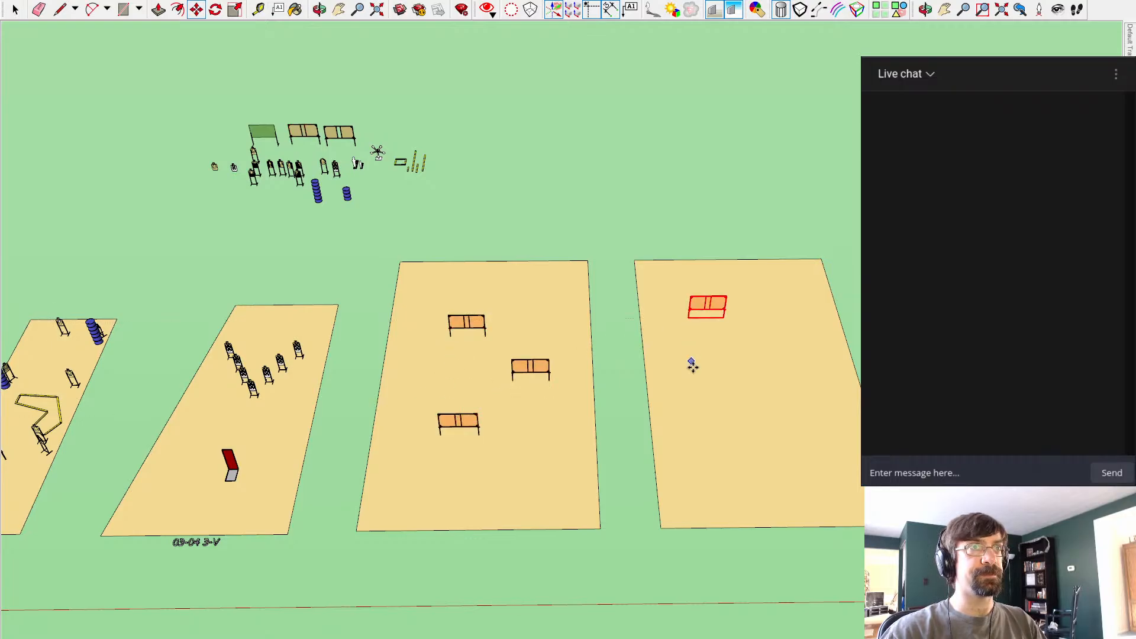
key(ctrl+v)
click(696, 390)
key(ctrl+v)
click(773, 344)
key(space)
Step: Transfer the nearest wall of Bay 6 to Bay 5, placing it between the two front walls there and removing the original
click(719, 377)
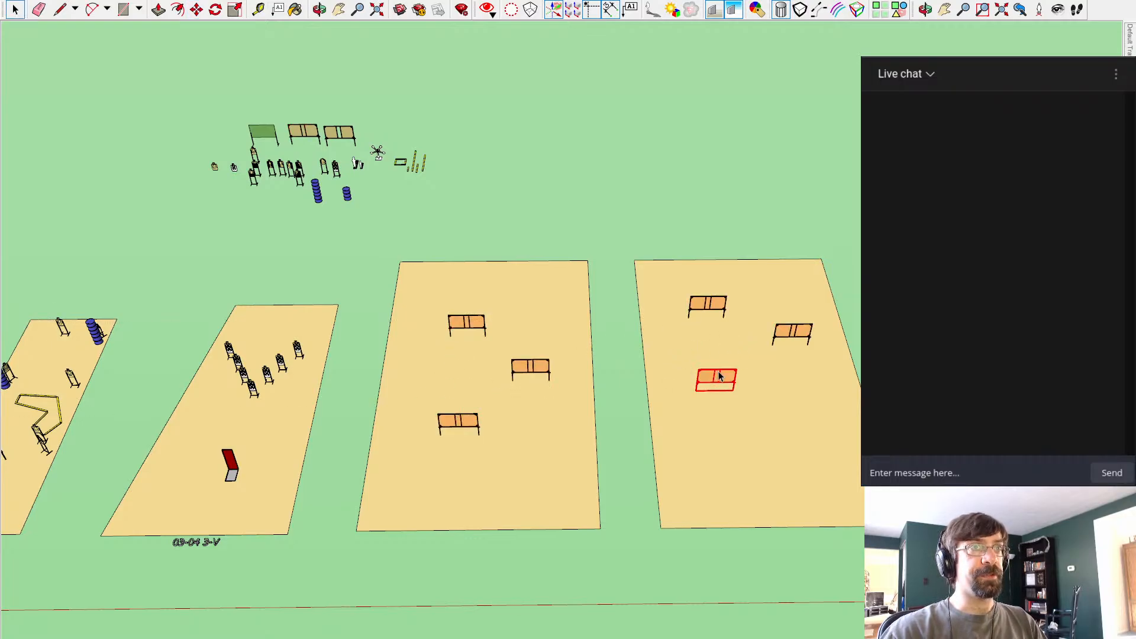
click(516, 366)
click(703, 377)
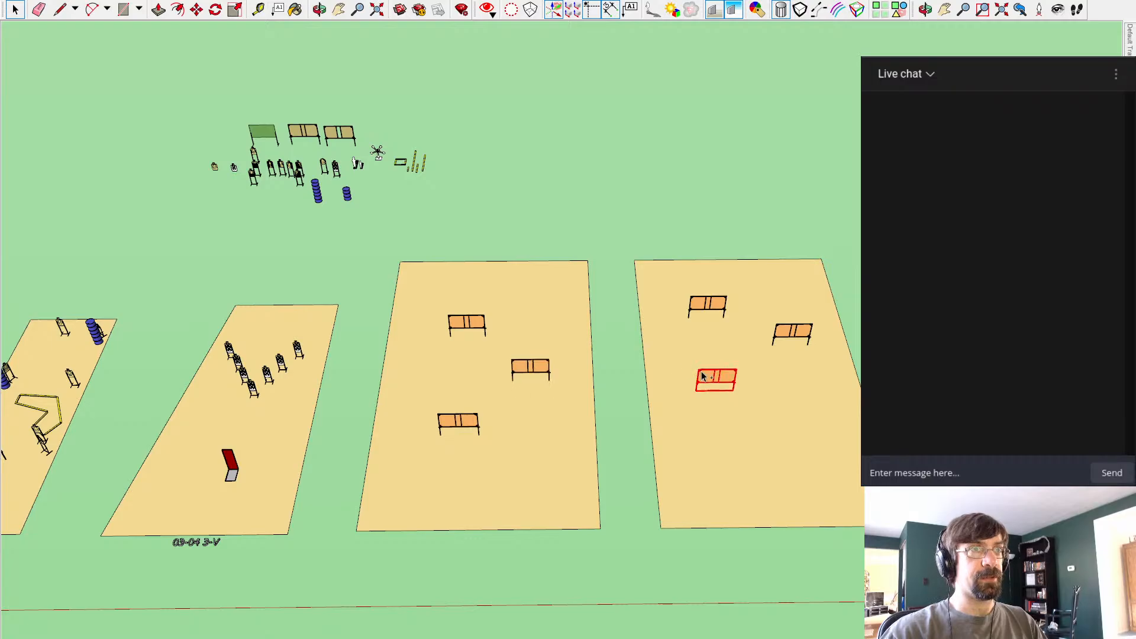
key(ctrl+v)
click(489, 410)
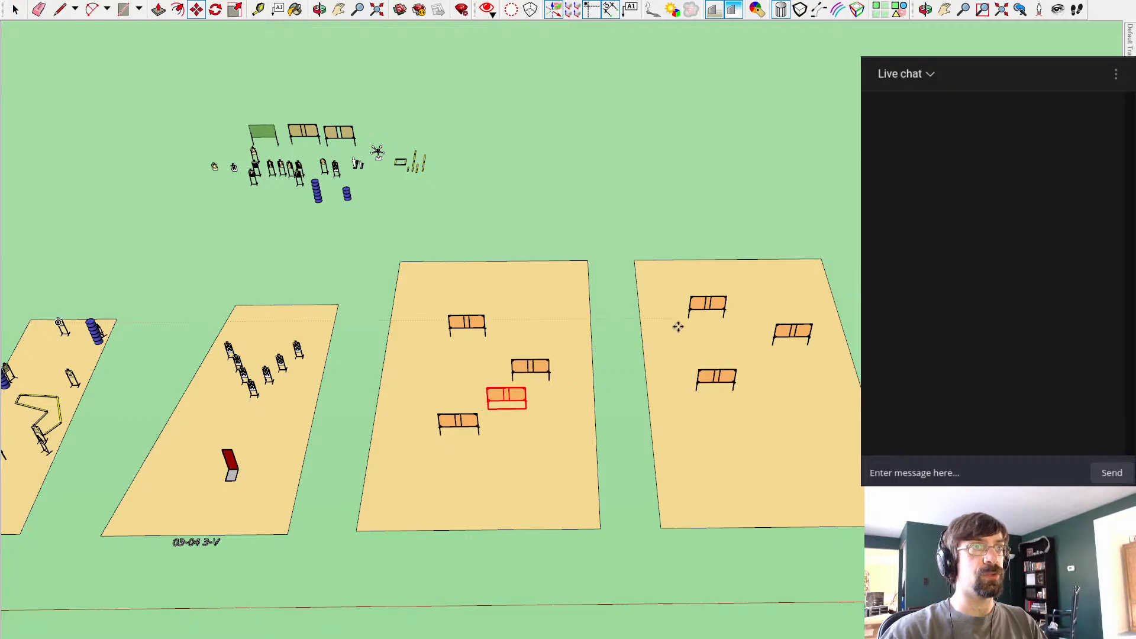
click(708, 382)
scroll(706, 378, up, 2)
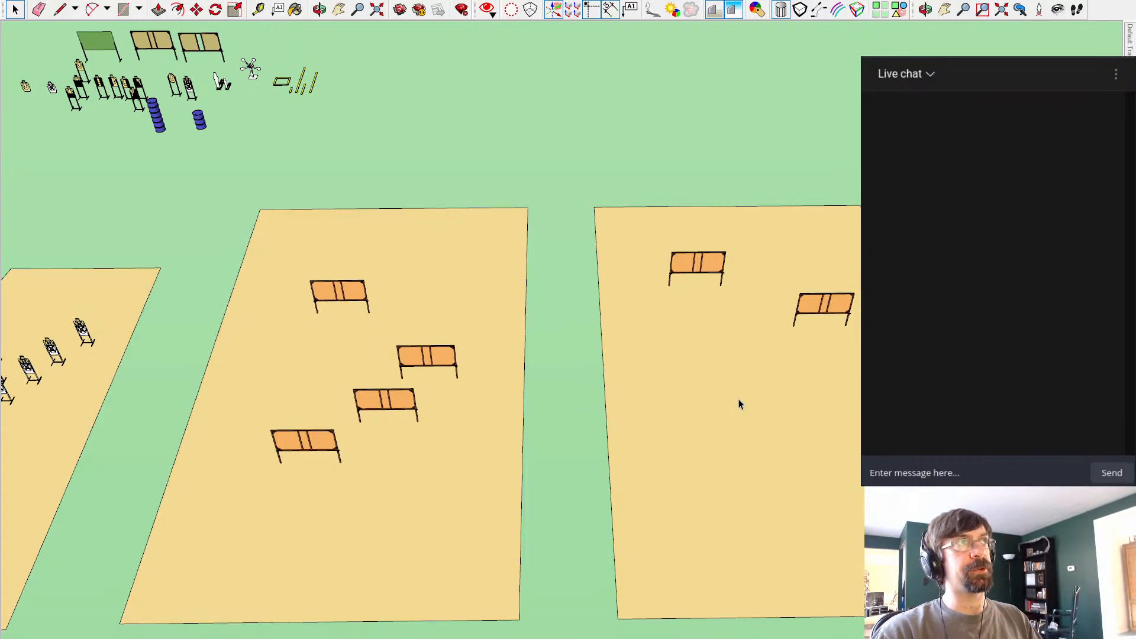
Step: Browse the prop collection beyond Bay 7, examining its swingers, poppers, walls and targets for pieces to use in the stages
scroll(358, 243, down, 3)
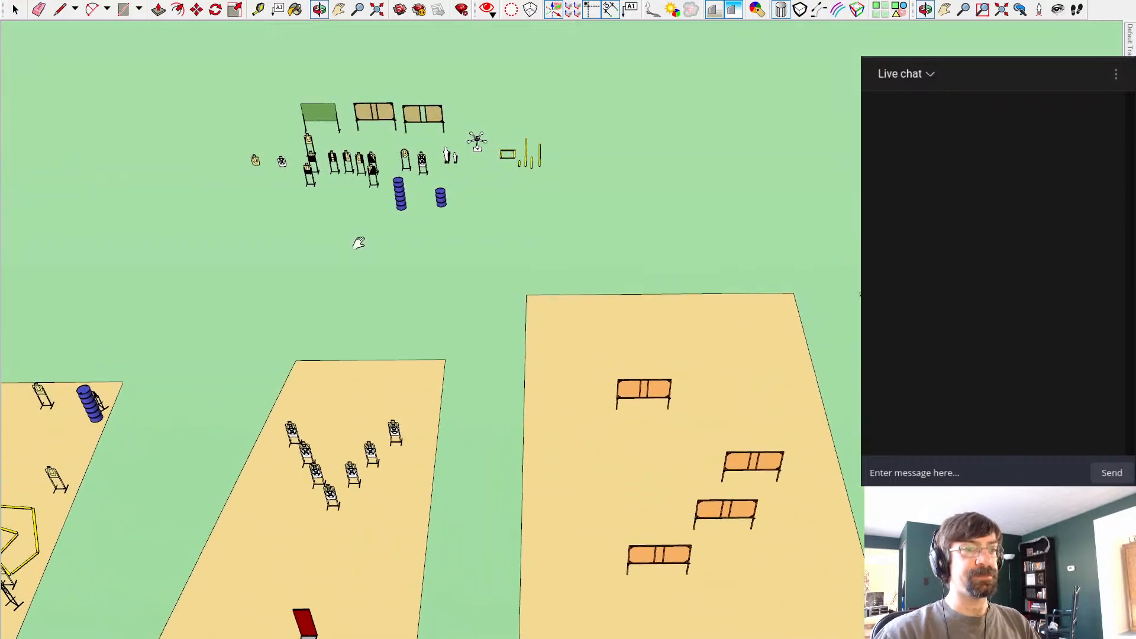
scroll(190, 177, up, 4)
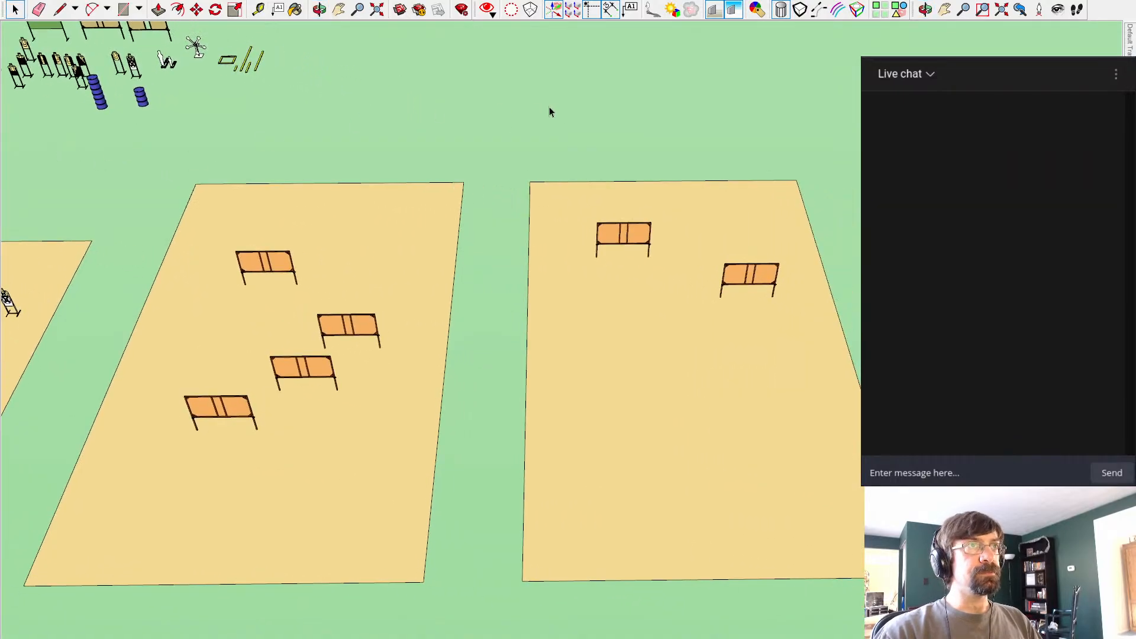
mouse_move(373, 132)
shift+middle_down()
mouse_move(347, 155)
mouse_move(290, 141)
mouse_move(331, 149)
shift+middle_up()
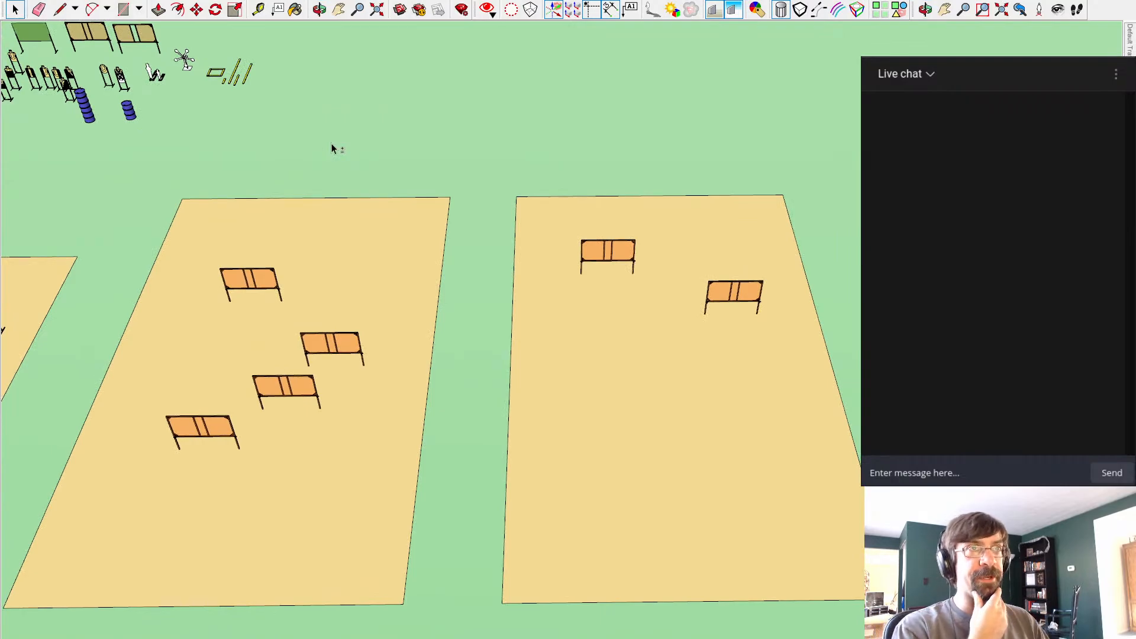
scroll(331, 148, down, 3)
shift+middle_drag(566, 174, 273, 329)
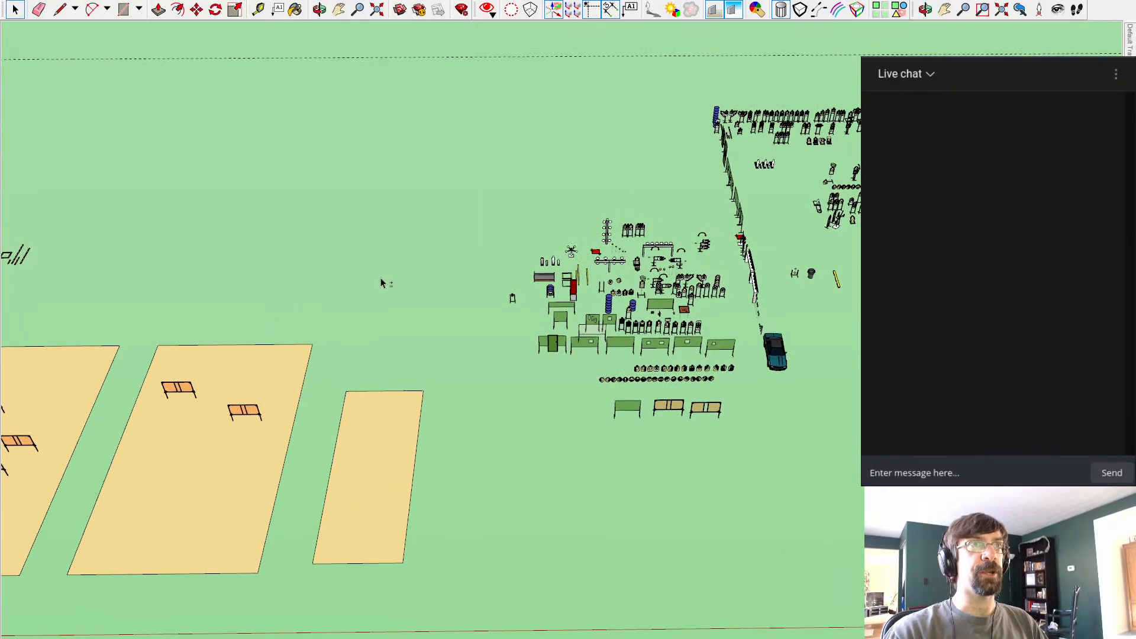
scroll(592, 255, up, 2)
scroll(596, 259, up, 2)
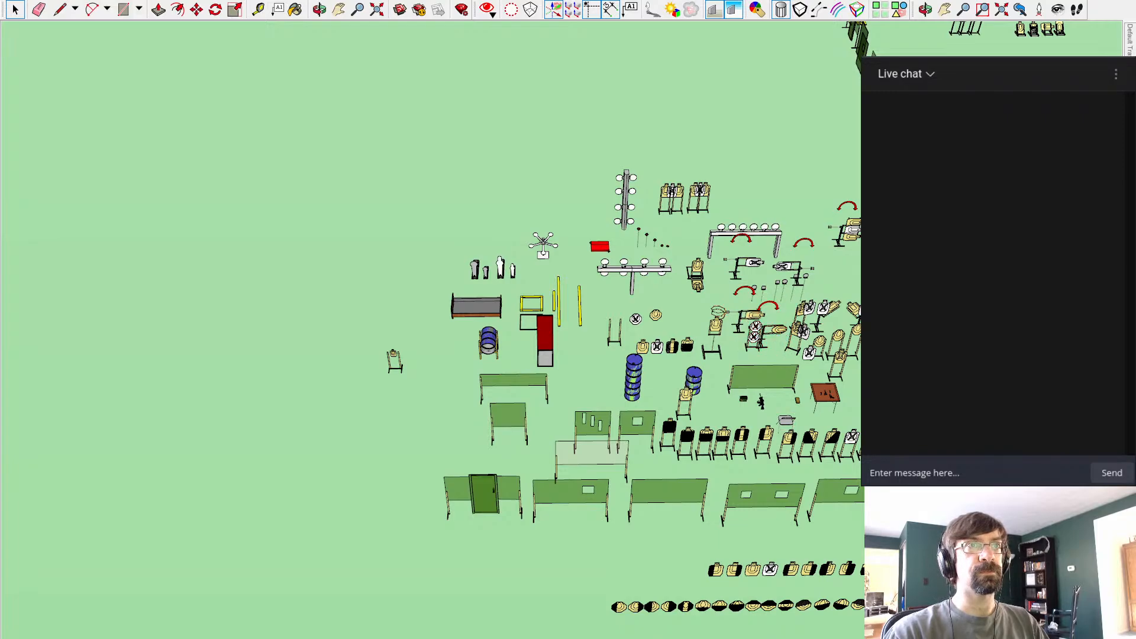
middle_drag(822, 254, 838, 240)
drag(837, 240, 723, 172)
key(space)
click(769, 384)
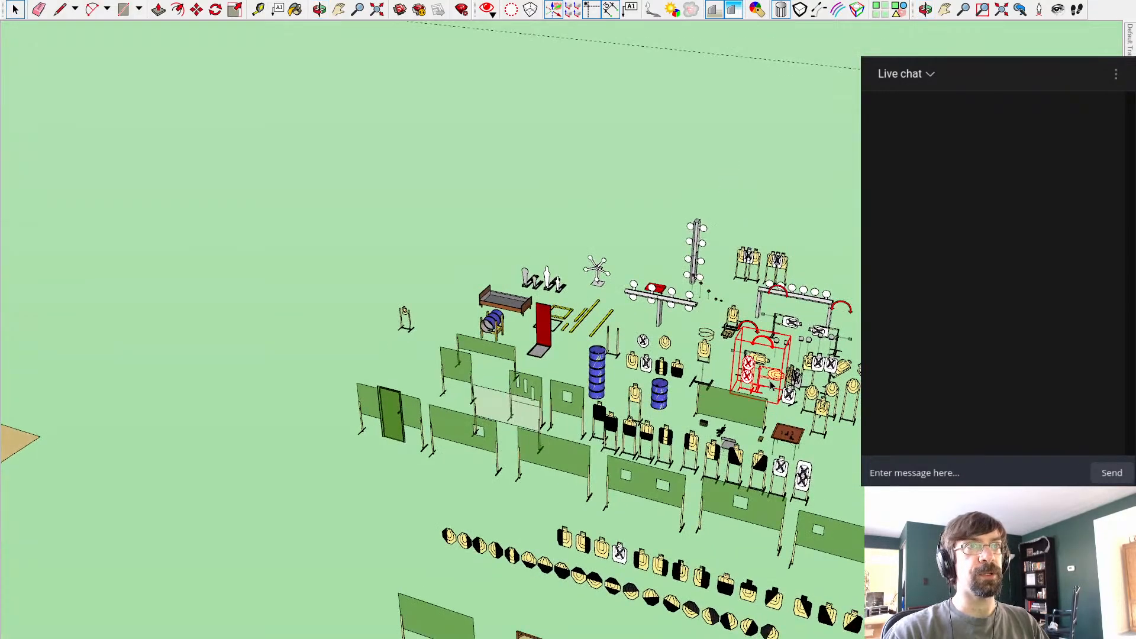
click(554, 283)
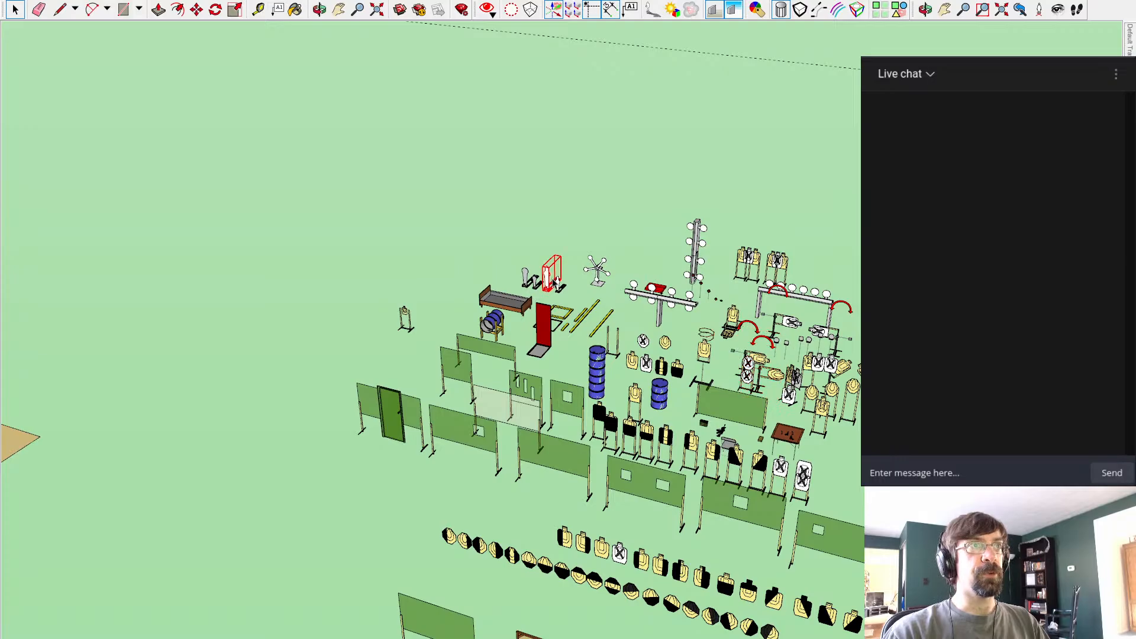
scroll(573, 393, up, 5)
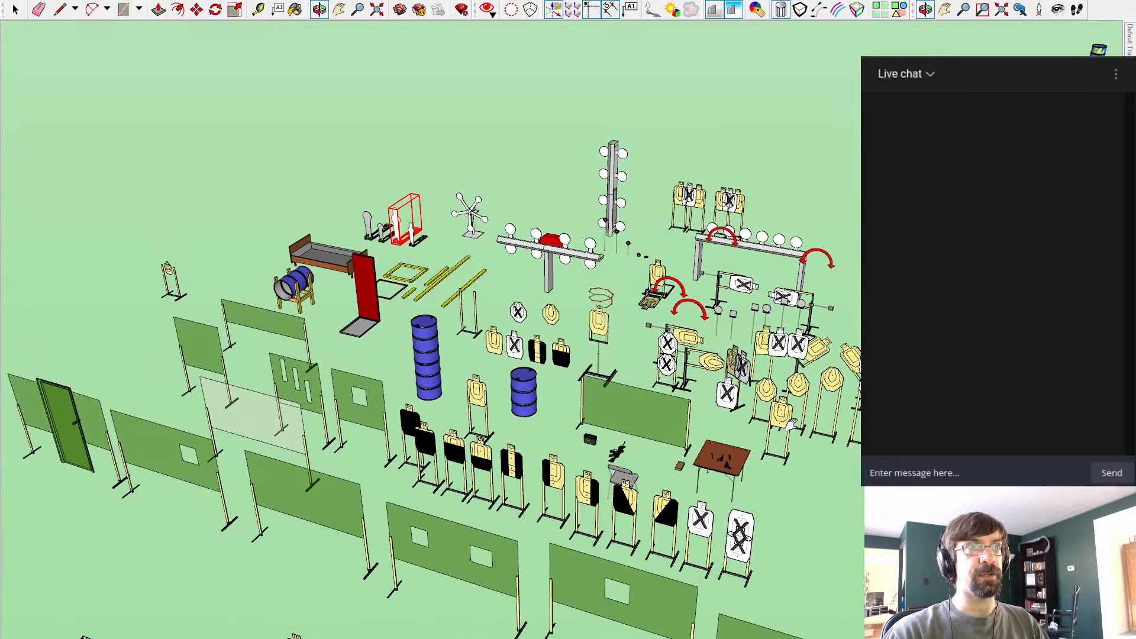
Step: Copy a swinger with an octagonal target from the rear prop collection and place it in Bay 6, beside the rear wall
middle_drag(573, 392, 792, 478)
shift+middle_drag(915, 438, 567, 444)
scroll(827, 416, down, 2)
shift+middle_drag(887, 367, 244, 555)
shift+middle_drag(436, 319, 451, 520)
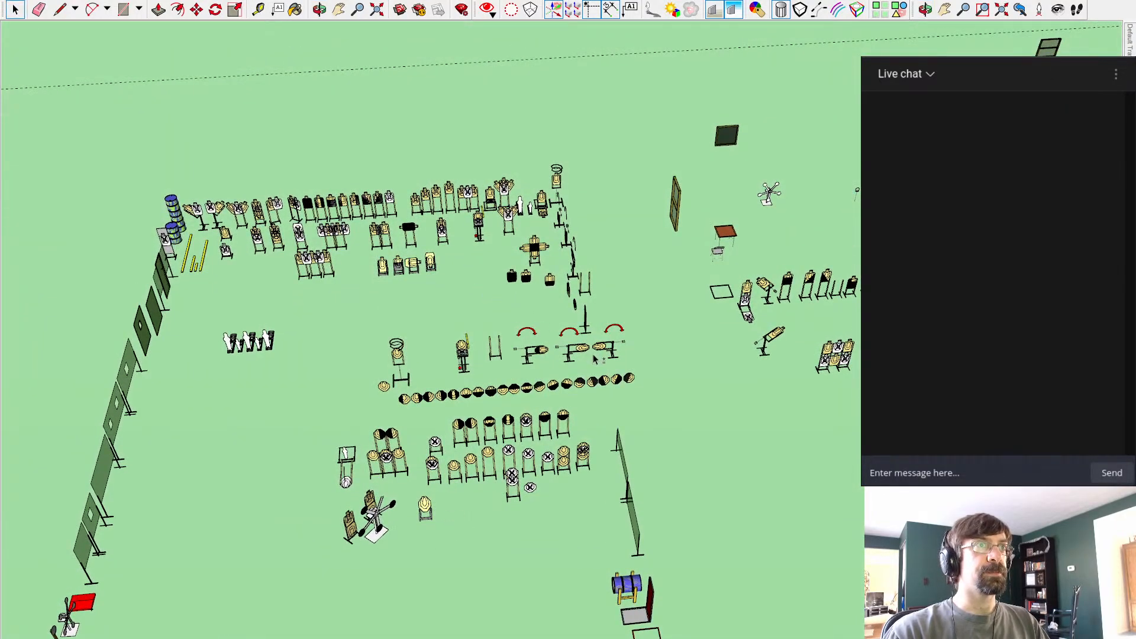
click(544, 351)
scroll(443, 403, down, 5)
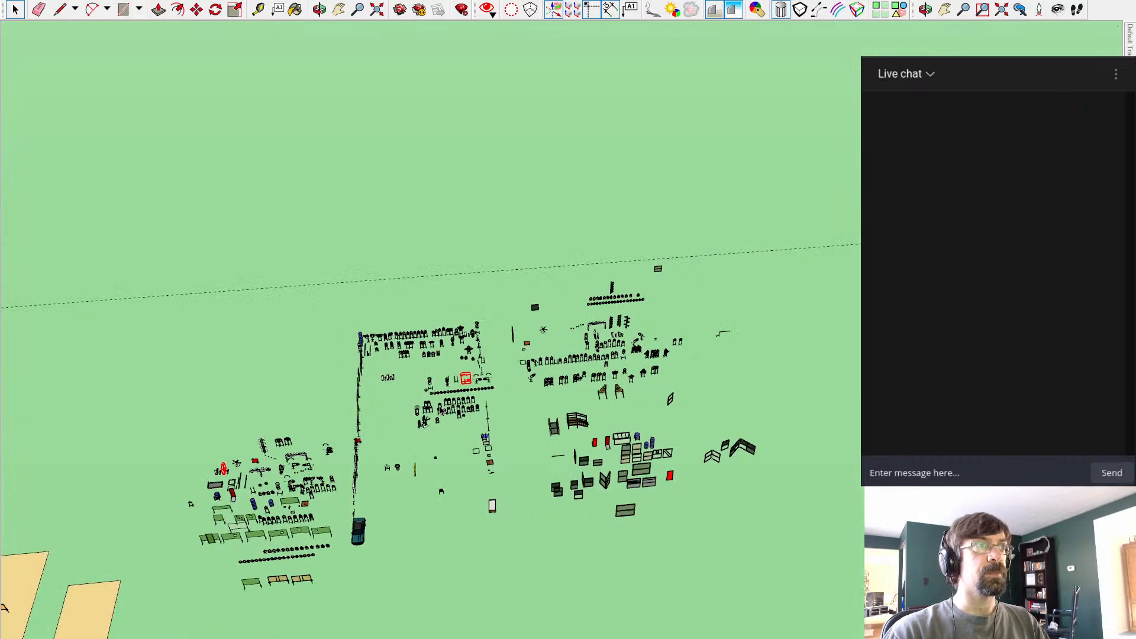
scroll(443, 411, up, 2)
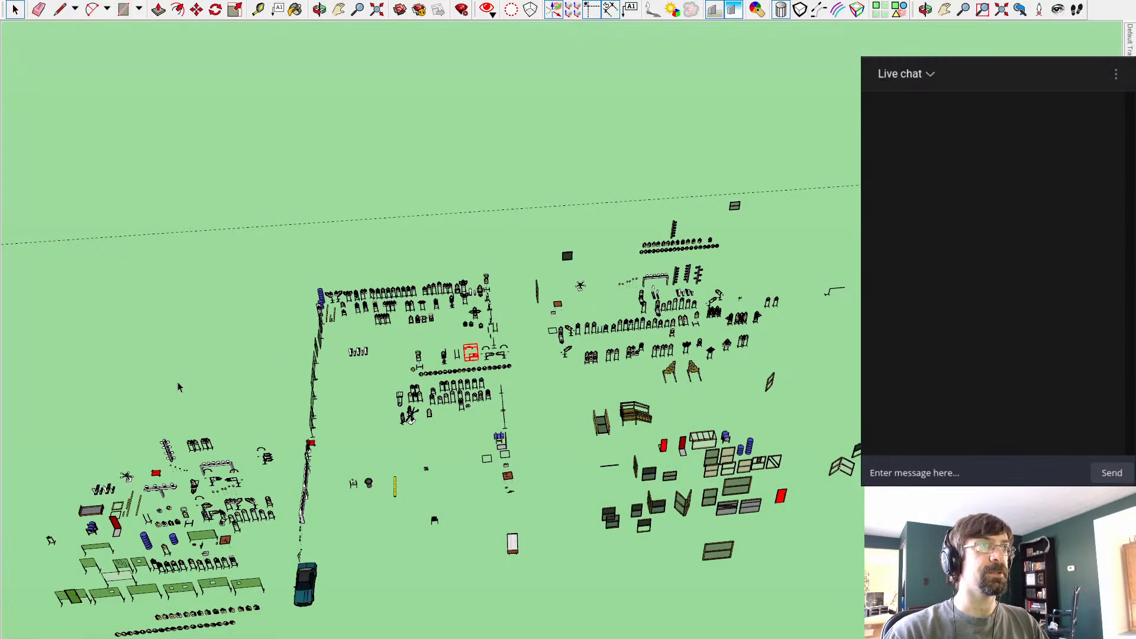
scroll(178, 387, up, 5)
key(m)
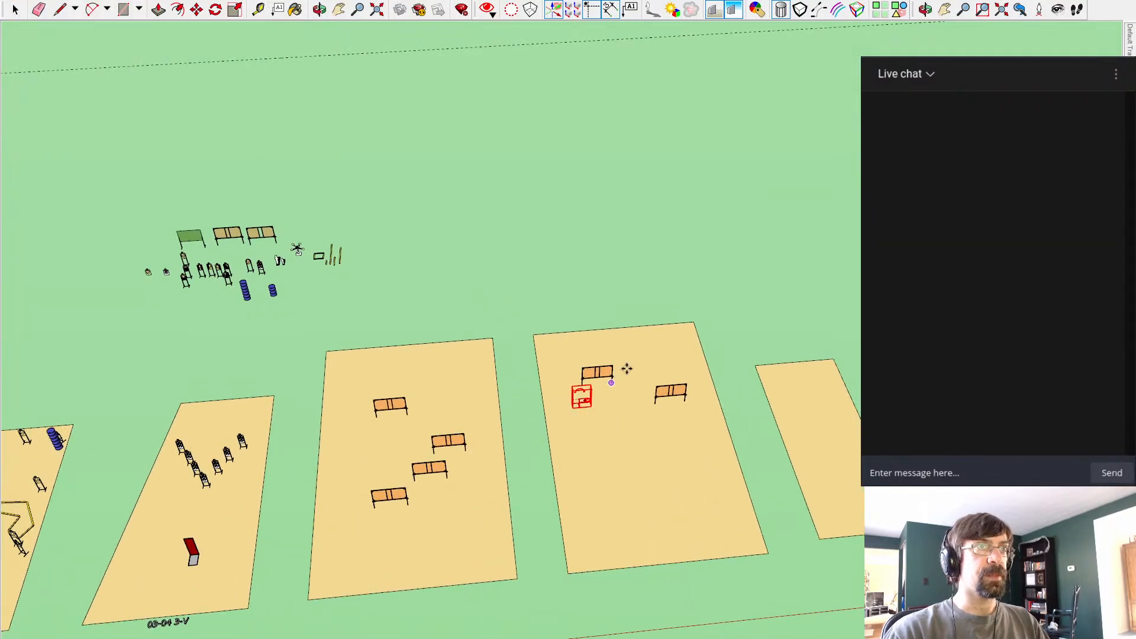
Step: Copy a popper from the nearer prop collection and place it in Bay 6, just in front of the swinger
mouse_move(626, 370)
middle_down()
mouse_move(519, 271)
mouse_move(509, 412)
middle_up()
key(space)
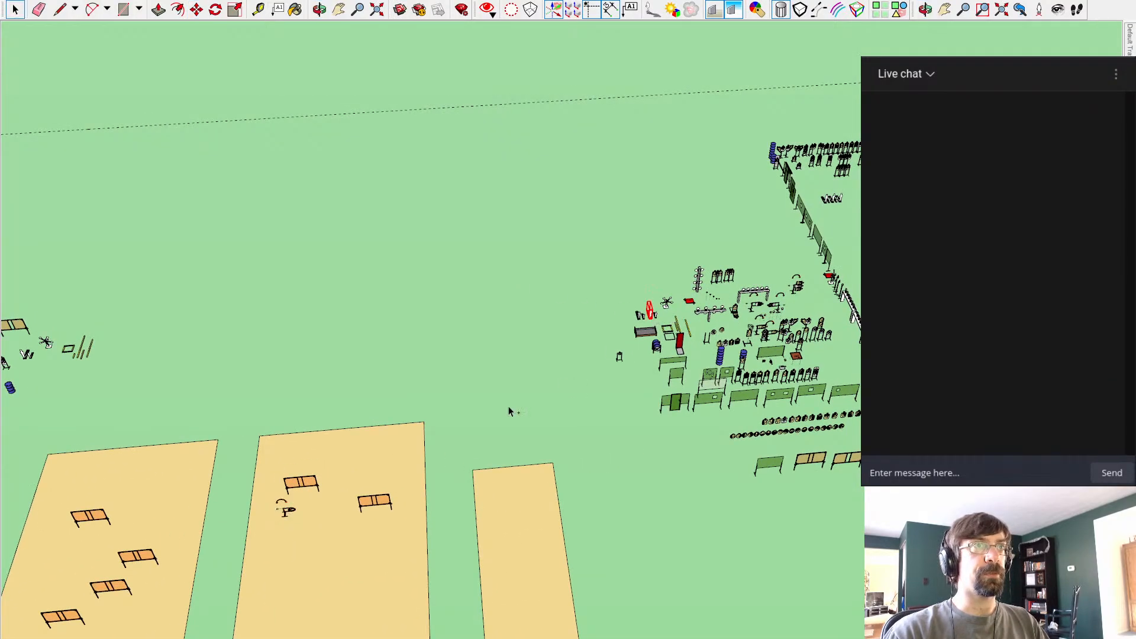
middle_drag(507, 355, 695, 194)
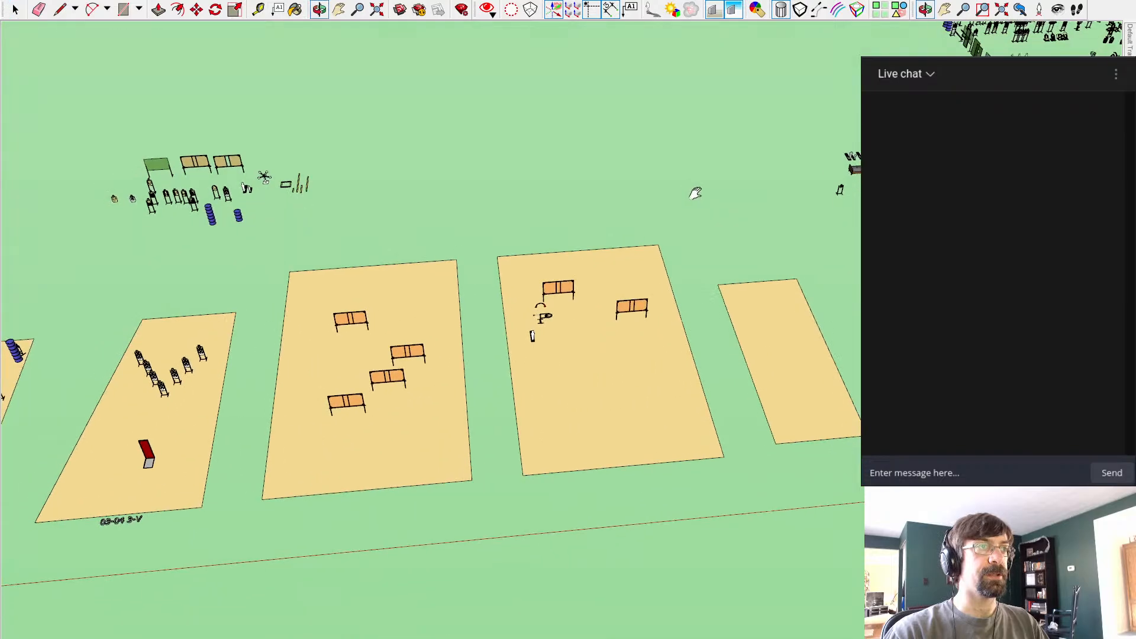
key(space)
Step: Place the text label "... To Right" on the ground centred in front of Bay 6
scroll(645, 190, down, 2)
scroll(438, 222, up, 3)
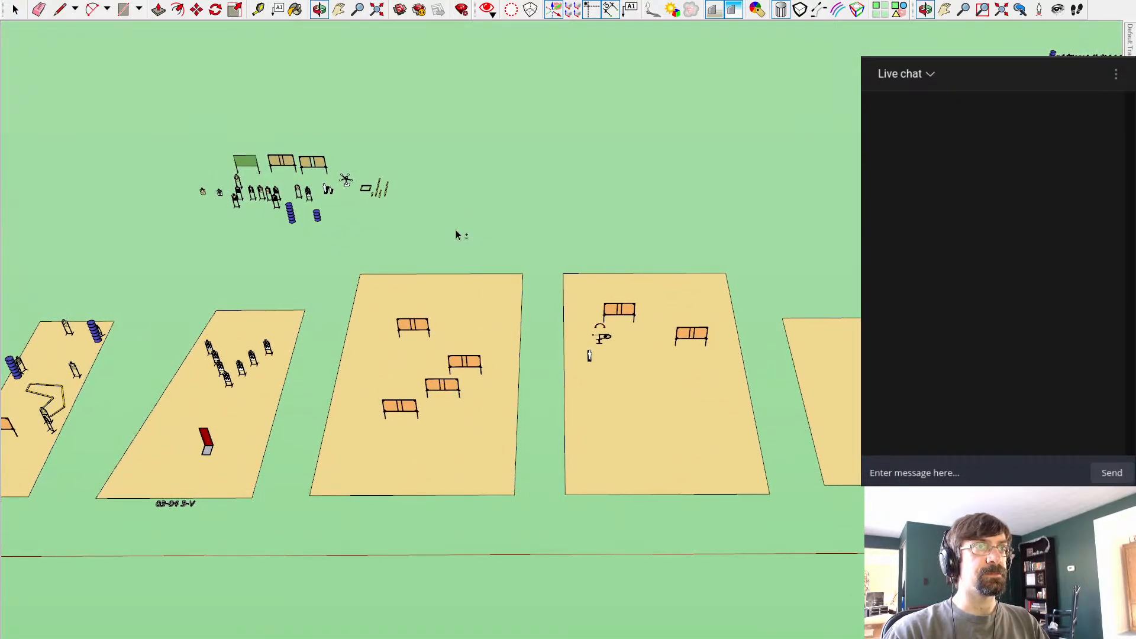
key(space)
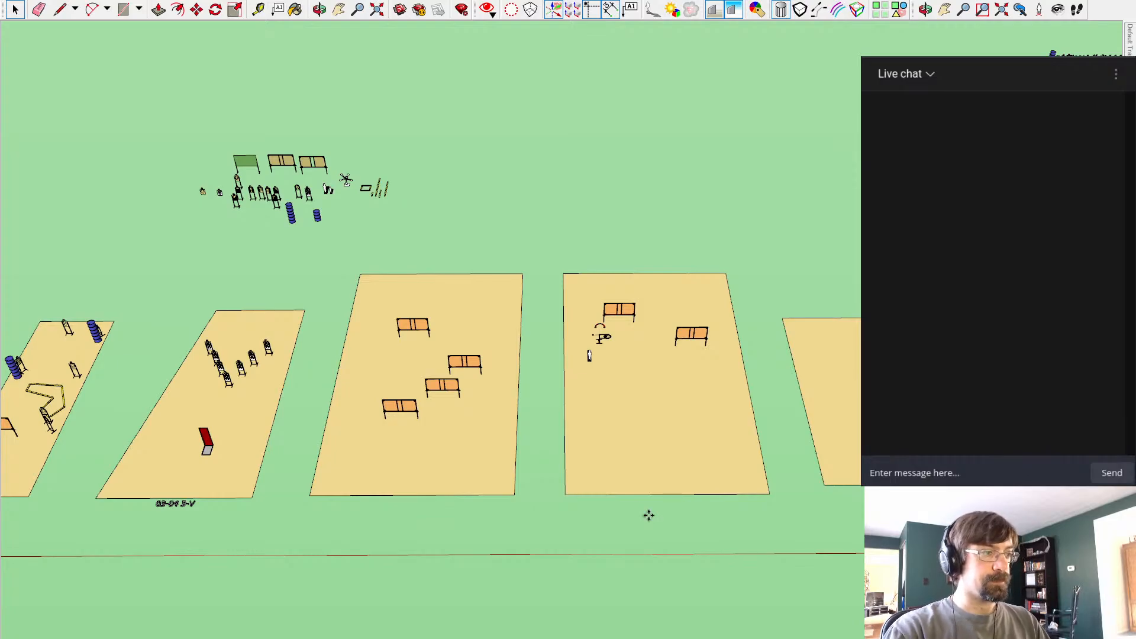
key(m)
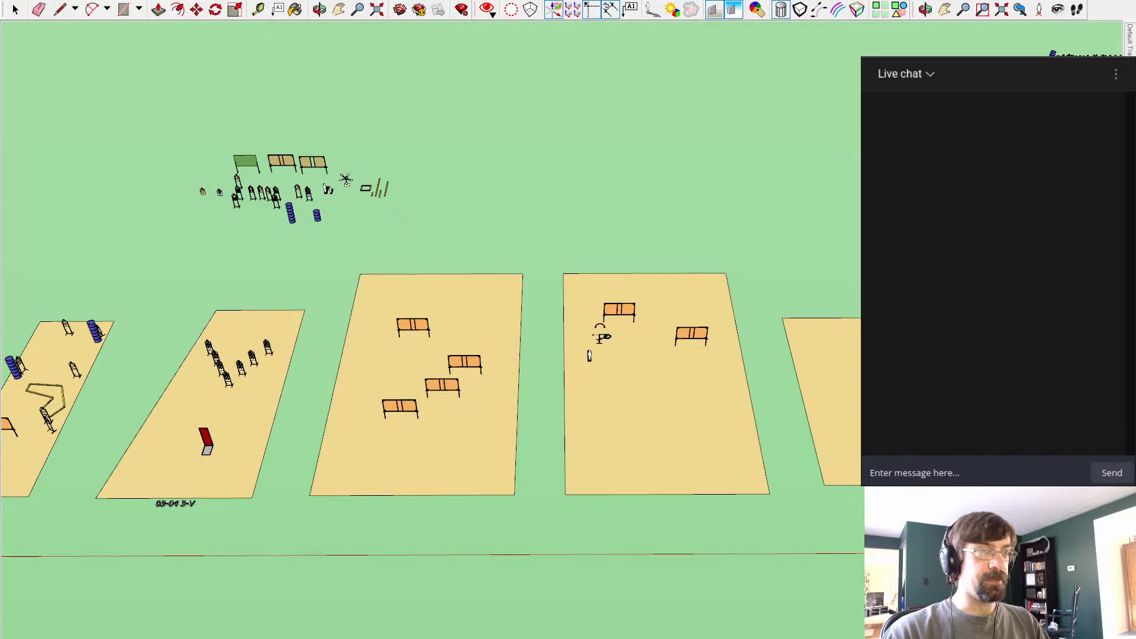
key(space)
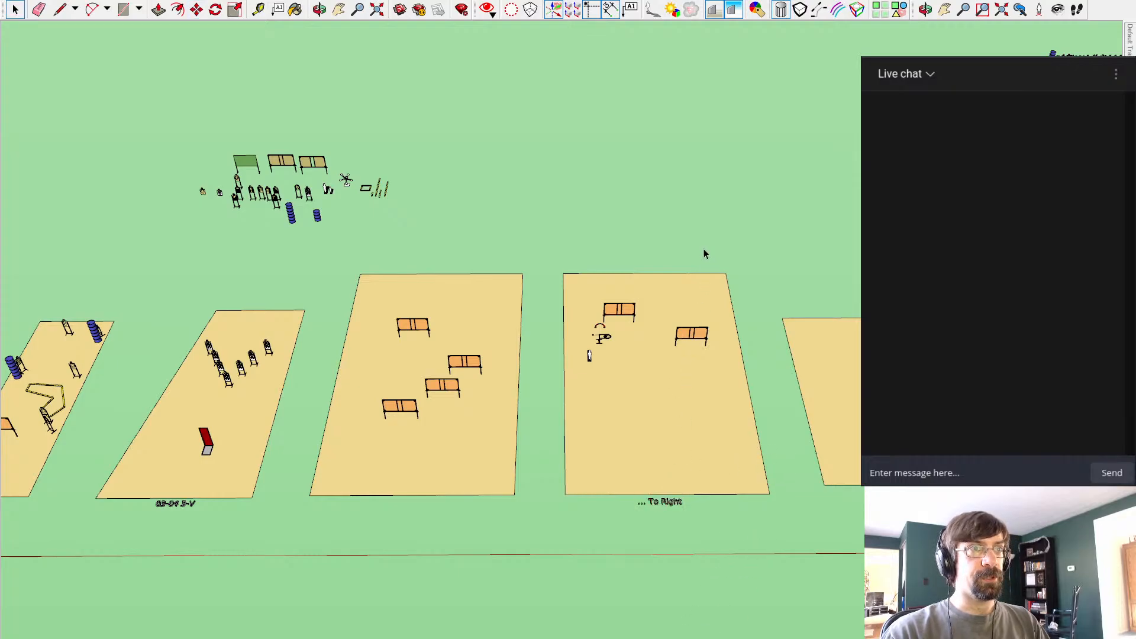
Step: Move the popper in Bay 6 close to the bay's edge facing Bay 5, level with the swinger
scroll(705, 248, up, 5)
scroll(597, 252, down, 3)
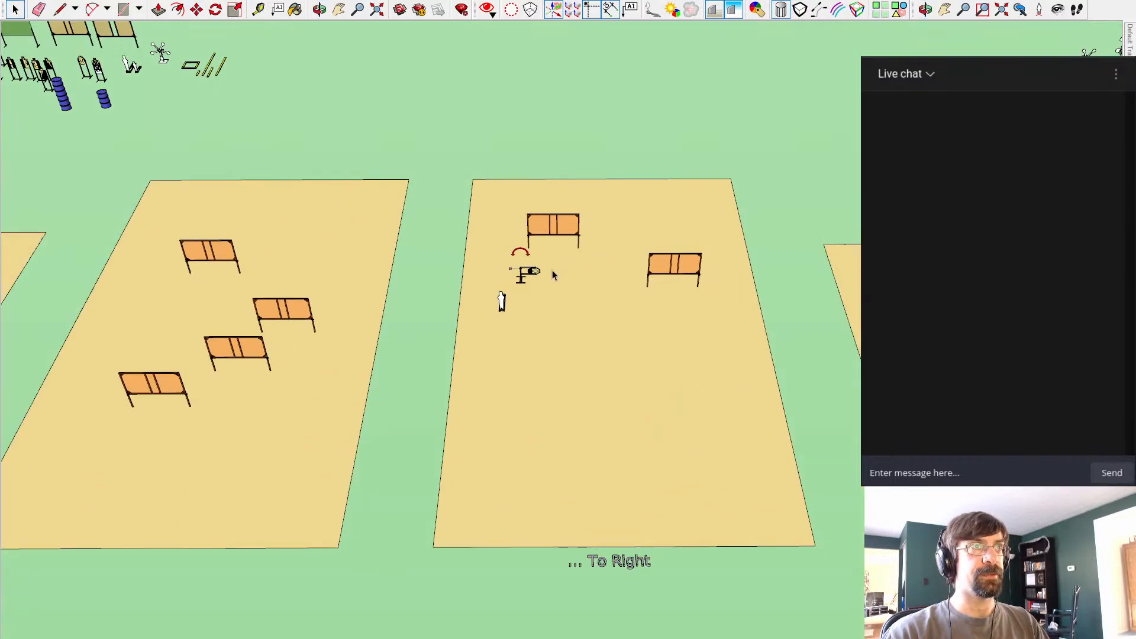
click(501, 309)
key(m)
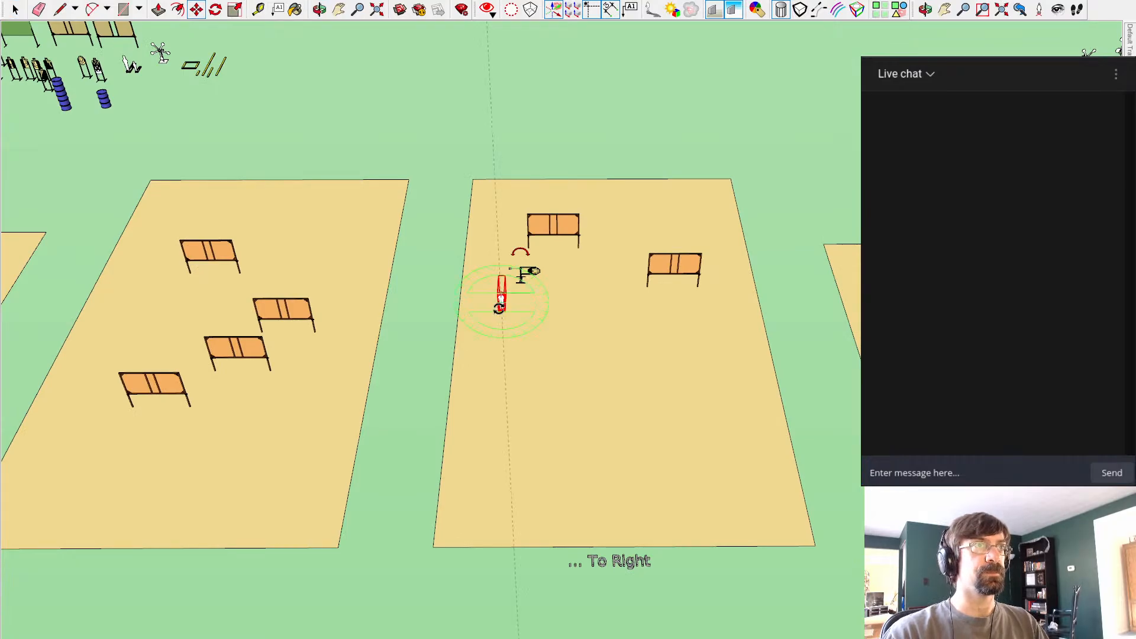
key(space)
scroll(502, 315, up, 3)
key(m)
click(495, 314)
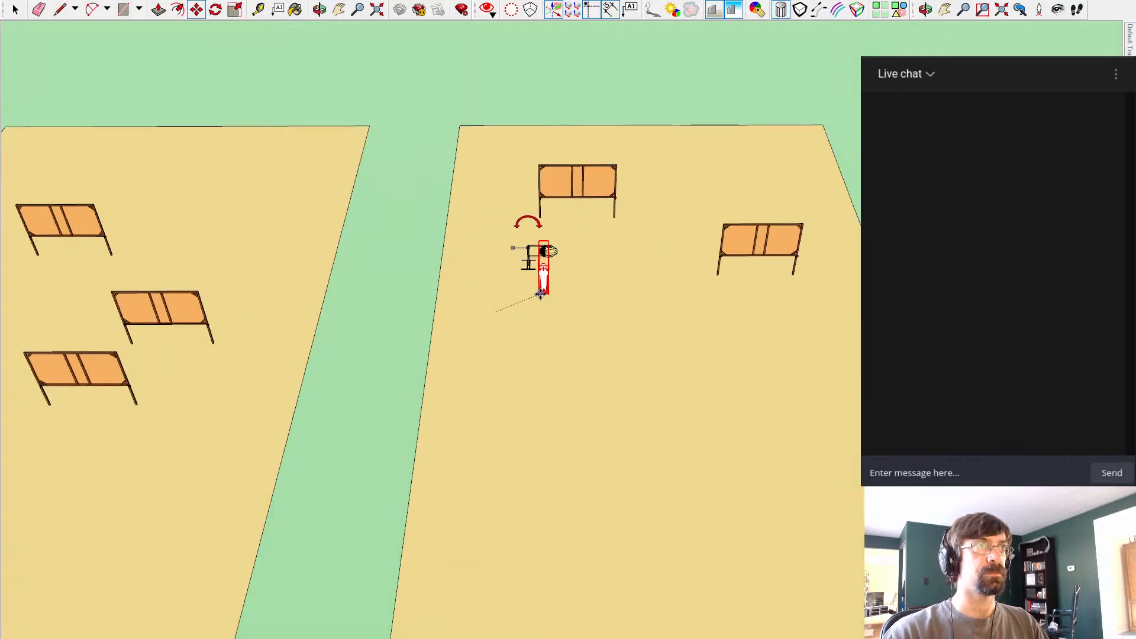
click(464, 268)
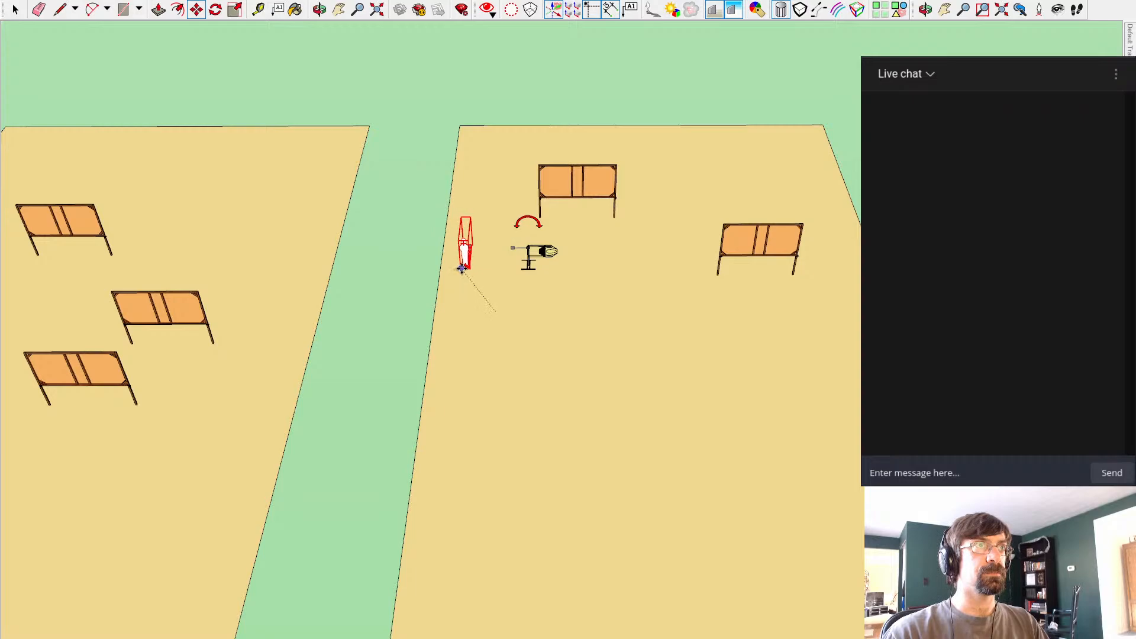
Step: Move the swinger in Bay 6 away from the popper so it stands in front of the rear wall
click(527, 262)
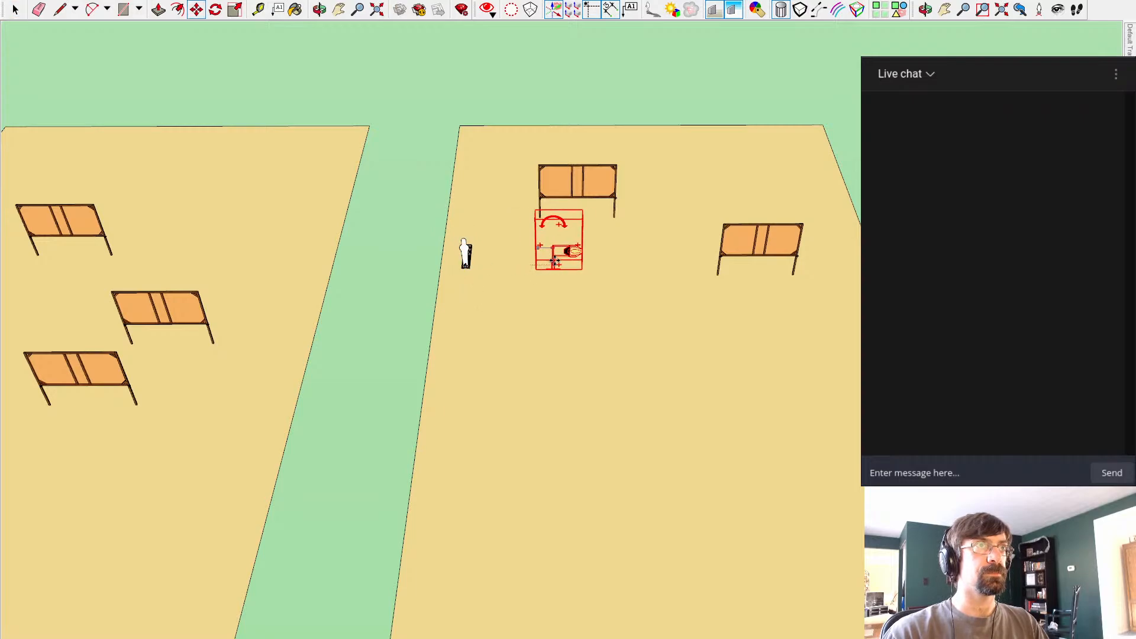
click(567, 263)
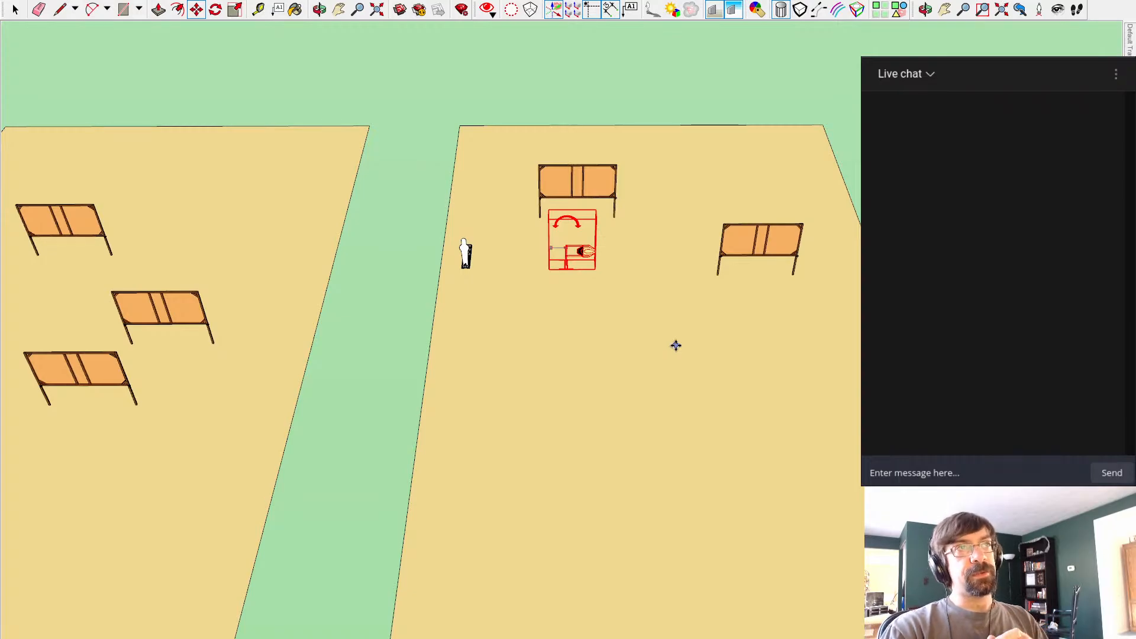
scroll(577, 234, down, 3)
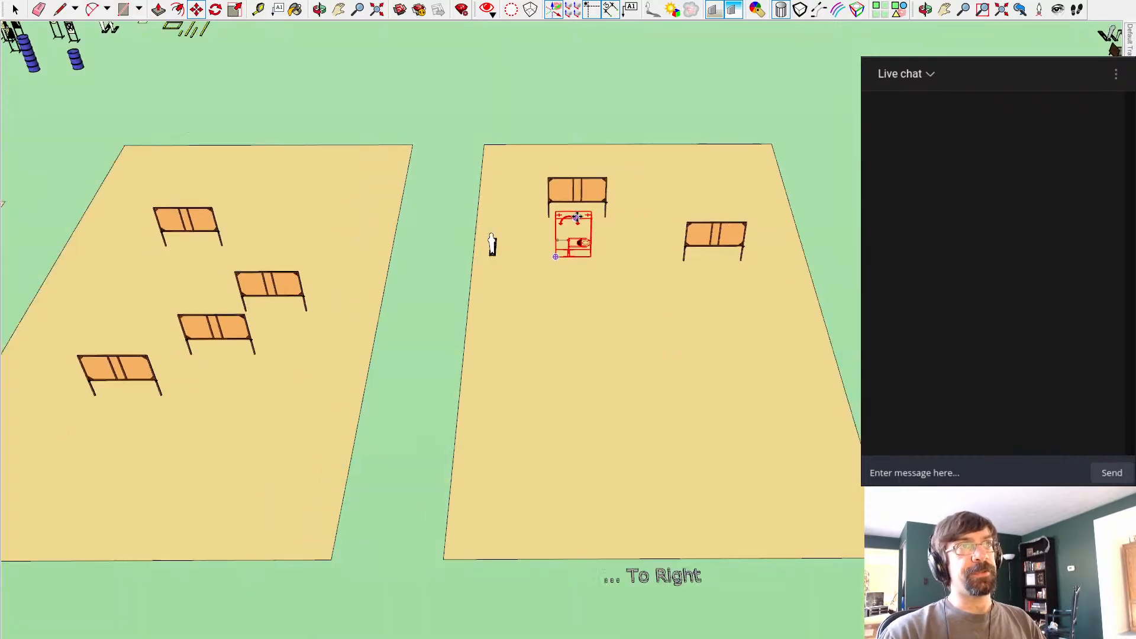
key(space)
Step: Look over Bay 6 and both prop collections, examining the target stands for pieces to add to the stage
shift+middle_drag(457, 120, 455, 223)
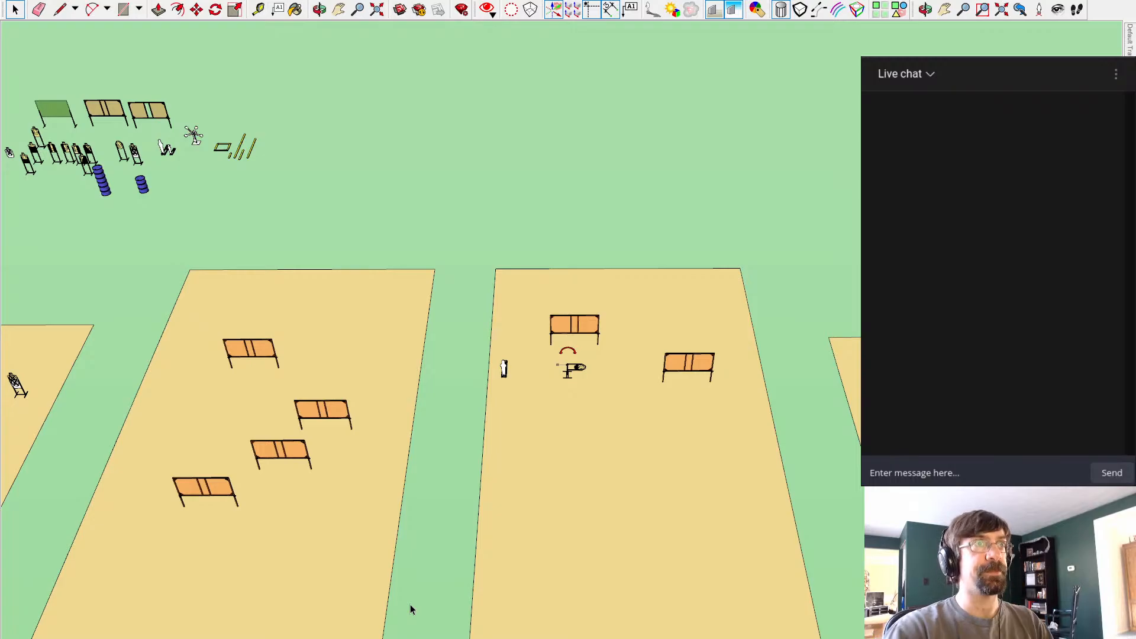
scroll(572, 332, up, 2)
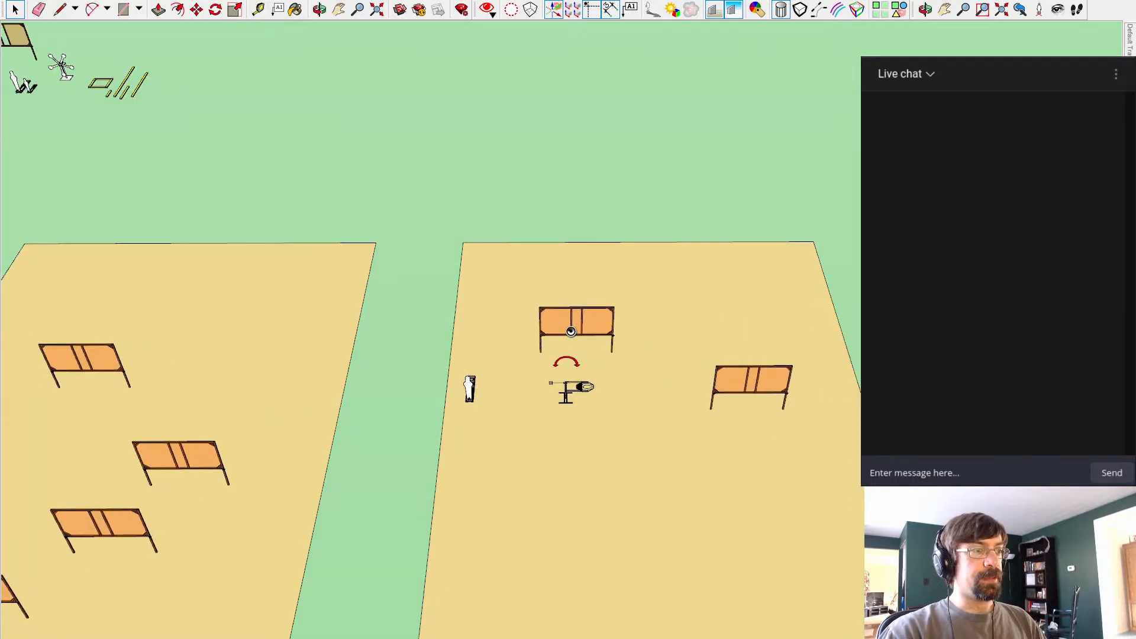
scroll(581, 356, up, 1)
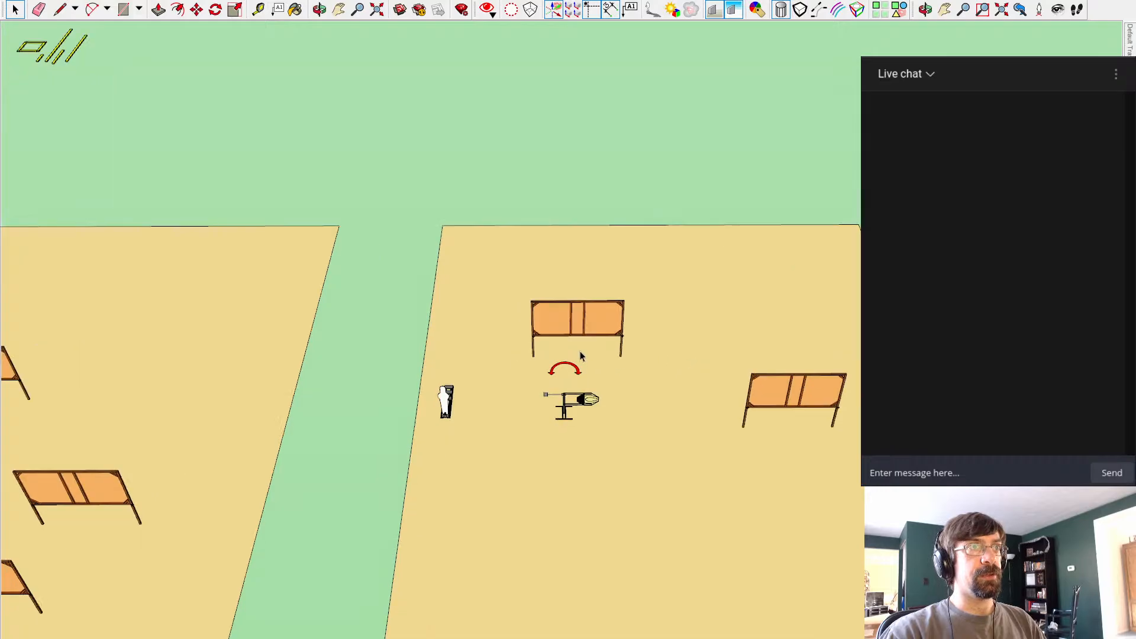
scroll(595, 362, down, 3)
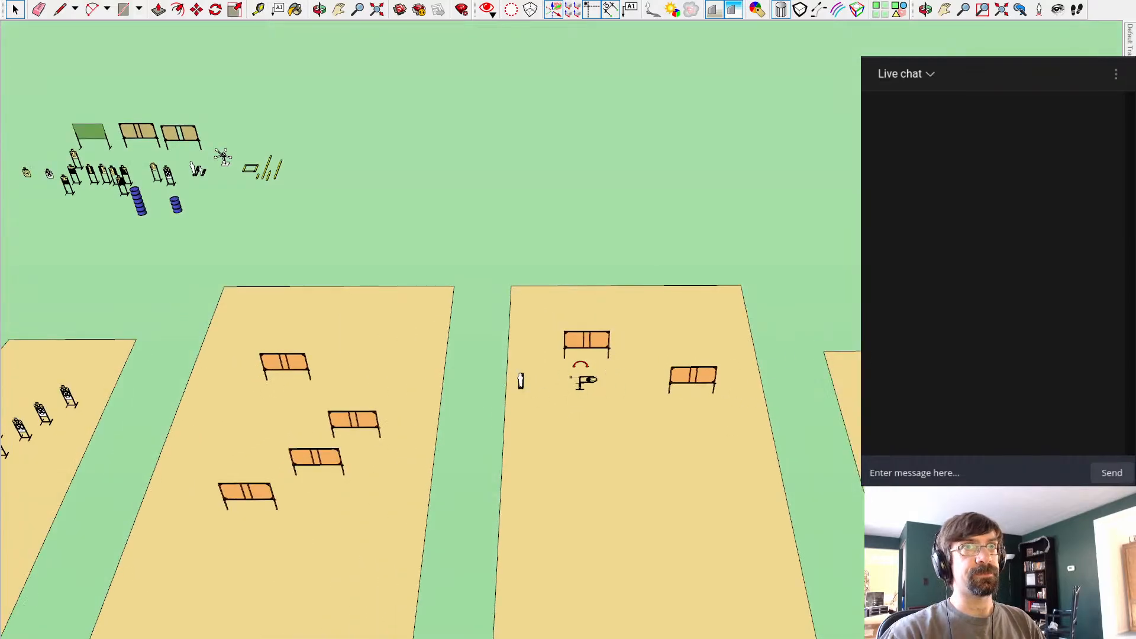
shift+middle_drag(509, 213, 173, 225)
scroll(624, 228, up, 5)
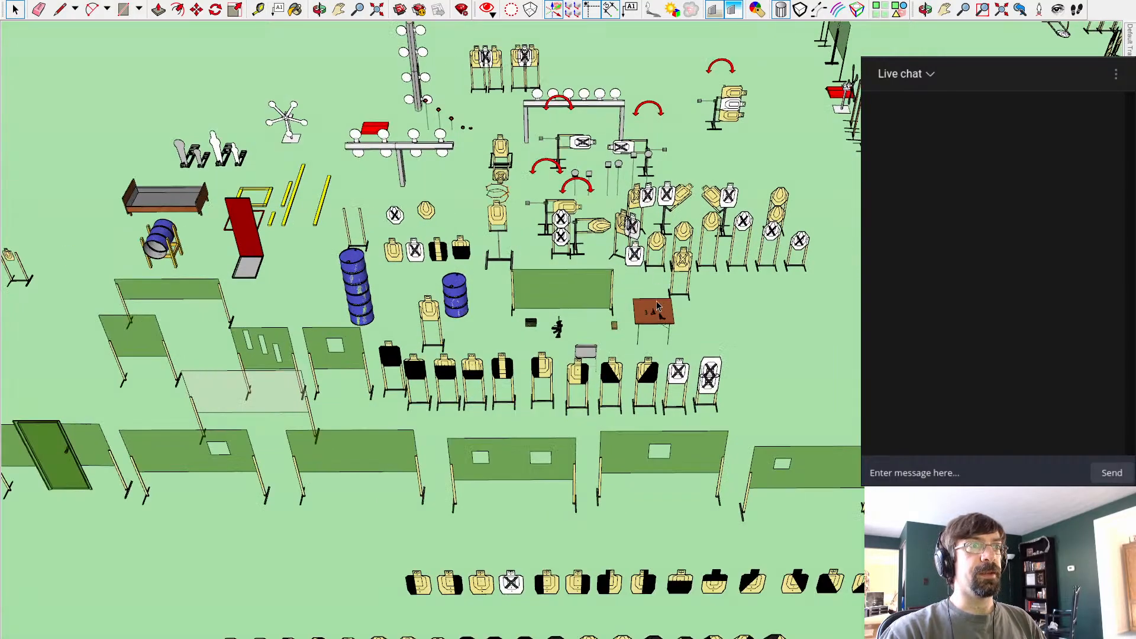
scroll(657, 304, down, 1)
scroll(850, 333, down, 3)
scroll(807, 332, up, 4)
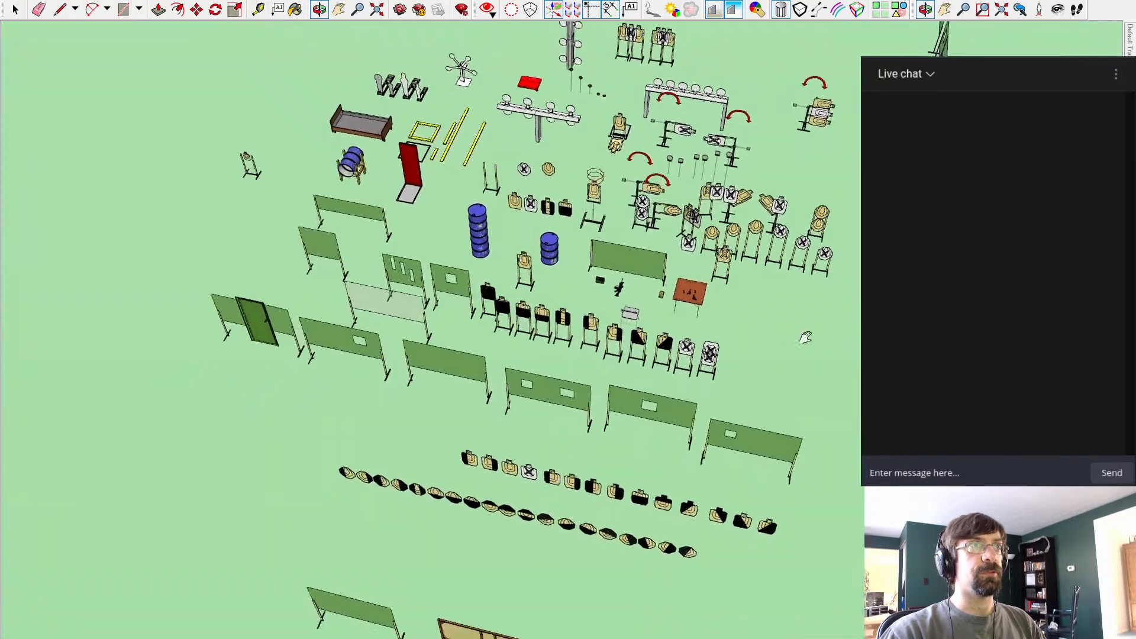
mouse_move(914, 204)
shift+middle_down()
mouse_move(537, 408)
mouse_move(495, 443)
shift+middle_up()
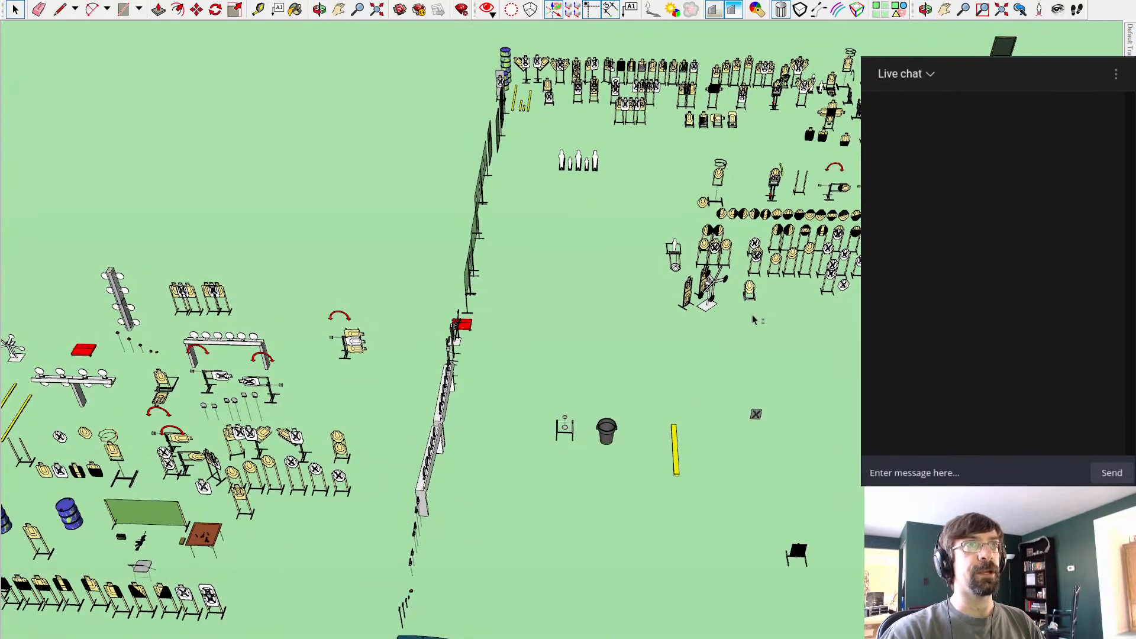
shift+middle_drag(751, 315, 636, 477)
scroll(638, 373, up, 1)
scroll(649, 386, up, 1)
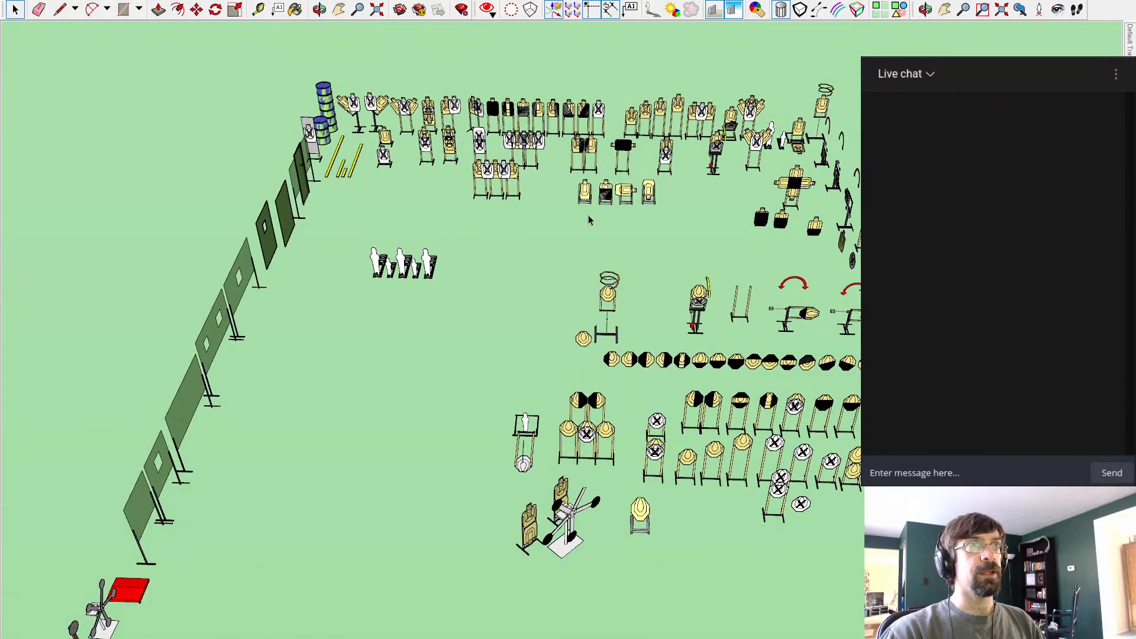
shift+middle_drag(588, 220, 357, 212)
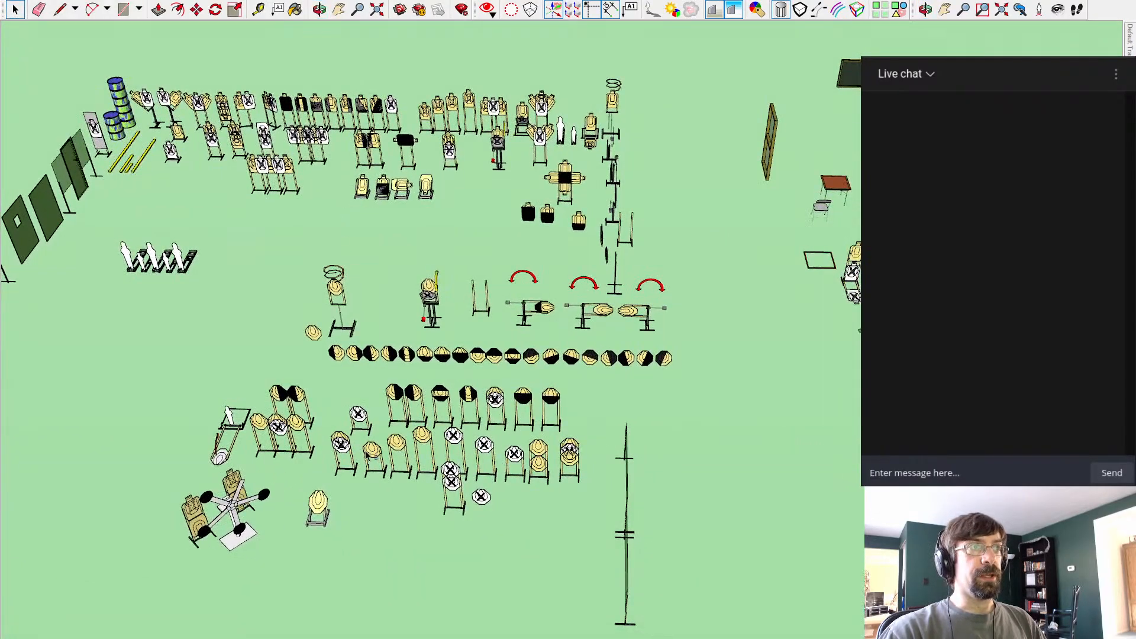
Step: Copy the stacked octagonal target stand with the no-shoot from the rear collection and place it in Bay 6 beside the forward wall
click(421, 436)
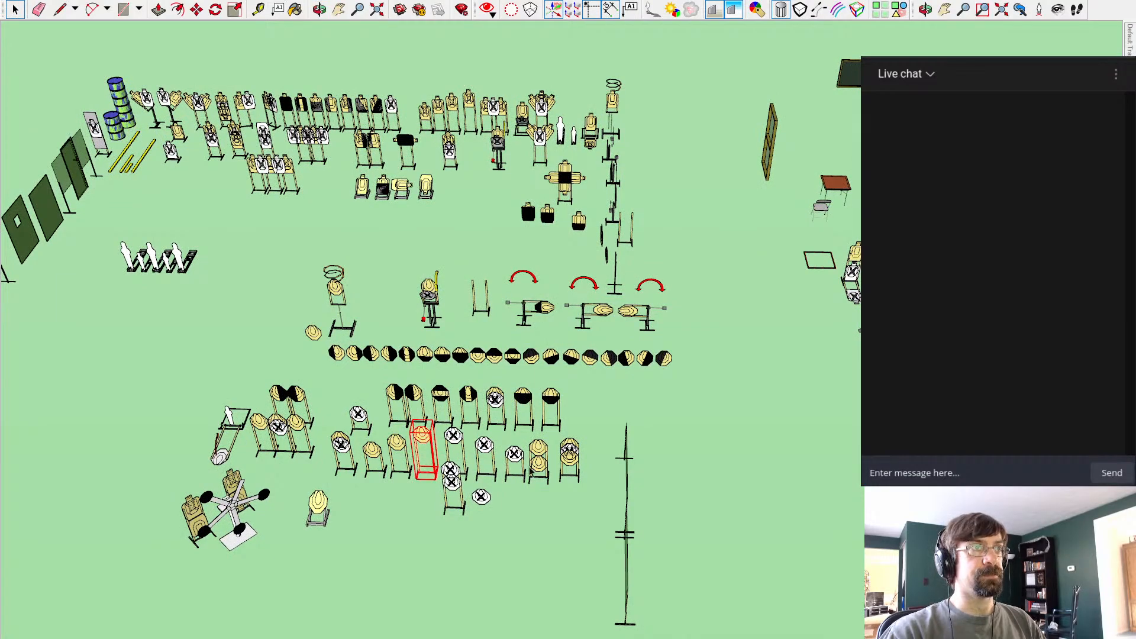
click(545, 455)
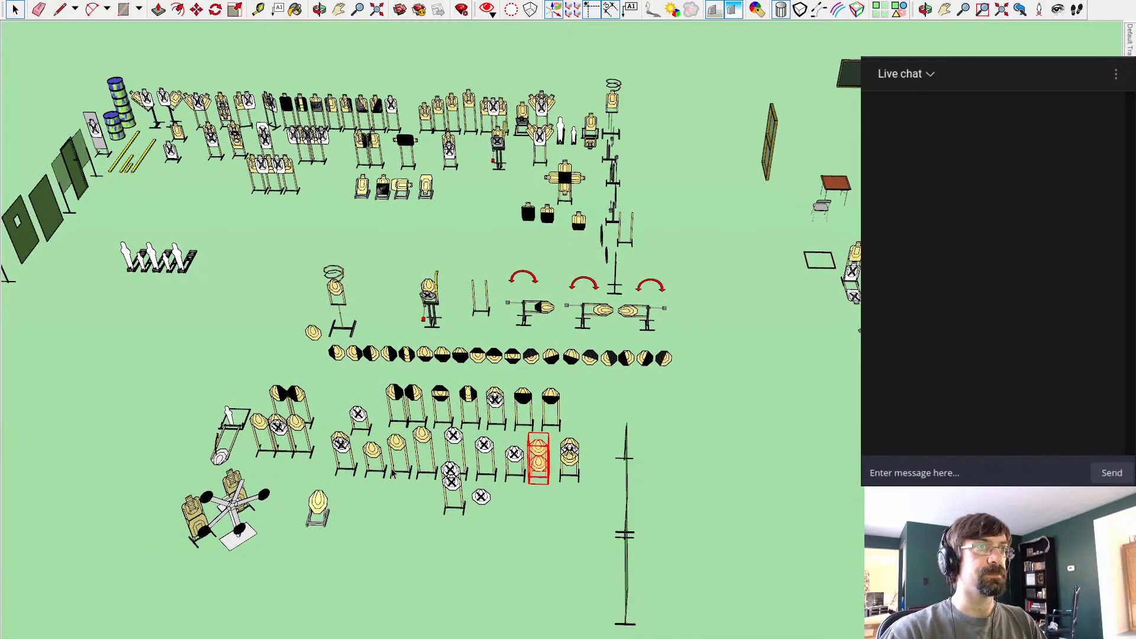
scroll(391, 471, down, 2)
scroll(516, 460, up, 1)
click(500, 455)
scroll(532, 485, down, 4)
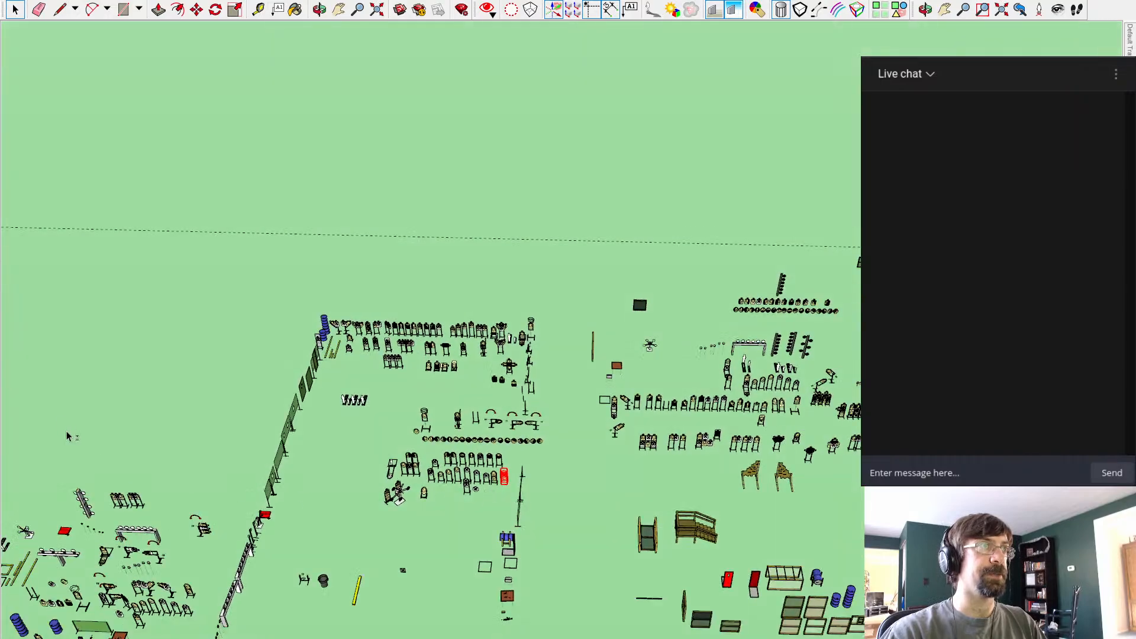
shift+middle_drag(95, 422, 726, 207)
scroll(375, 426, up, 2)
shift+middle_drag(376, 426, 599, 158)
middle_drag(533, 319, 613, 330)
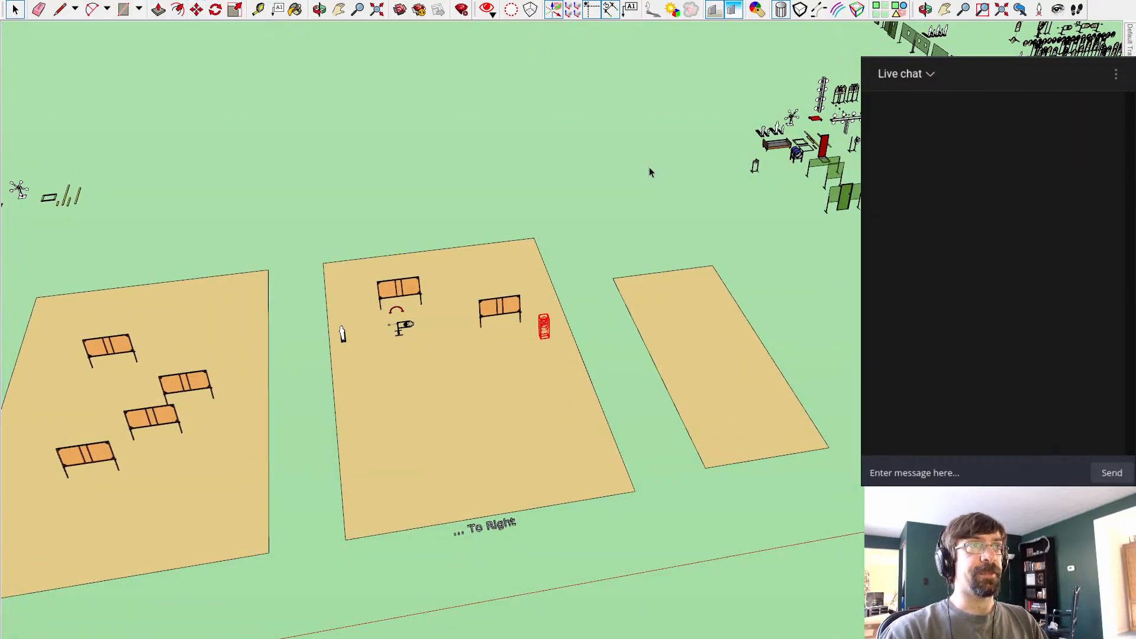
Step: Copy the plain octagonal target stand from the prop collection and place three of them in Bay 6 around the forward wall
click(704, 158)
shift+middle_drag(706, 157, 260, 432)
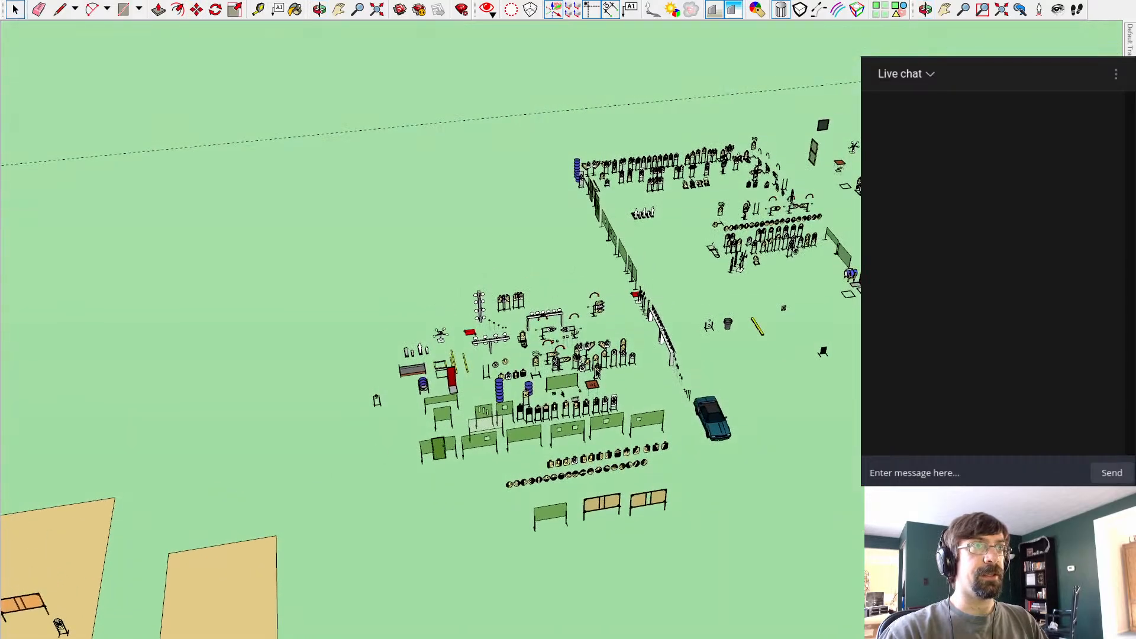
middle_drag(596, 373, 616, 334)
scroll(616, 353, up, 5)
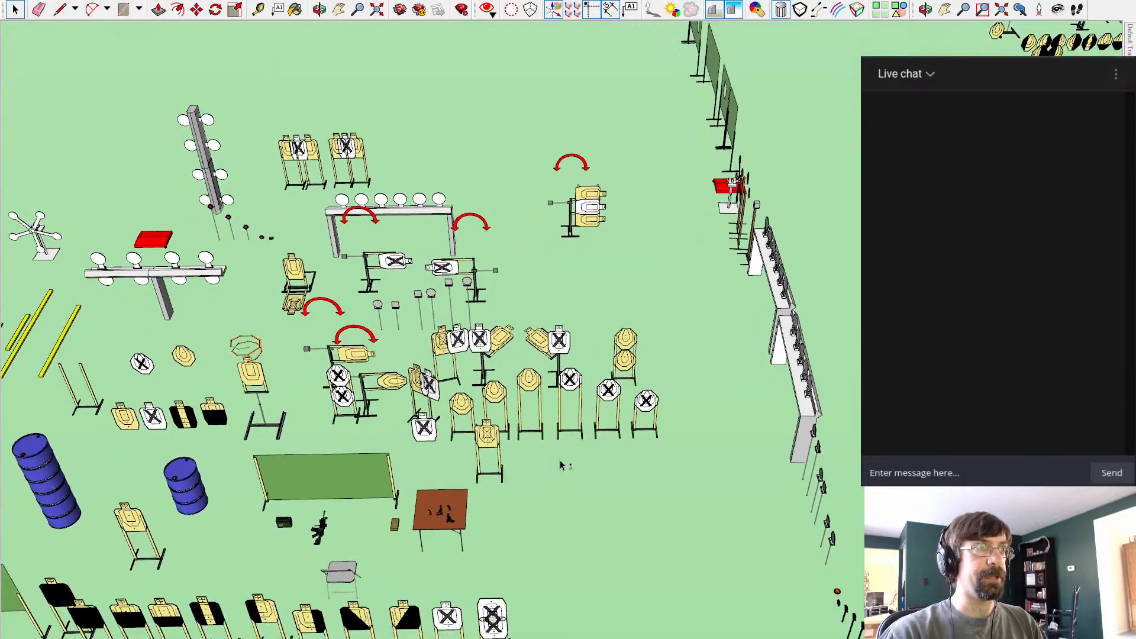
click(497, 390)
scroll(564, 417, down, 5)
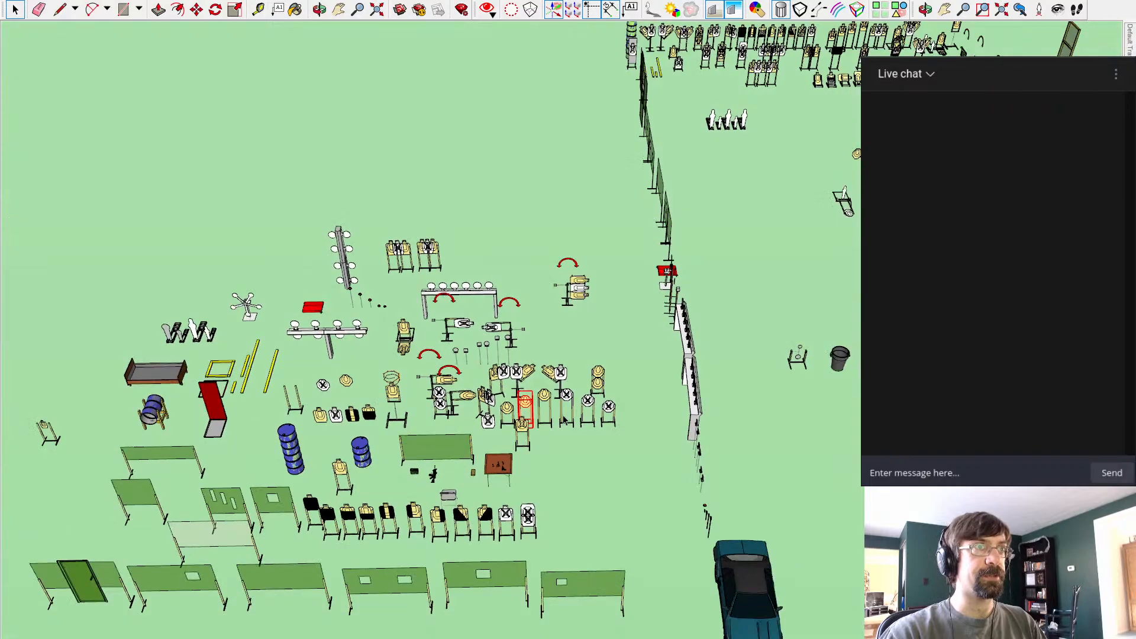
shift+middle_drag(131, 529, 556, 236)
shift+middle_drag(279, 434, 493, 468)
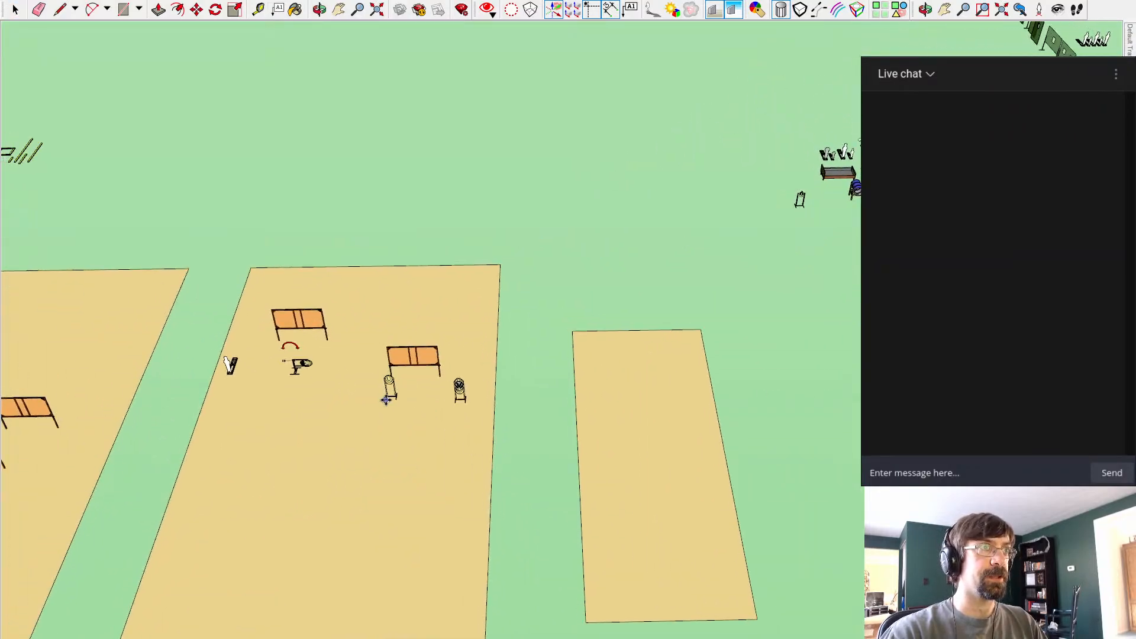
click(385, 400)
key(ctrl+v)
click(430, 442)
key(ctrl+v)
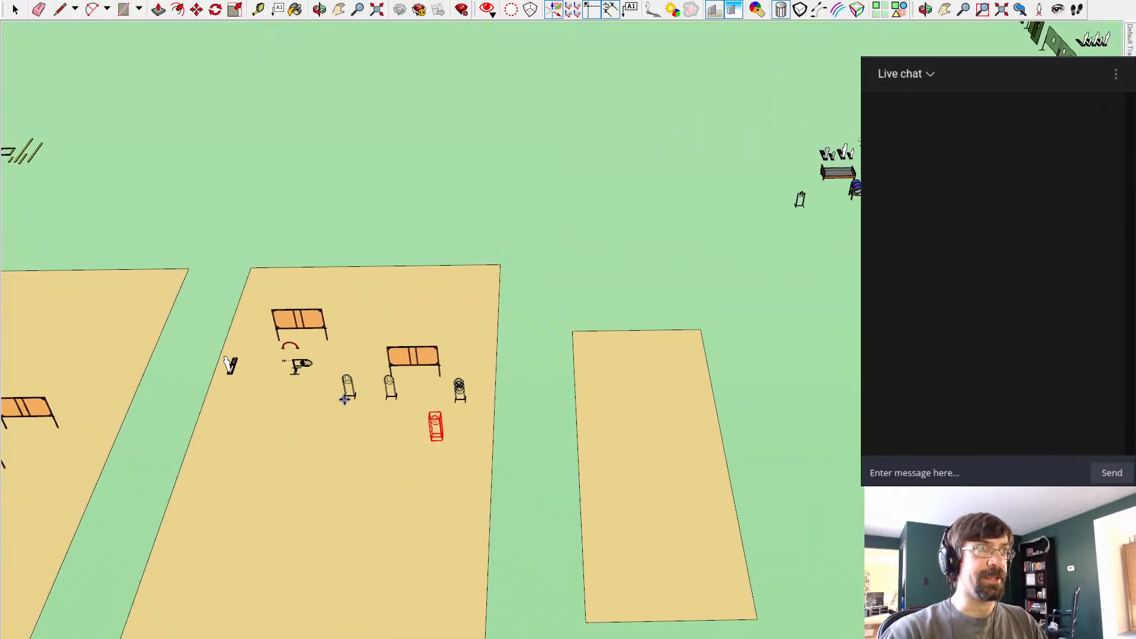
click(347, 400)
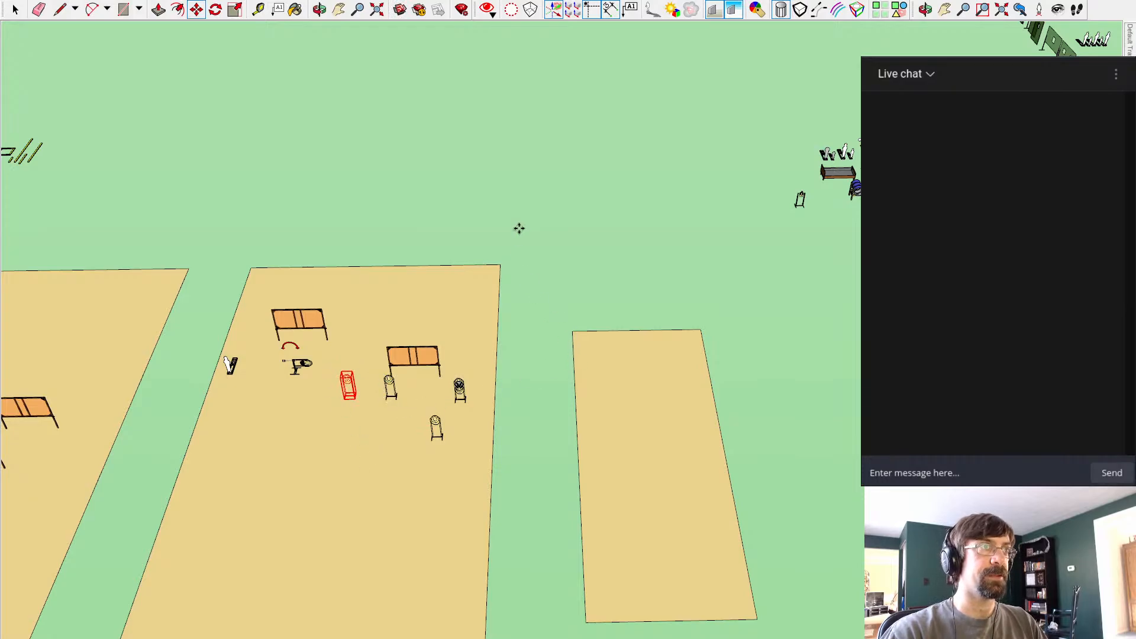
Step: Move the swinger in Bay 6 into the gap between the rear wall and the forward wall
middle_drag(416, 201, 413, 124)
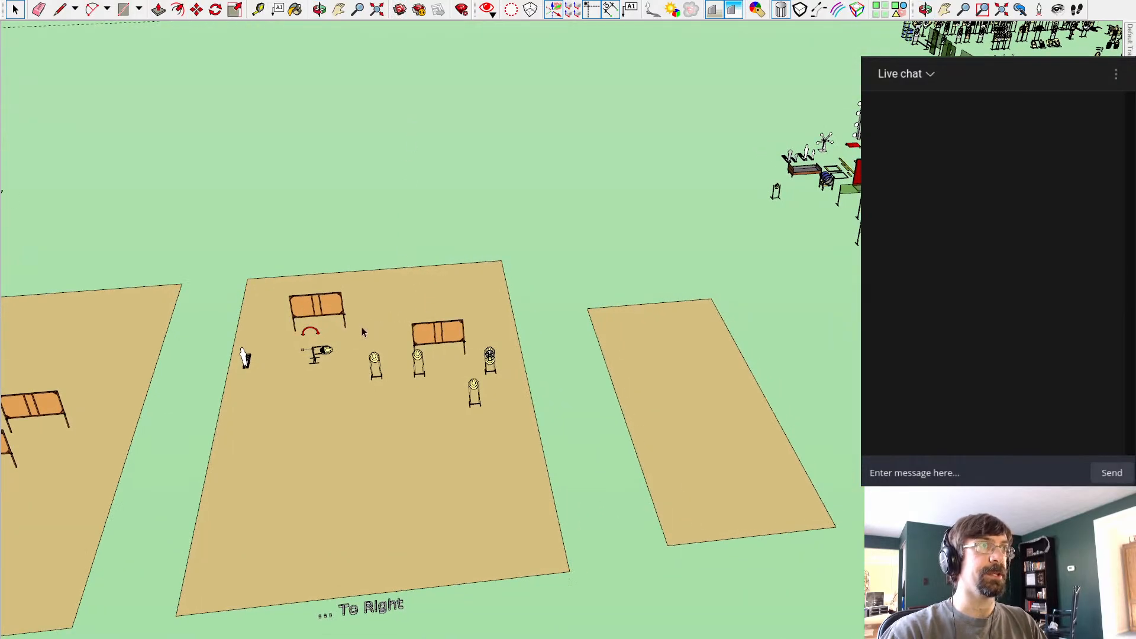
click(313, 354)
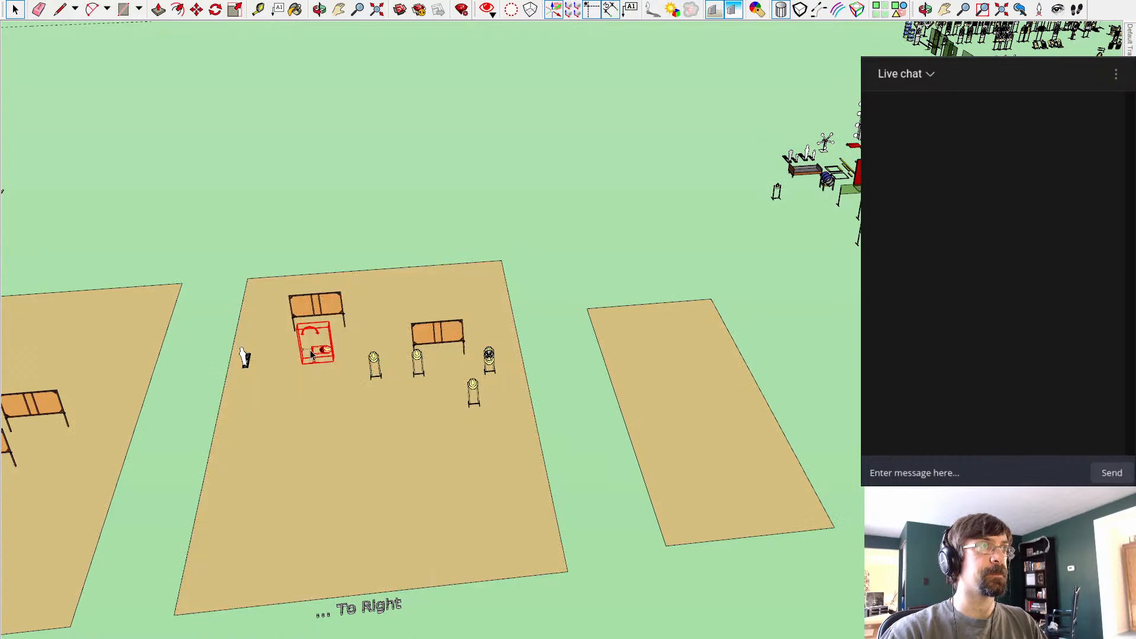
key(m)
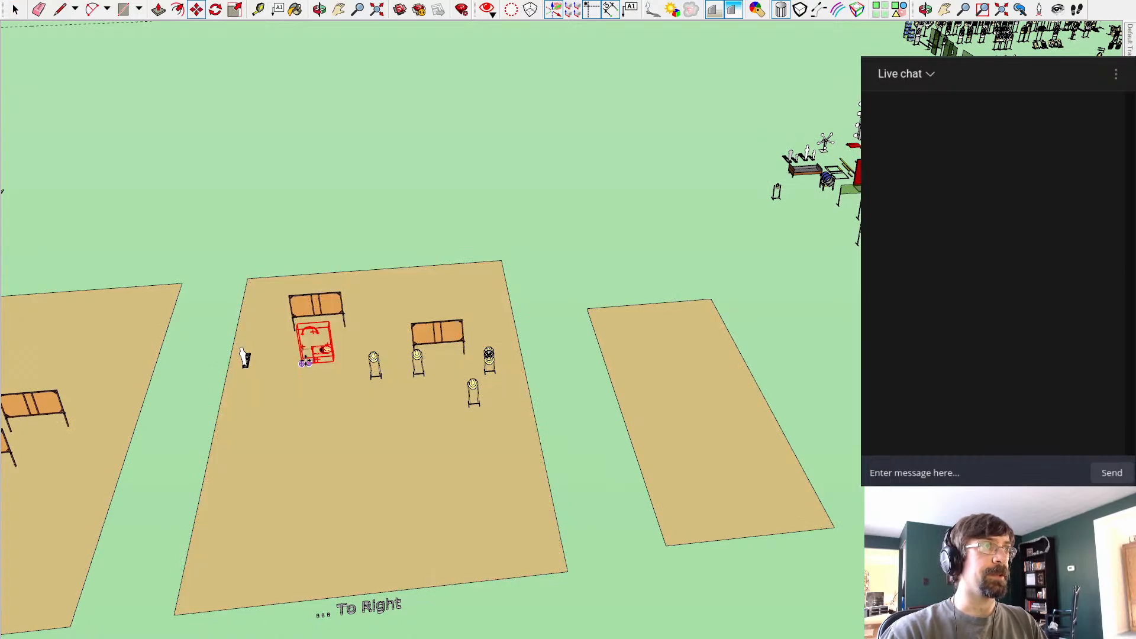
click(302, 363)
click(351, 353)
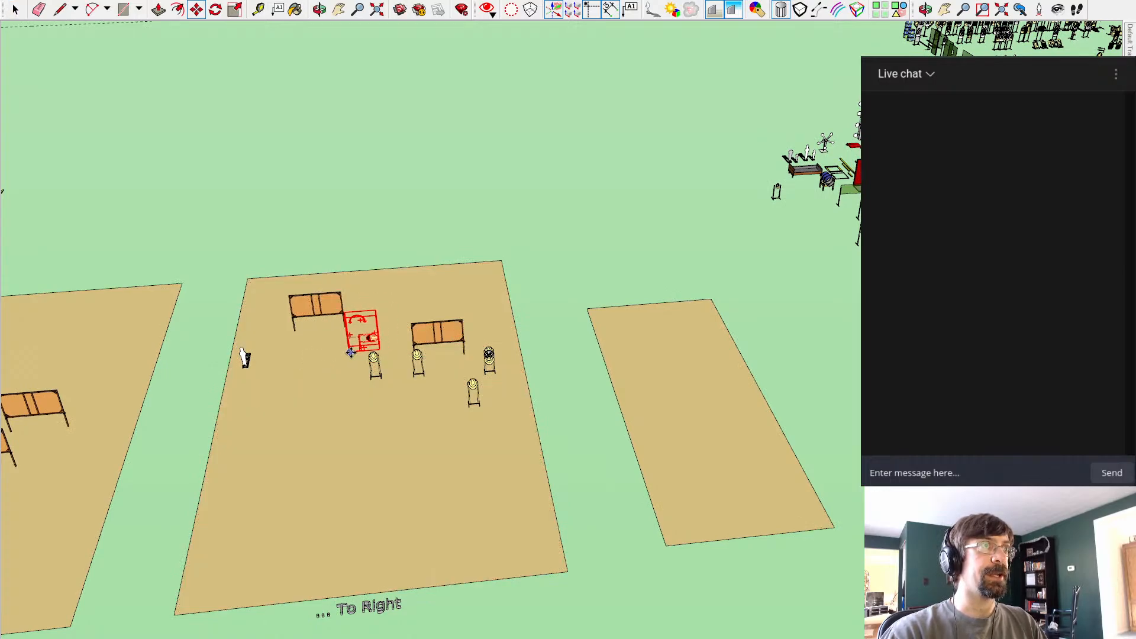
Step: Place two tall blue barrel stacks side by side in front of the swinger in Bay 6
scroll(274, 310, up, 5)
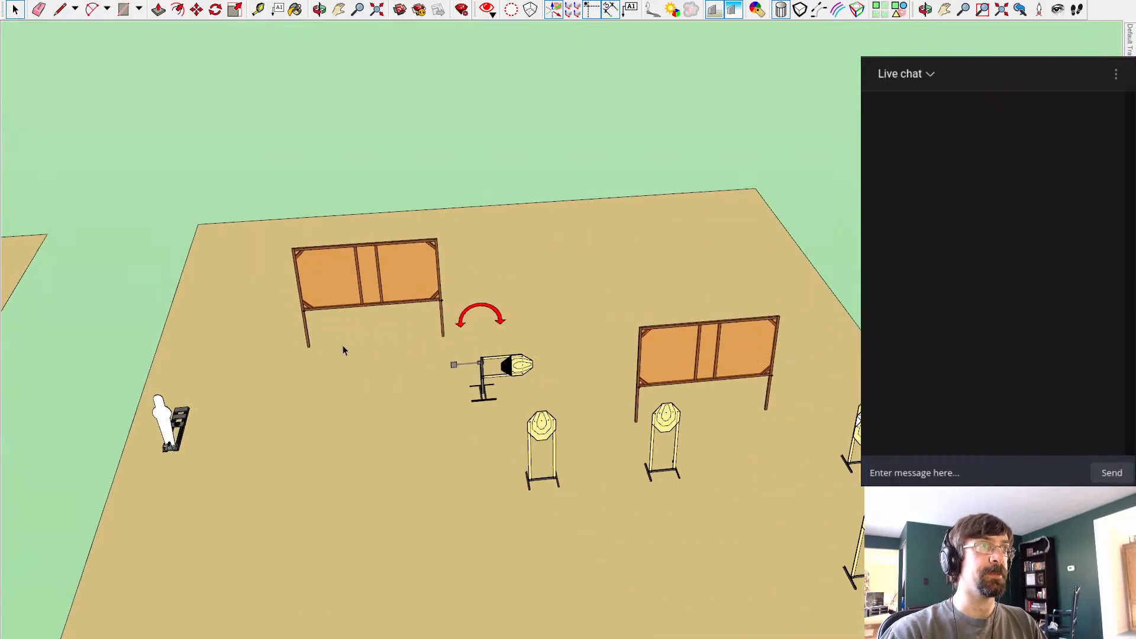
click(484, 424)
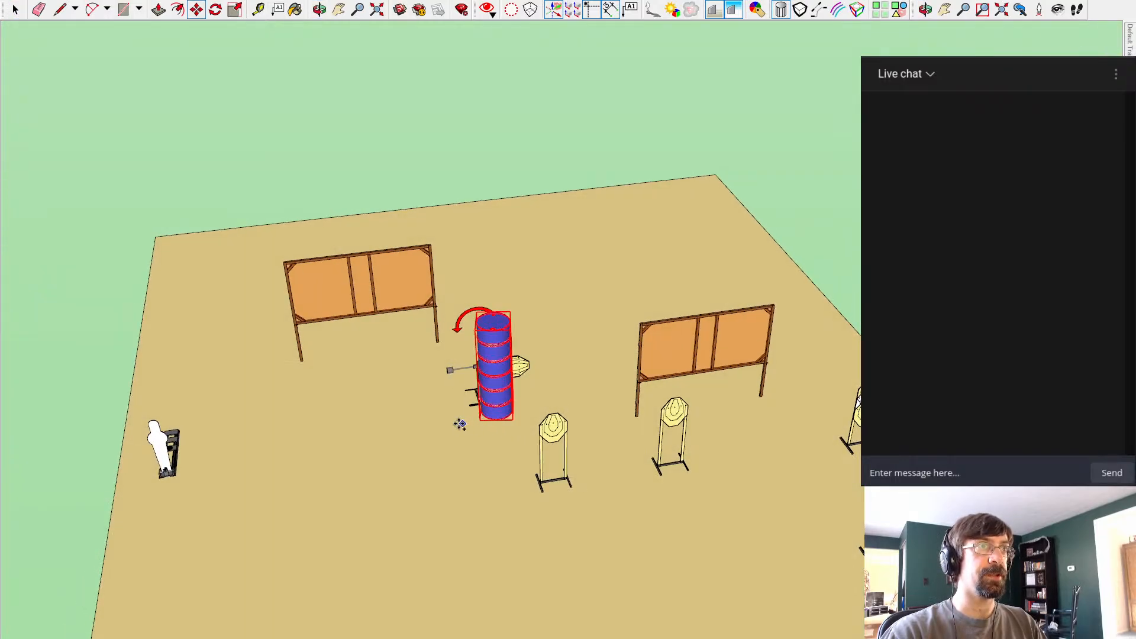
key(ctrl+v)
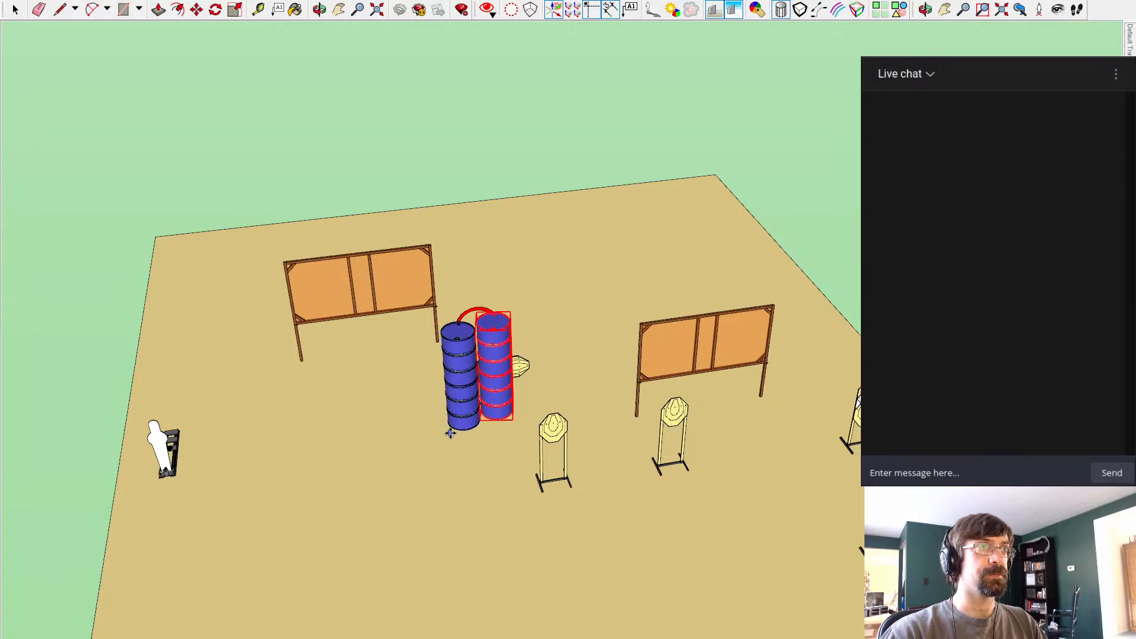
click(451, 424)
middle_drag(602, 385, 492, 387)
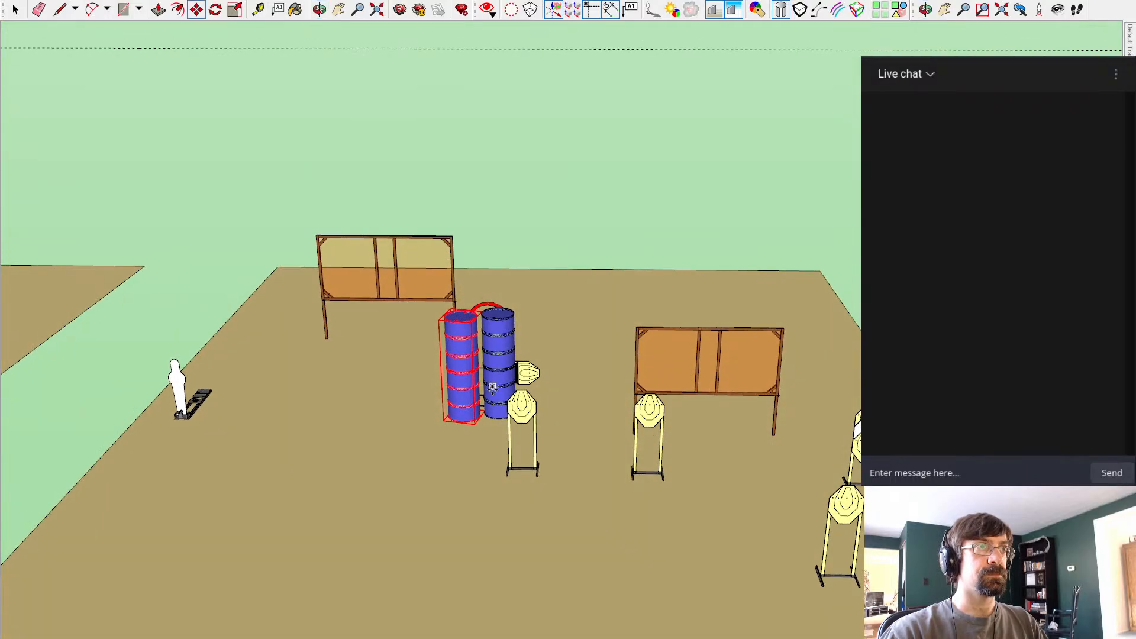
middle_drag(358, 411, 479, 353)
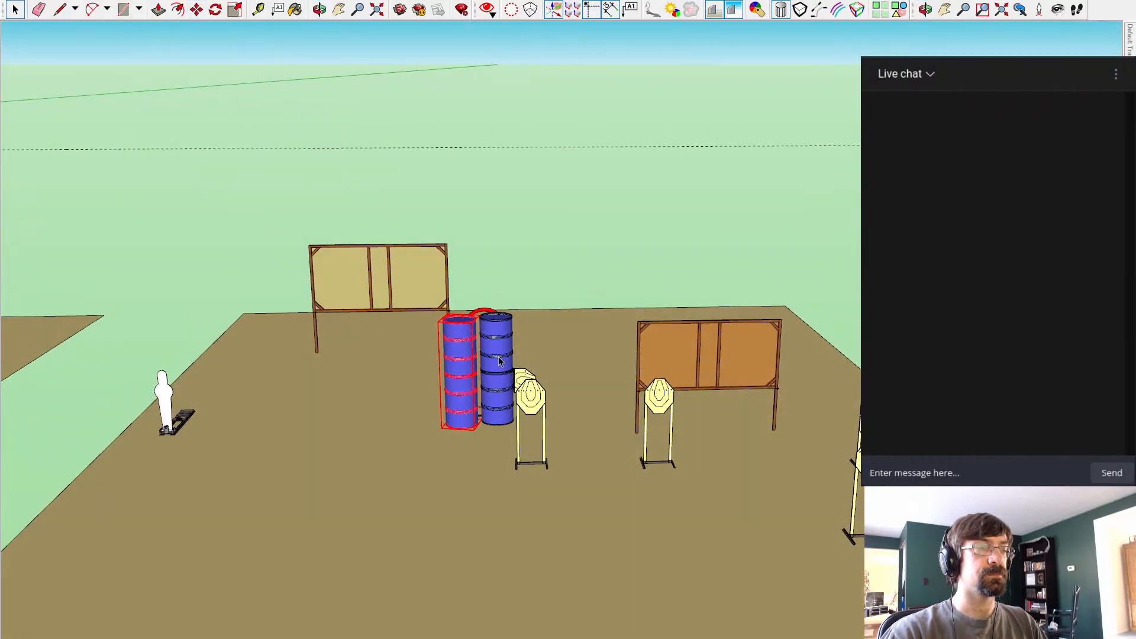
Step: Replace the tall barrel stack nearer the swinger's target with a shorter blue barrel copied from the prop collection
click(499, 362)
key(Delete)
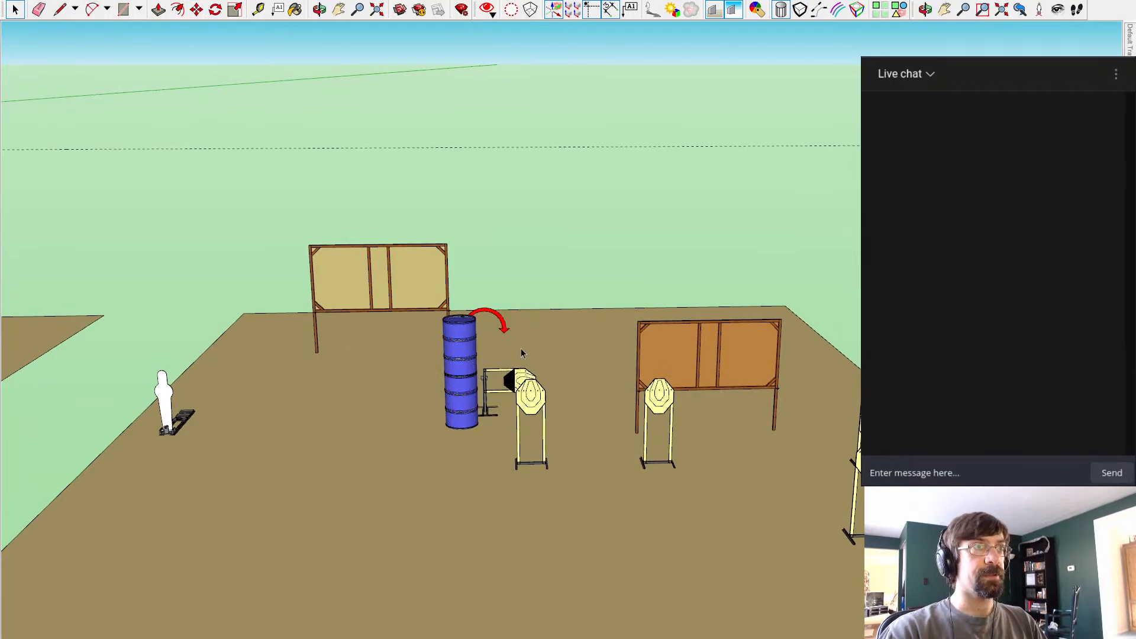
middle_drag(522, 353, 562, 356)
scroll(773, 235, down, 5)
shift+middle_drag(772, 234, 643, 462)
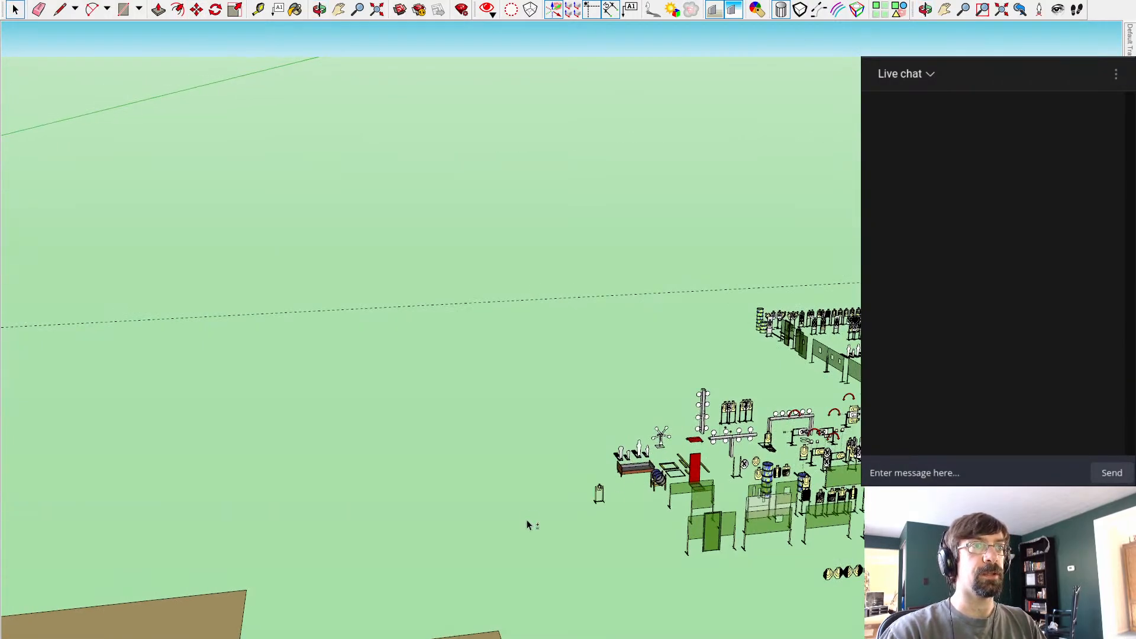
shift+middle_drag(528, 525, 716, 486)
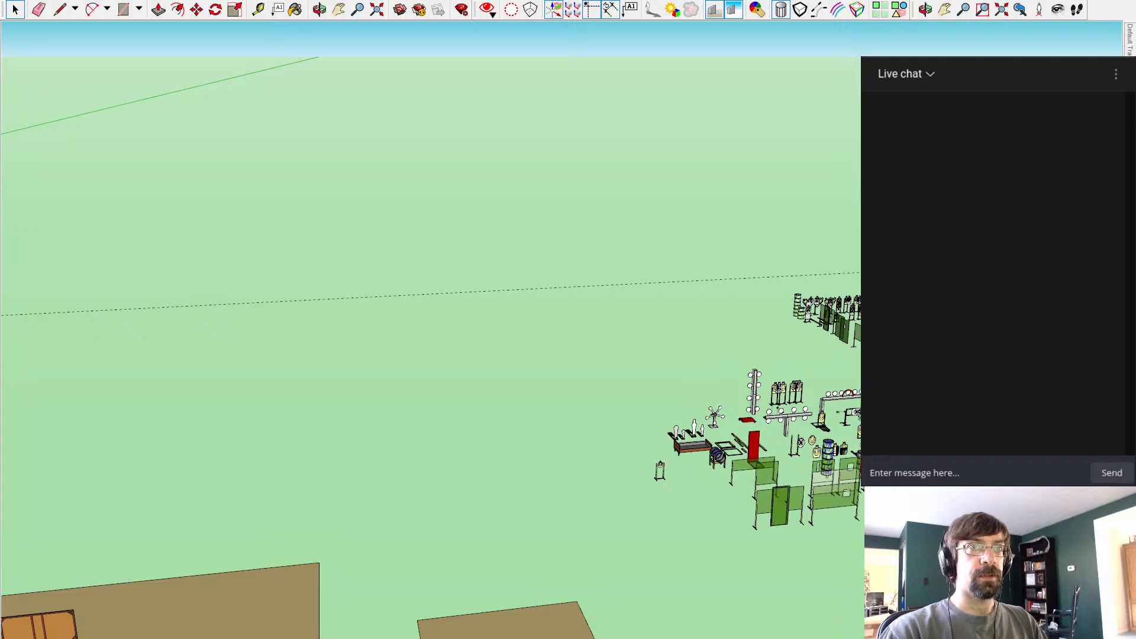
shift+middle_drag(227, 525, 469, 351)
scroll(472, 414, up, 5)
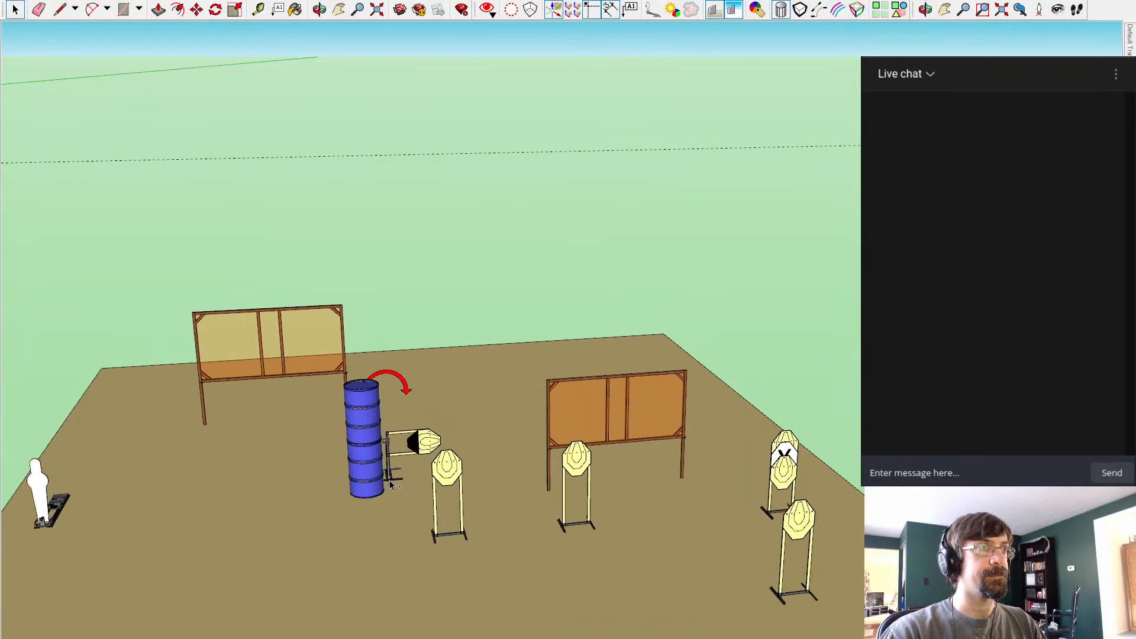
key(ctrl+v)
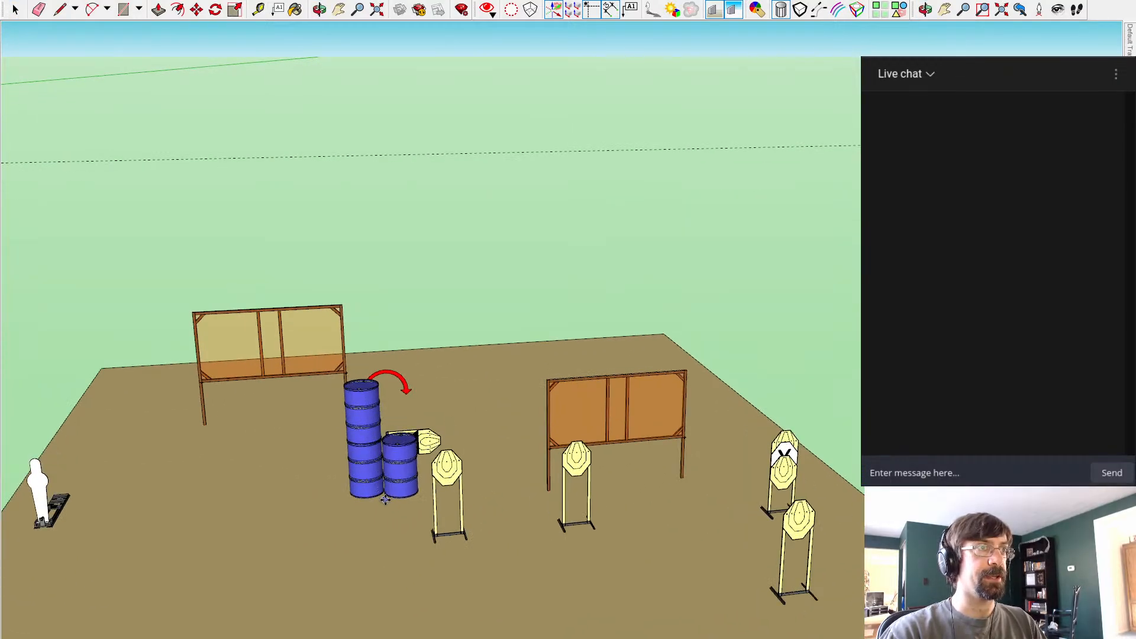
click(385, 500)
Step: Copy the octagonal target stand beside the barrels into the rear corner of Bay 6 behind the popper, and delete the original
middle_drag(570, 350, 391, 535)
key(space)
click(138, 208)
shift+middle_drag(138, 208, 431, 136)
click(694, 339)
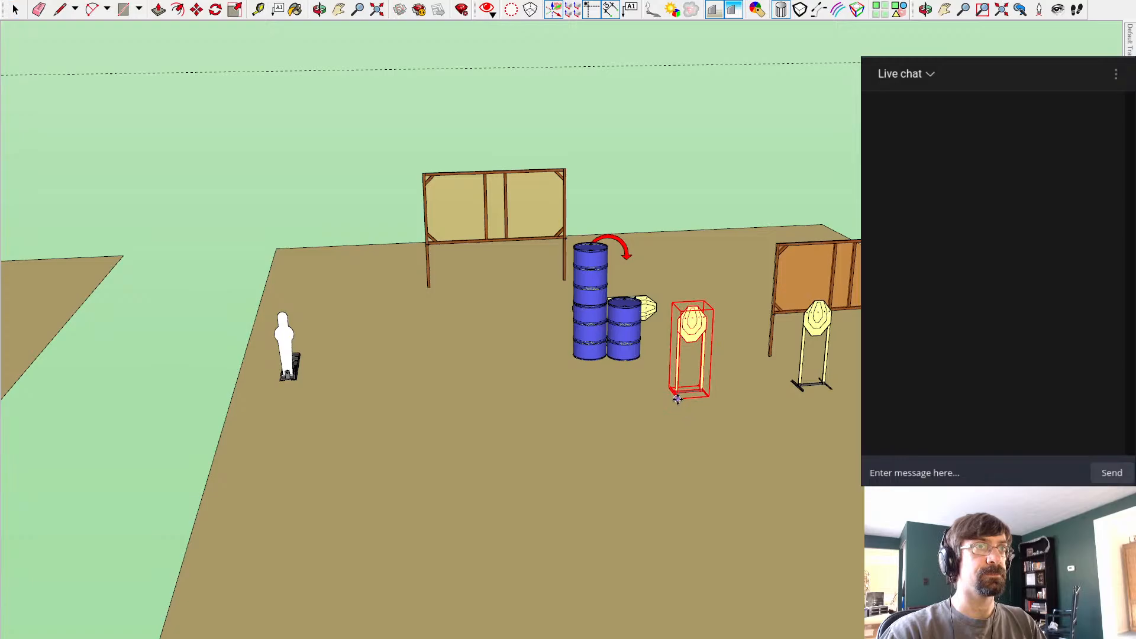
key(m)
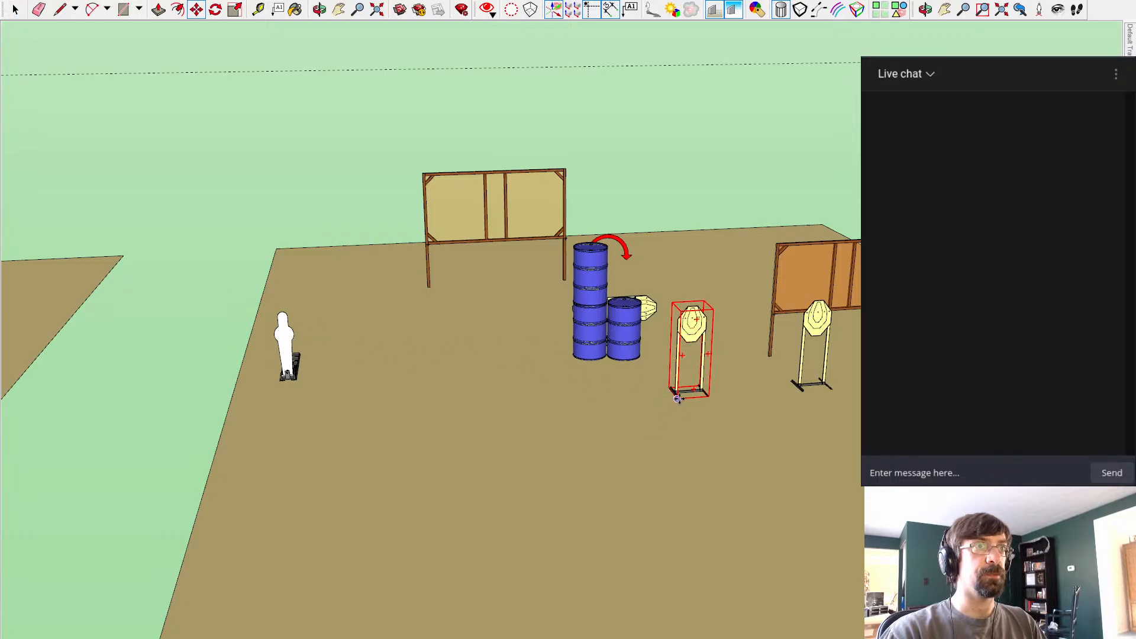
ctrl+drag(678, 399, 333, 293)
key(space)
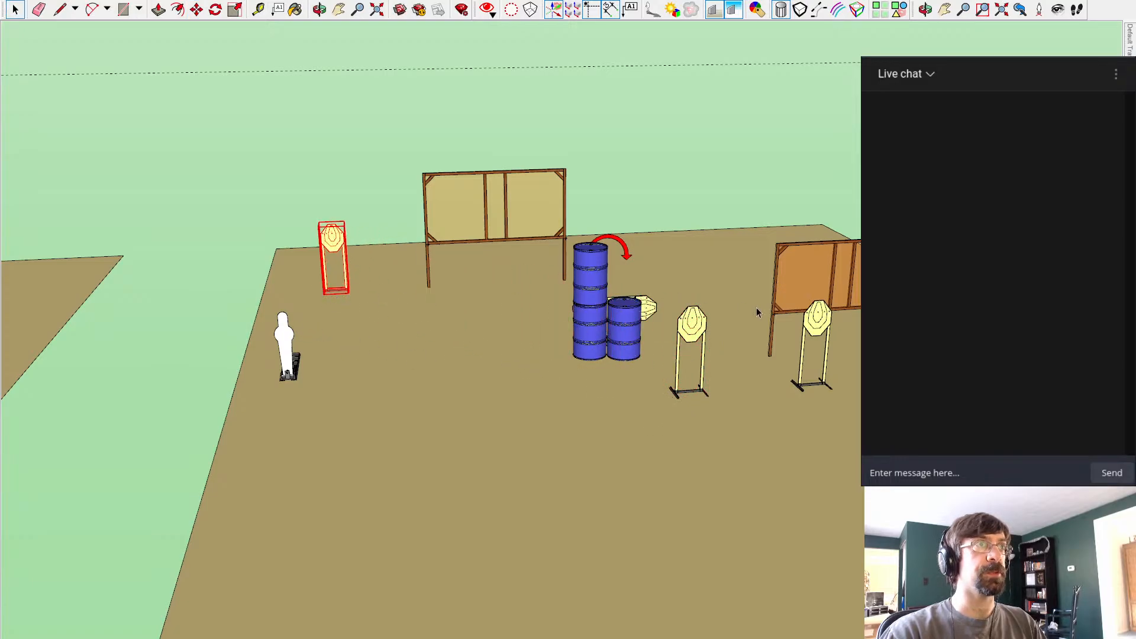
click(697, 320)
key(Delete)
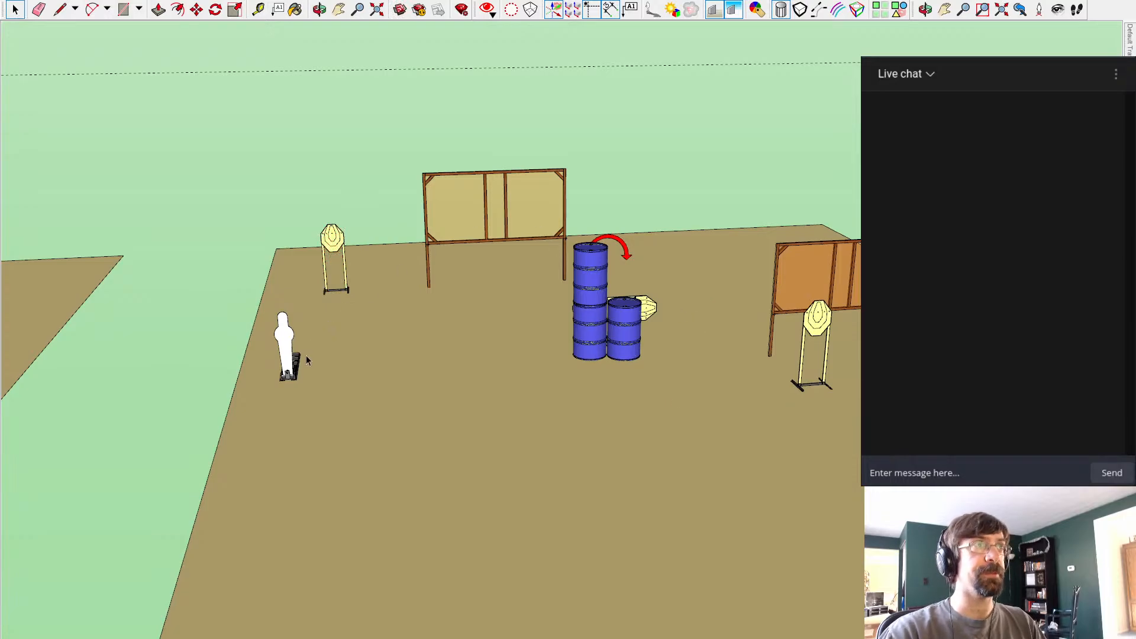
Step: Bring the rear wall forward in front of the barrels and rotate it about its corner post to an angle
middle_drag(553, 395, 680, 375)
click(443, 187)
key(m)
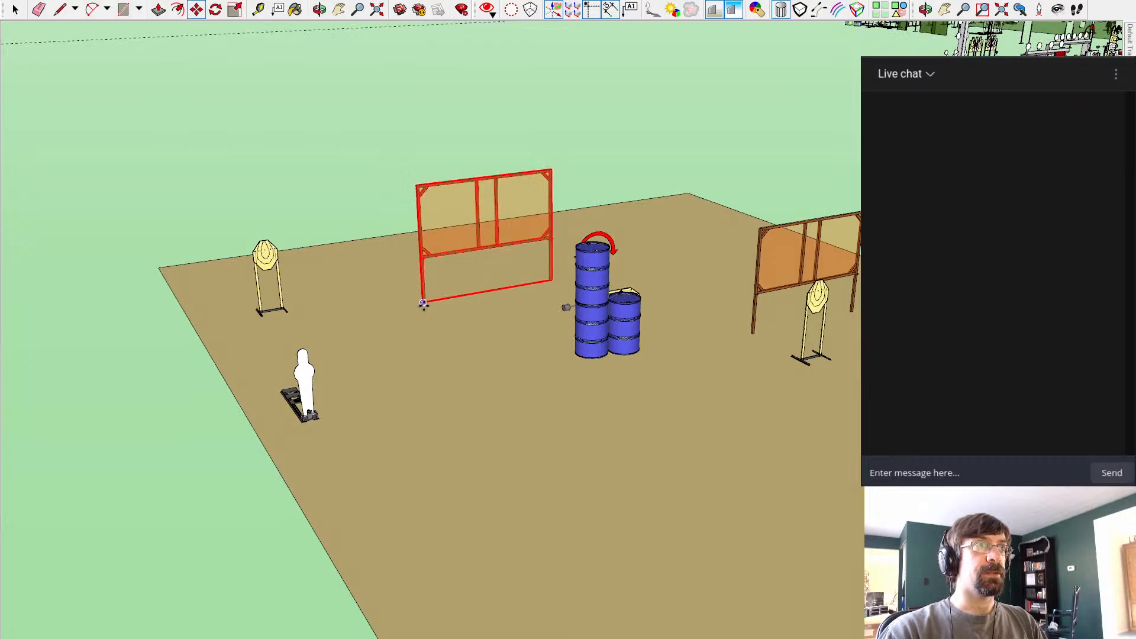
click(423, 303)
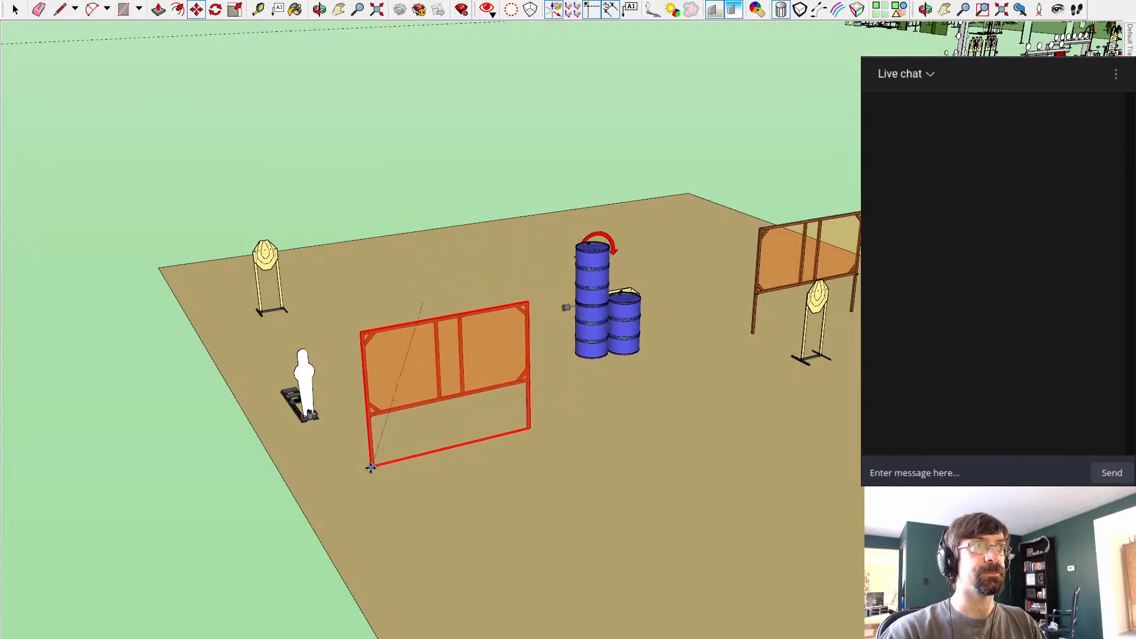
click(468, 439)
key(q)
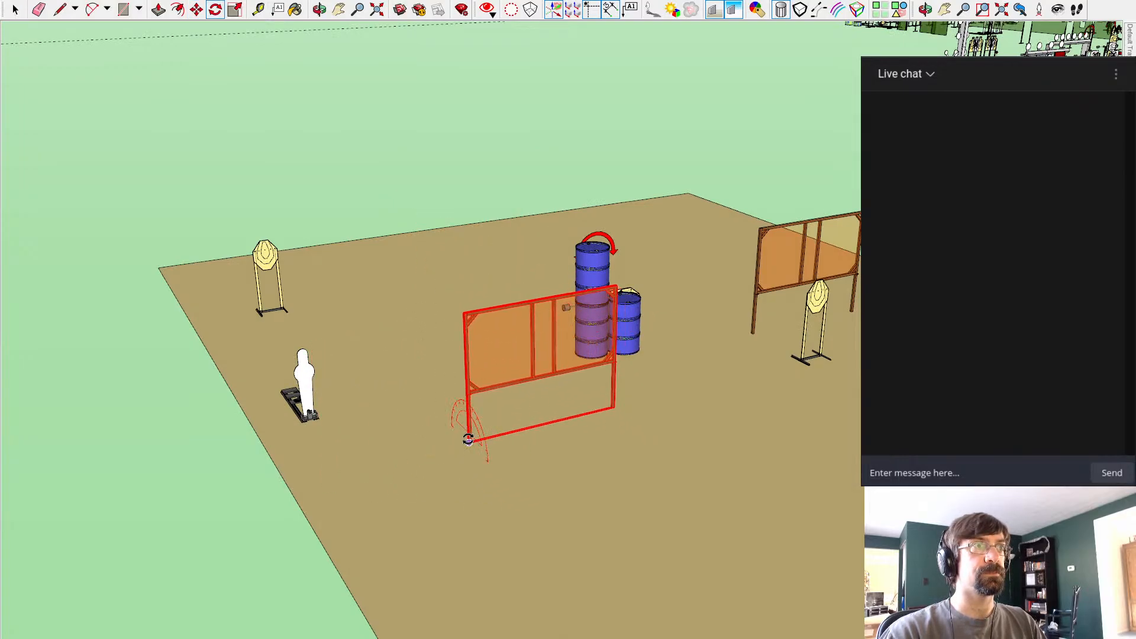
click(740, 372)
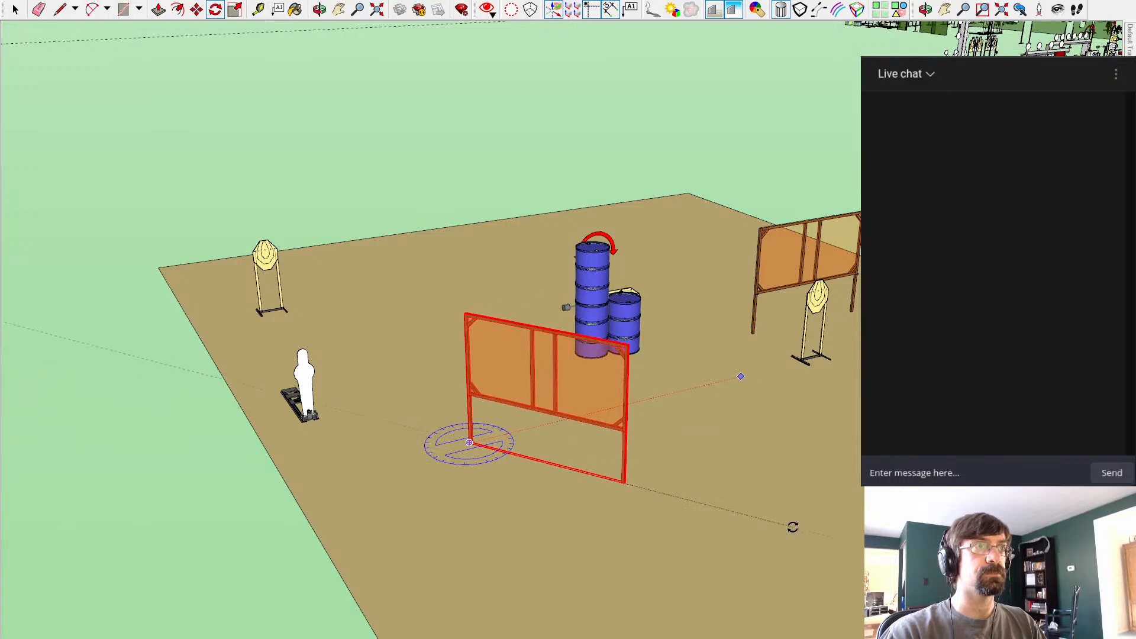
click(791, 528)
Step: Move the angled wall closer to the barrels and rotate it so it stands diagonally between the popper and the barrels
key(m)
click(471, 442)
click(525, 391)
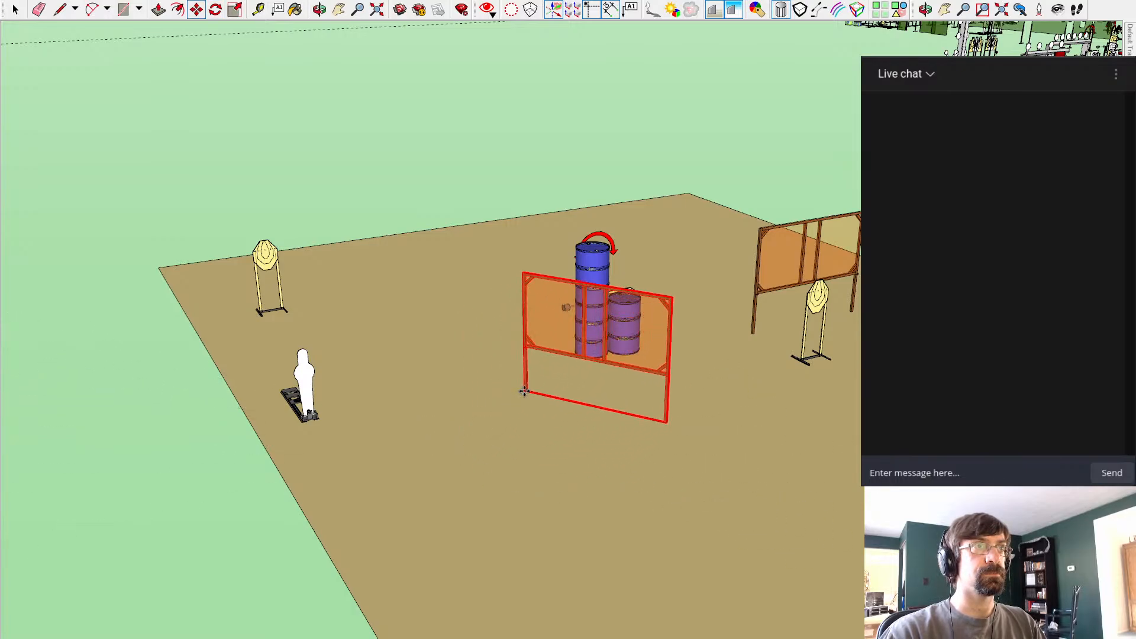
middle_drag(822, 420, 520, 393)
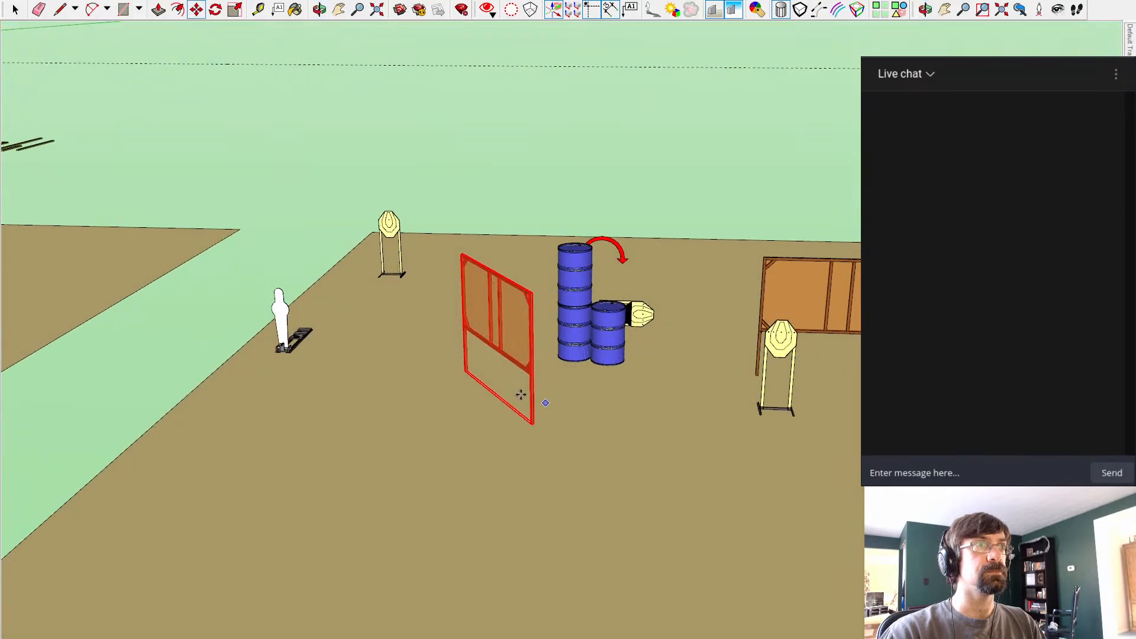
key(q)
click(888, 219)
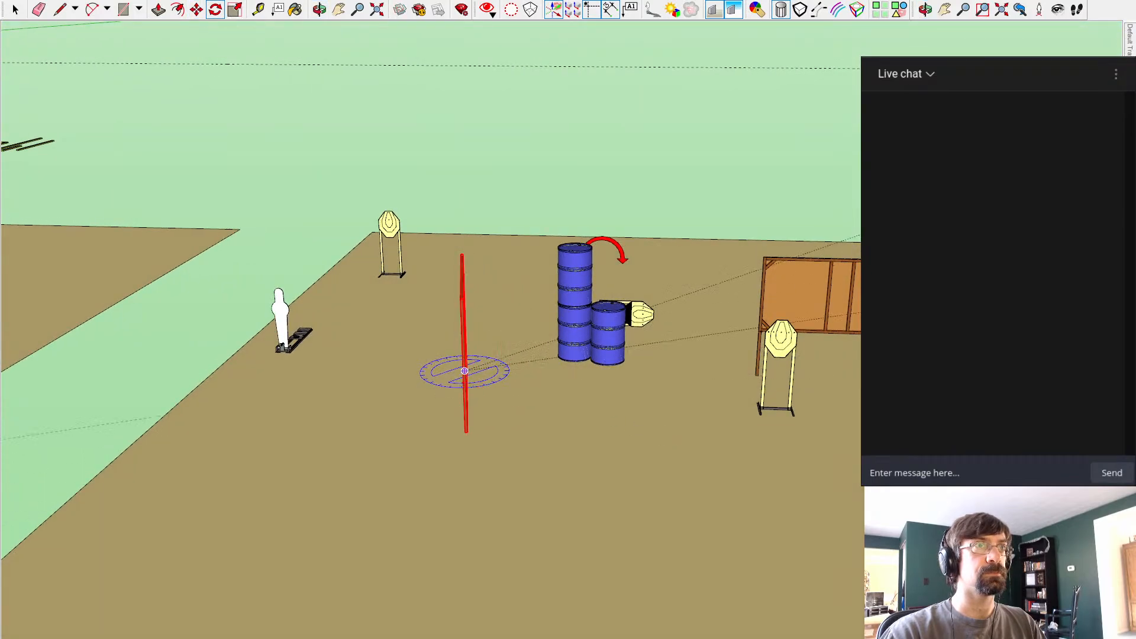
click(808, 442)
Step: Shift the diagonal wall slightly back toward the popper so it partly screens the octagonal target in the rear corner
middle_drag(806, 442, 655, 467)
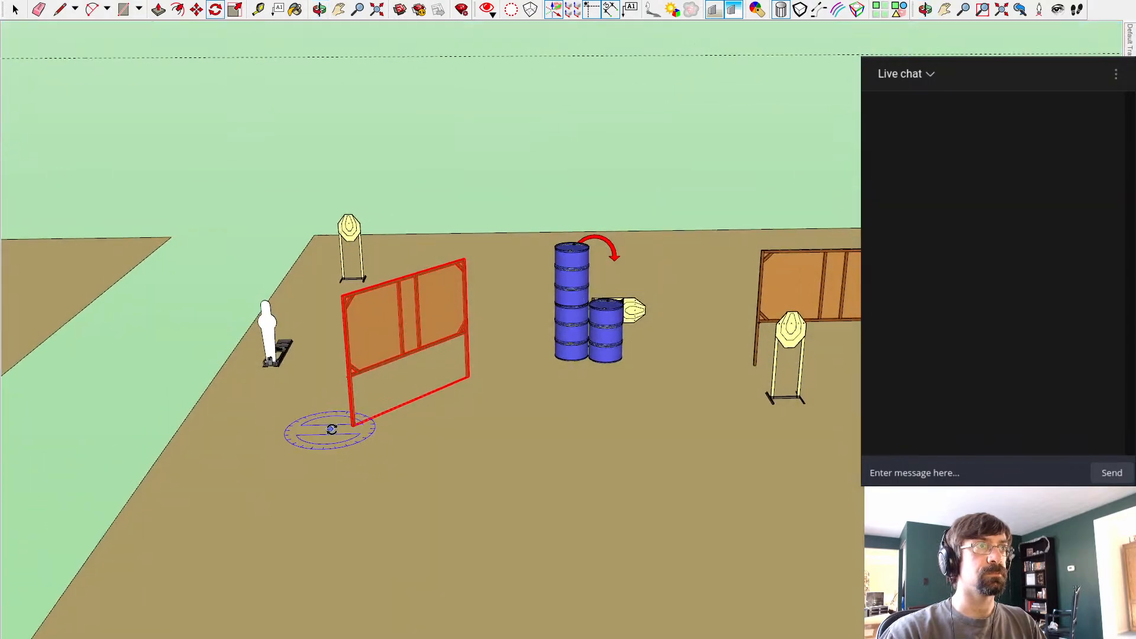
key(space)
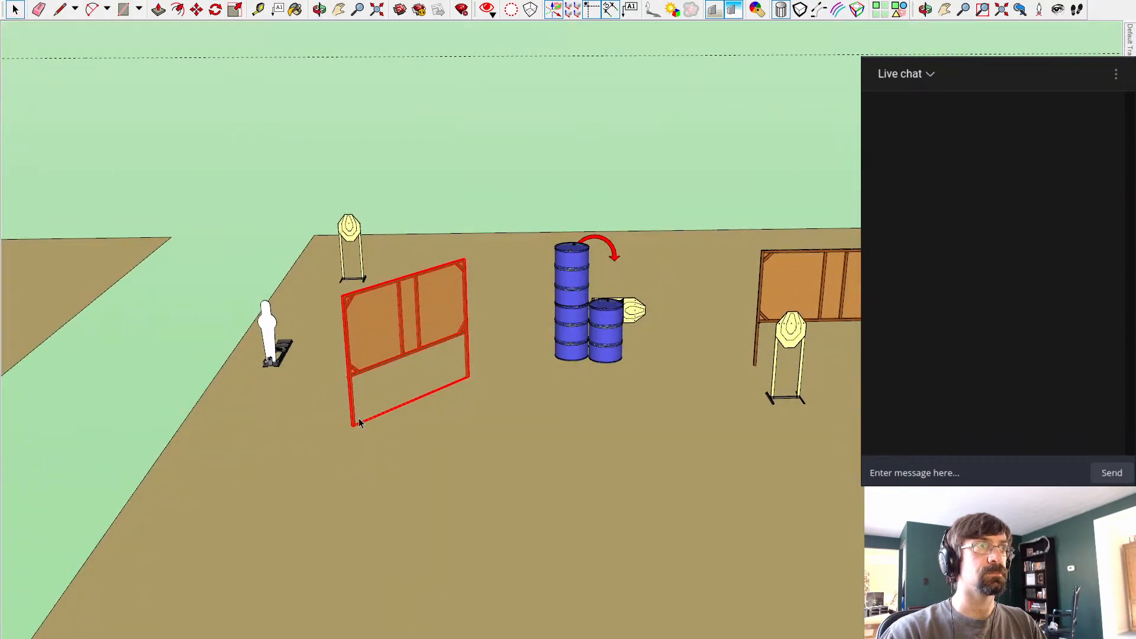
click(381, 353)
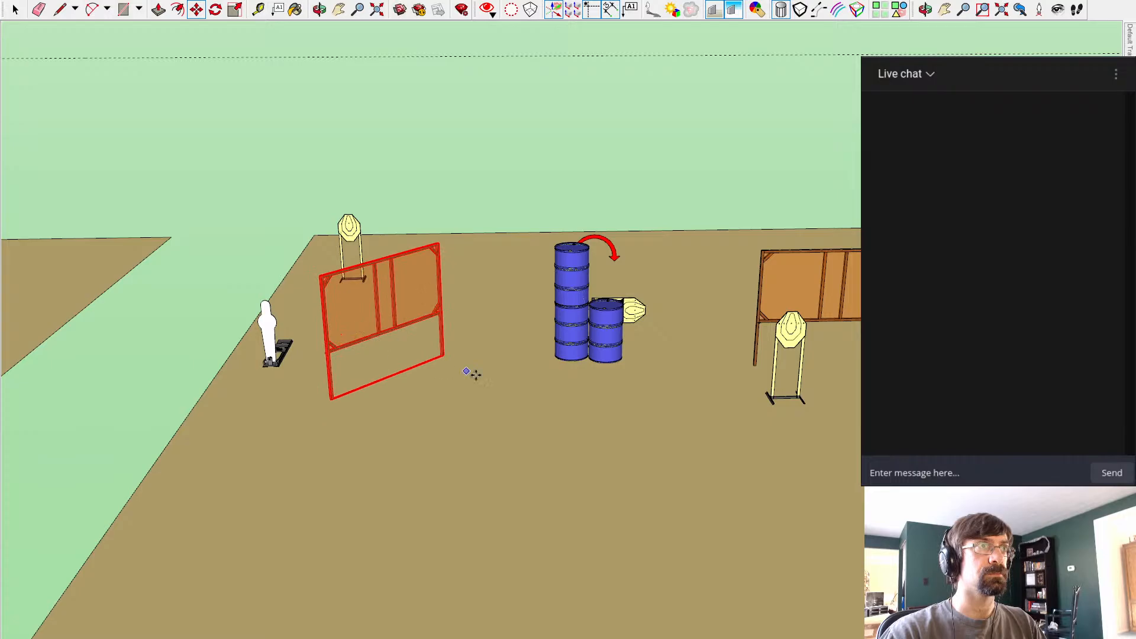
middle_drag(471, 374, 580, 389)
Step: Copy the octagonal target stand from the far wall into the gap between the diagonal wall and the barrels, and delete the original
key(space)
click(790, 320)
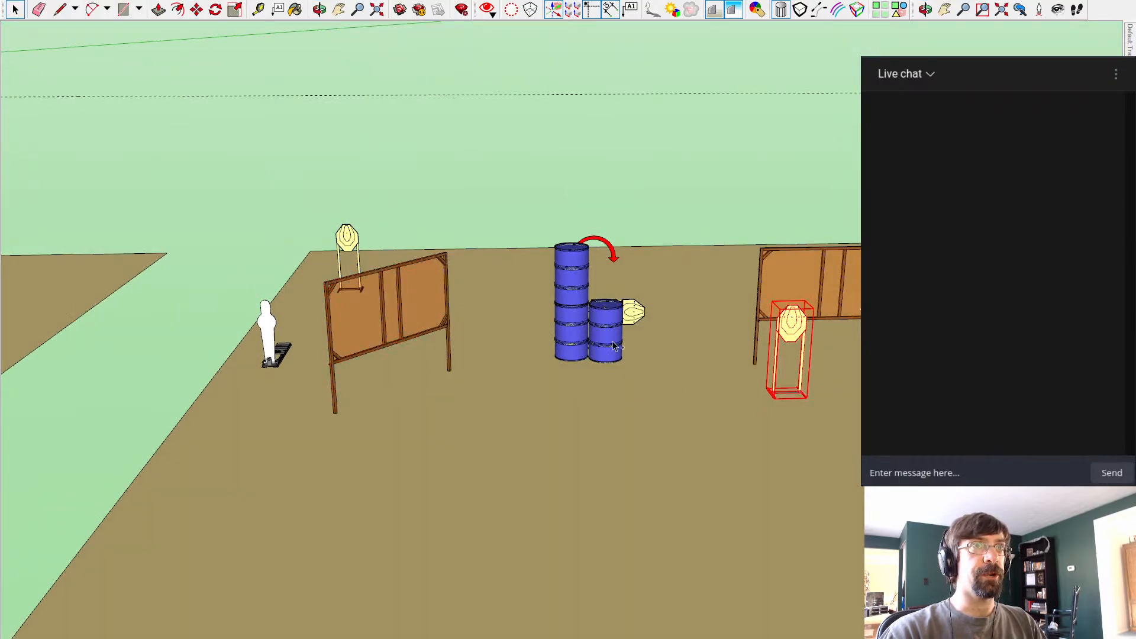
key(ctrl+v)
click(481, 361)
click(803, 322)
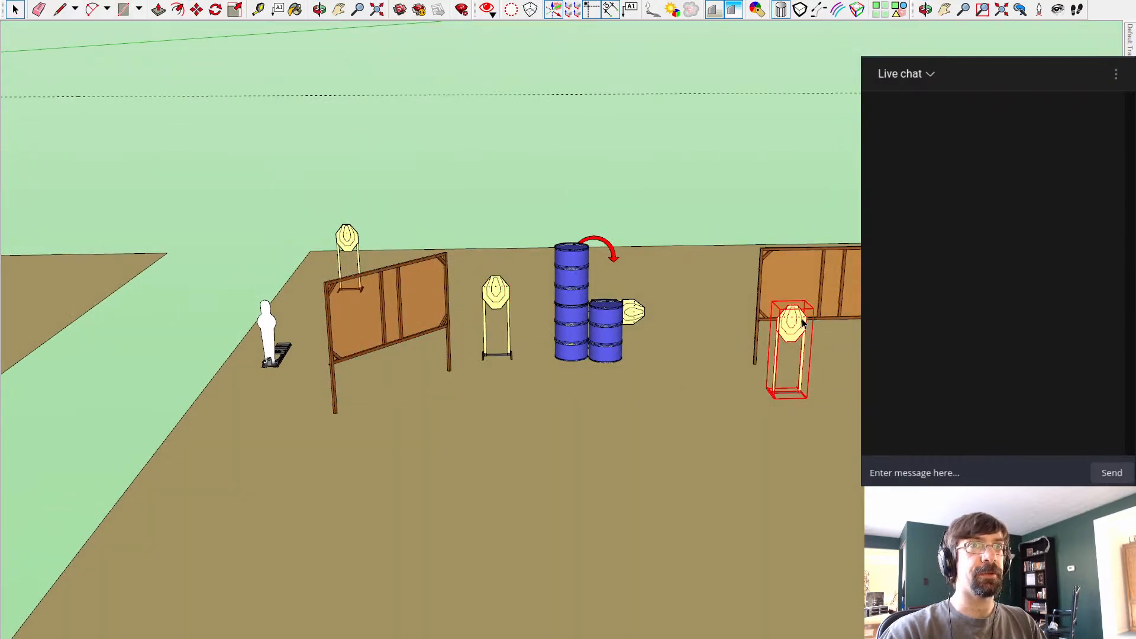
key(Delete)
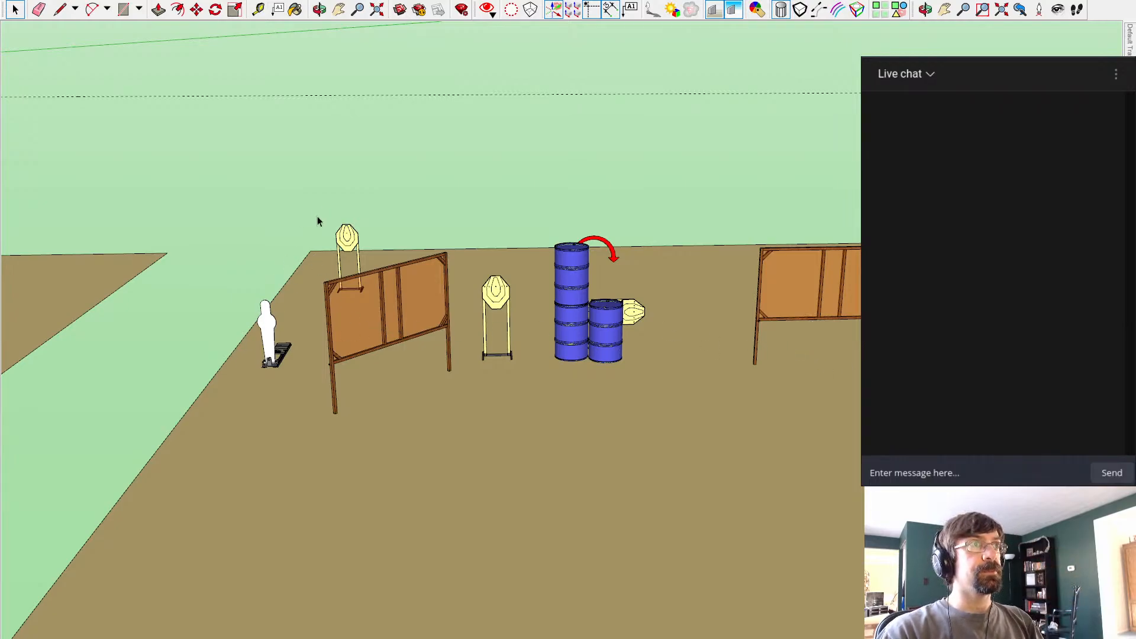
Step: Place another copy of the octagonal target stand along Bay 6's side edge in front of the popper and rotate it to face inward
mouse_move(317, 215)
middle_down()
mouse_move(360, 234)
mouse_move(371, 217)
mouse_move(241, 234)
mouse_move(261, 285)
middle_up()
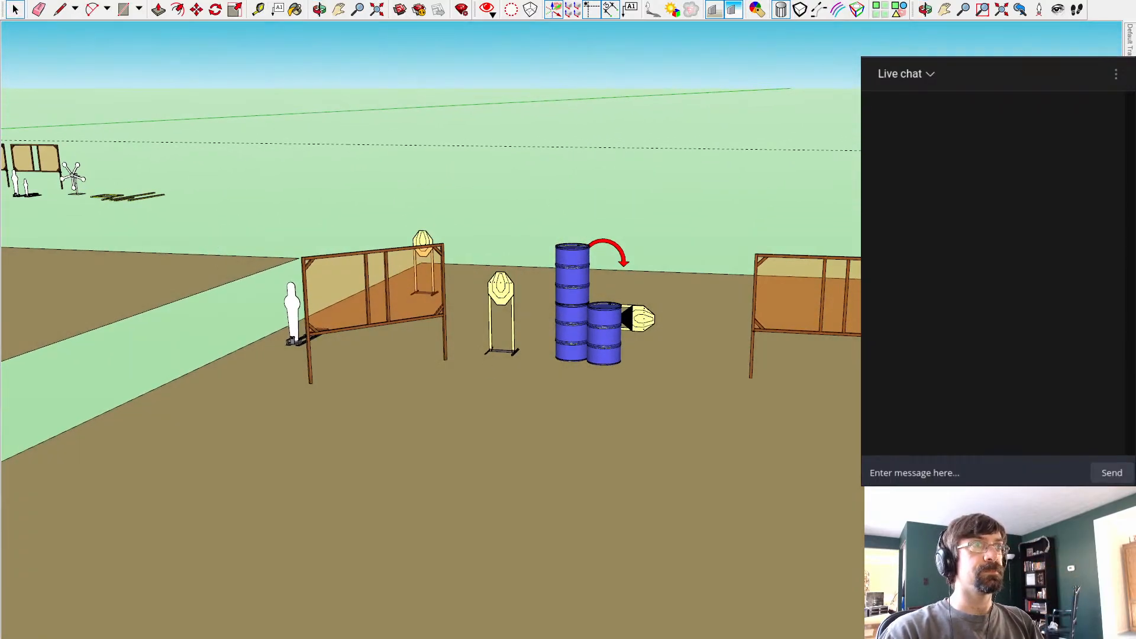
key(ctrl+v)
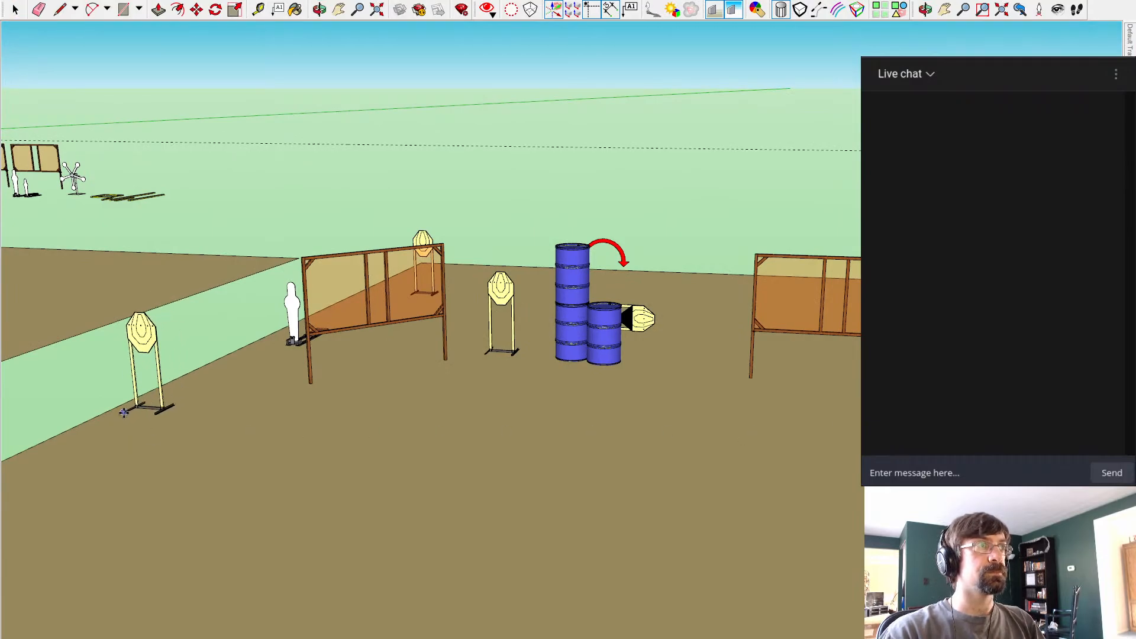
click(137, 425)
key(q)
click(137, 424)
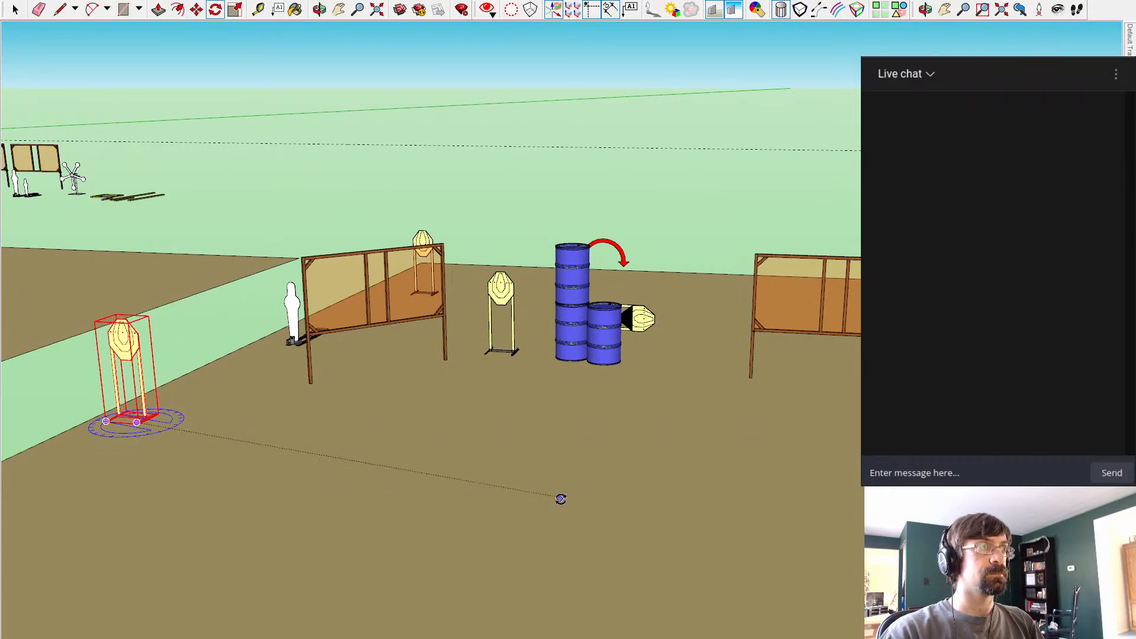
click(581, 496)
click(581, 340)
Step: Rotate the other wall about its end post to run front to back, and move it beside the barrels and the tilted target
mouse_move(581, 341)
middle_down()
mouse_move(426, 349)
mouse_move(319, 330)
mouse_move(331, 395)
mouse_move(322, 403)
mouse_move(451, 484)
middle_up()
click(770, 280)
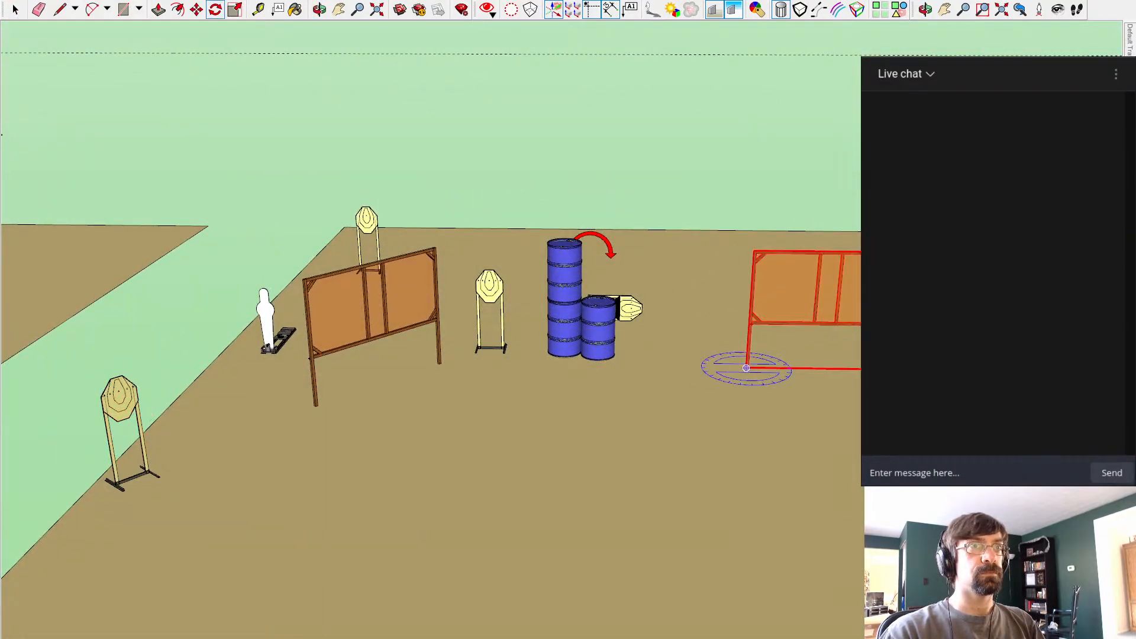
click(746, 368)
click(787, 369)
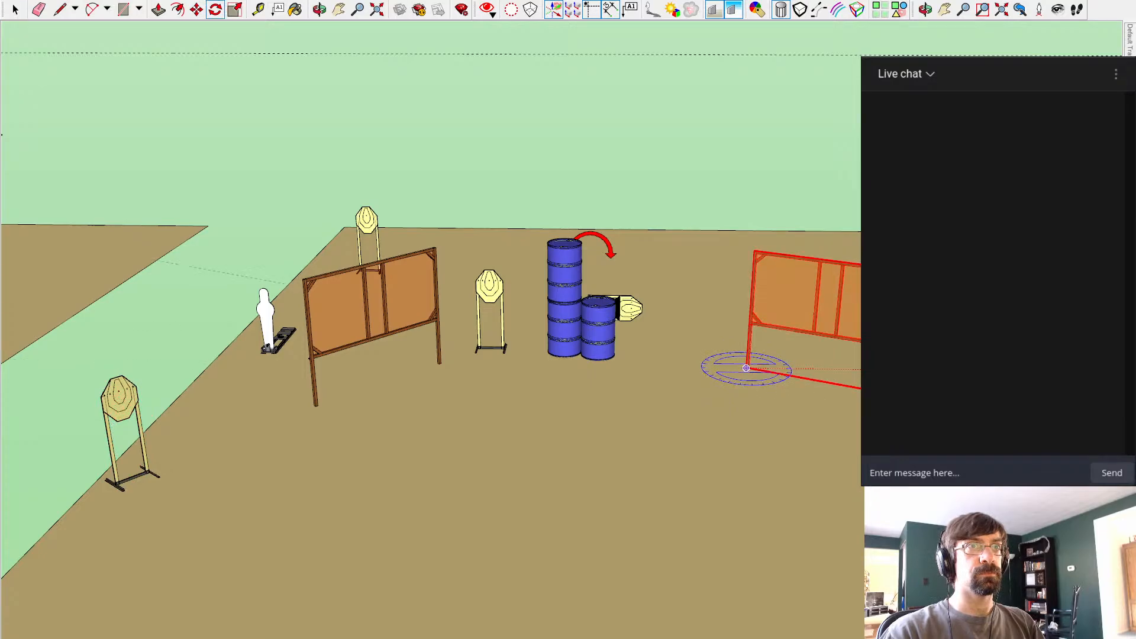
click(749, 584)
key(m)
drag(749, 431, 645, 403)
middle_drag(740, 435, 770, 545)
Step: Copy a long yellow strip from the prop collection into Bay 6 in front of the side target and rotate it to run across the bay
scroll(770, 544, down, 3)
shift+middle_drag(725, 232, 640, 249)
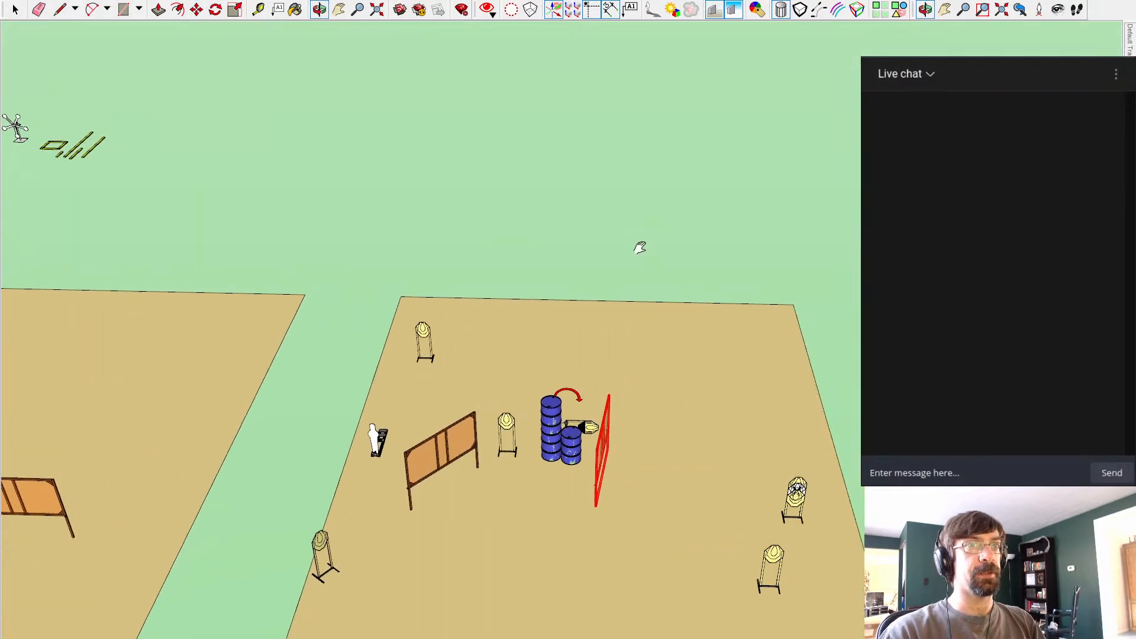
shift+middle_drag(325, 256, 647, 320)
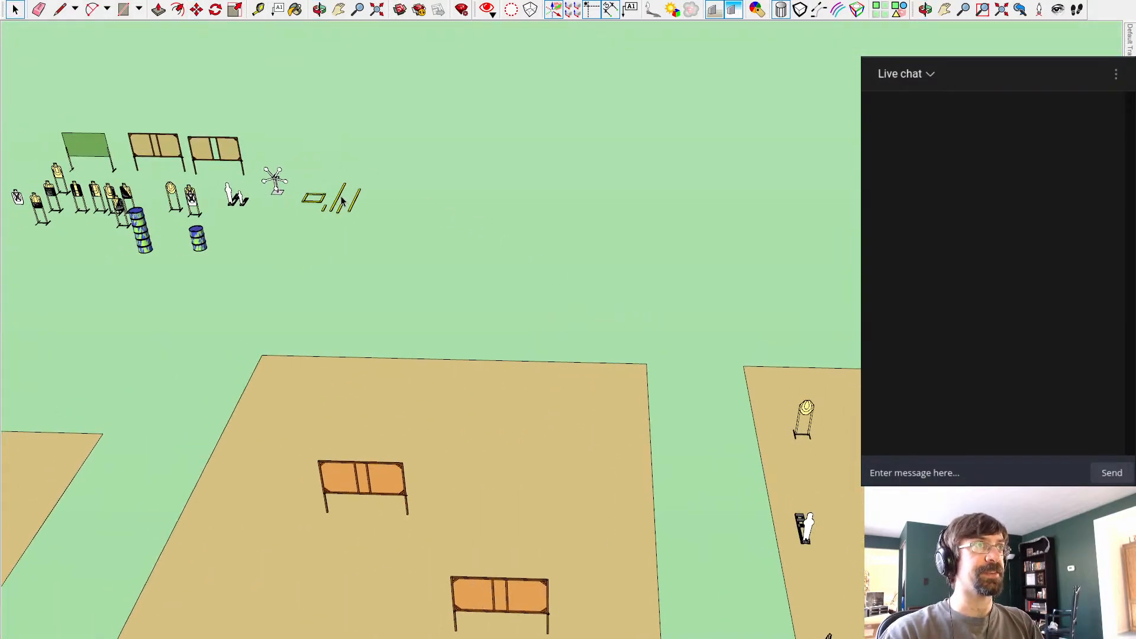
key(ctrl+c)
shift+middle_drag(747, 359, 458, 78)
key(ctrl+v)
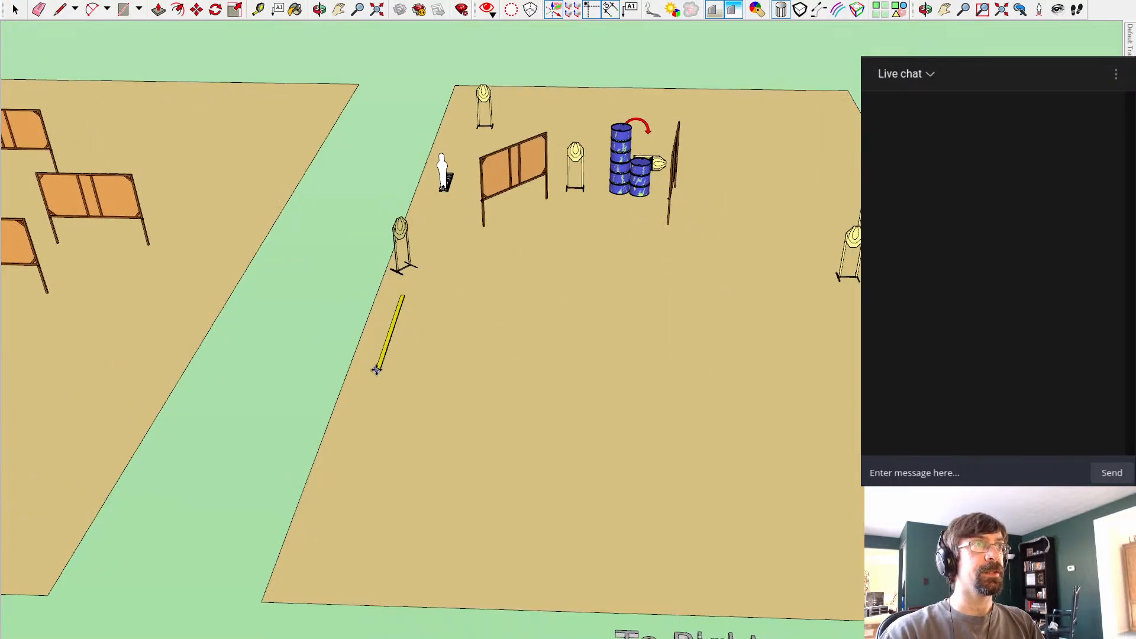
click(376, 369)
key(q)
click(827, 303)
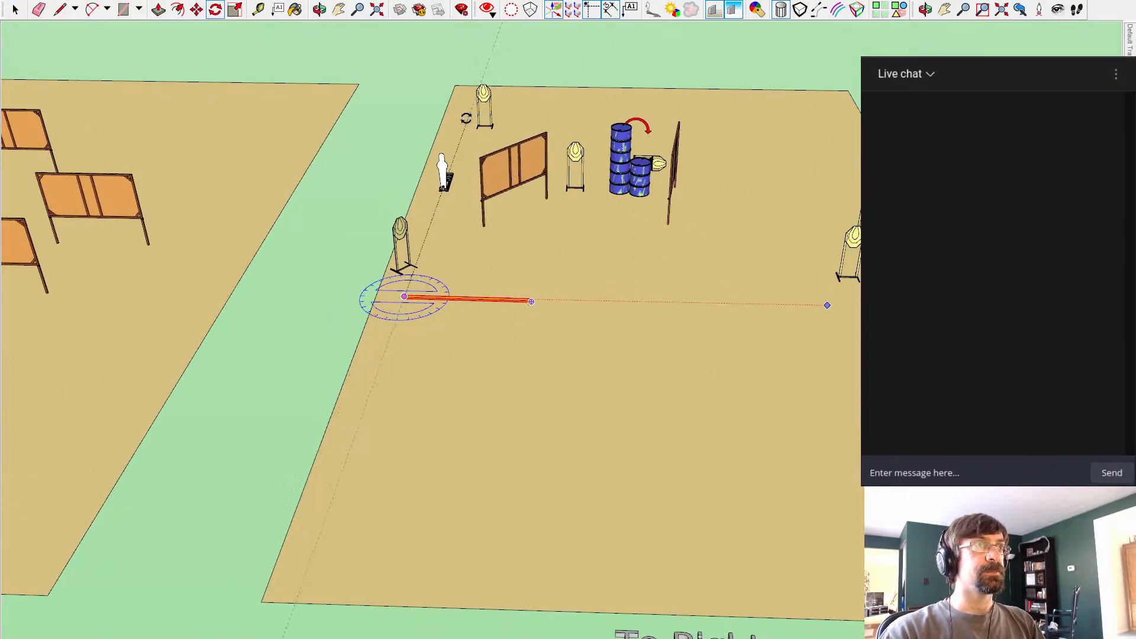
click(462, 116)
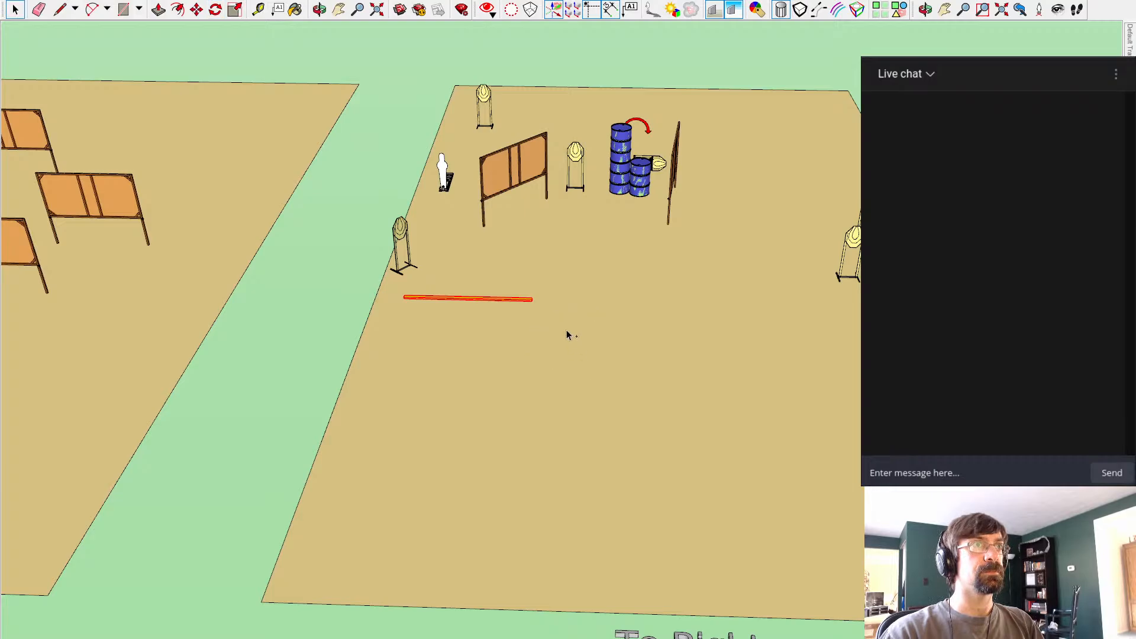
Step: Extend the yellow strip across Bay 6 with two more copies placed end to end
key(ctrl+c)
key(ctrl+v)
scroll(561, 309, up, 3)
shift+middle_drag(584, 290, 349, 445)
click(339, 426)
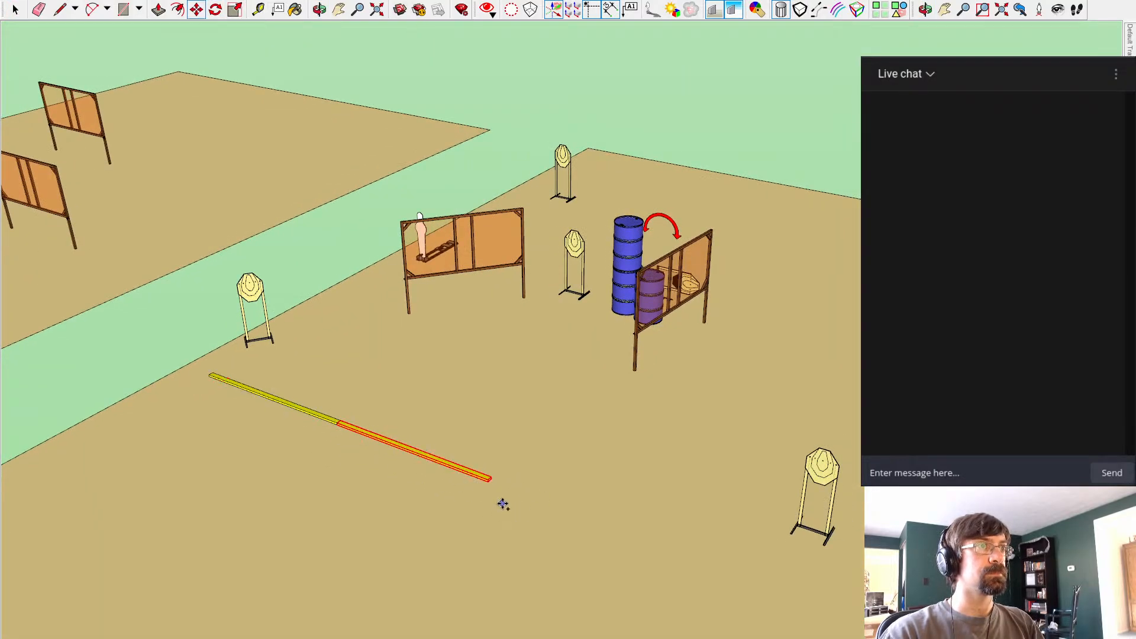
key(ctrl+v)
click(488, 482)
Step: Lay a second line of two yellow strips parallel in front of the first, and delete the first line's third strip
middle_drag(489, 483, 431, 525)
key(ctrl+v)
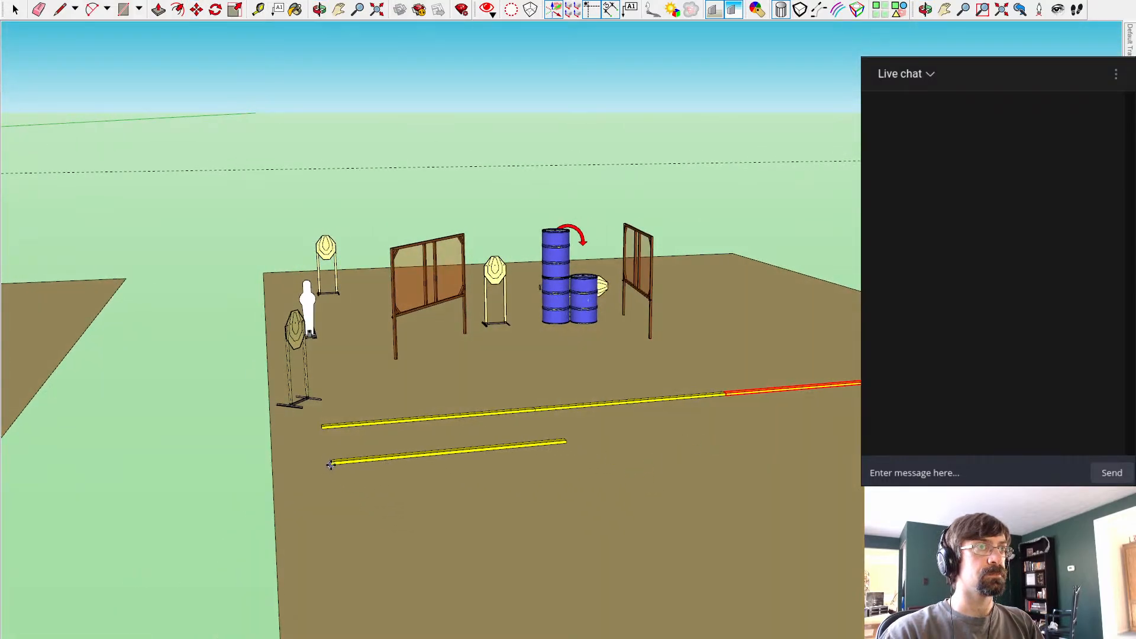
click(319, 465)
key(ctrl+v)
middle_drag(737, 444, 543, 426)
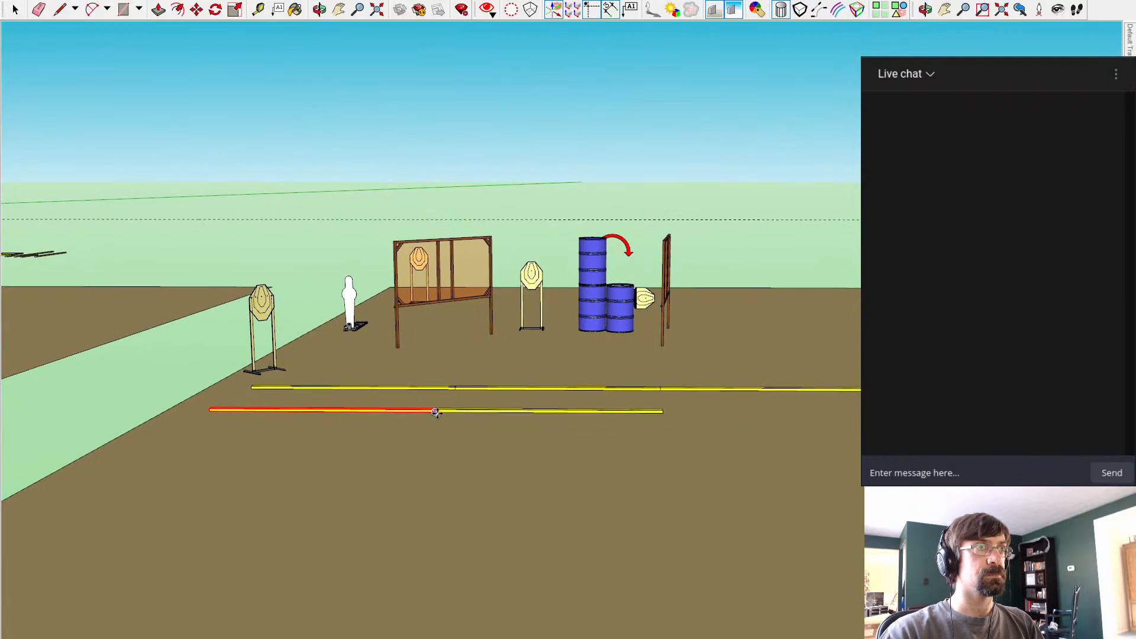
click(436, 412)
middle_drag(435, 411, 665, 507)
key(space)
key(Delete)
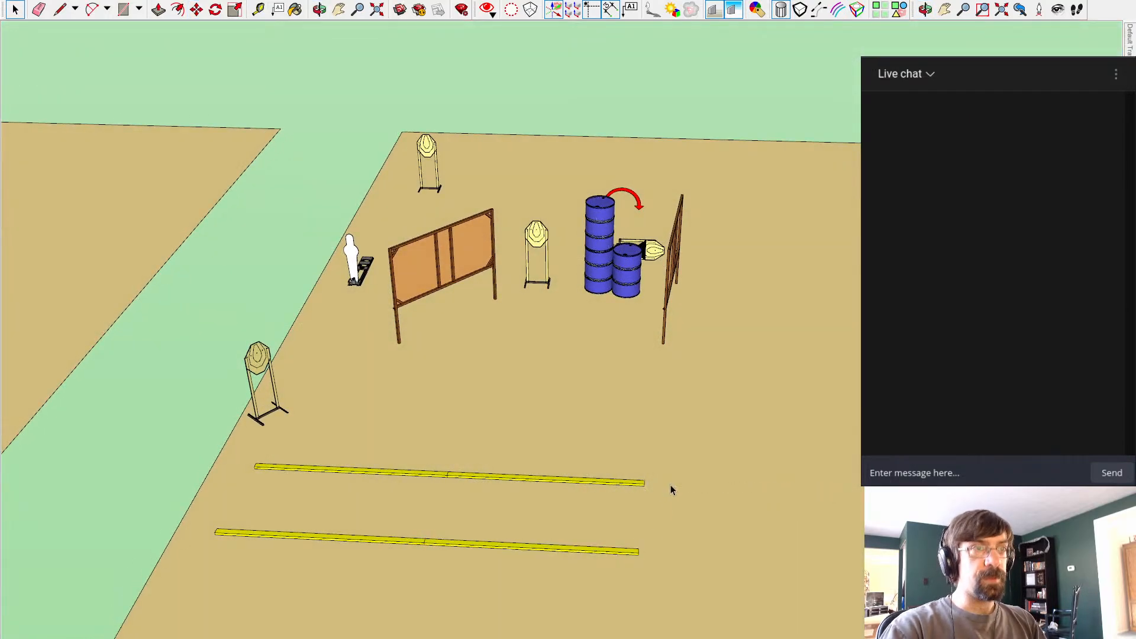
Step: Copy another yellow strip from the prop collection to the open end of the line nearer the targets and rotate it parallel to that line
scroll(601, 414, down, 3)
shift+middle_drag(216, 74, 389, 183)
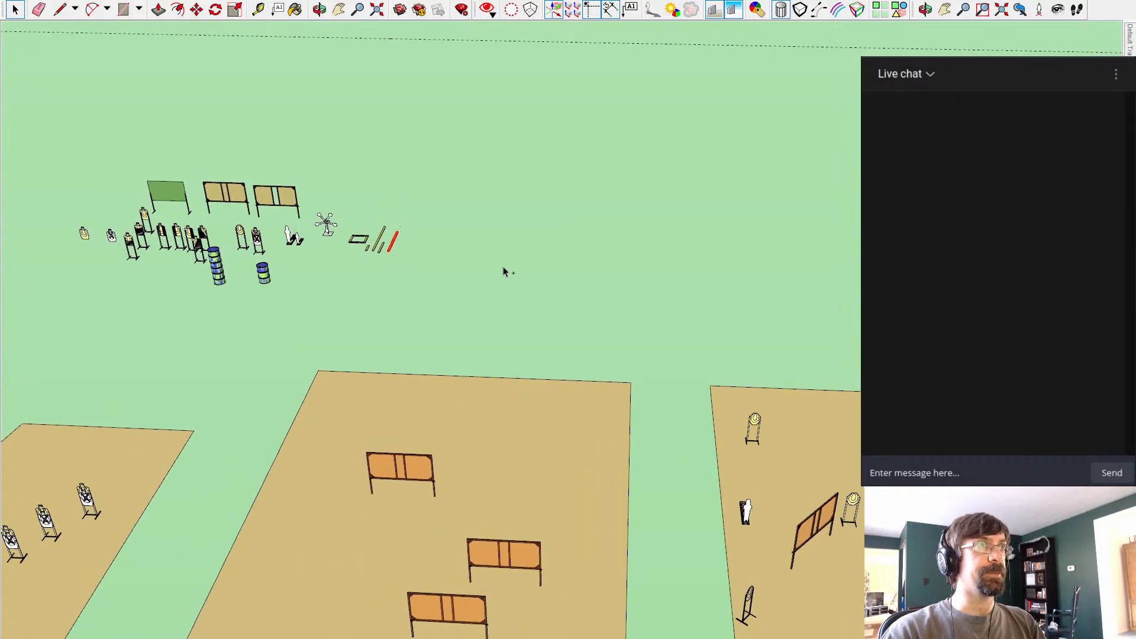
shift+middle_drag(651, 278, 416, 77)
key(ctrl+v)
scroll(567, 324, up, 6)
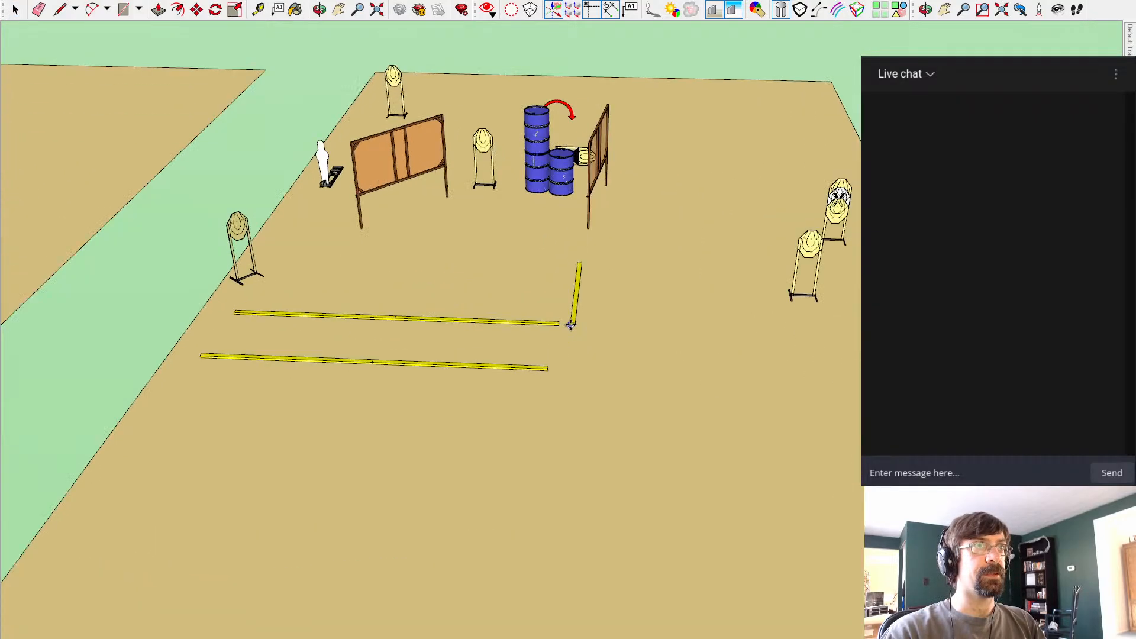
click(552, 325)
key(q)
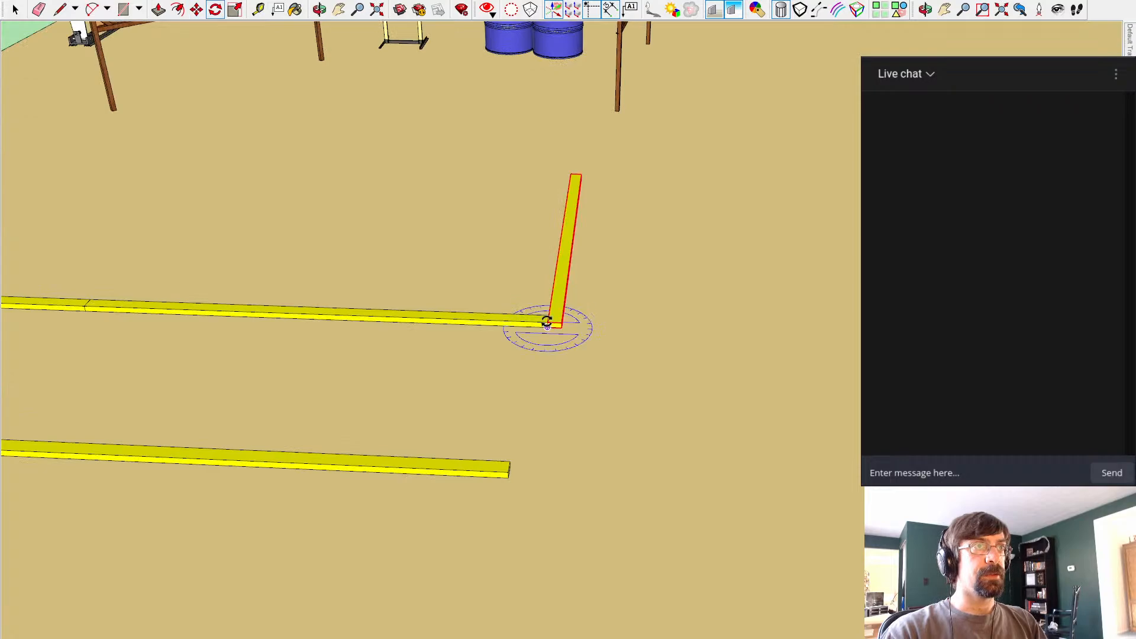
click(645, 322)
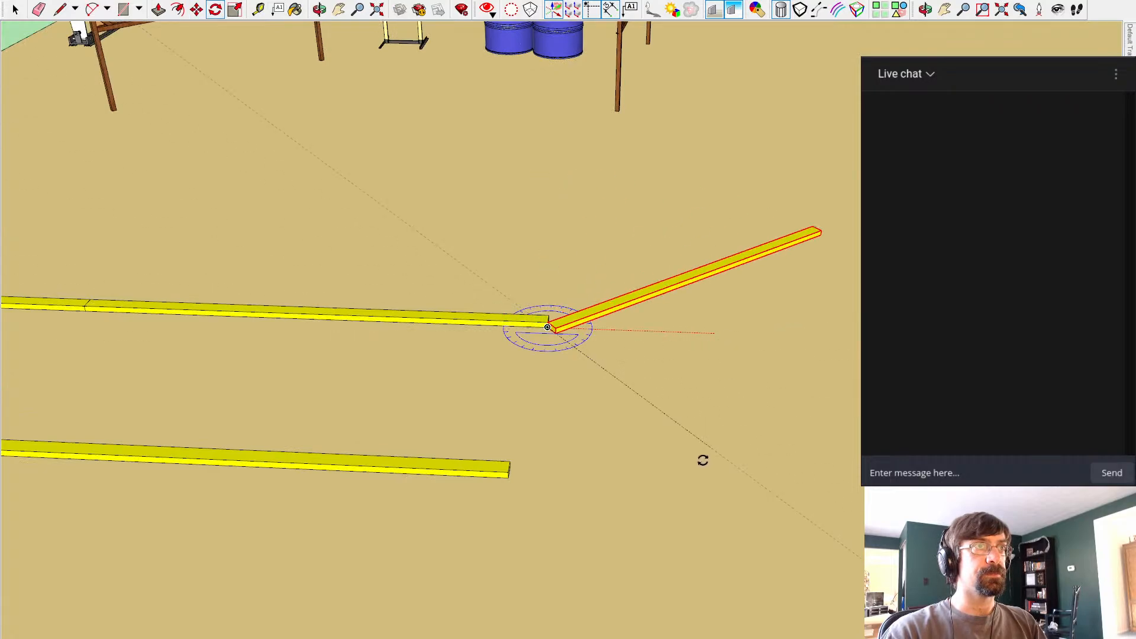
click(511, 527)
Step: Move the added yellow strip so its end meets the end of the existing line flush
key(m)
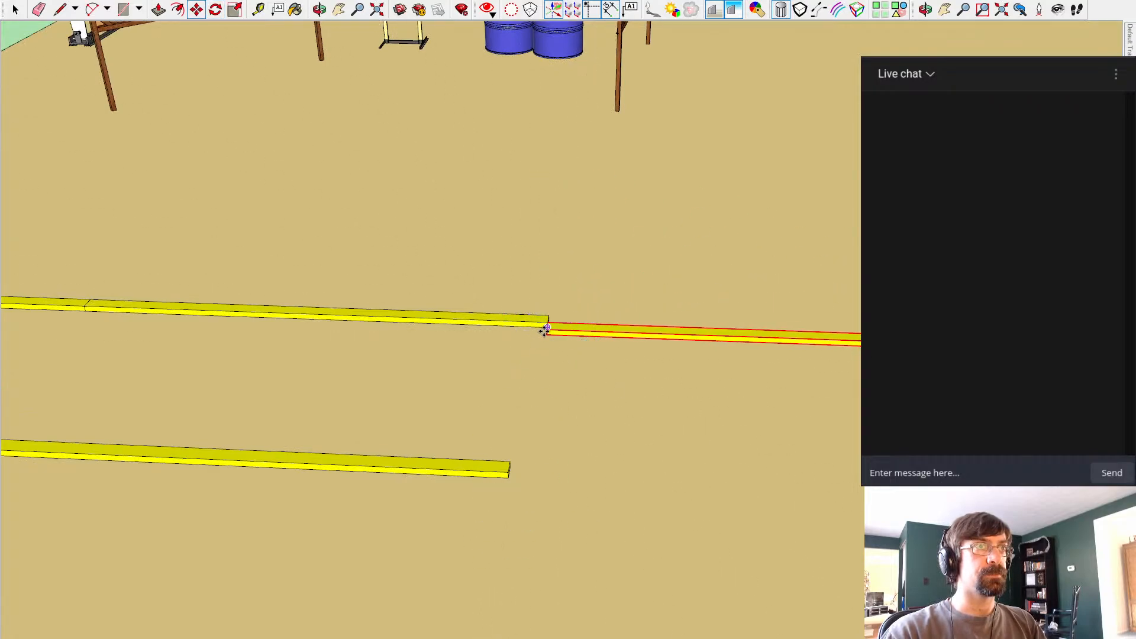
scroll(553, 320, up, 2)
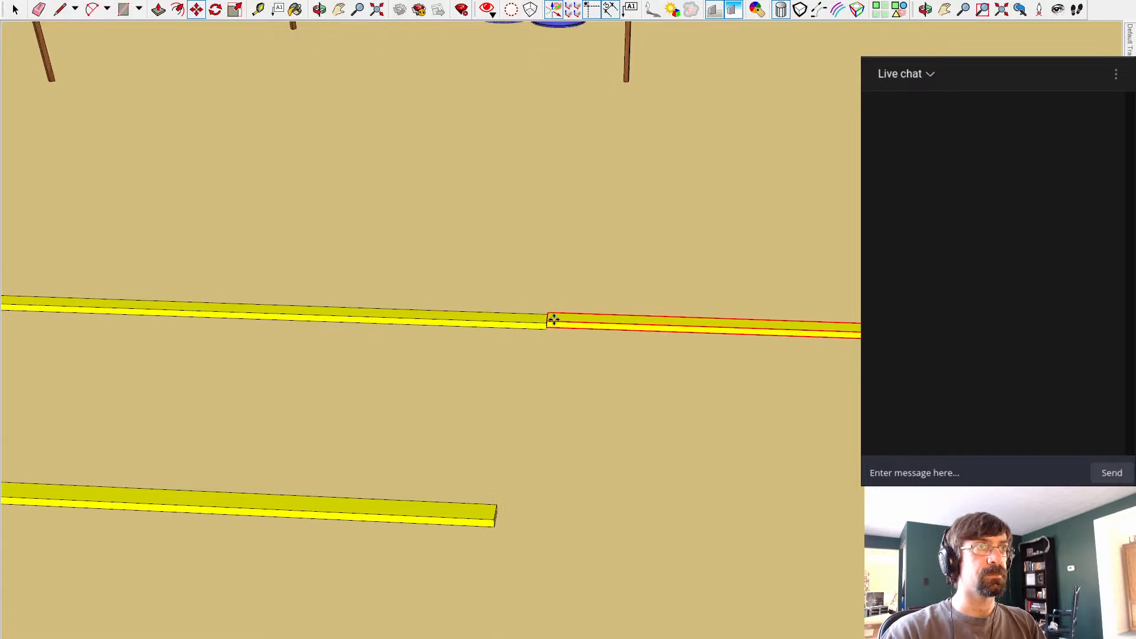
scroll(550, 321, up, 1)
scroll(544, 323, up, 3)
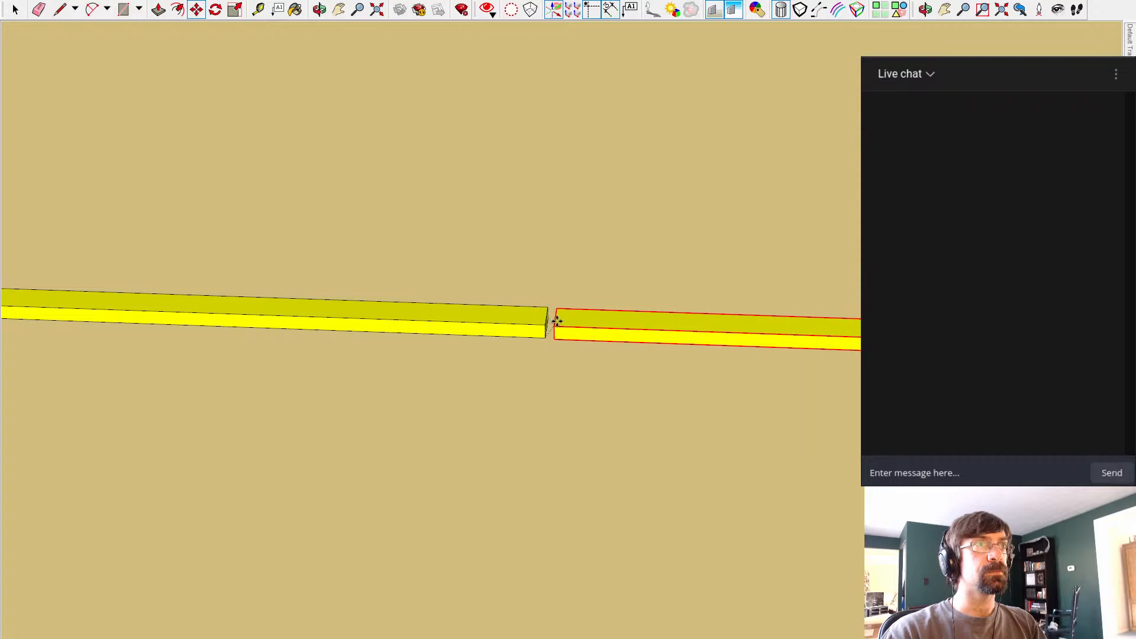
click(553, 321)
scroll(649, 335, down, 6)
Step: Move the octagonal target from Bay 6's rear corner to just behind the diagonal wall and rotate it
middle_drag(726, 365, 681, 379)
scroll(707, 404, up, 5)
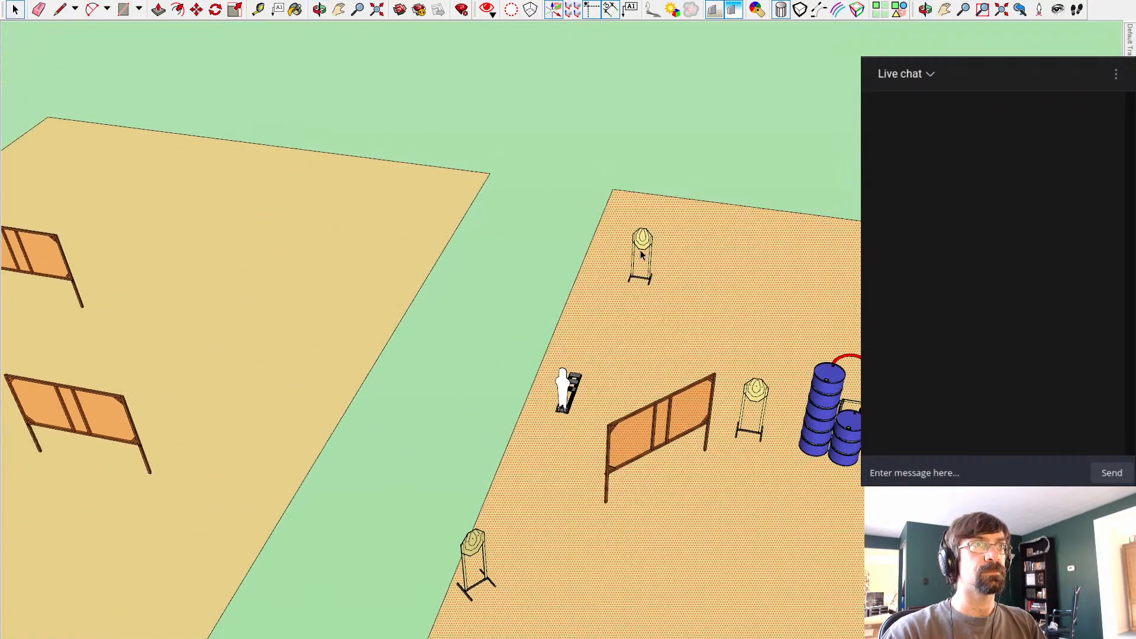
click(643, 258)
middle_drag(519, 338, 718, 353)
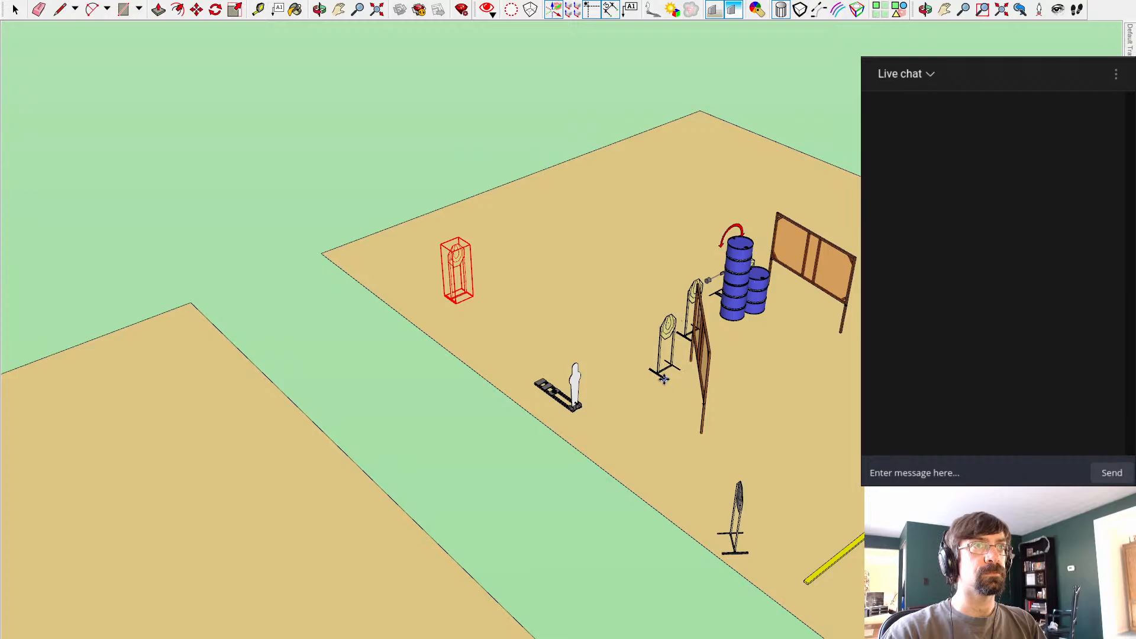
drag(454, 304, 663, 381)
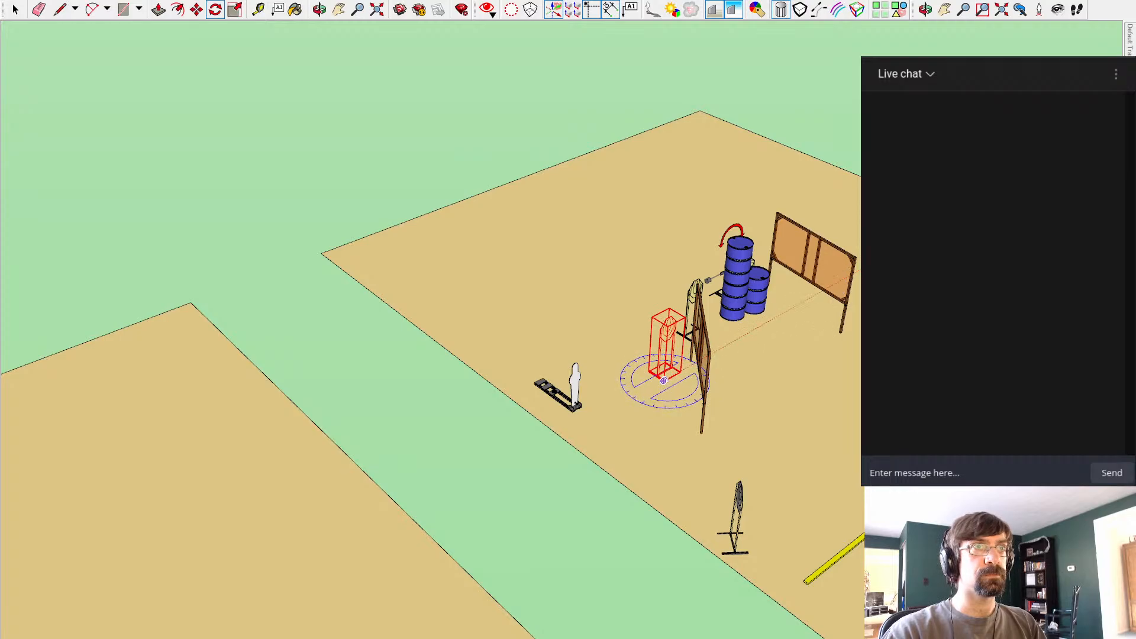
click(698, 361)
middle_drag(698, 361, 789, 319)
Step: Rotate the diagonal wall about its rear post and shift it so it stands between the two octagonal targets
key(space)
click(695, 372)
key(q)
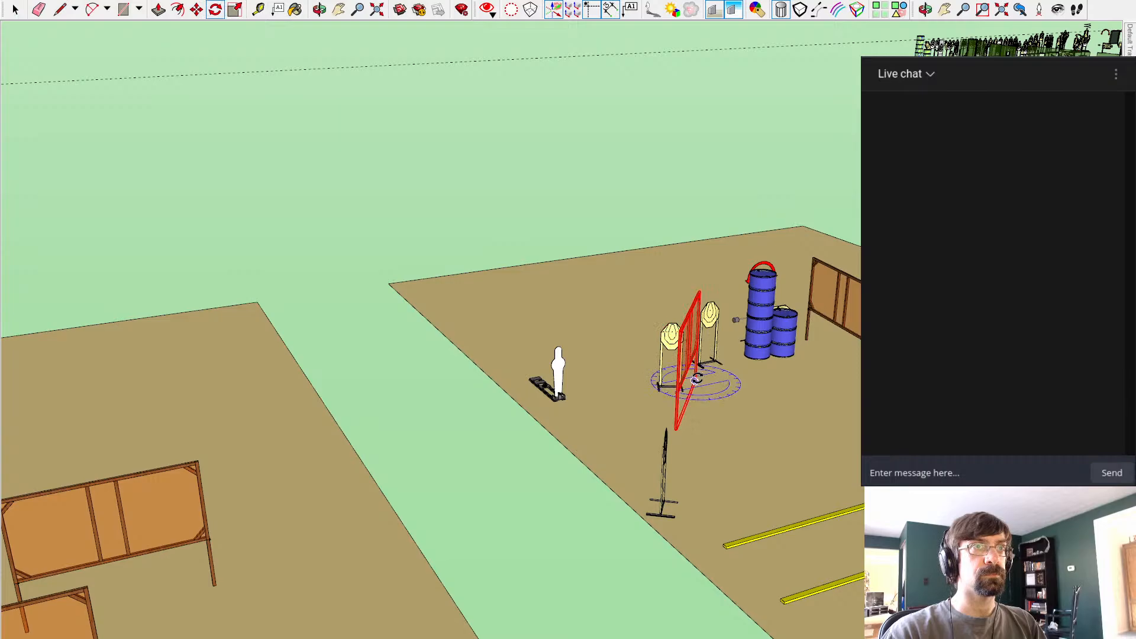
click(823, 386)
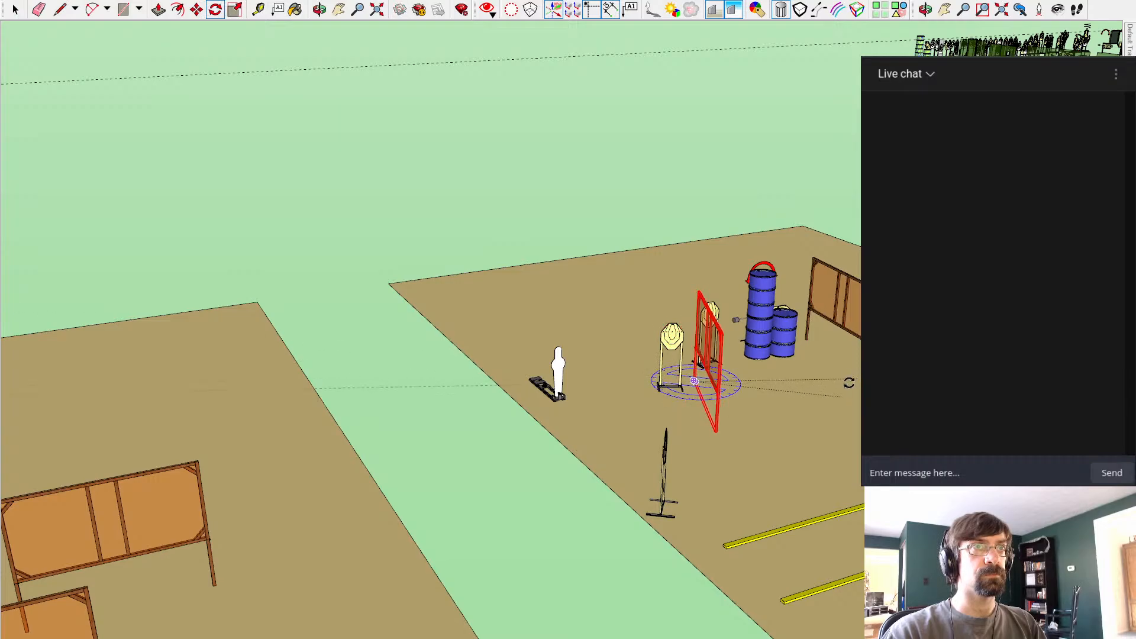
click(845, 384)
key(m)
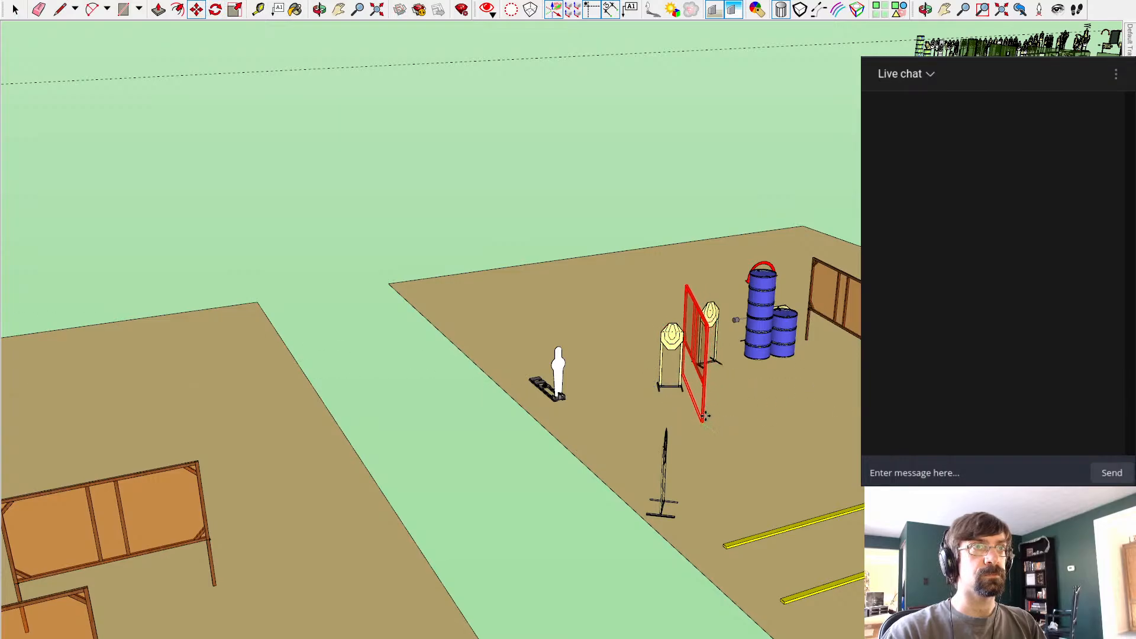
middle_drag(716, 418, 515, 385)
key(space)
click(37, 203)
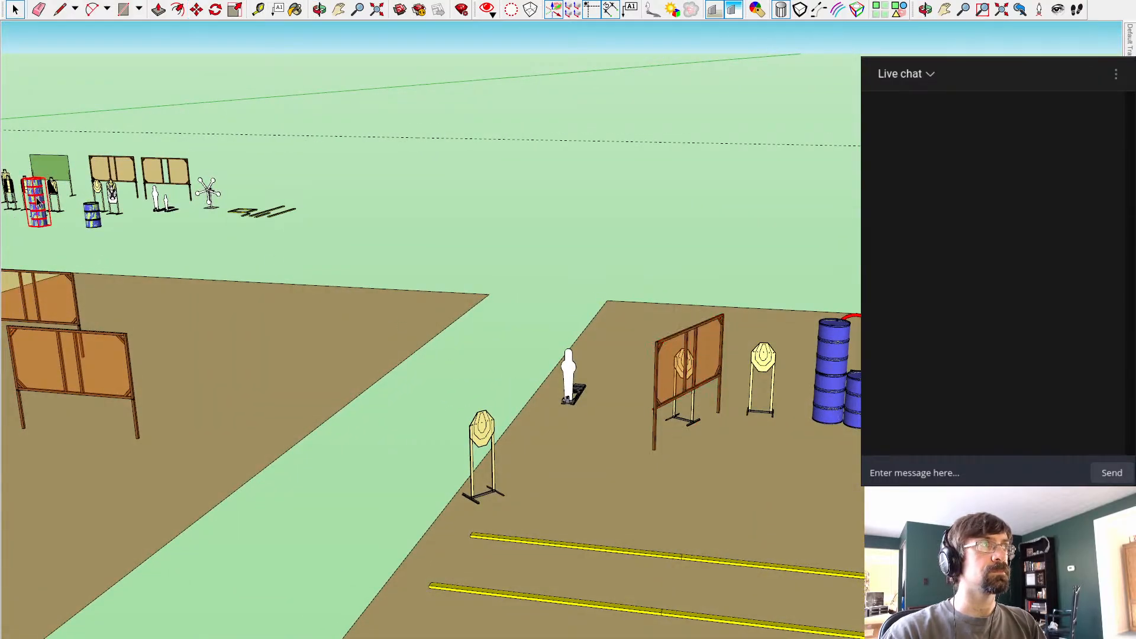
key(ctrl+v)
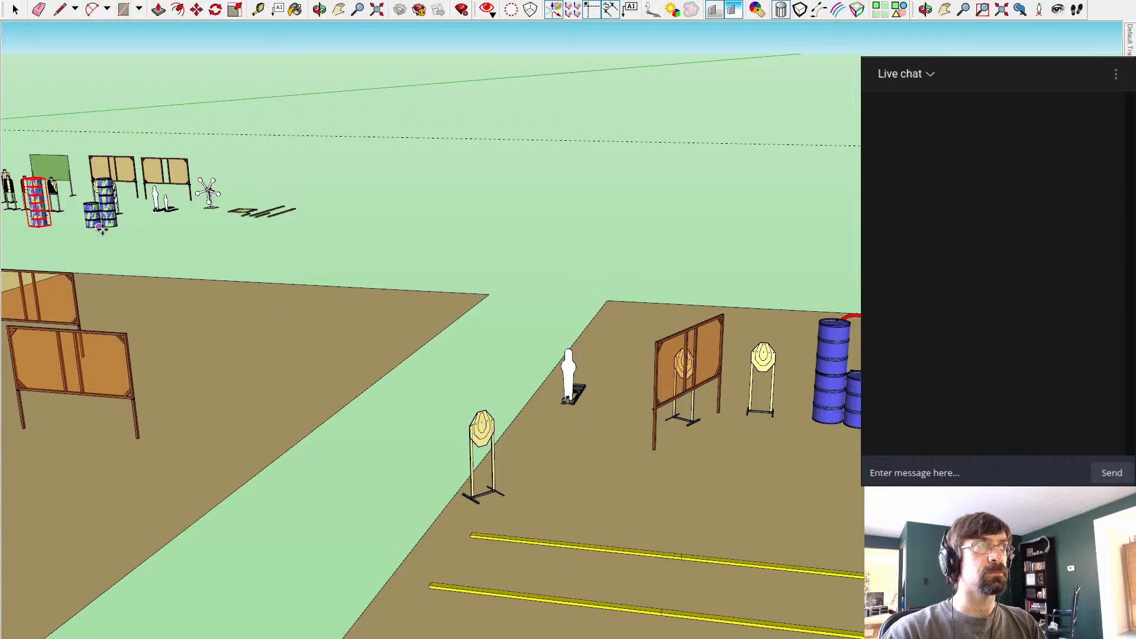
key(Escape)
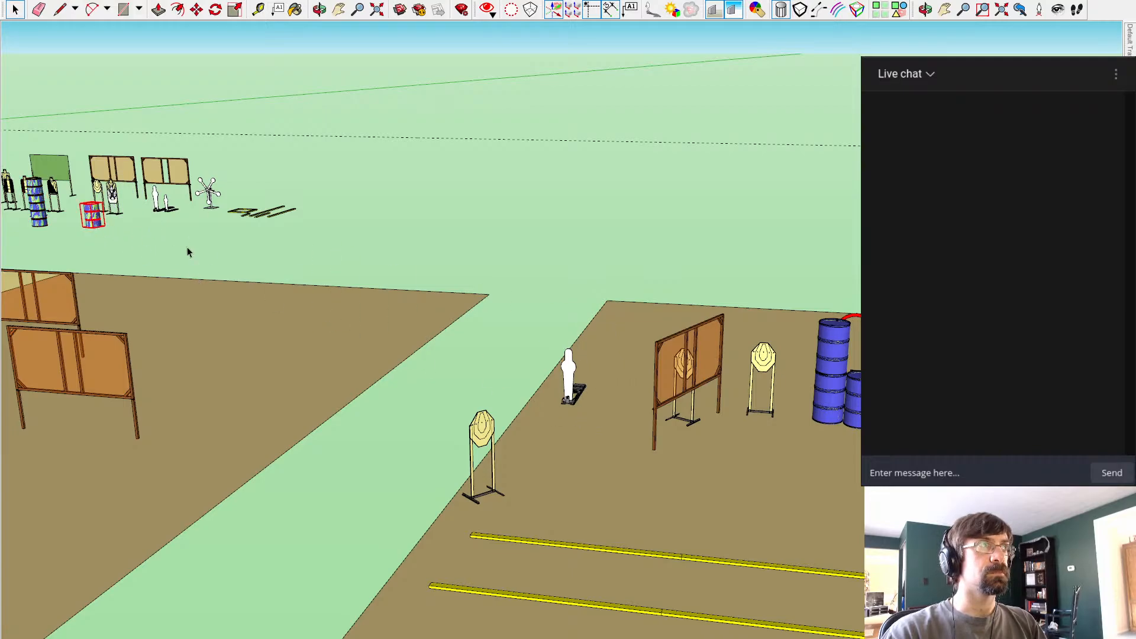
Step: Place a copied single barrel right beside the white steel target, and shift both together toward Bay 6's rear edge
key(ctrl+v)
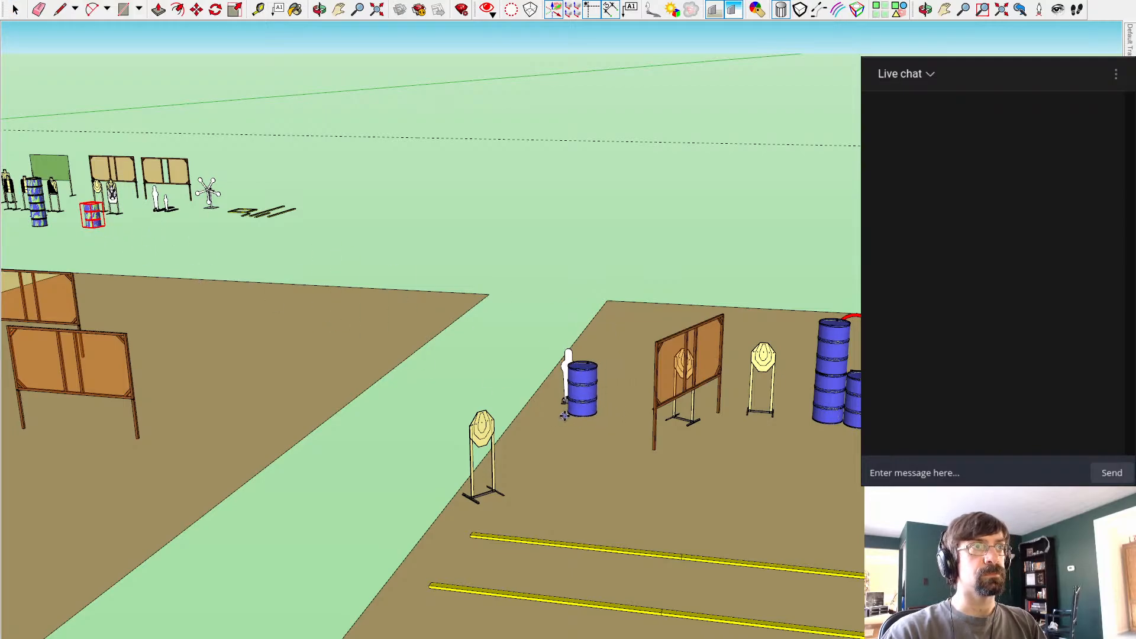
click(564, 416)
middle_drag(565, 415, 499, 371)
shift+click(543, 364)
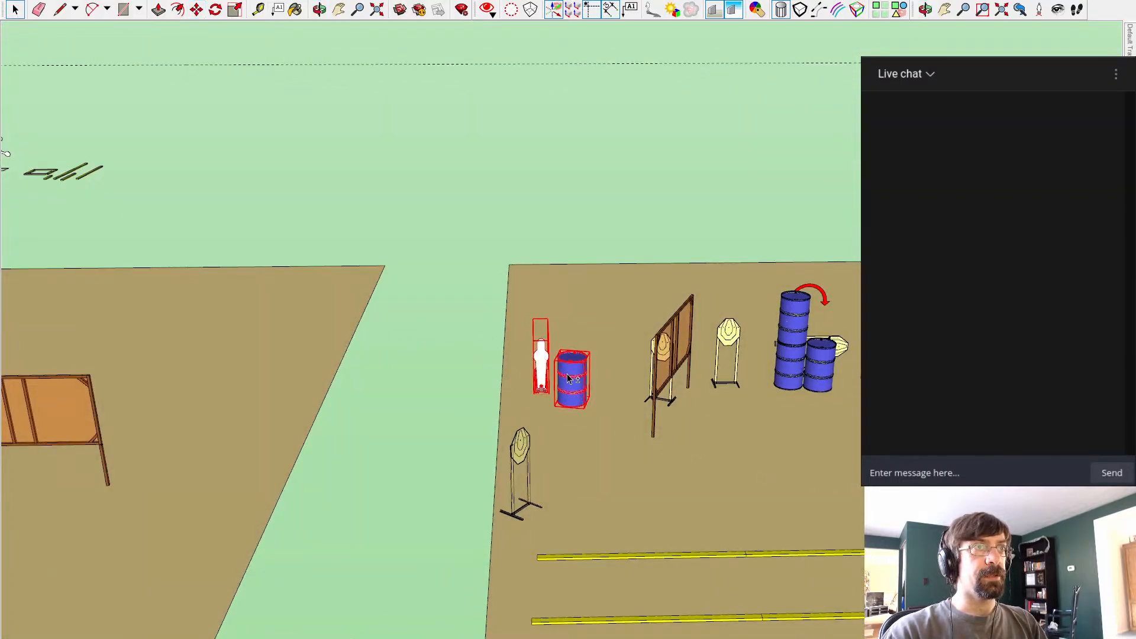
click(564, 398)
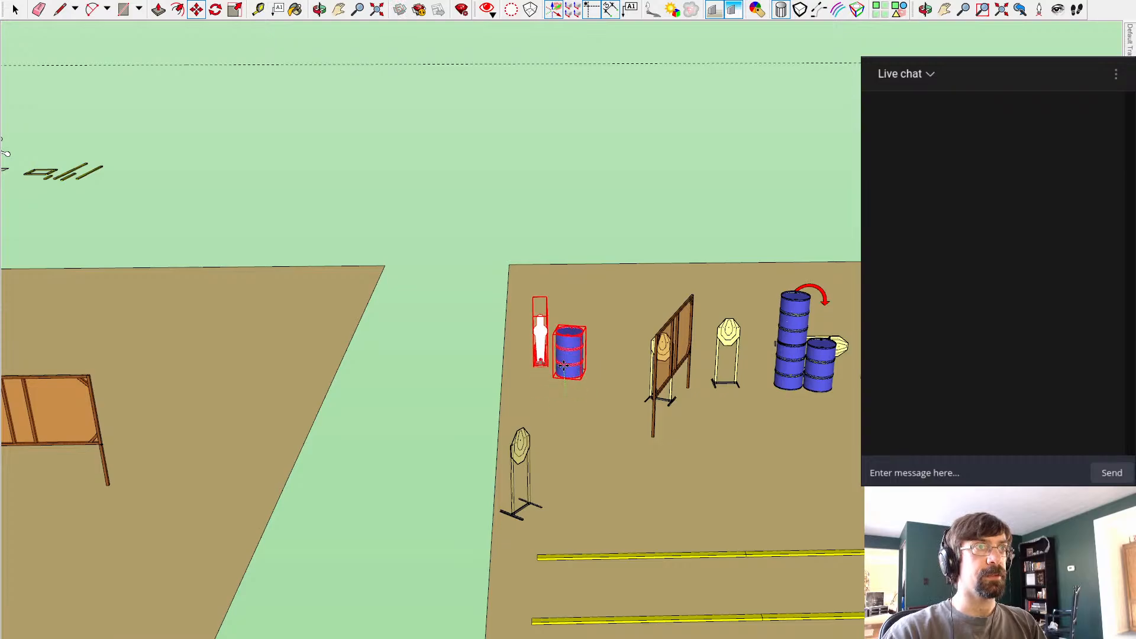
click(562, 374)
middle_drag(738, 480, 652, 436)
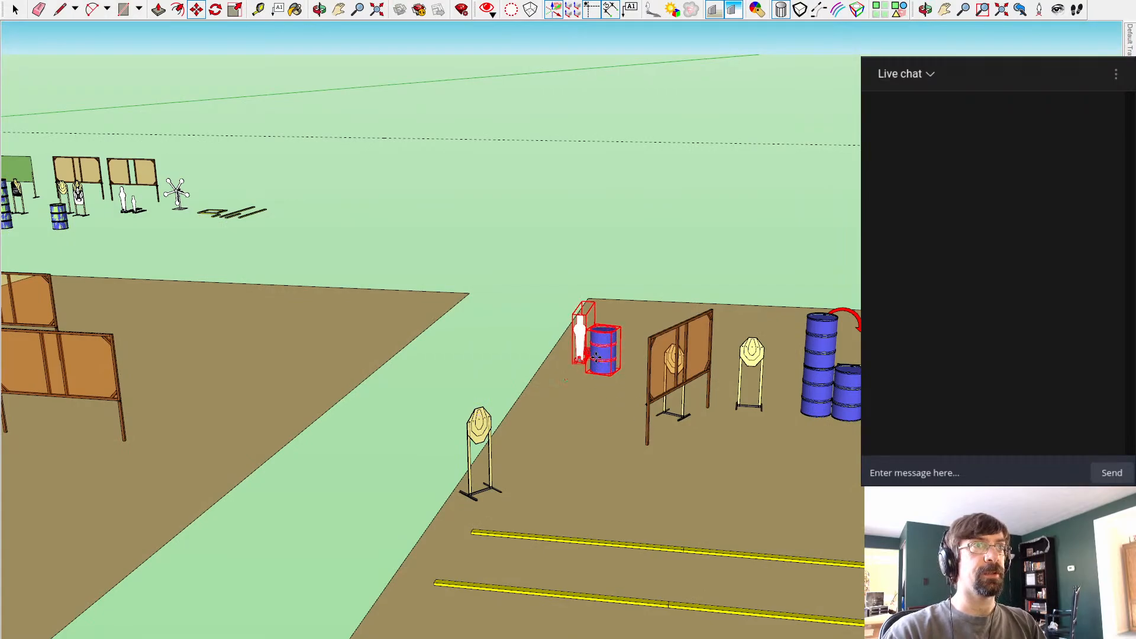
Step: Replace the end strip of the yellow line nearer the targets with a copy of a shorter strip from the prop collection
mouse_move(745, 551)
middle_down()
mouse_move(556, 484)
mouse_move(596, 467)
mouse_move(718, 477)
mouse_move(710, 454)
mouse_move(734, 515)
mouse_move(727, 499)
mouse_move(705, 495)
mouse_move(814, 510)
mouse_move(727, 332)
mouse_move(778, 434)
mouse_move(667, 556)
mouse_move(522, 444)
mouse_move(315, 395)
mouse_move(624, 513)
middle_up()
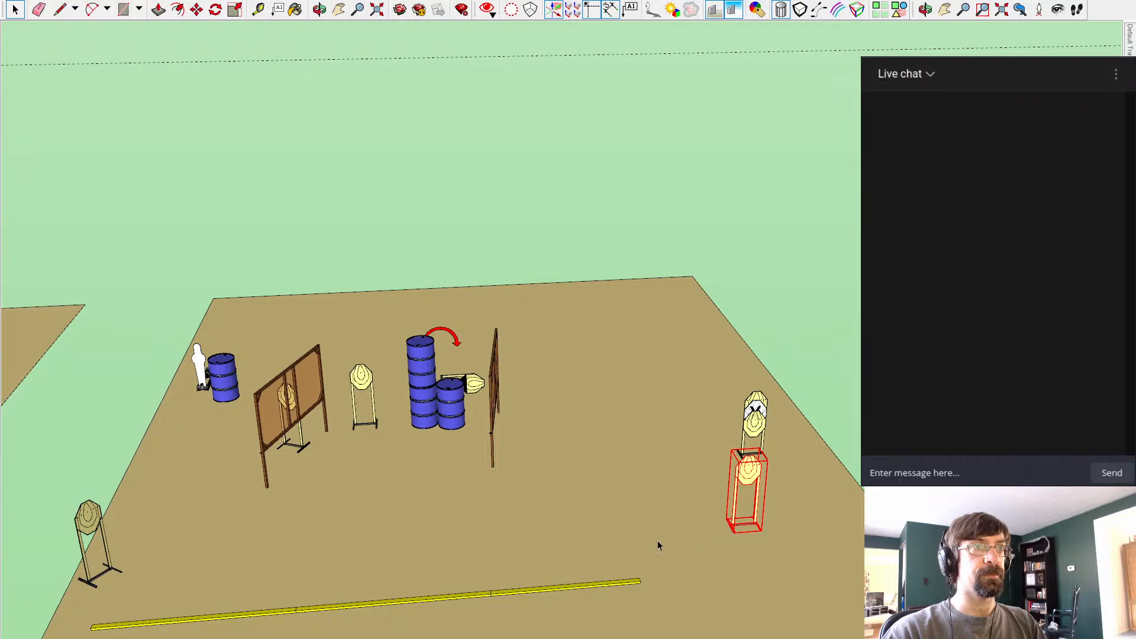
scroll(659, 545, down, 2)
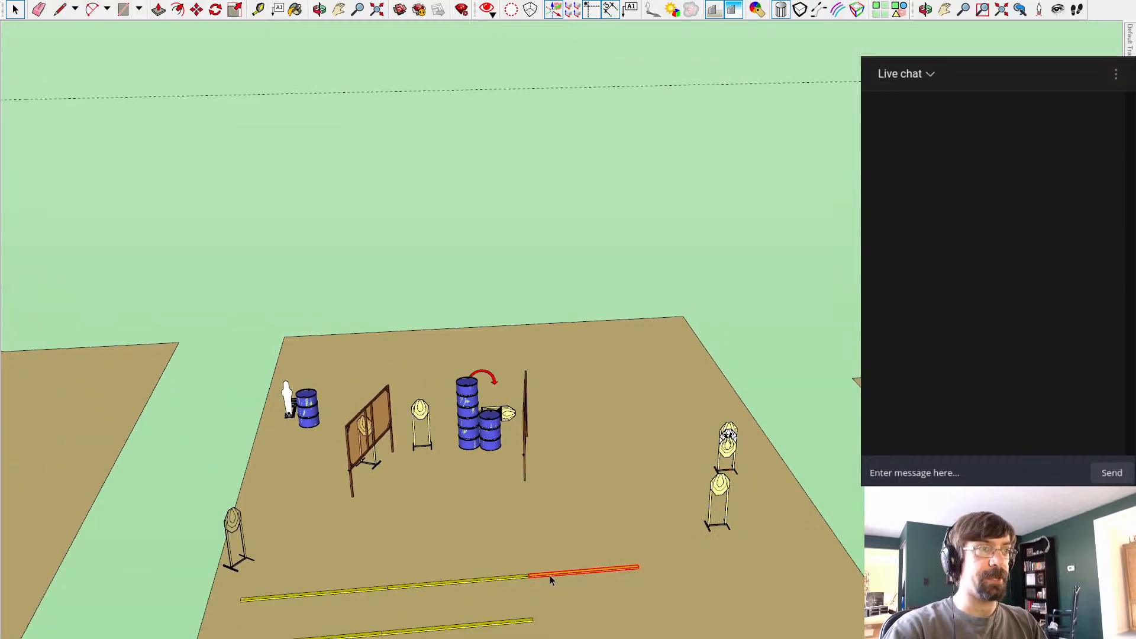
scroll(550, 580, down, 2)
shift+middle_drag(67, 310, 134, 327)
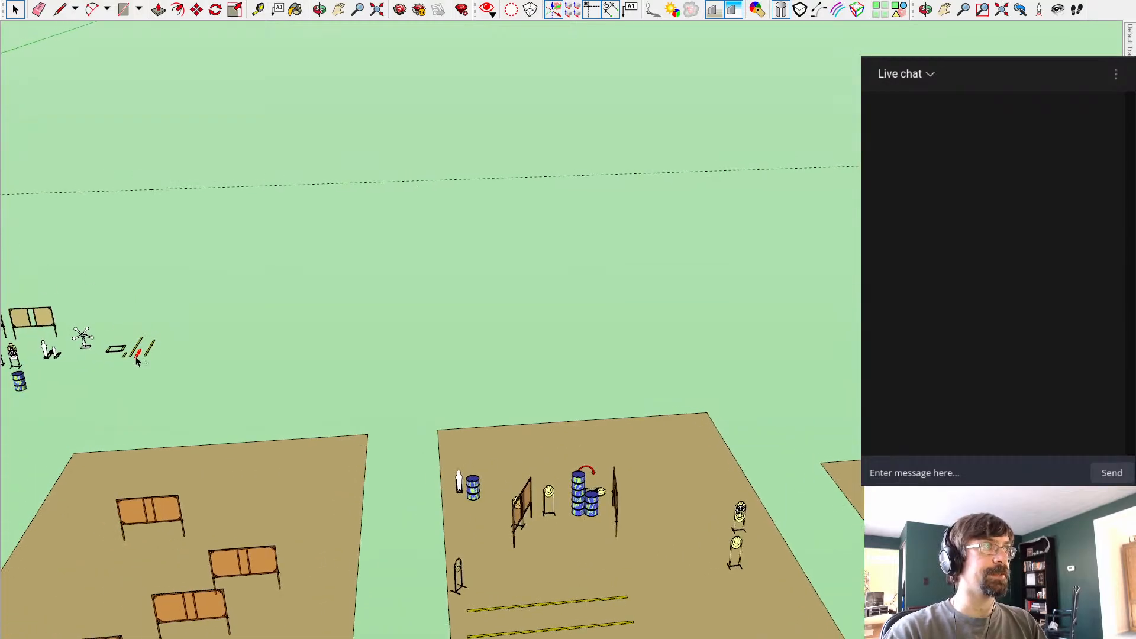
scroll(680, 618, up, 4)
scroll(603, 555, up, 3)
key(ctrl+v)
click(581, 621)
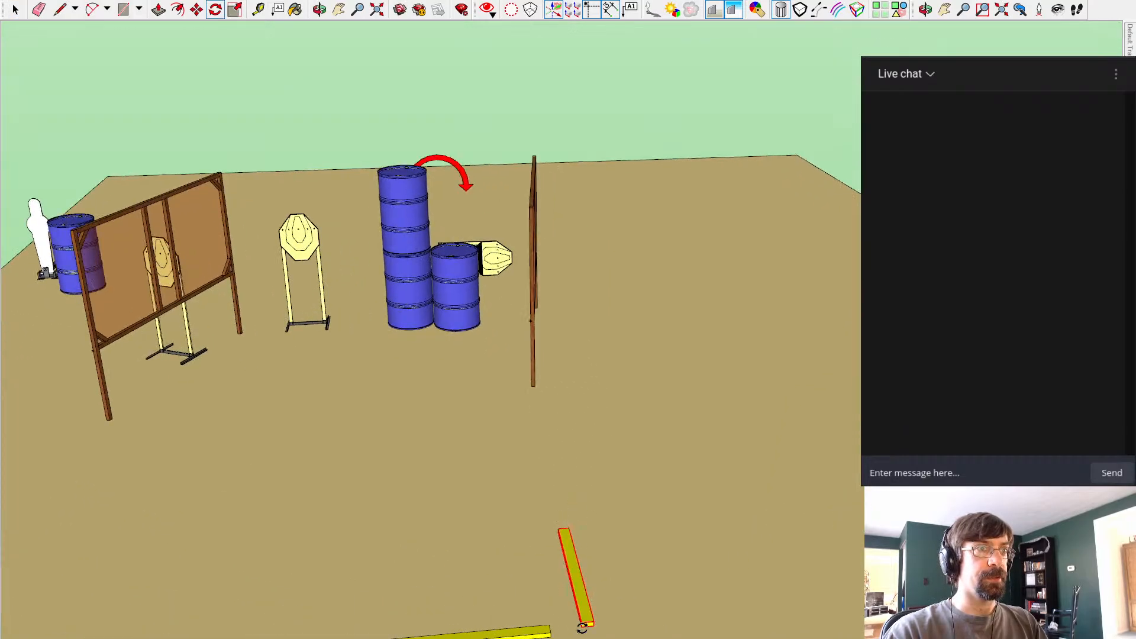
Step: Rotate the short yellow strip parallel to the line nearer the targets and move it flush against the line's open end
key(q)
key(space)
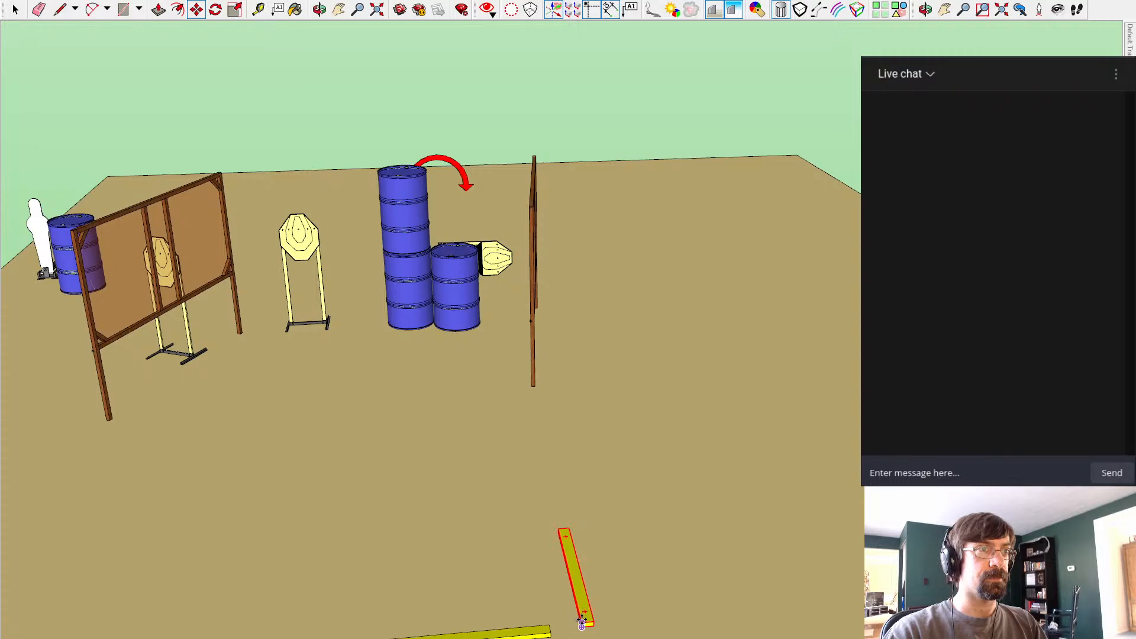
click(582, 621)
key(q)
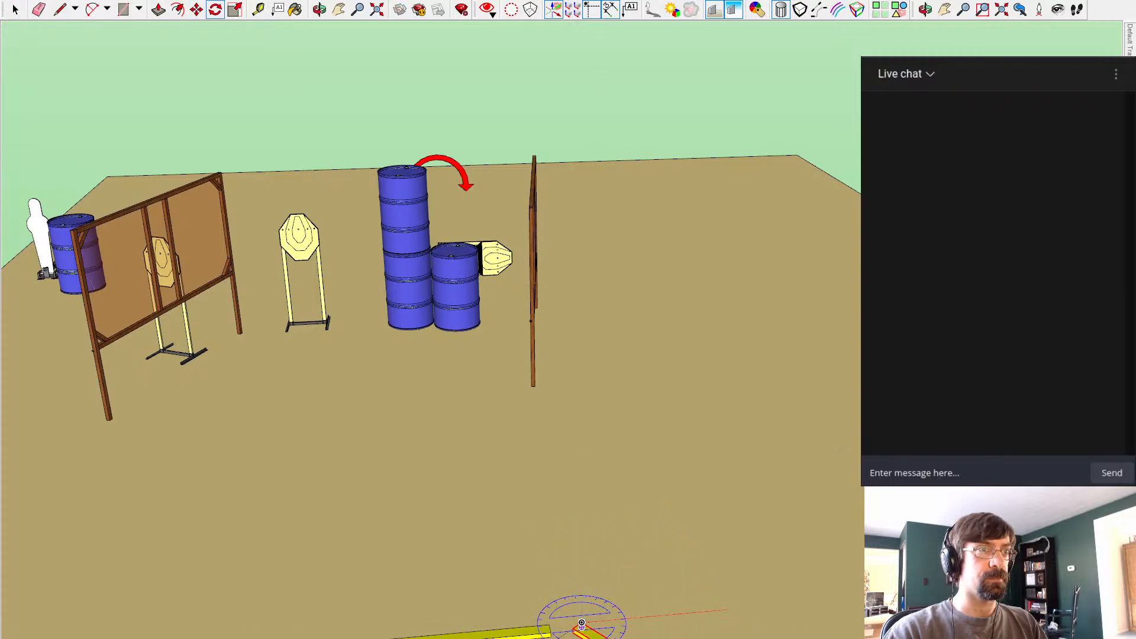
key(Escape)
key(m)
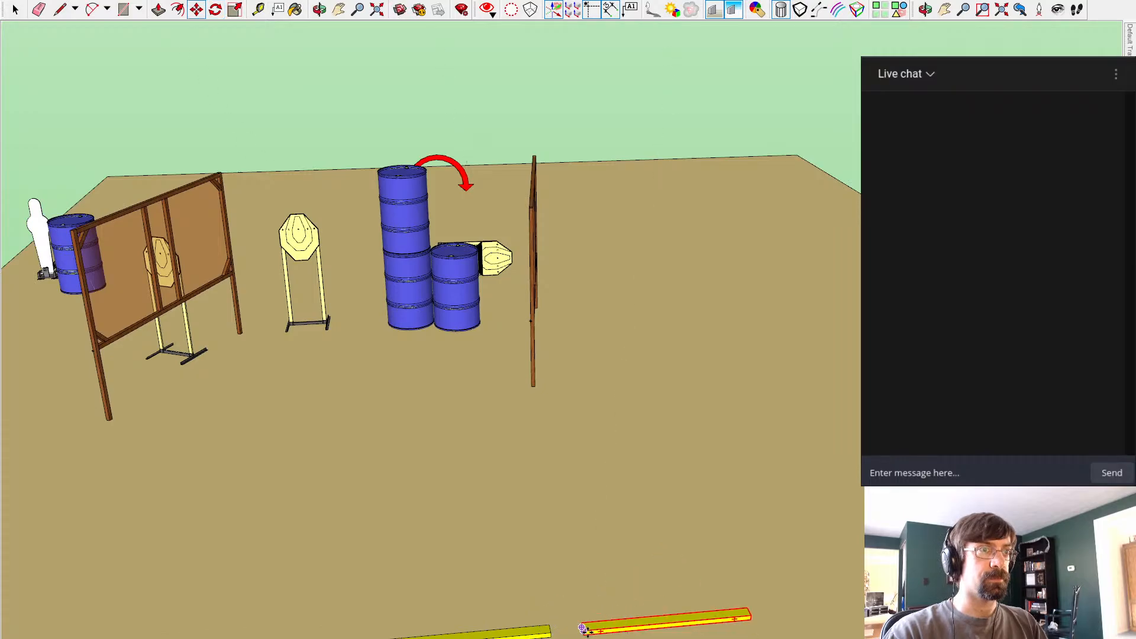
scroll(551, 634, up, 4)
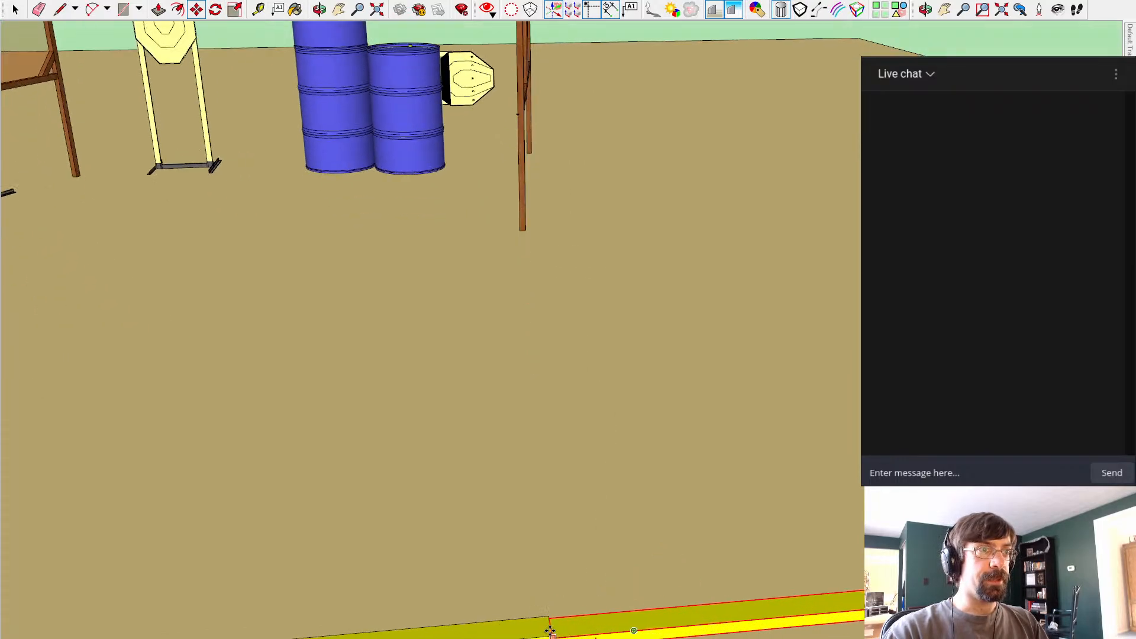
scroll(551, 631, down, 5)
Step: Paste another short yellow strip at the end of the line farther from the targets and join it flush
key(space)
middle_drag(575, 500, 647, 565)
key(ctrl+v)
scroll(649, 591, up, 4)
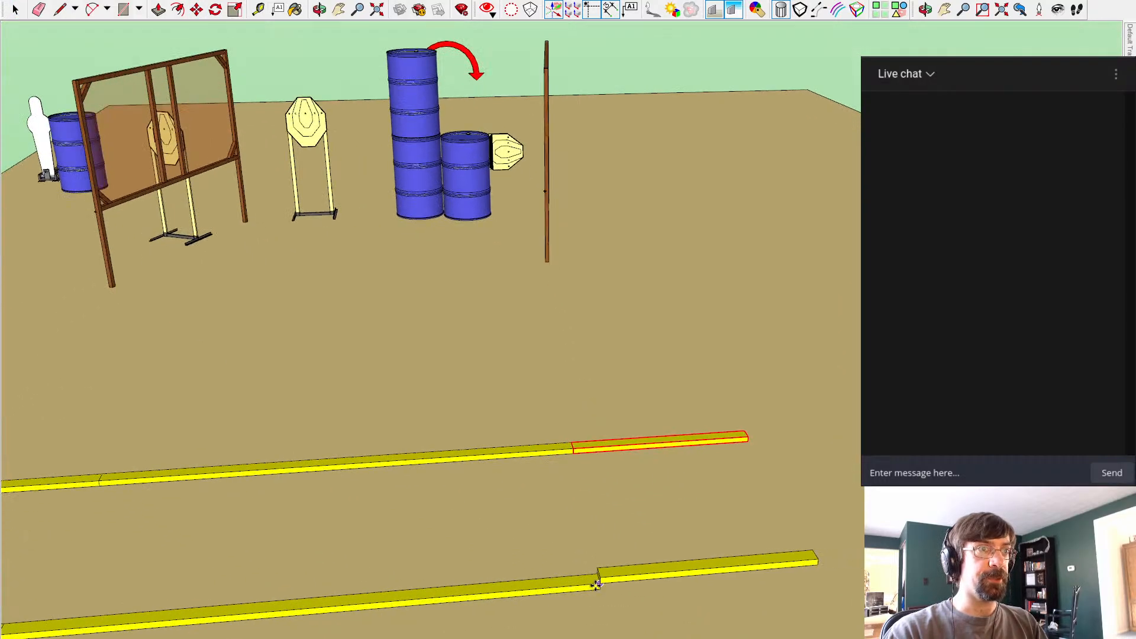
click(601, 589)
key(space)
click(679, 292)
scroll(680, 293, down, 3)
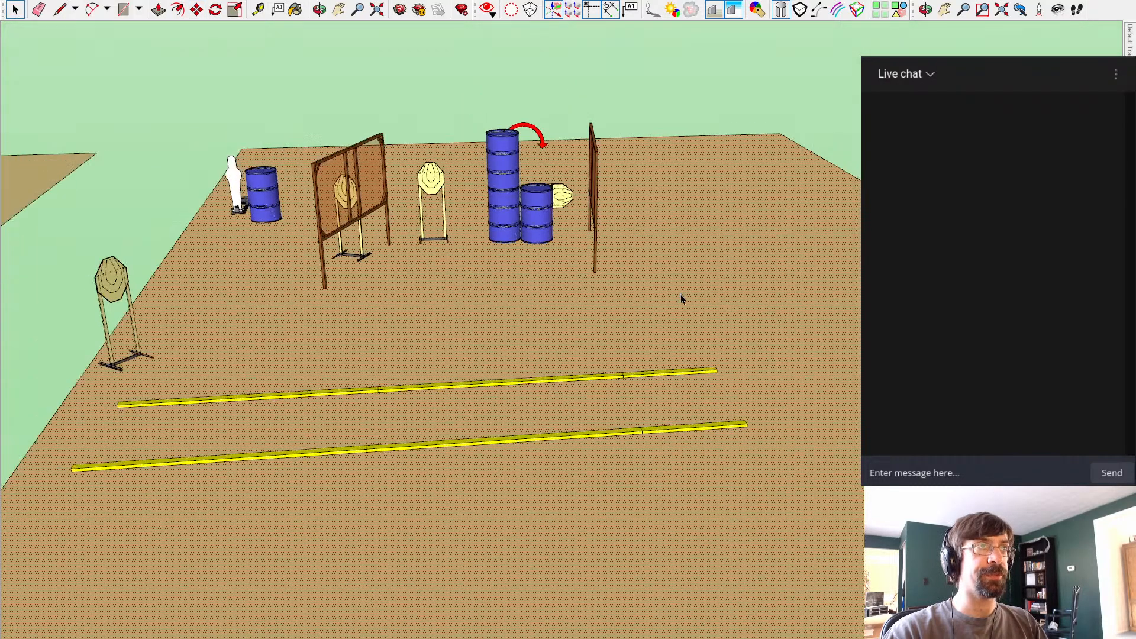
middle_drag(681, 294, 710, 402)
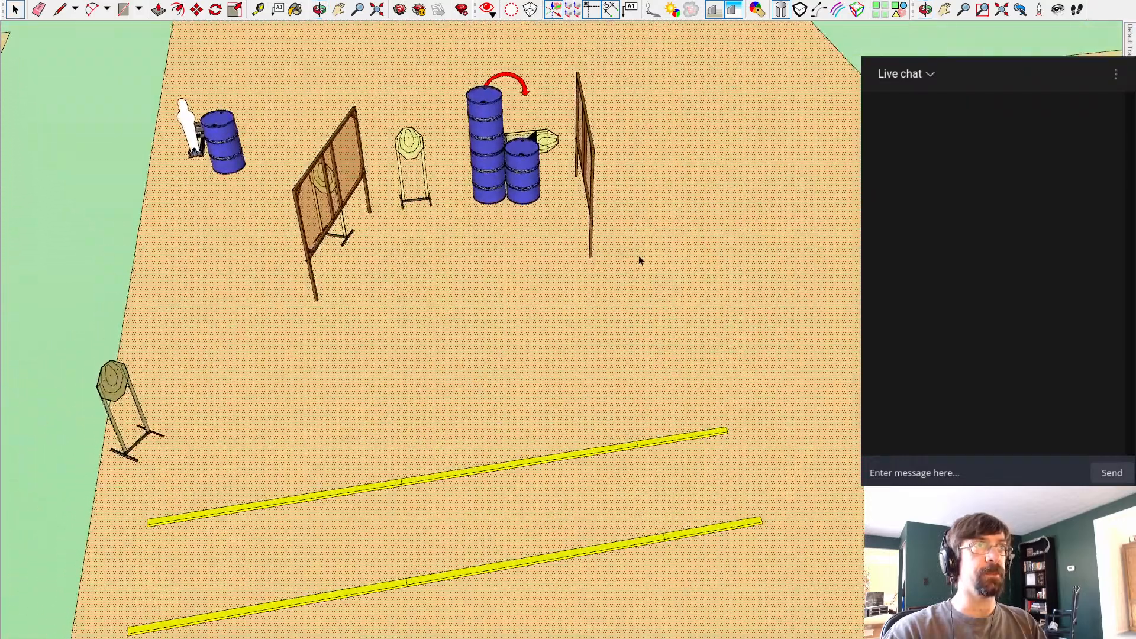
Step: Measure from the base of the sideways octagonal target with the tape, past the short barrel
click(115, 173)
scroll(134, 172, down, 3)
shift+middle_drag(343, 194, 327, 367)
middle_drag(616, 405, 533, 408)
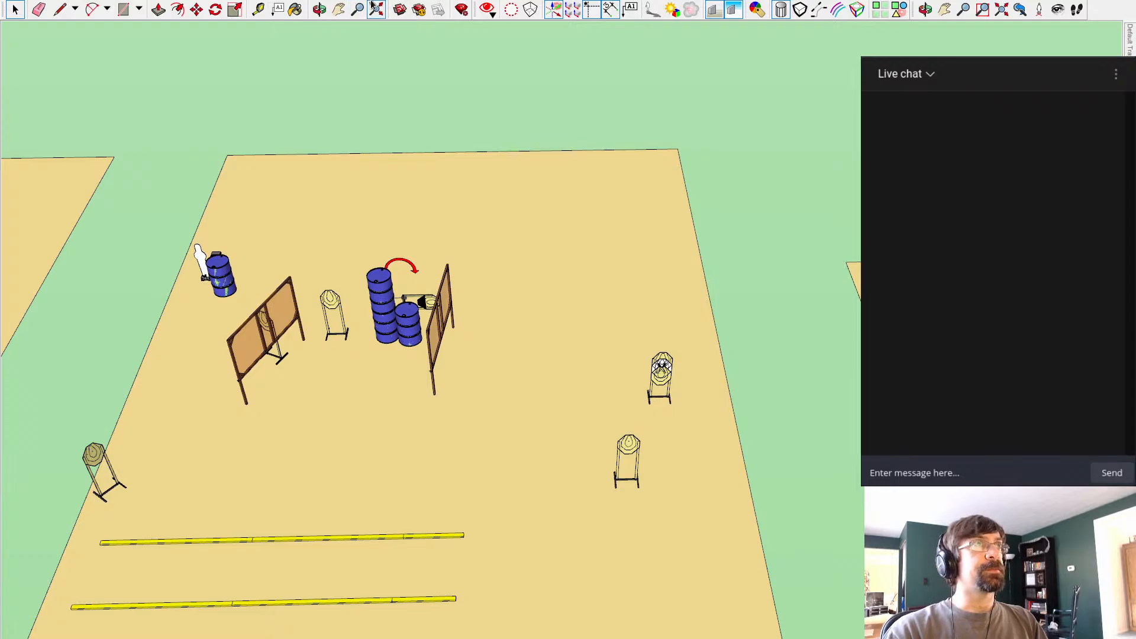
middle_drag(415, 343, 513, 430)
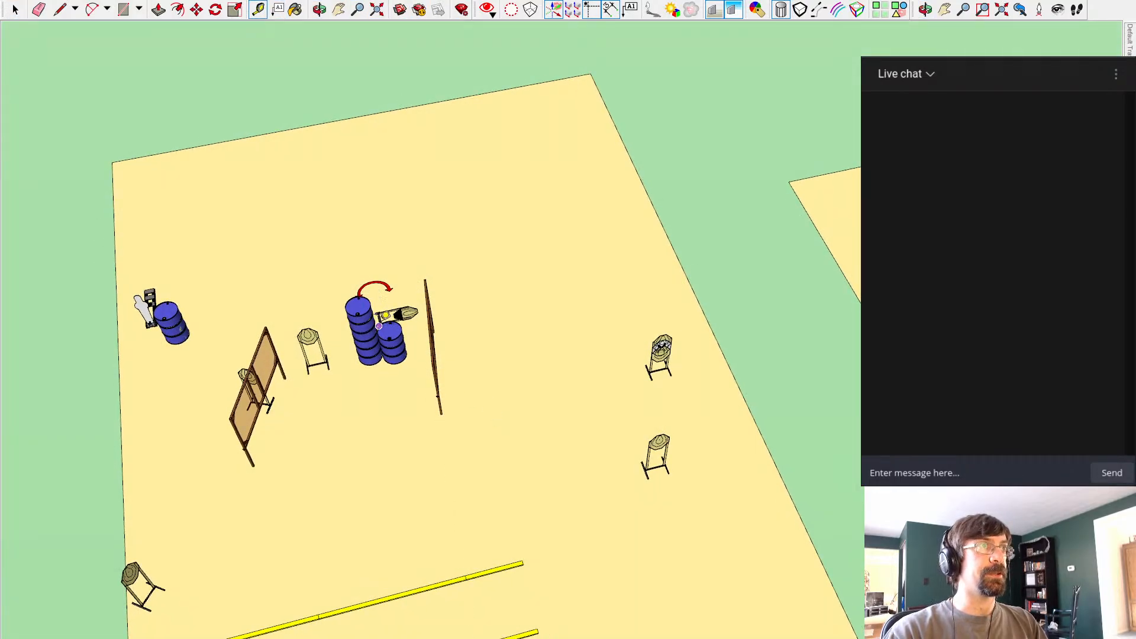
click(379, 326)
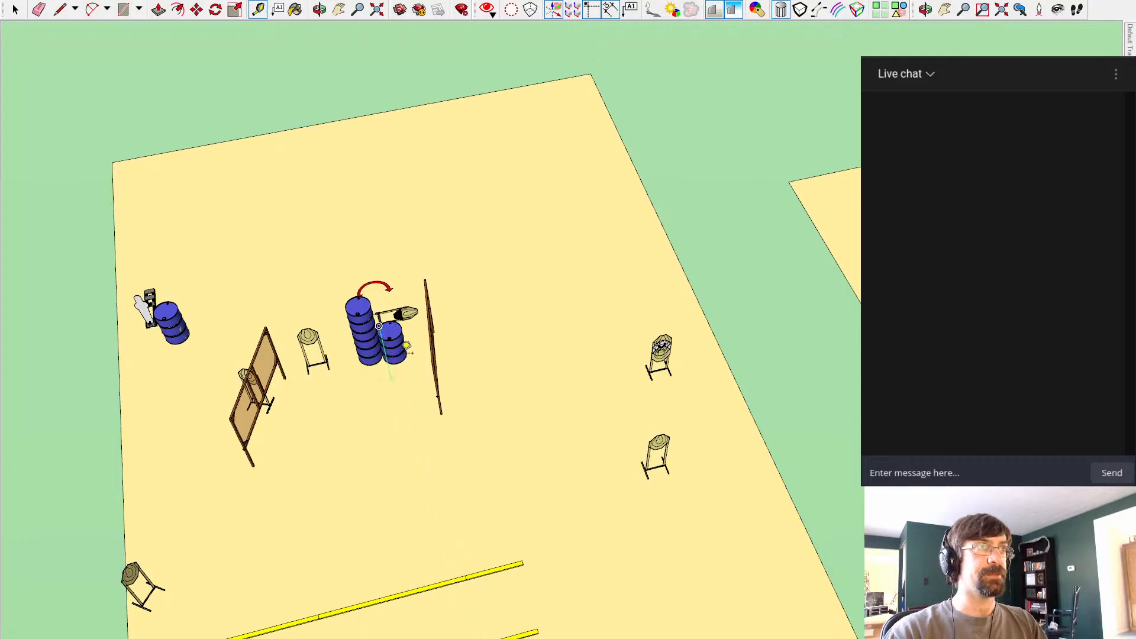
Step: Move the white steel target together with its barrel into Bay 6's rear corner
middle_drag(370, 346, 530, 385)
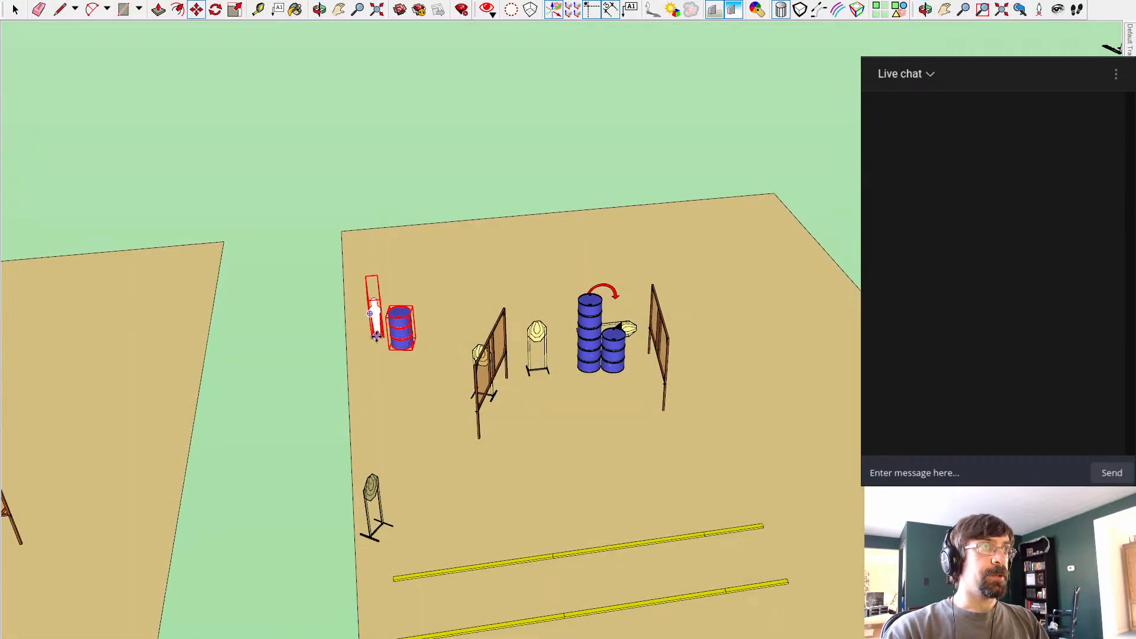
click(376, 336)
middle_drag(826, 373, 805, 408)
Step: Move the single octagonal target from the bay's far side to just beyond the yellow lines' ends and rotate it
click(869, 503)
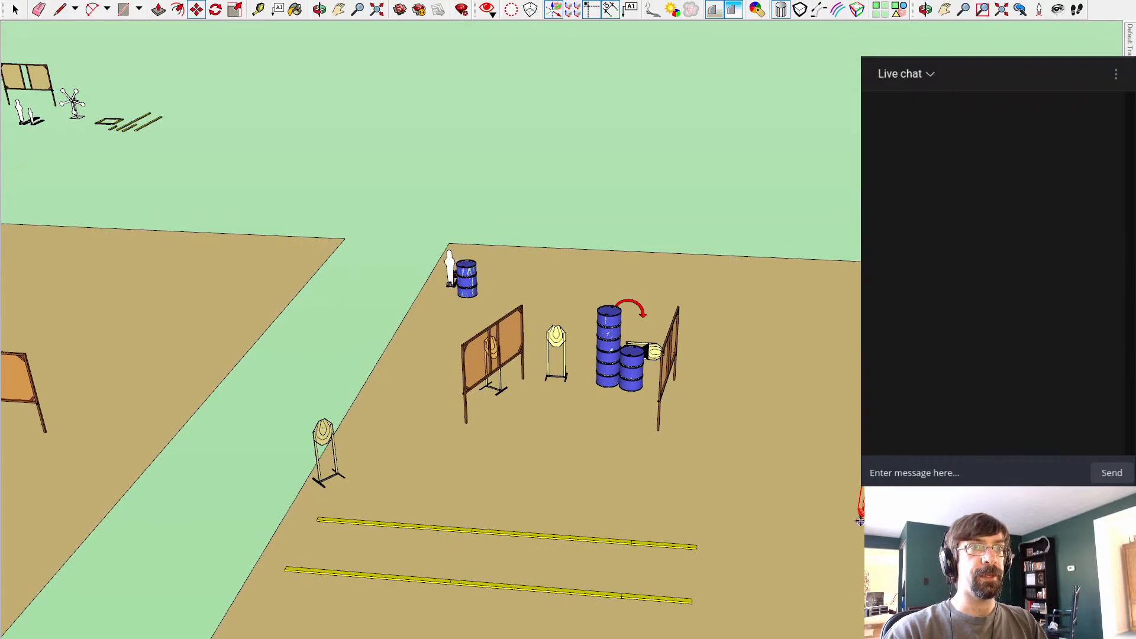
drag(860, 521, 726, 525)
key(q)
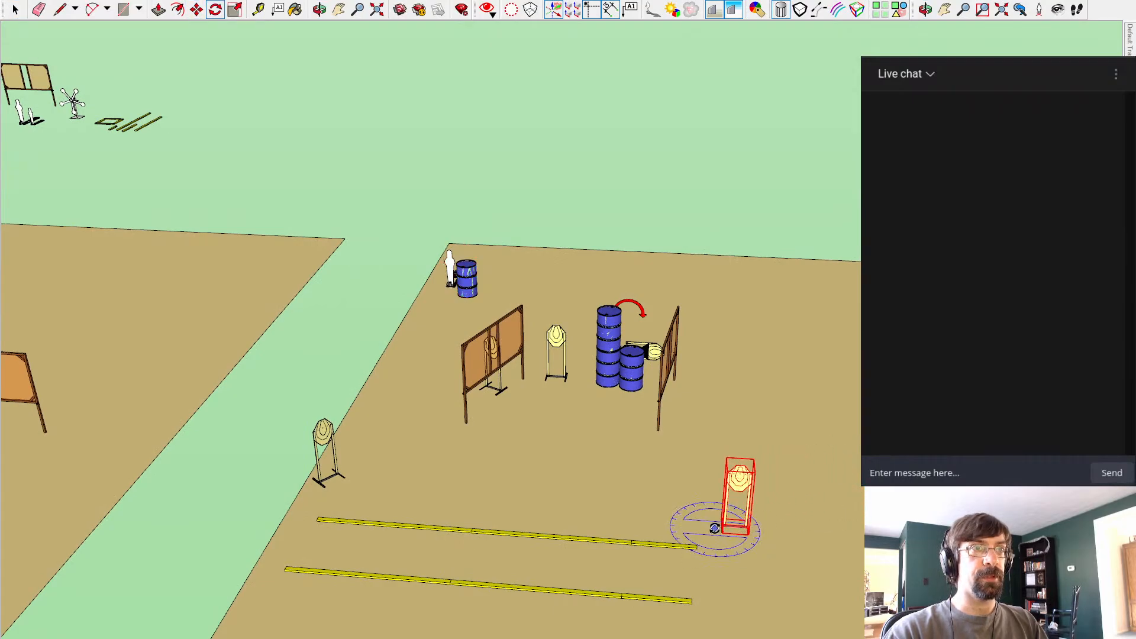
click(876, 536)
click(873, 583)
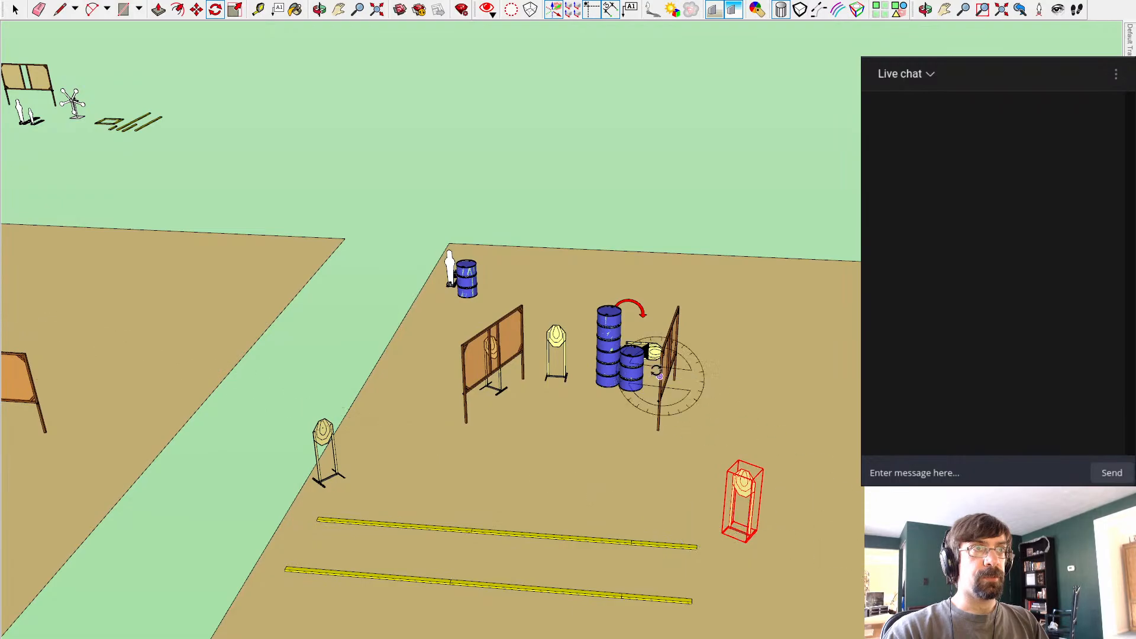
key(space)
Step: Copy the tall barrel stack from the prop collection to the end of the yellow line nearer the targets, beside the octagonal target
scroll(624, 373, down, 5)
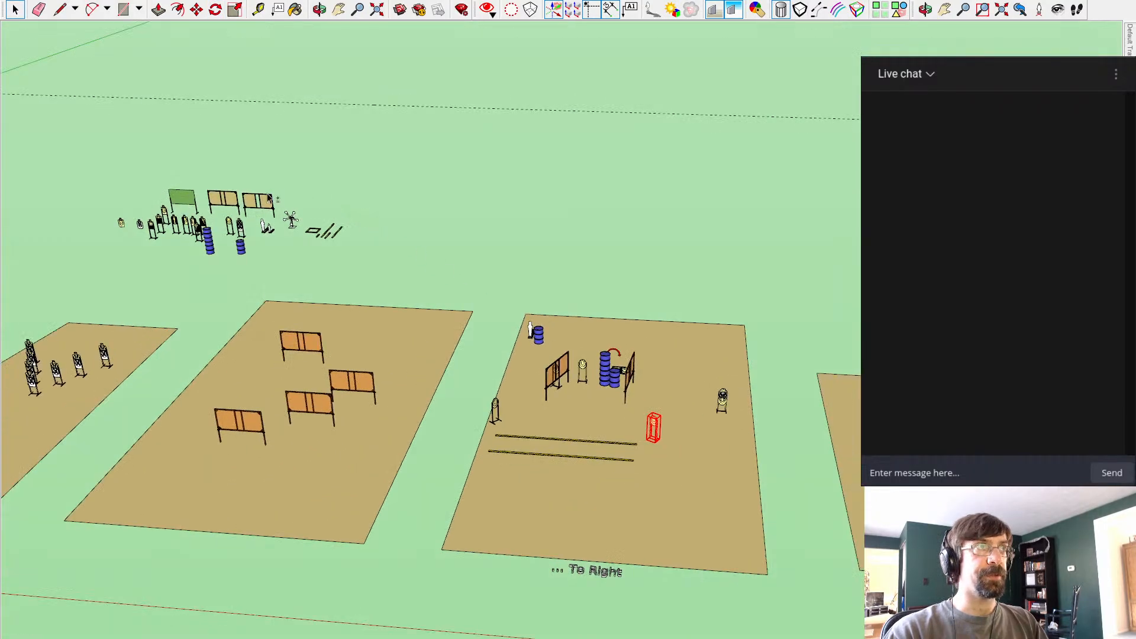
scroll(686, 453, up, 5)
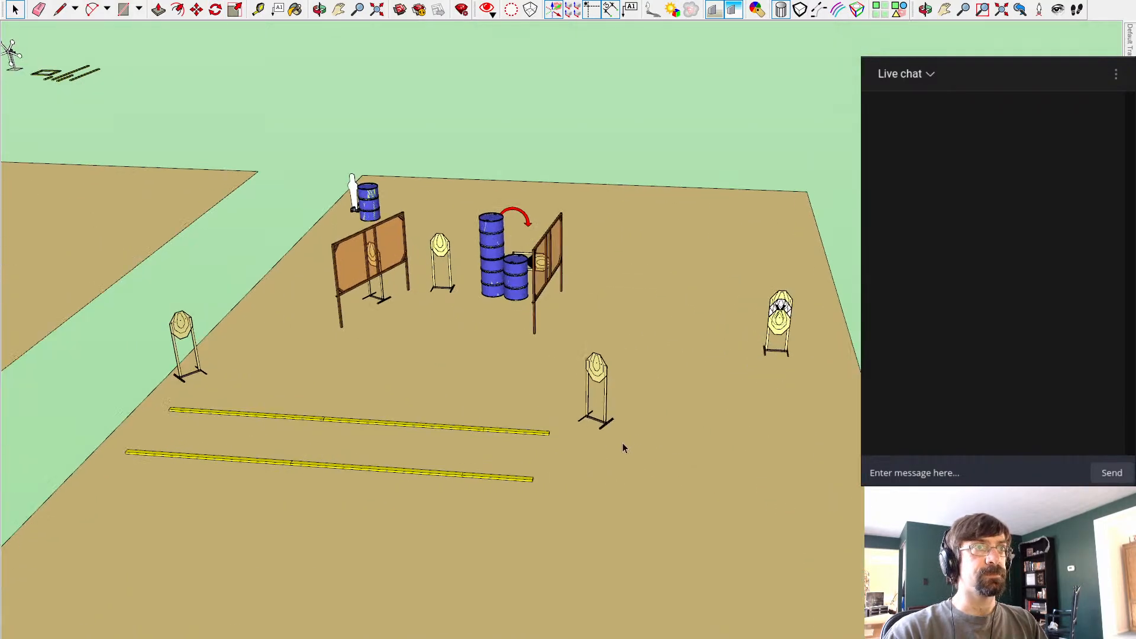
key(ctrl+v)
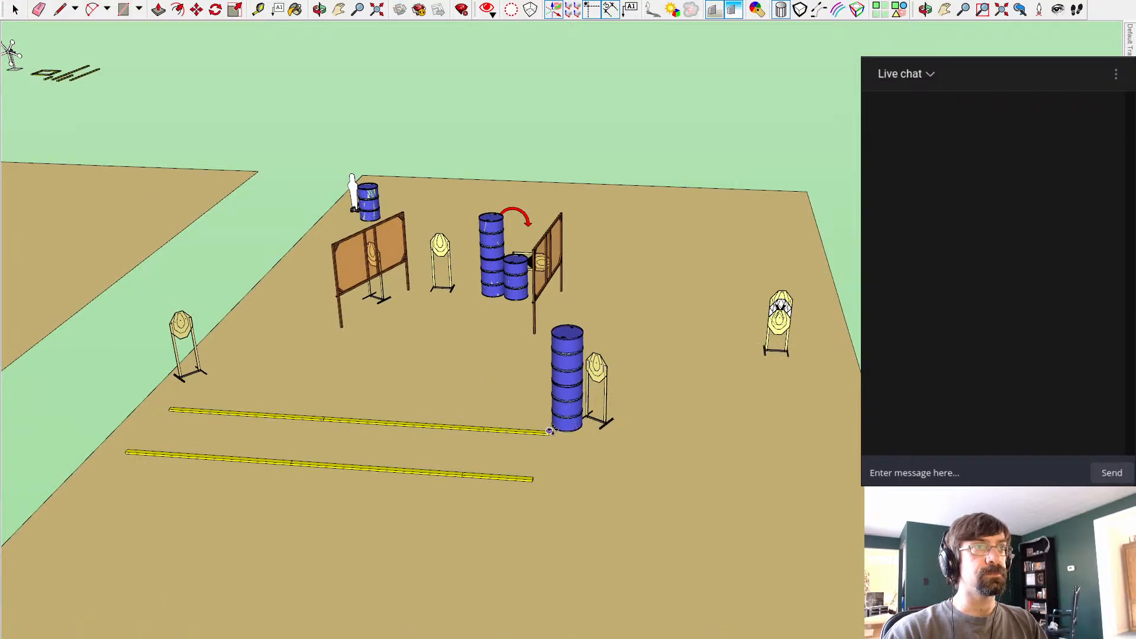
click(550, 431)
mouse_move(551, 431)
middle_down()
mouse_move(400, 255)
mouse_move(500, 228)
mouse_move(438, 278)
mouse_move(246, 249)
mouse_move(279, 254)
mouse_move(317, 311)
mouse_move(336, 308)
middle_up()
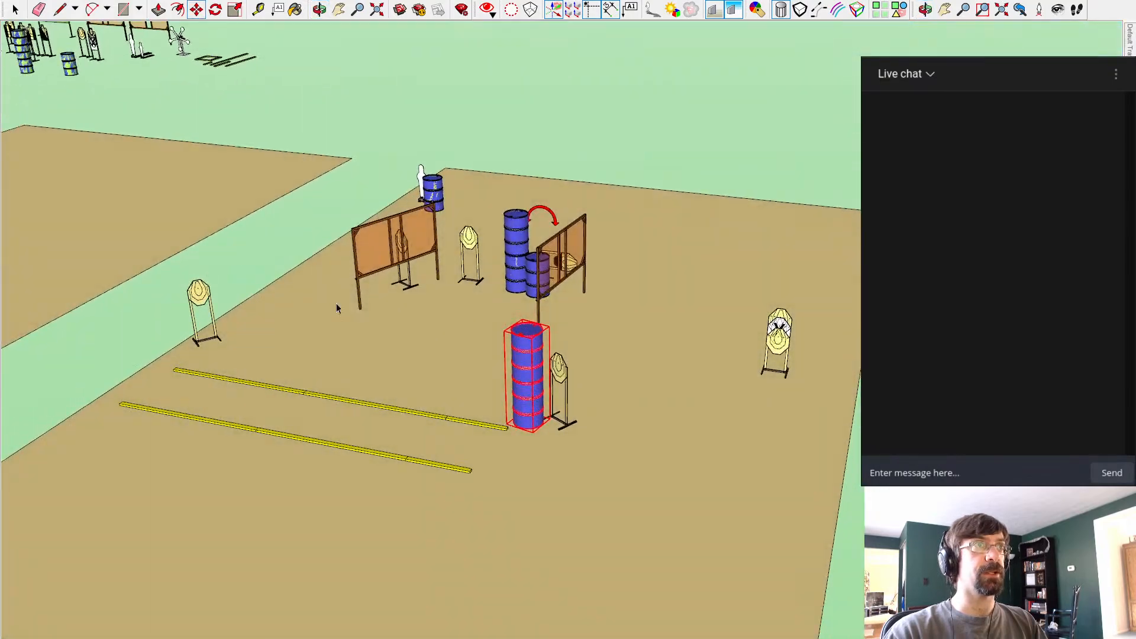
Step: Delete the single barrel beside the white steel target in the rear corner
click(440, 191)
mouse_move(439, 191)
middle_down()
mouse_move(590, 353)
mouse_move(677, 383)
mouse_move(704, 329)
middle_up()
Step: Move the stacked octagonal targets with the white no-shoot from the bay's side edge to beside the wall near the barrels
scroll(734, 327, up, 6)
mouse_move(546, 401)
middle_down()
mouse_move(712, 363)
mouse_move(753, 370)
mouse_move(789, 299)
mouse_move(704, 343)
mouse_move(631, 363)
mouse_move(609, 449)
mouse_move(645, 454)
mouse_move(649, 472)
mouse_move(563, 507)
middle_up()
click(672, 334)
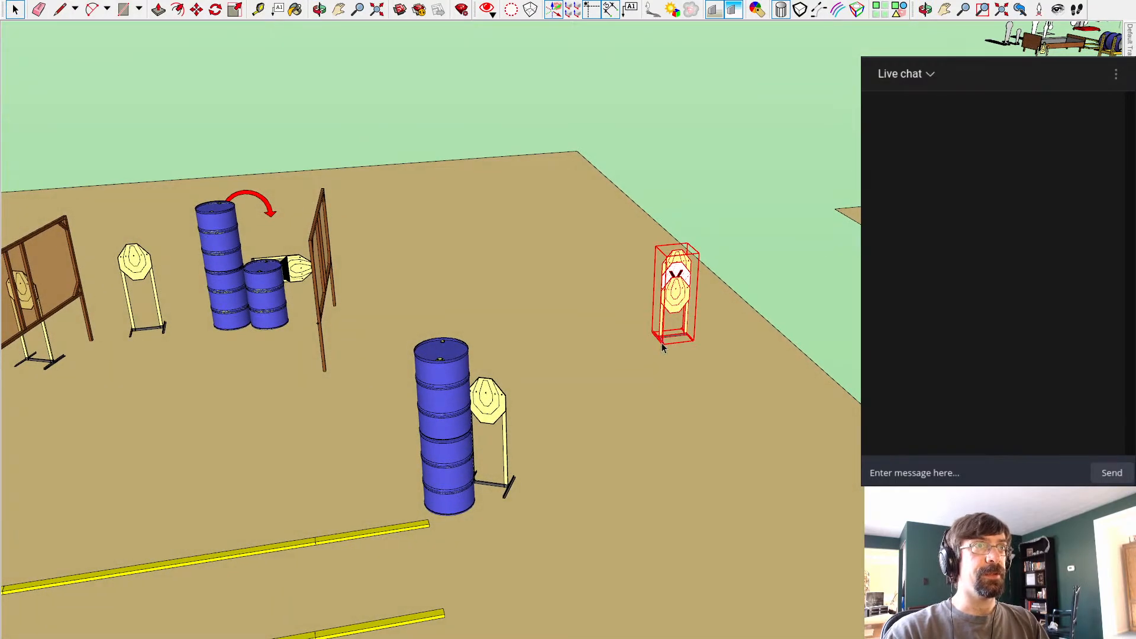
click(663, 344)
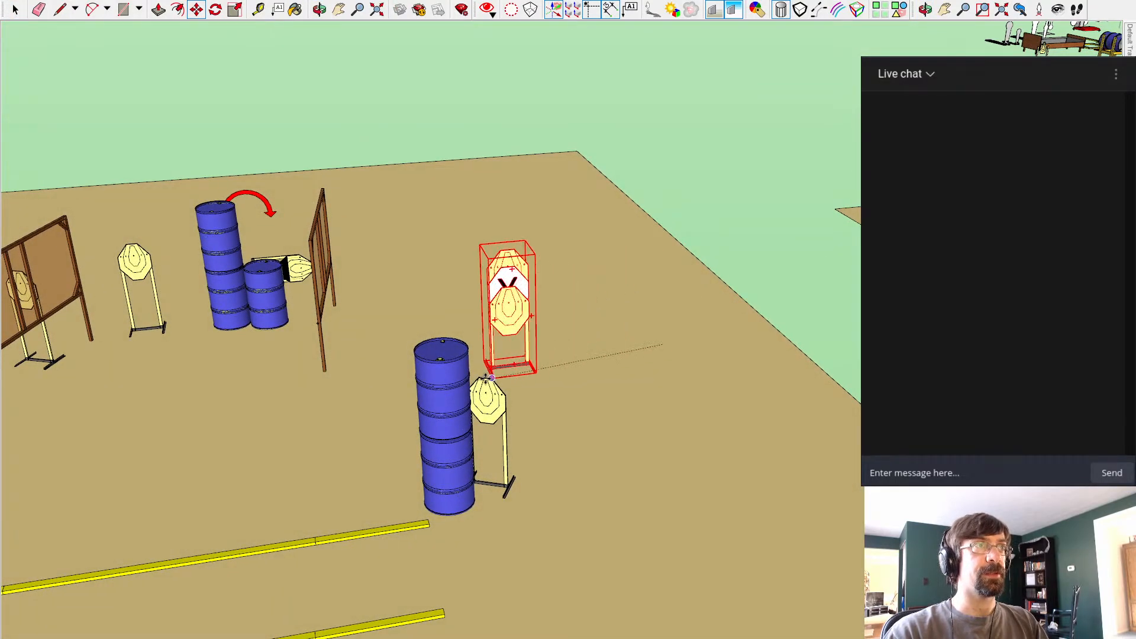
click(338, 345)
scroll(357, 355, down, 3)
shift+middle_drag(183, 335, 372, 401)
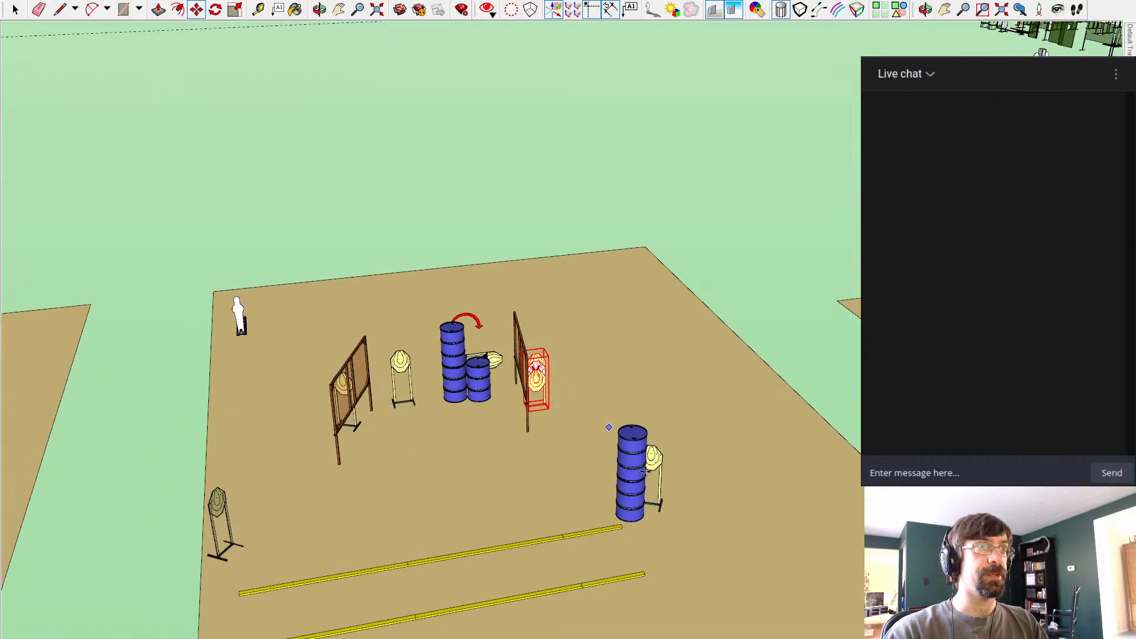
Step: Delete the octagonal target and the tall barrel stack at the end of the yellow line nearer the targets
mouse_move(647, 472)
middle_down()
mouse_move(550, 502)
mouse_move(343, 477)
mouse_move(419, 472)
mouse_move(506, 503)
middle_up()
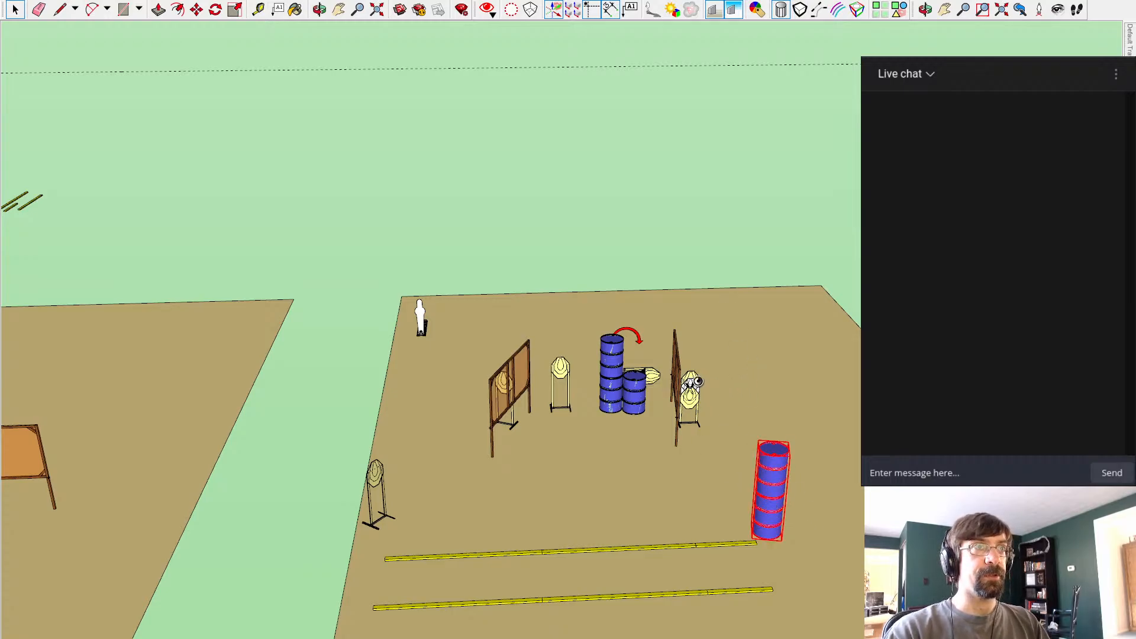
middle_drag(372, 499, 513, 371)
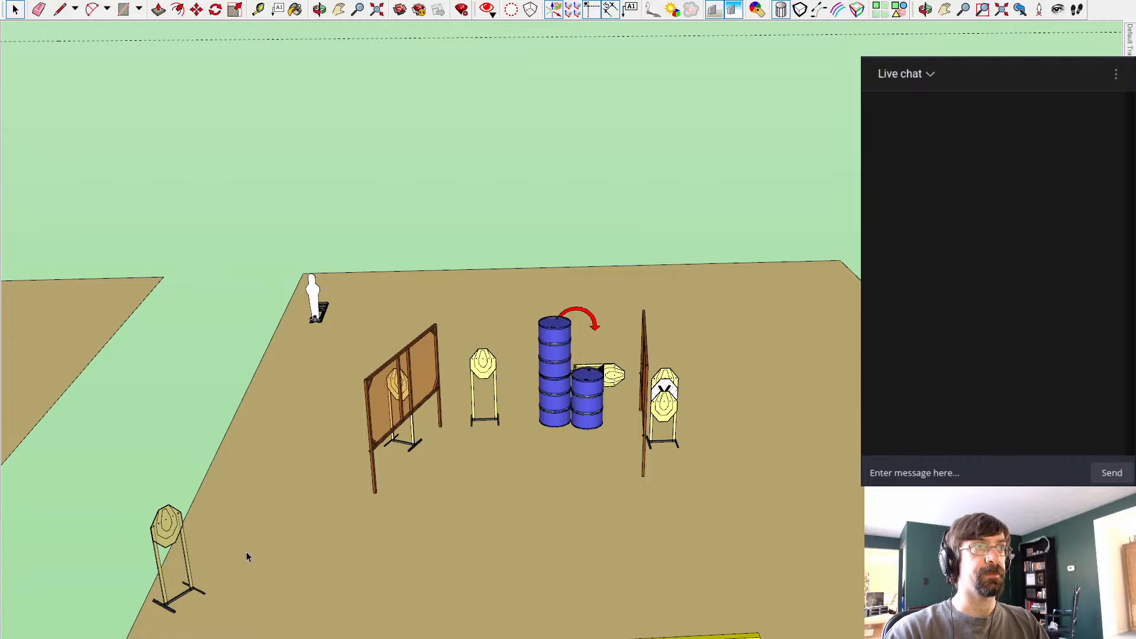
middle_drag(246, 552, 282, 567)
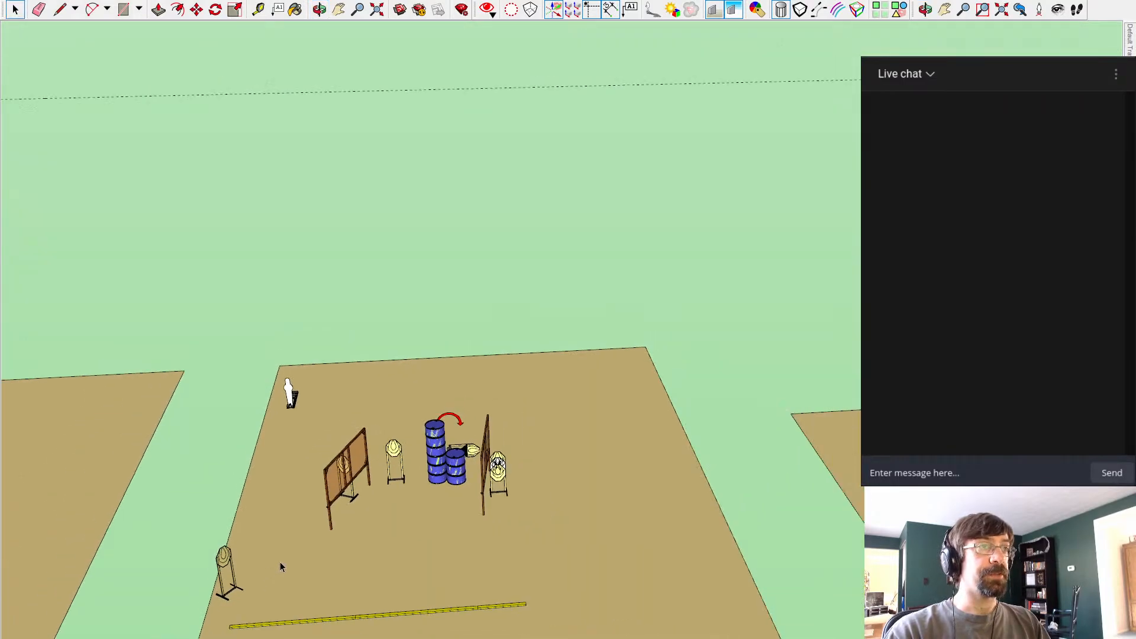
Step: Move the whole yellow ground line farther from the targets so its end lines up with the end of the parallel line
middle_drag(289, 513, 234, 315)
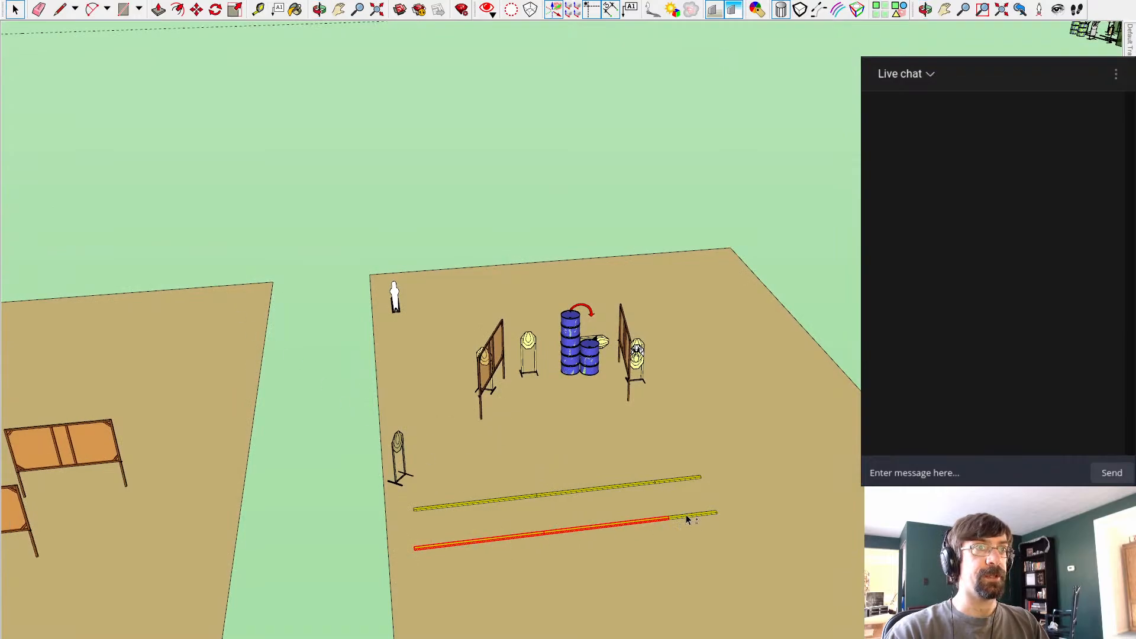
click(716, 513)
click(416, 545)
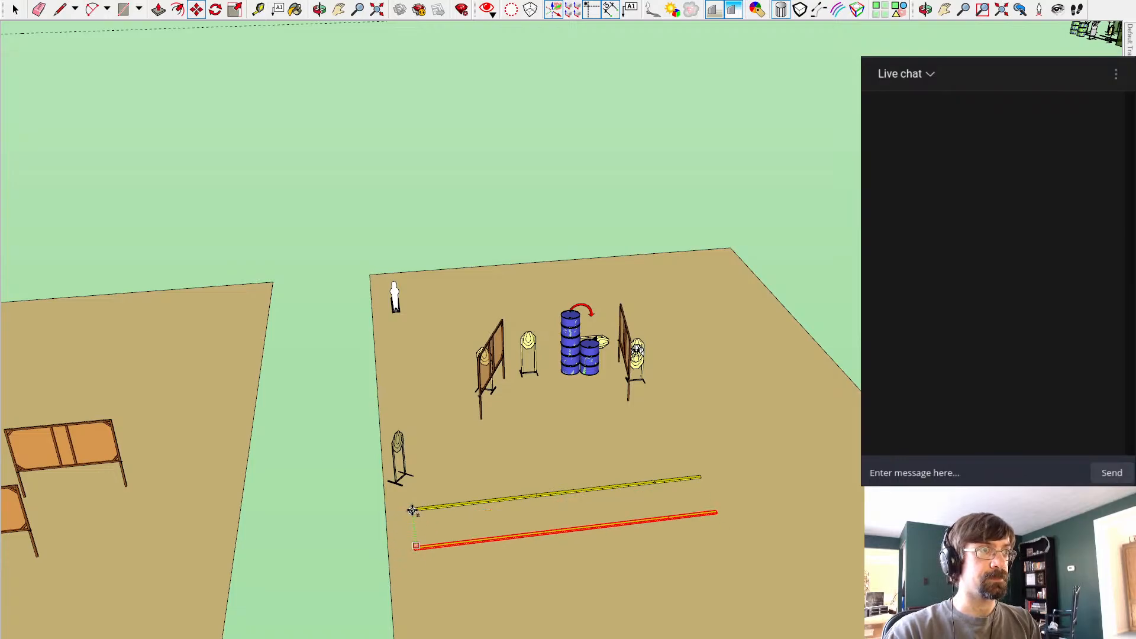
click(256, 323)
middle_drag(346, 249, 350, 311)
shift+middle_drag(350, 310, 359, 95)
scroll(375, 405, up, 4)
click(519, 324)
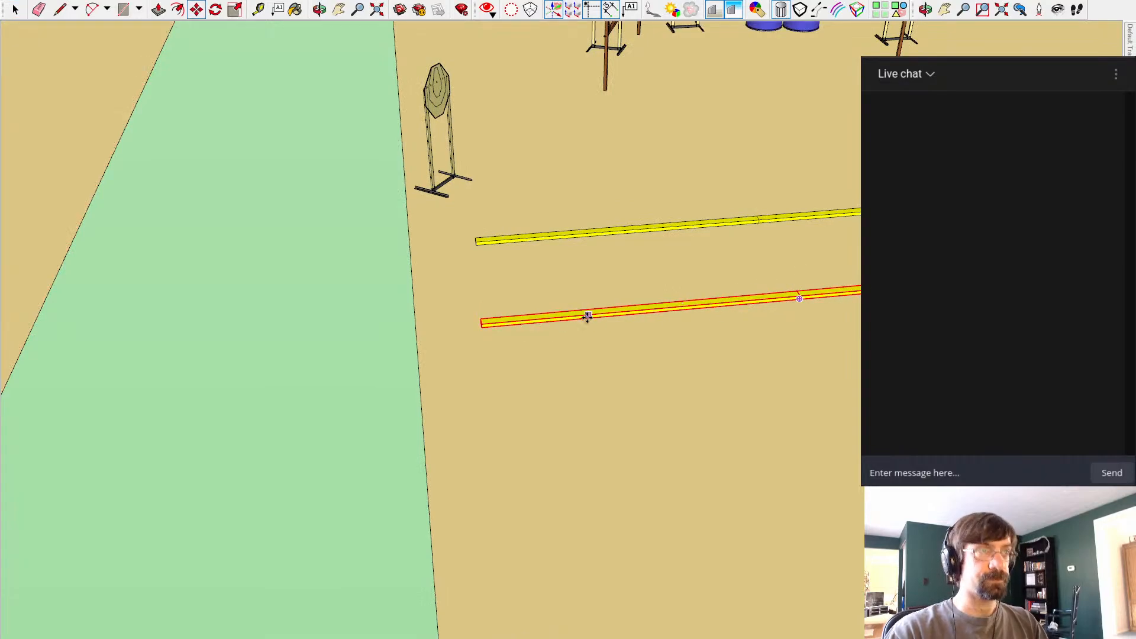
click(481, 315)
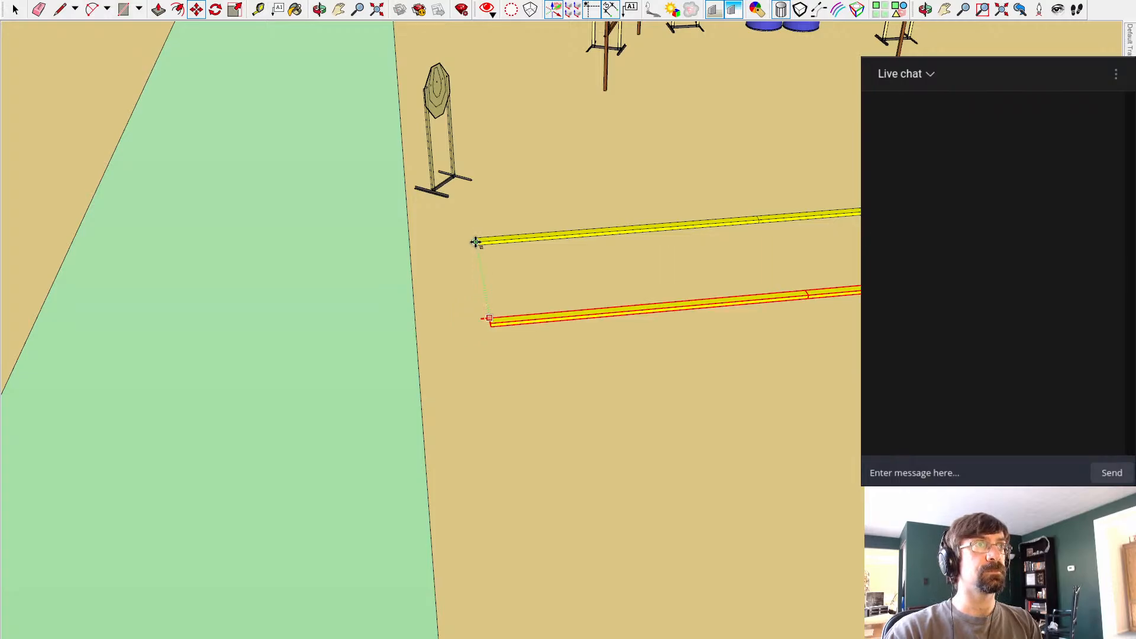
scroll(344, 275, down, 5)
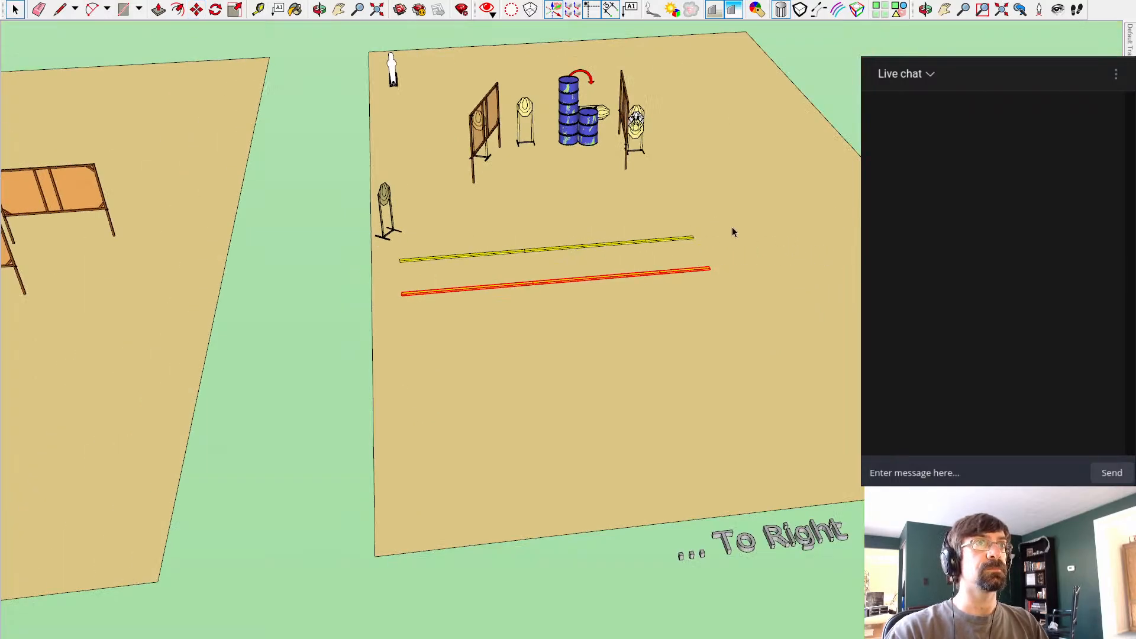
Step: Copy the short yellow ground piece from the prop collection to the gap between the parallel lines, at the end near the octagonal target
middle_drag(253, 193, 525, 495)
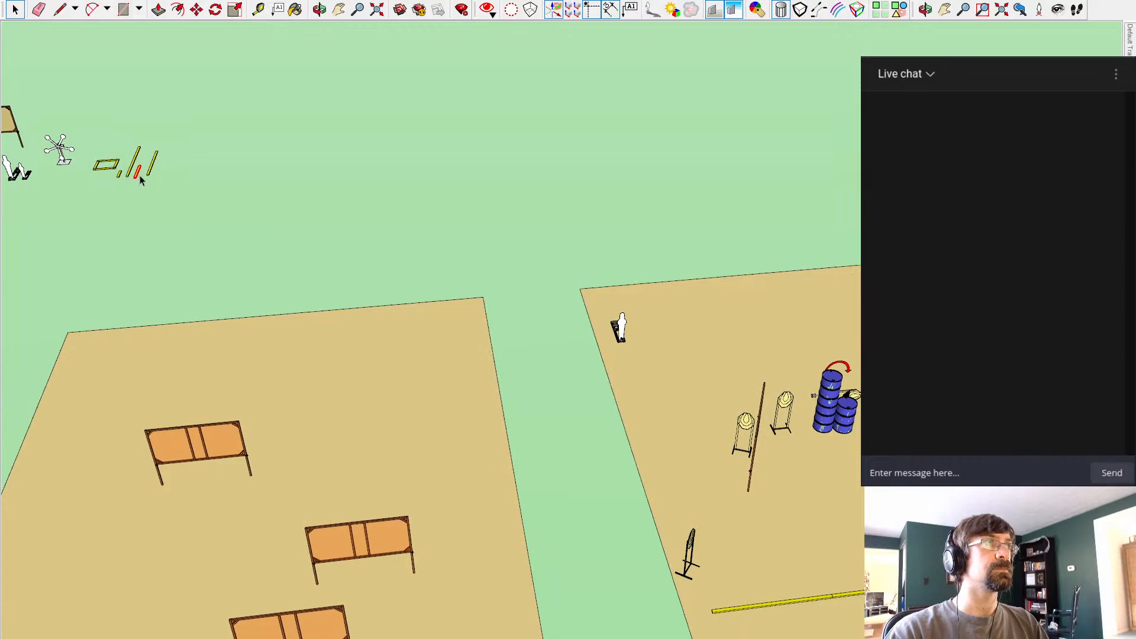
middle_drag(729, 466, 553, 480)
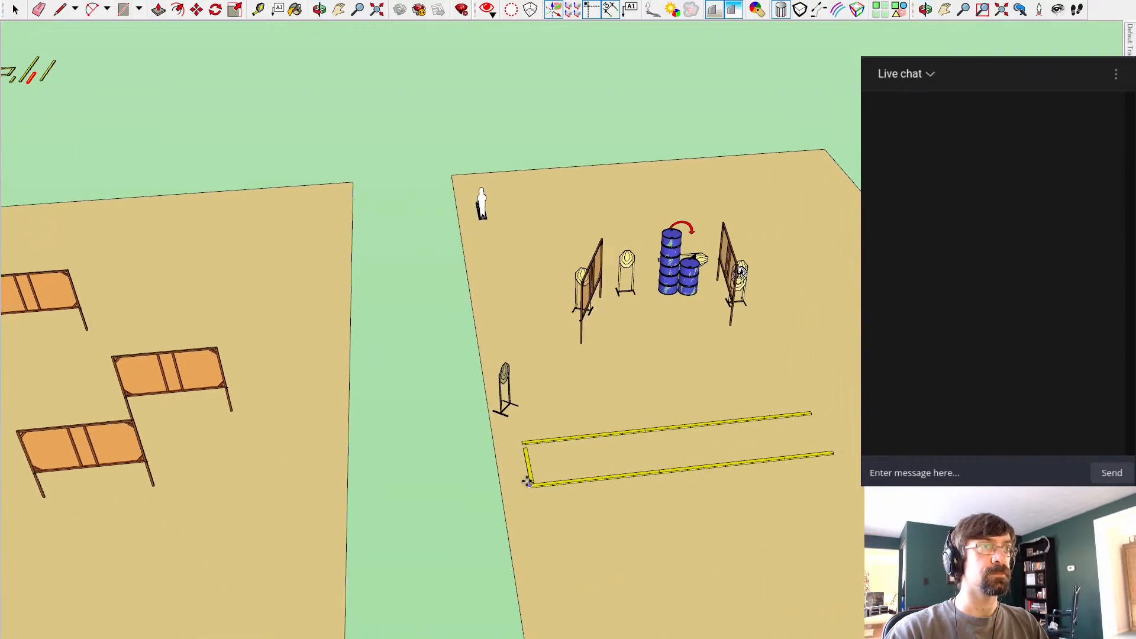
scroll(528, 482, up, 3)
scroll(532, 492, up, 2)
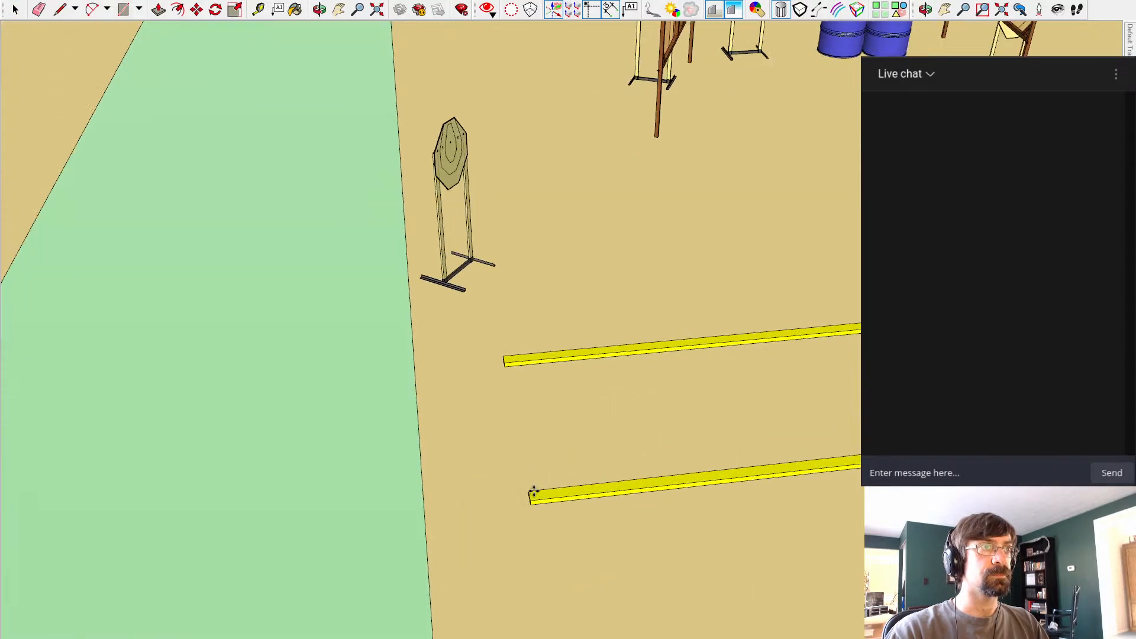
drag(526, 471, 522, 478)
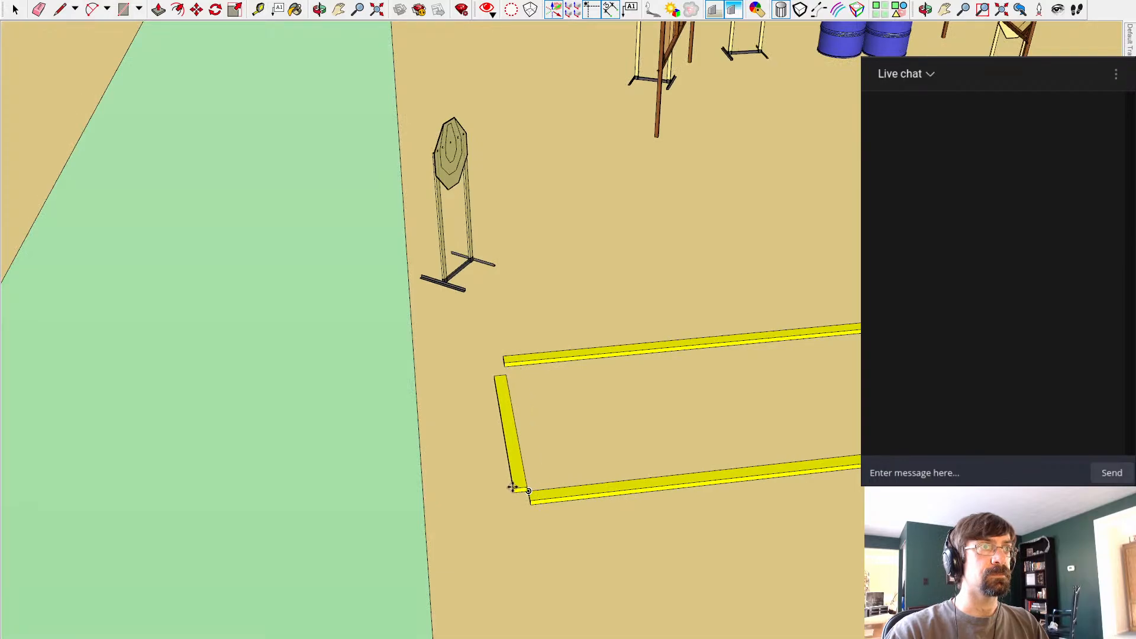
Step: Move the short yellow piece so its corner meets the end of the line farther from the targets
middle_drag(512, 490, 854, 510)
mouse_move(751, 431)
shift+middle_down()
mouse_move(714, 418)
mouse_move(819, 449)
mouse_move(1037, 320)
mouse_move(735, 427)
shift+middle_up()
middle_drag(625, 407, 700, 365)
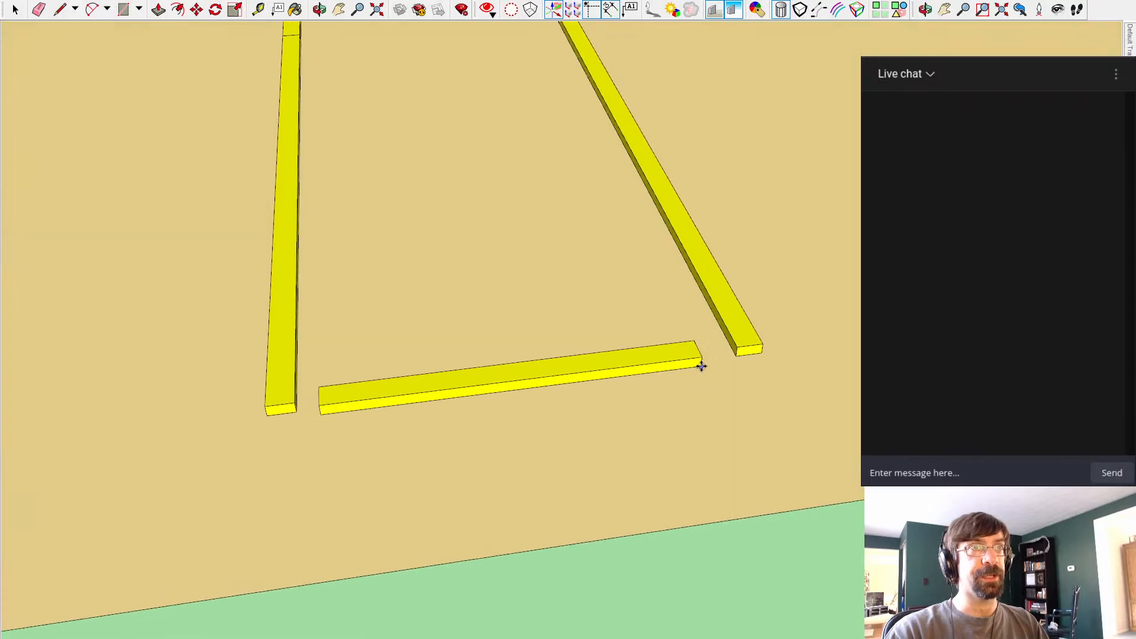
drag(738, 349, 734, 356)
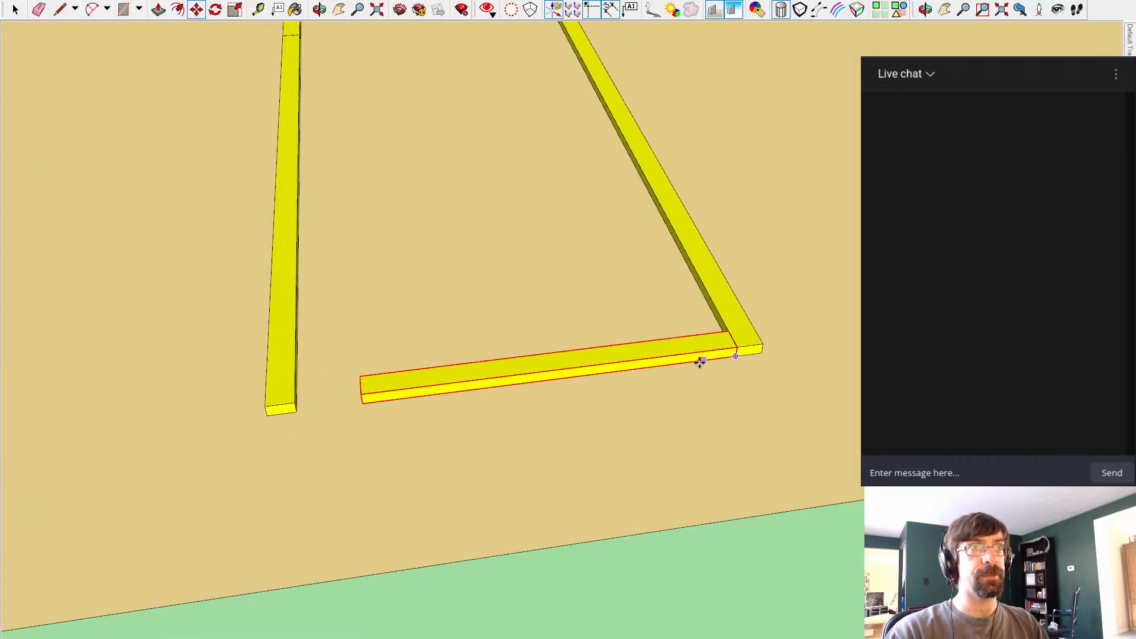
Step: Paste a second short yellow piece against the opposite end of the line farther from the targets
scroll(497, 396, down, 3)
shift+middle_drag(654, 245, 278, 387)
shift+middle_drag(464, 192, 596, 373)
scroll(508, 389, up, 3)
key(ctrl+v)
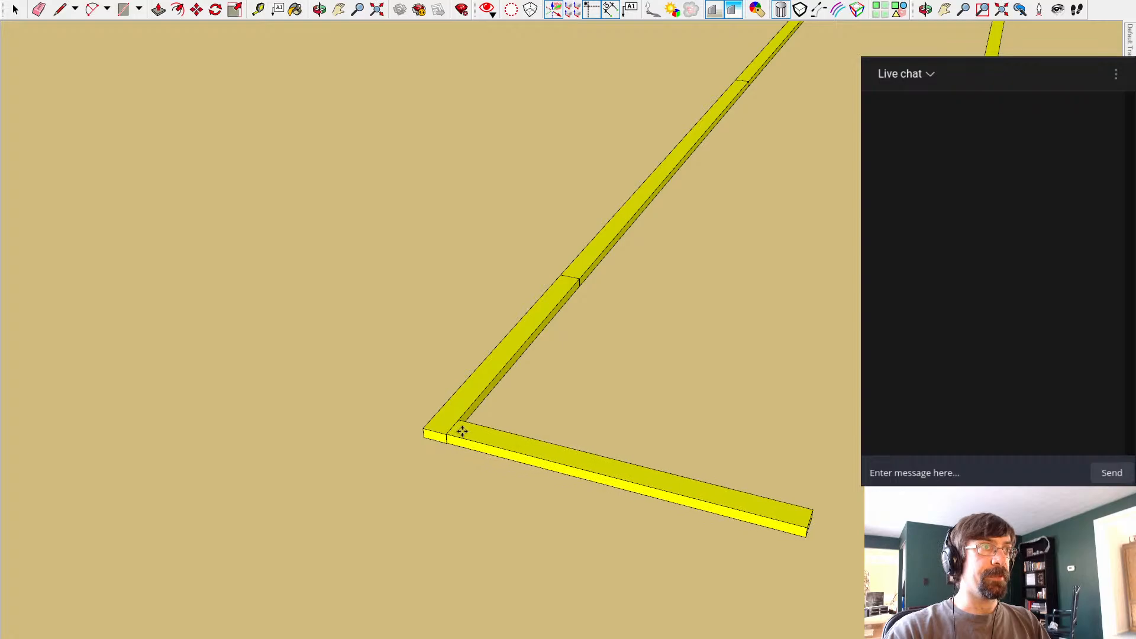
Step: Move the farther yellow line together with both short end pieces against the line nearer the targets, closing the rectangle
click(488, 379)
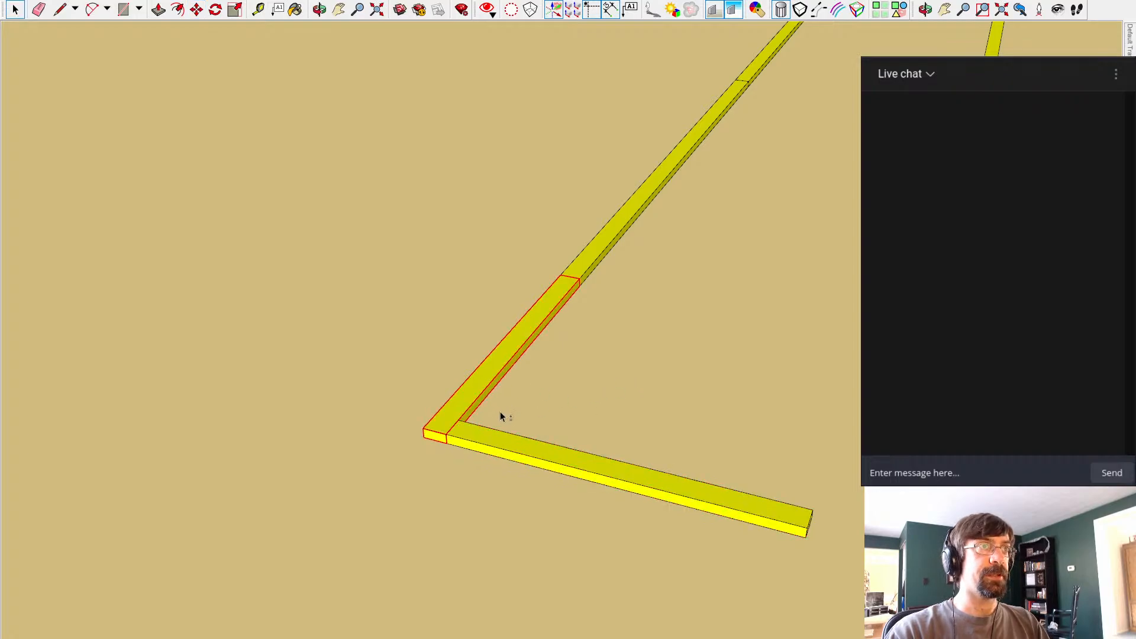
shift+click(504, 447)
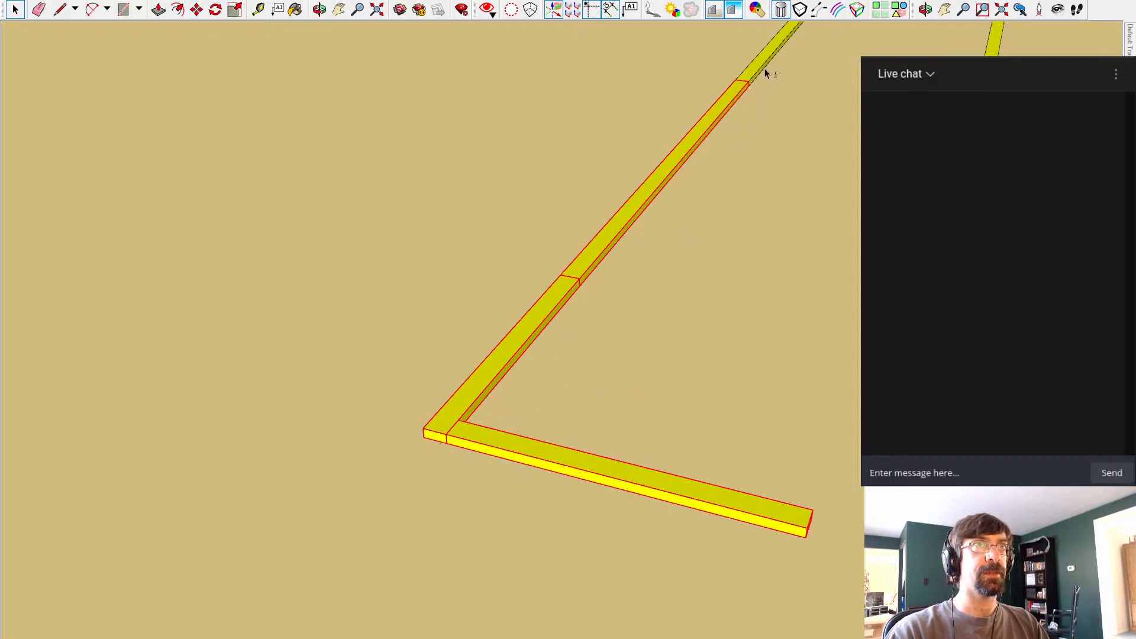
scroll(690, 131, down, 4)
shift+middle_drag(623, 132, 834, 415)
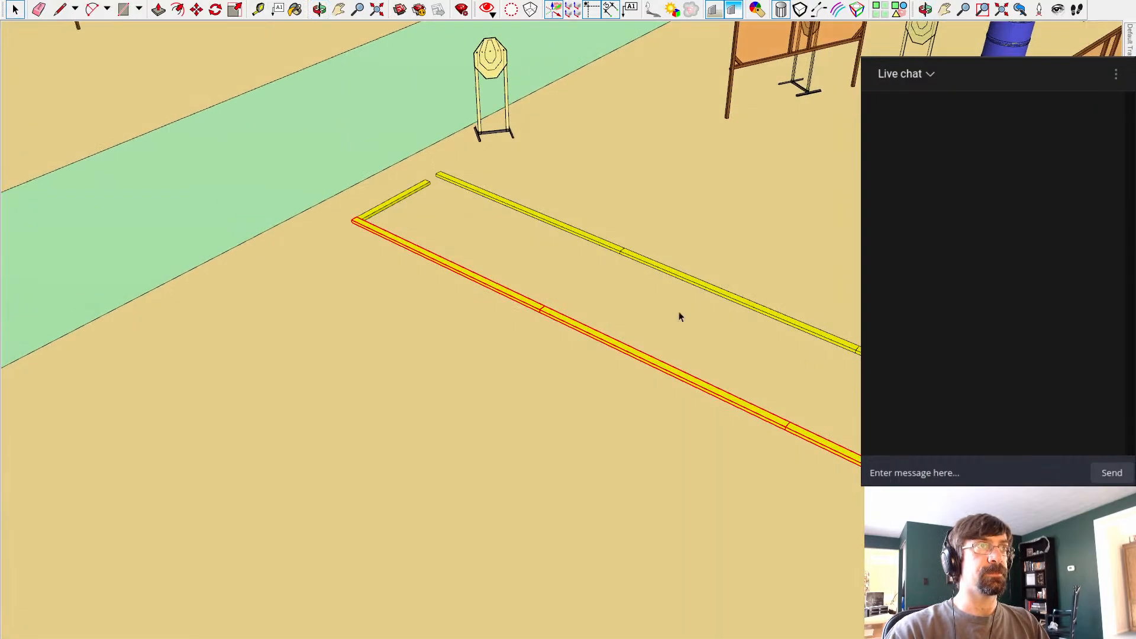
click(355, 220)
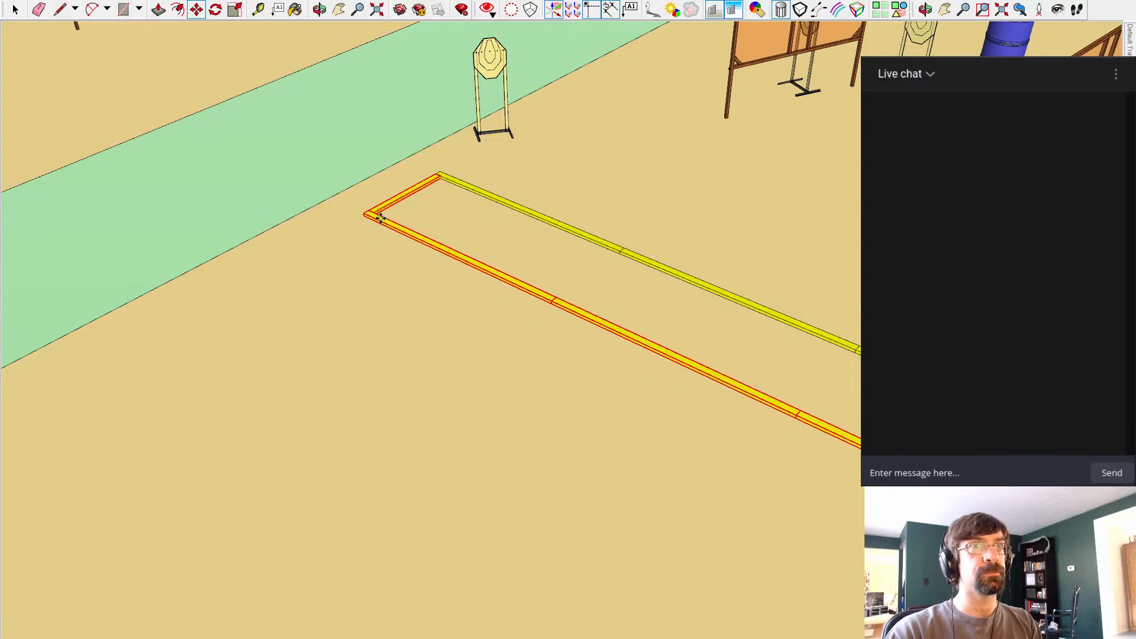
click(270, 130)
scroll(270, 130, down, 3)
middle_drag(245, 185, 550, 447)
scroll(515, 247, down, 4)
middle_drag(551, 447, 772, 260)
scroll(774, 258, up, 5)
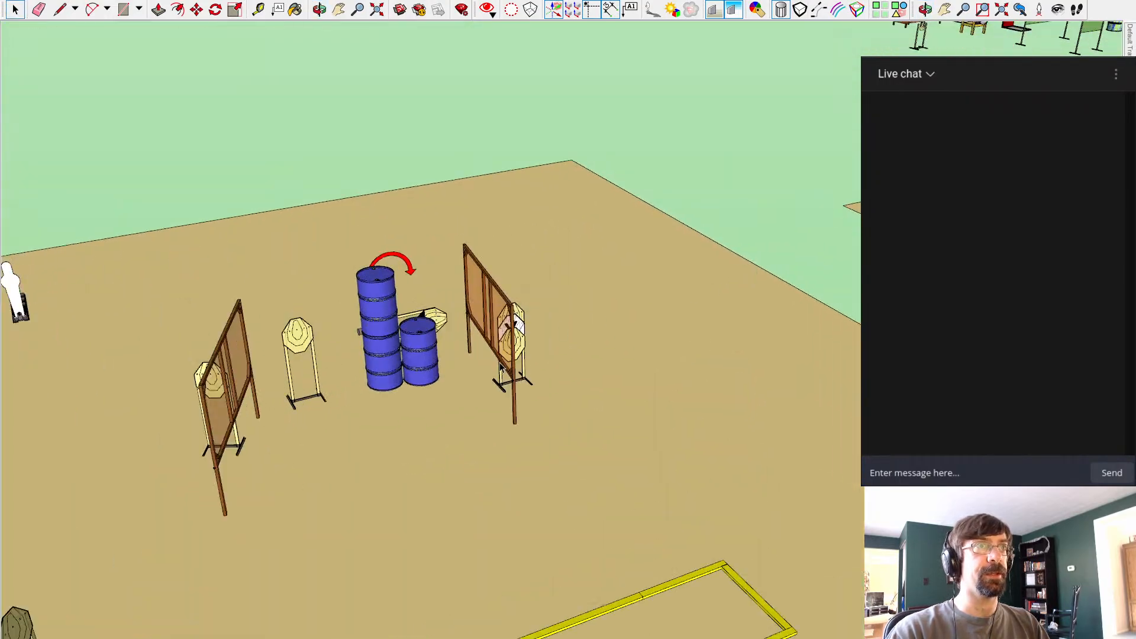
Step: Rotate the wall beside the stacked target pair and shift it slightly away from the barrels
middle_drag(638, 411, 577, 307)
scroll(491, 356, up, 4)
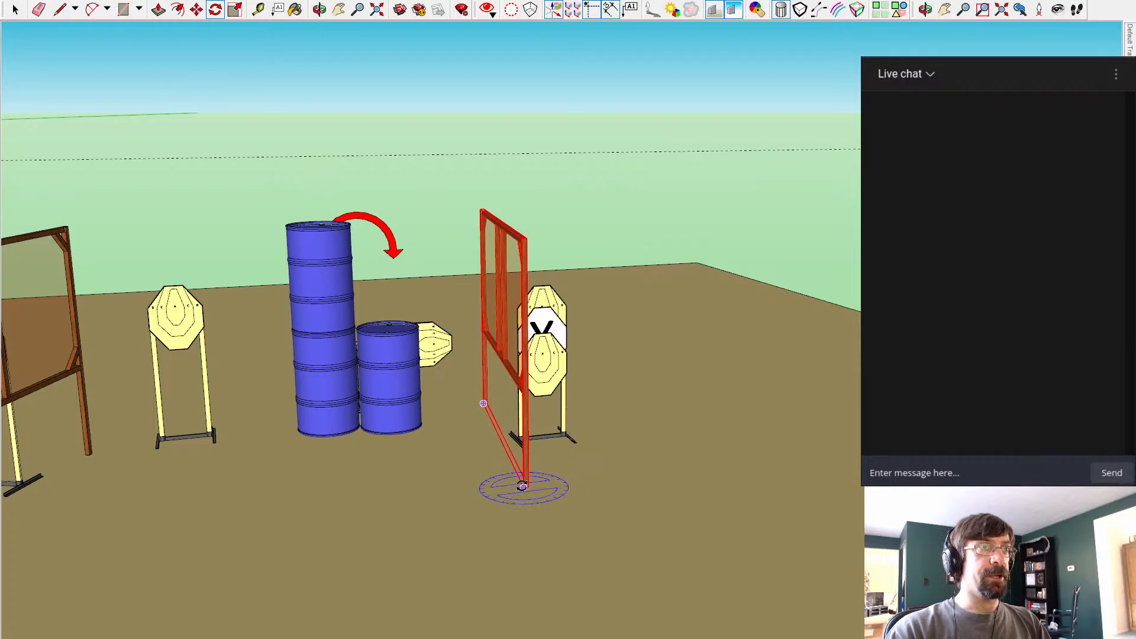
middle_drag(624, 415, 774, 451)
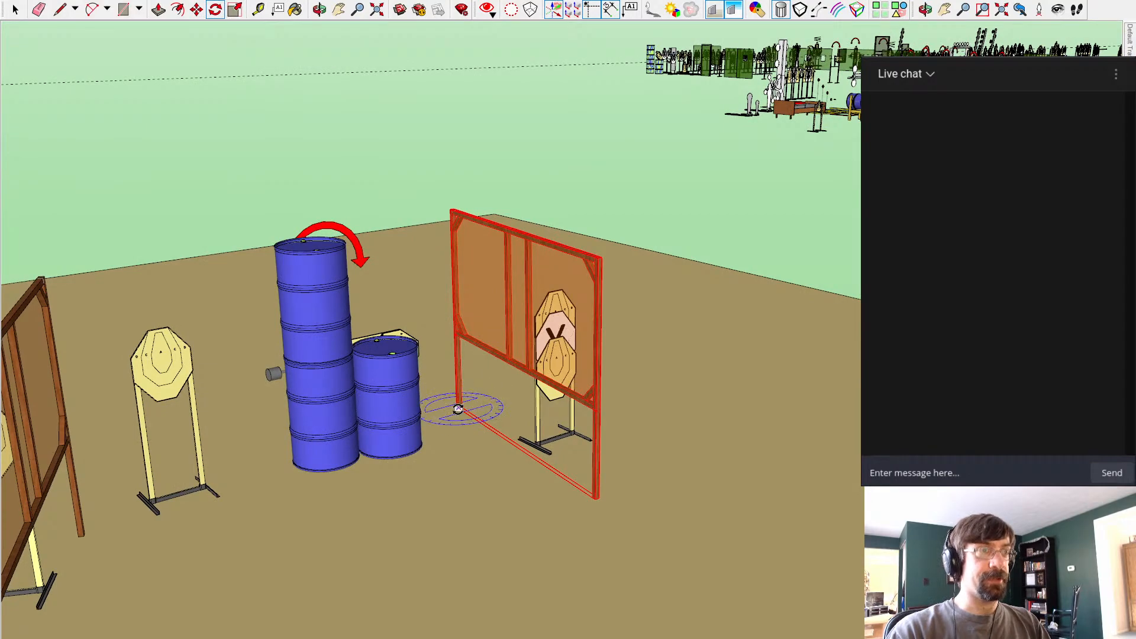
drag(457, 409, 475, 421)
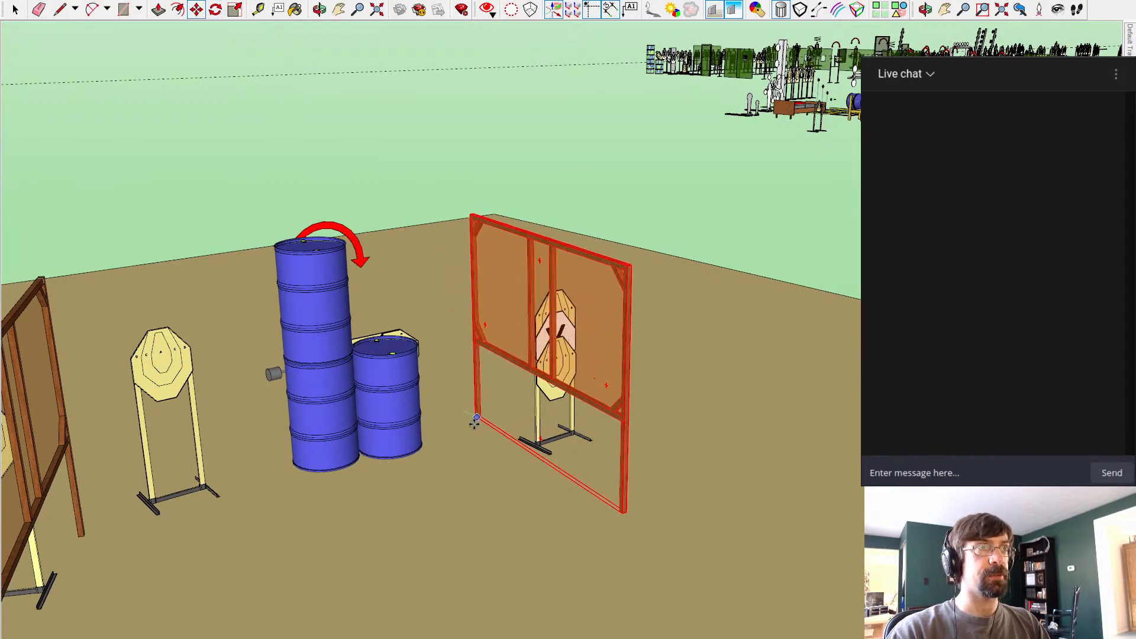
middle_drag(686, 428, 431, 404)
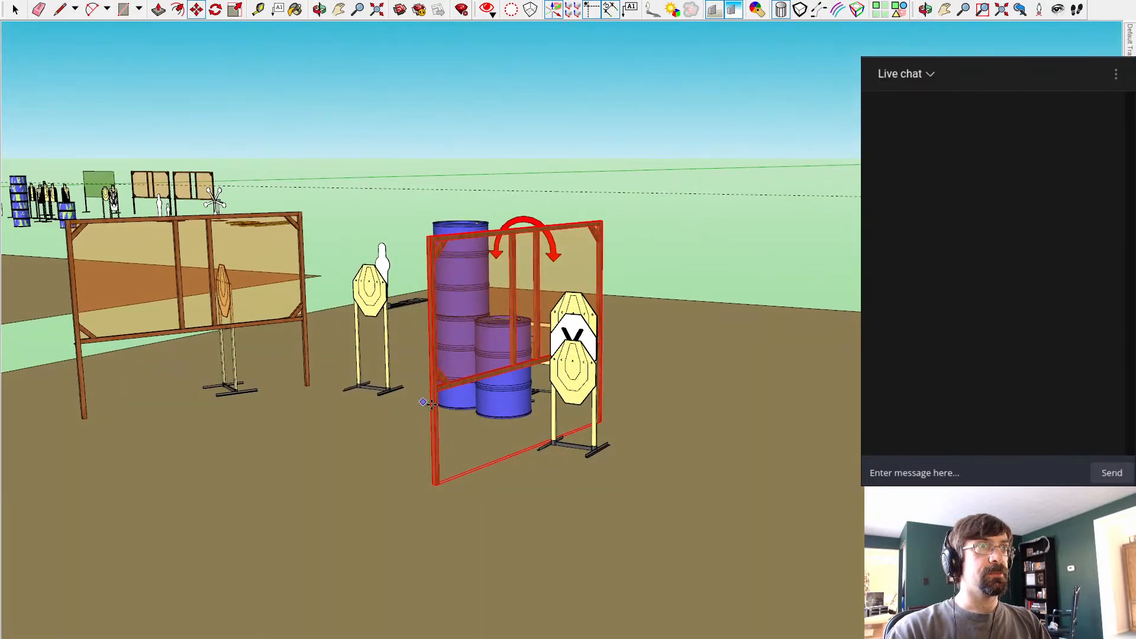
drag(536, 450, 609, 450)
middle_drag(609, 449, 711, 474)
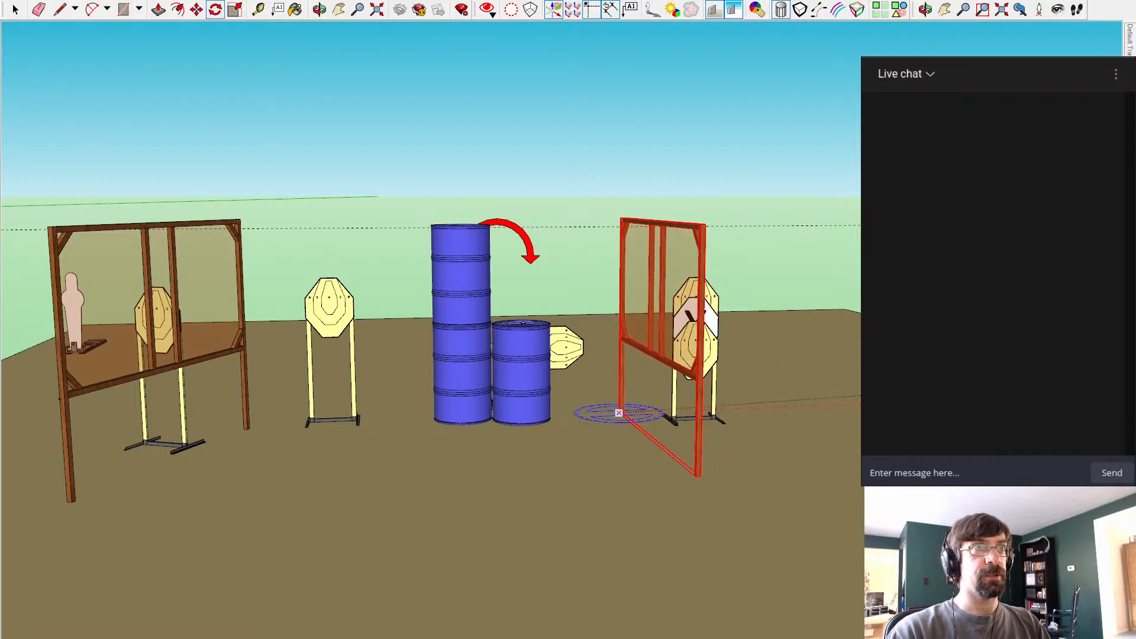
Step: Move the wall toward the yellow shooting area so it stands in front of the barrels, and adjust its angle
middle_drag(847, 413, 489, 372)
key(space)
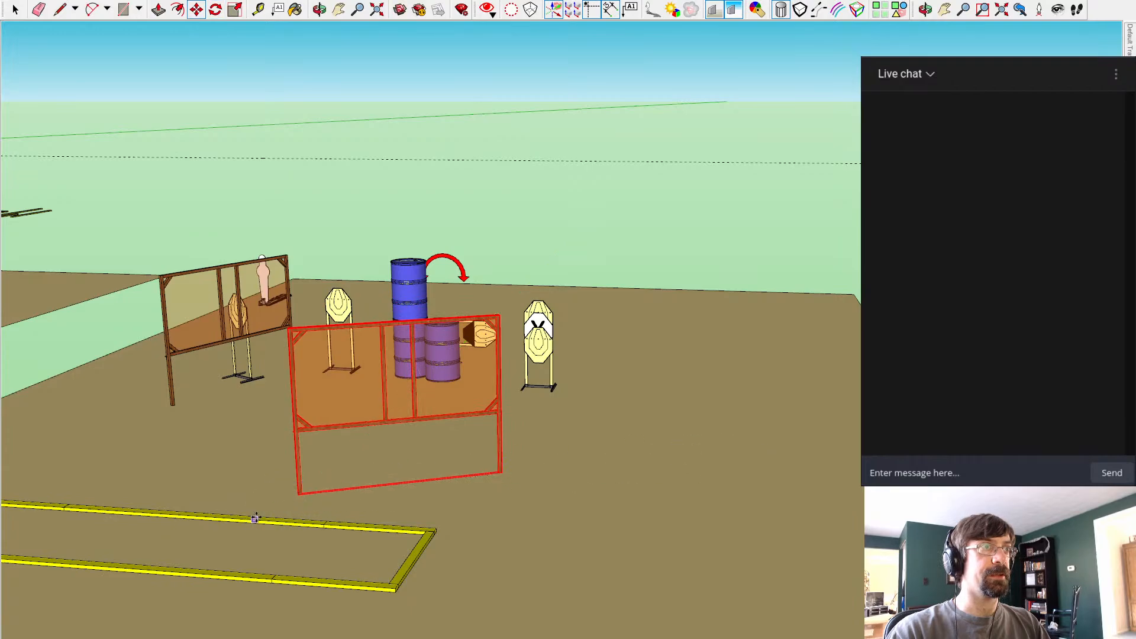
click(298, 494)
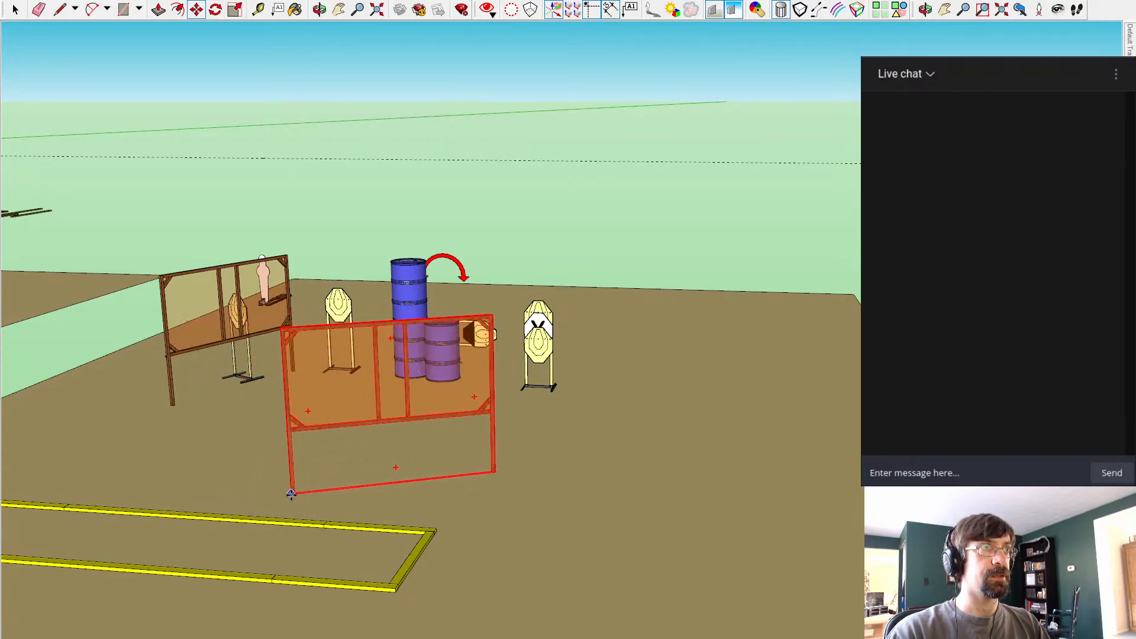
middle_drag(261, 487, 291, 550)
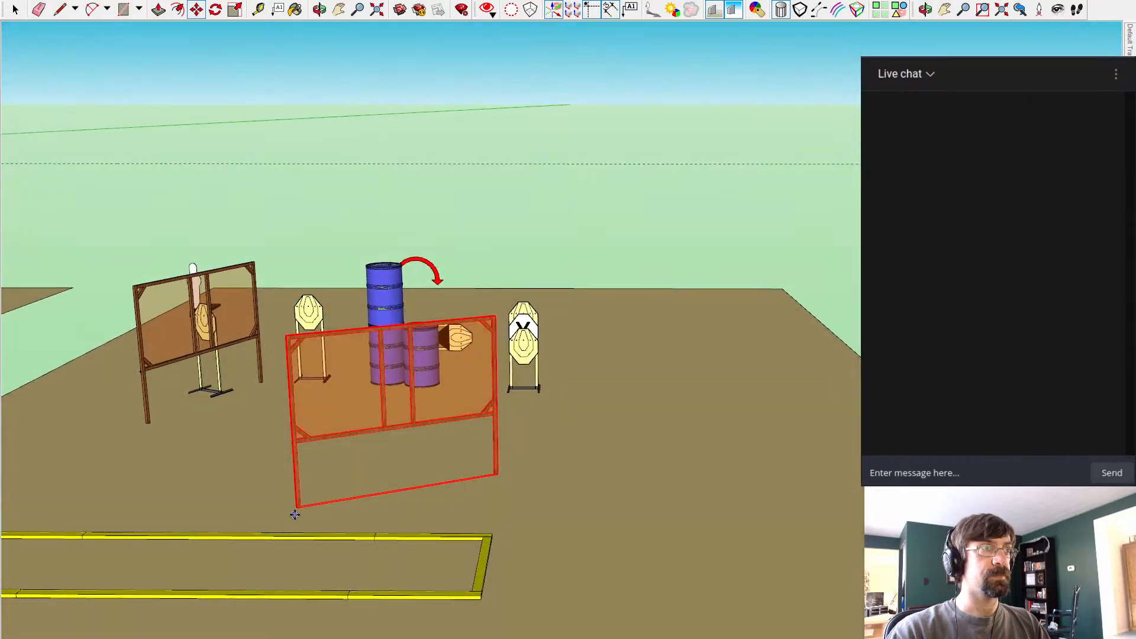
Step: Copy the tall blue barrel stack to the open ground between the barrels and the relocated wall
middle_drag(345, 346, 325, 366)
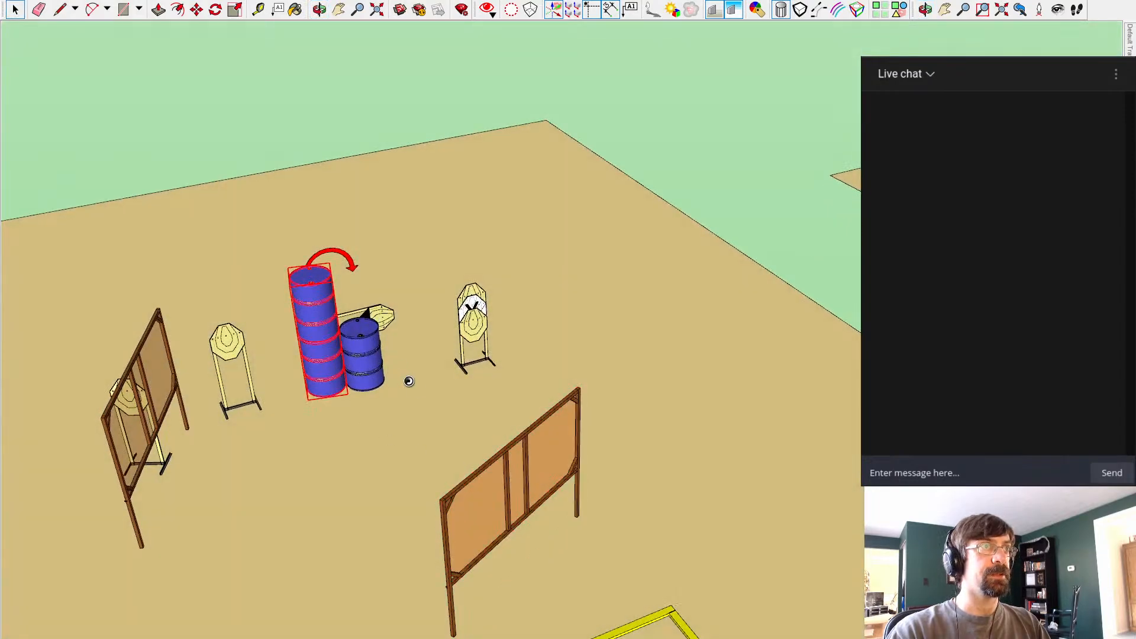
middle_drag(527, 488, 638, 313)
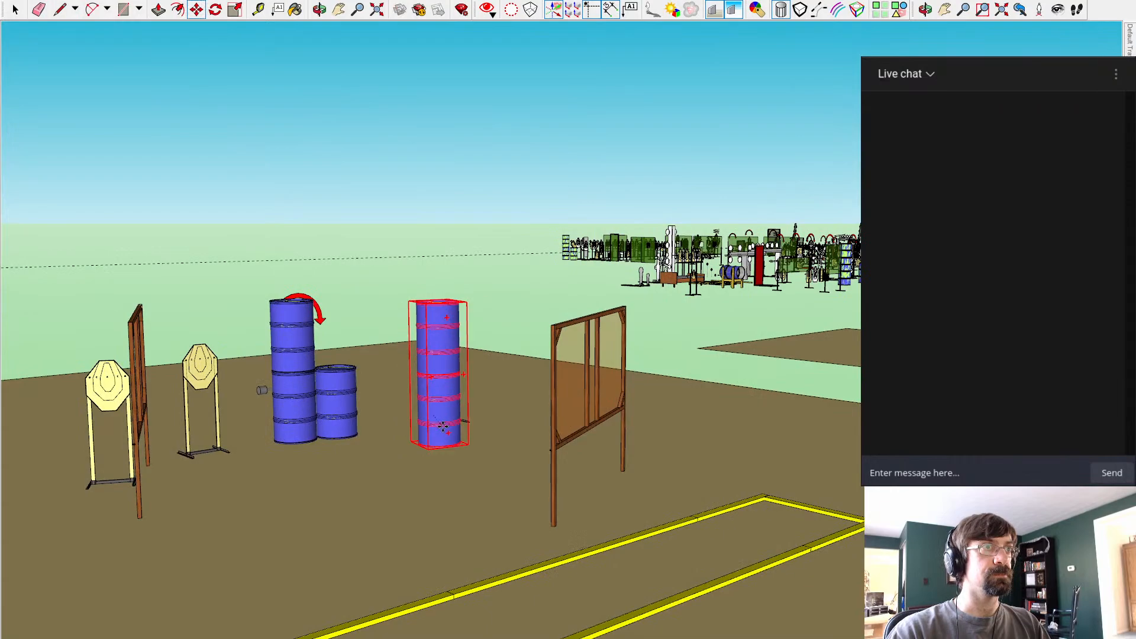
Step: Reposition the wall in front of the copied barrel stack and rotate it about one of its legs
middle_drag(441, 426, 355, 602)
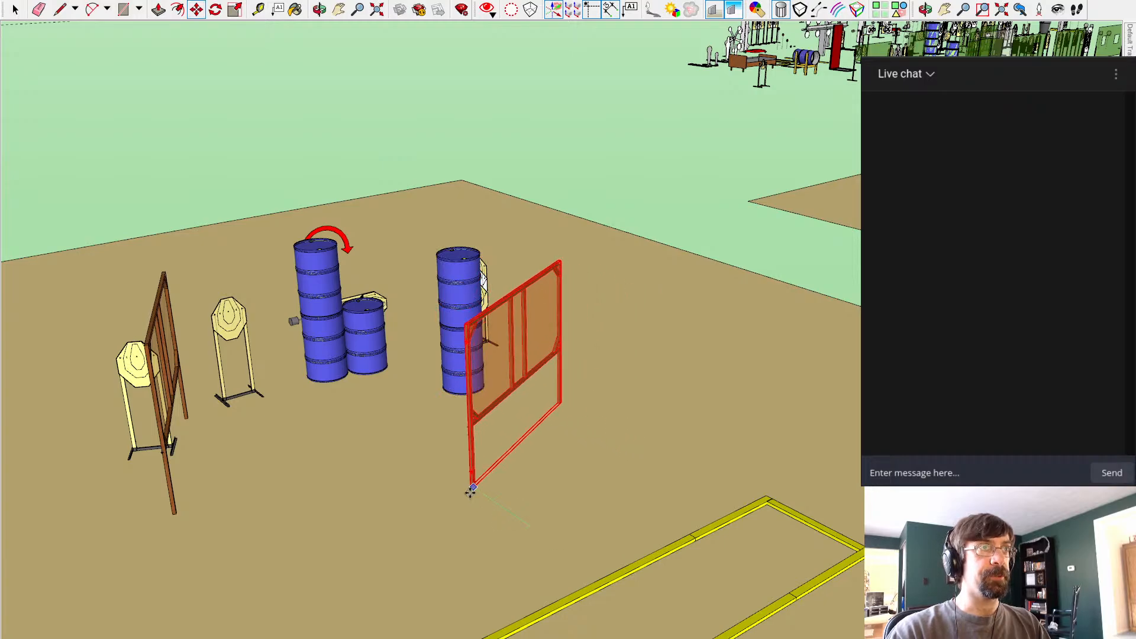
middle_drag(472, 490, 683, 421)
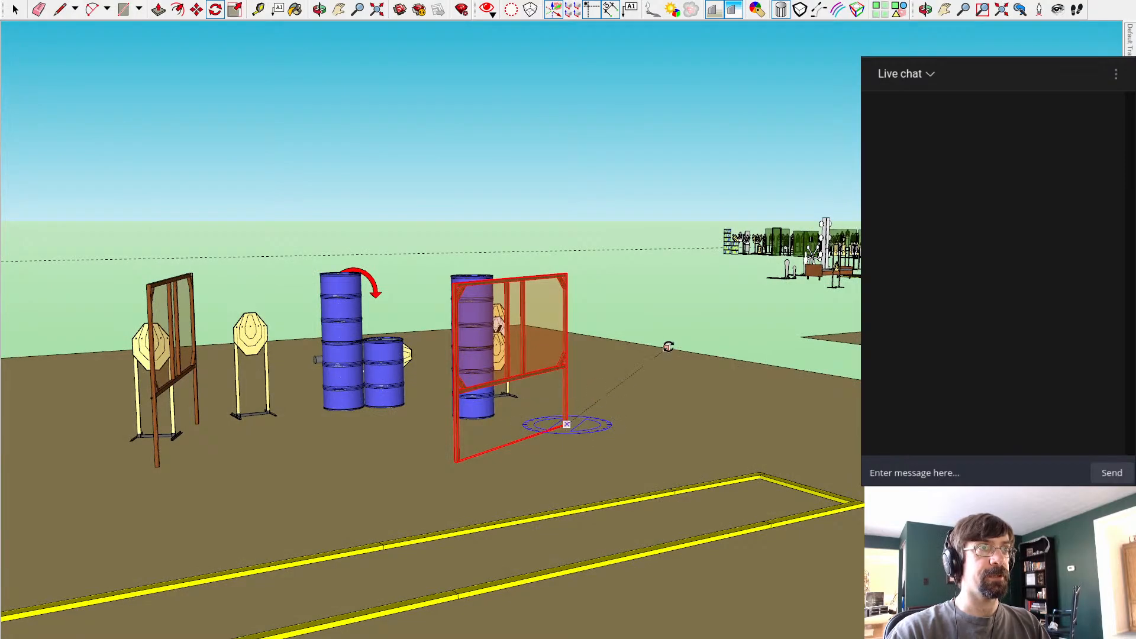
middle_drag(561, 480, 536, 476)
Step: Reposition the white popper near the bay's rear left corner and check its sightline past the walls
shift+middle_drag(267, 472, 478, 539)
scroll(477, 538, up, 2)
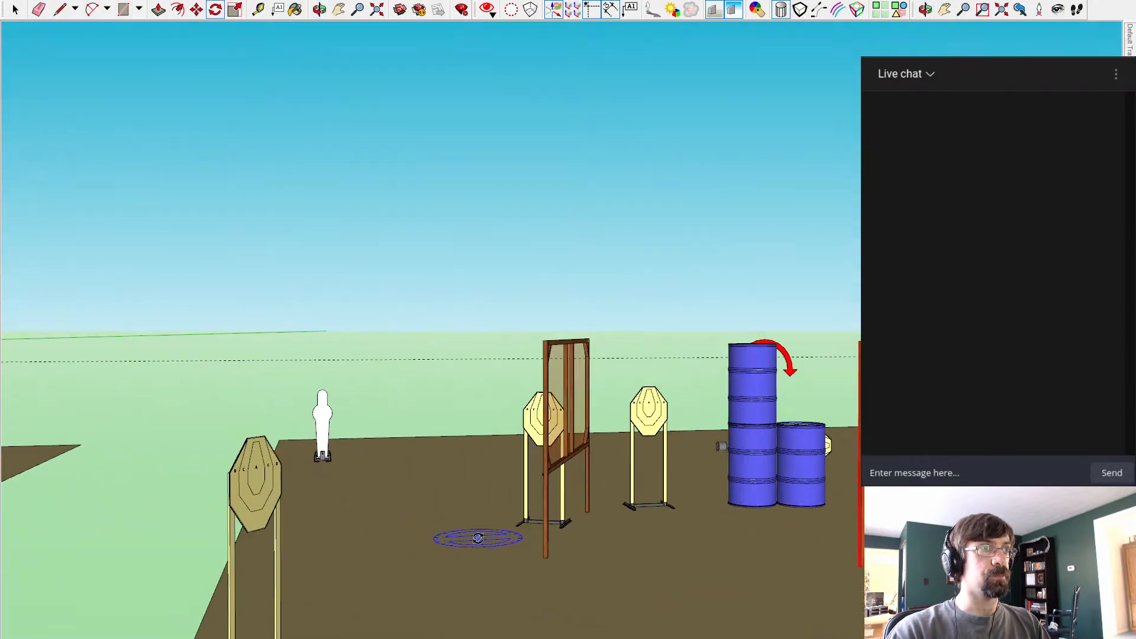
mouse_move(396, 395)
shift+middle_down()
mouse_move(367, 380)
mouse_move(403, 403)
mouse_move(362, 381)
mouse_move(421, 451)
mouse_move(519, 463)
mouse_move(467, 462)
mouse_move(486, 571)
shift+middle_up()
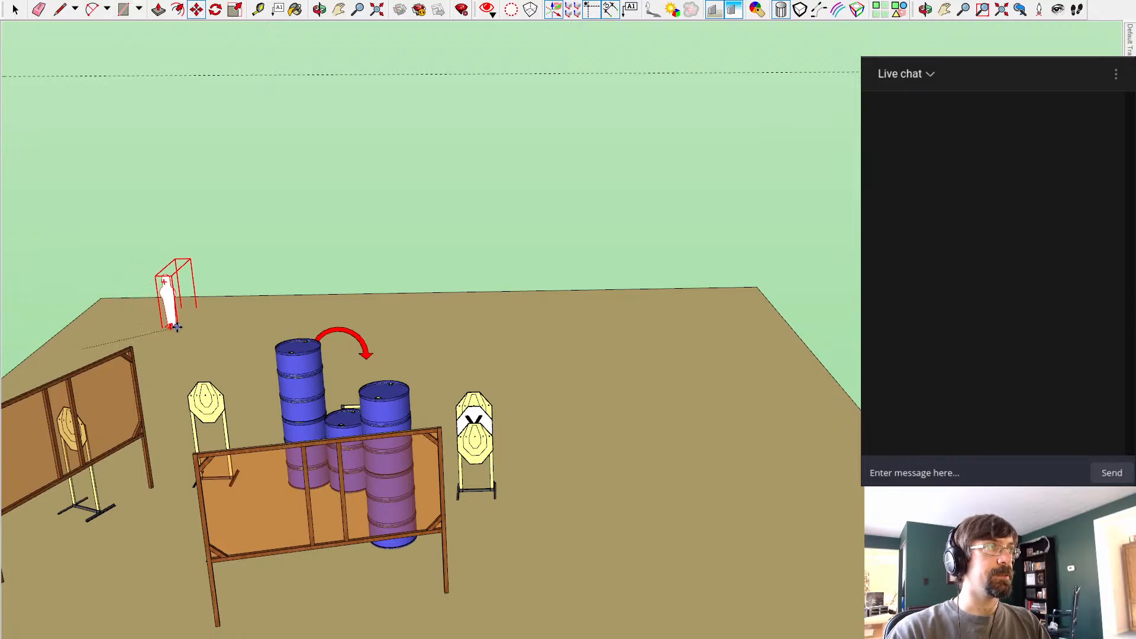
middle_drag(168, 350, 172, 270)
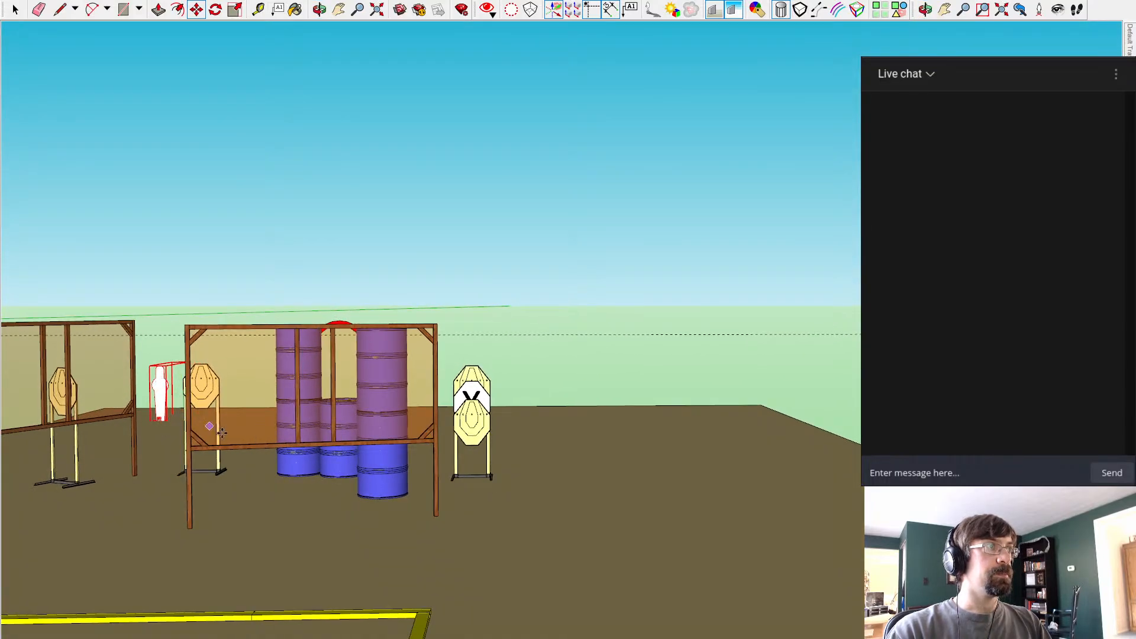
middle_drag(222, 432, 339, 481)
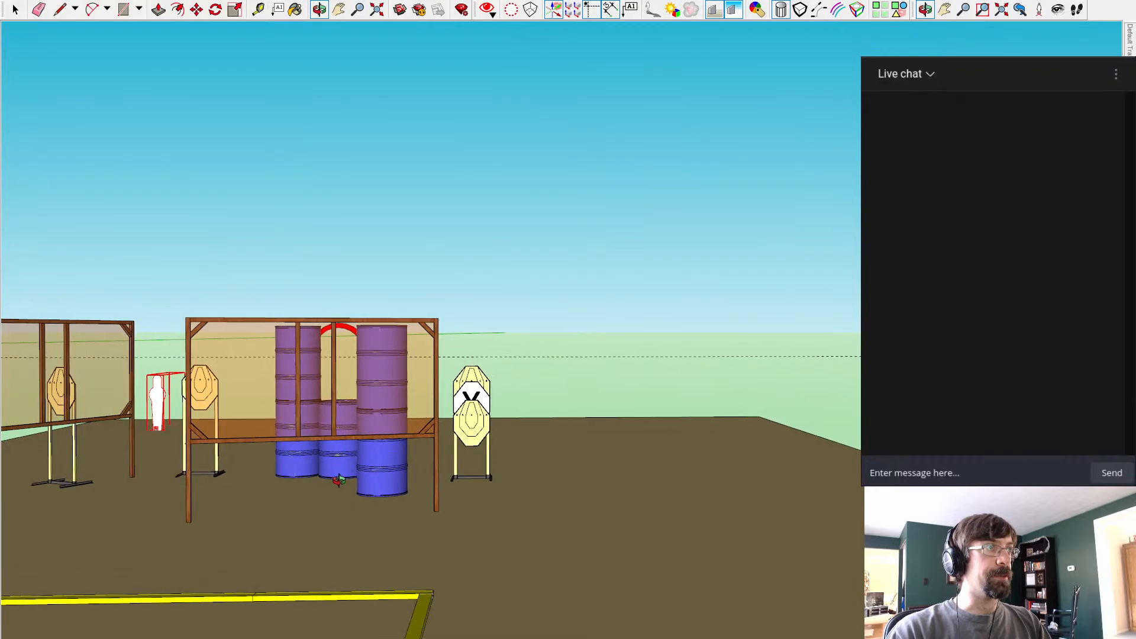
middle_drag(517, 490, 503, 485)
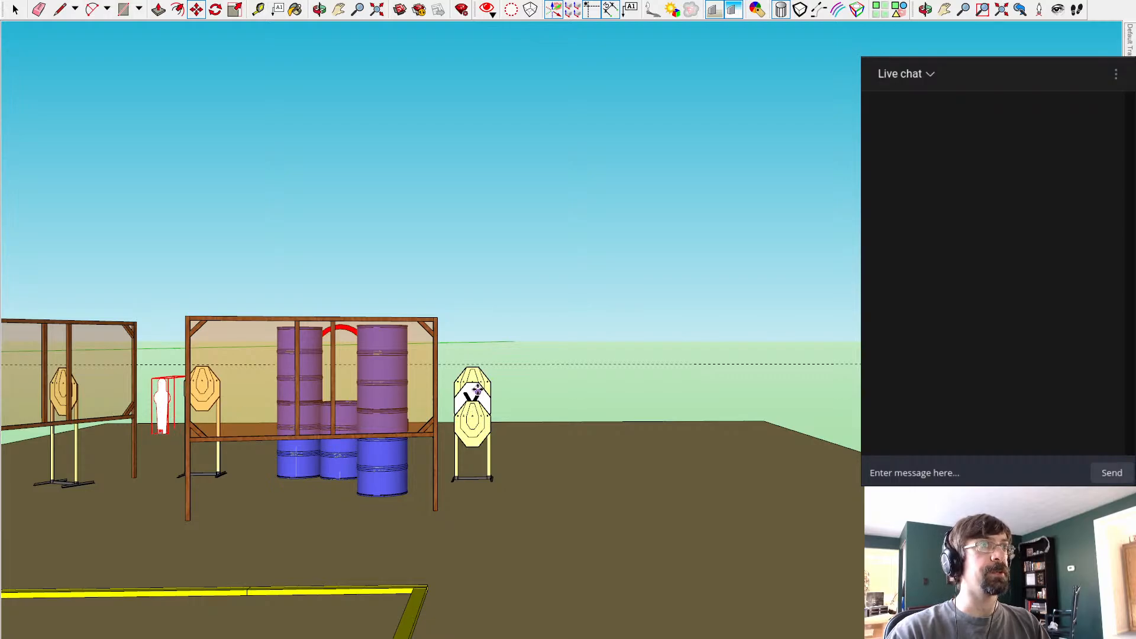
Step: Delete the short barrel stack standing beside the original tall stack
middle_drag(157, 404, 430, 419)
scroll(592, 453, up, 5)
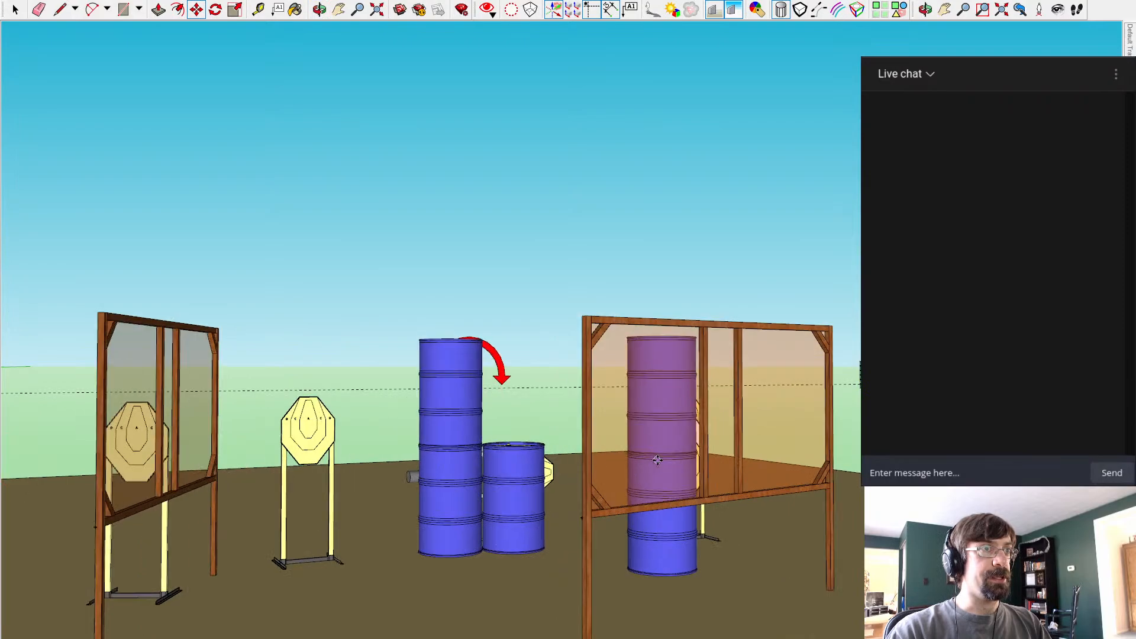
shift+middle_drag(605, 453, 363, 405)
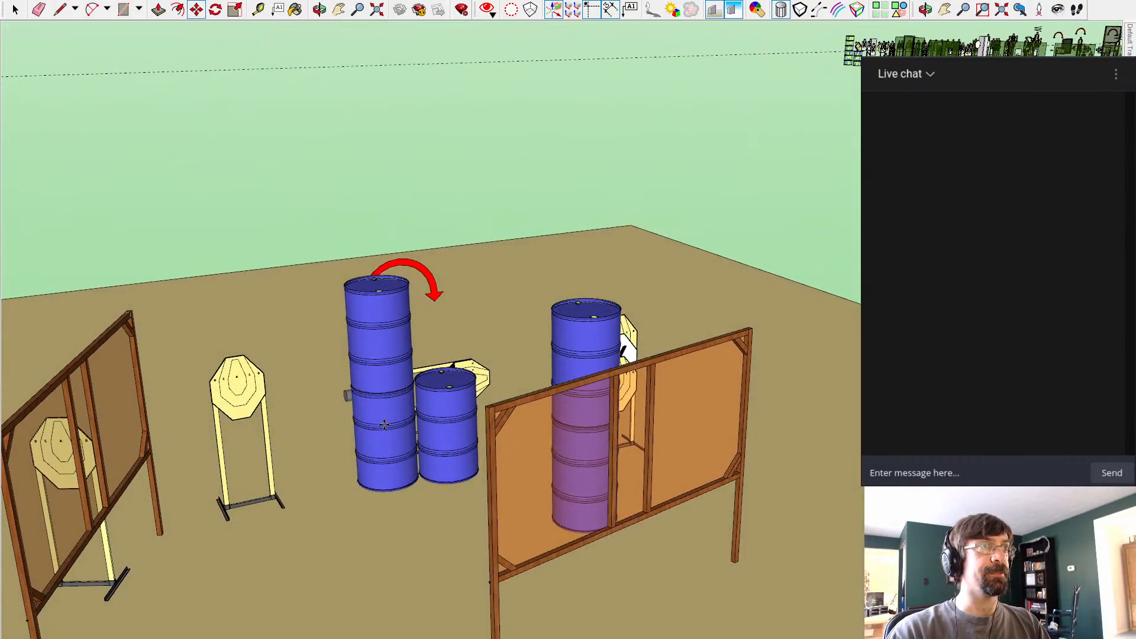
key(Delete)
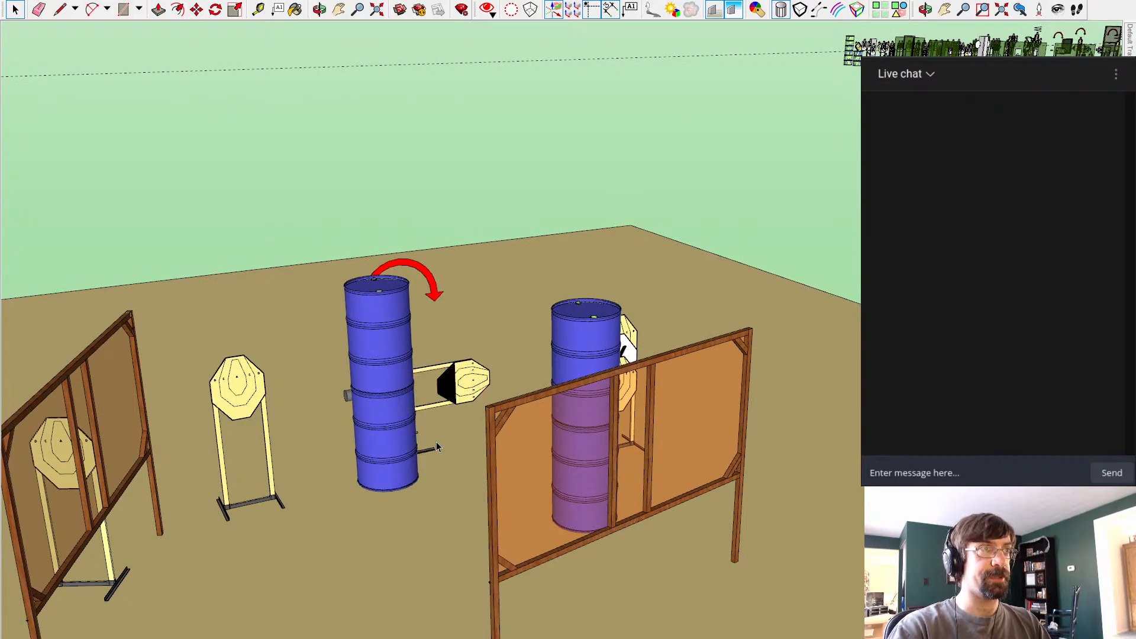
Step: Place a short barrel stack against the other side of the tall stack, next to the upright paper target
scroll(436, 442, down, 4)
shift+middle_drag(732, 265, 574, 316)
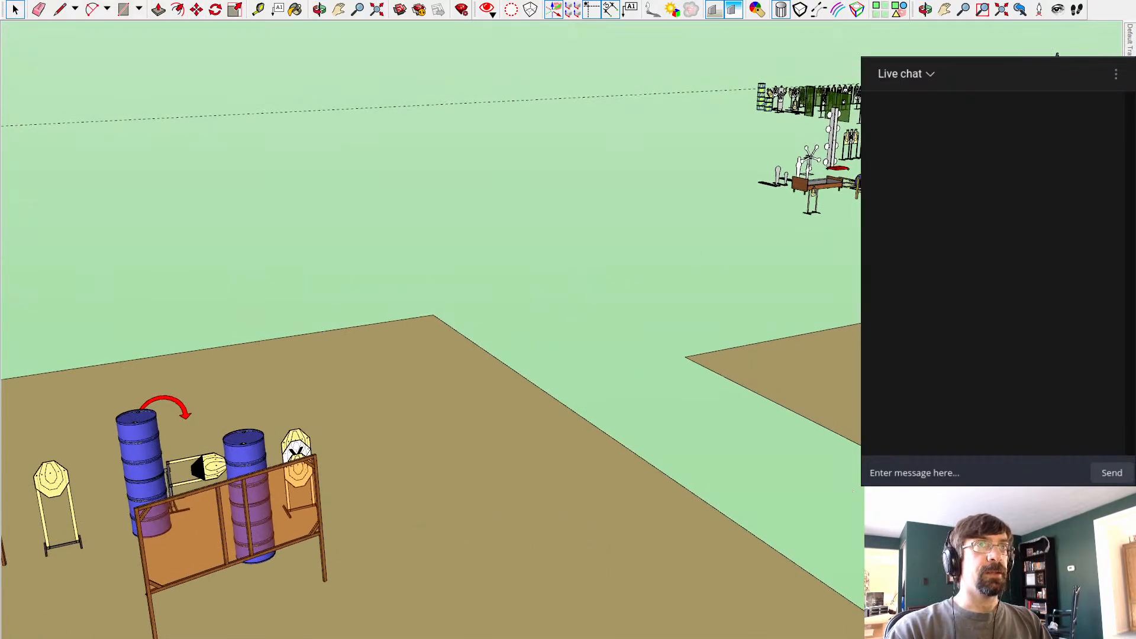
middle_drag(210, 329, 70, 392)
scroll(911, 520, up, 5)
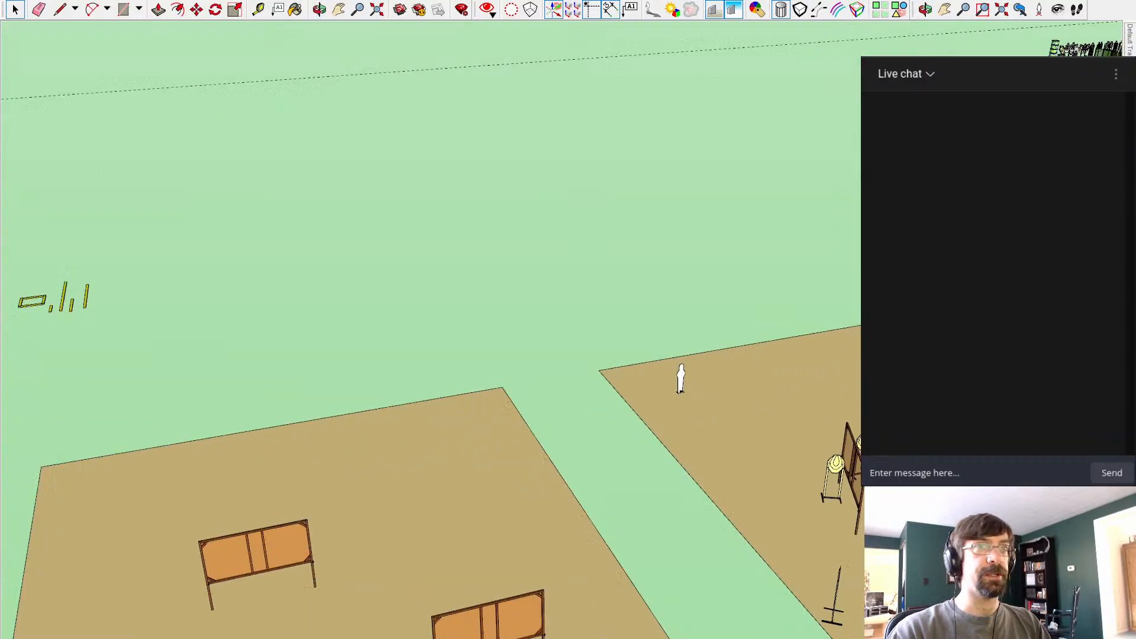
shift+middle_drag(852, 411, 660, 391)
scroll(639, 391, up, 2)
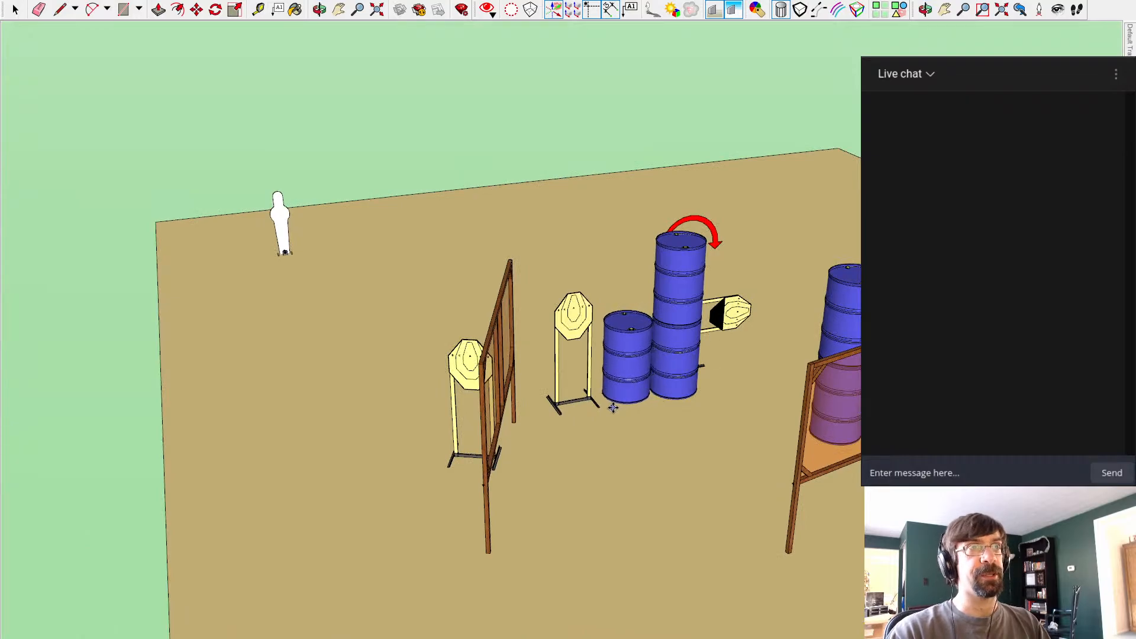
middle_drag(613, 407, 459, 410)
scroll(619, 401, up, 4)
shift+middle_drag(308, 381, 464, 381)
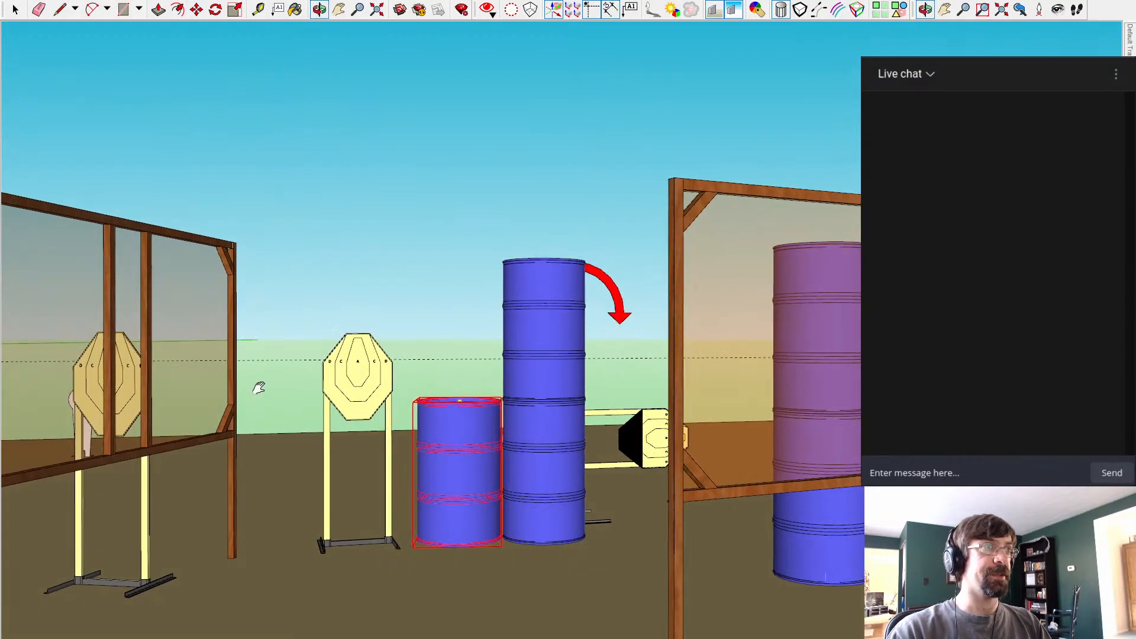
Step: Move the left-hand wall forward, away from its paper target and toward the yellow shooting area
middle_drag(259, 387, 599, 381)
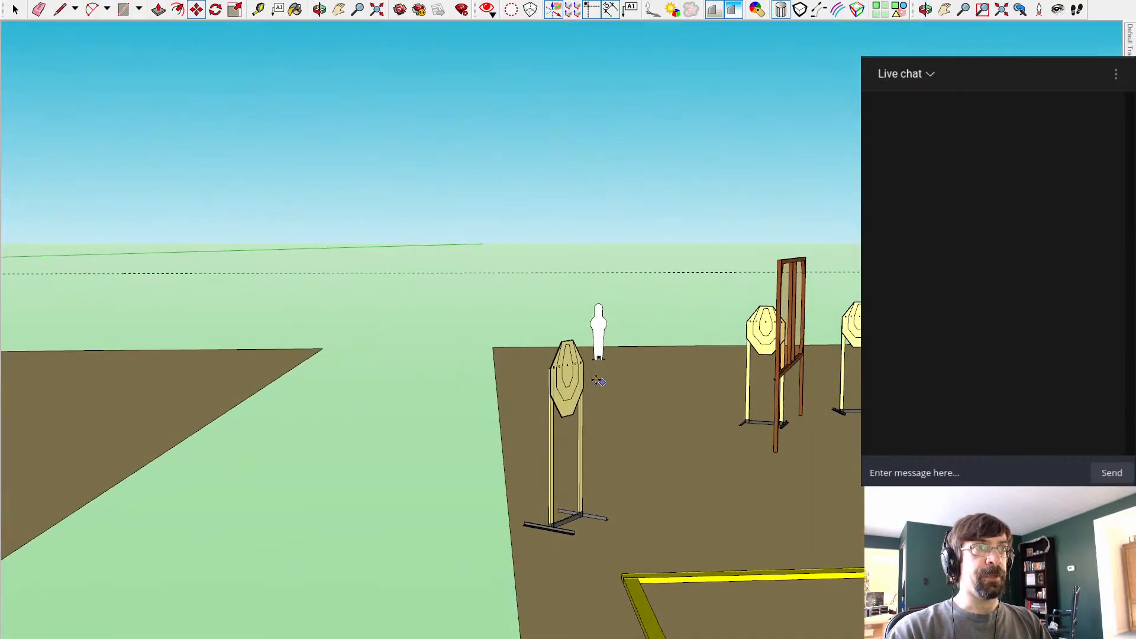
shift+middle_drag(860, 406, 733, 360)
scroll(876, 408, down, 1)
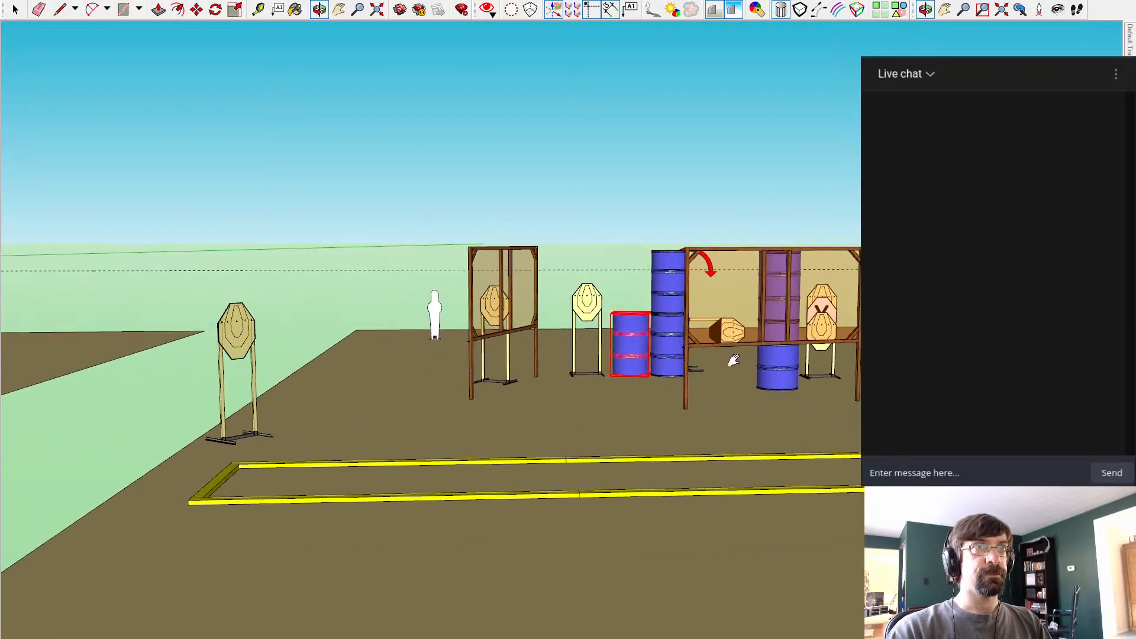
middle_drag(669, 328, 870, 456)
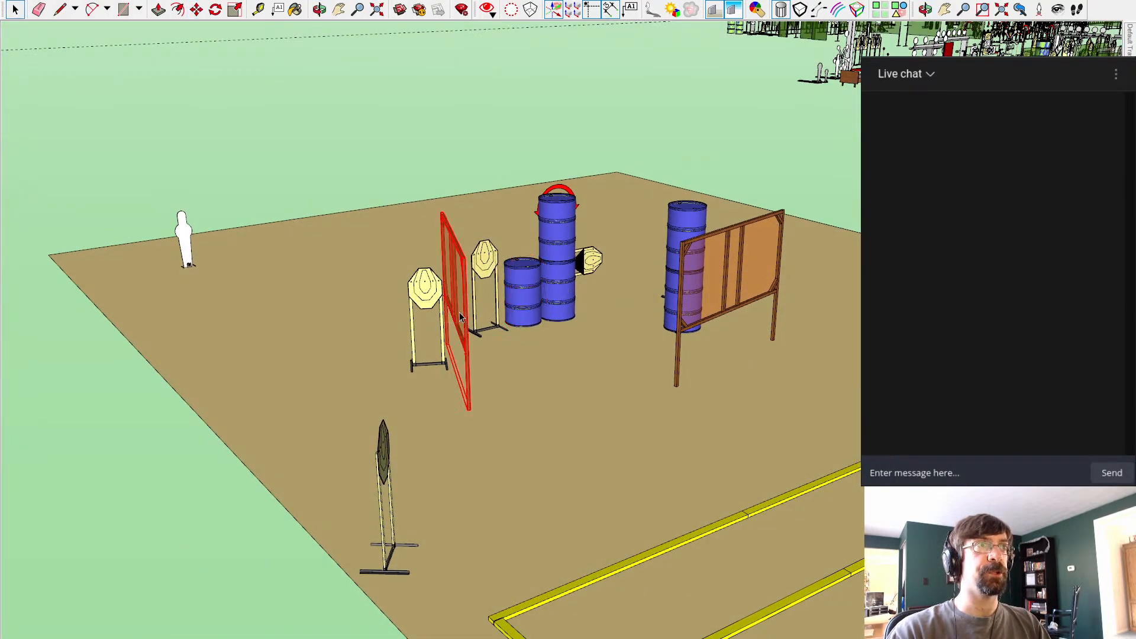
click(471, 410)
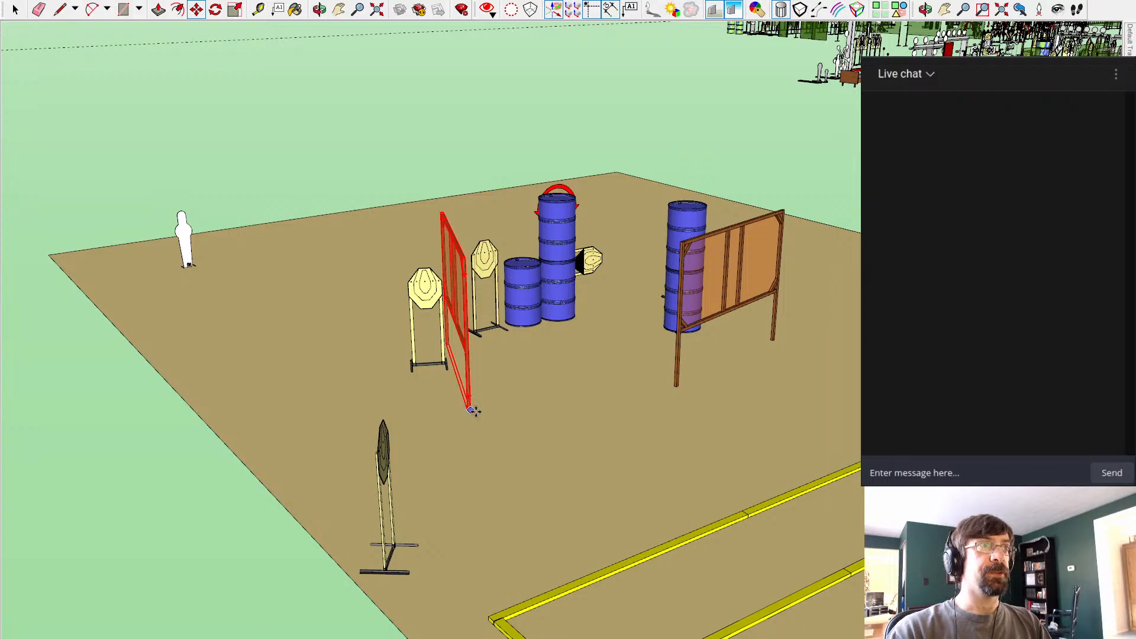
click(530, 521)
key(space)
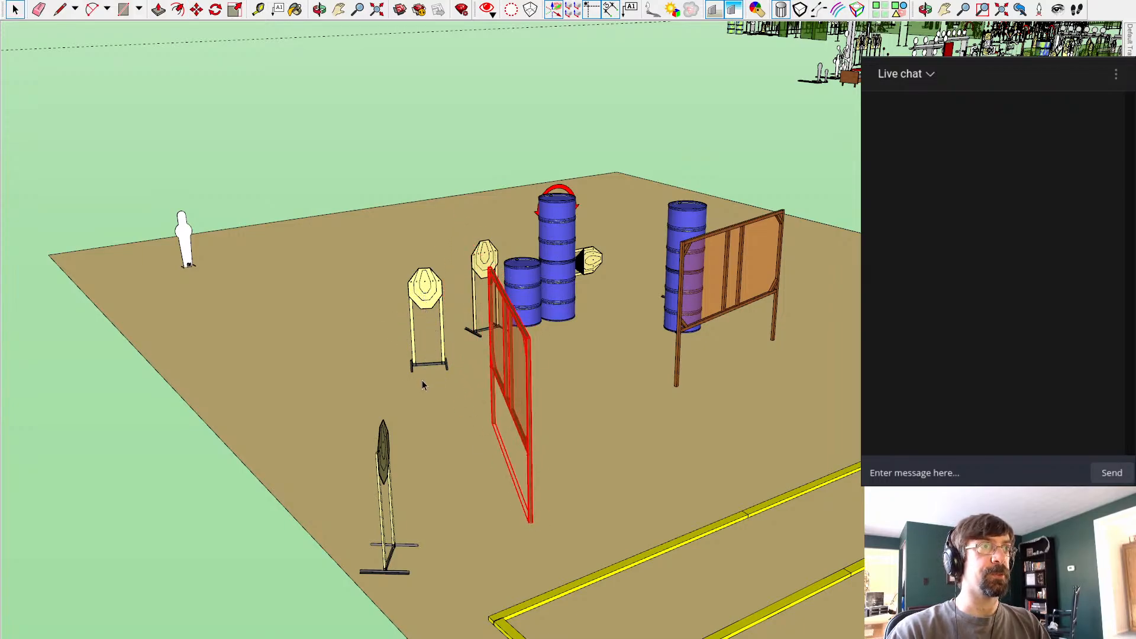
Step: Move the paper target forward so it stands behind the relocated left-hand wall
click(419, 303)
key(m)
click(412, 373)
click(442, 444)
middle_drag(651, 500, 611, 411)
key(q)
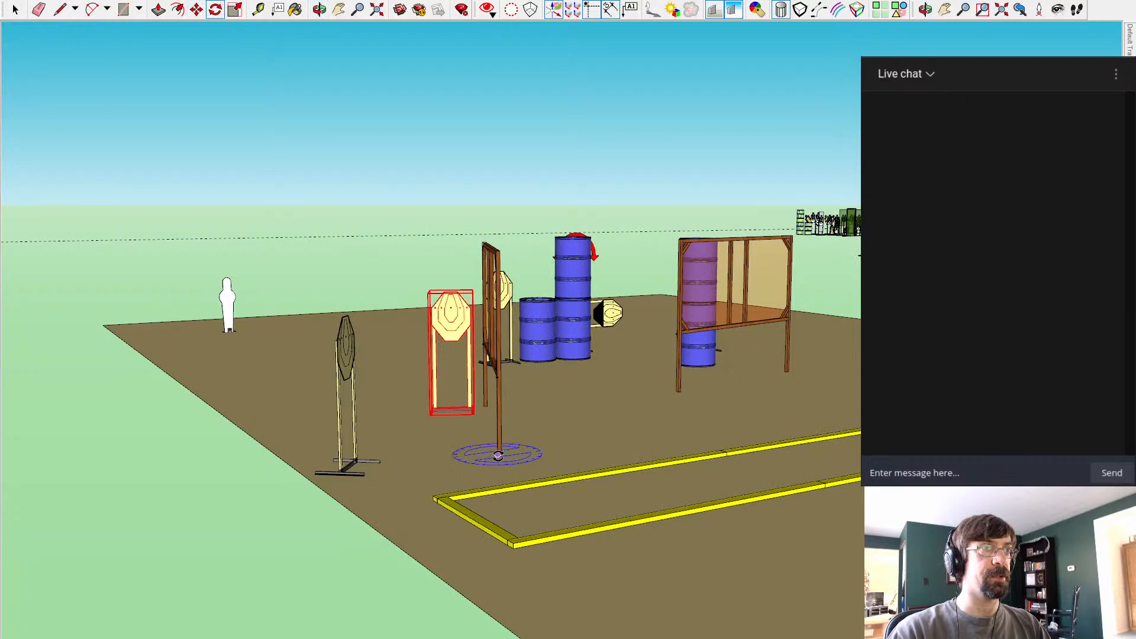
key(space)
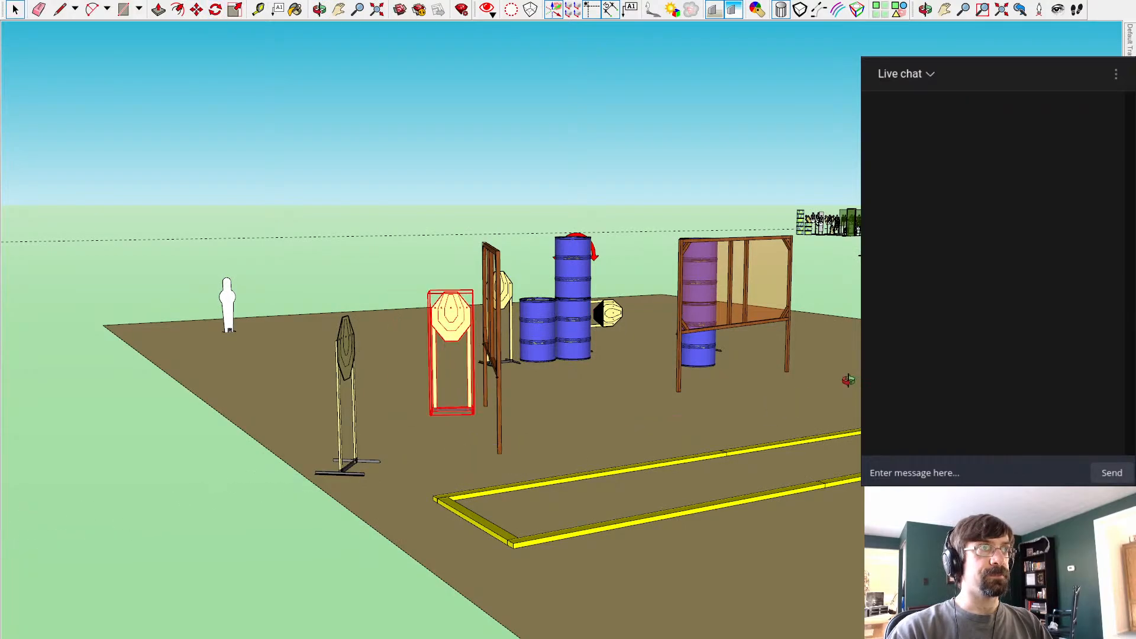
middle_drag(849, 380, 435, 452)
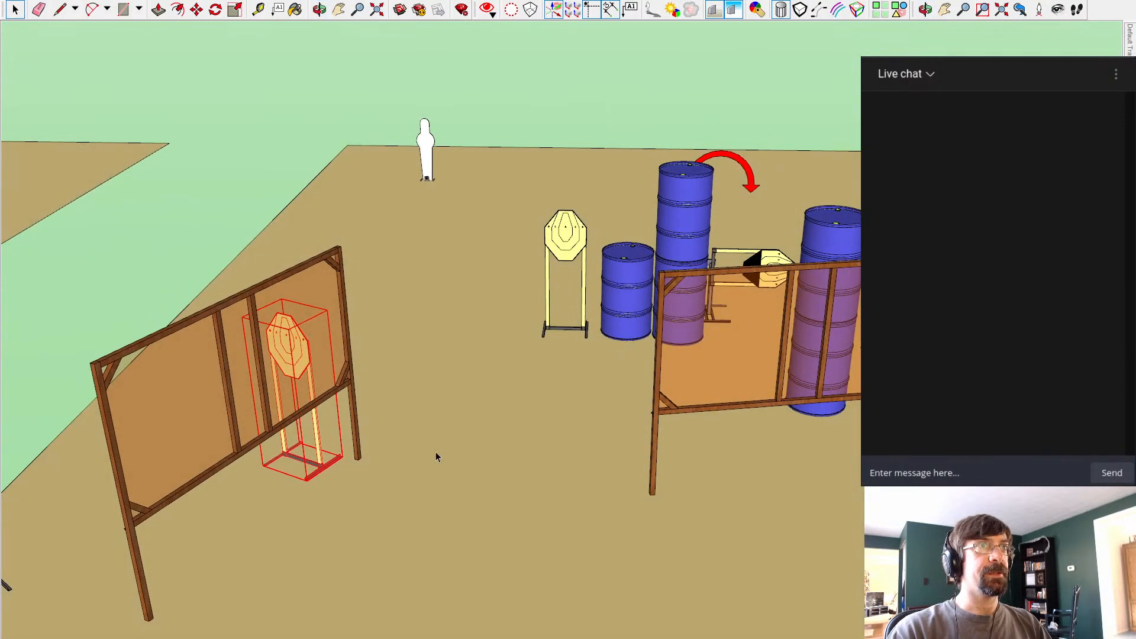
Step: Examine the overall stage layout, the neighbouring bays and the rows of spare props
scroll(644, 239, down, 8)
shift+middle_drag(644, 239, 628, 316)
scroll(558, 275, up, 5)
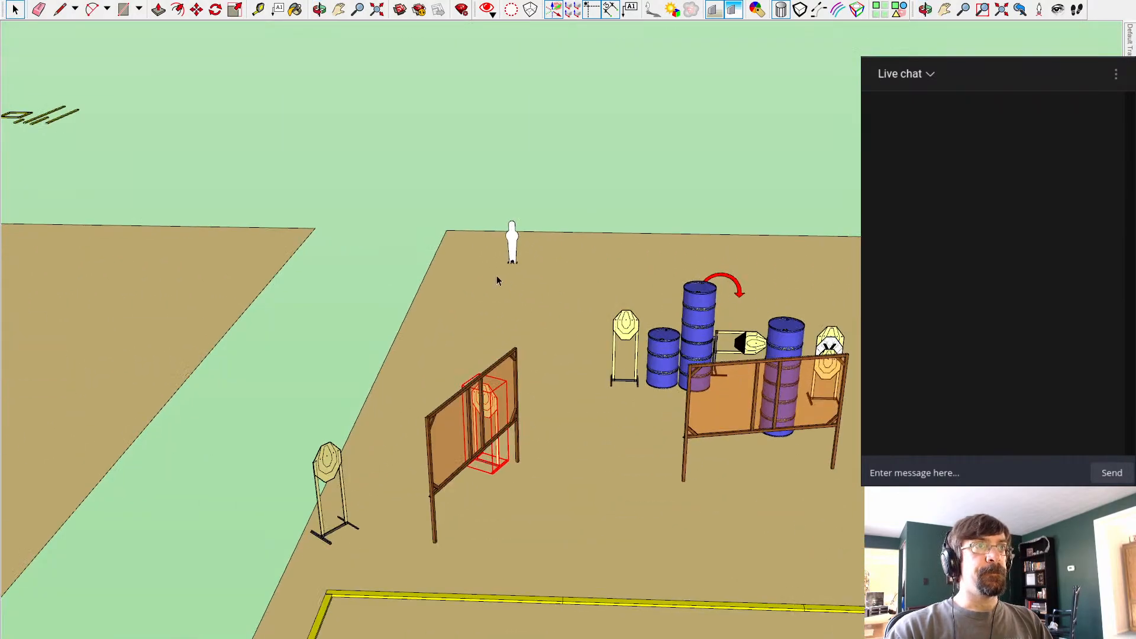
middle_drag(376, 274, 534, 410)
click(557, 438)
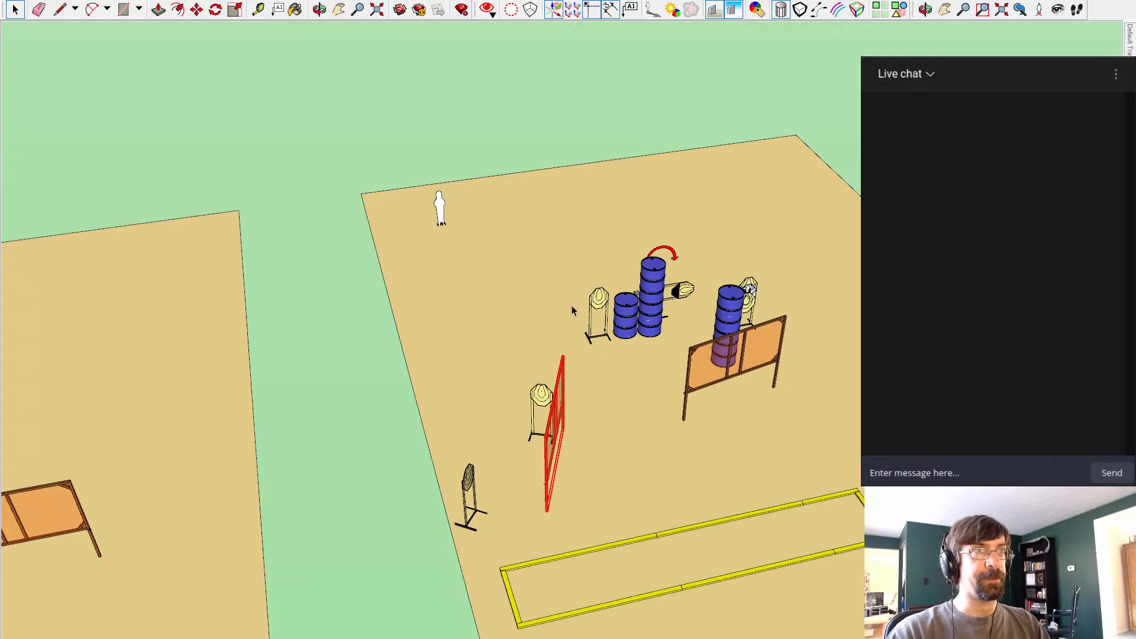
scroll(361, 298, down, 5)
shift+middle_drag(237, 327, 418, 309)
shift+middle_drag(341, 255, 562, 289)
click(561, 269)
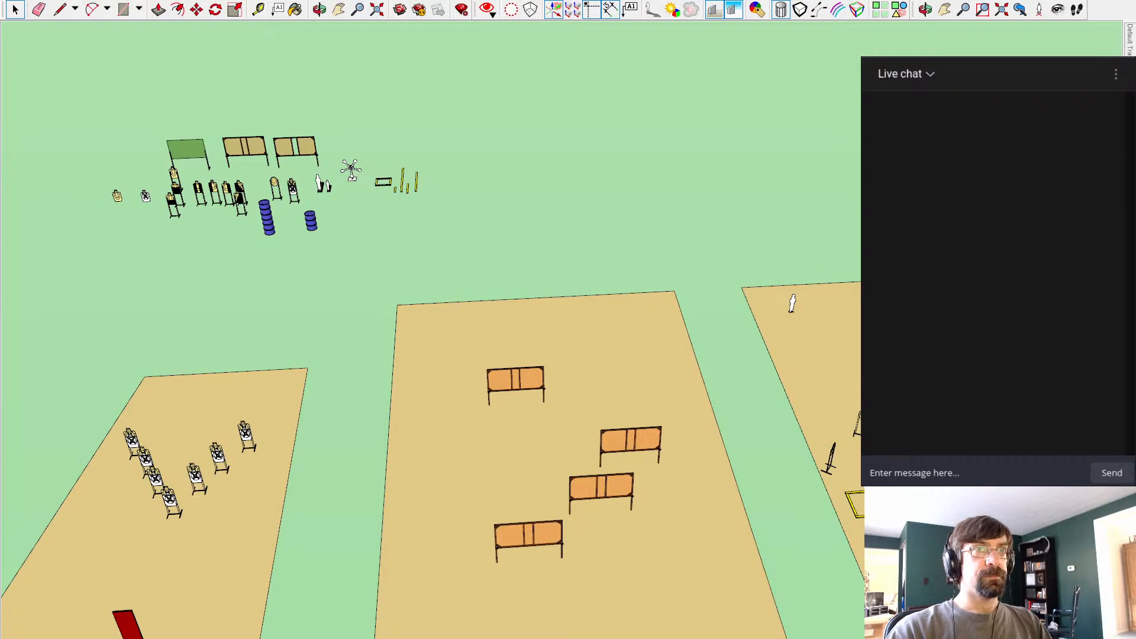
Step: Check the stage round counts in the Match Info spreadsheet, then switch back to the 3D range model
scroll(780, 531, up, 5)
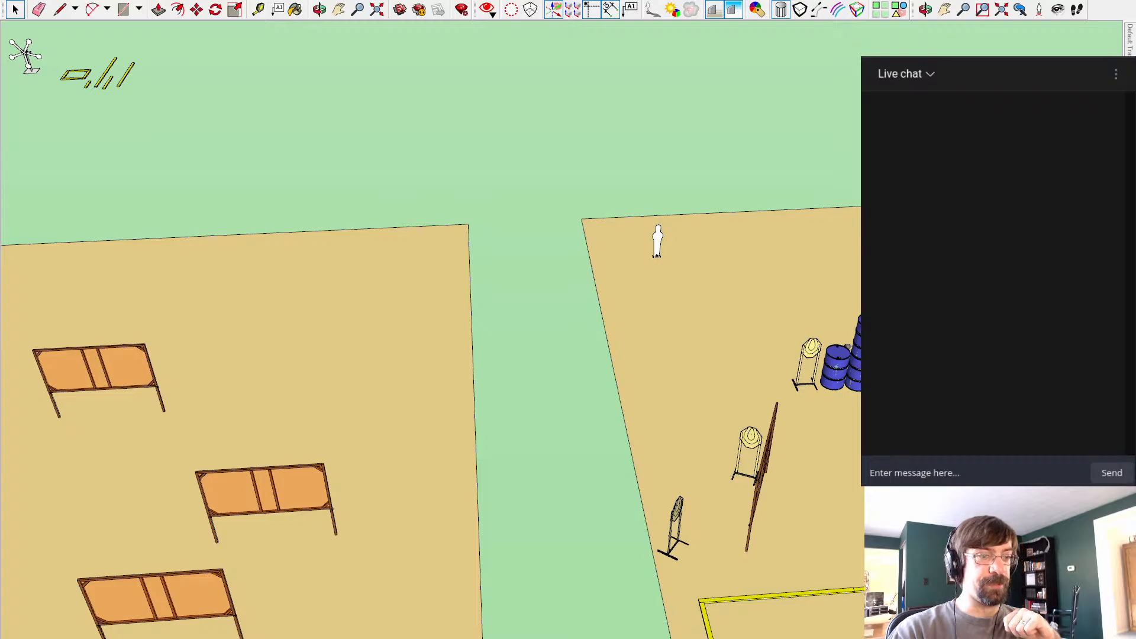
key(alt+Tab)
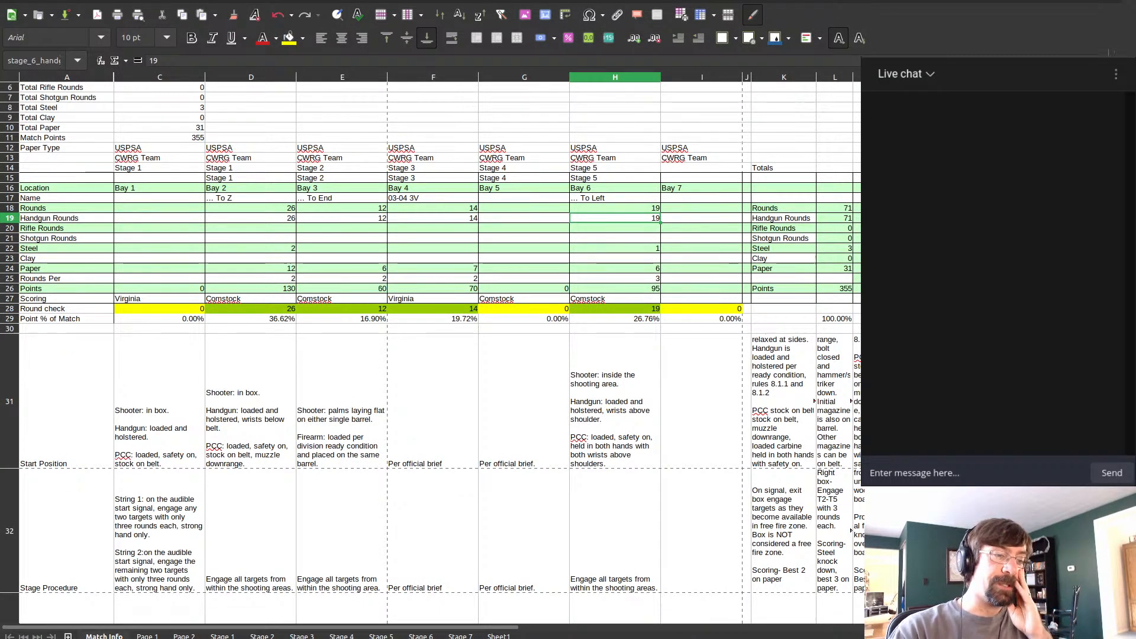
key(alt+Tab)
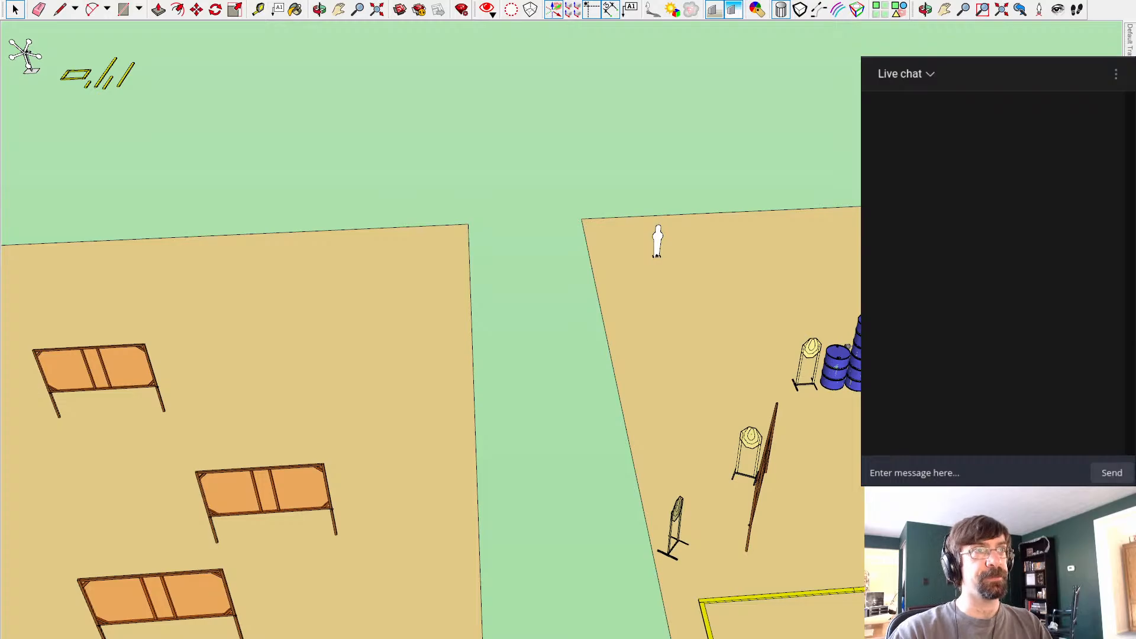
Step: Delete the leftover barrel stacks and three loose yellow strips lying between the "... To Z" and "... To End" bays
scroll(543, 287, down, 5)
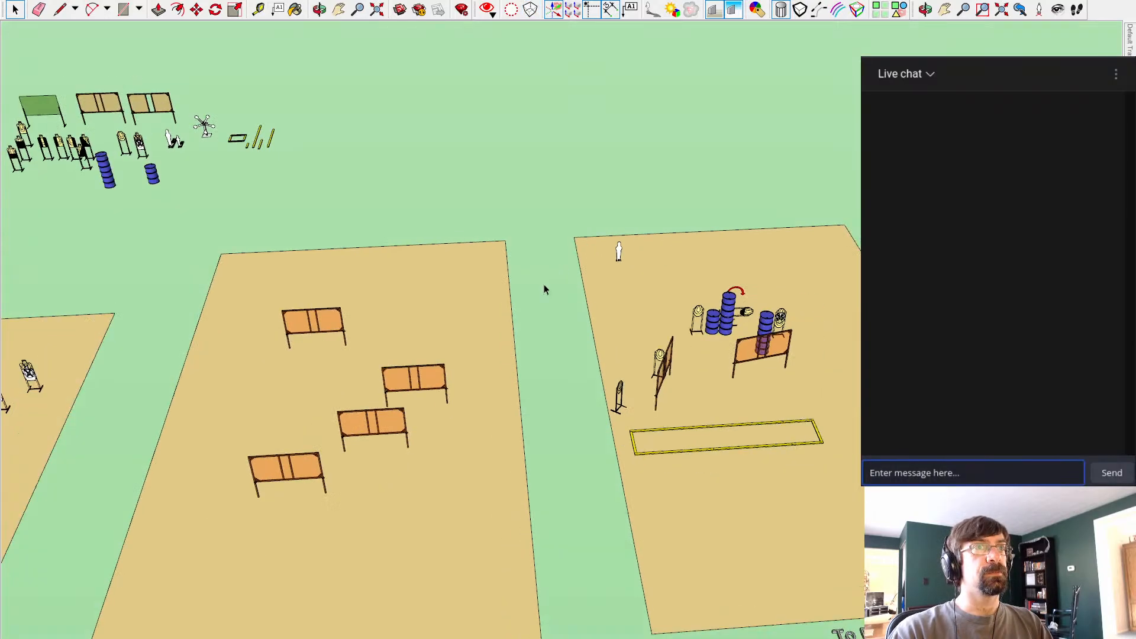
mouse_move(543, 286)
middle_down()
mouse_move(612, 197)
mouse_move(588, 216)
mouse_move(580, 299)
mouse_move(609, 320)
middle_up()
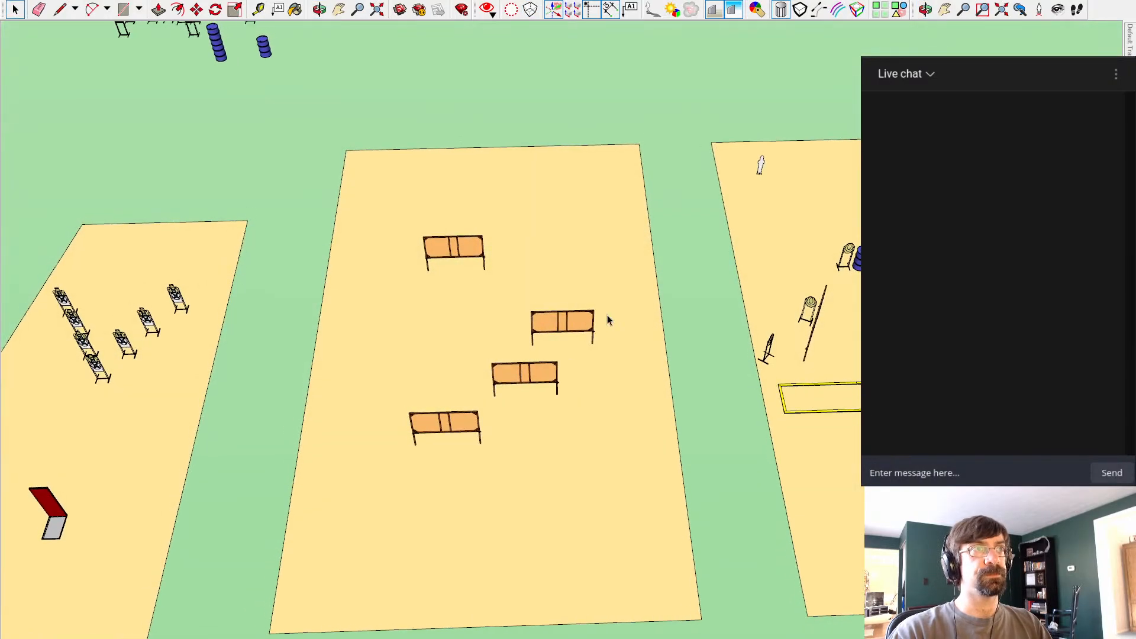
scroll(441, 284, down, 3)
mouse_move(339, 255)
shift+middle_down()
mouse_move(720, 191)
mouse_move(695, 259)
shift+middle_up()
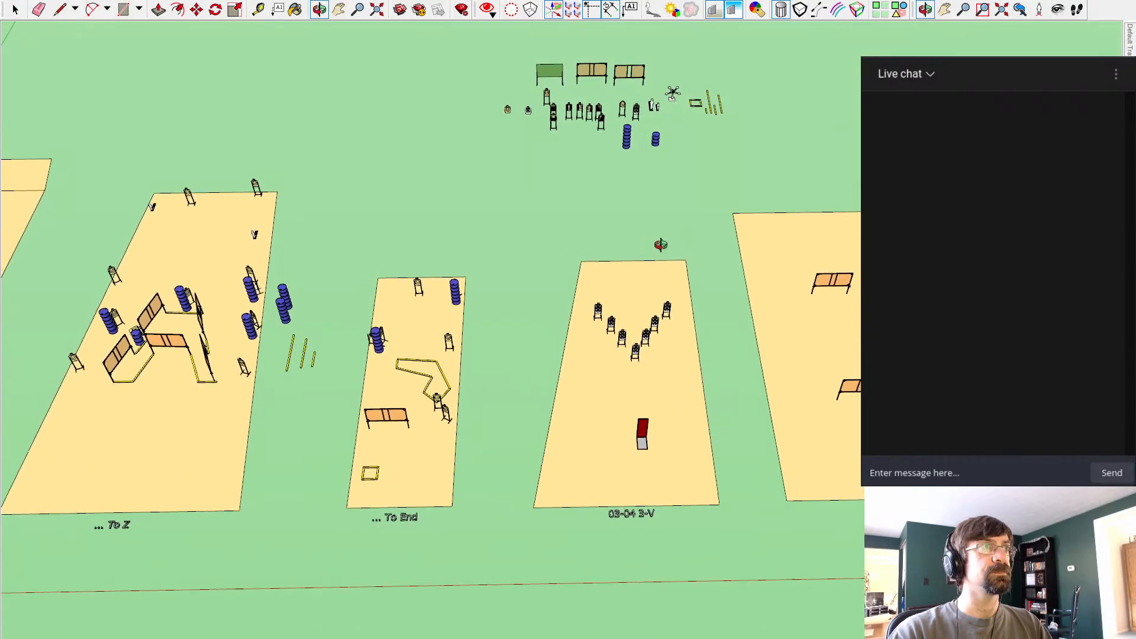
mouse_move(326, 325)
shift+middle_down()
mouse_move(425, 317)
mouse_move(431, 332)
shift+middle_up()
drag(403, 274, 463, 391)
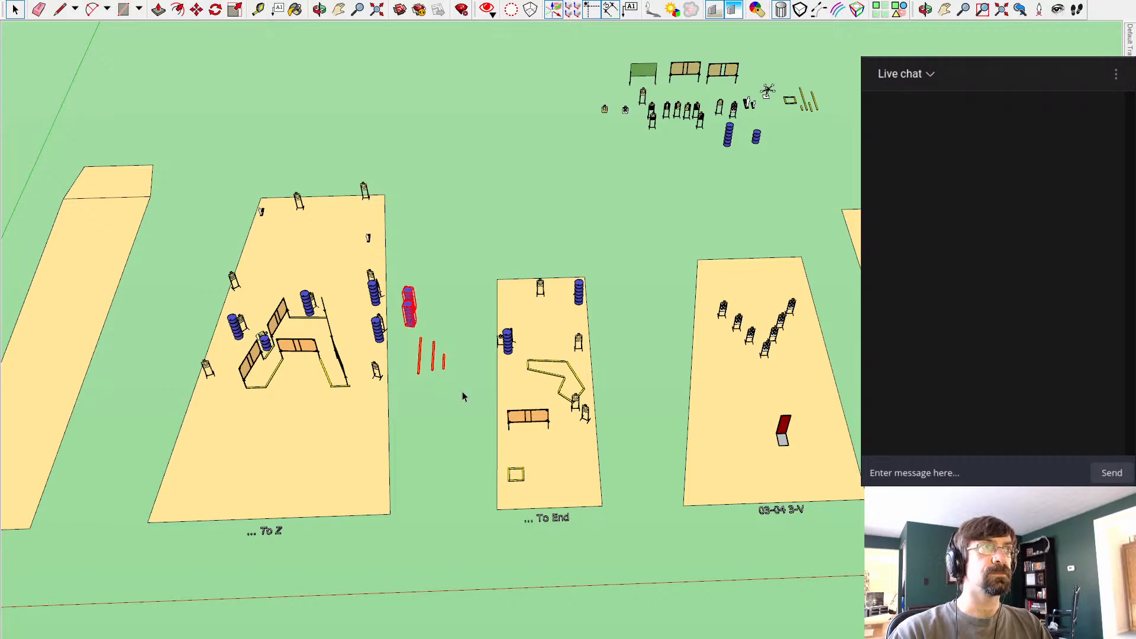
key(Delete)
Step: Place a copy of the small spare popper in the rear left corner of the bay with four walls
shift+middle_drag(949, 211, 556, 226)
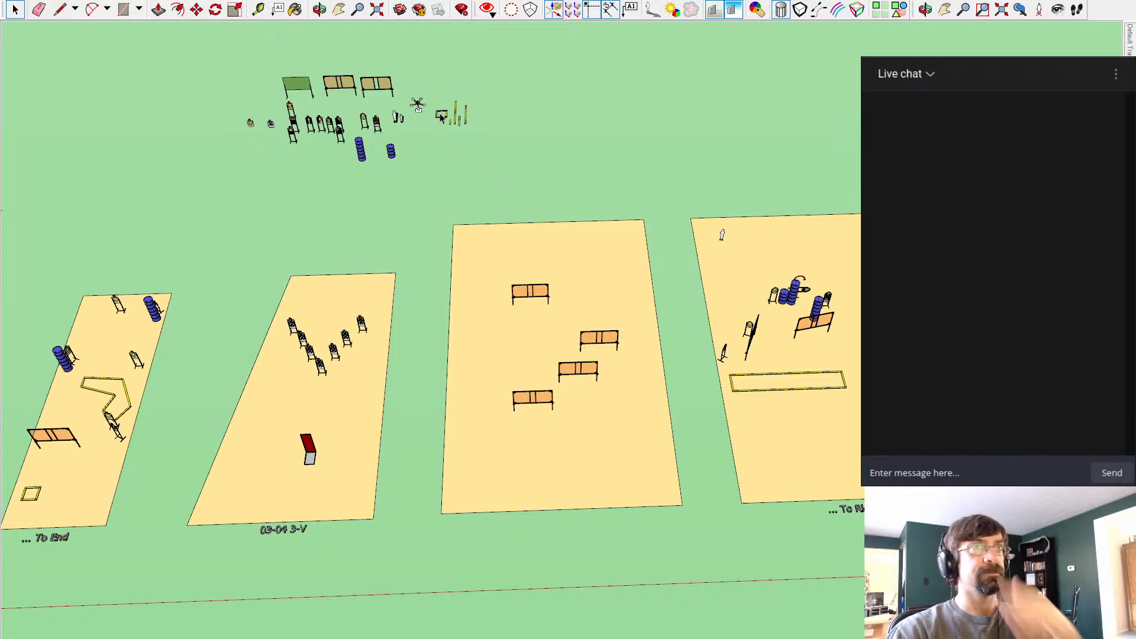
click(402, 119)
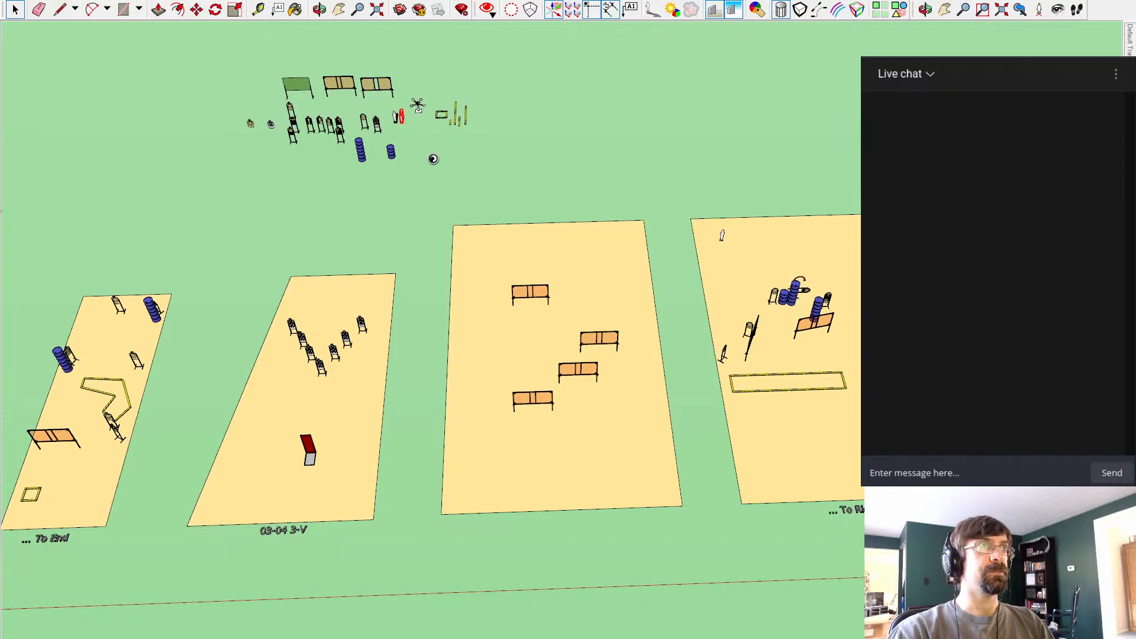
key(m)
click(401, 118)
click(482, 265)
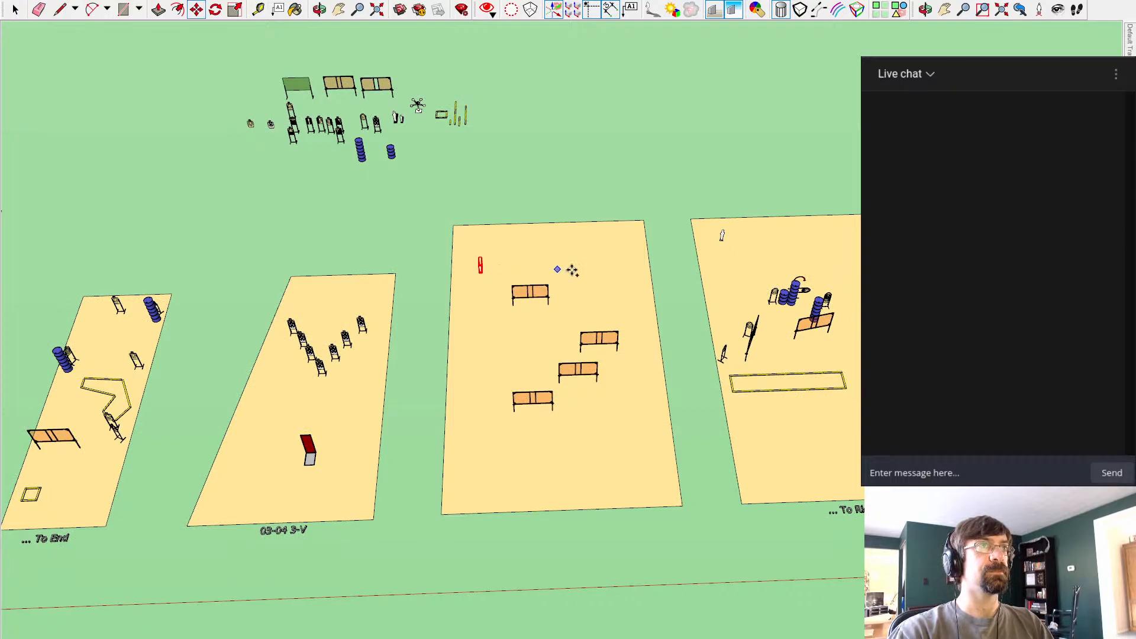
key(space)
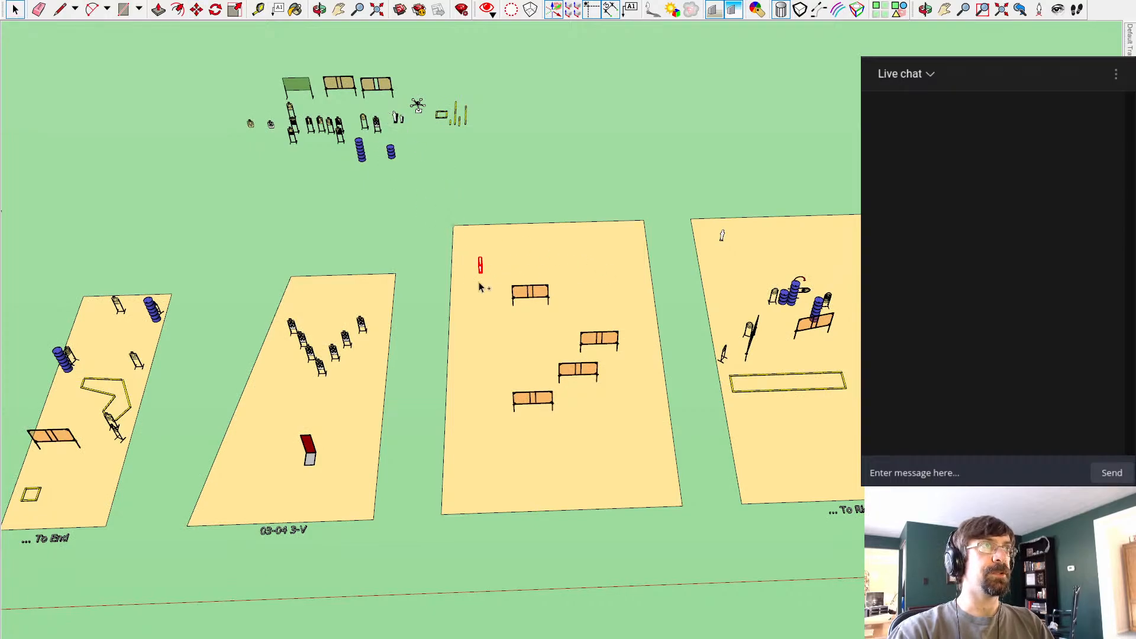
Step: Copy the large spare popper and place it just in front of the small popper in the four-wall bay
click(395, 117)
scroll(486, 300, up, 4)
scroll(485, 300, down, 2)
key(ctrl+c)
key(ctrl+v)
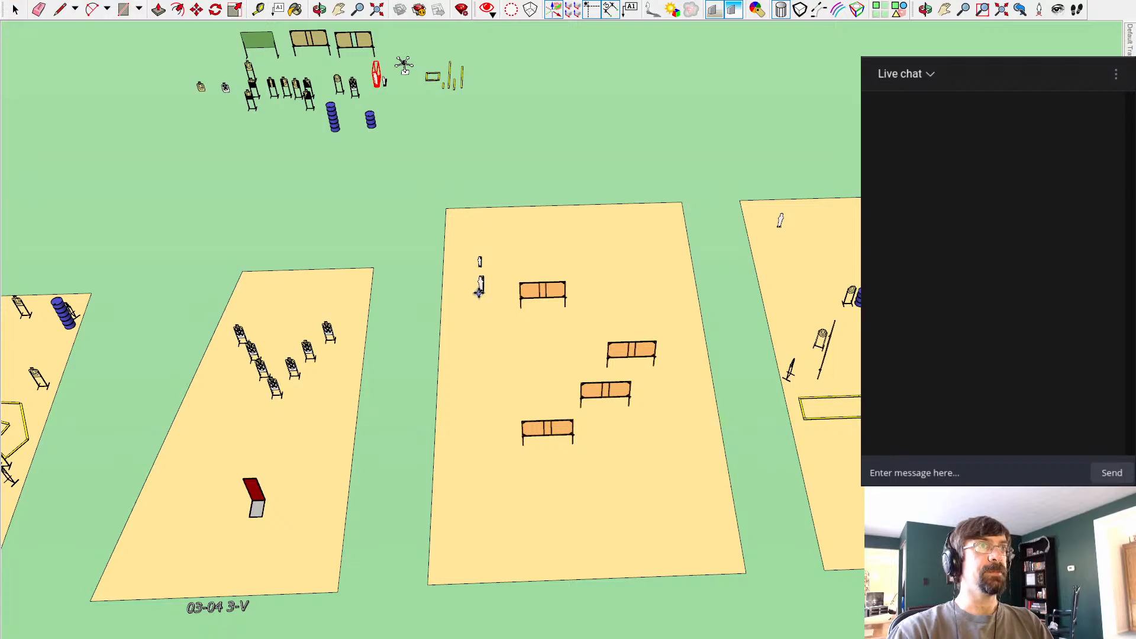
click(479, 293)
key(space)
Step: Copy the small spare popper and place it near the rear right corner of the four-wall bay
click(383, 85)
key(ctrl+c)
key(ctrl+v)
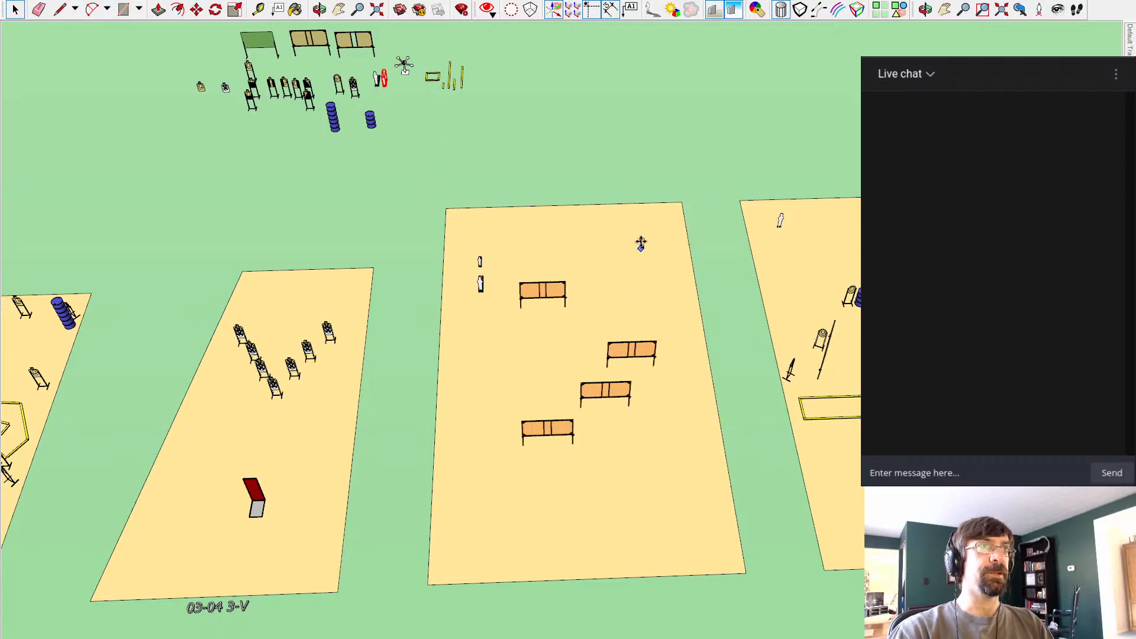
click(640, 242)
Step: Copy the spare paper target and place ten copies in a cluster behind the rearmost wall of the four-wall bay
scroll(538, 198, up, 2)
scroll(459, 133, down, 2)
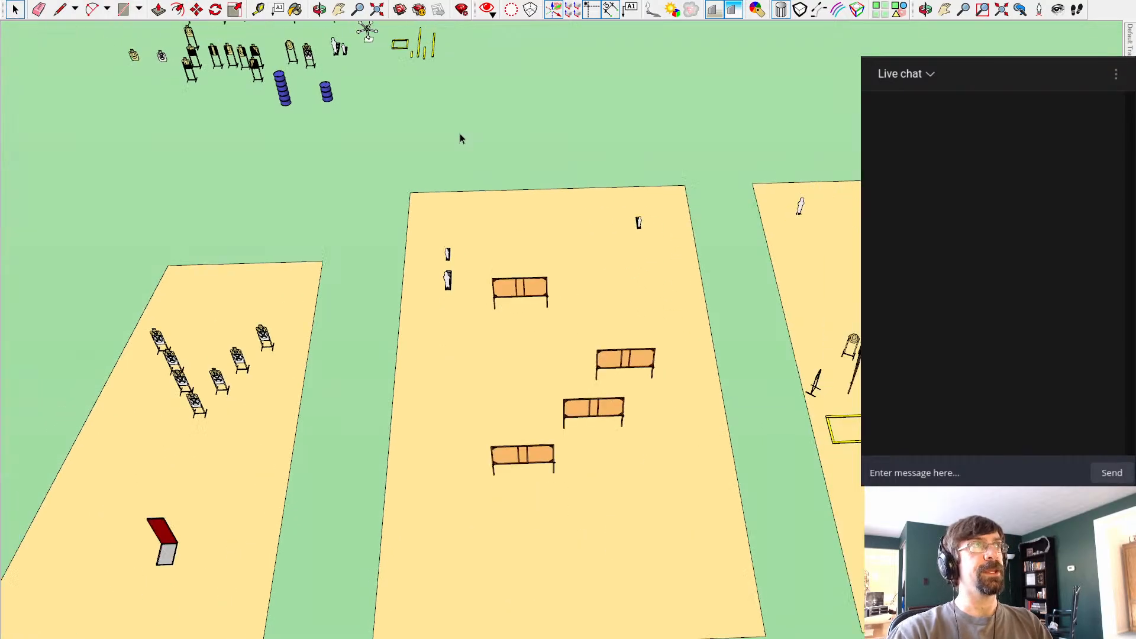
shift+middle_drag(432, 99, 462, 177)
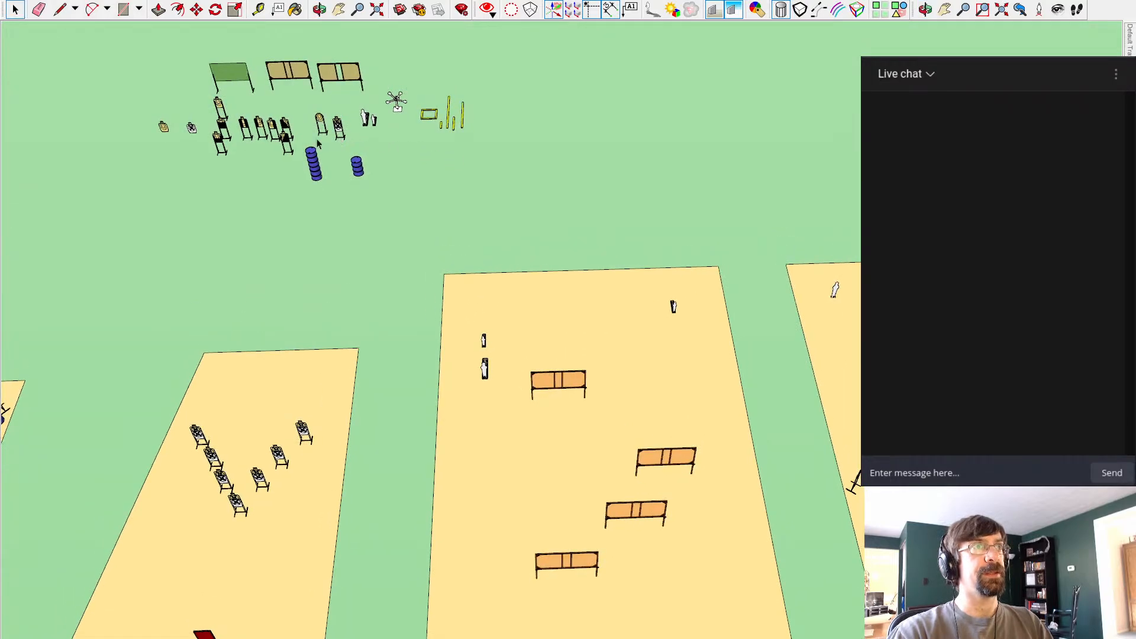
middle_drag(318, 144, 469, 183)
click(226, 93)
key(ctrl+c)
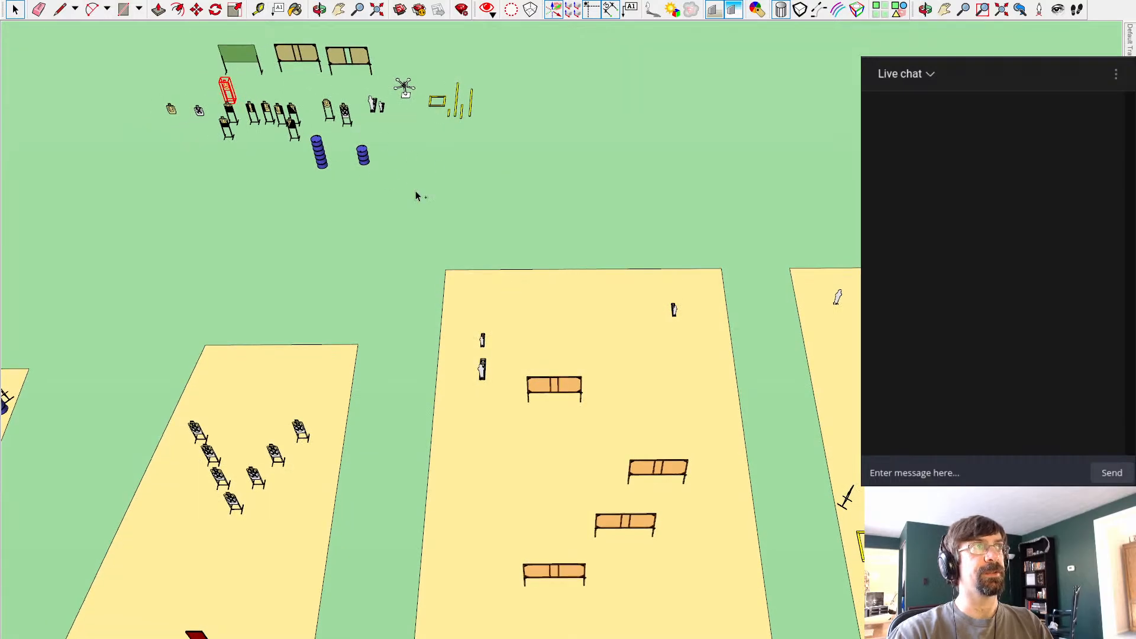
key(ctrl+v)
click(532, 319)
key(ctrl+v)
click(558, 327)
key(ctrl+v)
click(598, 348)
key(ctrl+v)
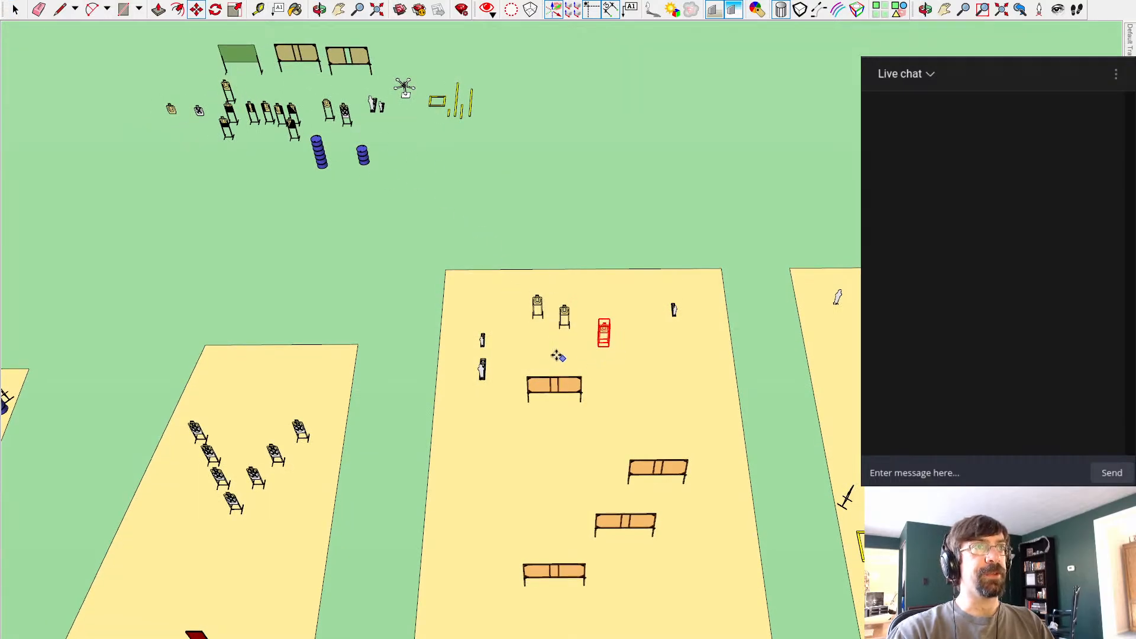
click(542, 347)
key(ctrl+v)
click(567, 355)
key(ctrl+v)
click(619, 384)
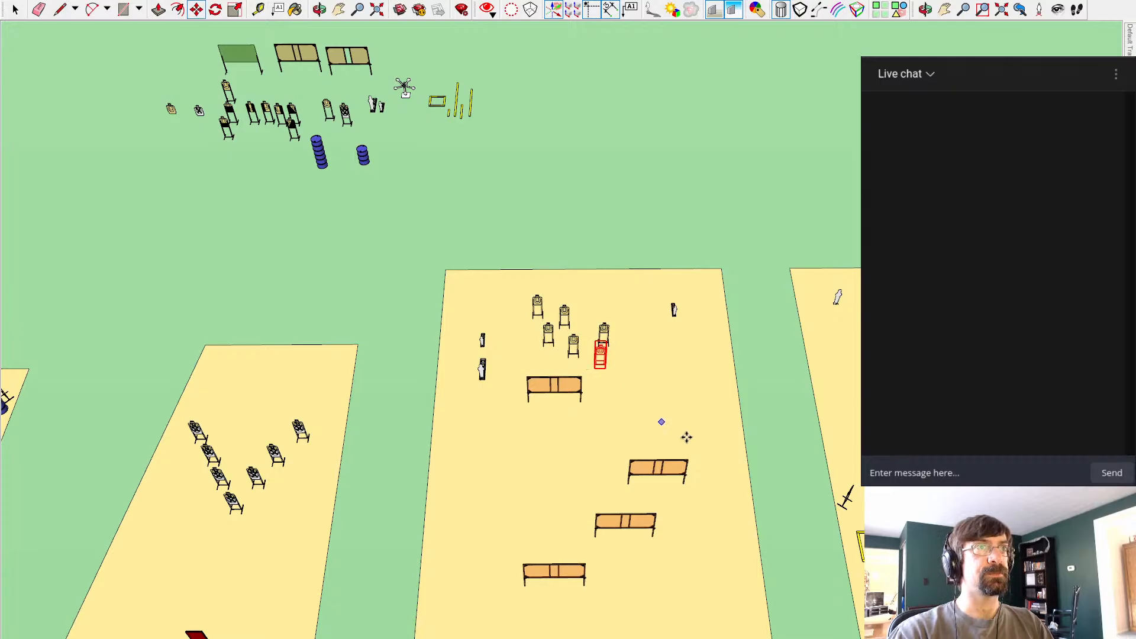
key(ctrl+v)
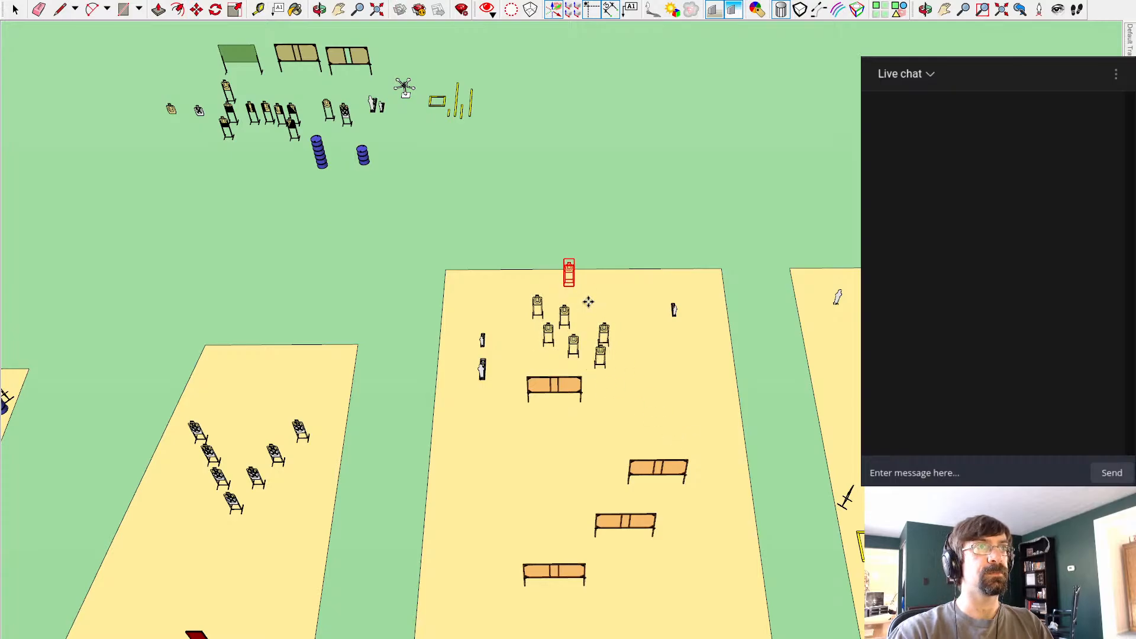
click(588, 303)
key(ctrl+v)
click(614, 320)
key(ctrl+v)
click(620, 308)
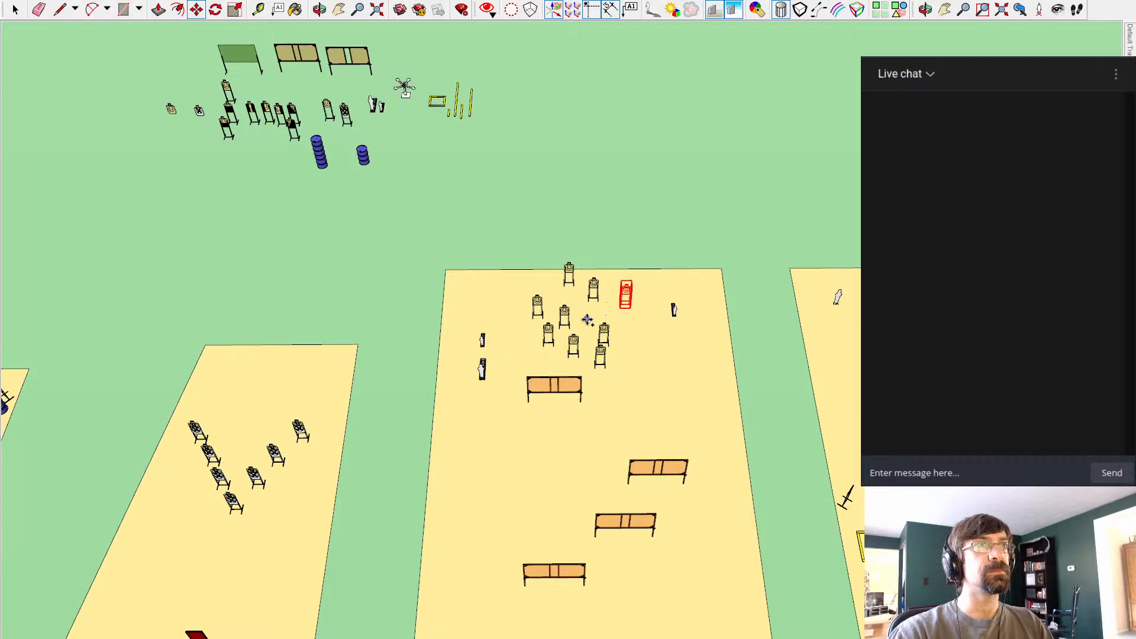
key(ctrl+v)
click(583, 320)
key(space)
click(741, 248)
Step: Examine the layouts of all the bays, from the empty first bay across to the "... To Right" bay
shift+middle_drag(739, 243, 639, 167)
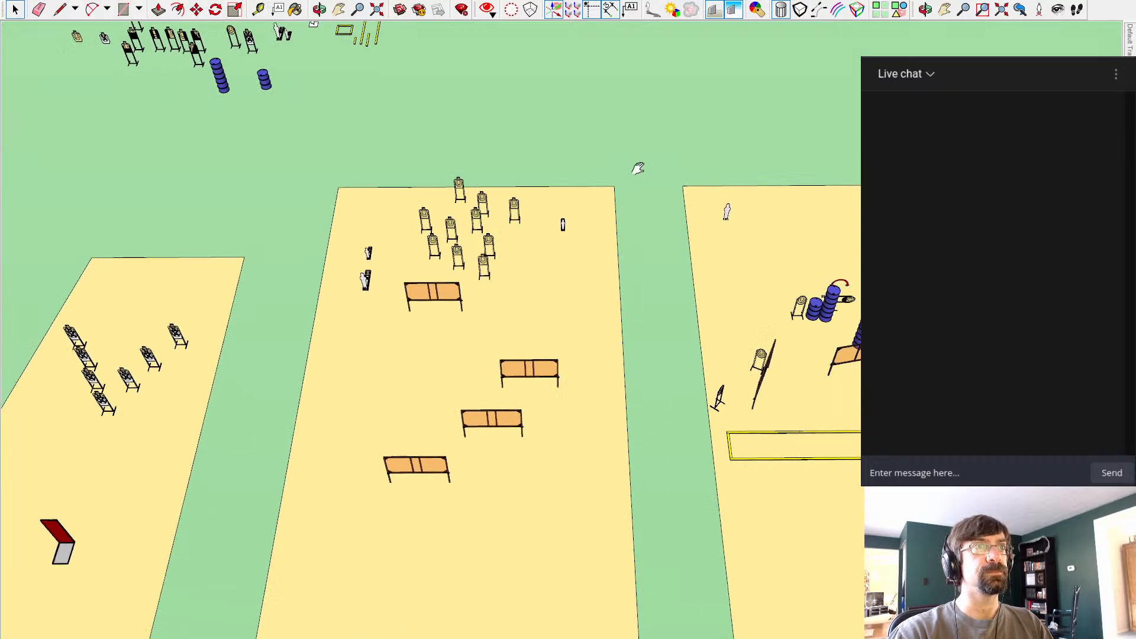
scroll(621, 260, down, 4)
shift+middle_drag(274, 232, 557, 203)
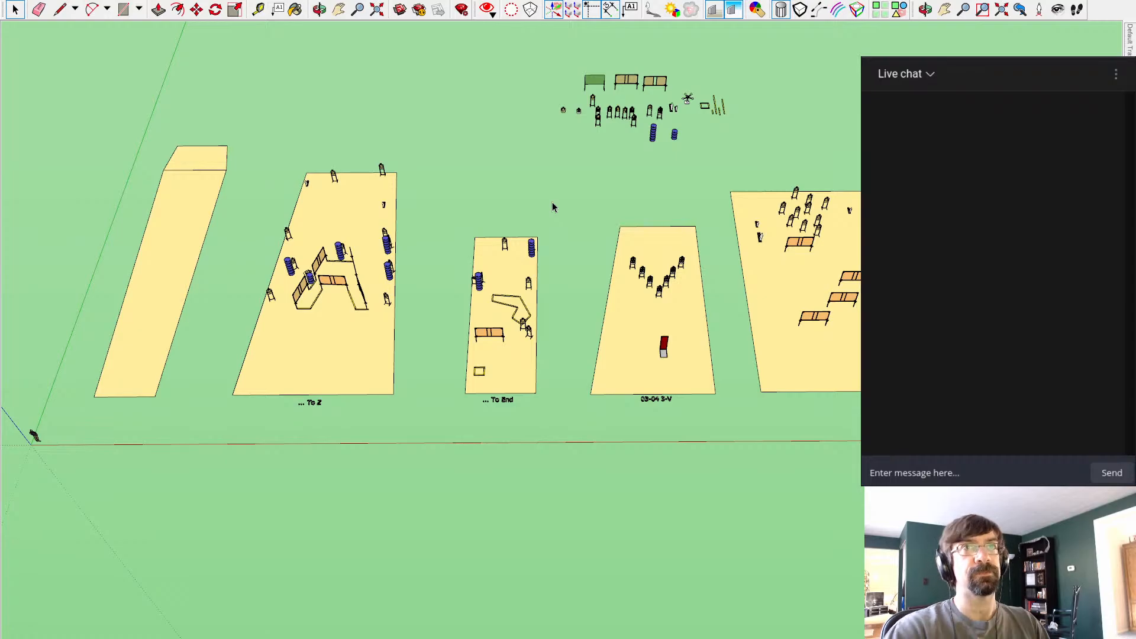
scroll(941, 225, up, 5)
mouse_move(941, 224)
shift+middle_down()
mouse_move(817, 168)
mouse_move(615, 168)
shift+middle_up()
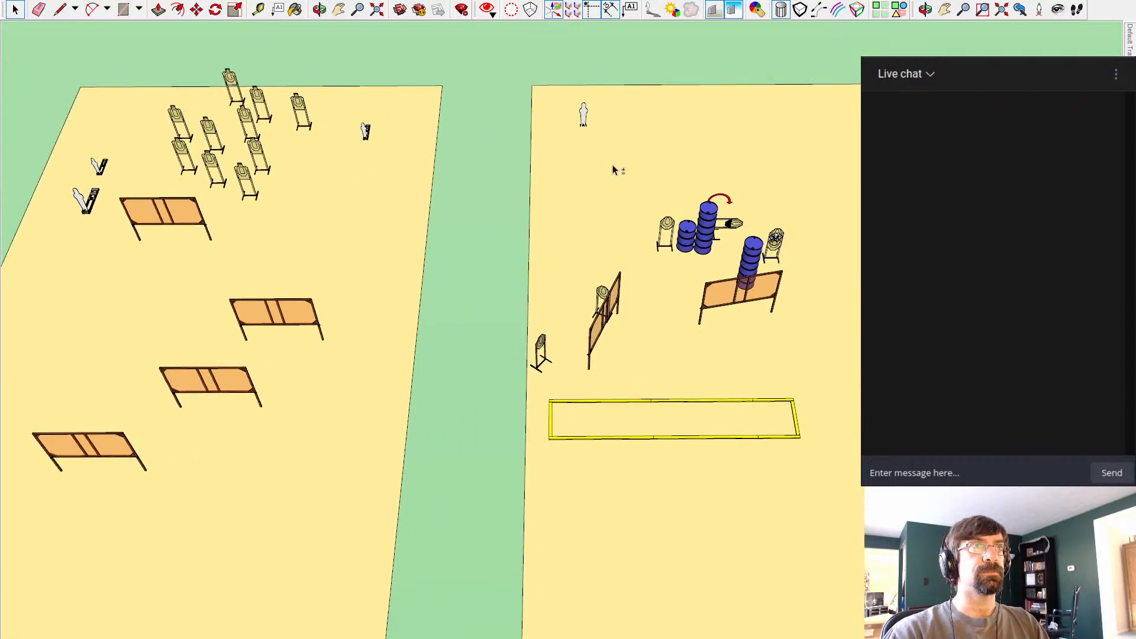
scroll(687, 243, up, 2)
scroll(687, 242, down, 6)
mouse_move(341, 172)
shift+middle_down()
mouse_move(493, 209)
mouse_move(376, 195)
shift+middle_up()
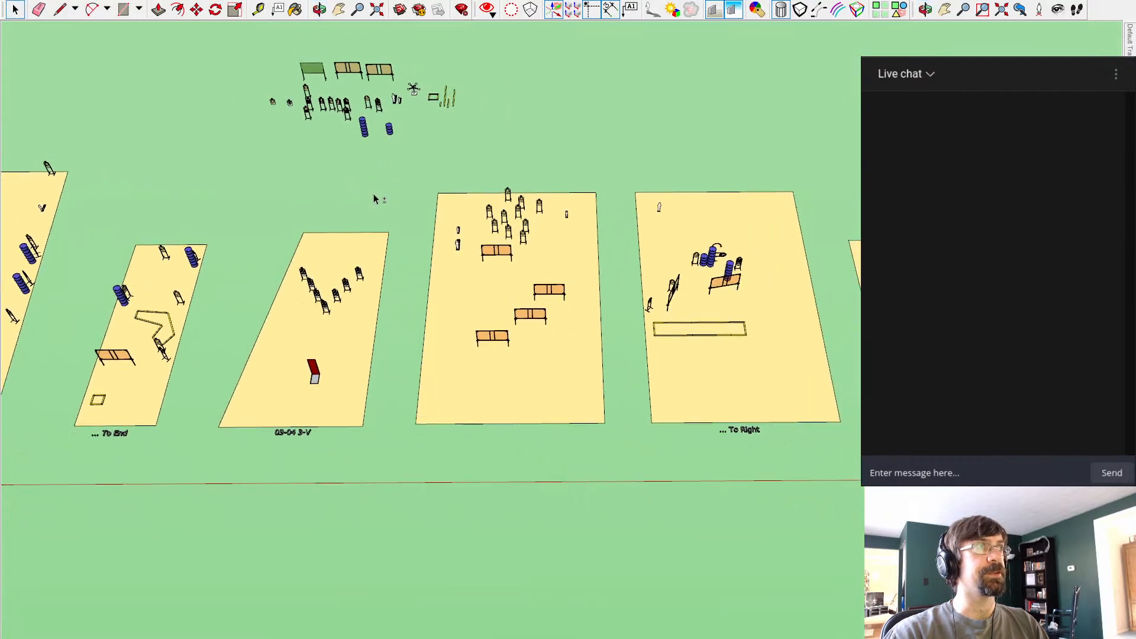
Step: Copy the tall barrel stack behind the right-hand wall of the "... To Right" bay and place it near the short stack
scroll(685, 221, up, 5)
click(780, 322)
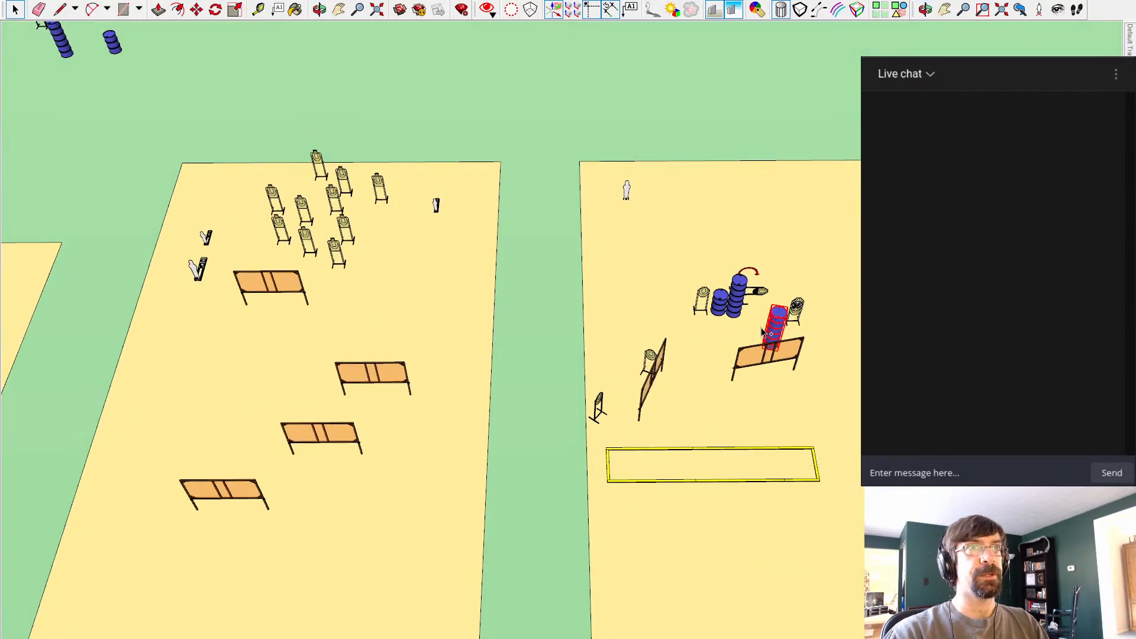
key(ctrl+c)
key(ctrl+v)
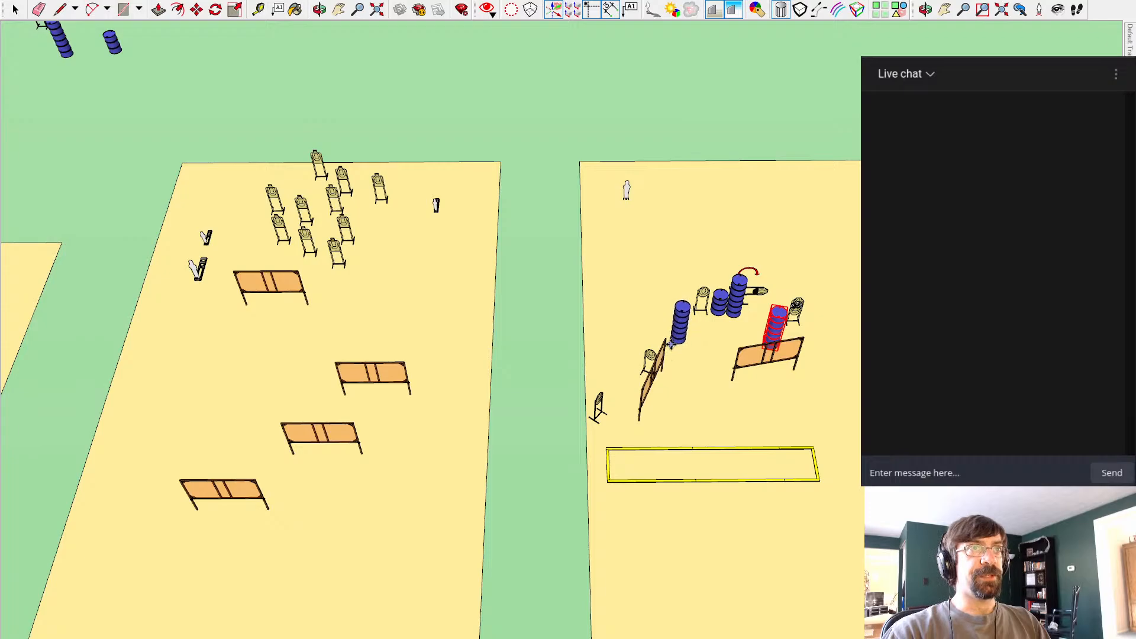
click(717, 330)
Step: Move the copied tall barrel stack to the left edge of the "... To Right" bay
middle_drag(688, 372, 850, 210)
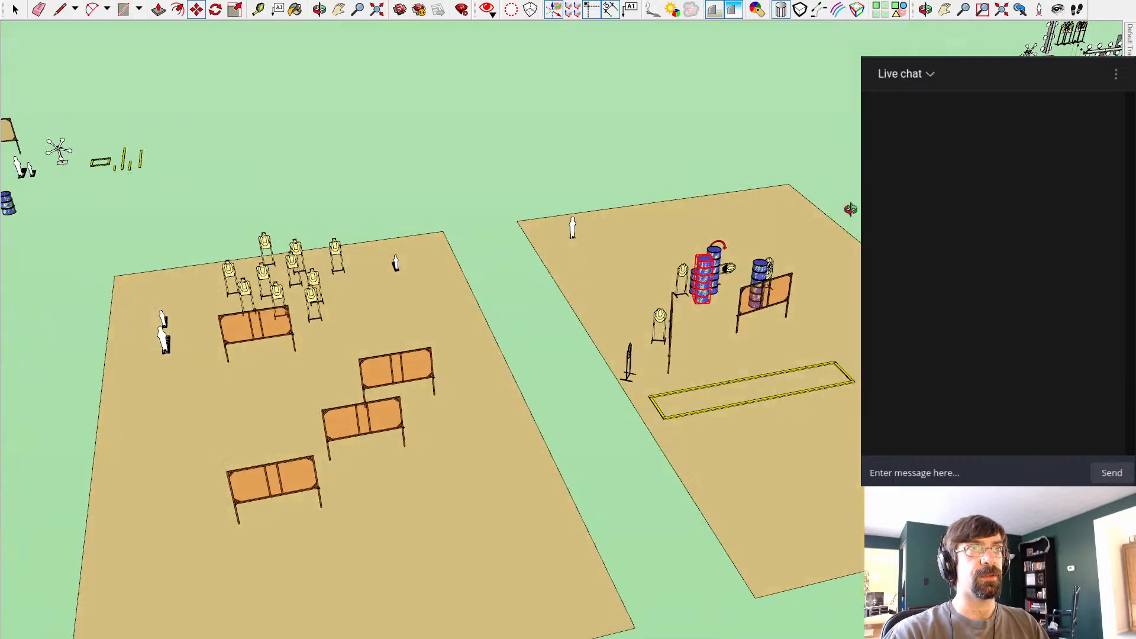
scroll(791, 281, up, 7)
key(space)
key(m)
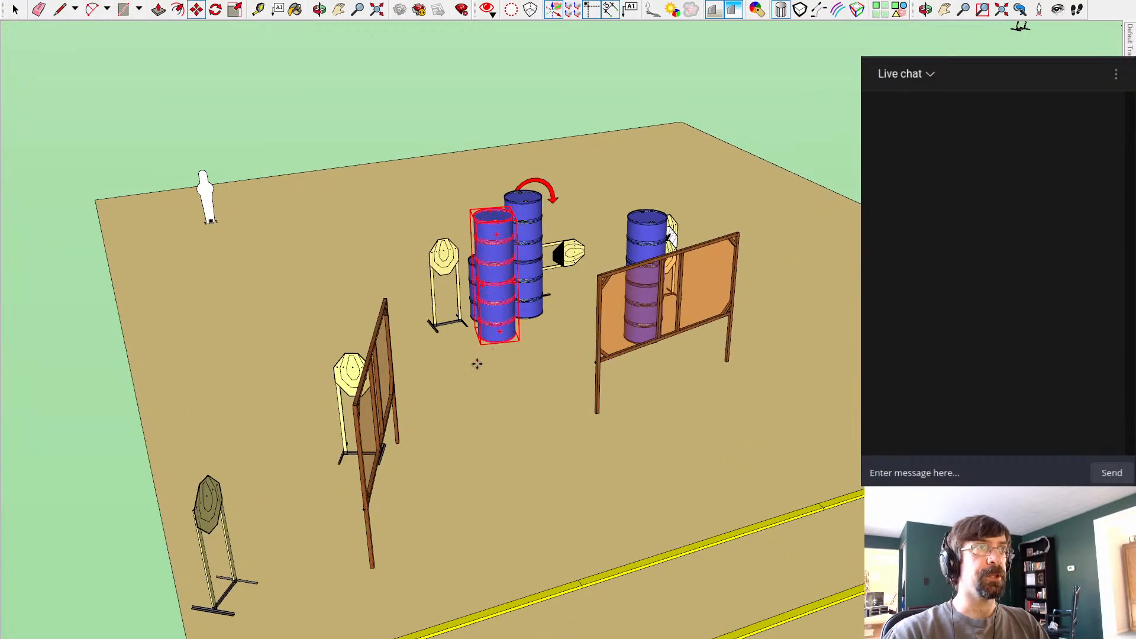
click(475, 361)
click(151, 390)
key(space)
Step: Rotate the left-hand wall to face the yellow shooting area and move it in front of its paper target
click(392, 454)
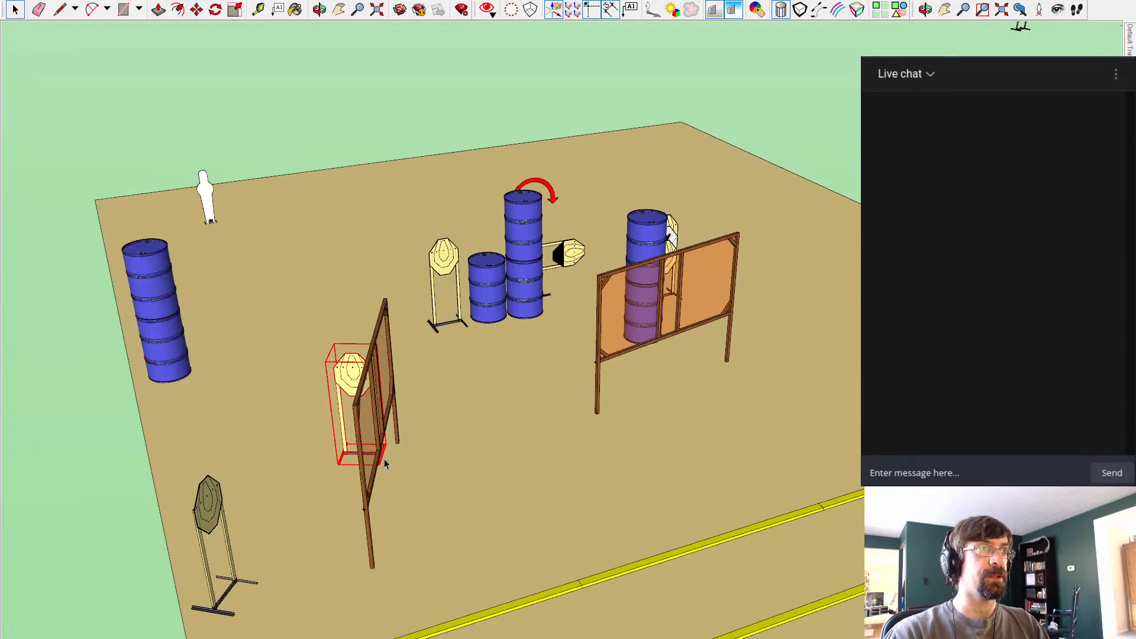
key(q)
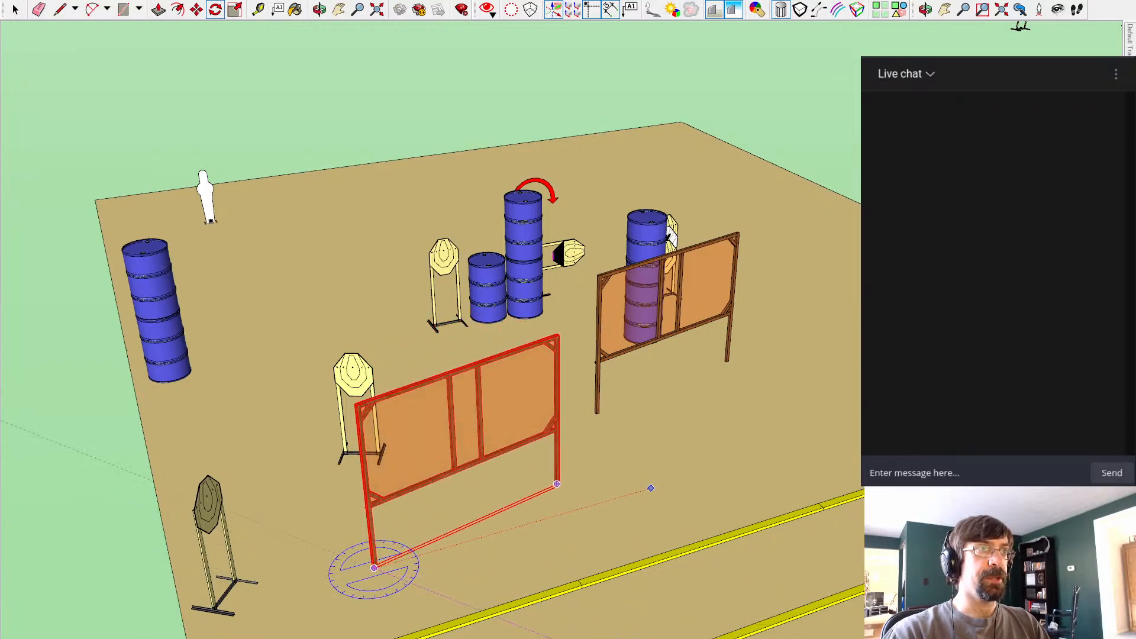
click(655, 490)
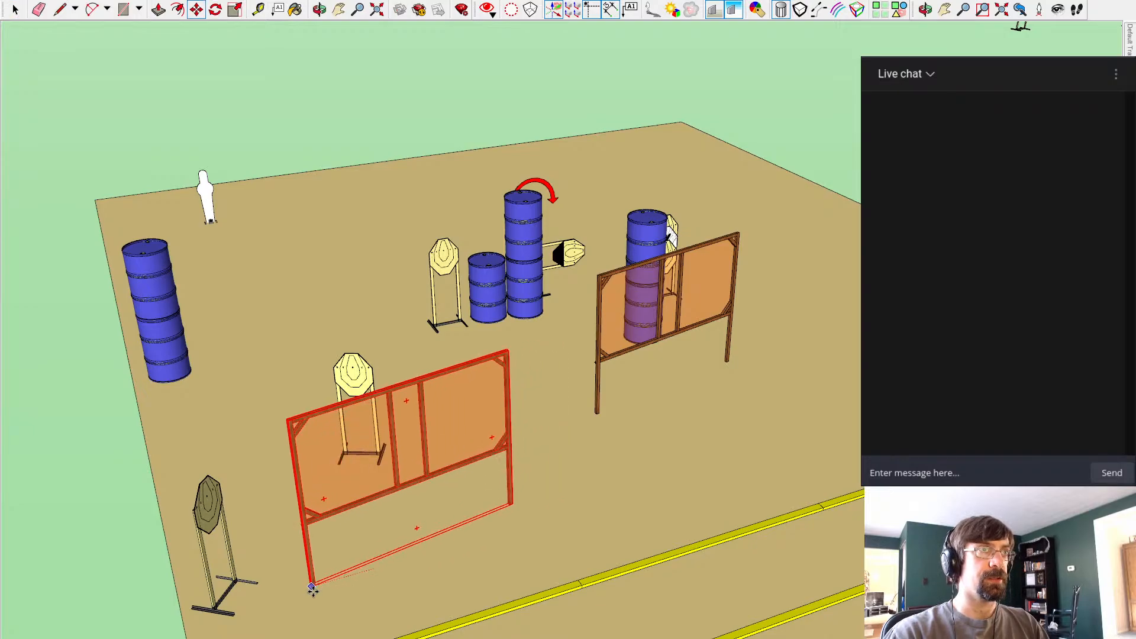
middle_drag(400, 601, 509, 480)
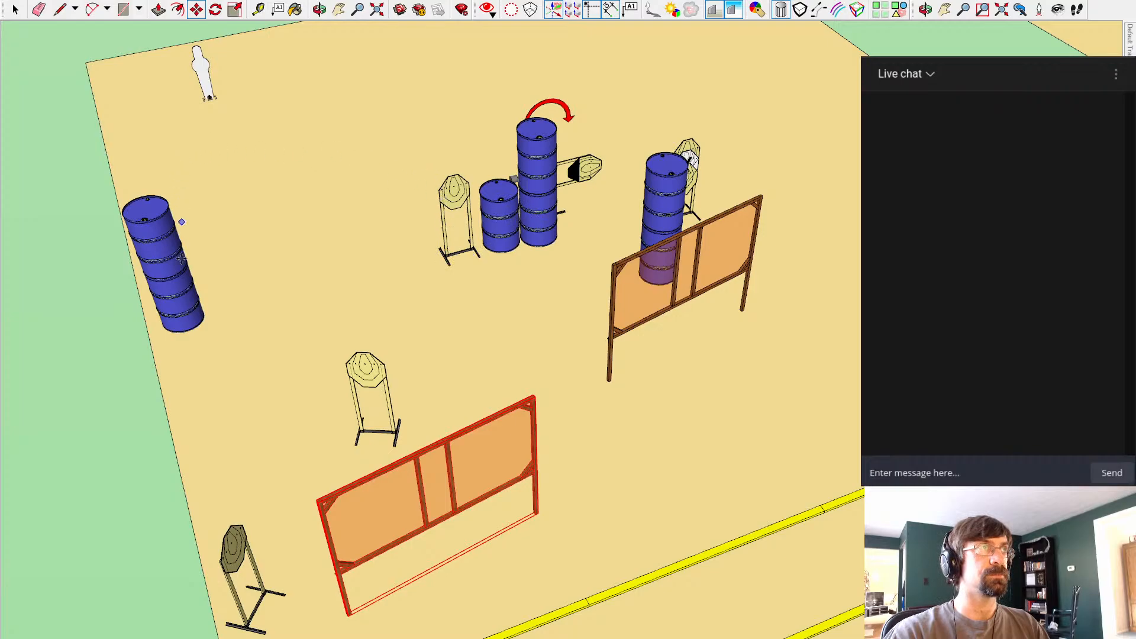
Step: Move the tall barrel stack at the bay's left edge farther back, beside the white popper
key(space)
click(167, 284)
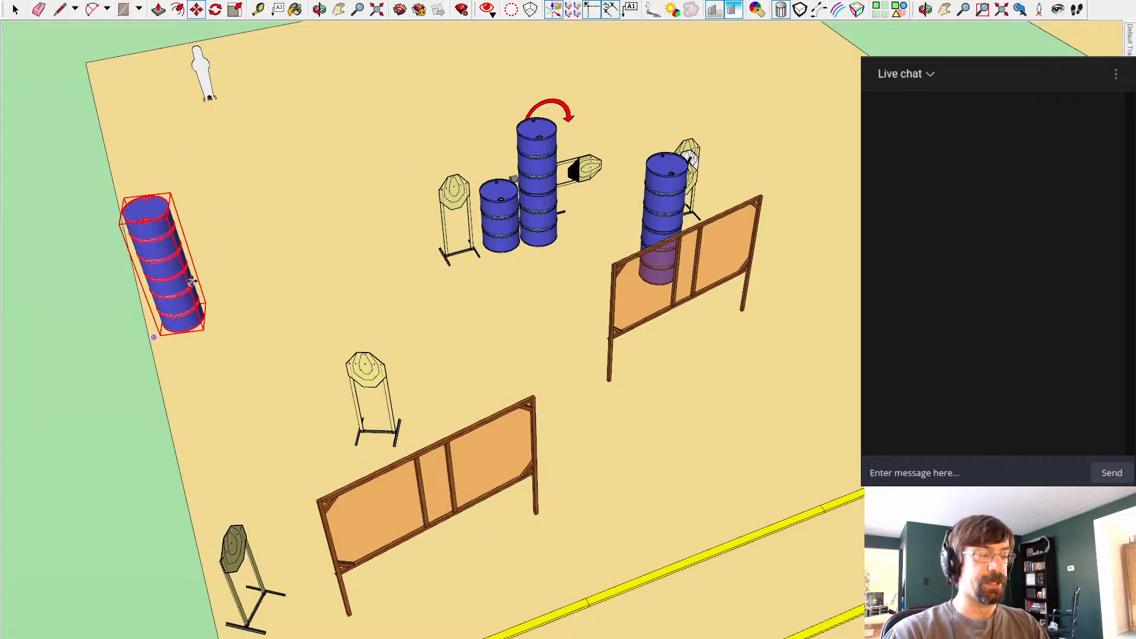
drag(169, 318, 264, 181)
middle_drag(445, 220, 134, 38)
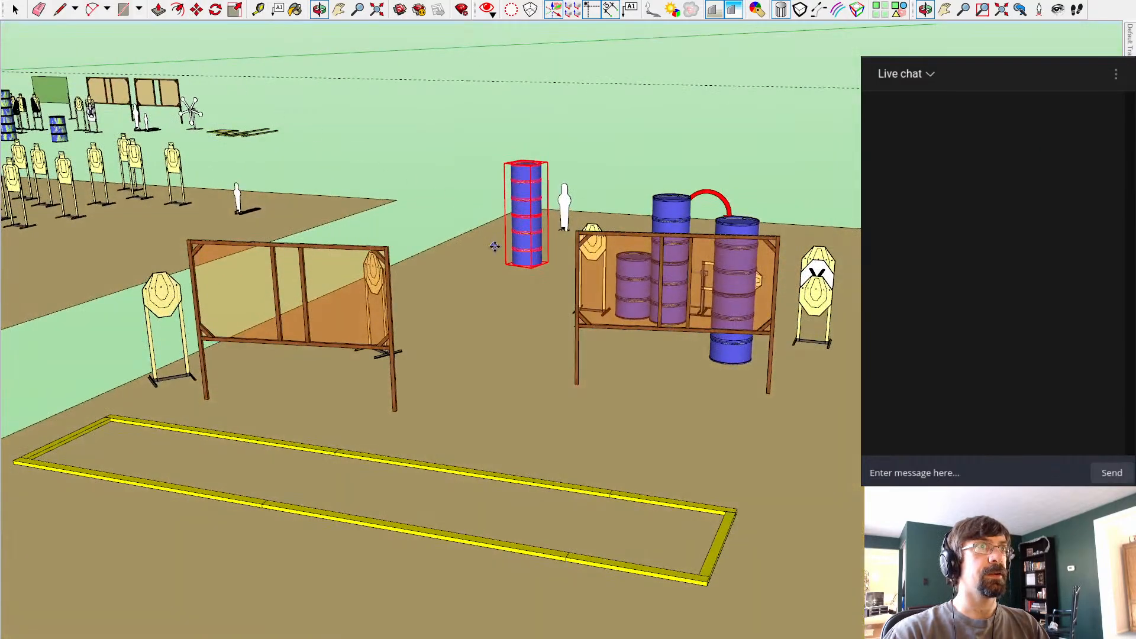
middle_drag(495, 247, 526, 213)
drag(527, 241, 543, 241)
middle_drag(543, 241, 477, 254)
key(space)
Step: Shift the paper target behind the left-hand wall of the "... To Right" bay outward, and move the wall slightly the same way
click(510, 217)
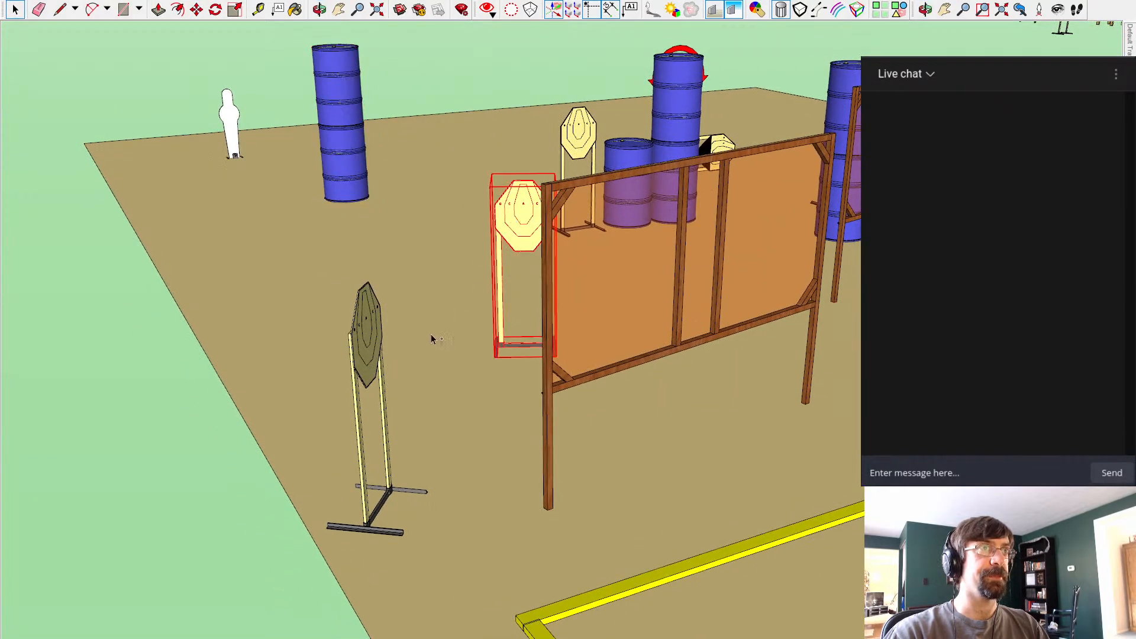
drag(494, 357, 463, 362)
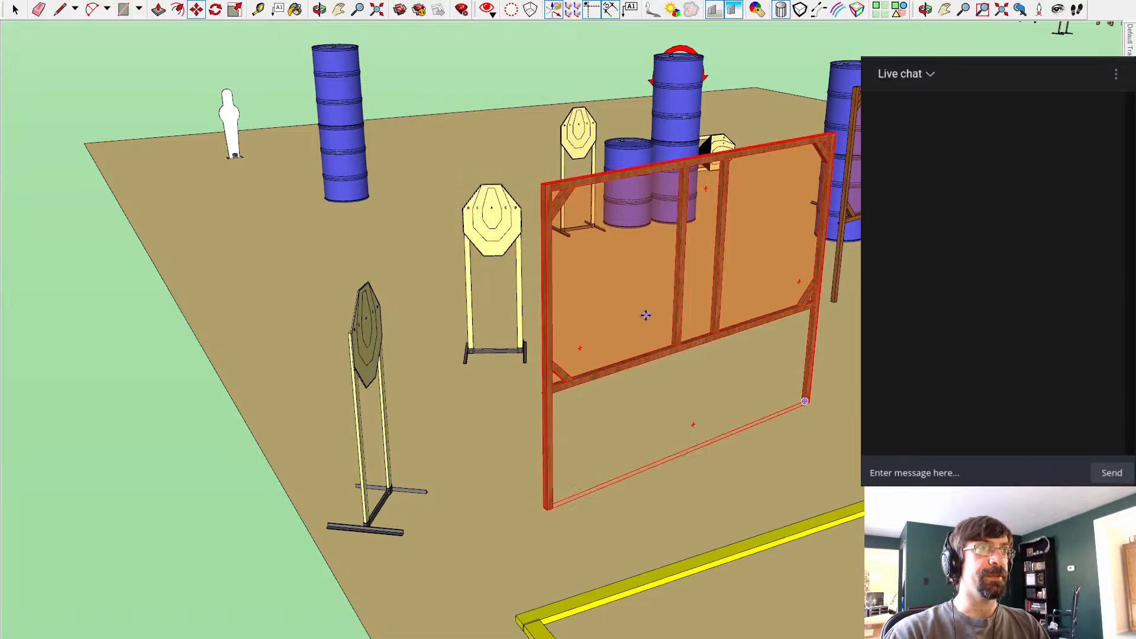
drag(632, 334, 607, 344)
middle_drag(731, 410, 756, 356)
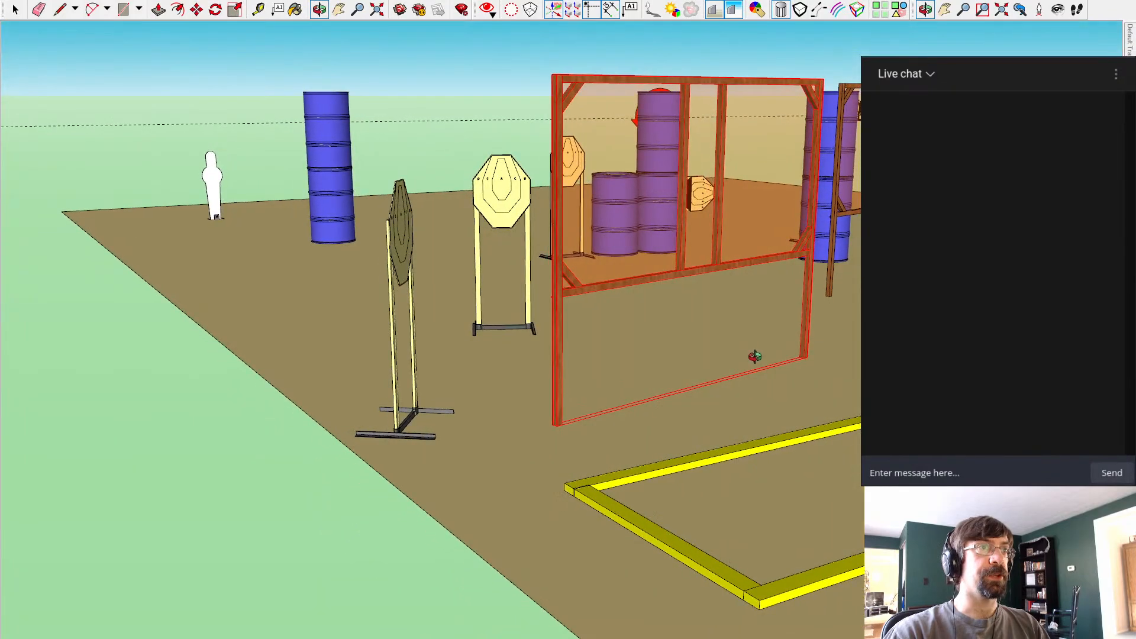
middle_drag(661, 270, 540, 151)
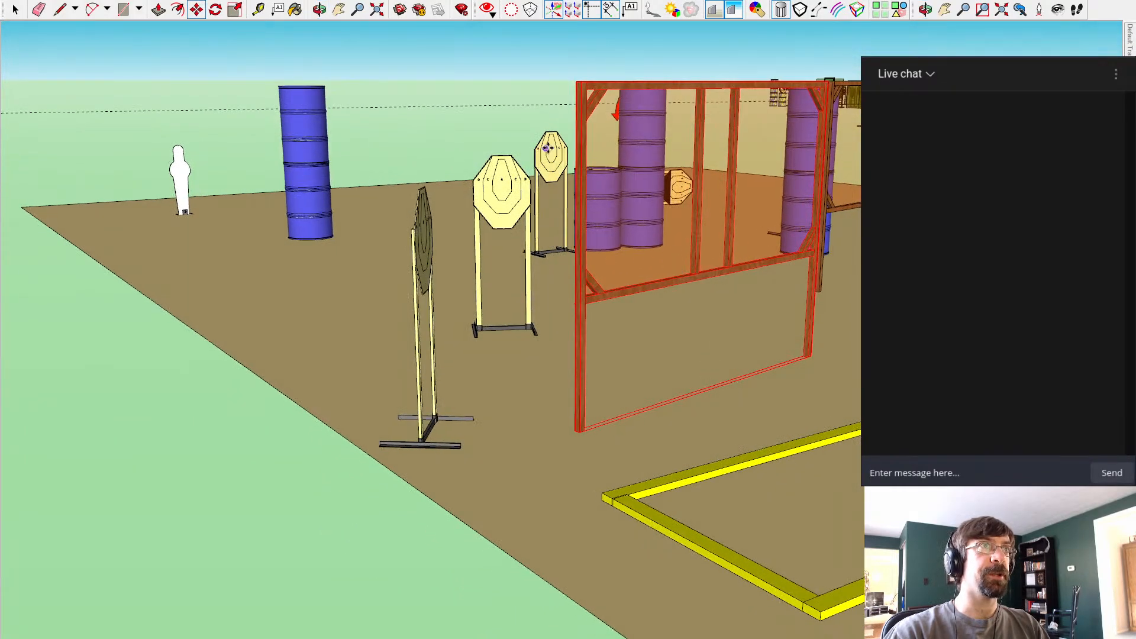
middle_drag(851, 319, 608, 152)
key(space)
click(610, 153)
key(ctrl+v)
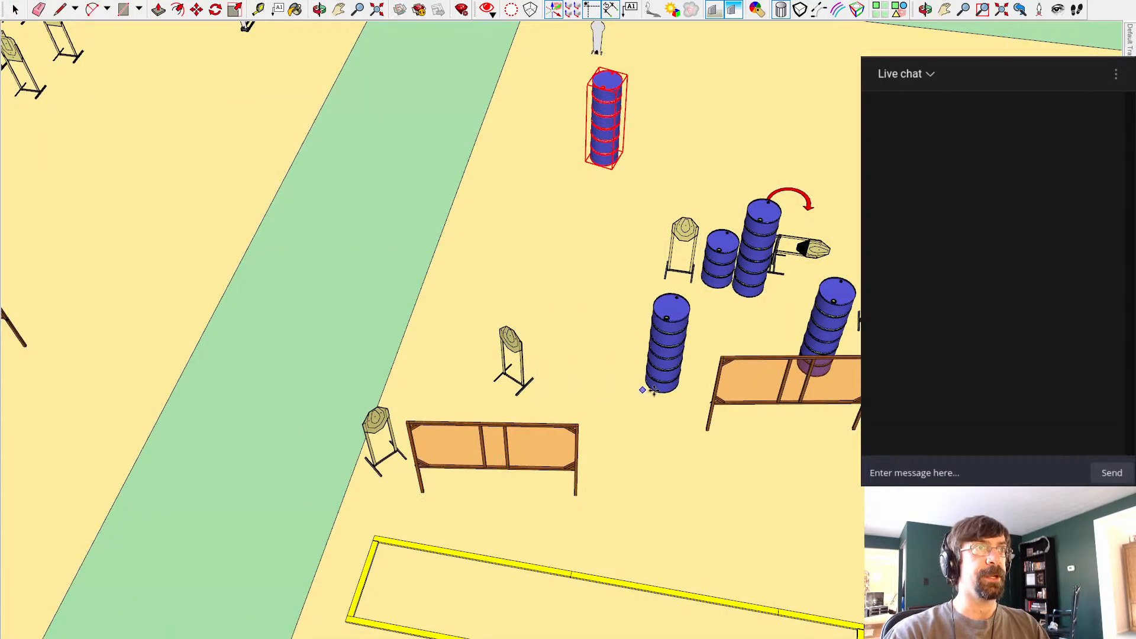
middle_drag(644, 389, 415, 342)
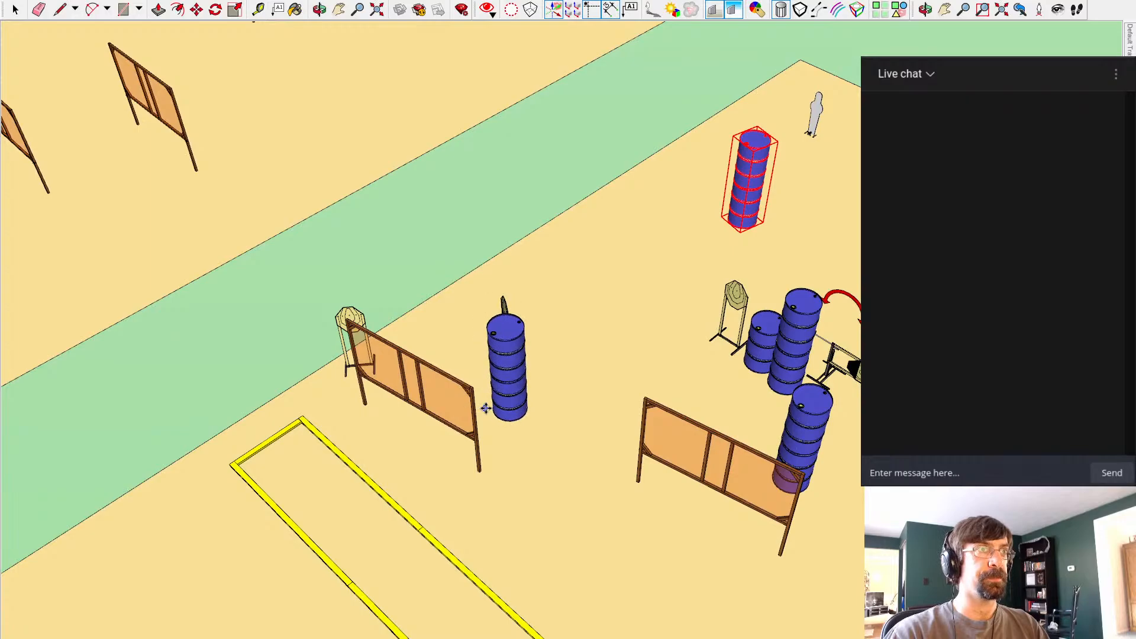
middle_drag(521, 409, 451, 376)
key(Escape)
Step: Copy the stacked double paper target from the prop library and place it behind the left-hand wall in the "... To Right" bay
scroll(479, 204, down, 12)
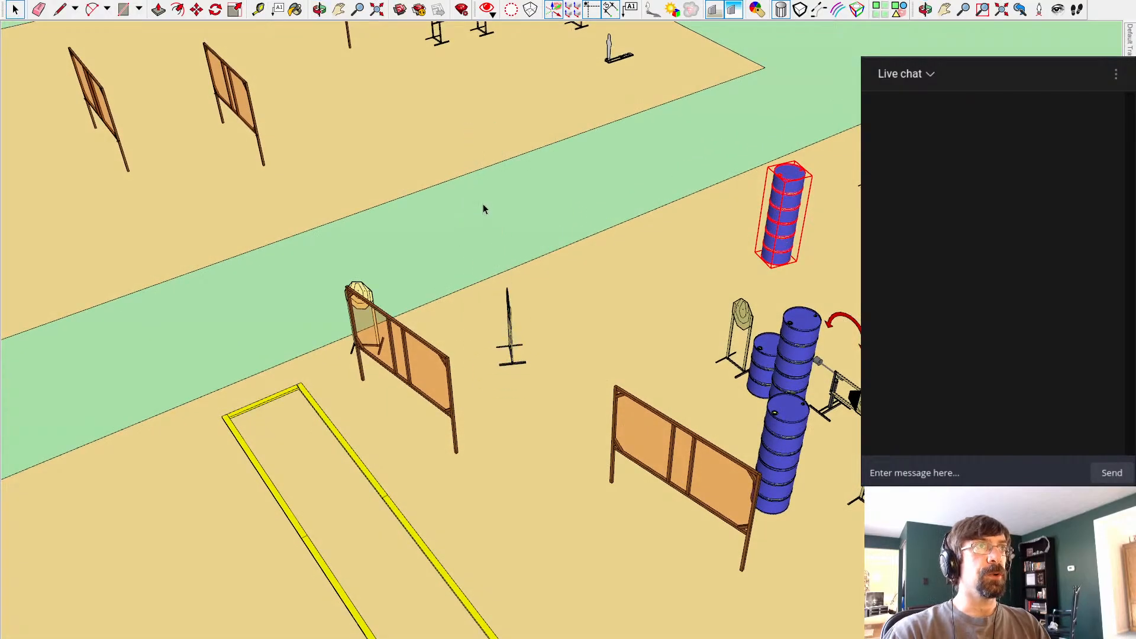
scroll(842, 346, up, 10)
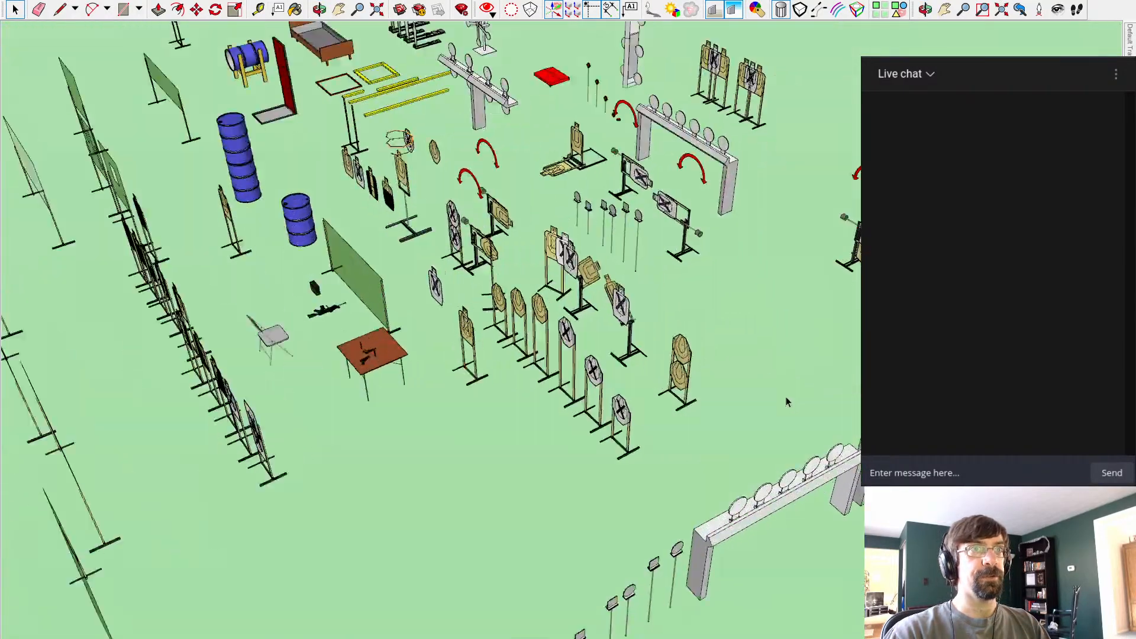
scroll(386, 314, down, 8)
scroll(529, 337, up, 5)
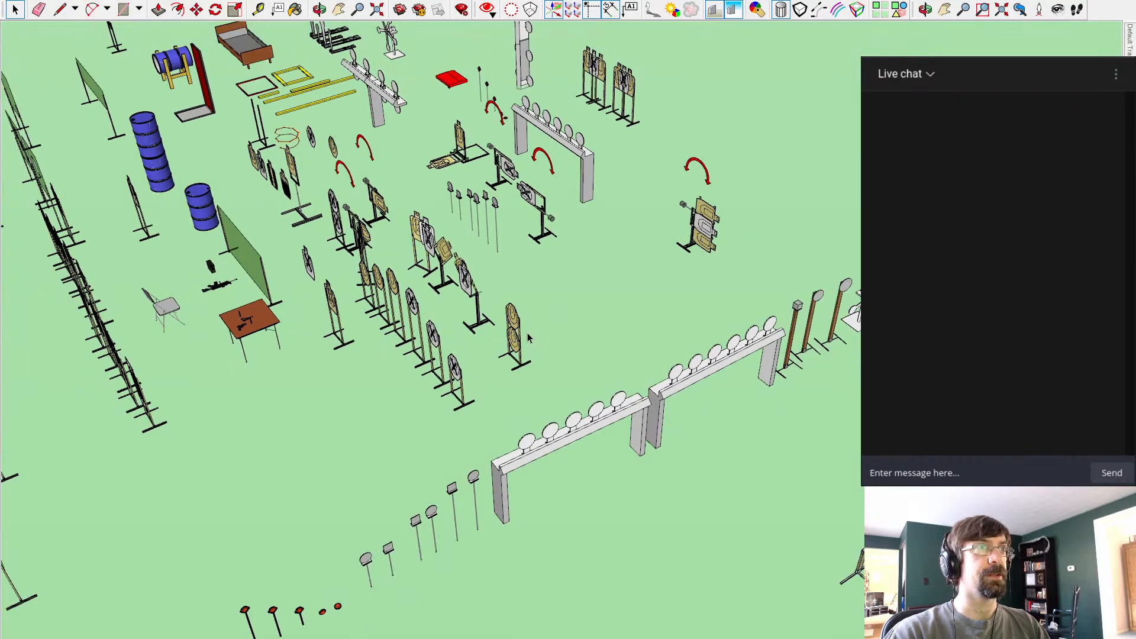
shift+middle_drag(239, 155, 803, 258)
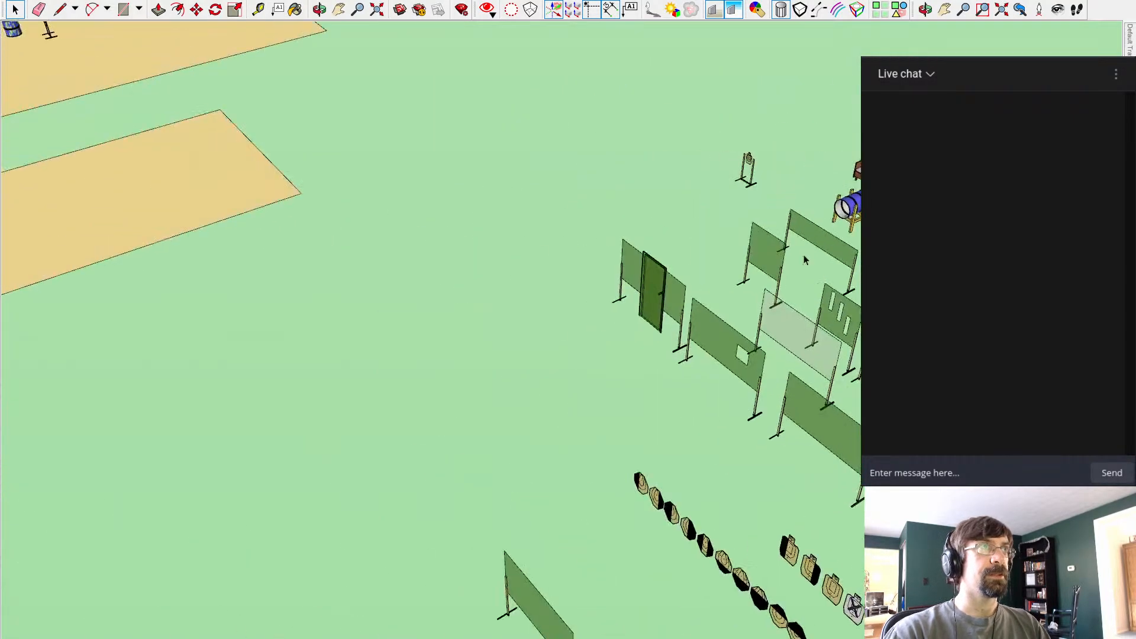
scroll(803, 258, down, 5)
shift+middle_drag(380, 165, 610, 414)
scroll(449, 302, up, 6)
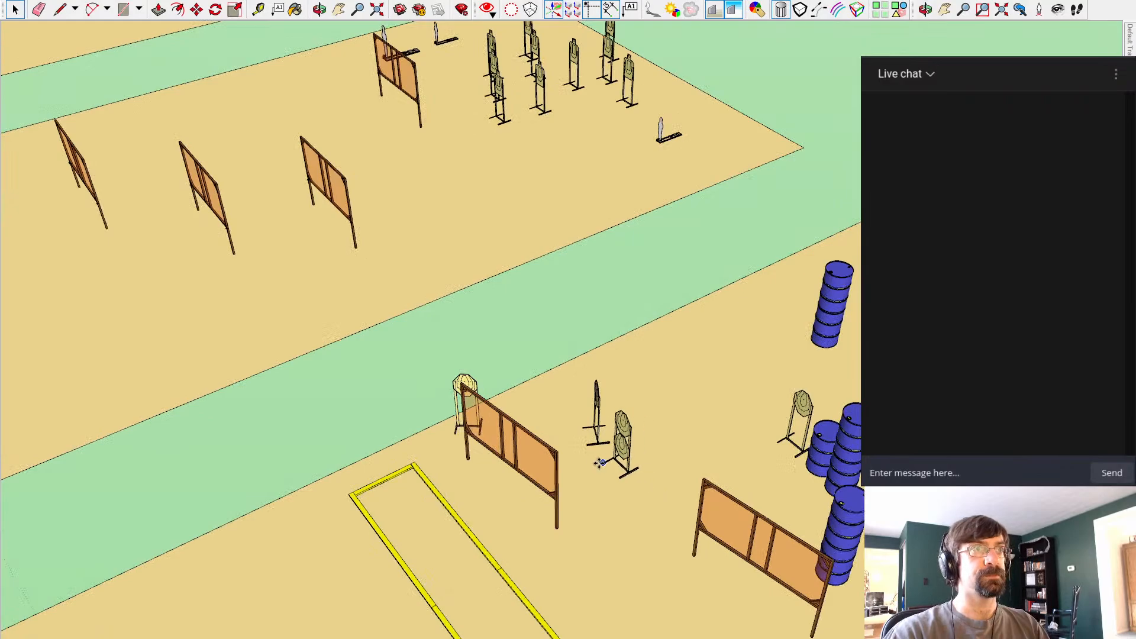
click(580, 463)
Step: Rotate the stacked double target and move it next to the single paper target behind the left-hand wall
key(q)
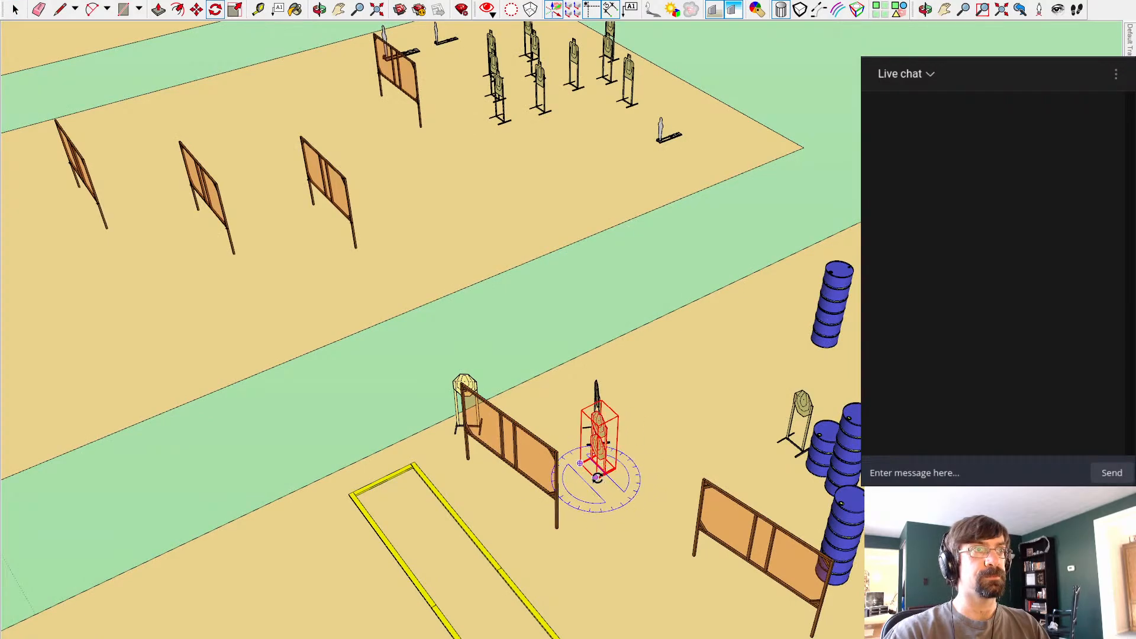
click(734, 413)
click(597, 548)
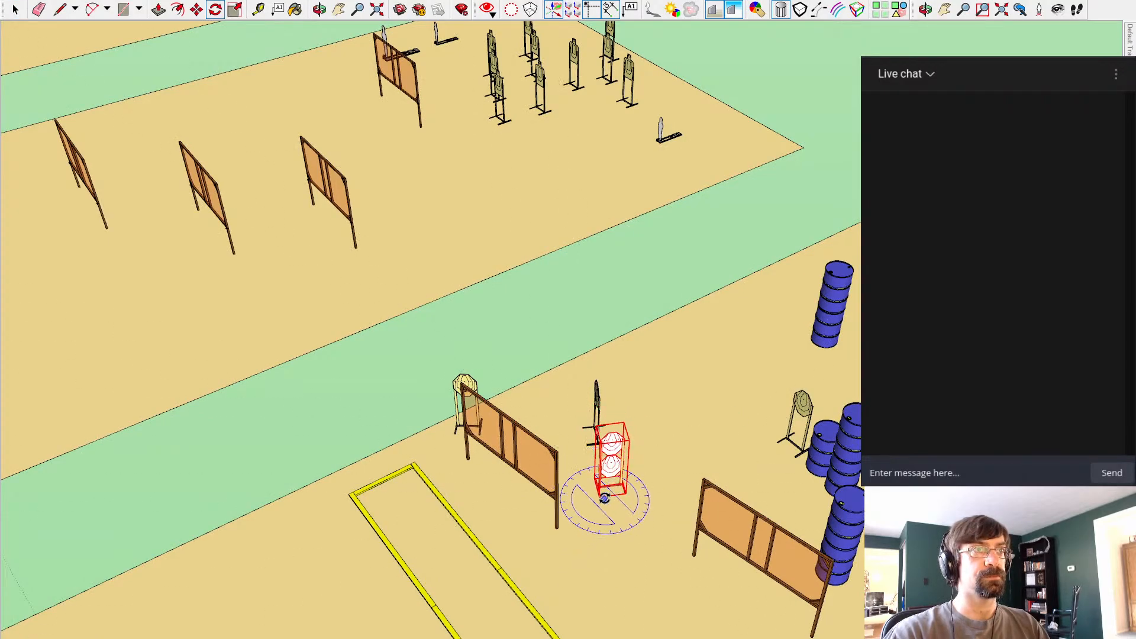
click(602, 493)
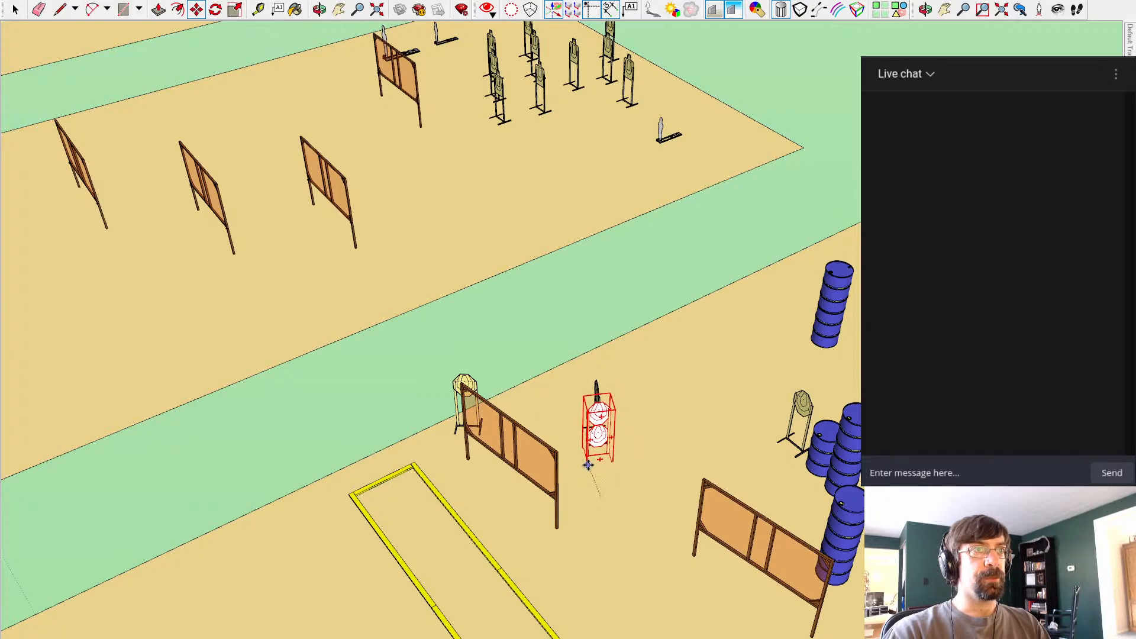
middle_drag(597, 480, 760, 403)
key(space)
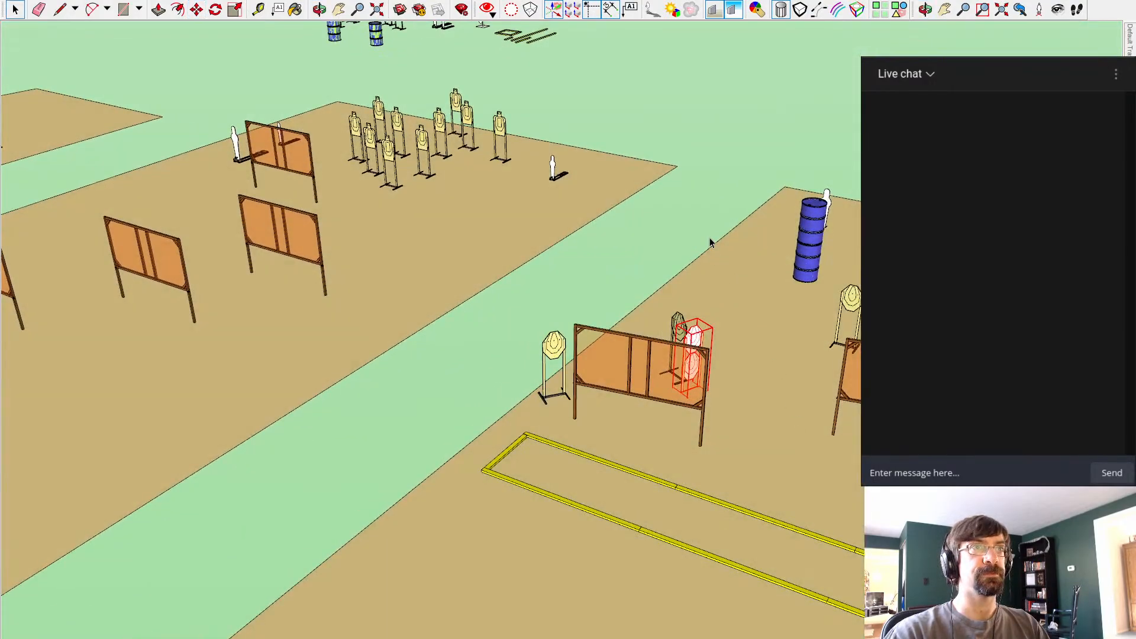
Step: Fine-tune the stacked double target's position near the inner end of the left-hand wall, as seen from the yellow shooting area
click(712, 242)
middle_drag(711, 243, 846, 139)
middle_drag(768, 328, 648, 329)
scroll(467, 378, up, 5)
key(m)
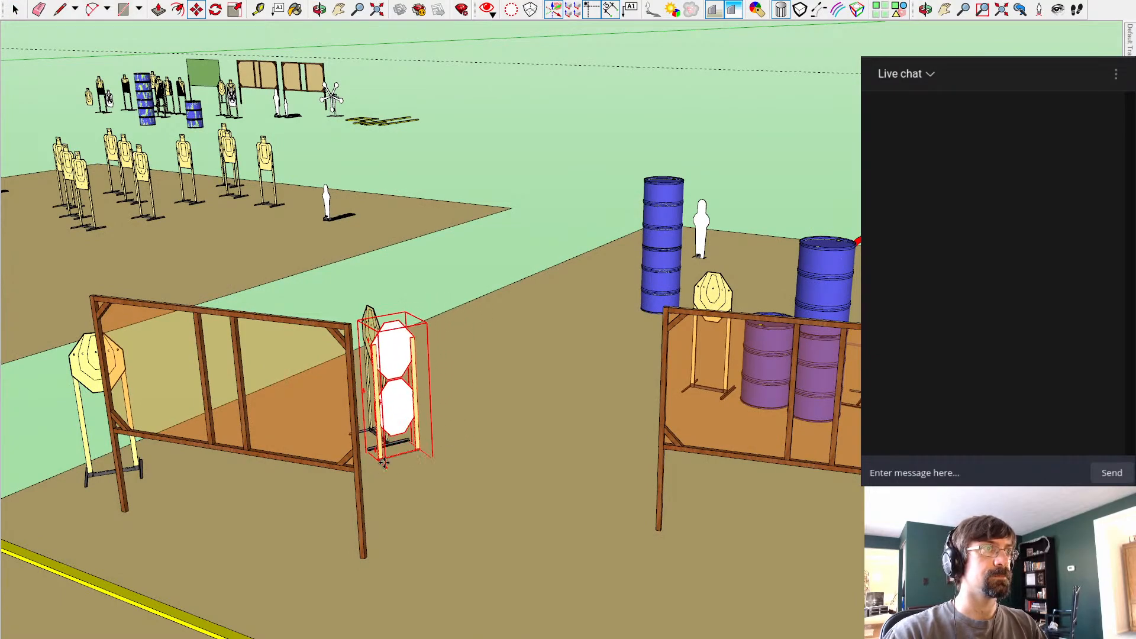
click(379, 472)
middle_drag(533, 475, 391, 385)
click(372, 393)
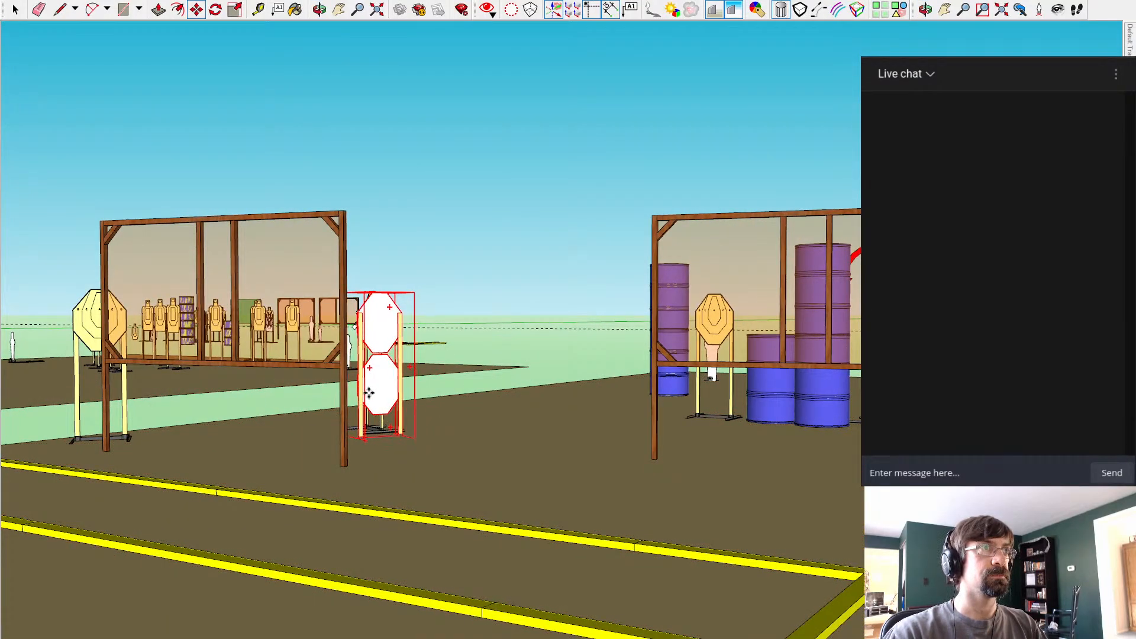
middle_drag(486, 247, 607, 244)
scroll(667, 327, up, 5)
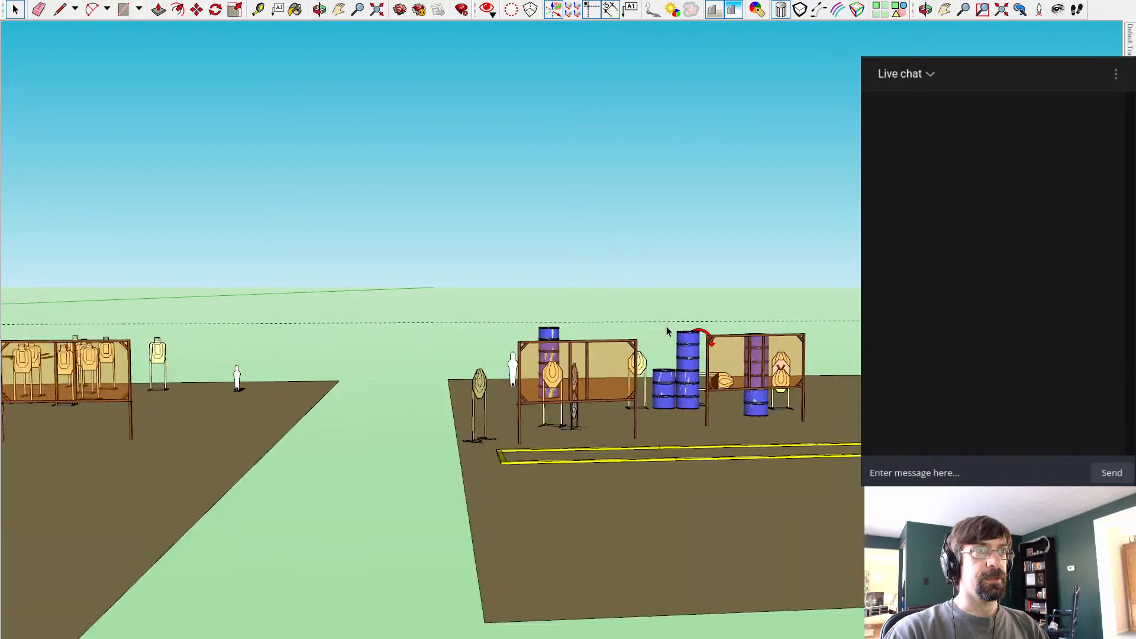
Step: Examine the "... To Right" stage from shooter height across both walls, and compare it with the neighbouring bays from above
shift+middle_drag(562, 467, 616, 443)
scroll(846, 457, up, 3)
middle_drag(846, 456, 545, 452)
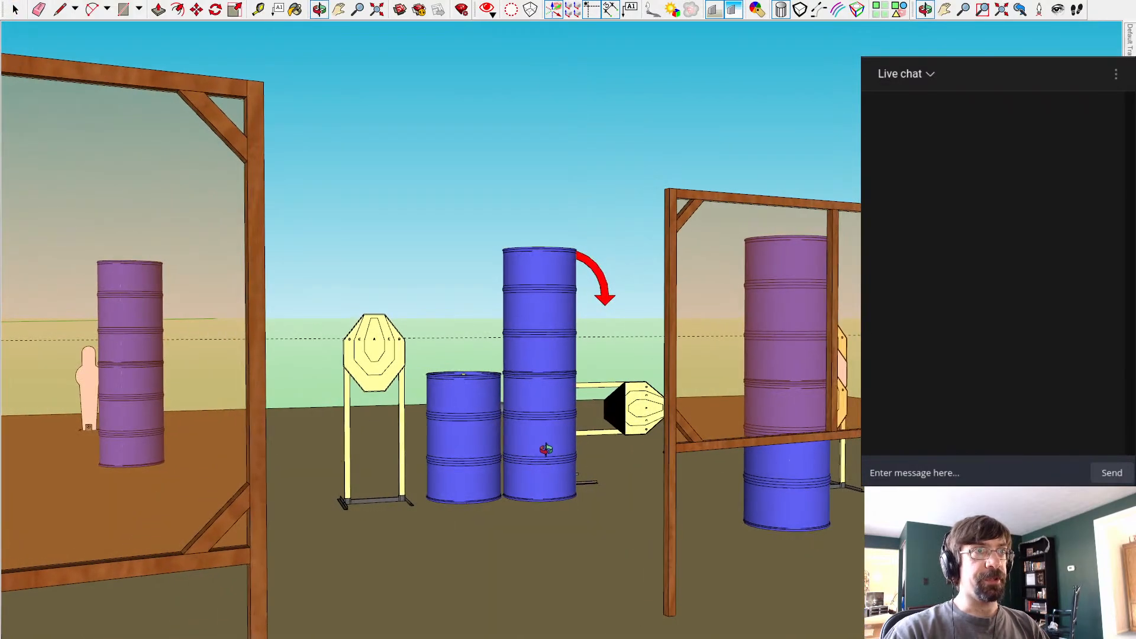
scroll(545, 453, down, 4)
scroll(545, 453, up, 4)
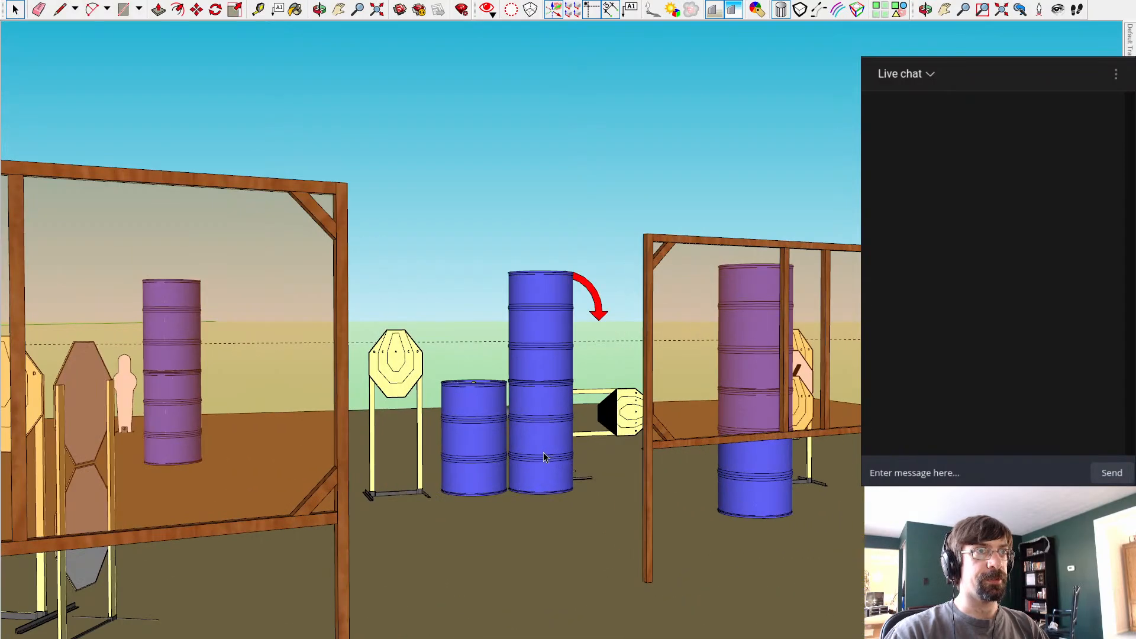
mouse_move(469, 392)
middle_down()
mouse_move(517, 384)
mouse_move(301, 388)
middle_up()
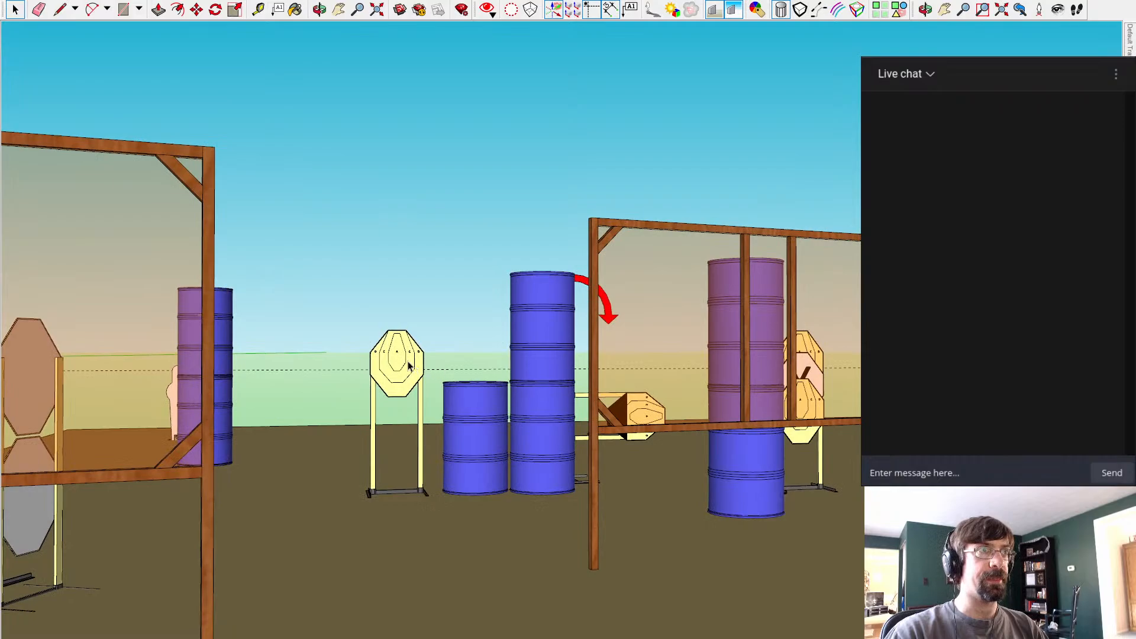
mouse_move(619, 394)
middle_down()
mouse_move(419, 384)
mouse_move(454, 417)
middle_up()
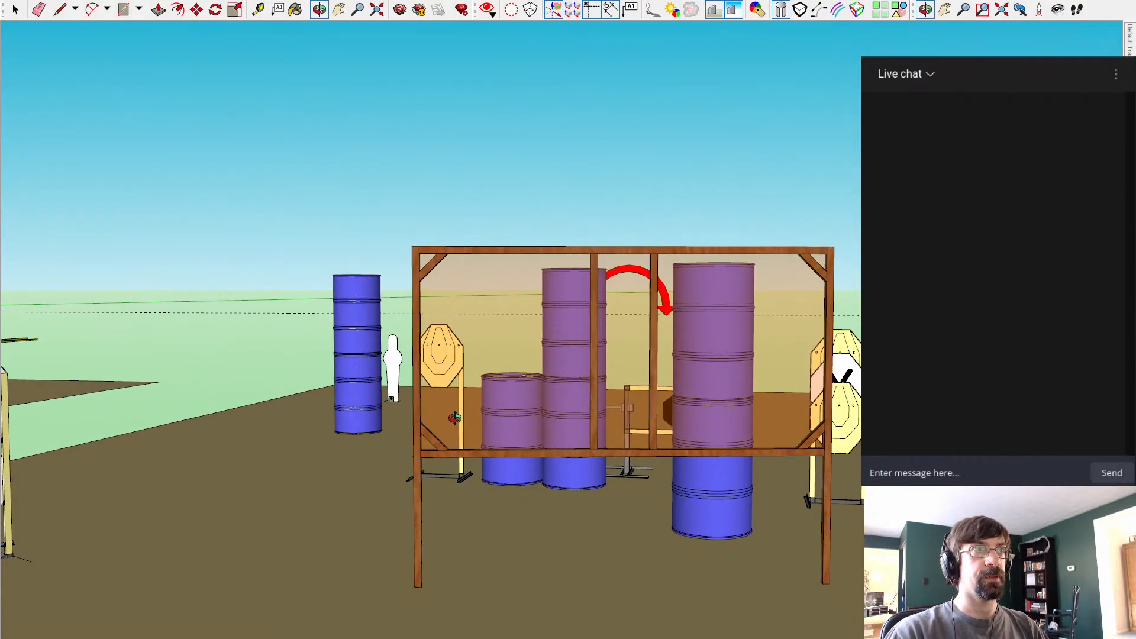
scroll(456, 419, down, 6)
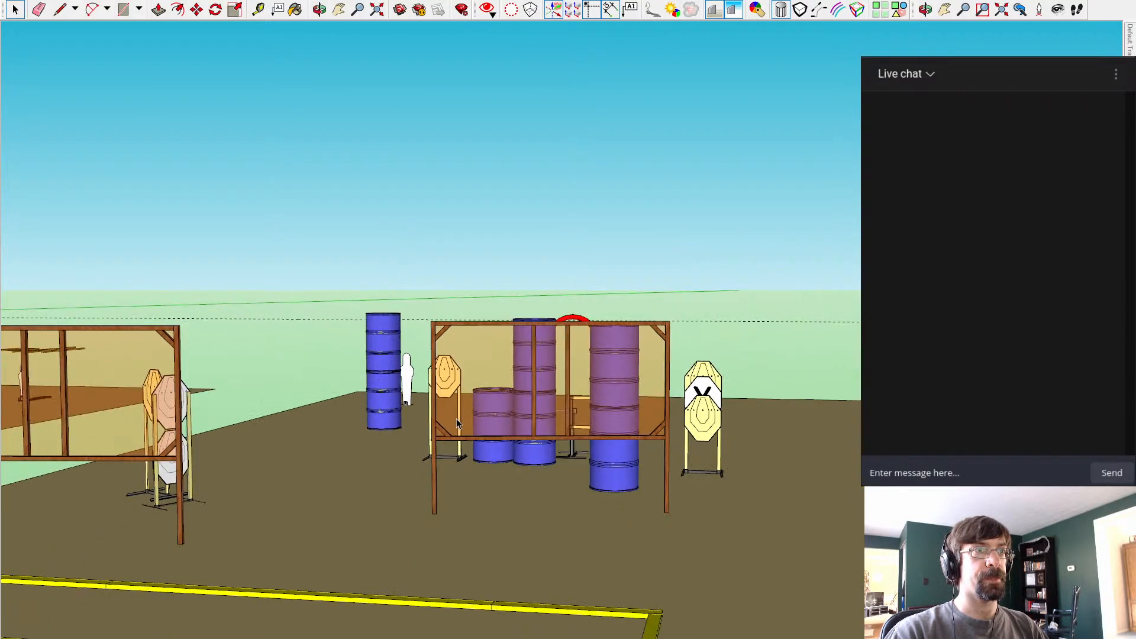
middle_drag(451, 255, 674, 477)
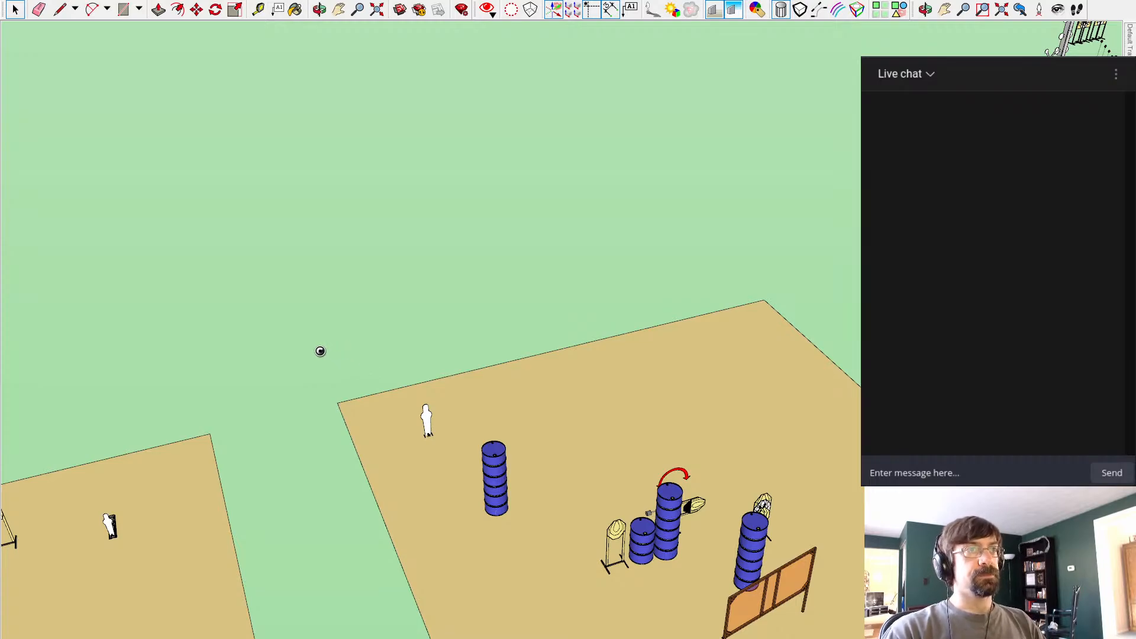
scroll(438, 444, down, 5)
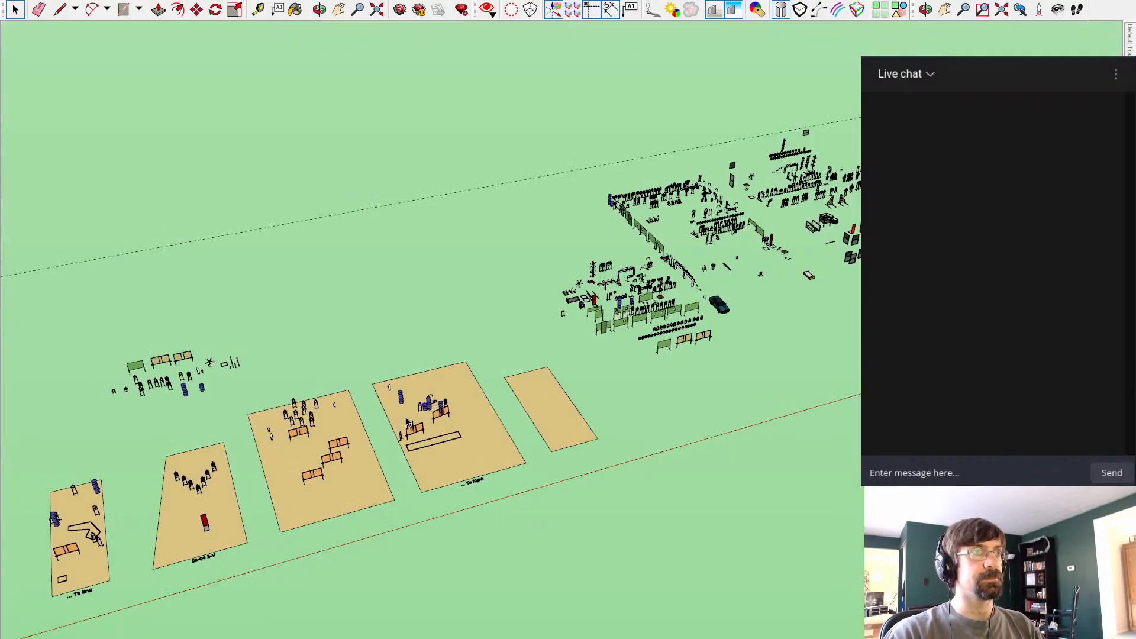
mouse_move(347, 333)
middle_down()
mouse_move(257, 310)
mouse_move(507, 319)
middle_up()
scroll(507, 320, up, 6)
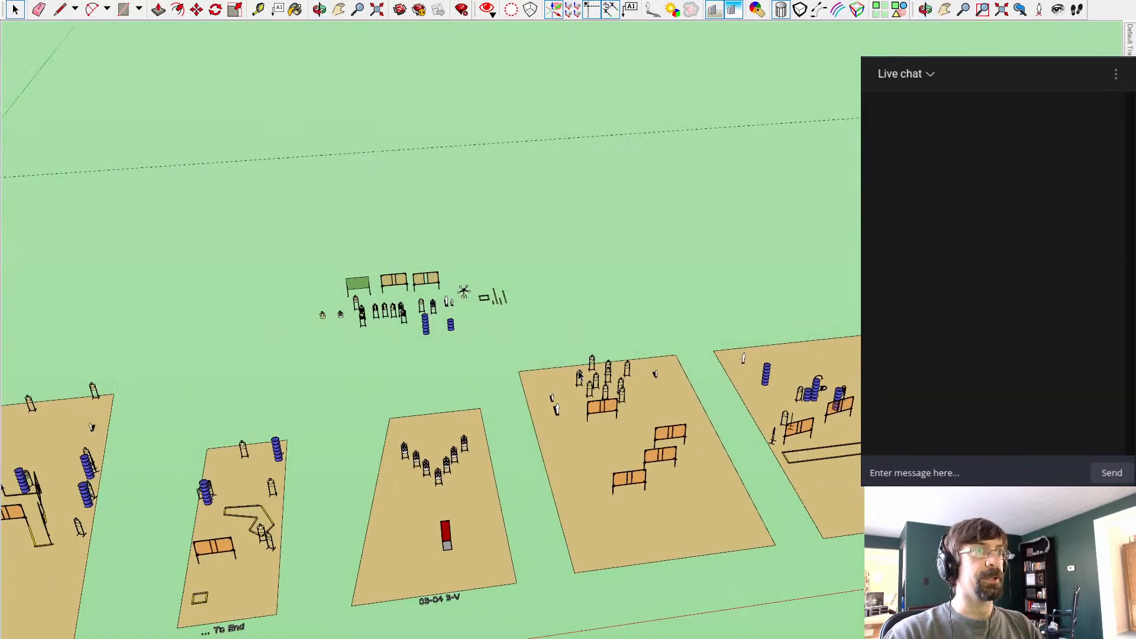
mouse_move(683, 379)
middle_down()
mouse_move(665, 394)
mouse_move(666, 467)
mouse_move(578, 379)
mouse_move(541, 356)
mouse_move(535, 369)
middle_up()
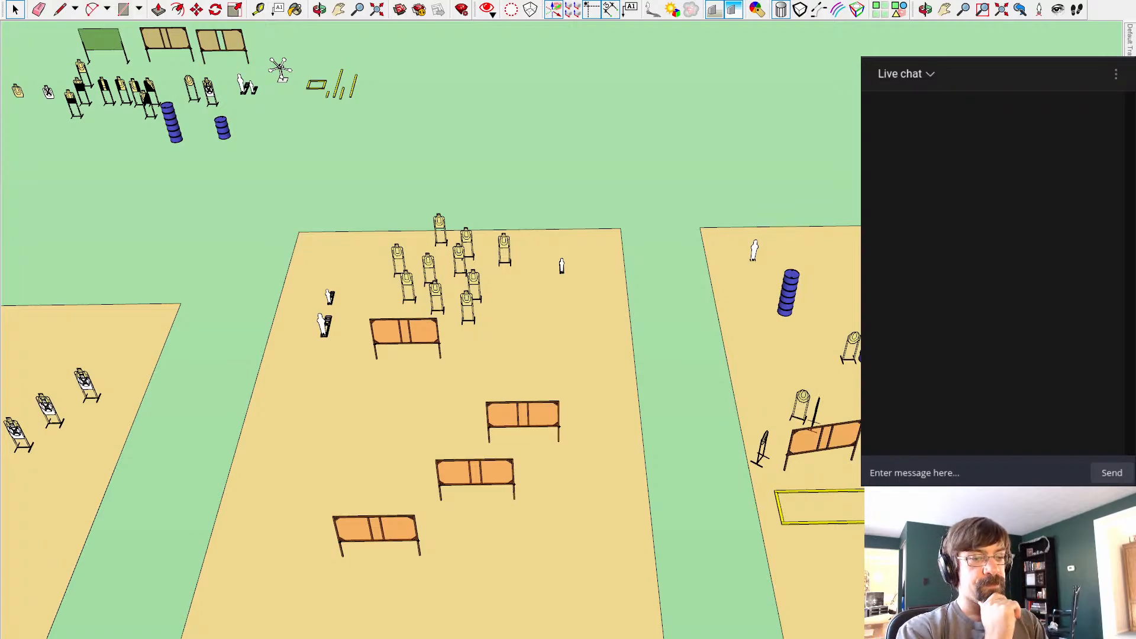
Step: Place further copies of the yellow boards in line on the grass strip between the "03-04 3-V" bay and the four-wall bay
scroll(617, 574, down, 5)
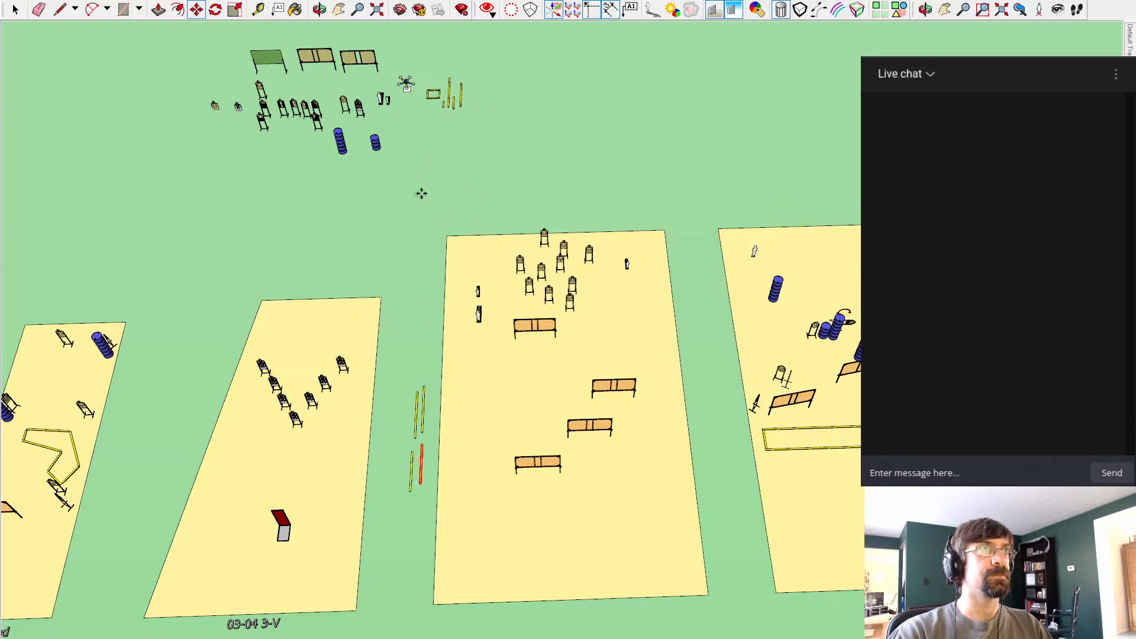
click(417, 542)
scroll(764, 504, up, 4)
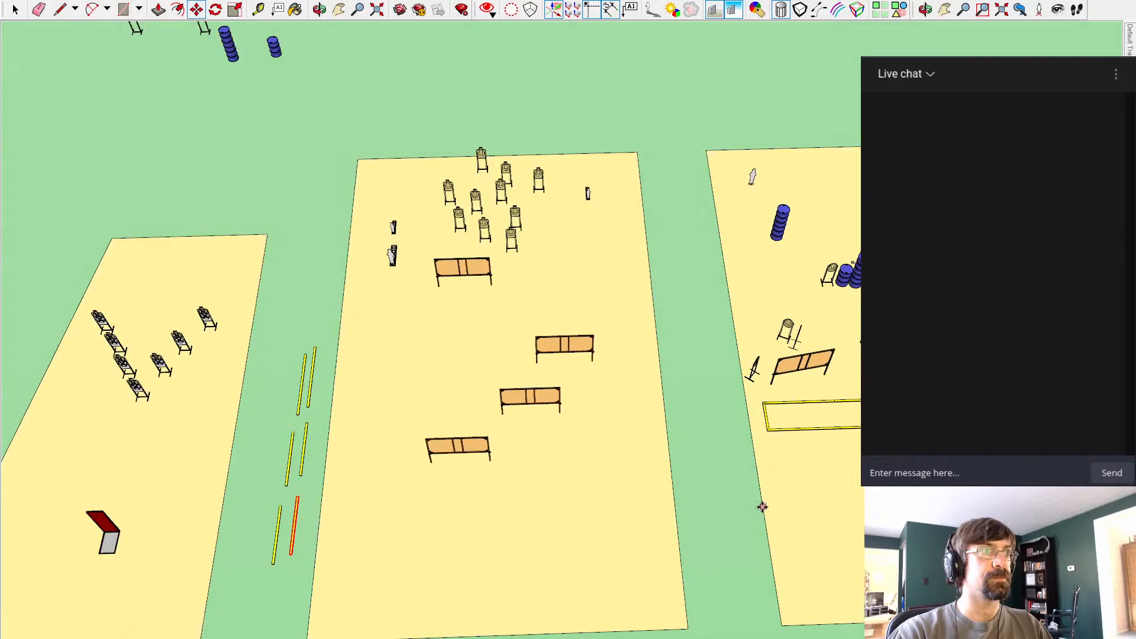
key(space)
click(708, 325)
Step: Examine the four-wall bay's walls, paper target cluster and poppers from several angles, alongside the neighbouring bays
shift+middle_drag(679, 326, 688, 254)
scroll(687, 255, down, 3)
shift+middle_drag(364, 149, 321, 166)
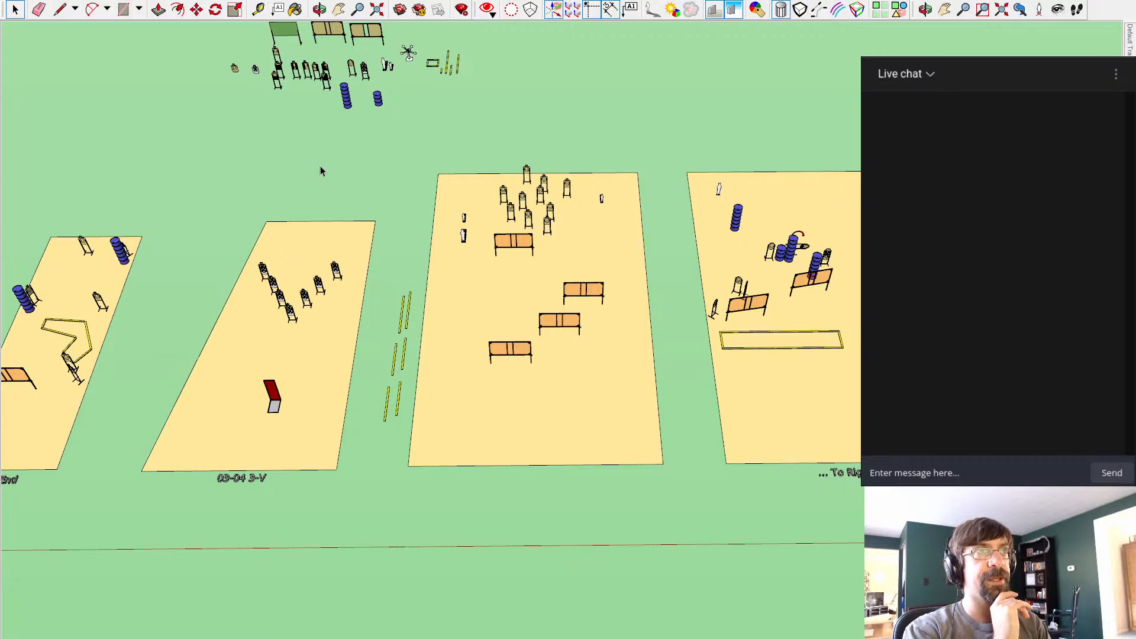
scroll(366, 246, up, 5)
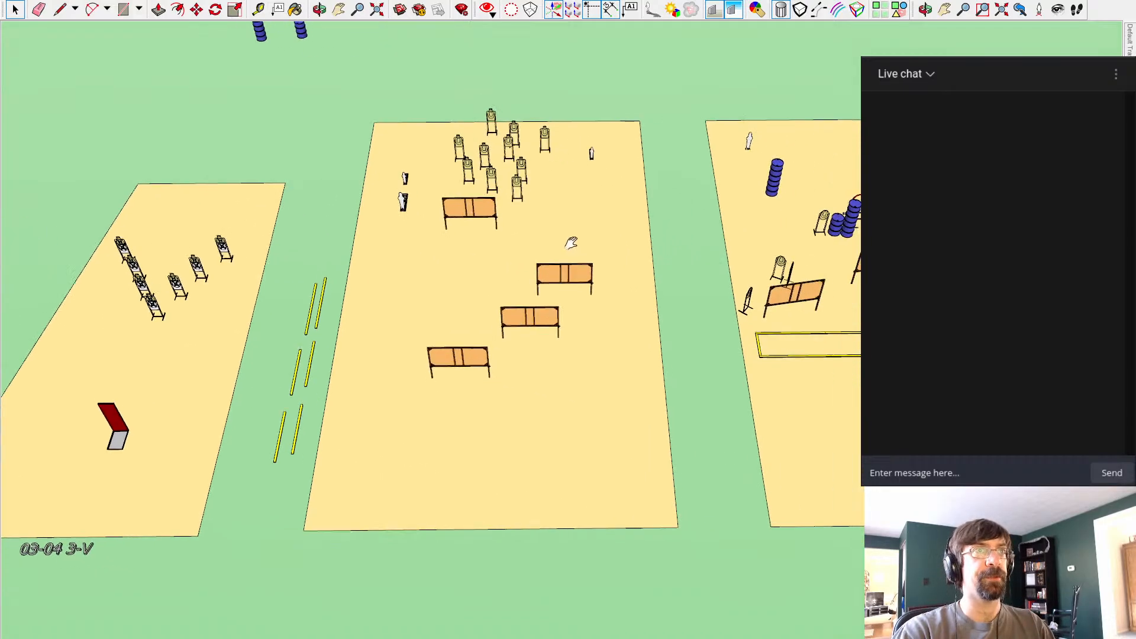
shift+middle_drag(396, 233, 431, 256)
scroll(478, 279, up, 4)
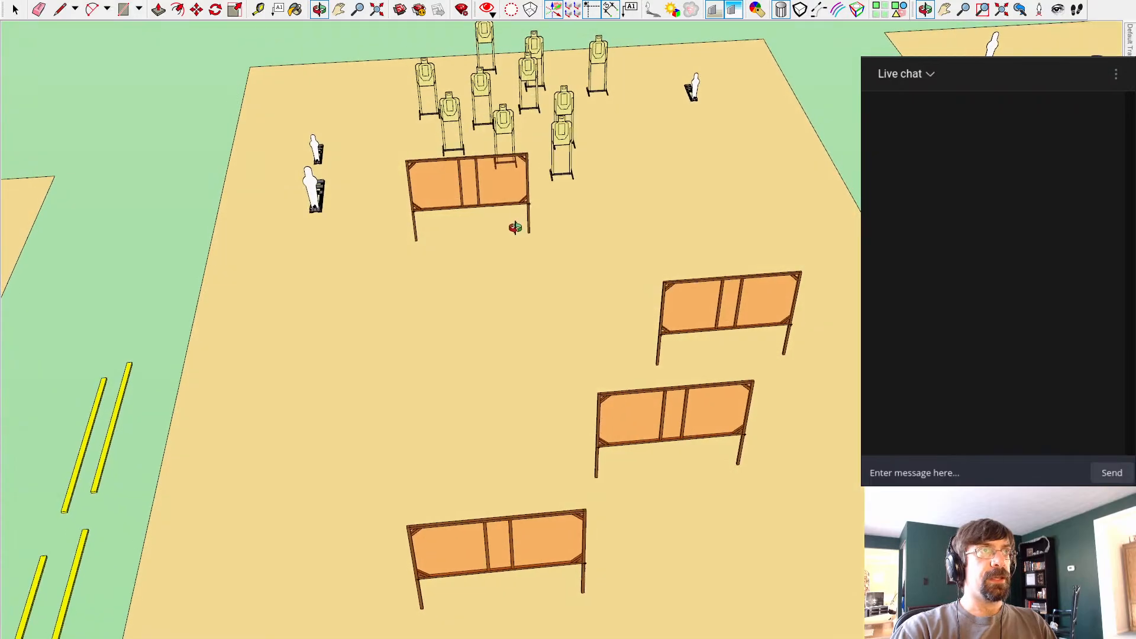
click(323, 159)
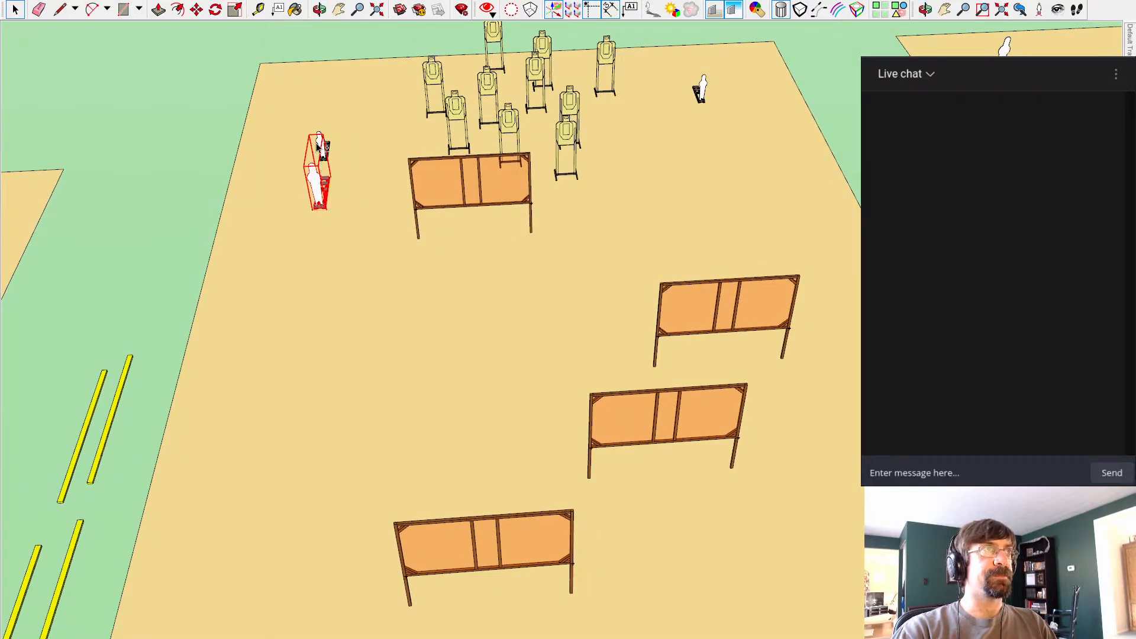
shift+click(317, 144)
scroll(738, 183, down, 2)
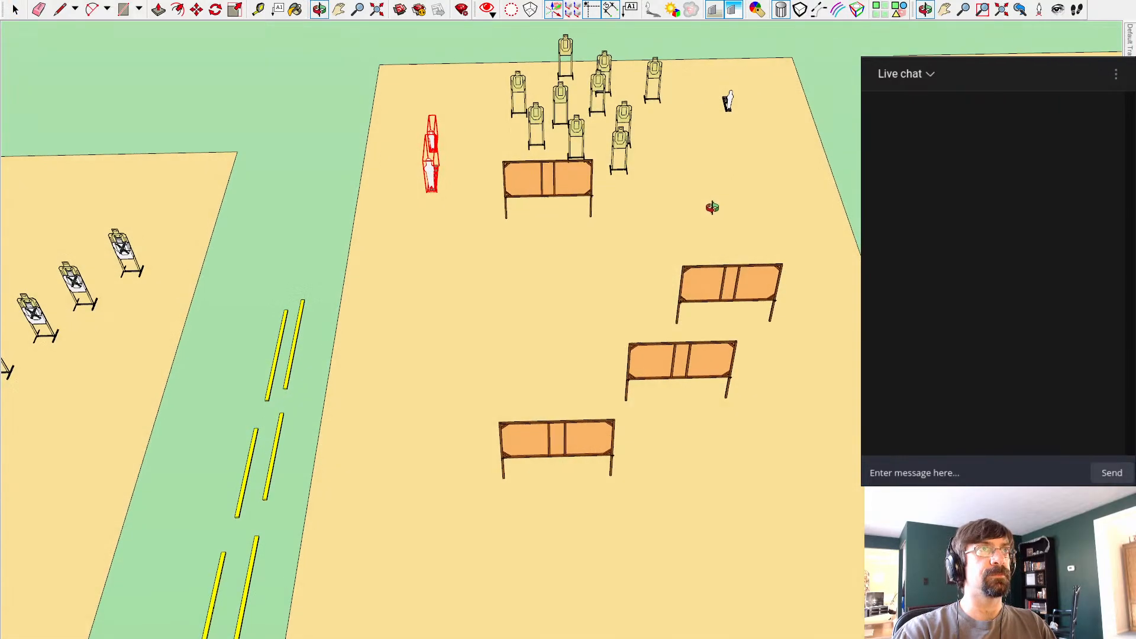
shift+middle_drag(675, 93, 581, 104)
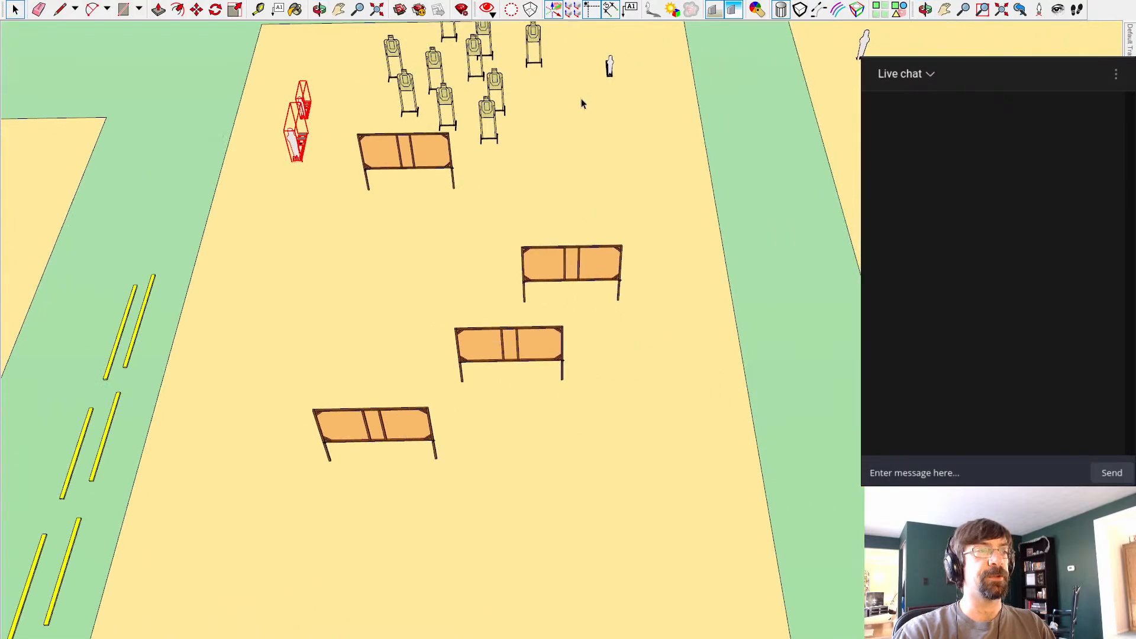
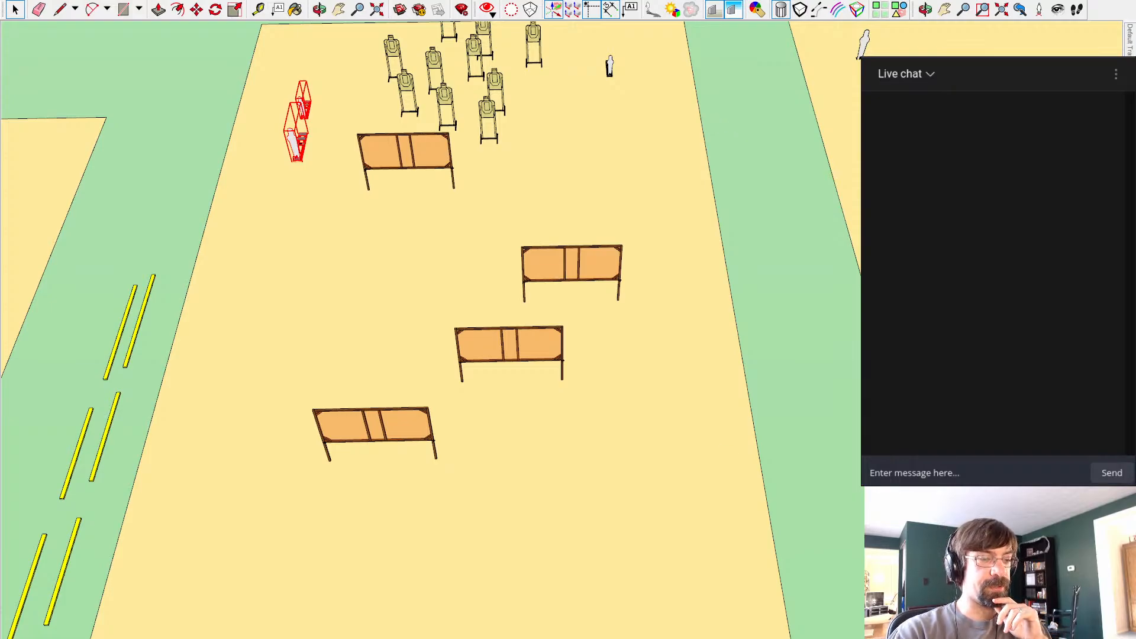
middle_drag(467, 143, 481, 257)
middle_drag(471, 307, 446, 298)
scroll(602, 409, down, 2)
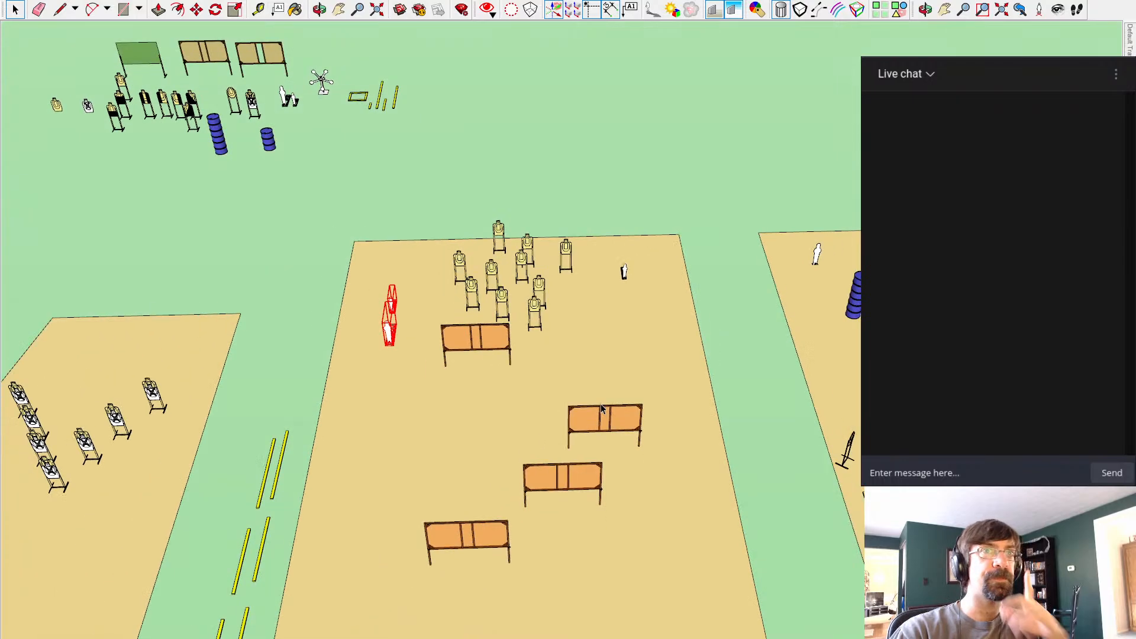
middle_drag(313, 309, 77, 189)
shift+drag(889, 203, 383, 268)
scroll(596, 314, up, 3)
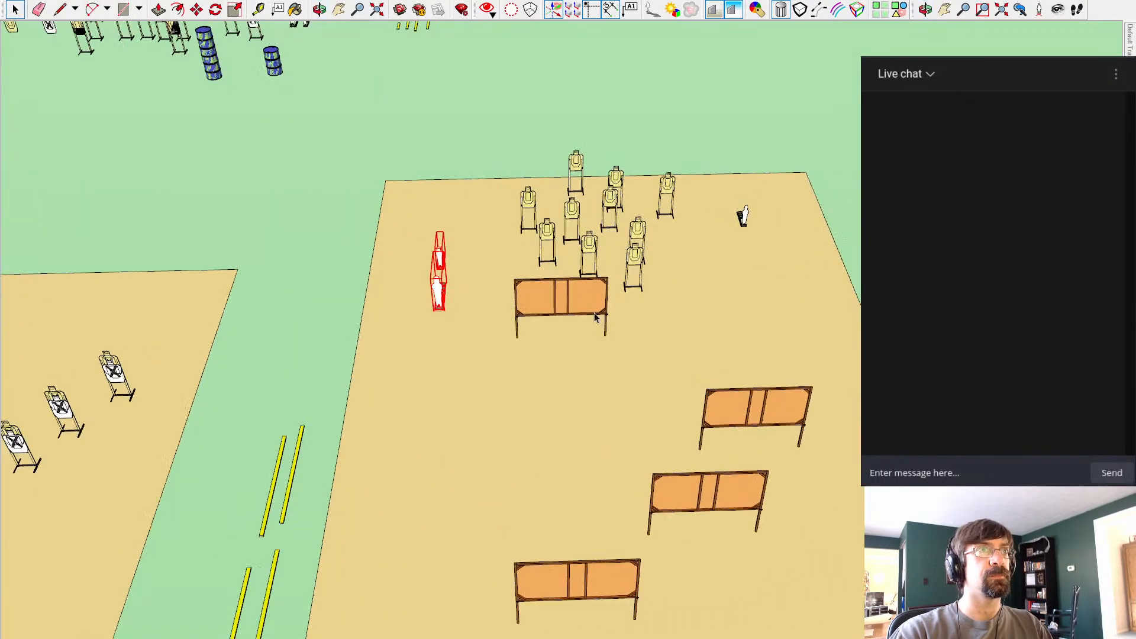
Step: Move the wall in front of the paper targets away from them, to just behind the nearest left-hand wall
click(646, 257)
mouse_move(577, 419)
middle_down()
mouse_move(586, 378)
mouse_move(587, 406)
middle_up()
click(561, 304)
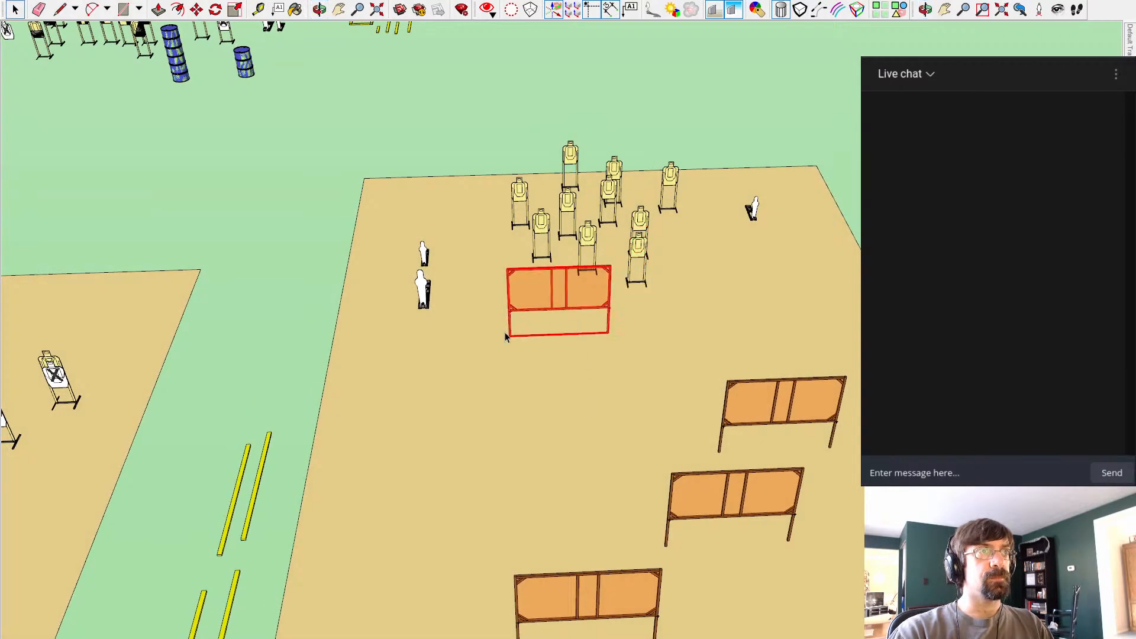
key(m)
drag(509, 335, 458, 408)
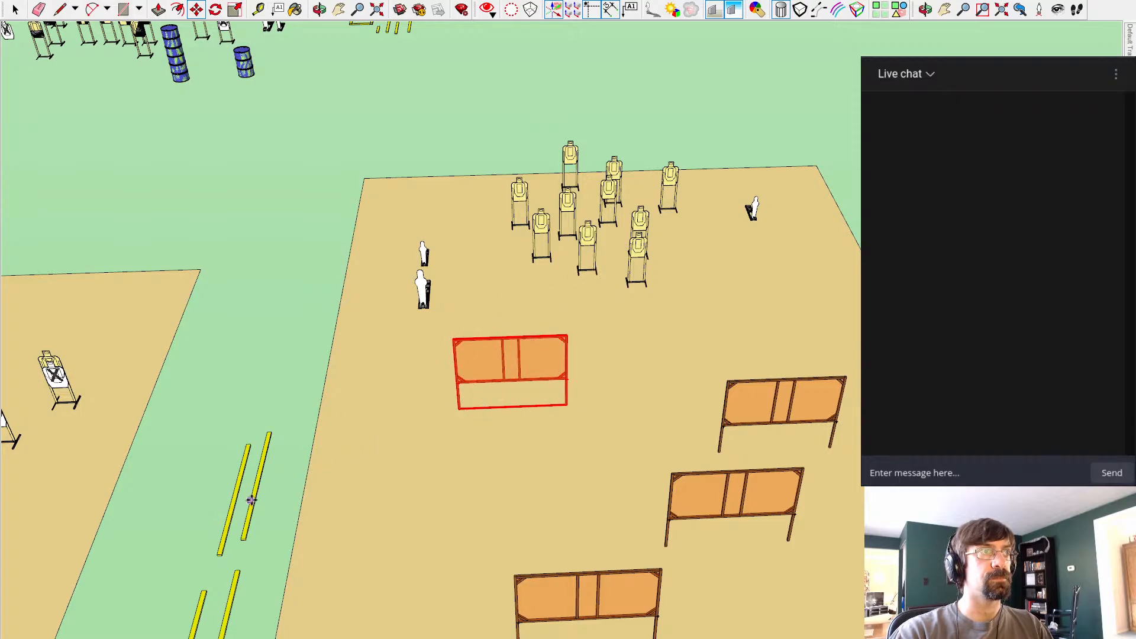
key(space)
click(613, 400)
middle_drag(613, 400, 567, 369)
scroll(562, 272, down, 2)
click(513, 326)
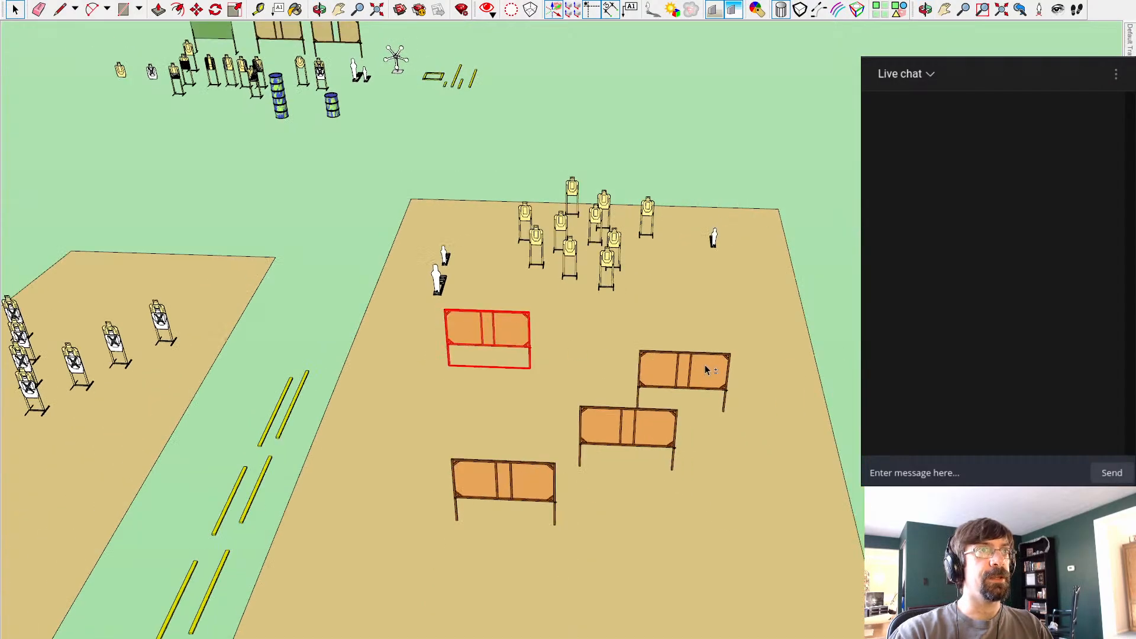
key(m)
drag(445, 368, 456, 421)
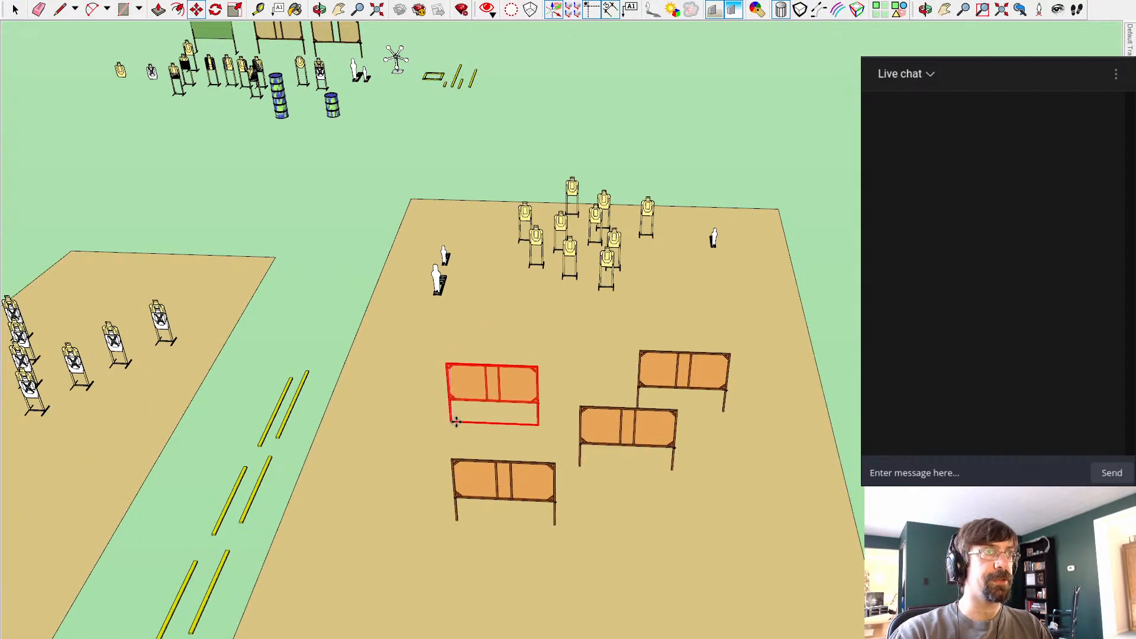
Step: Rotate the nearest left-hand wall on the ground about its left foot so it runs roughly lengthwise along the bay
key(space)
click(498, 502)
key(q)
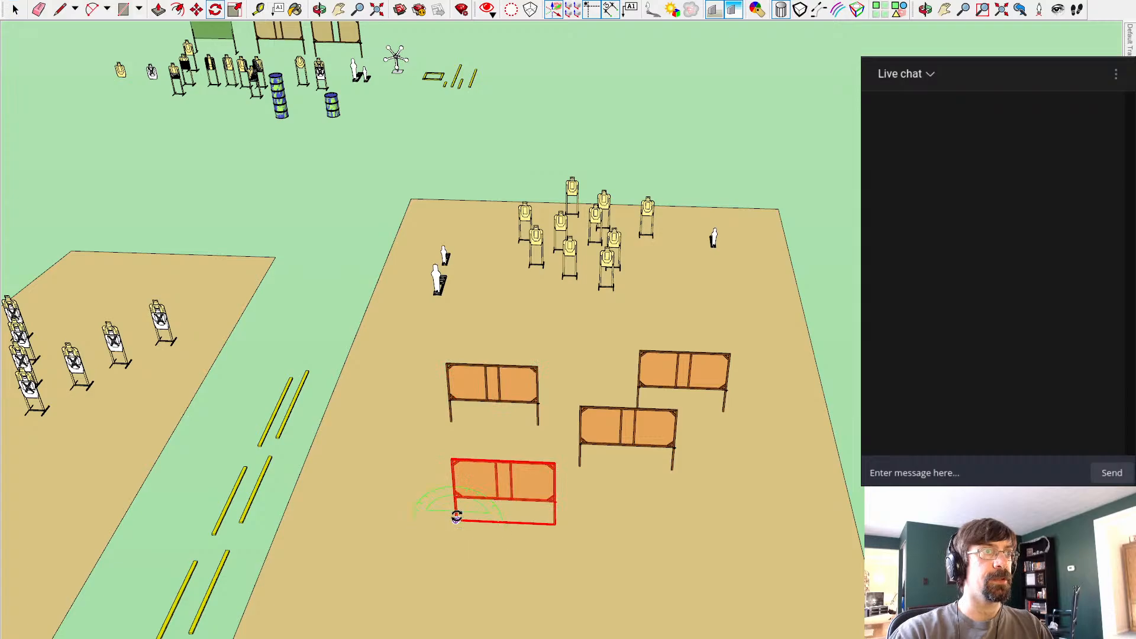
click(678, 515)
key(Escape)
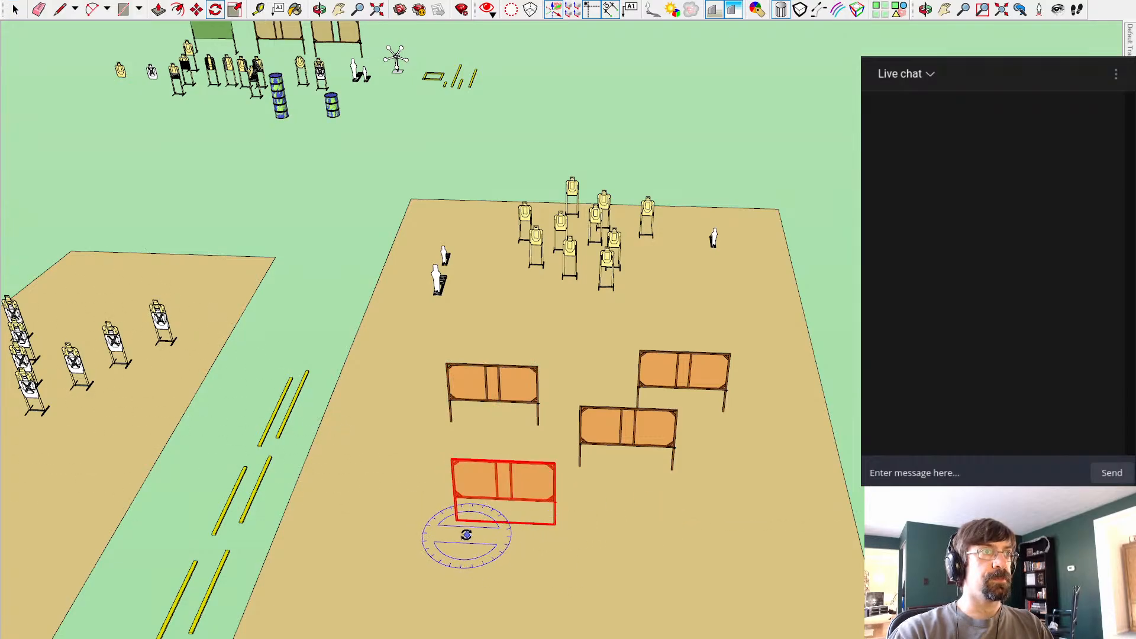
click(455, 520)
click(696, 521)
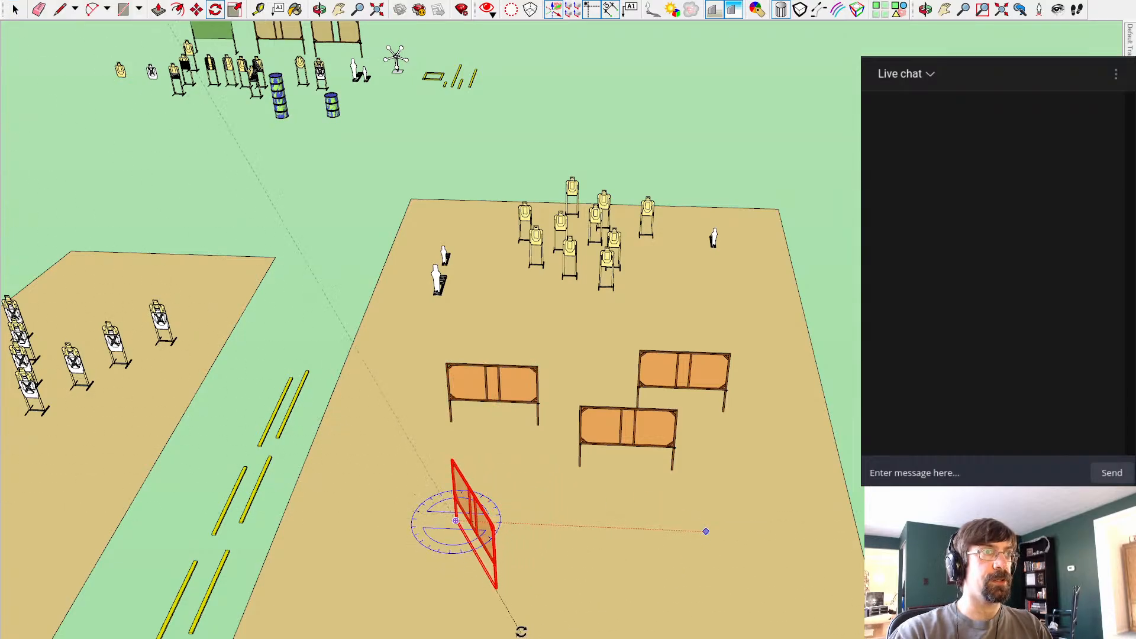
click(516, 621)
Step: Move the rotated wall to the outer end of the left straight wall, angled towards the poppers
key(m)
click(494, 590)
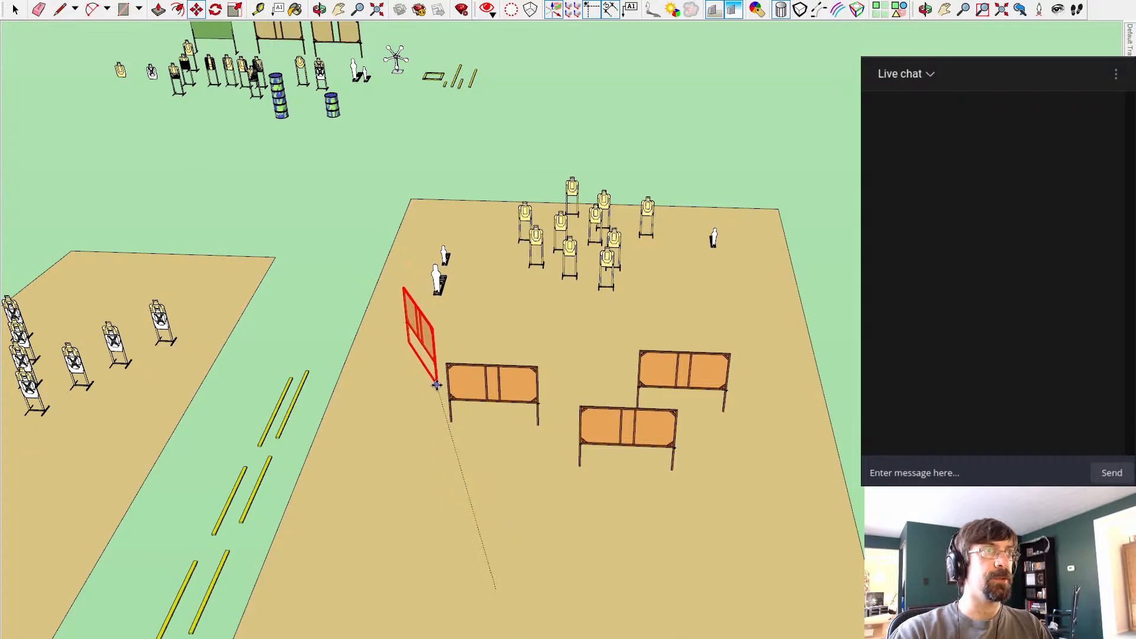
click(436, 386)
middle_drag(436, 386, 635, 326)
click(600, 330)
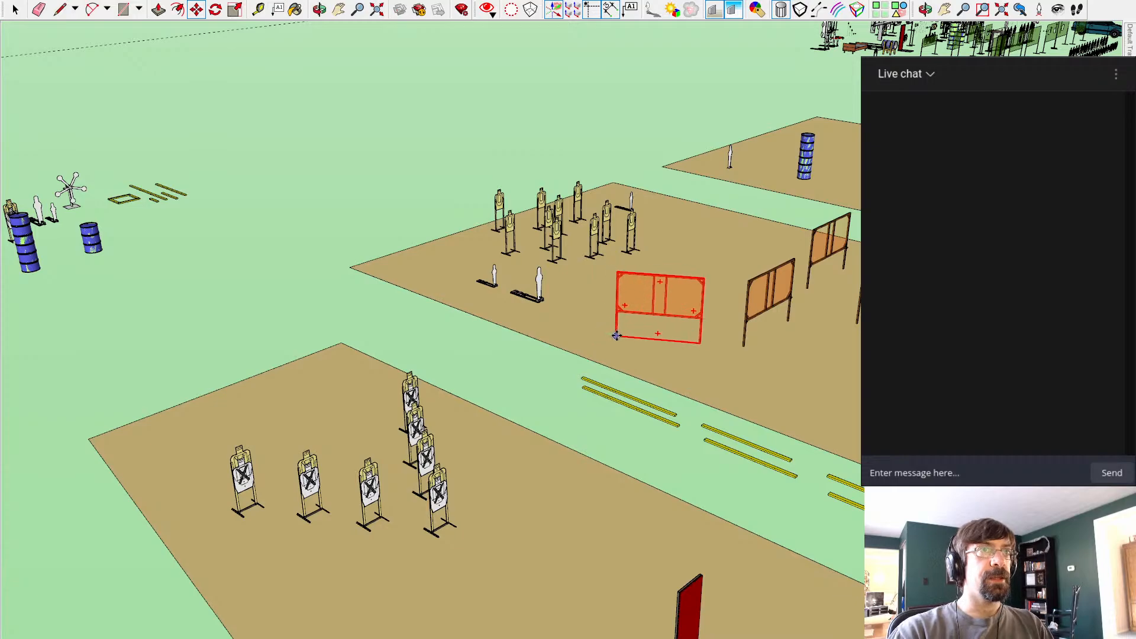
click(630, 340)
Step: Move the farther right-hand wall roughly into line with the left straight wall, leaving a gap between the two
middle_drag(817, 373, 669, 456)
key(space)
click(715, 409)
key(m)
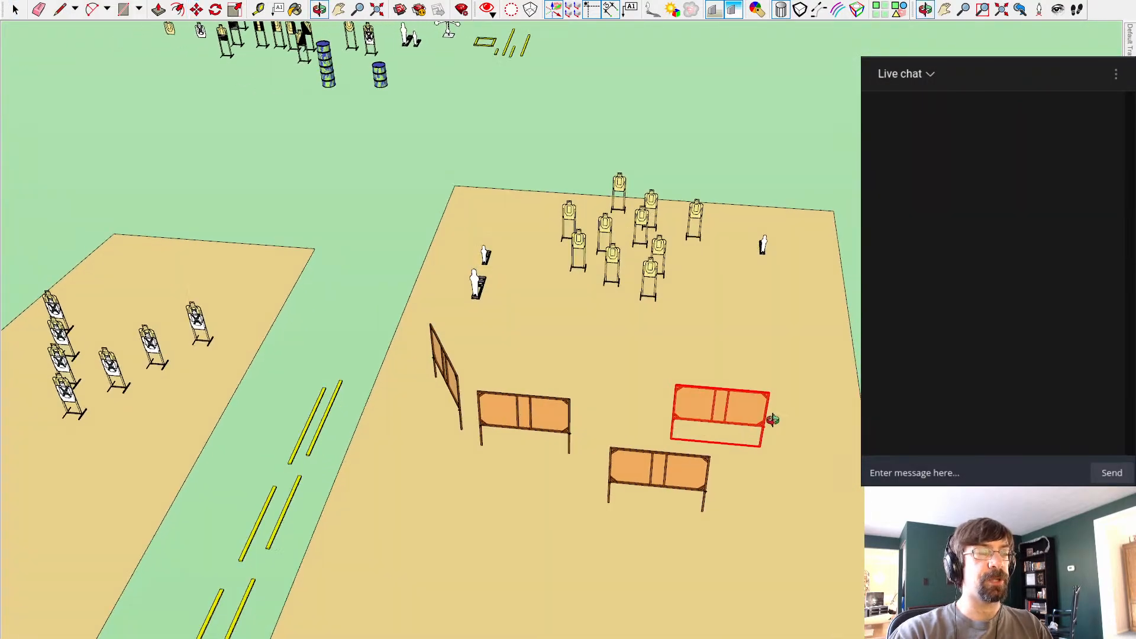
middle_drag(774, 418, 599, 509)
click(599, 474)
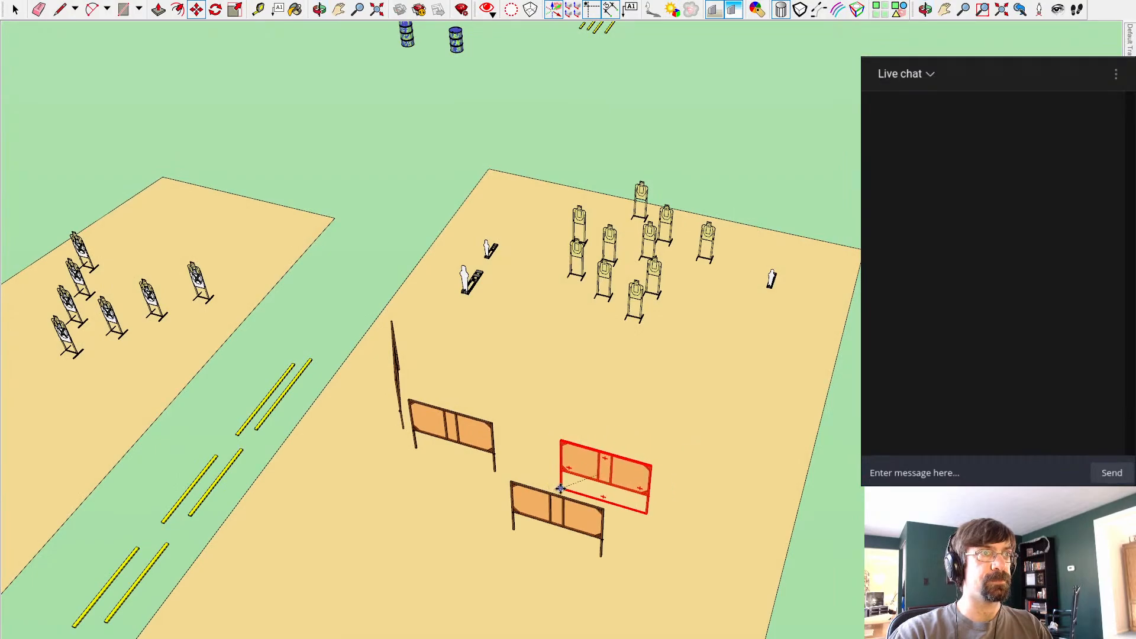
click(559, 491)
middle_drag(483, 492, 597, 472)
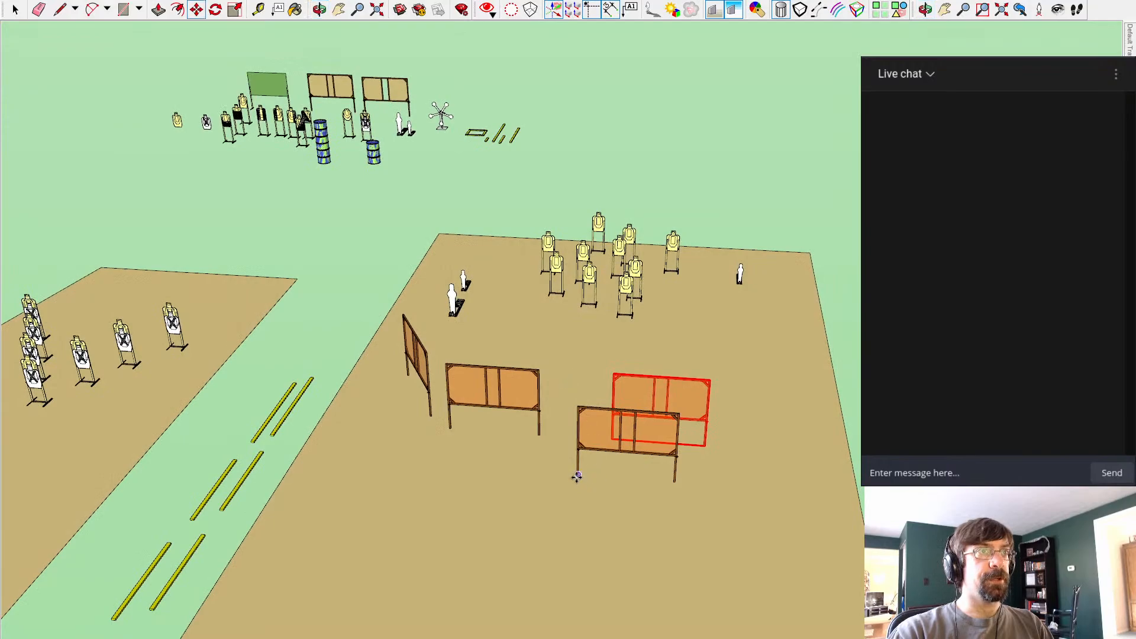
Step: Shift the nearer right-hand wall sideways and rotate it about its left foot so its far end angles towards the targets
key(q)
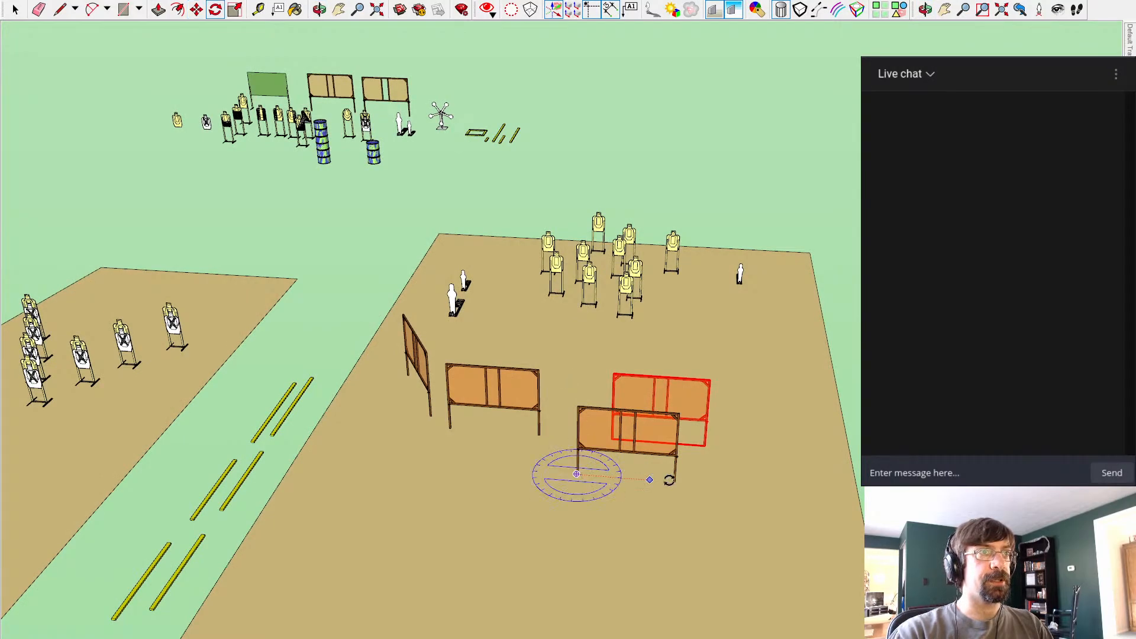
key(Escape)
key(space)
click(589, 454)
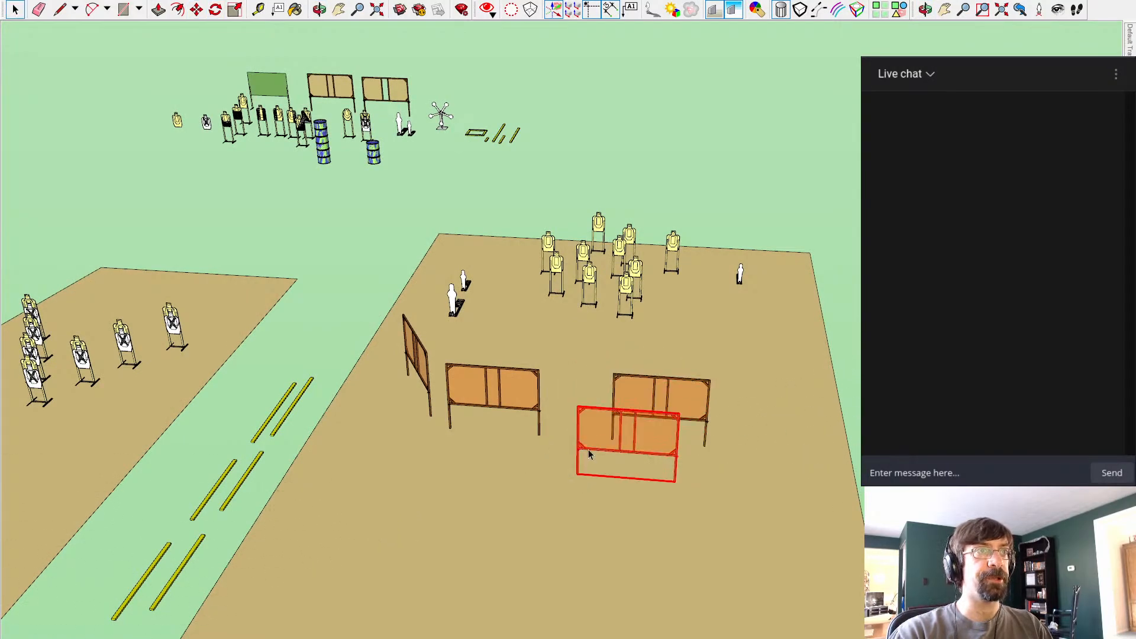
key(m)
click(578, 474)
click(629, 478)
key(q)
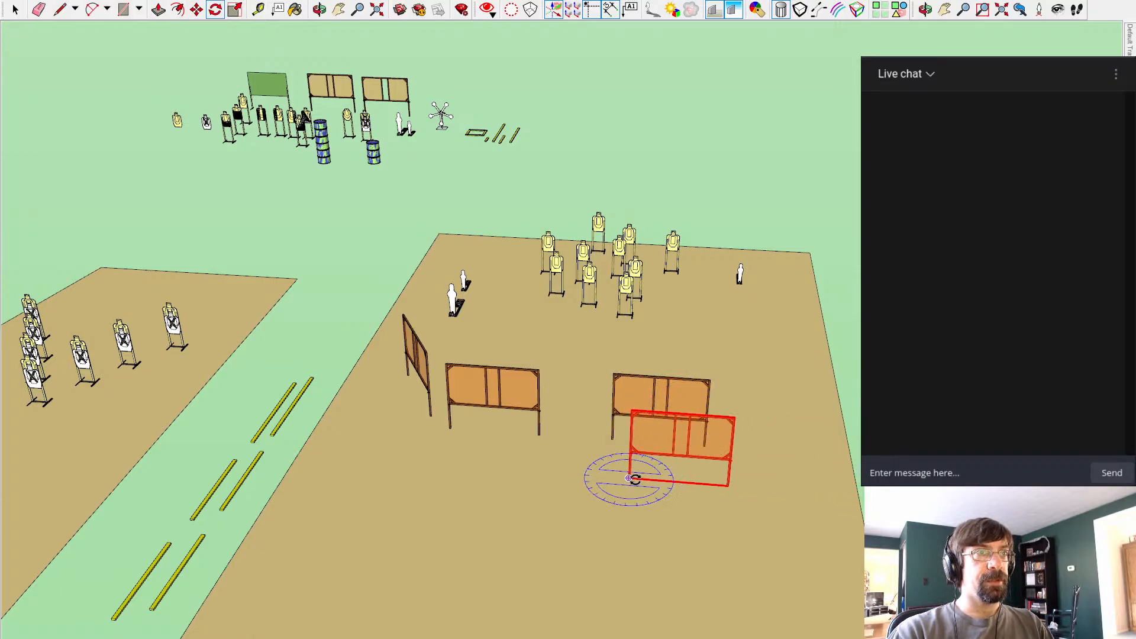
click(629, 478)
click(806, 491)
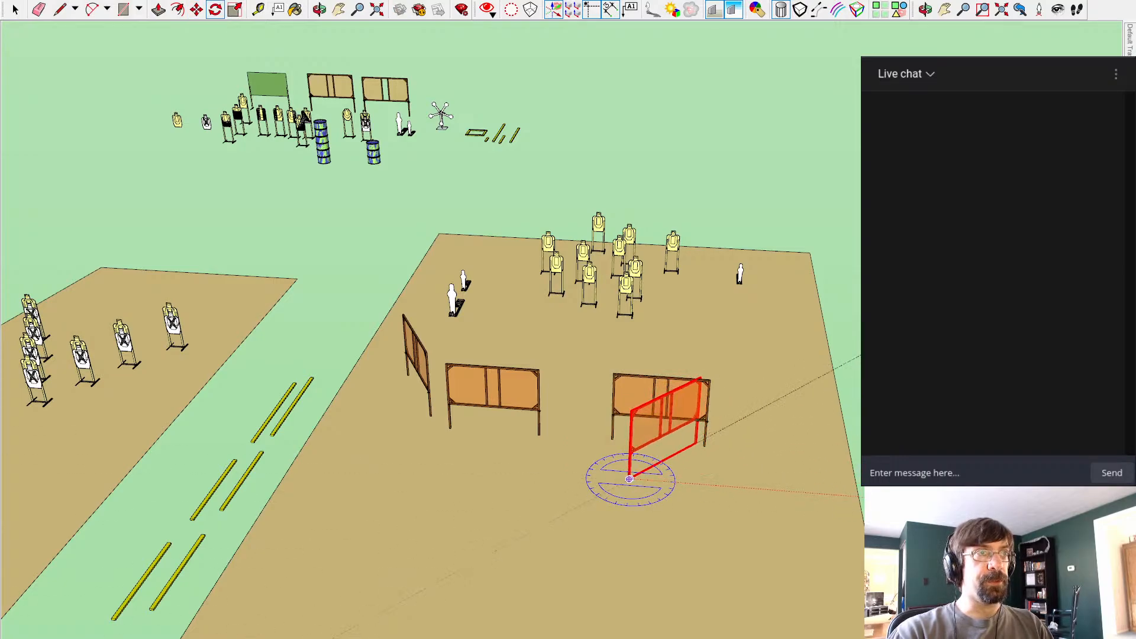
click(869, 351)
Step: Move the angled wall to the outer end of the right straight wall, mirroring the left side
key(m)
click(628, 479)
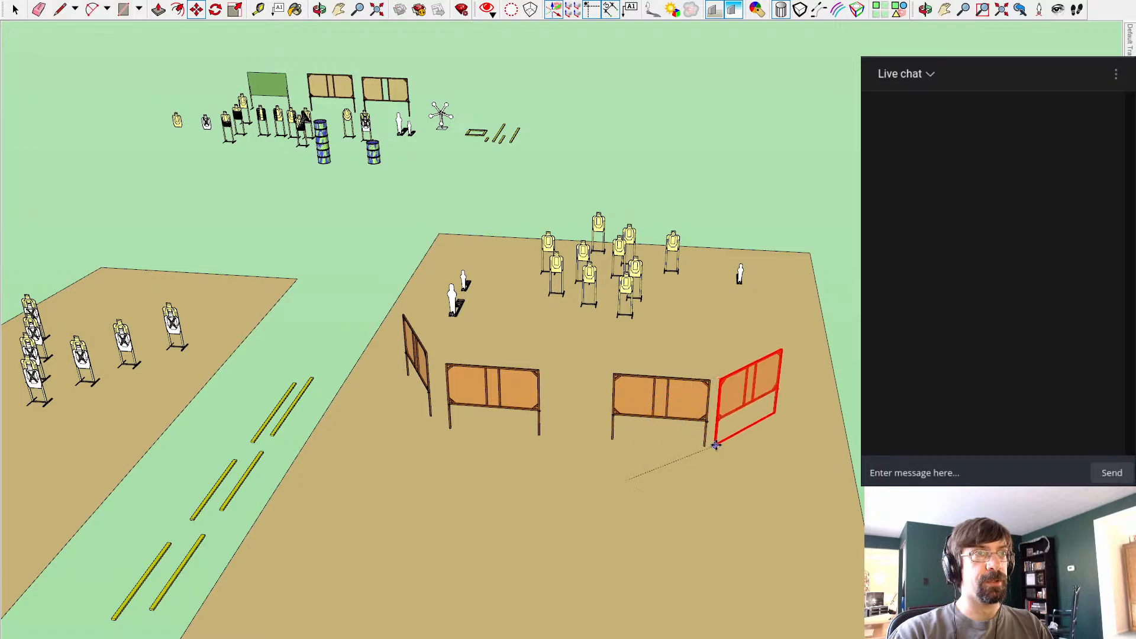
key(space)
click(416, 356)
shift+click(529, 389)
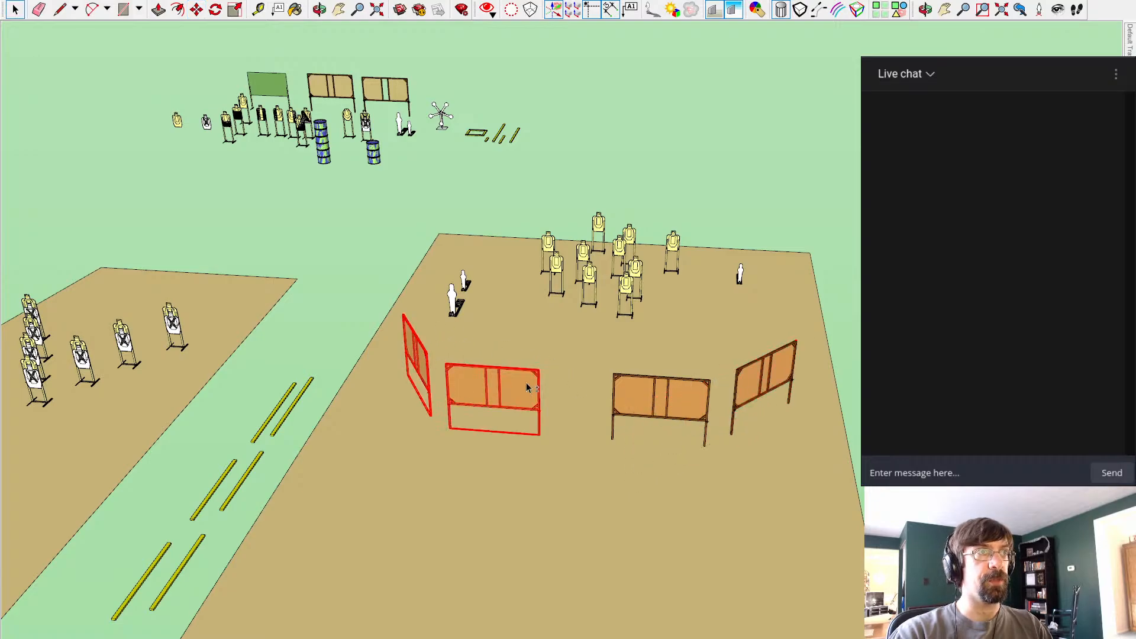
shift+click(703, 391)
shift+click(779, 379)
shift+click(779, 379)
key(ctrl+t)
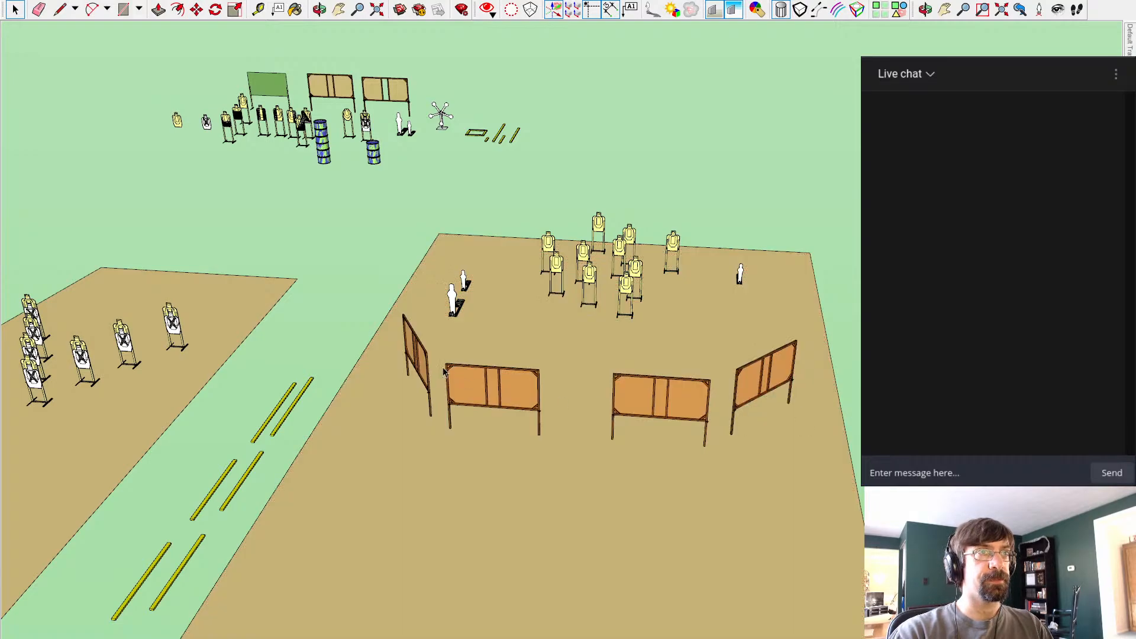
Step: Move all four walls together slightly farther from the paper targets and to the right
click(420, 356)
shift+click(453, 373)
shift+click(685, 386)
shift+click(762, 378)
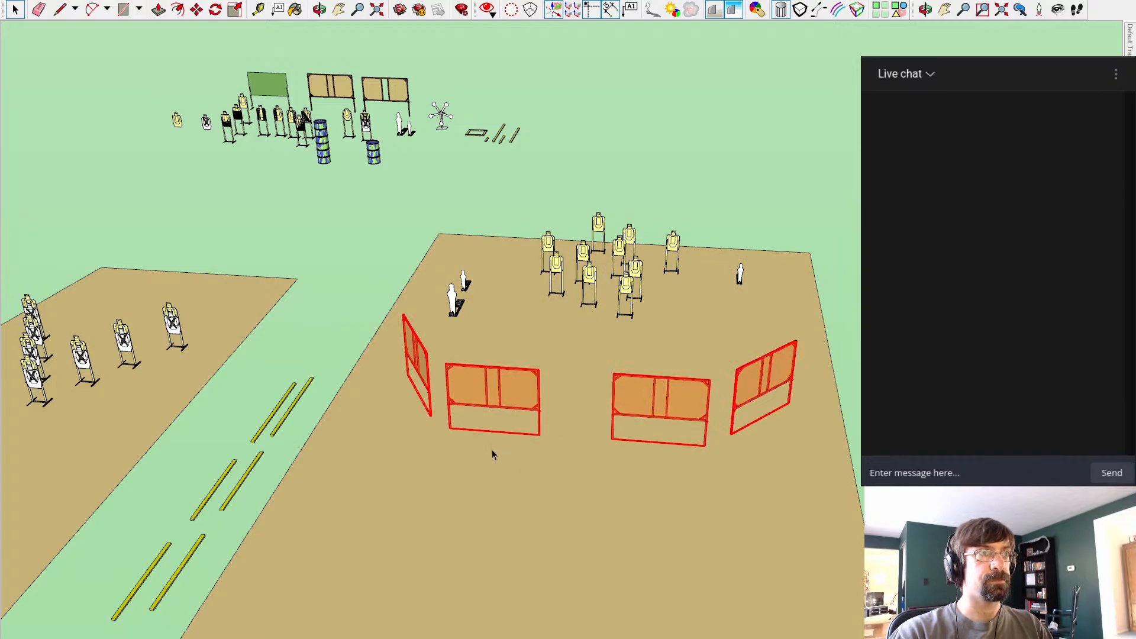
key(m)
click(449, 427)
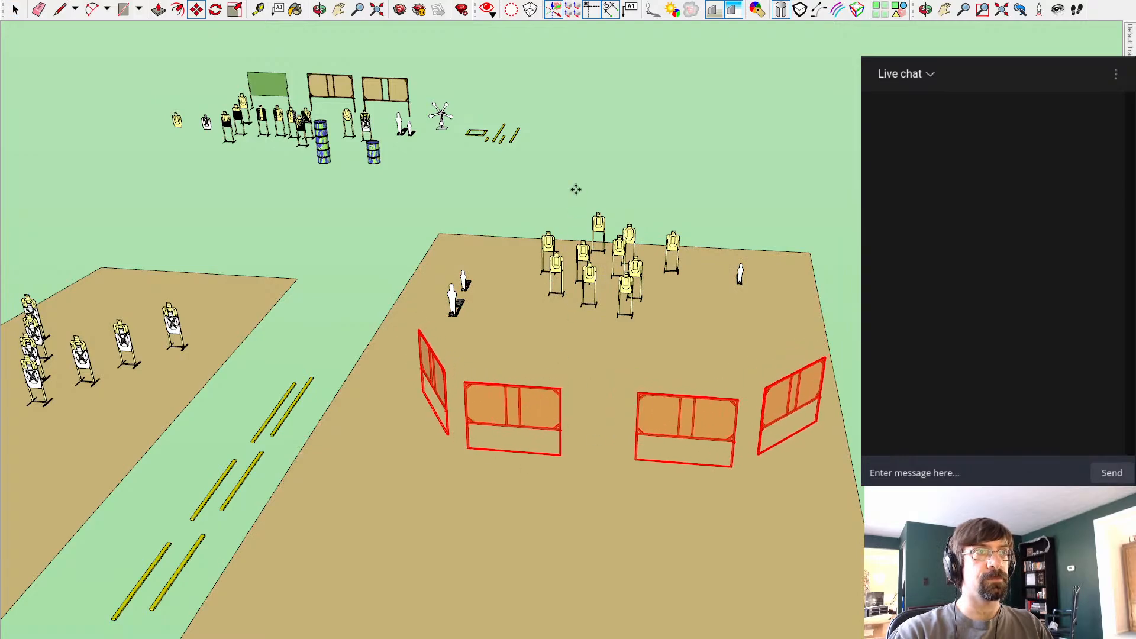
key(space)
key(ctrl+t)
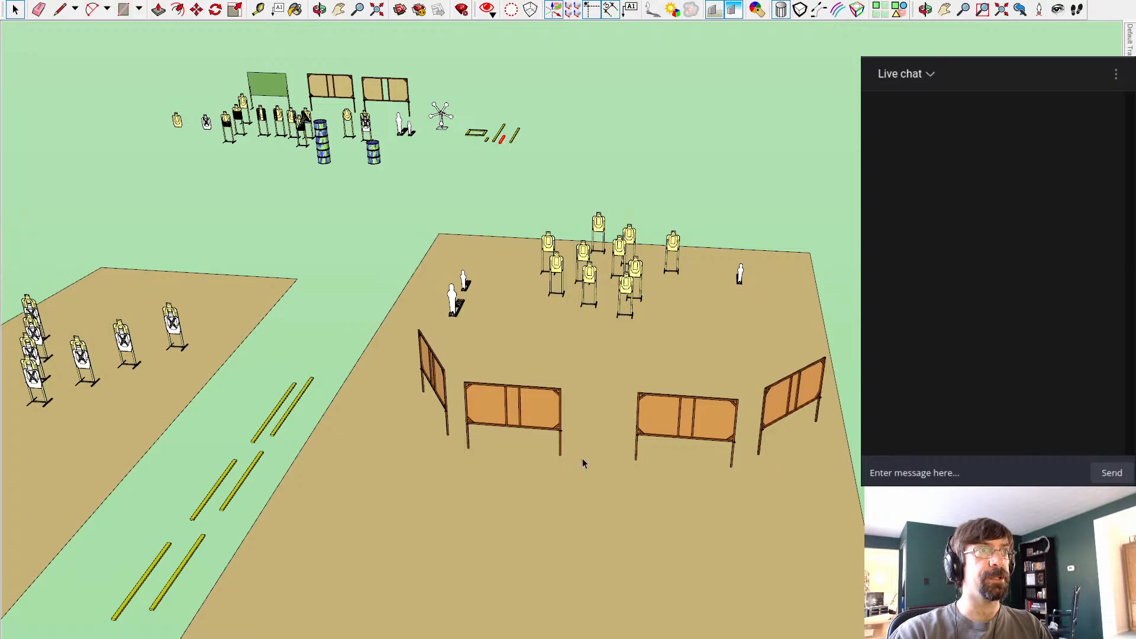
Step: Copy a yellow board to the gap between the two straight walls, rotating it parallel to them and centring it across the opening
scroll(578, 420, down, 1)
click(260, 500)
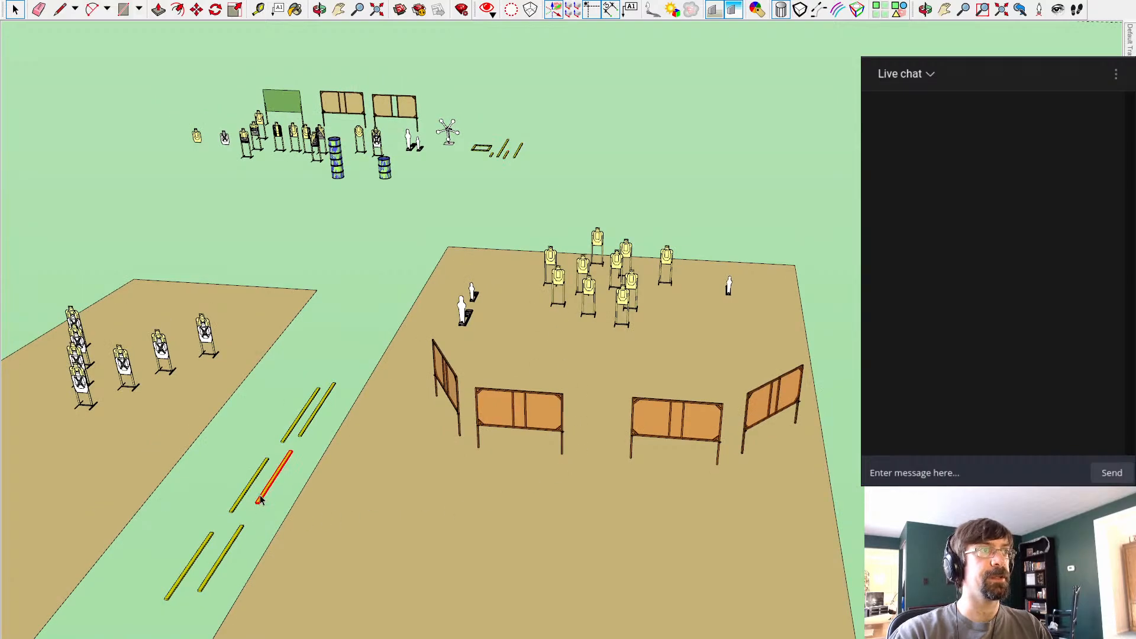
key(ctrl+v)
click(563, 454)
key(q)
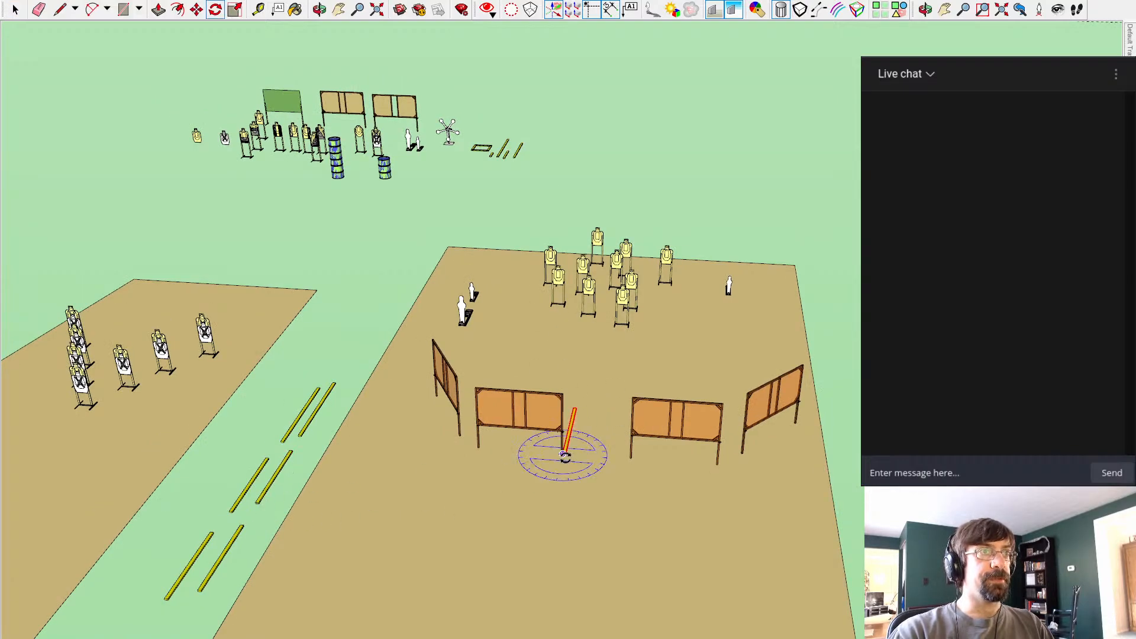
click(563, 454)
click(792, 462)
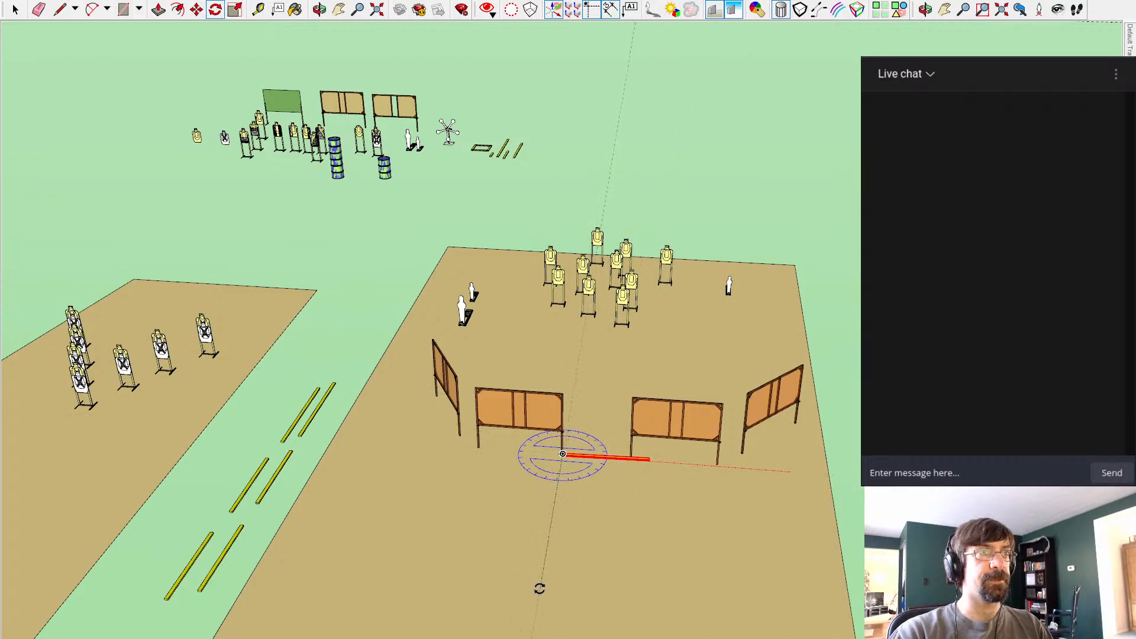
click(533, 583)
key(m)
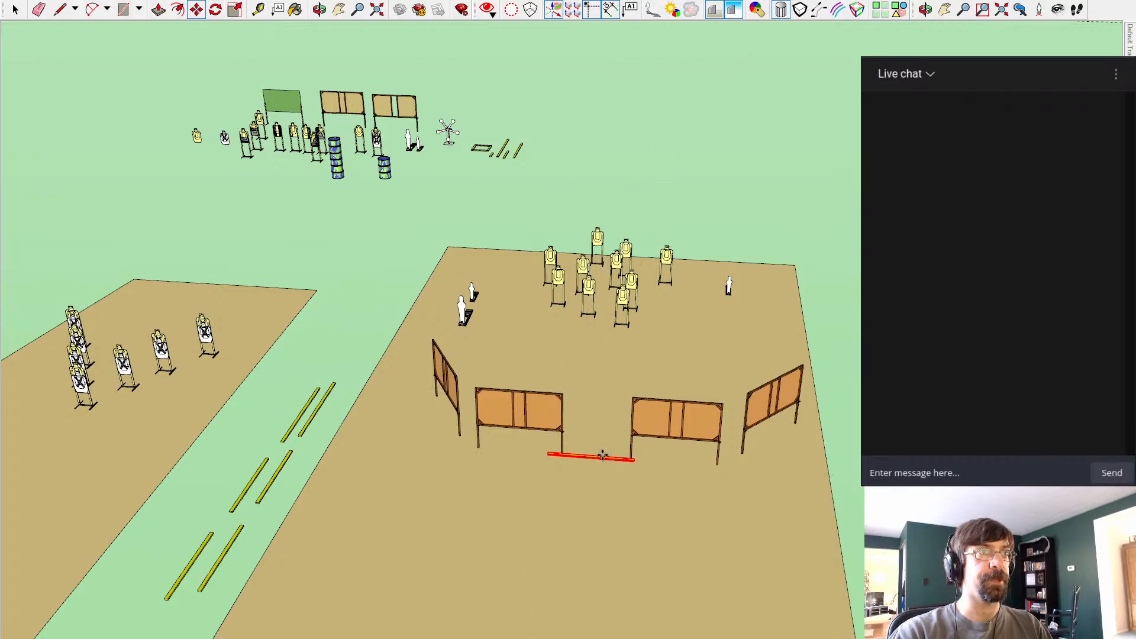
Step: Move the right straight wall so its inner foot meets the end of the yellow board
key(space)
click(661, 437)
key(m)
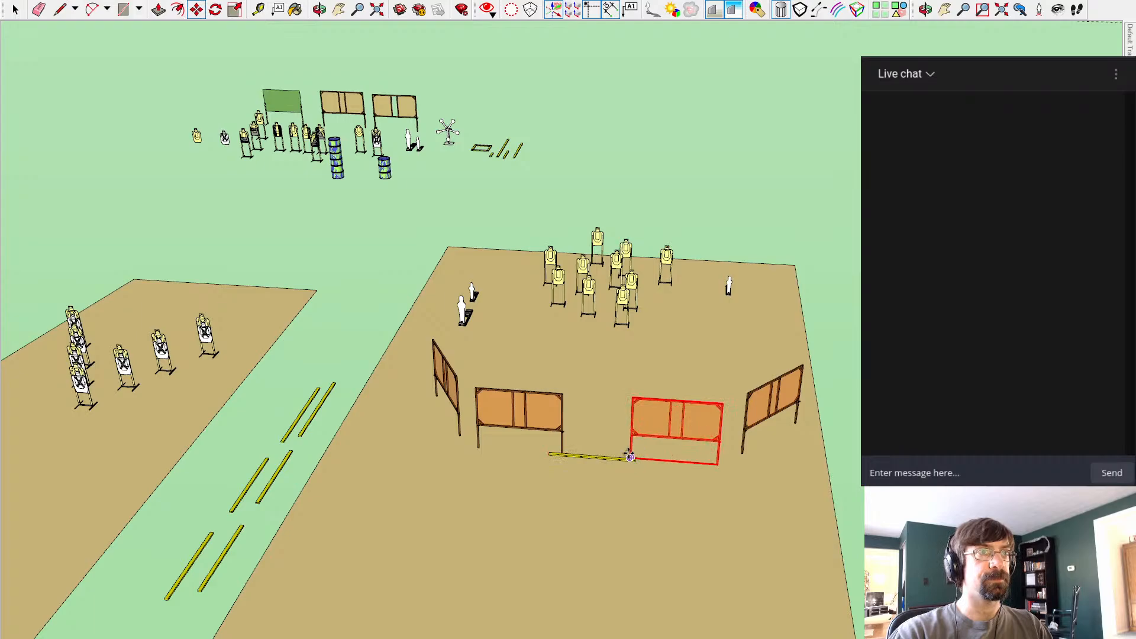
scroll(630, 457, up, 3)
click(585, 451)
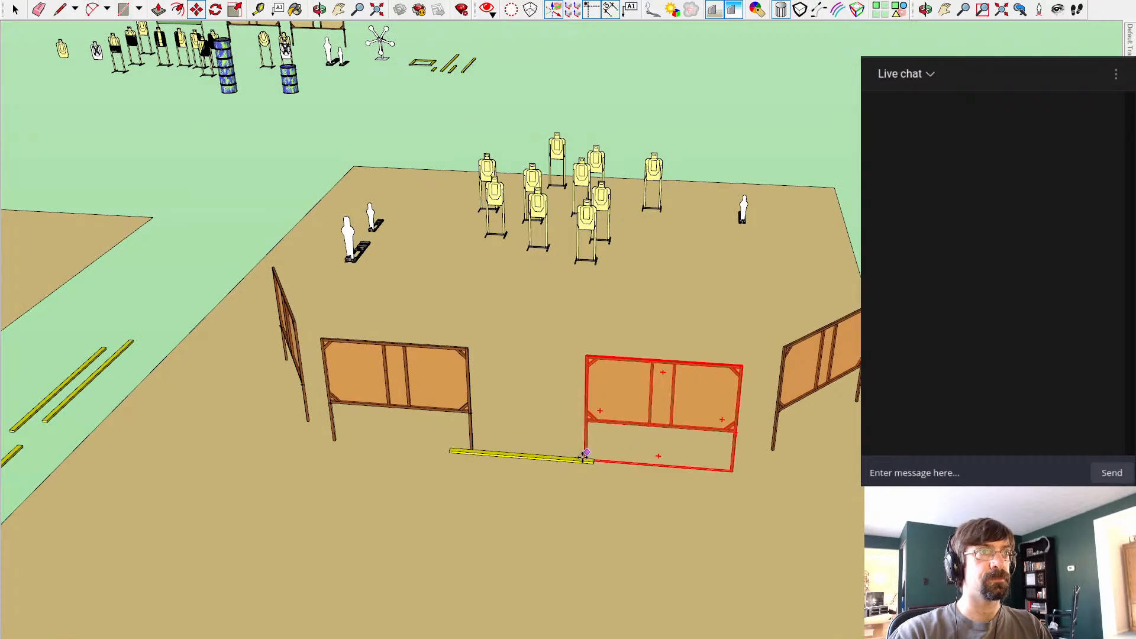
click(584, 457)
key(space)
click(828, 503)
Step: Shift the right-hand angled wall slightly closer to the outer end of the right straight wall
middle_drag(840, 503, 681, 384)
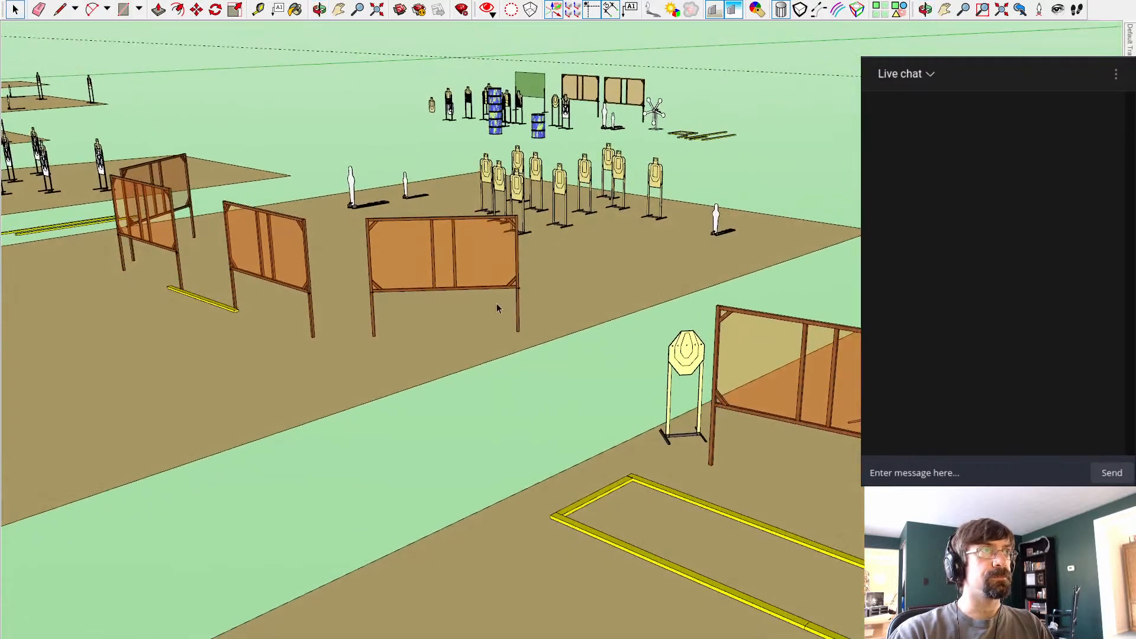
scroll(451, 287, up, 3)
shift+middle_drag(450, 286, 542, 414)
scroll(542, 414, up, 2)
click(468, 362)
key(m)
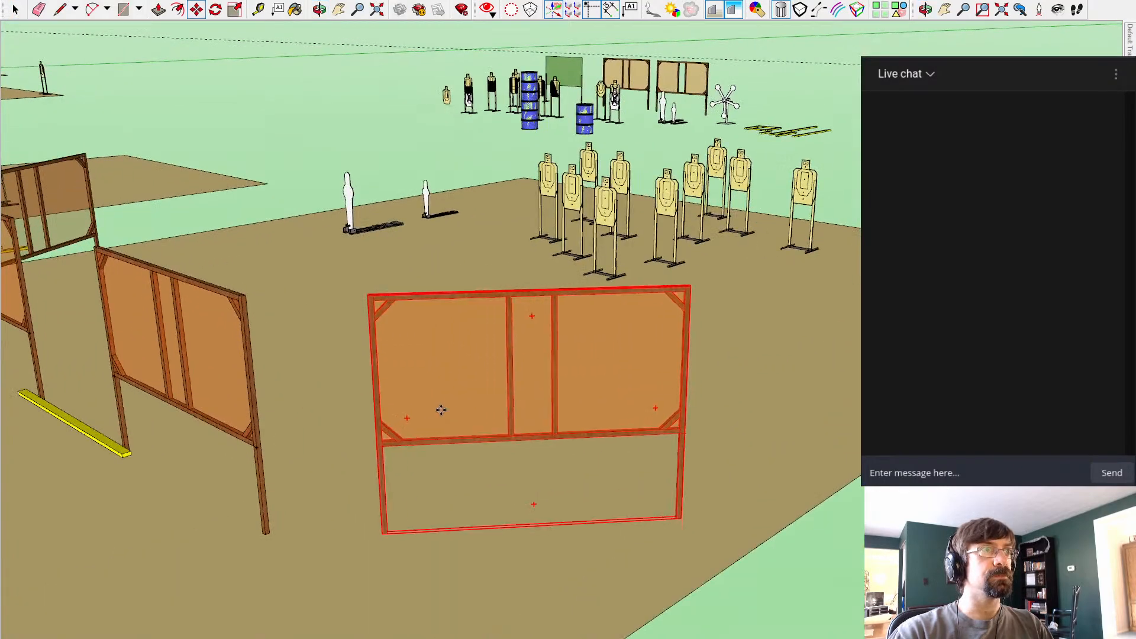
click(441, 410)
middle_drag(387, 430, 1115, 334)
middle_drag(746, 391, 409, 521)
Step: Move three paper targets from the central cluster to the back left of the bay, spacing them apart behind the poppers
key(m)
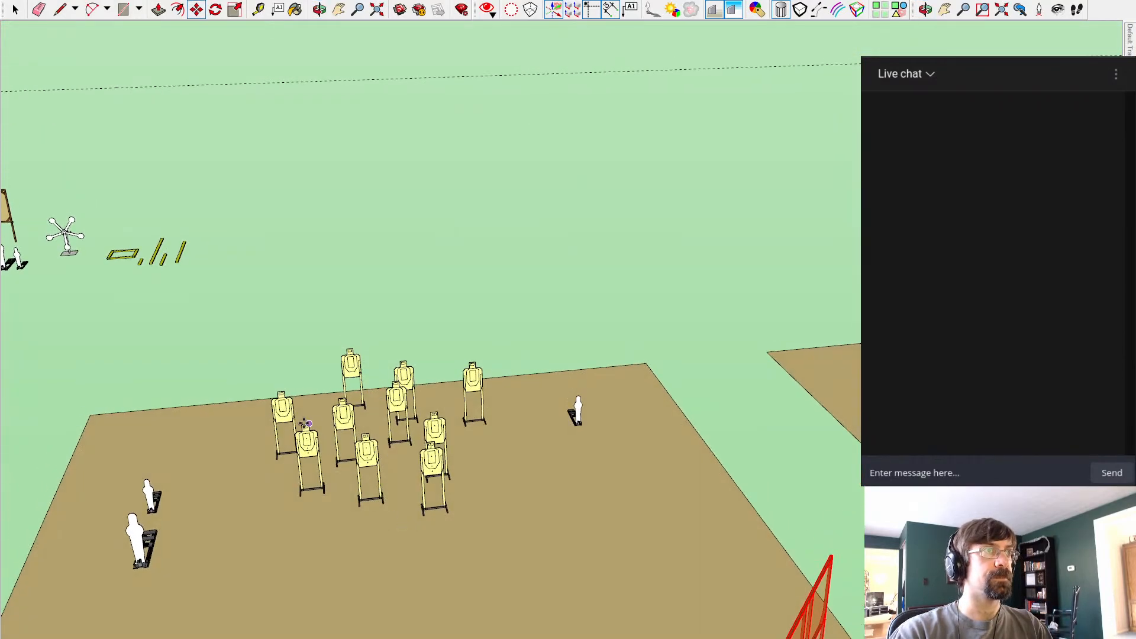
click(307, 440)
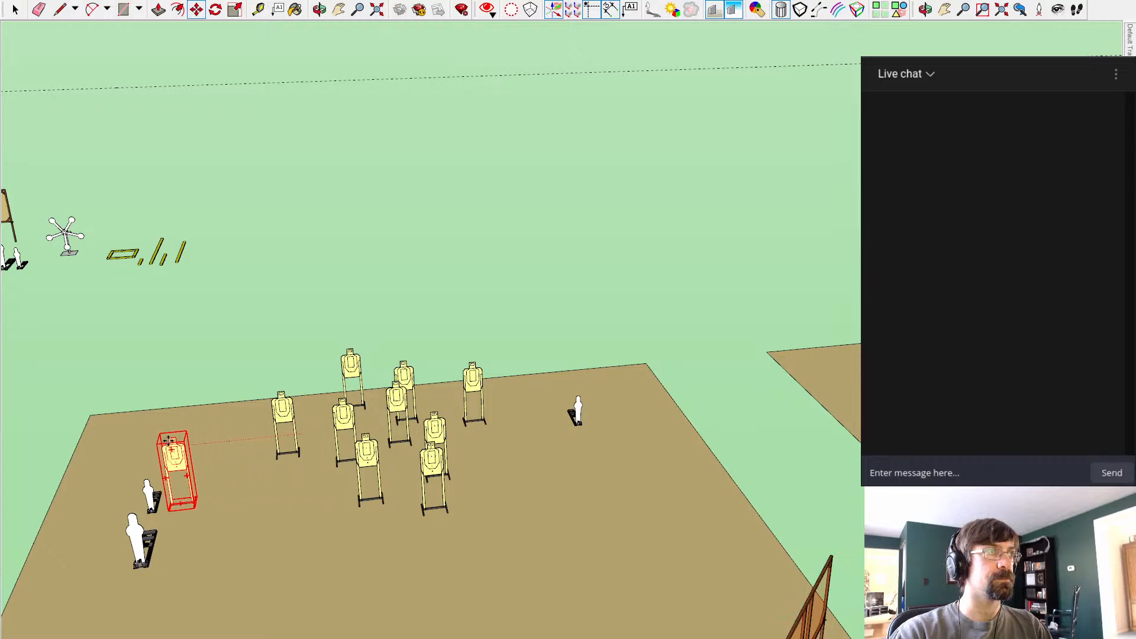
click(233, 437)
click(287, 417)
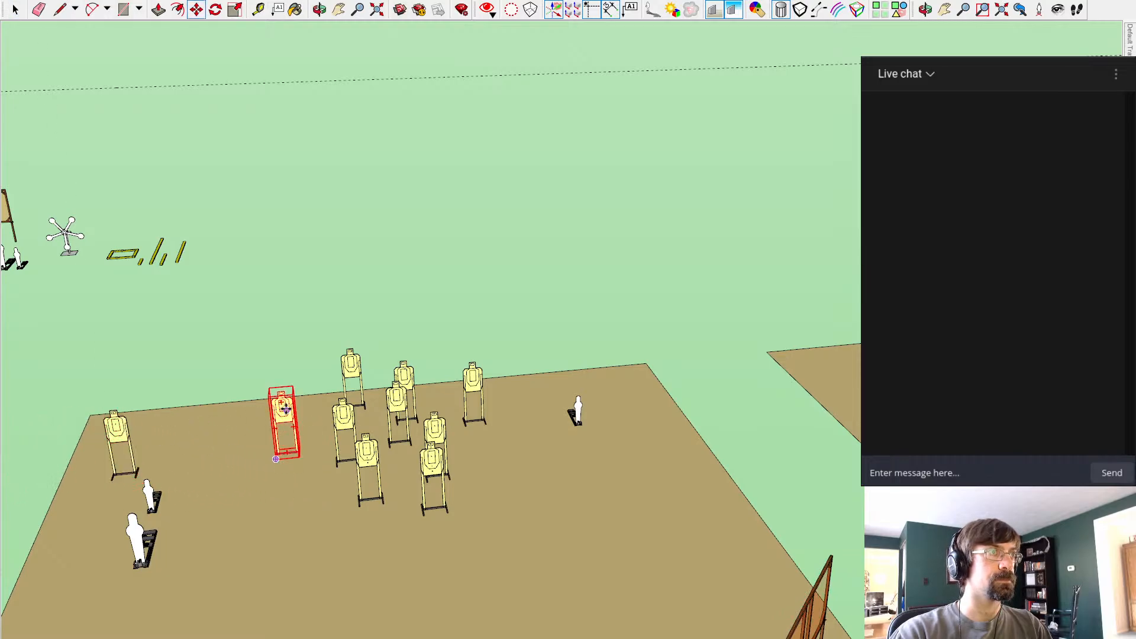
click(198, 417)
click(342, 418)
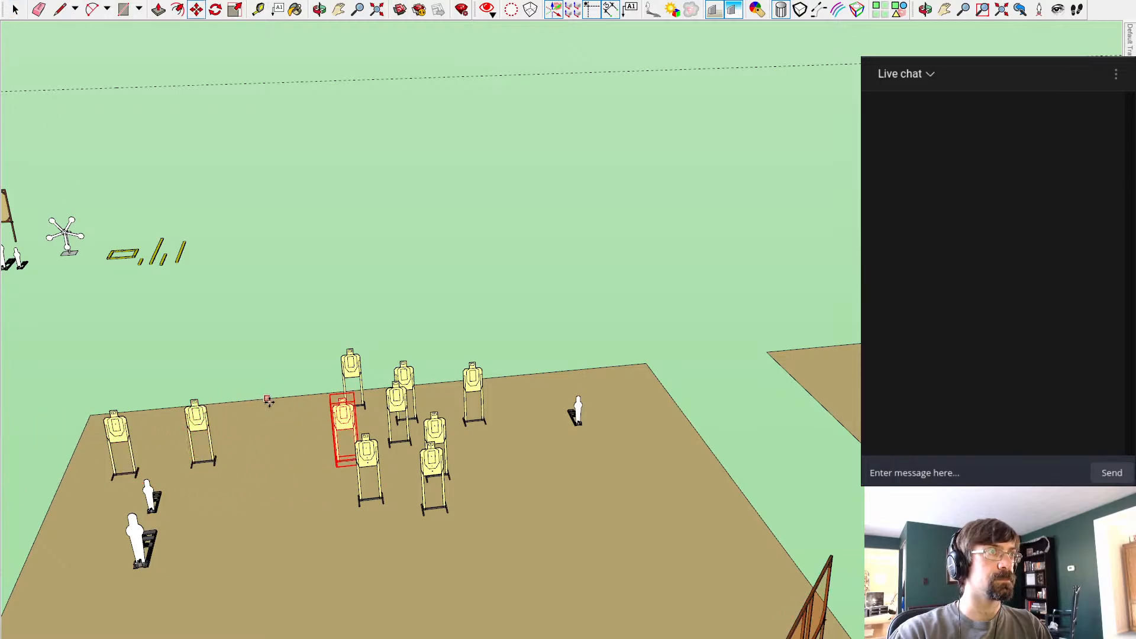
click(268, 402)
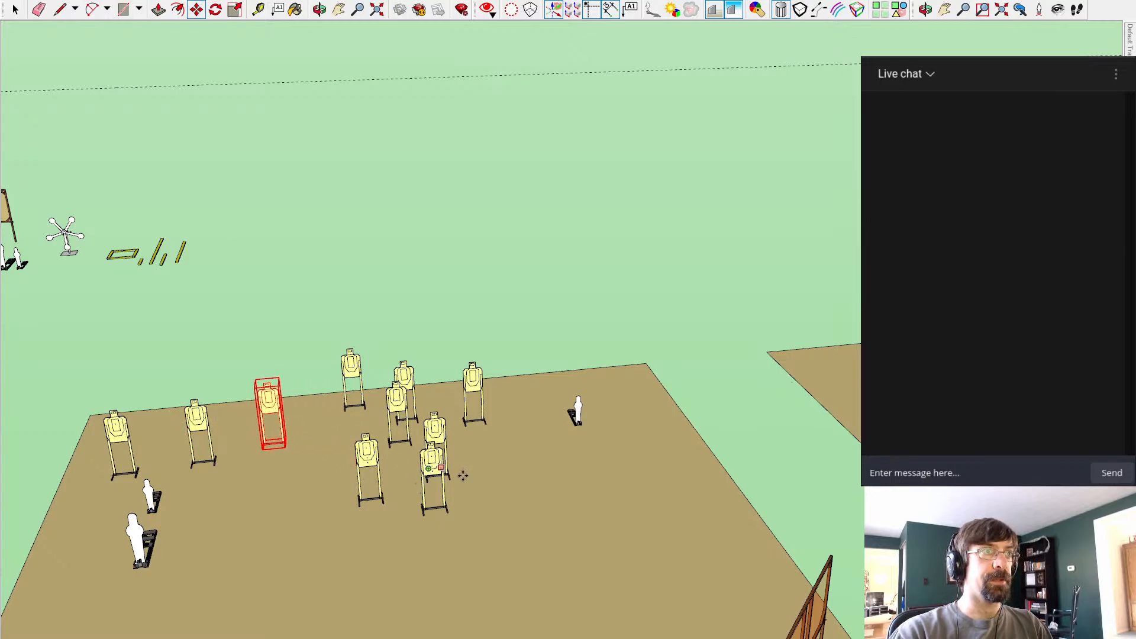
Step: Move the three nearest remaining central paper targets to the back right of the bay, beyond the single small popper
click(437, 469)
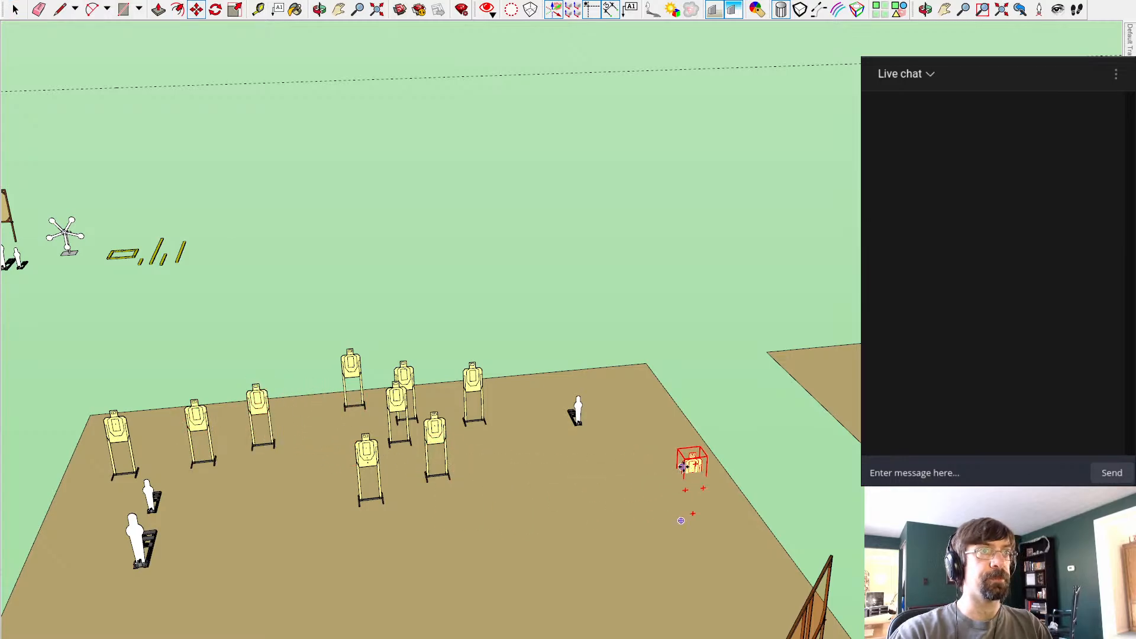
key(Escape)
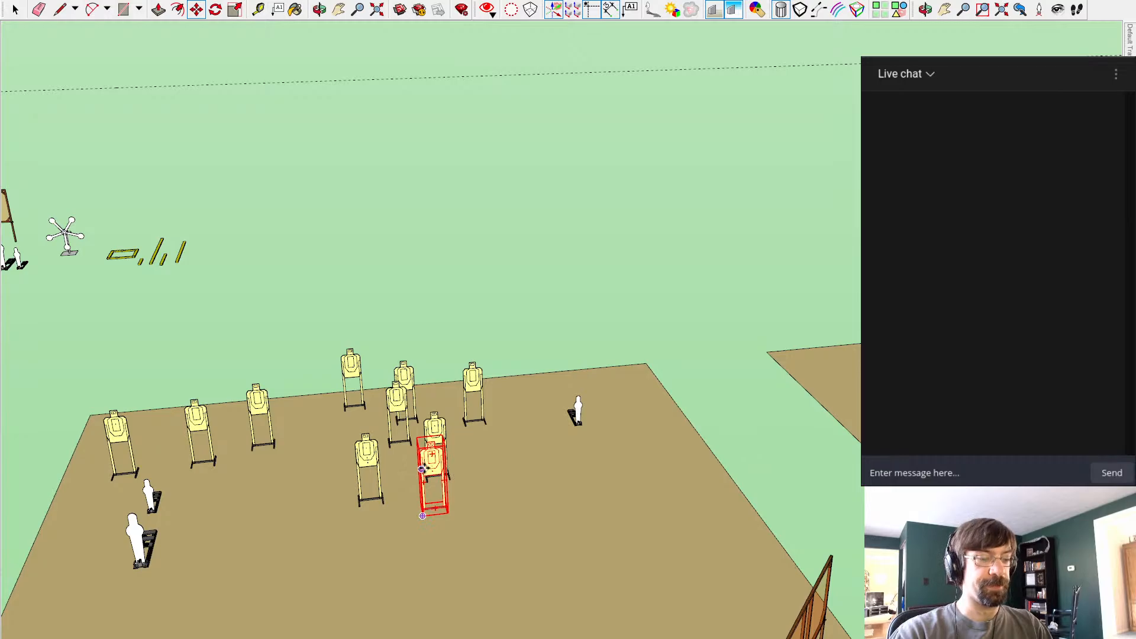
click(424, 466)
click(622, 427)
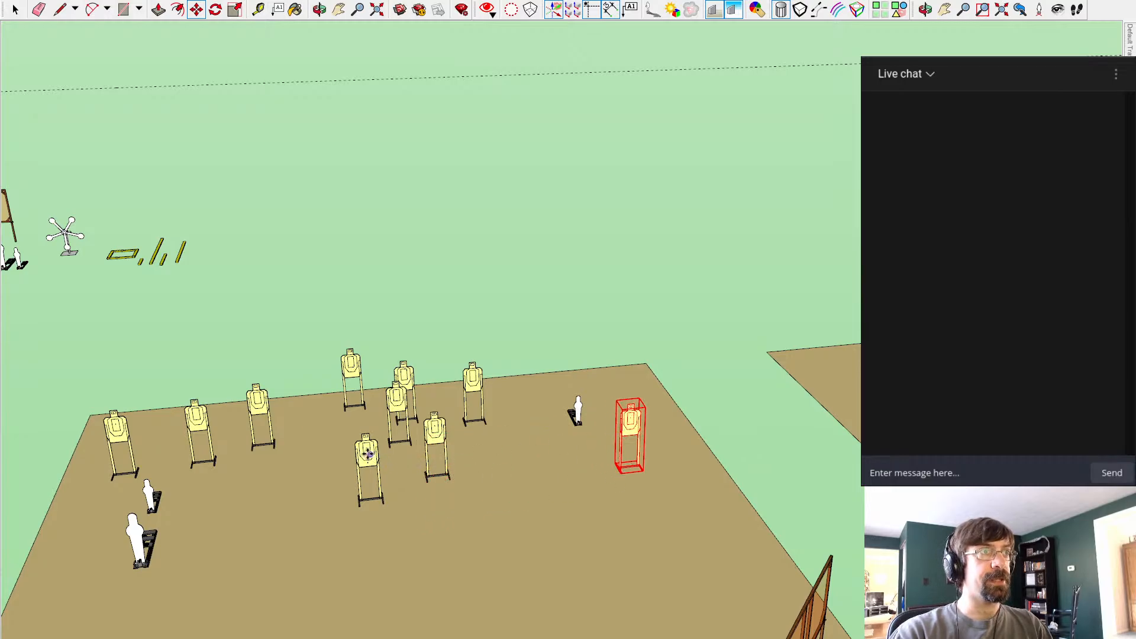
click(367, 454)
click(667, 445)
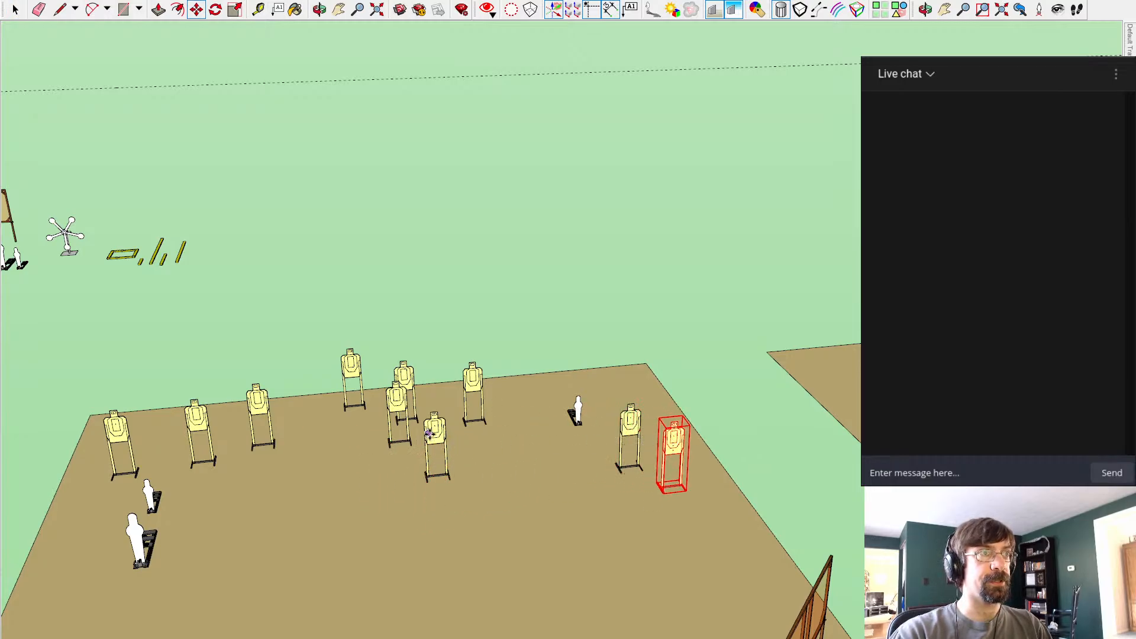
click(428, 434)
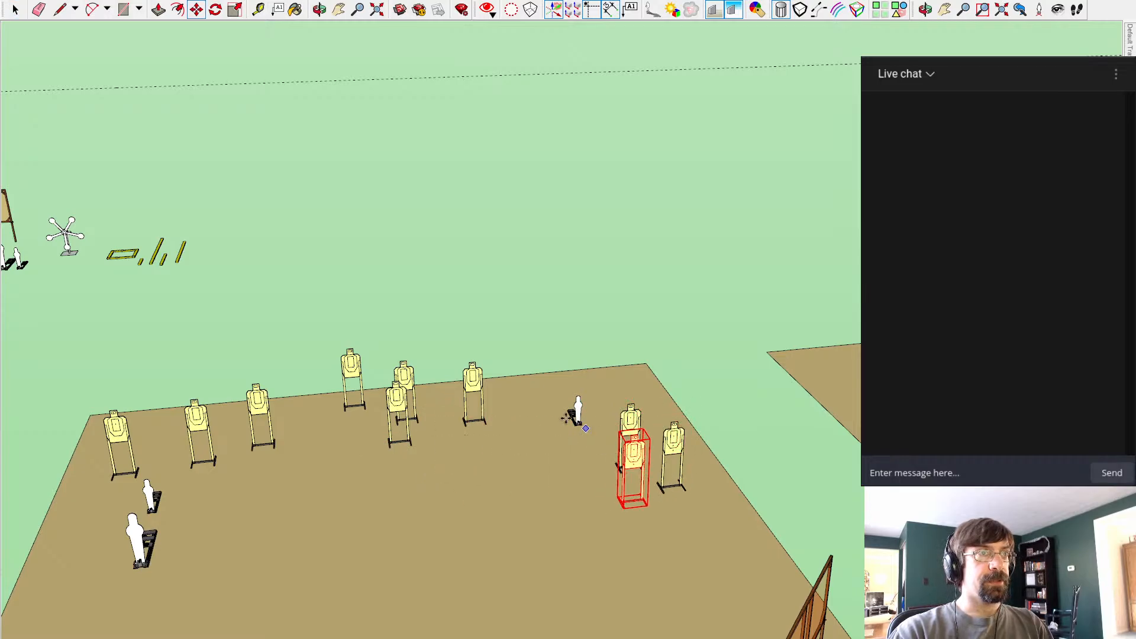
Step: Add two more central paper targets to the right-hand group, one at its back and one at its front
key(space)
click(475, 372)
key(m)
click(474, 373)
key(space)
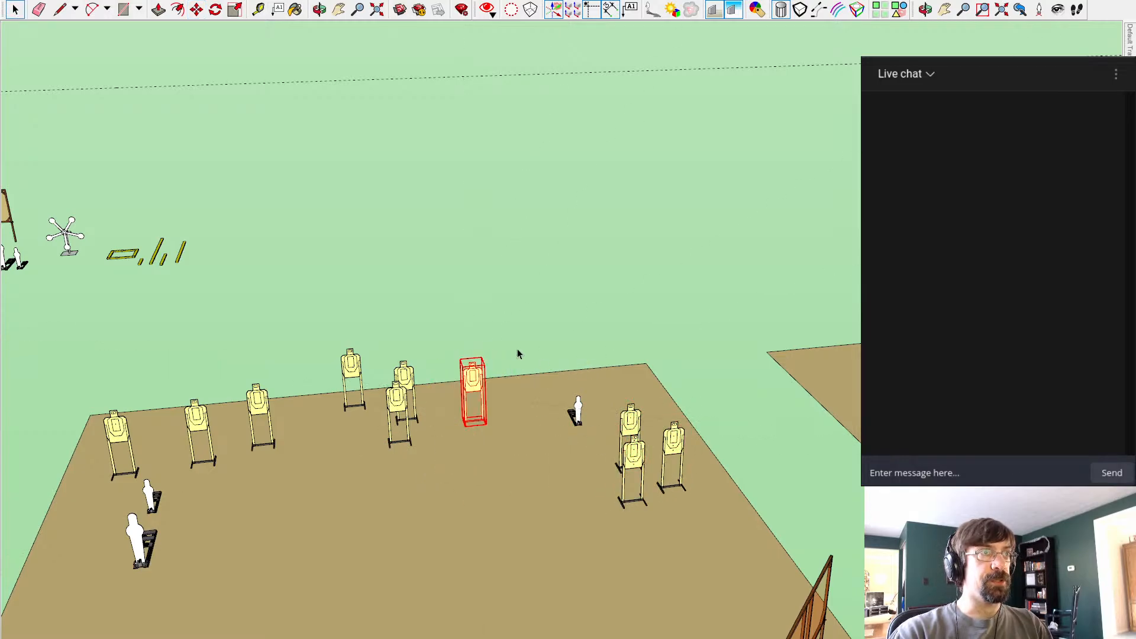
key(m)
click(472, 373)
click(617, 373)
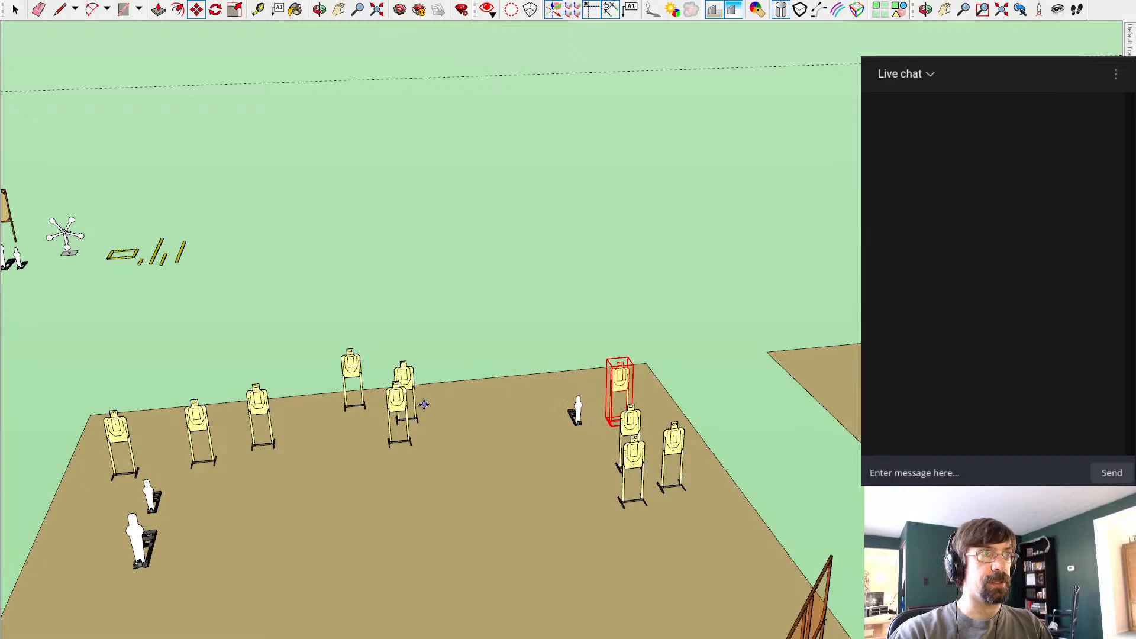
click(393, 400)
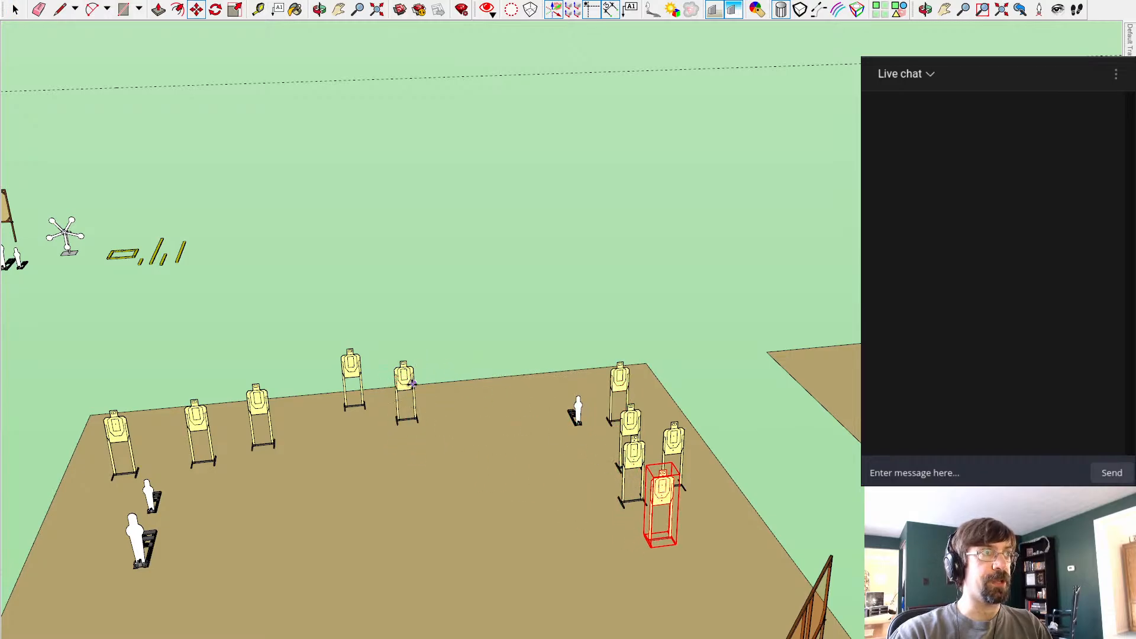
Step: Move the last two central paper targets into the back row of the left-hand target group
click(409, 384)
key(space)
click(400, 381)
key(m)
click(404, 373)
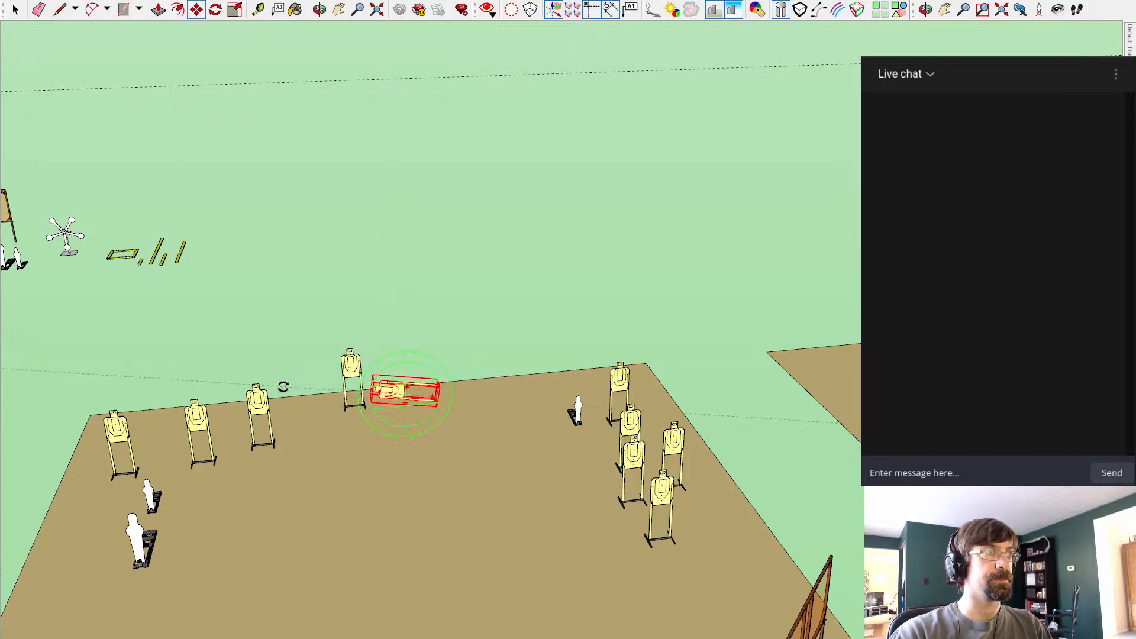
key(Escape)
click(404, 379)
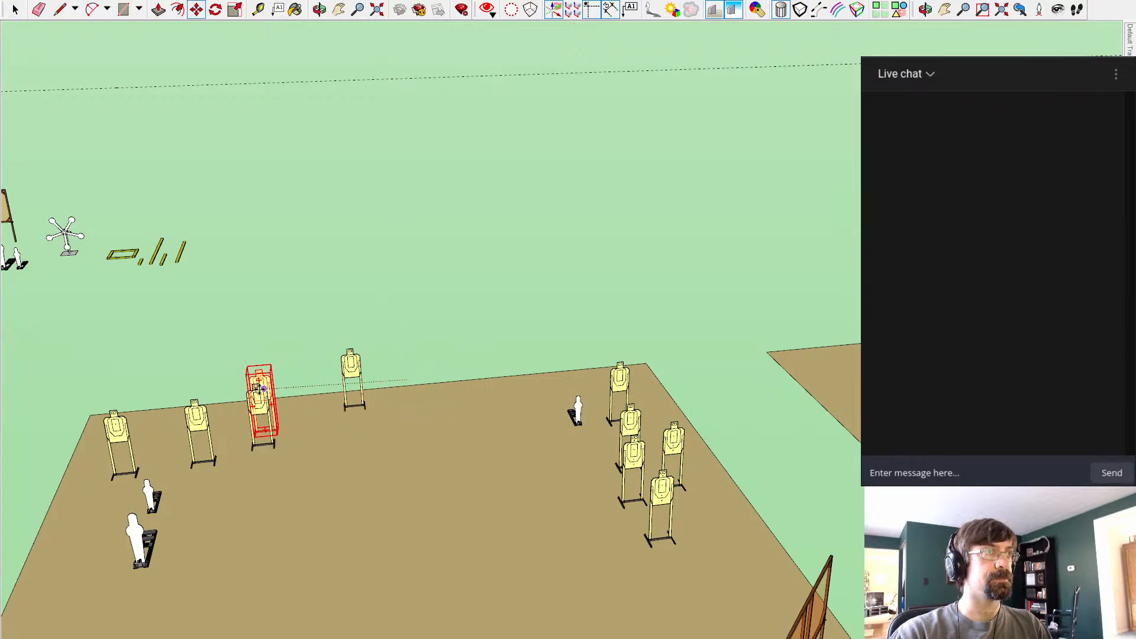
click(156, 395)
click(351, 366)
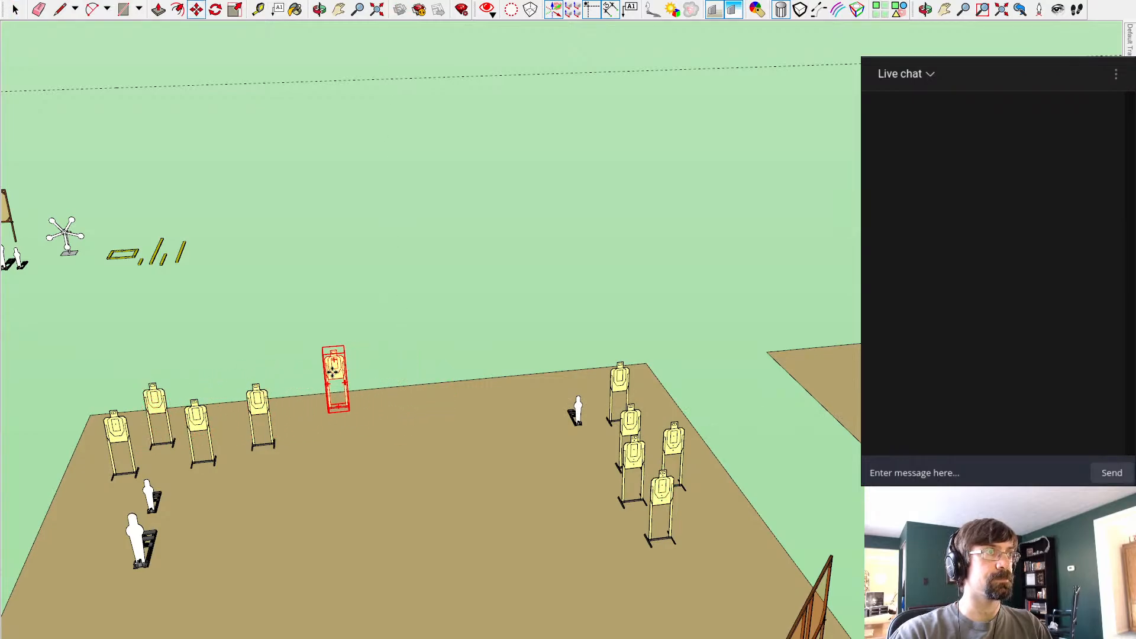
click(232, 368)
Step: Move the large popper to the middle of the bay's back edge and place the right-hand small popper just to its right
middle_drag(256, 550, 244, 467)
key(space)
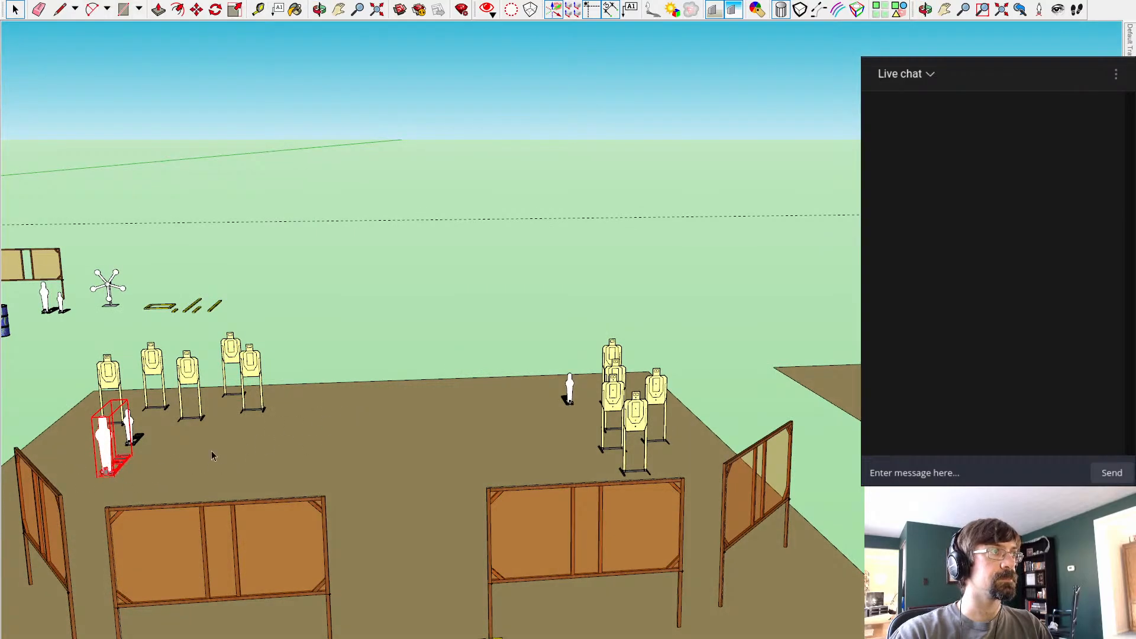
key(m)
click(98, 477)
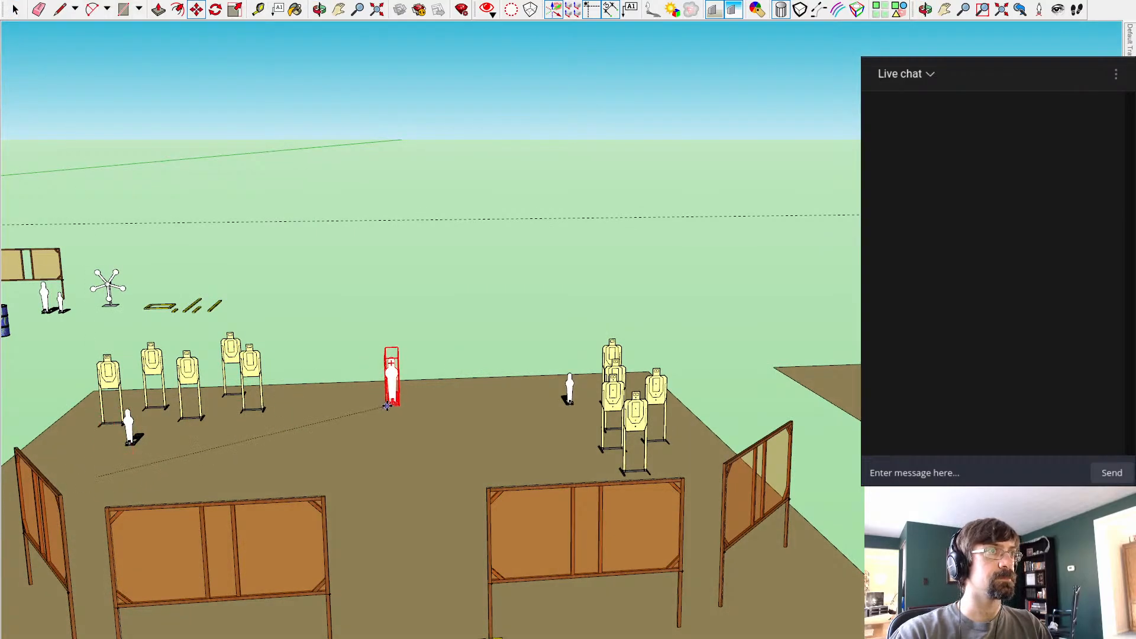
click(407, 405)
click(569, 401)
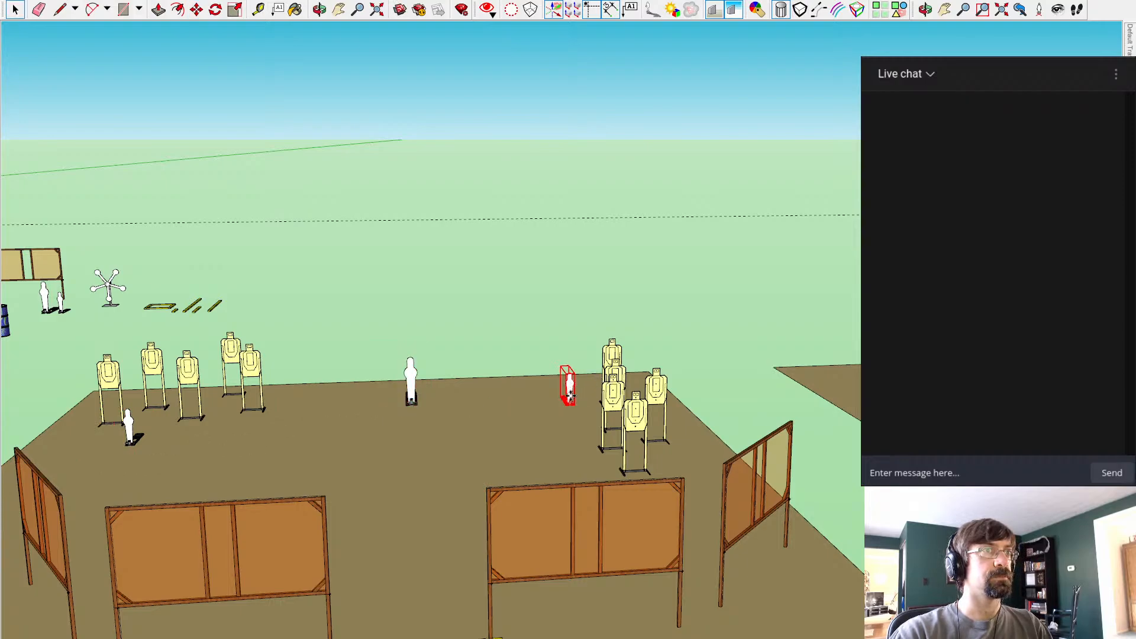
click(417, 399)
Step: Move the remaining small popper to the left side of the large popper at the back of the bay
key(space)
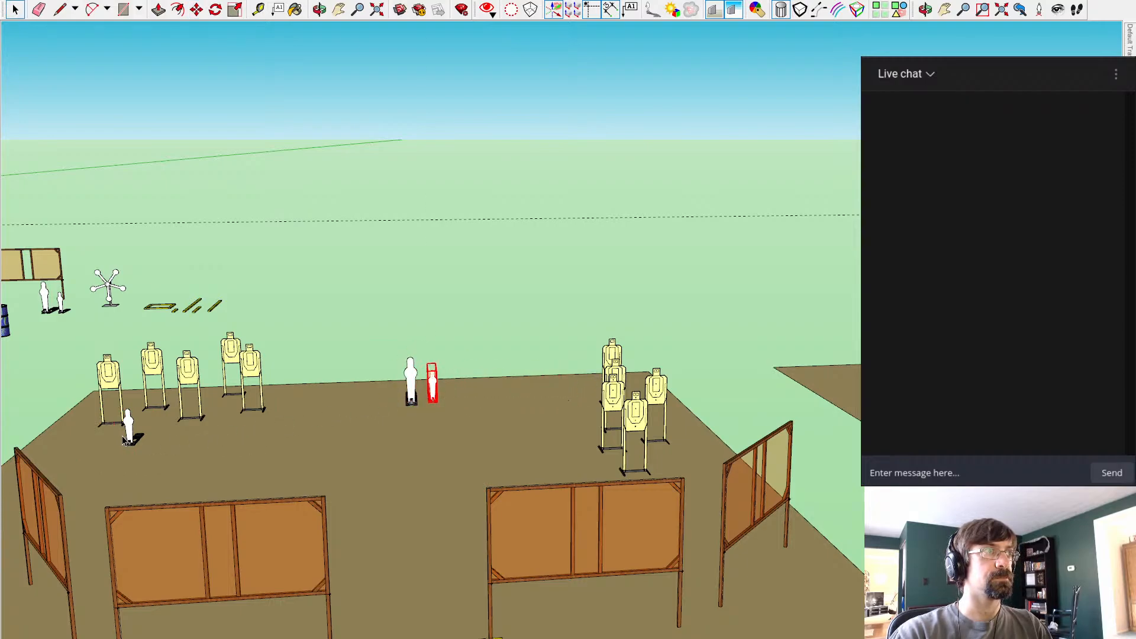
key(m)
click(131, 433)
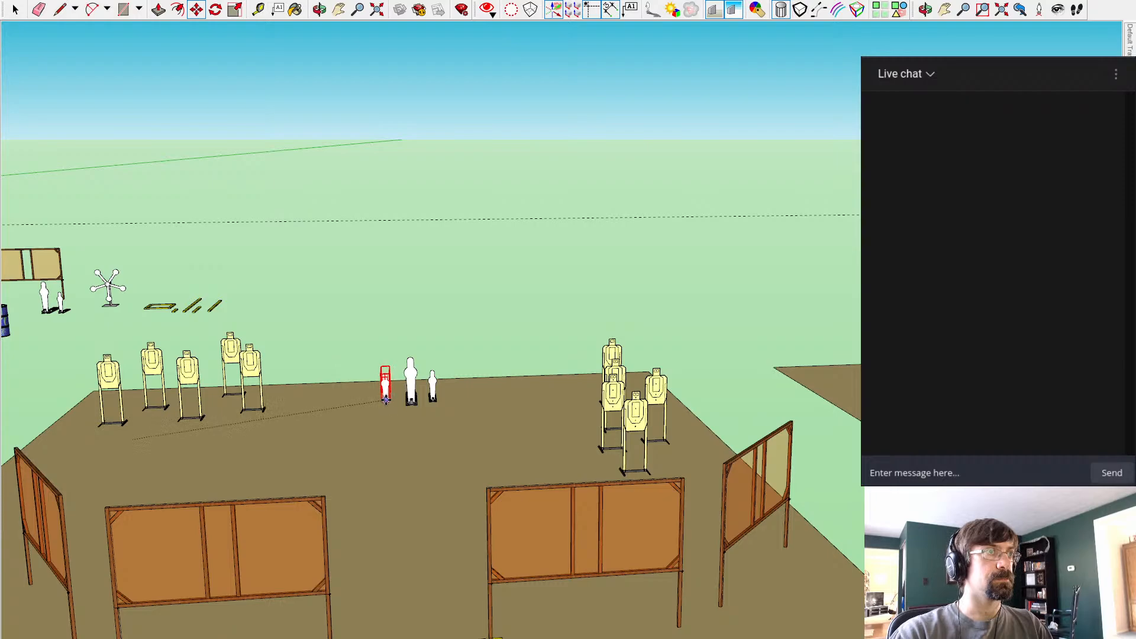
middle_drag(346, 440, 392, 558)
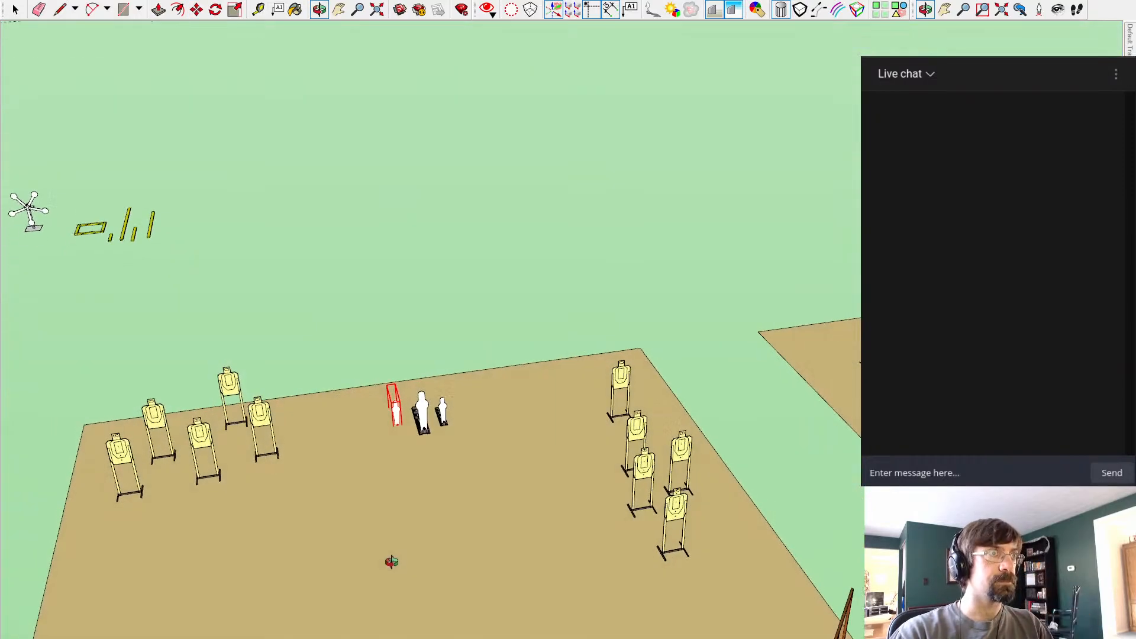
click(413, 414)
Step: Copy the tall blue barrel stack from the prop row and place it in front of the left small popper
scroll(412, 414, down, 3)
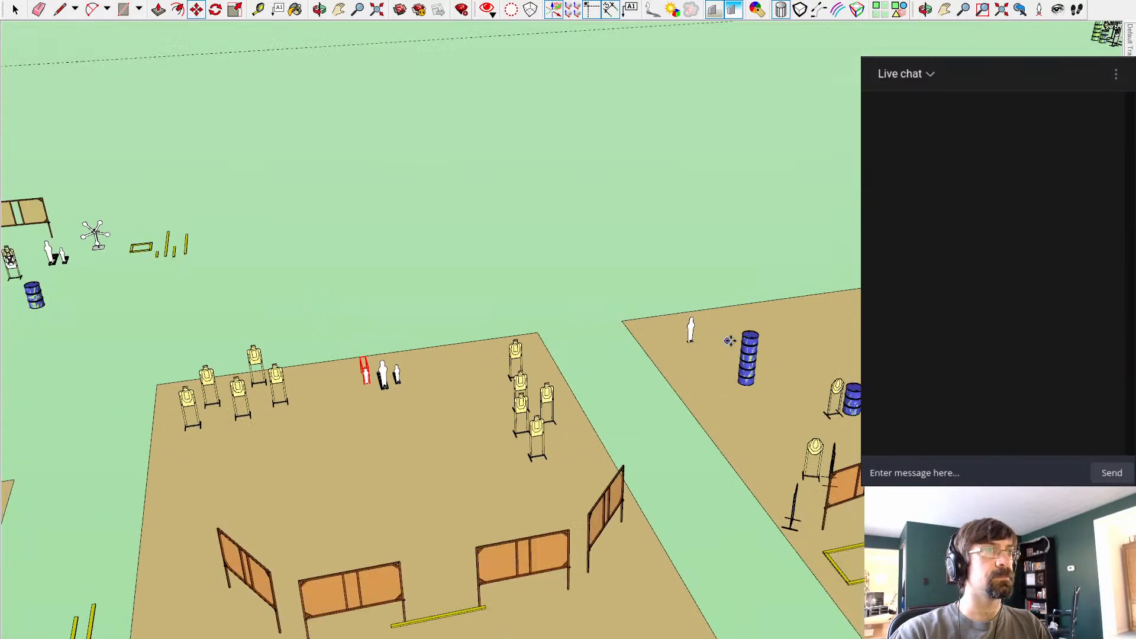
scroll(260, 328, down, 3)
key(space)
click(238, 325)
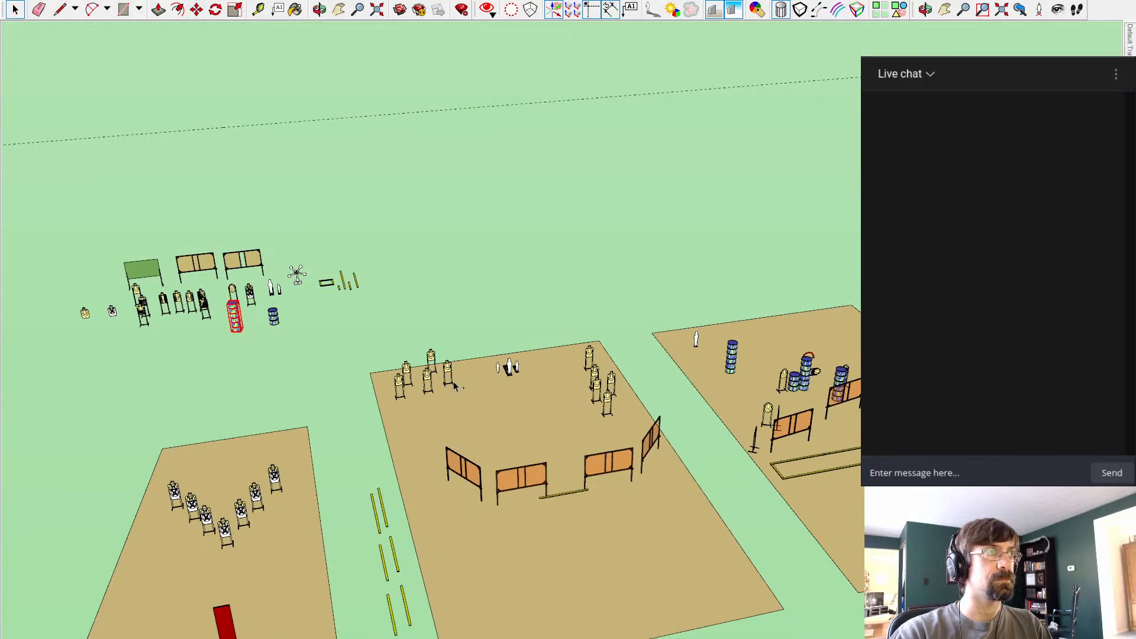
key(ctrl+c)
key(ctrl+v)
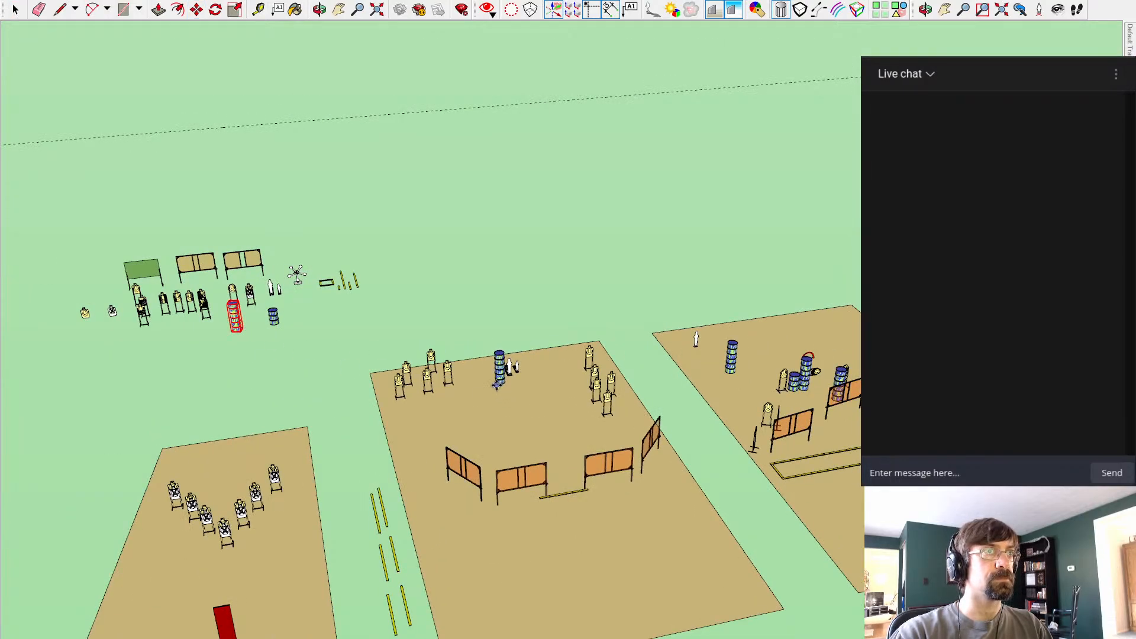
click(496, 391)
Step: Copy the tall blue barrel stack across the bay and place the copy in front of the right small popper
scroll(623, 320, up, 6)
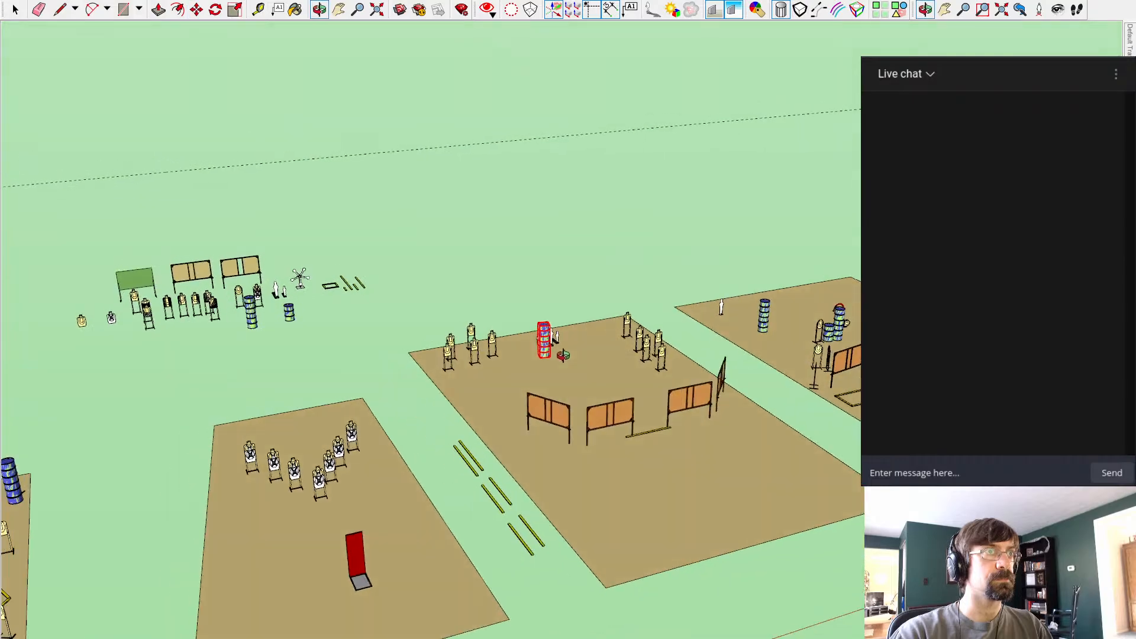
middle_drag(622, 320, 426, 419)
key(ctrl)
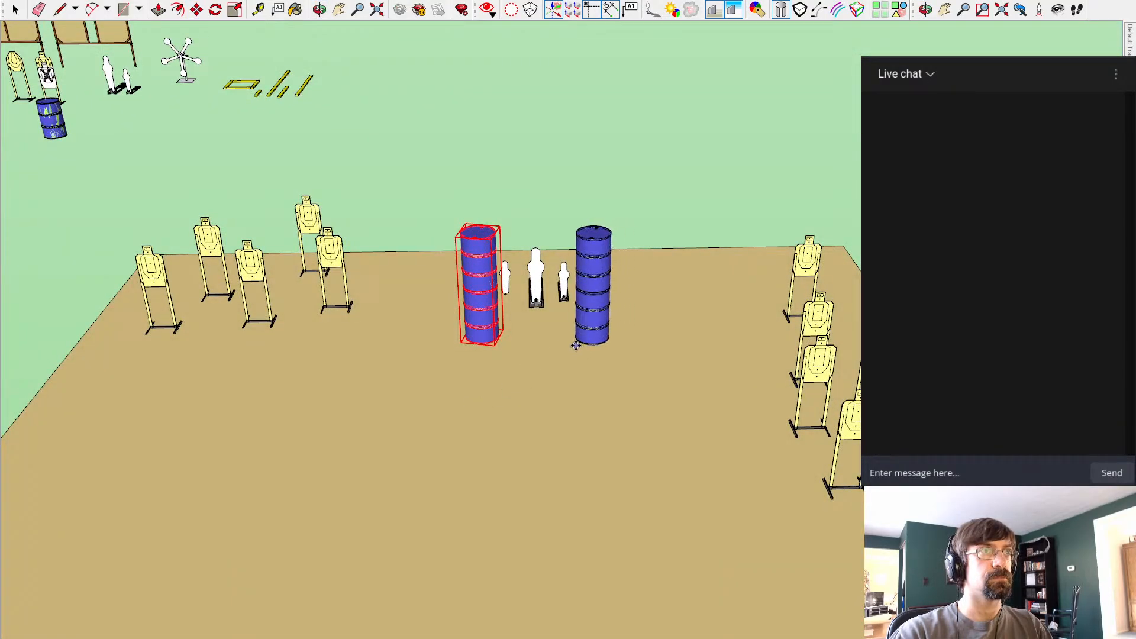
click(576, 348)
middle_drag(576, 349, 612, 368)
Step: Reposition the left small popper behind the left barrel stack at the back of the bay
drag(541, 301, 517, 369)
key(m)
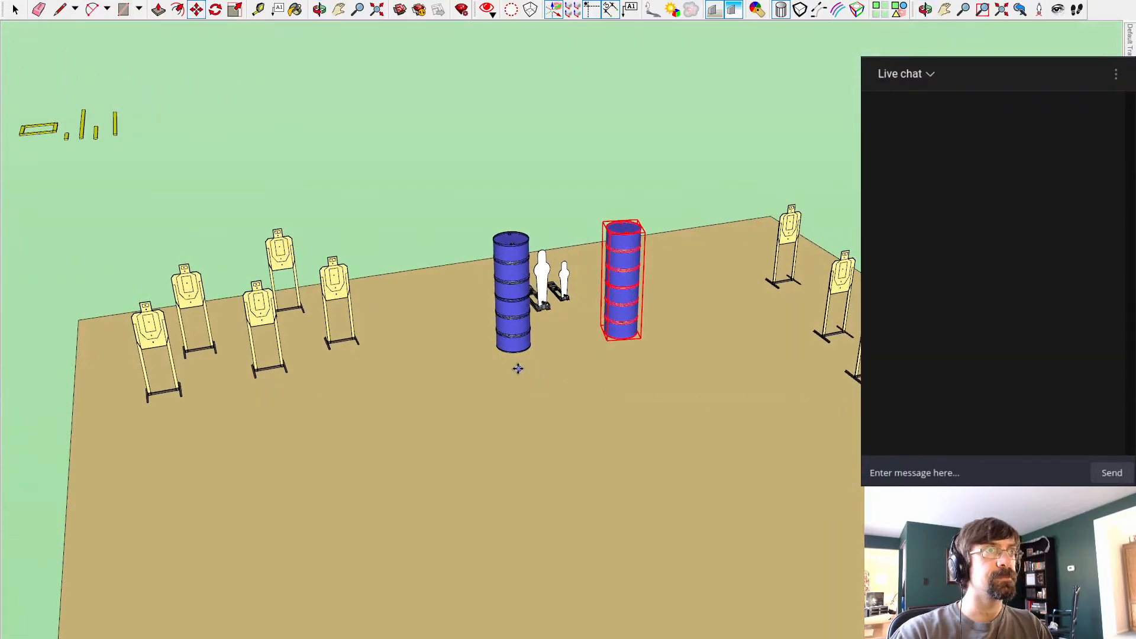
middle_drag(423, 375, 540, 302)
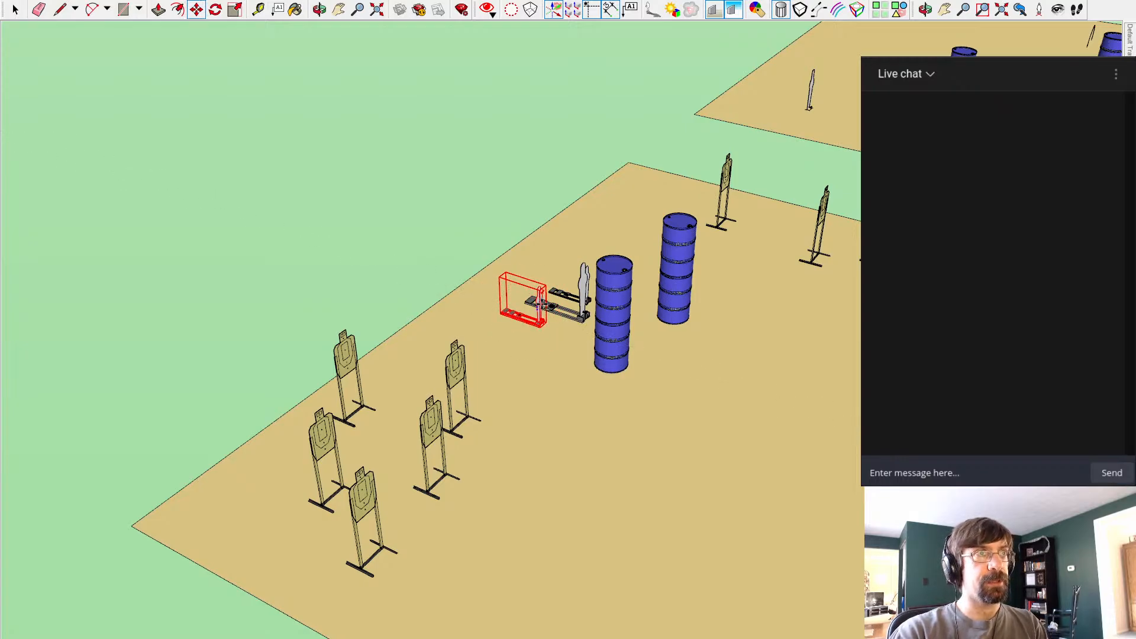
mouse_move(616, 281)
middle_down()
mouse_move(226, 176)
mouse_move(191, 140)
mouse_move(249, 99)
mouse_move(199, 86)
mouse_move(221, 124)
mouse_move(207, 135)
middle_up()
Step: Place a copy of a paper target behind the left front wall and rotate it
mouse_move(386, 303)
middle_down()
mouse_move(298, 381)
mouse_move(315, 413)
mouse_move(507, 302)
mouse_move(470, 282)
mouse_move(462, 364)
middle_up()
key(ctrl+v)
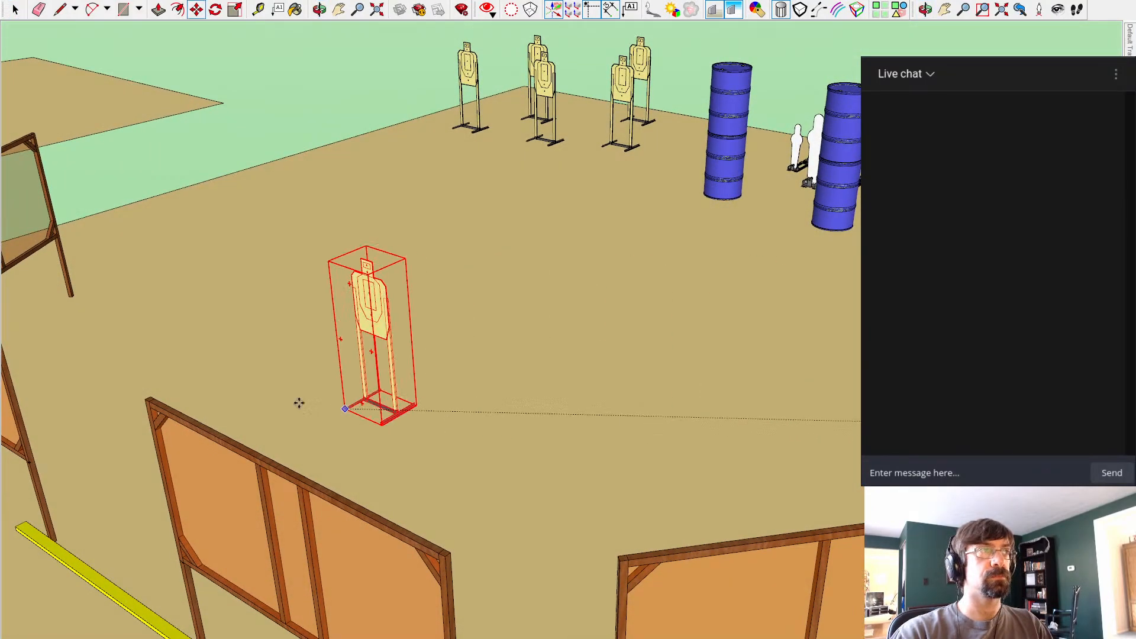
mouse_move(300, 403)
shift+middle_down()
mouse_move(489, 360)
mouse_move(398, 339)
mouse_move(473, 391)
mouse_move(455, 453)
shift+middle_up()
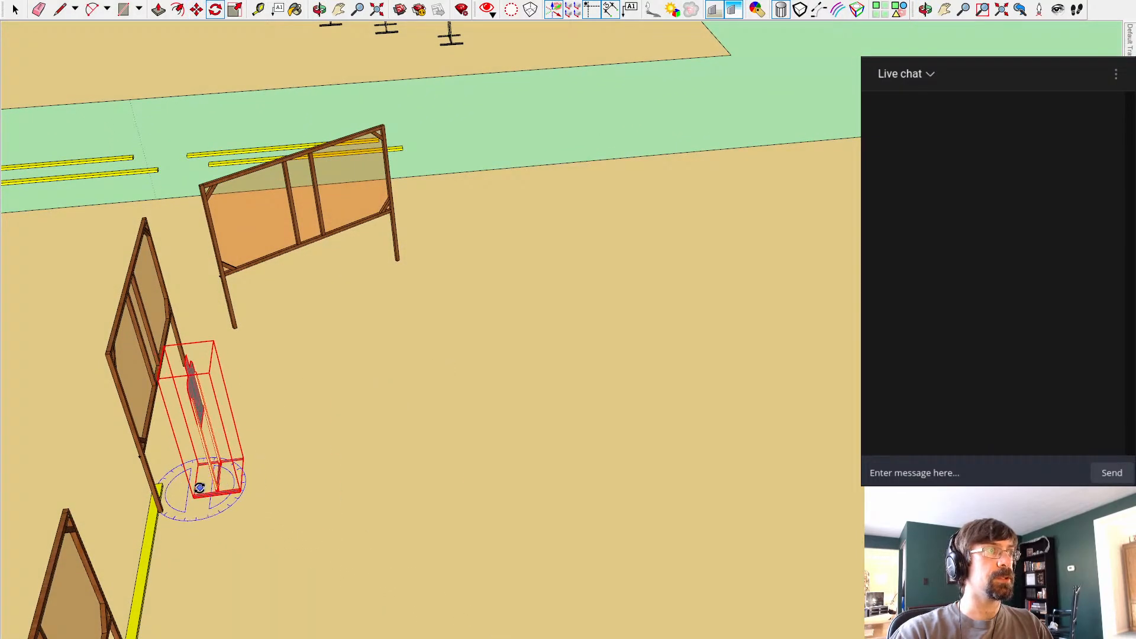
click(579, 465)
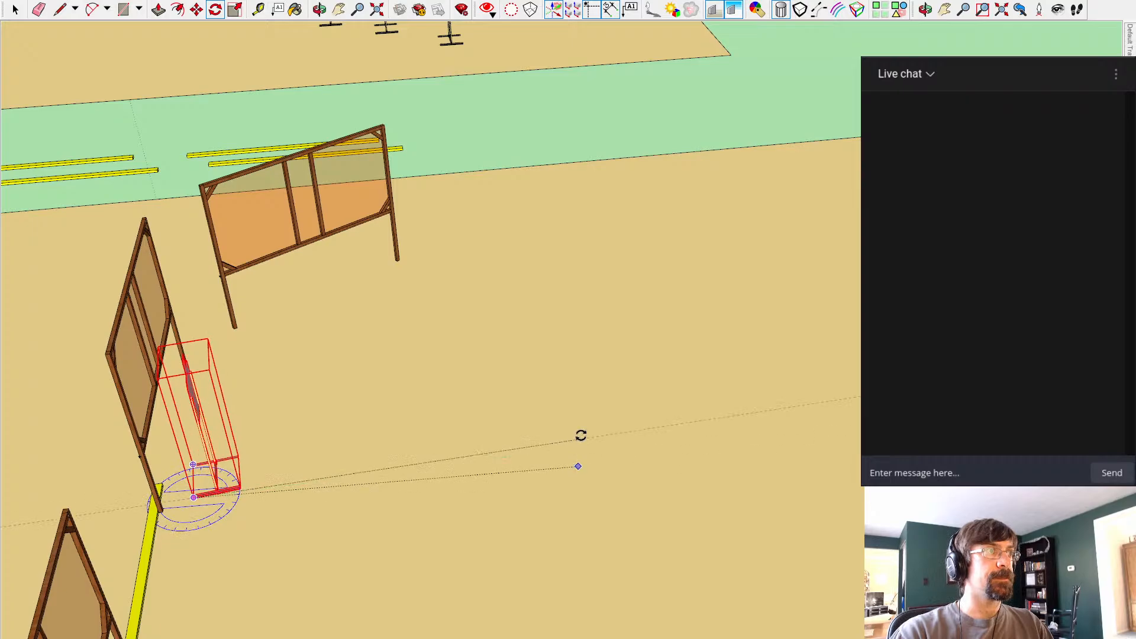
click(582, 296)
Step: Move the new paper target close behind the inner end of the left front wall
mouse_move(398, 445)
middle_down()
mouse_move(552, 302)
mouse_move(575, 301)
middle_up()
key(m)
click(387, 373)
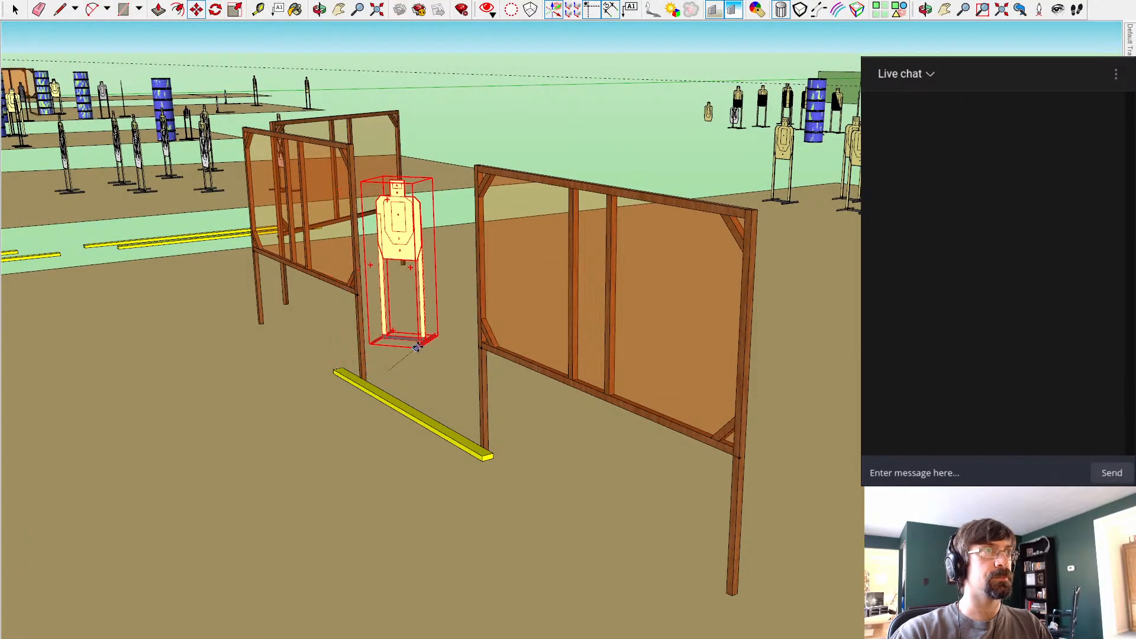
mouse_move(422, 362)
middle_down()
mouse_move(492, 351)
mouse_move(472, 318)
mouse_move(284, 332)
mouse_move(573, 525)
mouse_move(661, 398)
middle_up()
scroll(661, 398, down, 3)
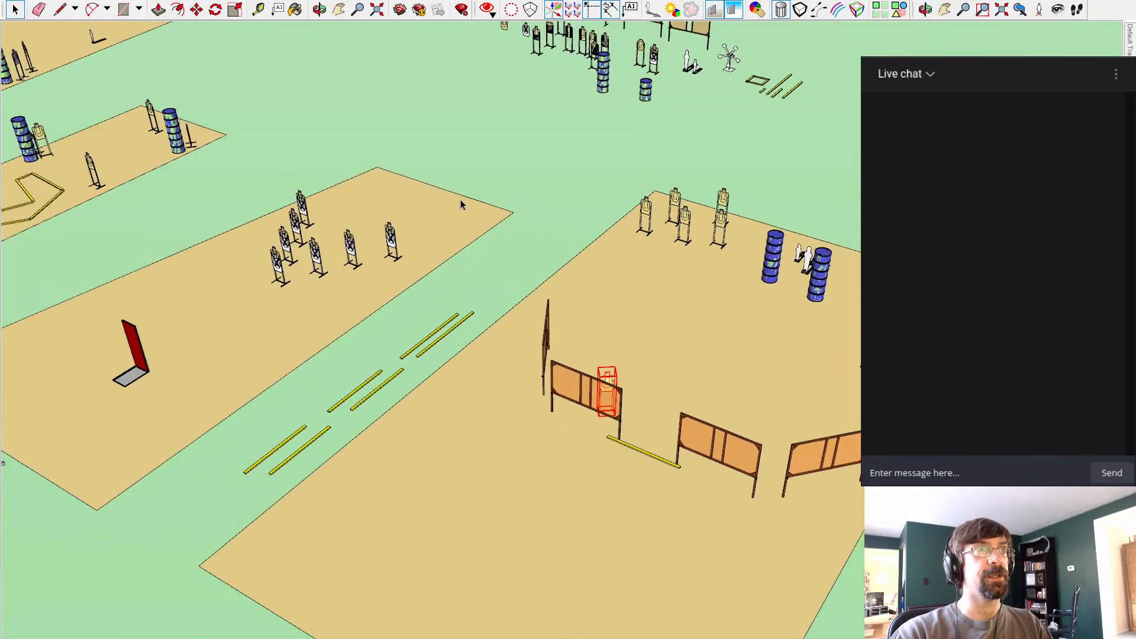
Step: Pull the yellow board out of the gap between the two front walls, back into the open ground in front of them
mouse_move(461, 202)
shift+middle_down()
mouse_move(343, 355)
mouse_move(628, 276)
mouse_move(391, 248)
shift+middle_up()
scroll(693, 551, up, 5)
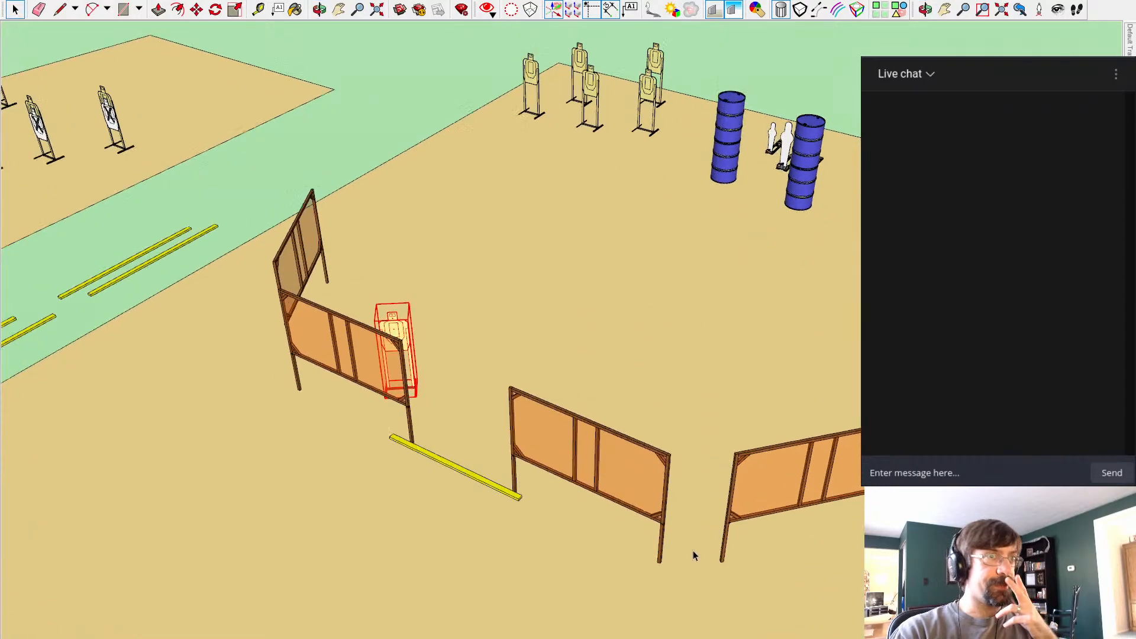
mouse_move(702, 609)
middle_down()
mouse_move(637, 469)
mouse_move(529, 418)
mouse_move(584, 400)
mouse_move(667, 451)
mouse_move(616, 416)
mouse_move(553, 438)
mouse_move(502, 438)
mouse_move(483, 405)
mouse_move(753, 556)
mouse_move(823, 552)
middle_up()
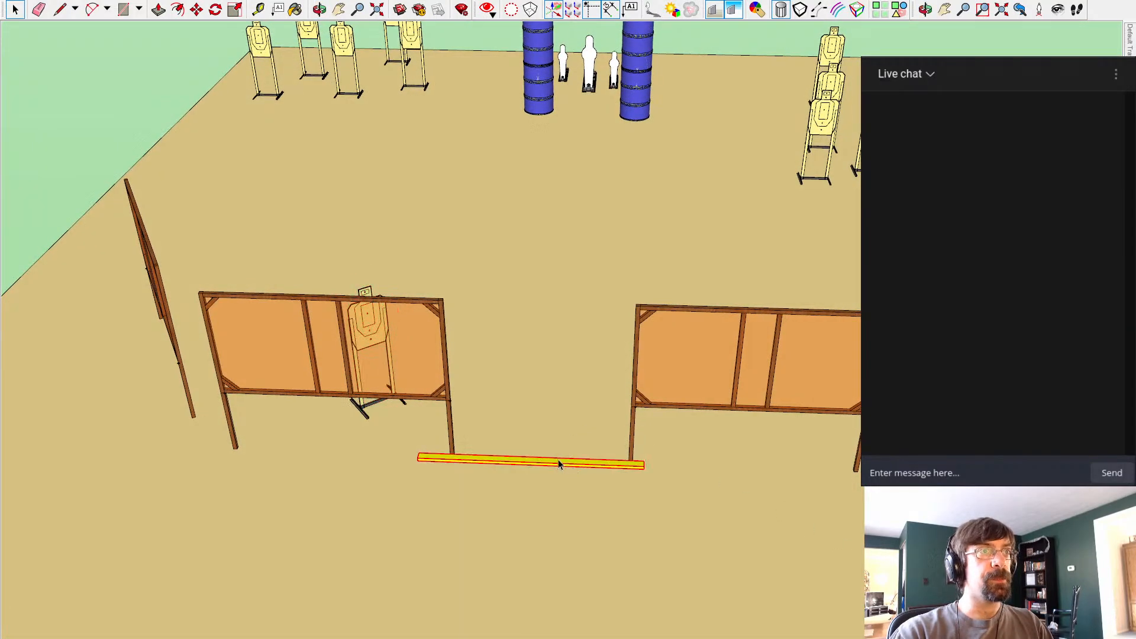
key(m)
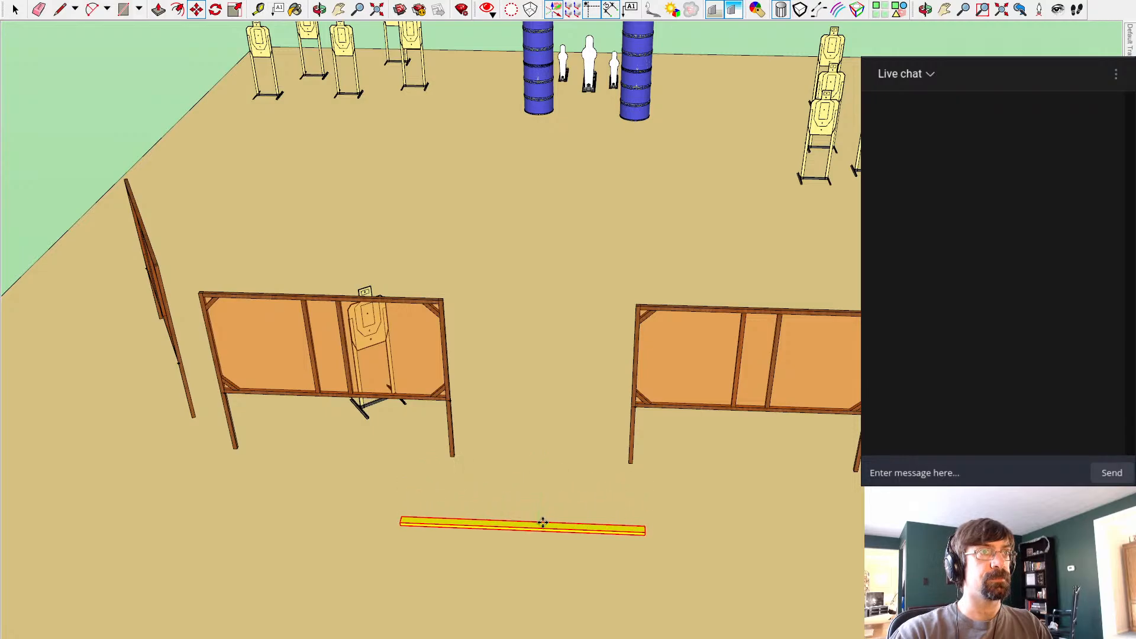
middle_drag(543, 522, 673, 434)
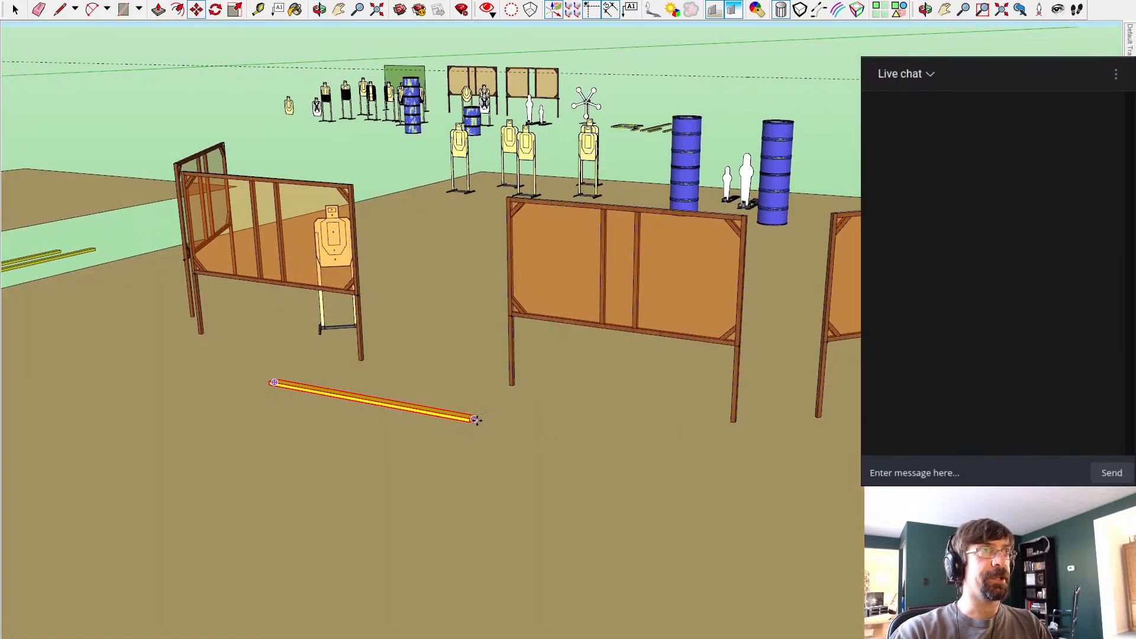
middle_drag(461, 417, 710, 582)
shift+middle_drag(1000, 423, 623, 363)
middle_drag(543, 493, 607, 570)
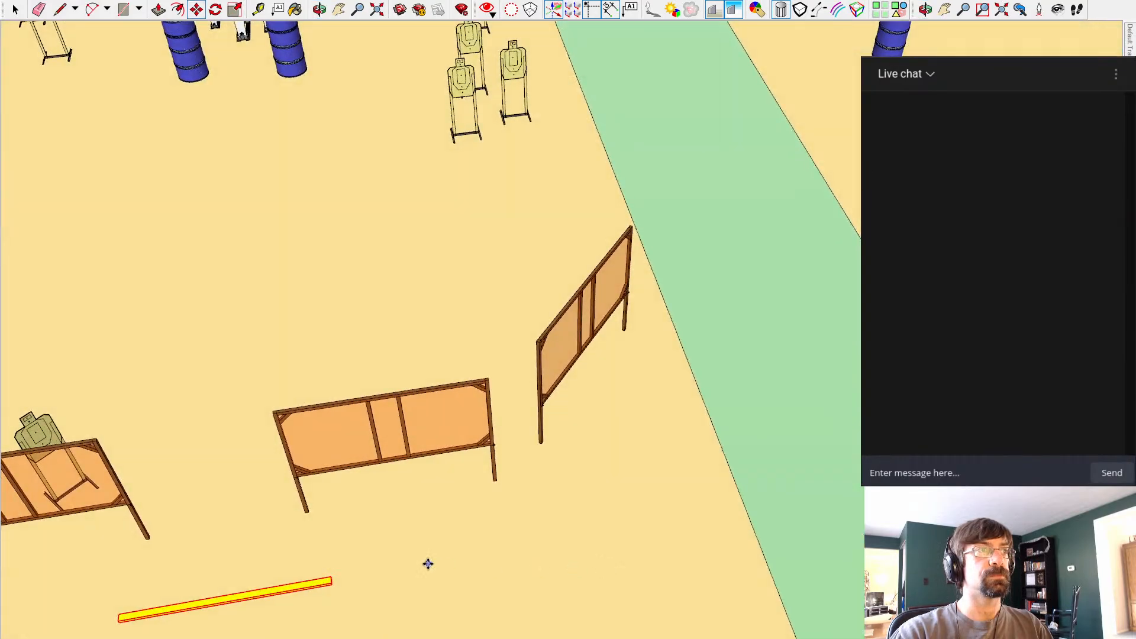
Step: Copy a yellow board from the row beside the bay and set it at an angle on the left of the shooting area
scroll(428, 564, down, 5)
shift+middle_drag(258, 353, 703, 374)
key(space)
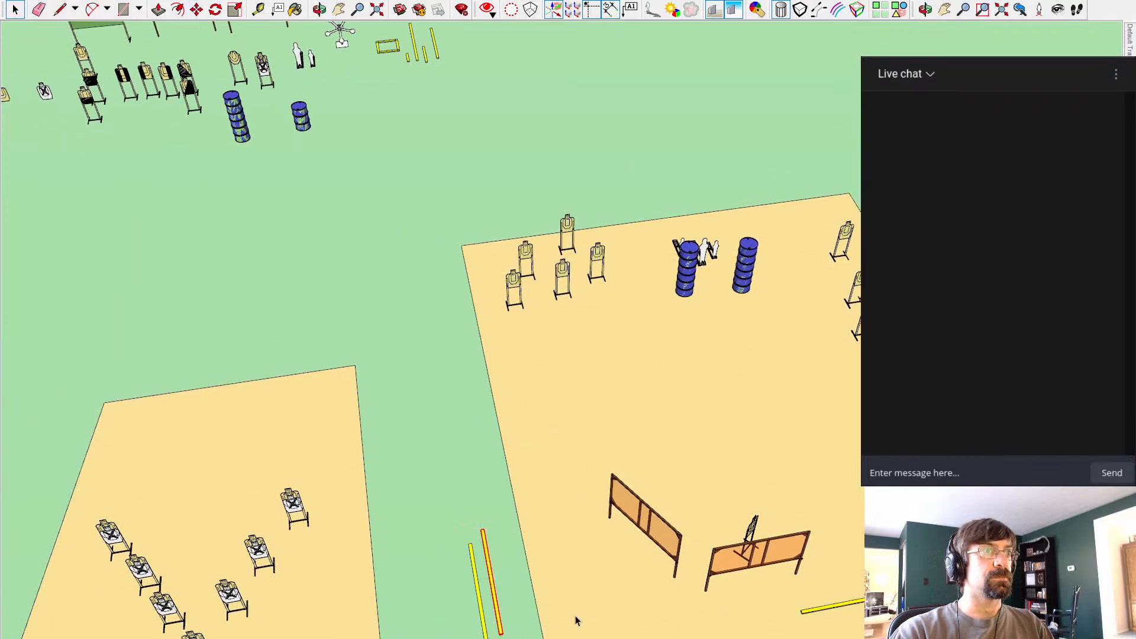
middle_drag(577, 620, 565, 493)
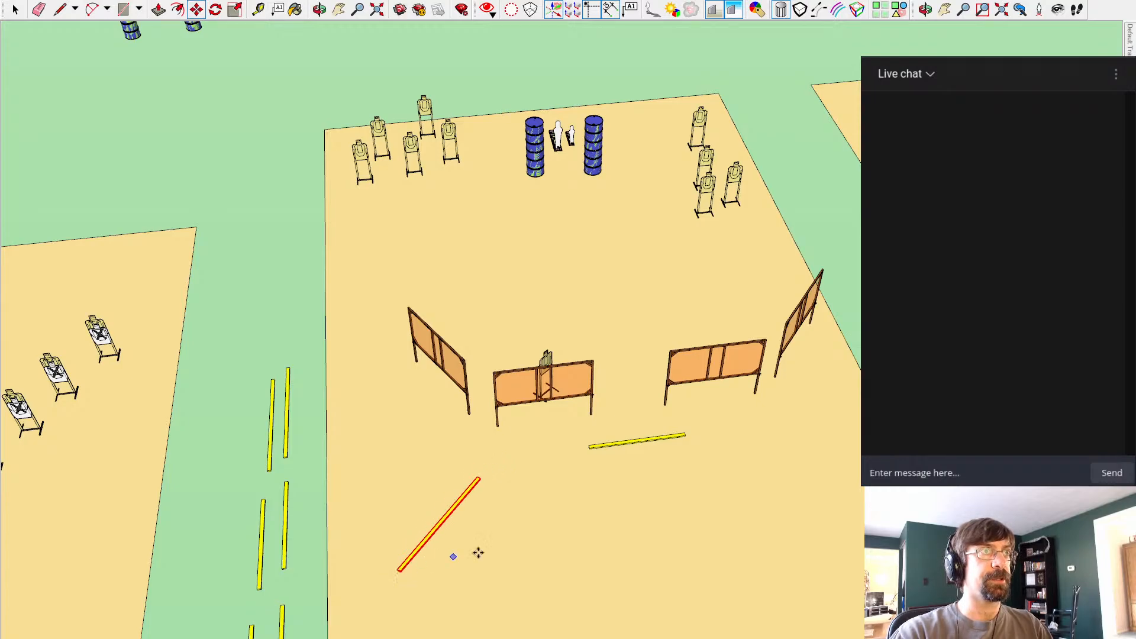
middle_drag(479, 552, 553, 332)
scroll(426, 297, up, 5)
Step: Rotate the right-hand end wall to slant the other way and move it in beside the right front wall
middle_drag(476, 408, 462, 571)
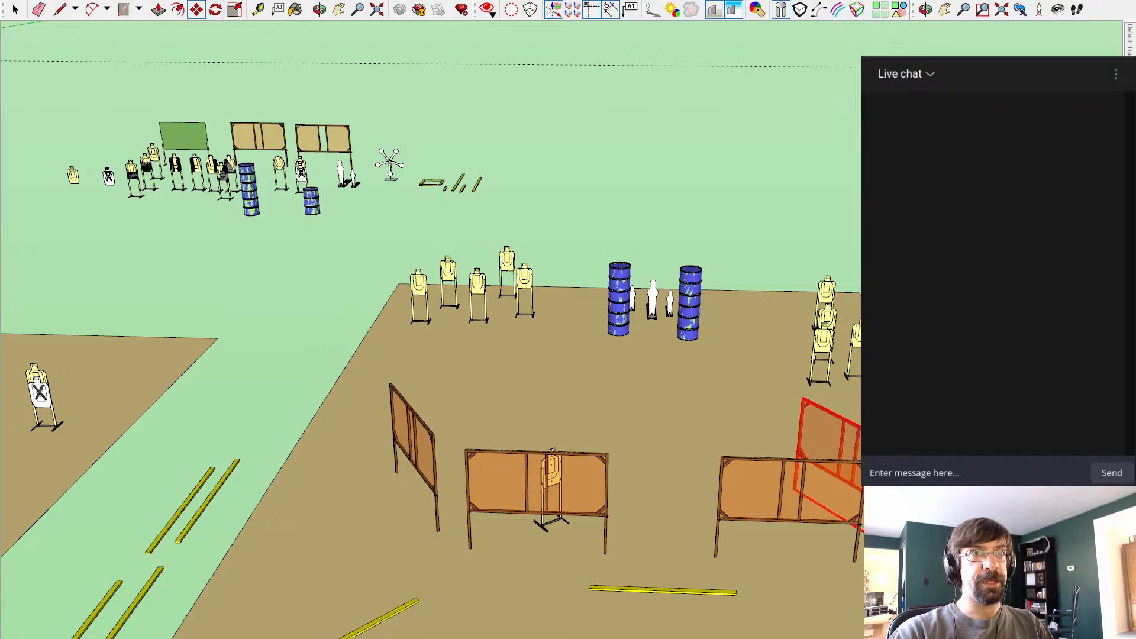
mouse_move(533, 378)
middle_down()
mouse_move(543, 349)
mouse_move(526, 255)
mouse_move(545, 250)
middle_up()
mouse_move(867, 491)
middle_down()
mouse_move(763, 474)
mouse_move(697, 571)
middle_up()
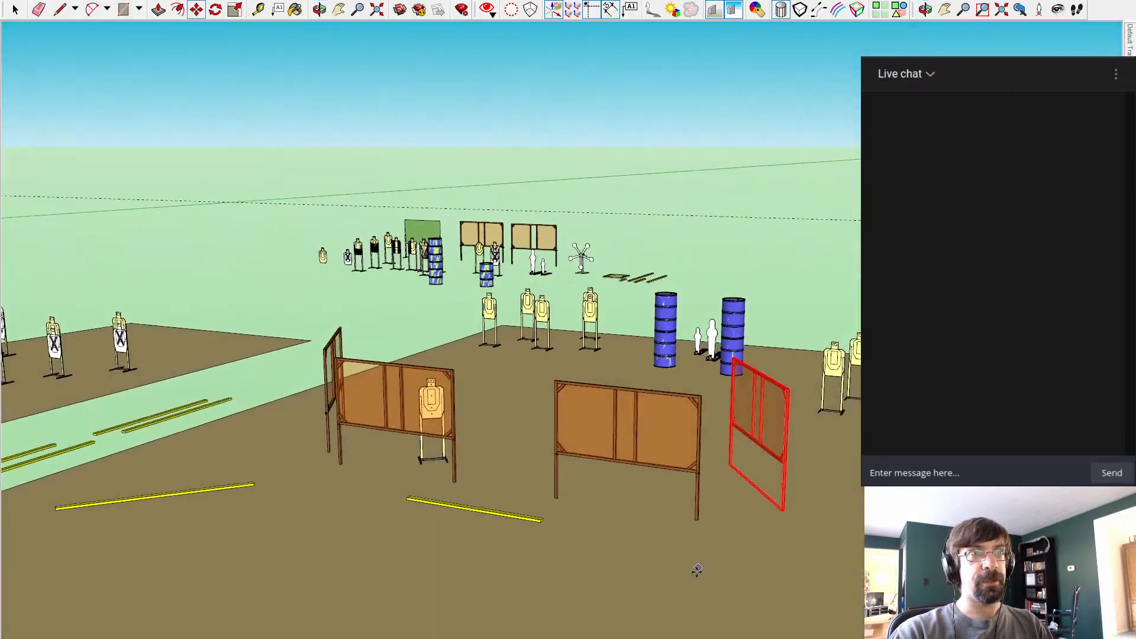
scroll(717, 604, up, 3)
middle_drag(947, 515, 787, 490)
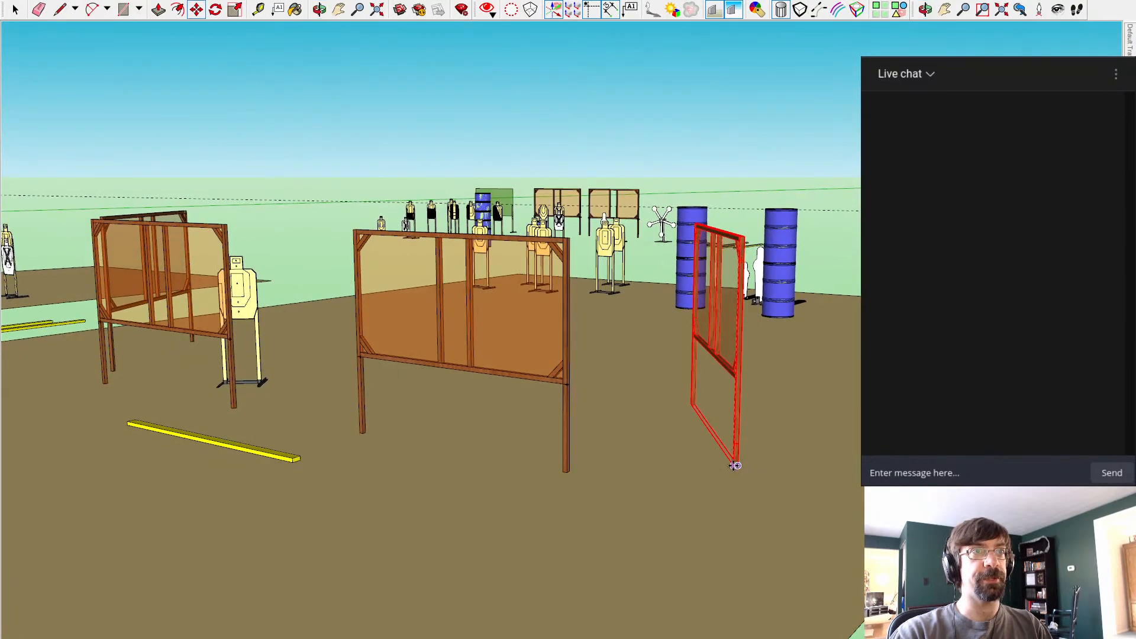
mouse_move(704, 463)
middle_down()
mouse_move(629, 527)
mouse_move(589, 513)
mouse_move(769, 513)
mouse_move(761, 464)
mouse_move(681, 451)
mouse_move(525, 492)
mouse_move(548, 406)
mouse_move(535, 535)
mouse_move(786, 309)
mouse_move(812, 340)
mouse_move(805, 367)
mouse_move(26, 173)
middle_up()
key(m)
mouse_move(971, 418)
shift+middle_down()
mouse_move(822, 350)
mouse_move(832, 319)
mouse_move(787, 302)
mouse_move(845, 318)
mouse_move(801, 302)
shift+middle_up()
scroll(831, 315, down, 5)
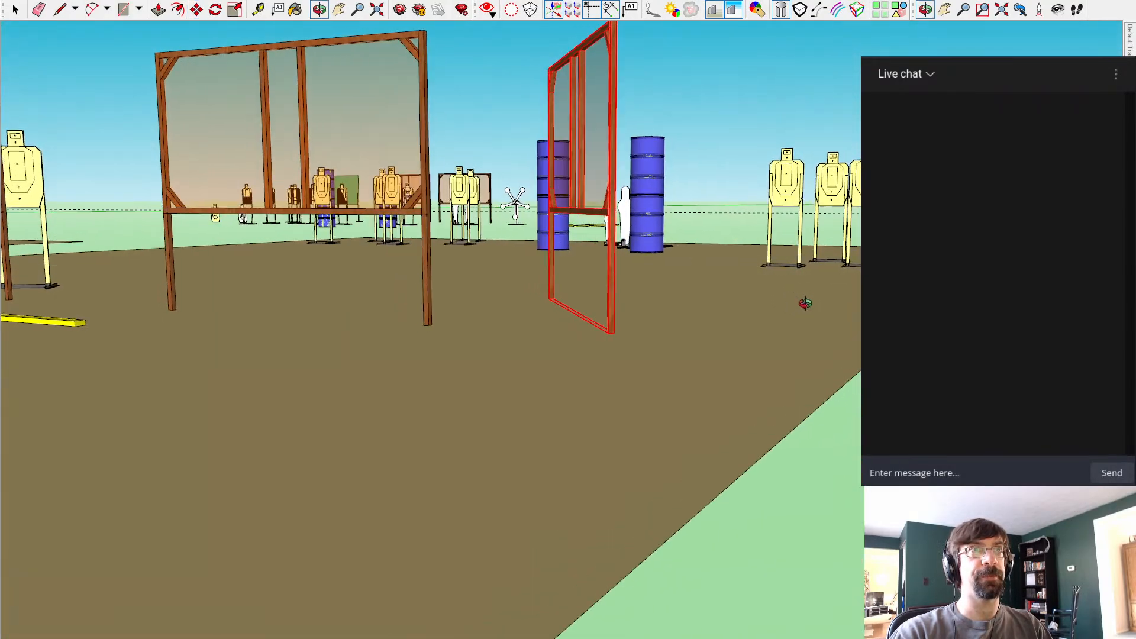
scroll(801, 301, up, 5)
scroll(947, 408, down, 5)
Step: Copy a yellow board from the prop row and lay it at a mirrored angle on the right of the shooting area
mouse_move(468, 201)
shift+middle_down()
mouse_move(631, 292)
mouse_move(708, 426)
mouse_move(692, 410)
shift+middle_up()
mouse_move(801, 549)
shift+middle_down()
mouse_move(573, 393)
mouse_move(453, 432)
shift+middle_up()
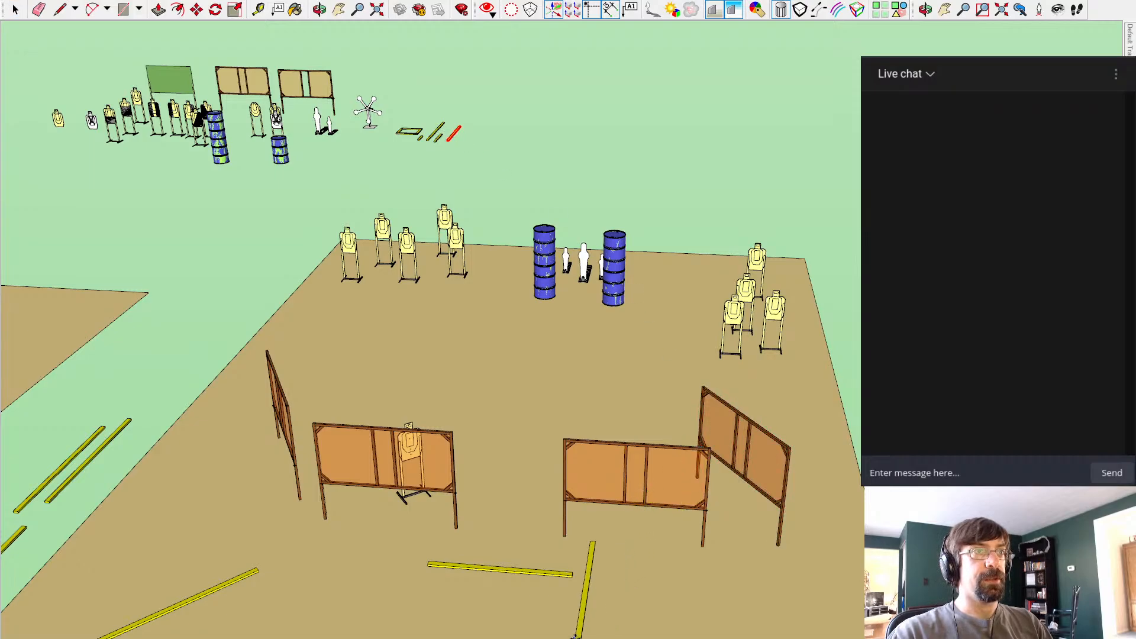
mouse_move(574, 636)
middle_down()
mouse_move(616, 548)
mouse_move(565, 552)
middle_up()
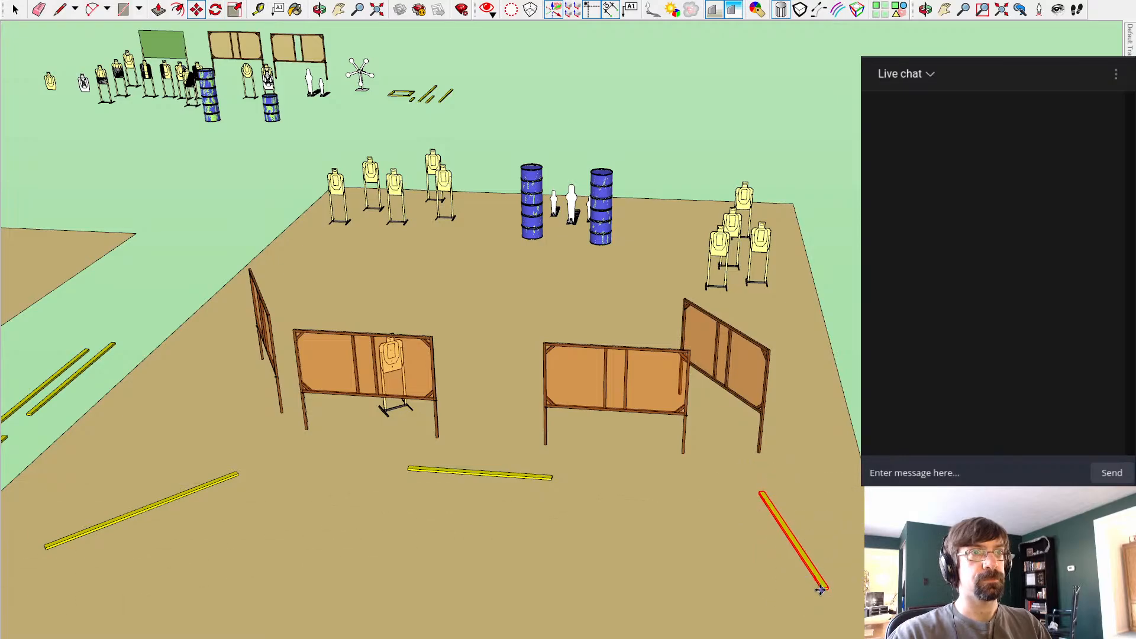
Step: Adjust the position of the right-hand angled yellow board in front of the end wall
middle_drag(823, 601, 781, 449)
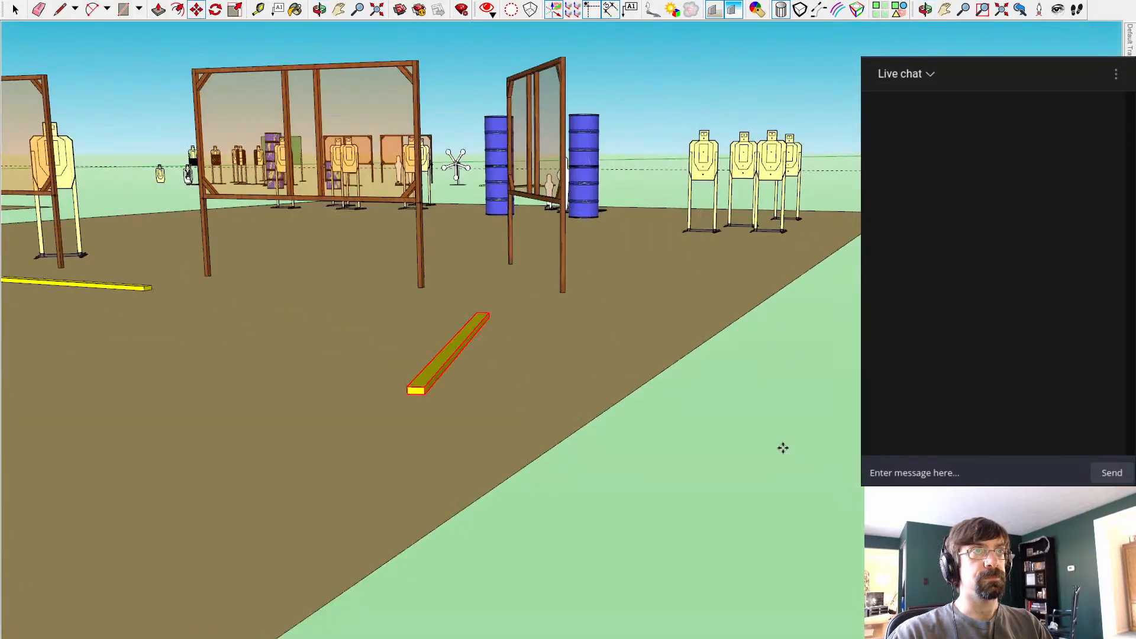
shift+middle_drag(587, 373, 503, 459)
scroll(460, 459, up, 4)
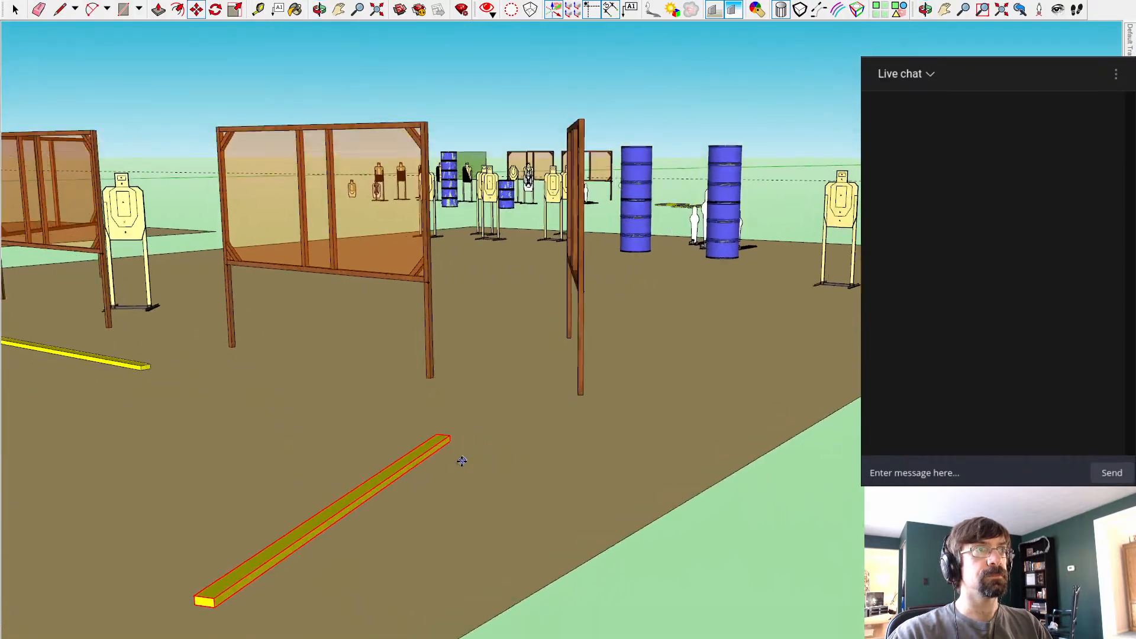
click(440, 439)
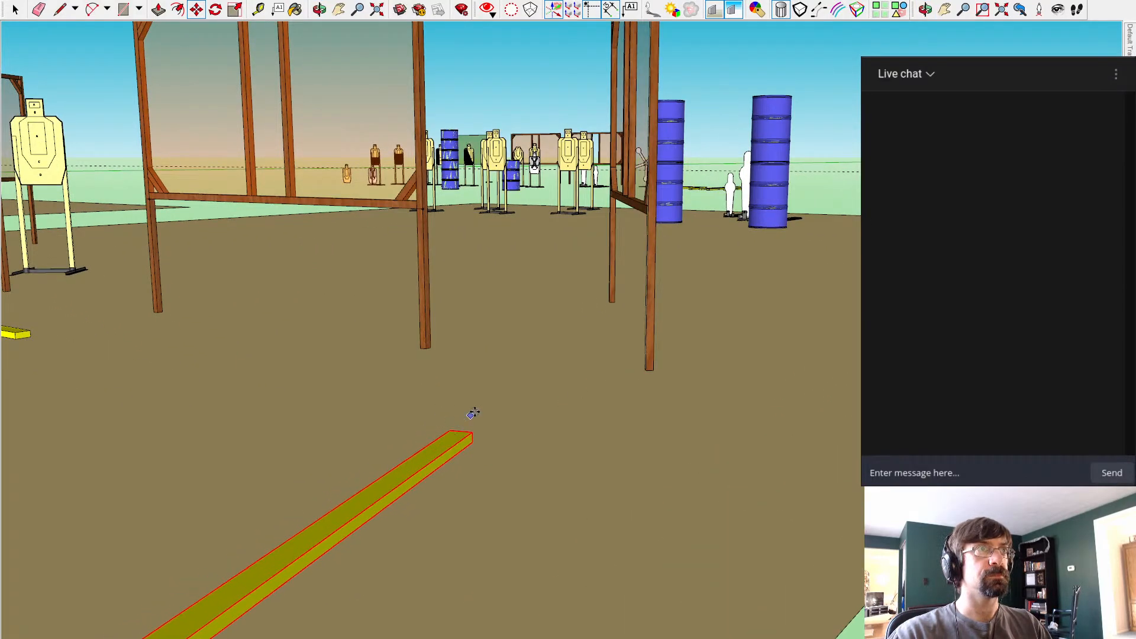
middle_drag(471, 413, 471, 447)
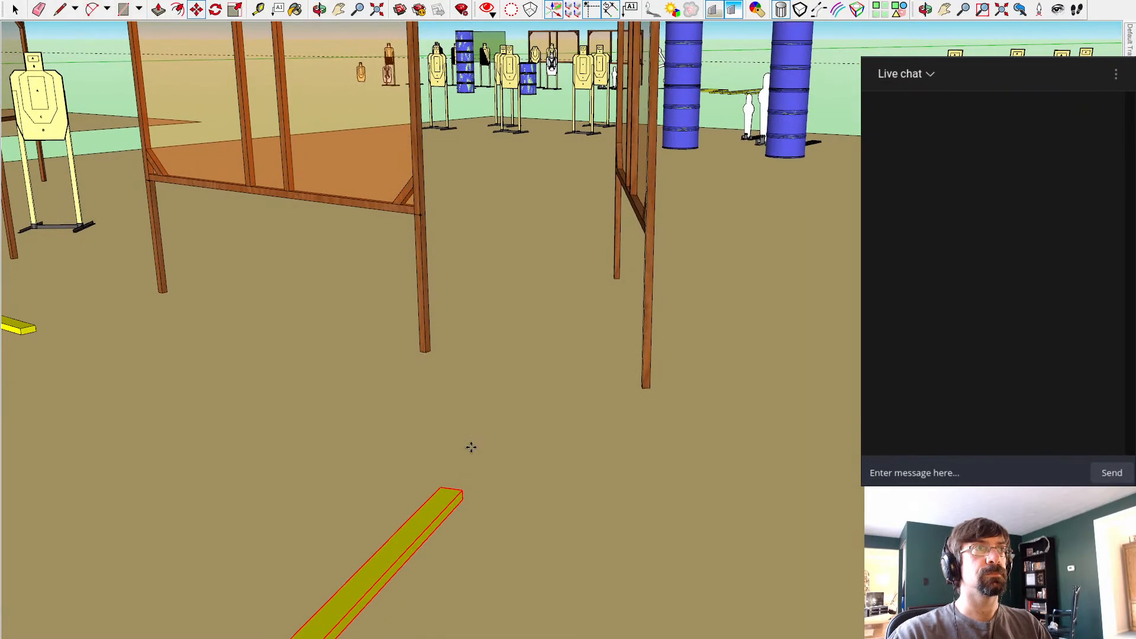
scroll(465, 496, down, 5)
Step: Shift the right-hand end wall slightly outward, away from the right front wall
middle_drag(651, 449, 832, 327)
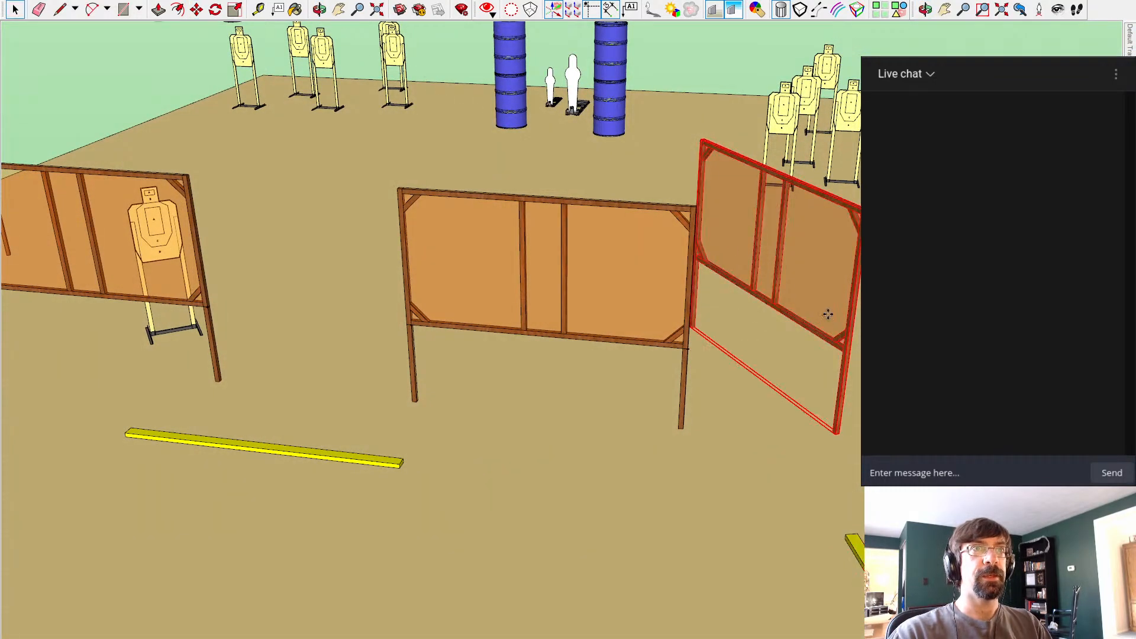
drag(833, 432, 864, 471)
middle_drag(713, 378, 687, 308)
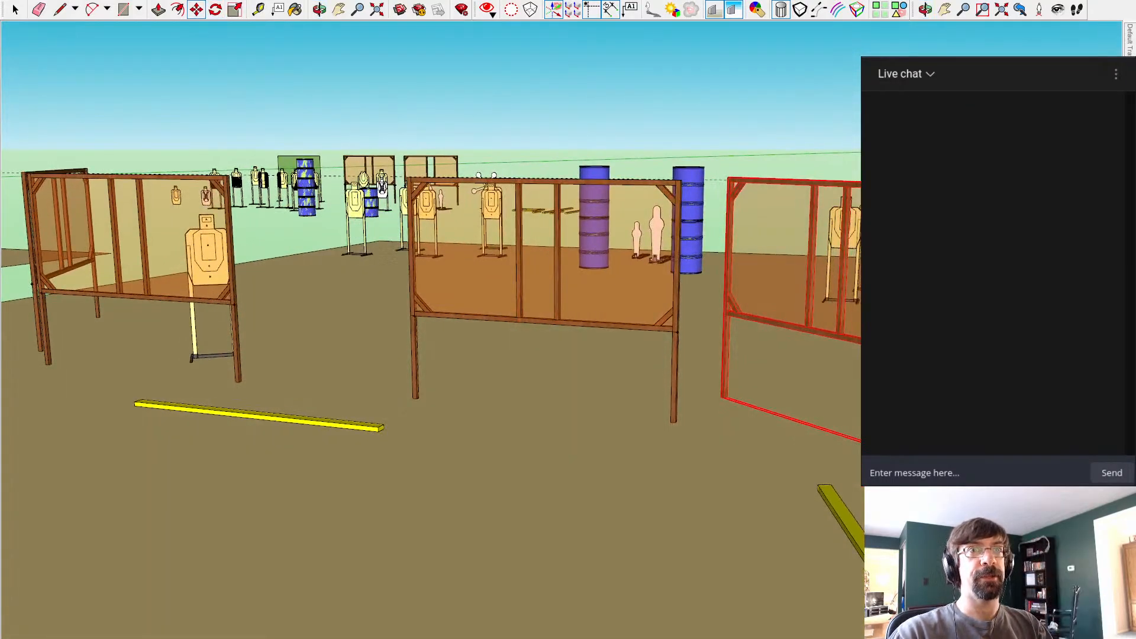
Step: Copy the front yellow board and join the copy end to end on its right side
middle_drag(592, 367, 589, 399)
scroll(712, 452, down, 5)
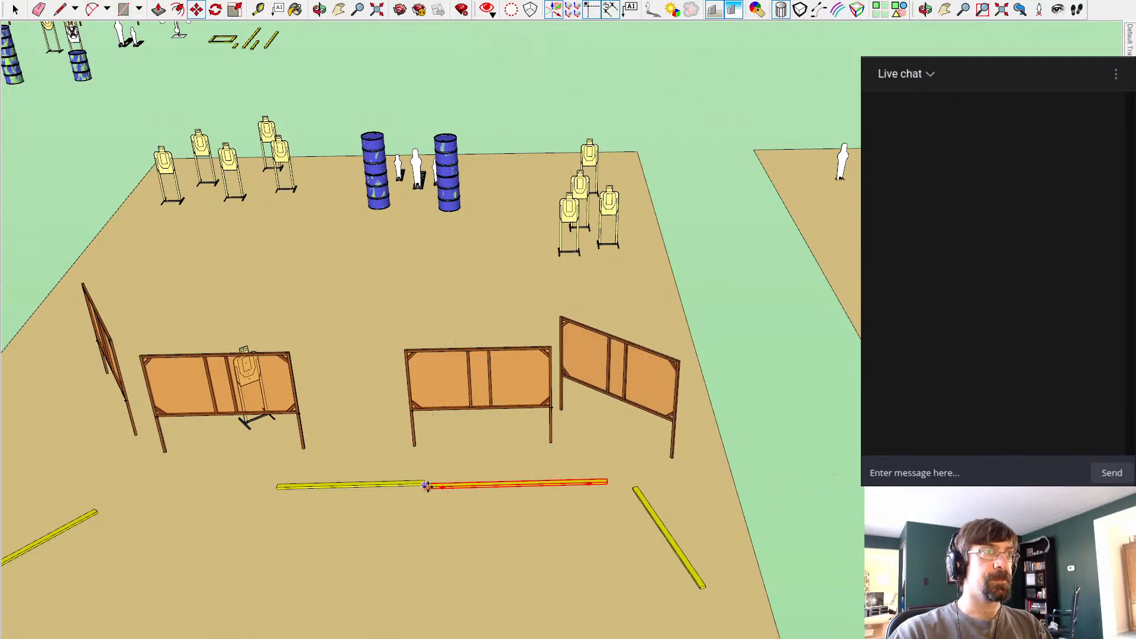
scroll(422, 483, up, 5)
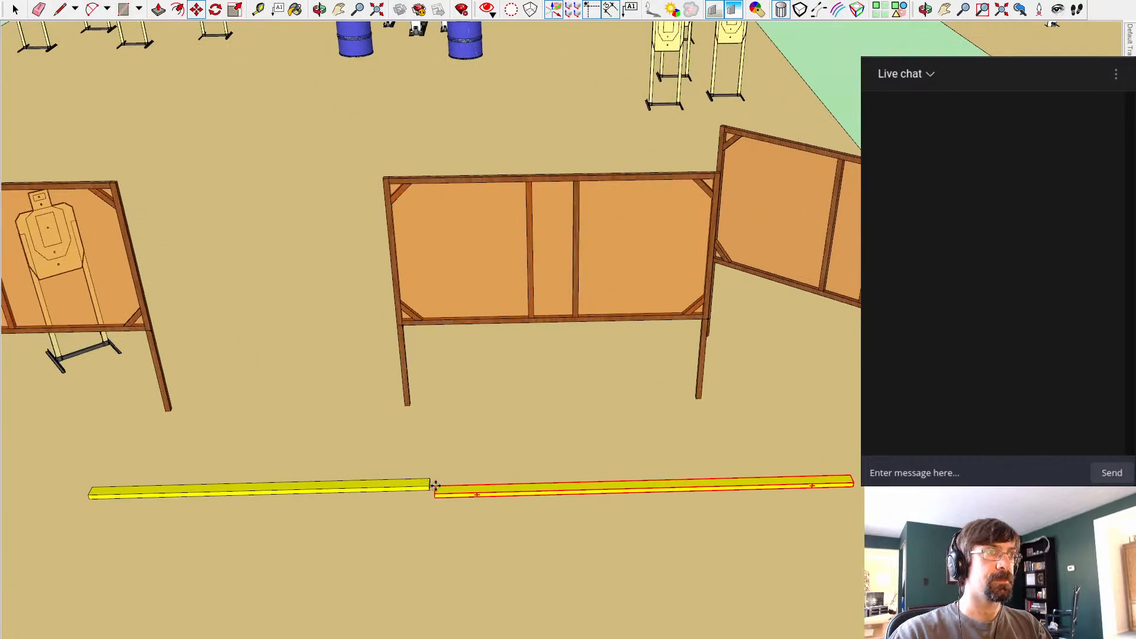
click(921, 506)
Step: Move the right-hand angled yellow board so its near-wall end meets the right end of the front boards
shift+middle_drag(920, 505, 589, 332)
key(m)
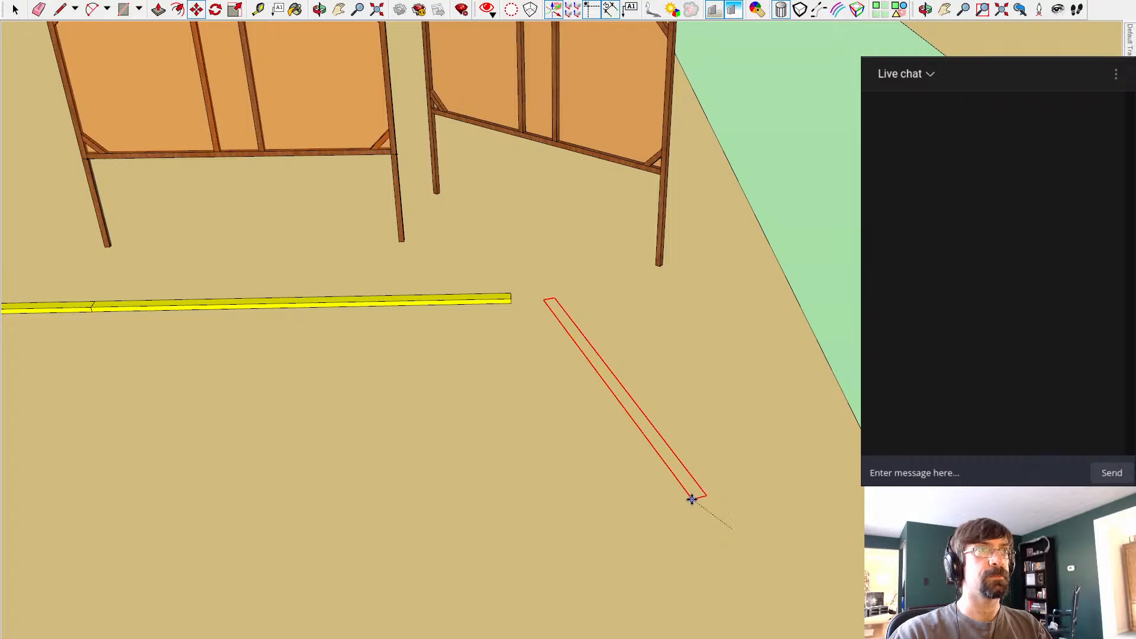
key(space)
drag(570, 312, 510, 299)
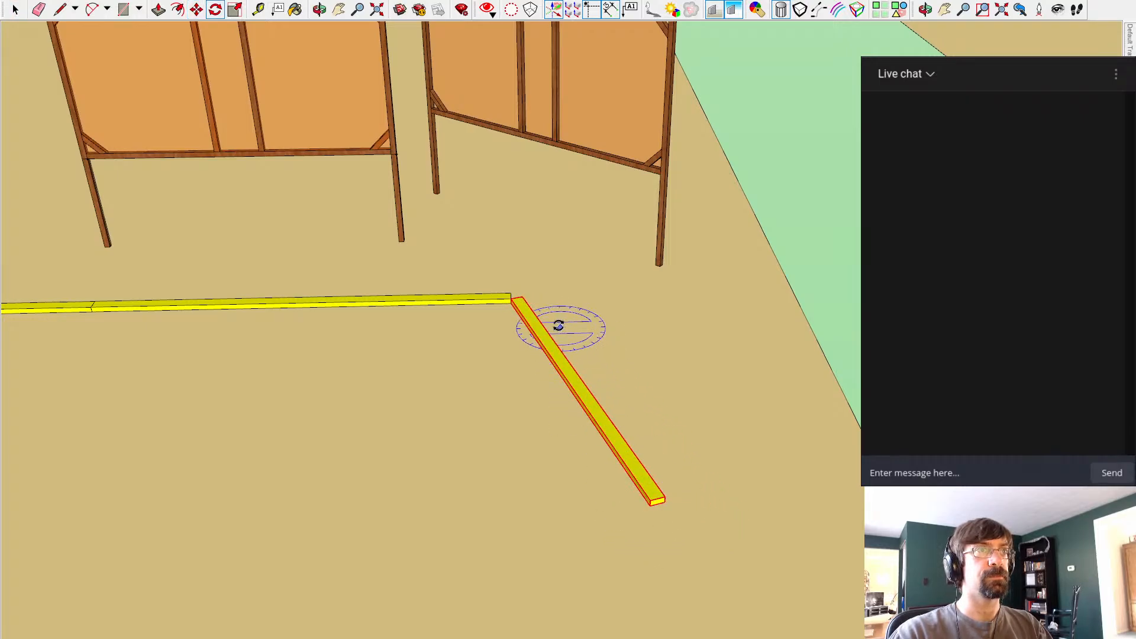
Step: Rotate the joined right-hand yellow board to adjust its angle, and clear the selection
click(840, 243)
middle_drag(791, 279, 720, 226)
key(q)
scroll(579, 285, up, 4)
shift+middle_drag(509, 236, 610, 460)
scroll(642, 521, up, 2)
scroll(487, 418, down, 5)
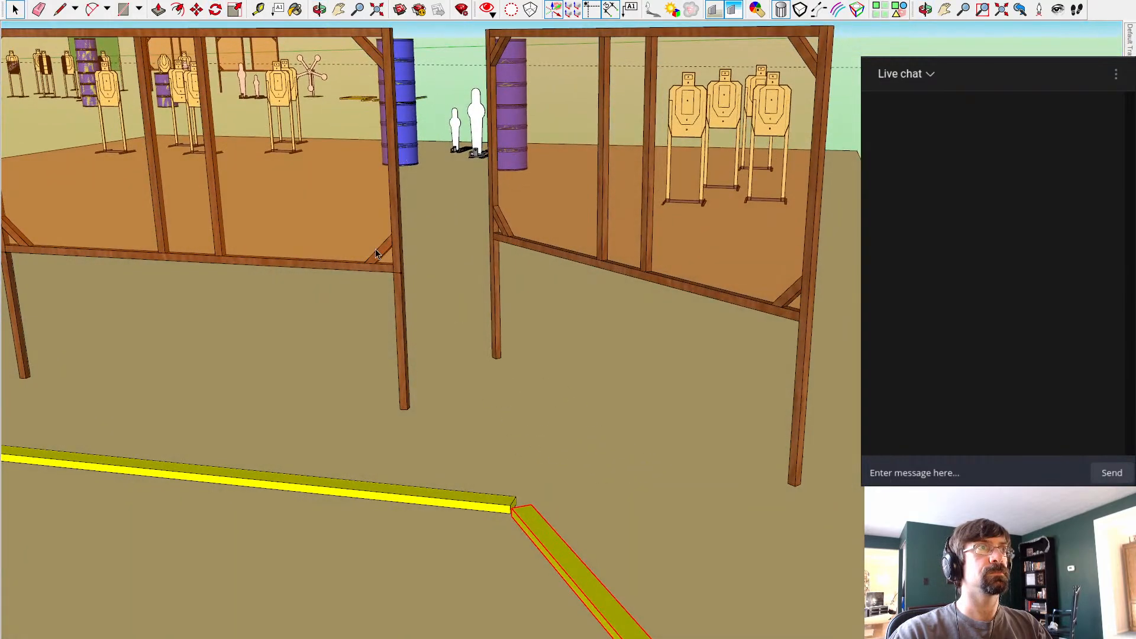
key(m)
middle_drag(550, 352, 594, 346)
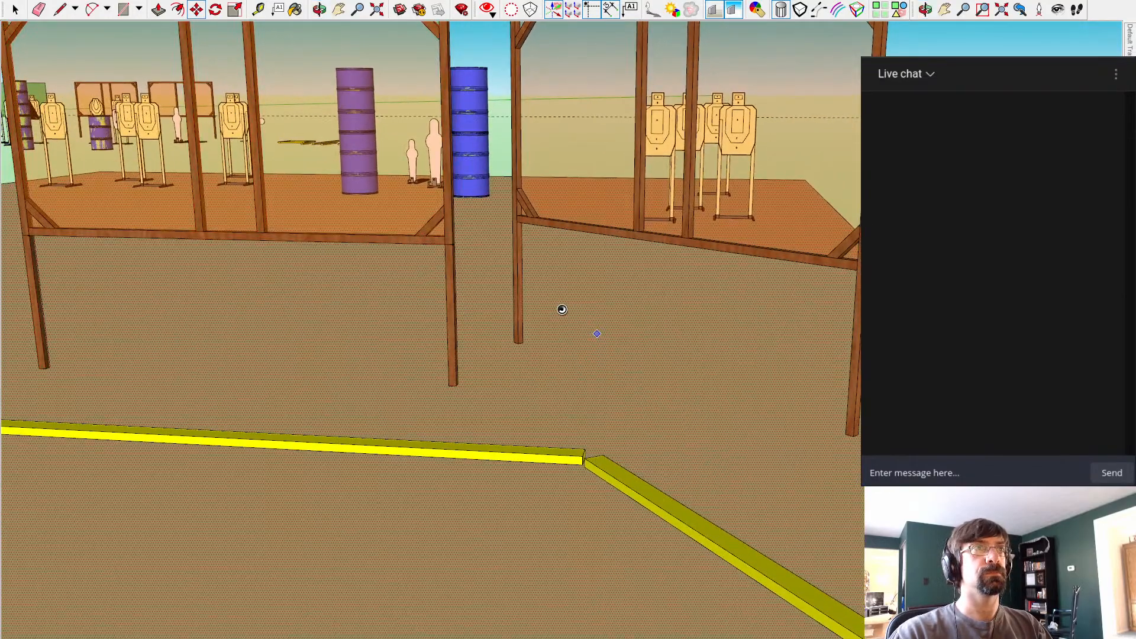
key(space)
key(ctrl+t)
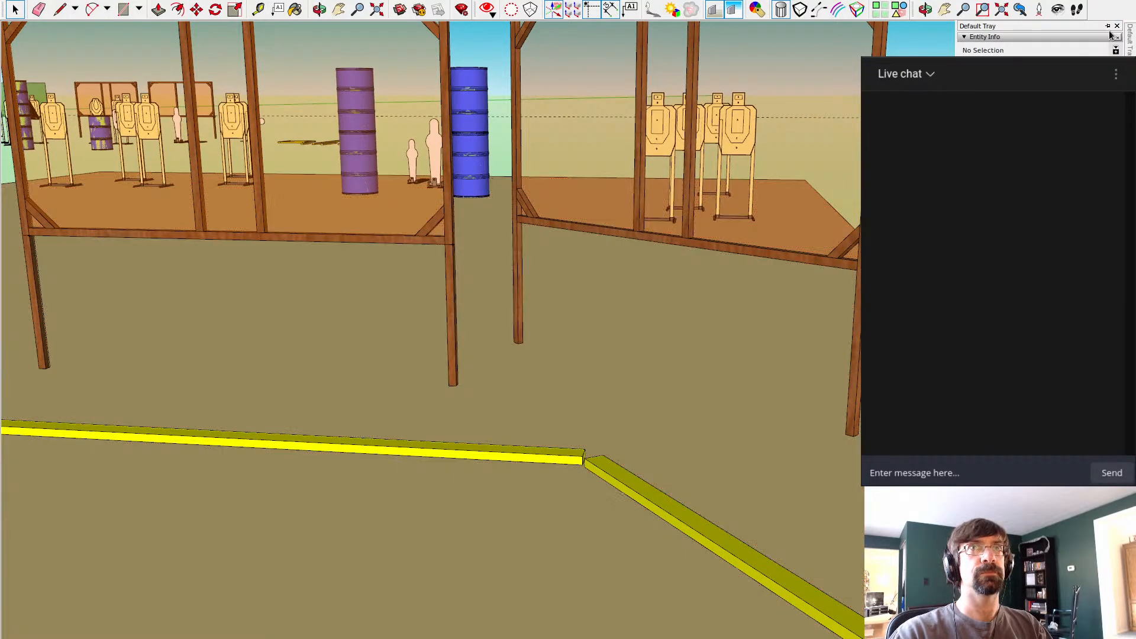
Step: Move the front-left target of the right-side paper target cluster to just behind the right-hand angled wall
middle_drag(947, 227, 855, 272)
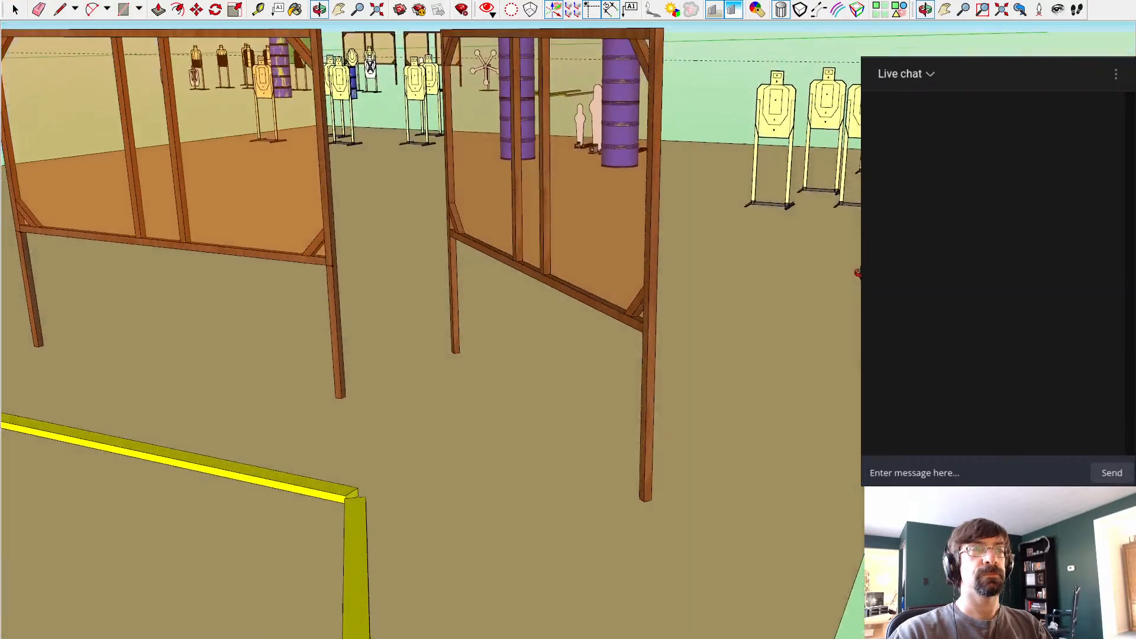
scroll(854, 278, down, 3)
scroll(858, 290, down, 3)
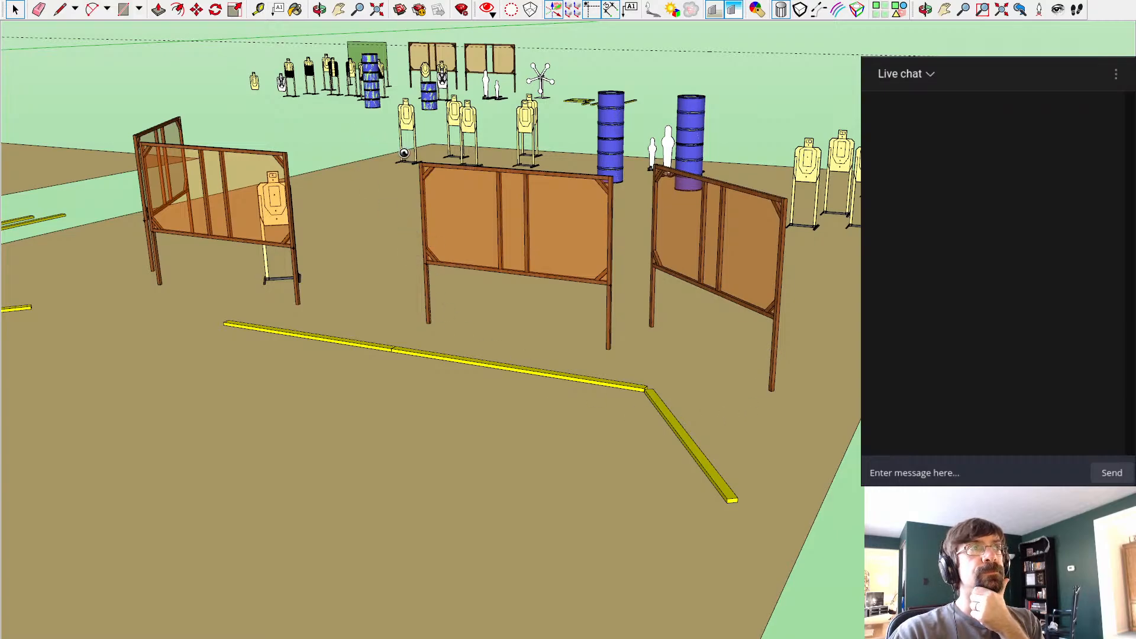
mouse_move(570, 399)
middle_down()
mouse_move(558, 401)
mouse_move(599, 411)
mouse_move(606, 432)
mouse_move(711, 490)
mouse_move(503, 395)
mouse_move(500, 367)
middle_up()
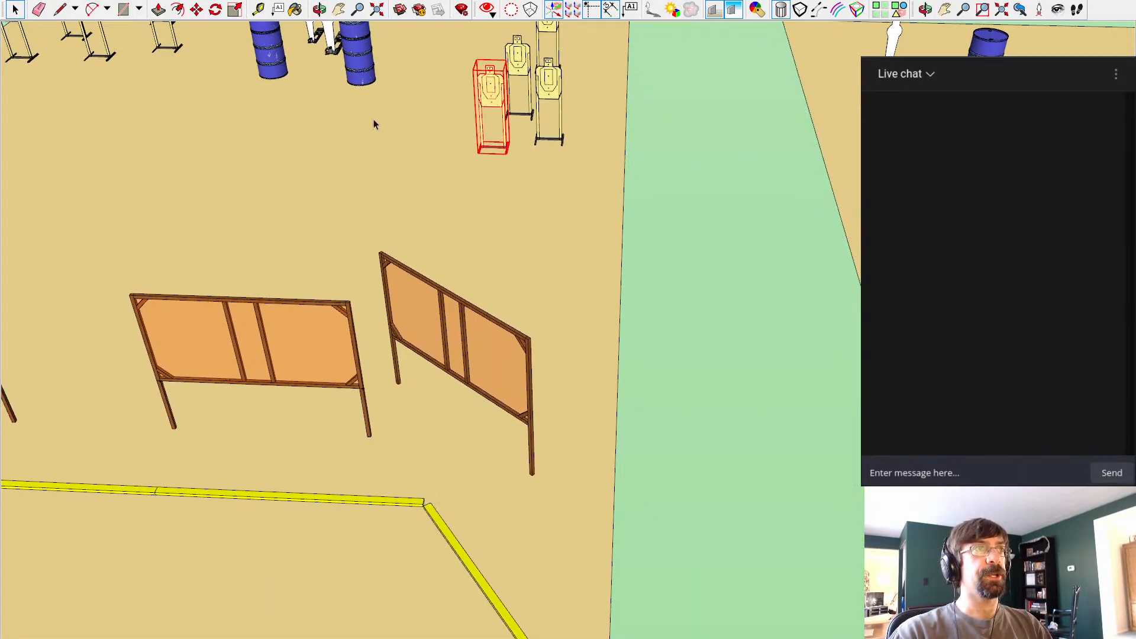
click(478, 153)
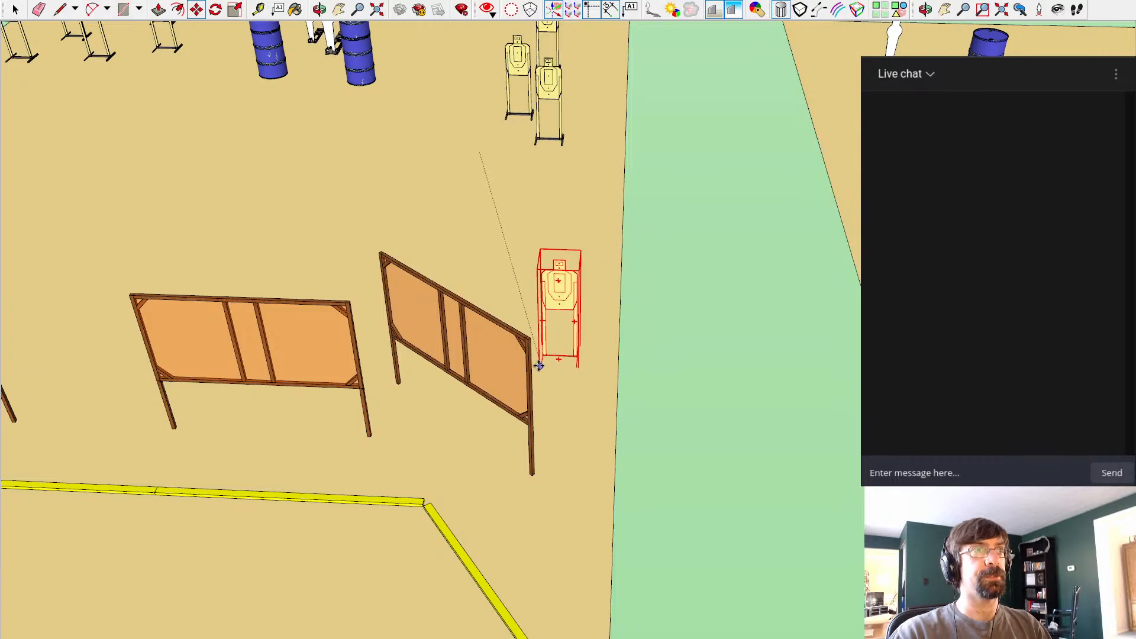
middle_drag(541, 368, 402, 299)
click(438, 319)
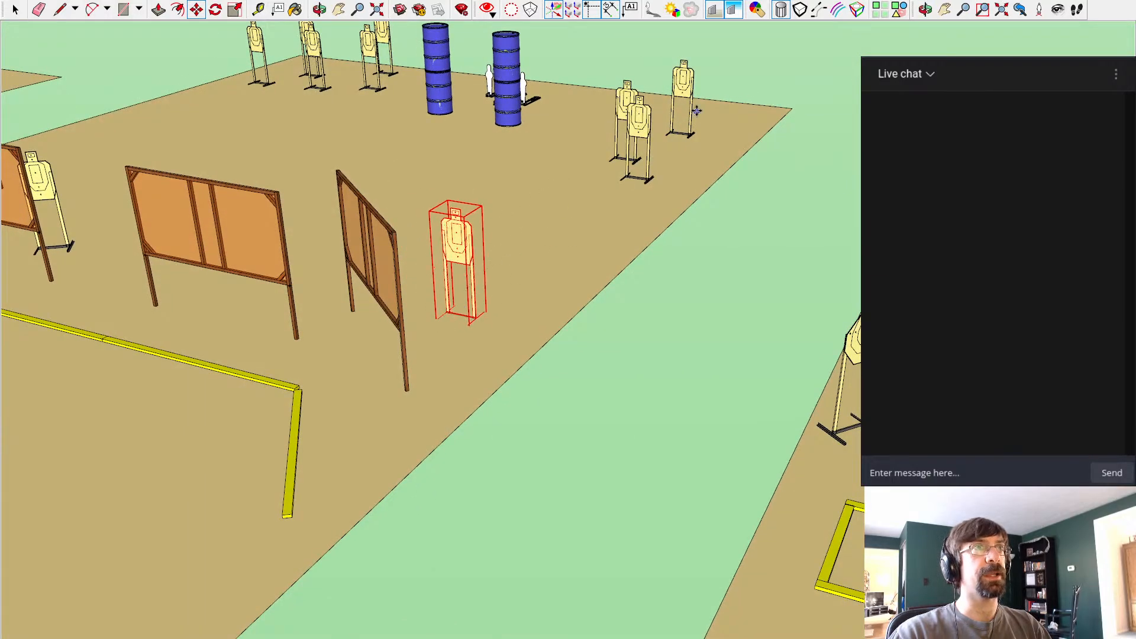
Step: Move the front paper target of the remaining right-side pair to the bay's right rear corner
click(638, 134)
key(m)
click(621, 178)
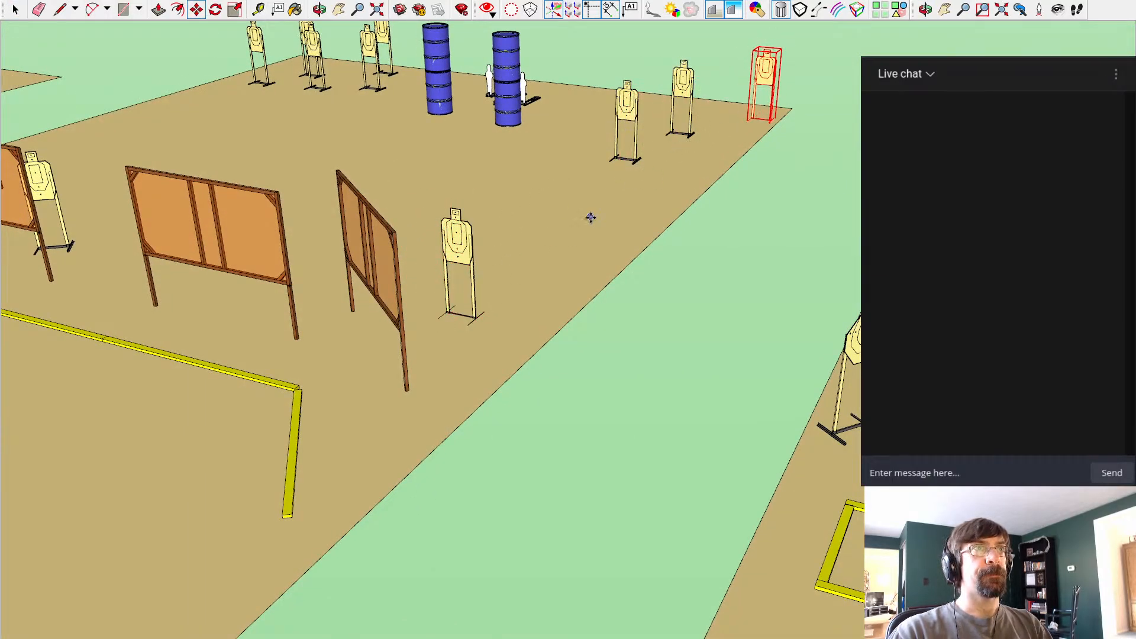
middle_drag(591, 218, 249, 236)
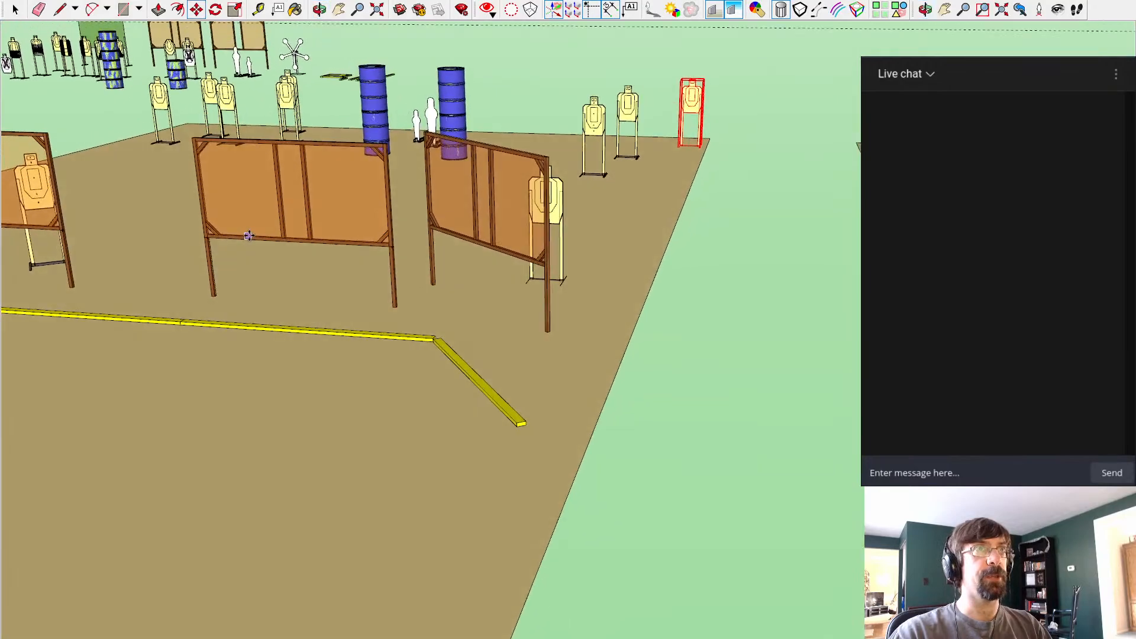
Step: Move the nearer remaining right-side paper target forward beside the right-hand angled wall, and delete it
middle_drag(620, 153, 588, 130)
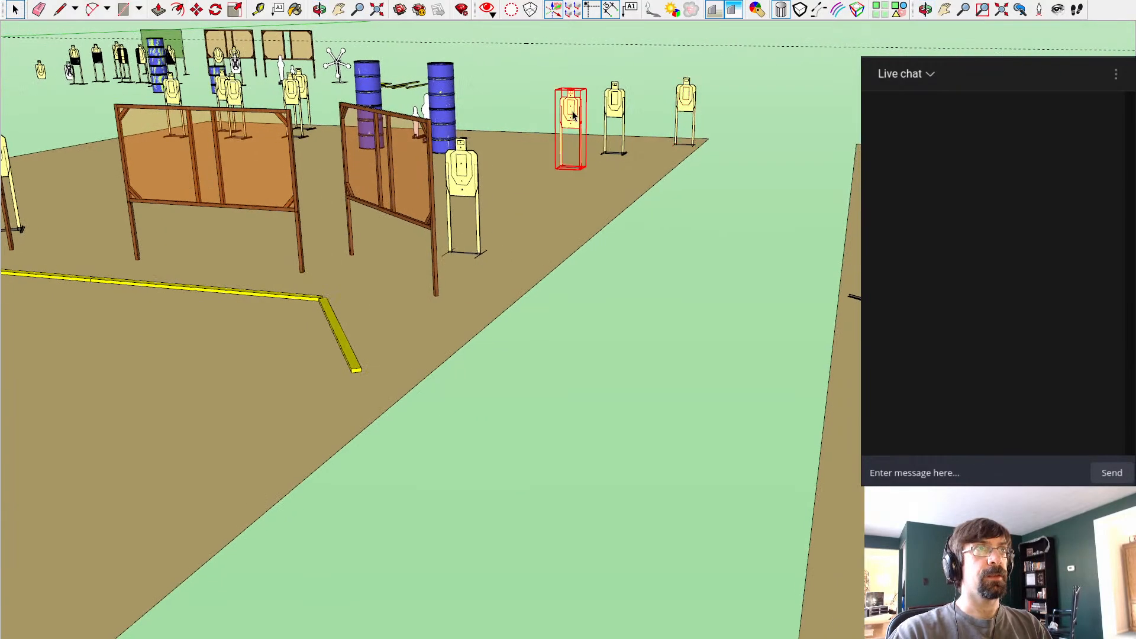
click(525, 254)
middle_drag(524, 255, 568, 234)
key(space)
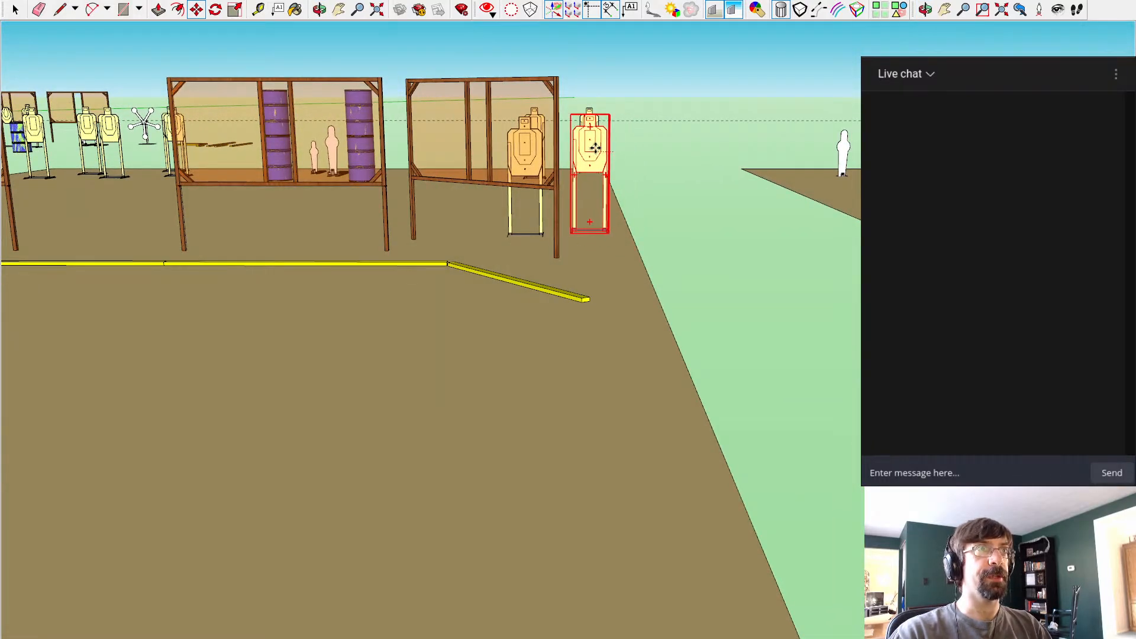
key(Delete)
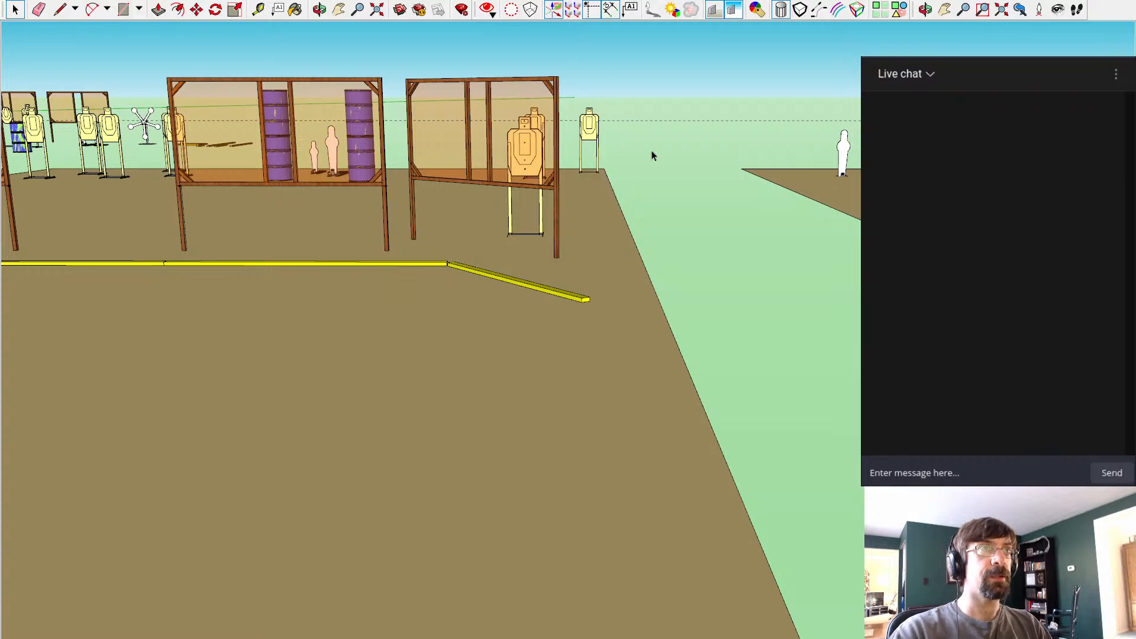
Step: Copy a low paper target with a black-covered lower half from the prop area and paste it outside the right-hand angled wall's near end
scroll(651, 150, down, 5)
middle_drag(652, 150, 83, 361)
shift+middle_drag(926, 151, 789, 232)
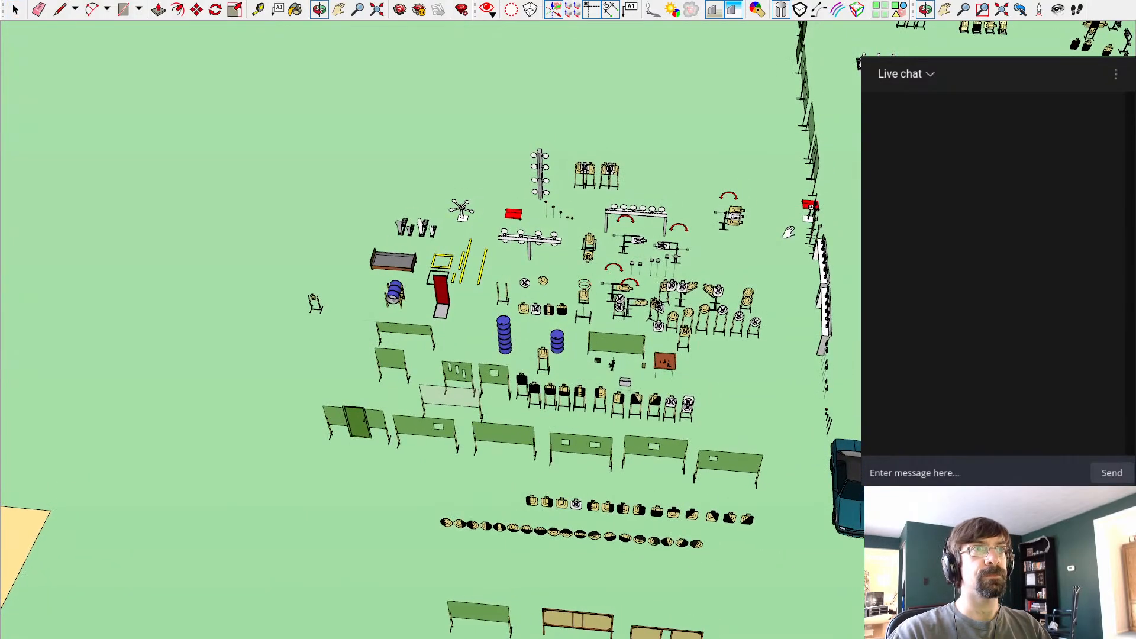
scroll(774, 421, up, 3)
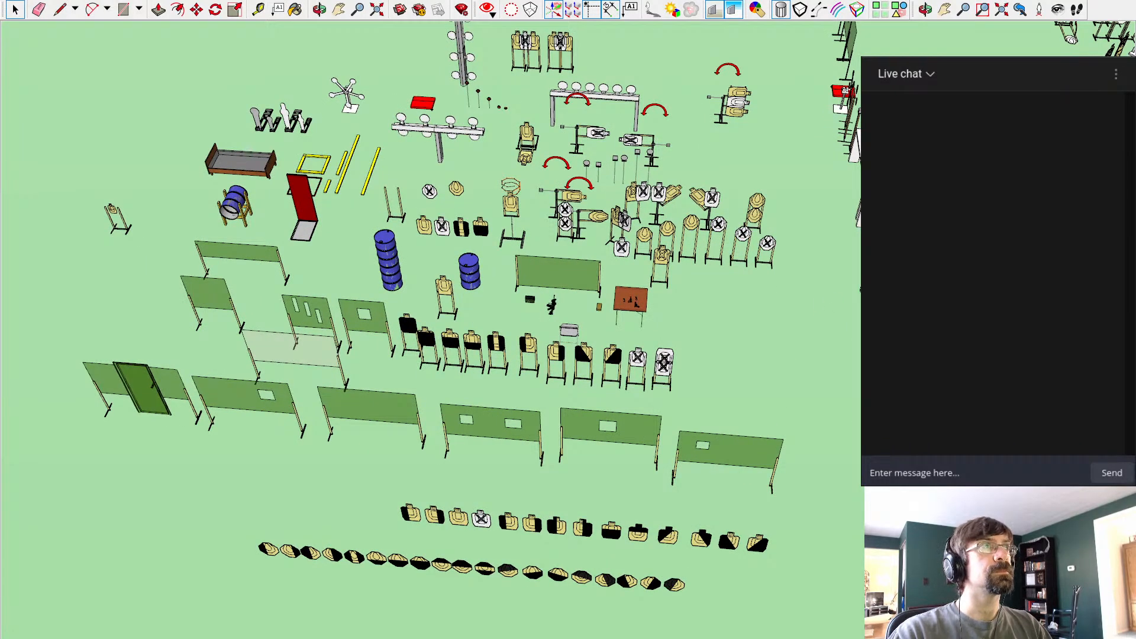
shift+middle_drag(1059, 298, 455, 383)
shift+middle_drag(763, 199, 599, 501)
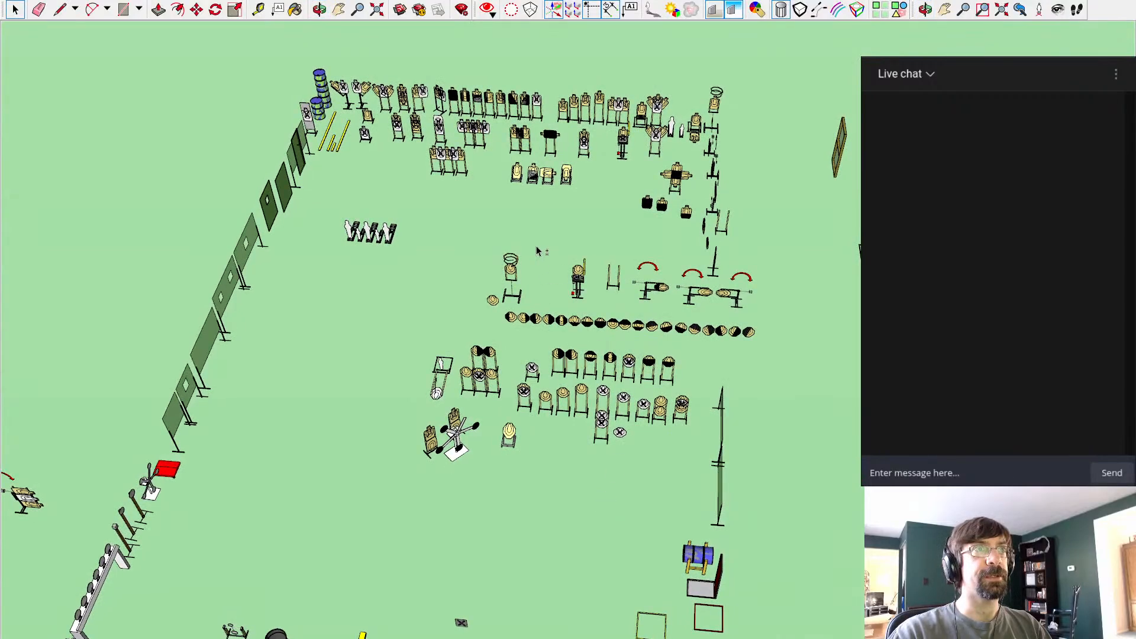
scroll(553, 172, up, 2)
scroll(507, 223, down, 2)
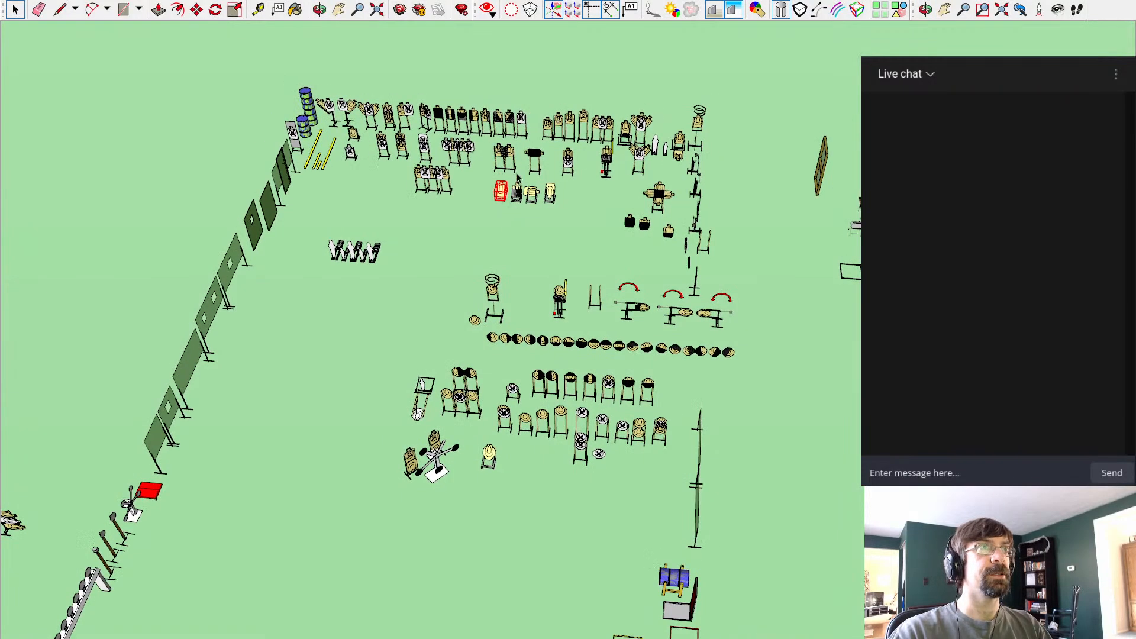
scroll(455, 246, down, 2)
shift+middle_drag(418, 267, 746, 160)
shift+middle_drag(284, 367, 781, 122)
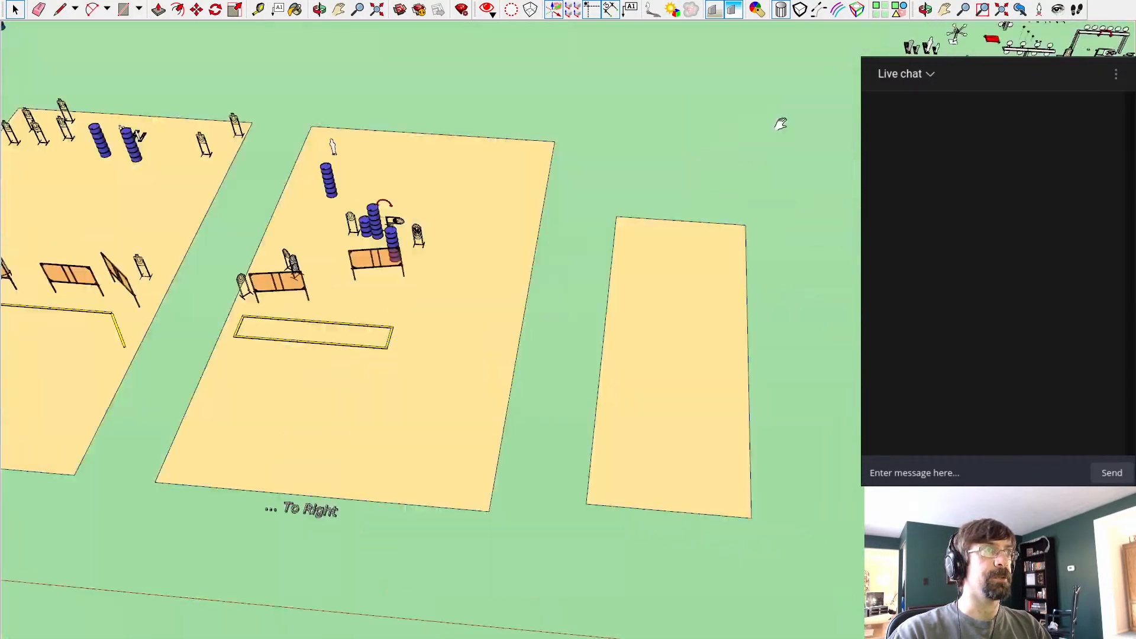
shift+middle_drag(238, 338, 561, 205)
shift+middle_drag(423, 214, 448, 370)
scroll(448, 370, up, 3)
scroll(448, 371, up, 3)
key(ctrl+v)
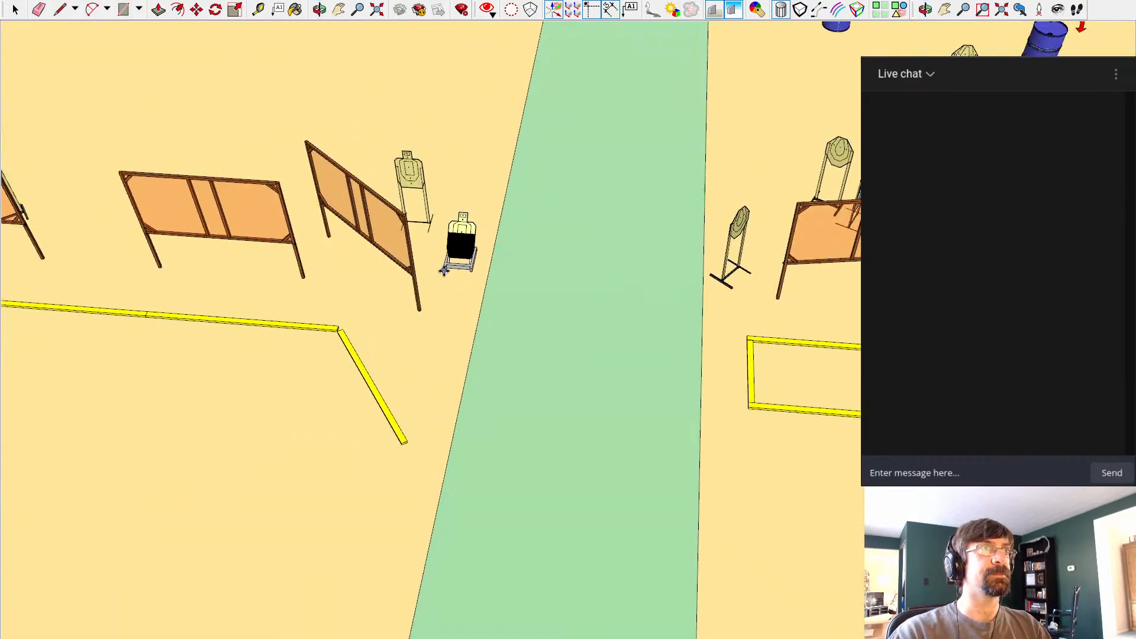
Step: Place two paper targets side by side in the bay's right middle, and spread the left rear targets apart toward the left edge
middle_drag(405, 302, 686, 112)
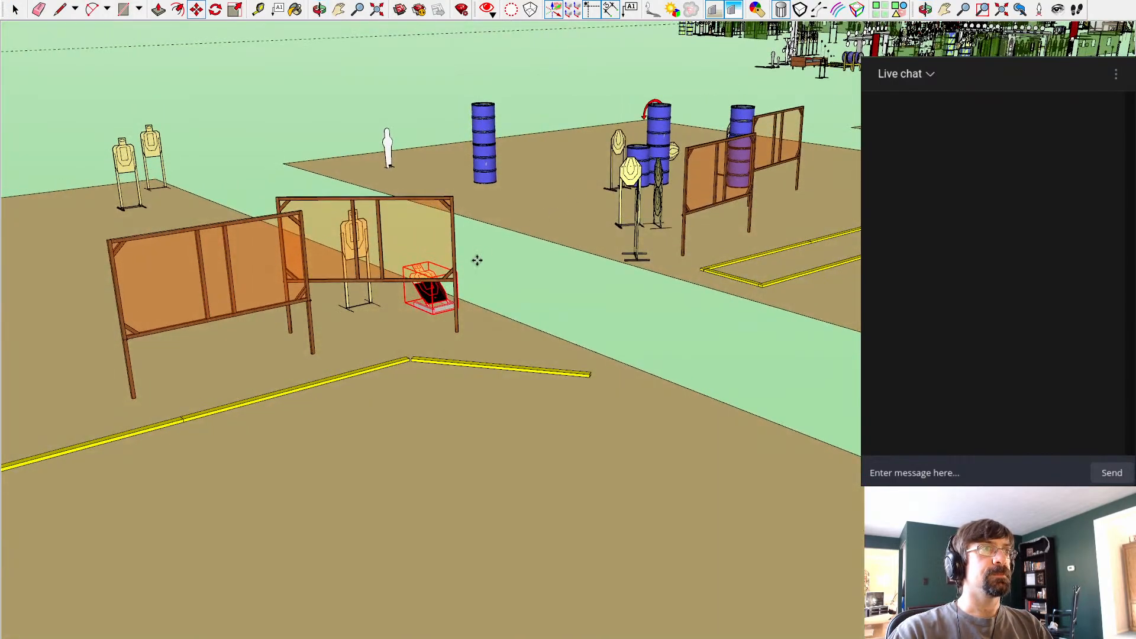
scroll(476, 262, up, 6)
scroll(464, 294, down, 5)
middle_drag(487, 292, 452, 396)
scroll(368, 386, up, 5)
scroll(451, 395, down, 6)
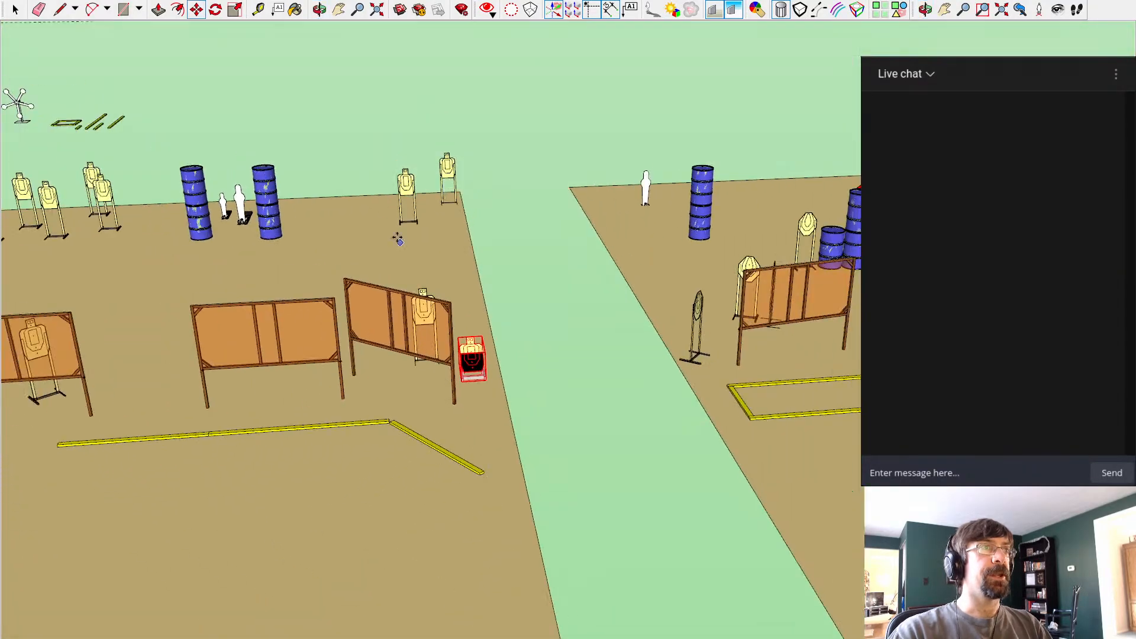
shift+middle_drag(399, 239, 411, 416)
shift+middle_drag(268, 361, 364, 357)
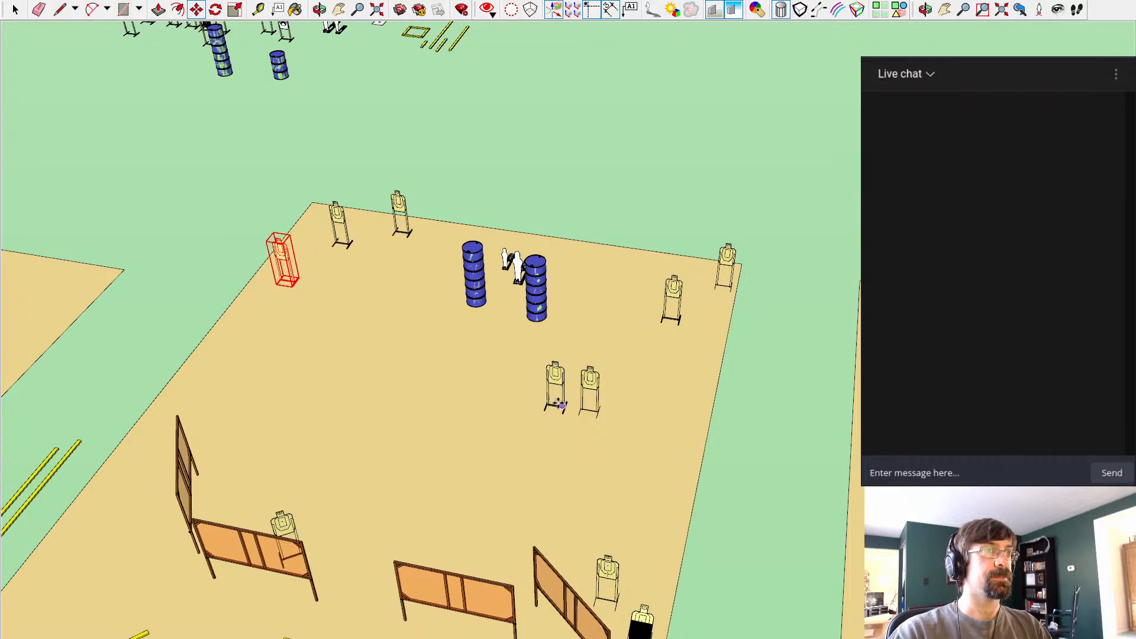
Step: Examine the sight lines to the left rear paper targets through the gaps between the front walls
middle_drag(558, 404, 418, 310)
scroll(322, 373, up, 6)
middle_drag(343, 406, 391, 297)
scroll(390, 297, up, 2)
middle_drag(510, 248, 504, 278)
shift+middle_drag(604, 246, 537, 252)
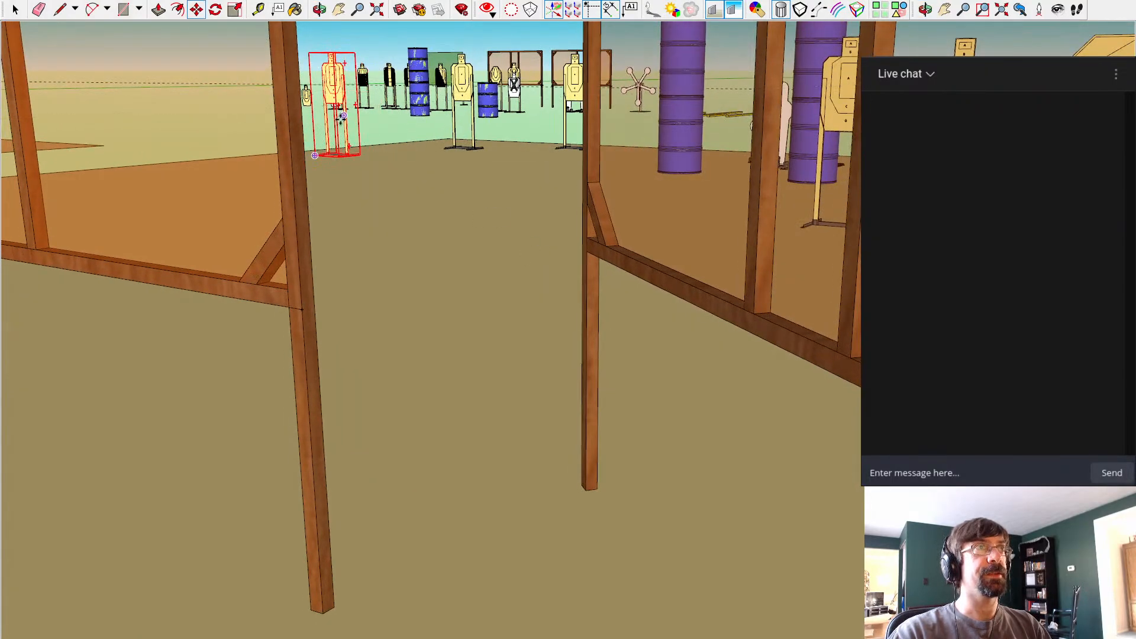
scroll(506, 137, down, 5)
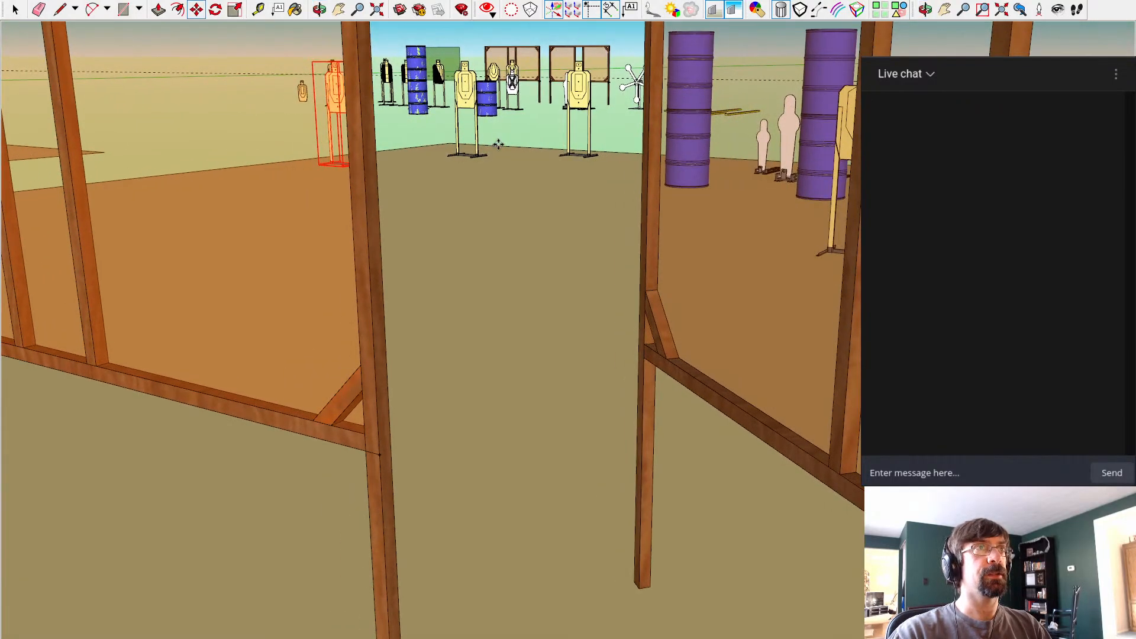
scroll(499, 145, down, 3)
scroll(499, 145, down, 1)
scroll(495, 143, up, 5)
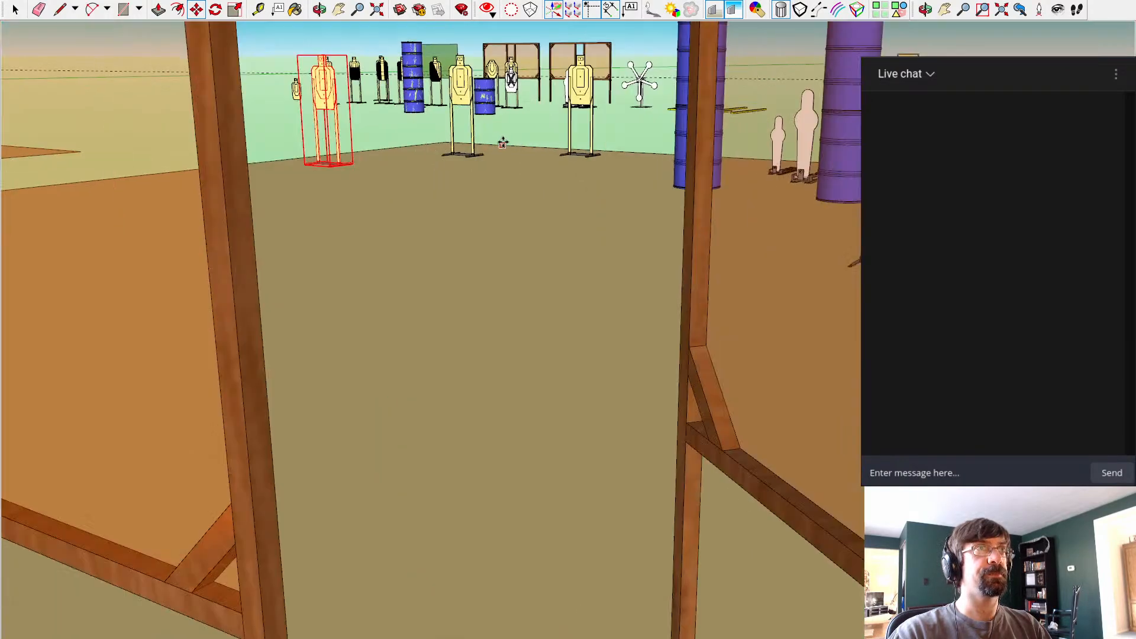
scroll(502, 150, down, 4)
middle_drag(503, 155, 528, 163)
shift+middle_drag(560, 170, 543, 189)
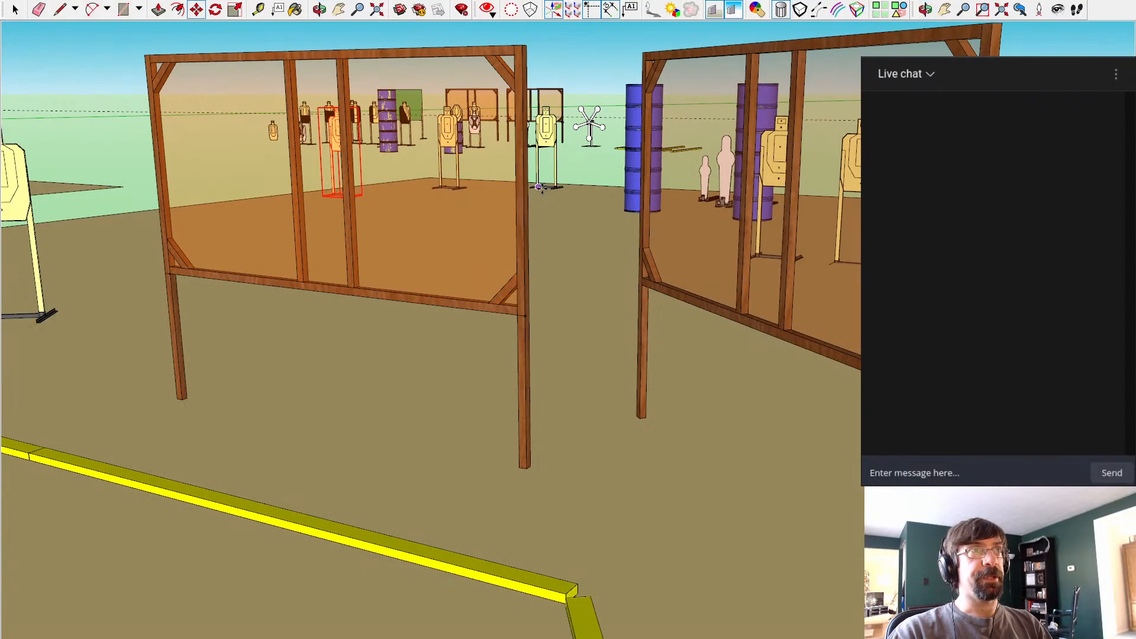
middle_drag(477, 169, 521, 199)
shift+middle_drag(196, 225, 621, 278)
scroll(621, 277, down, 2)
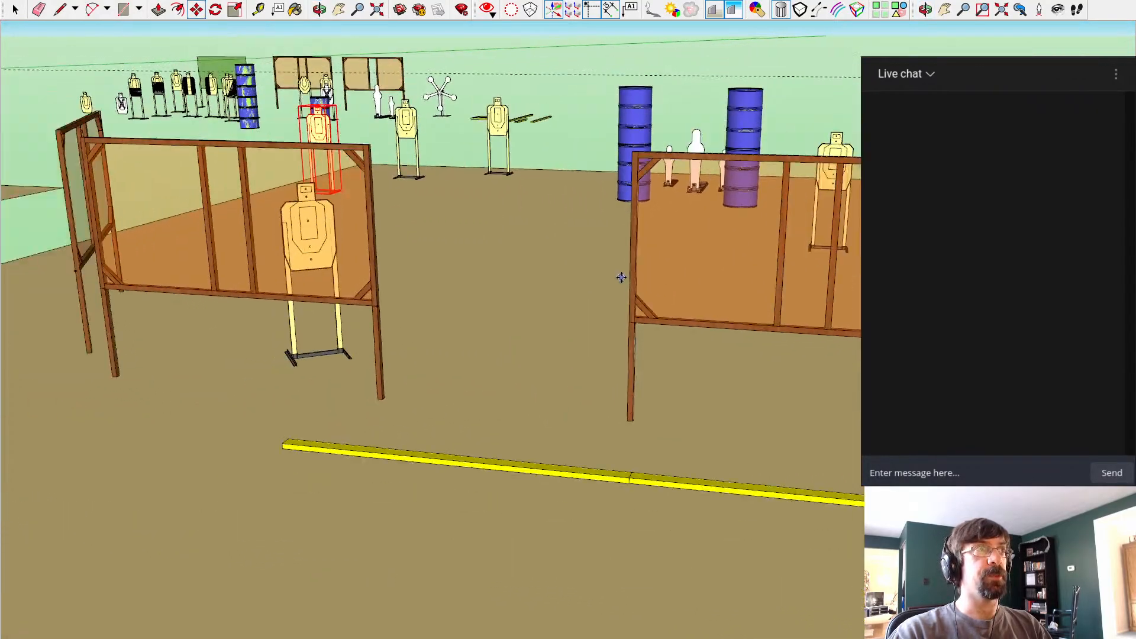
scroll(599, 253, down, 5)
middle_drag(574, 221, 561, 245)
shift+middle_drag(561, 246, 572, 370)
Step: Move the left front wall to join the left end of the middle front wall
key(m)
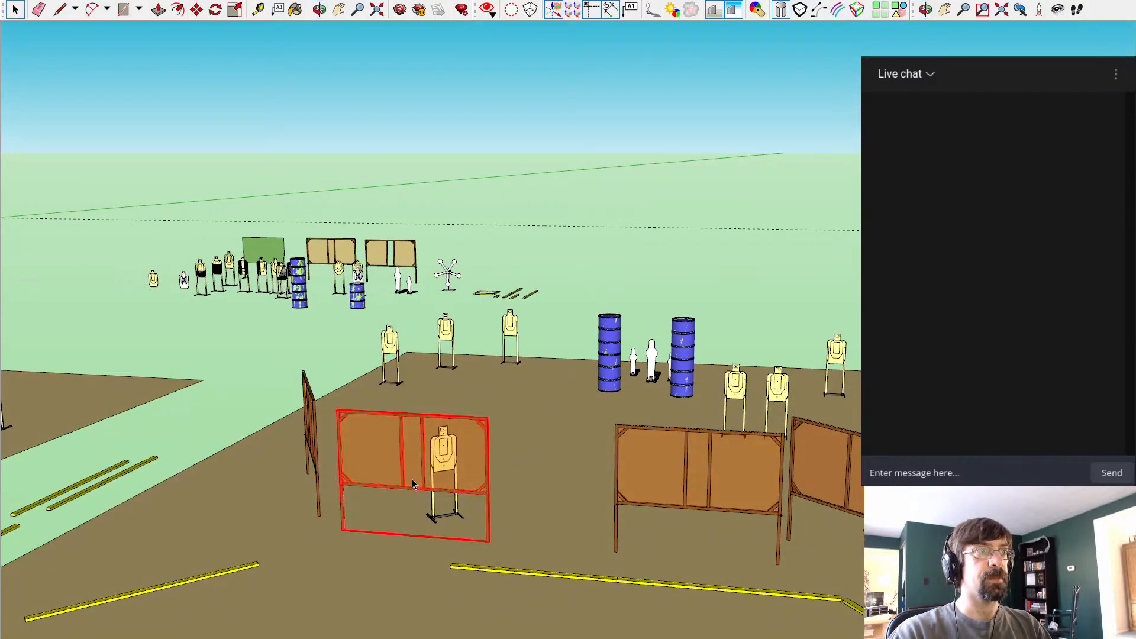
click(421, 487)
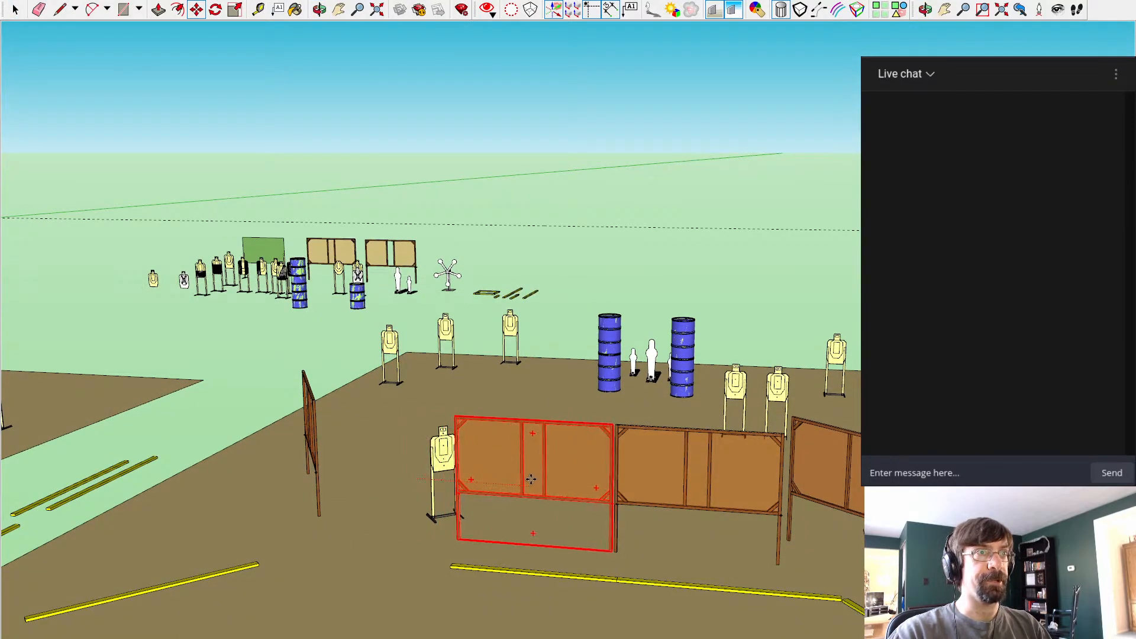
middle_drag(454, 488, 728, 409)
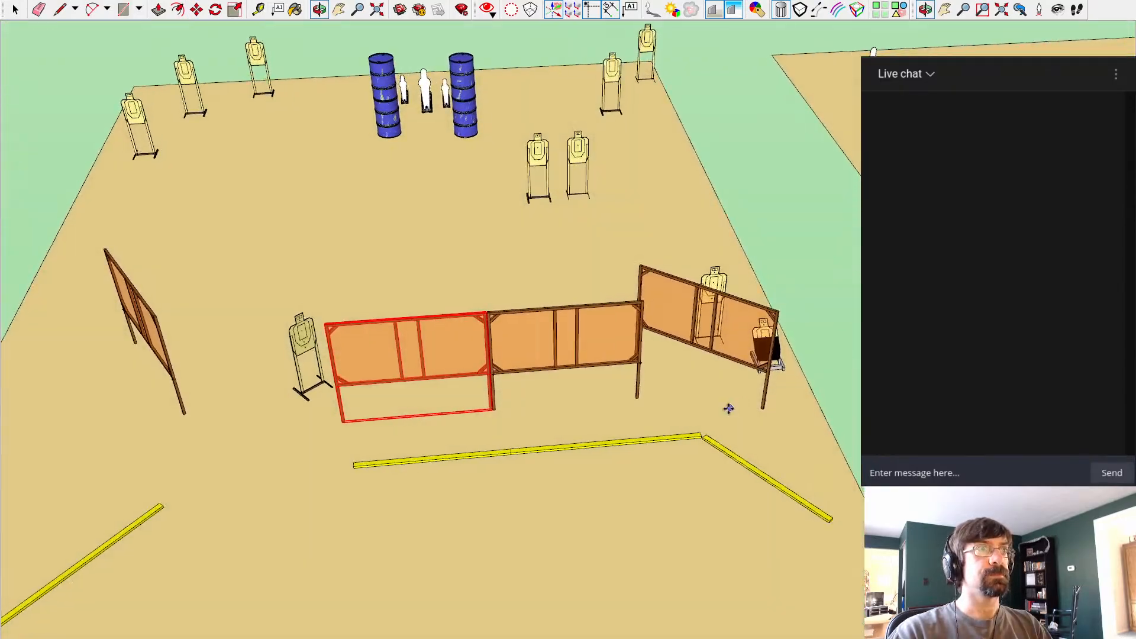
Step: Rotate the joined left front wall about its shared end so its free left end swings rearward
middle_drag(858, 282, 808, 409)
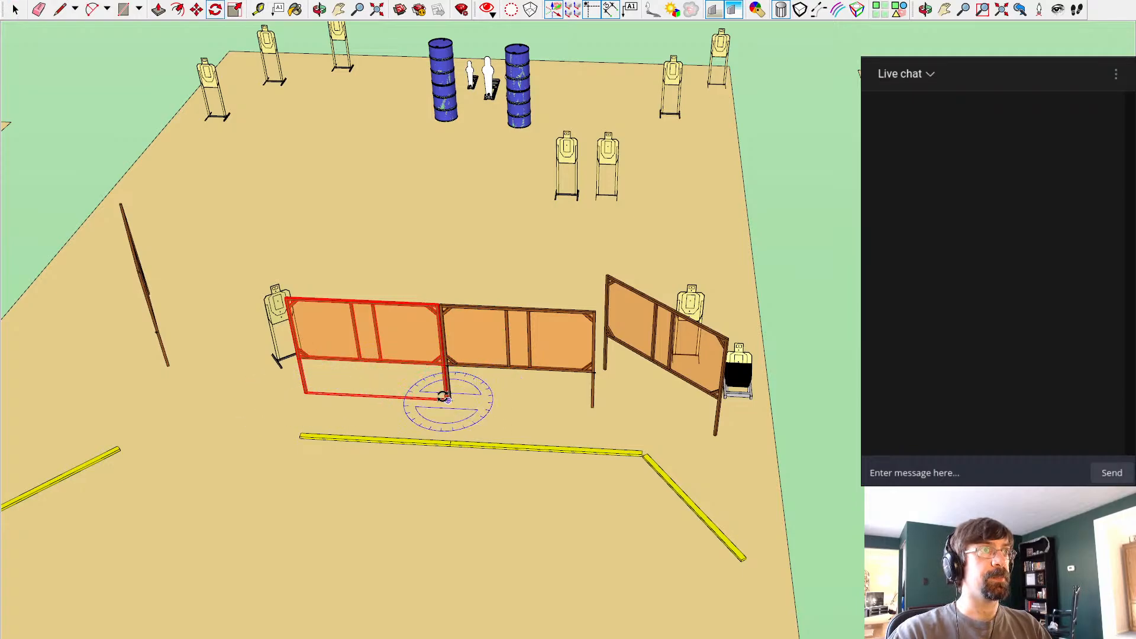
click(627, 409)
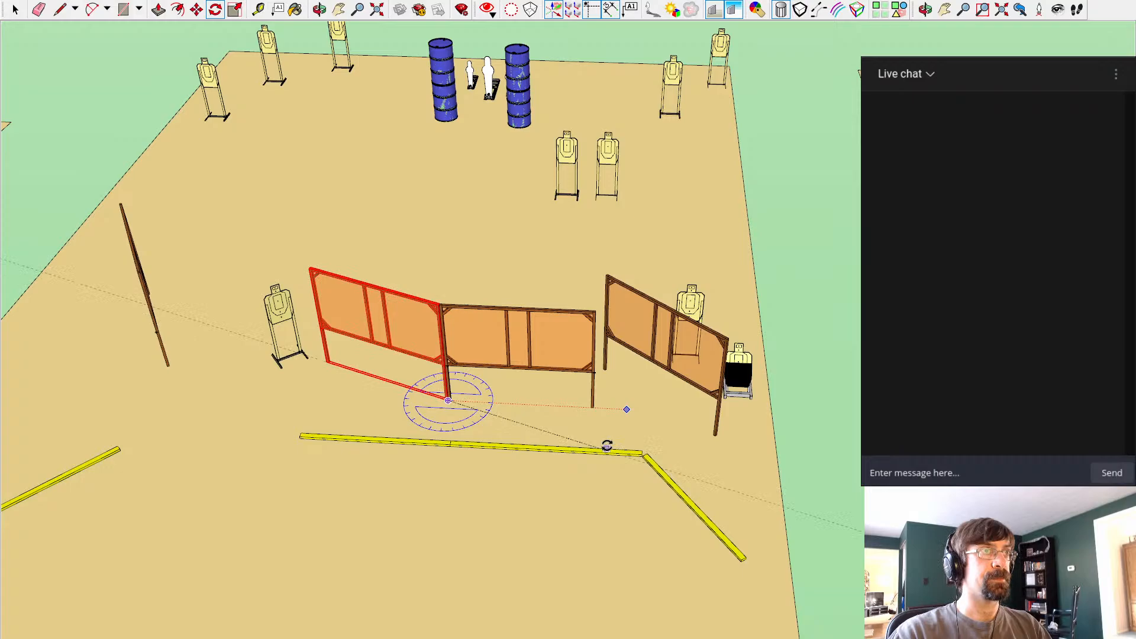
click(598, 444)
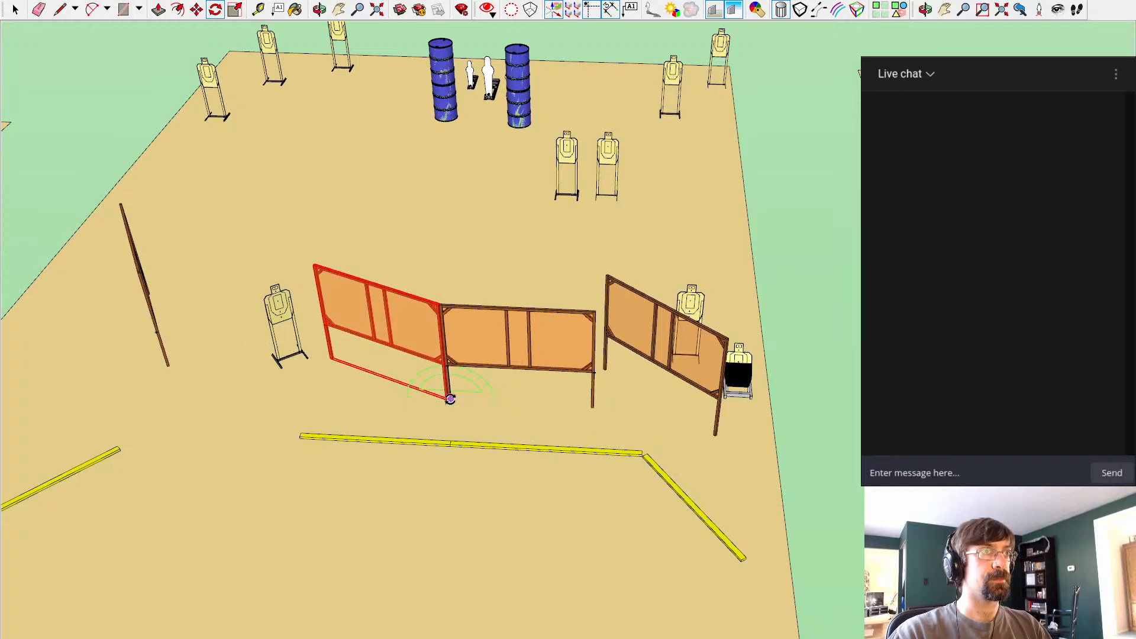
click(779, 428)
key(space)
Step: Try to rotate the middle front wall about its right end, swinging its left end rearward
click(446, 342)
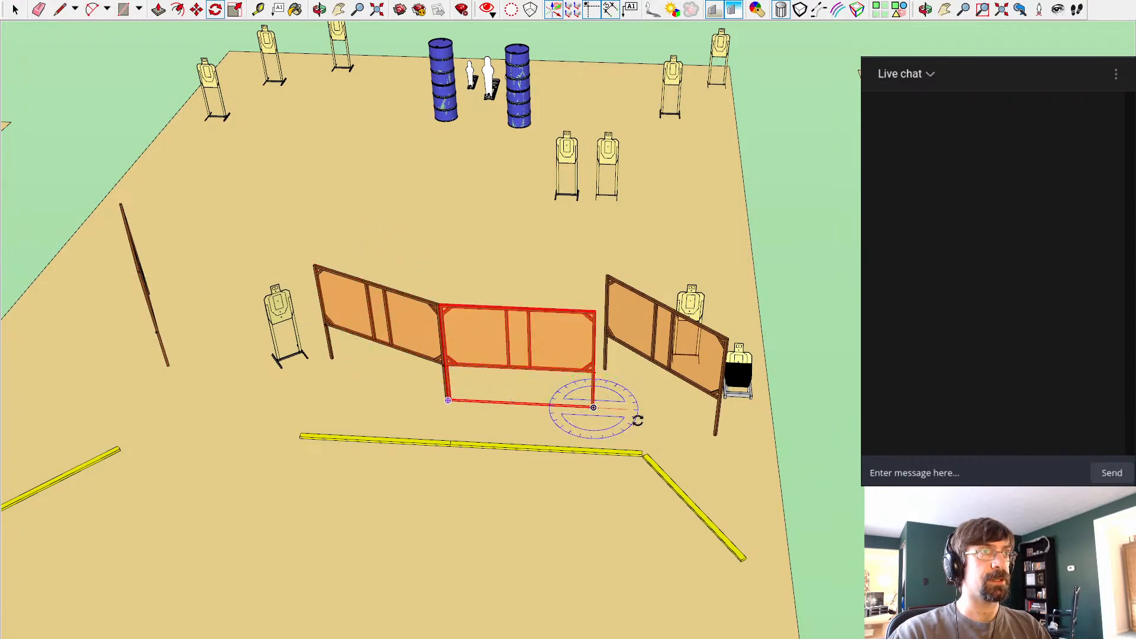
click(775, 433)
click(757, 497)
middle_drag(819, 487, 437, 349)
key(q)
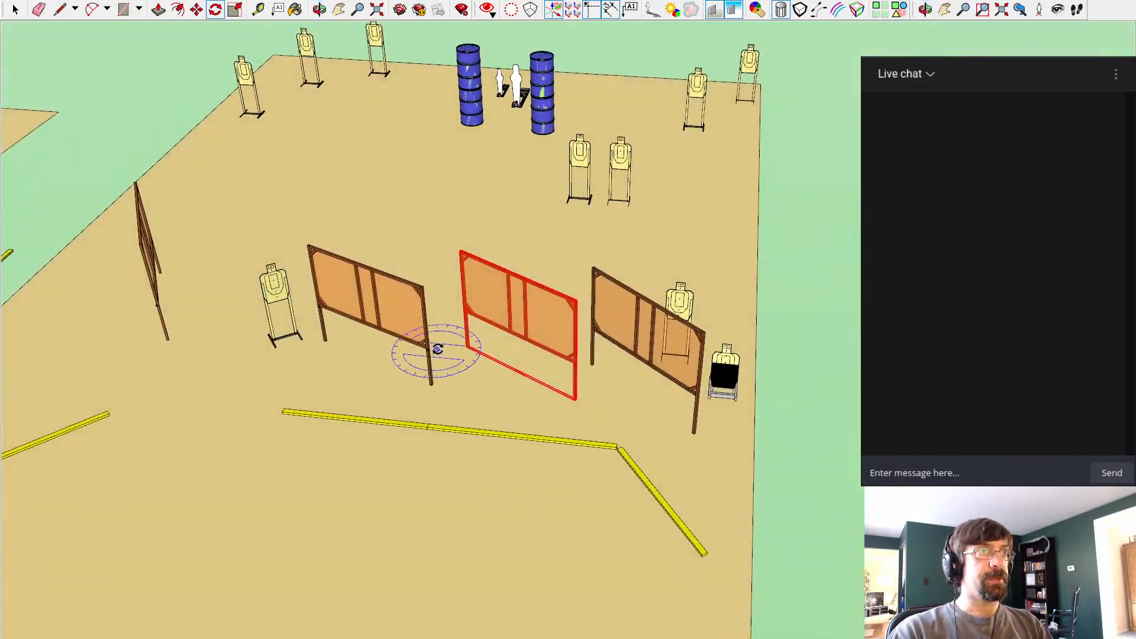
Step: Undo the middle wall's rotation and rotate it about the end shared with the left wall, swinging its right end rearward
key(ctrl+z)
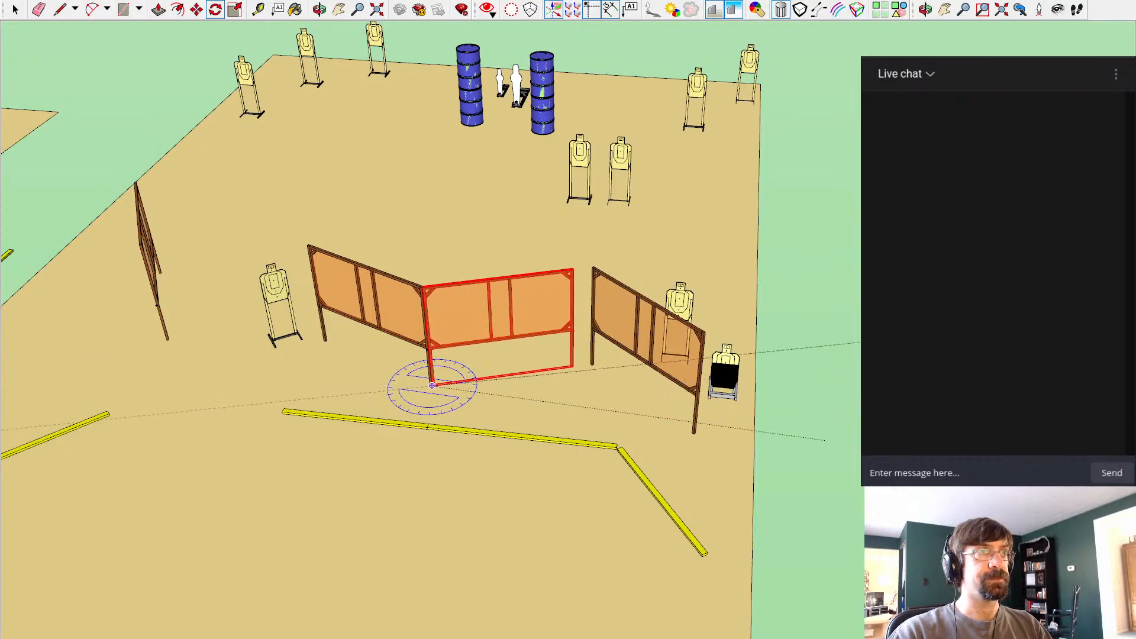
middle_drag(680, 414, 543, 401)
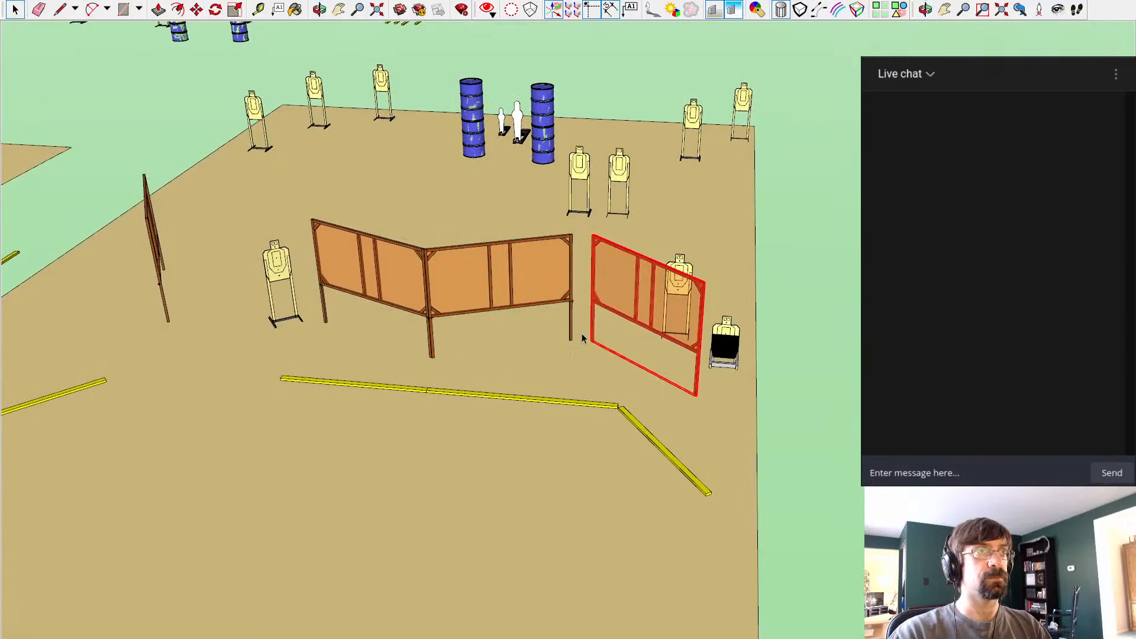
middle_drag(582, 332, 764, 414)
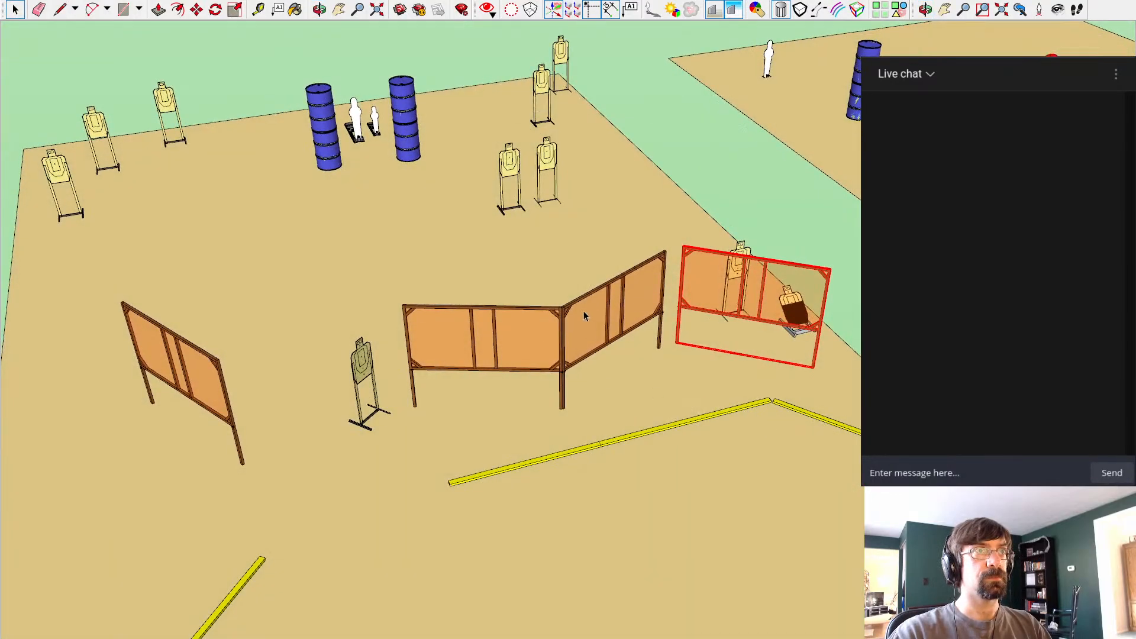
Step: Move the joined pair of angled front walls a short distance toward the rear of the bay
drag(562, 405, 553, 372)
click(553, 372)
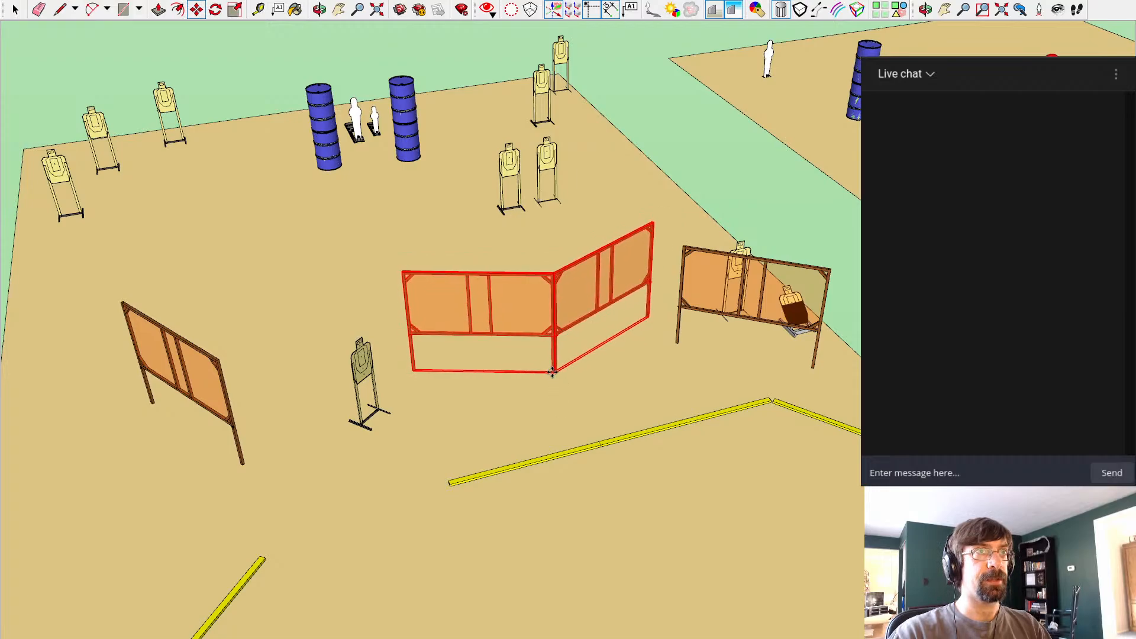
Step: Move the lone front paper target into the gap between the angled wall pair and the right wall, rotating it to face the shooting area
middle_drag(553, 373, 698, 323)
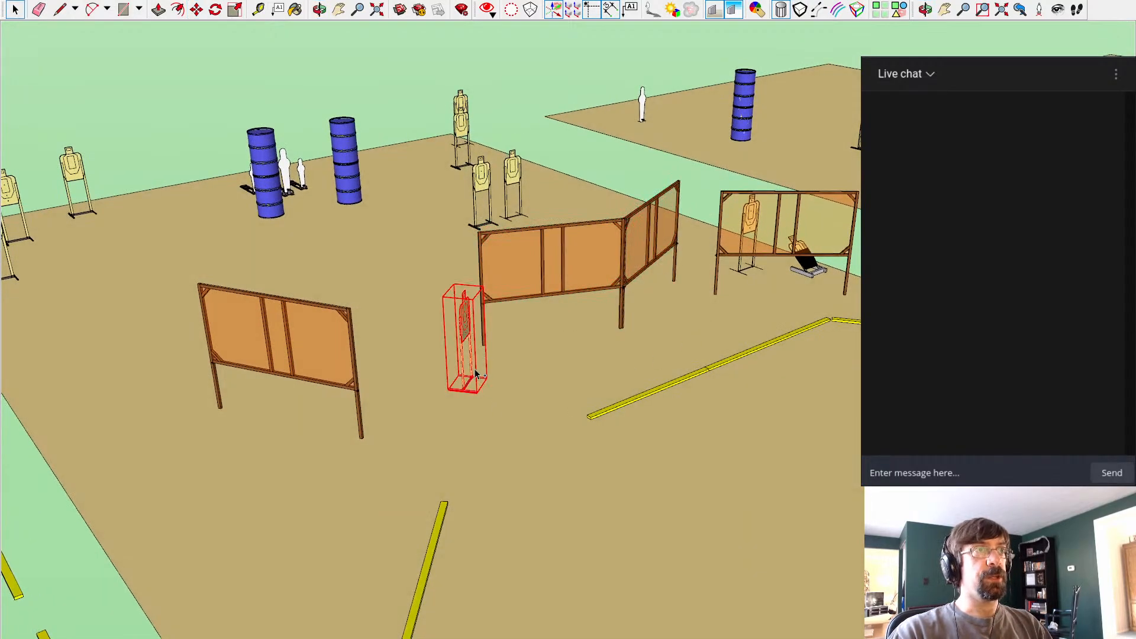
drag(477, 395, 704, 290)
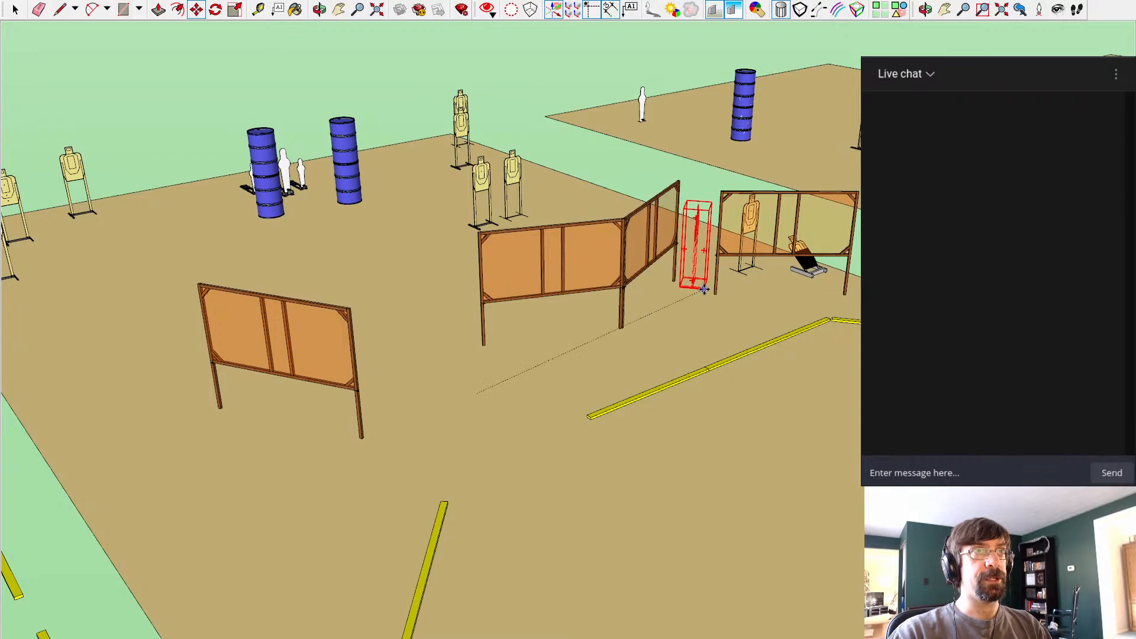
drag(793, 303, 717, 335)
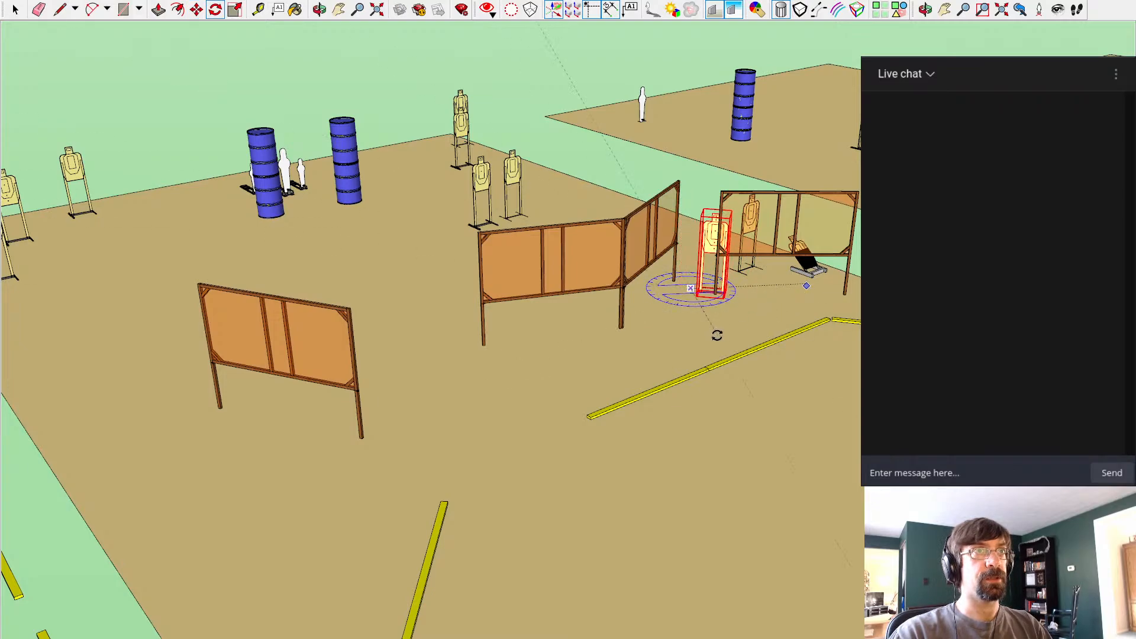
drag(697, 296, 684, 287)
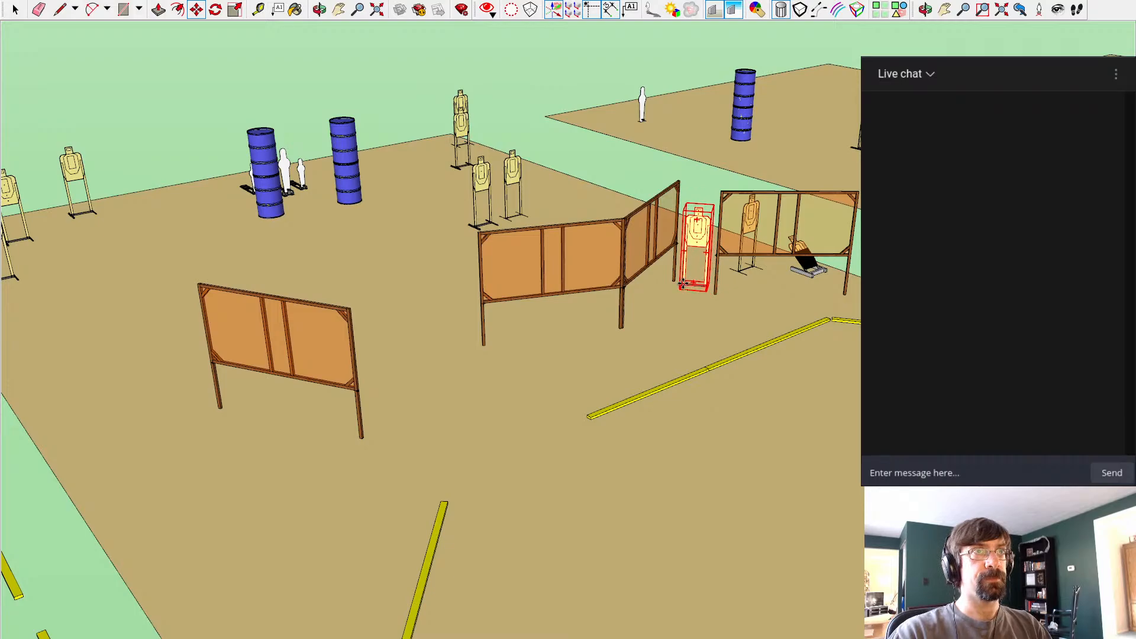
Step: Move the group of three left rear paper targets forward, closer to the left wall
middle_drag(684, 284, 357, 231)
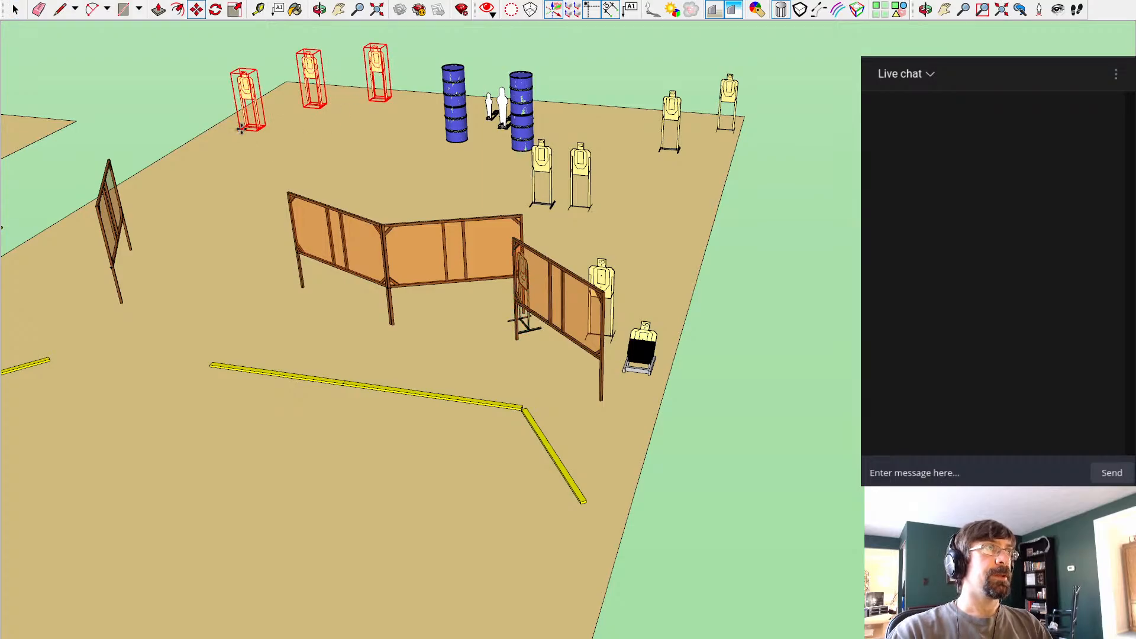
drag(241, 129, 150, 250)
Step: Shift the left yellow board inward, closer to the end of the front yellow boards
middle_drag(264, 264, 177, 475)
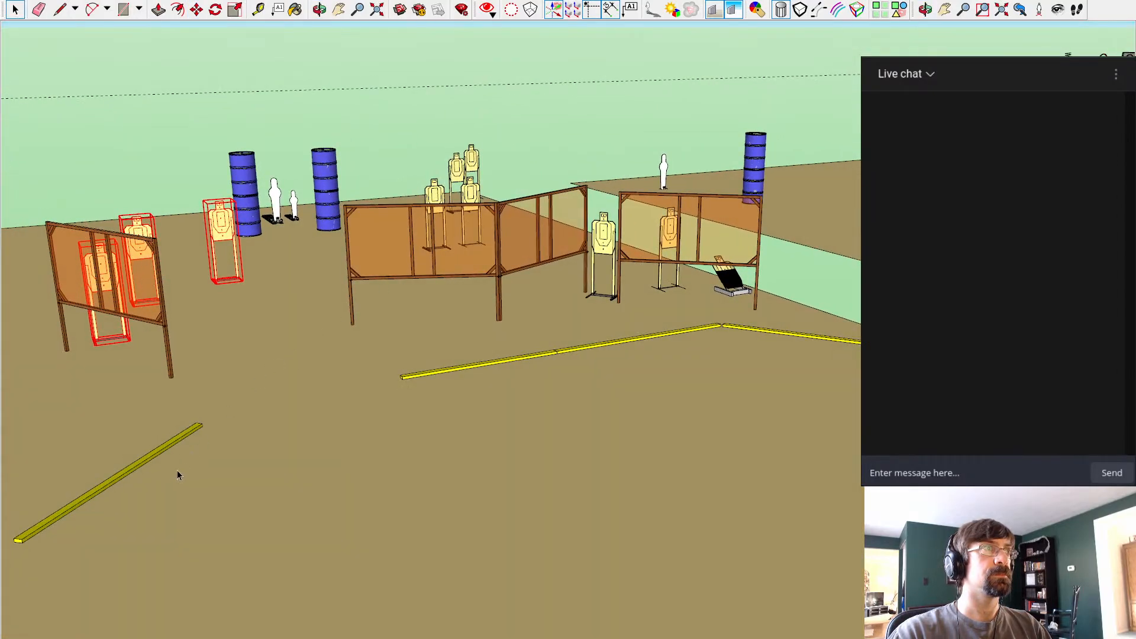
click(151, 453)
key(m)
drag(152, 454, 230, 430)
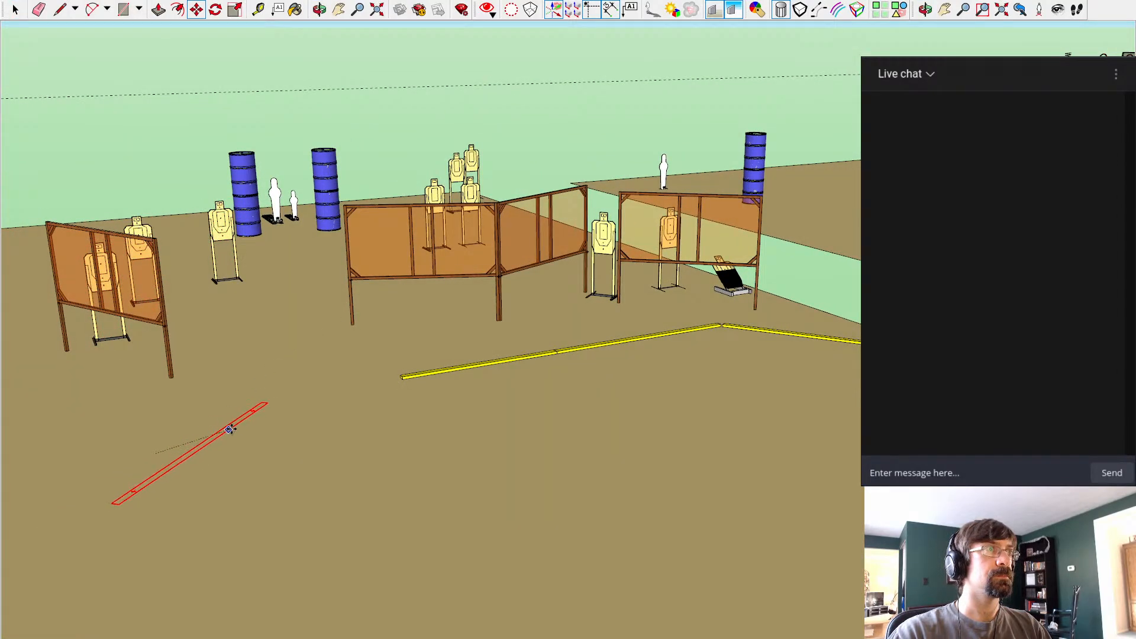
Step: Rotate the left wall about its left end so it faces the shooting area, and shift it toward the joined walls
key(space)
click(125, 282)
key(q)
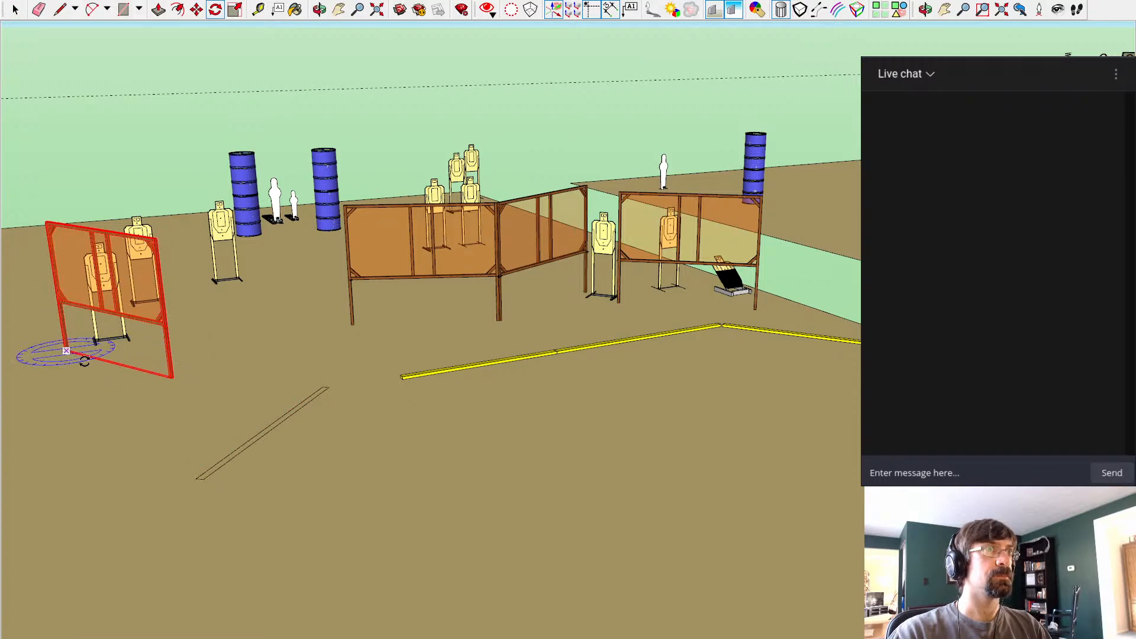
click(263, 414)
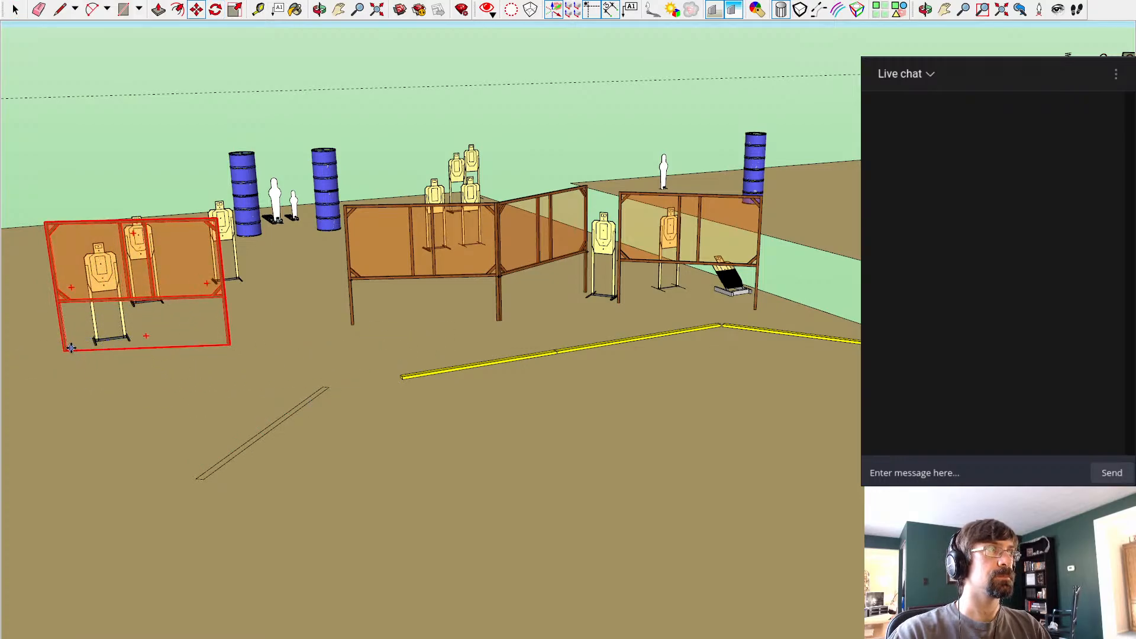
click(69, 351)
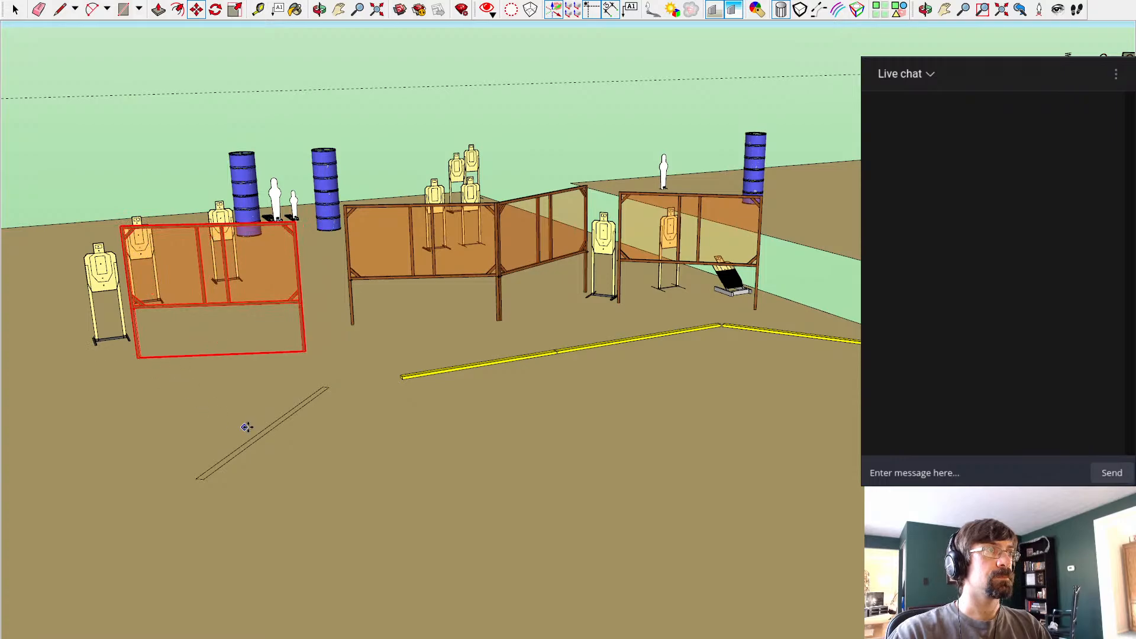
Step: Raise the sunken left yellow board so that it lies on top of the ground
click(268, 432)
key(m)
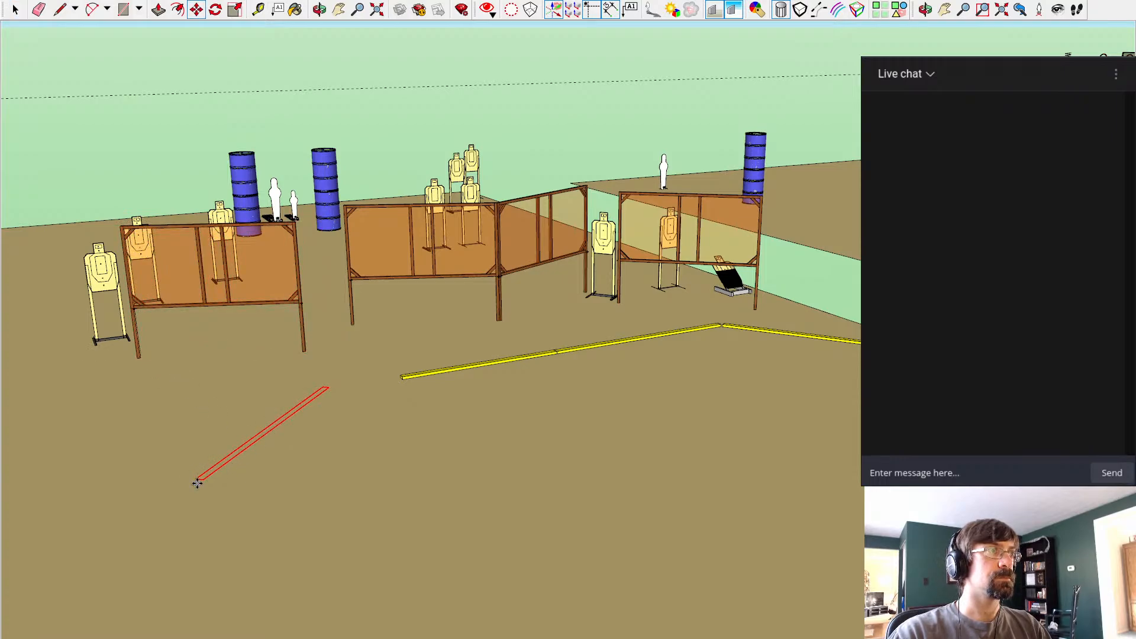
key(m)
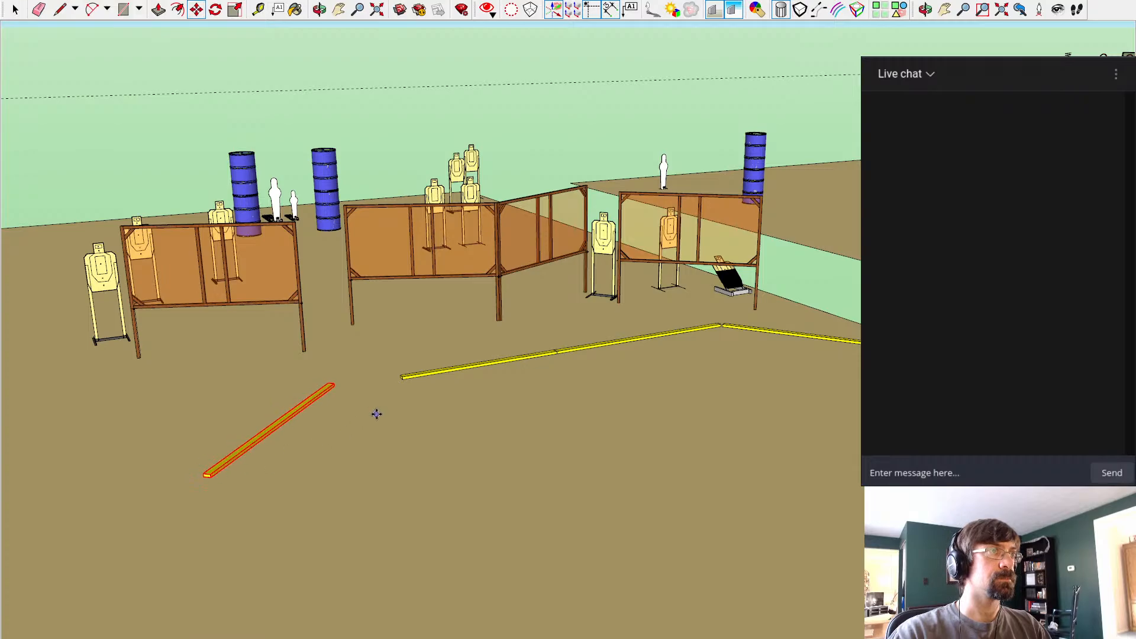
Step: Rotate the left wall about its left end, swinging its right end rearward, and move it up to the joined walls' left end
mouse_move(376, 414)
middle_down()
mouse_move(272, 363)
mouse_move(414, 462)
mouse_move(355, 420)
middle_up()
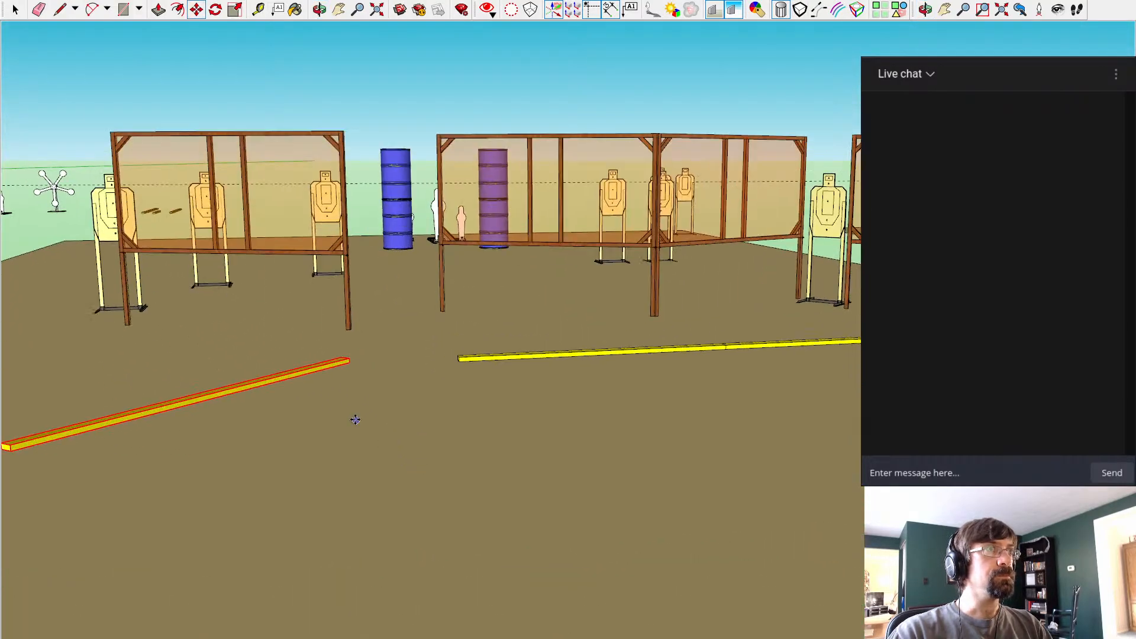
middle_drag(235, 379, 423, 512)
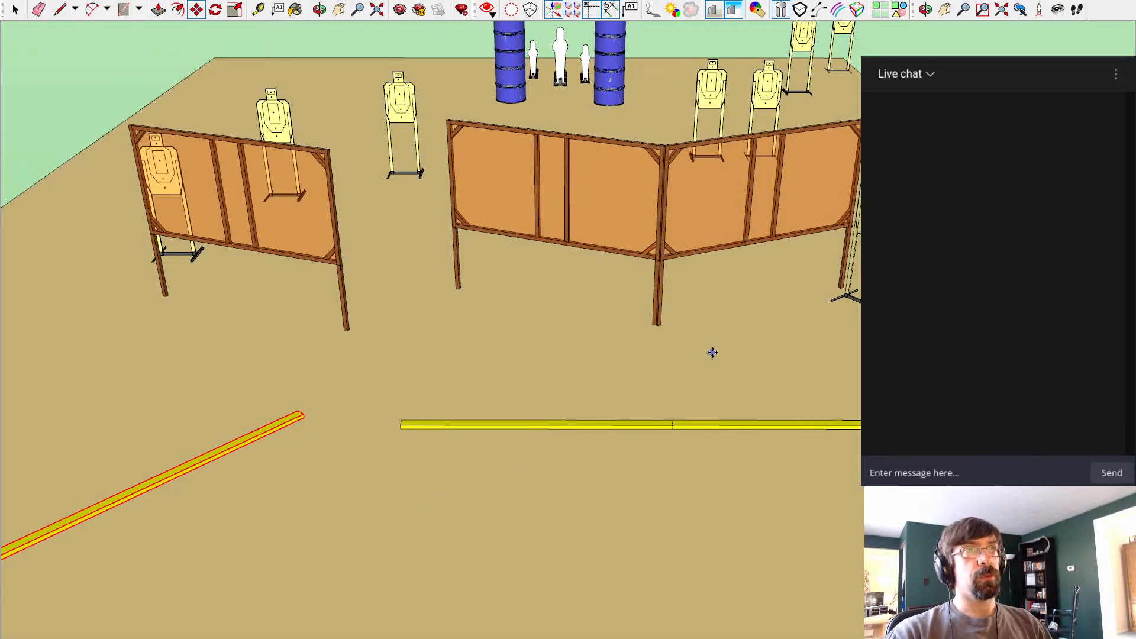
mouse_move(713, 352)
middle_down()
mouse_move(475, 264)
mouse_move(744, 312)
mouse_move(728, 302)
middle_up()
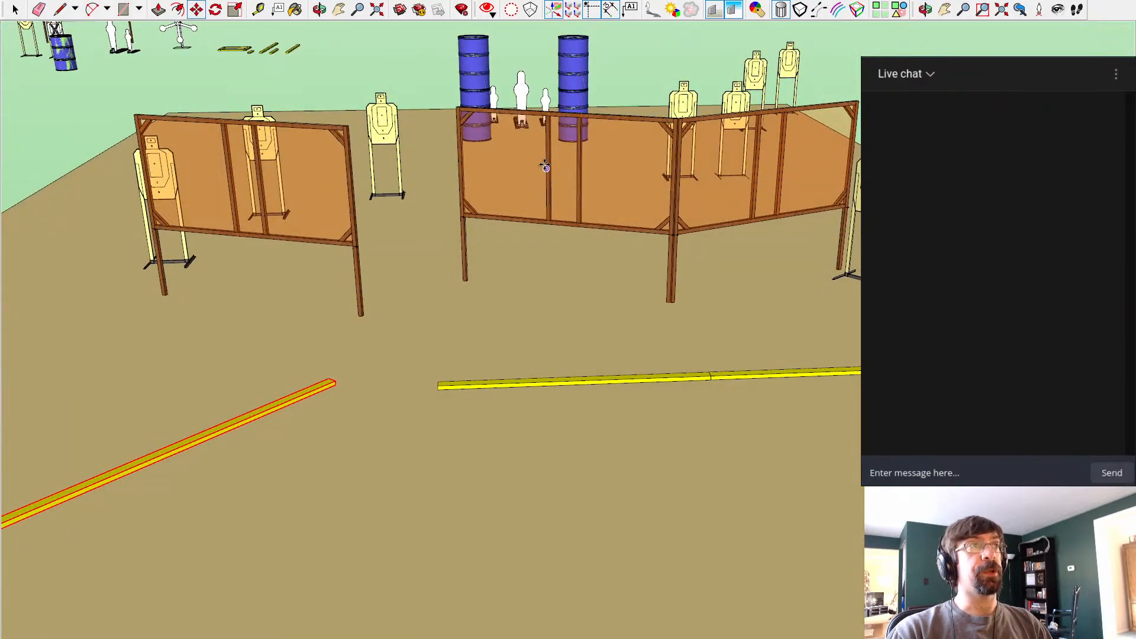
mouse_move(557, 162)
middle_down()
mouse_move(434, 175)
mouse_move(426, 117)
mouse_move(575, 167)
mouse_move(489, 219)
mouse_move(179, 274)
middle_up()
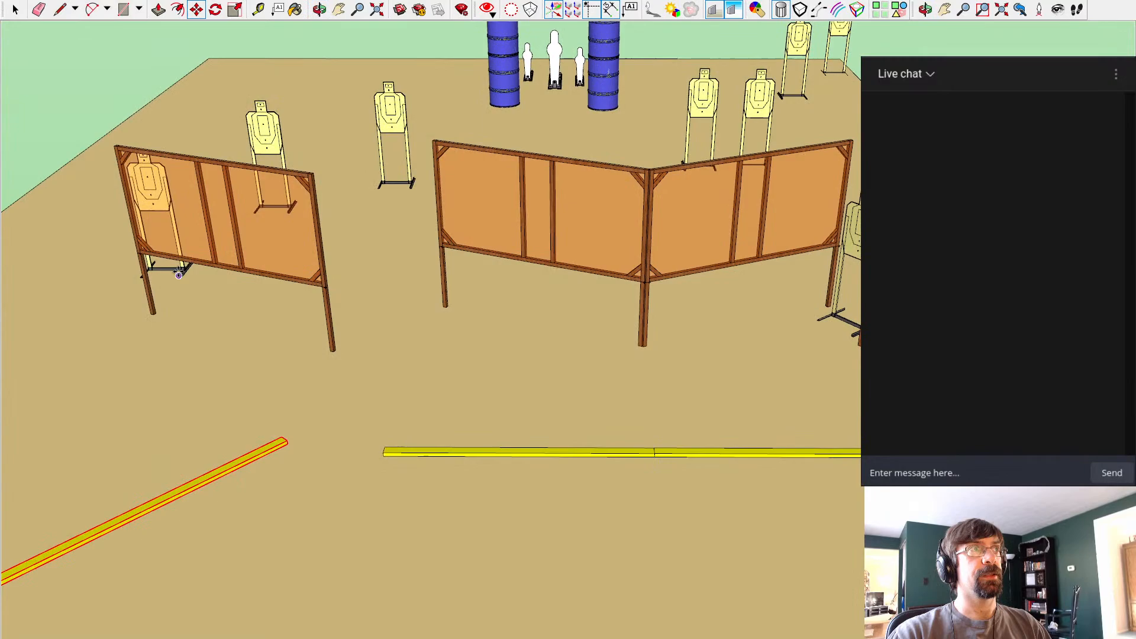
click(209, 243)
key(q)
click(580, 379)
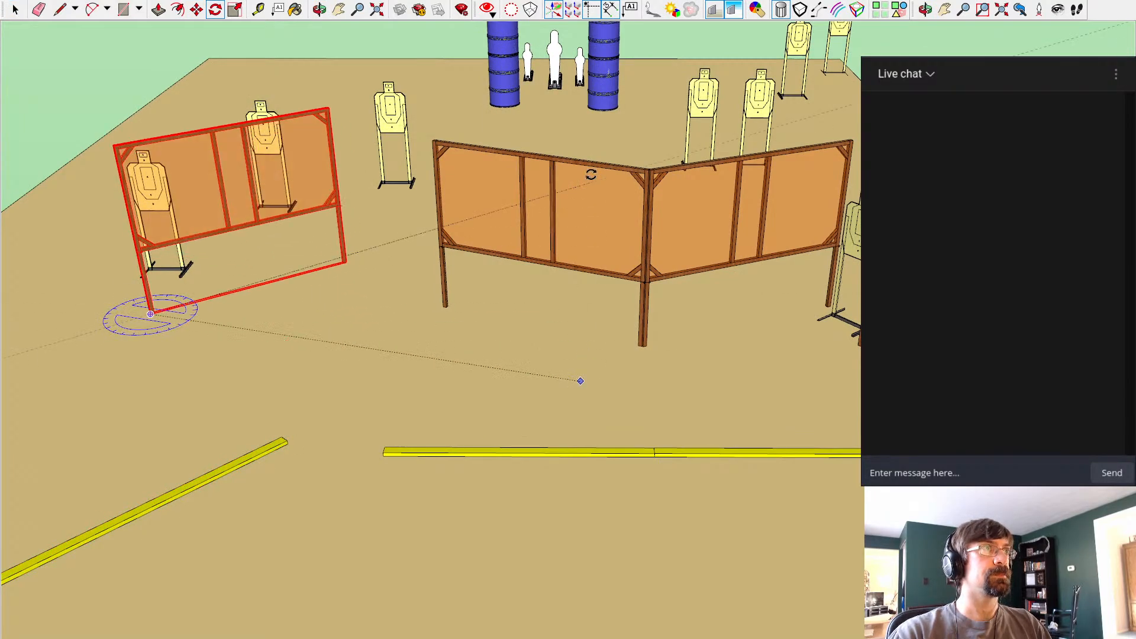
click(577, 140)
key(m)
click(149, 315)
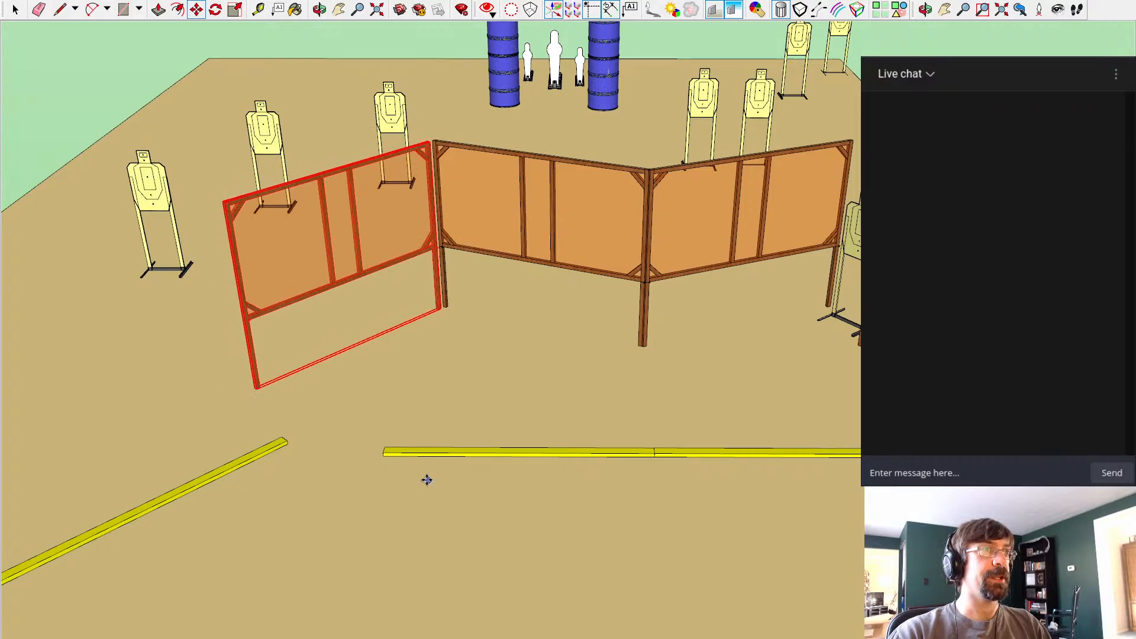
Step: Rotate the leftmost front yellow board about its joint with the next board, swinging its free end toward the shooter's side
click(389, 454)
key(q)
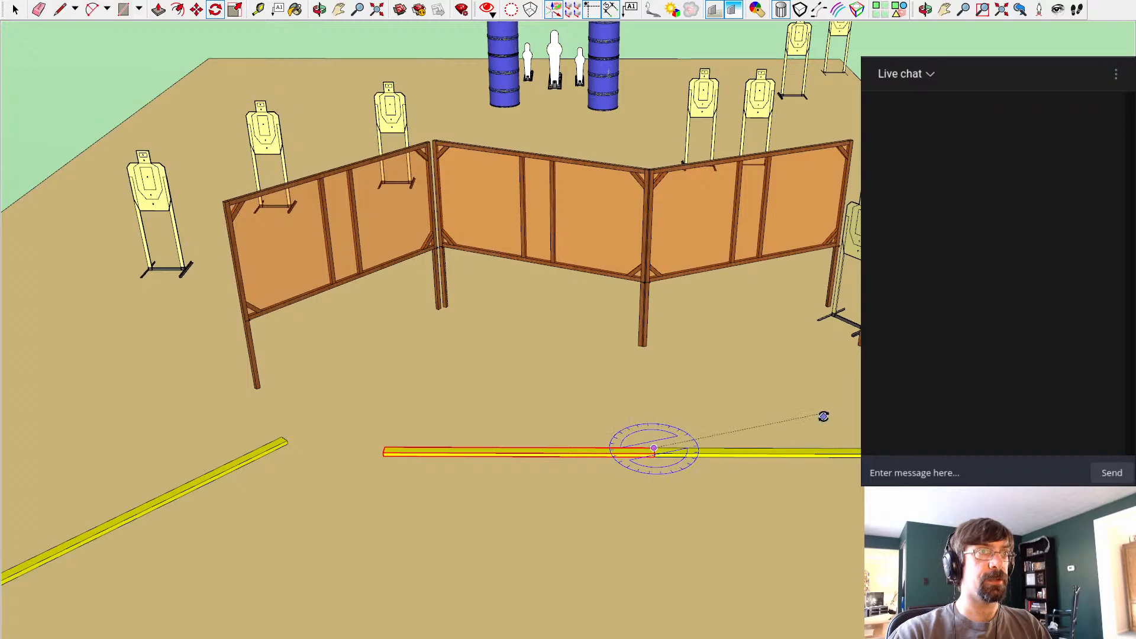
click(835, 427)
click(770, 344)
Step: Close the gap by moving the left wall tight against the left end of the joined walls
middle_drag(781, 357, 653, 294)
click(322, 207)
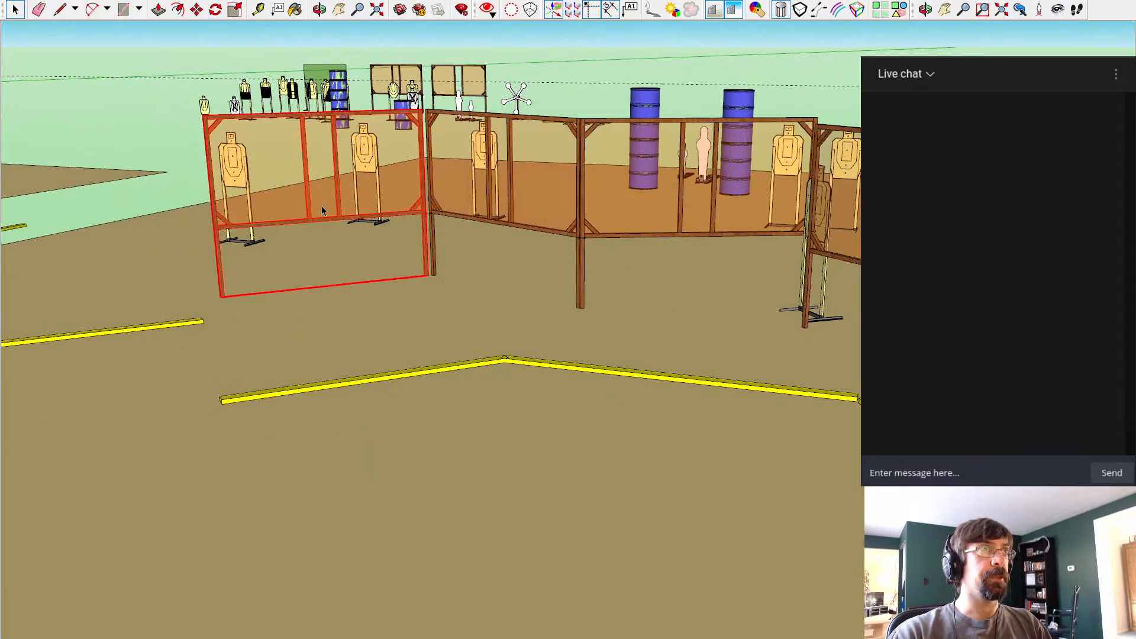
click(228, 300)
scroll(496, 233, down, 3)
middle_drag(468, 66, 515, 337)
scroll(515, 338, down, 3)
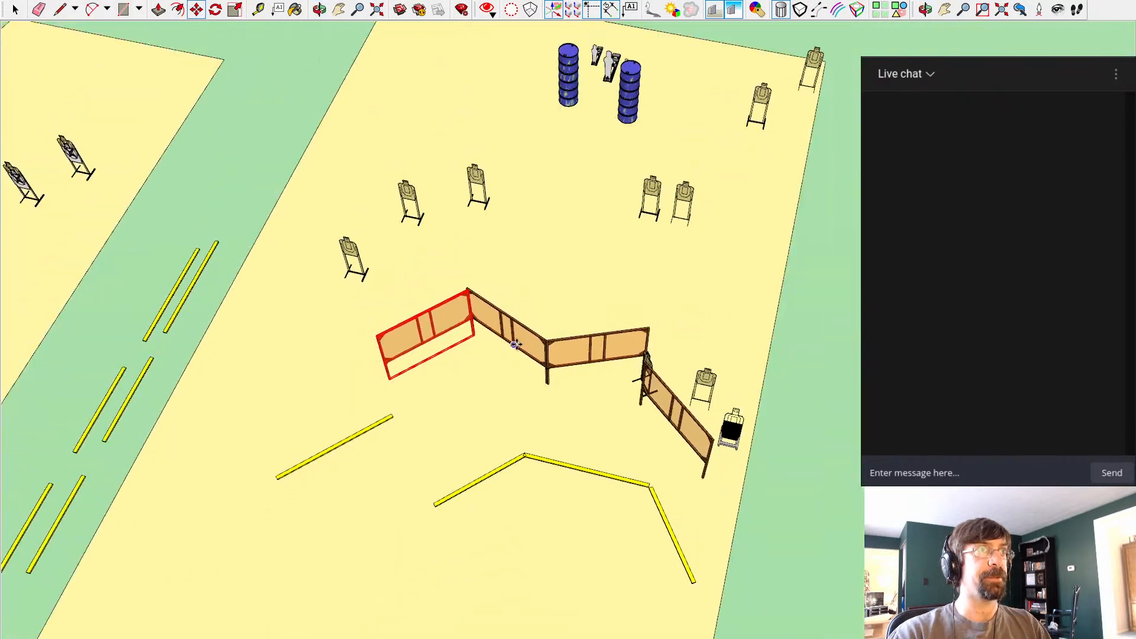
Step: Copy the wall with the open middle section from the prop area and paste it in front of the left wall
shift+middle_drag(526, 71, 552, 354)
key(space)
scroll(438, 102, down, 1)
shift+middle_drag(483, 219, 418, 60)
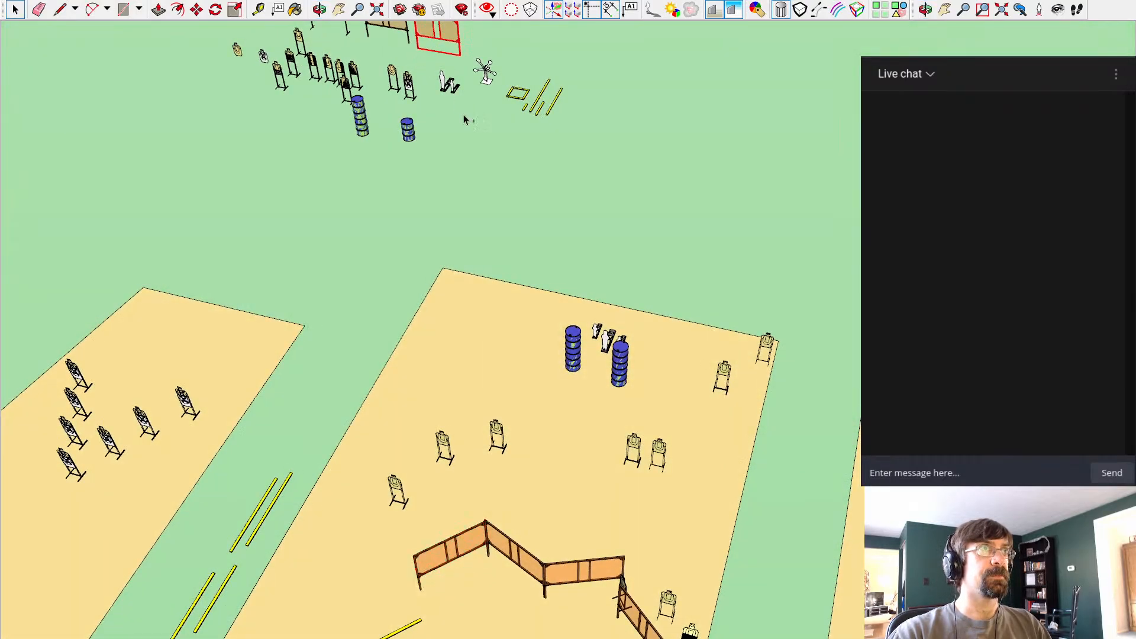
key(ctrl+c)
shift+middle_drag(427, 536, 430, 342)
key(ctrl+v)
click(436, 397)
scroll(460, 338, up, 2)
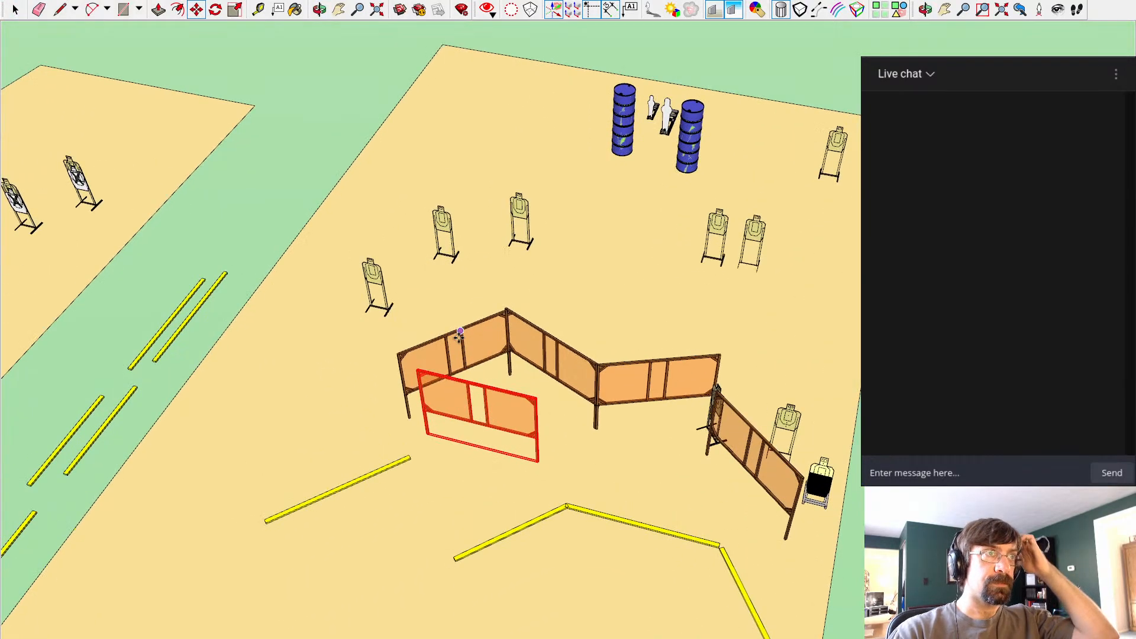
Step: Delete the original left wall standing behind the pasted open-middle wall
scroll(460, 334, up, 1)
click(468, 356)
key(Delete)
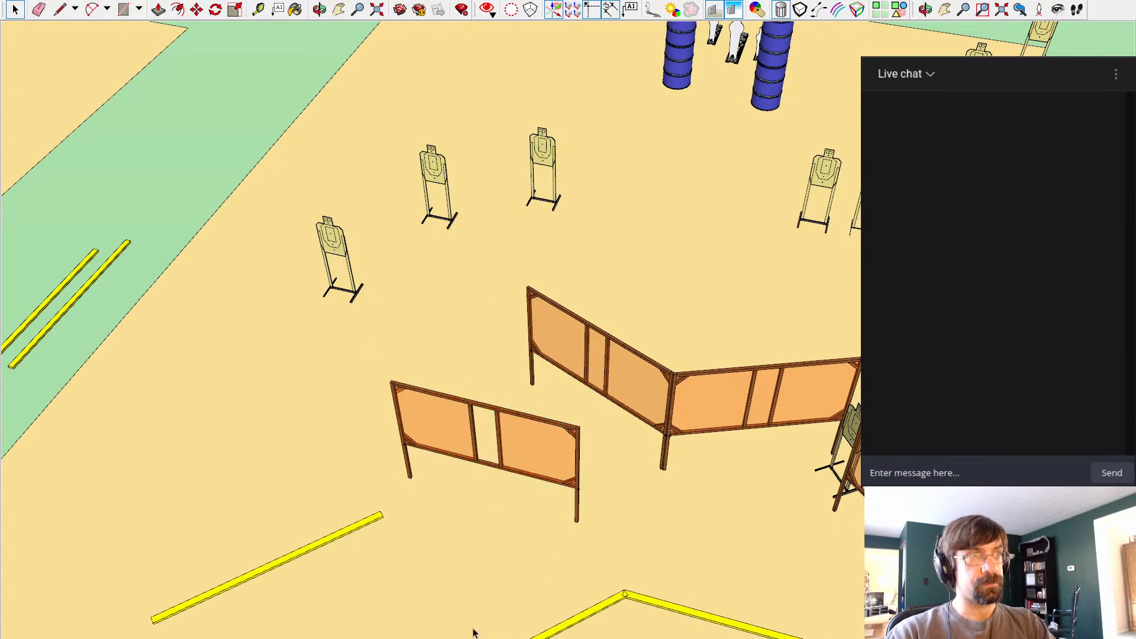
Step: Rotate the open-middle wall about its left end, swinging its right end rearward, and join it to the left end of the remaining walls
click(412, 420)
key(q)
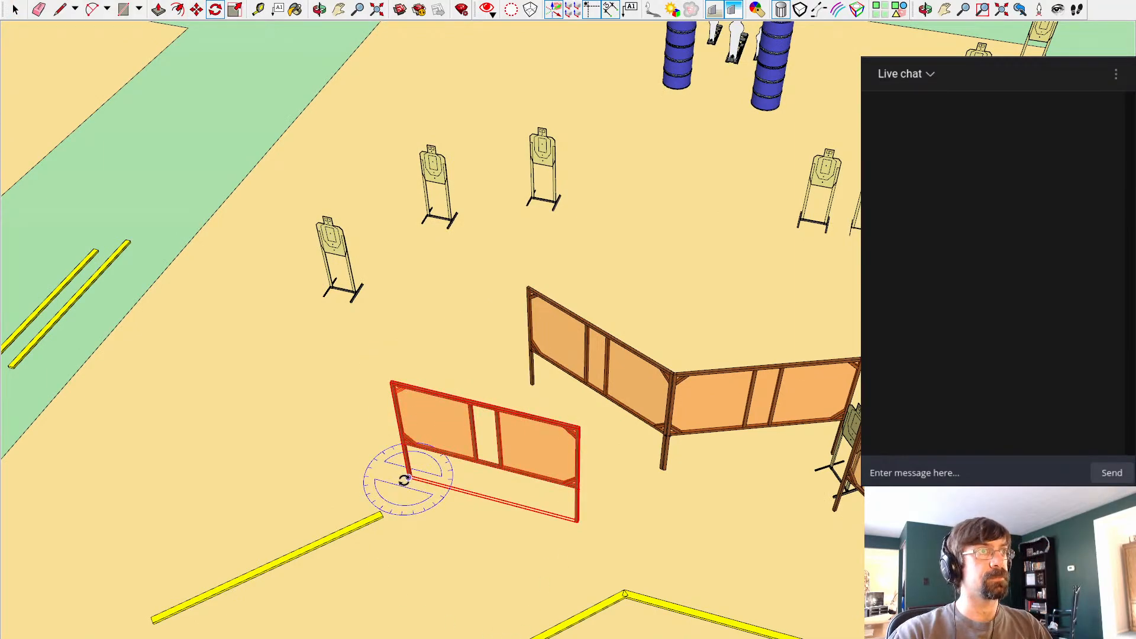
click(709, 549)
click(687, 340)
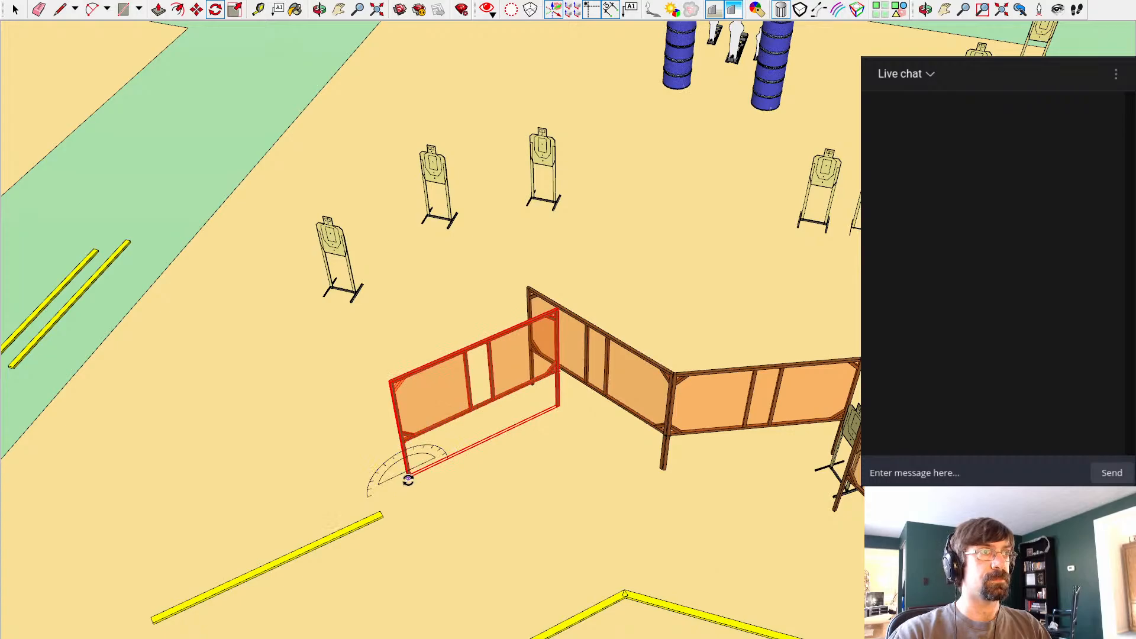
click(408, 480)
key(space)
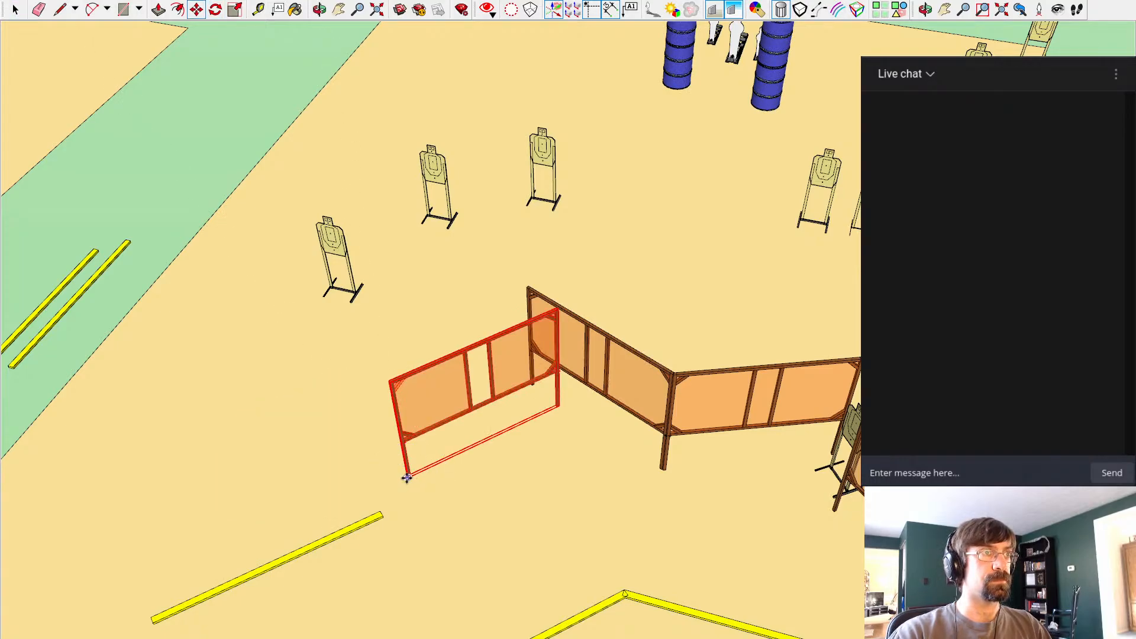
click(408, 478)
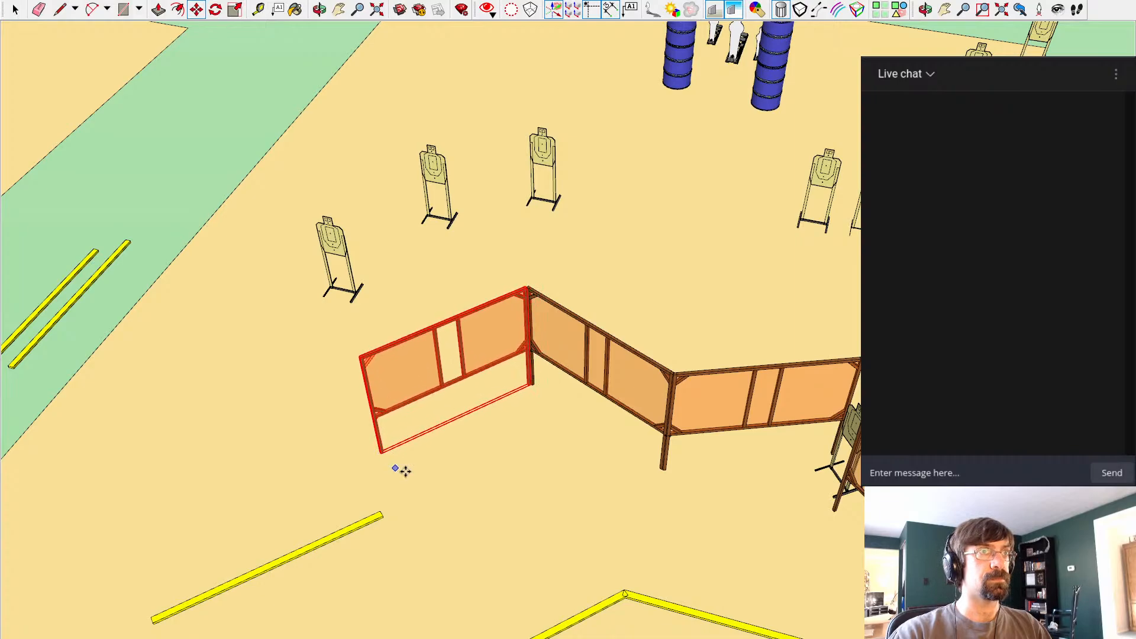
Step: Delete the right-hand paper target of the nearer pair standing behind the joined walls
middle_drag(408, 471, 1000, 231)
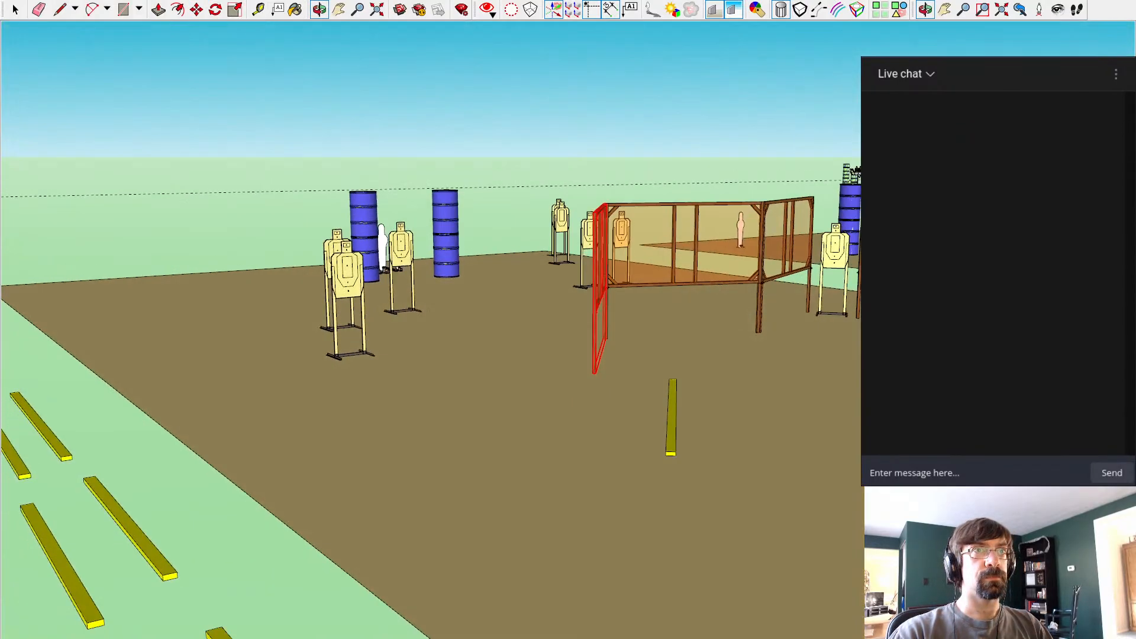
scroll(585, 559, down, 5)
key(space)
click(582, 536)
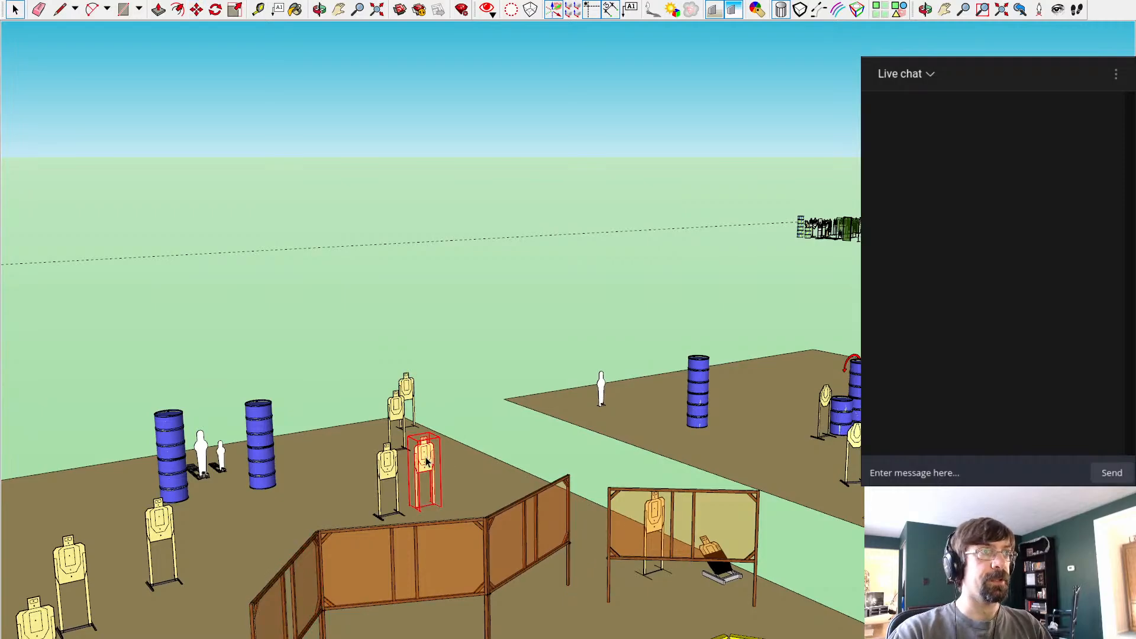
Step: Copy the stand with two stacked paper targets and a no-shoot between them from the prop area
scroll(425, 456, down, 10)
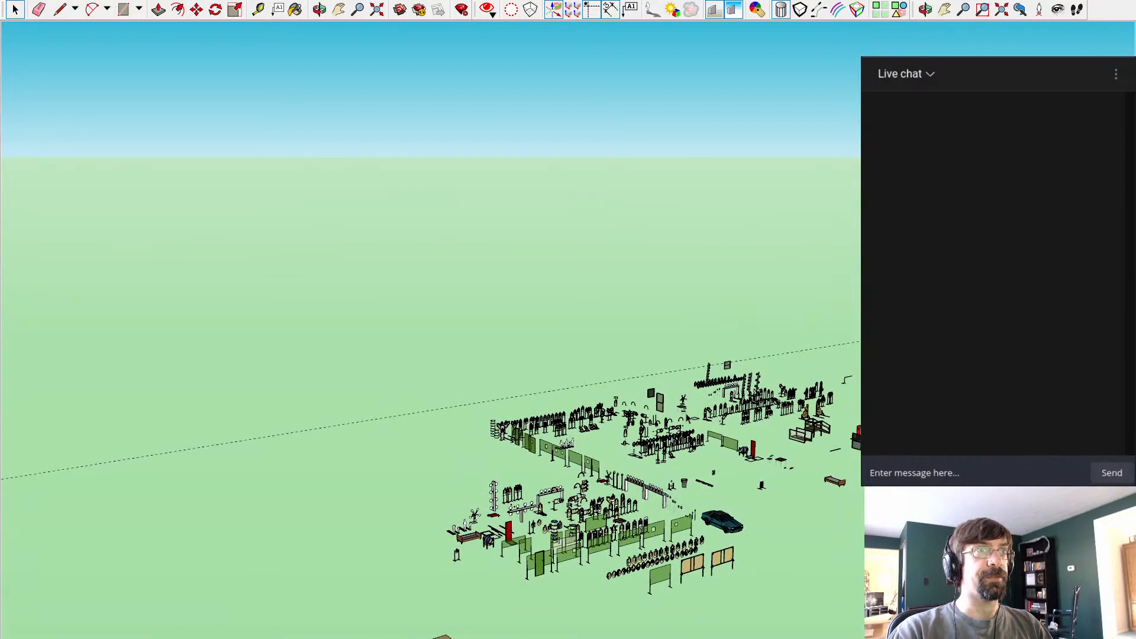
scroll(647, 510, up, 10)
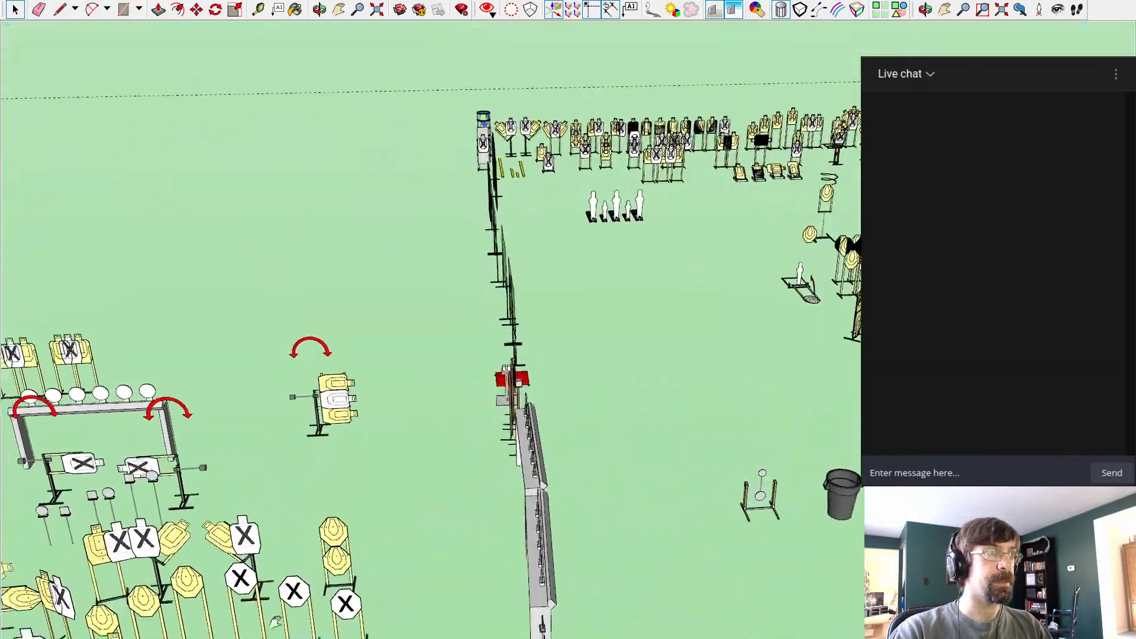
scroll(497, 311, down, 2)
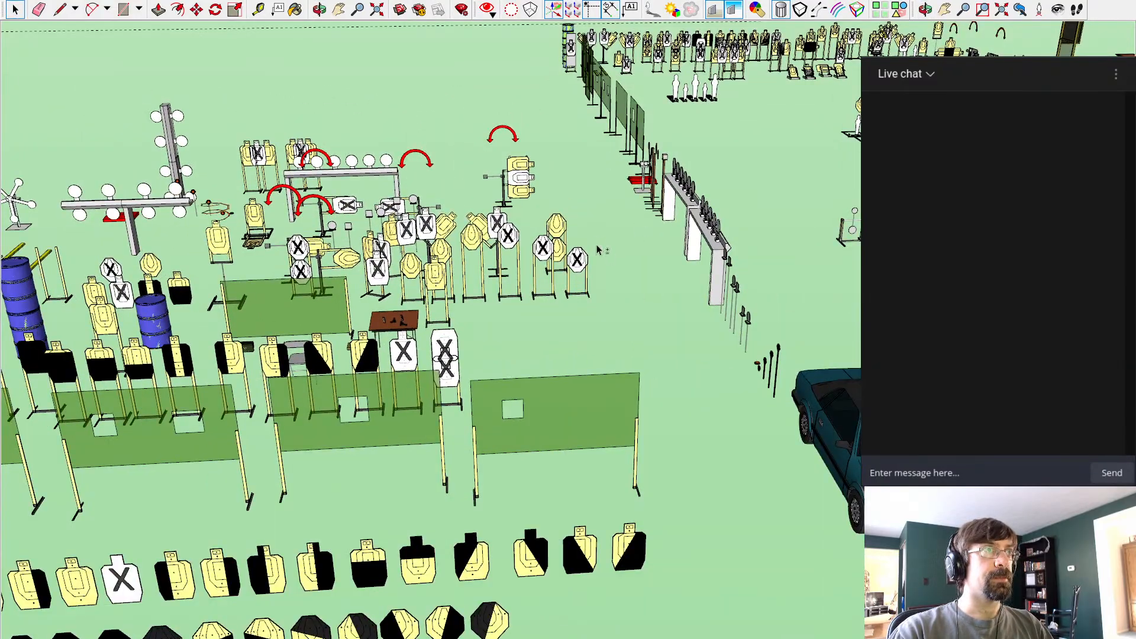
shift+middle_drag(597, 250, 382, 567)
shift+middle_drag(1006, 237, 754, 477)
middle_drag(703, 415, 627, 445)
scroll(398, 378, up, 5)
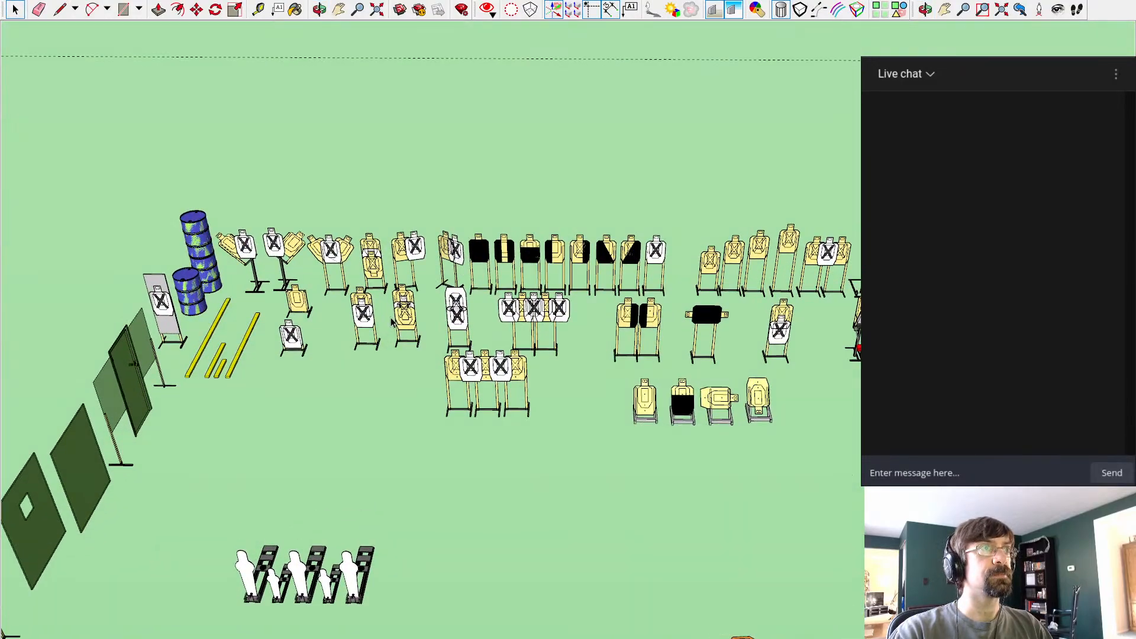
scroll(392, 321, up, 2)
scroll(474, 369, down, 6)
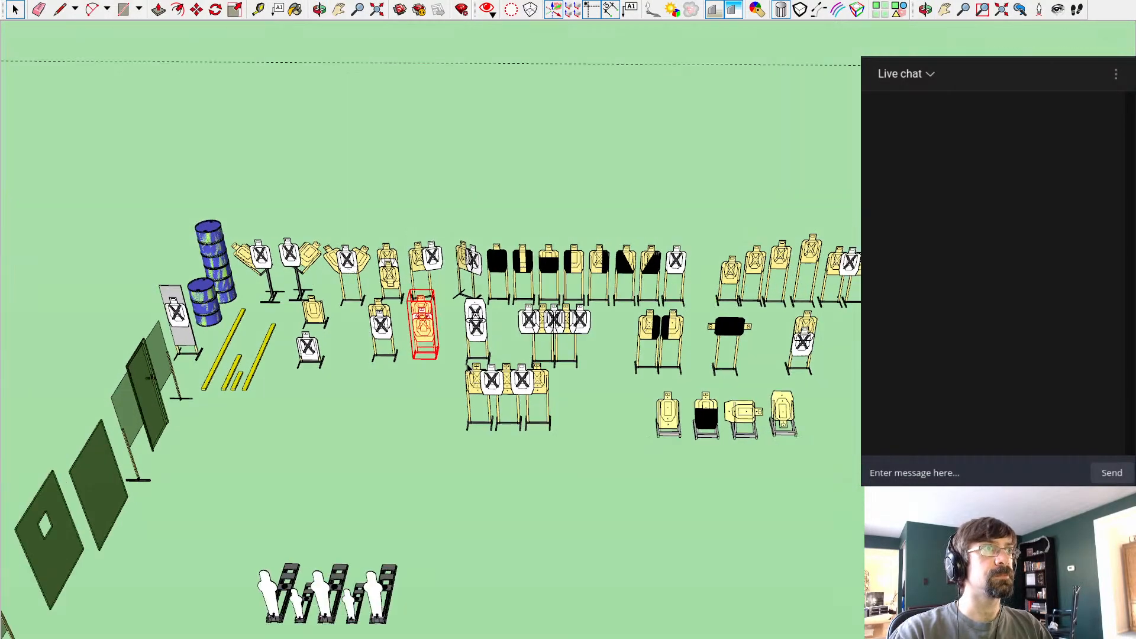
Step: Paste the stacked target stand into the gap between the joined walls and the separate right wall
shift+middle_drag(236, 477, 787, 225)
shift+middle_drag(305, 391, 822, 279)
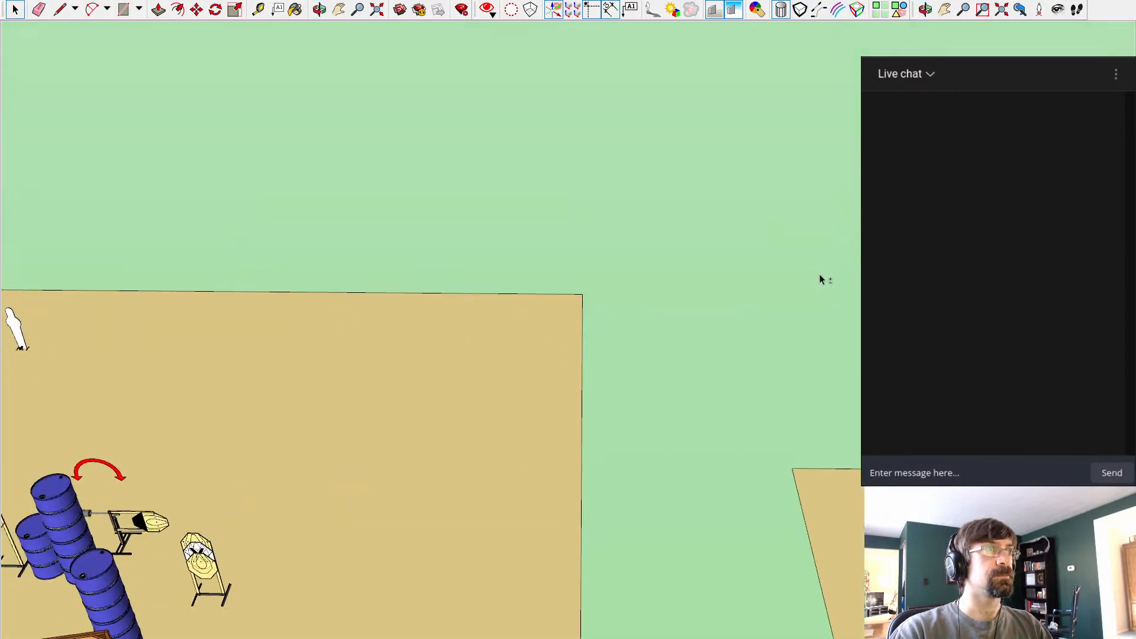
shift+middle_drag(250, 547, 675, 261)
middle_drag(483, 373, 598, 299)
mouse_move(322, 354)
shift+middle_down()
mouse_move(763, 325)
mouse_move(693, 342)
shift+middle_up()
click(694, 342)
click(658, 140)
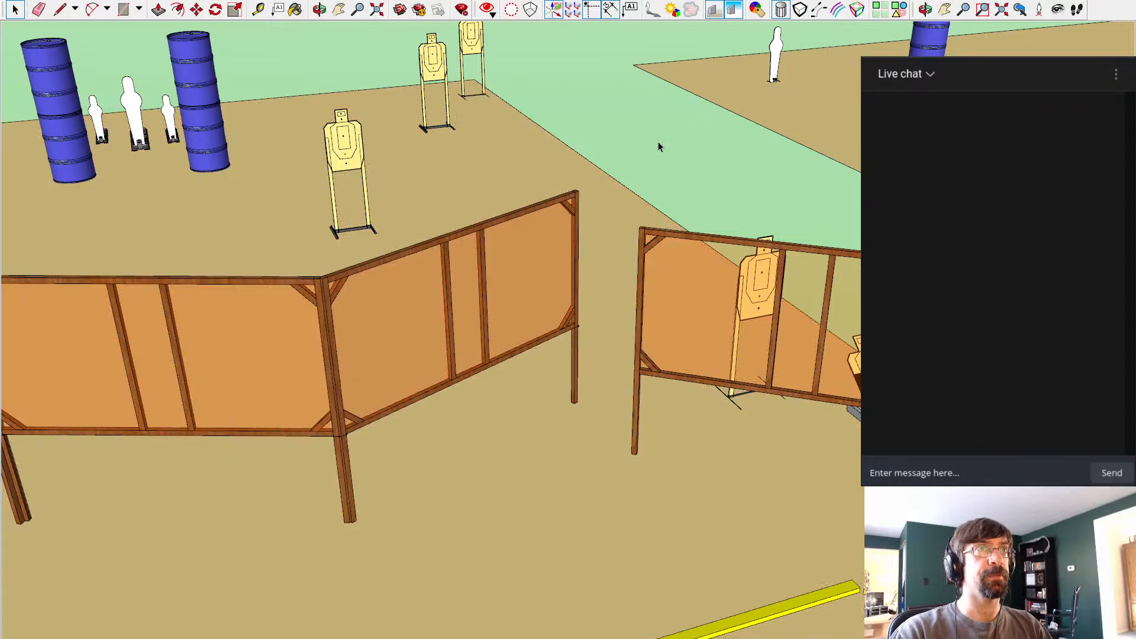
middle_drag(658, 141, 759, 176)
key(ctrl+v)
click(726, 432)
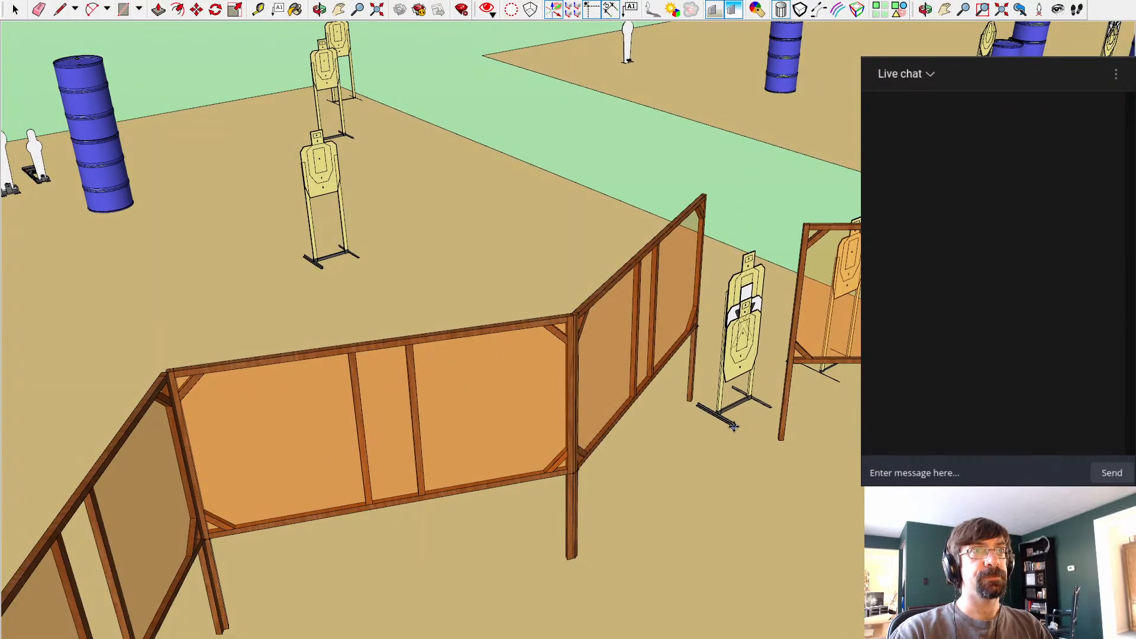
Step: Turn the stacked target stand toward the shooting area and shift it against the left end of the separate right wall
key(q)
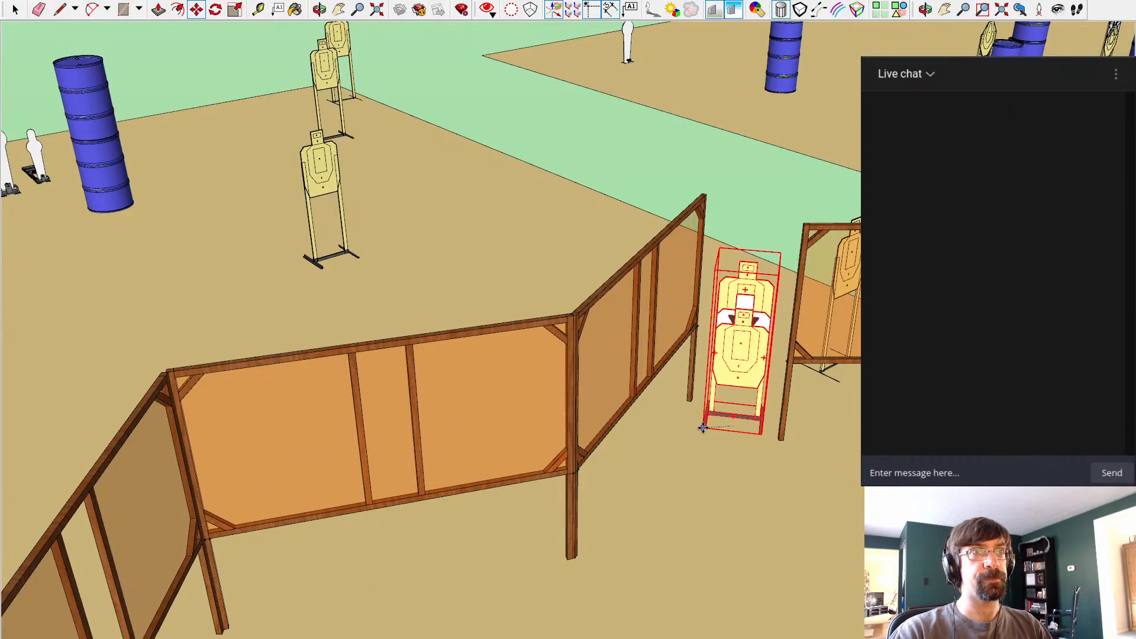
mouse_move(702, 424)
middle_down()
mouse_move(683, 381)
mouse_move(639, 355)
mouse_move(621, 367)
mouse_move(721, 416)
mouse_move(686, 423)
middle_up()
key(m)
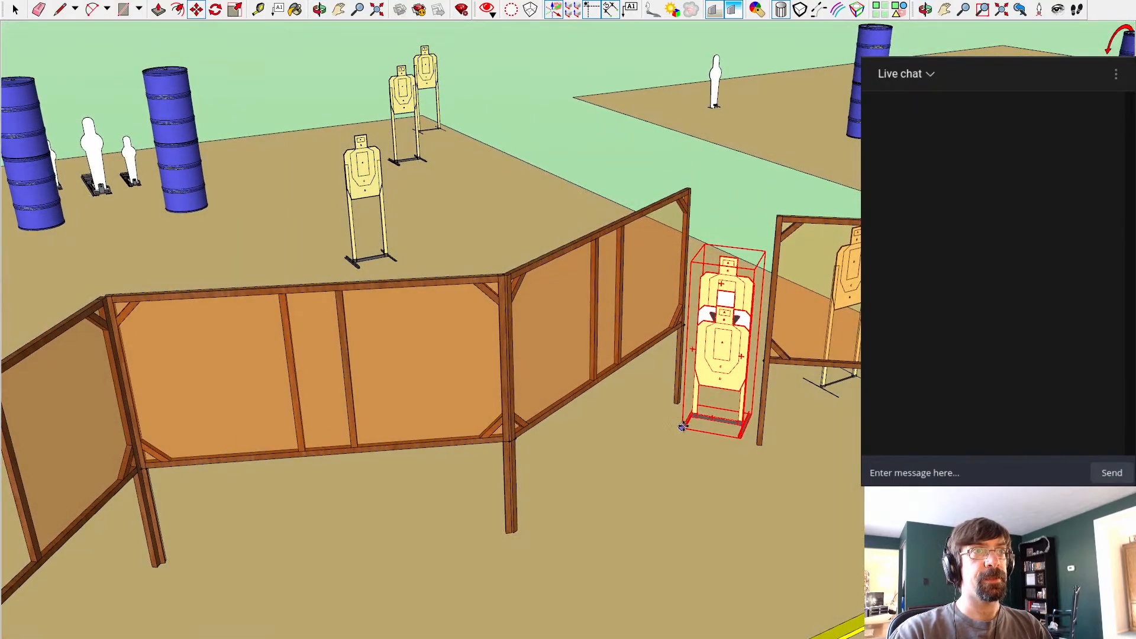
drag(683, 428, 697, 423)
middle_drag(786, 457, 775, 387)
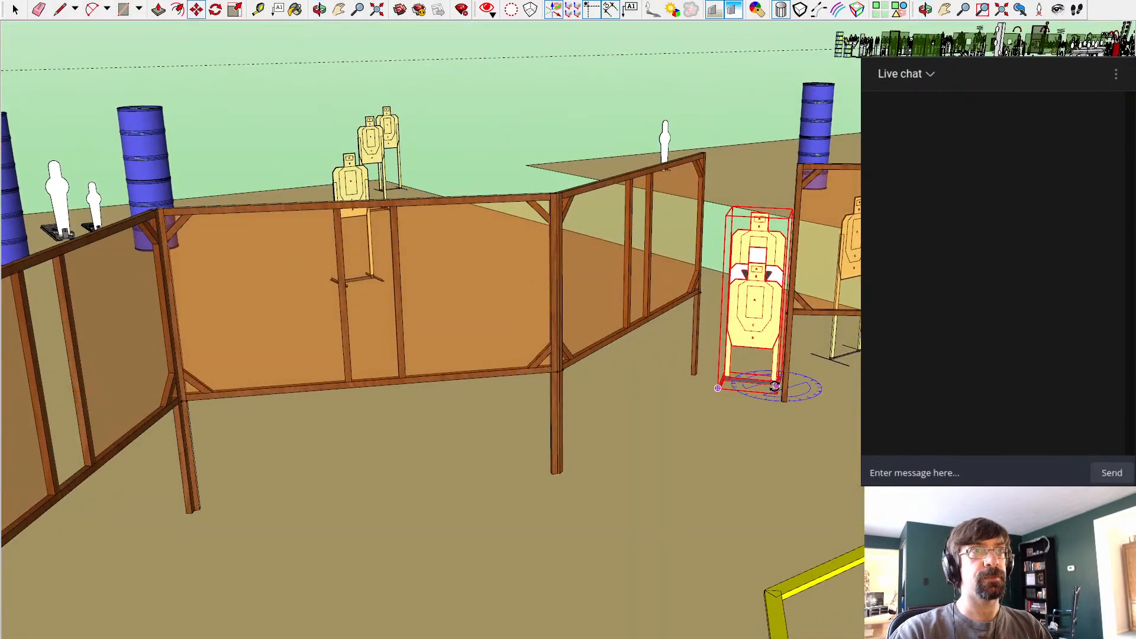
click(852, 400)
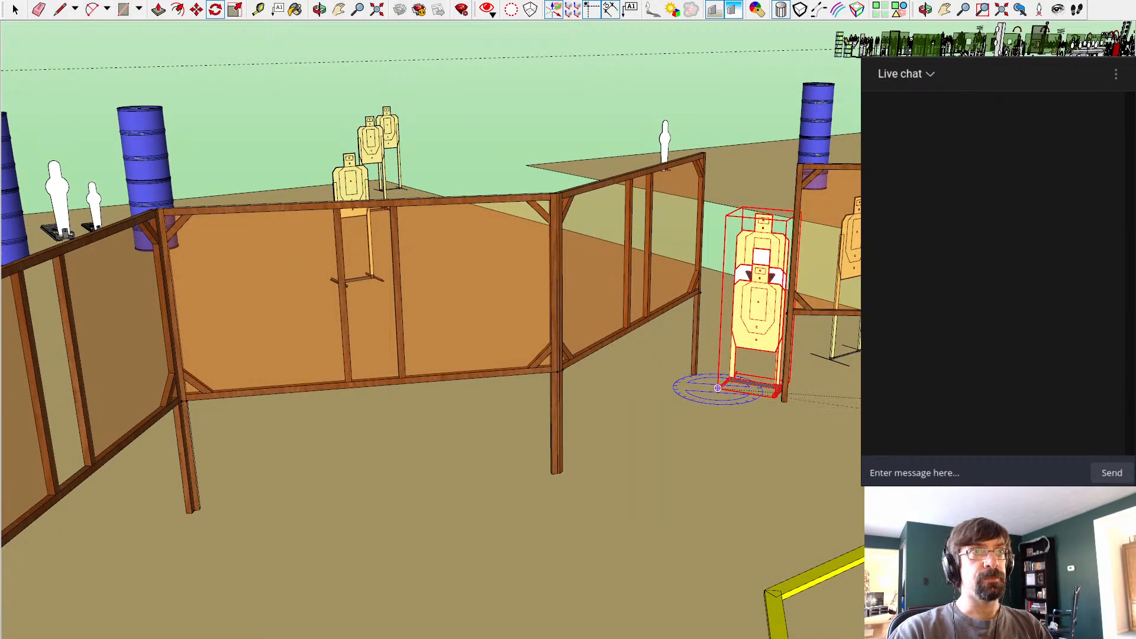
click(882, 430)
middle_drag(894, 431, 867, 411)
middle_drag(727, 208, 840, 408)
key(q)
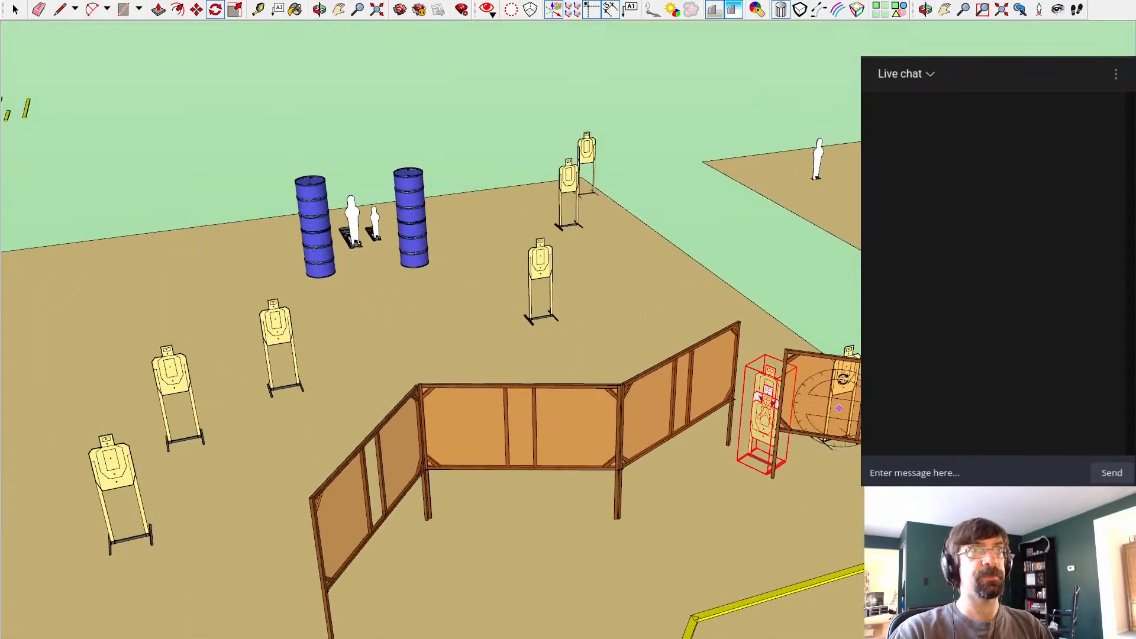
Step: Move the two left joined walls together to the left, opening a gap before the third wall
middle_drag(827, 249, 636, 340)
scroll(724, 308, down, 3)
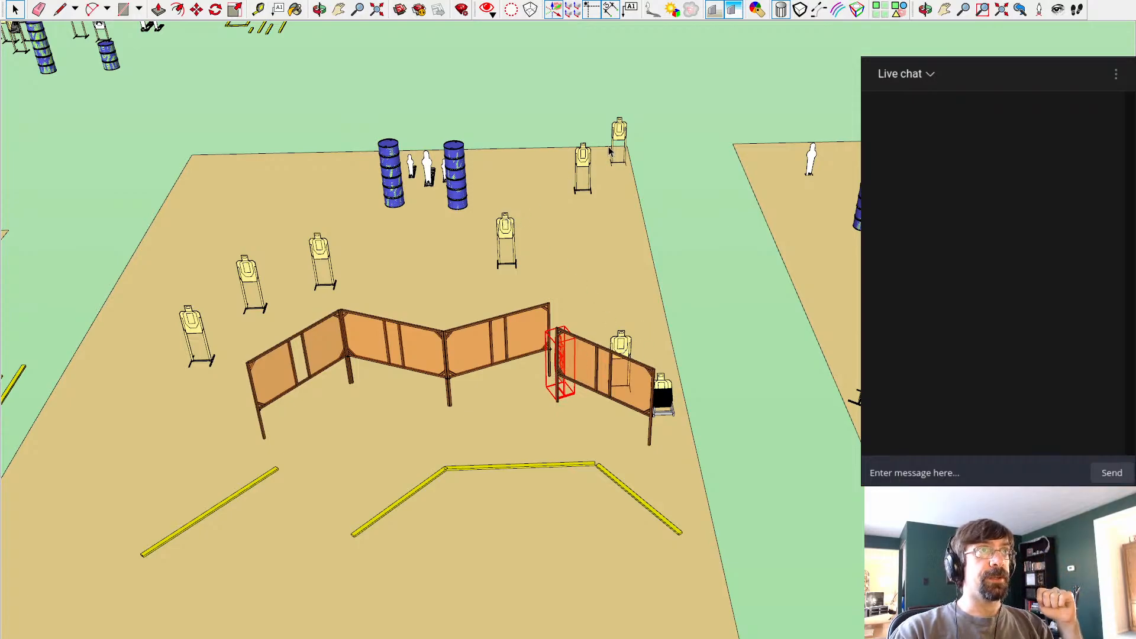
middle_drag(261, 224, 281, 254)
click(729, 265)
middle_drag(729, 264, 769, 194)
click(439, 368)
shift+click(327, 371)
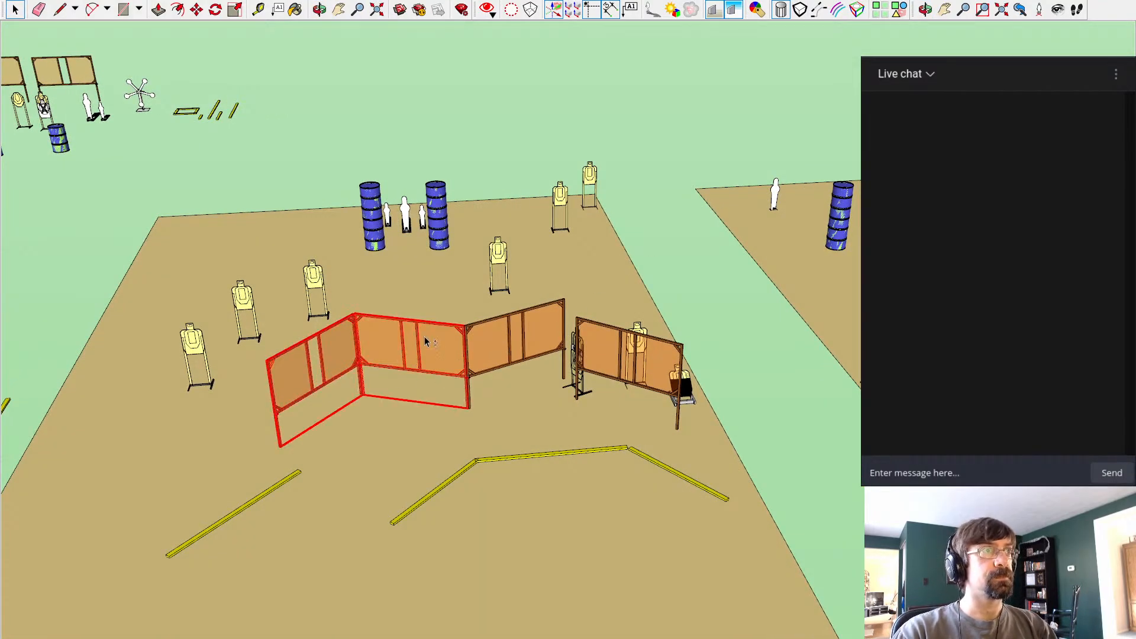
key(m)
click(429, 355)
click(406, 354)
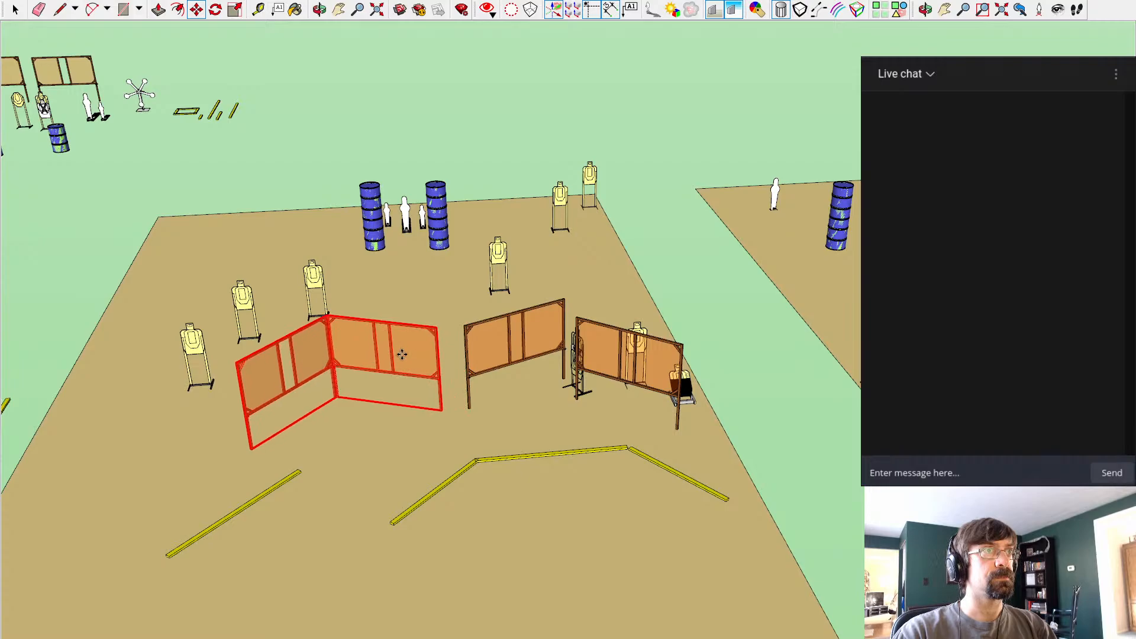
Step: Move the single paper target behind the middle walls to just beside the right barrel stack
middle_drag(406, 354, 521, 233)
click(500, 256)
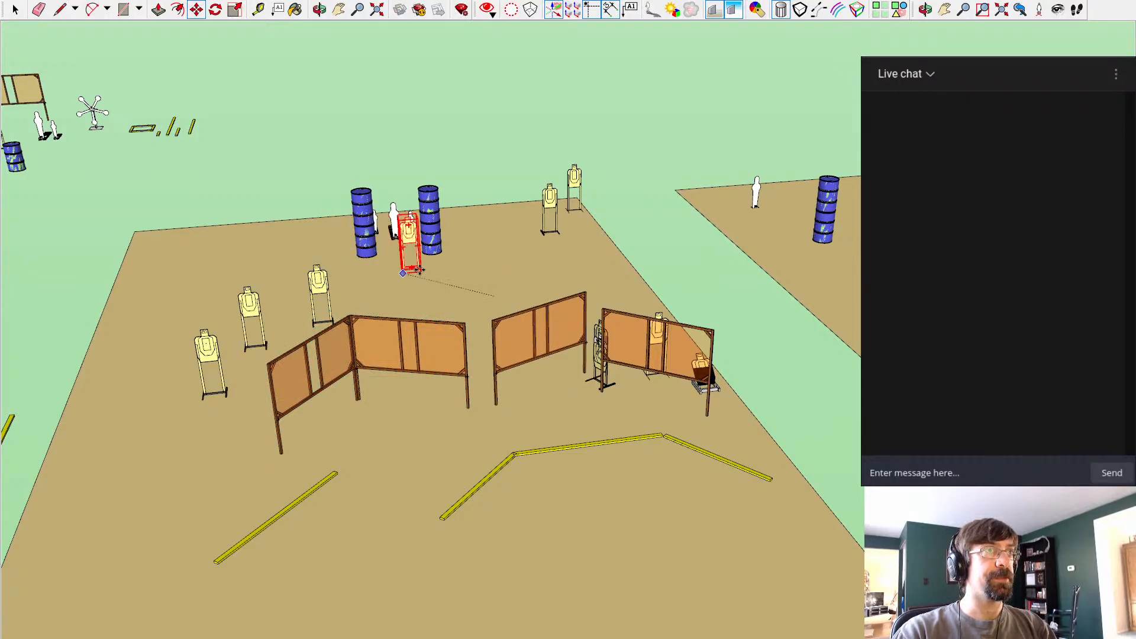
middle_drag(453, 271, 465, 222)
scroll(674, 197, up, 3)
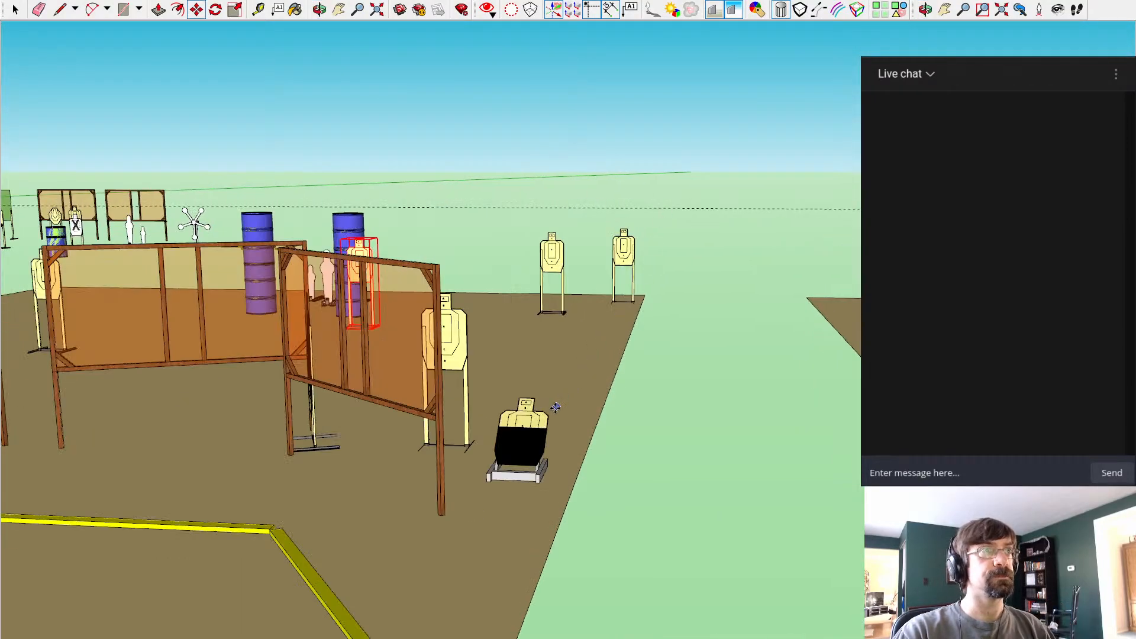
Step: Reposition the paper target behind the outer end of the separate right wall
middle_drag(556, 407, 425, 320)
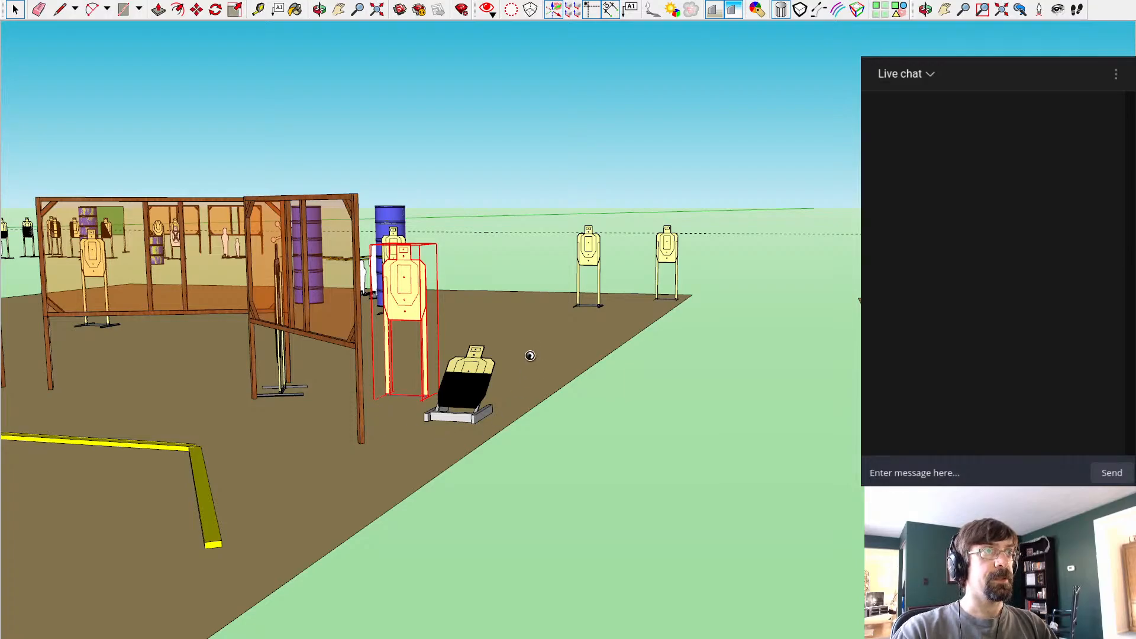
middle_drag(529, 356, 434, 346)
click(414, 407)
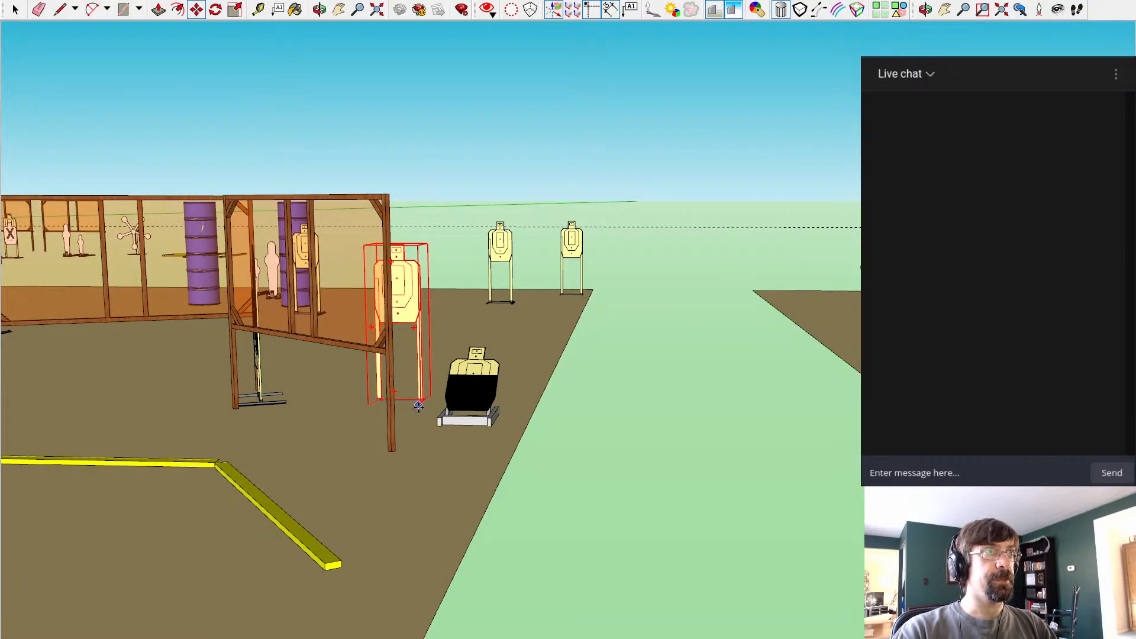
middle_drag(407, 435, 416, 453)
scroll(416, 453, up, 3)
scroll(385, 505, down, 2)
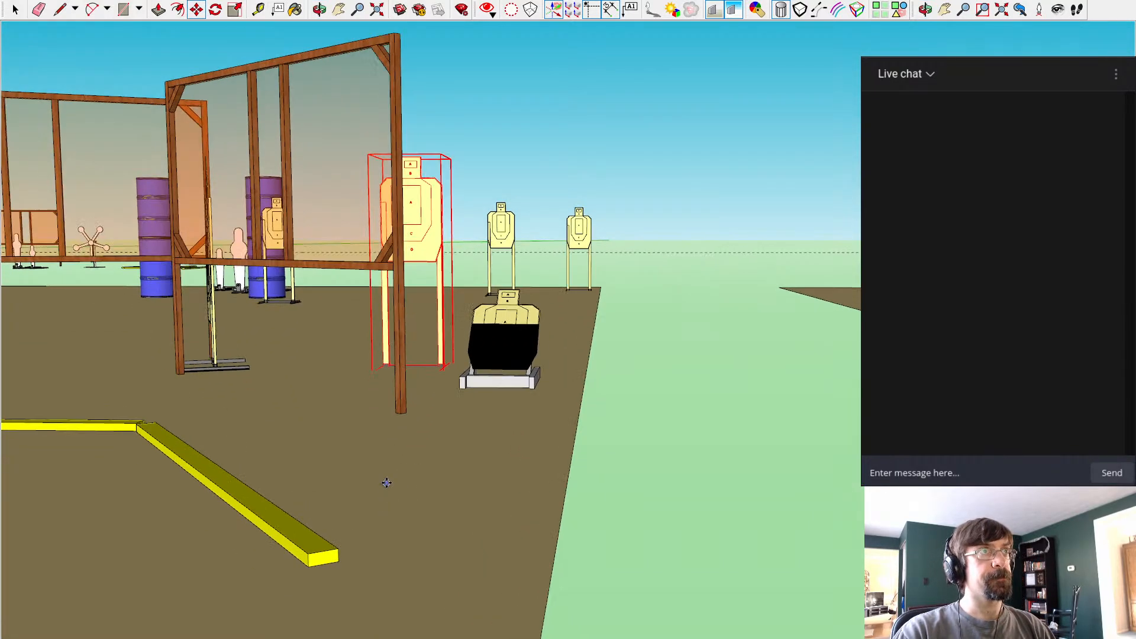
scroll(392, 481, down, 2)
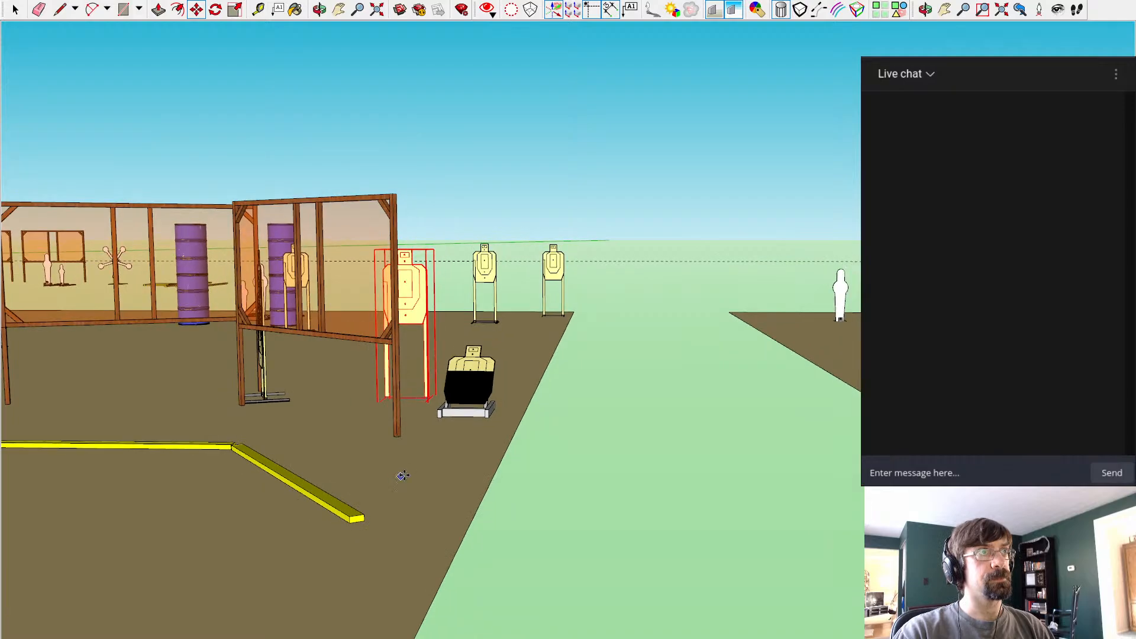
Step: Rotate the rightmost yellow board about its joint with the middle board, swinging its free end
mouse_move(659, 373)
middle_down()
mouse_move(649, 373)
mouse_move(664, 388)
middle_up()
scroll(577, 465, up, 3)
scroll(444, 457, down, 5)
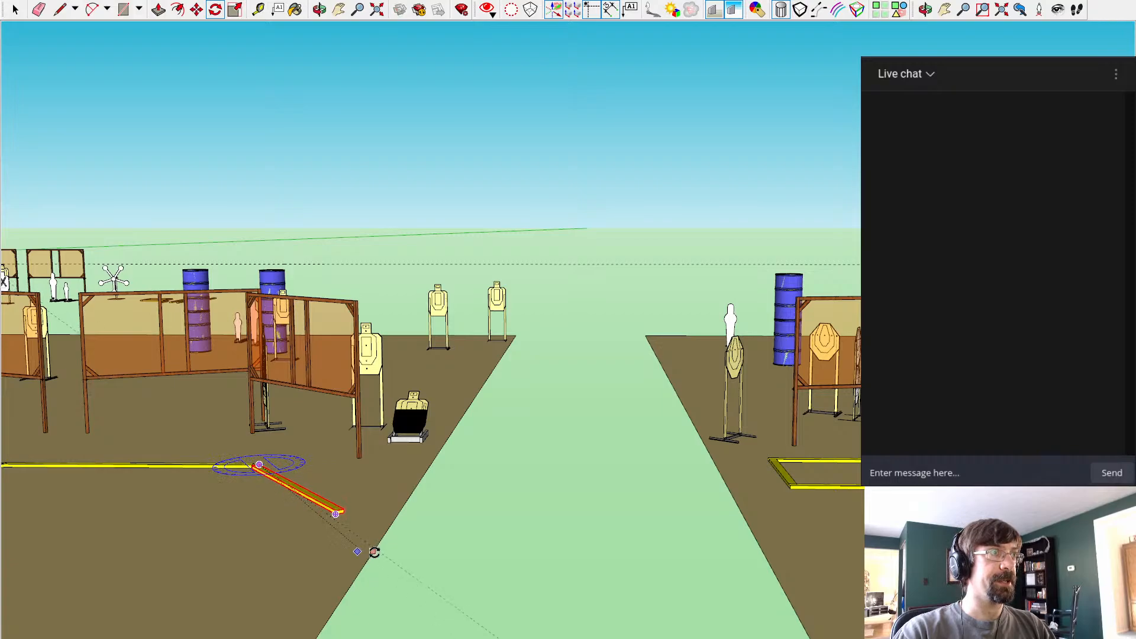
middle_drag(570, 569, 447, 537)
Step: Rotate the rightmost of the three left paper targets toward the gap in the walls and nudge it slightly forward
scroll(316, 526, up, 5)
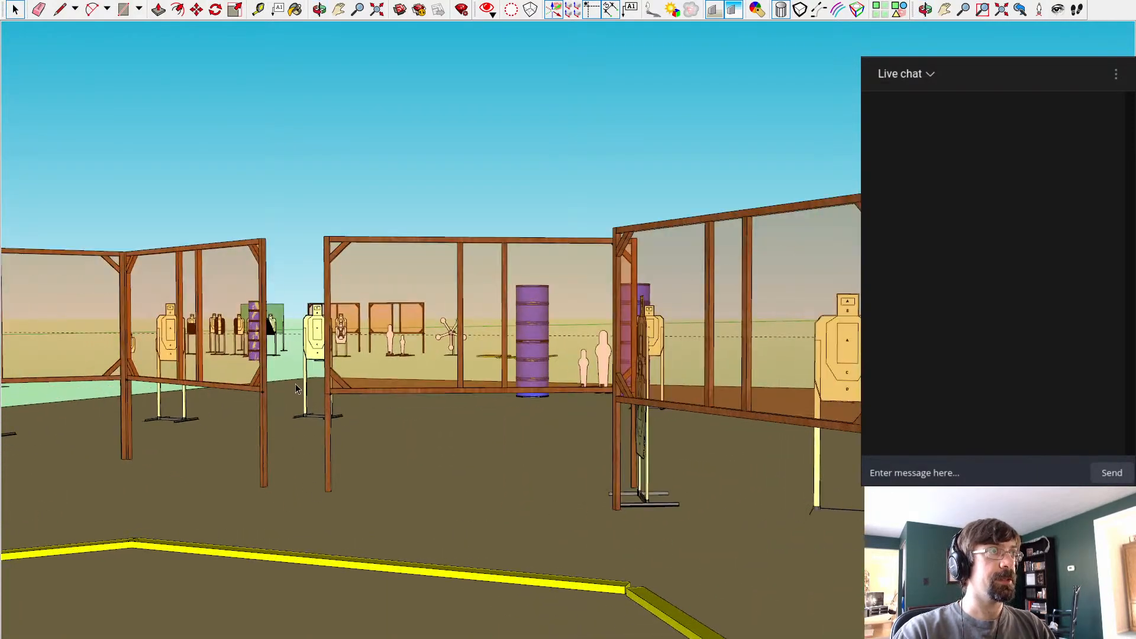
middle_drag(361, 431, 379, 598)
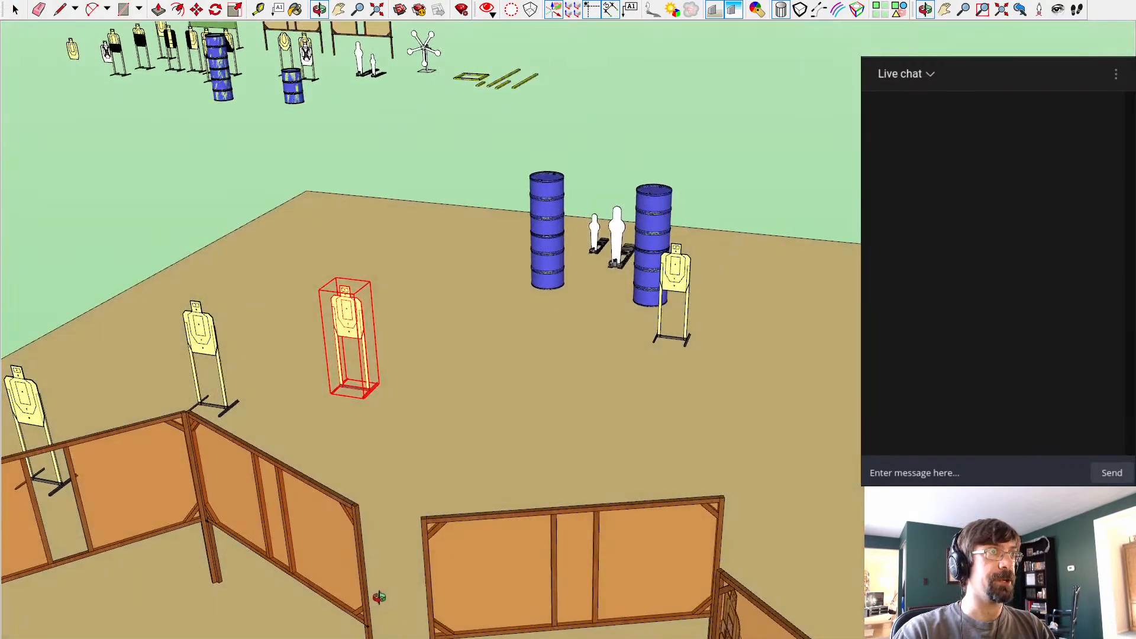
key(q)
click(480, 445)
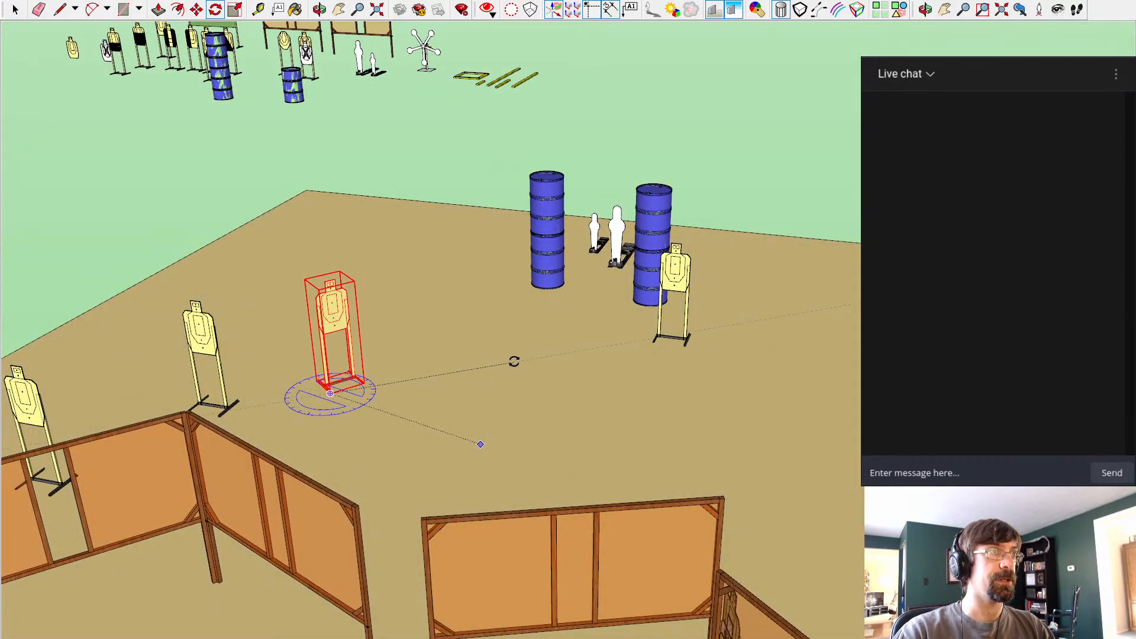
click(515, 362)
key(m)
click(330, 394)
click(314, 409)
Step: Move the inner of the two rear-right paper targets left, away from the target in the bay corner
mouse_move(532, 521)
middle_down()
mouse_move(496, 357)
mouse_move(619, 371)
mouse_move(658, 431)
middle_up()
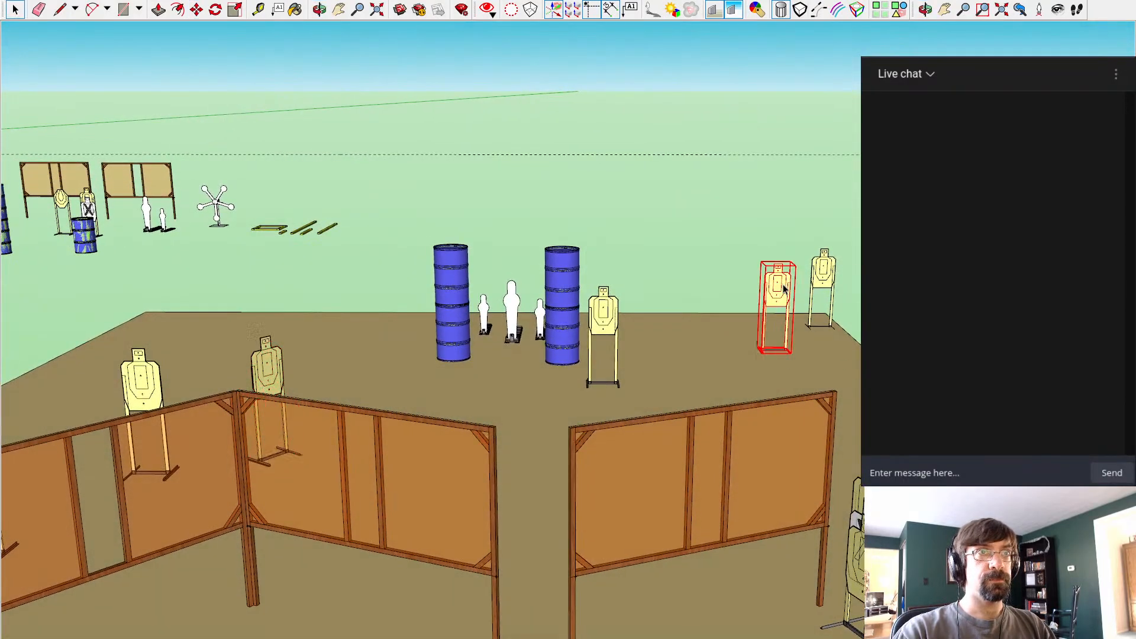
mouse_move(772, 339)
middle_down()
mouse_move(781, 300)
mouse_move(817, 315)
mouse_move(824, 354)
middle_up()
key(m)
click(768, 335)
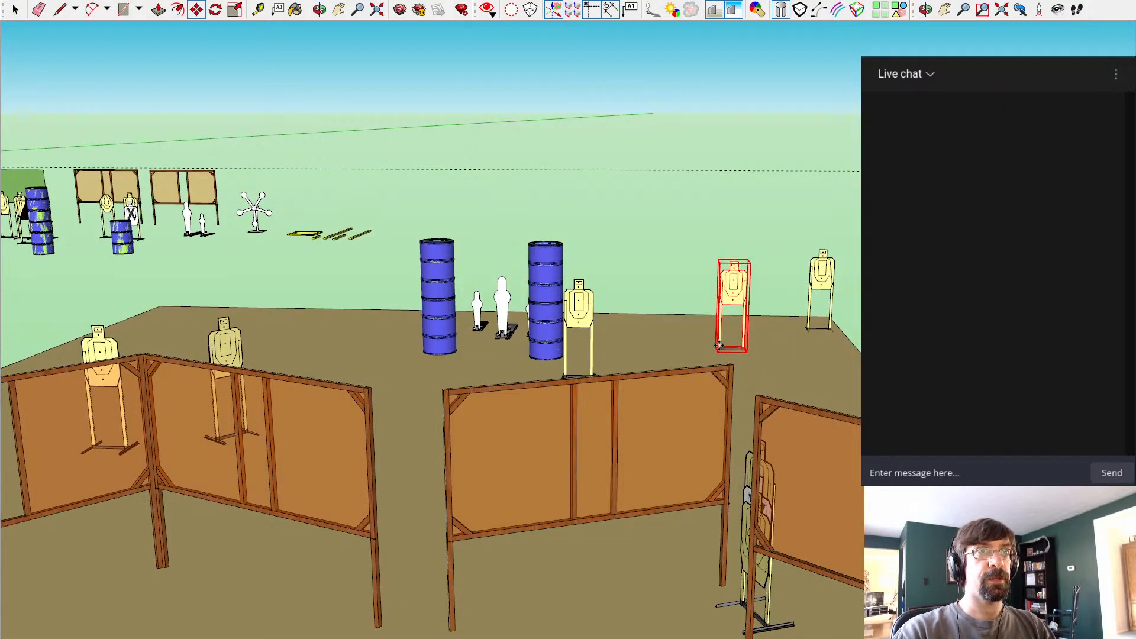
mouse_move(732, 335)
middle_down()
mouse_move(818, 377)
mouse_move(846, 348)
mouse_move(807, 307)
mouse_move(763, 307)
mouse_move(731, 325)
middle_up()
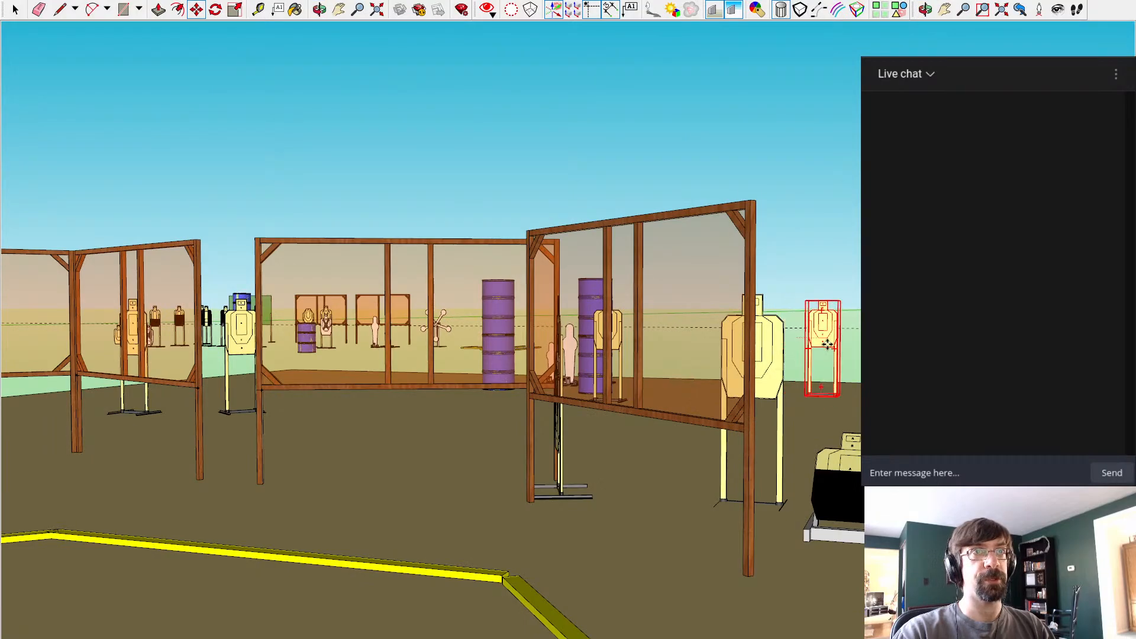
Step: Copy a tall blue barrel stack and paste it near the walls in the bay
mouse_move(833, 339)
middle_down()
mouse_move(662, 406)
mouse_move(713, 383)
mouse_move(708, 507)
mouse_move(751, 516)
middle_up()
scroll(752, 516, down, 2)
scroll(924, 236, down, 2)
middle_drag(859, 343, 774, 368)
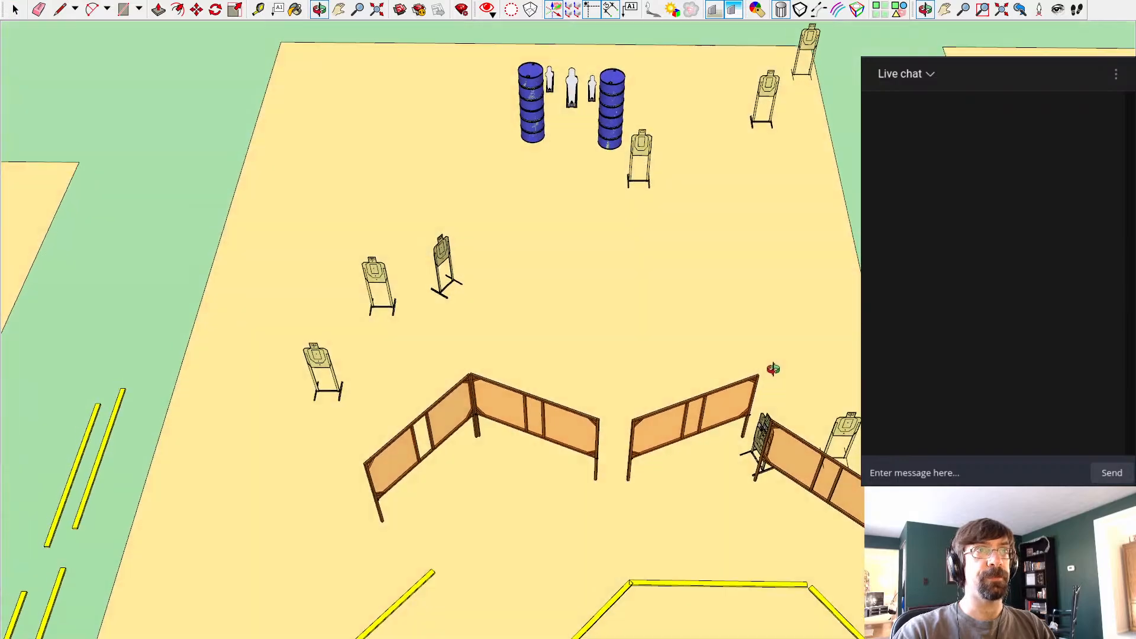
mouse_move(817, 398)
middle_down()
mouse_move(469, 406)
mouse_move(595, 563)
mouse_move(571, 437)
mouse_move(791, 279)
mouse_move(878, 239)
middle_up()
key(ctrl+v)
click(544, 541)
Step: Move the pasted blue barrel stack behind the inner end of the wall right of the central gap, beside the paired targets
scroll(879, 240, up, 4)
middle_drag(613, 327, 714, 360)
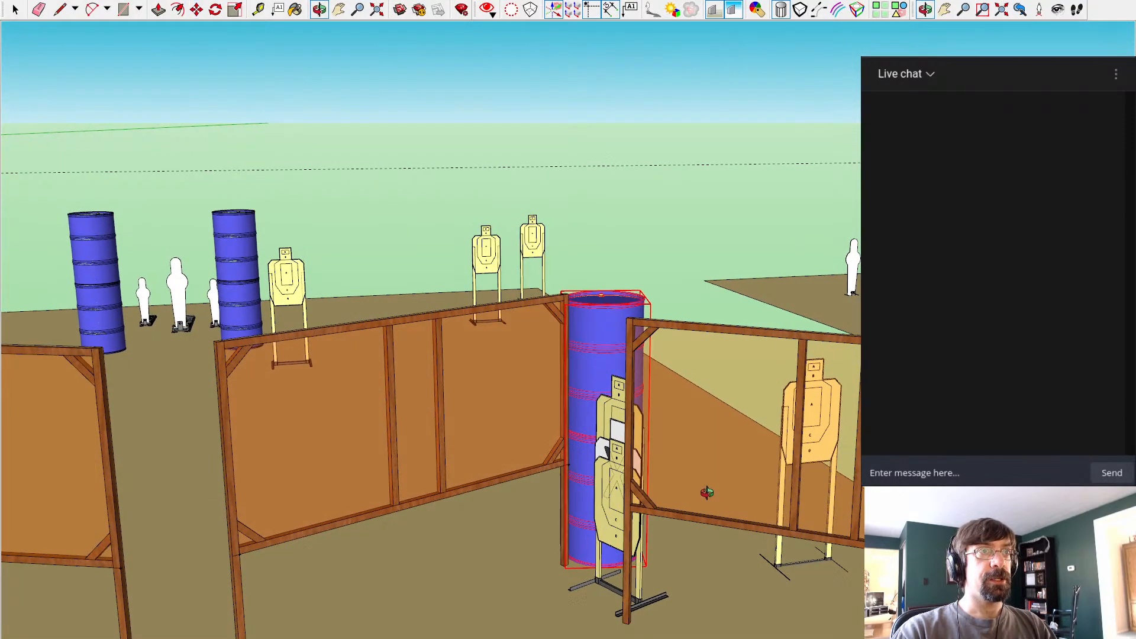
middle_drag(705, 495, 552, 525)
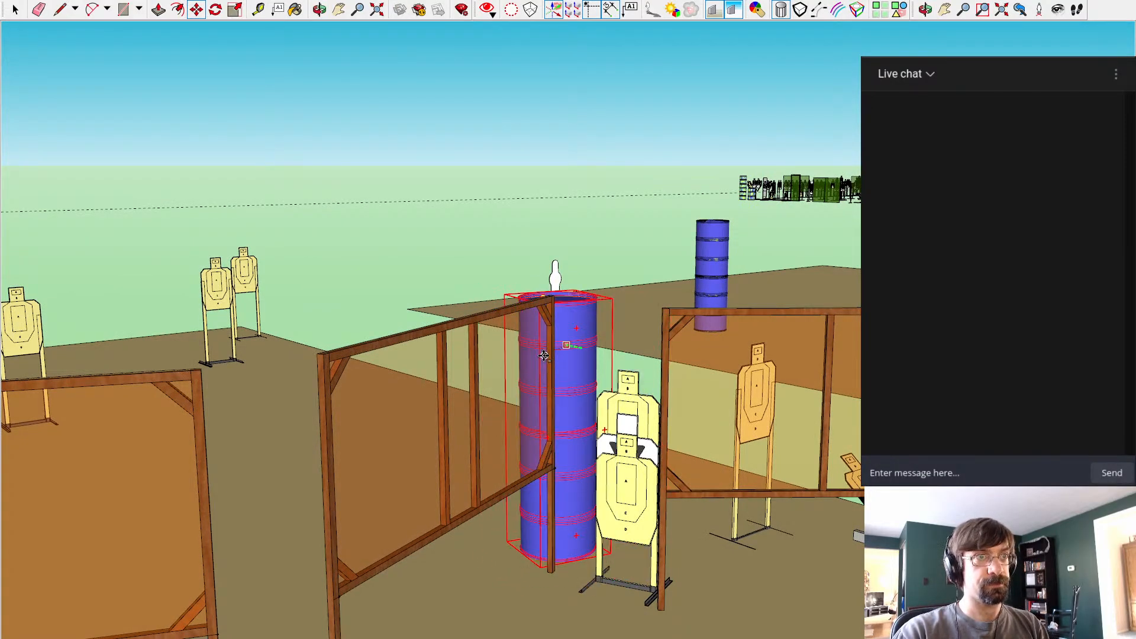
middle_drag(591, 494, 599, 485)
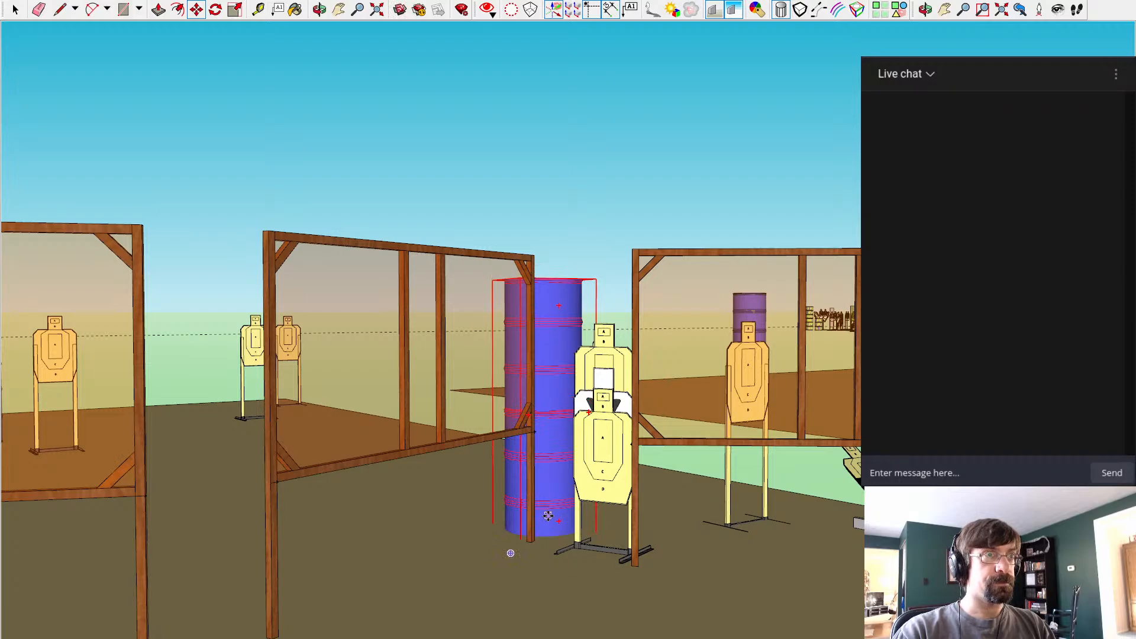
drag(549, 520, 509, 518)
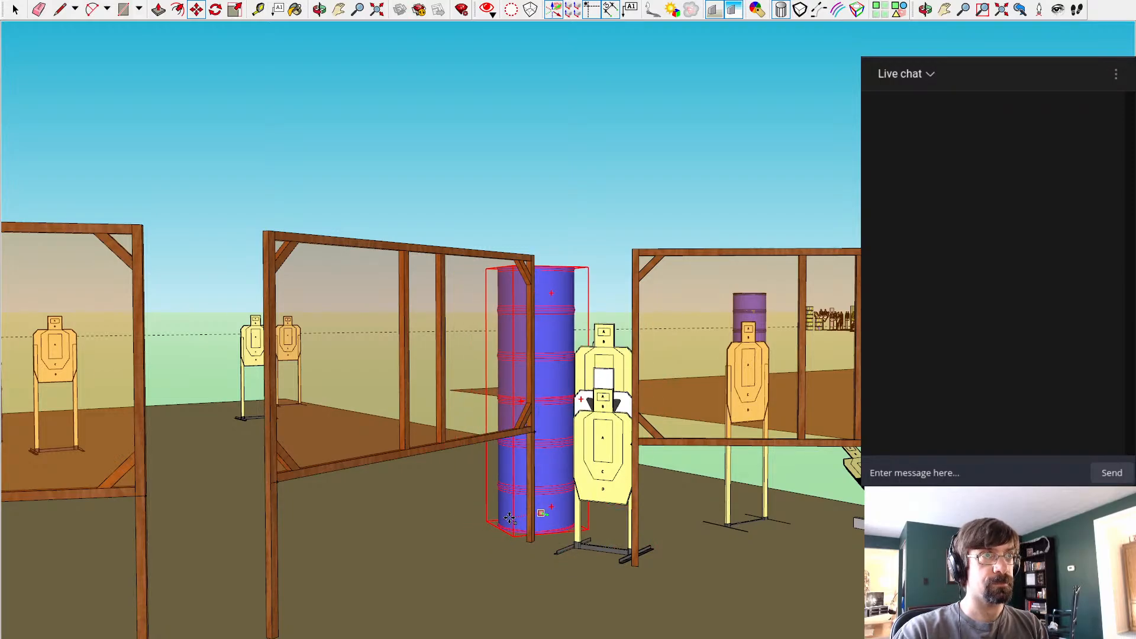
mouse_move(557, 550)
middle_down()
mouse_move(373, 558)
mouse_move(468, 585)
mouse_move(673, 265)
mouse_move(665, 311)
mouse_move(451, 218)
mouse_move(737, 220)
mouse_move(730, 230)
mouse_move(427, 226)
mouse_move(727, 210)
mouse_move(461, 372)
mouse_move(431, 555)
middle_up()
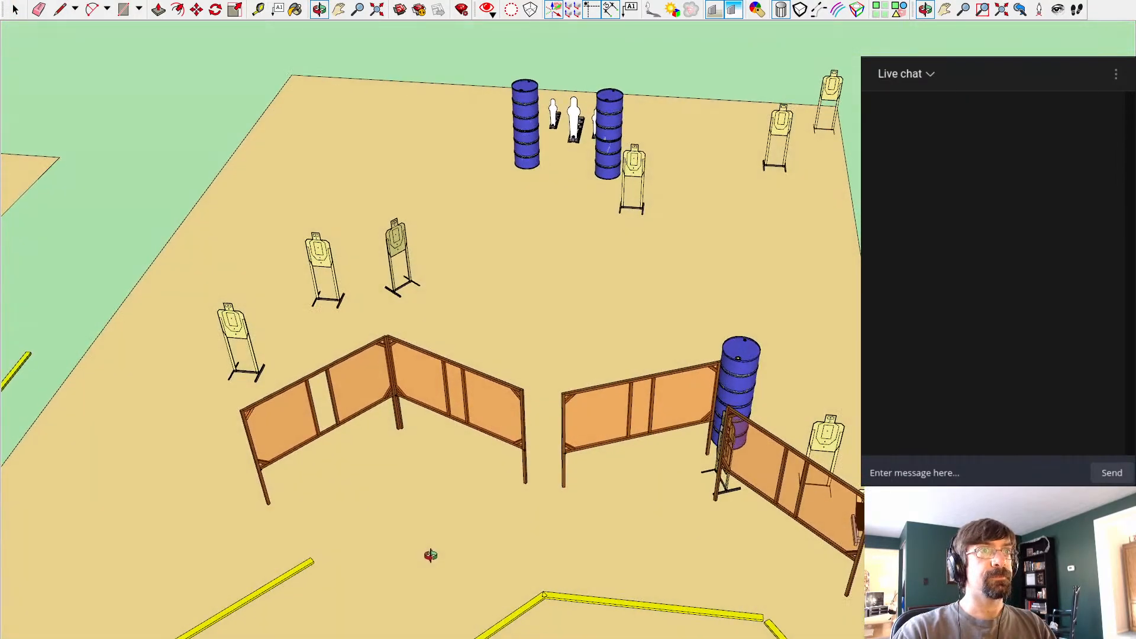
Step: Replace the loose yellow board with a copy of a spare yellow board joined to the left end of the angled front boards
mouse_move(605, 444)
middle_down()
mouse_move(564, 398)
mouse_move(620, 317)
mouse_move(679, 284)
middle_up()
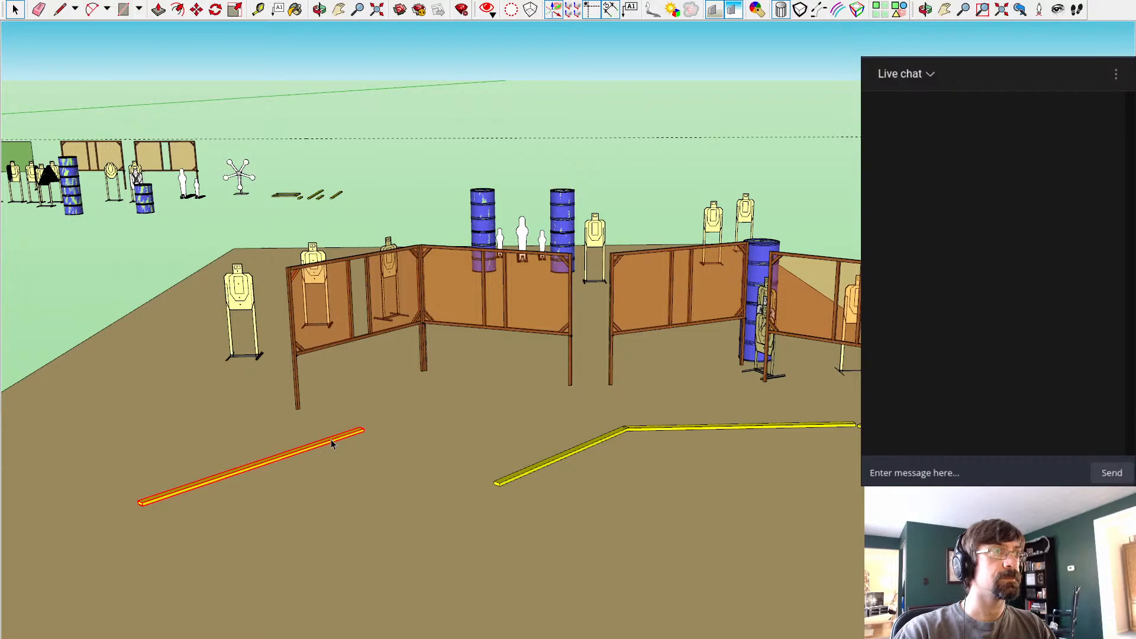
scroll(205, 420, down, 3)
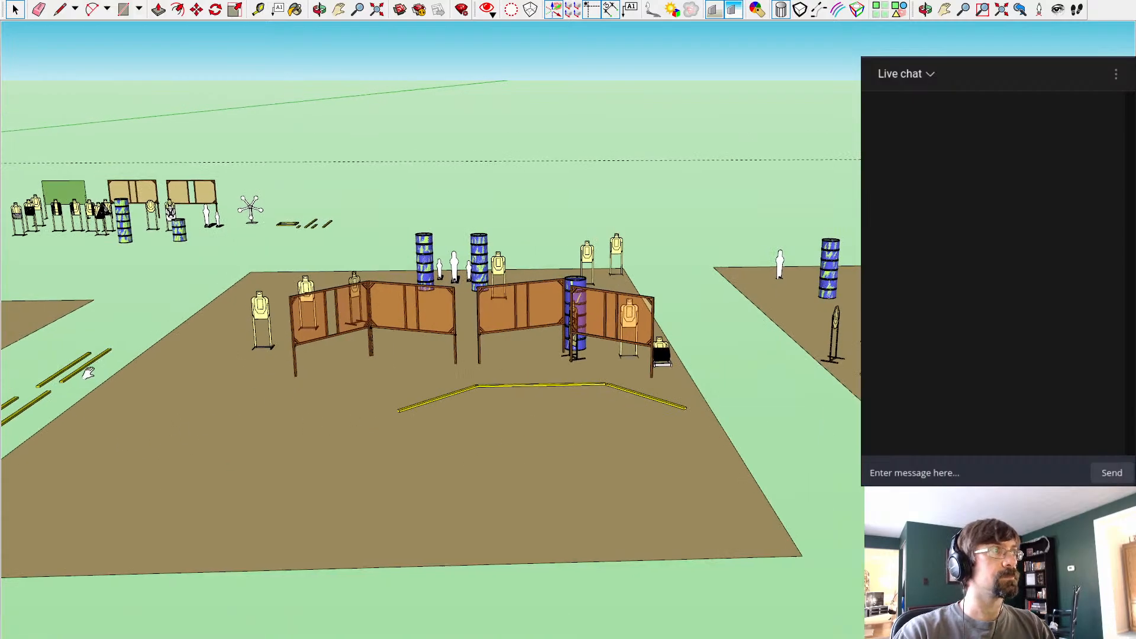
scroll(204, 412, up, 2)
scroll(623, 393, up, 2)
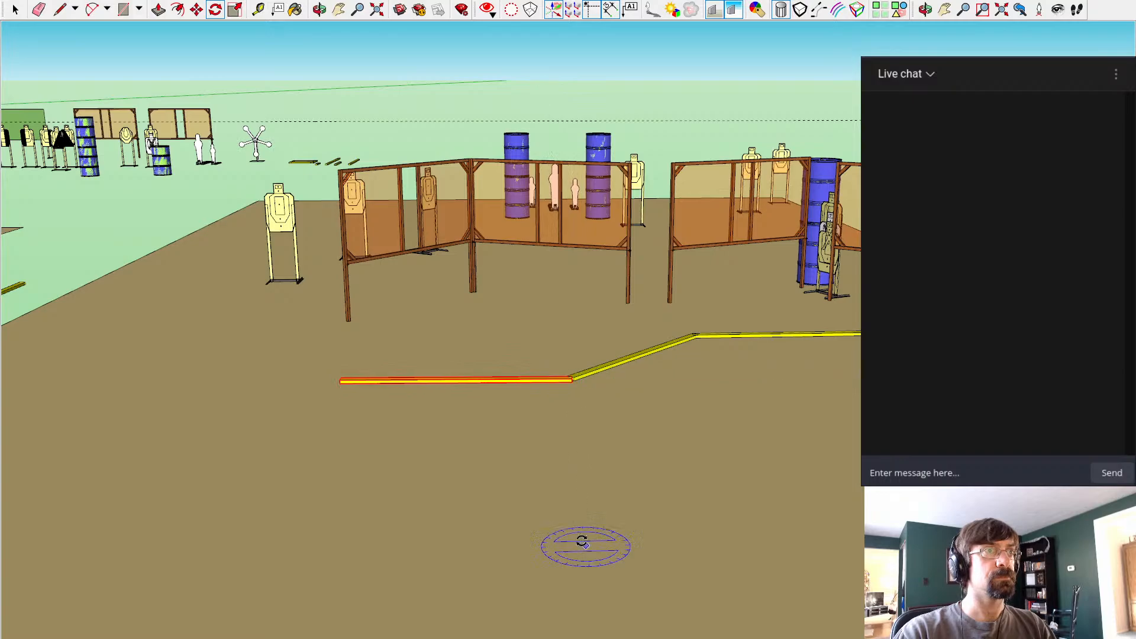
Step: Examine the sight lines from the yellow boards to the targets through and around the walls from several viewpoints
mouse_move(585, 543)
middle_down()
mouse_move(393, 253)
mouse_move(532, 399)
mouse_move(566, 385)
mouse_move(451, 383)
mouse_move(482, 553)
mouse_move(385, 531)
mouse_move(222, 437)
mouse_move(325, 464)
mouse_move(459, 434)
mouse_move(686, 439)
mouse_move(695, 421)
mouse_move(640, 410)
mouse_move(766, 396)
mouse_move(403, 414)
middle_up()
scroll(509, 451, down, 3)
scroll(620, 462, up, 2)
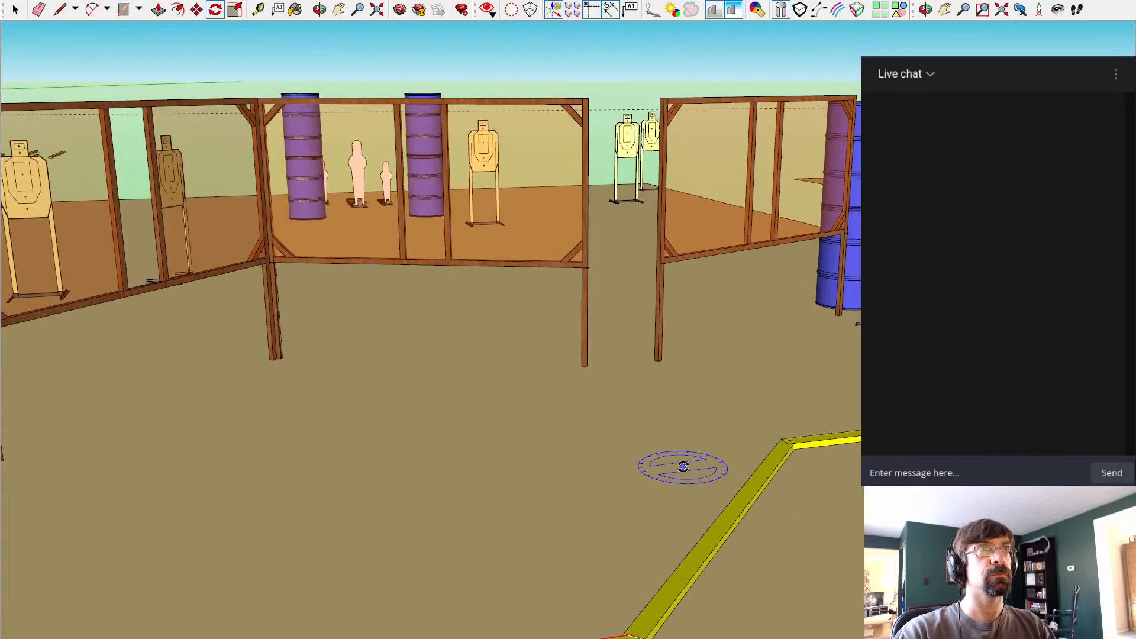
middle_drag(683, 467, 696, 468)
middle_drag(827, 433, 625, 419)
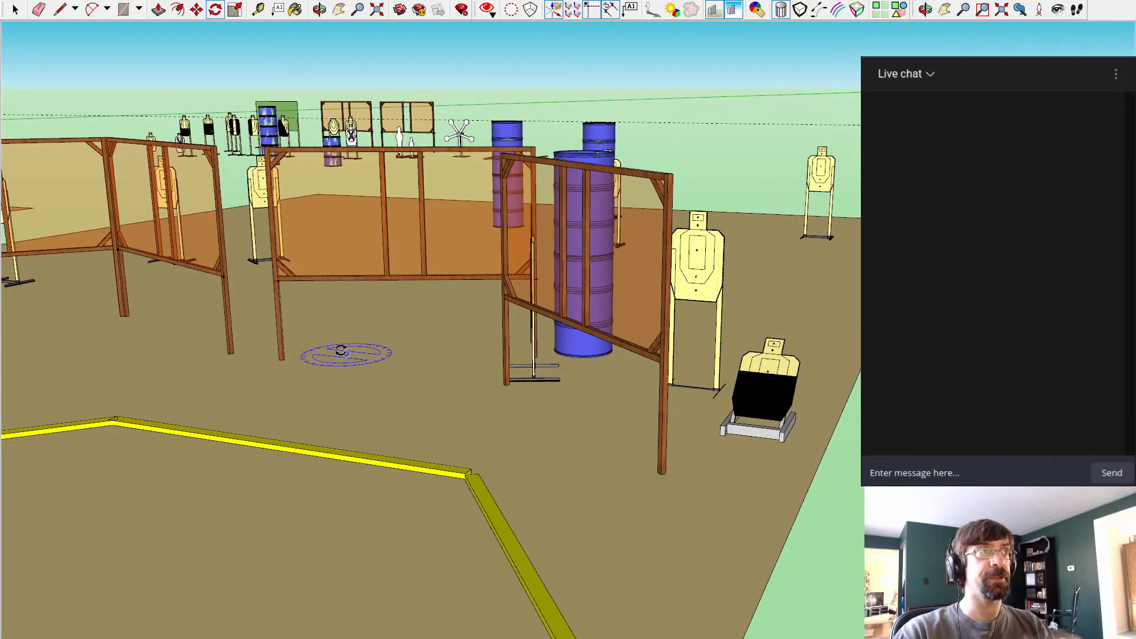
mouse_move(342, 353)
middle_down()
mouse_move(319, 345)
mouse_move(815, 347)
mouse_move(655, 307)
mouse_move(800, 336)
mouse_move(811, 317)
mouse_move(783, 298)
middle_up()
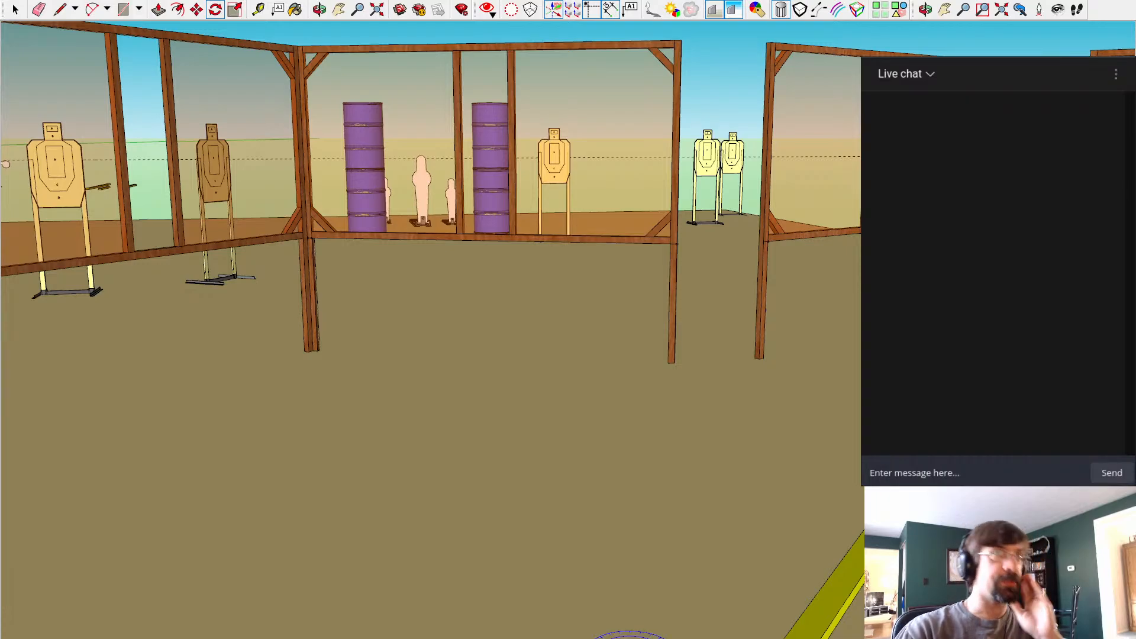
scroll(611, 409, down, 3)
mouse_move(716, 345)
middle_down()
mouse_move(677, 346)
mouse_move(638, 396)
middle_up()
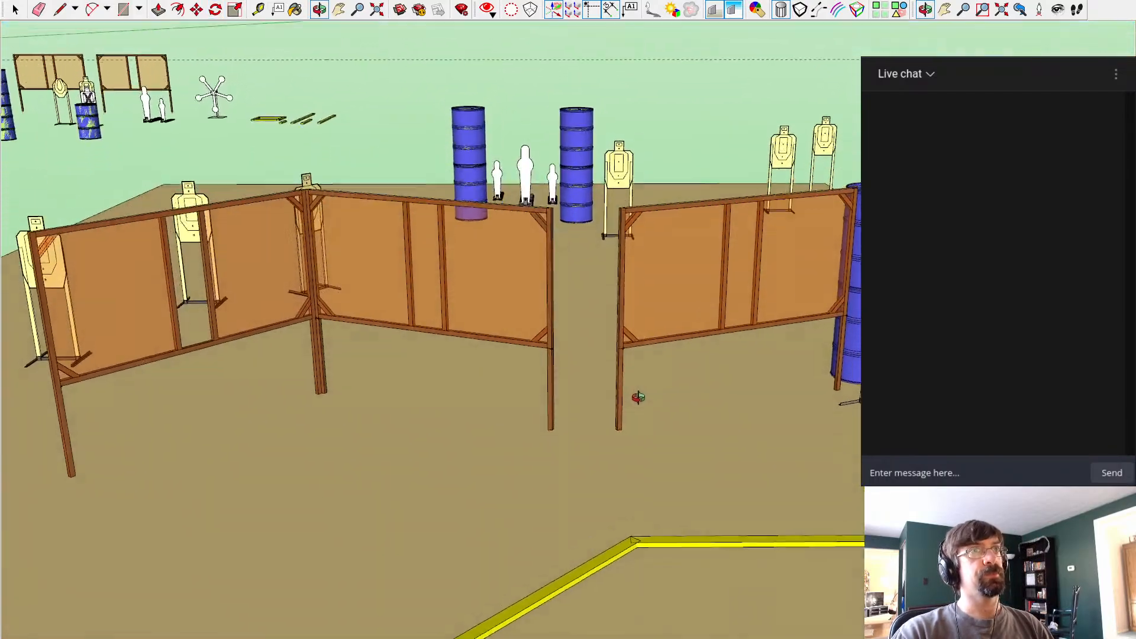
mouse_move(734, 322)
shift+middle_down()
mouse_move(528, 357)
mouse_move(515, 280)
mouse_move(353, 264)
mouse_move(595, 304)
mouse_move(545, 286)
mouse_move(521, 237)
mouse_move(515, 261)
mouse_move(398, 236)
mouse_move(609, 272)
mouse_move(665, 241)
mouse_move(599, 305)
shift+middle_up()
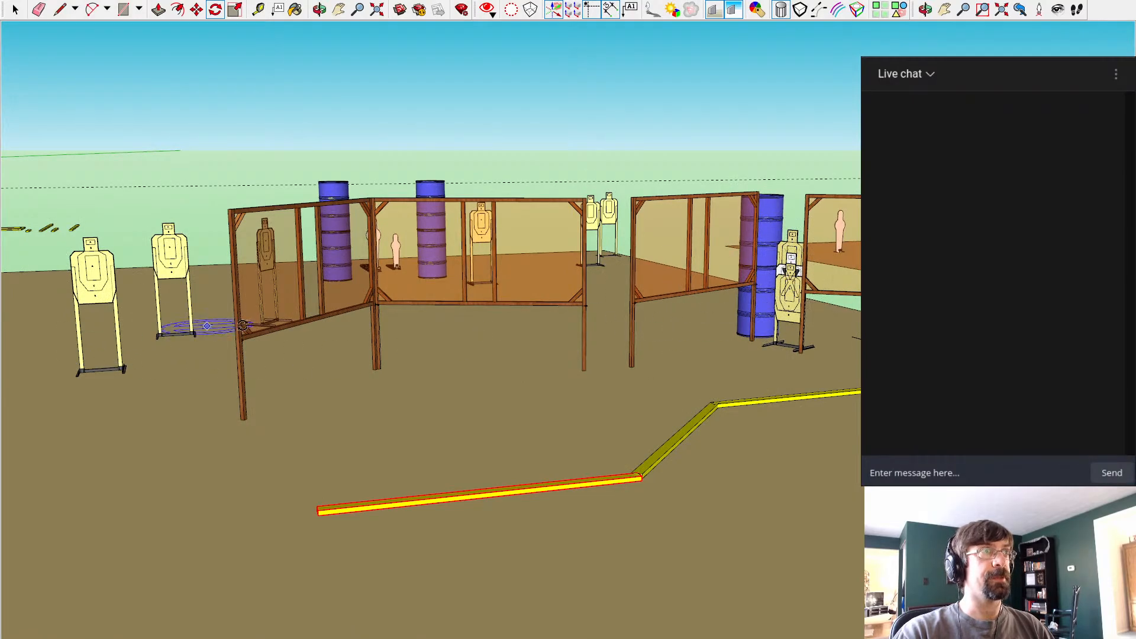
mouse_move(243, 325)
middle_down()
mouse_move(363, 332)
mouse_move(267, 342)
mouse_move(302, 350)
mouse_move(452, 317)
mouse_move(450, 418)
mouse_move(350, 414)
mouse_move(357, 348)
middle_up()
key(q)
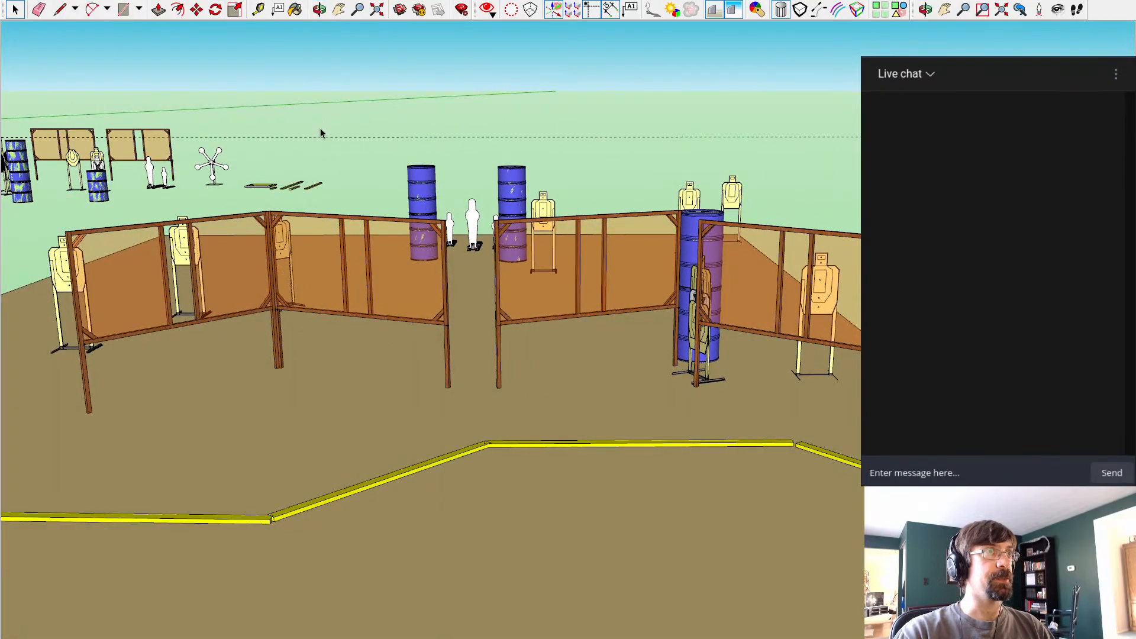
mouse_move(321, 173)
middle_down()
mouse_move(352, 189)
mouse_move(413, 165)
mouse_move(406, 203)
mouse_move(436, 233)
mouse_move(368, 221)
mouse_move(373, 235)
mouse_move(438, 237)
middle_up()
scroll(630, 457, up, 2)
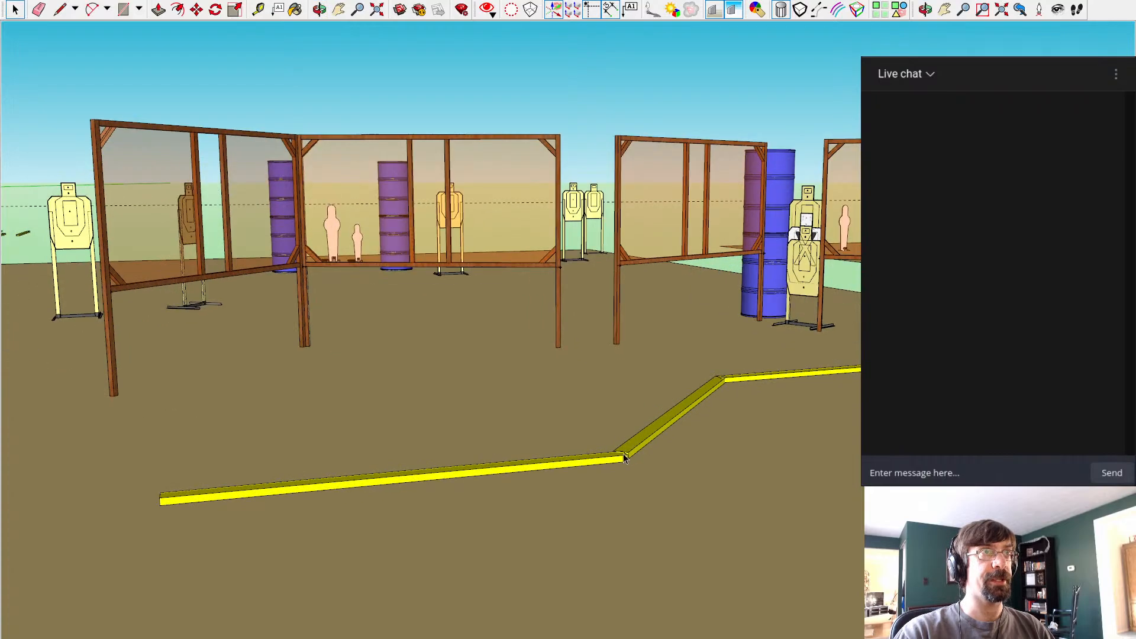
Step: Move the leftmost paper target beside the free end of the left wall and rotate it to suit the wall
mouse_move(603, 464)
middle_down()
mouse_move(495, 482)
mouse_move(617, 477)
mouse_move(456, 482)
mouse_move(219, 539)
mouse_move(454, 173)
mouse_move(524, 338)
middle_up()
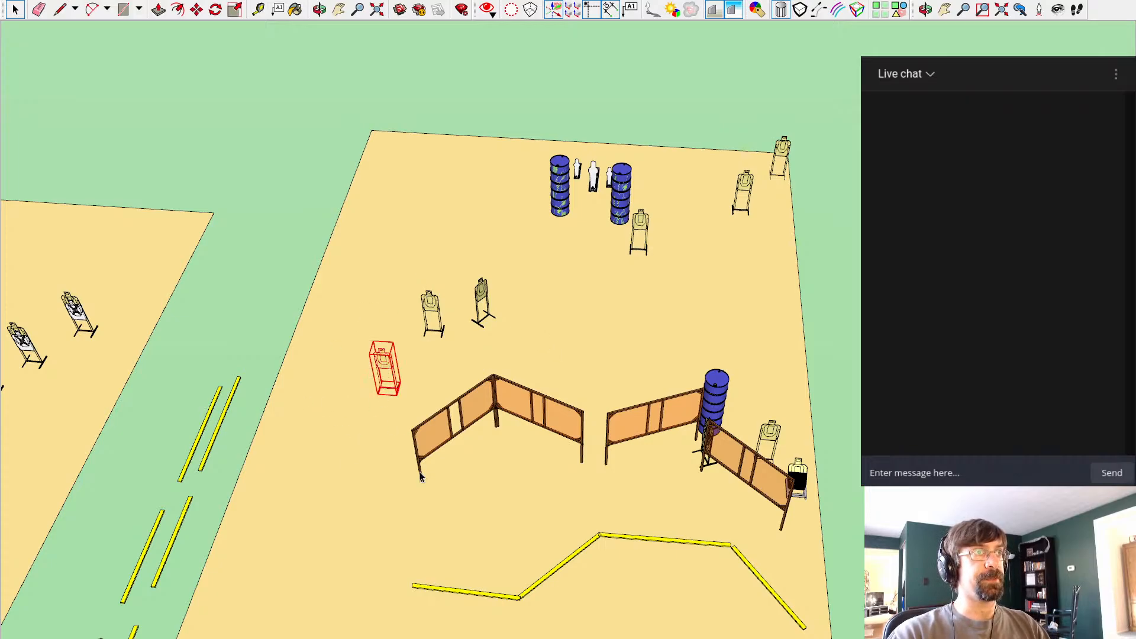
scroll(421, 474, up, 5)
key(m)
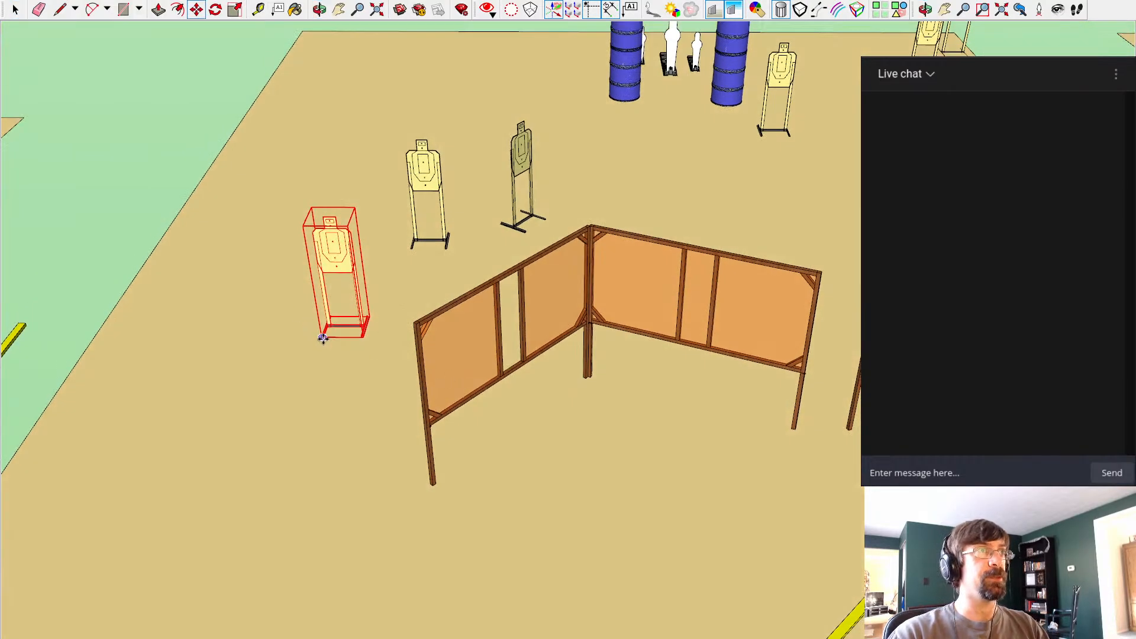
drag(323, 338, 377, 481)
mouse_move(630, 469)
middle_down()
mouse_move(489, 383)
mouse_move(541, 325)
mouse_move(665, 379)
middle_up()
key(q)
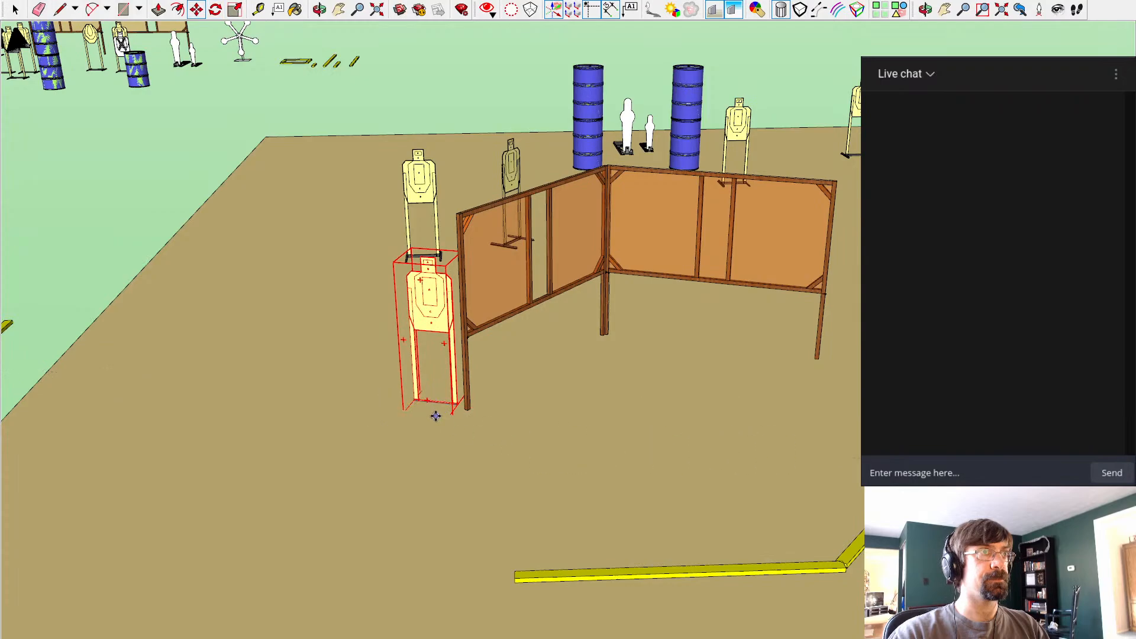
mouse_move(464, 399)
middle_down()
mouse_move(721, 332)
mouse_move(639, 282)
mouse_move(464, 263)
mouse_move(641, 388)
middle_up()
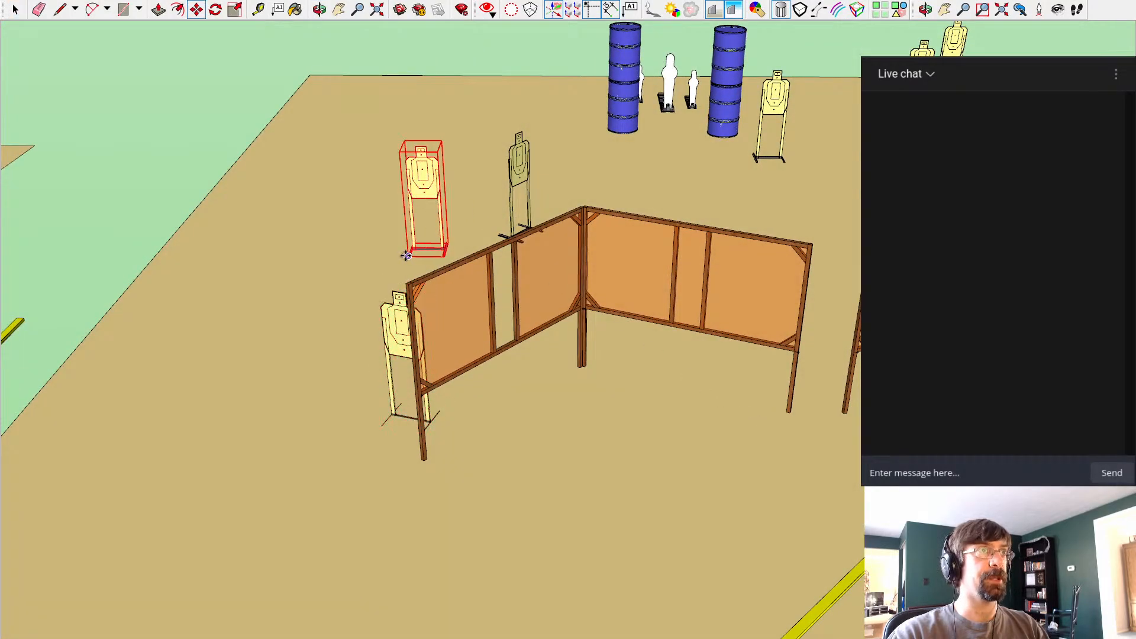
Step: Move the next left paper target close behind the left wall and rotate it to line up with its neighbour
click(406, 255)
middle_drag(395, 282, 876, 464)
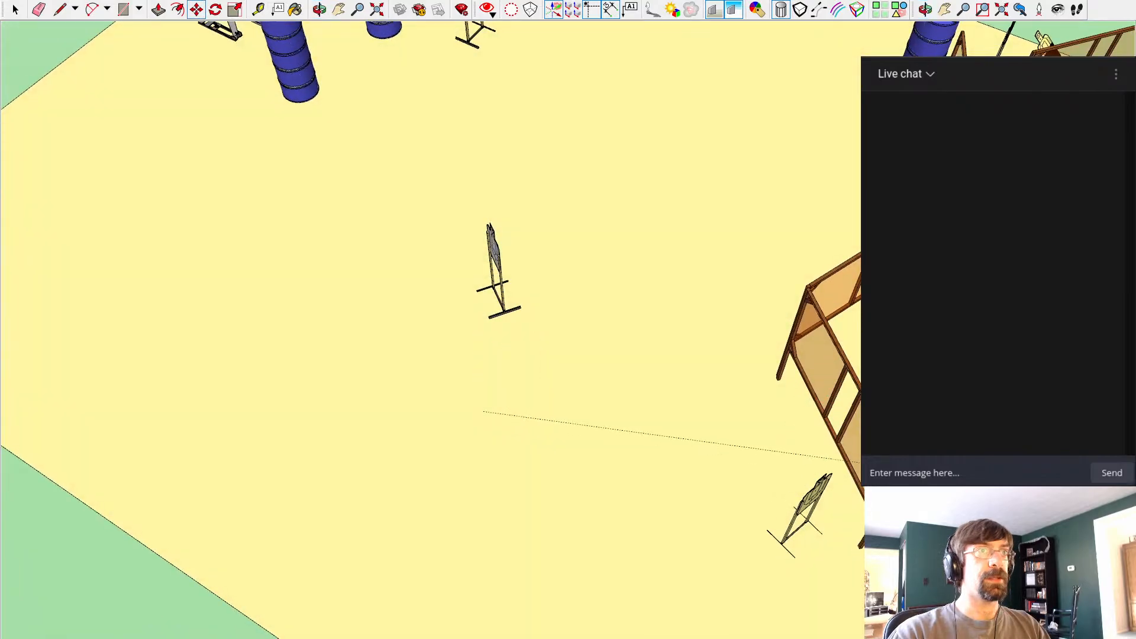
click(674, 467)
key(q)
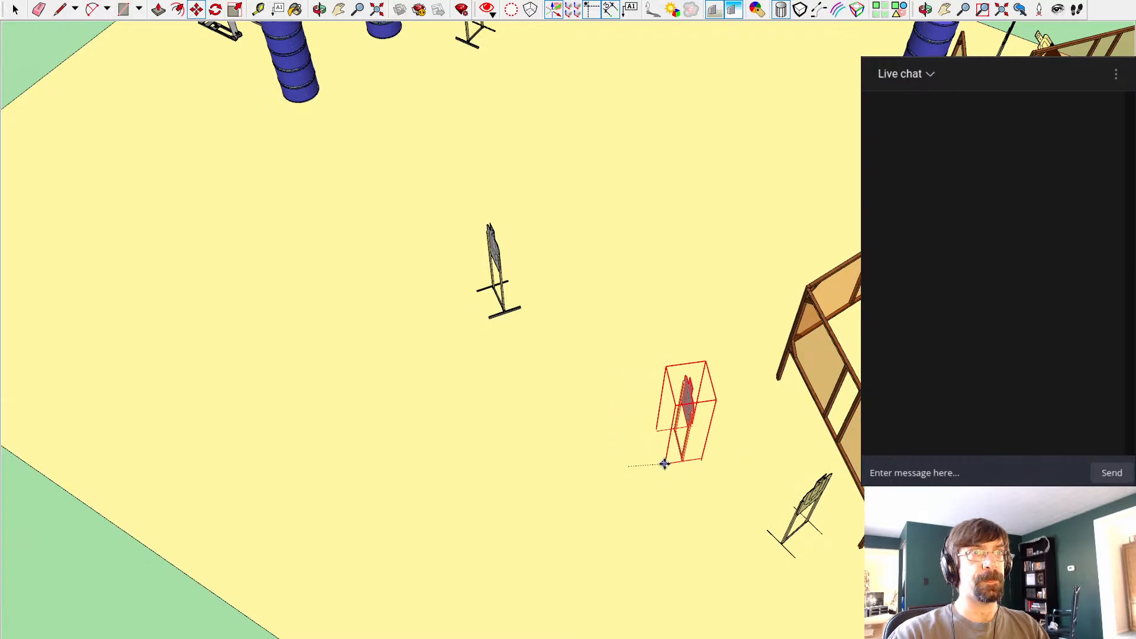
click(691, 460)
middle_drag(691, 460, 510, 443)
scroll(674, 329, down, 3)
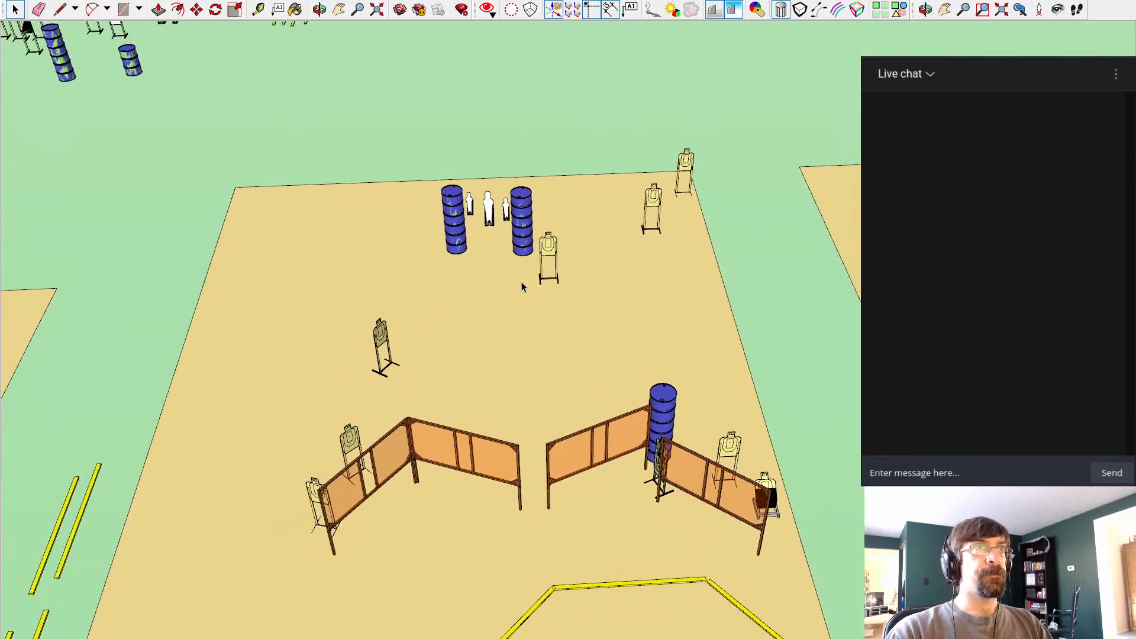
Step: Shift all walls, barrels, targets, poppers and yellow boards of the stage left together to centre them in the bay
scroll(488, 258, down, 4)
drag(689, 504, 688, 502)
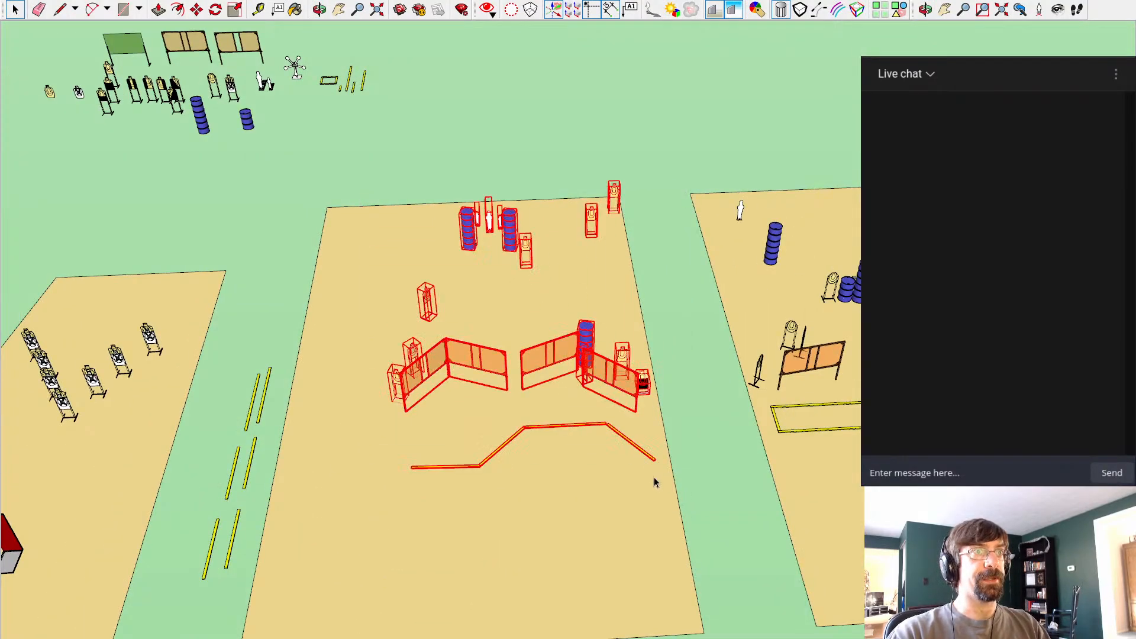
click(649, 458)
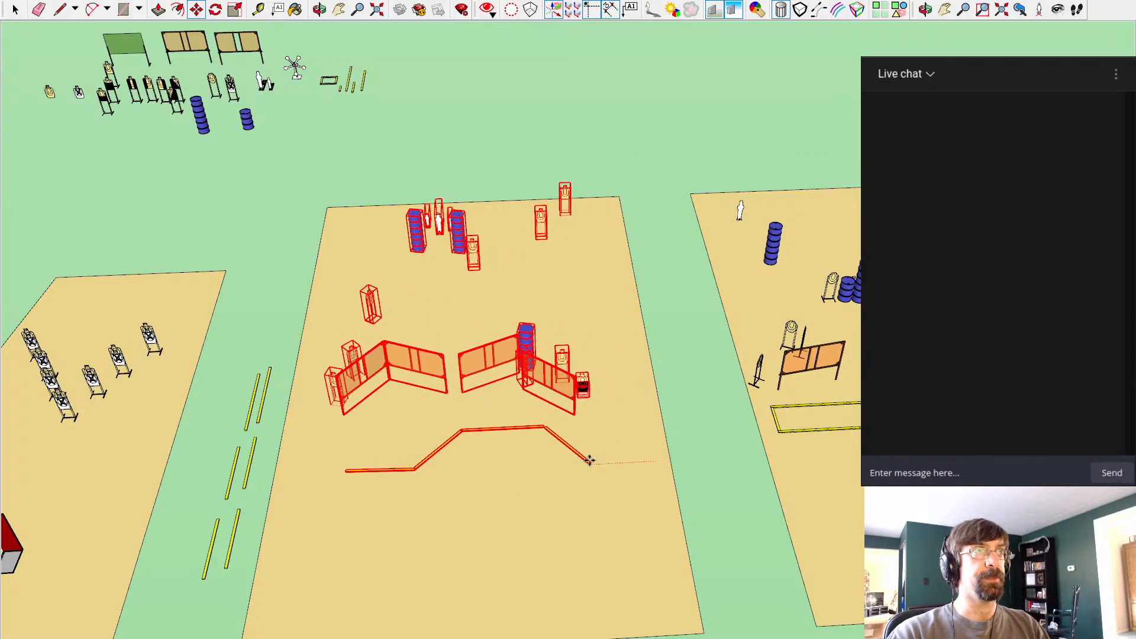
click(589, 461)
key(space)
click(568, 168)
middle_drag(607, 244, 671, 344)
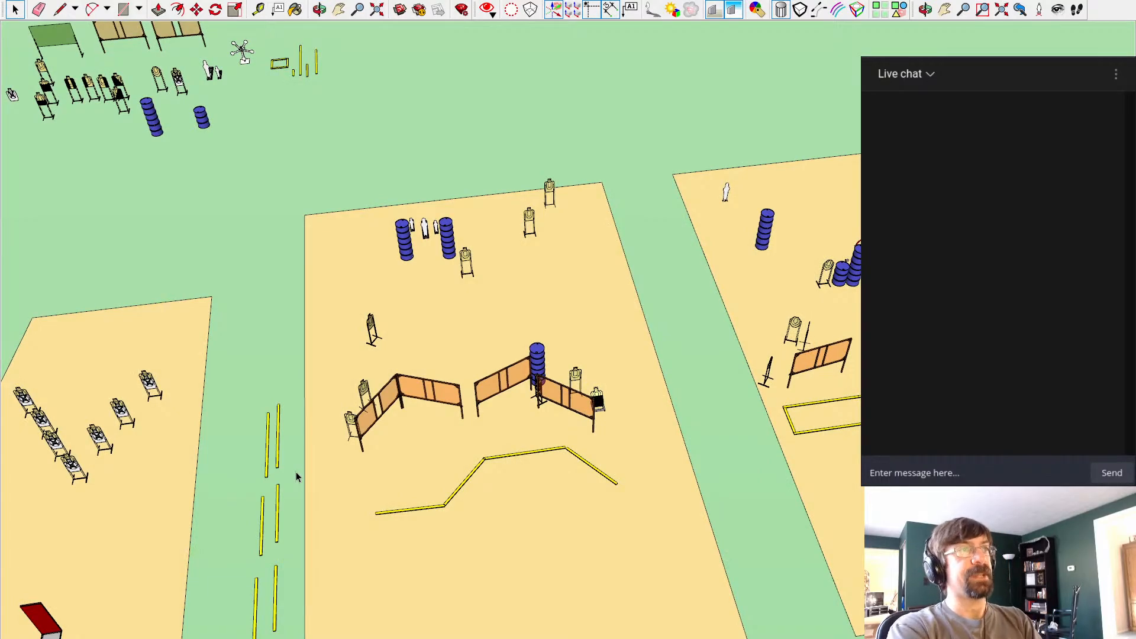
Step: Copy a short yellow board from the props row and paste it at the leftmost board's free end, pointing away from the walls
scroll(317, 484, up, 4)
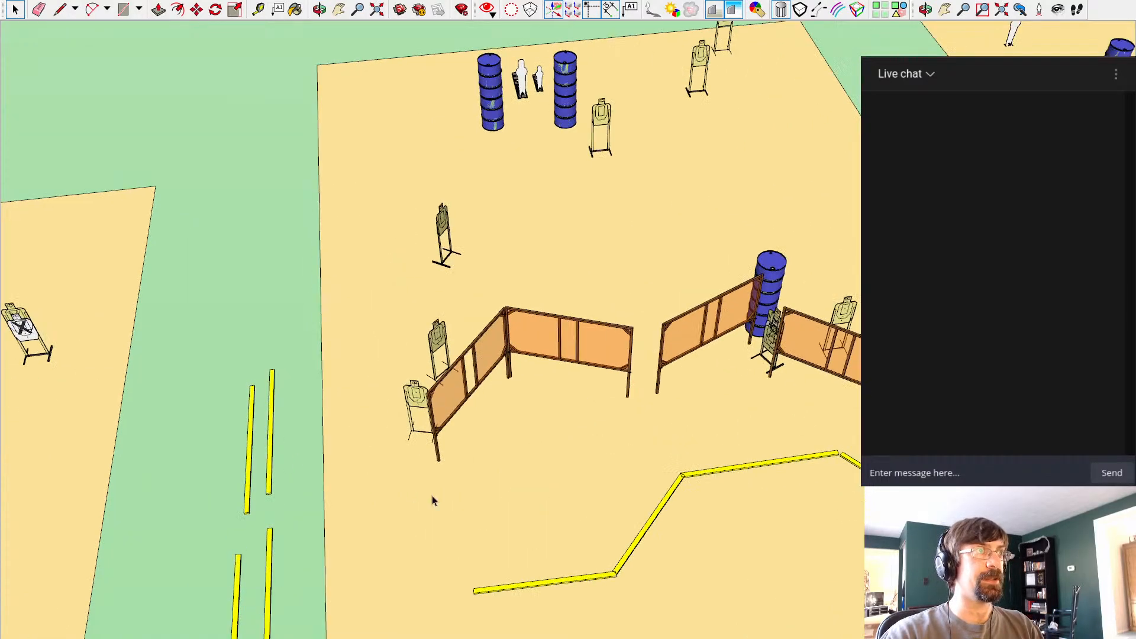
mouse_move(432, 500)
middle_down()
mouse_move(429, 406)
mouse_move(414, 378)
middle_up()
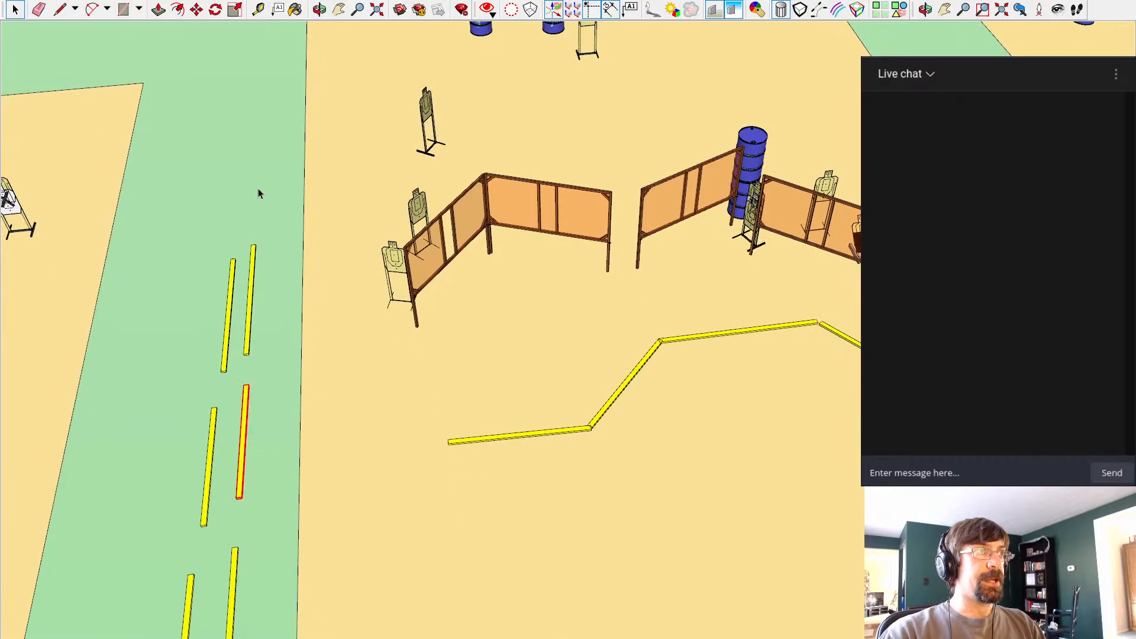
scroll(258, 194, down, 5)
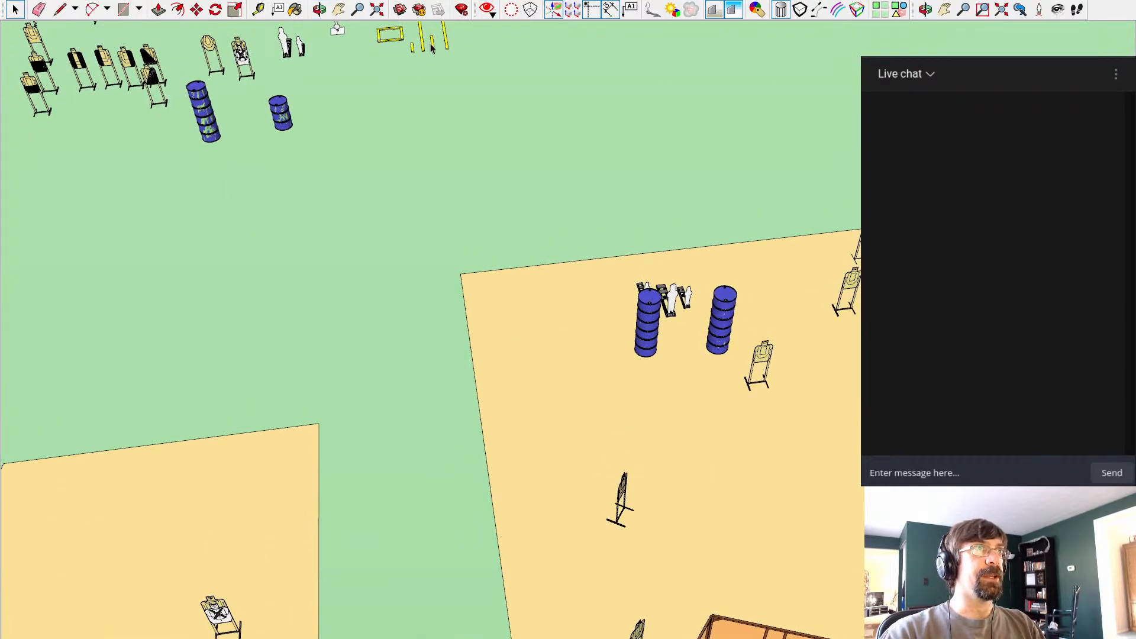
shift+middle_drag(583, 232, 467, 42)
scroll(439, 488, up, 3)
key(ctrl+v)
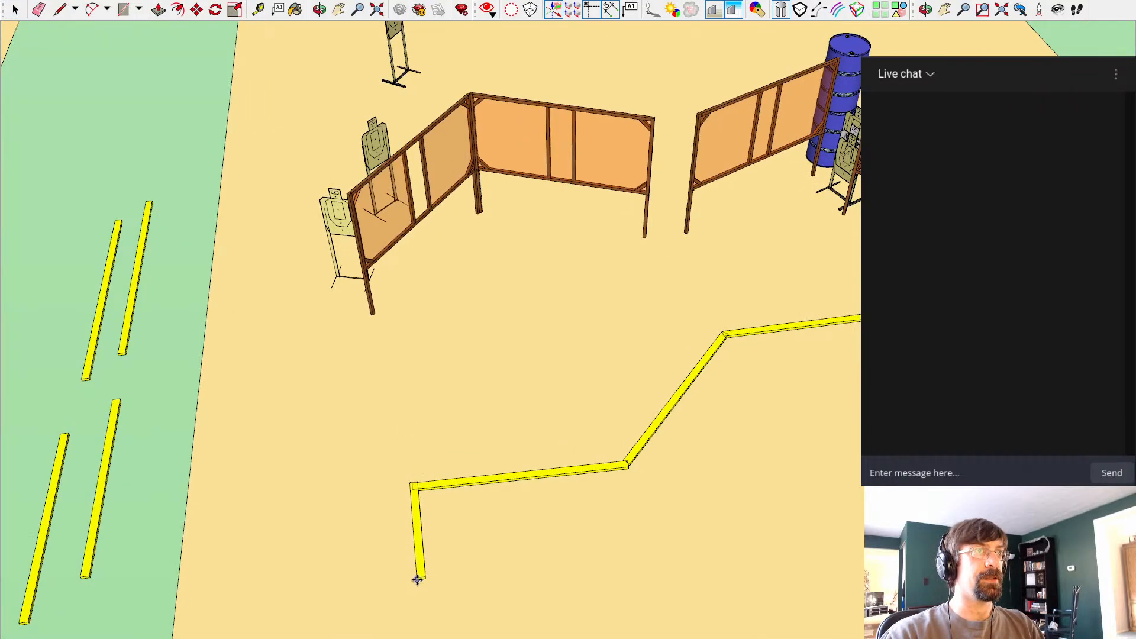
Step: Paste copies of the four long yellow boards behind the originals, starting from the short end board, to form a parallel rear boundary
scroll(65, 438, down, 2)
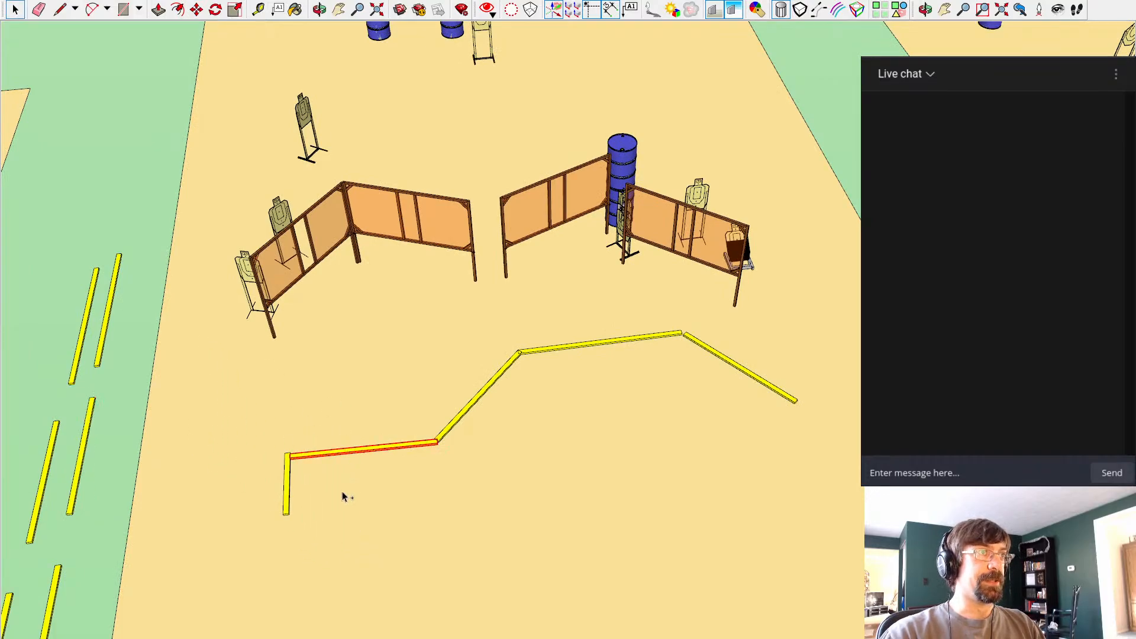
key(ctrl+v)
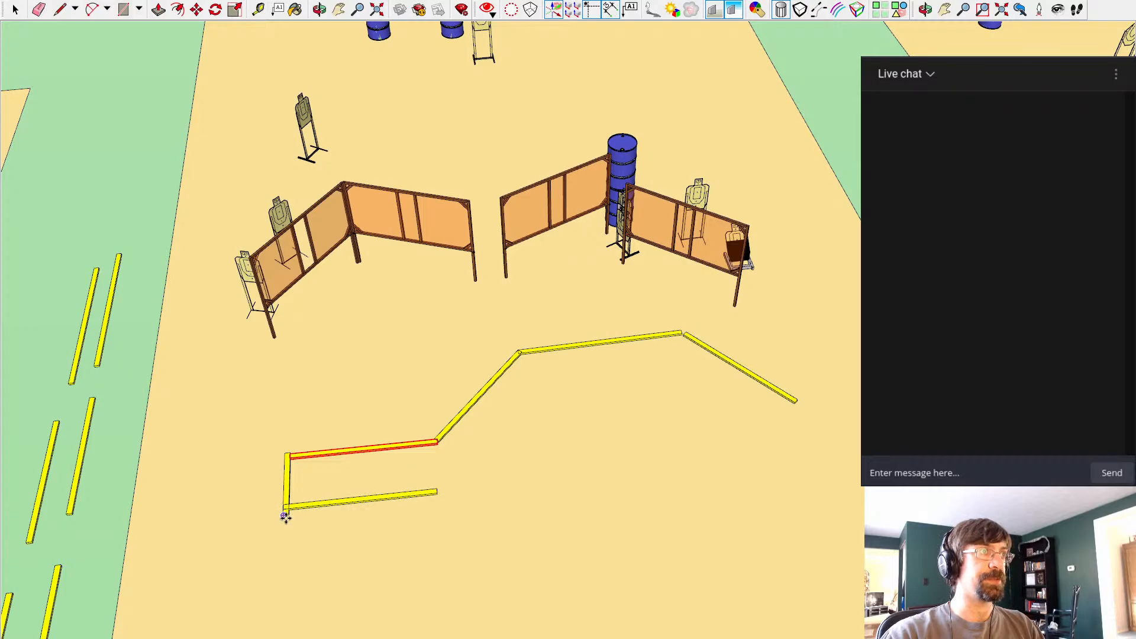
scroll(285, 517, up, 1)
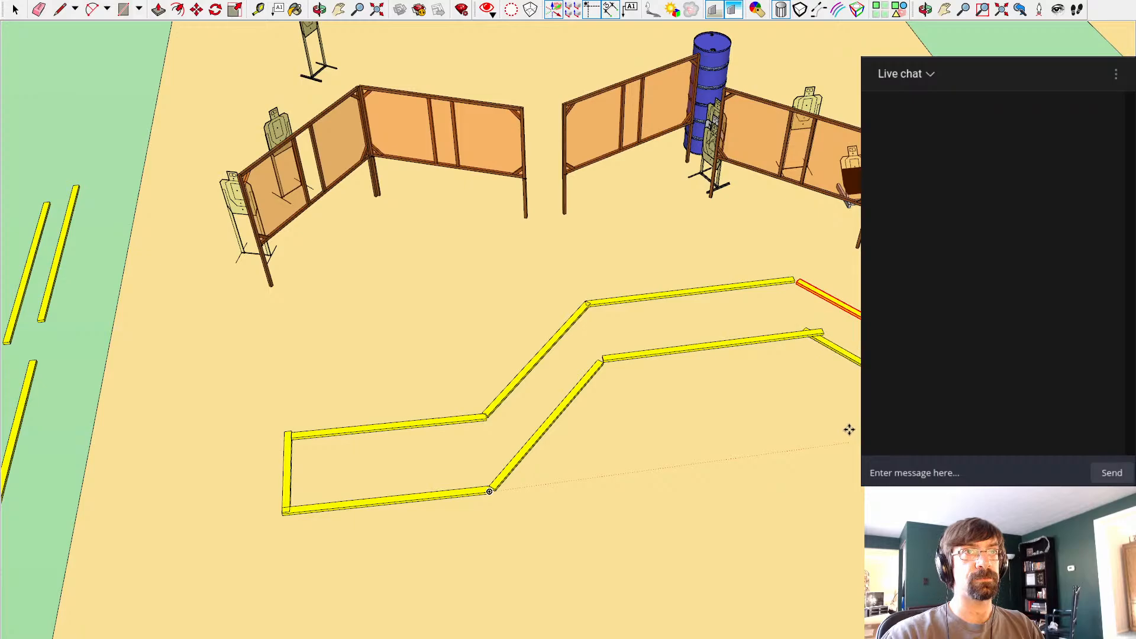
key(Escape)
key(space)
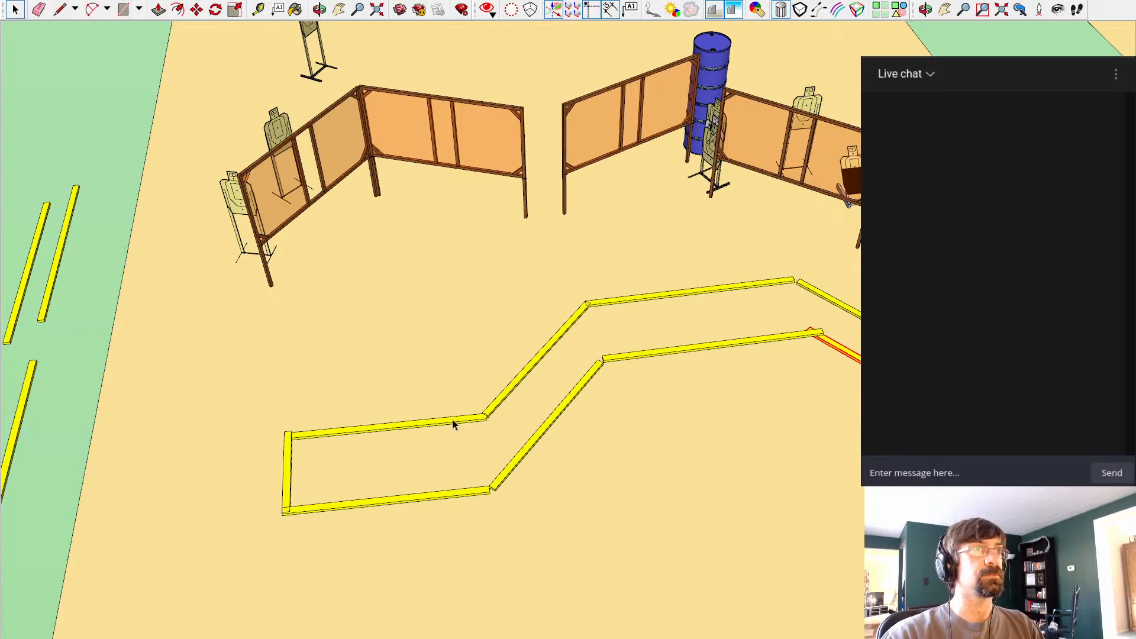
Step: Copy the short yellow end board to the opposite end of the two parallel board rows, closing the shooting area outline
click(289, 476)
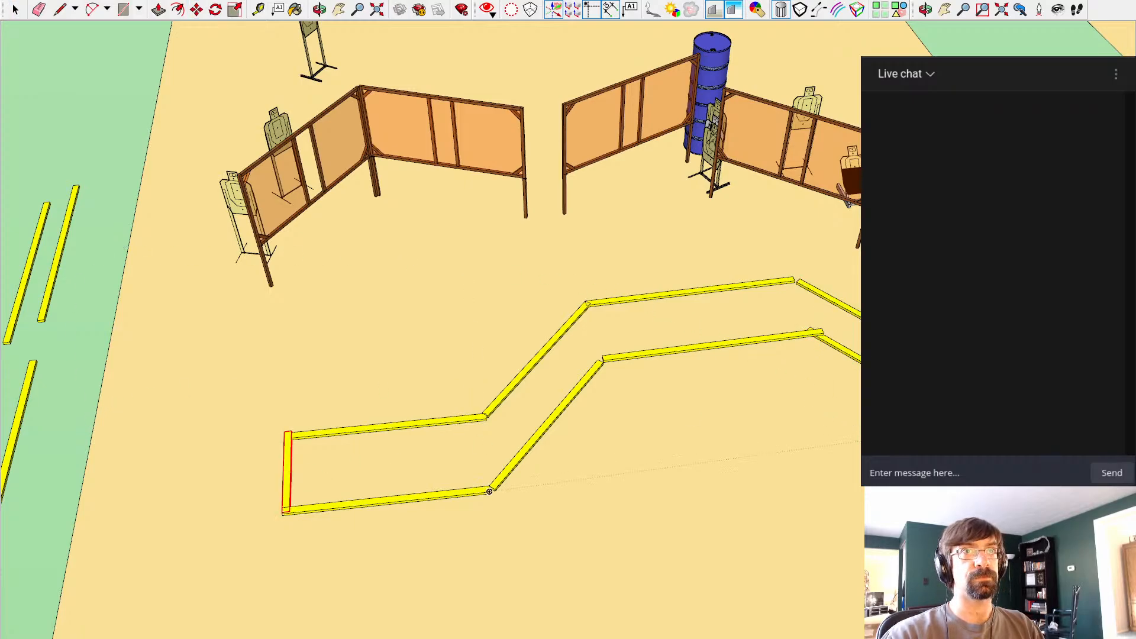
middle_drag(739, 450, 633, 295)
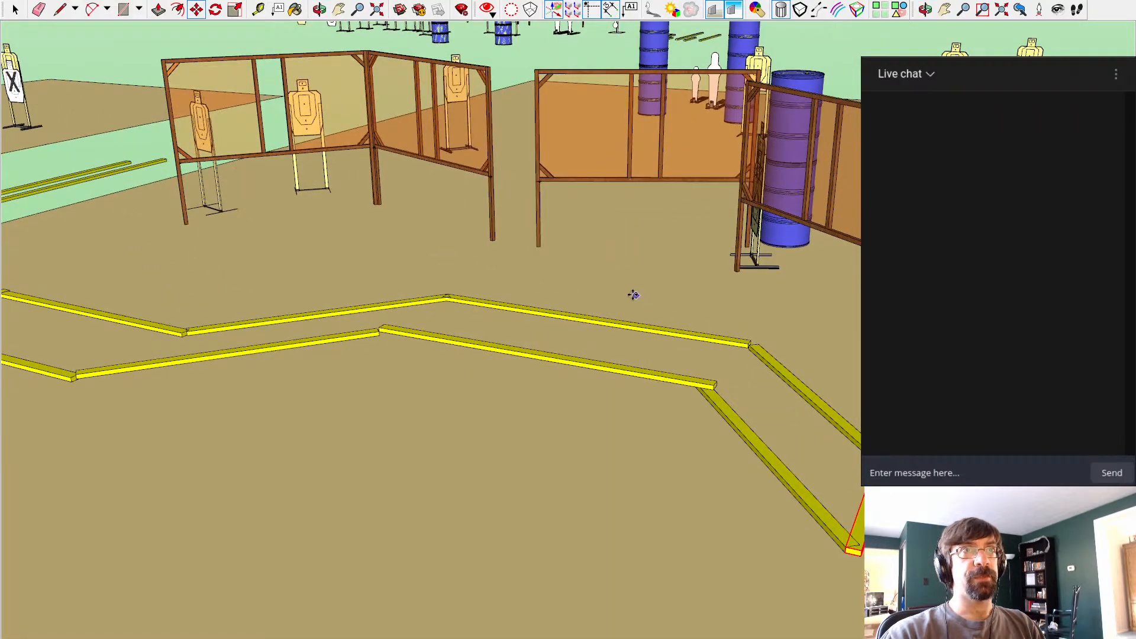
middle_drag(634, 295, 651, 222)
Step: Examine the sight lines from the shooting area to the targets, poppers and barrel stacks, looking through and between the walls at eye level
shift+middle_drag(947, 236, 803, 481)
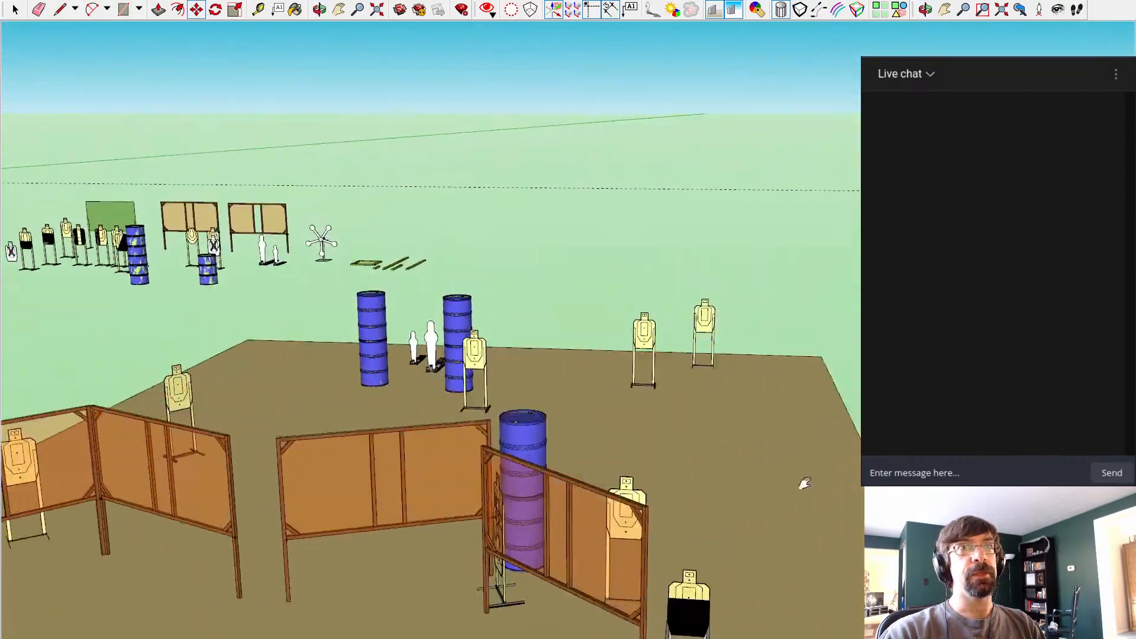
scroll(800, 494, up, 3)
middle_drag(743, 553, 537, 404)
shift+middle_drag(932, 307, 646, 383)
scroll(267, 426, up, 4)
shift+middle_drag(755, 348, 689, 348)
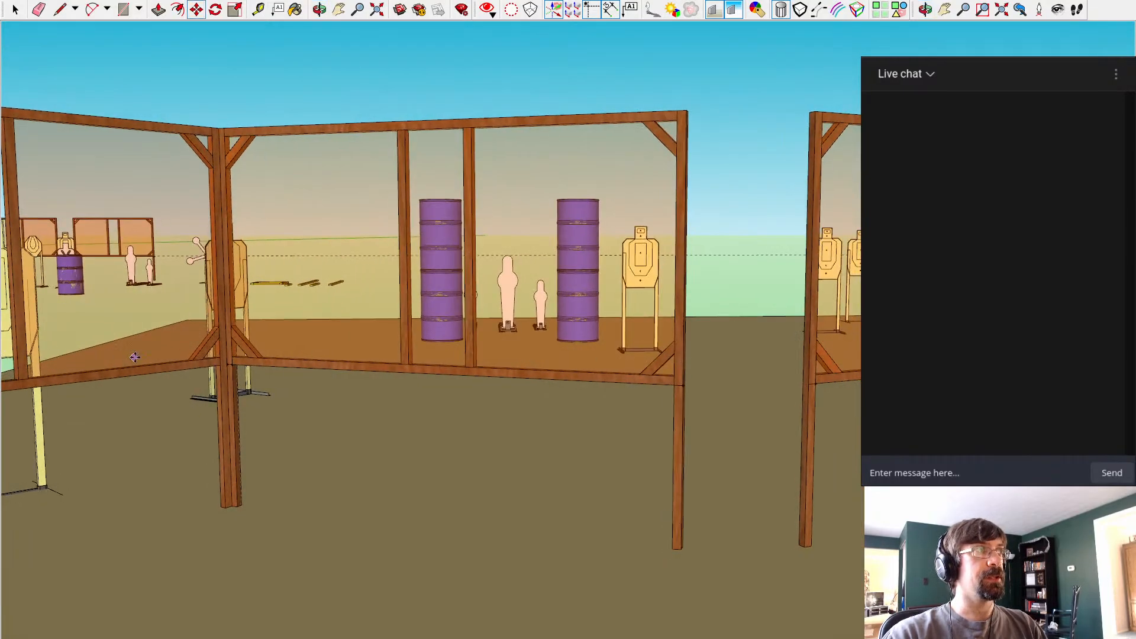
middle_drag(135, 357, 40, 333)
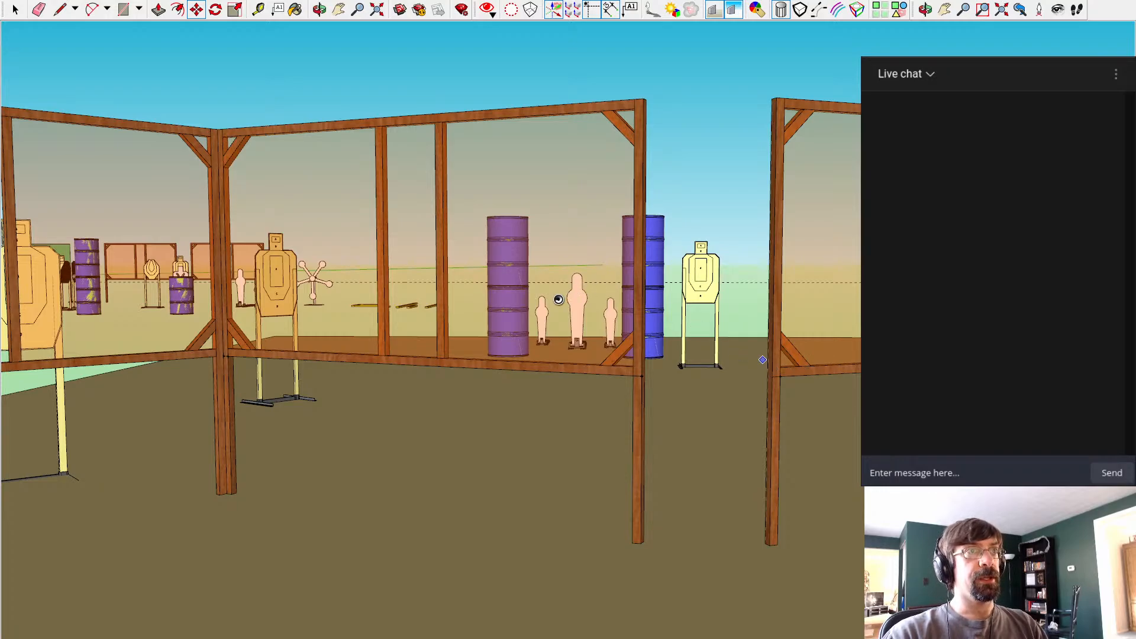
shift+middle_drag(636, 304, 533, 467)
Step: Survey the new stage from above together with the neighbouring bays and the props row
scroll(618, 404, down, 10)
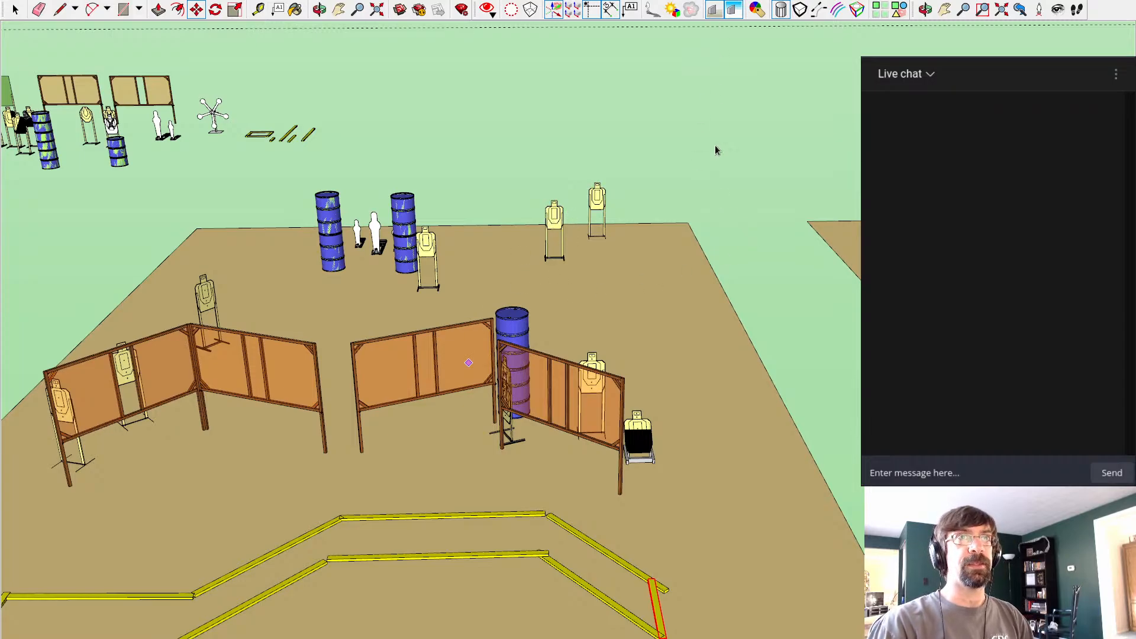
scroll(469, 363, down, 10)
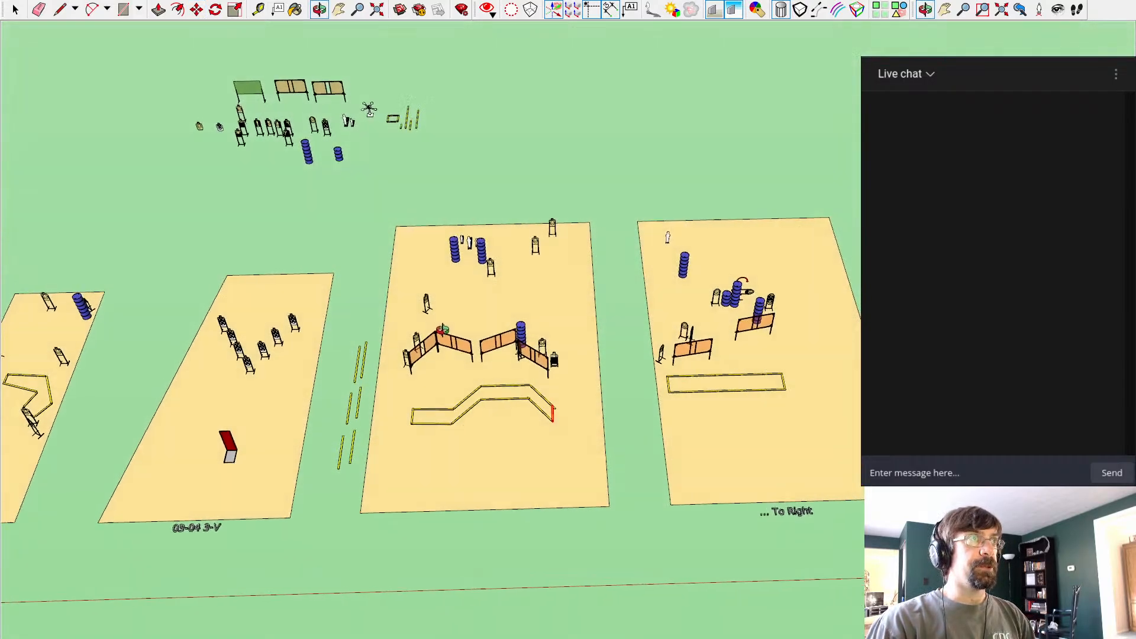
mouse_move(298, 244)
middle_down()
mouse_move(573, 271)
mouse_move(588, 292)
mouse_move(556, 204)
mouse_move(428, 232)
mouse_move(452, 236)
middle_up()
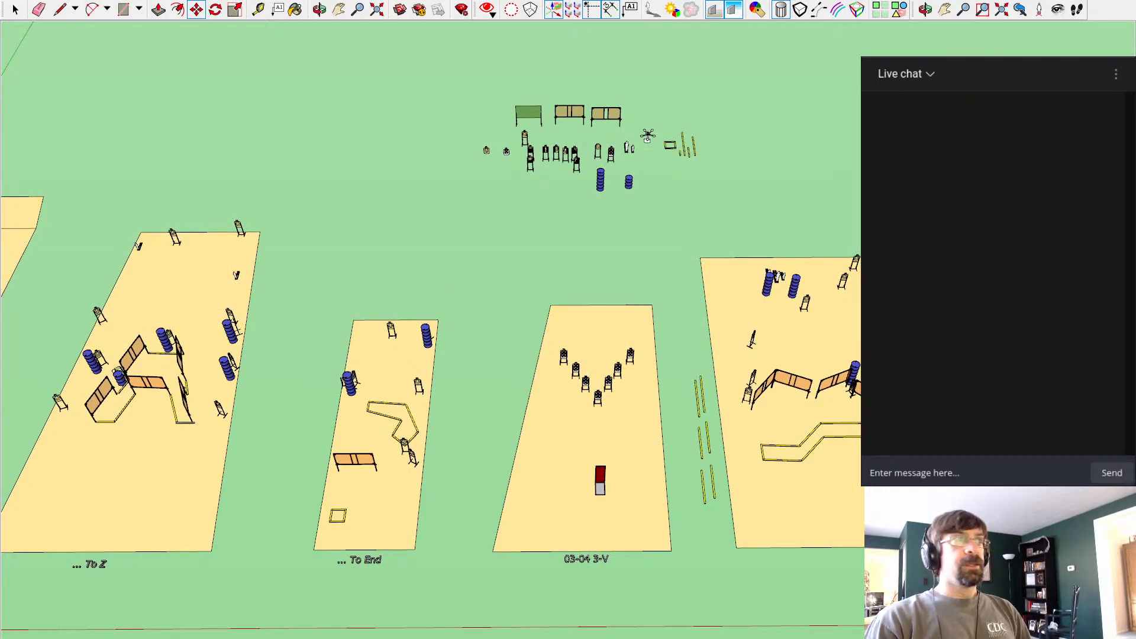
scroll(355, 495, down, 2)
shift+middle_drag(392, 289, 335, 271)
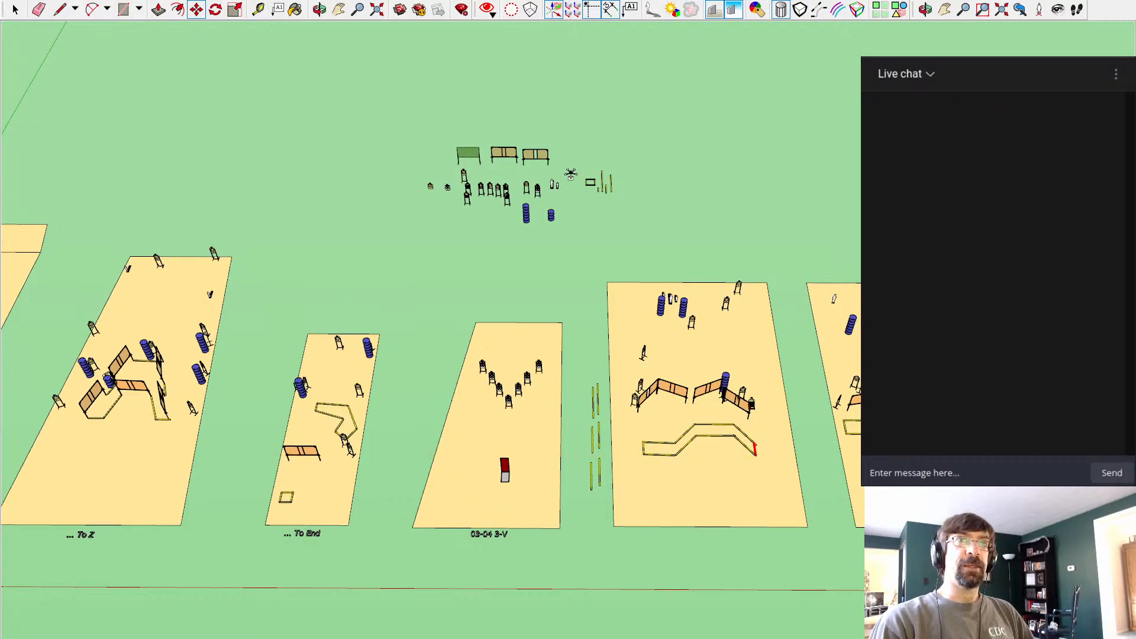
mouse_move(836, 238)
middle_down()
mouse_move(864, 230)
mouse_move(799, 189)
middle_up()
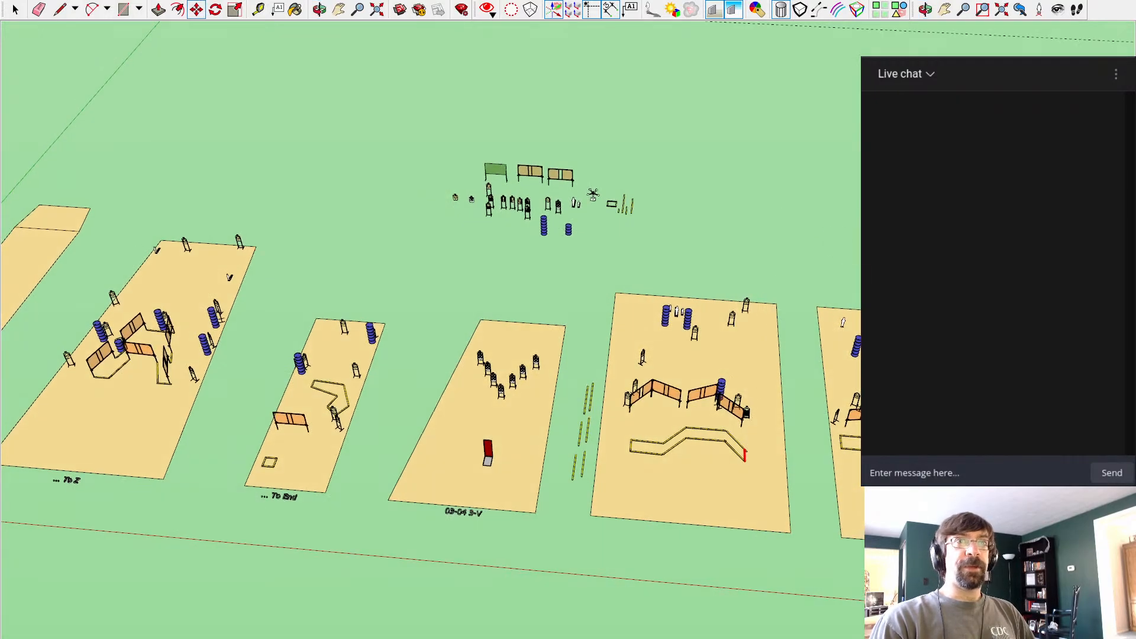